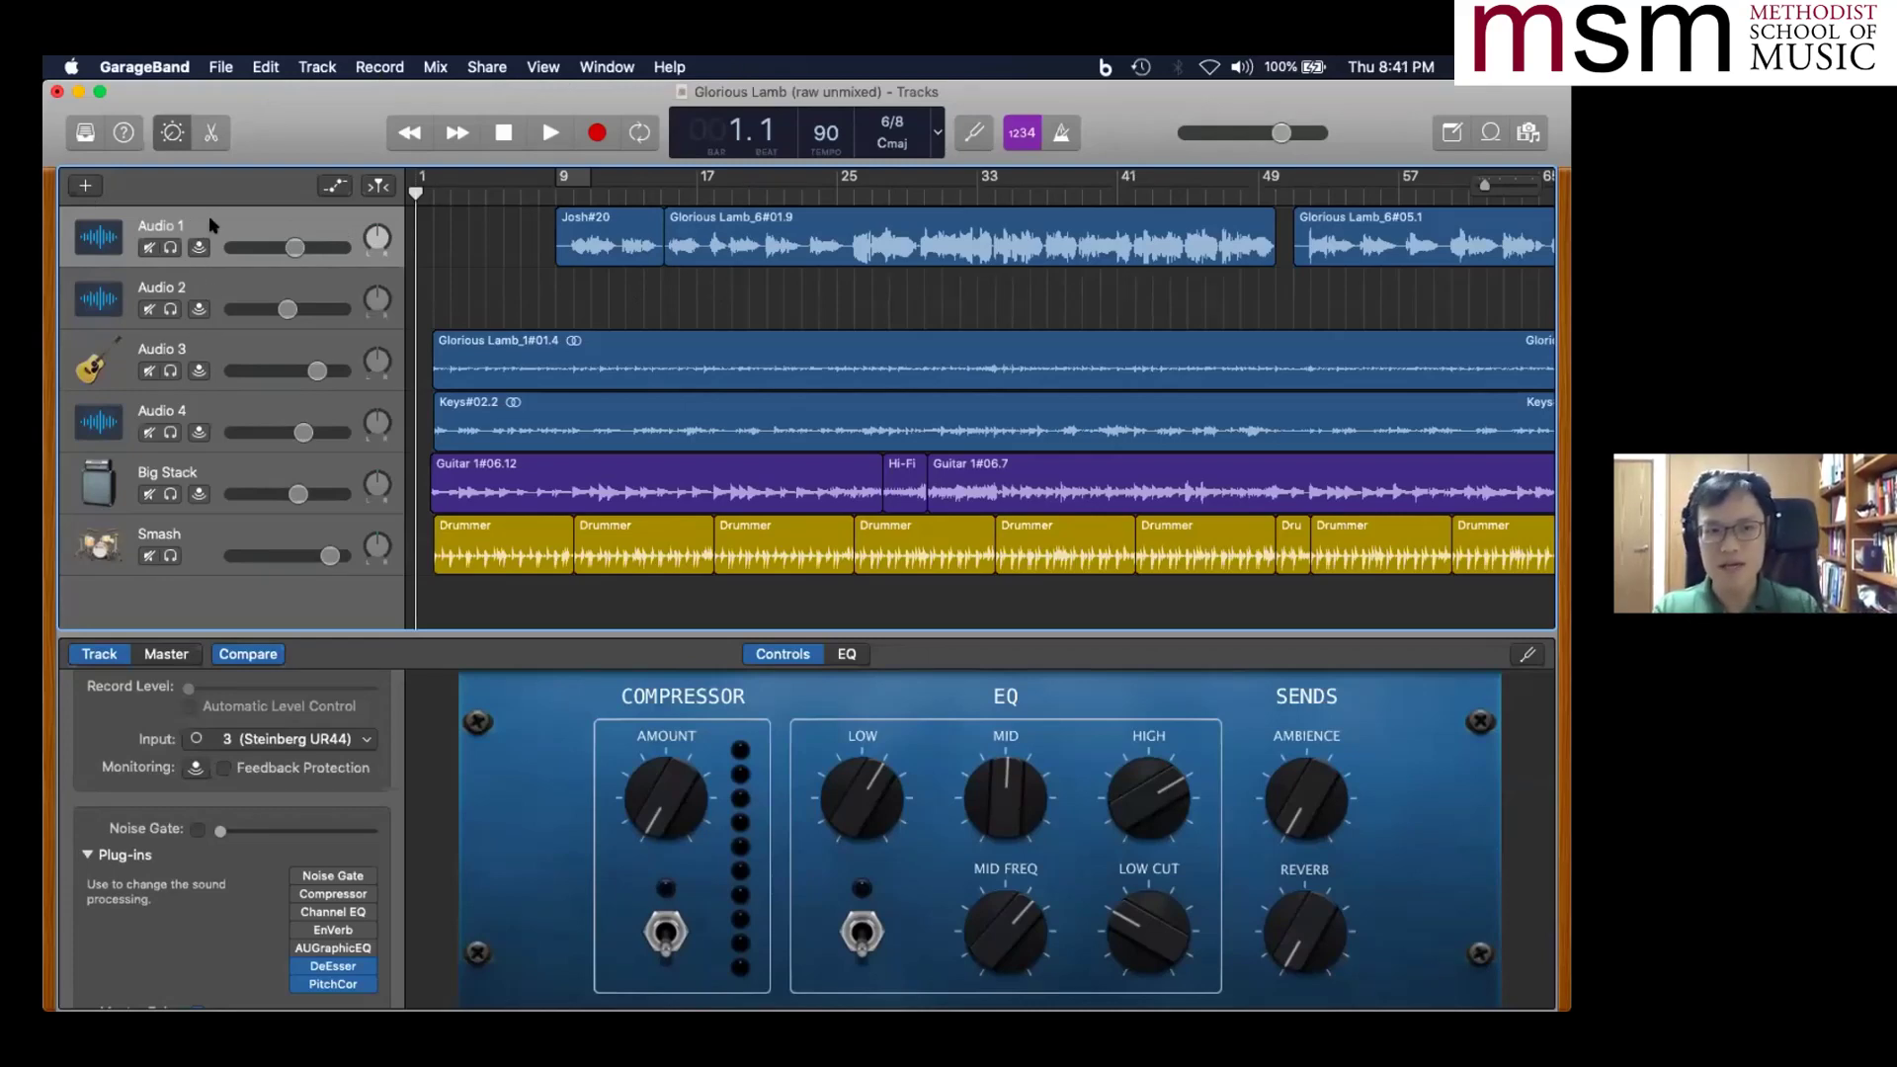
- Create a new audio track for recording with a microphone on Input 4, with instrument monitoring turned off
left_click(317, 68)
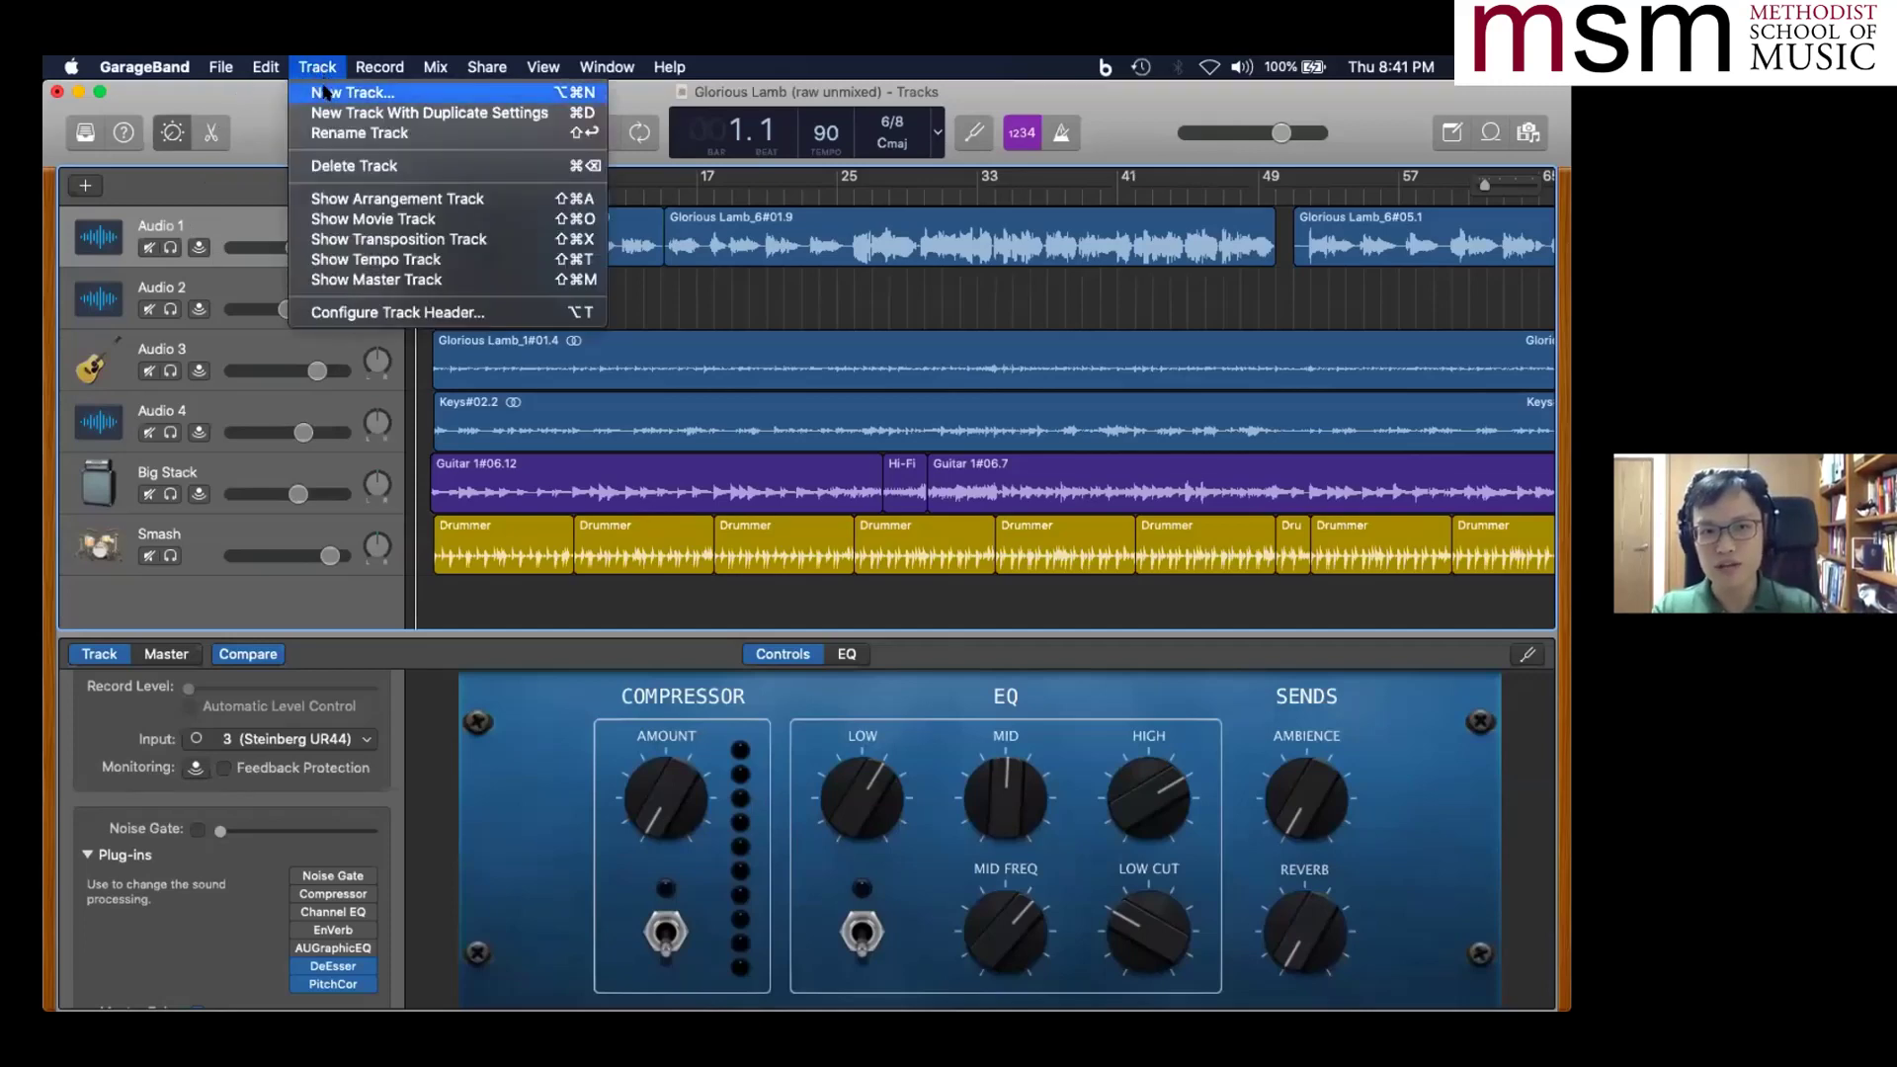
left_click(325, 93)
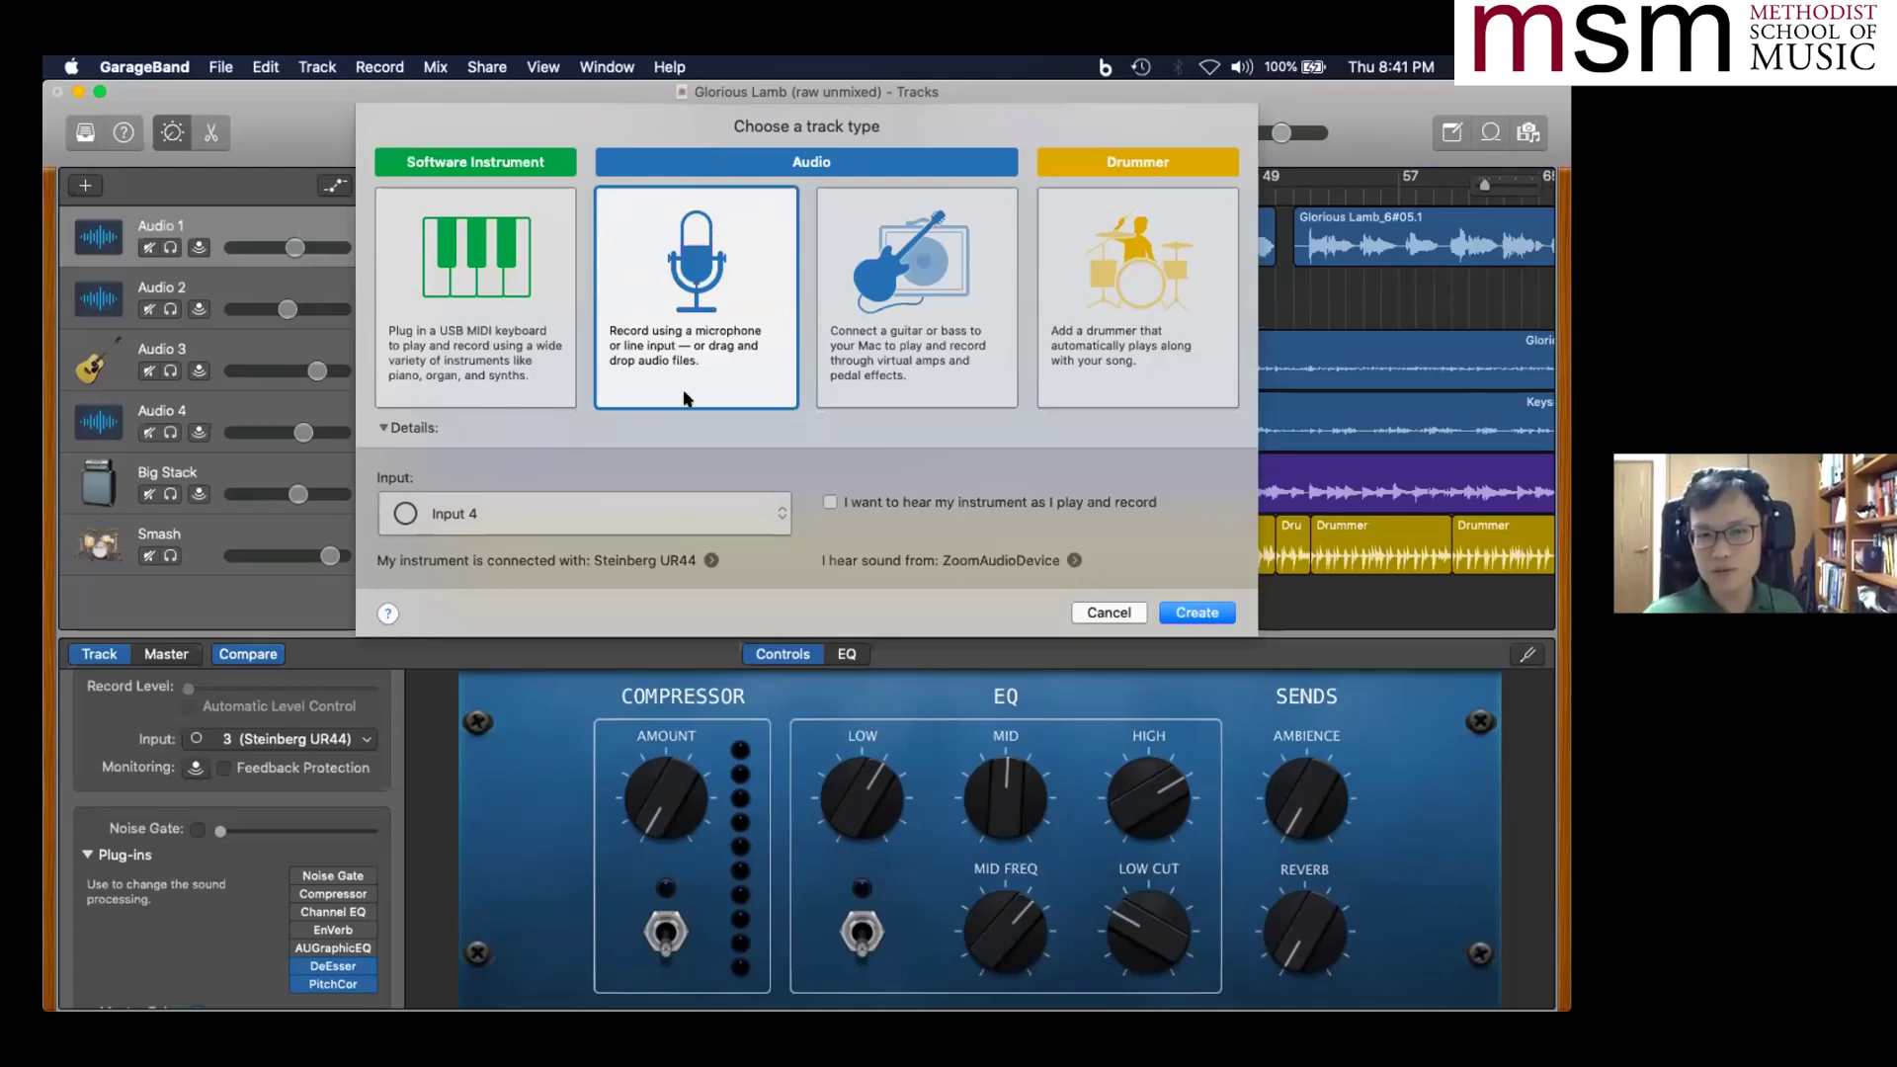
left_click(754, 515)
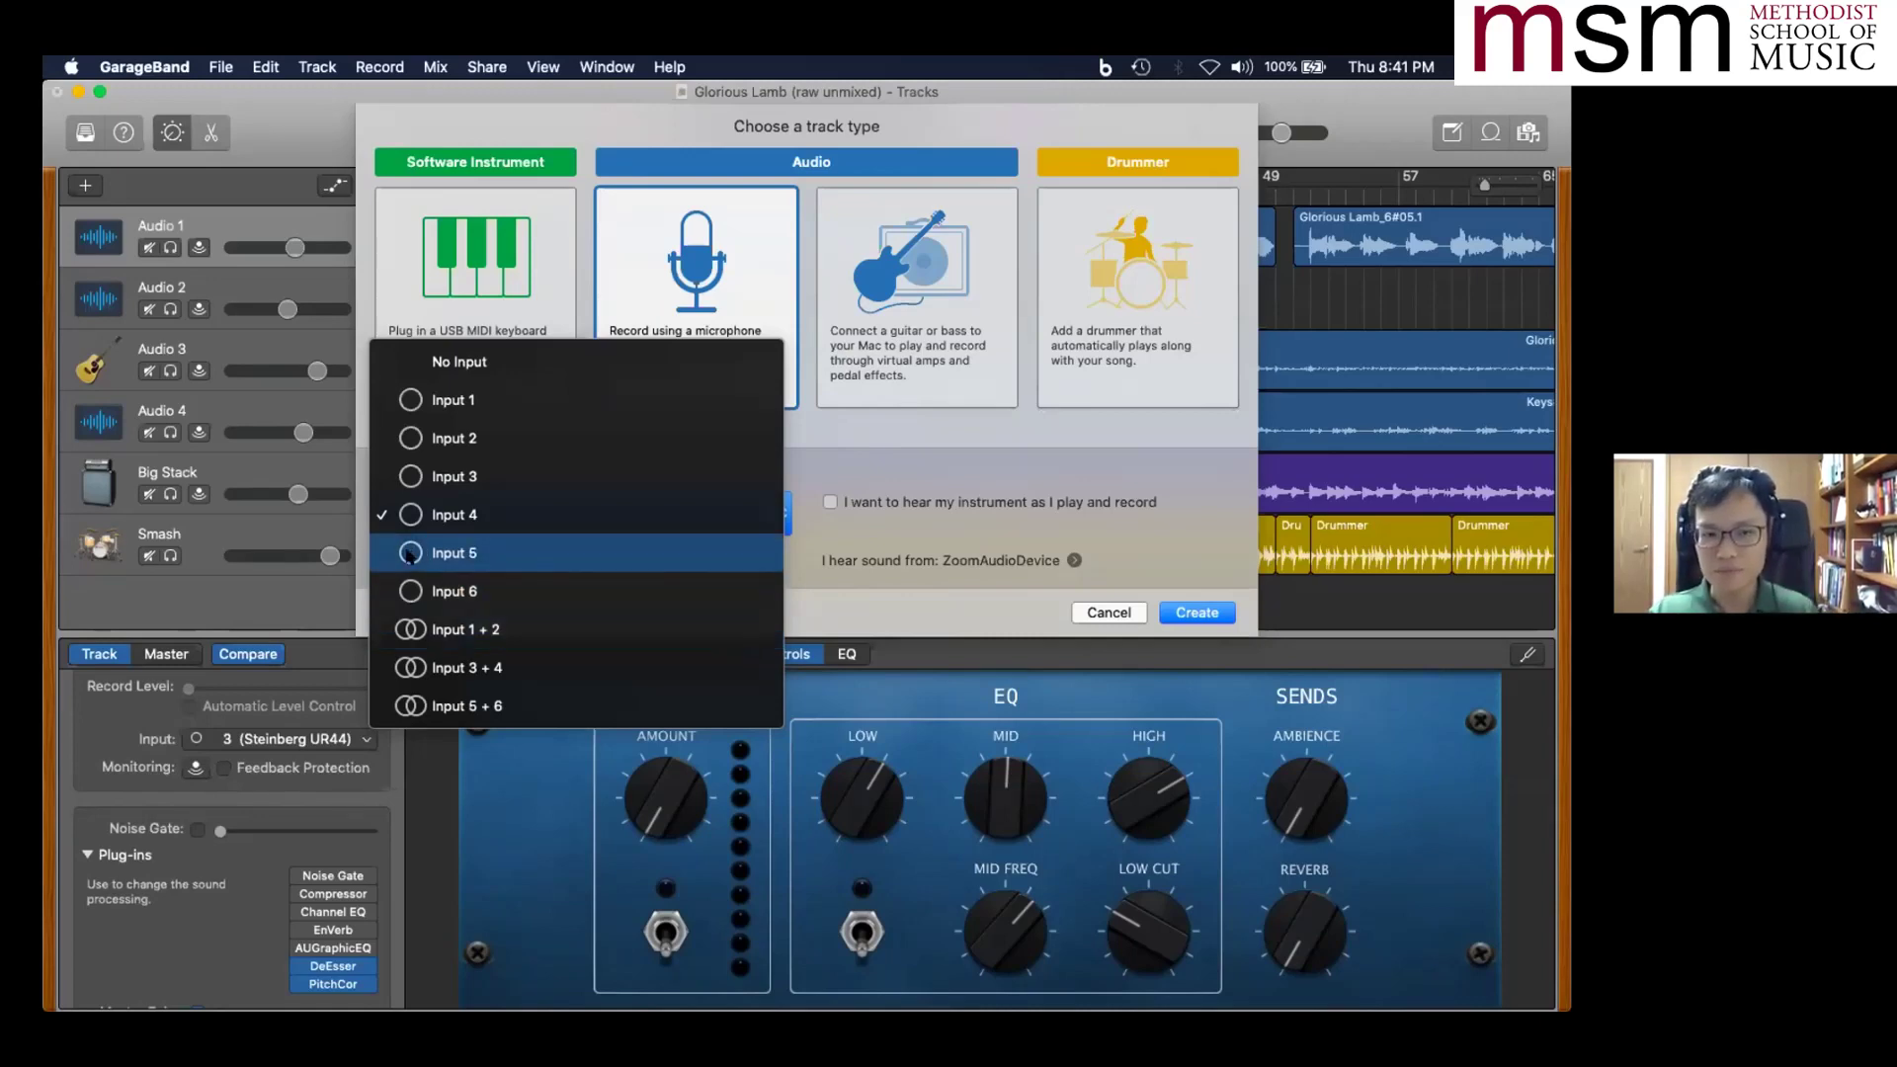
left_click(466, 526)
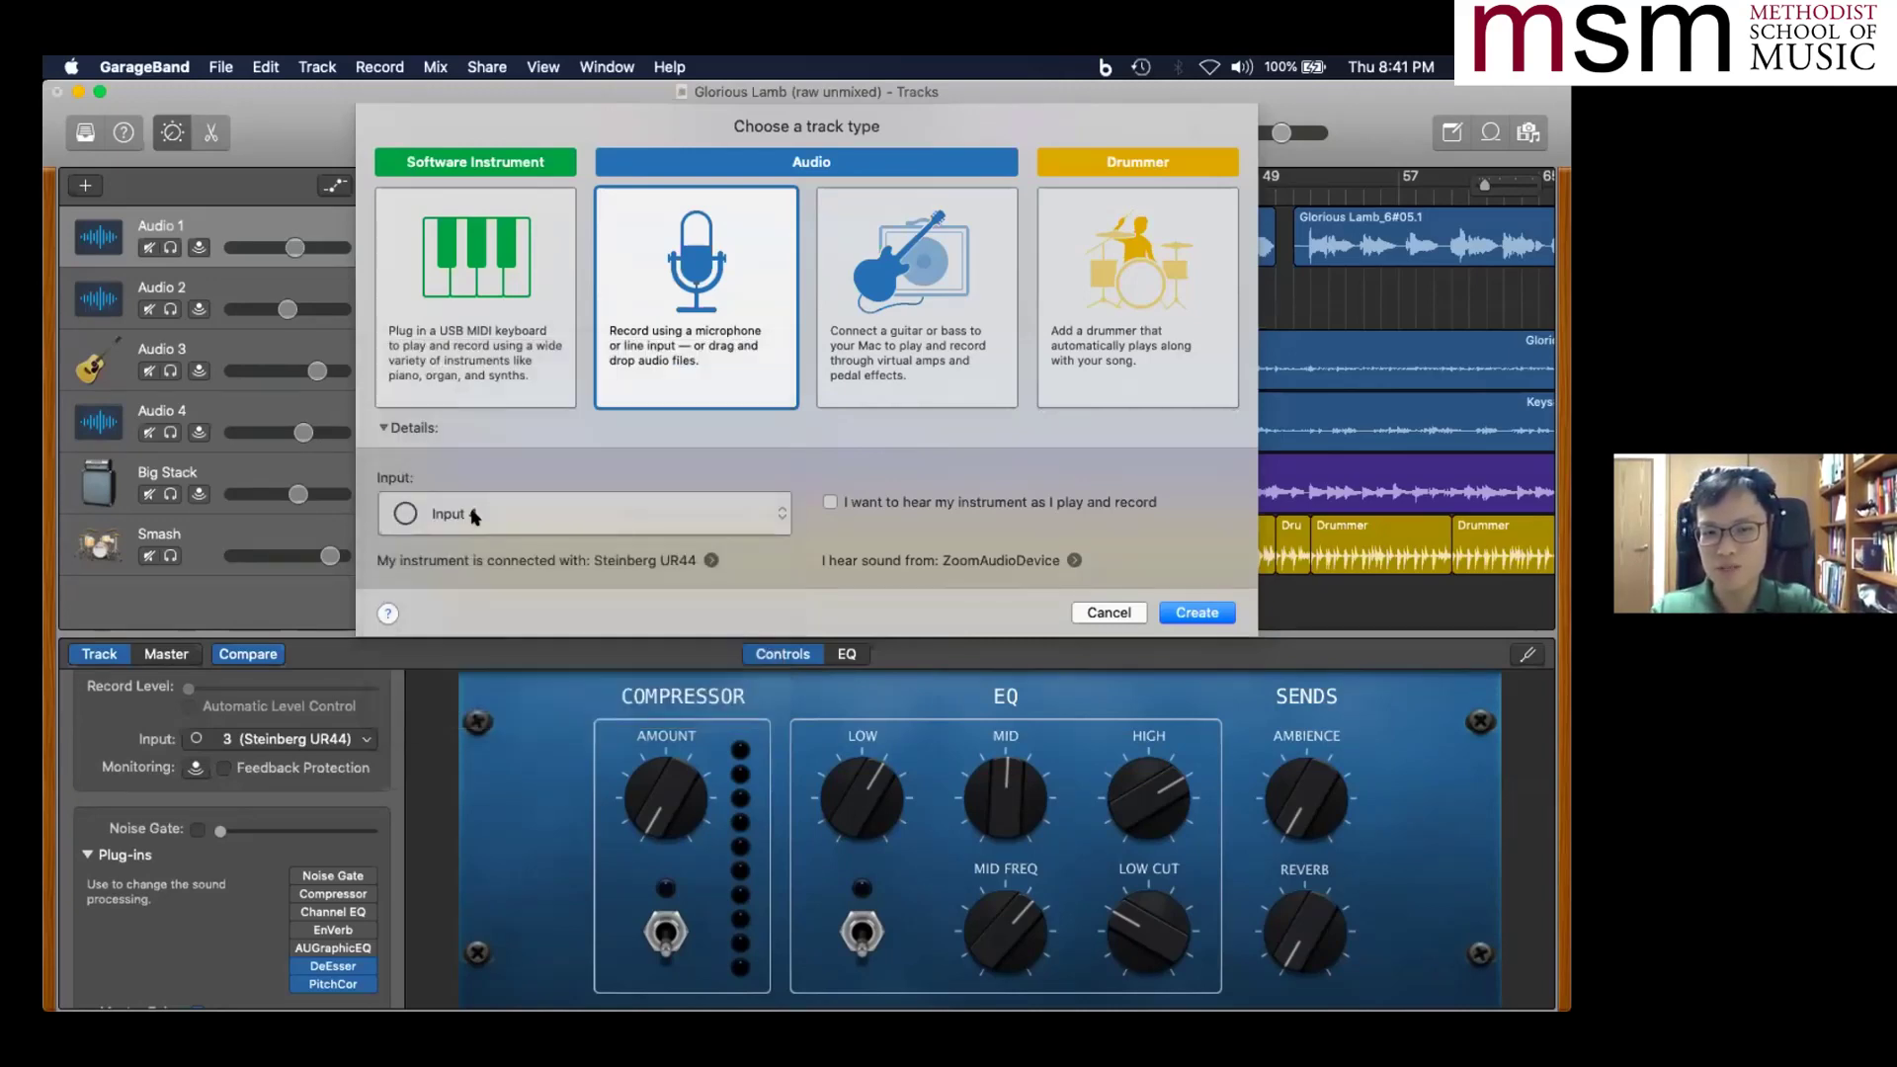
left_click(830, 503)
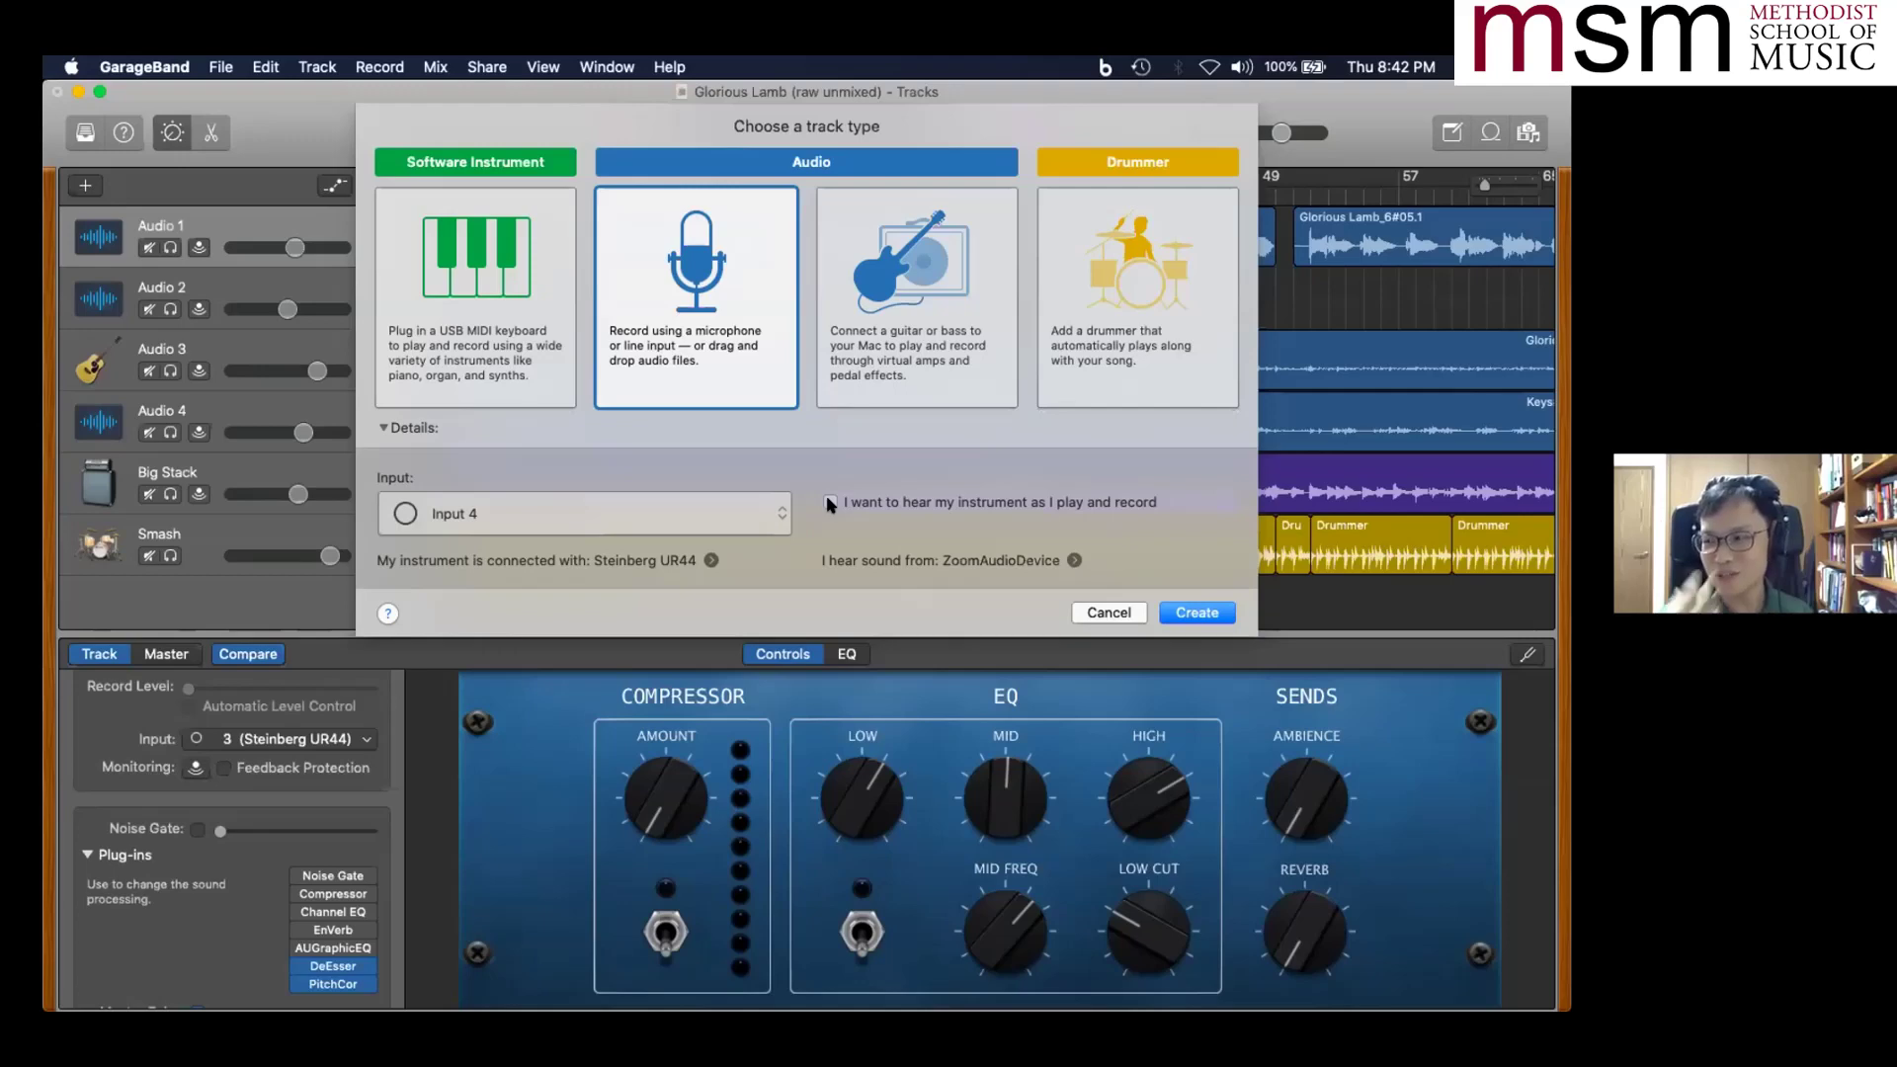
left_click(829, 502)
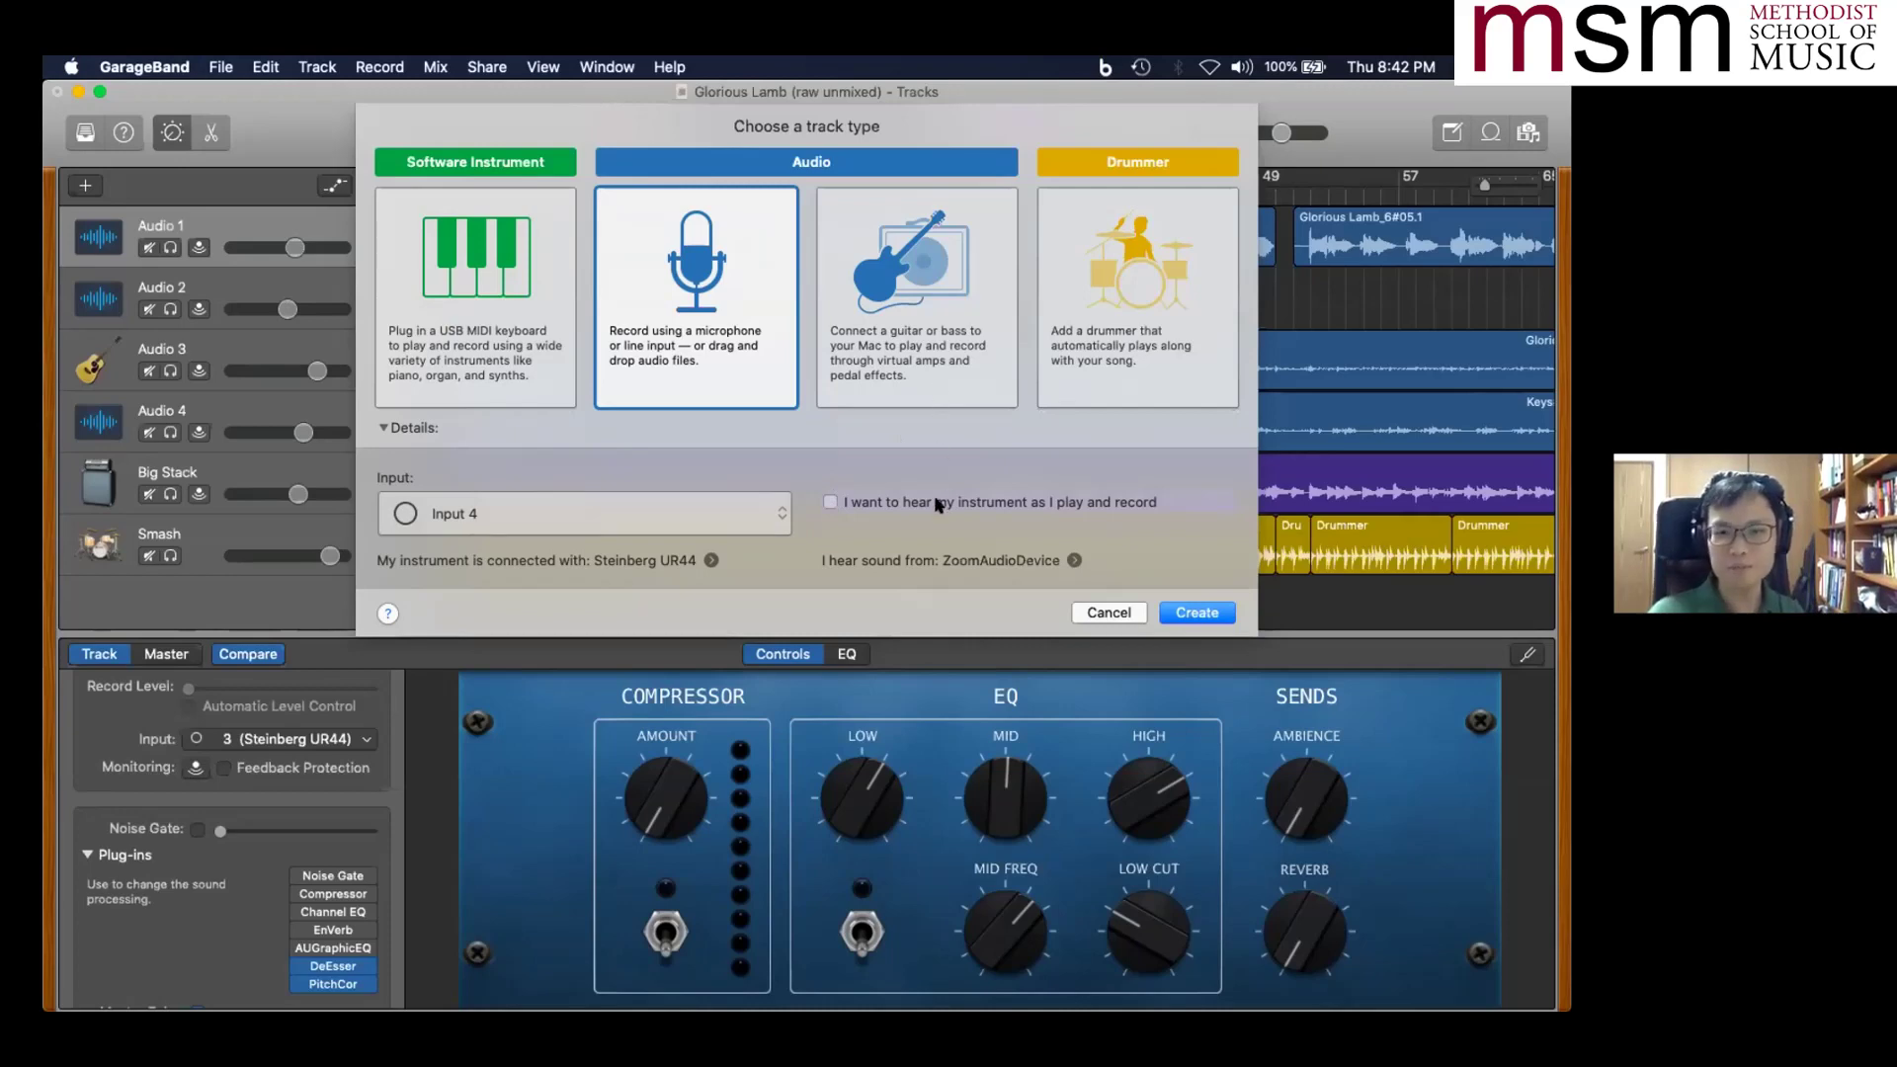
left_click(1191, 614)
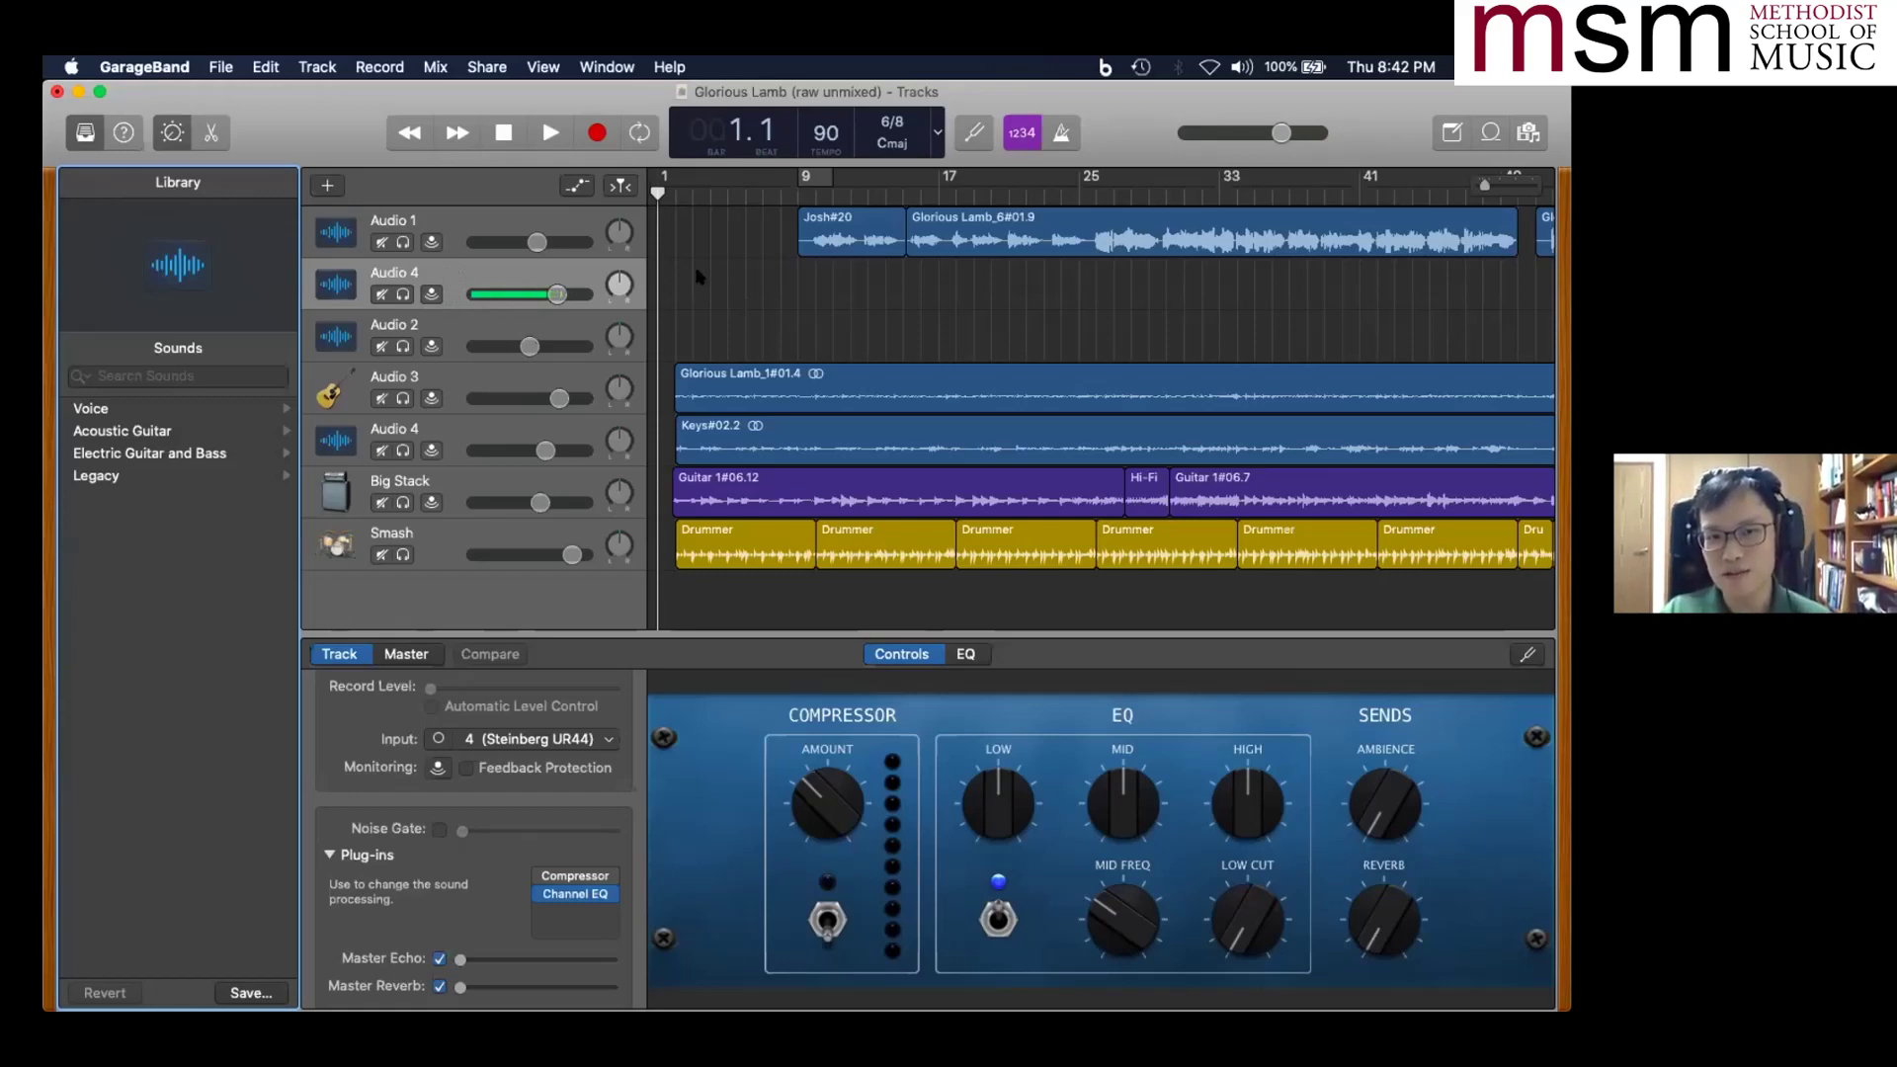
- Look through the Downloads folder for an audio file to add to the new track, and close it without importing
right_click(728, 287)
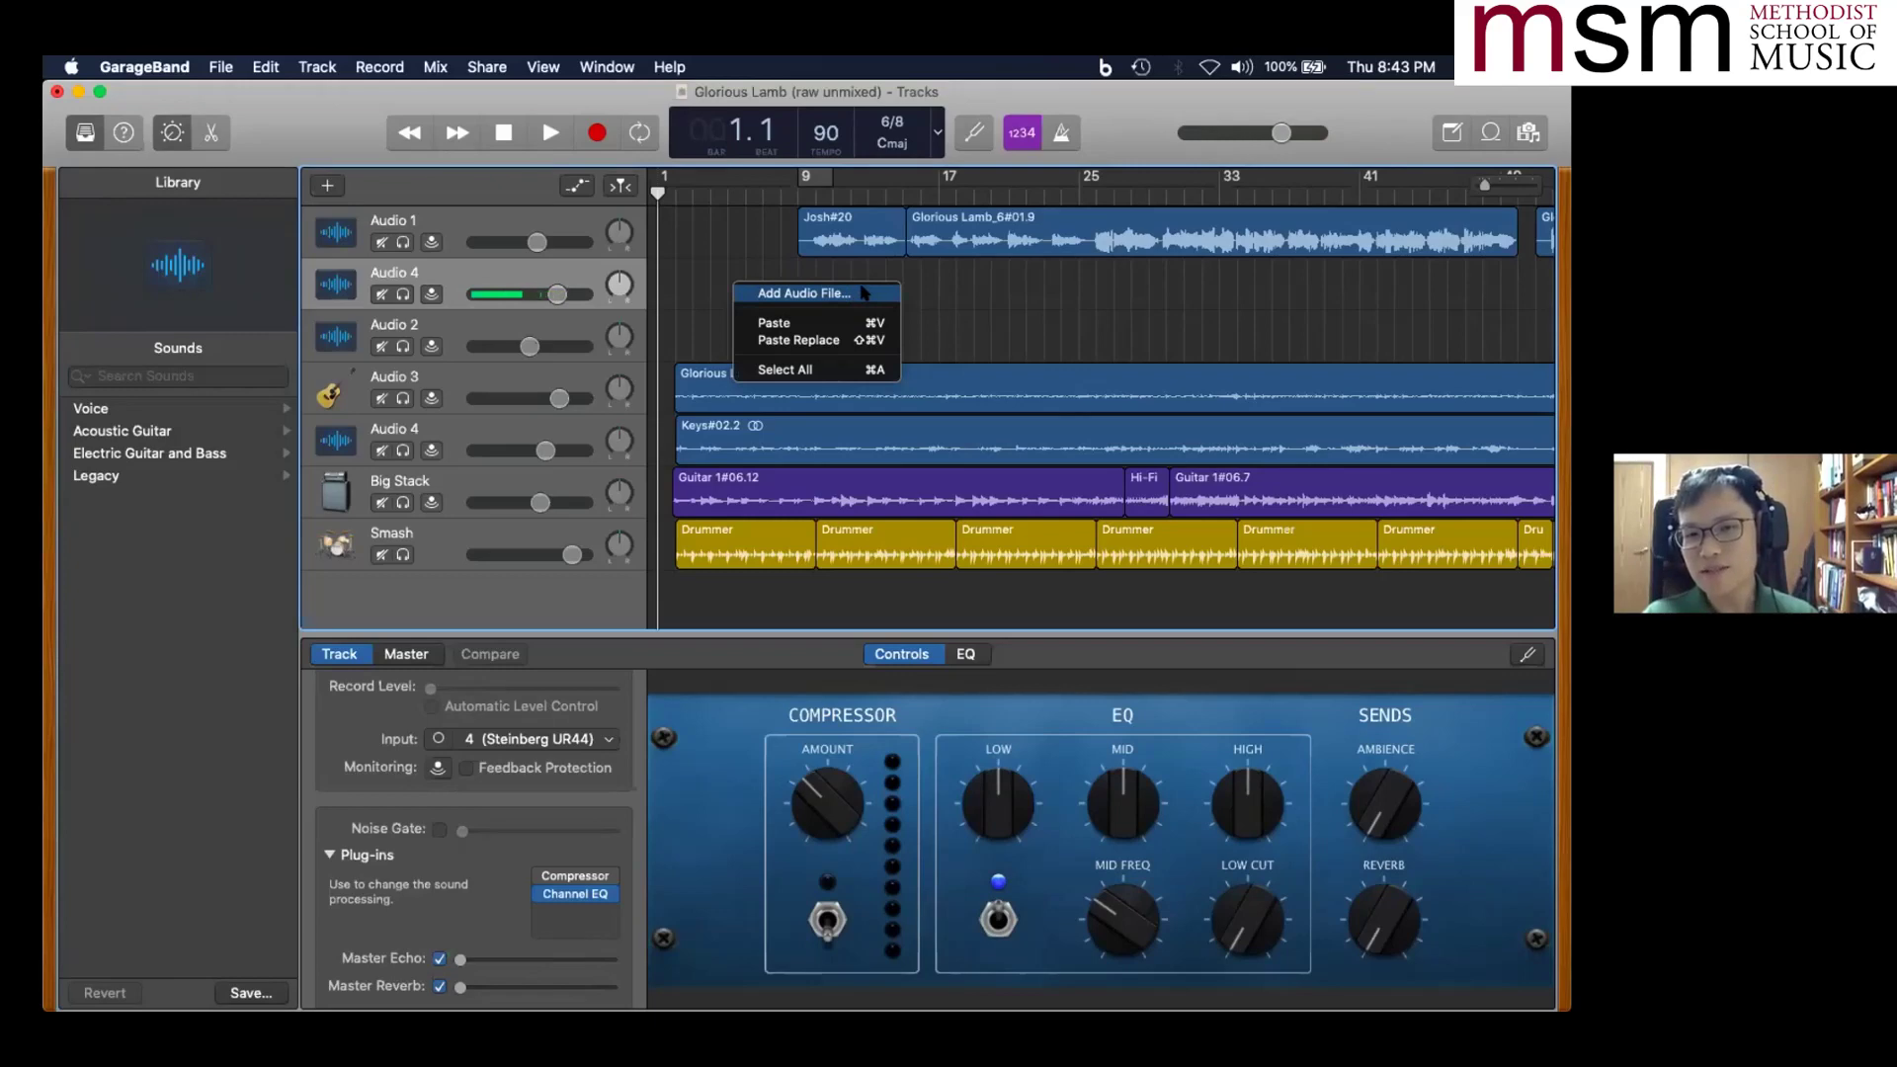
key("Escape")
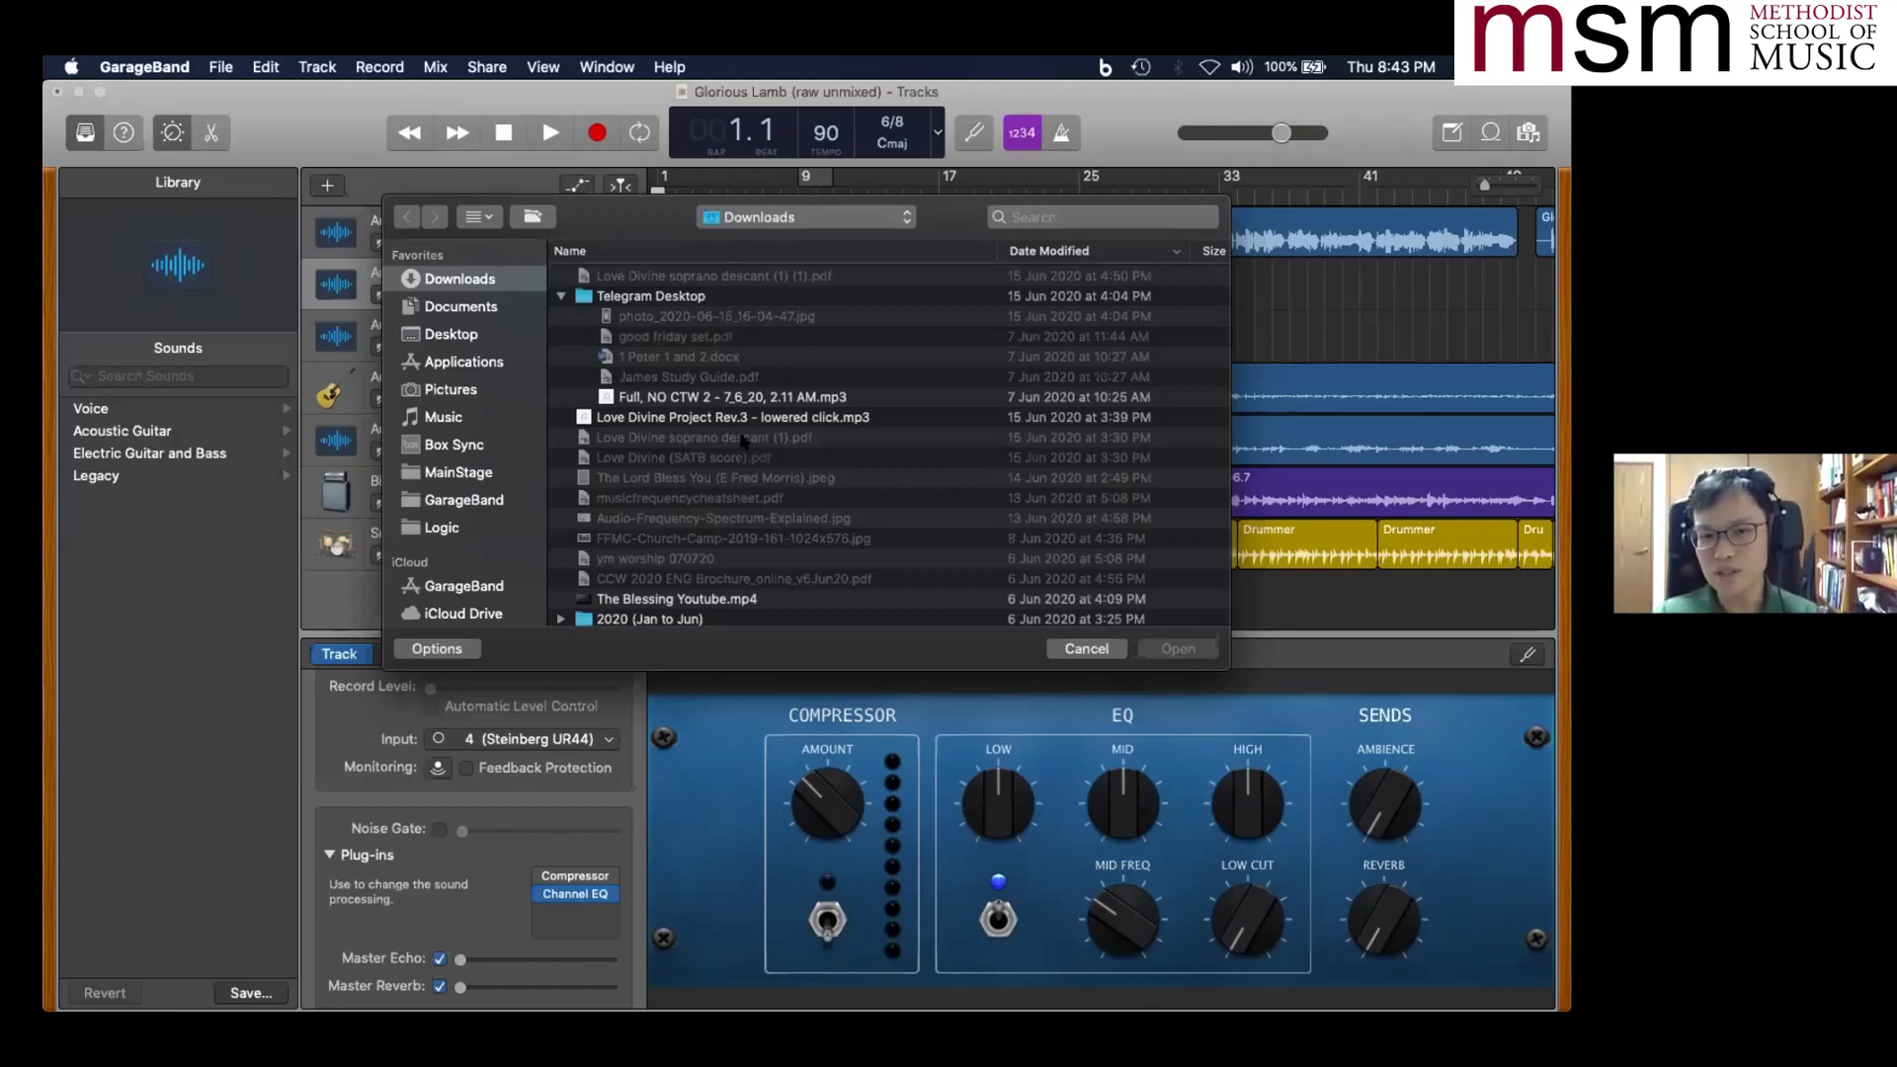
left_click(1068, 649)
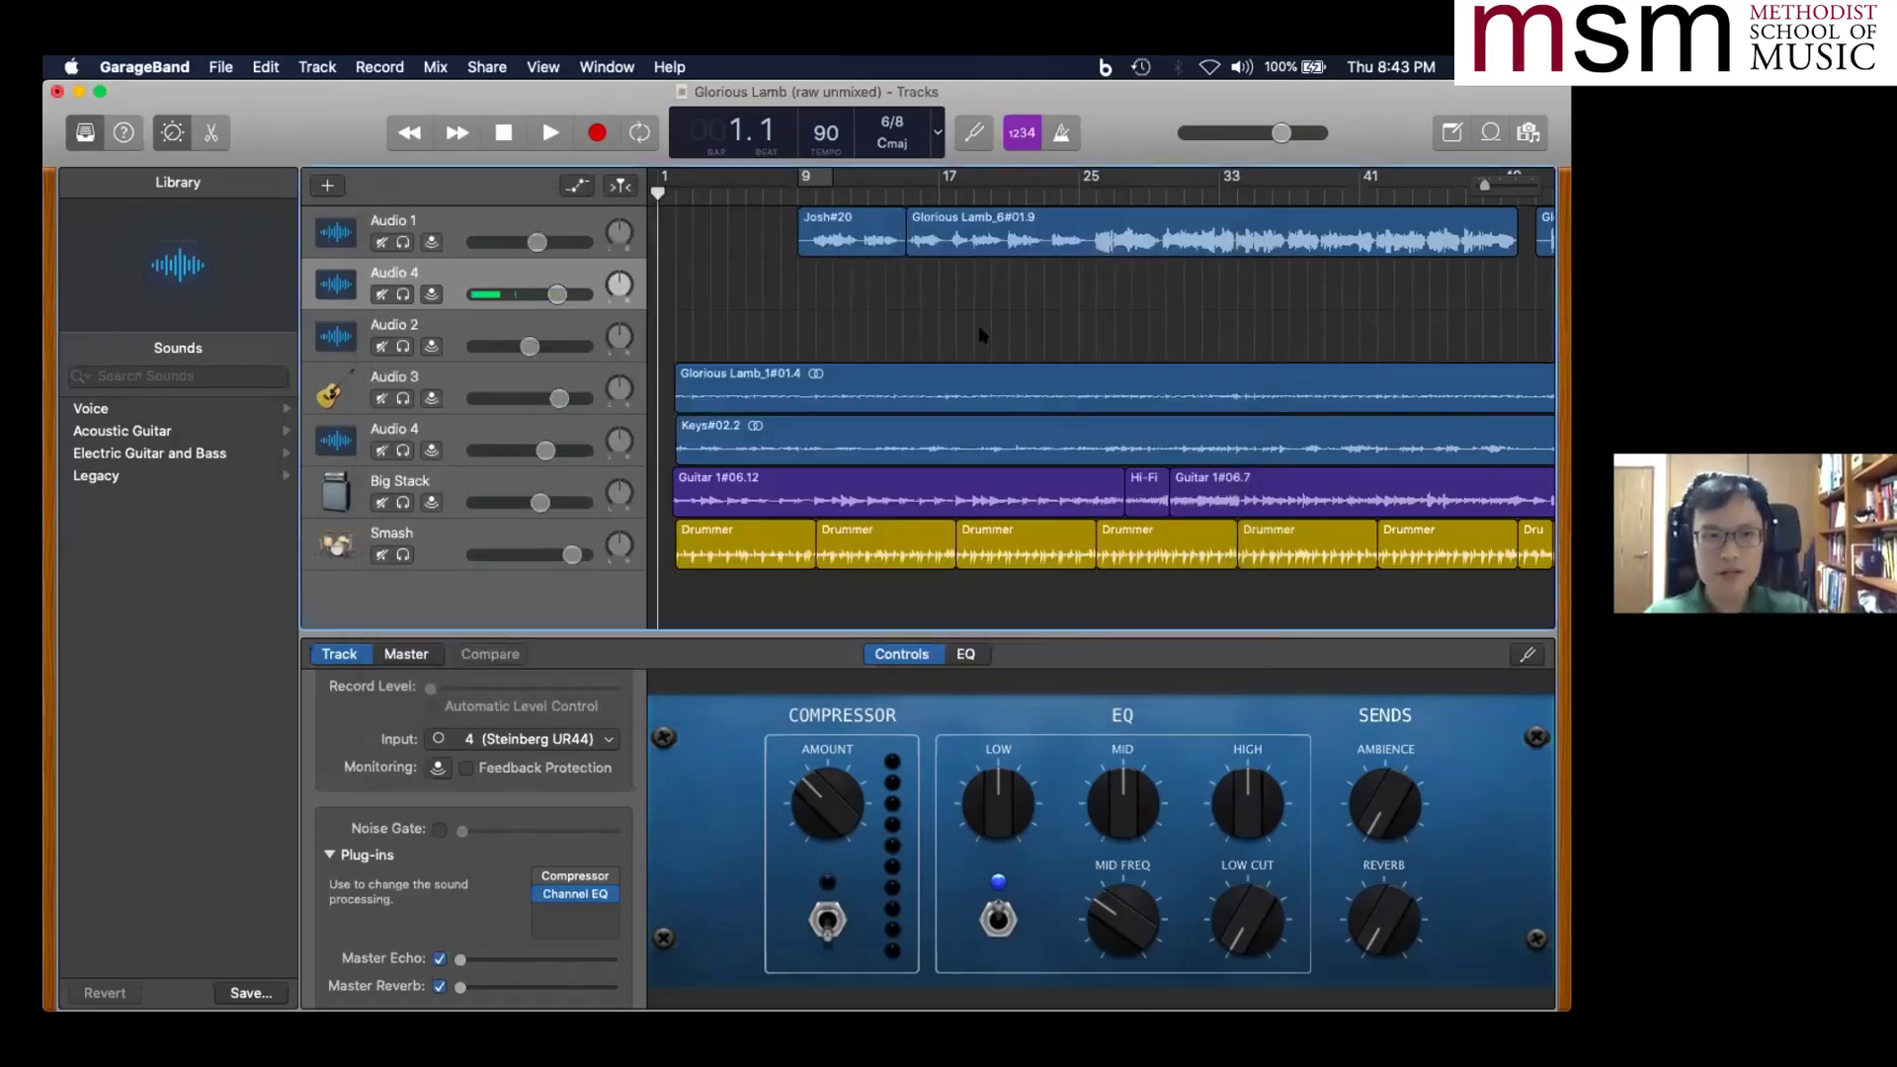
- Show the Quick Help note briefly and hide it again, and toggle the Library's visibility off and back on
left_click(123, 133)
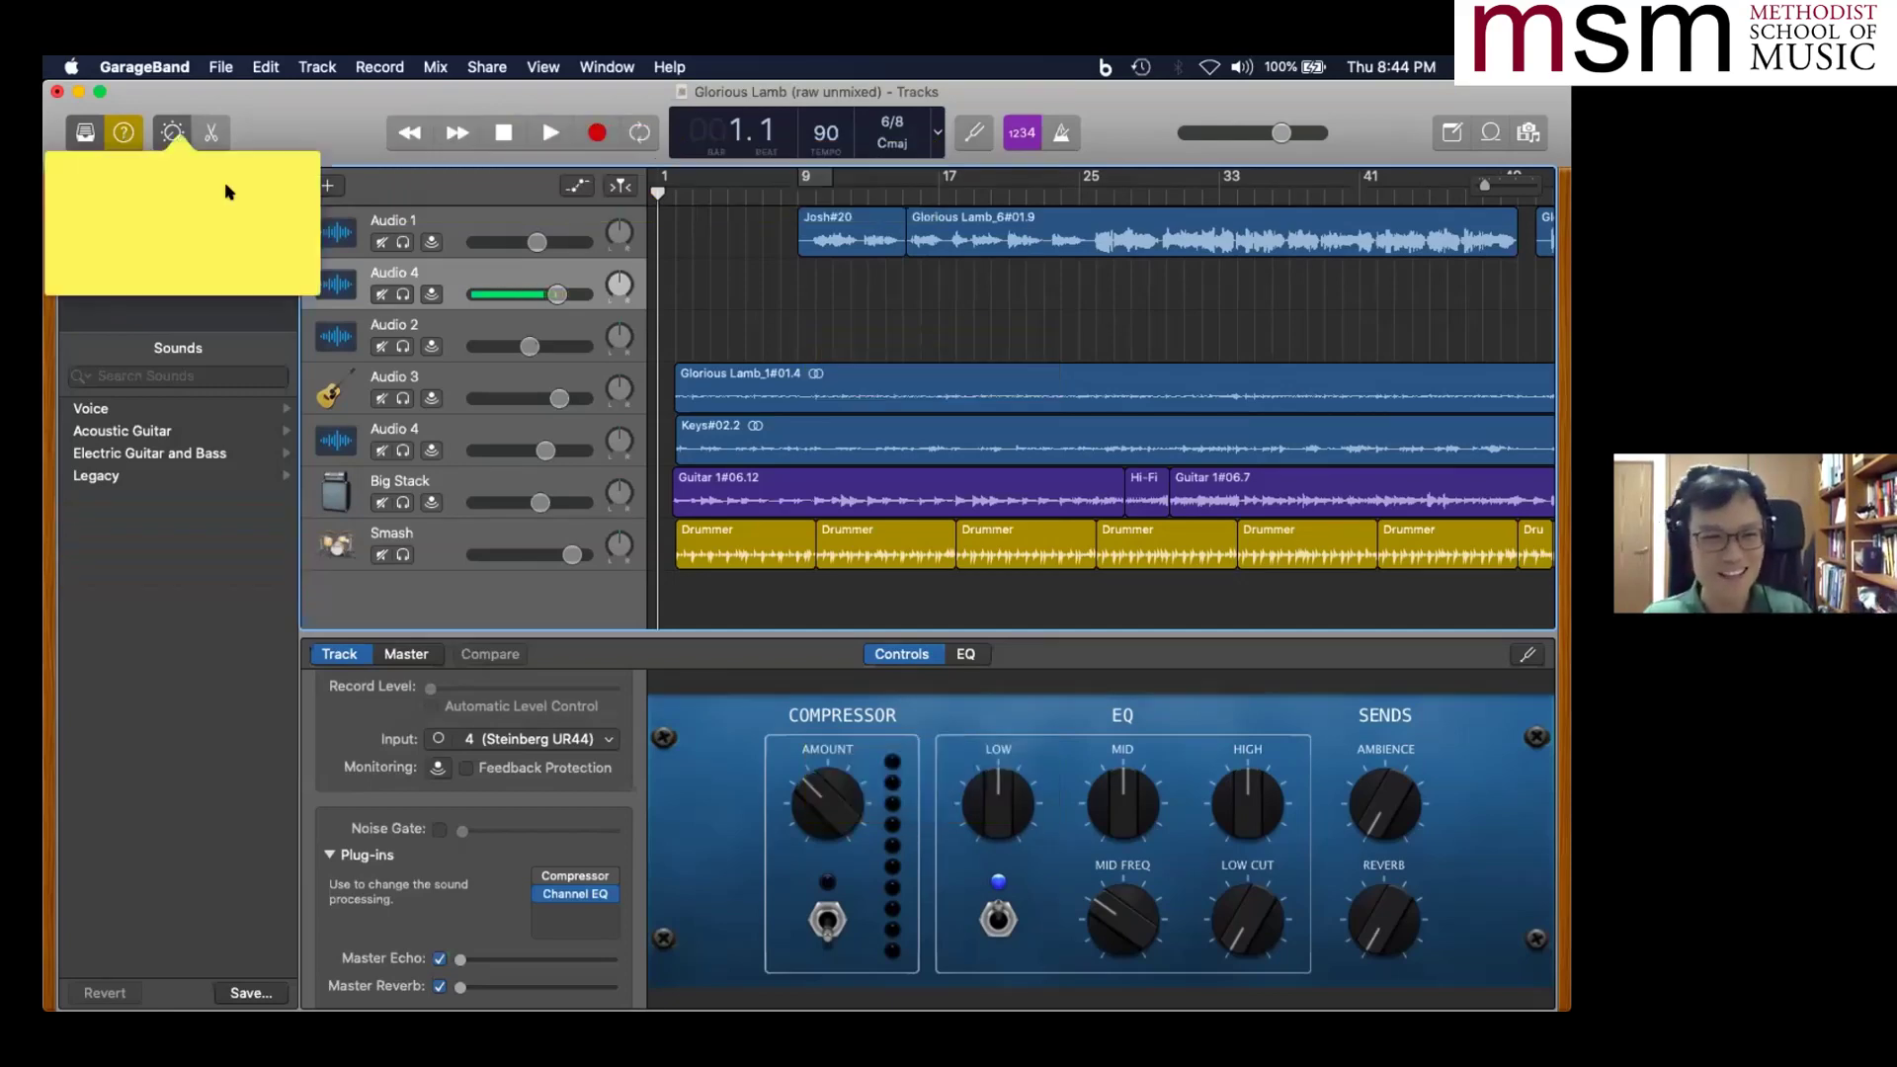
left_click(124, 134)
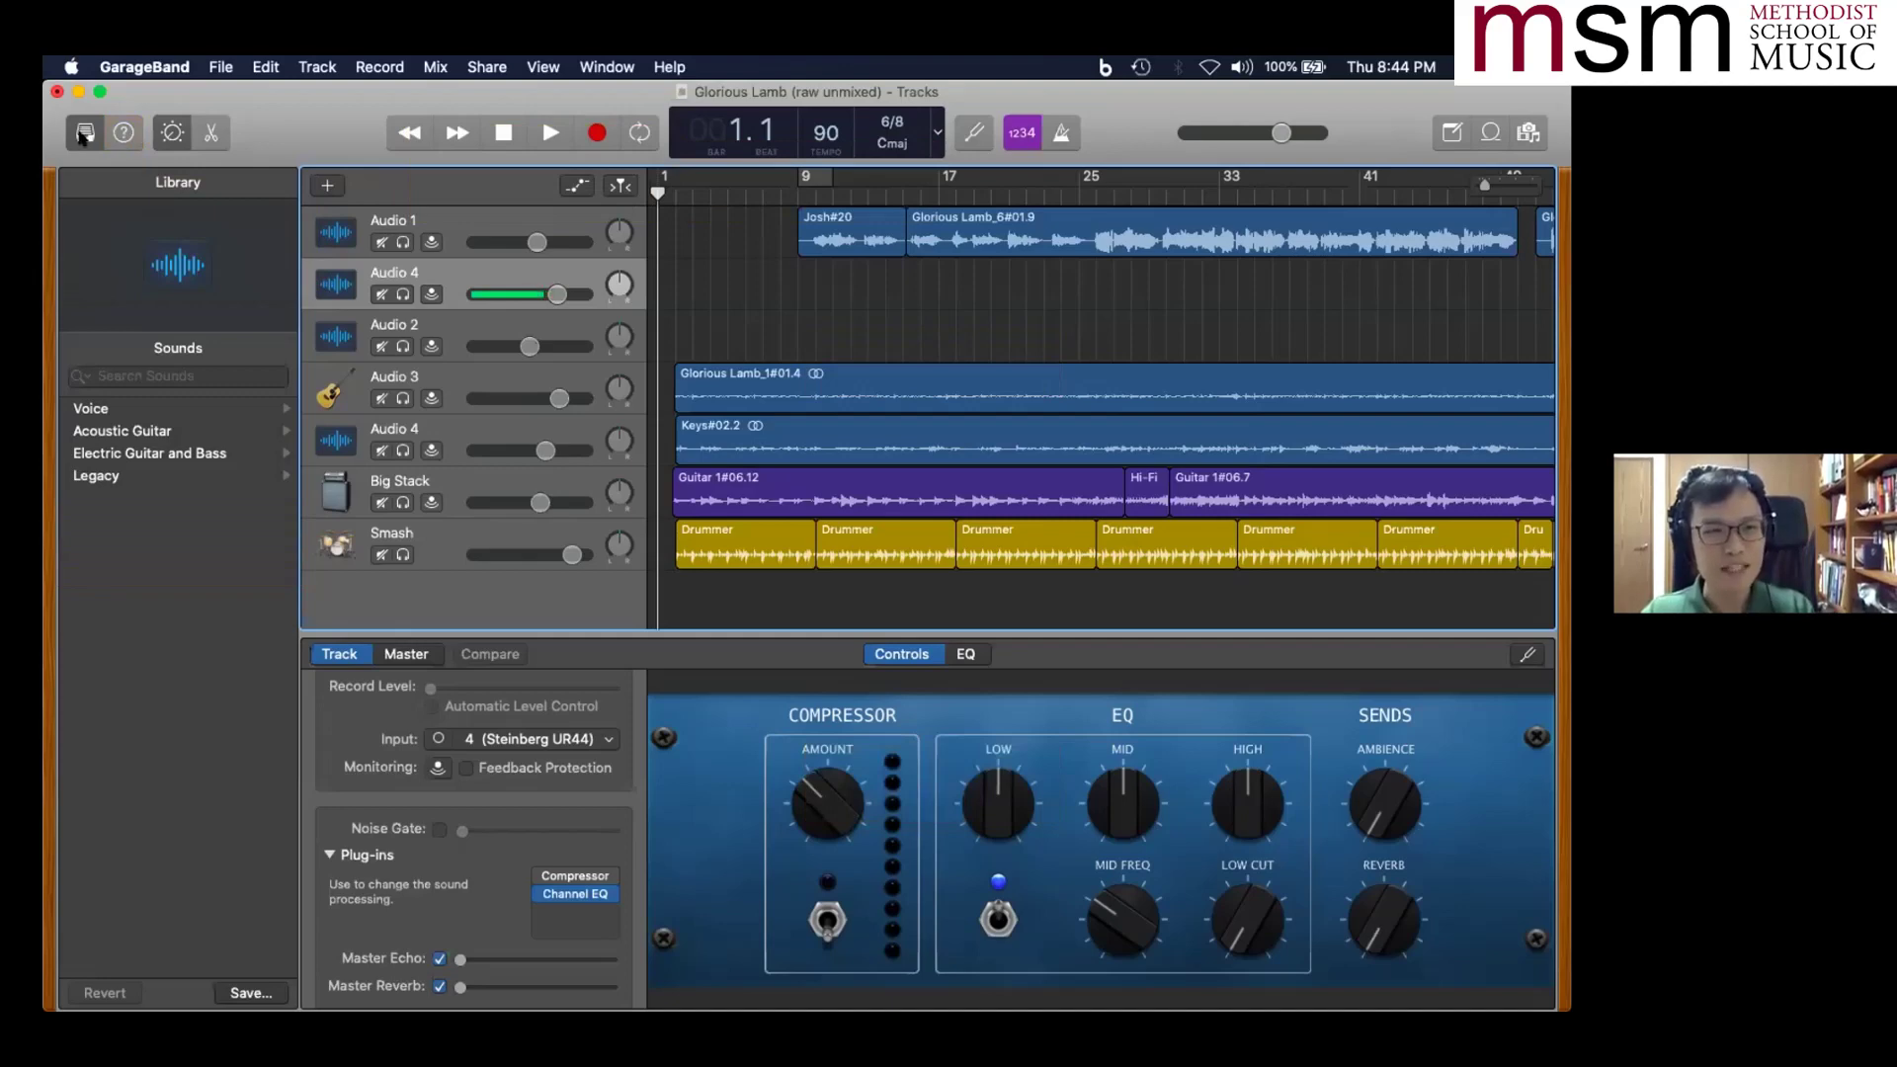
left_click(85, 134)
left_click(85, 134)
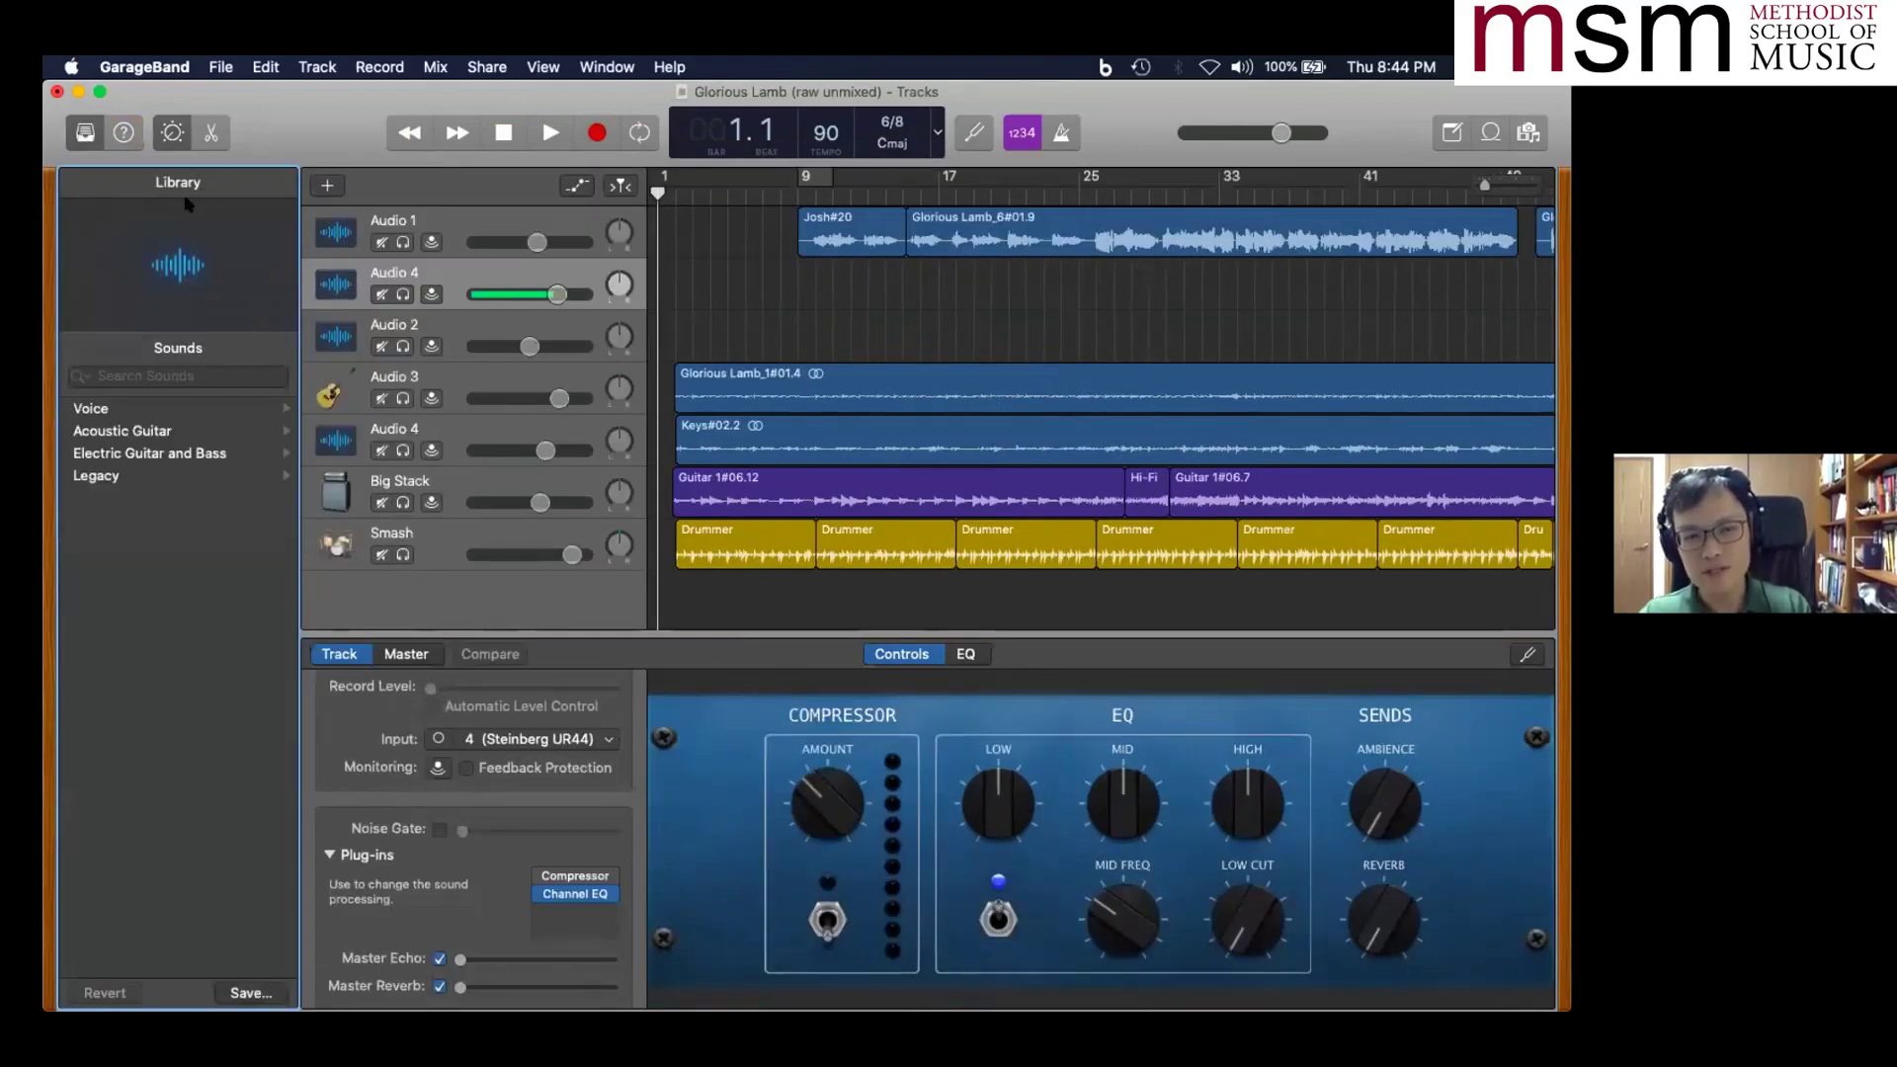
- Browse the Library's Voice, Acoustic Guitar, and Electric Guitar and Bass sound categories, and hide the Library
left_click(118, 411)
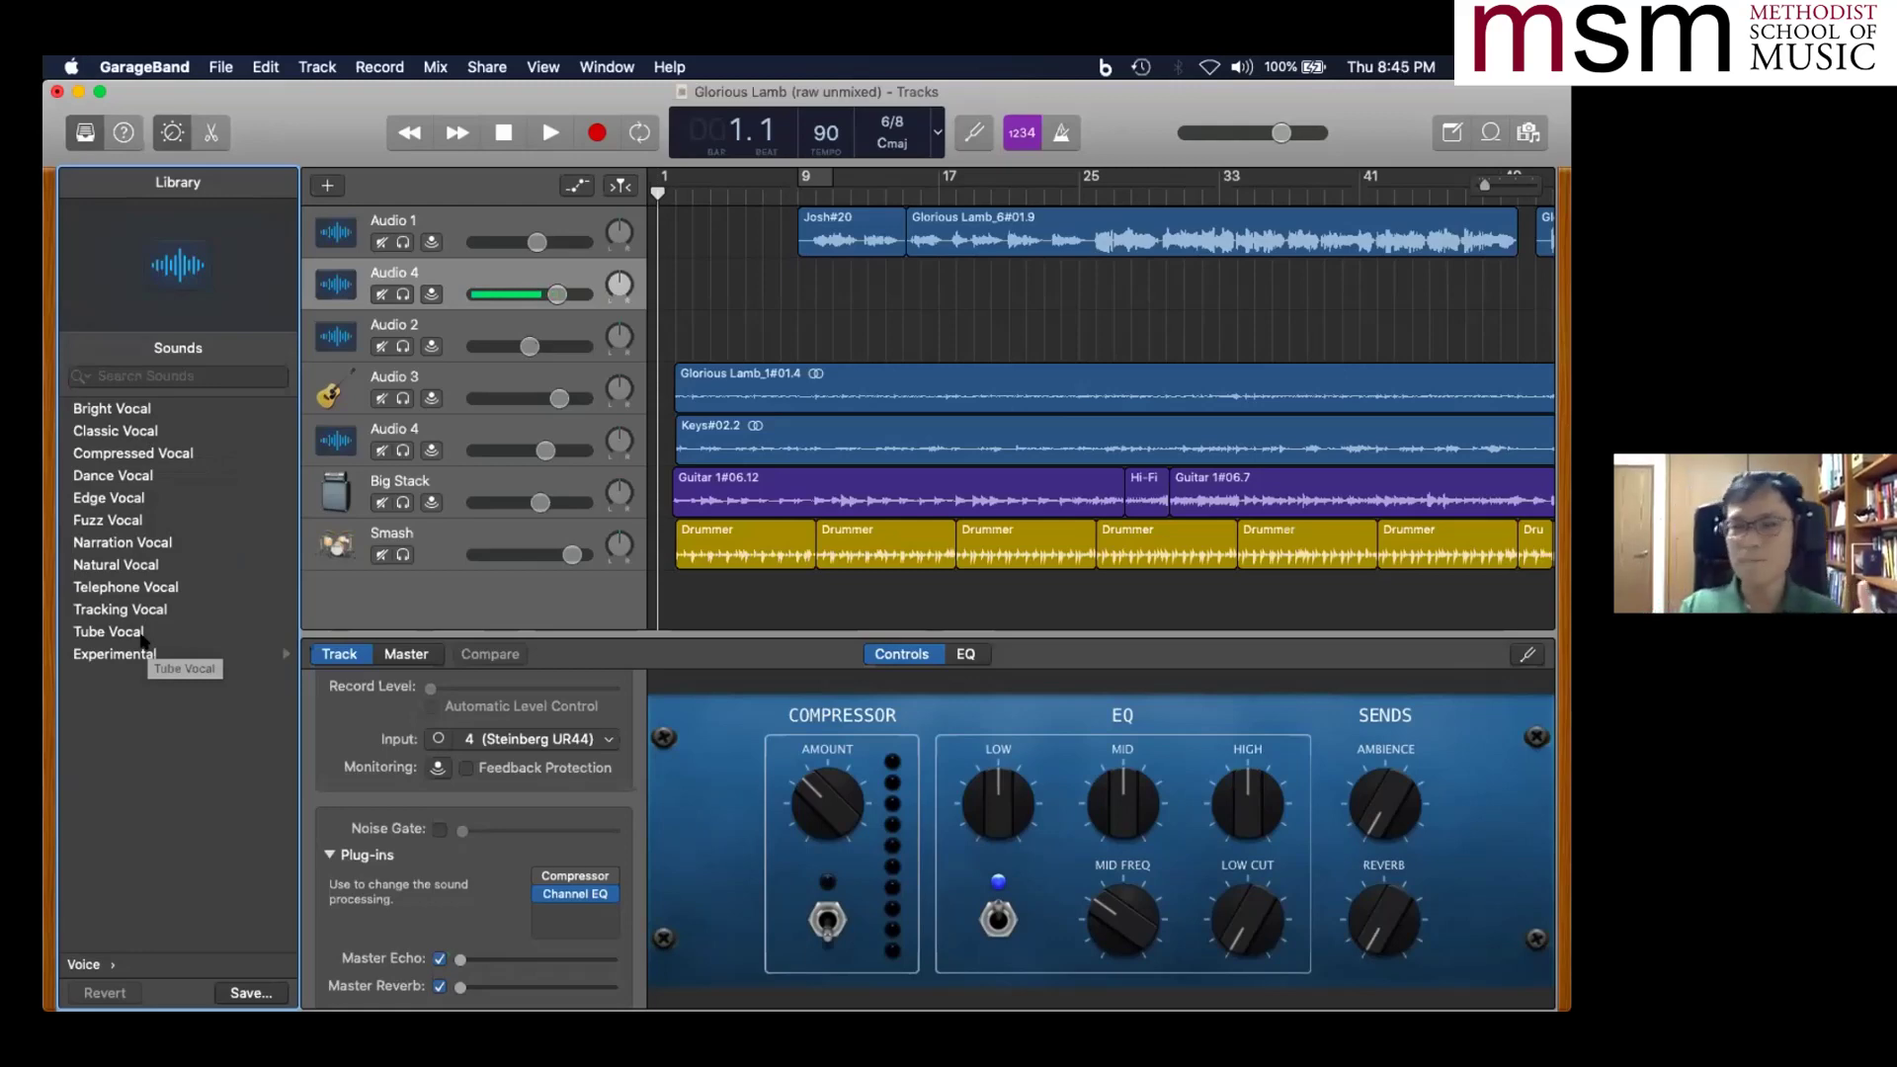
left_click(85, 963)
left_click(141, 430)
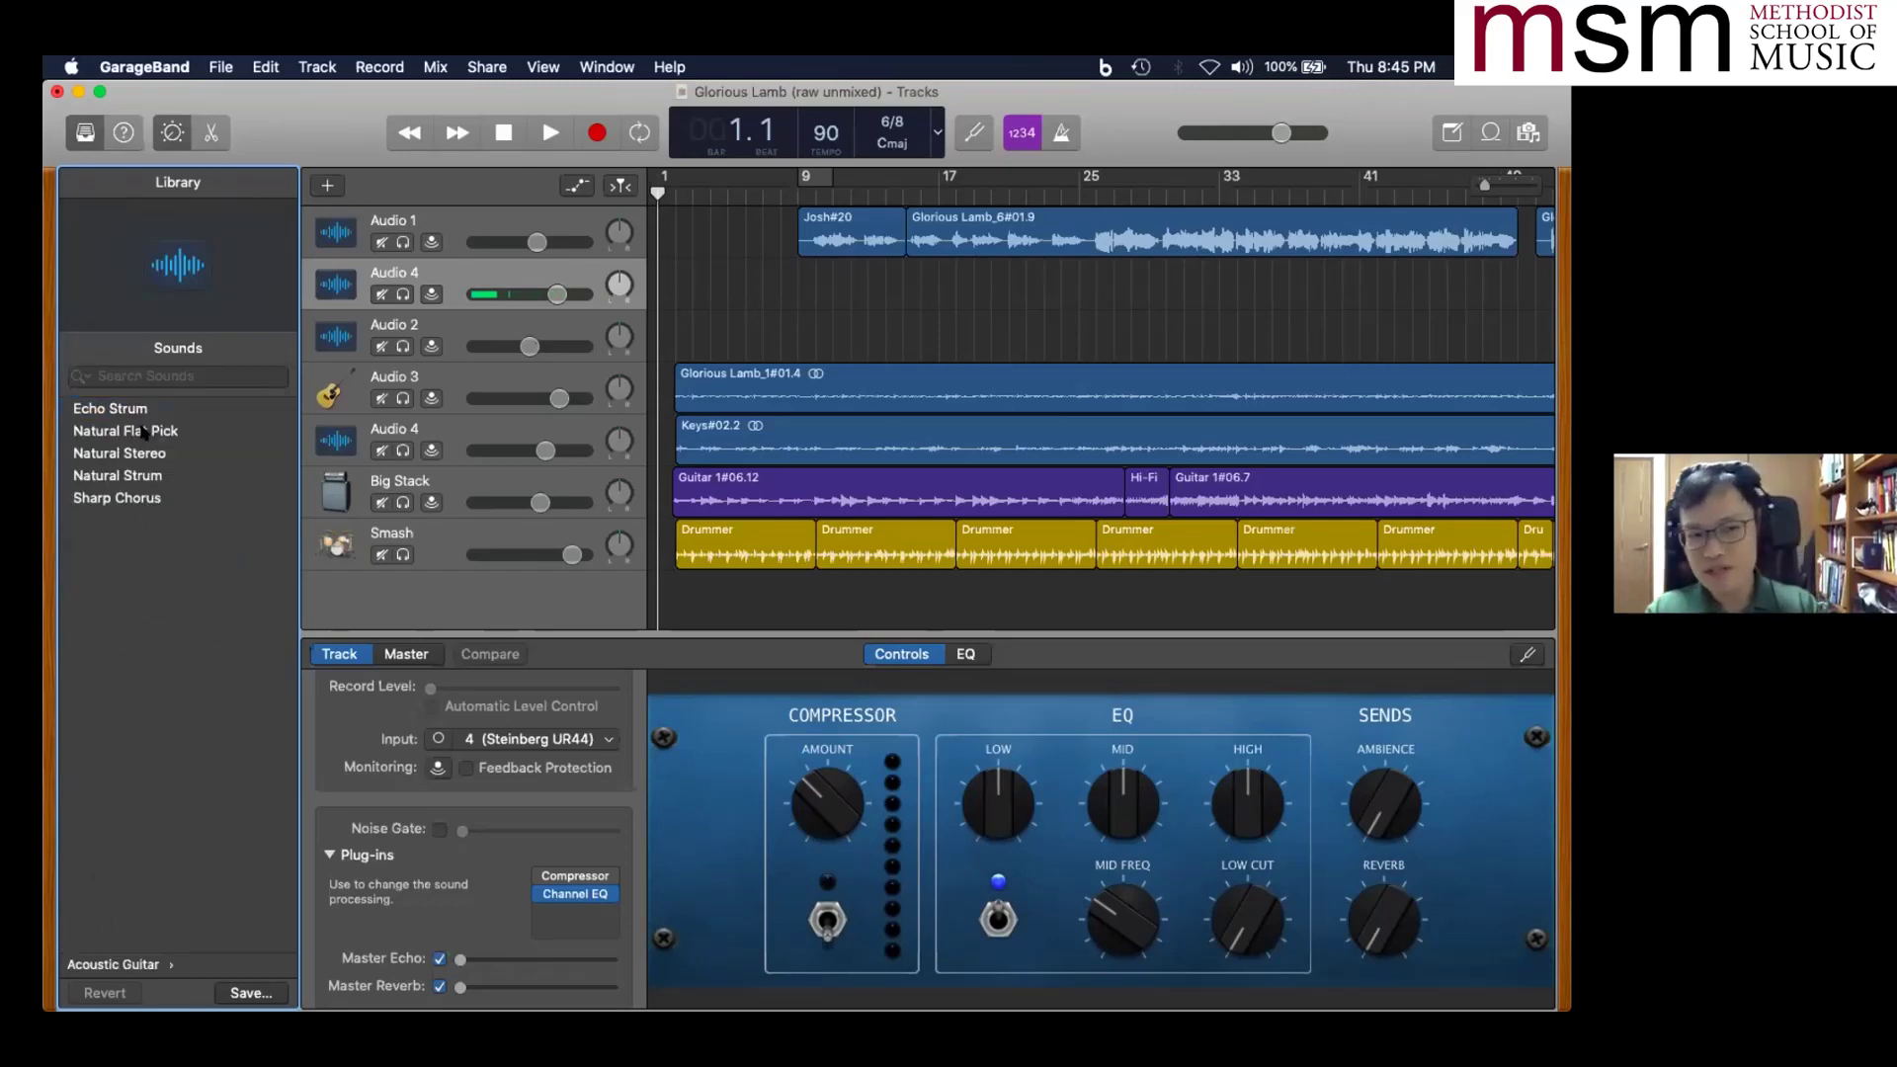
left_click(124, 964)
left_click(156, 454)
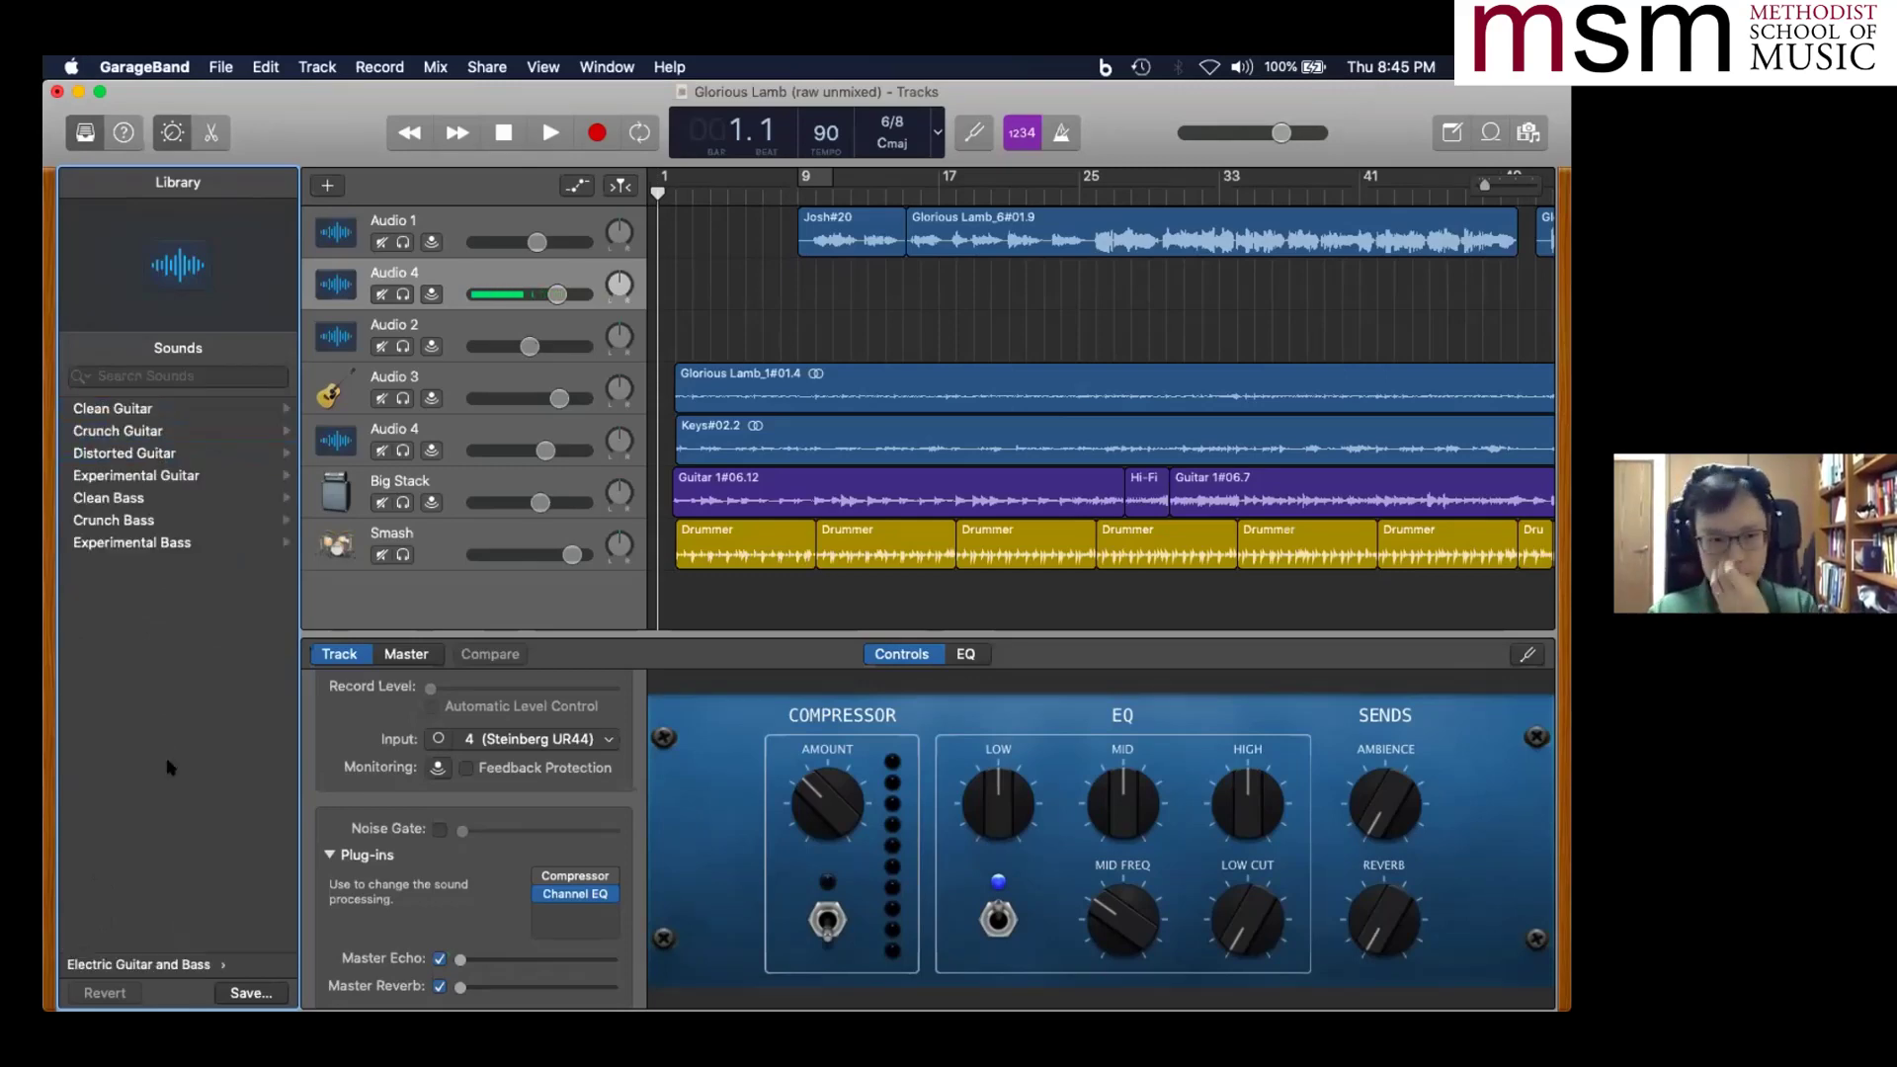
left_click(104, 964)
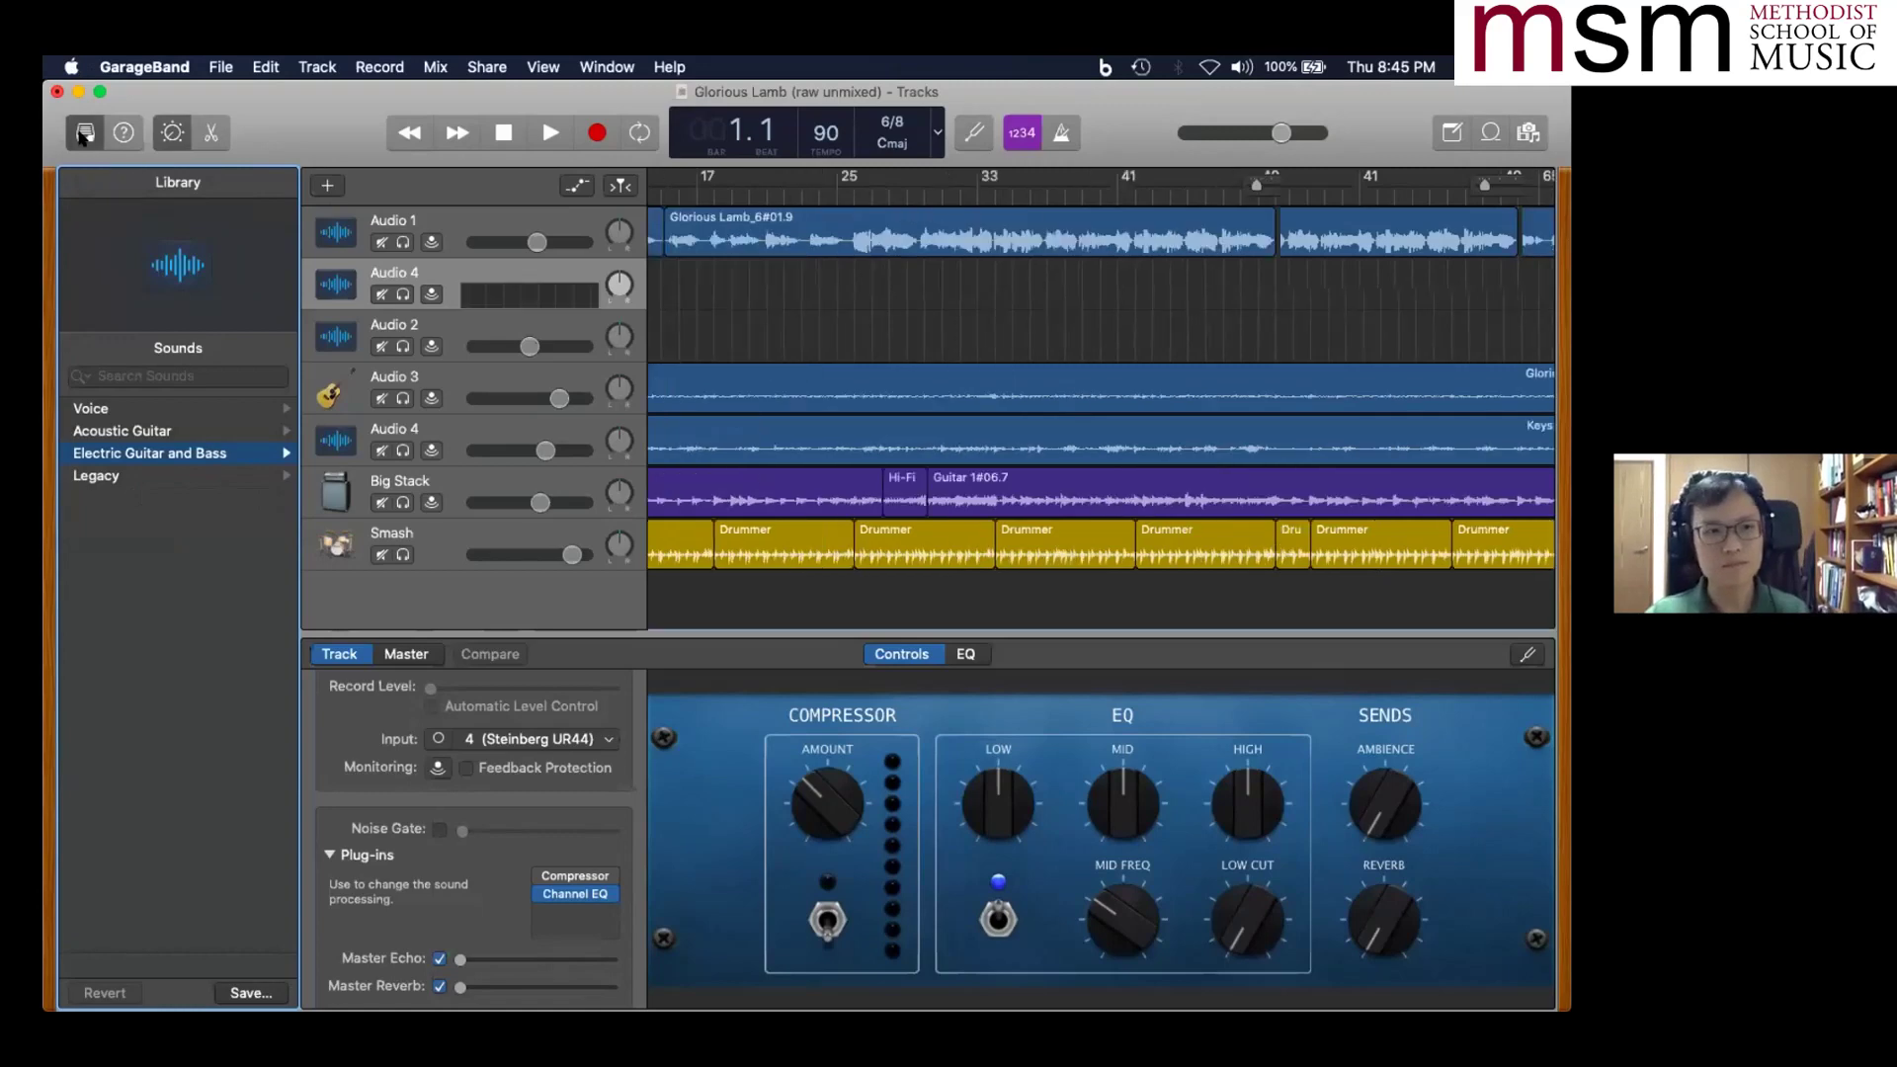
left_click(85, 134)
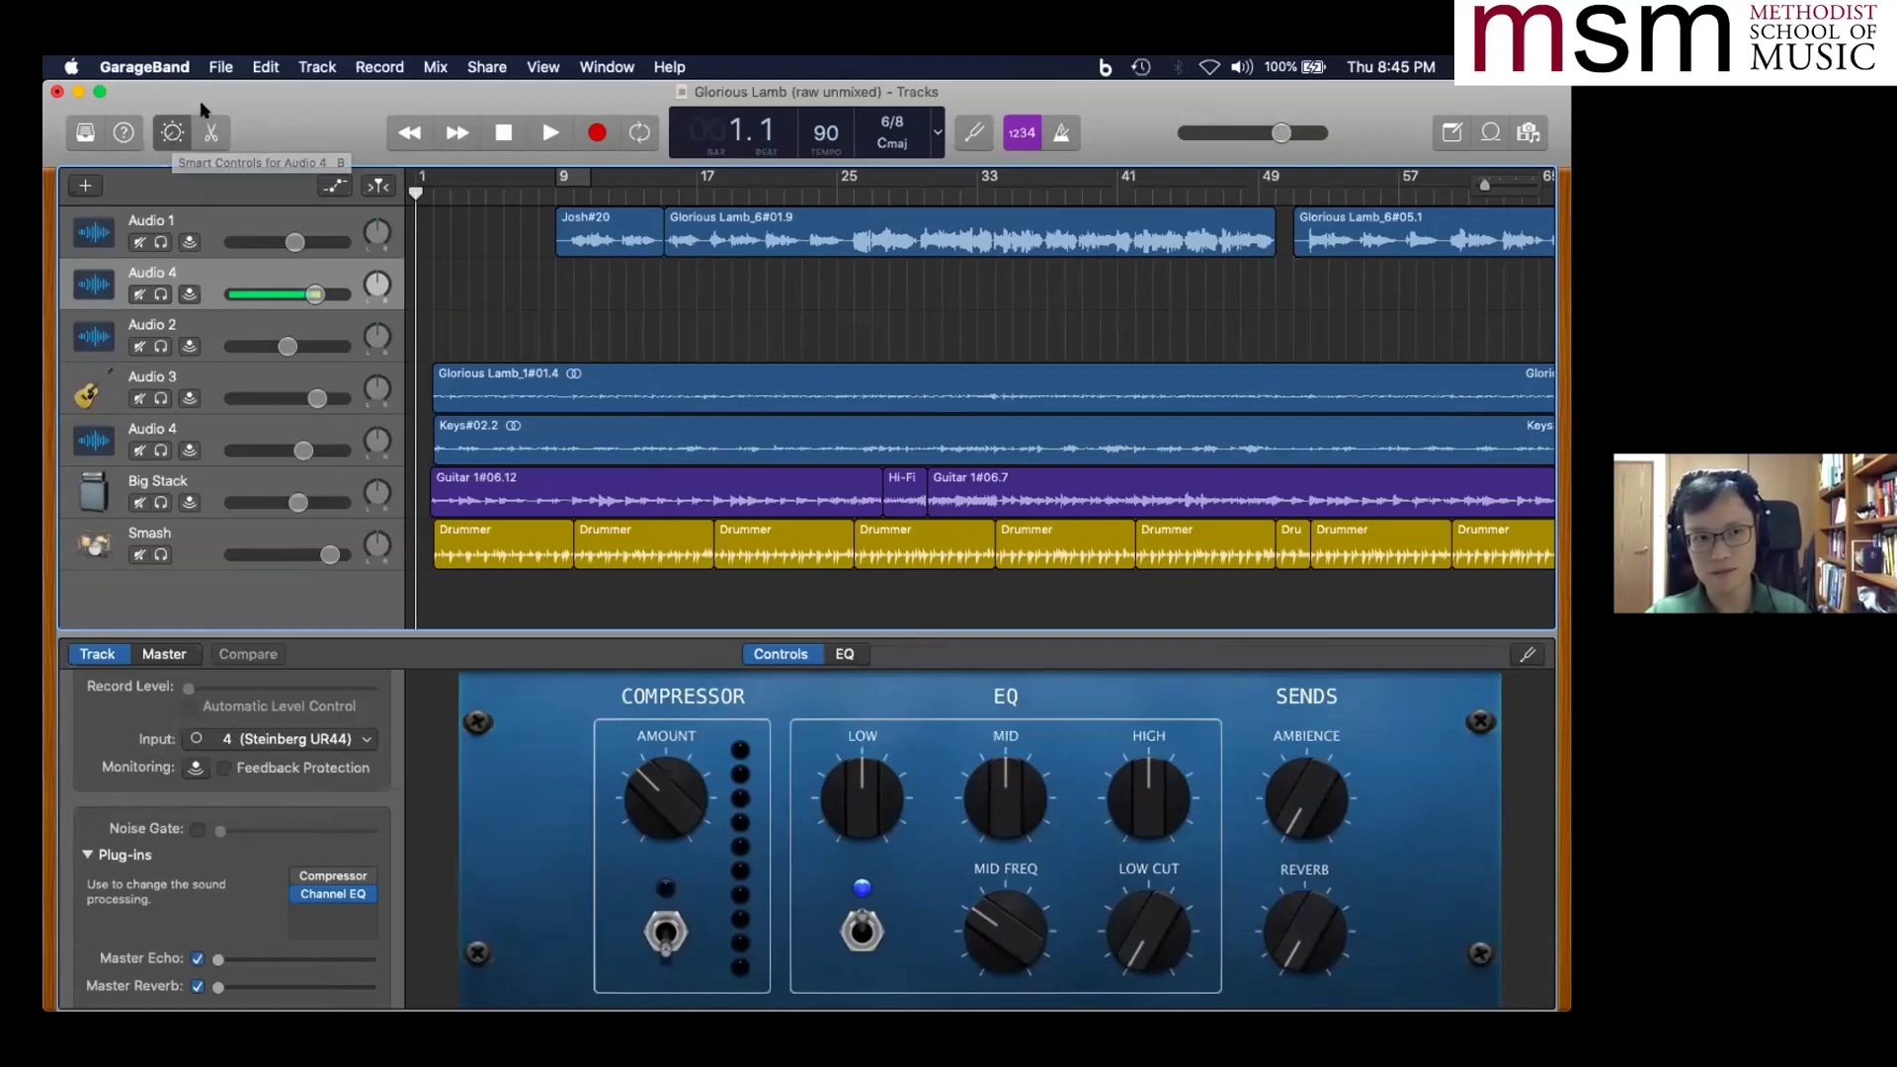
- Toggle the Smart Controls and the Editor, leaving both hidden so the tracks fill the project window
left_click(171, 134)
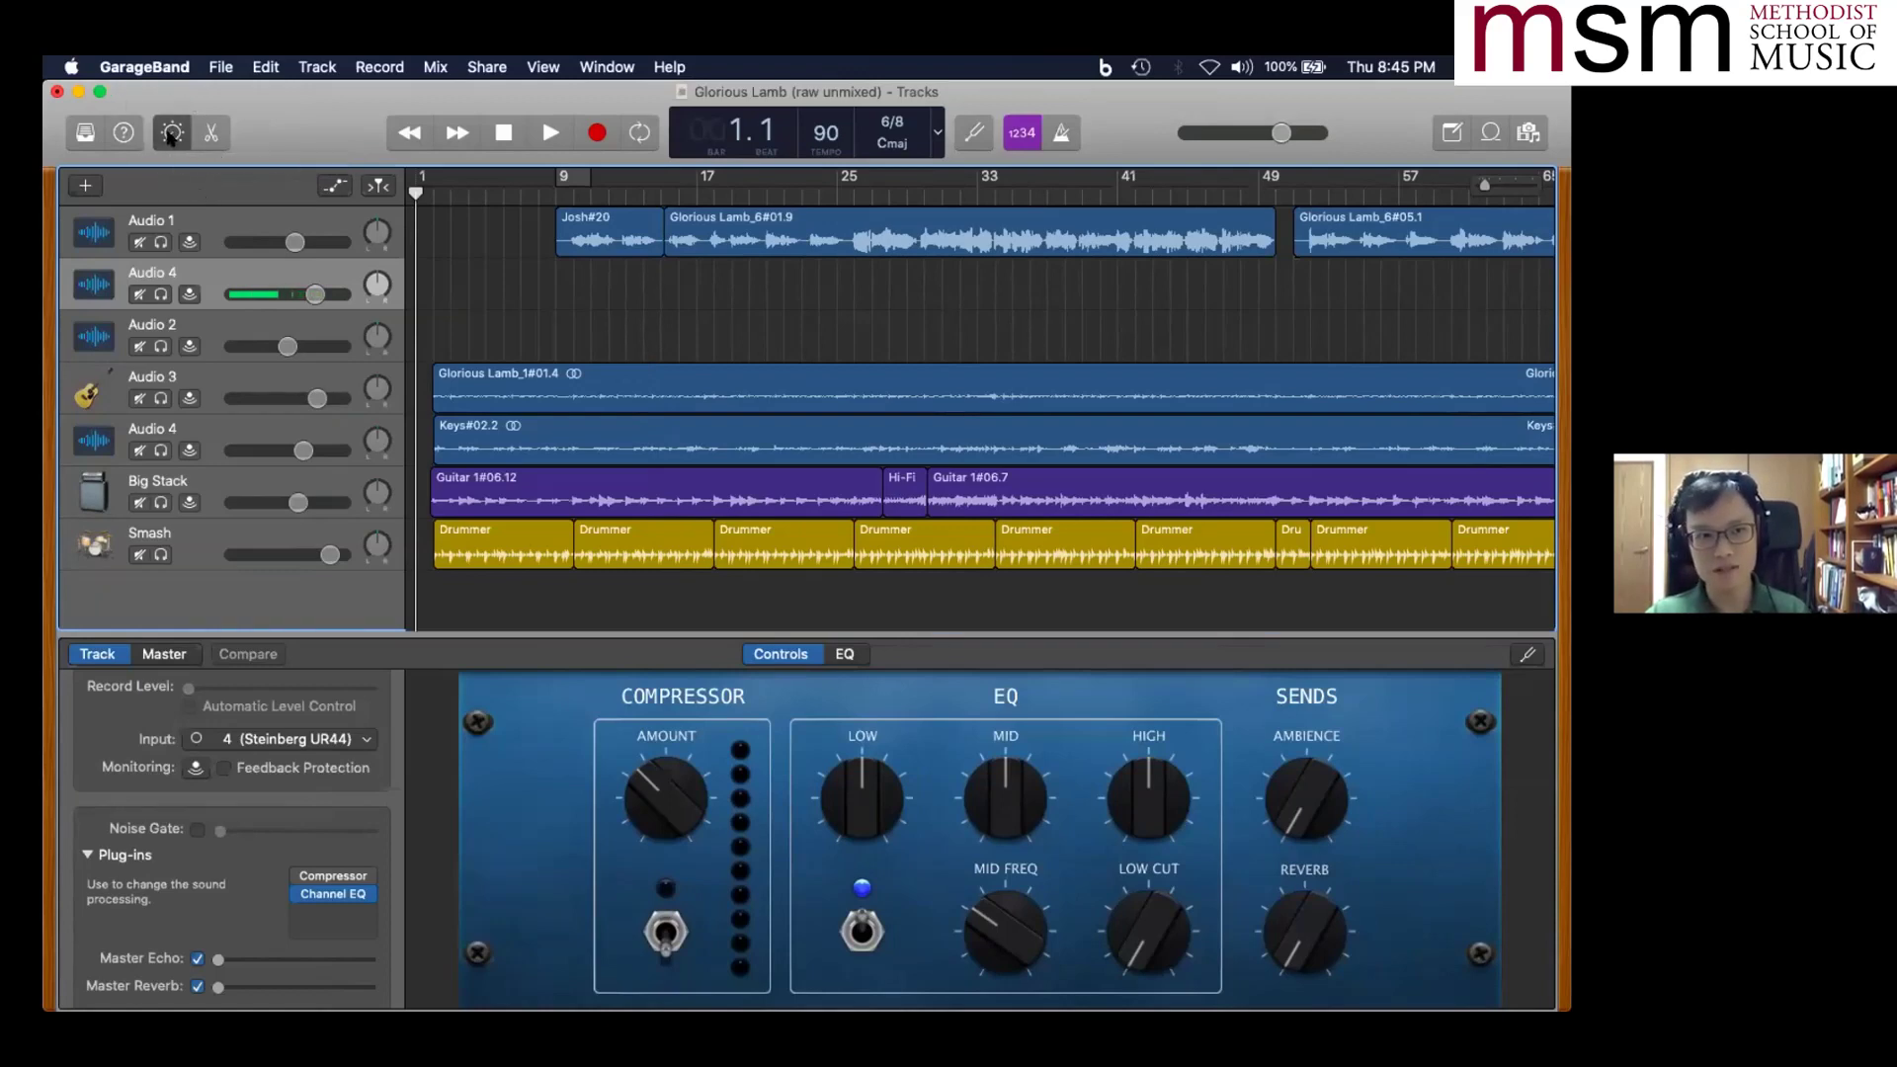
left_click(171, 133)
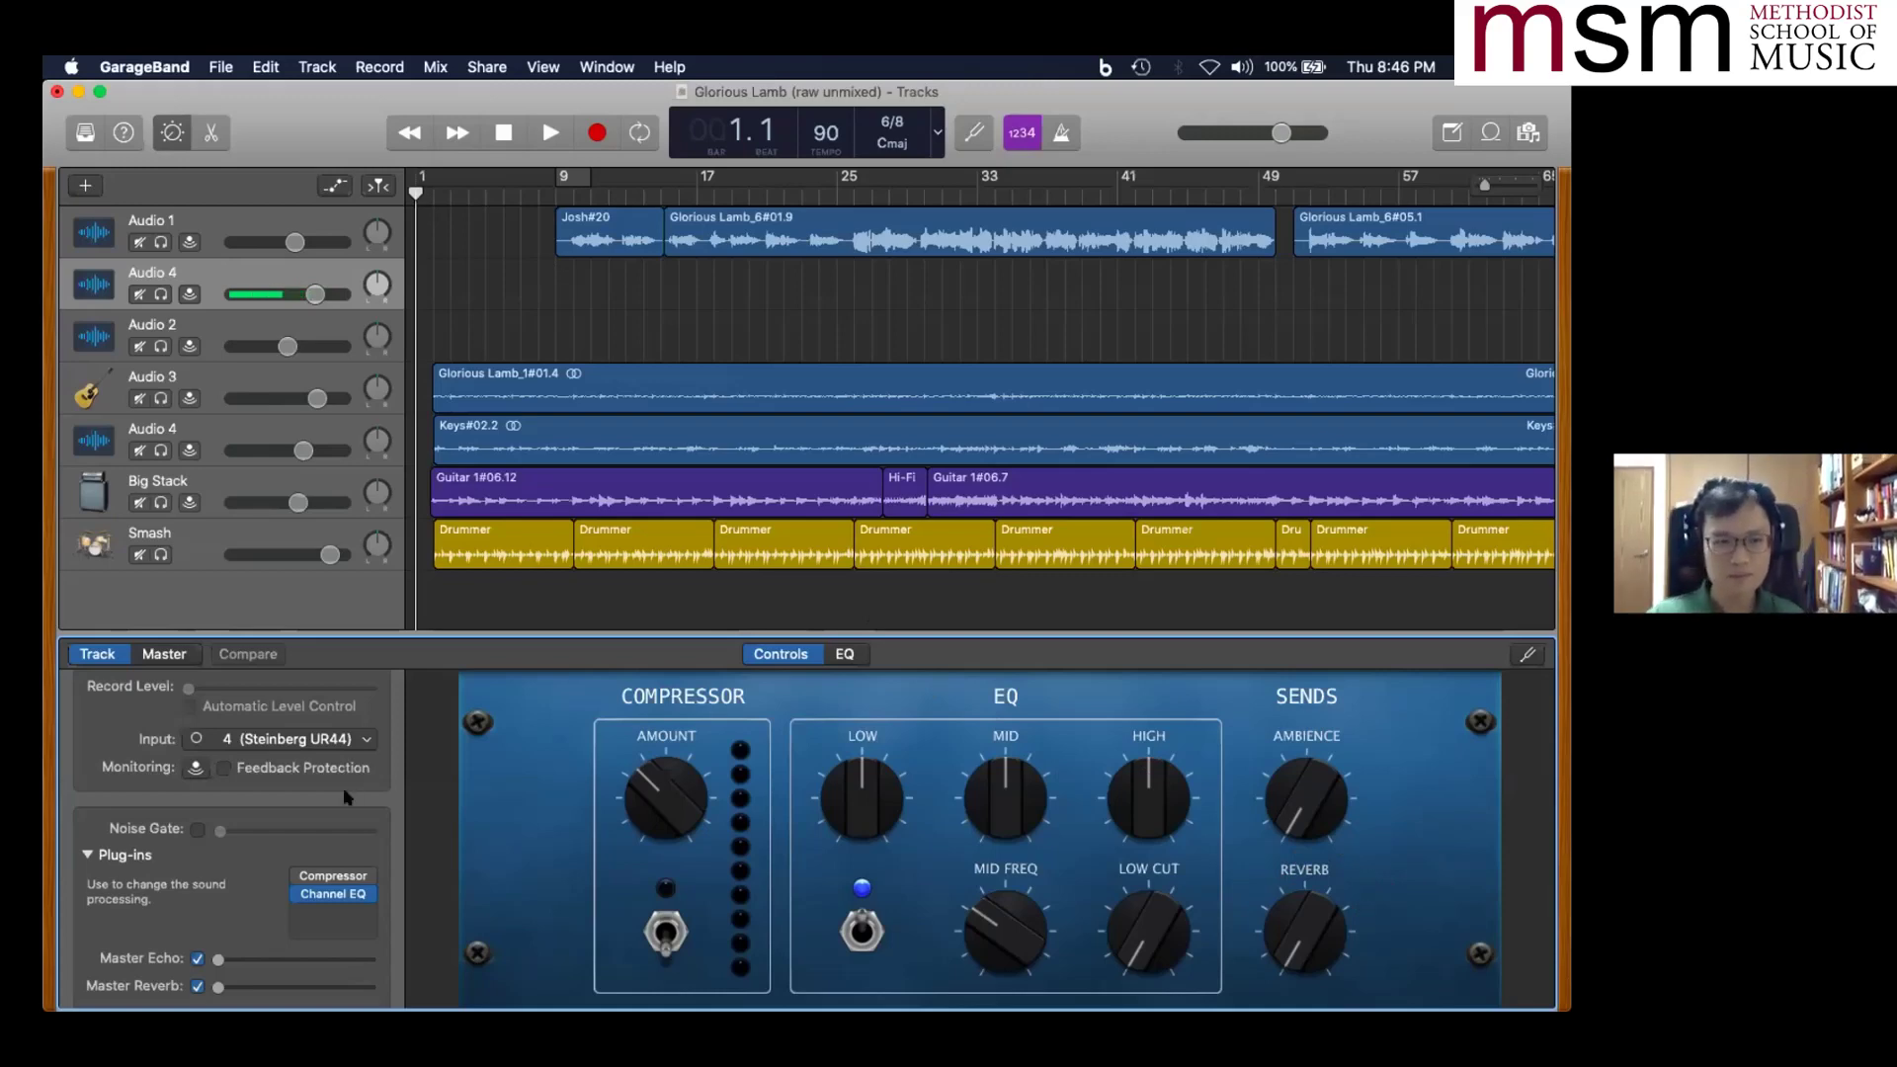
left_click(213, 134)
left_click(214, 135)
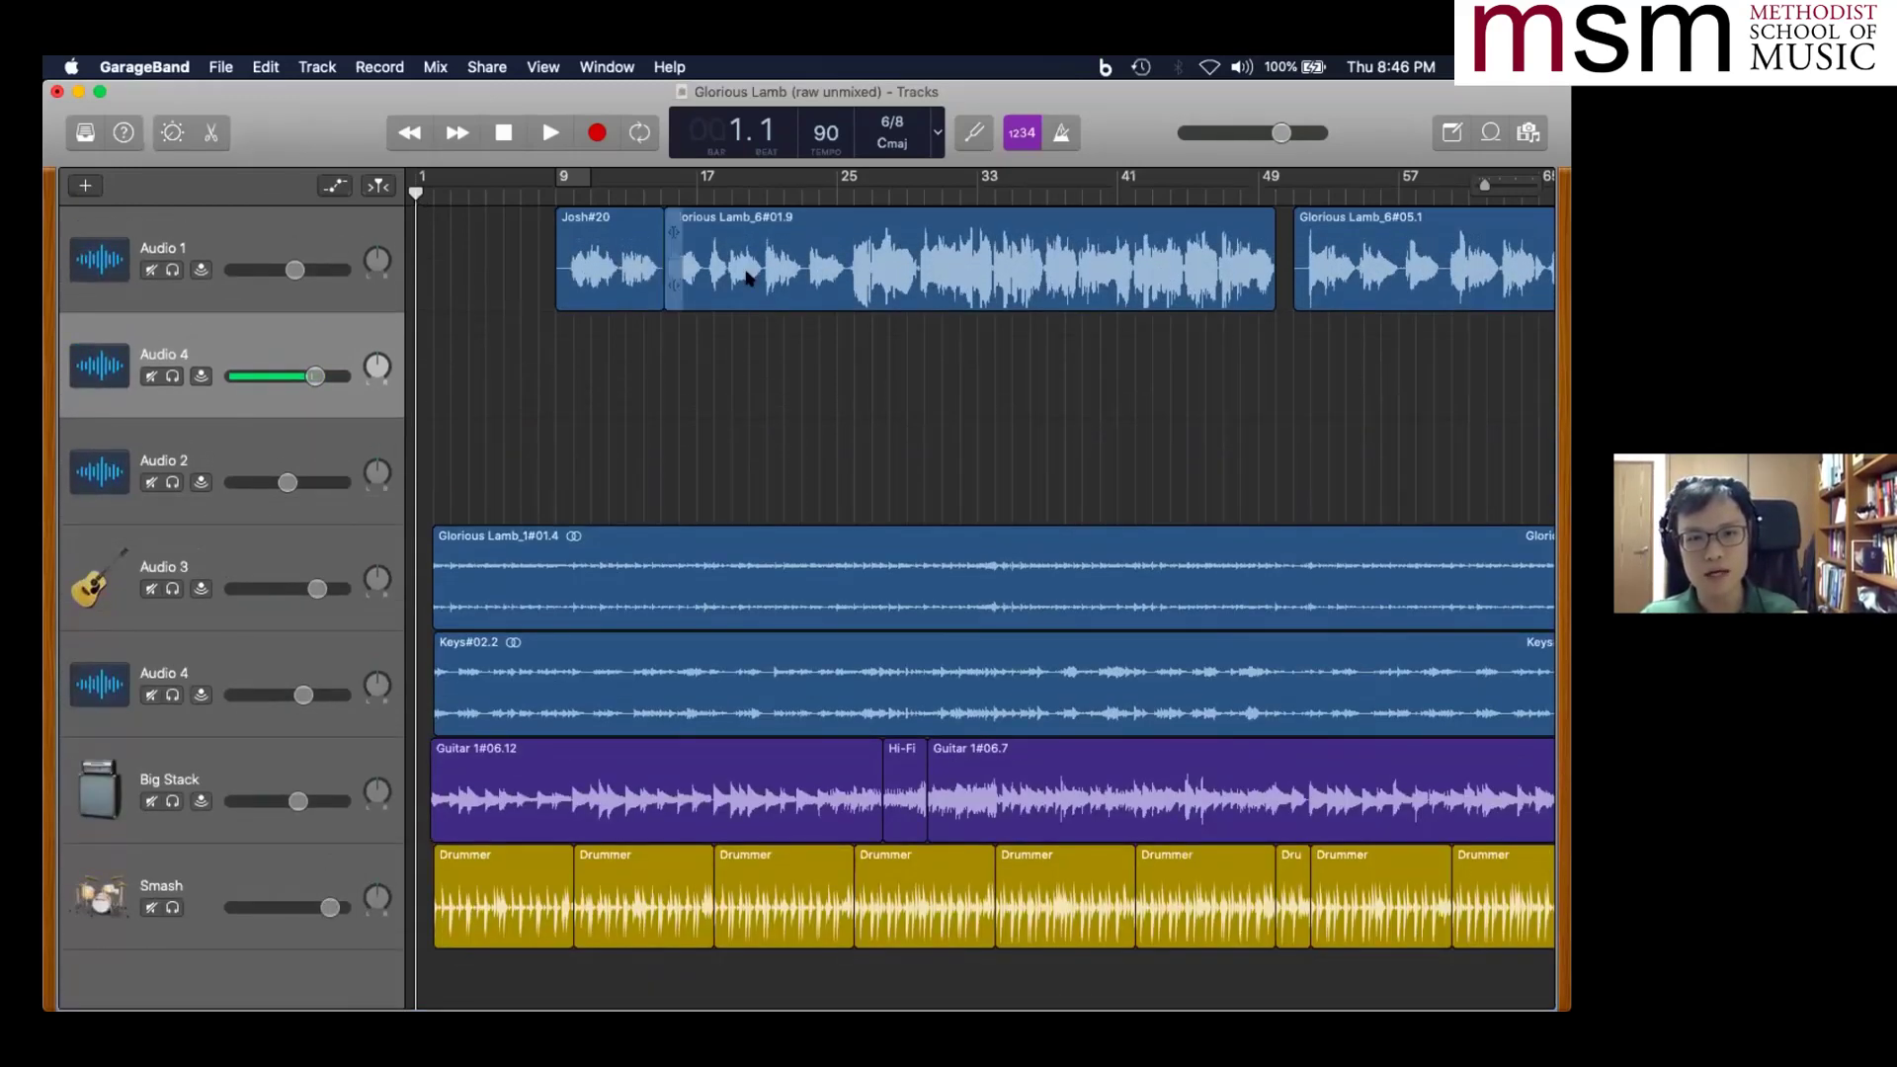
- Select the first vocal region on the Audio 1 track and audition the song briefly from bar 9
left_click(598, 267)
left_click(556, 194)
key("space")
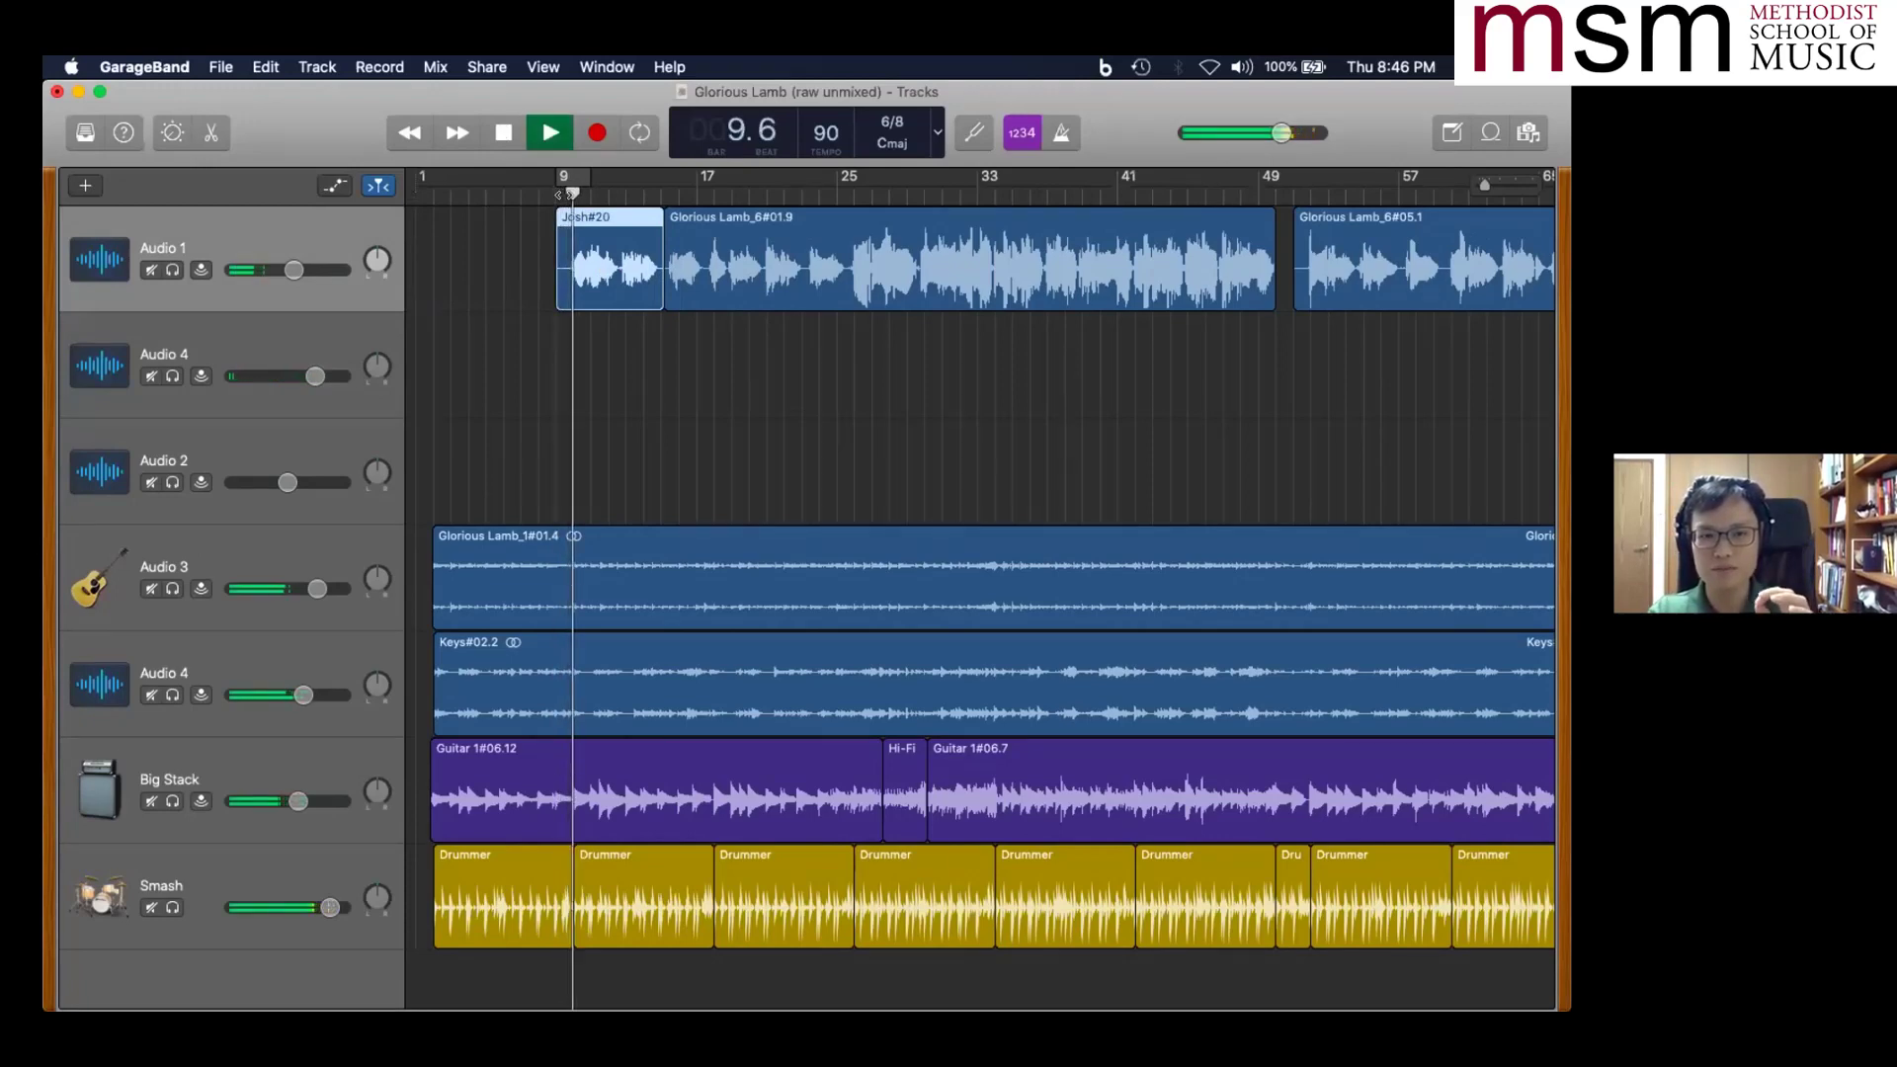
key("space")
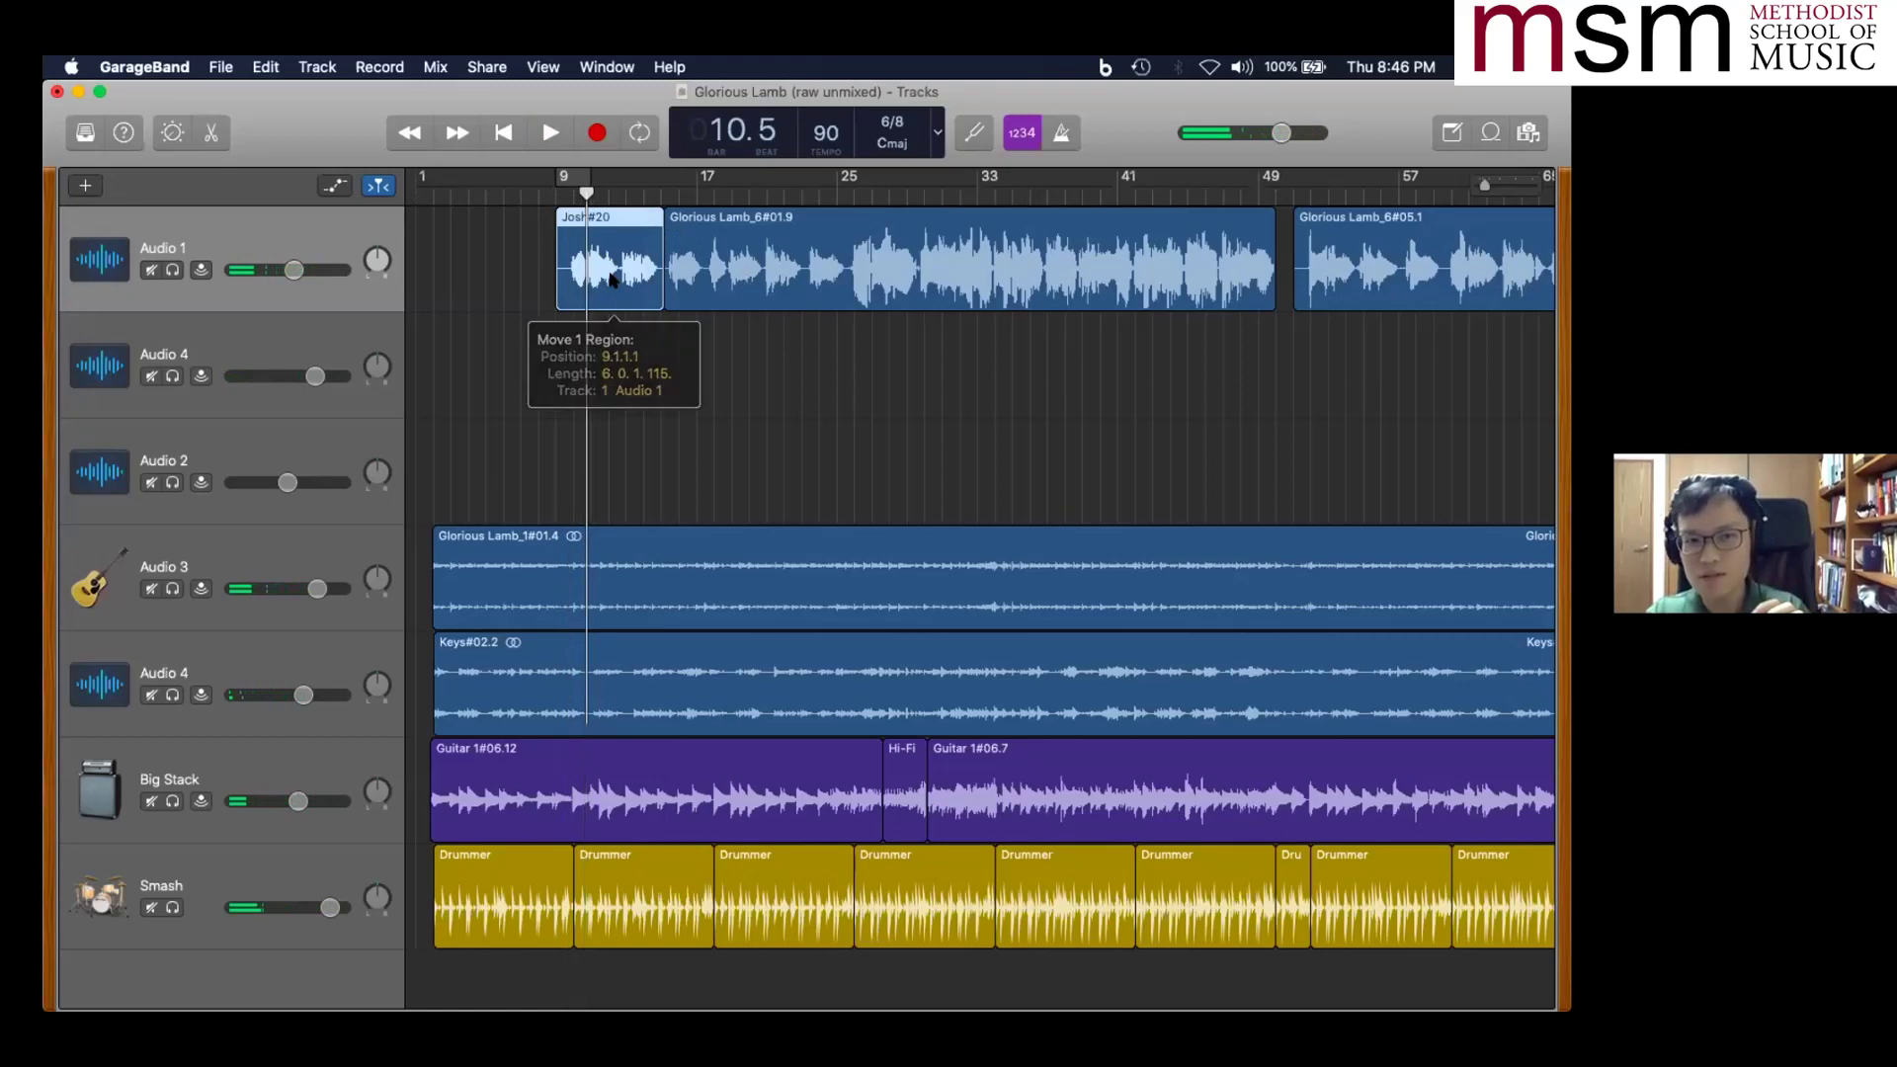
- Open the first vocal region on Audio 1 in the Audio Editor and enlarge the editor area
double_click(609, 280)
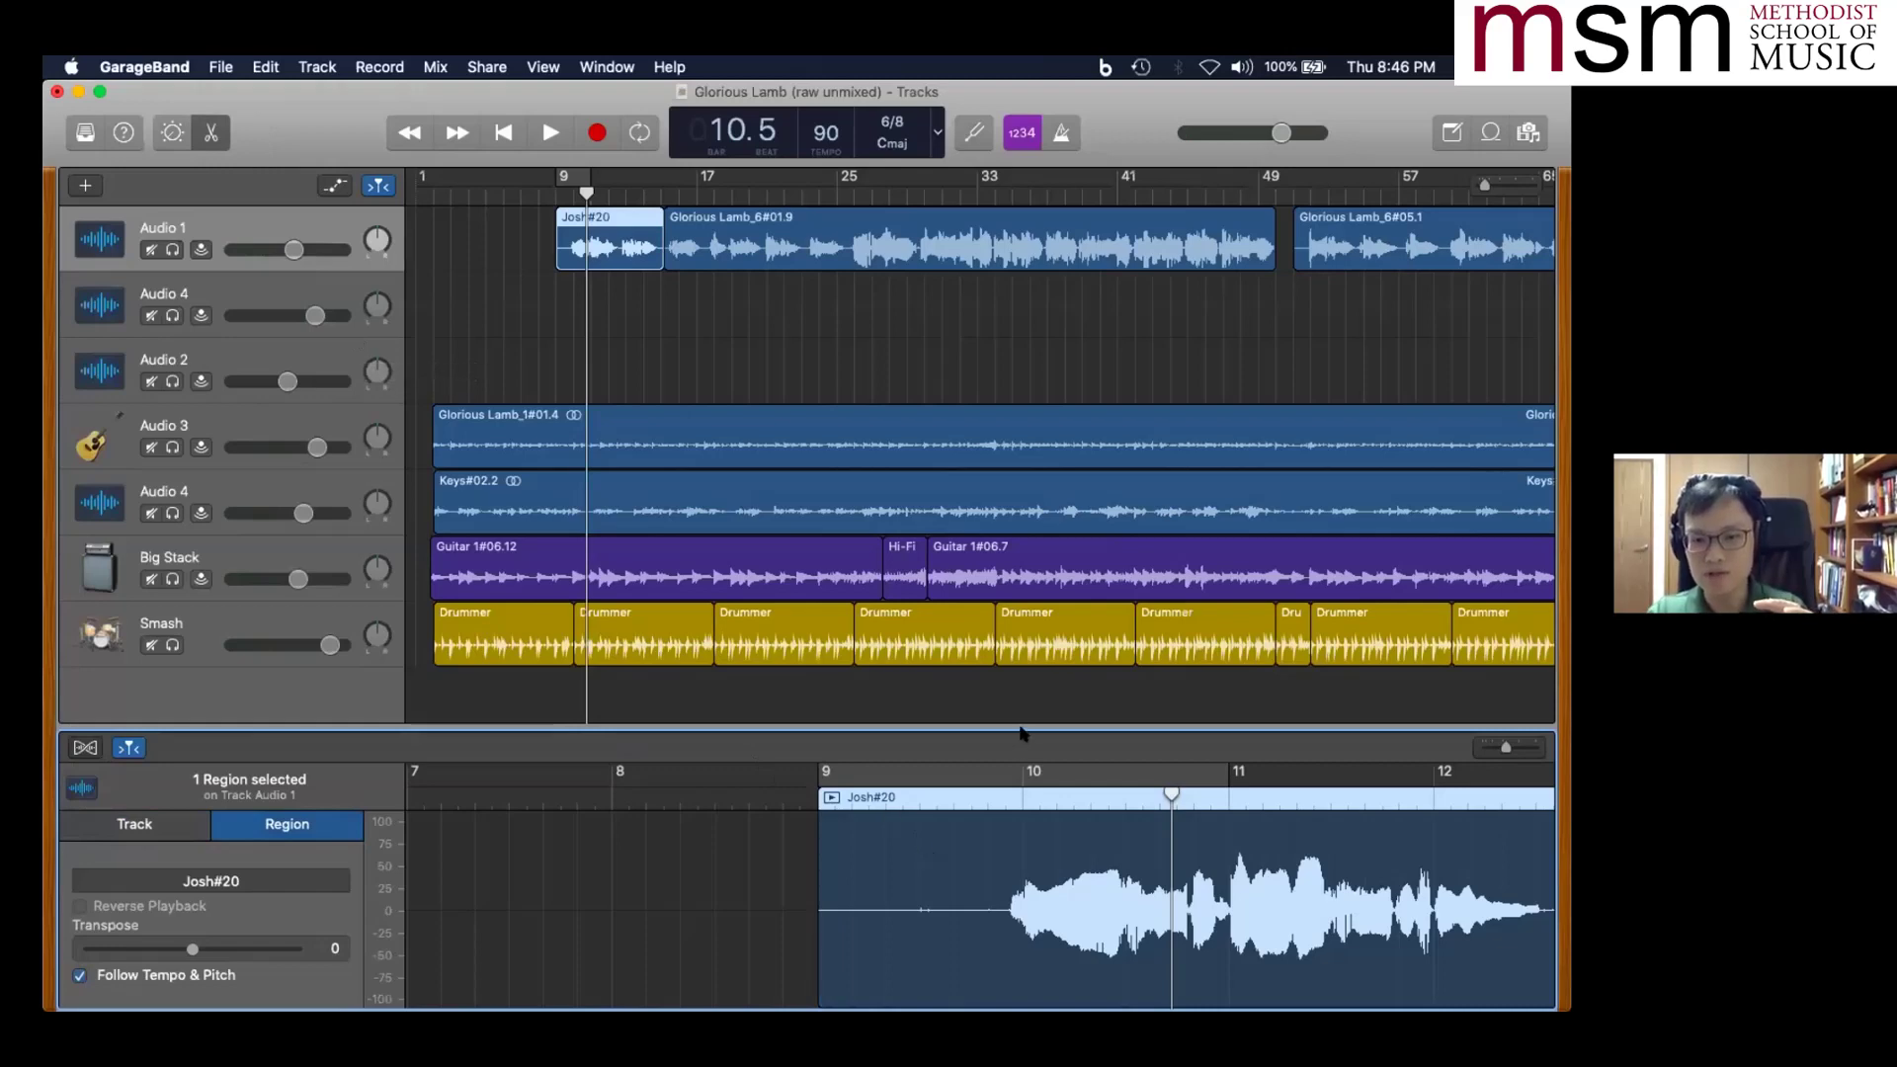
left_click_drag(1020, 733, 1055, 557)
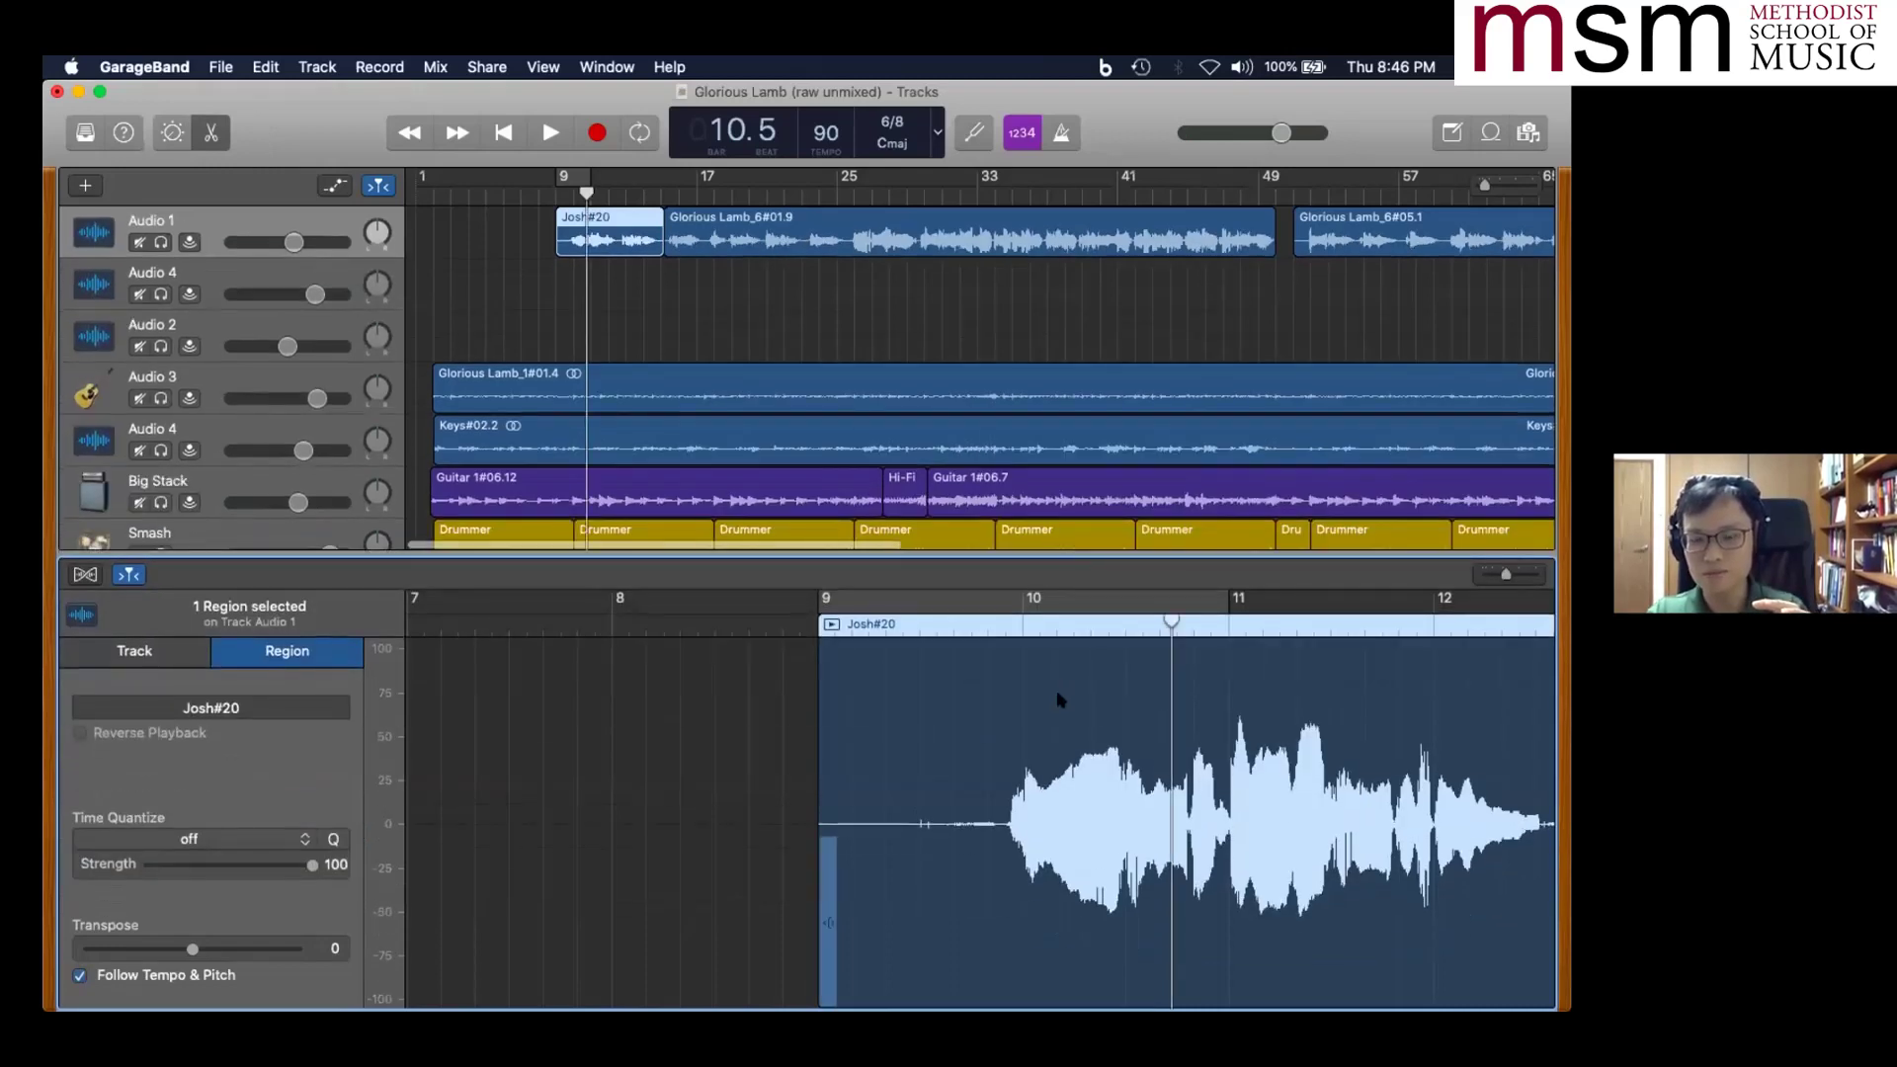
scroll(1057, 700, "right", 3)
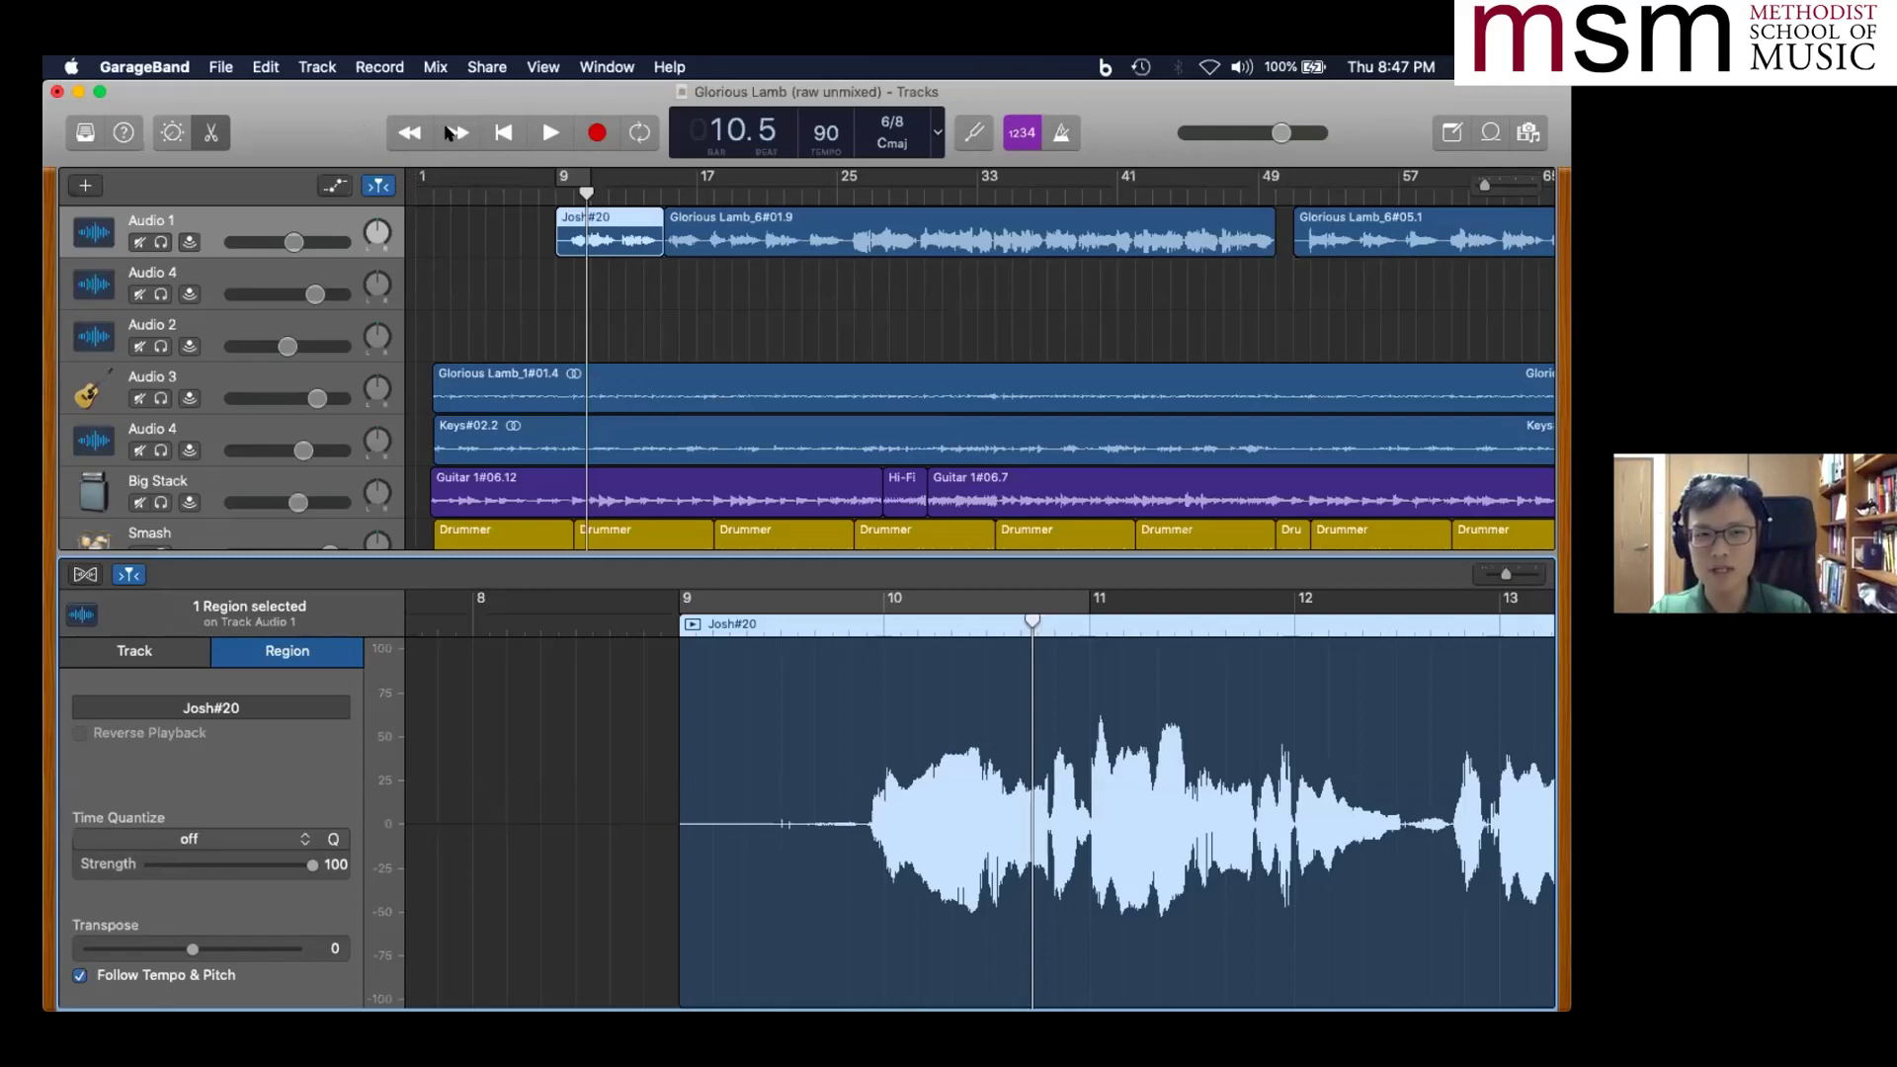
- Move the playhead to bar 22 and audition the song briefly from there with playhead catch turned on
left_click(505, 131)
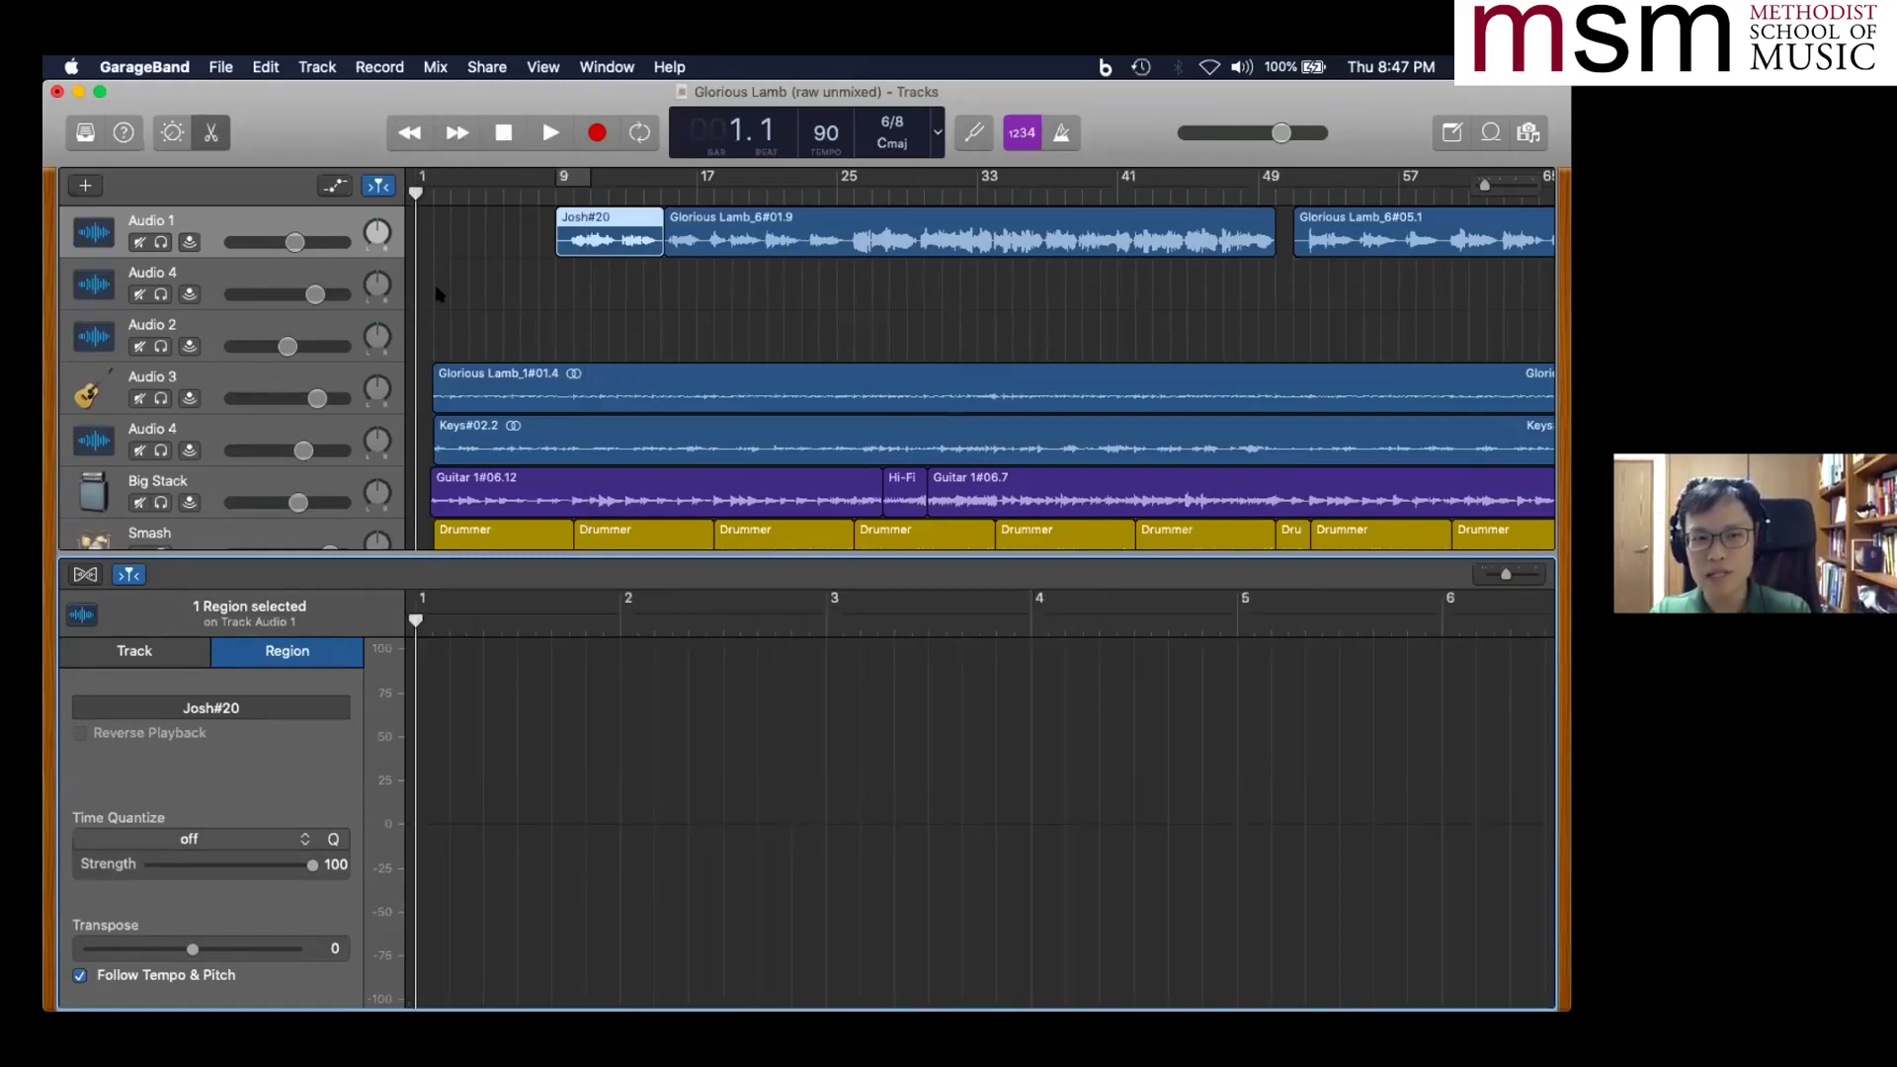
left_click_drag(415, 192, 781, 193)
left_click(380, 187)
left_click(378, 187)
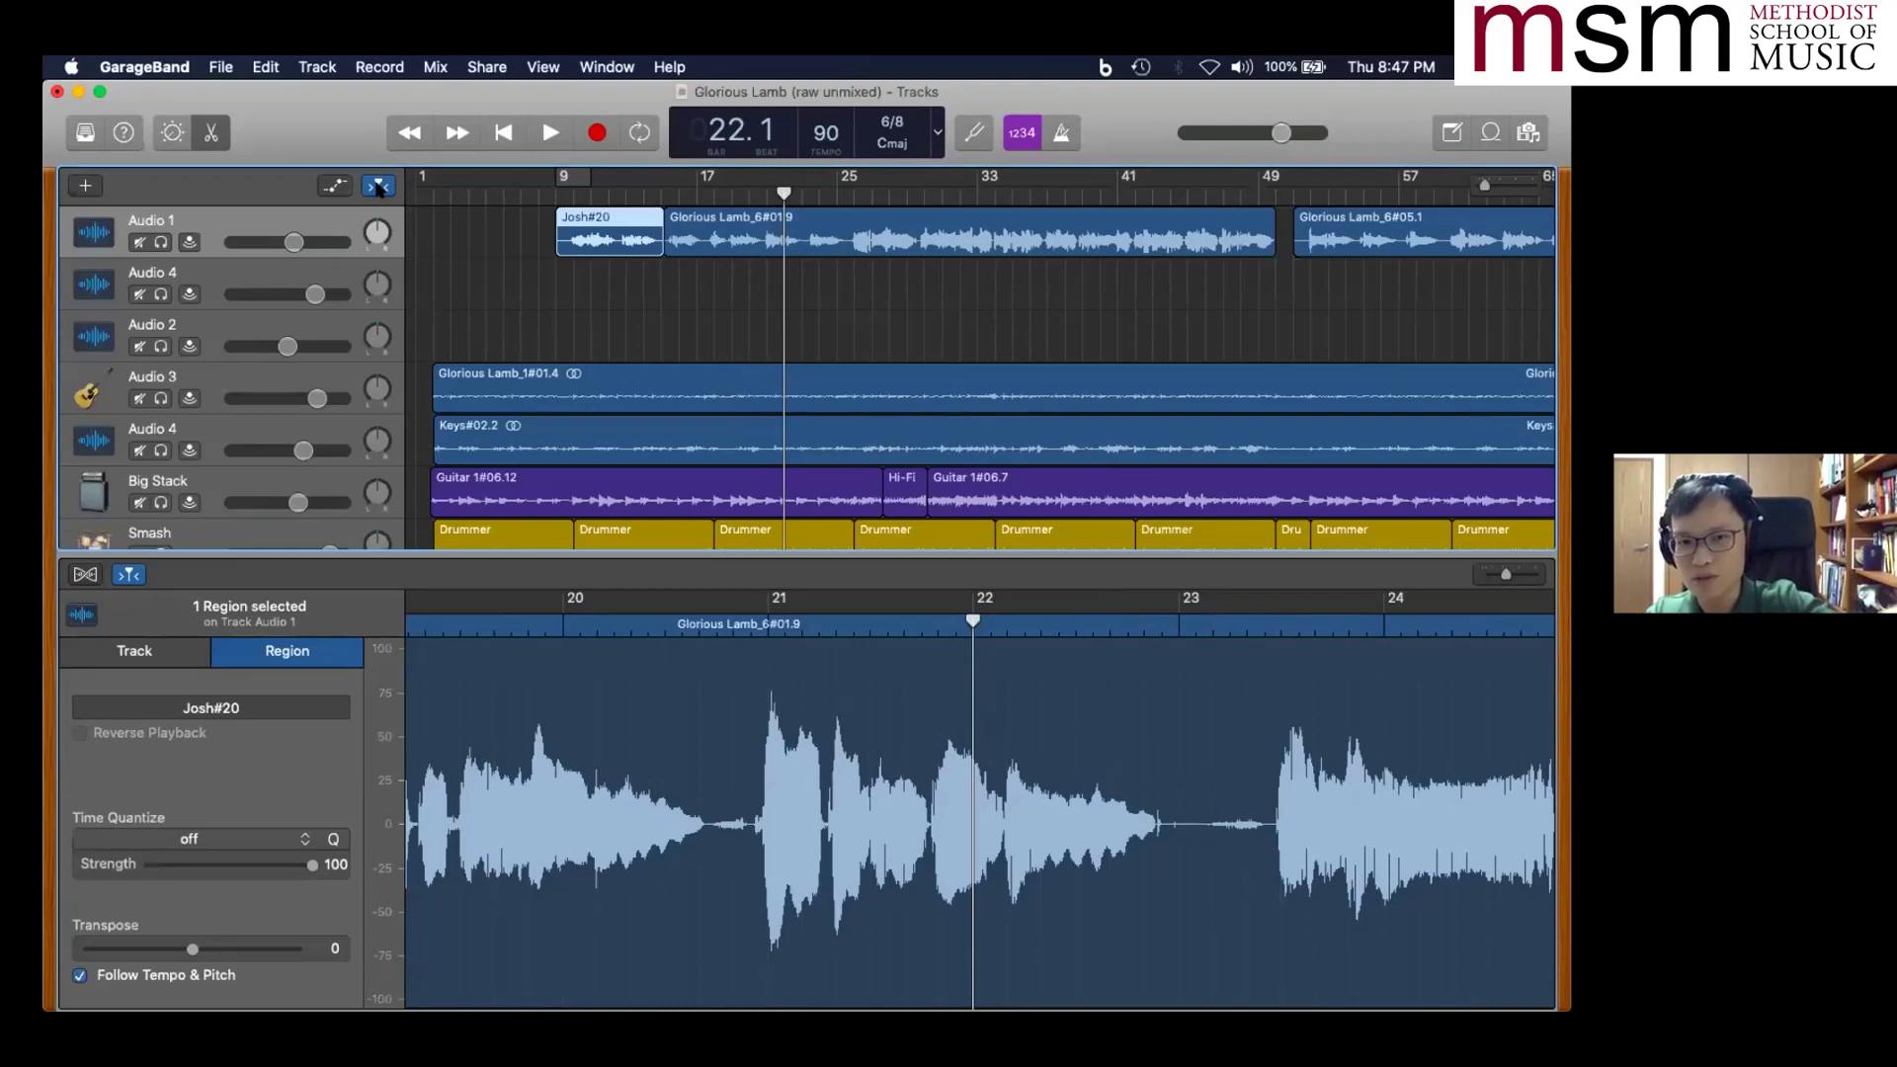
key("space")
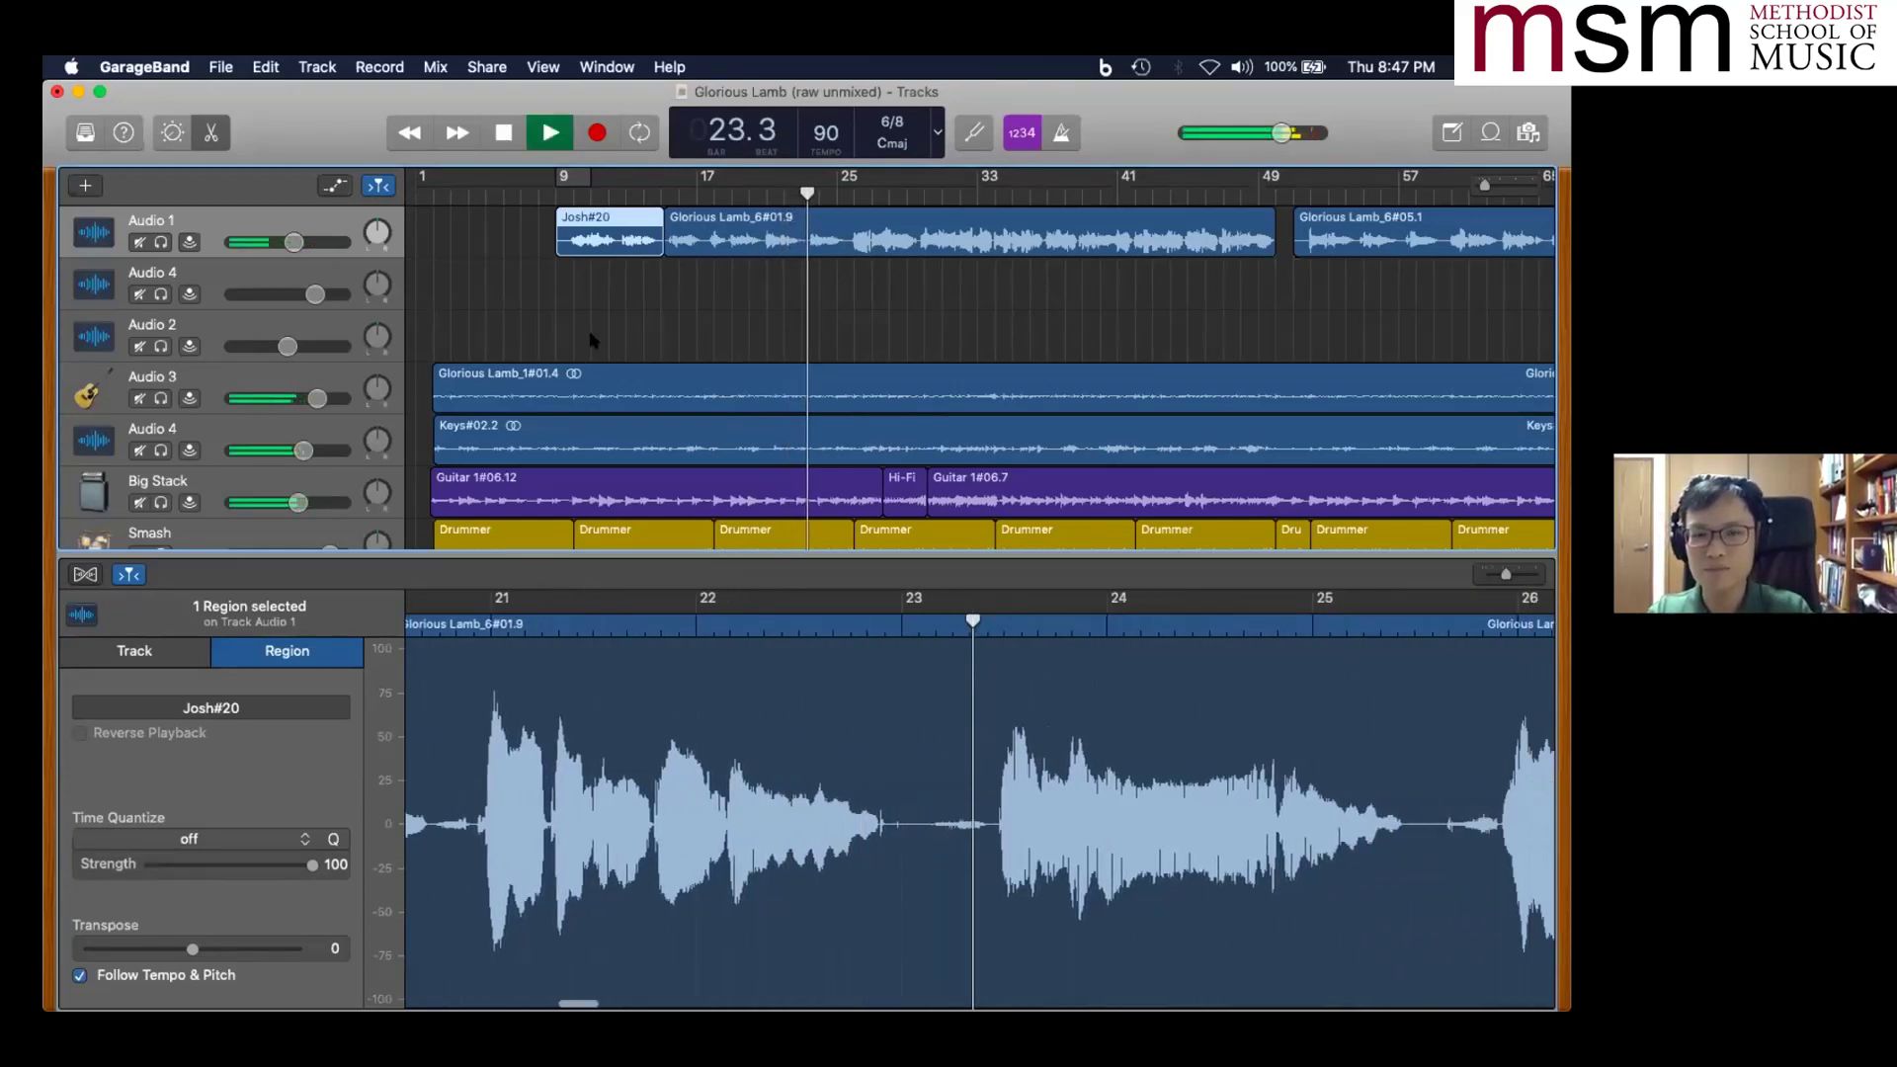
key("space")
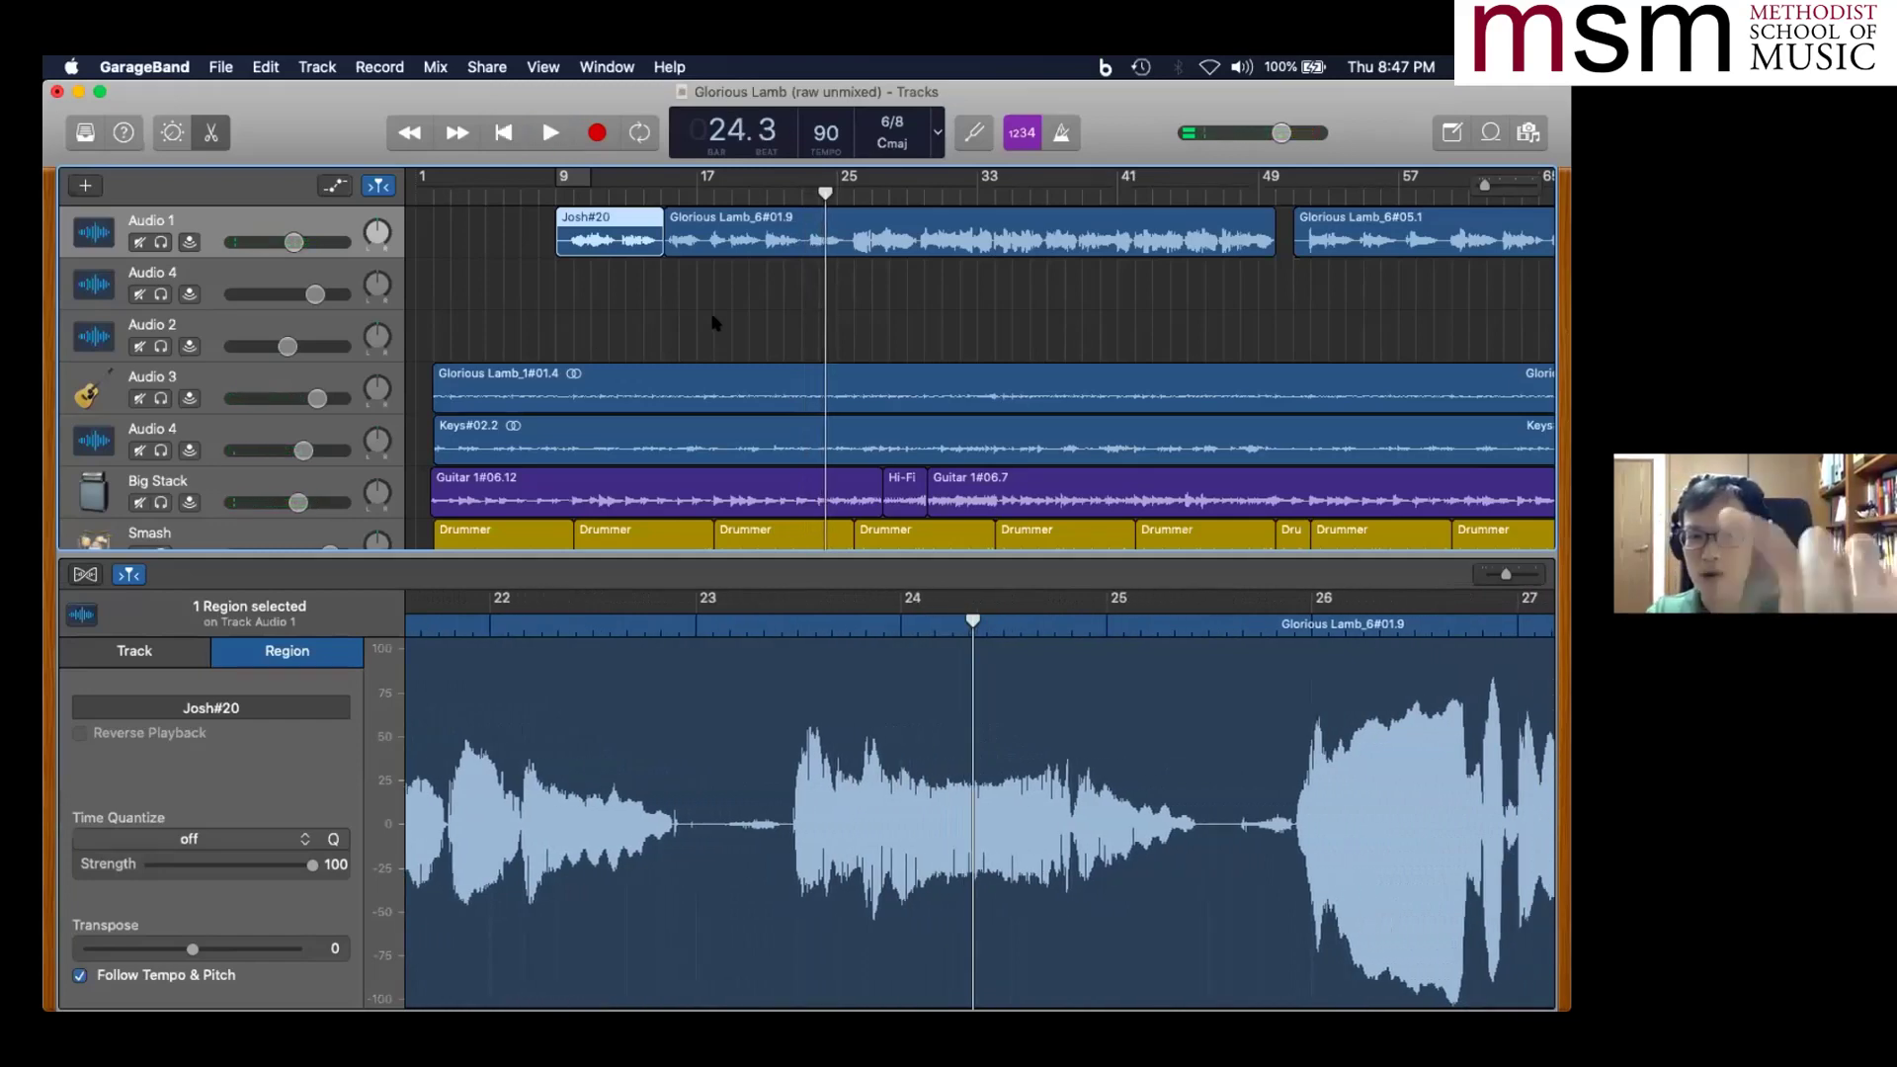
left_click(551, 134)
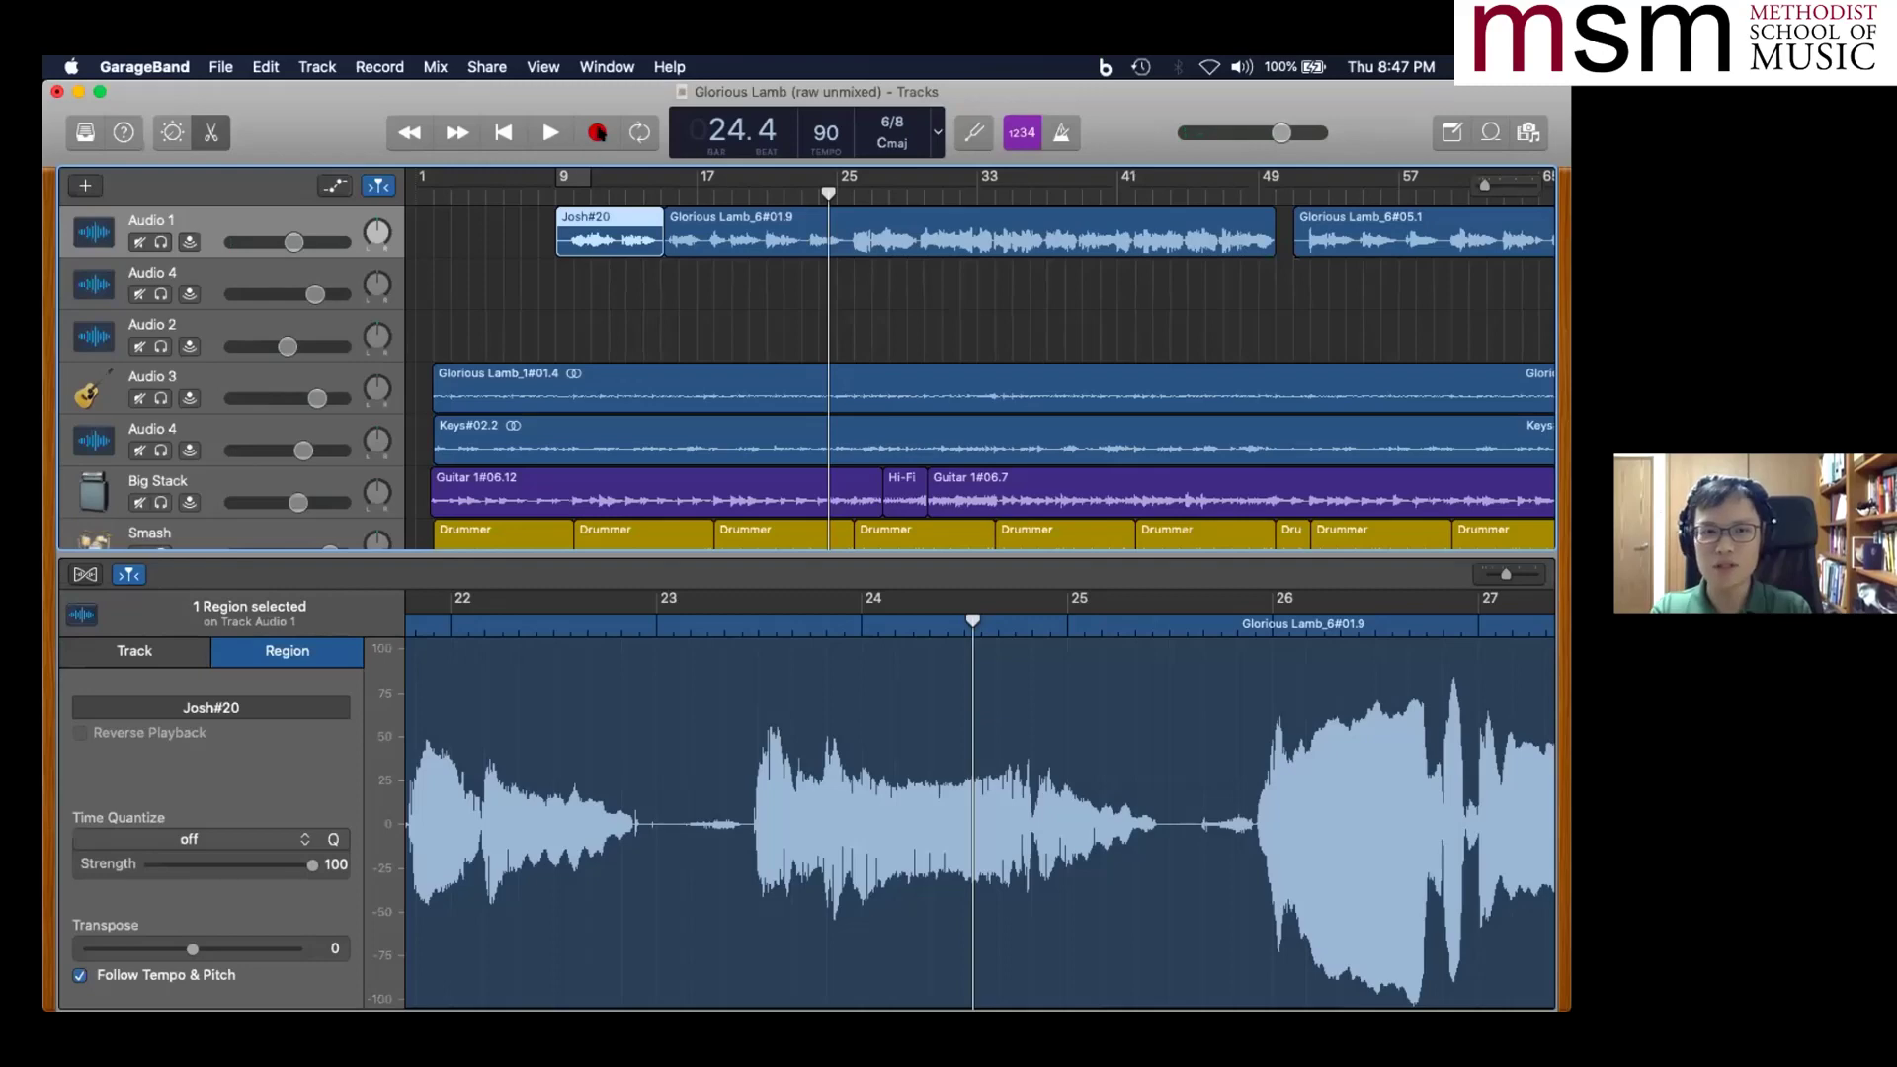
- Select the newly added Audio 4 track below Audio 1 and adjust its volume fader
left_click(218, 279)
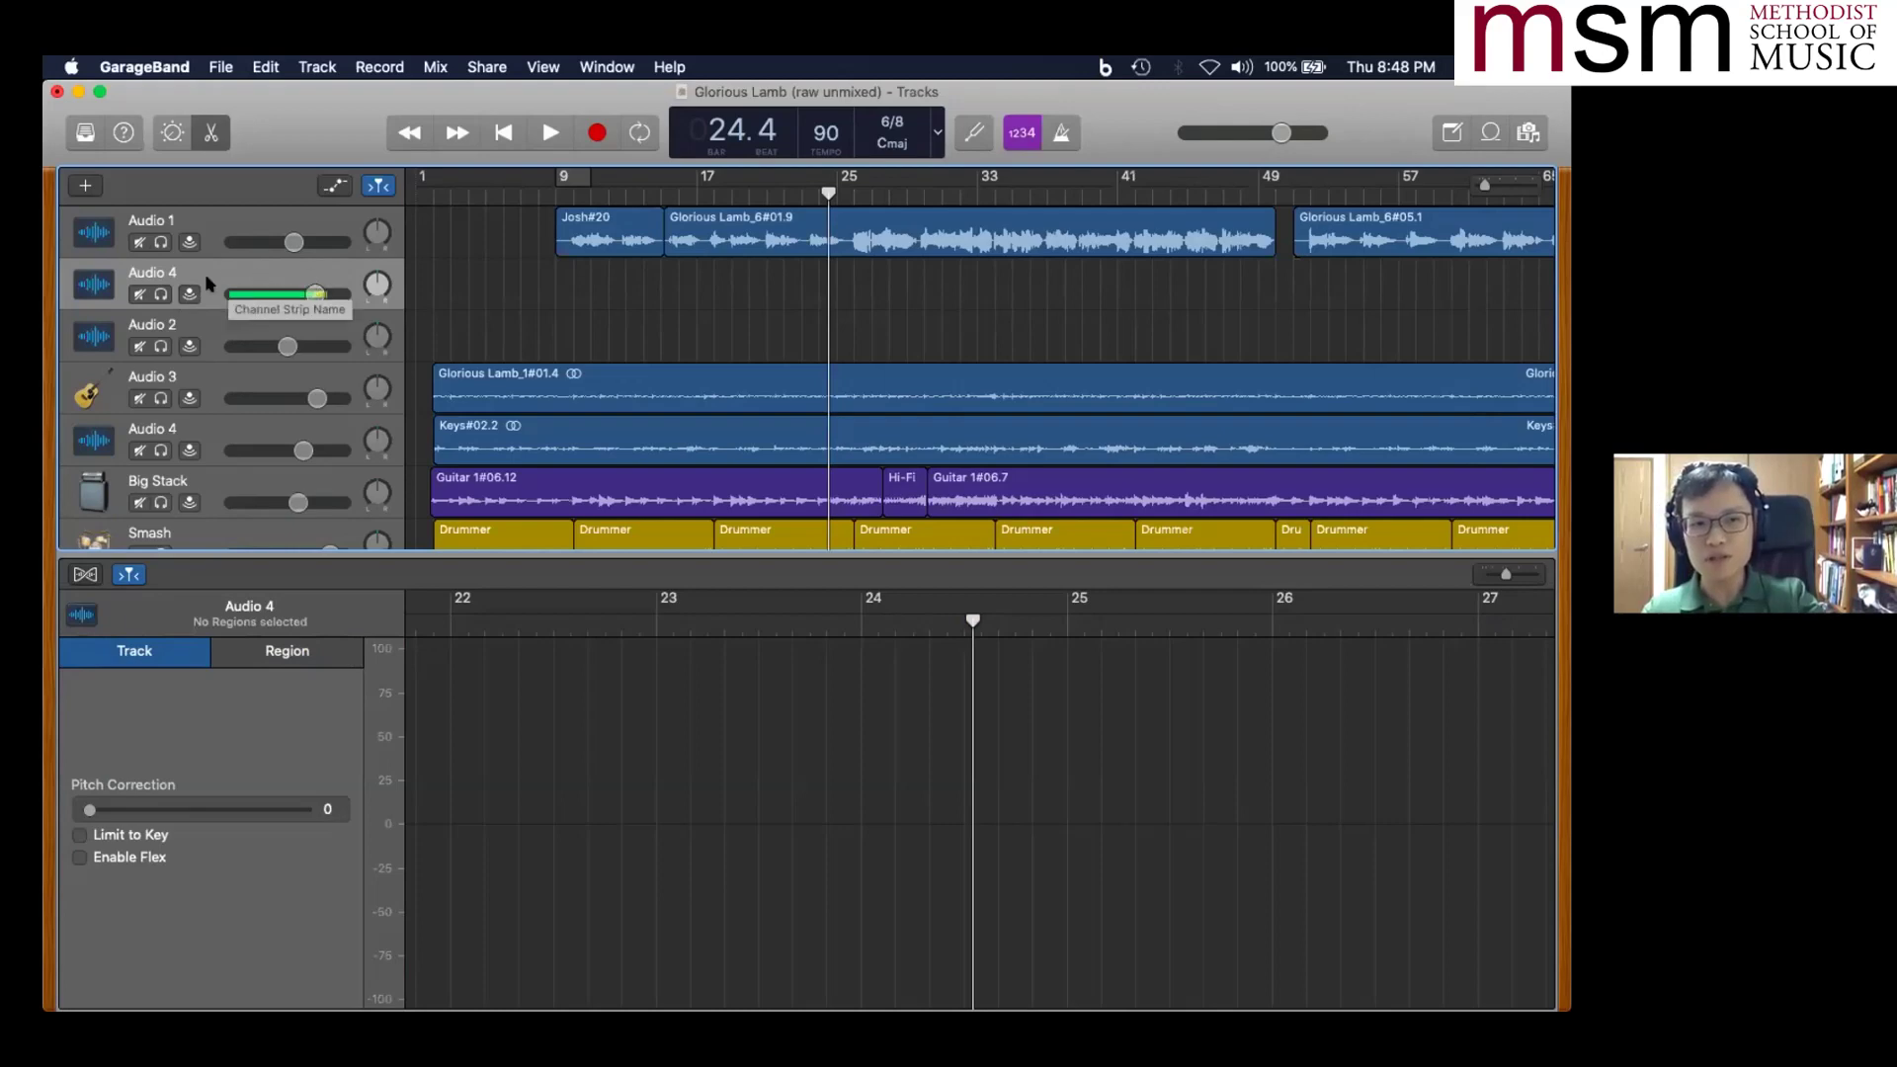
left_click(312, 295)
left_click_drag(314, 294, 298, 295)
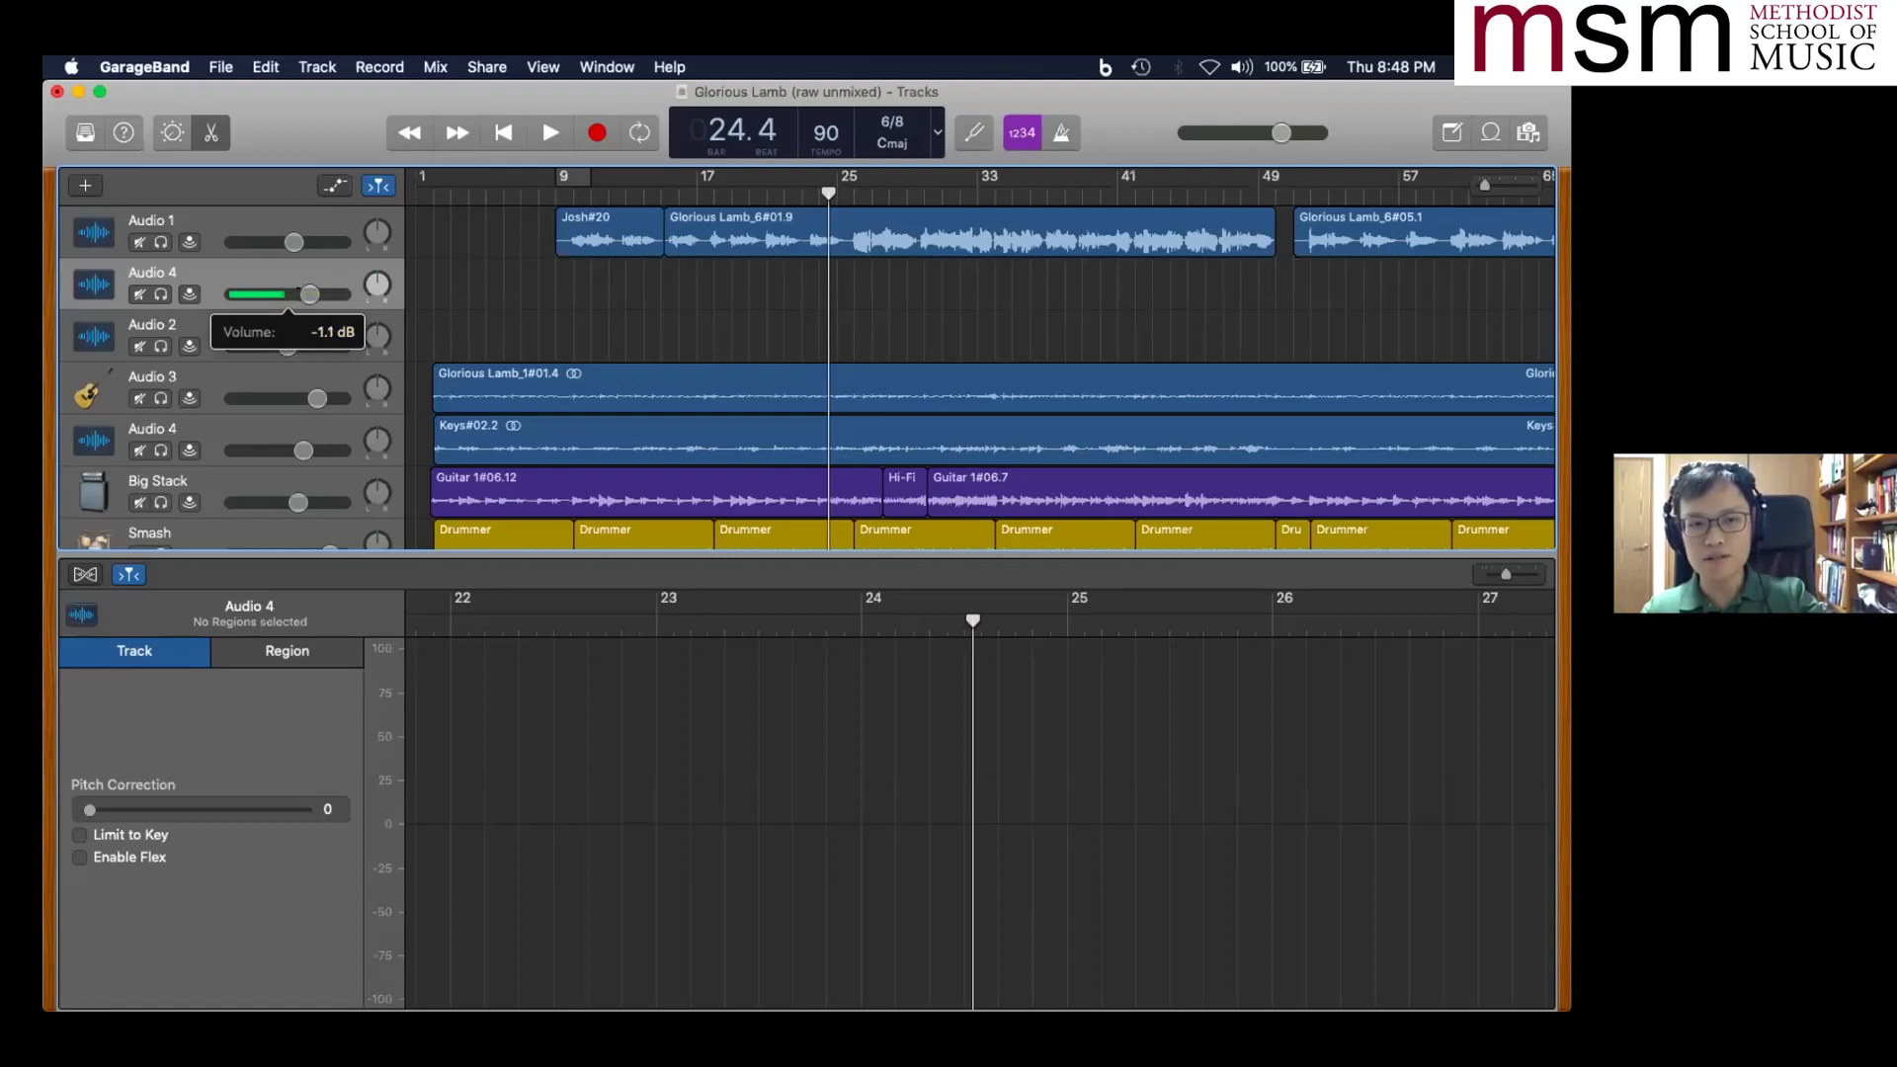
left_click_drag(316, 295, 315, 295)
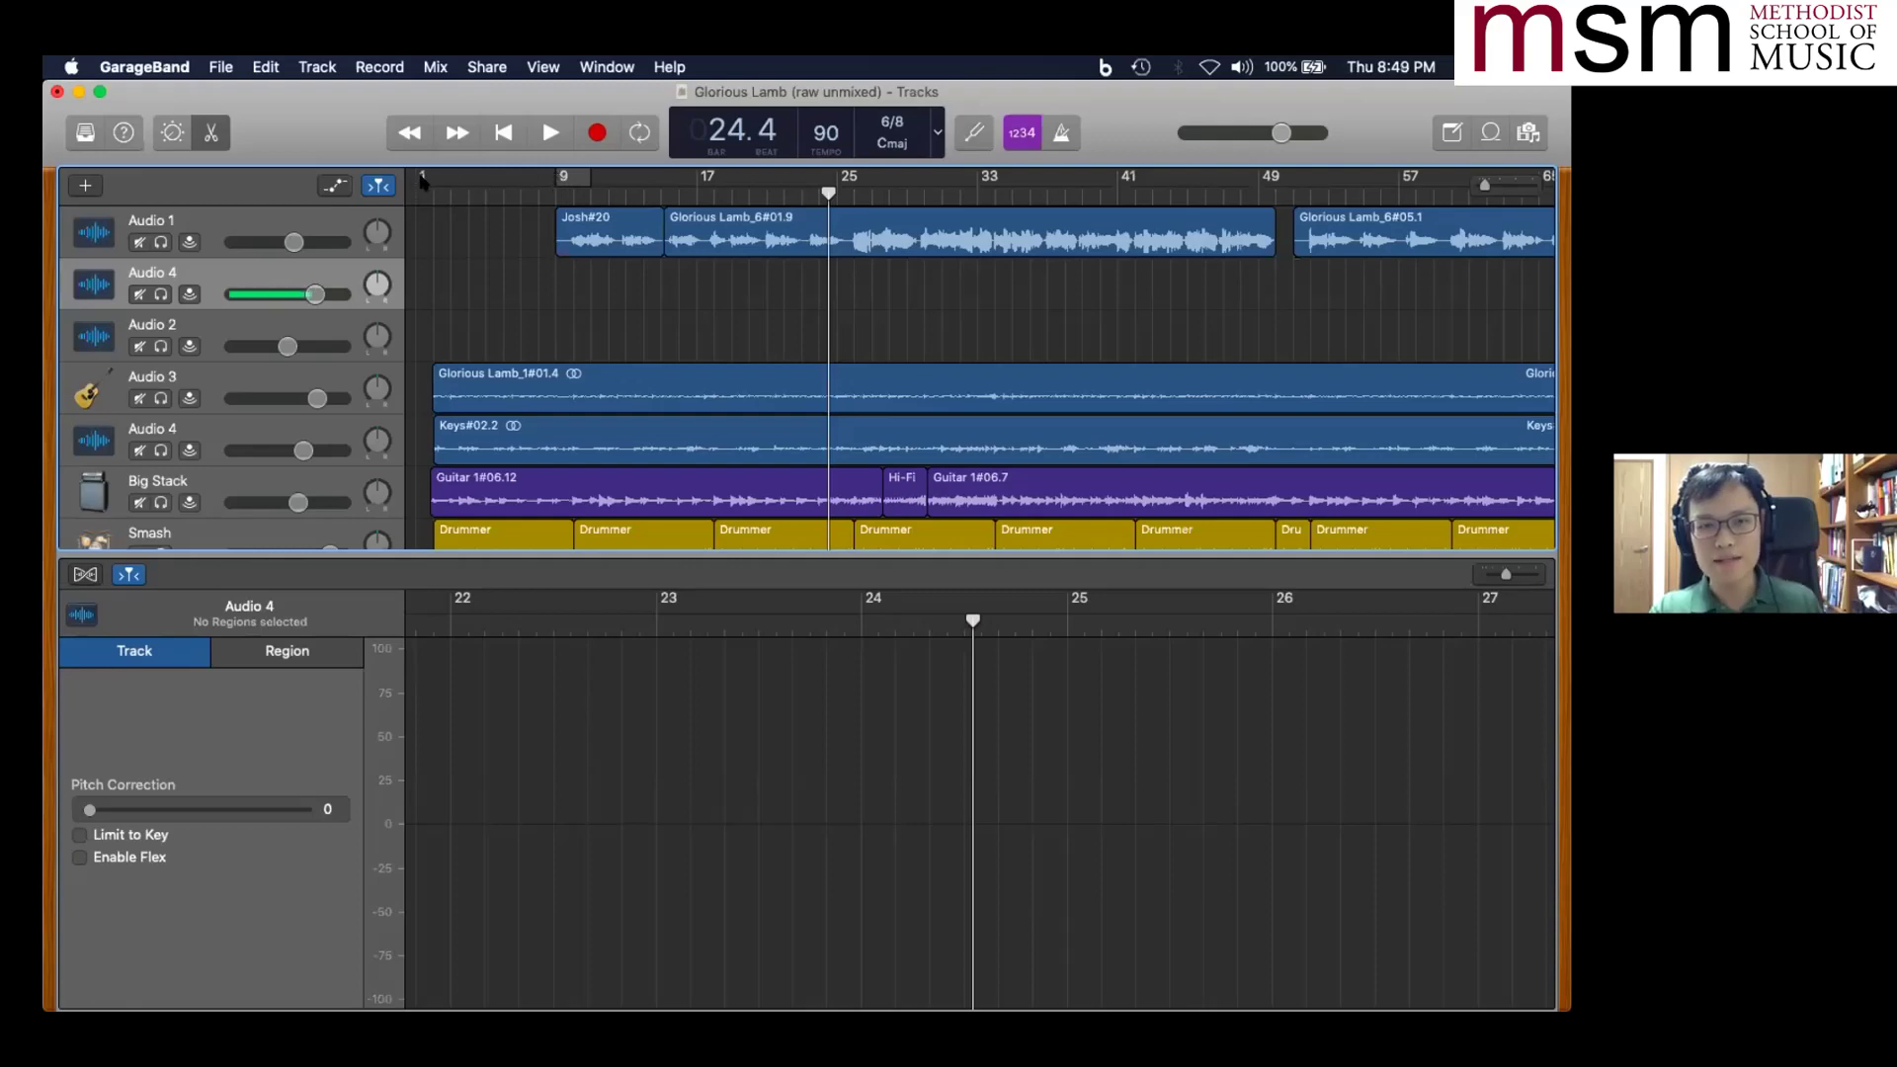
- Turn on the cycle area starting at bar 9
left_click(557, 178)
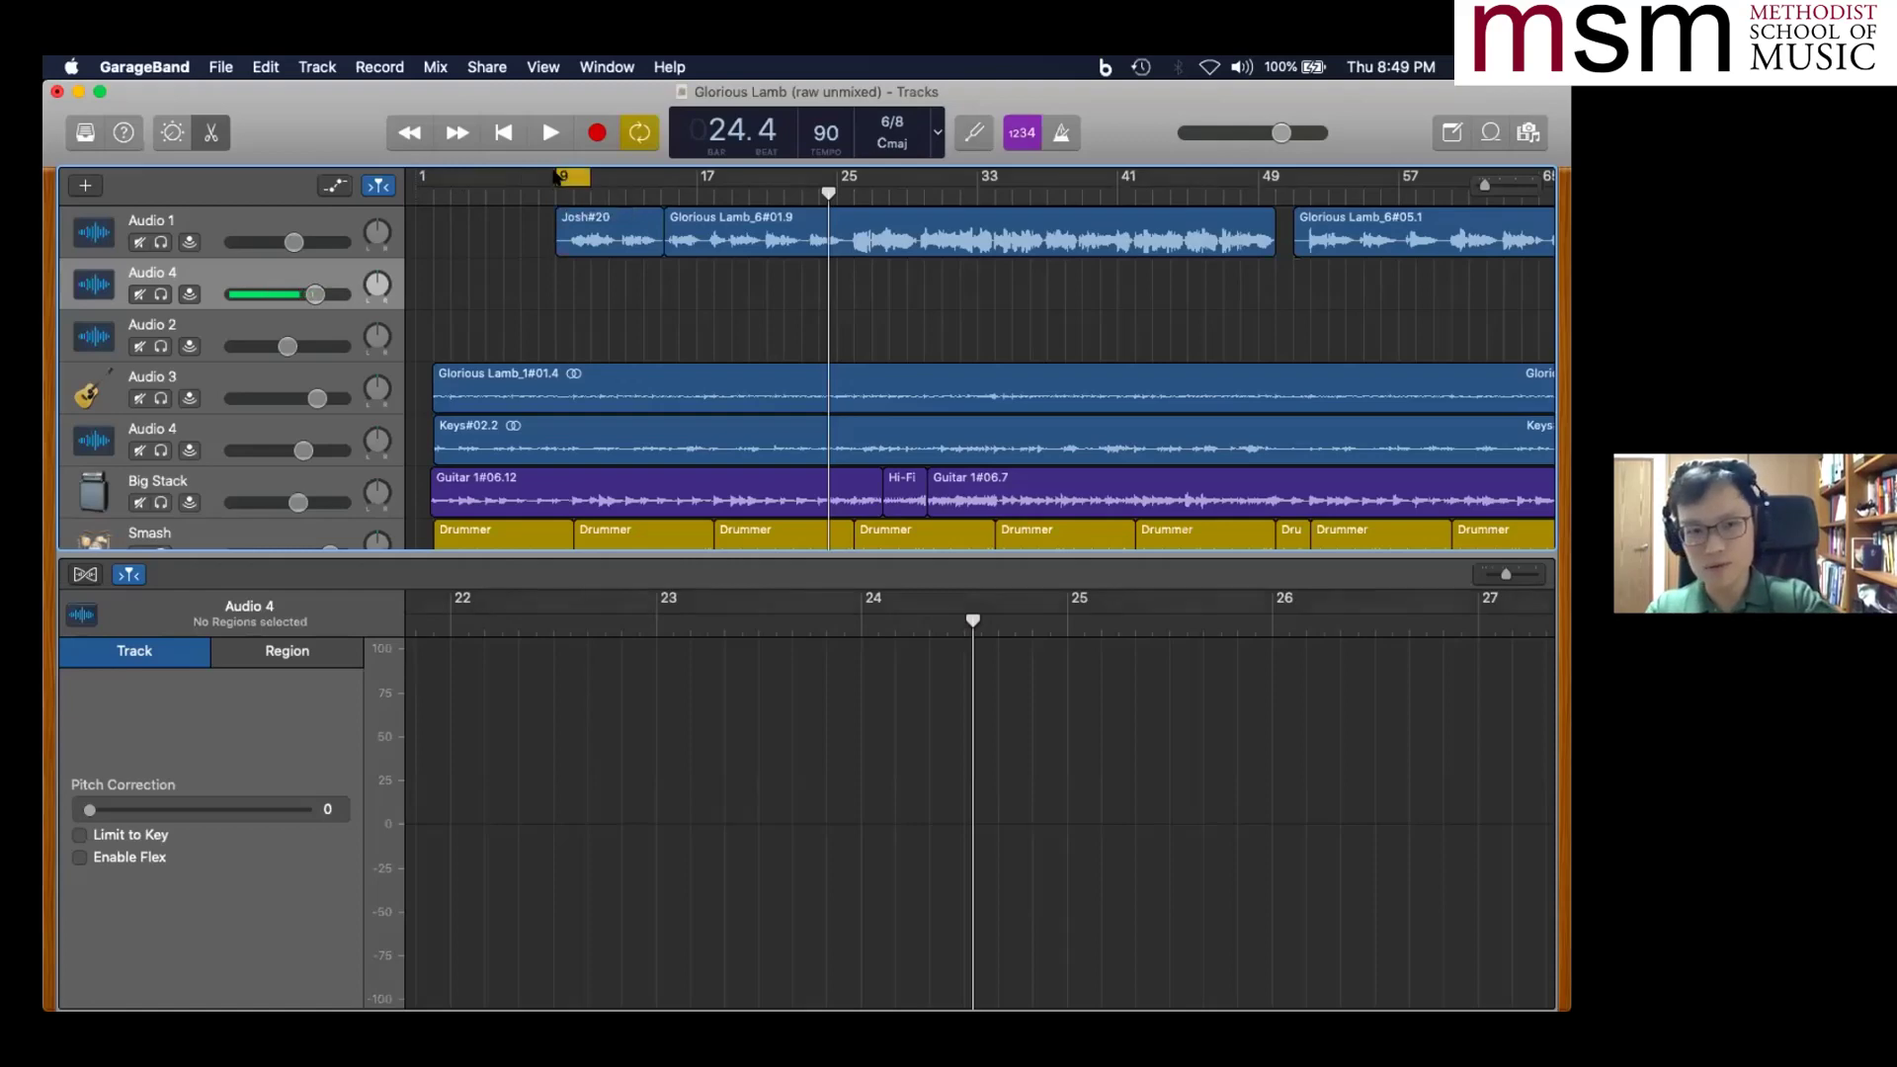
- Extend the cycle area to span bars 9 to 15 and briefly audition the cycled passage
left_click_drag(590, 178, 651, 177)
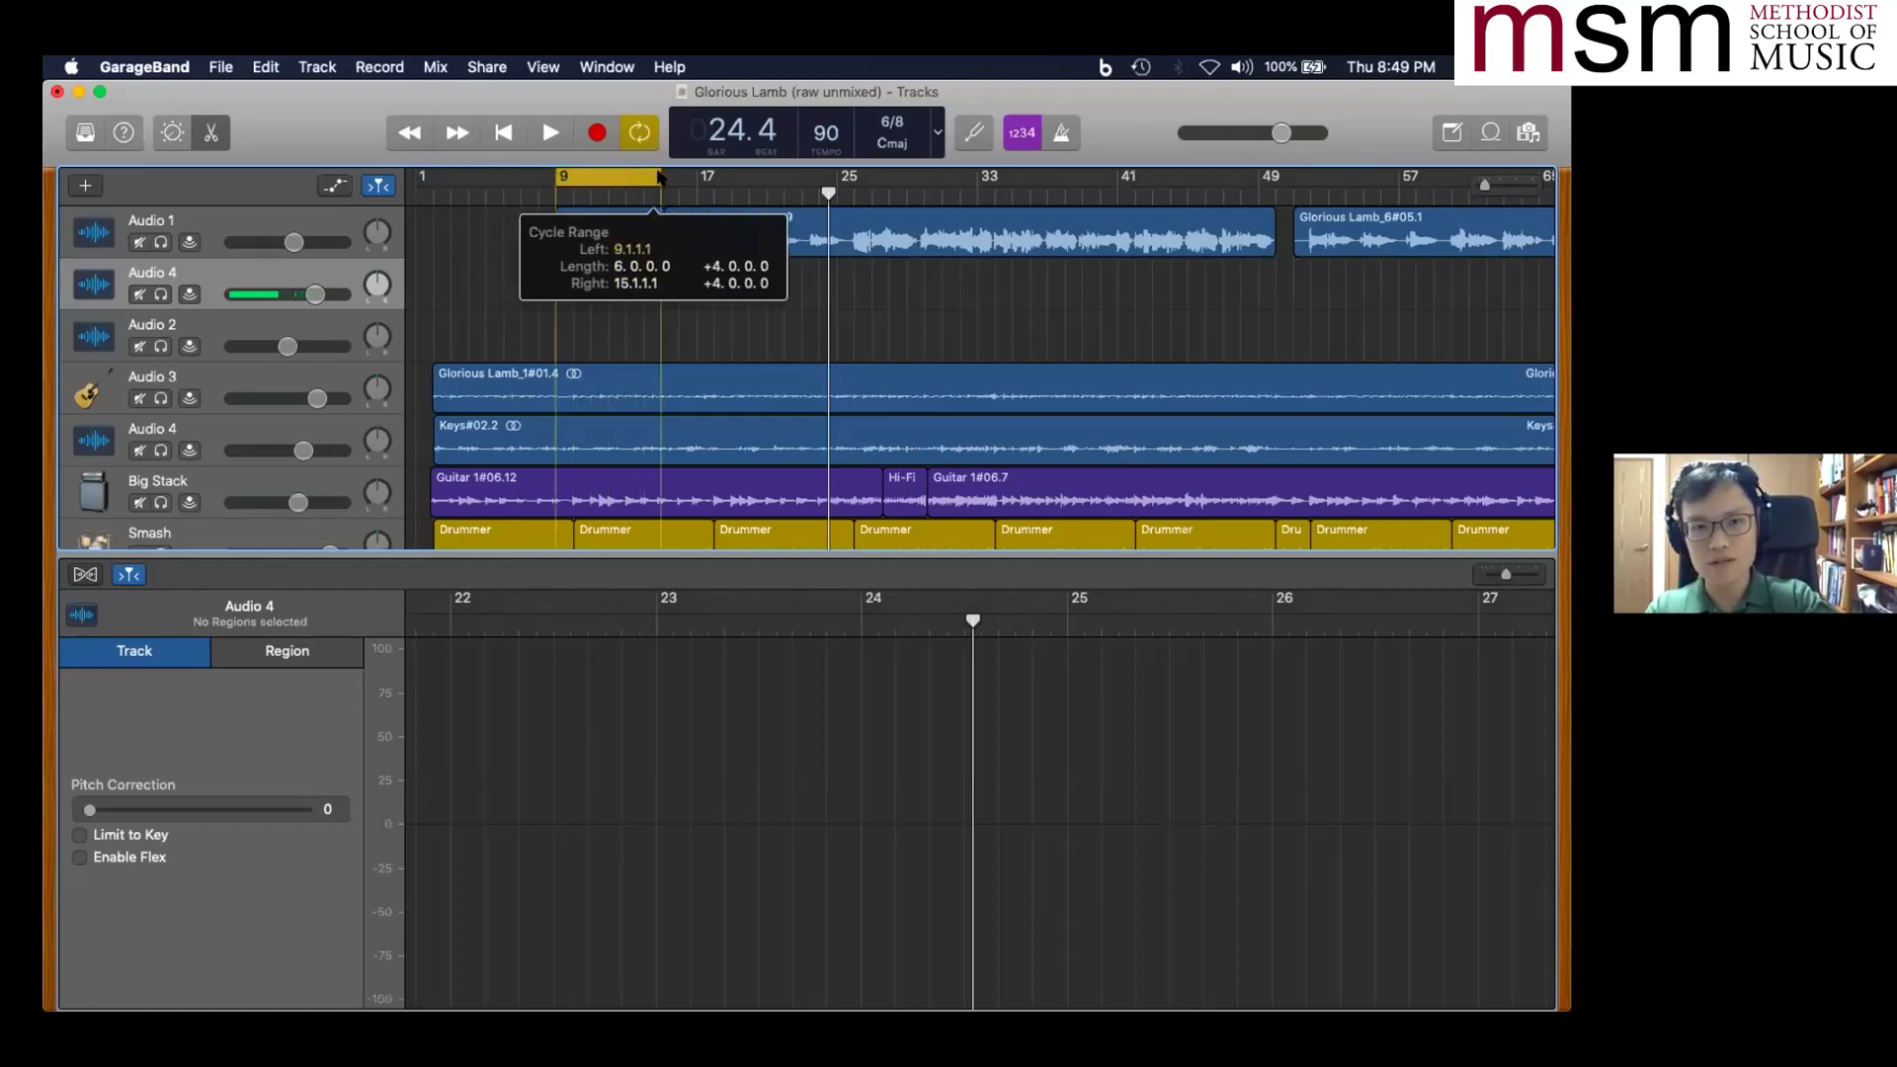
left_click_drag(658, 176, 659, 176)
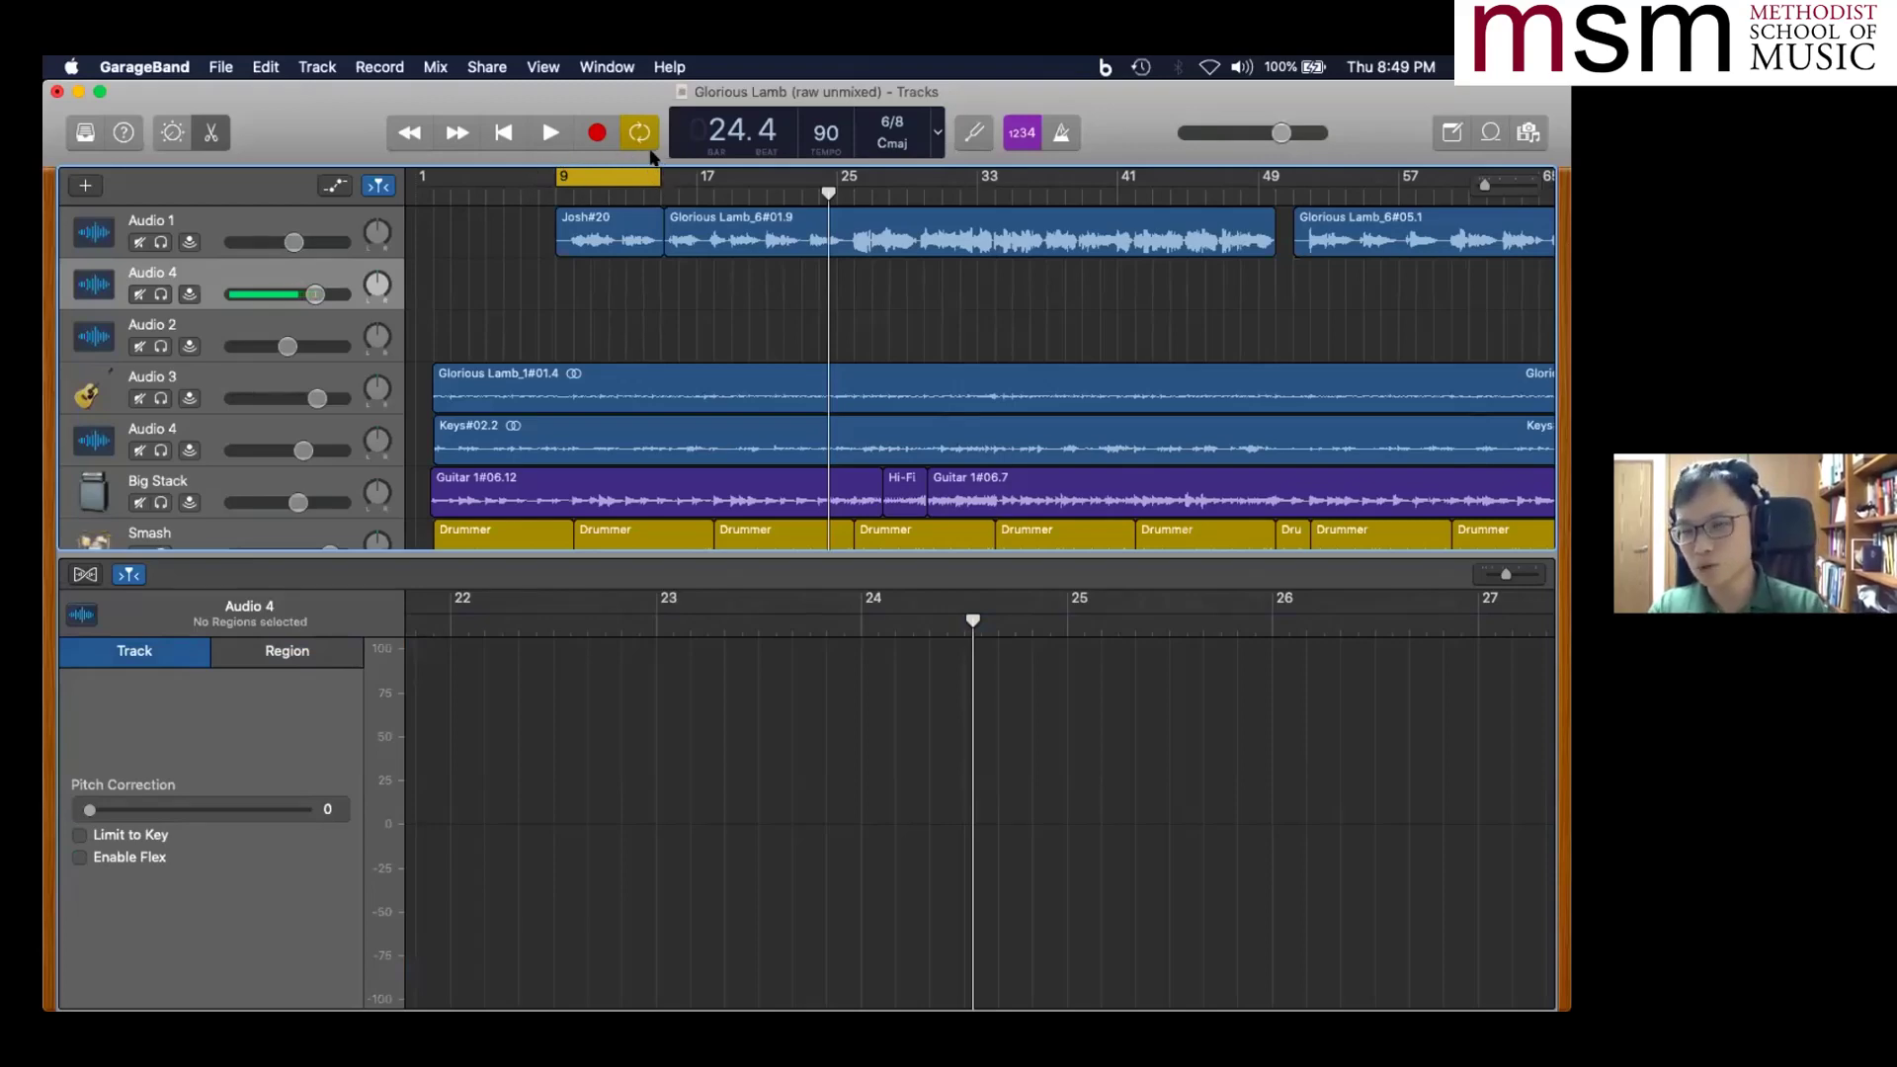
left_click(554, 135)
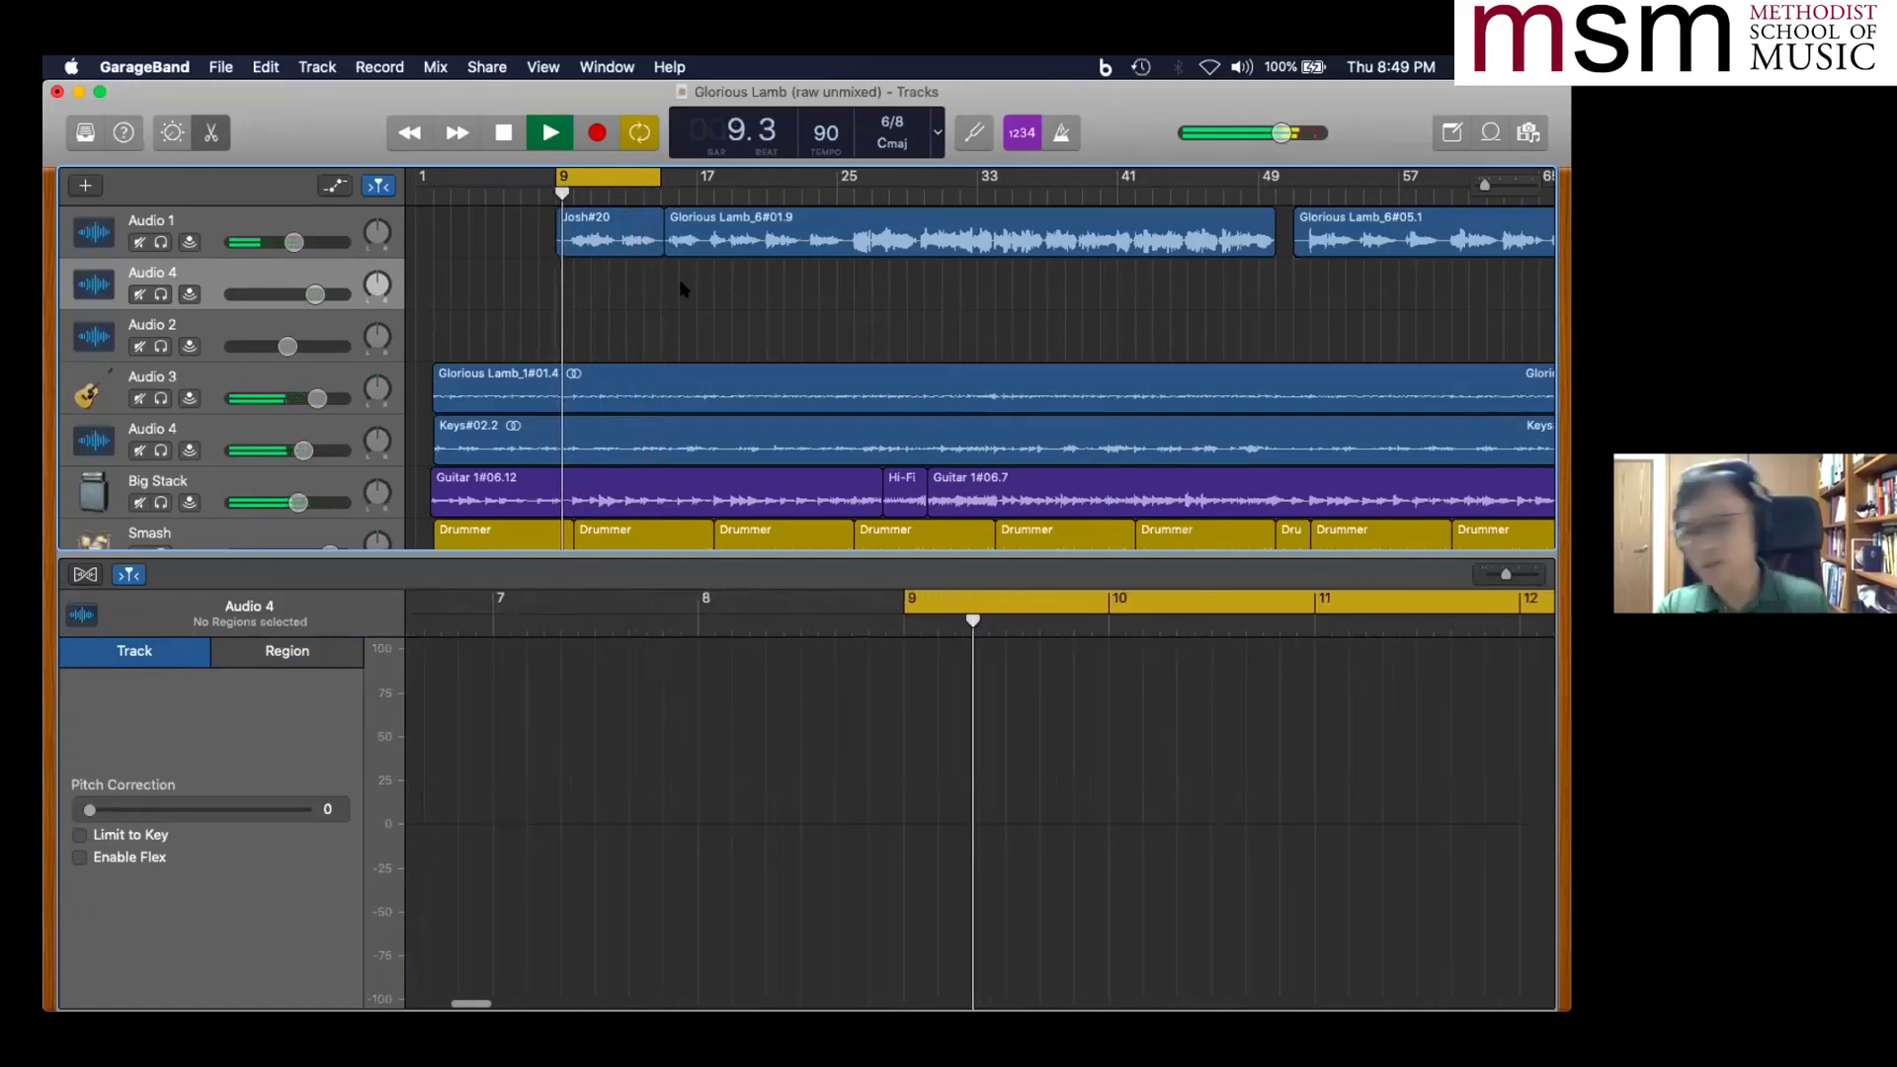
key("space")
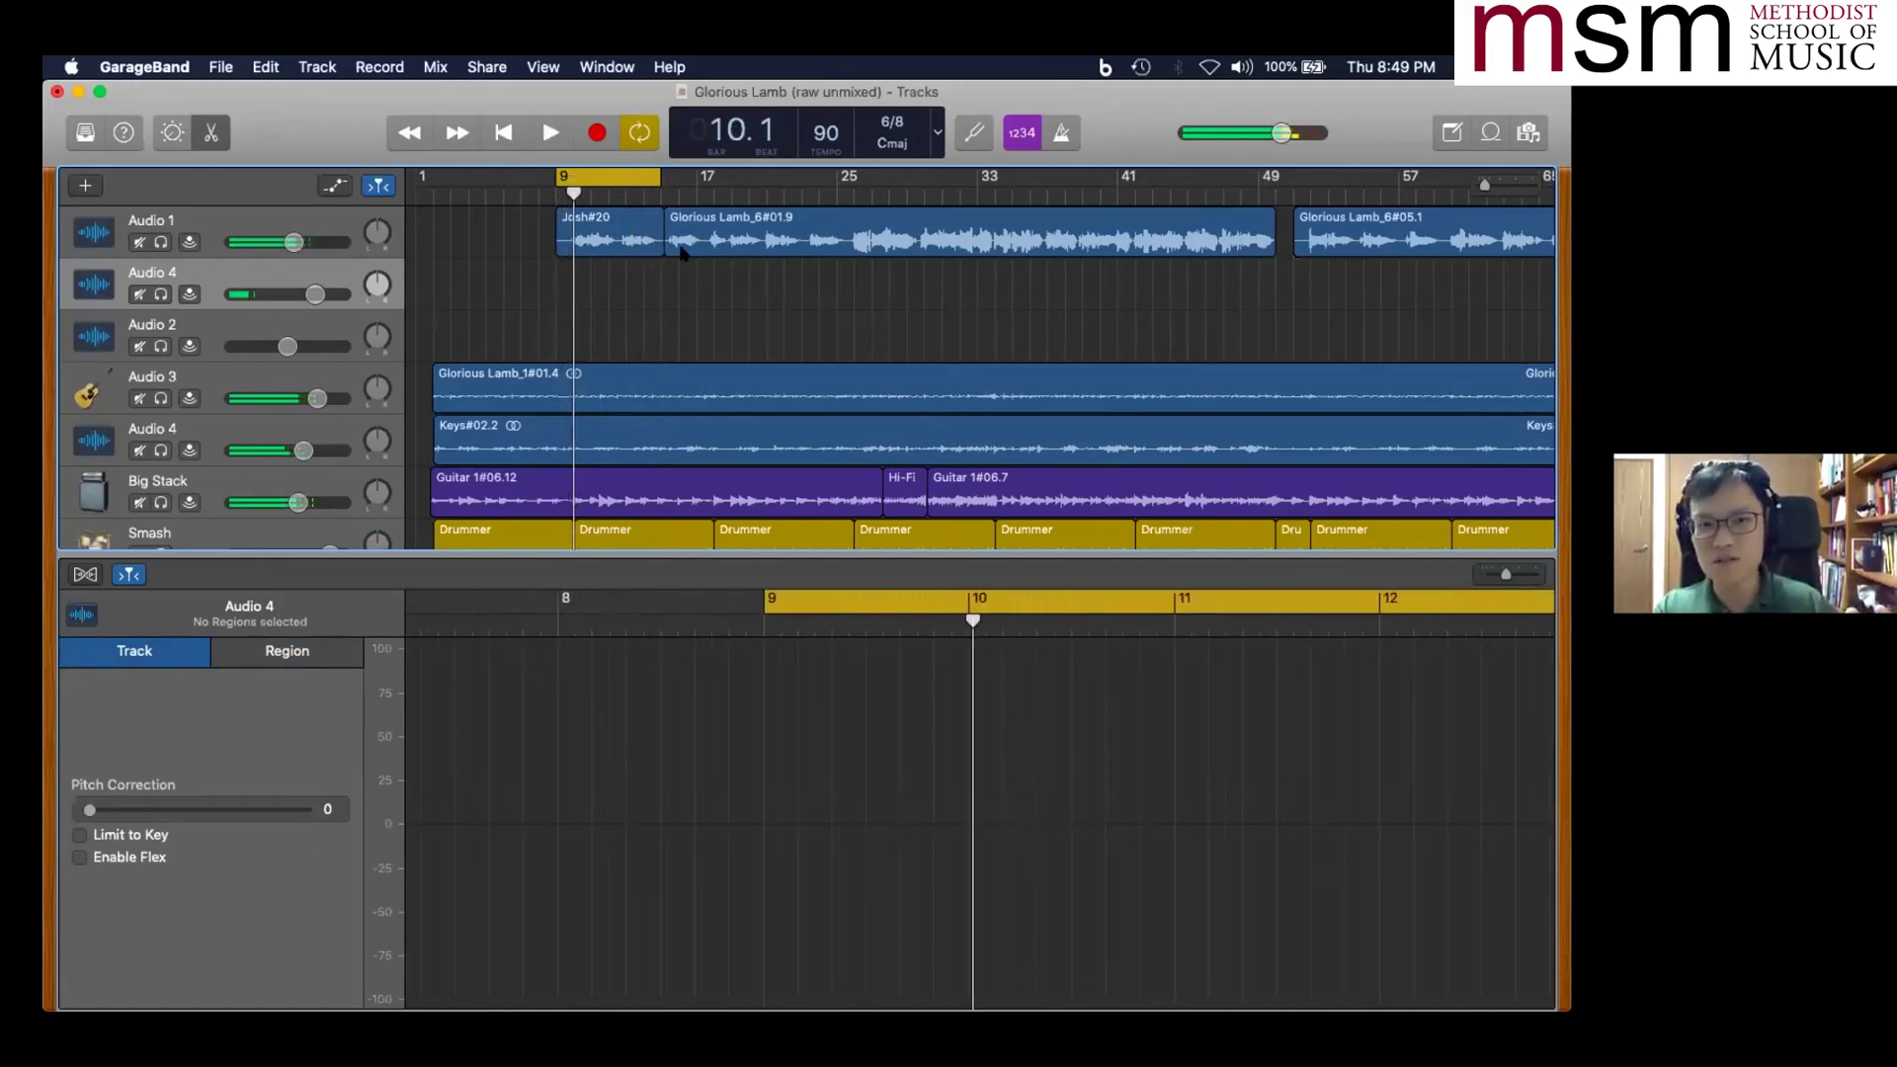
- Turn cycle mode off and enable Limit to Key pitch correction for the selected Audio 4 track
left_click(640, 132)
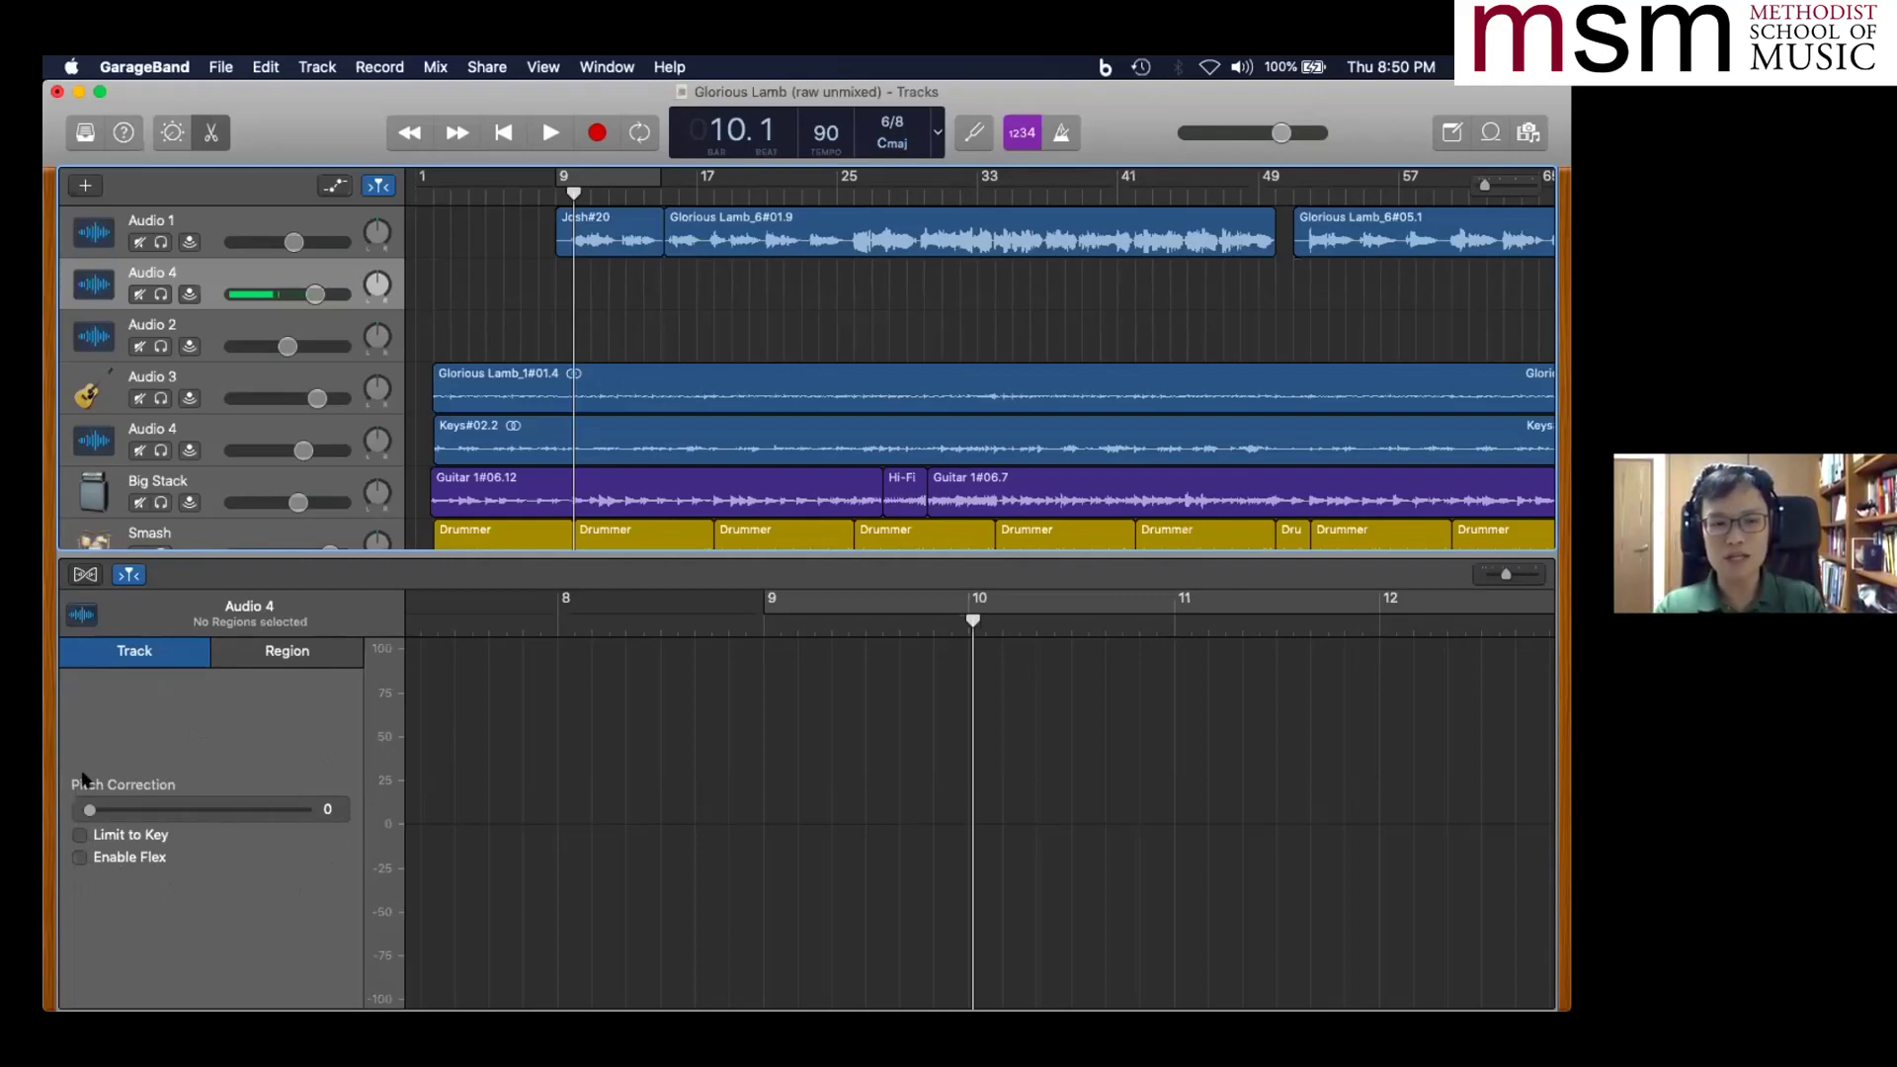
left_click(78, 836)
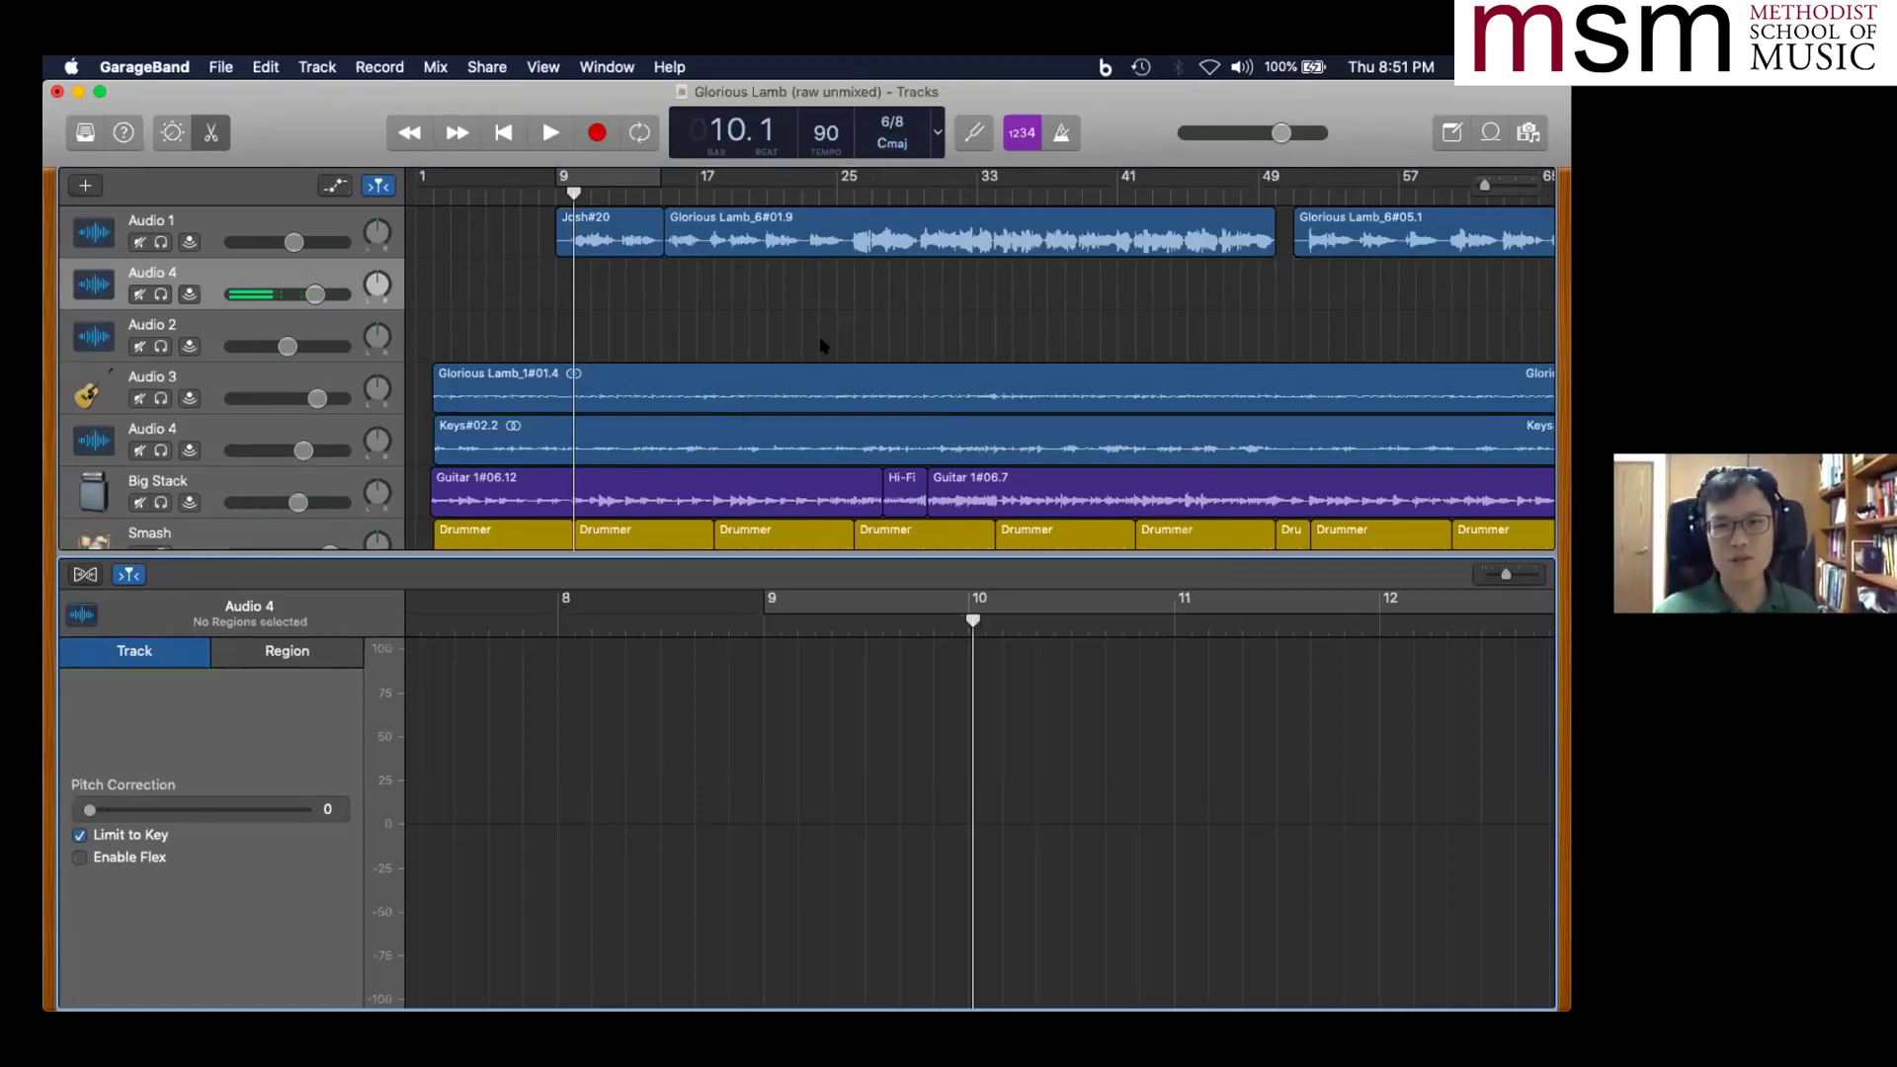
- Show the Tuner for the selected Audio 4 track's input and close it again
left_click(974, 133)
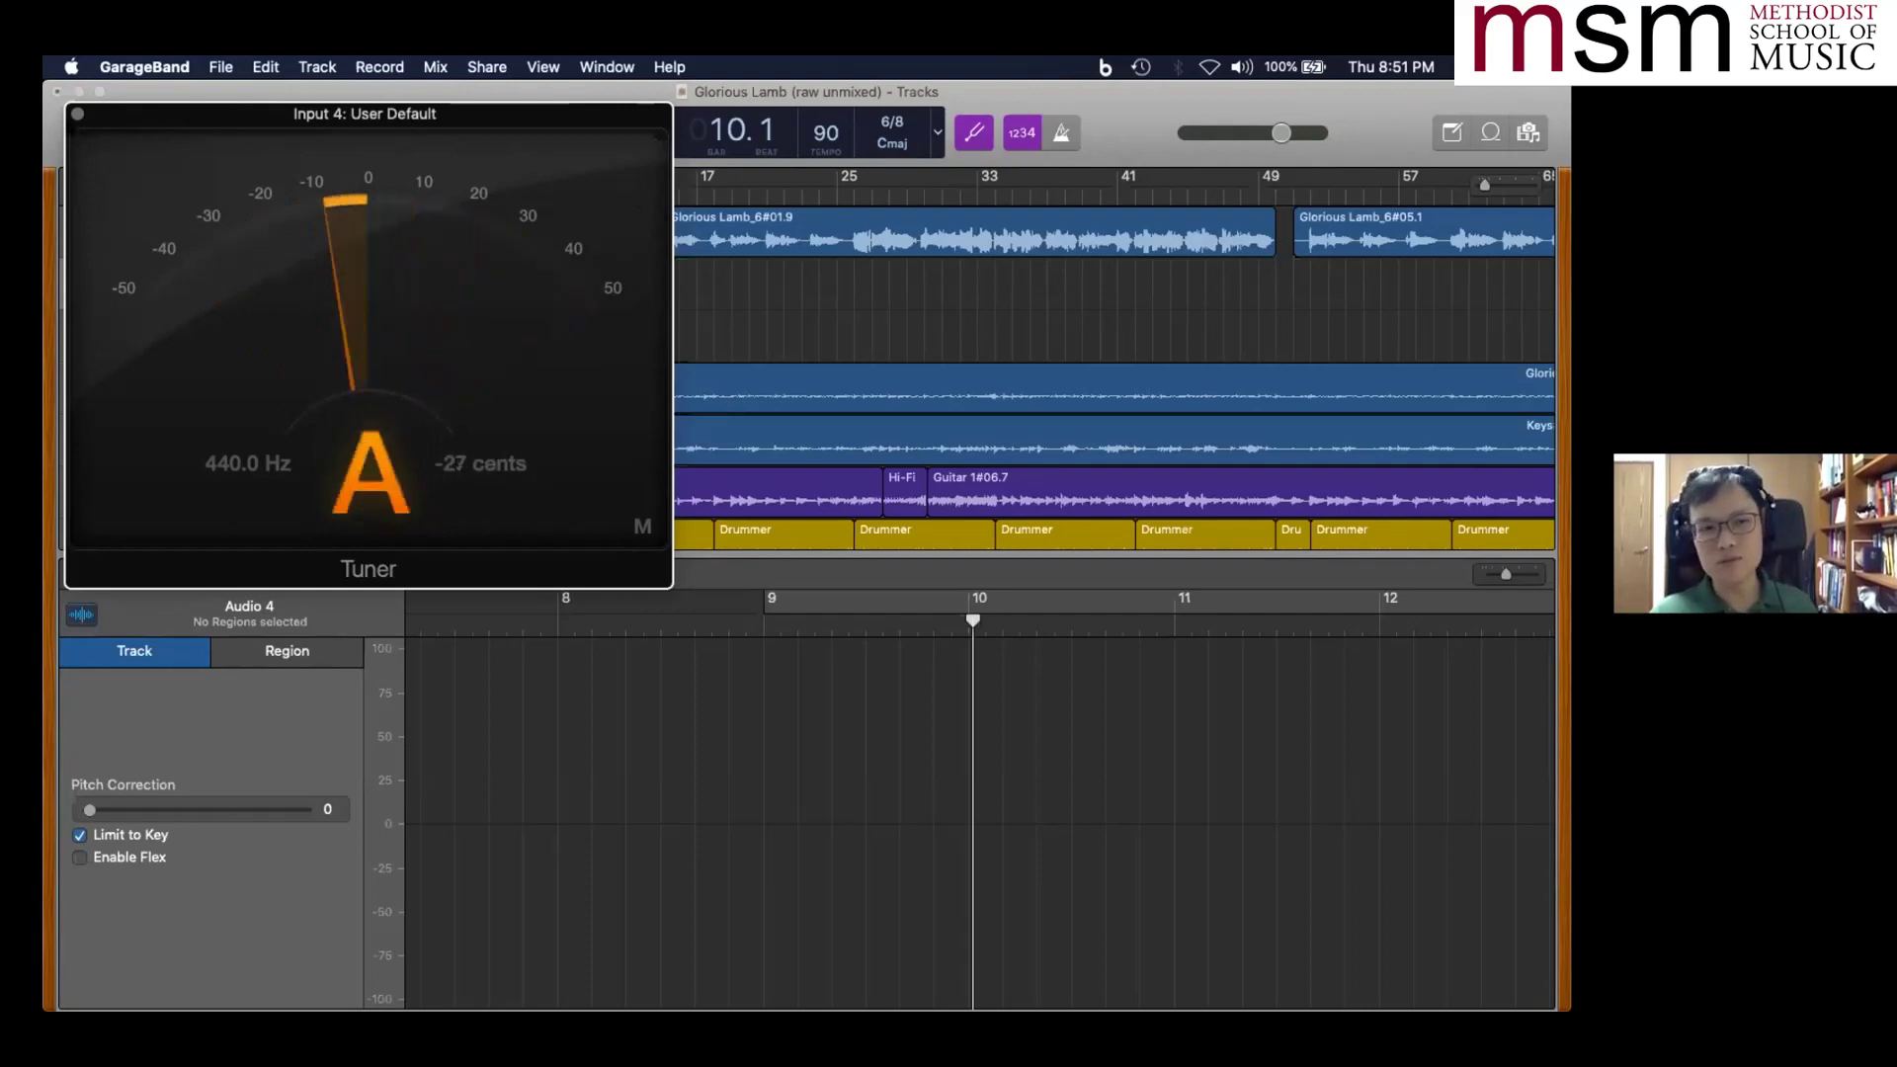
key("t")
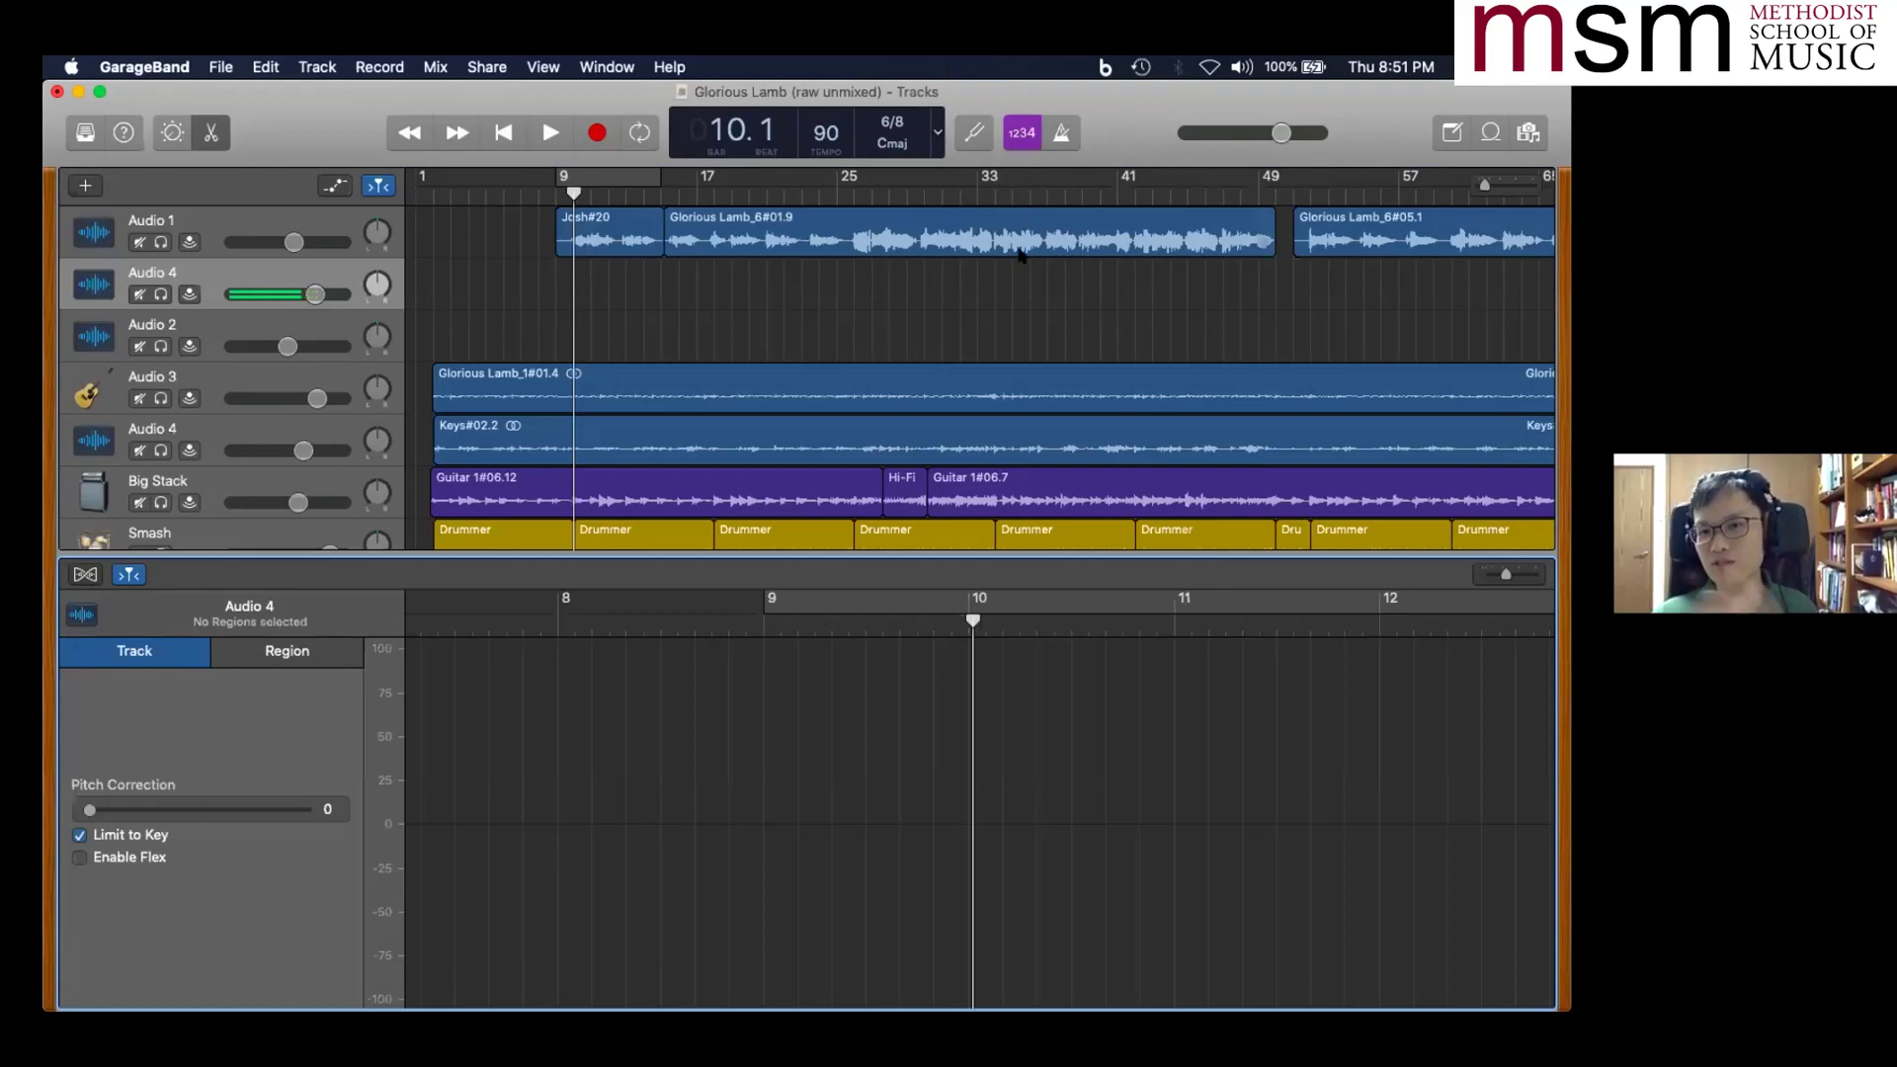
- Examine the count-in length options for recording and switch the metronome on and off again
left_click(377, 66)
mouse_move(393, 96)
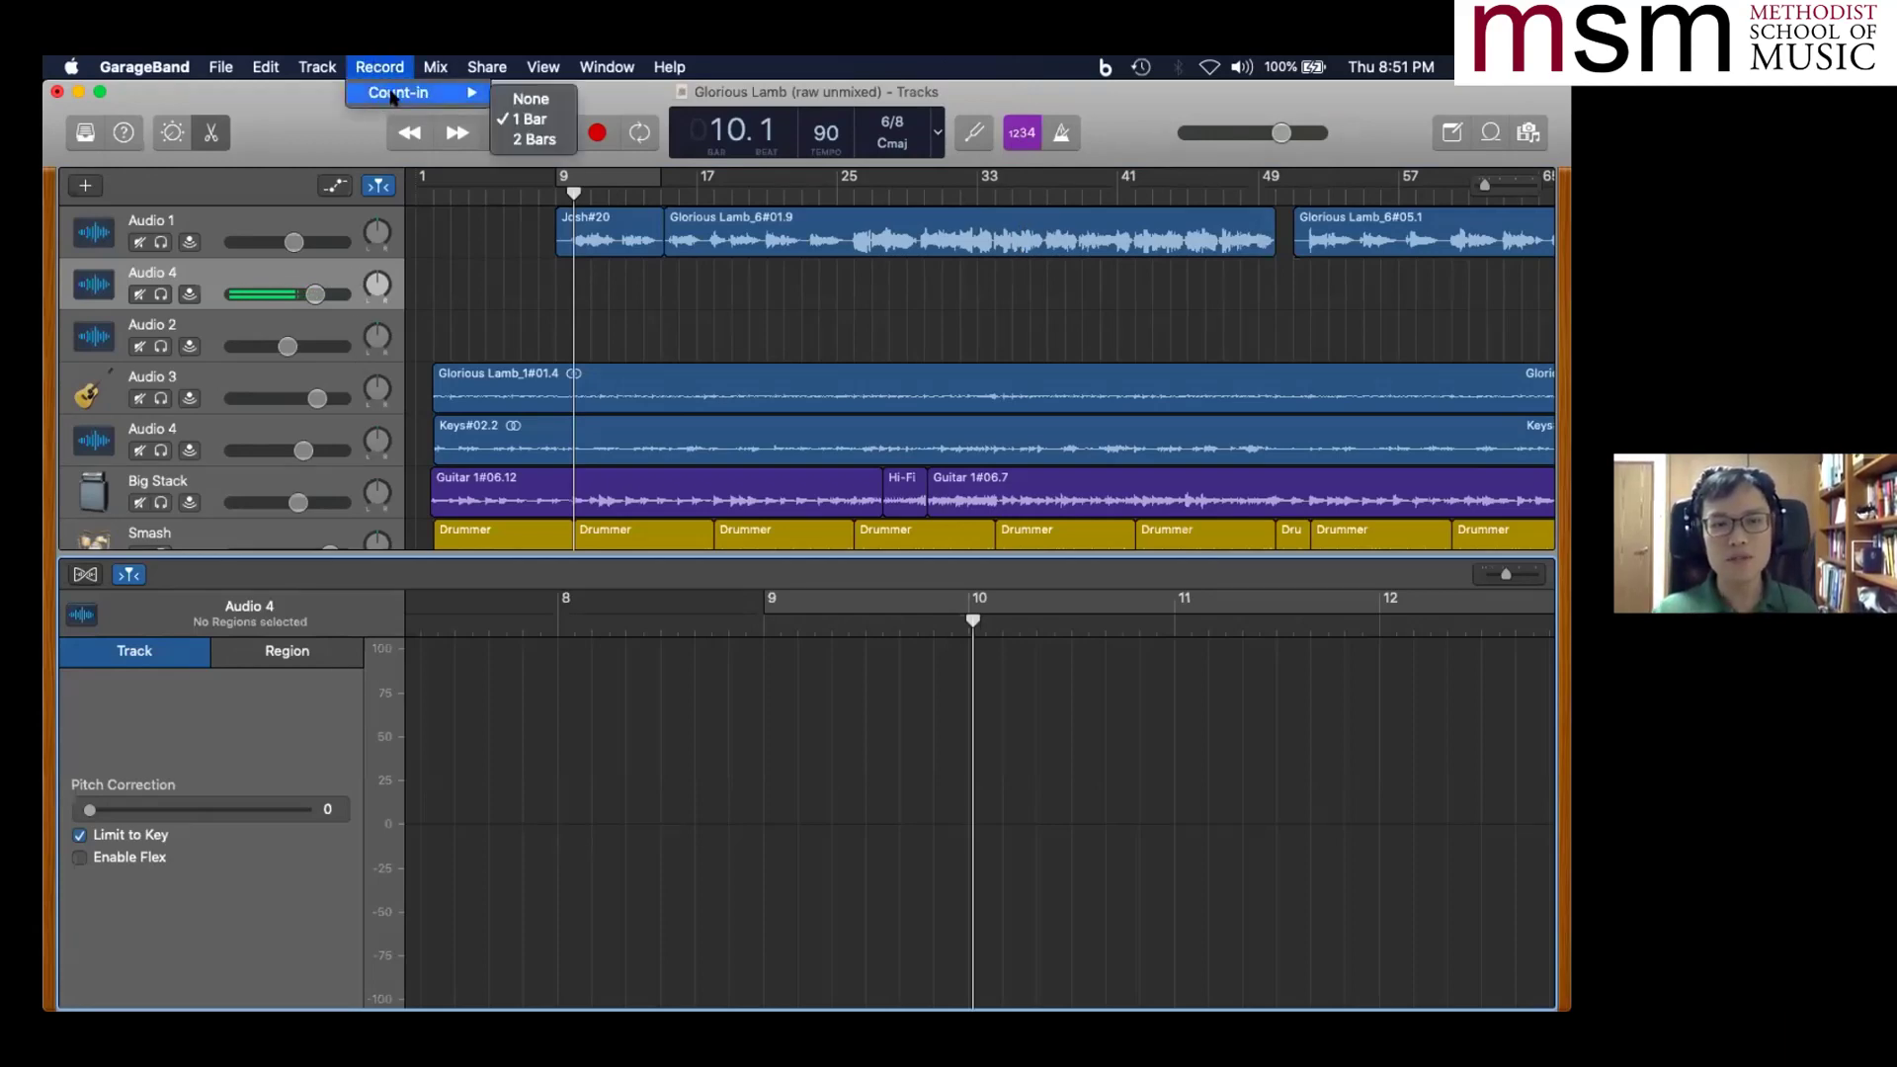
left_click(516, 98)
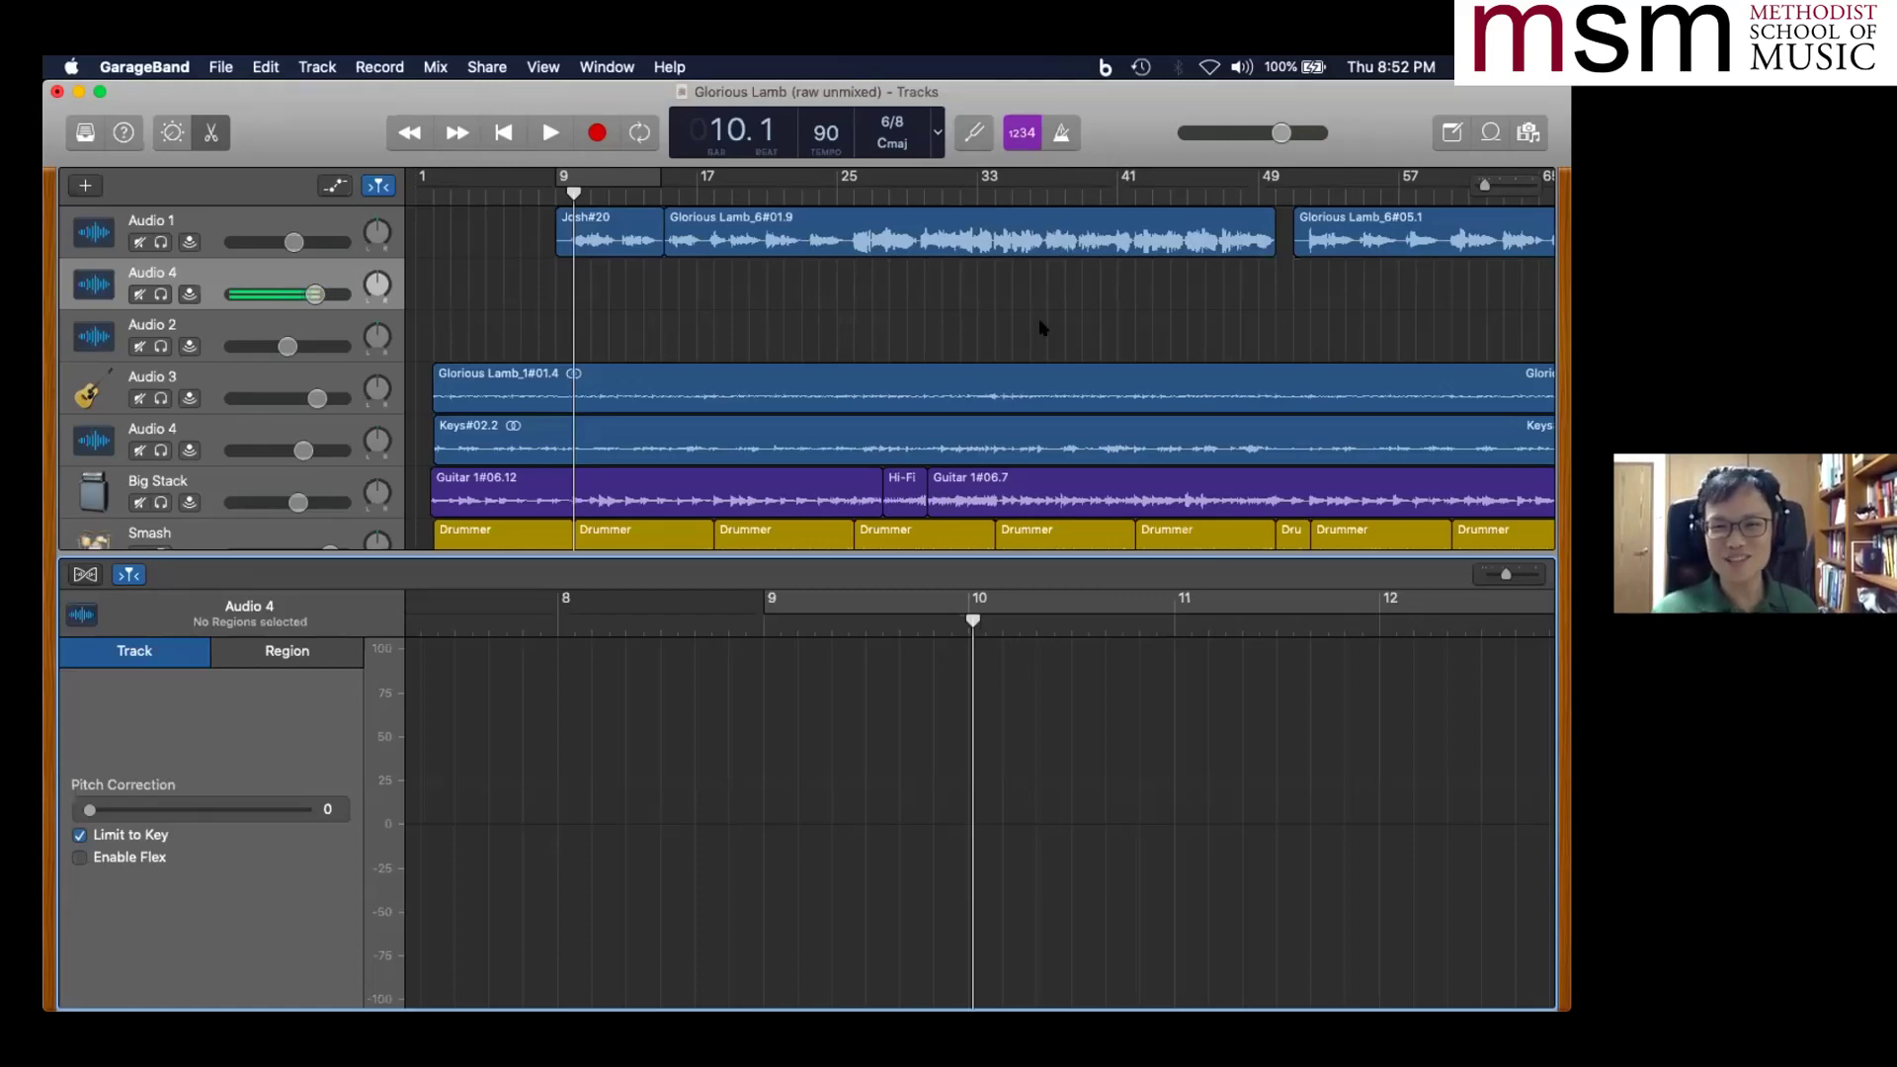
left_click(1060, 139)
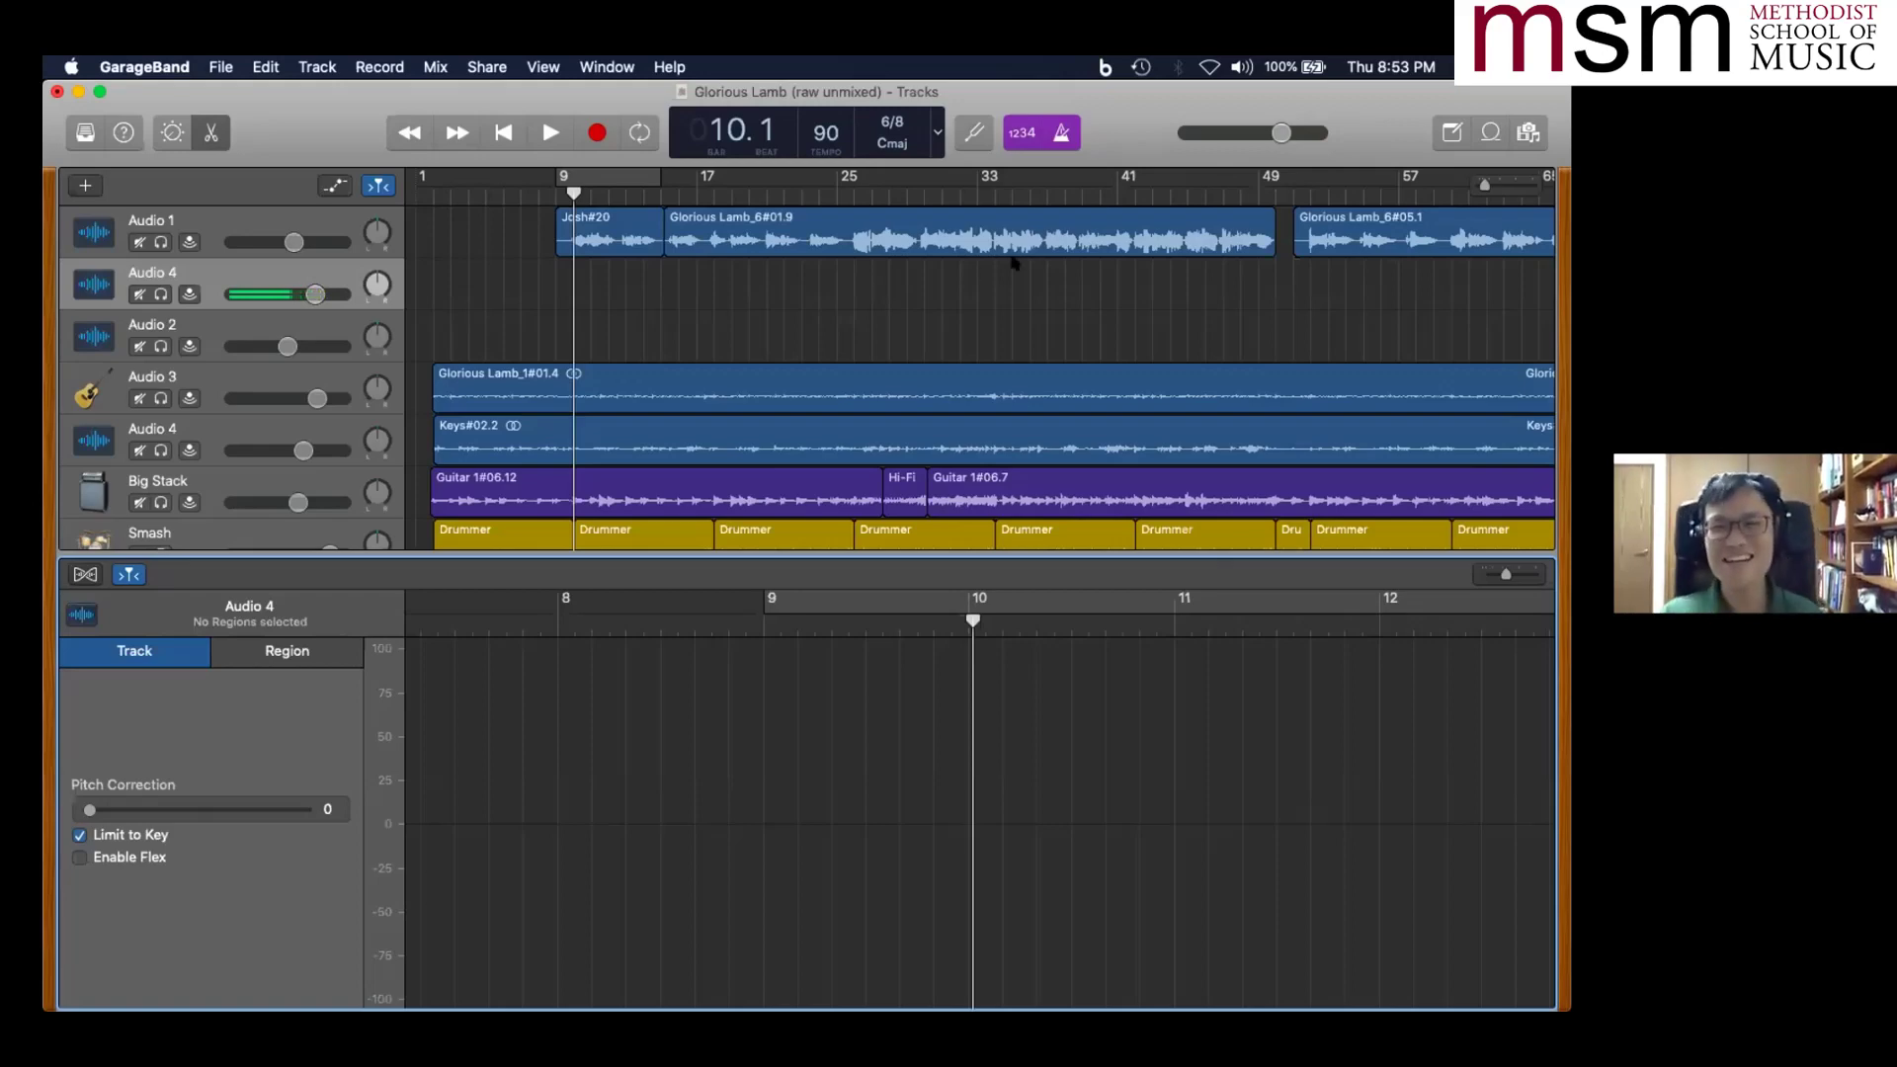
left_click(1062, 137)
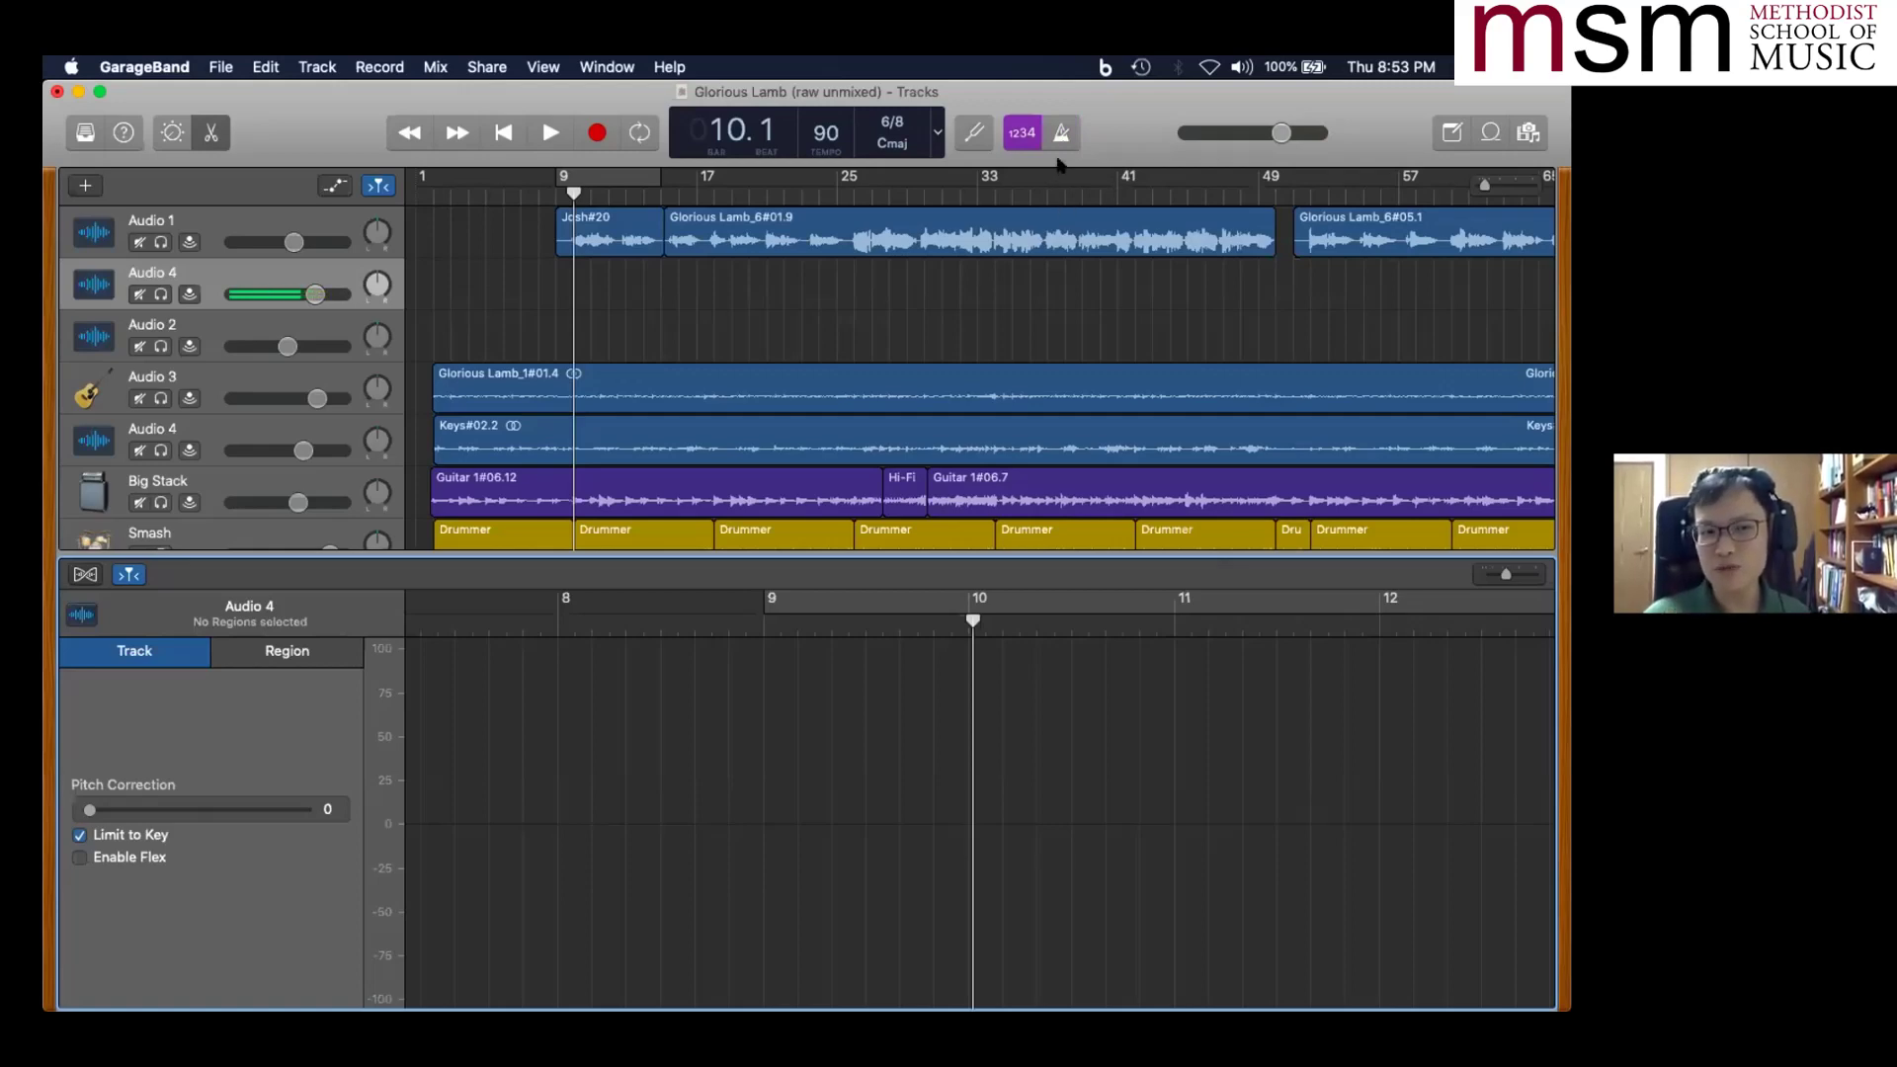
- Show the project's Note Pad and close it without adding any notes
scroll(899, 348, "down", 1)
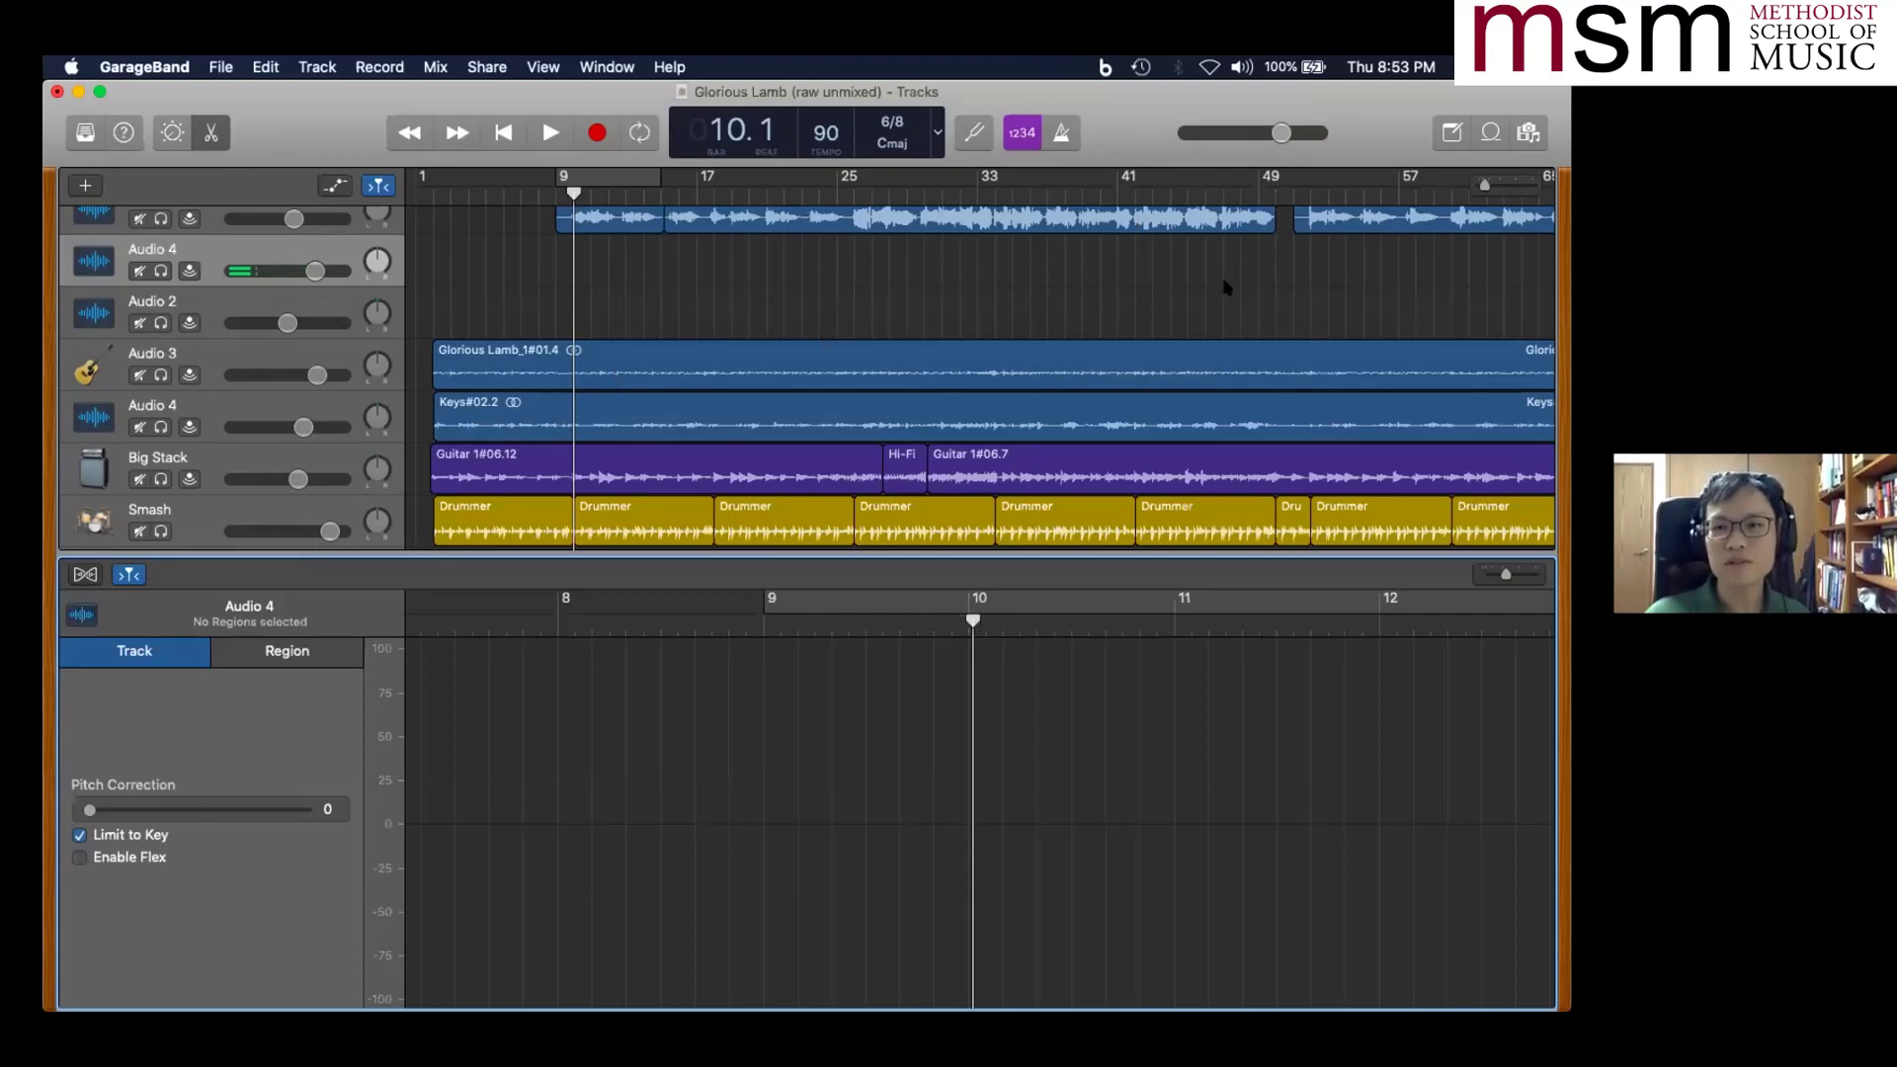
left_click(1428, 244)
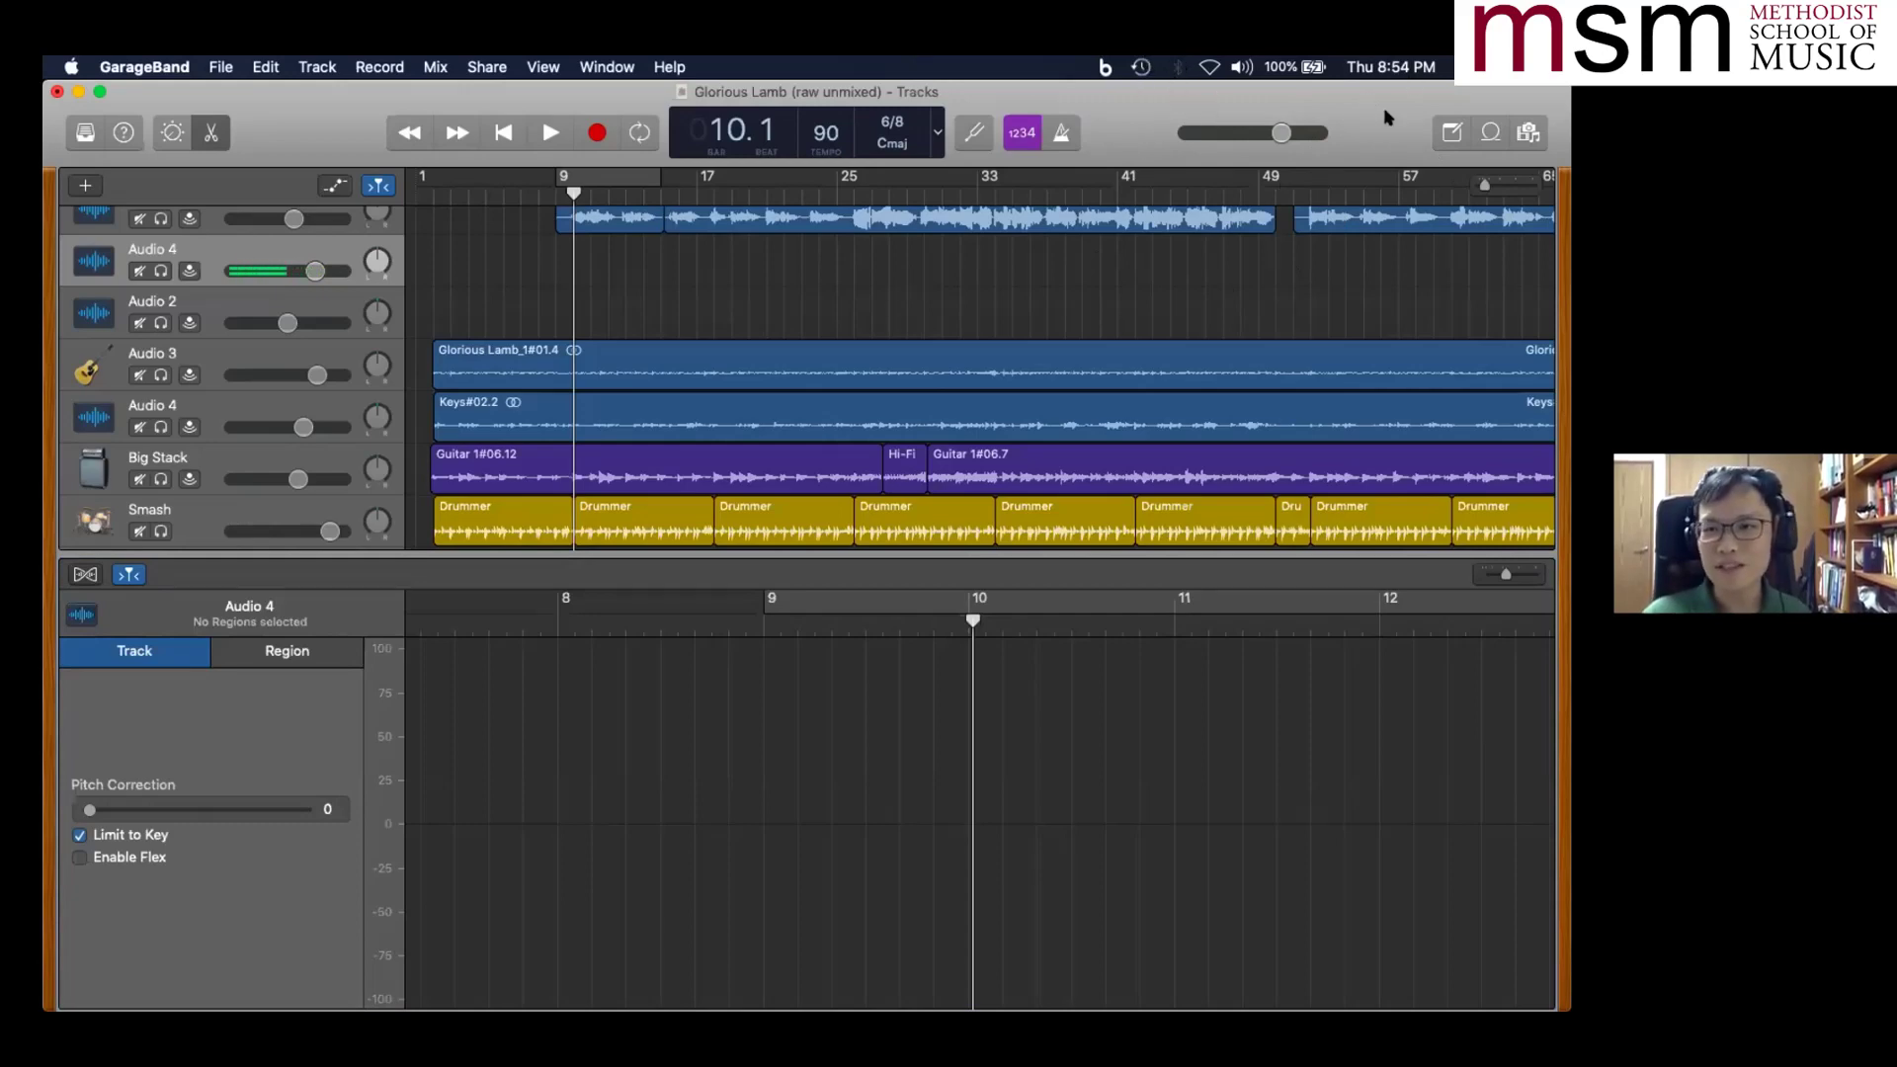
left_click(1451, 133)
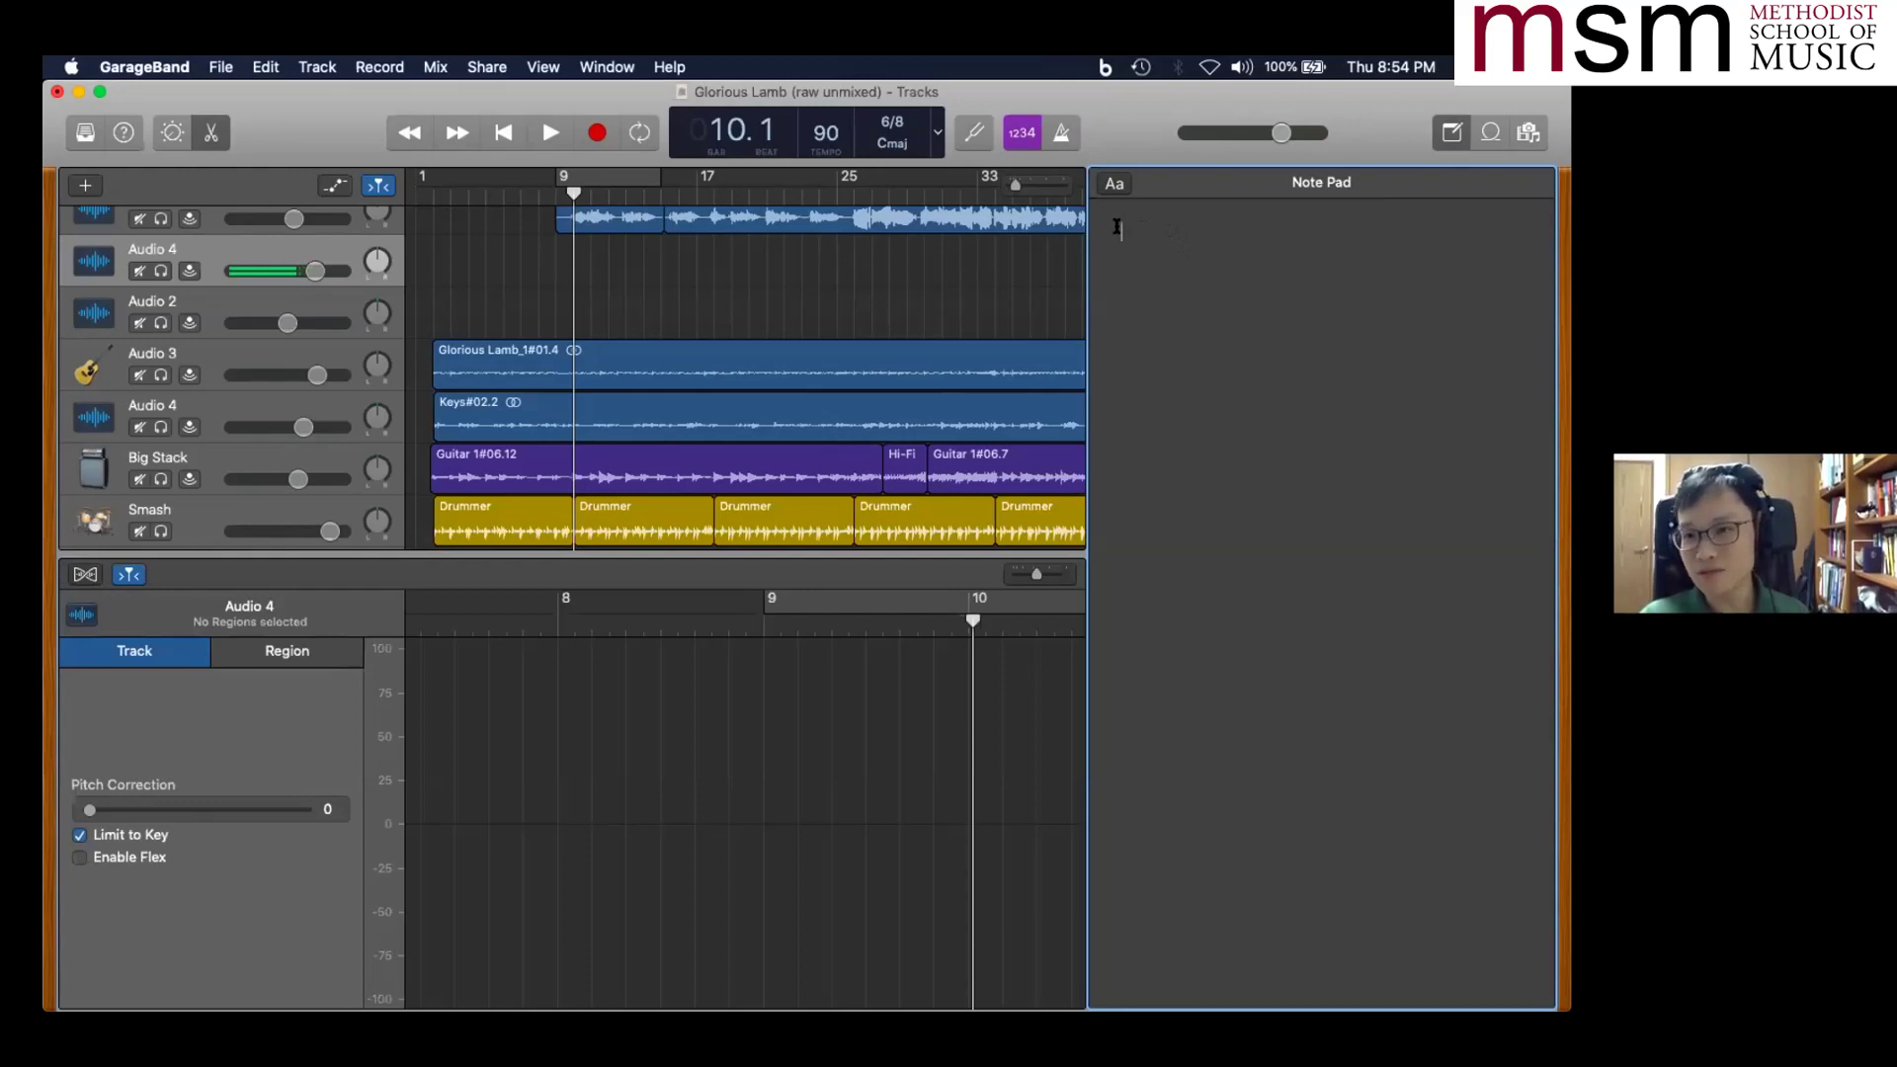
left_click(1446, 134)
- Preview the 12 String Dream 01 loop in the Loop Browser and browse further through the loop list
left_click(1492, 133)
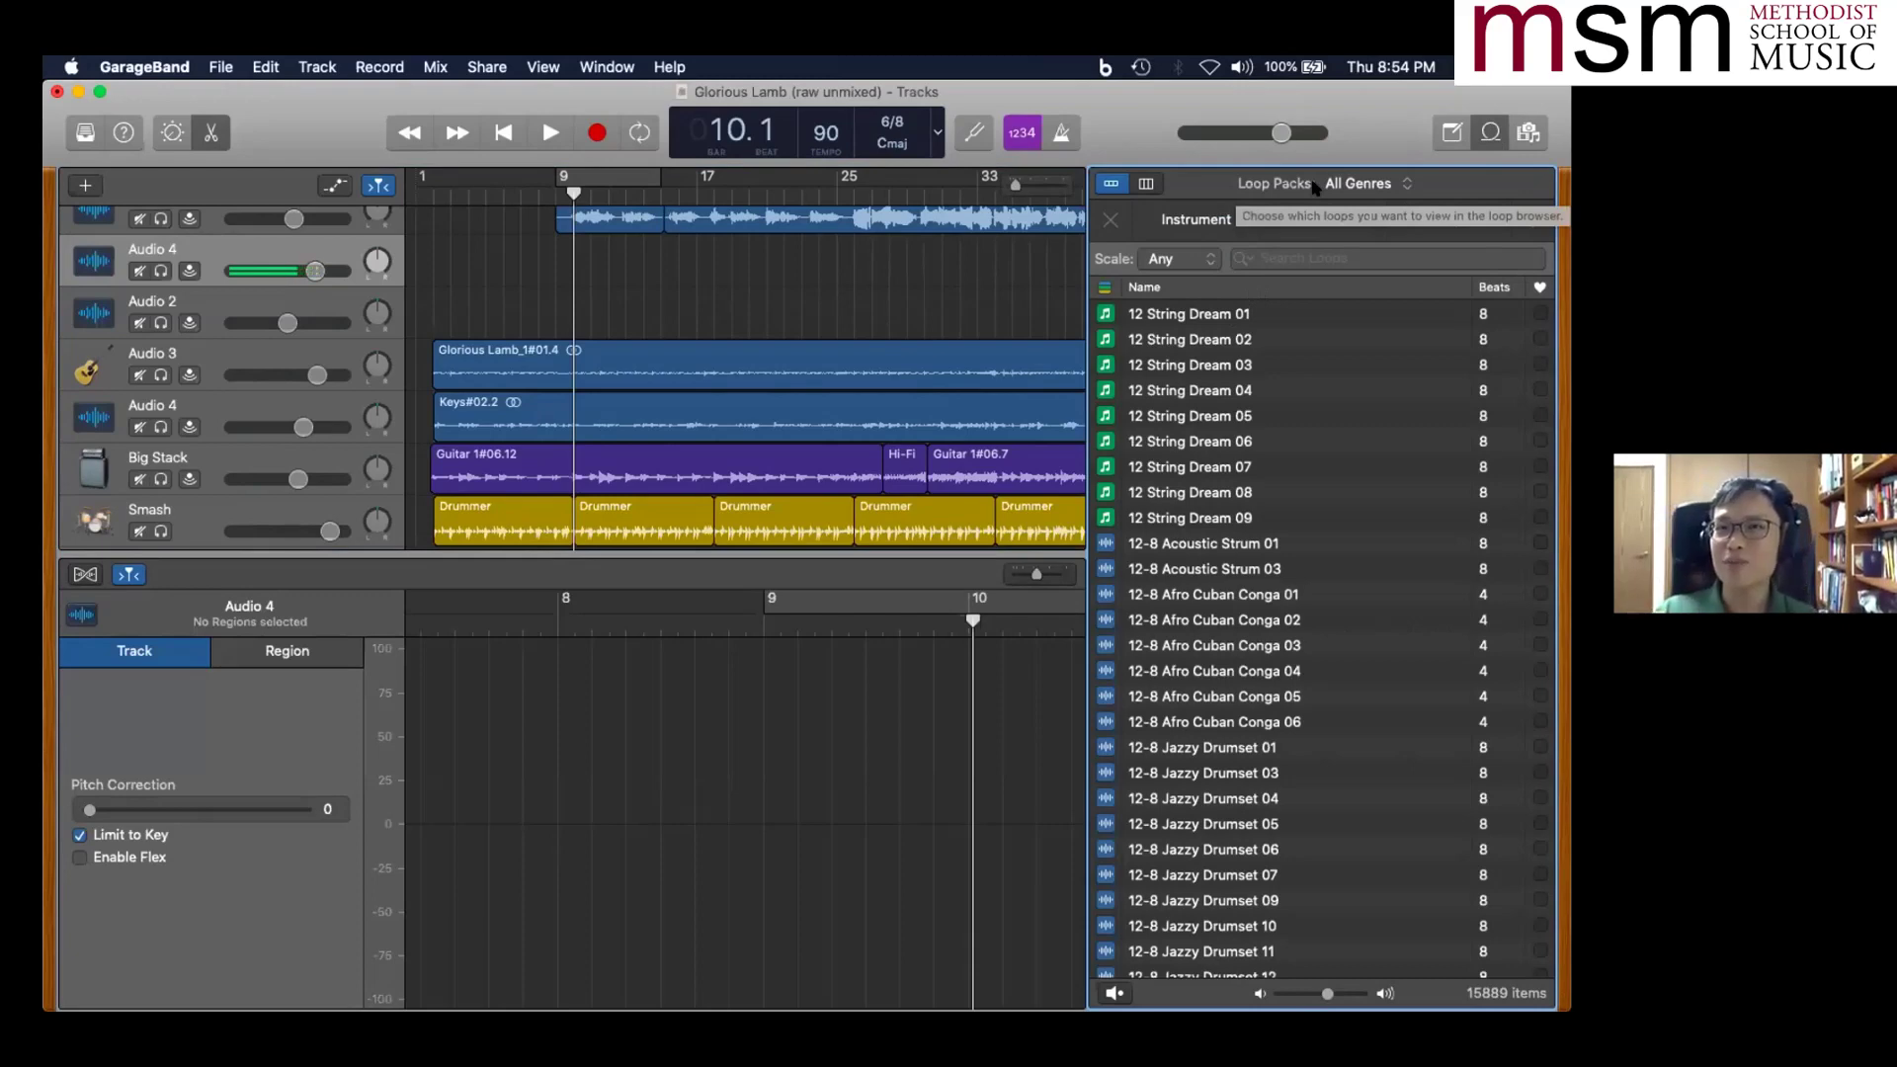
left_click(1203, 314)
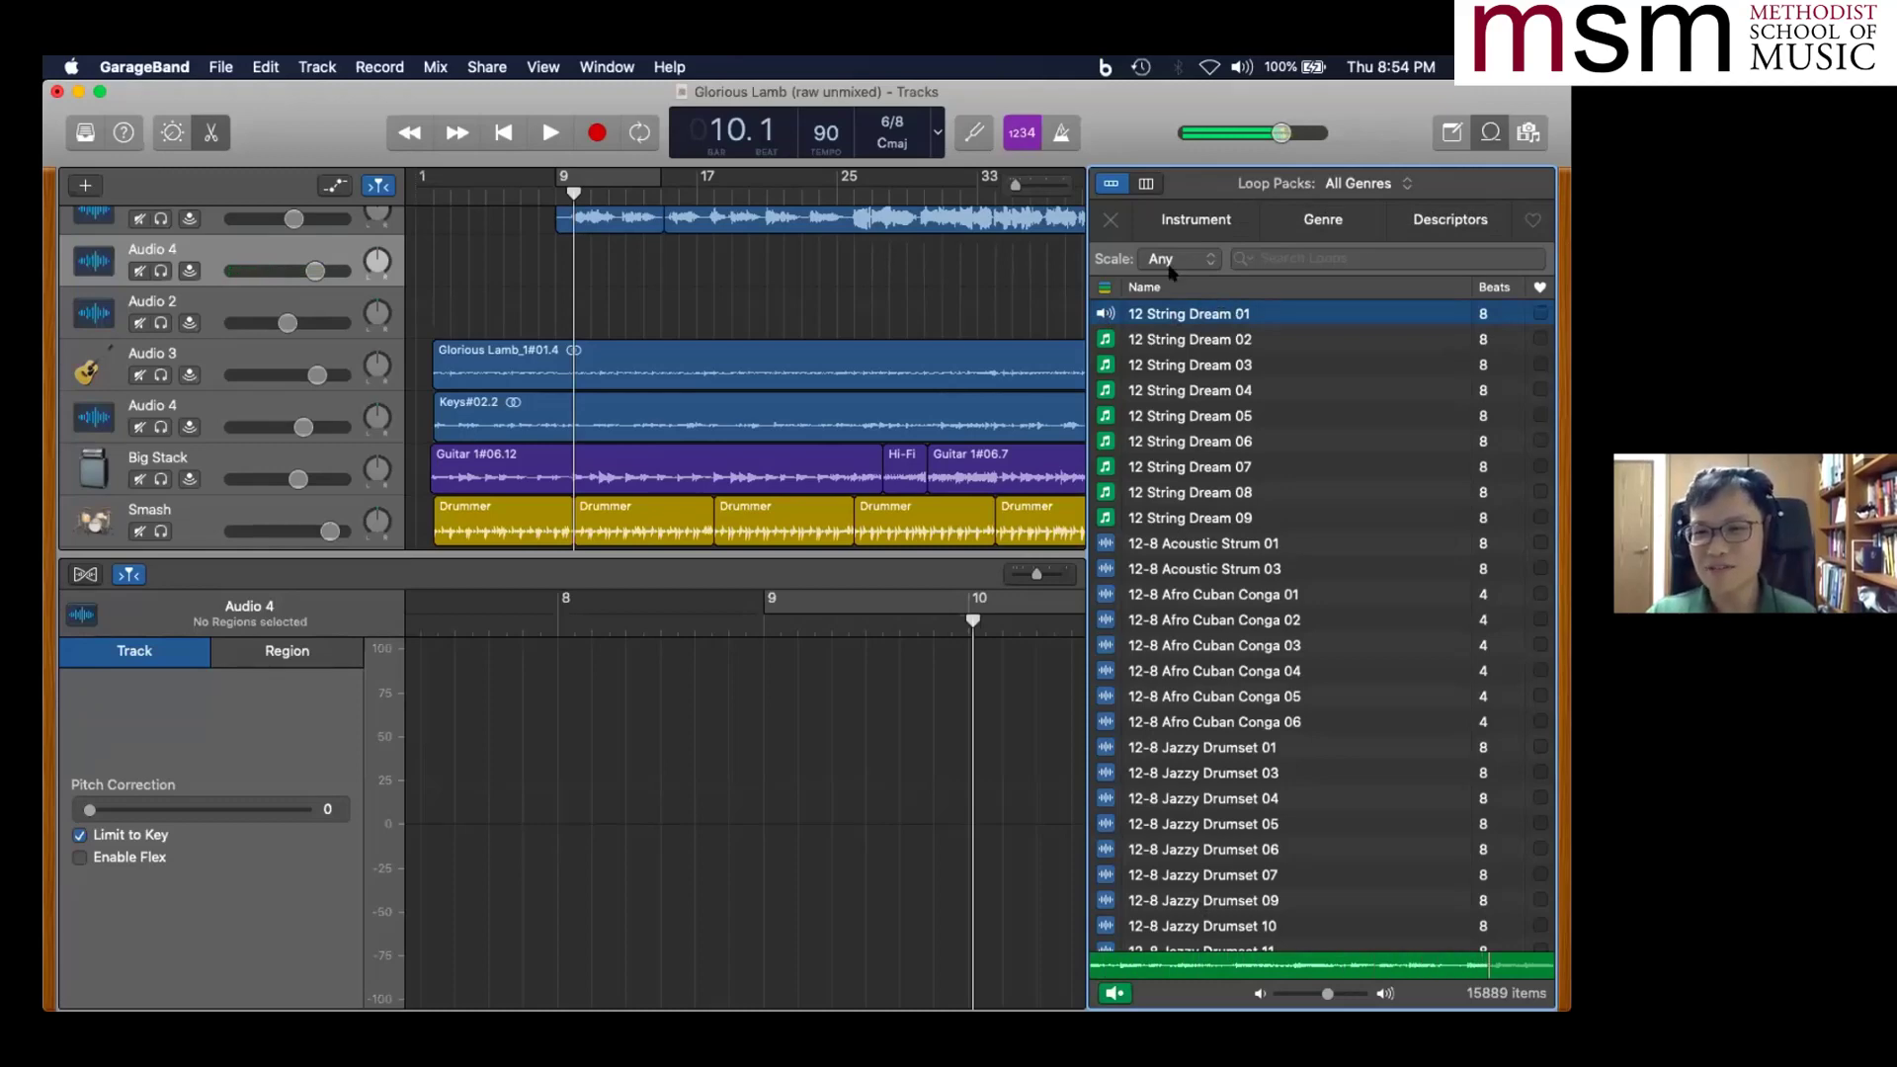
key("space")
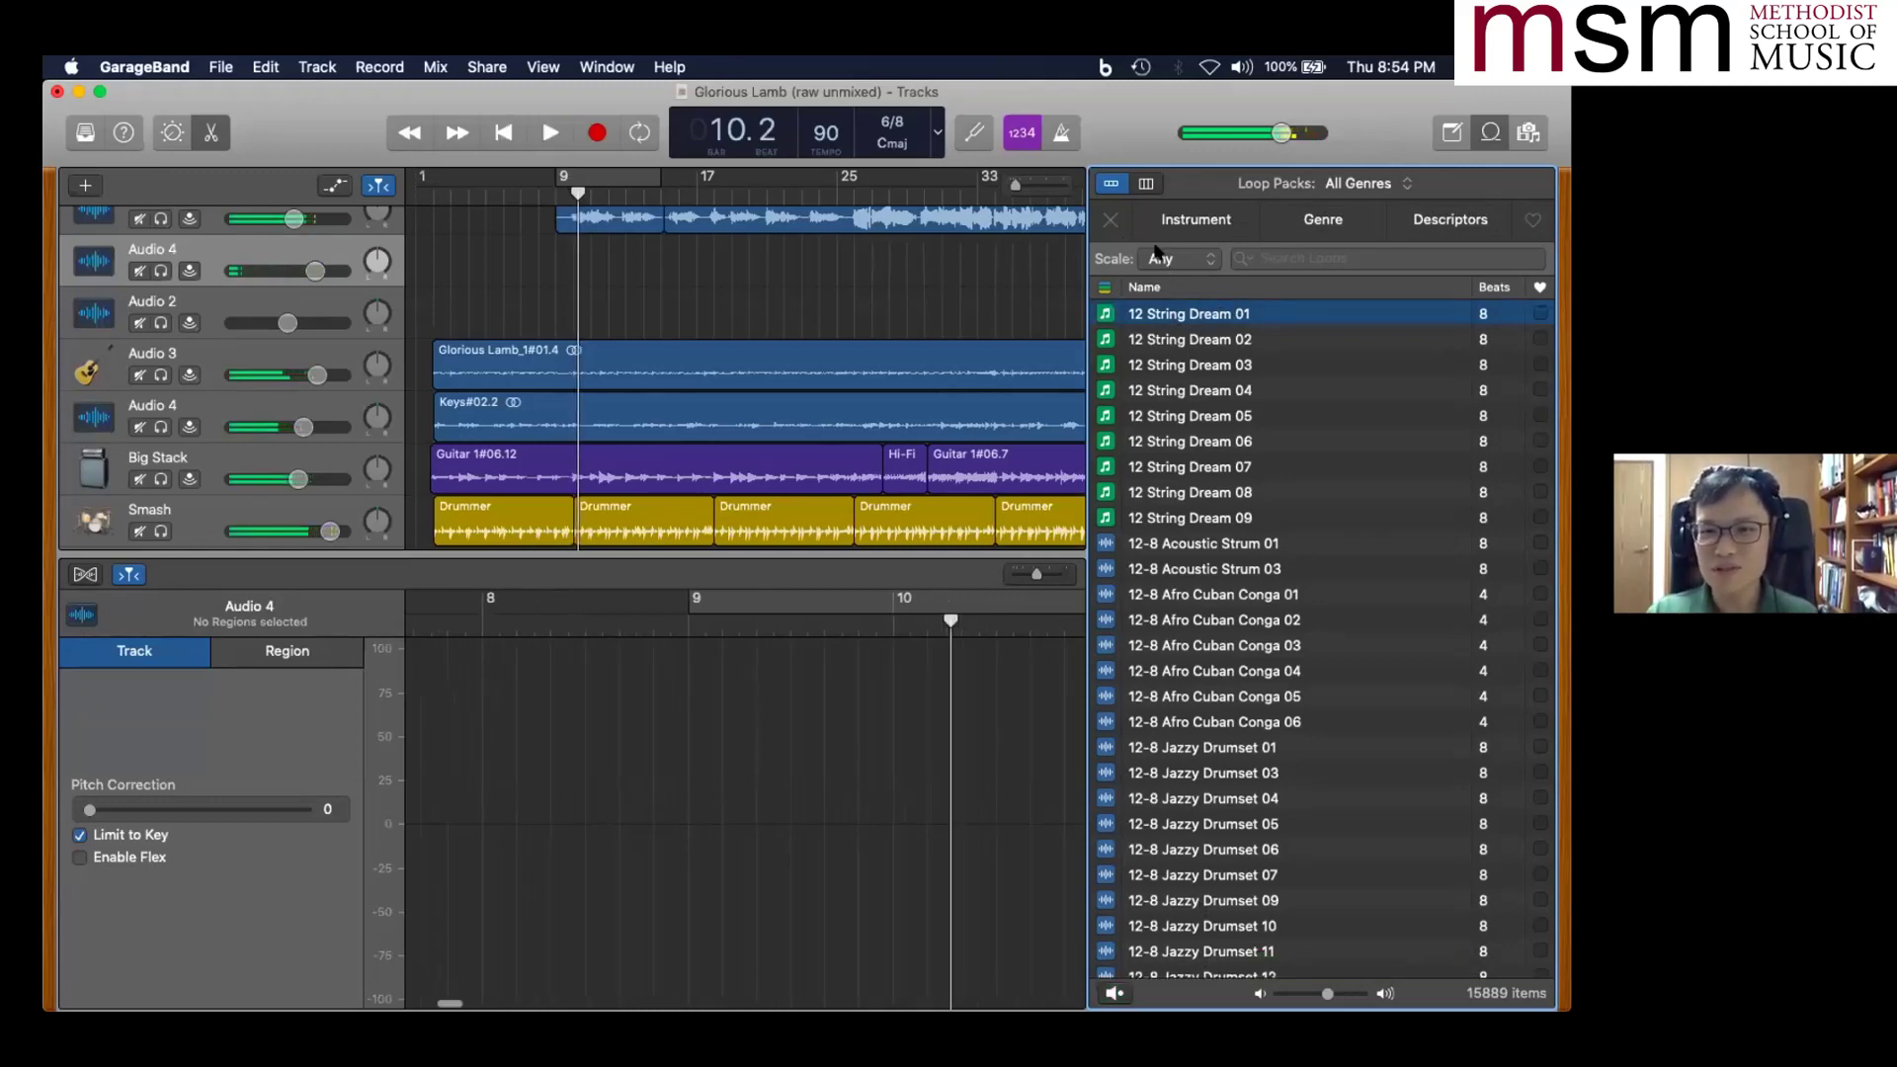
scroll(1222, 549, "down", 10)
scroll(1223, 550, "down", 10)
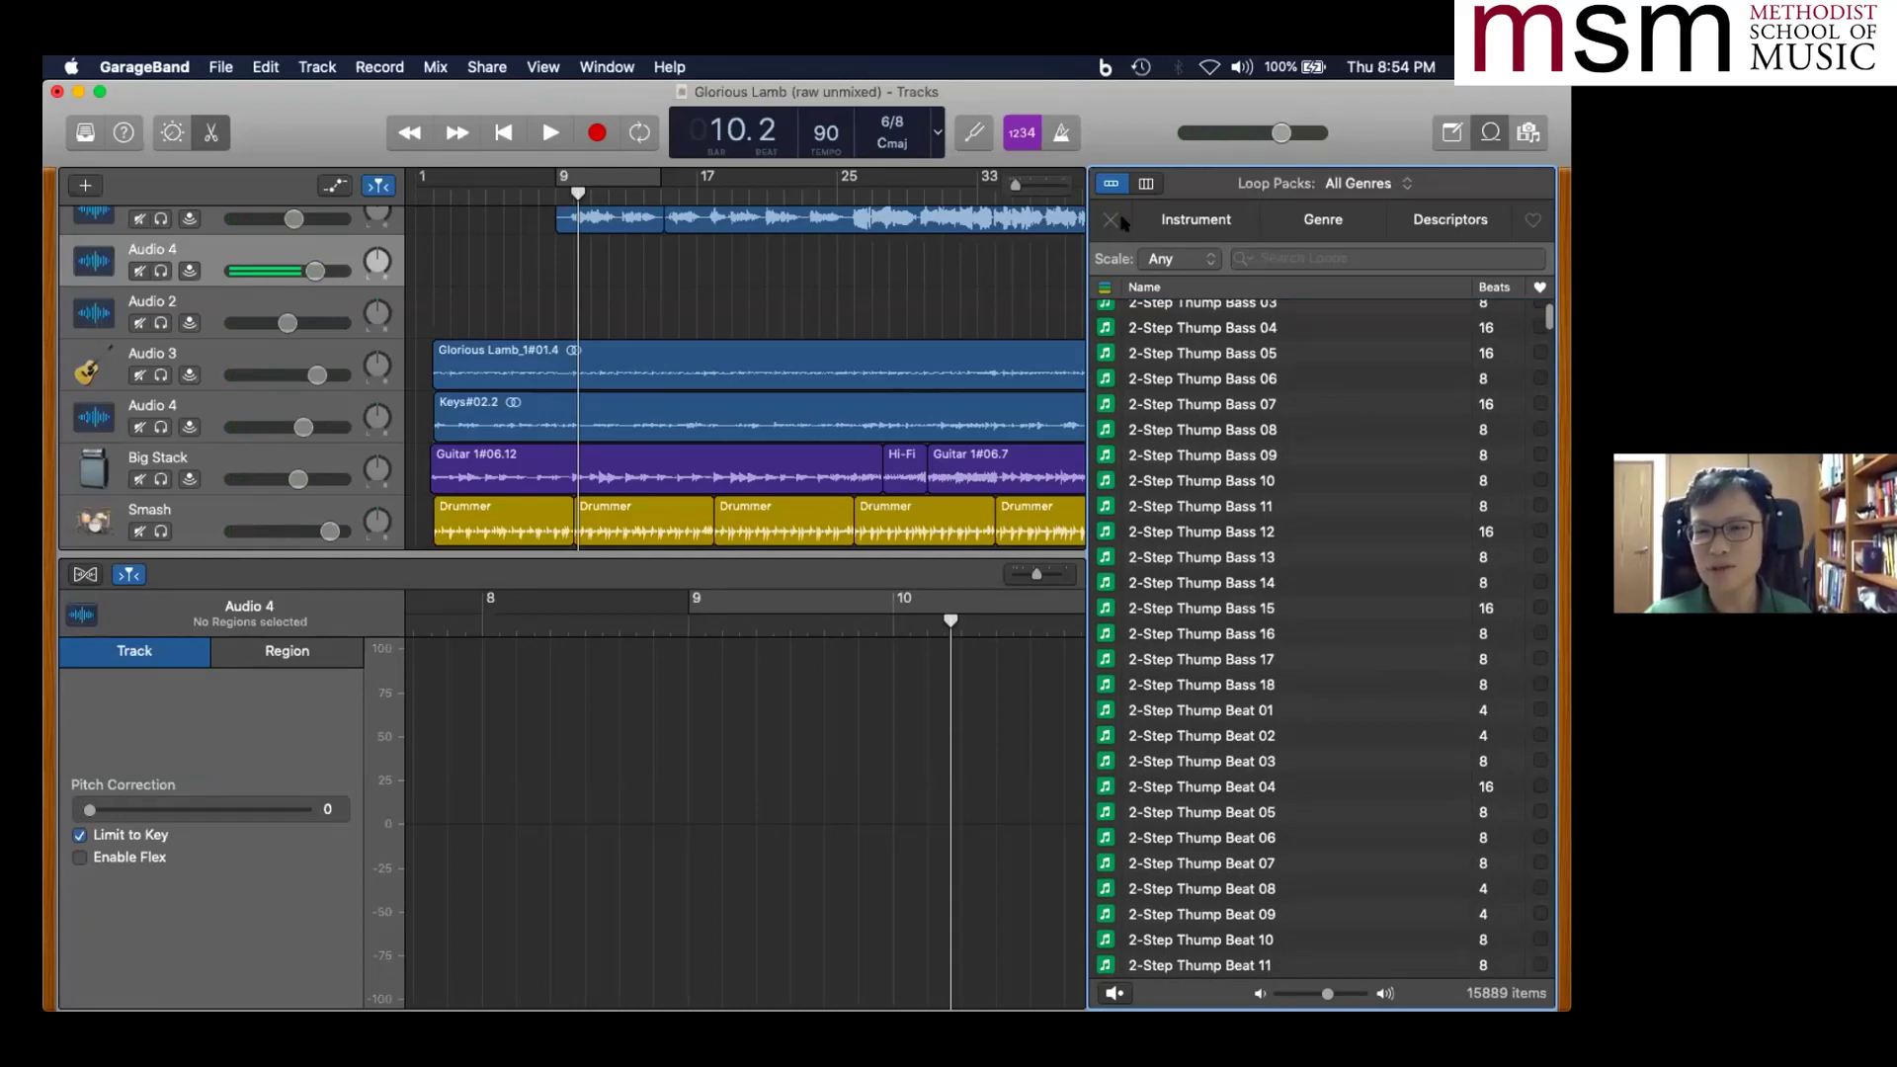
- Filter the loops by the Piano instrument and reset the filter
left_click(1197, 222)
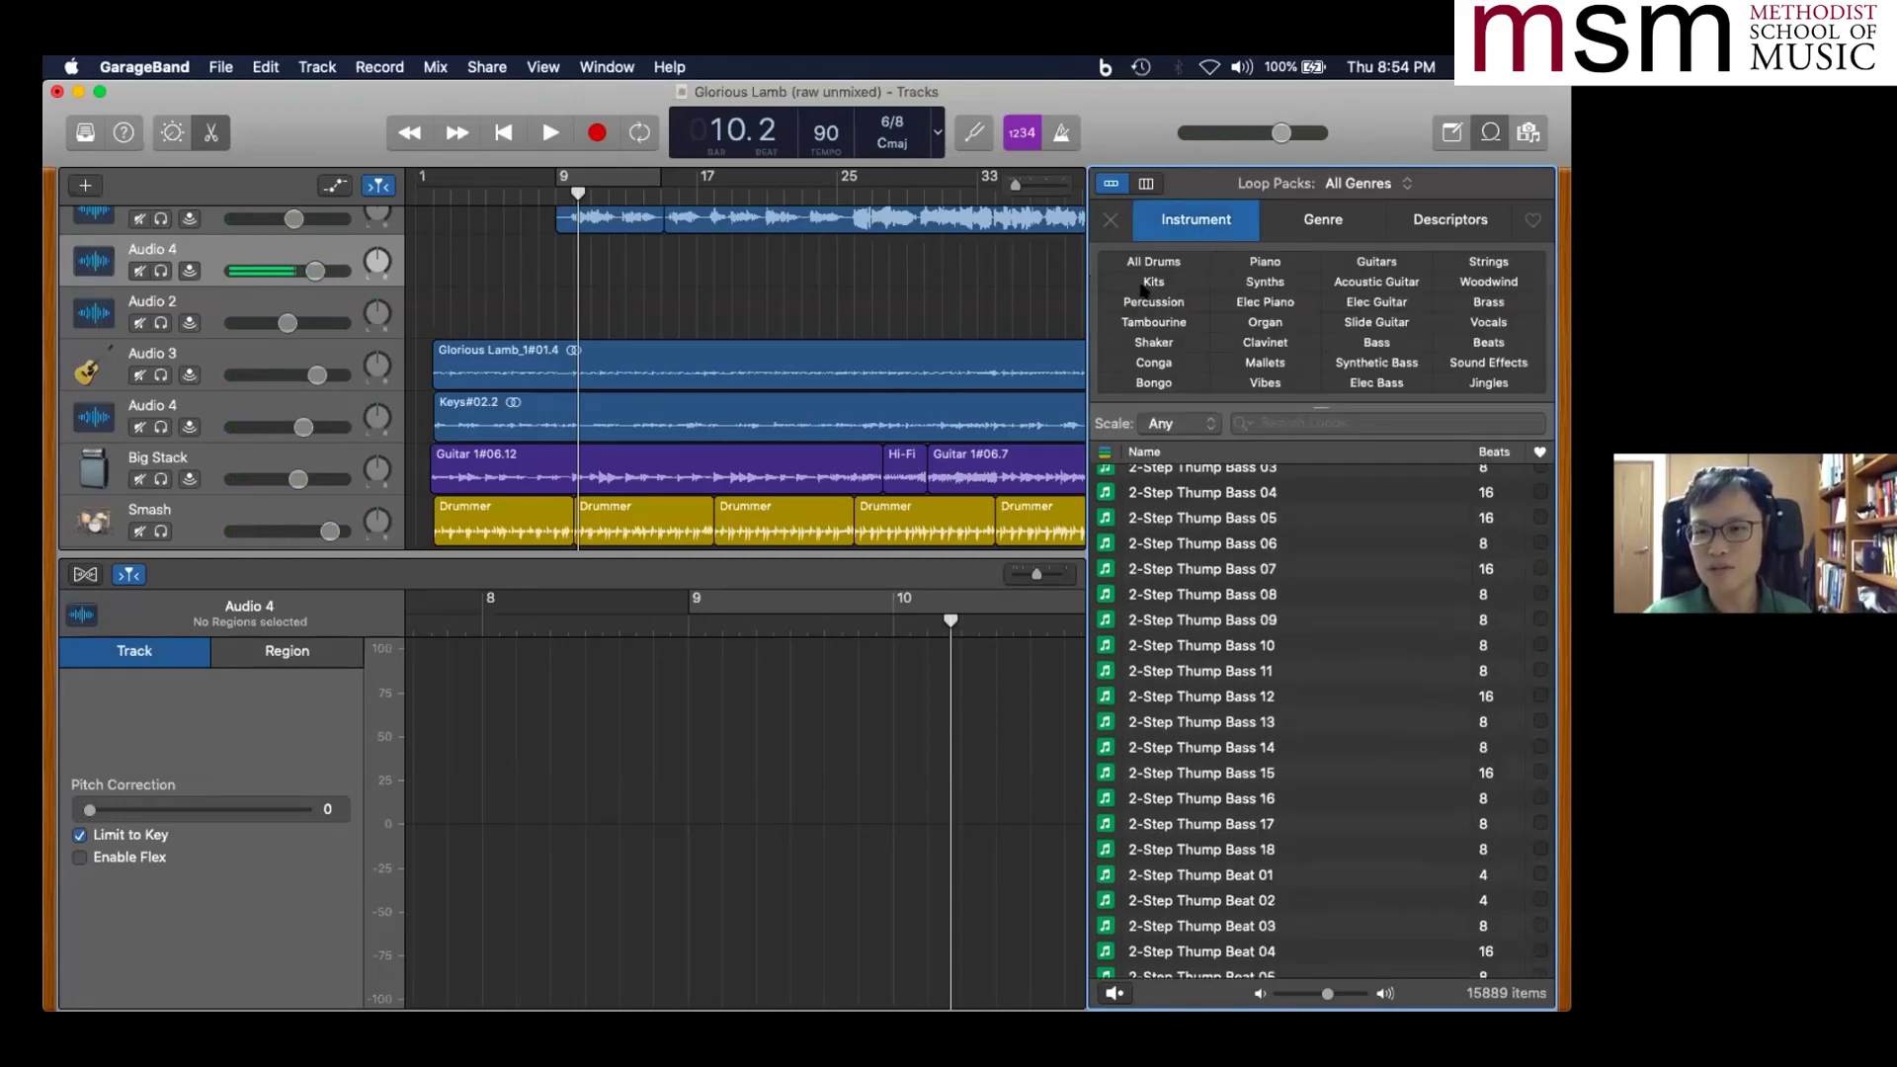
left_click(1266, 261)
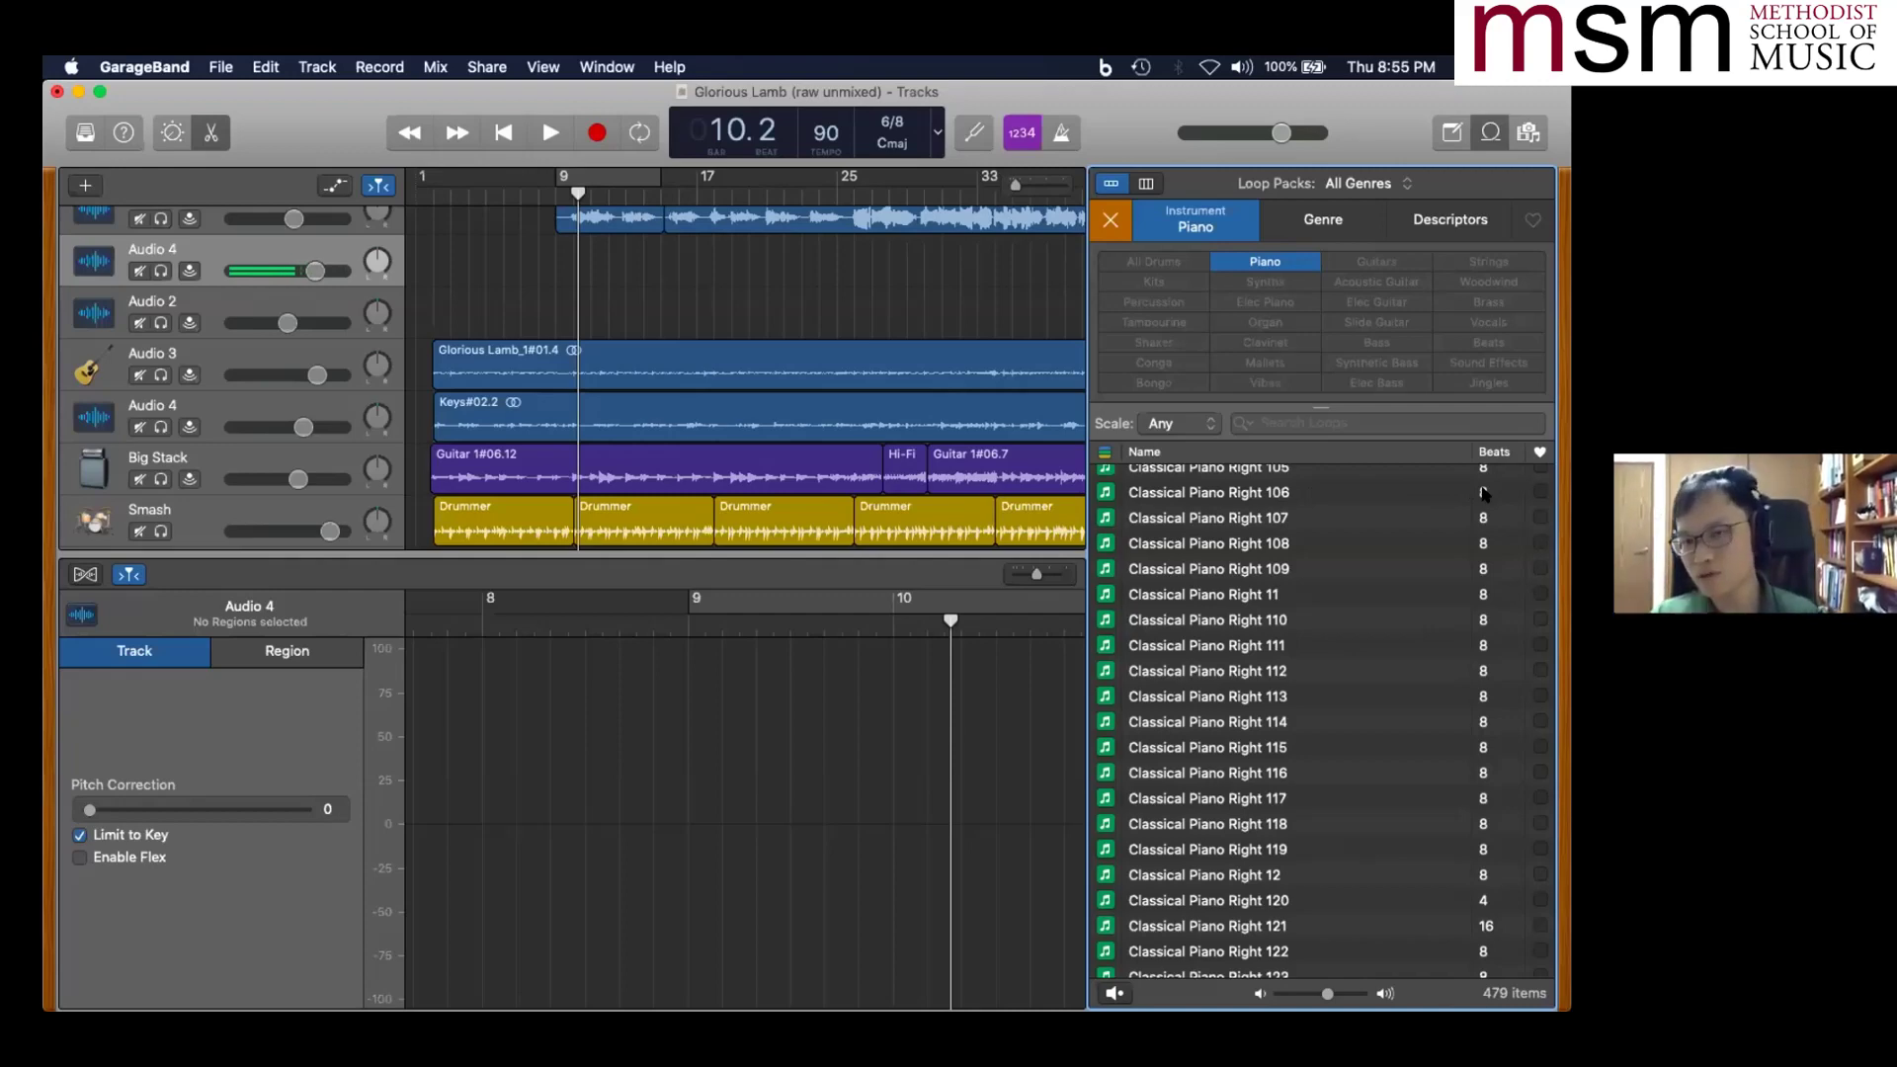
left_click(1107, 221)
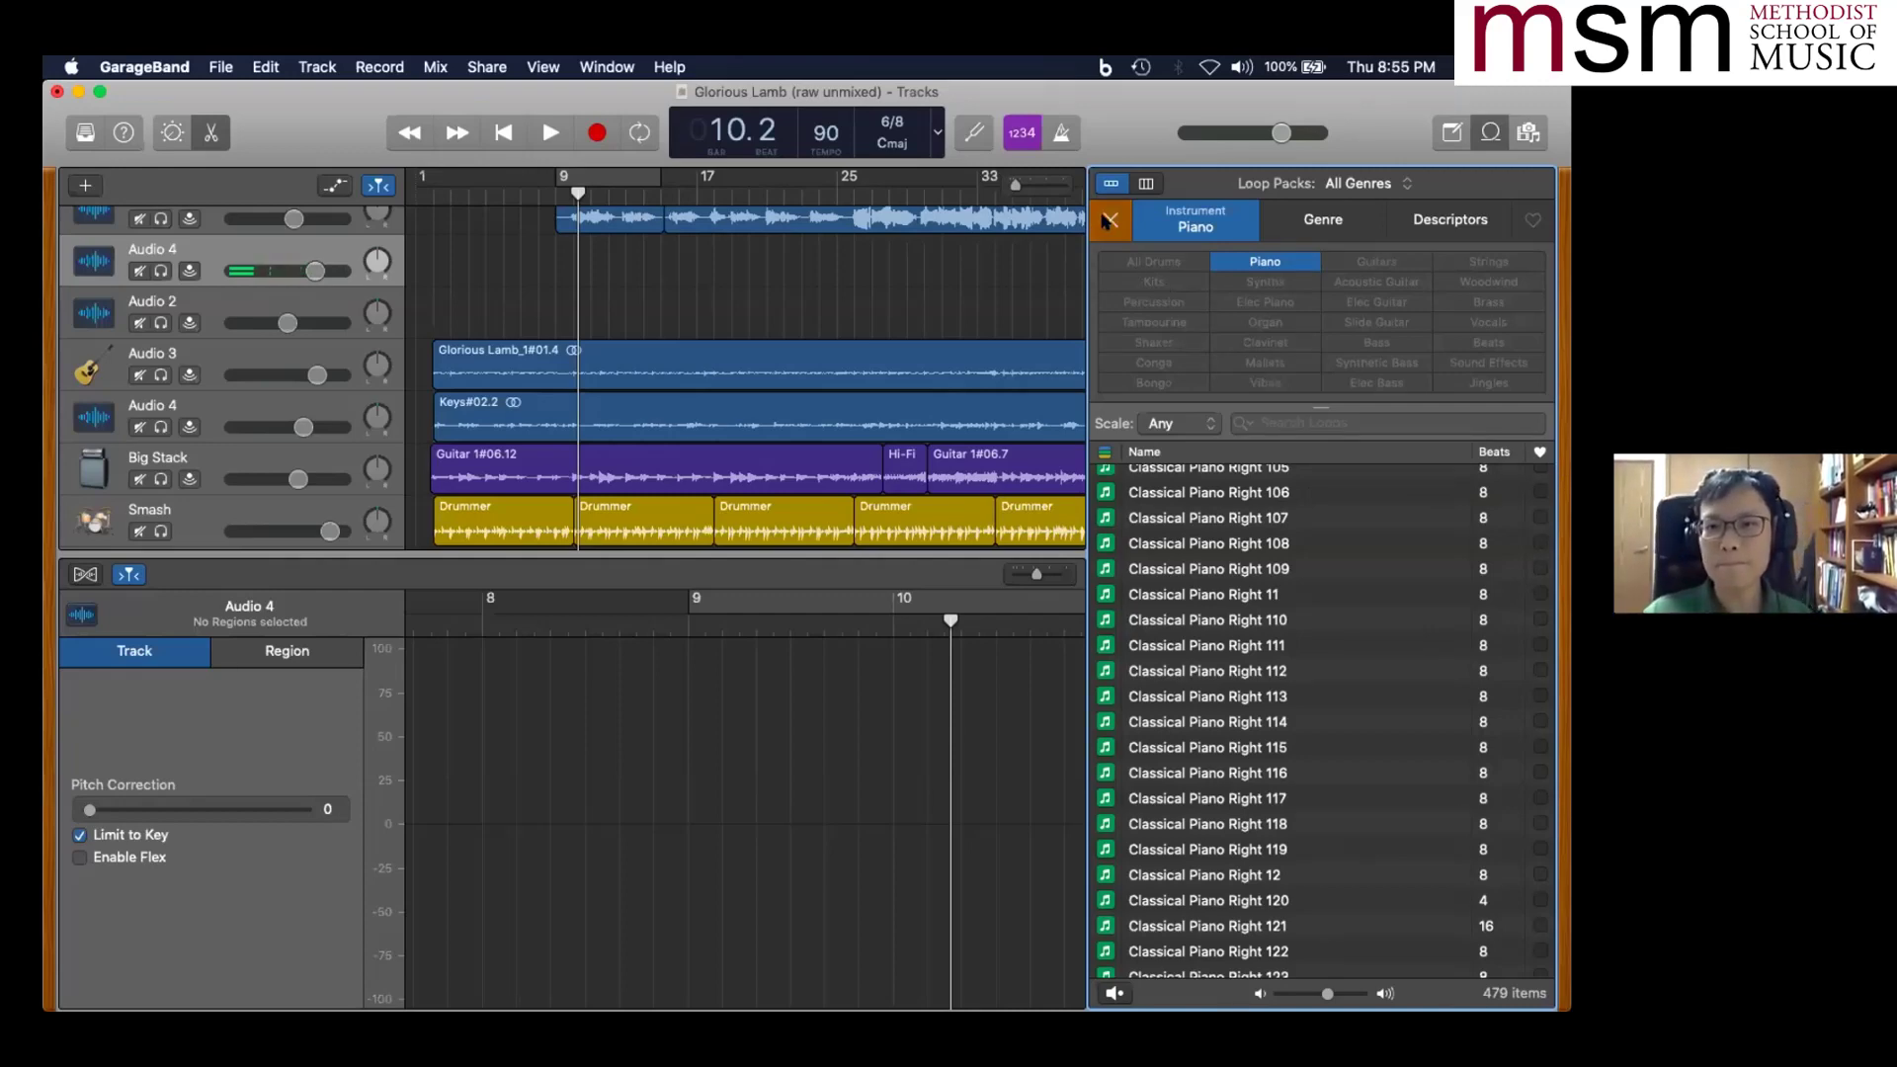
- Try adding the song All Or Nothing At All from the media library to the empty Audio 4 track, and delete its region again
left_click(1529, 133)
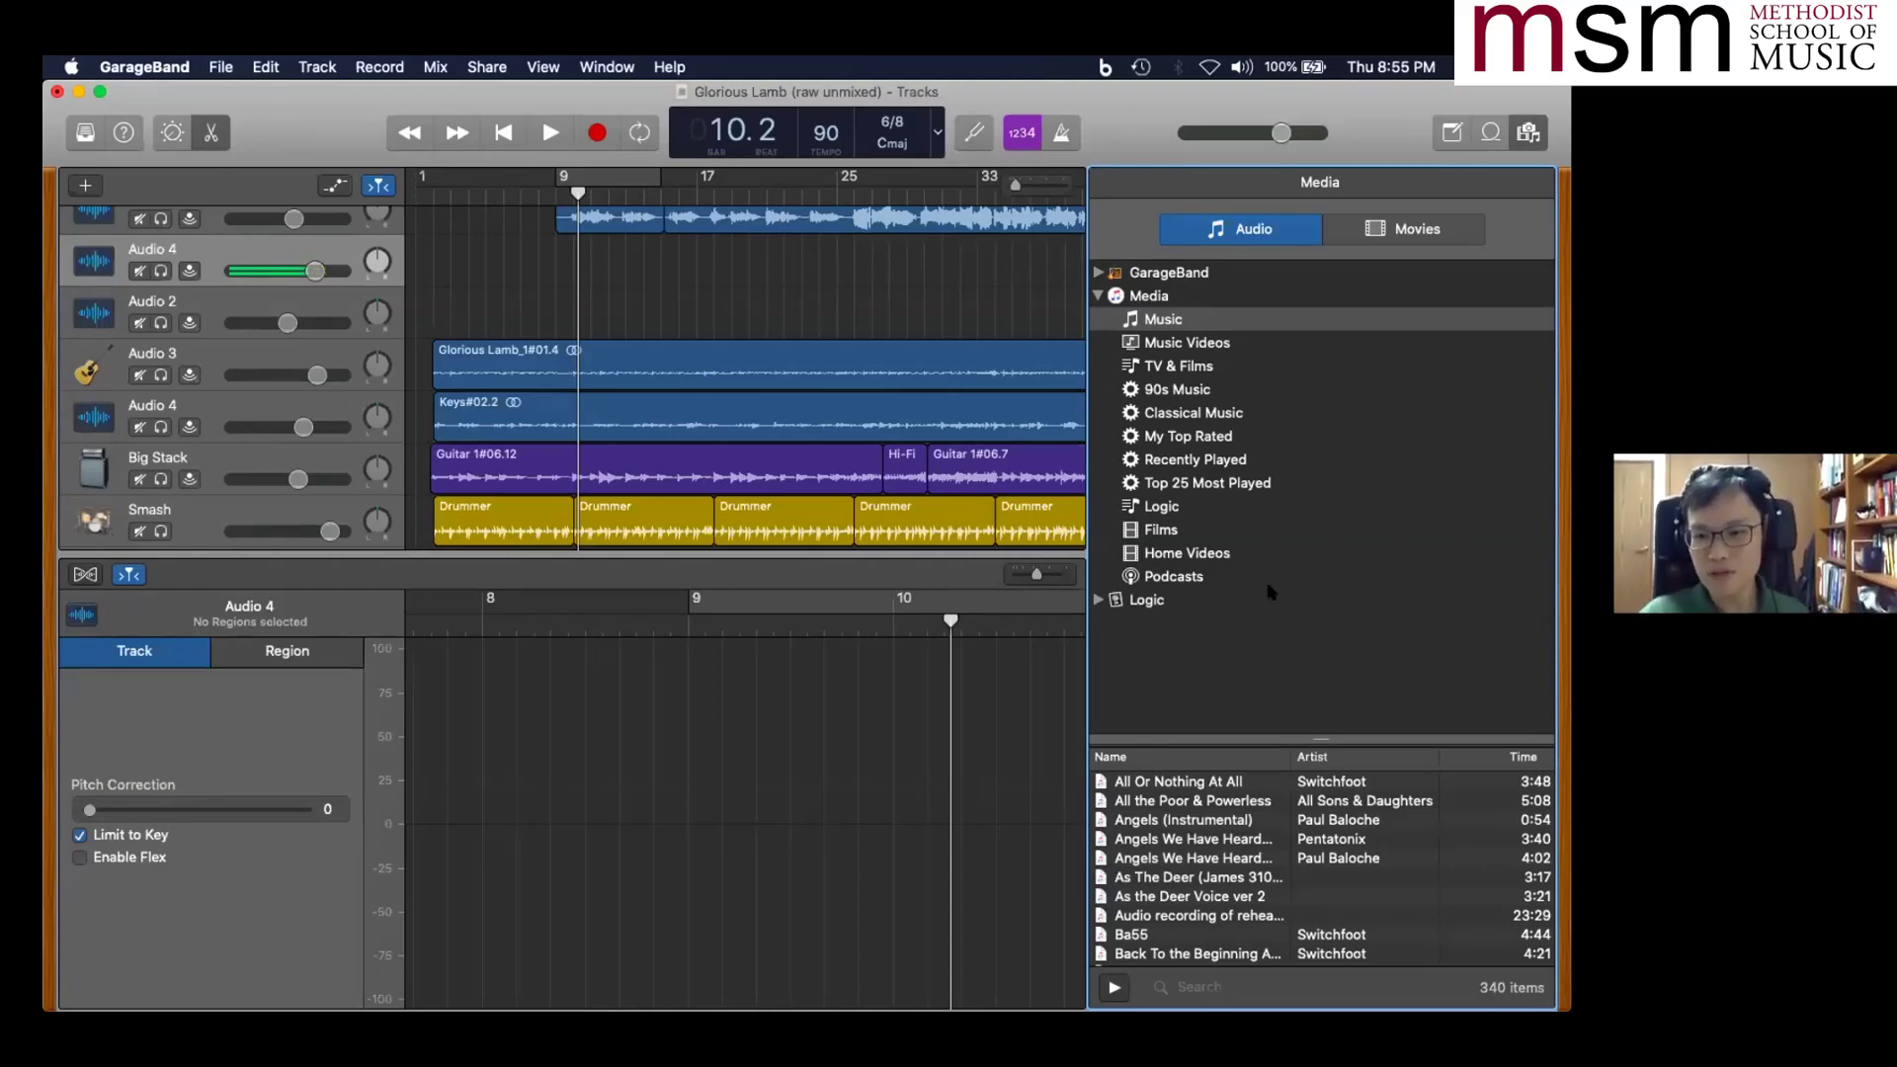
left_click_drag(1201, 782, 419, 284)
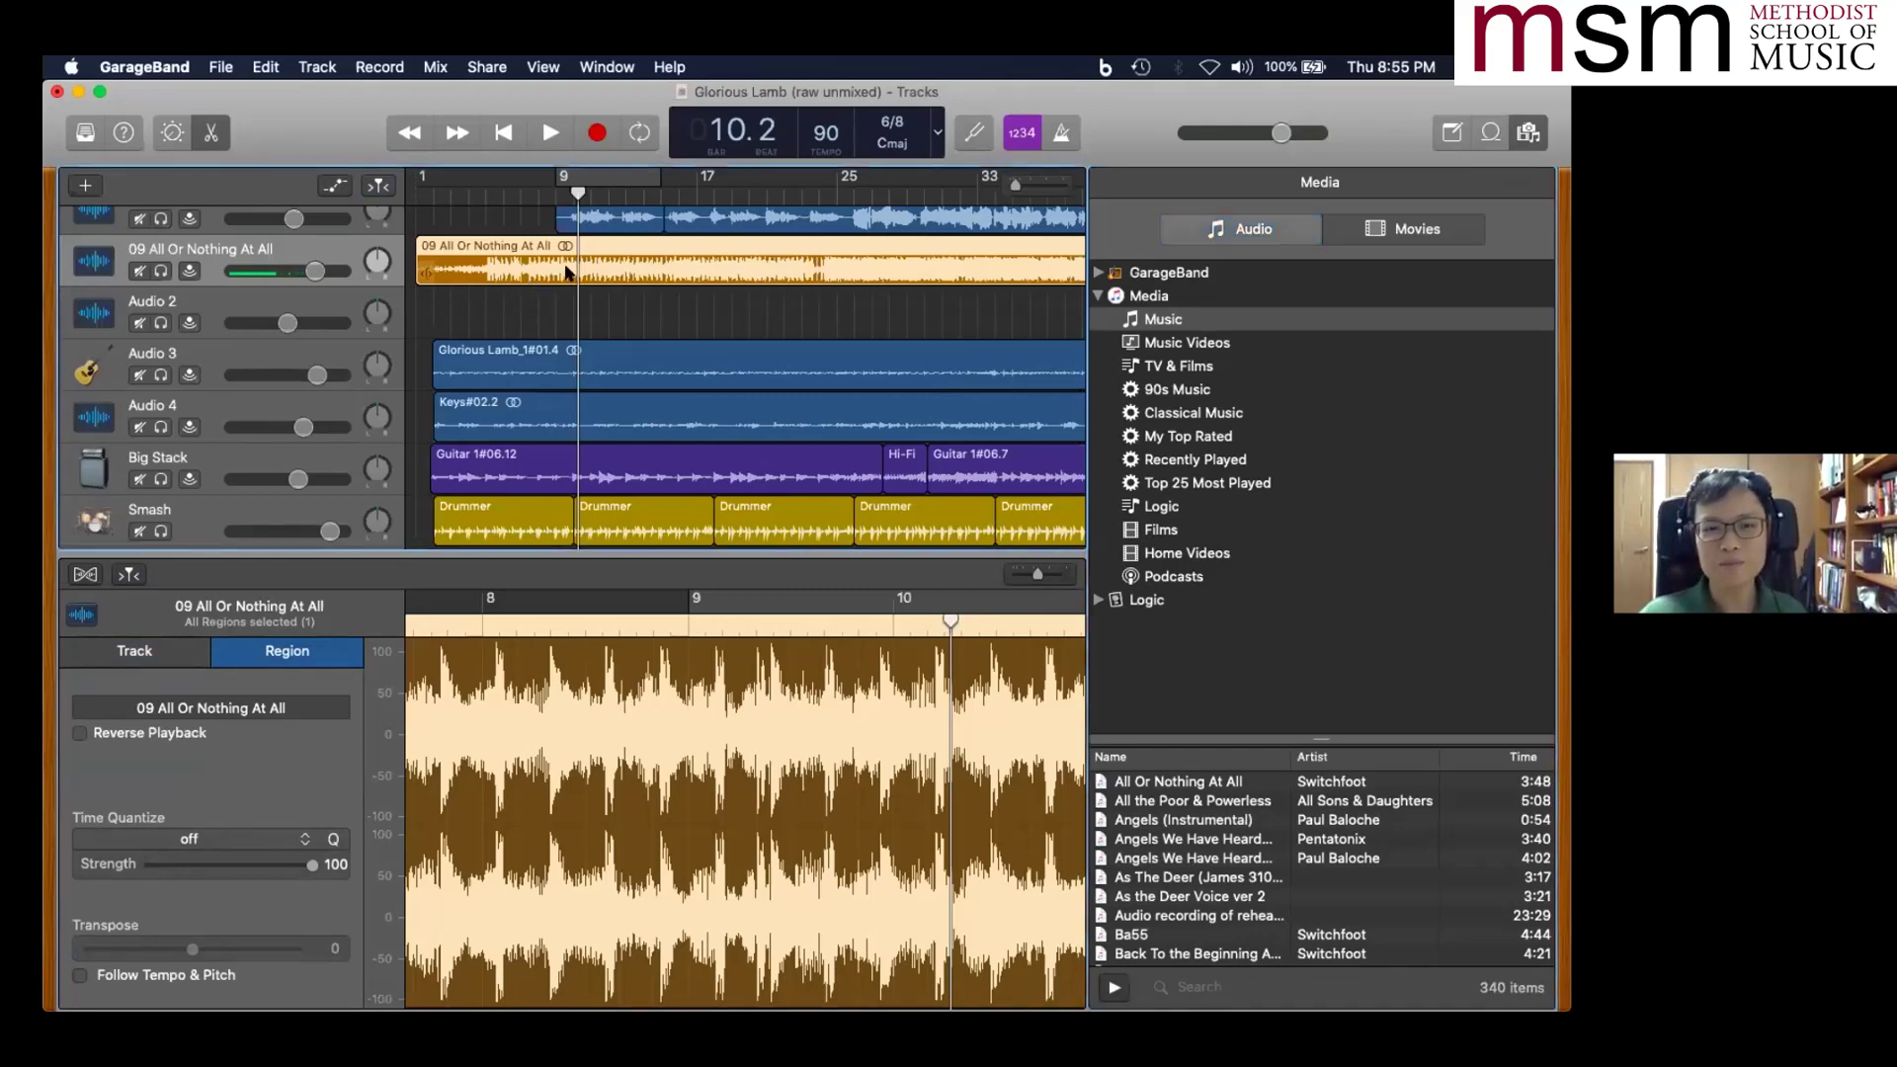
key("Delete")
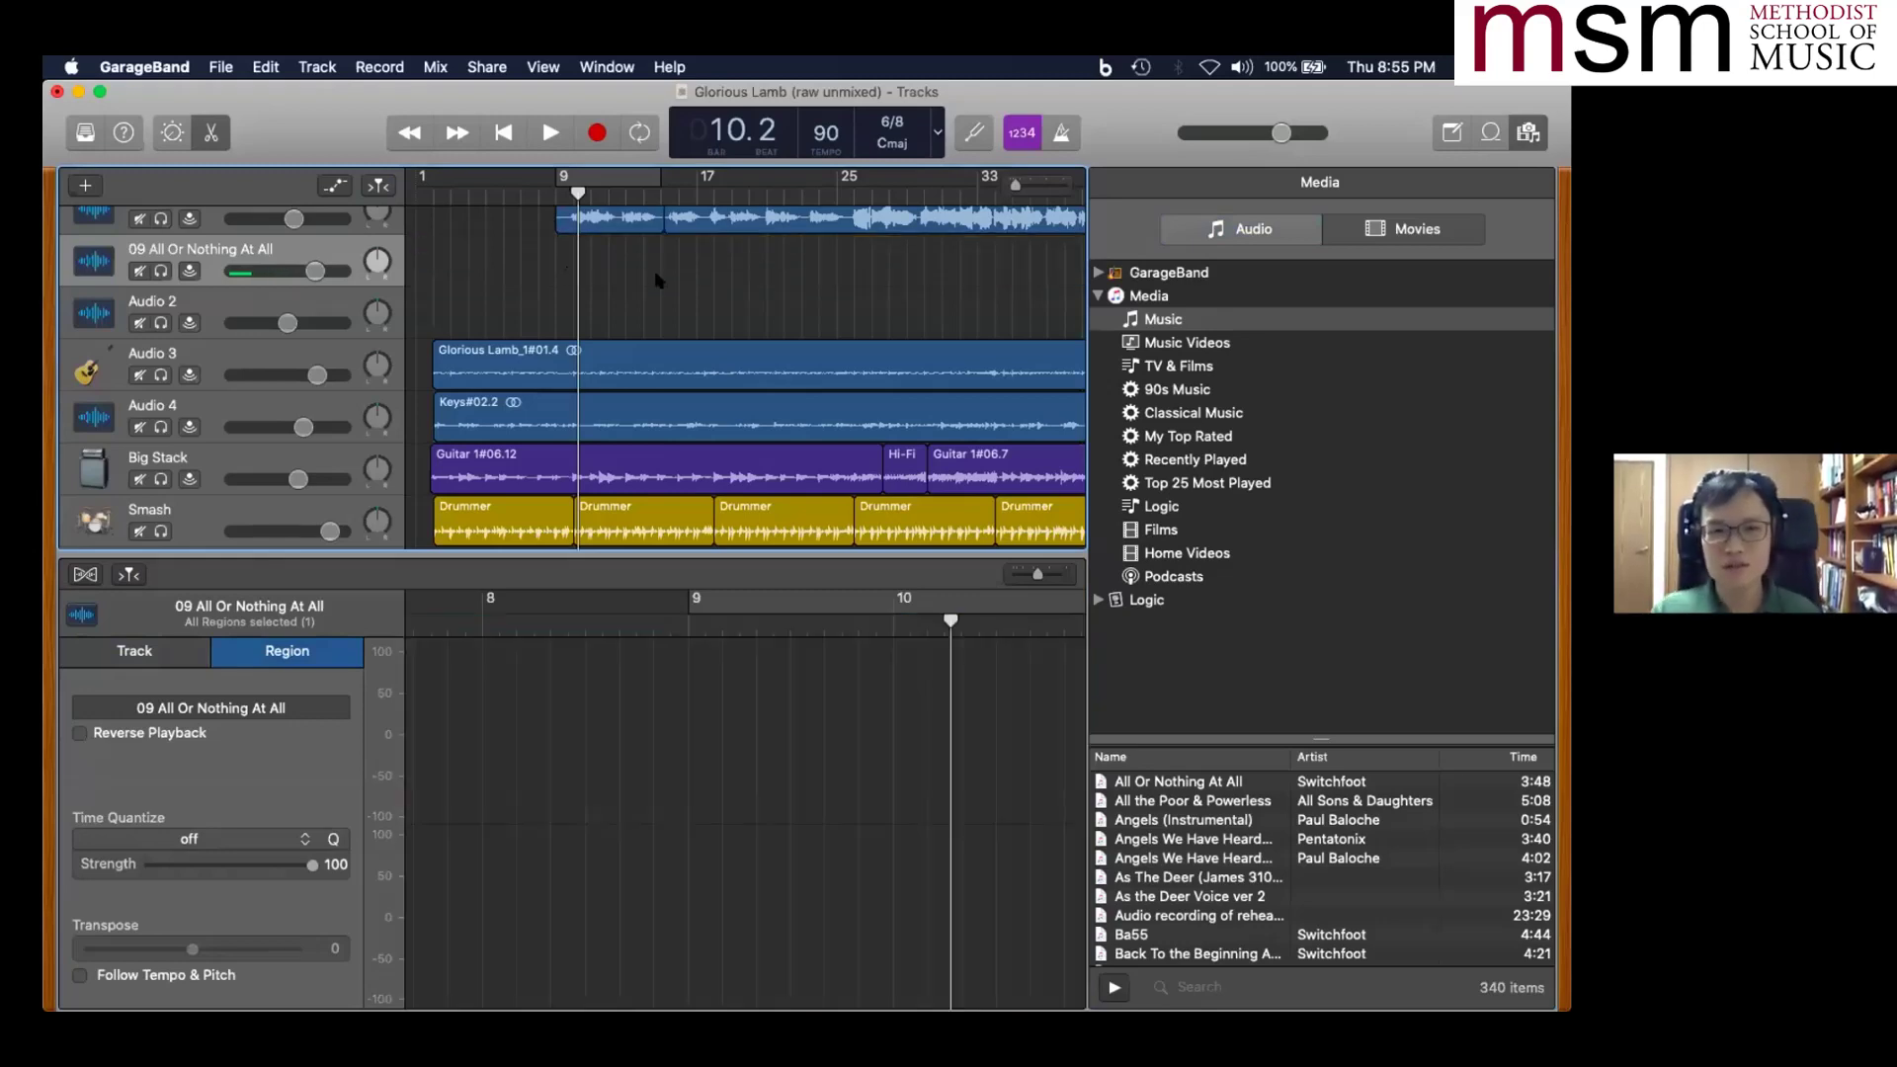
left_click(1529, 133)
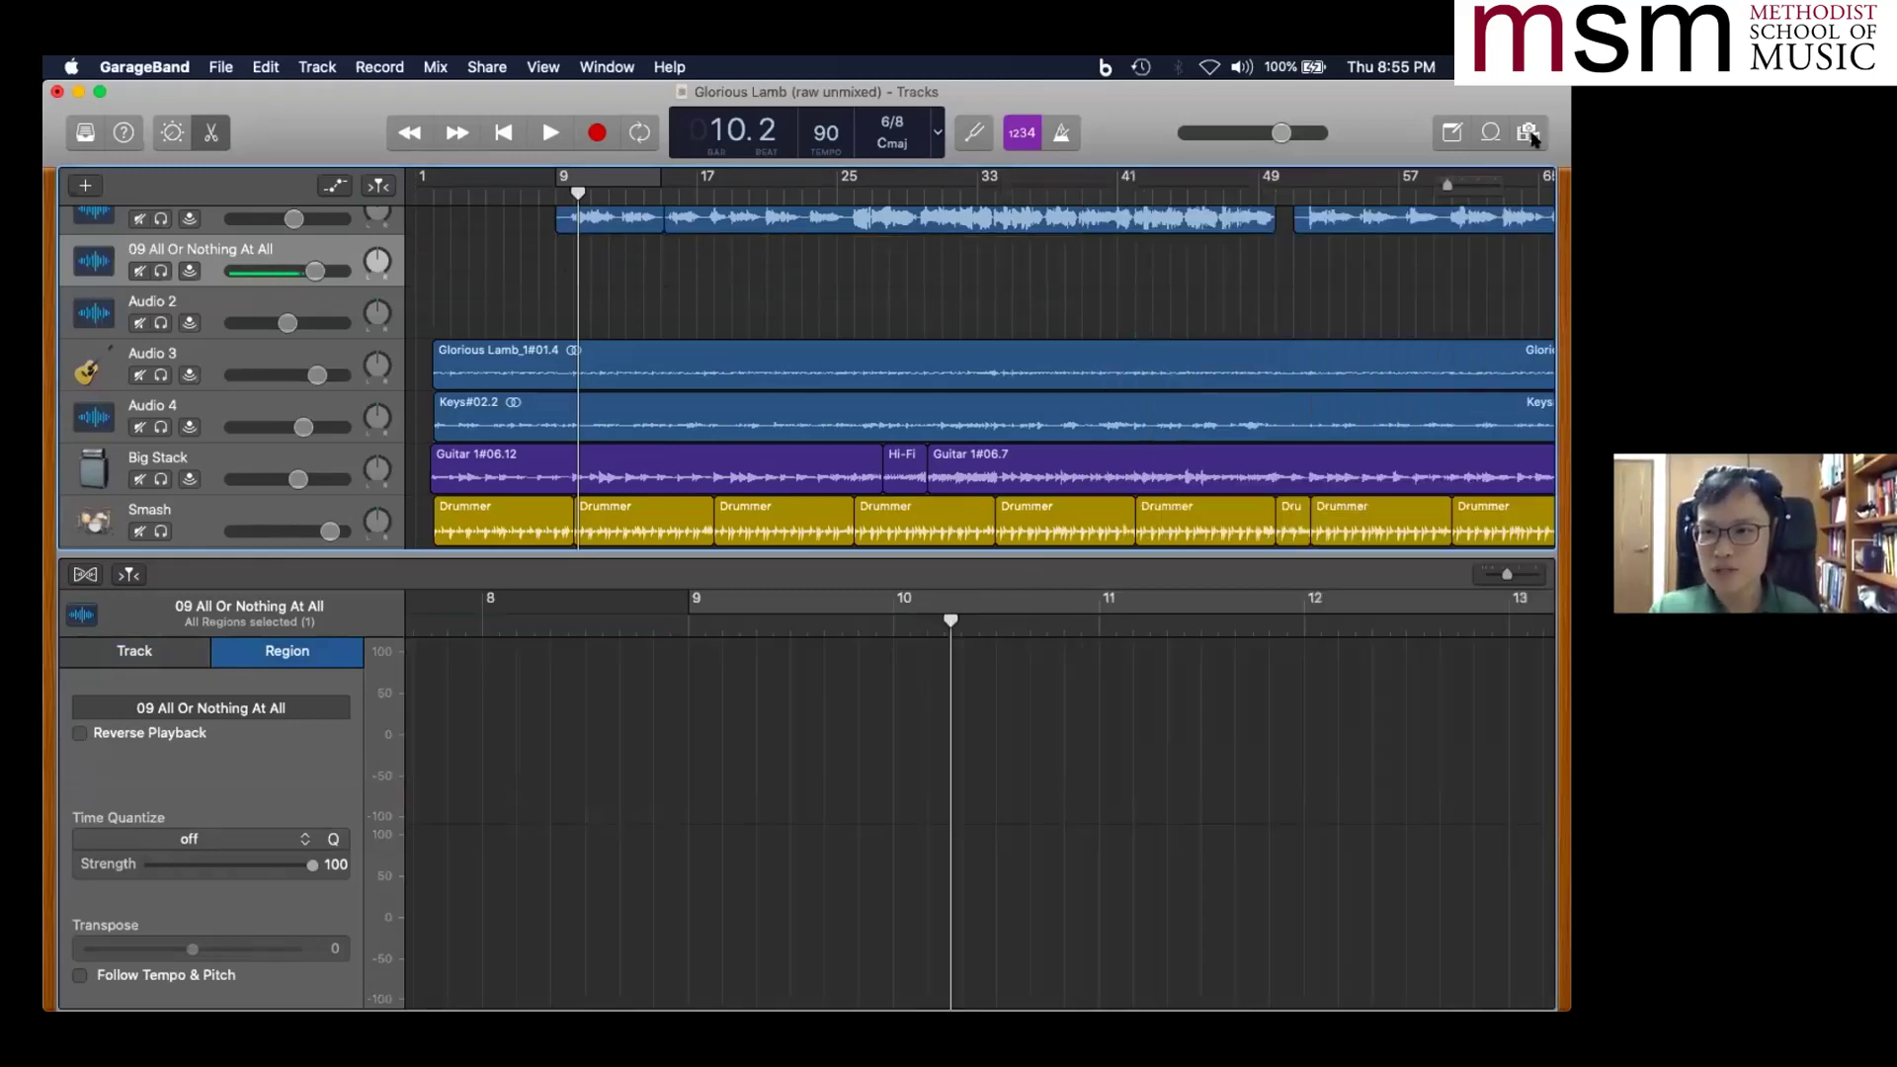
- Switch to the presentation slide on setting up the mix session to check its list of preparation steps
mouse_move(1278, 137)
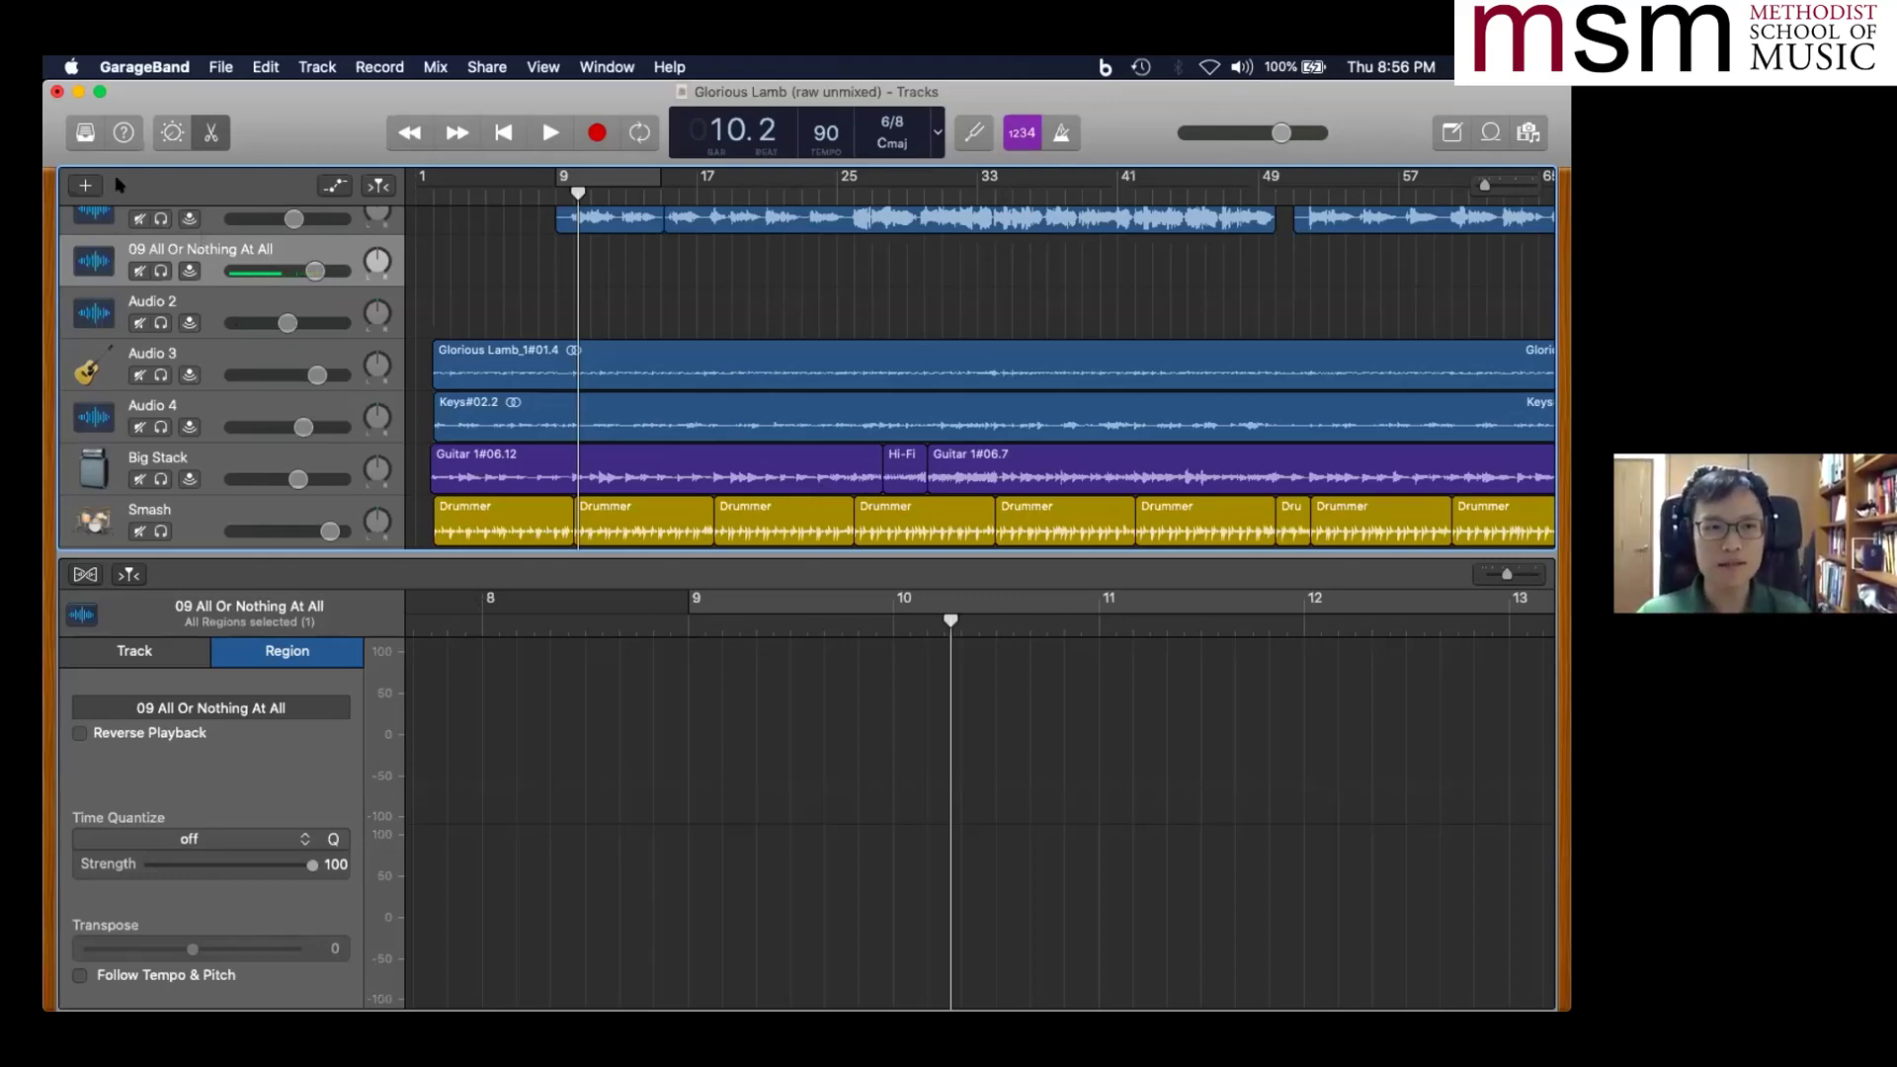
scroll(337, 353, "up", 2)
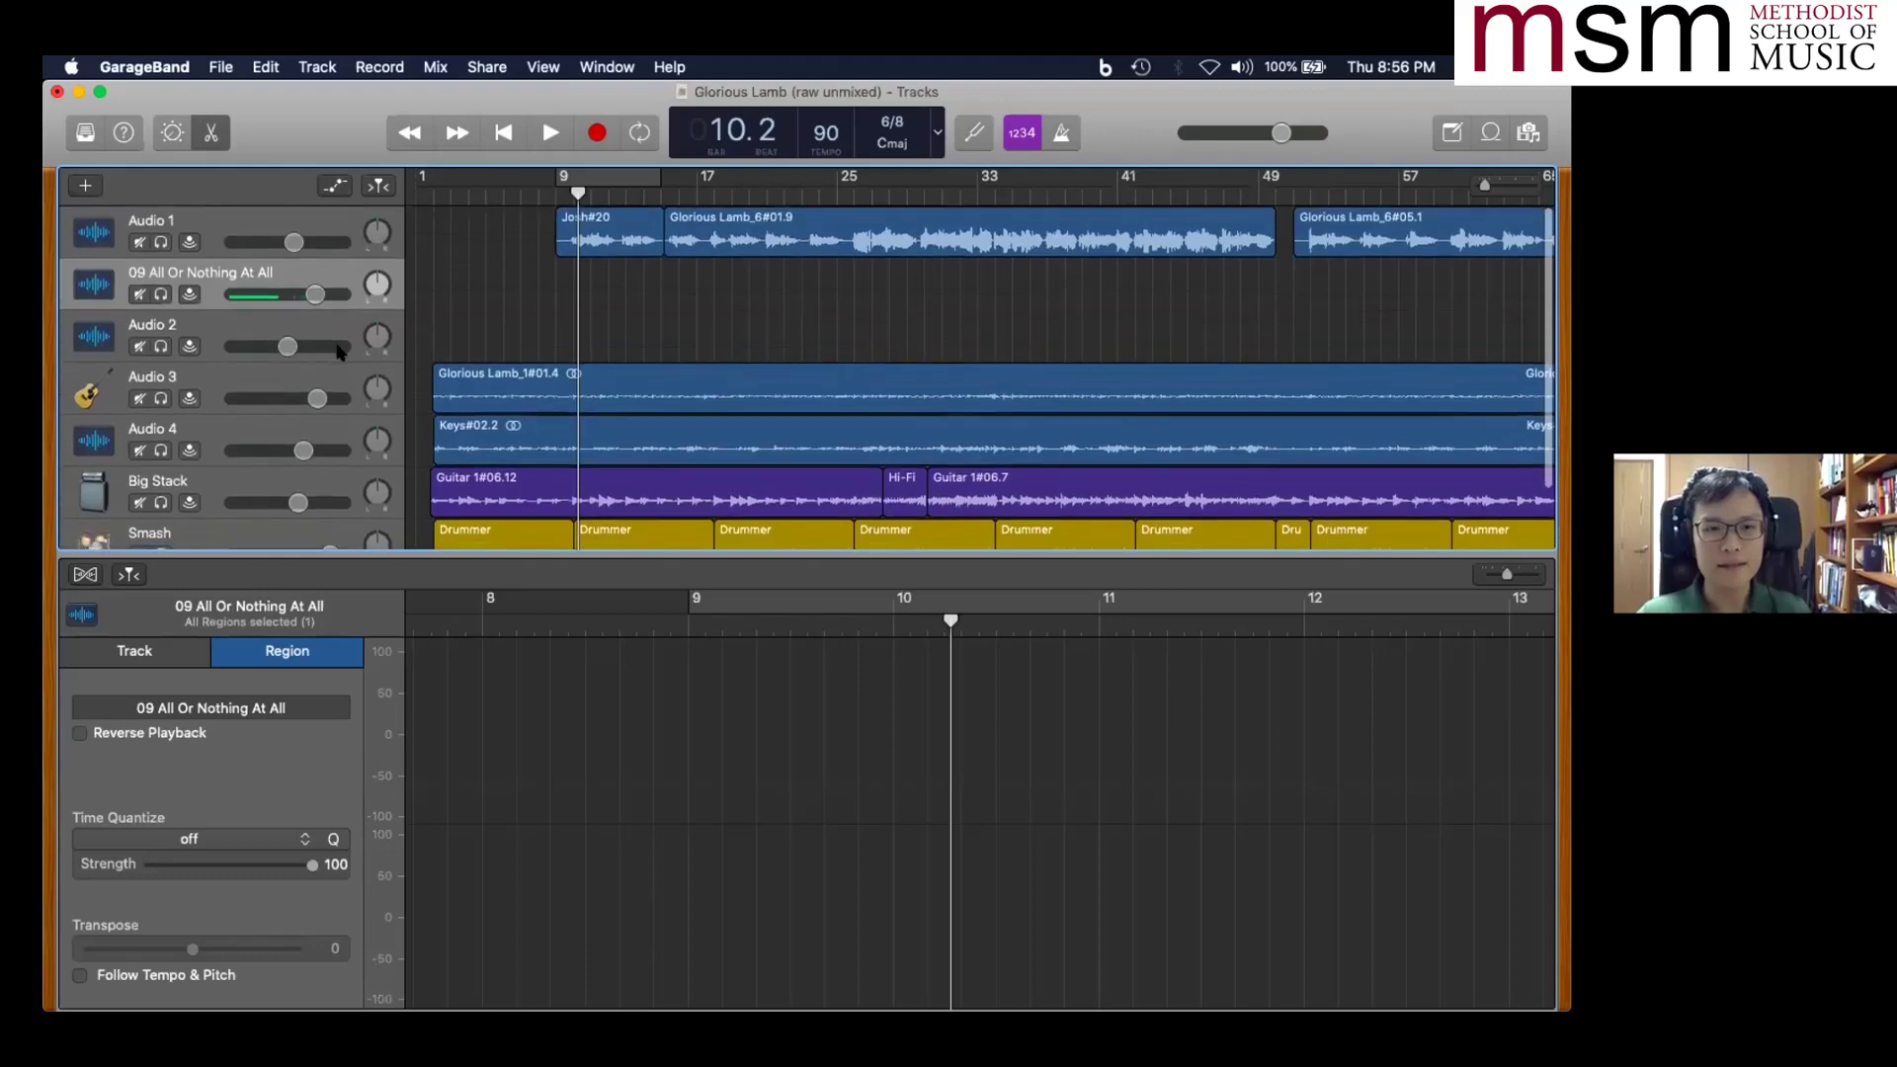
key("ctrl+Up")
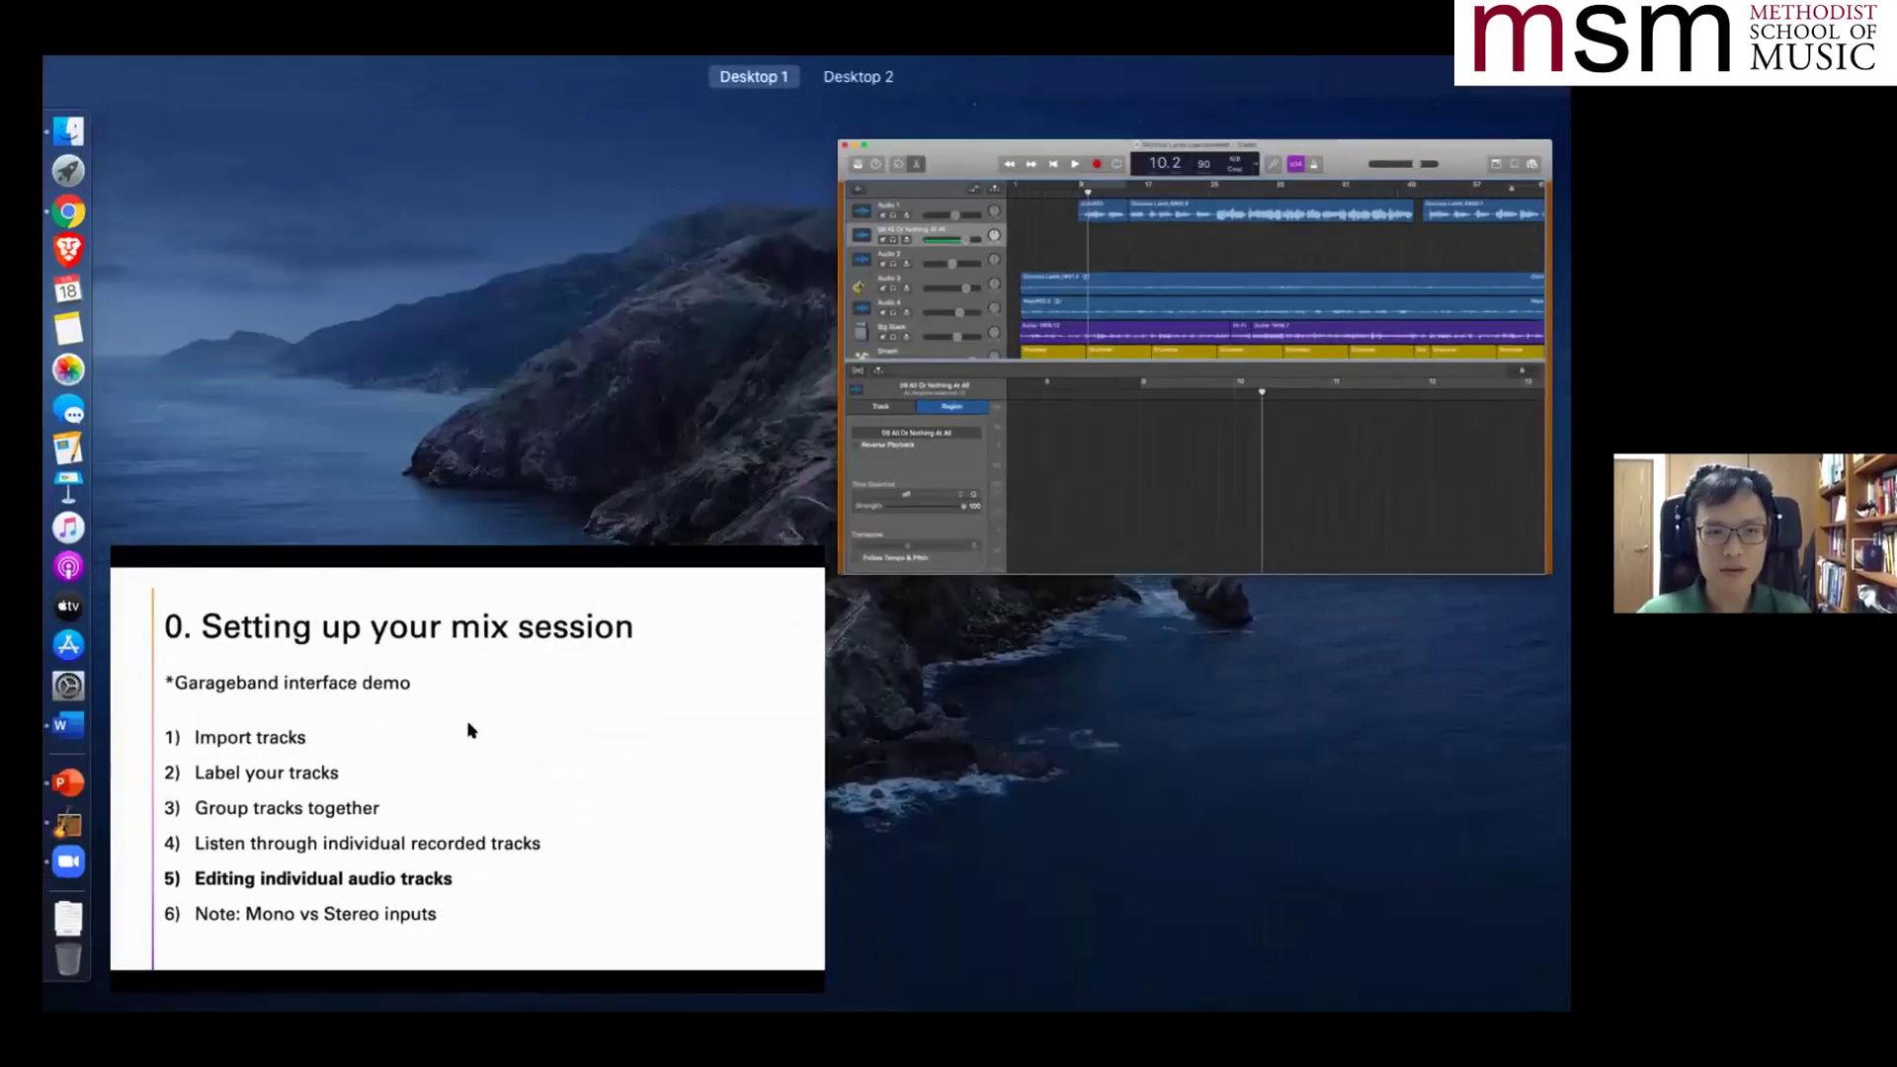
left_click(491, 783)
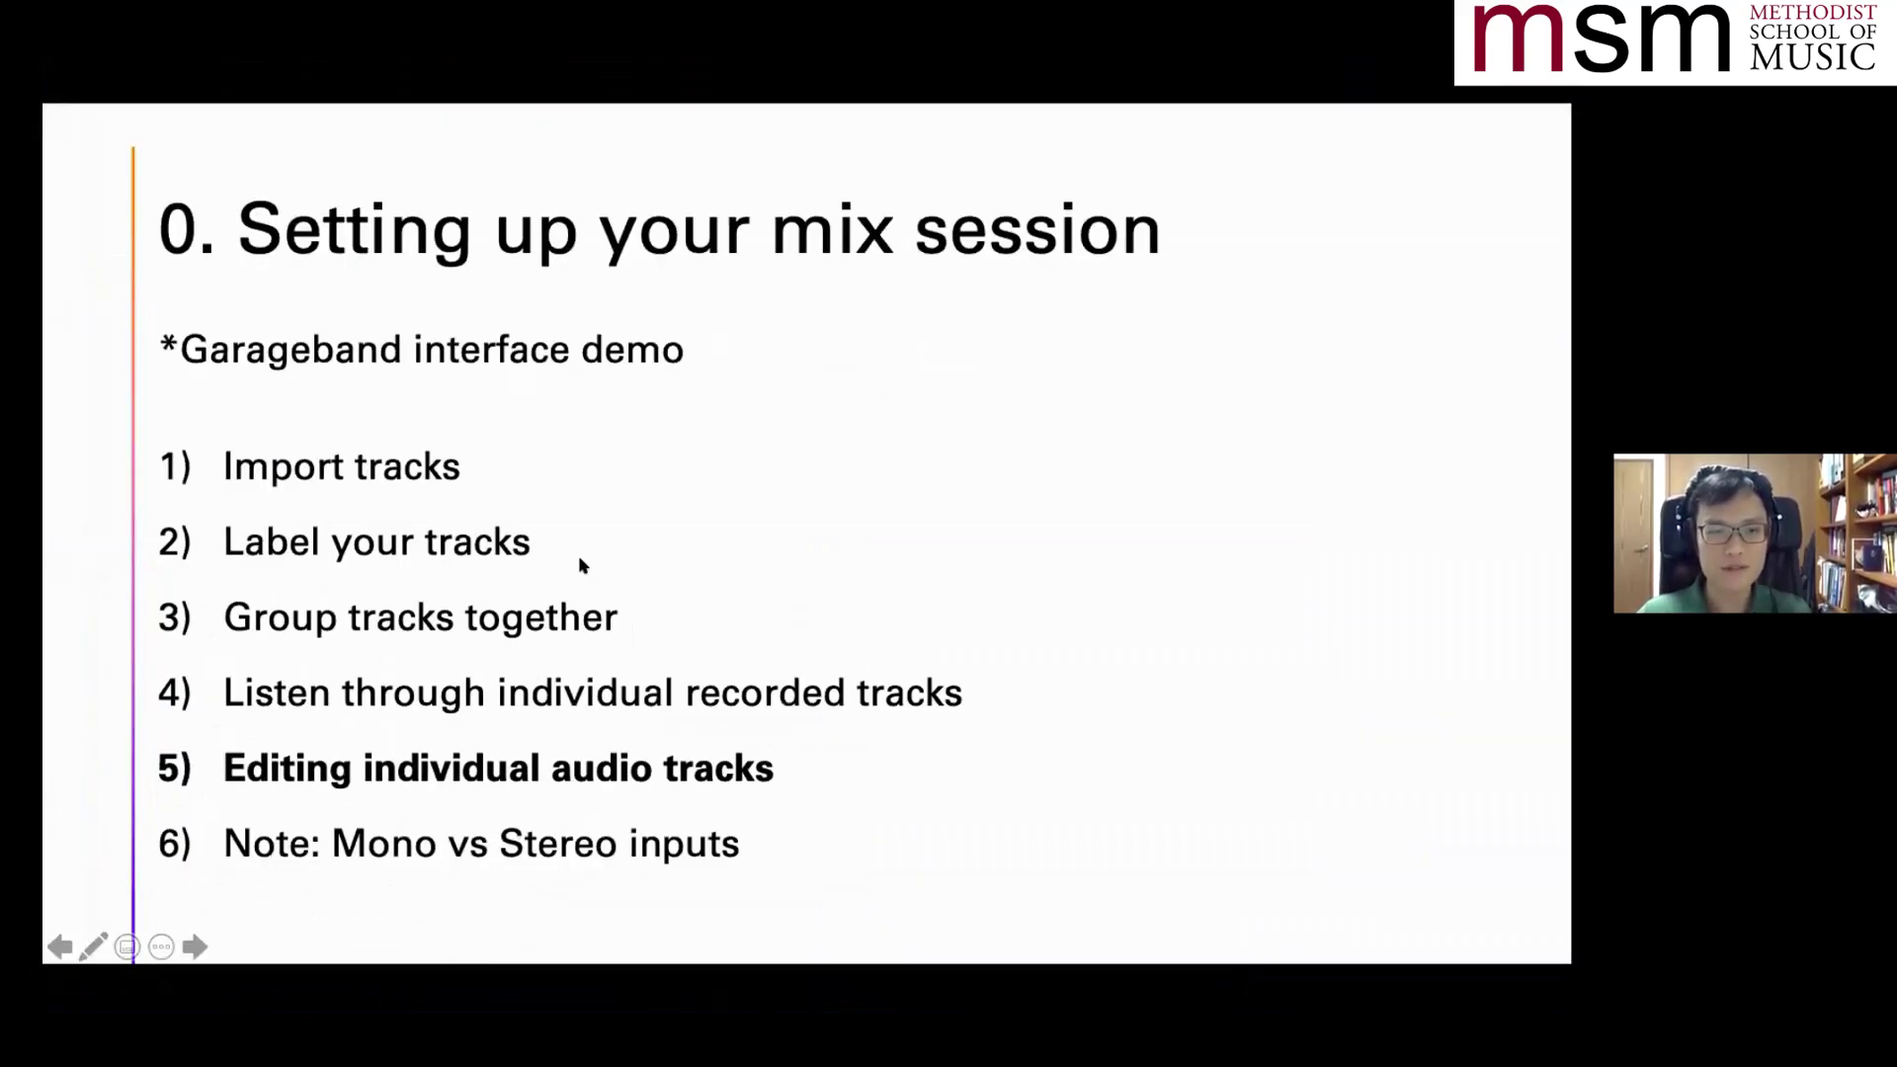
- Switch back to GarageBand and rename the Audio 1 track as Lead Vocals
key("ctrl+Up")
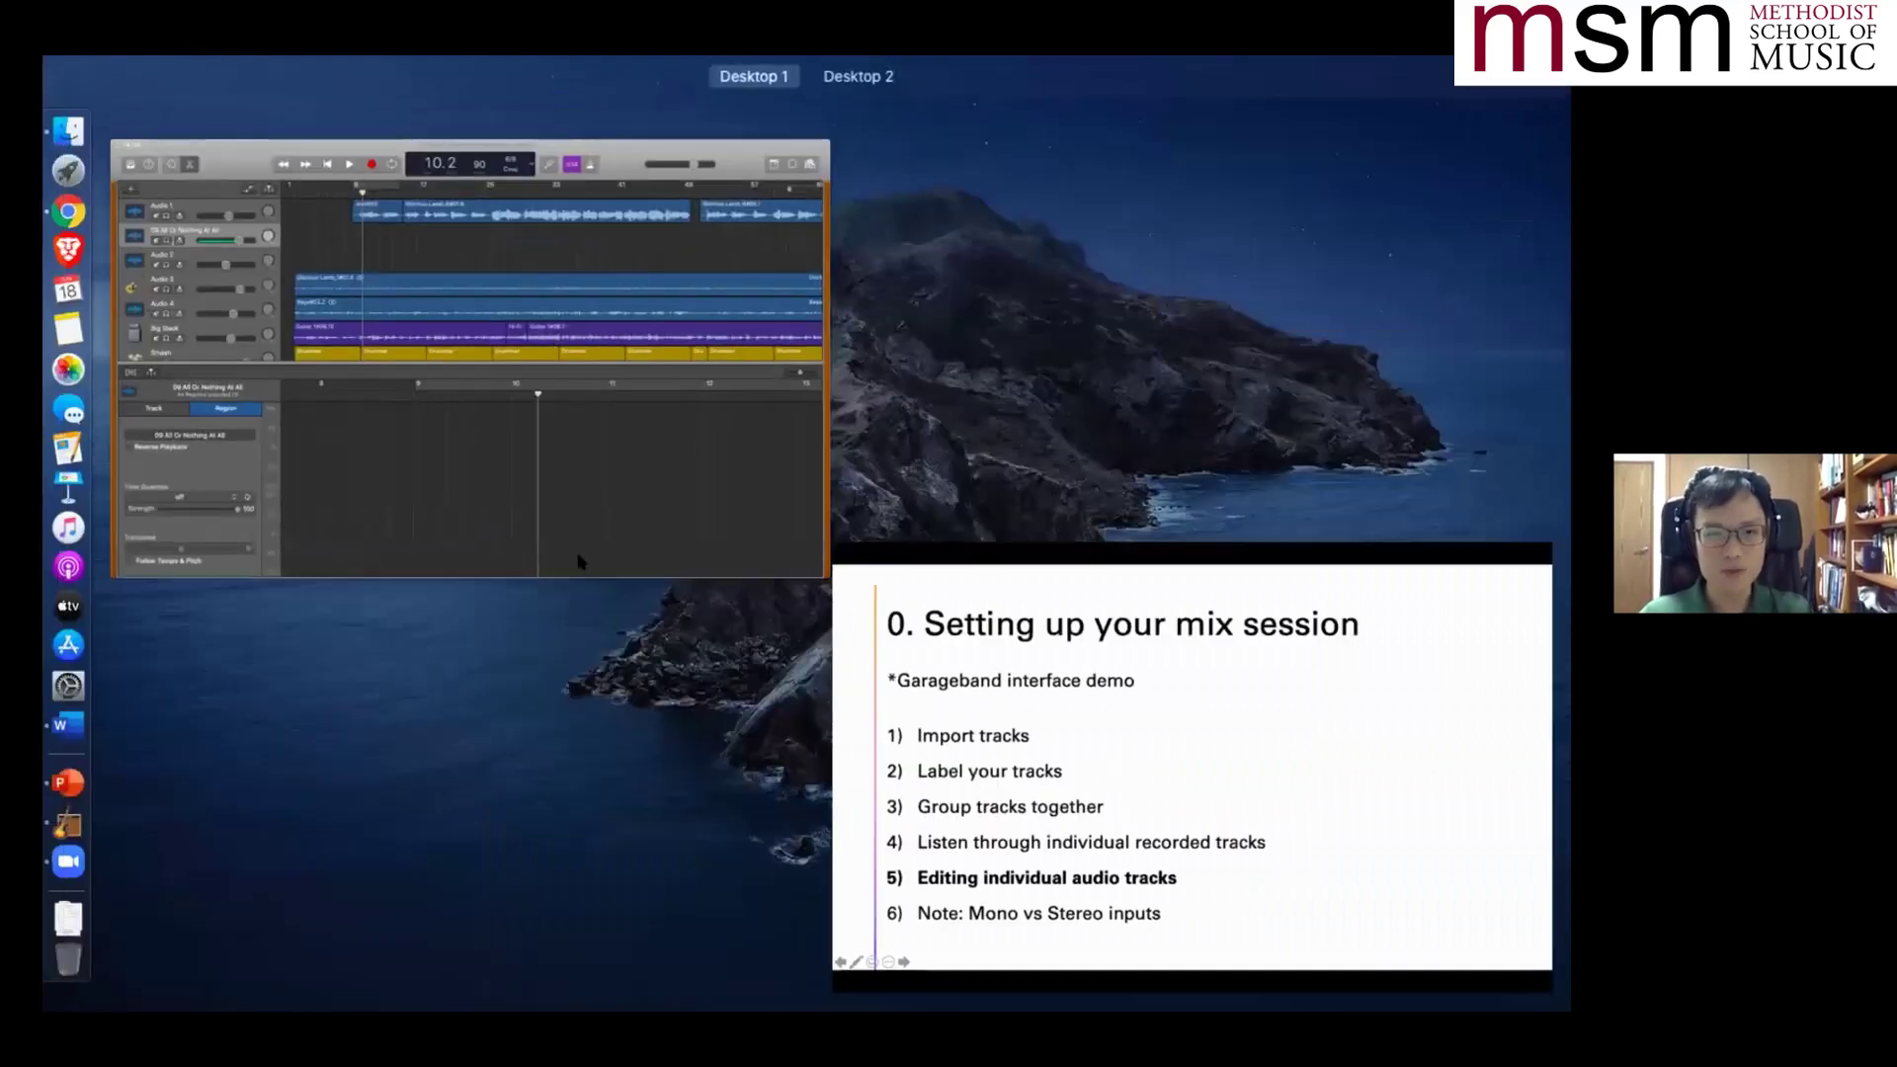
left_click(158, 227)
double_click(156, 223)
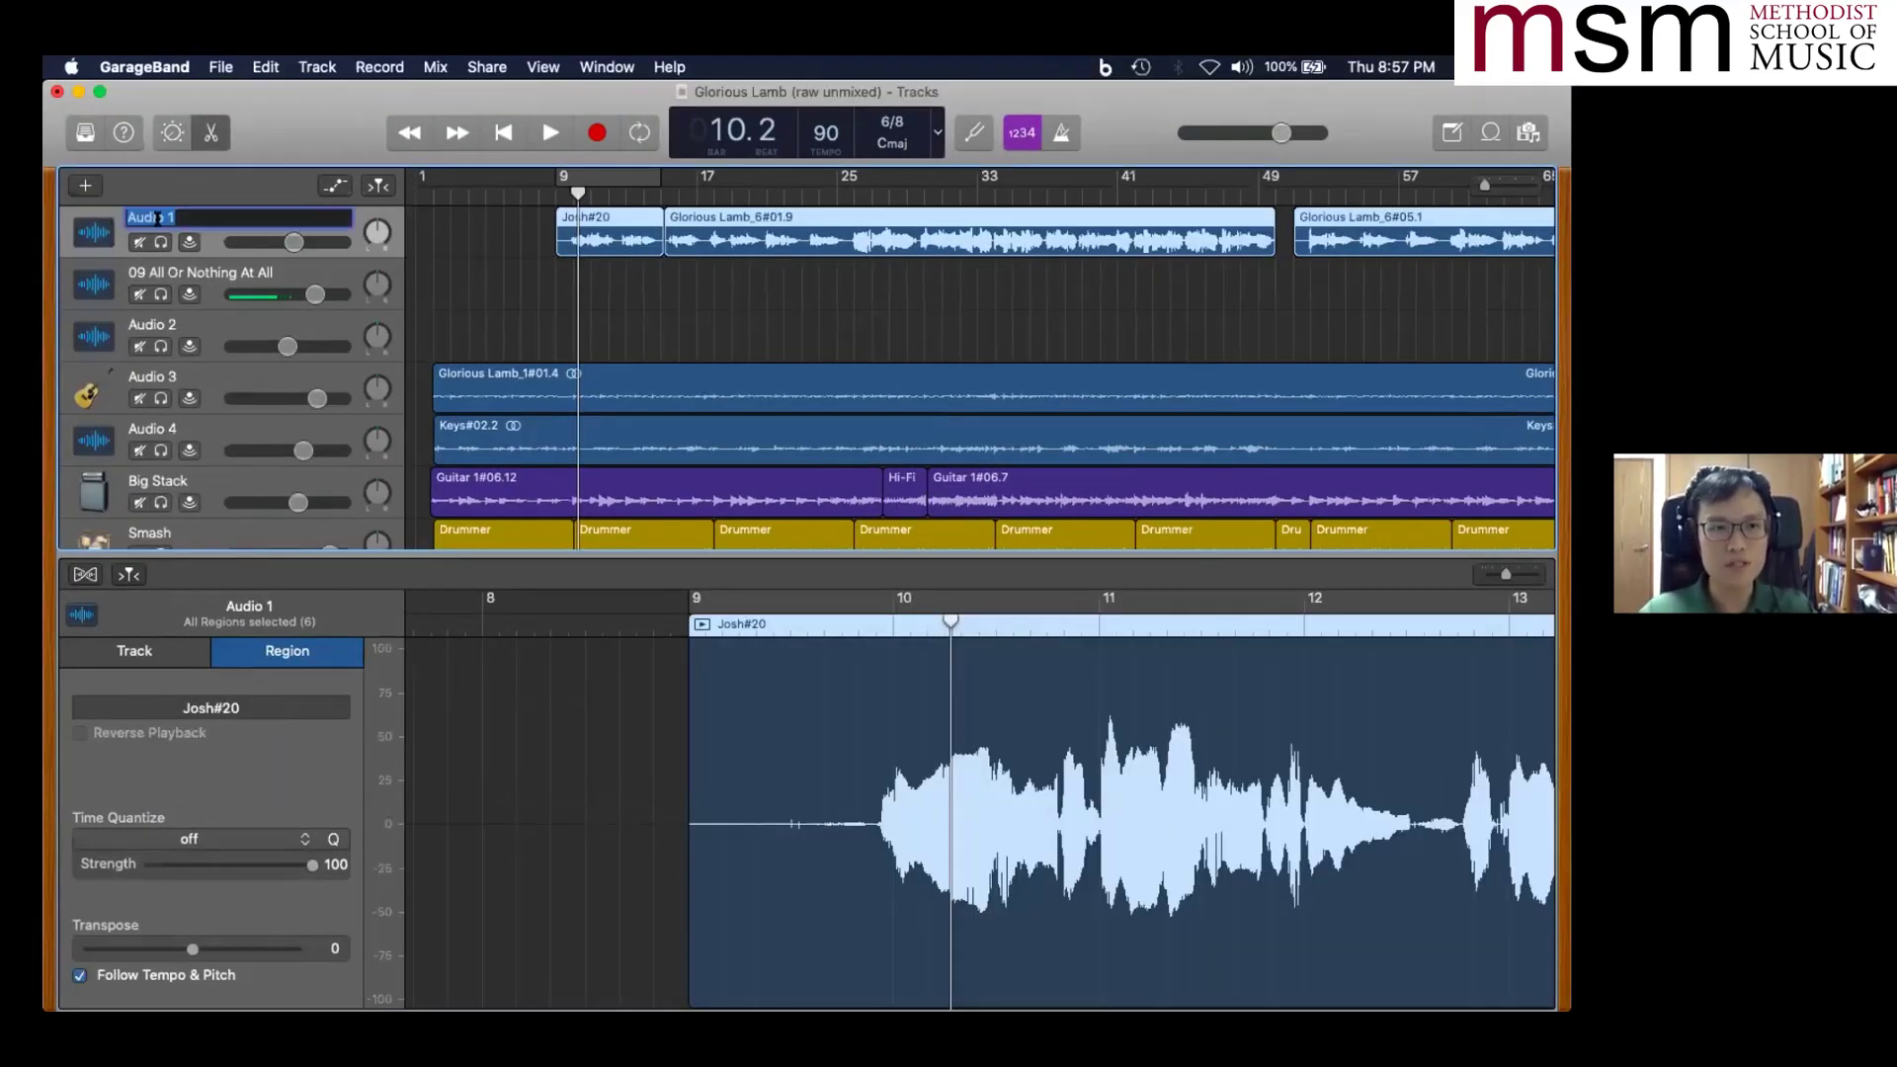
type("Lead Vocals")
key("Return")
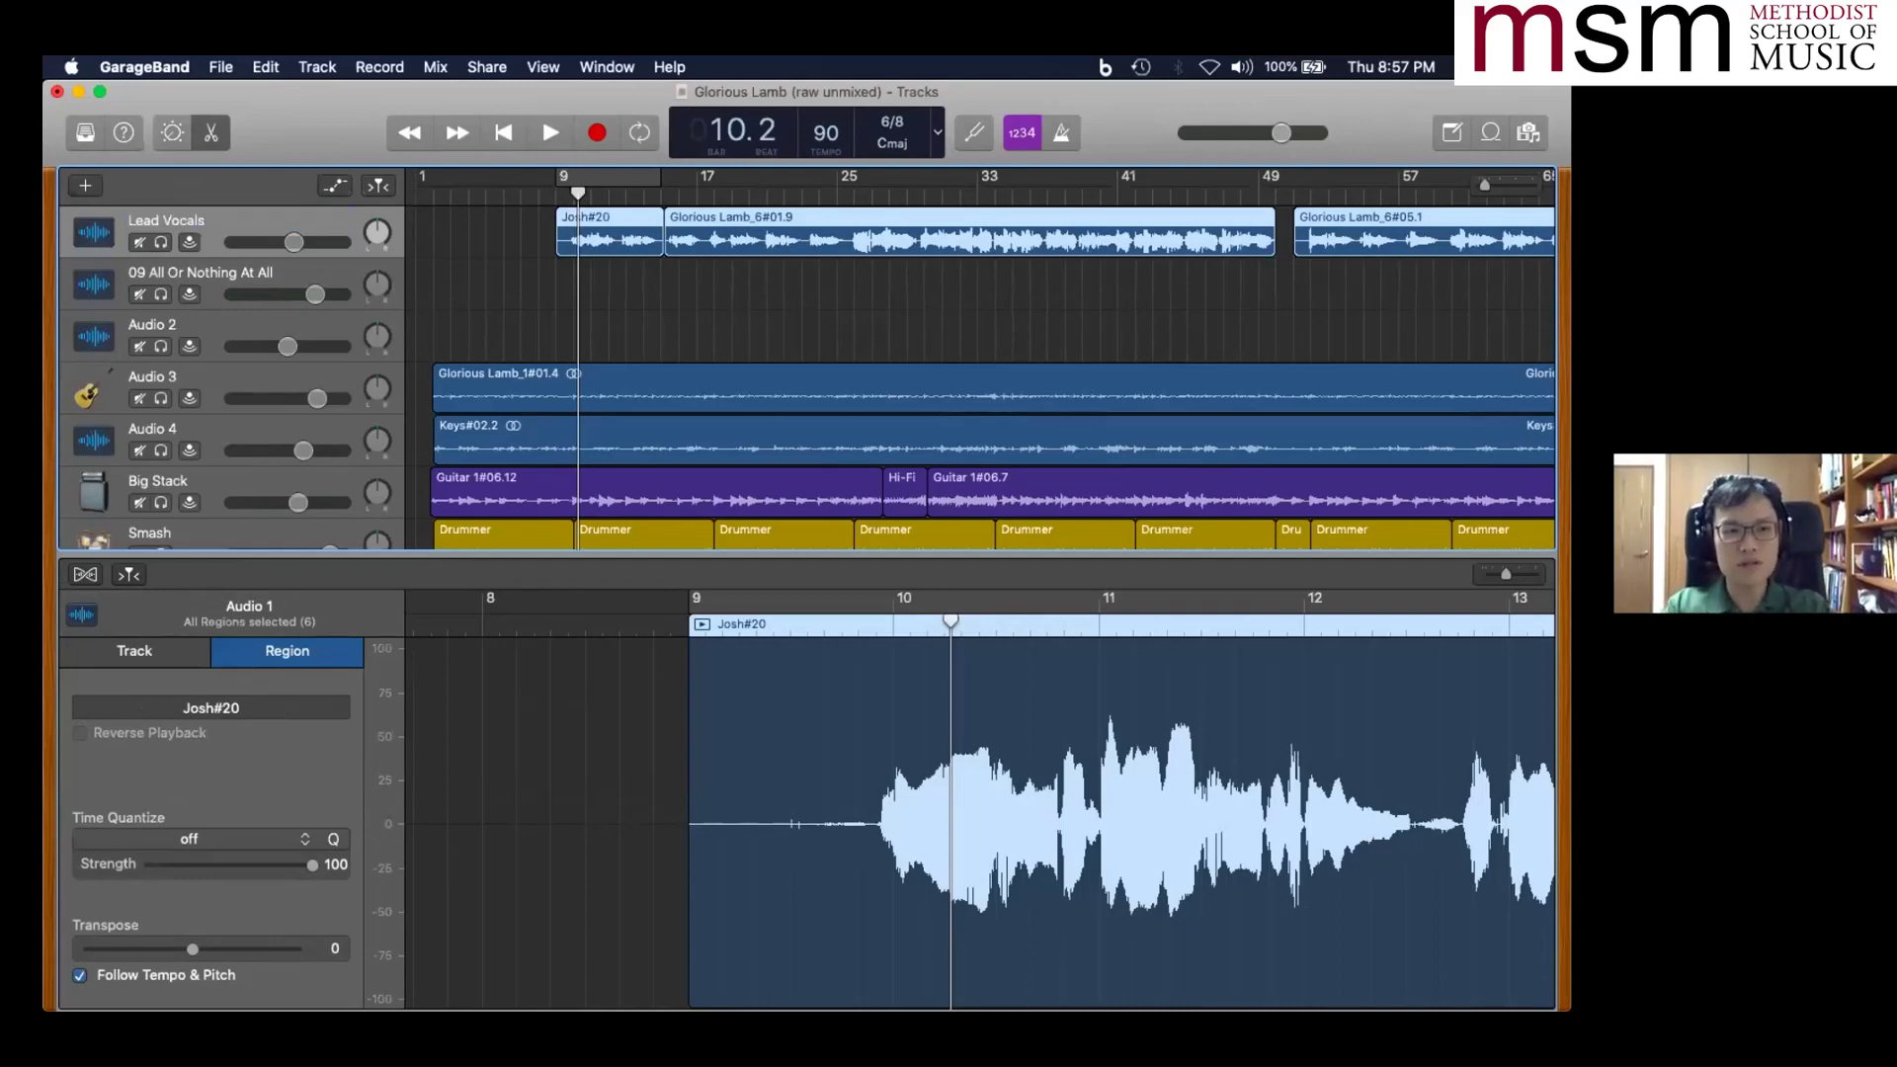
- Delete the empty 09 All Or Nothing At All track below Lead Vocals
left_click(222, 275)
key("super+BackSpace")
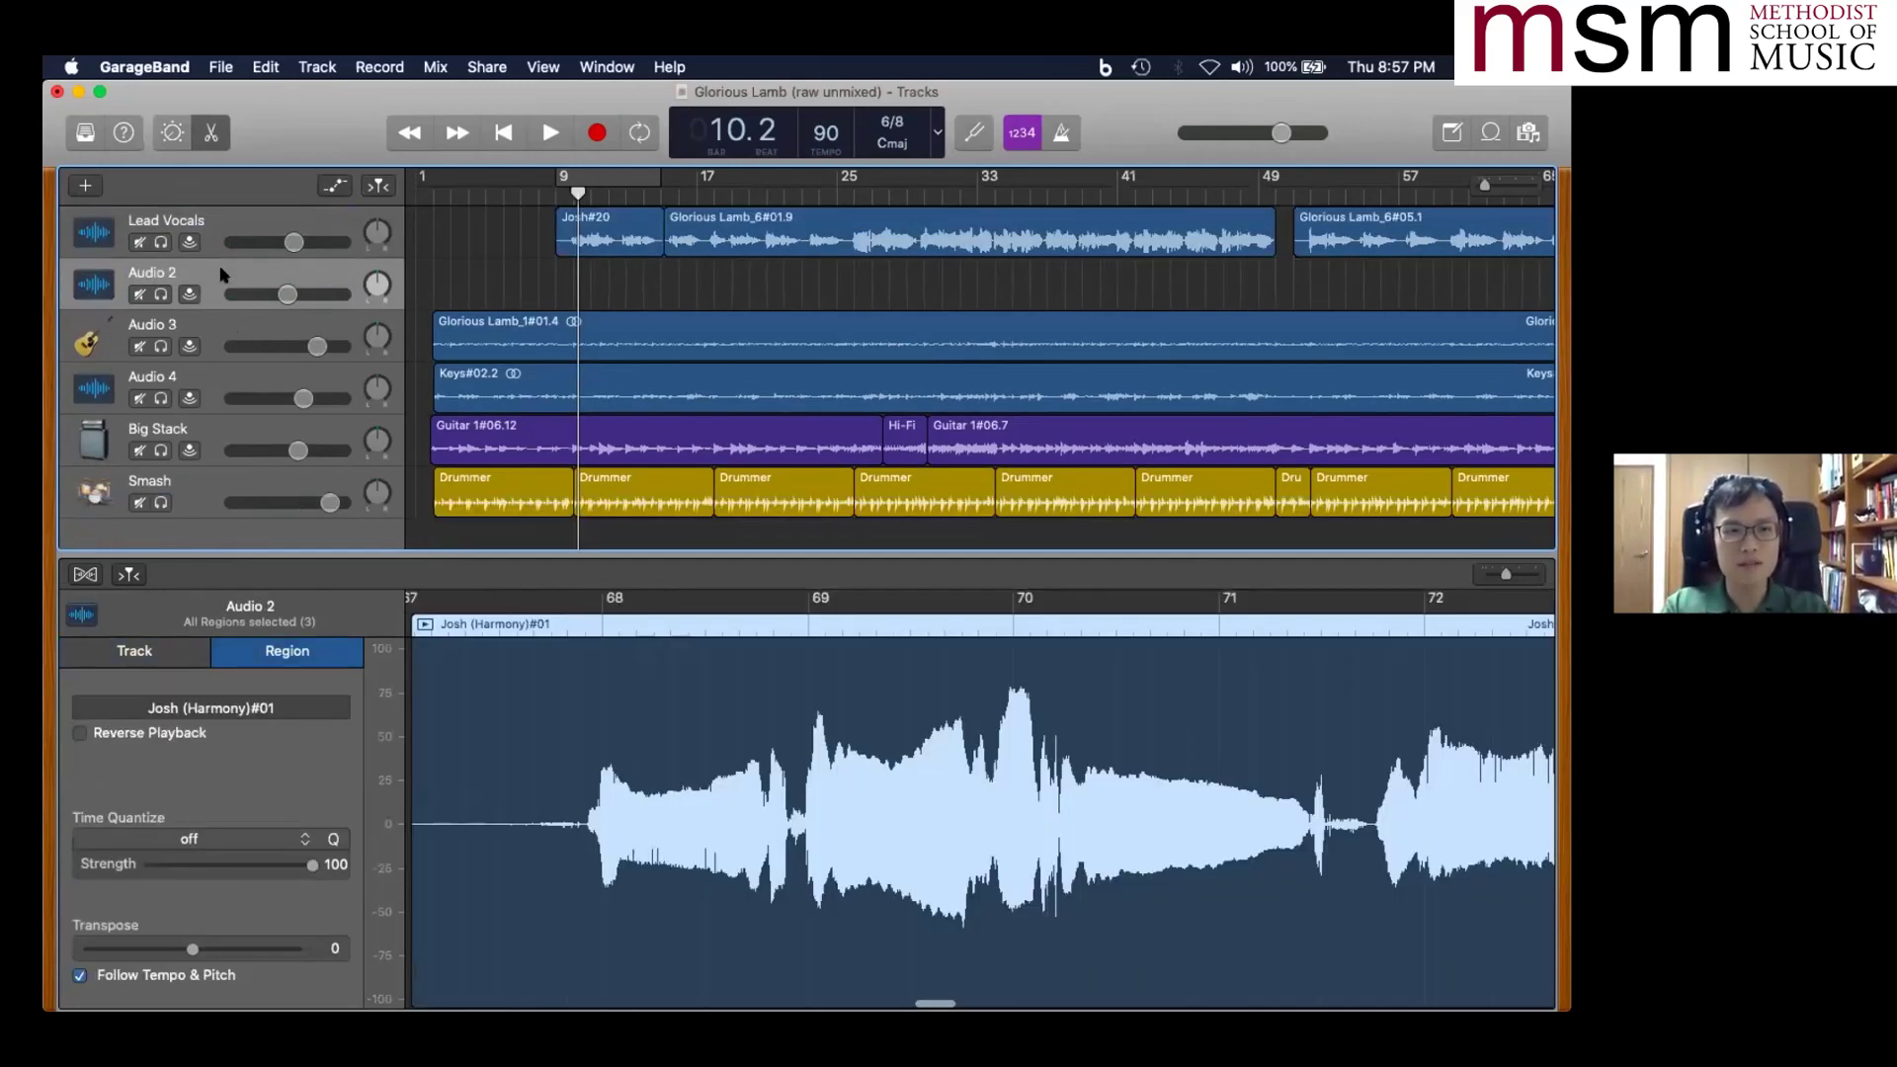
- Rename the Audio 2 track as Harmony and the Audio 3 track as Acoustic Guitar
double_click(168, 274)
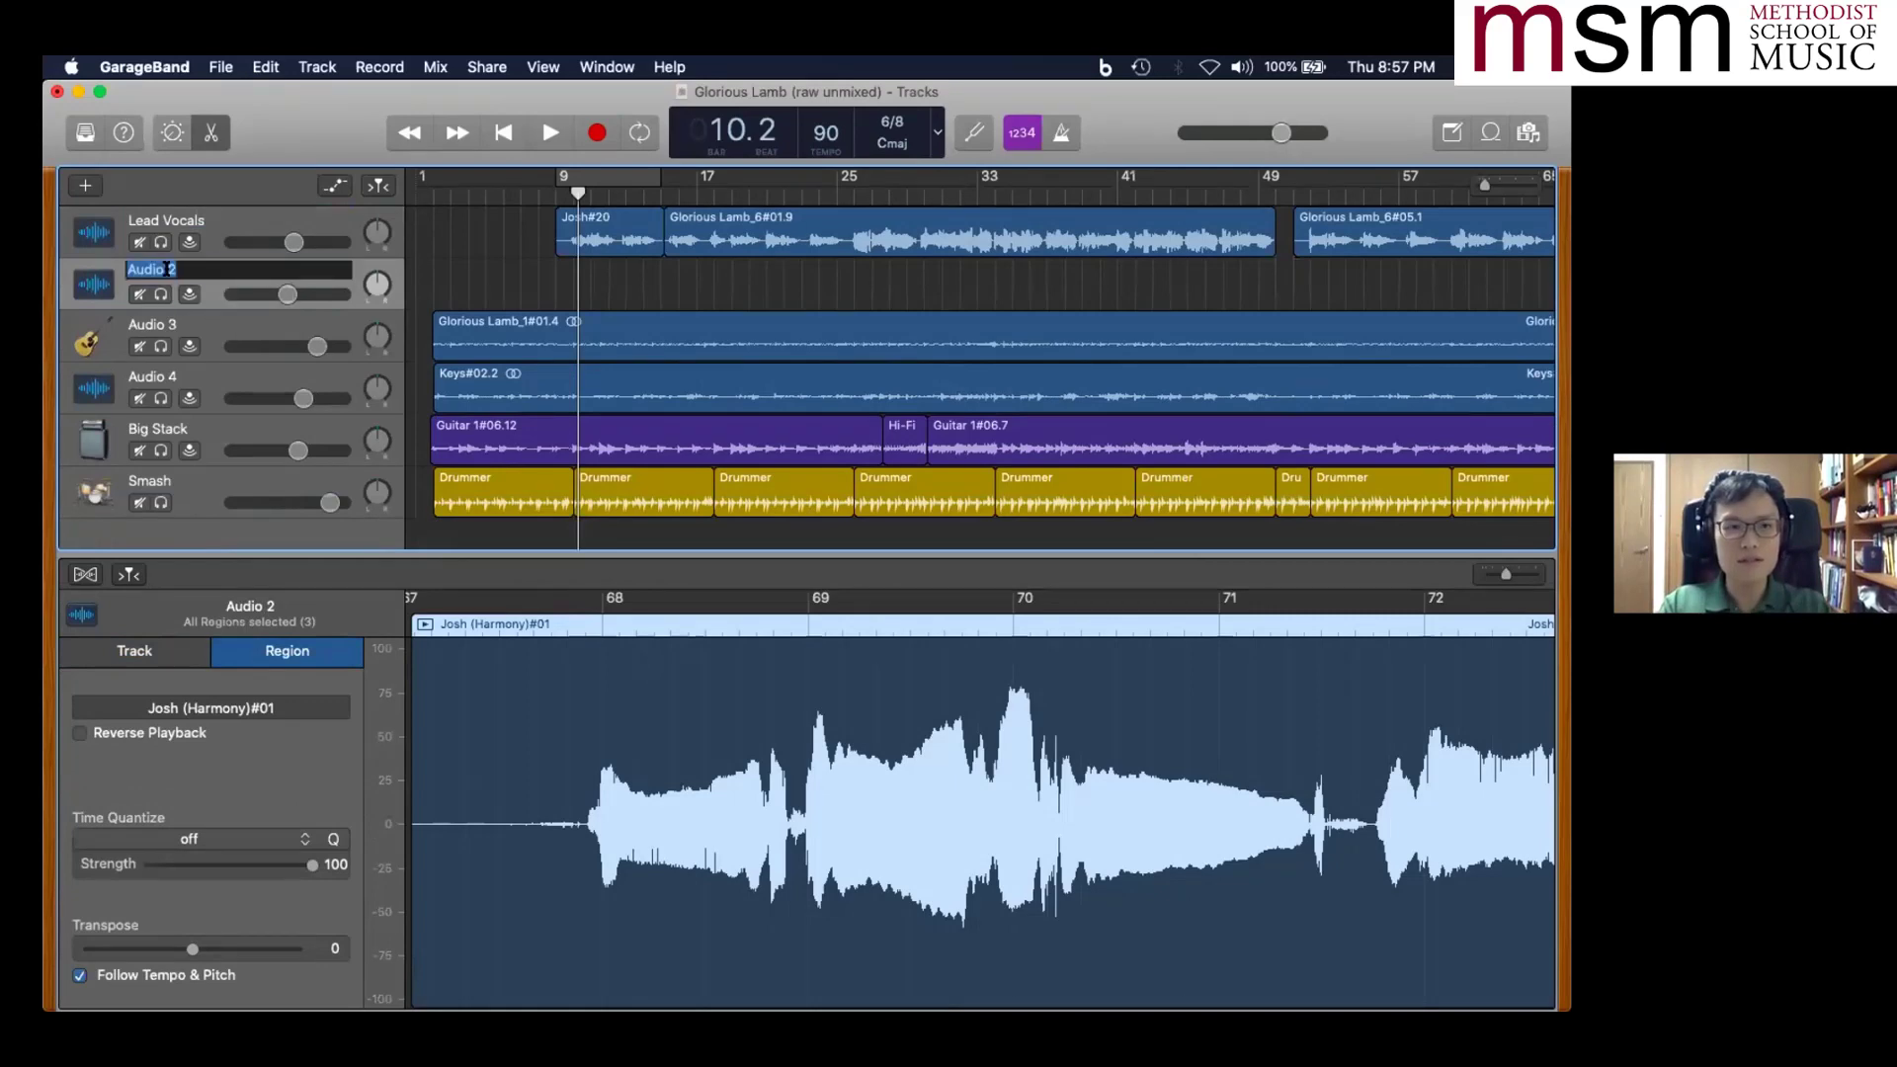
type("Harmony")
double_click(153, 323)
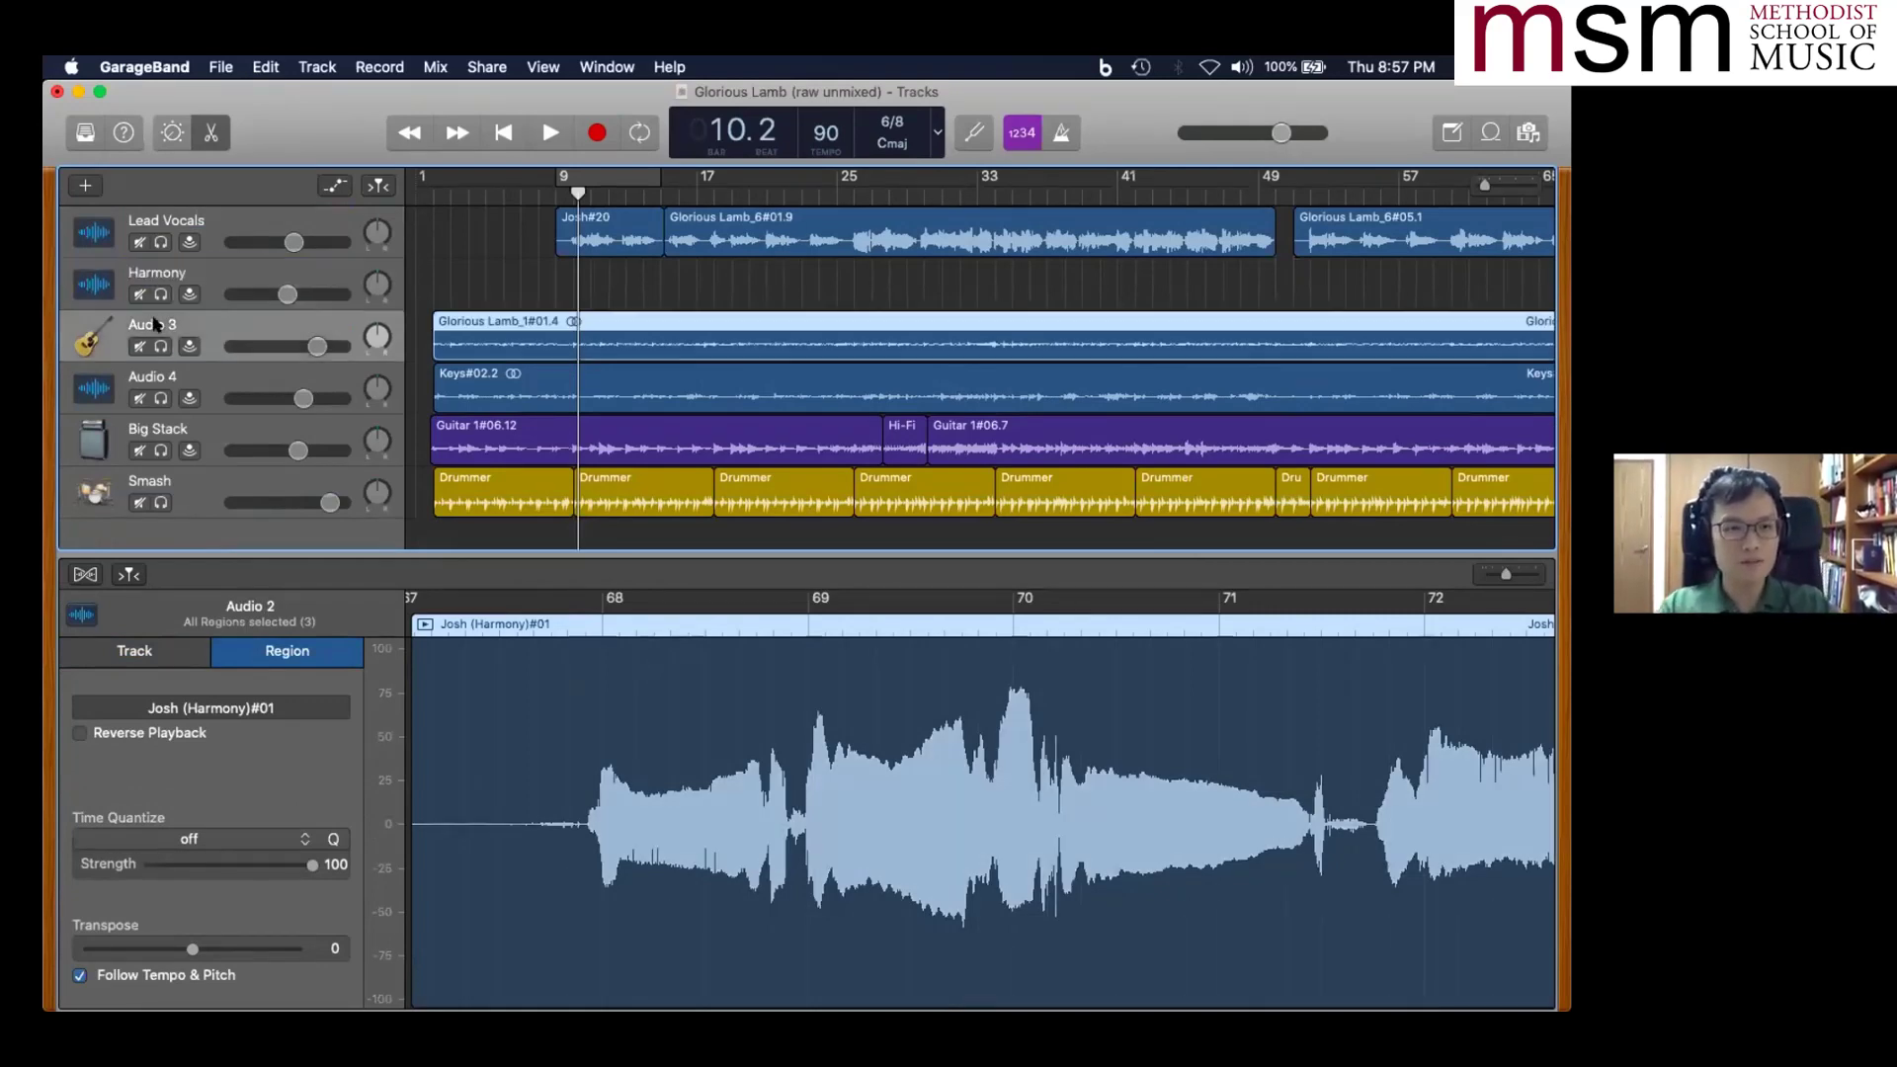
type("Acoustic Gui")
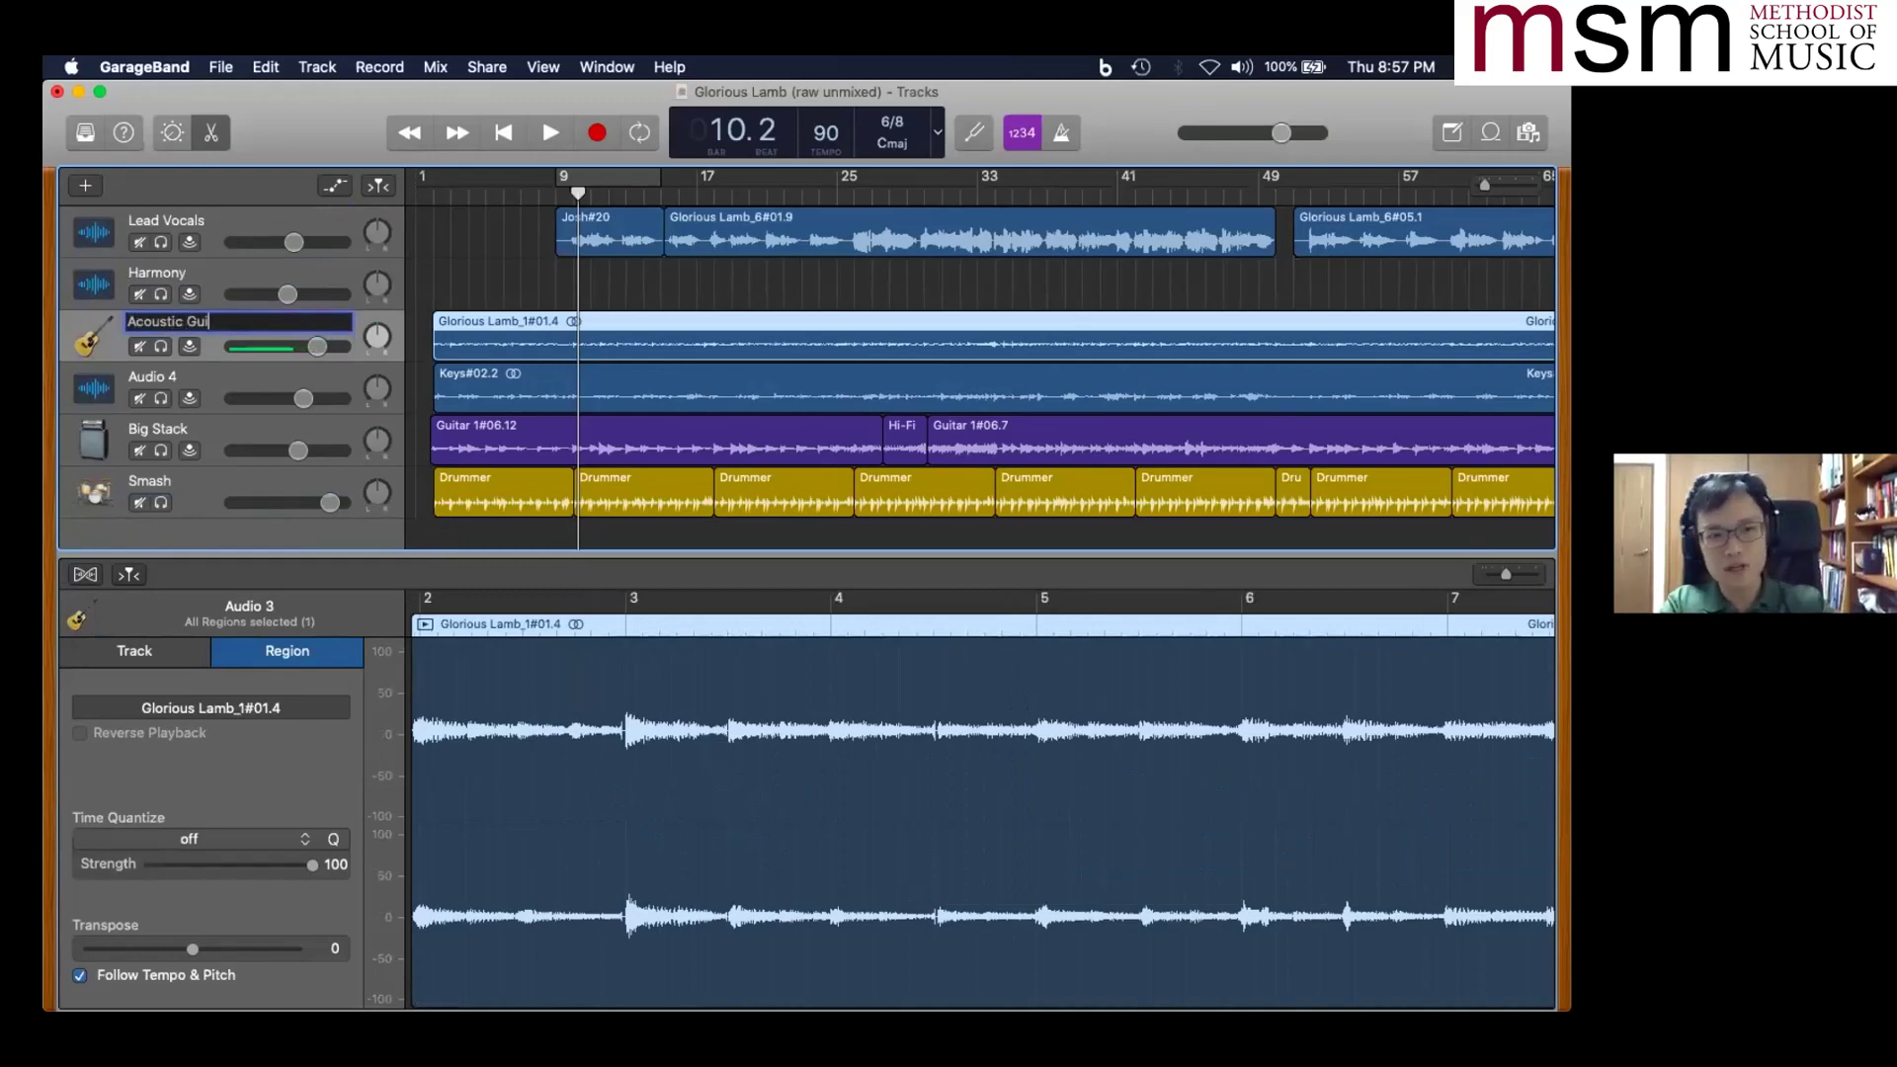
type("tar")
key("Return")
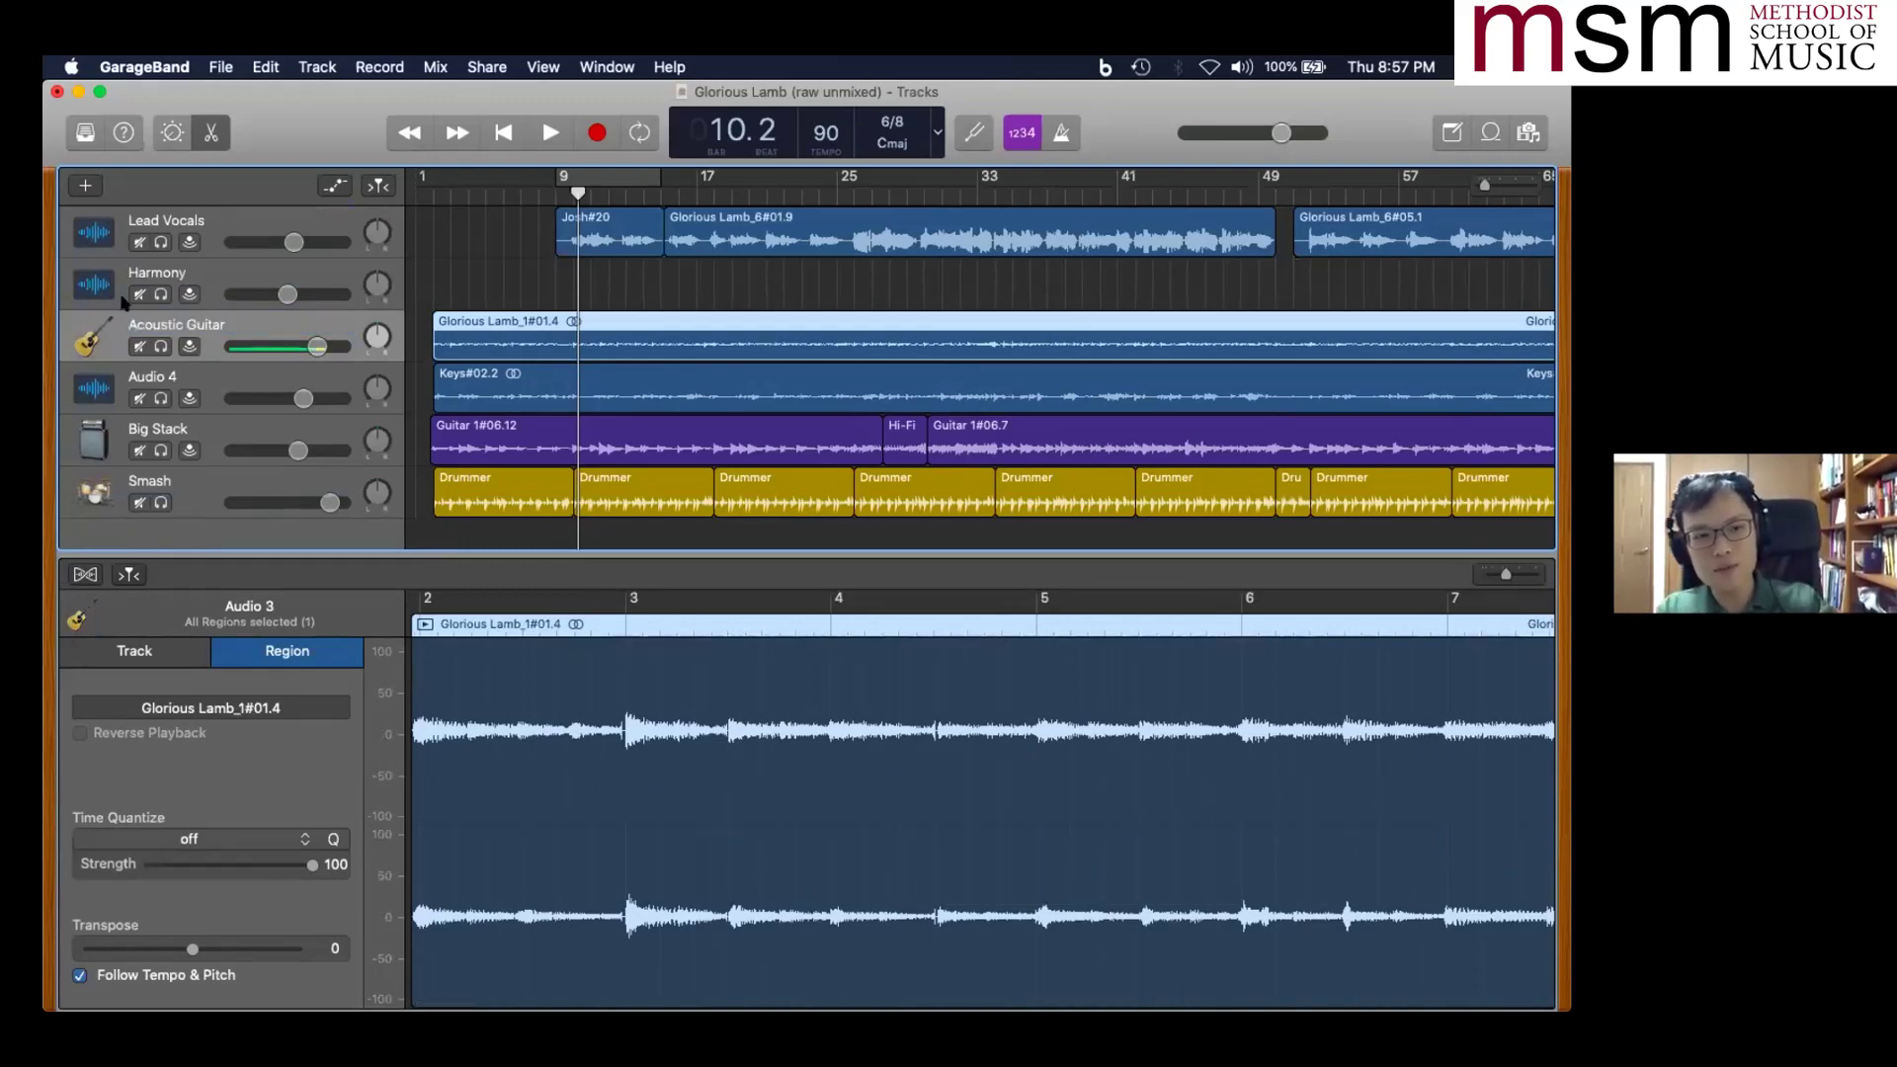
- Rename the Audio 4 track as Keyboards and the Big Stack track as Bass Guitar
left_click(156, 380)
double_click(156, 381)
type("Keyboards")
double_click(176, 430)
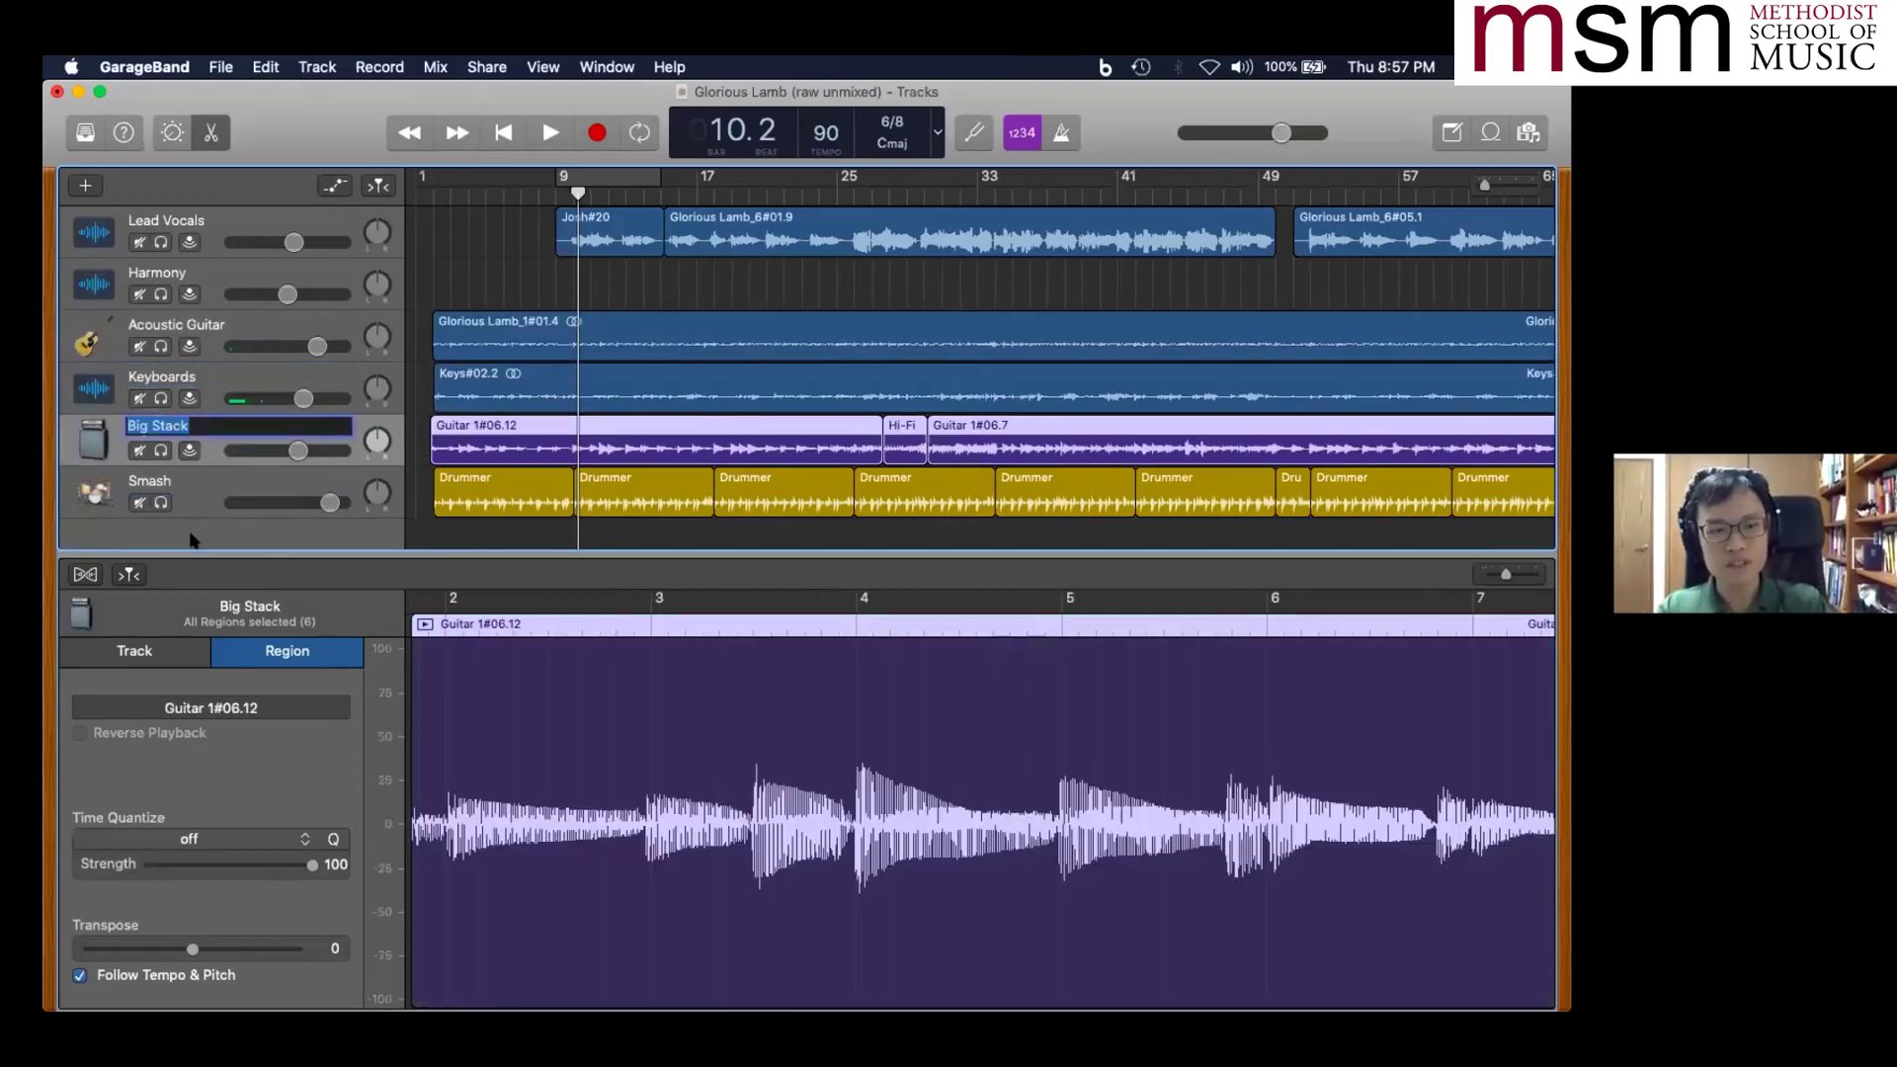
type("Bass")
key("Return")
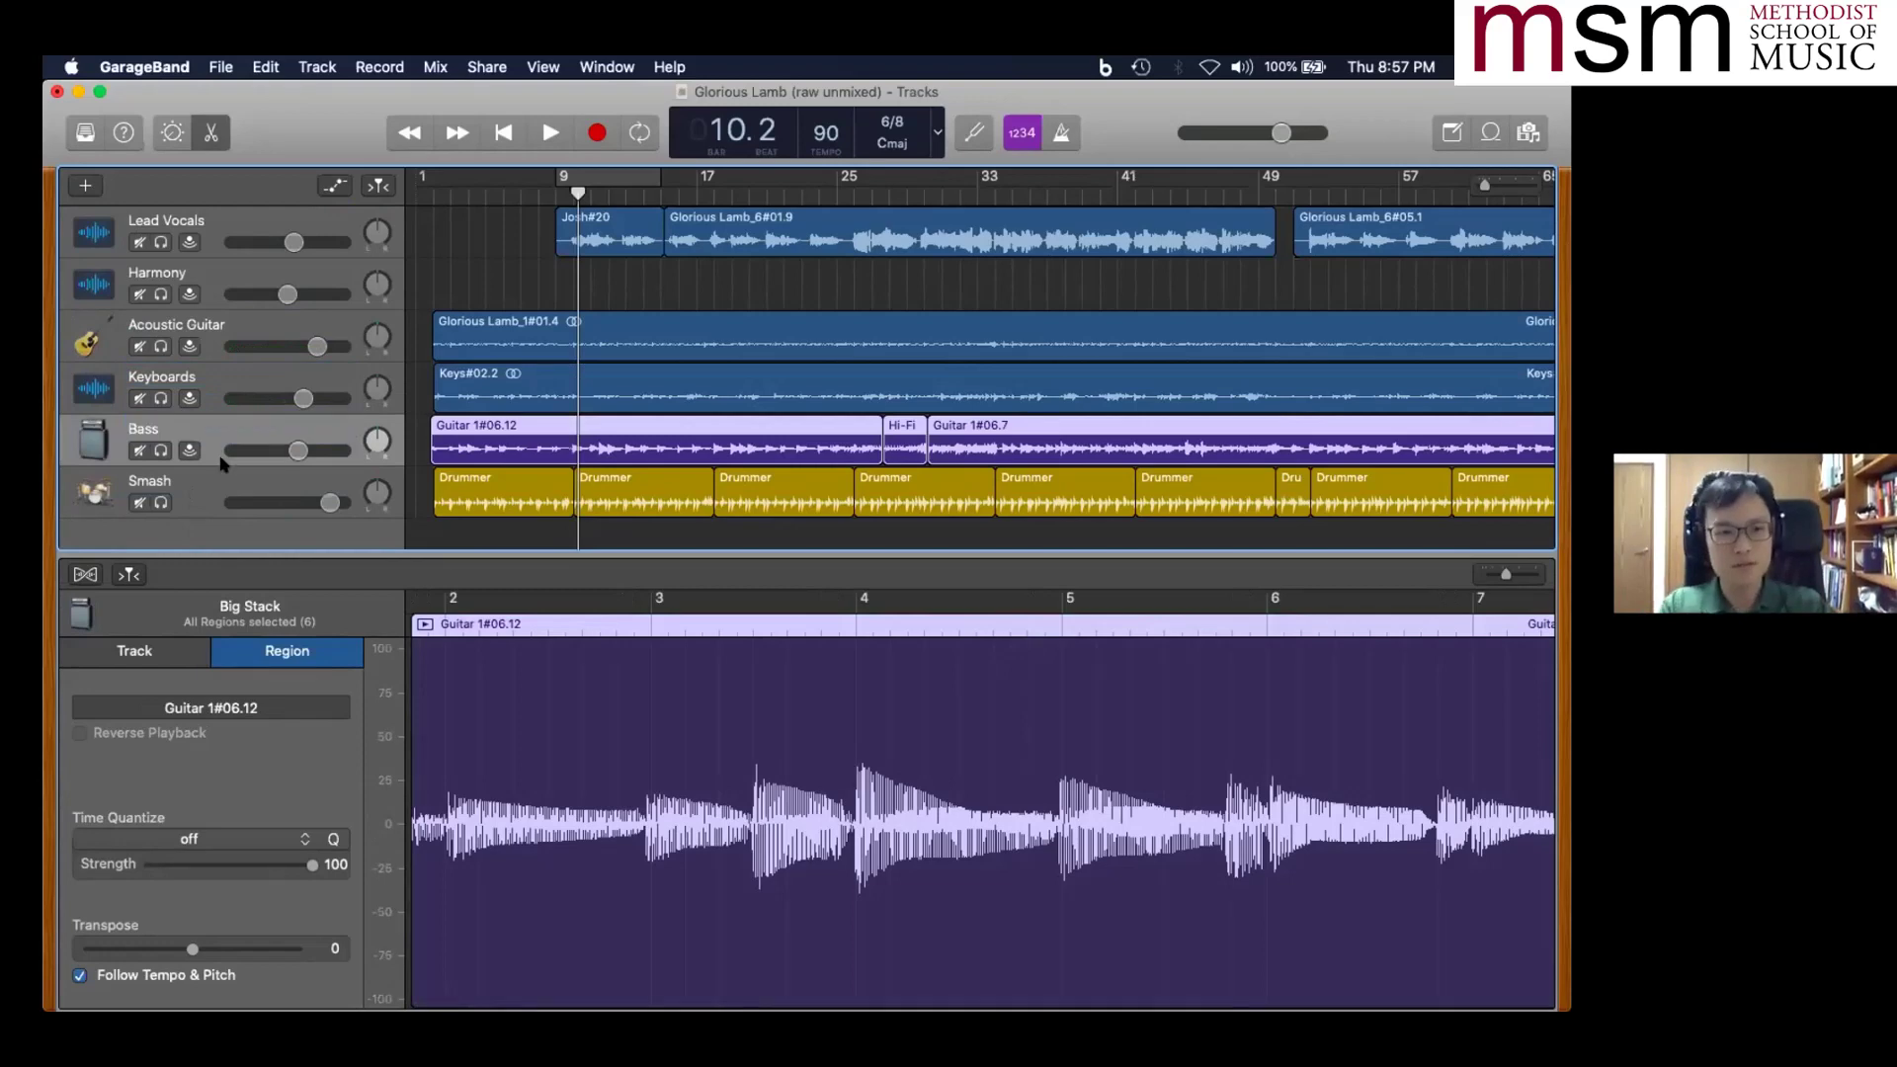
double_click(150, 425)
key("Right")
type("Guitaa")
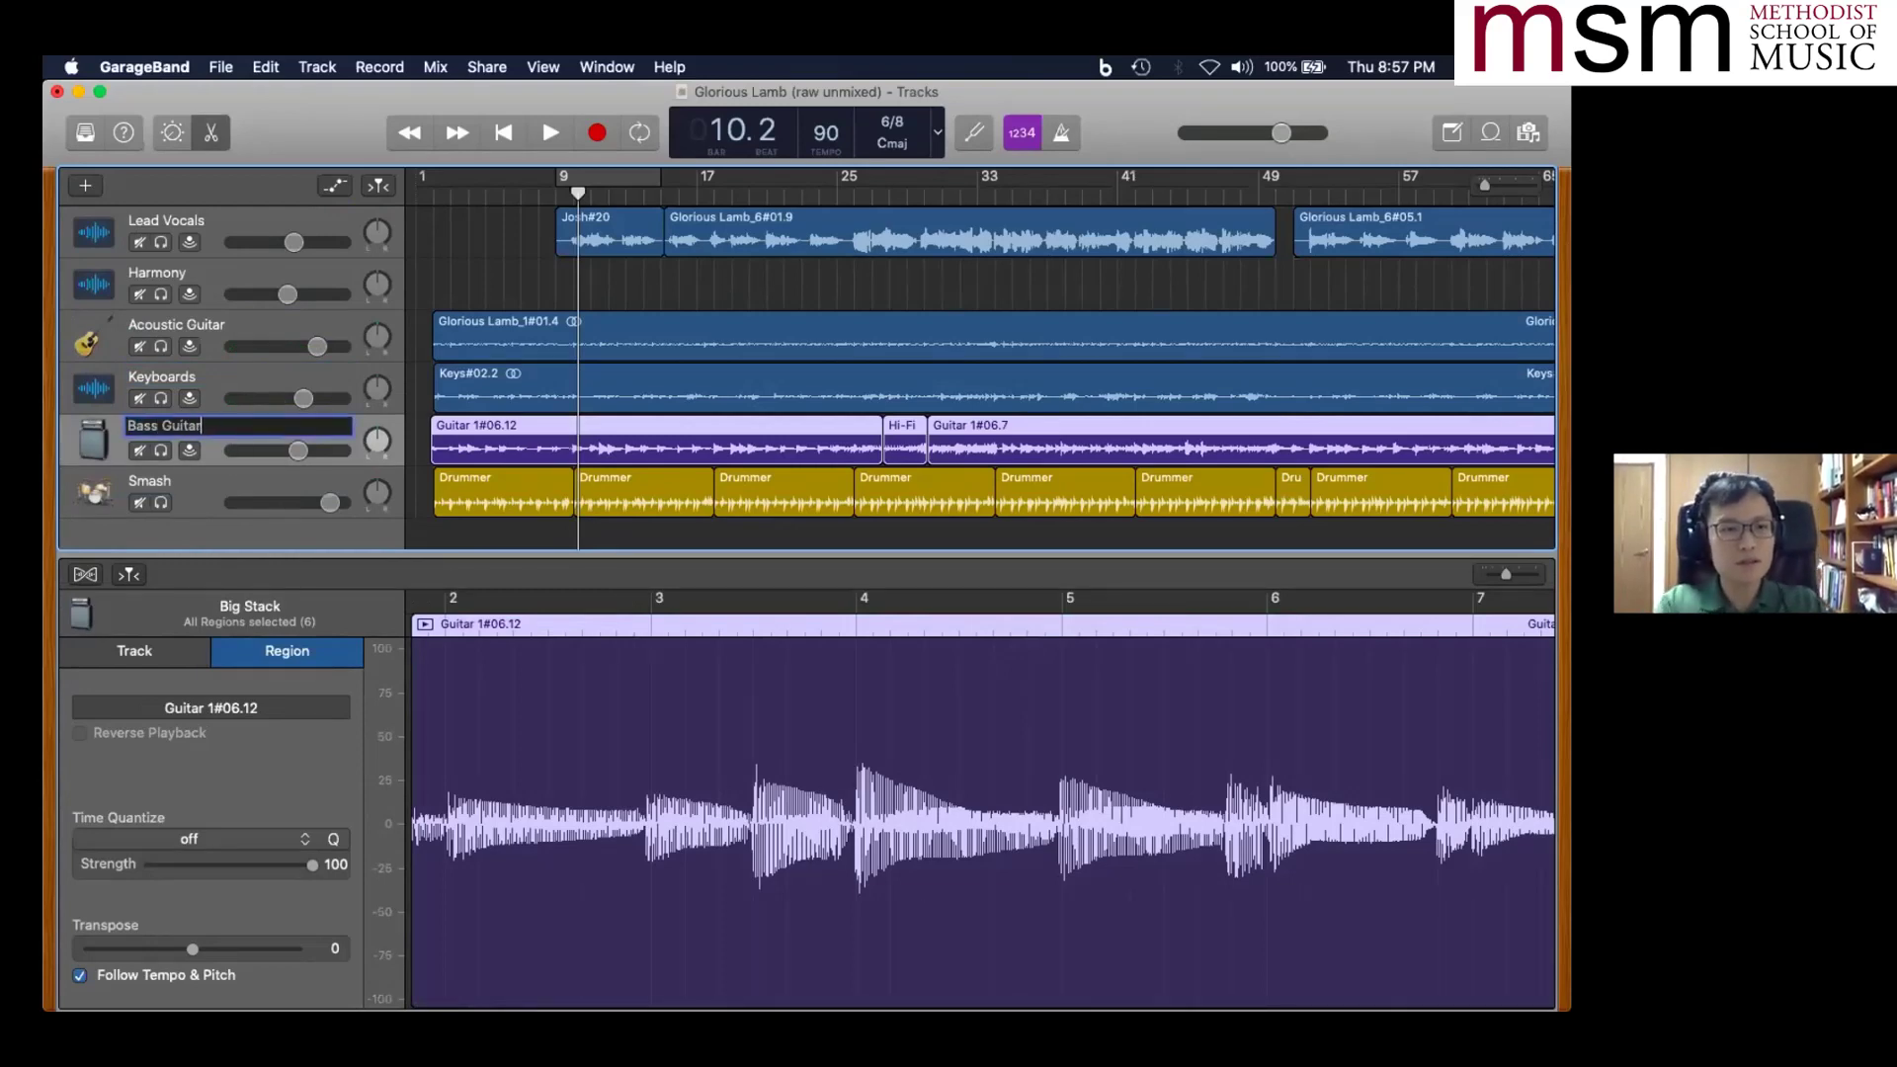
- Rename the Smash drummer track as Drums
left_click(153, 479)
key("b")
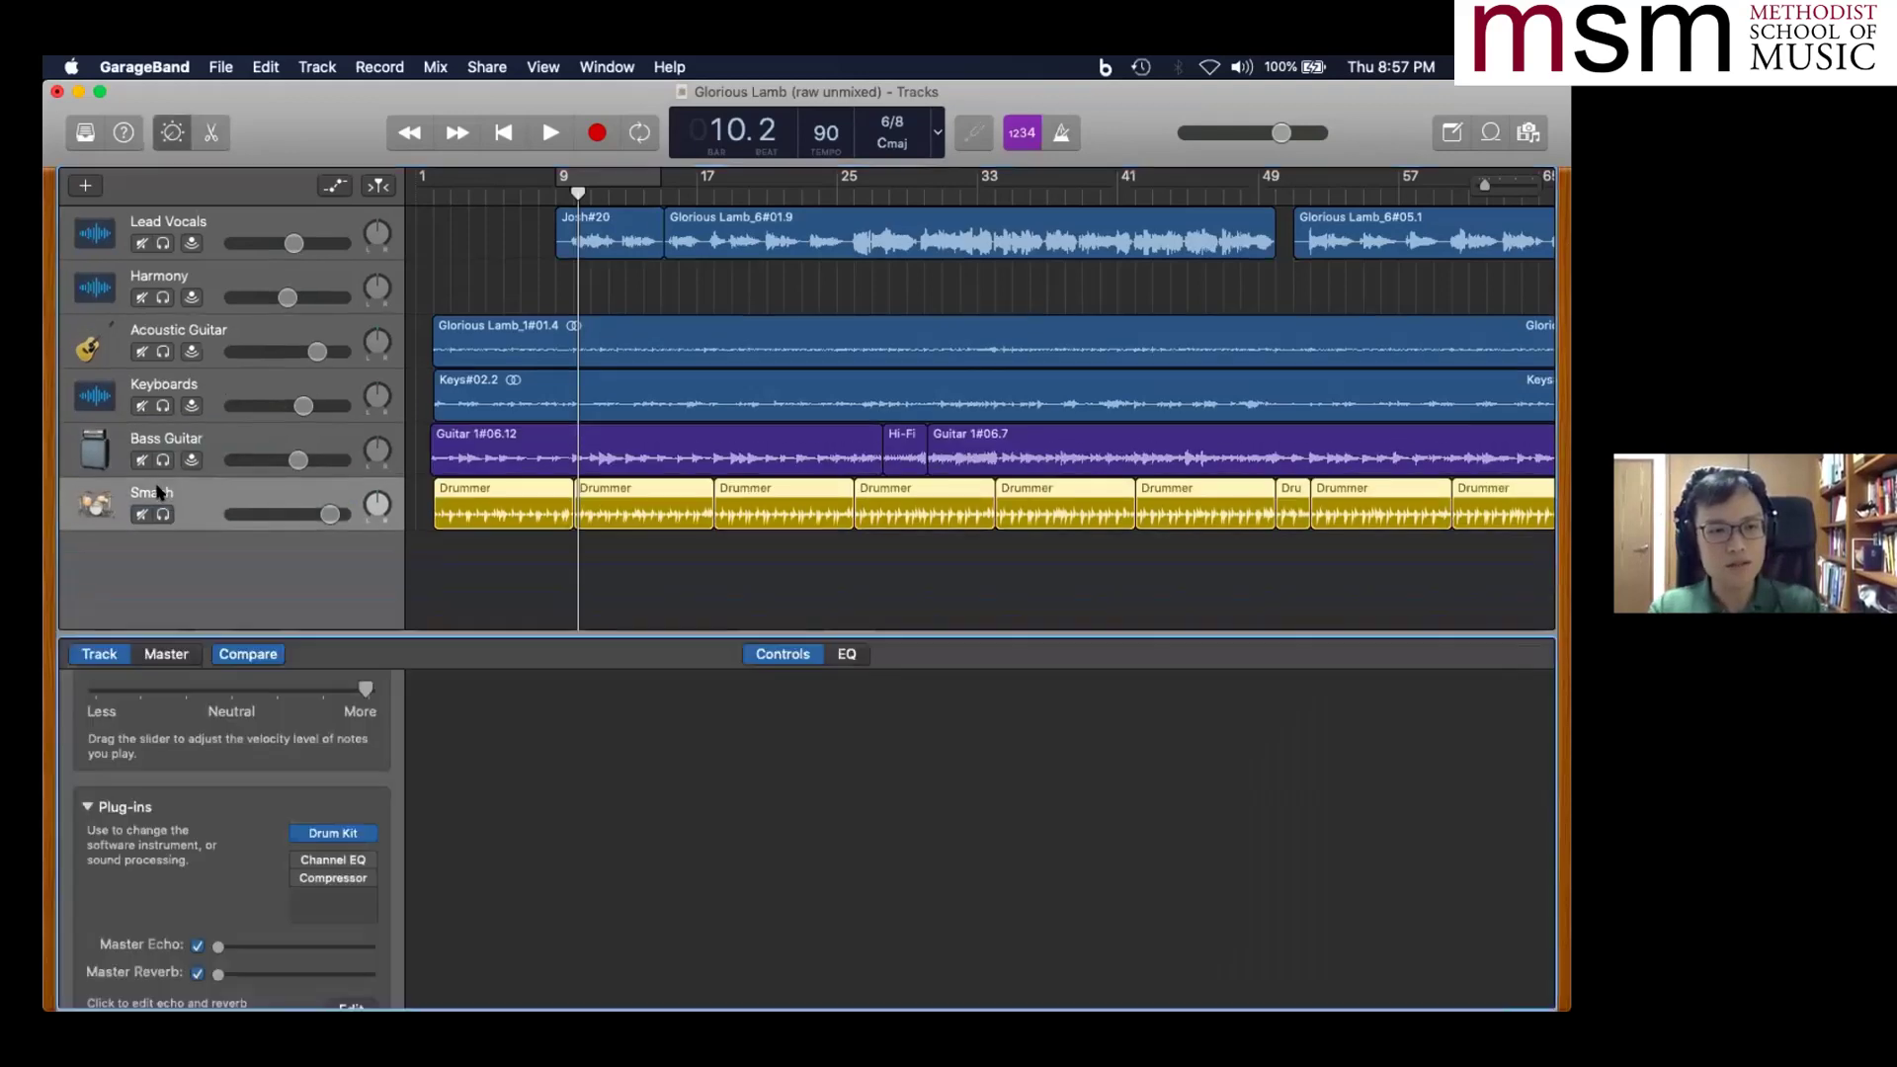
double_click(153, 535)
type("Drums")
key("Return")
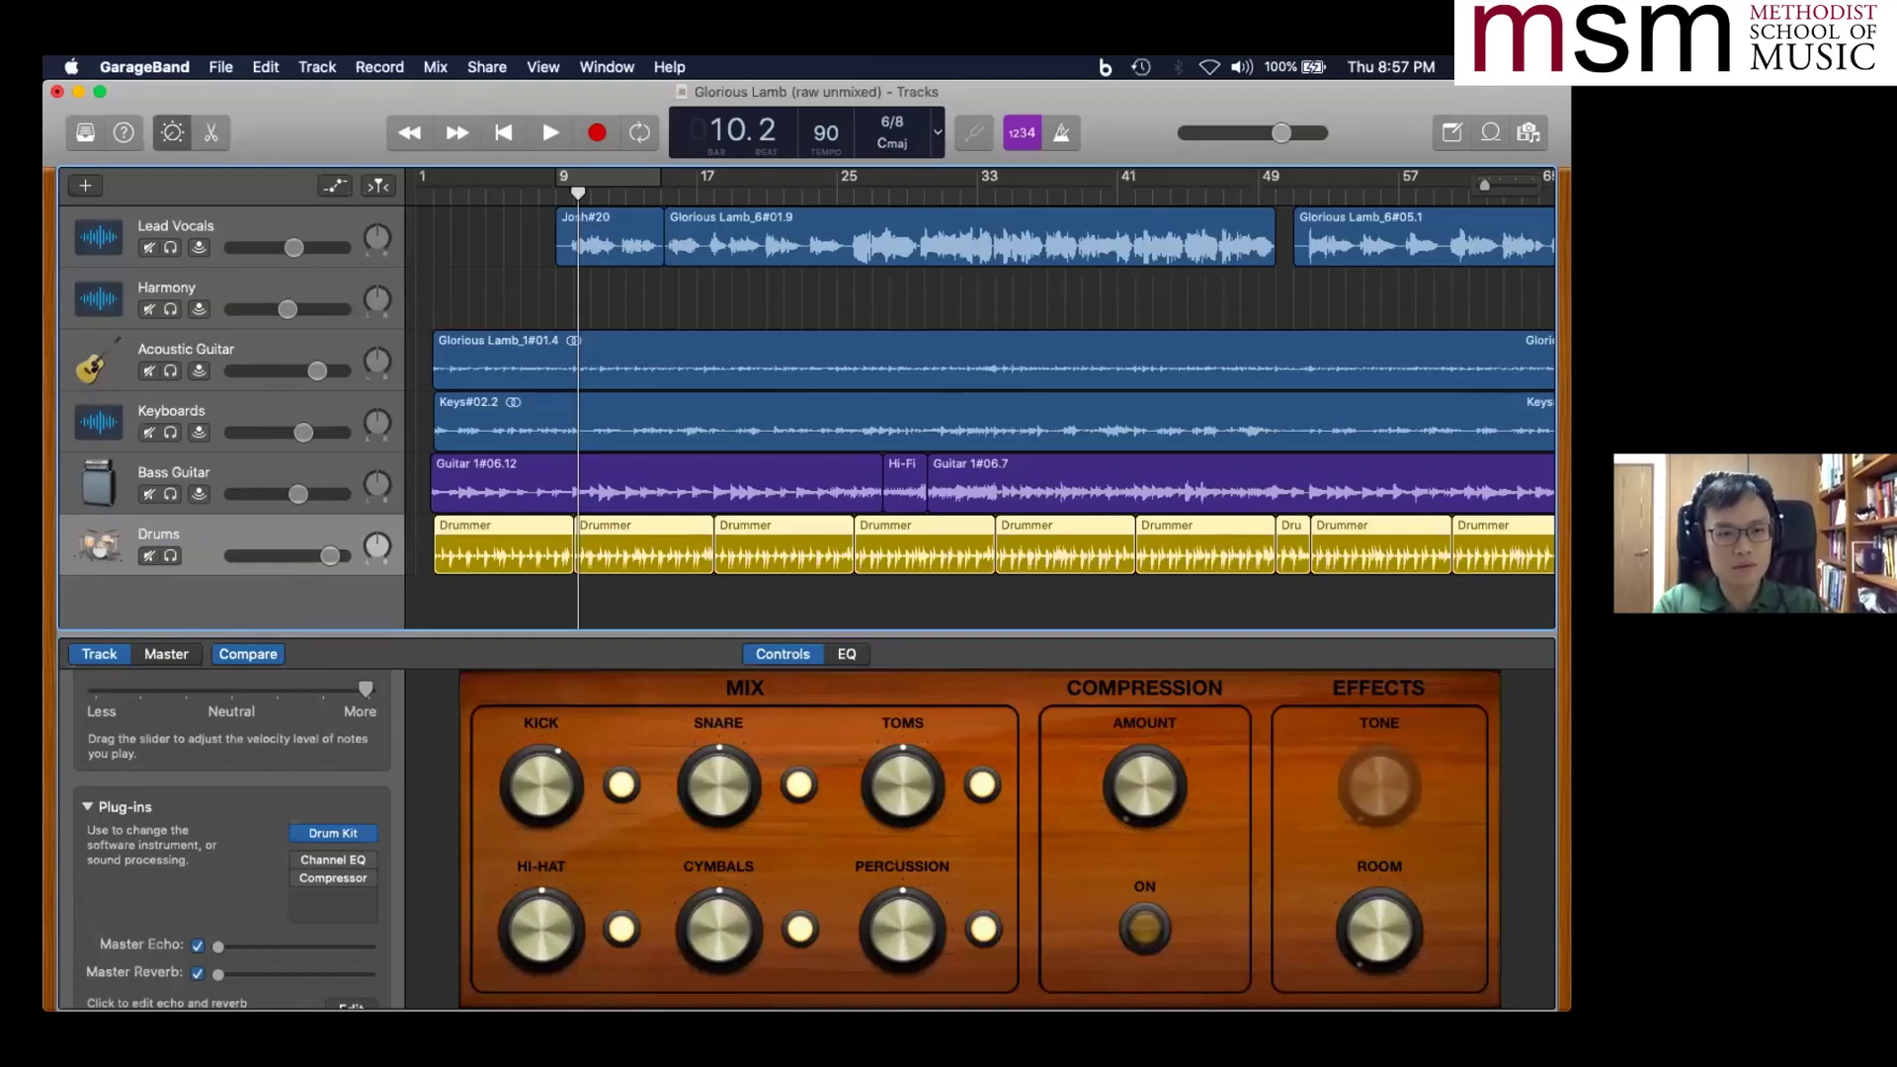
- Select the Lead Vocals track, check the mix session preparation steps on the presentation slide, and return to GarageBand
left_click(247, 225)
key("super+Tab")
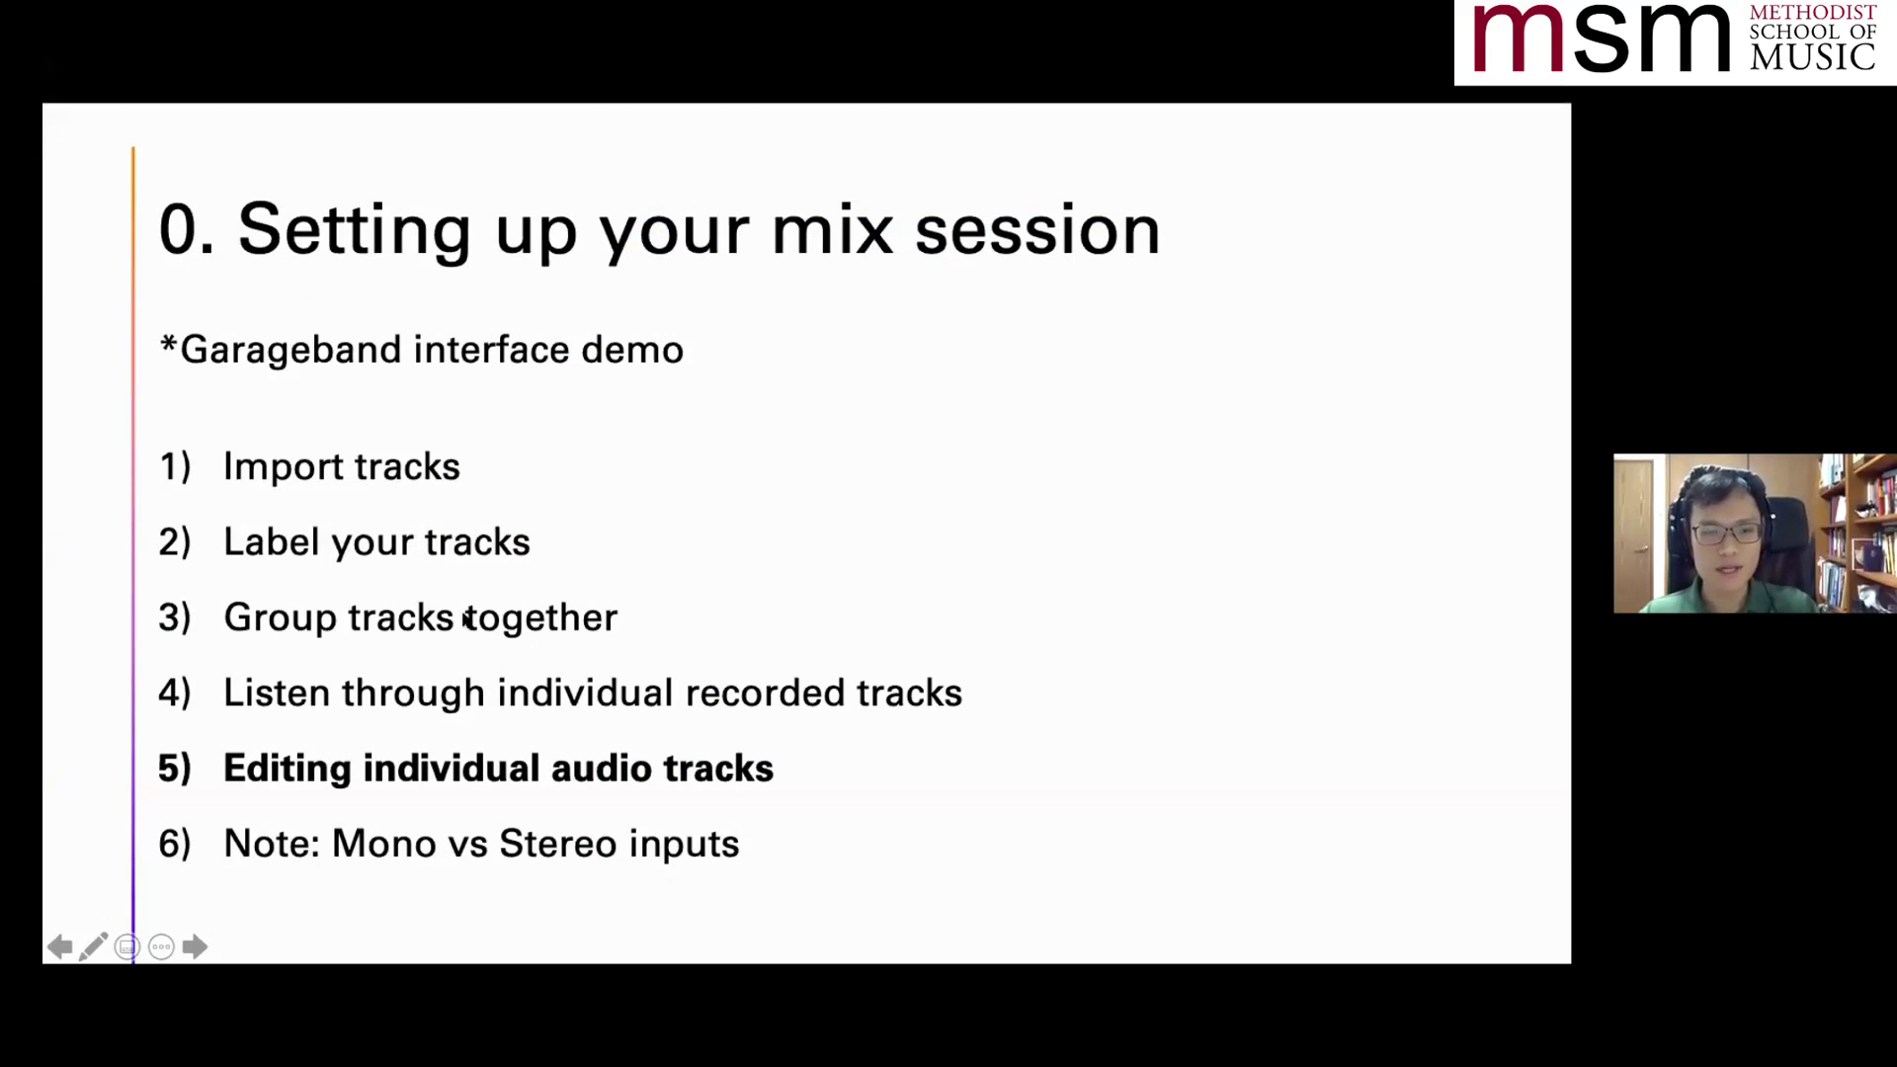
key("super+Tab")
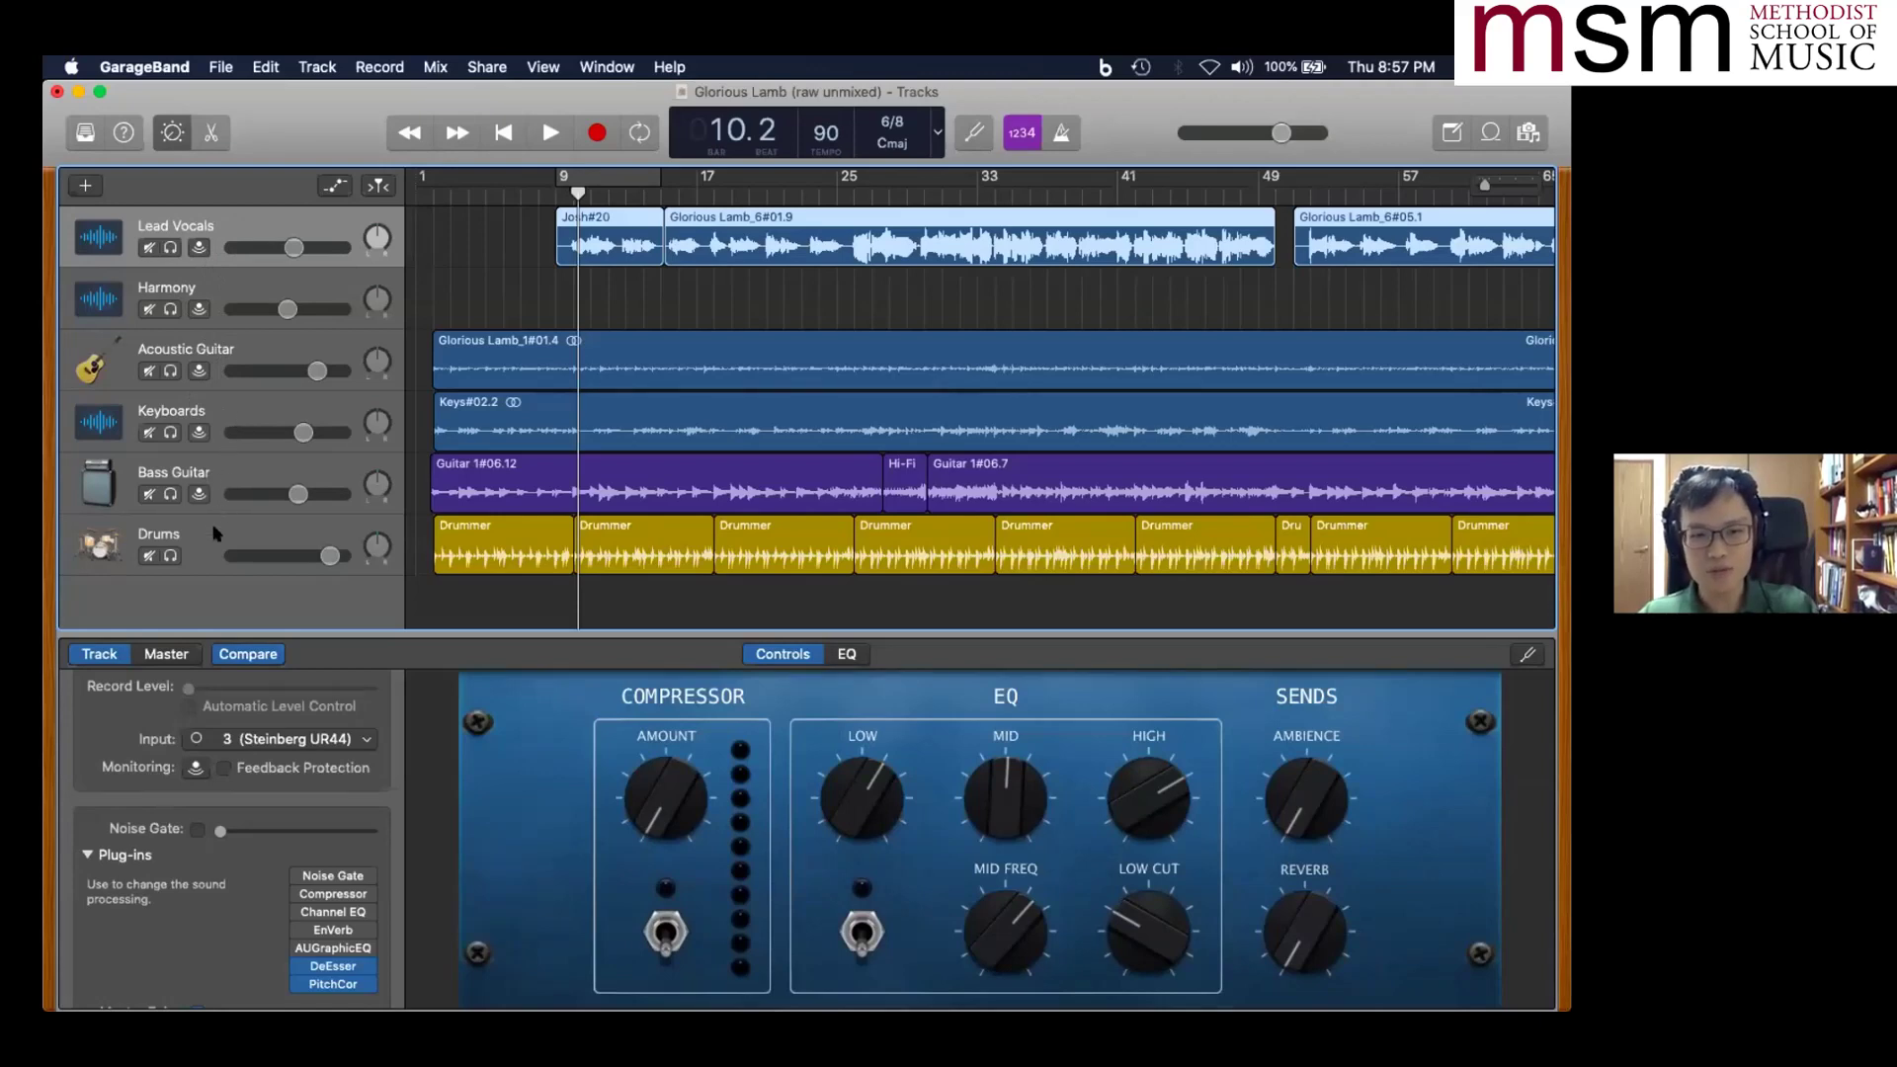
key("super+Tab")
key("super+Tab")
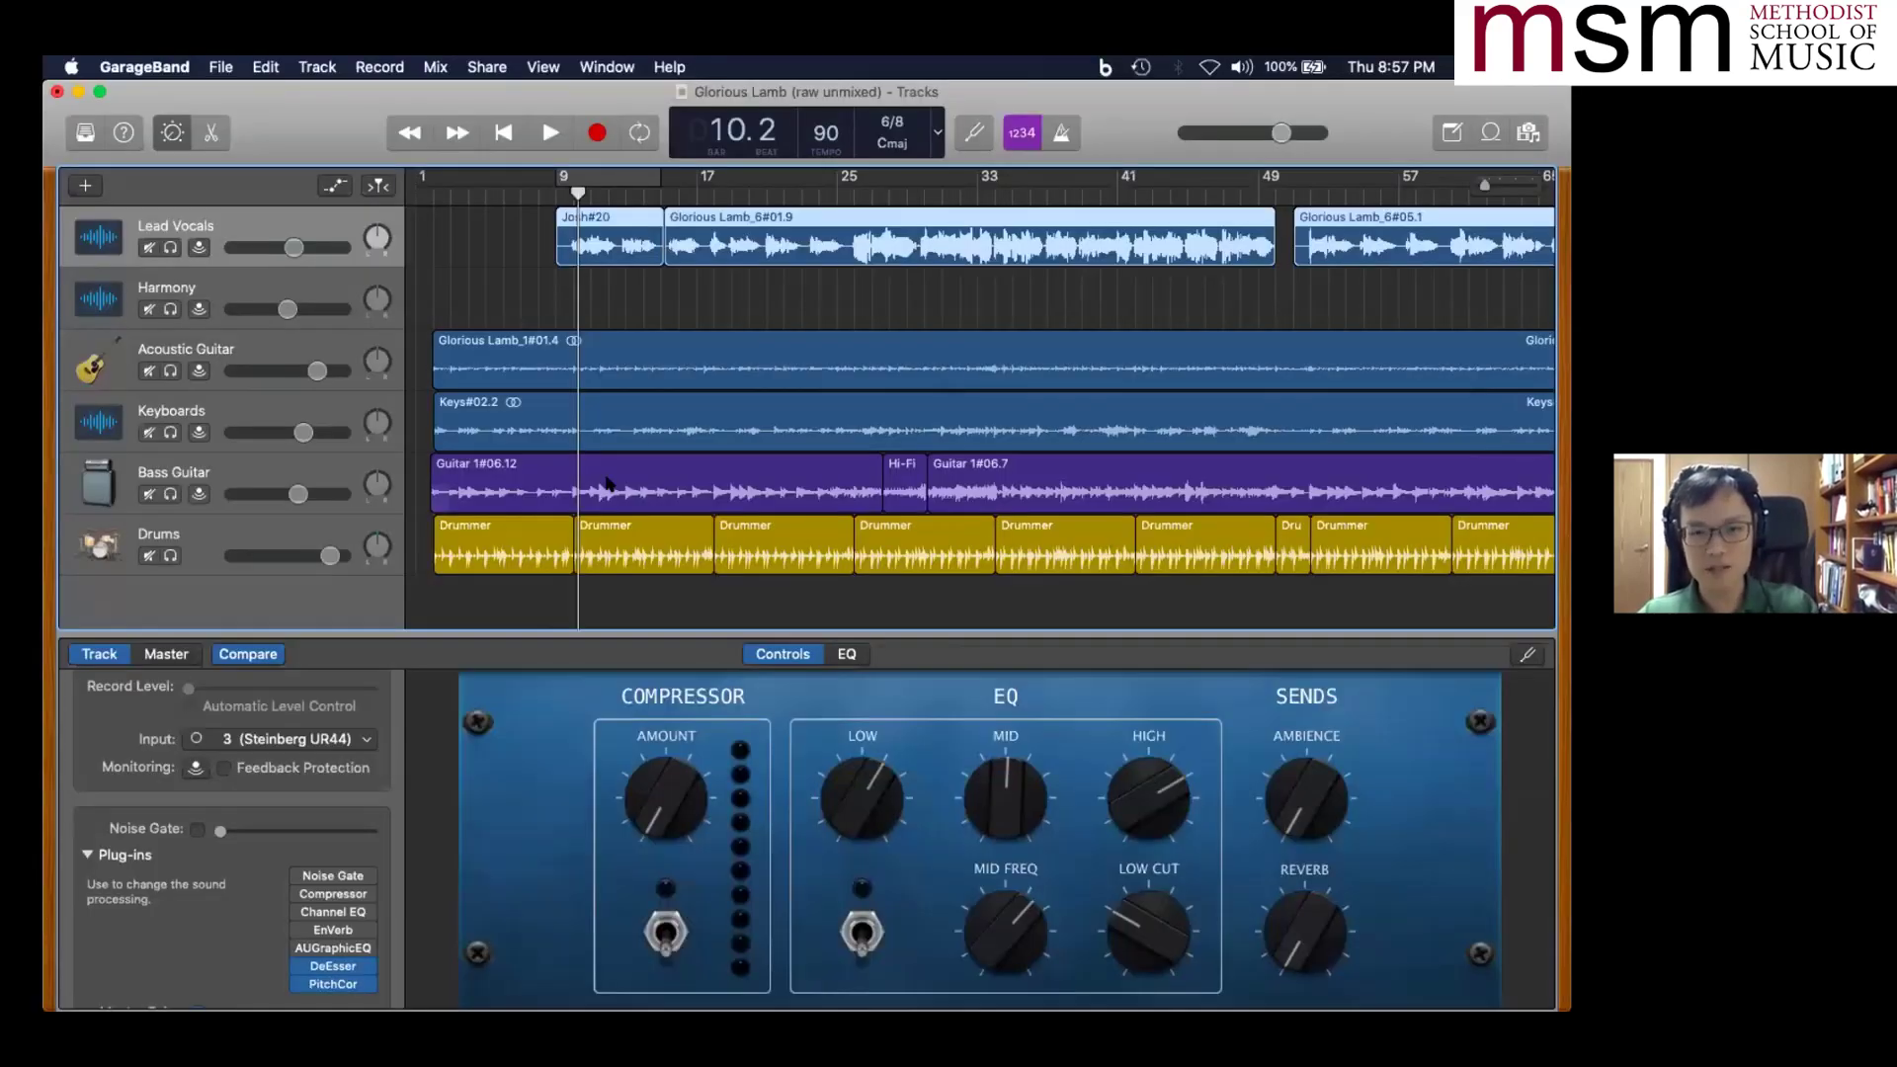
key("super+Tab")
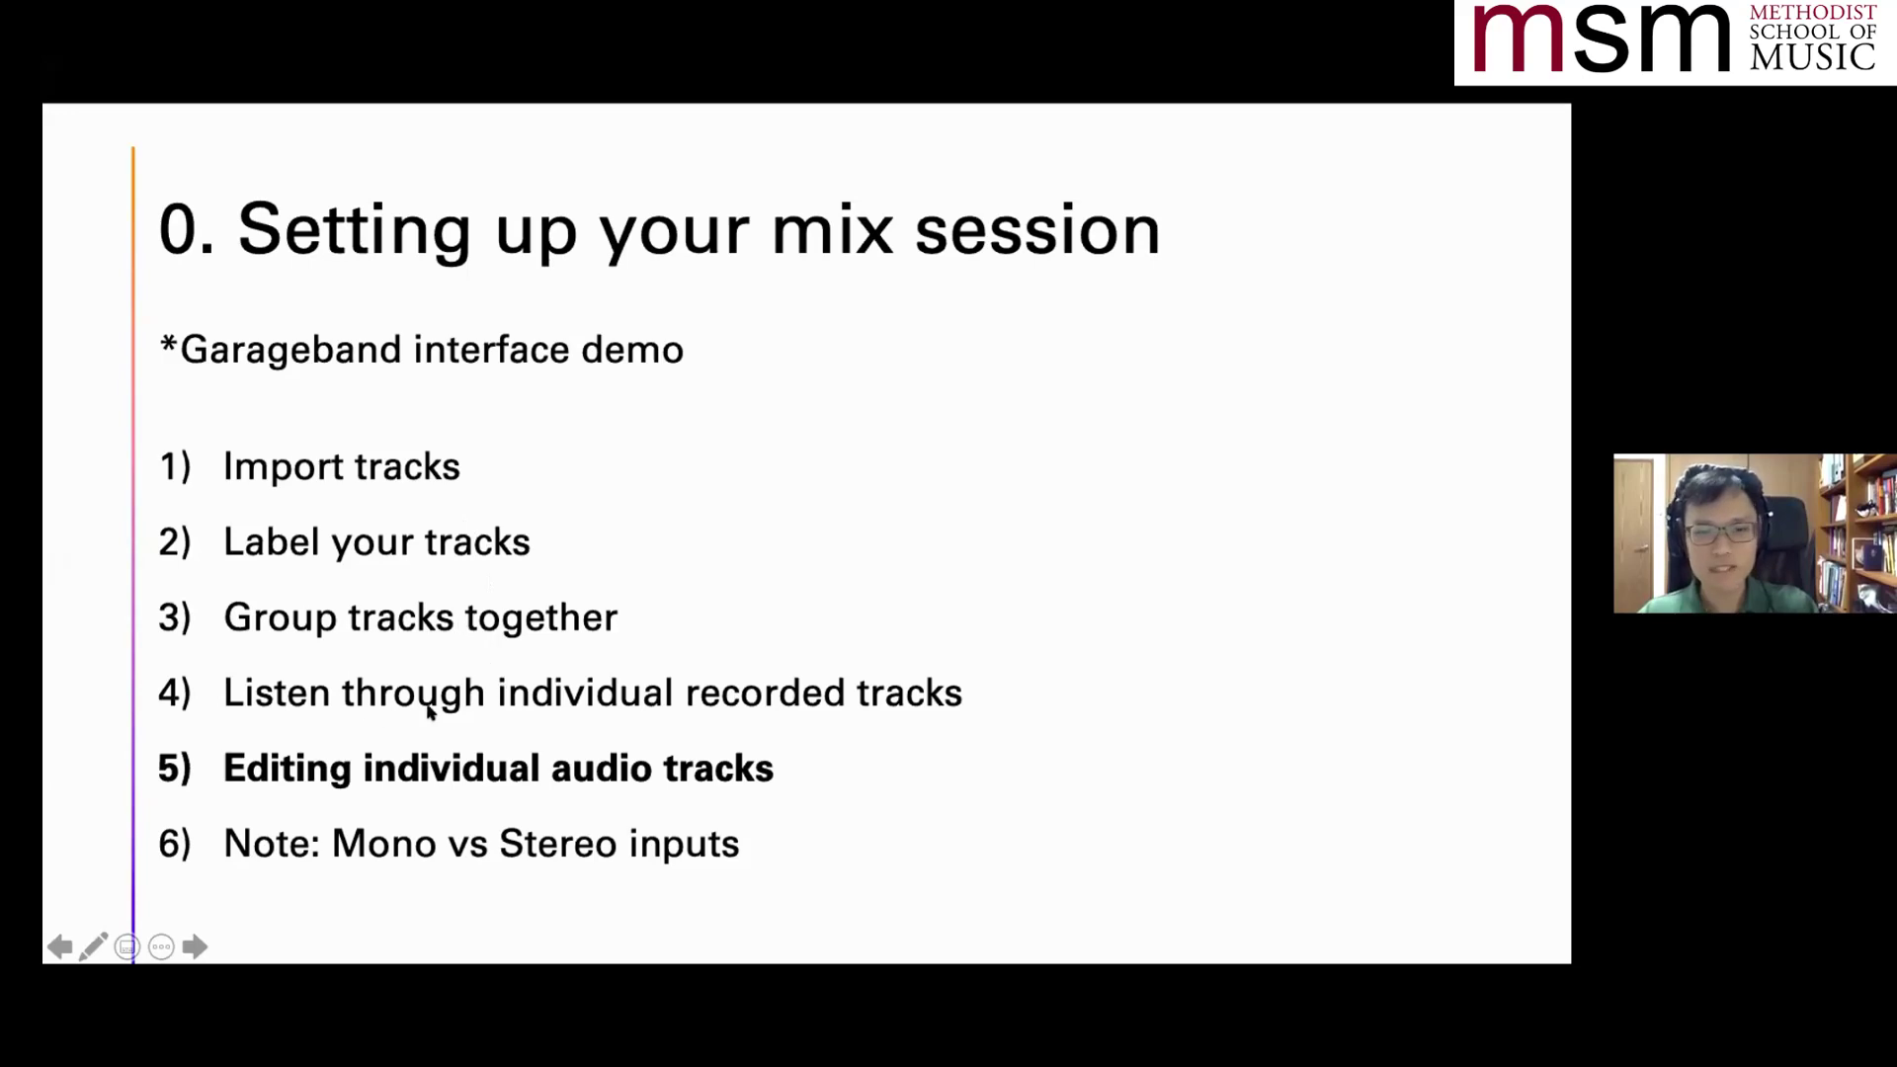
key("super+Tab")
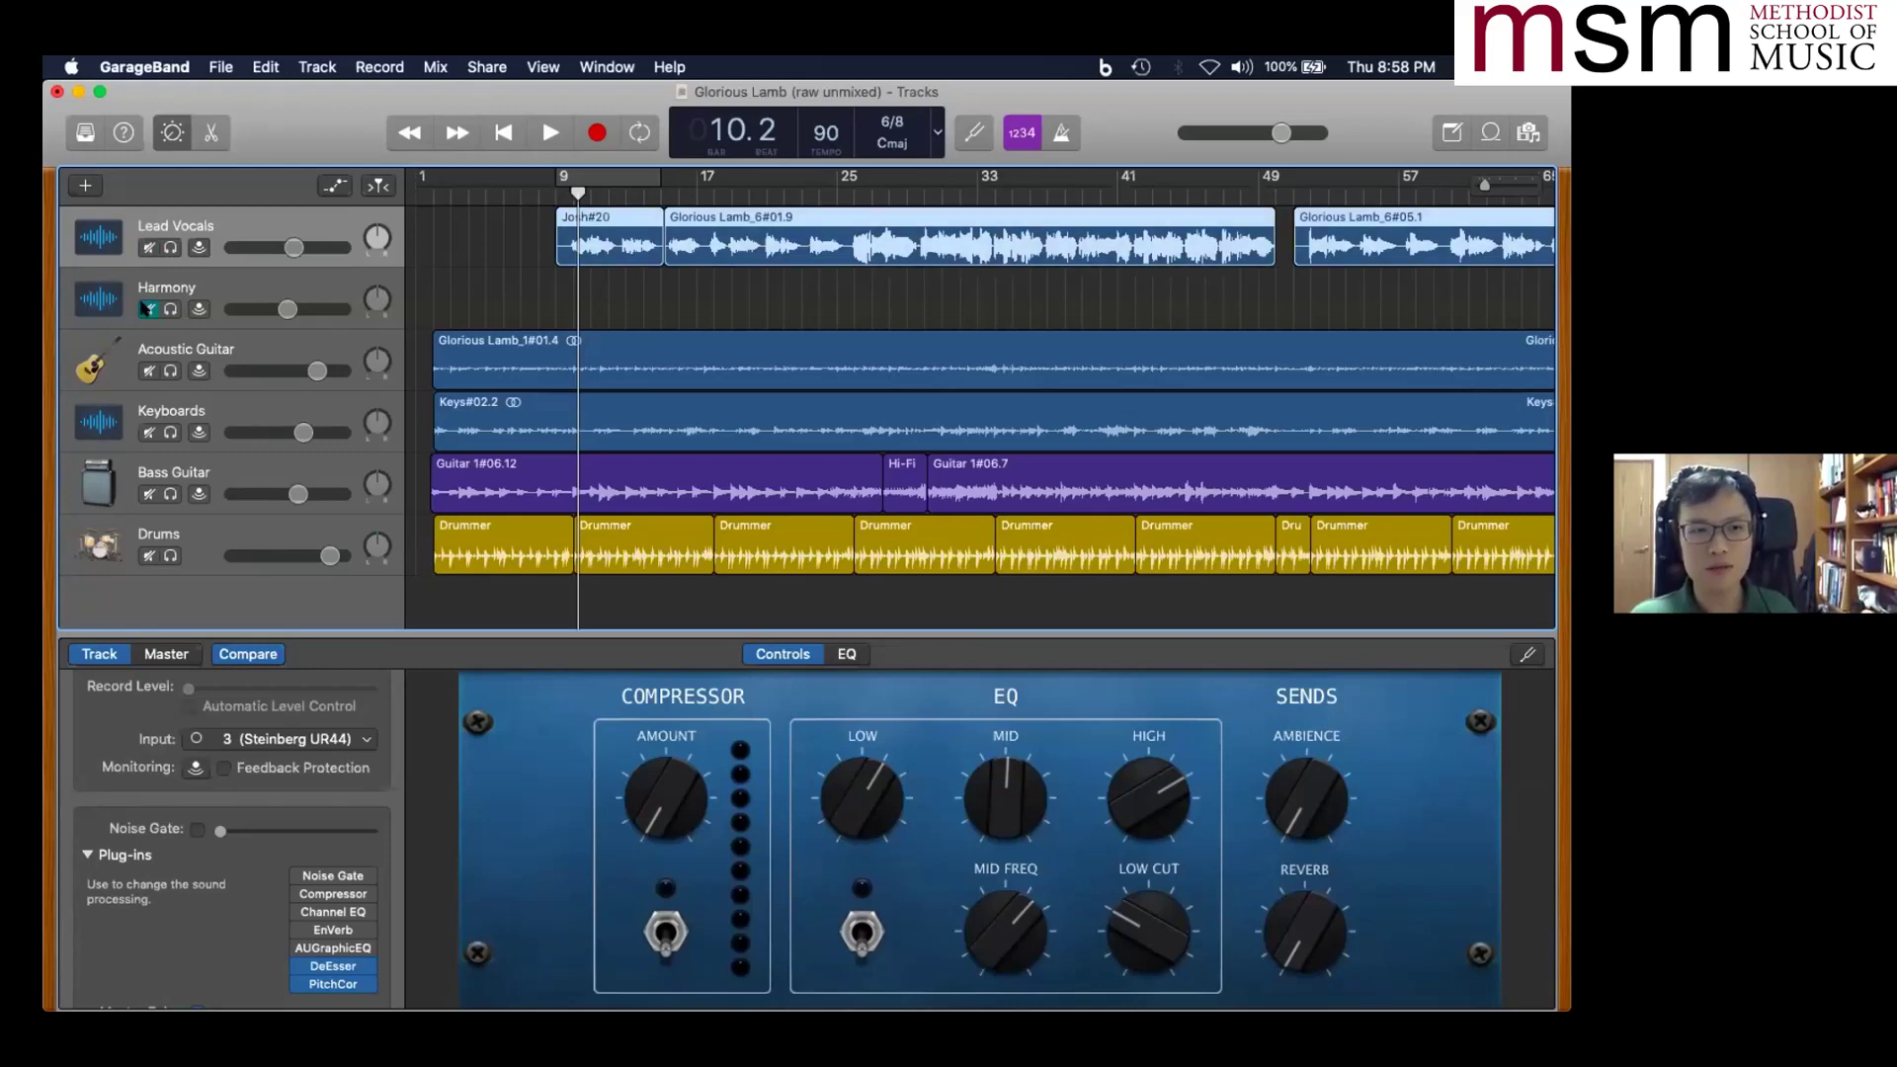
- Play the song with the Lead Vocals track muted, unmute it during playback to compare, and stop playback
left_click(147, 248)
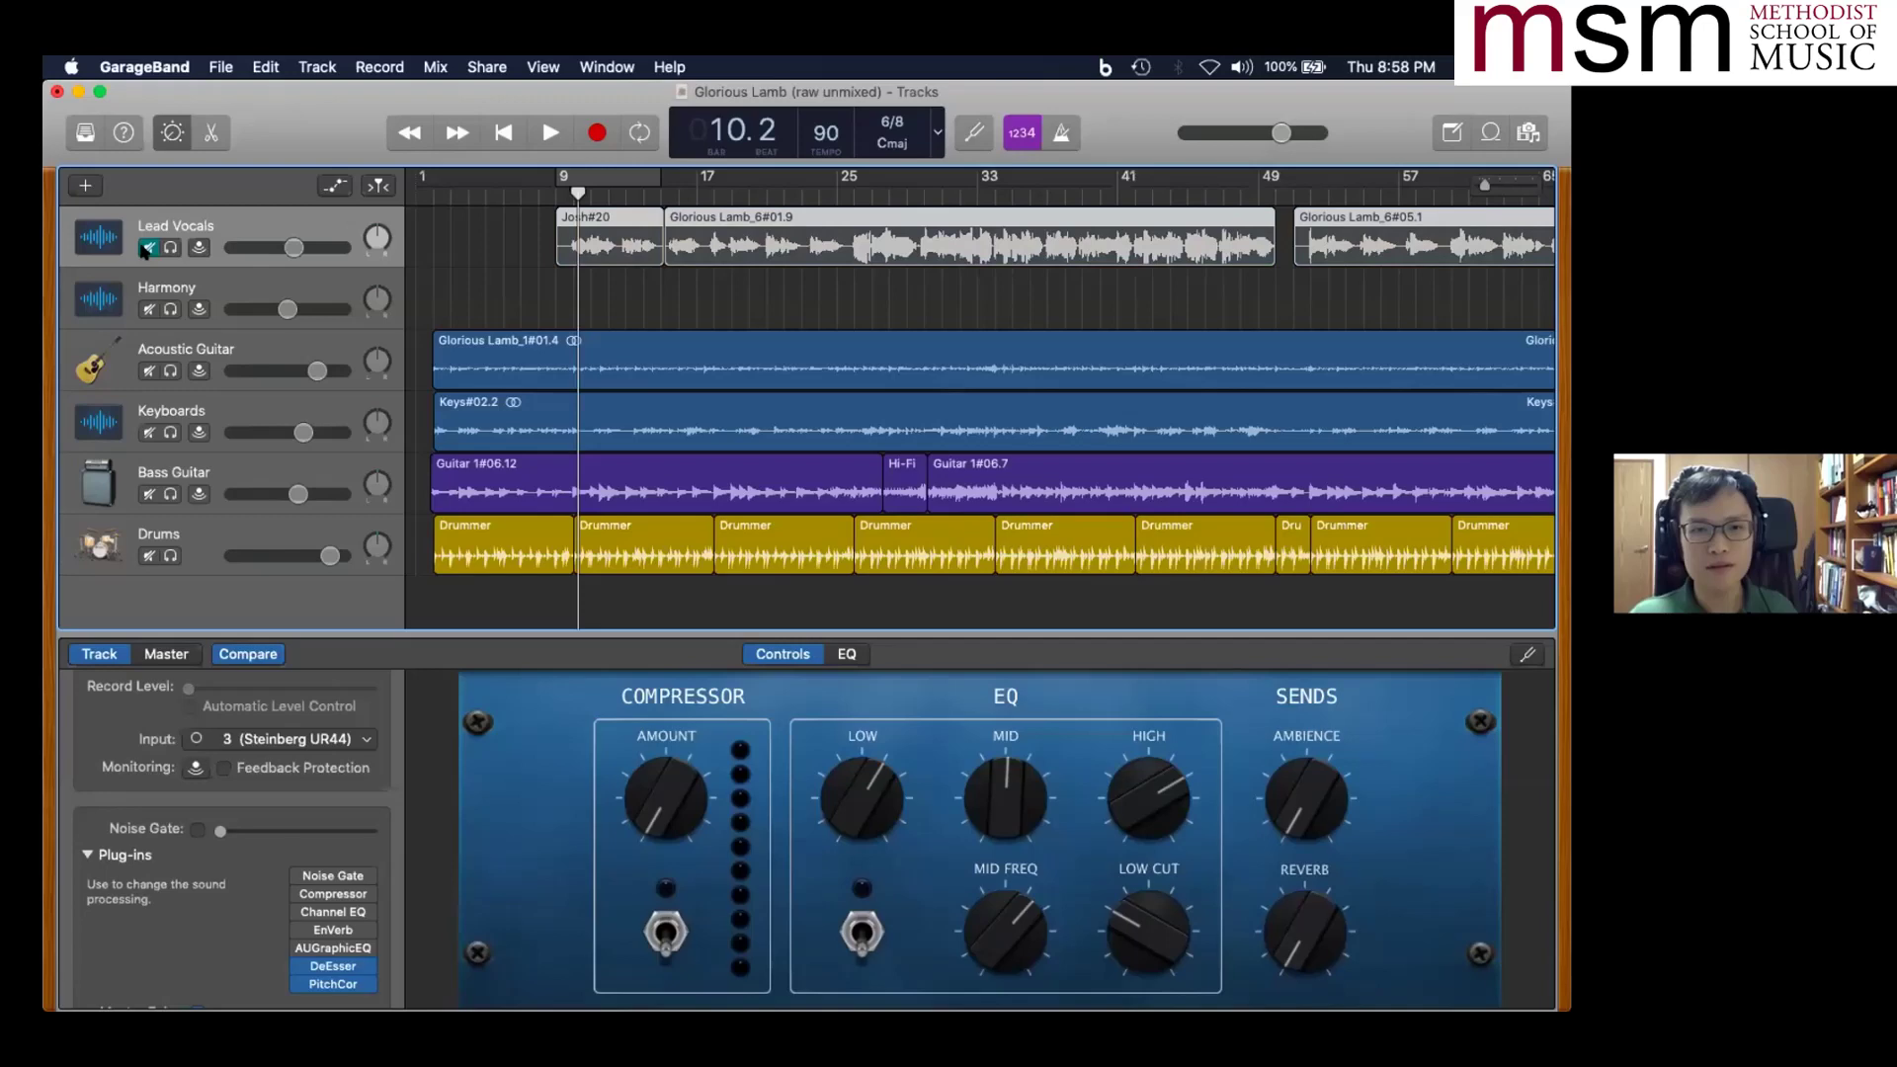
key("space")
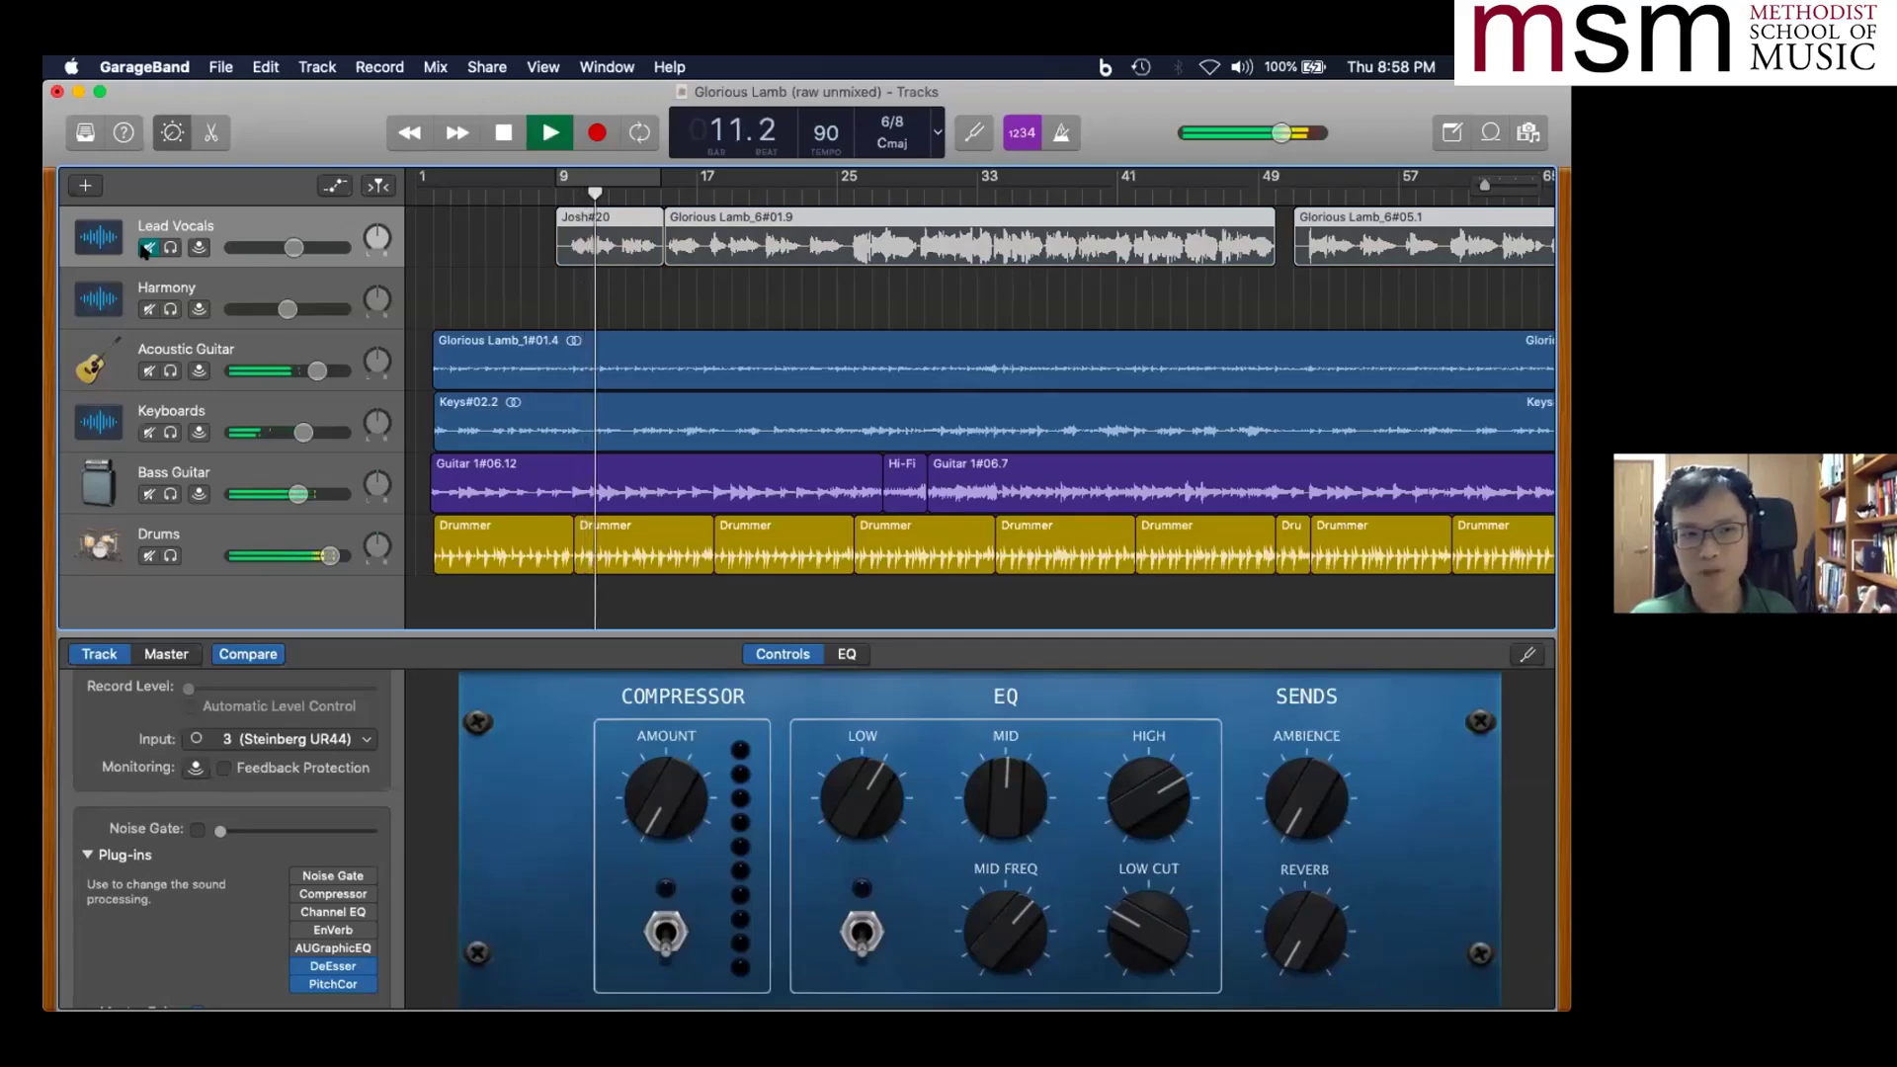
left_click(147, 248)
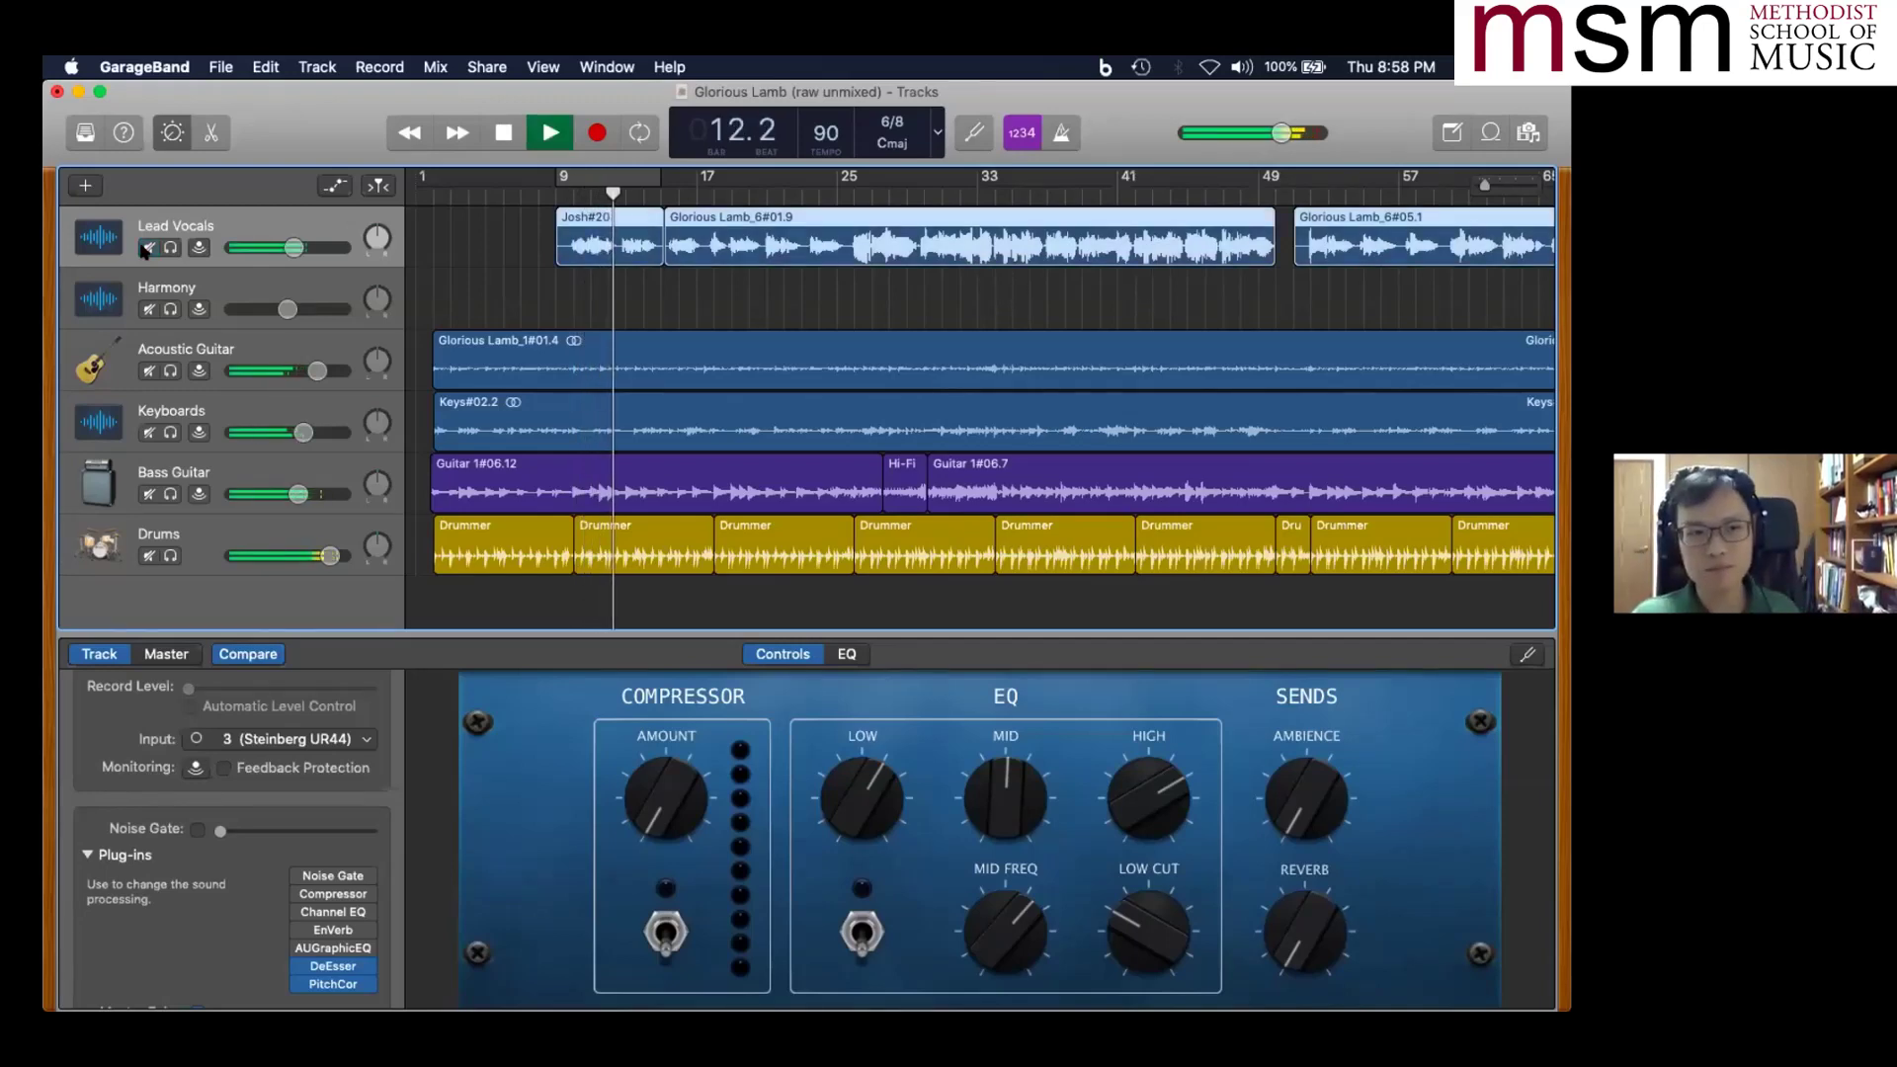
key("space")
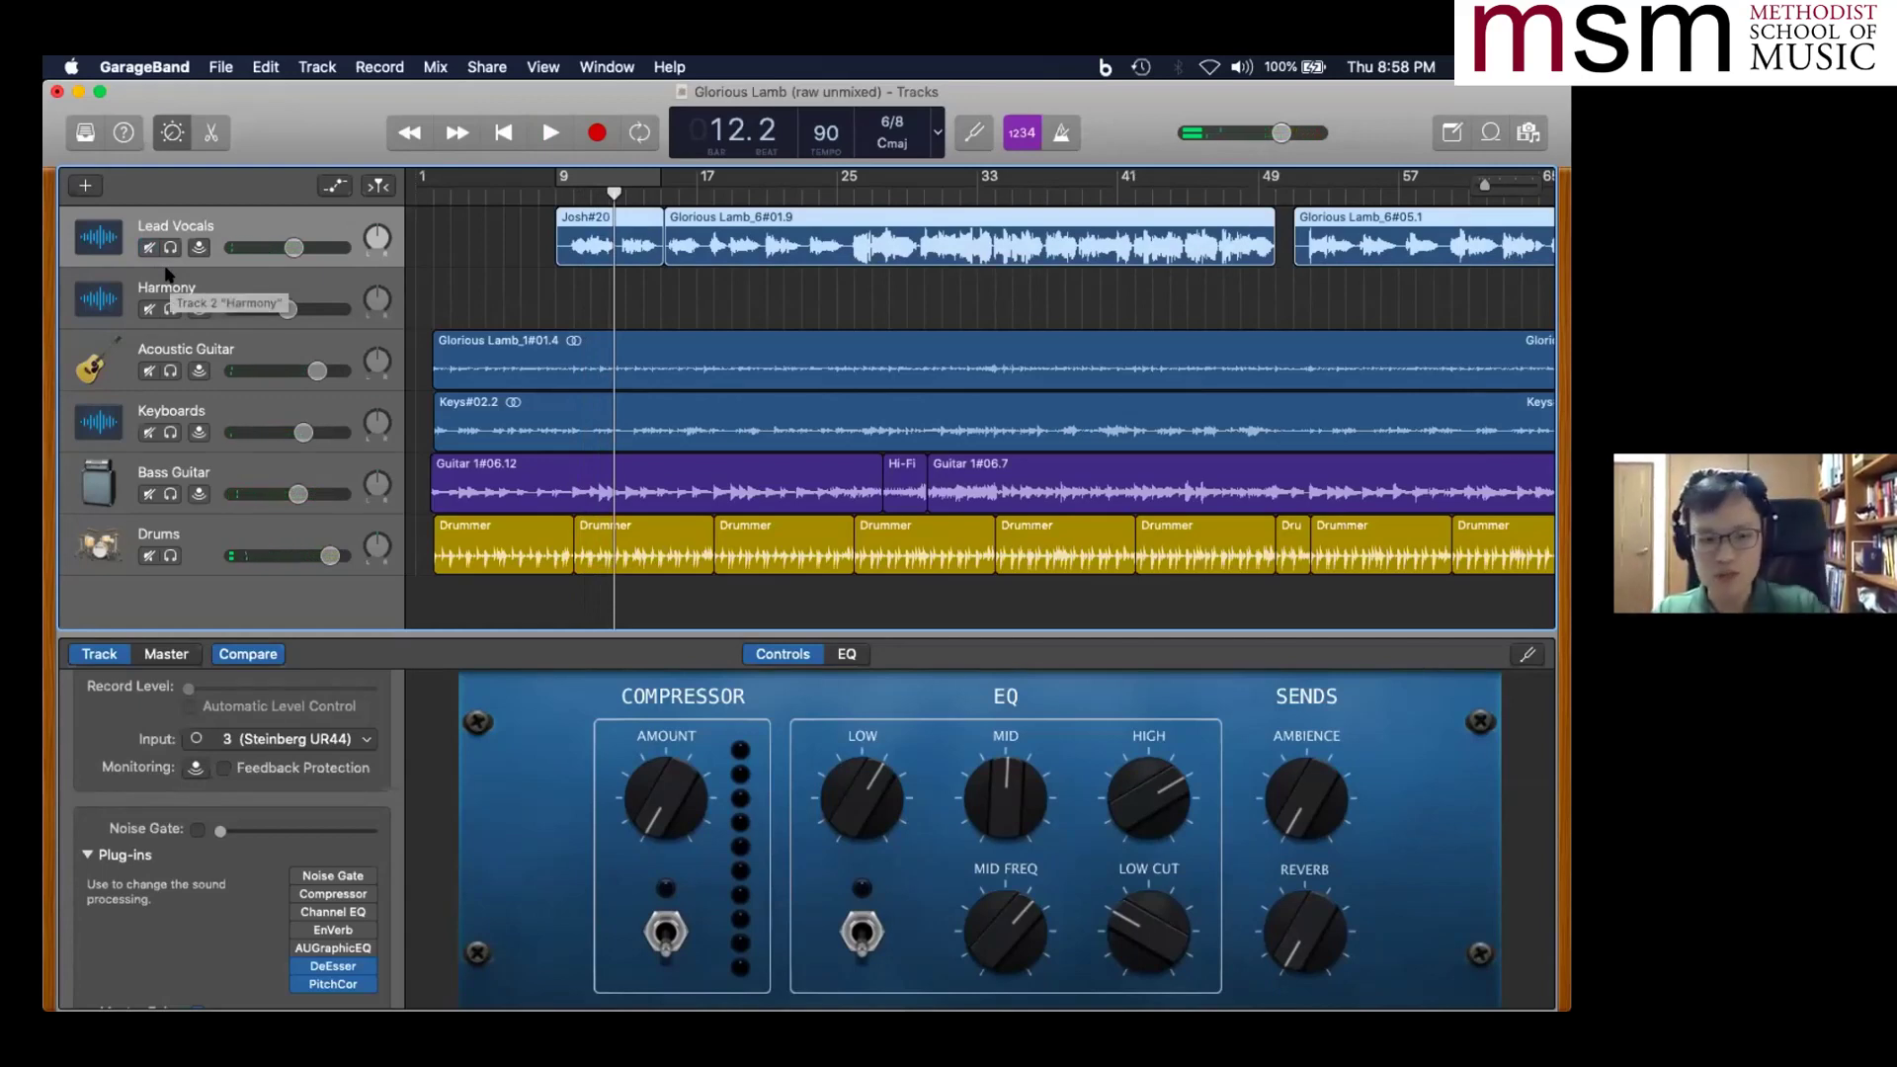
- Check the preparation slide once more, return to GarageBand, and listen briefly to the Lead Vocals track in solo
key("super+Tab")
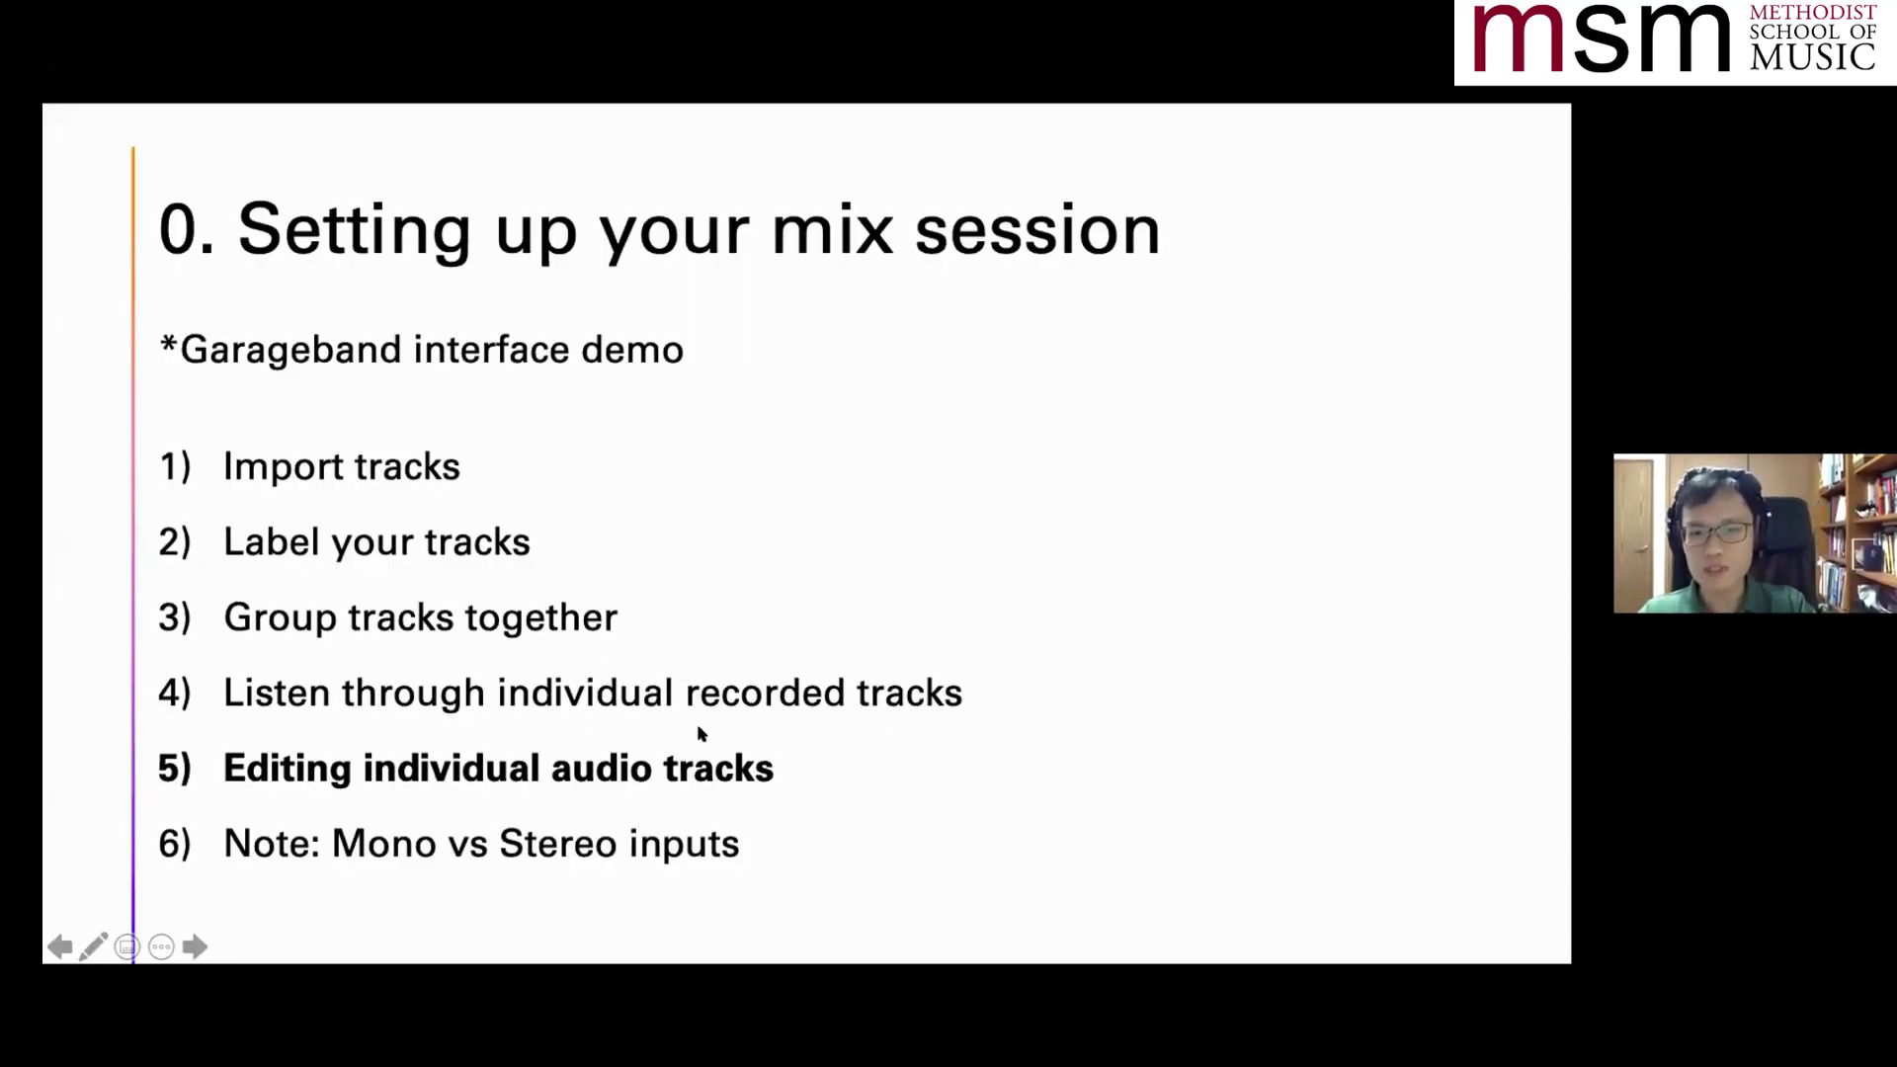
key("super+Tab")
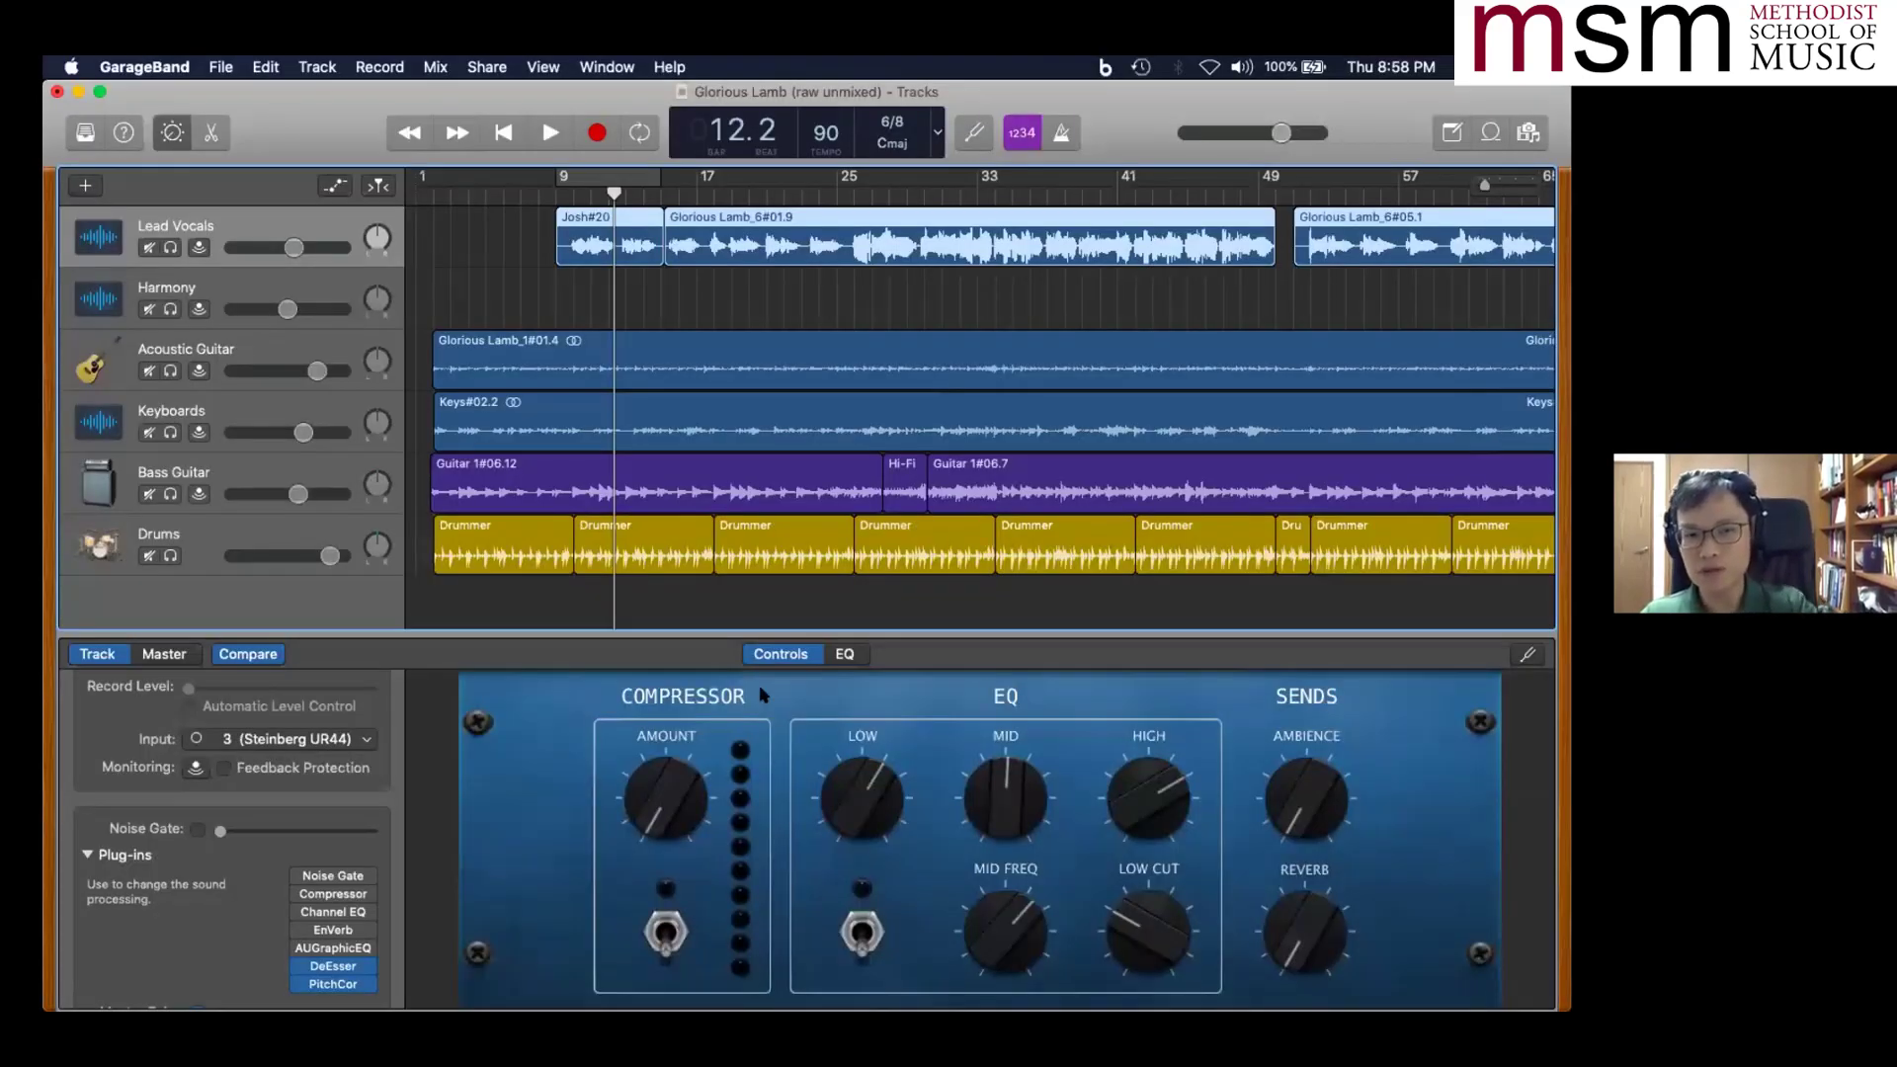
left_click(171, 248)
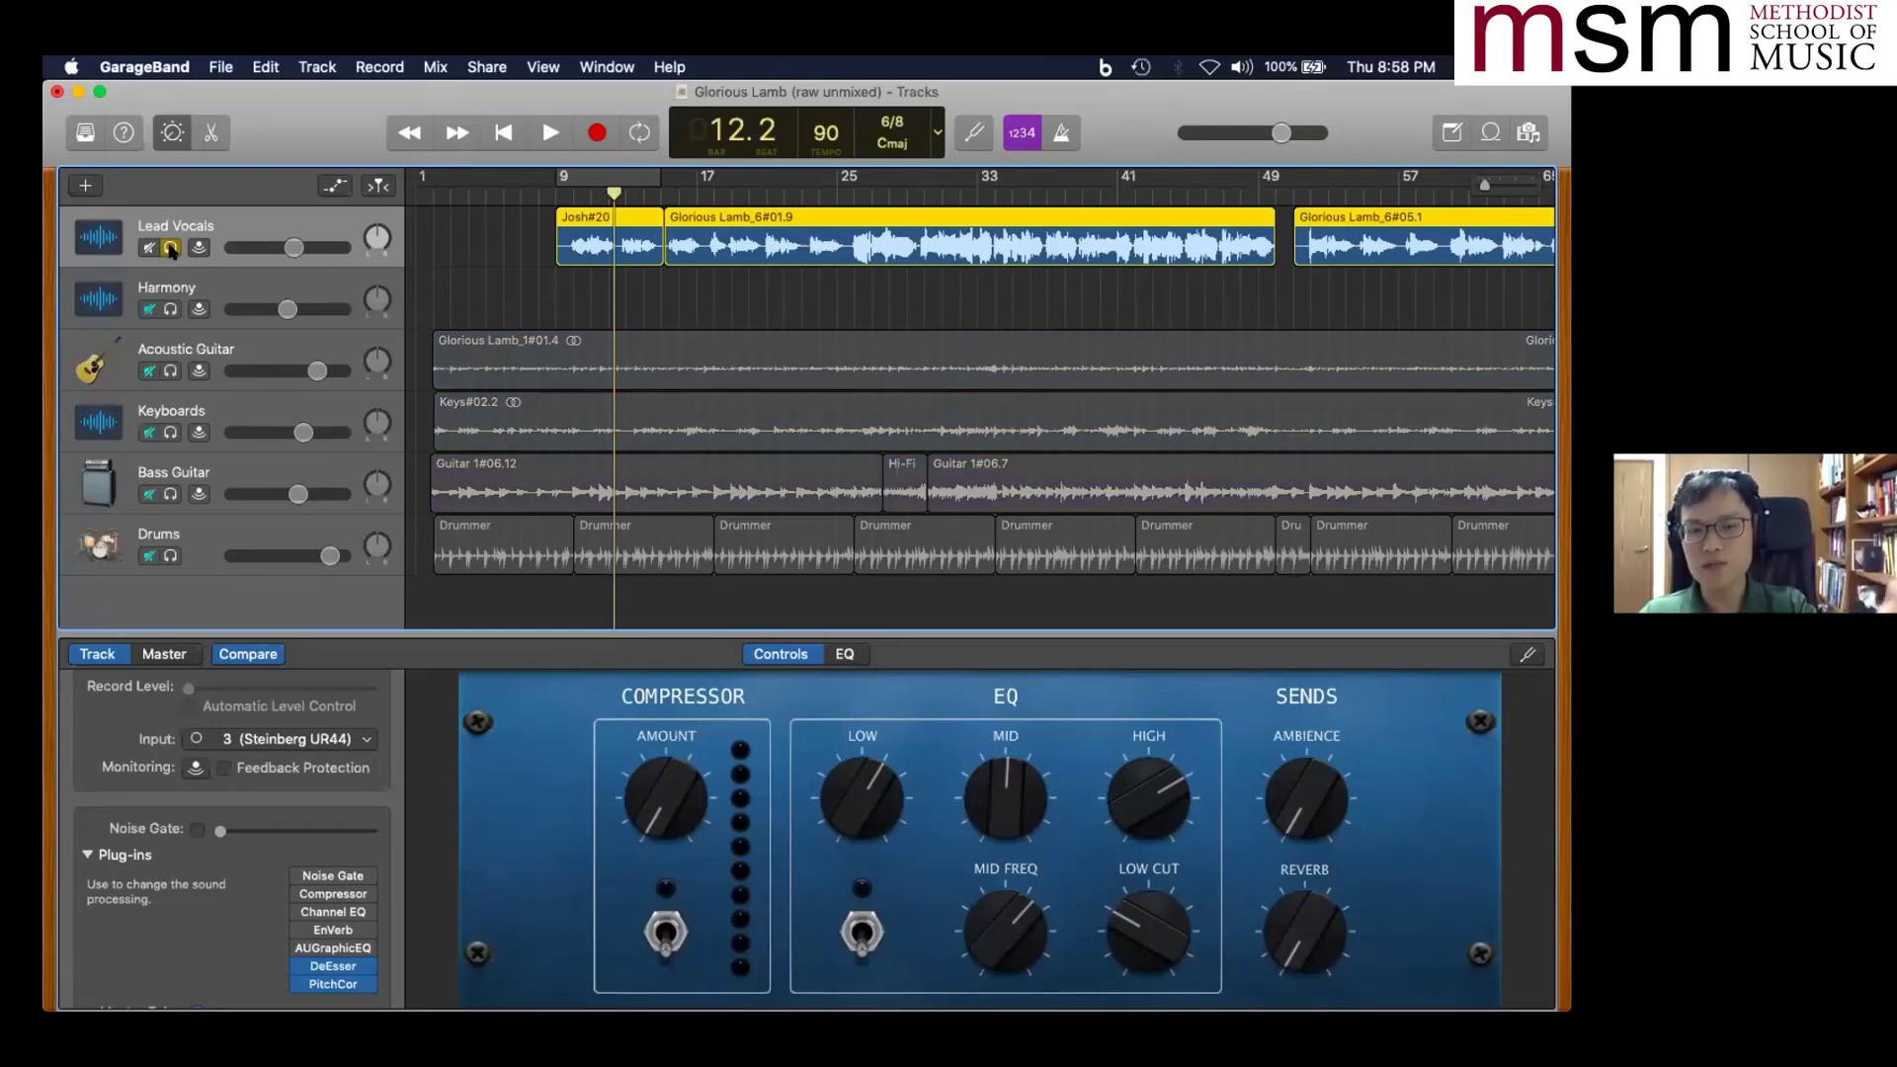
key("space")
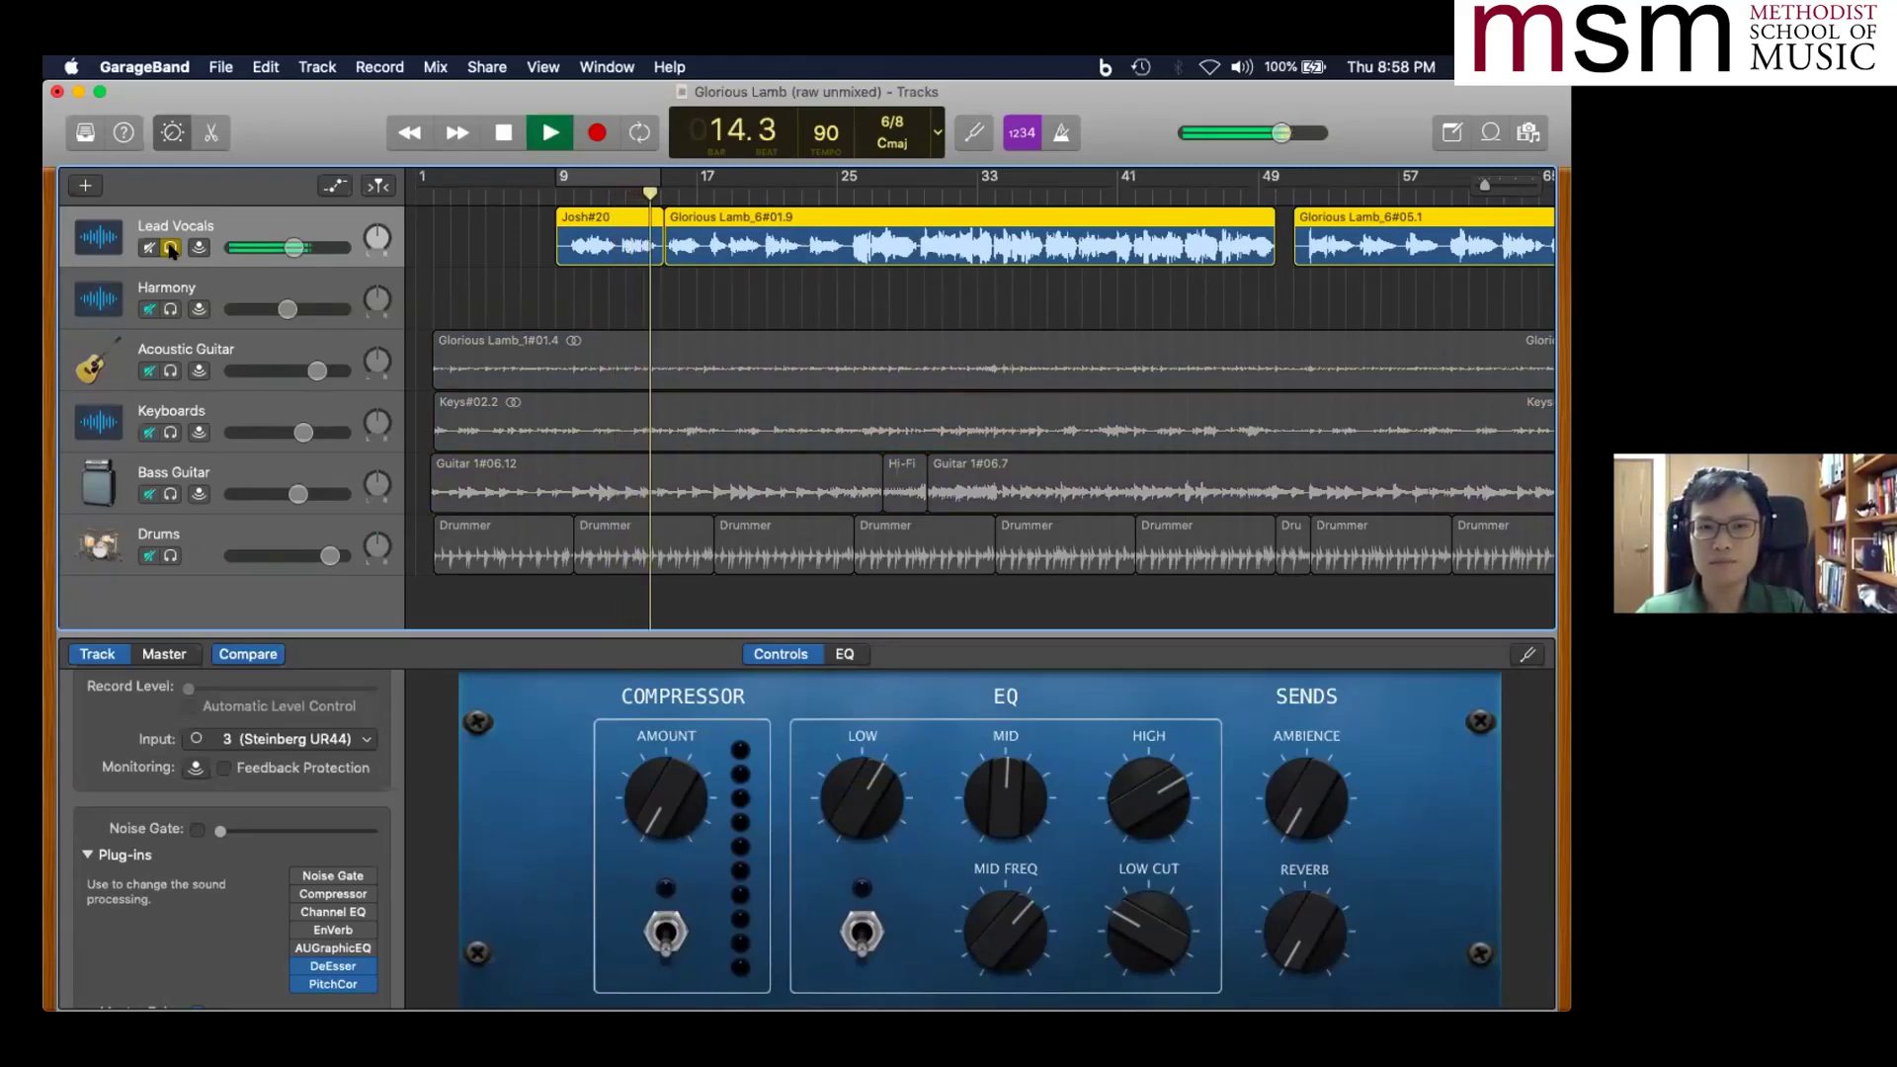
key("space")
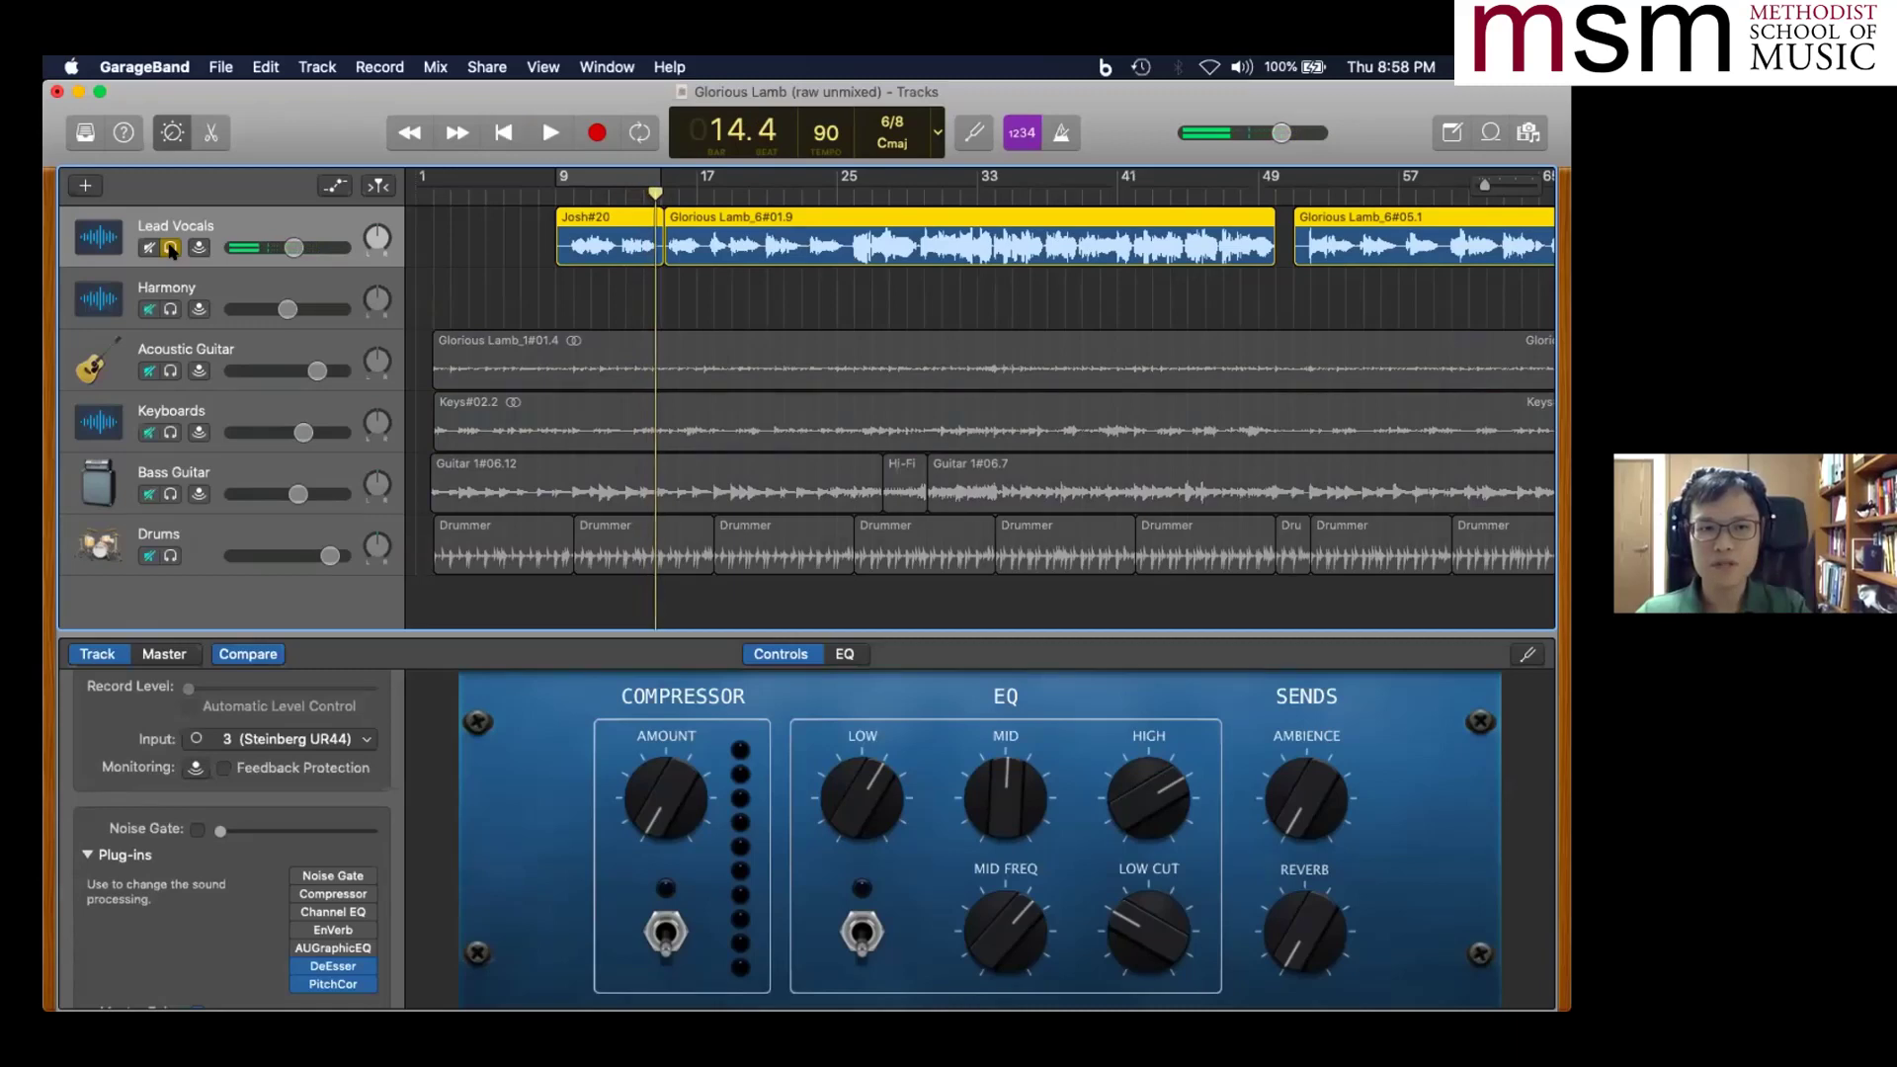
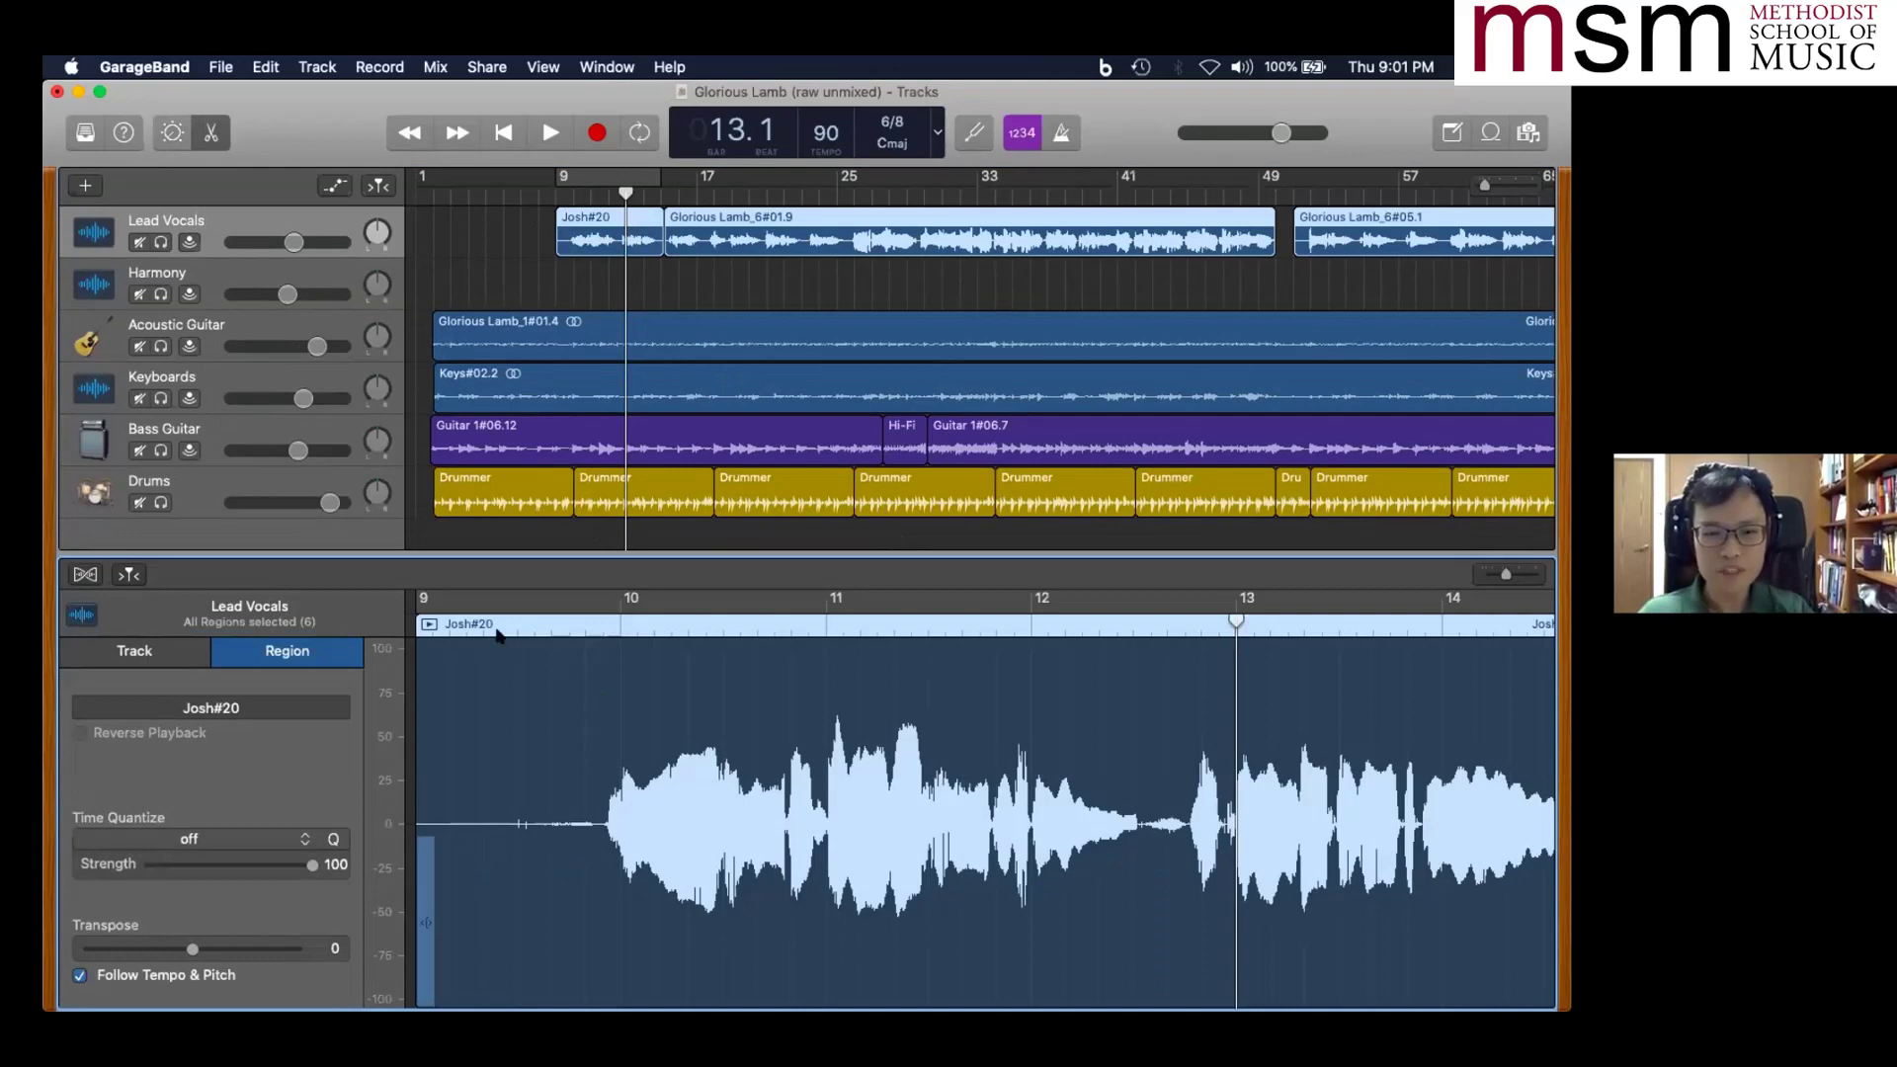
- Solo the Lead Vocals track and play its opening from bar 9, stopping at position 9.6 just before the singing starts
left_click(415, 621)
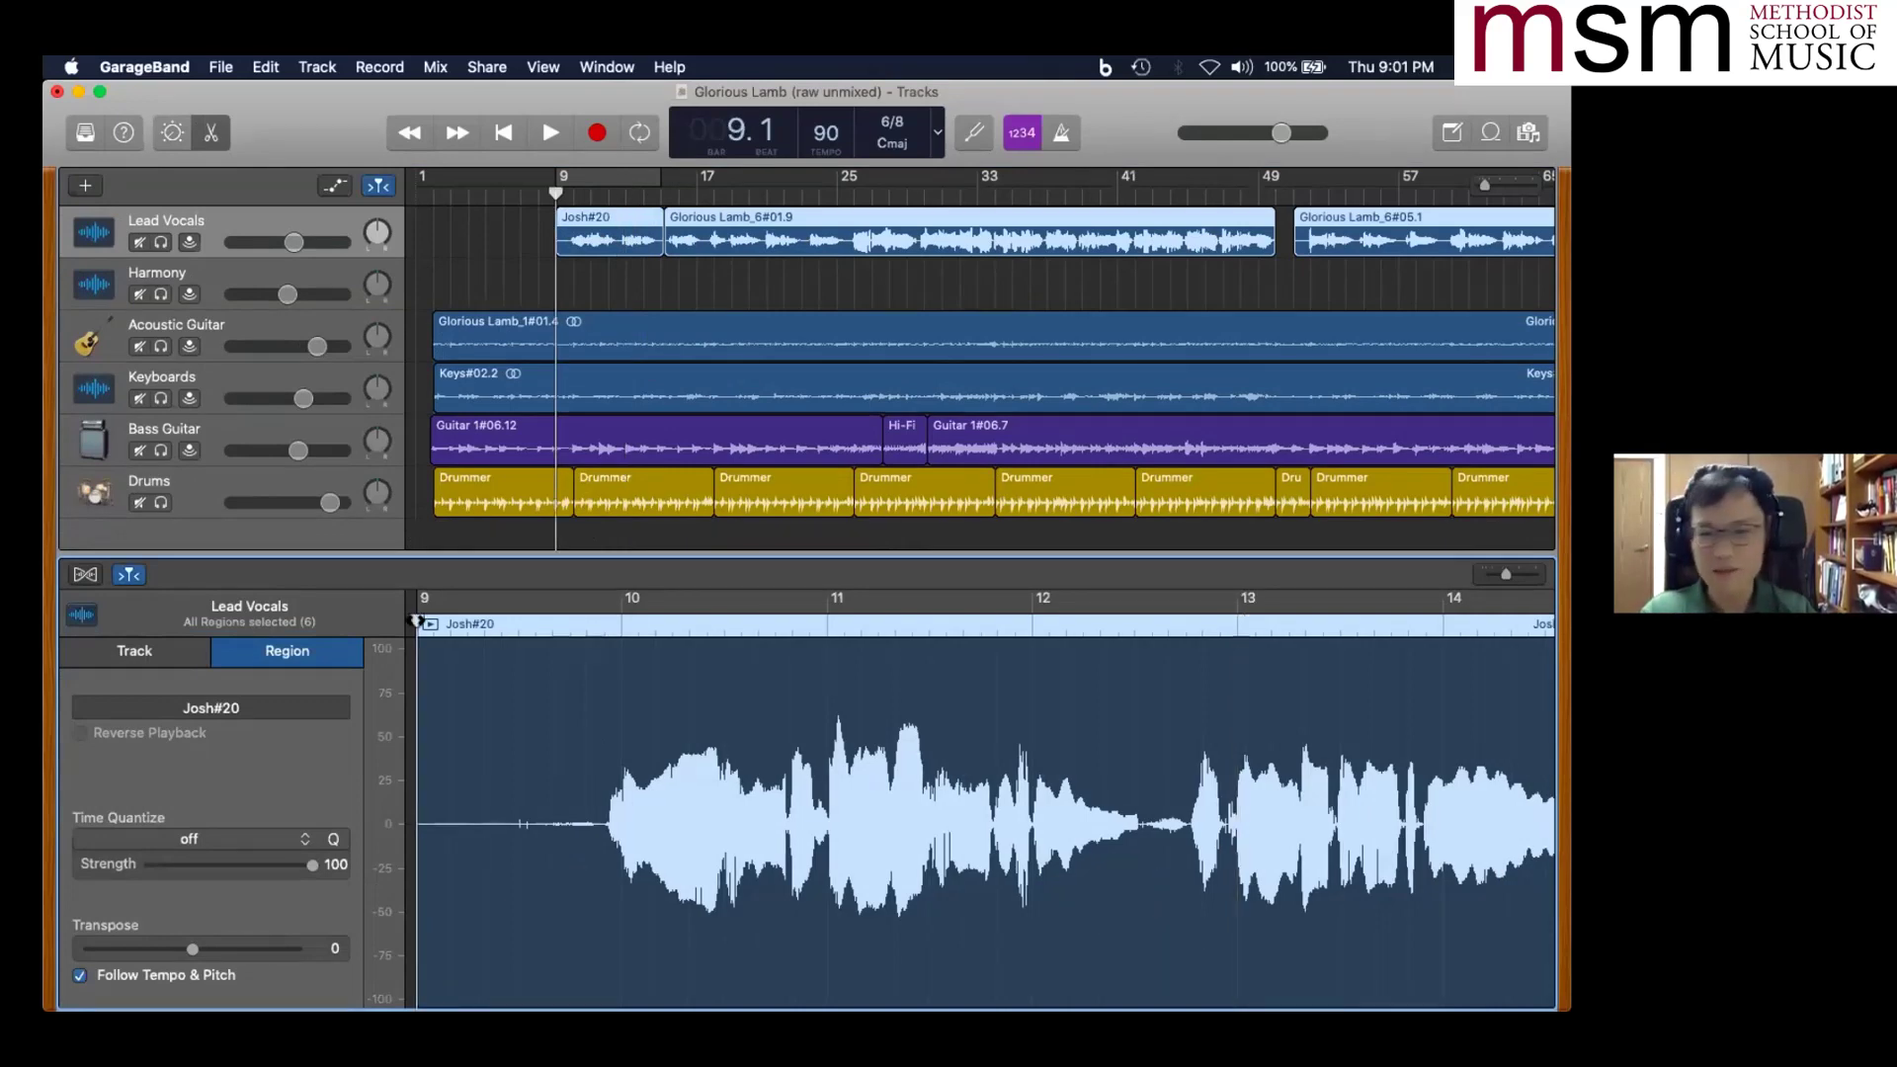
key("space")
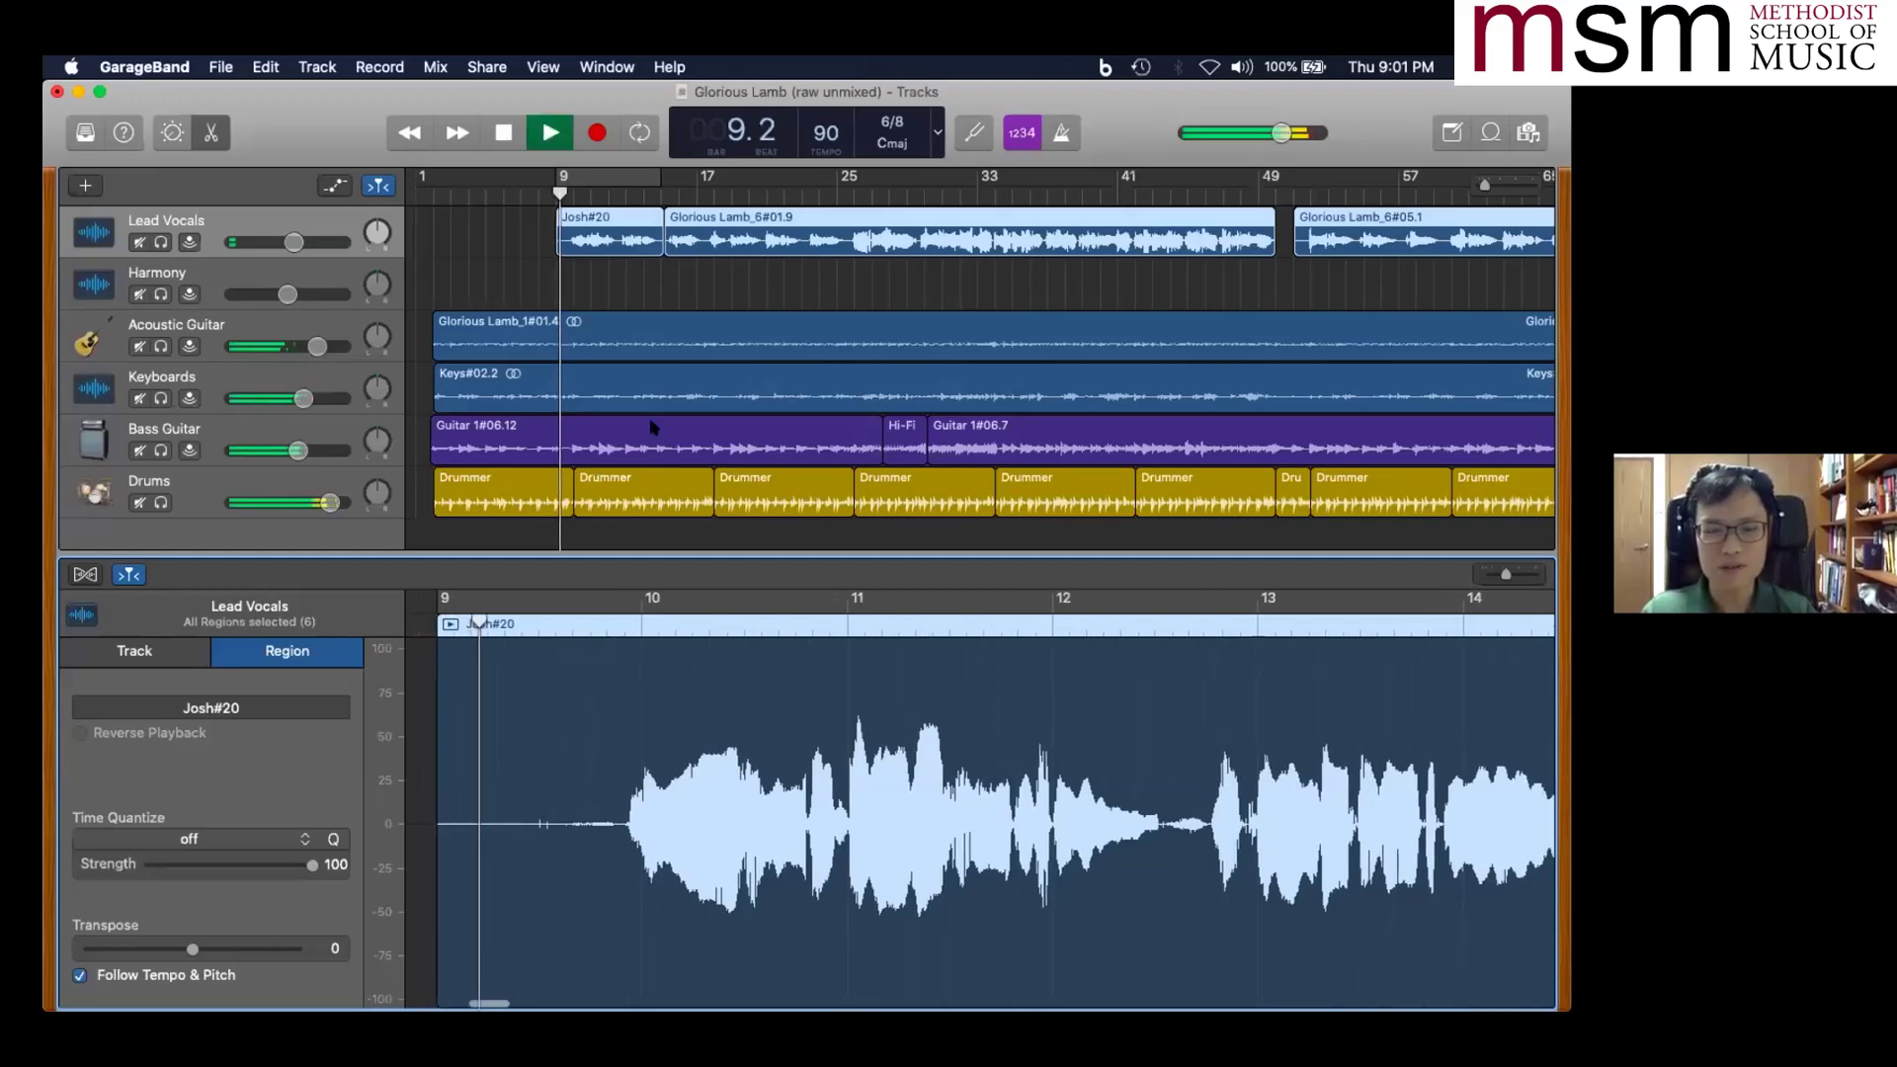
left_click(161, 242)
left_click_drag(563, 193, 540, 191)
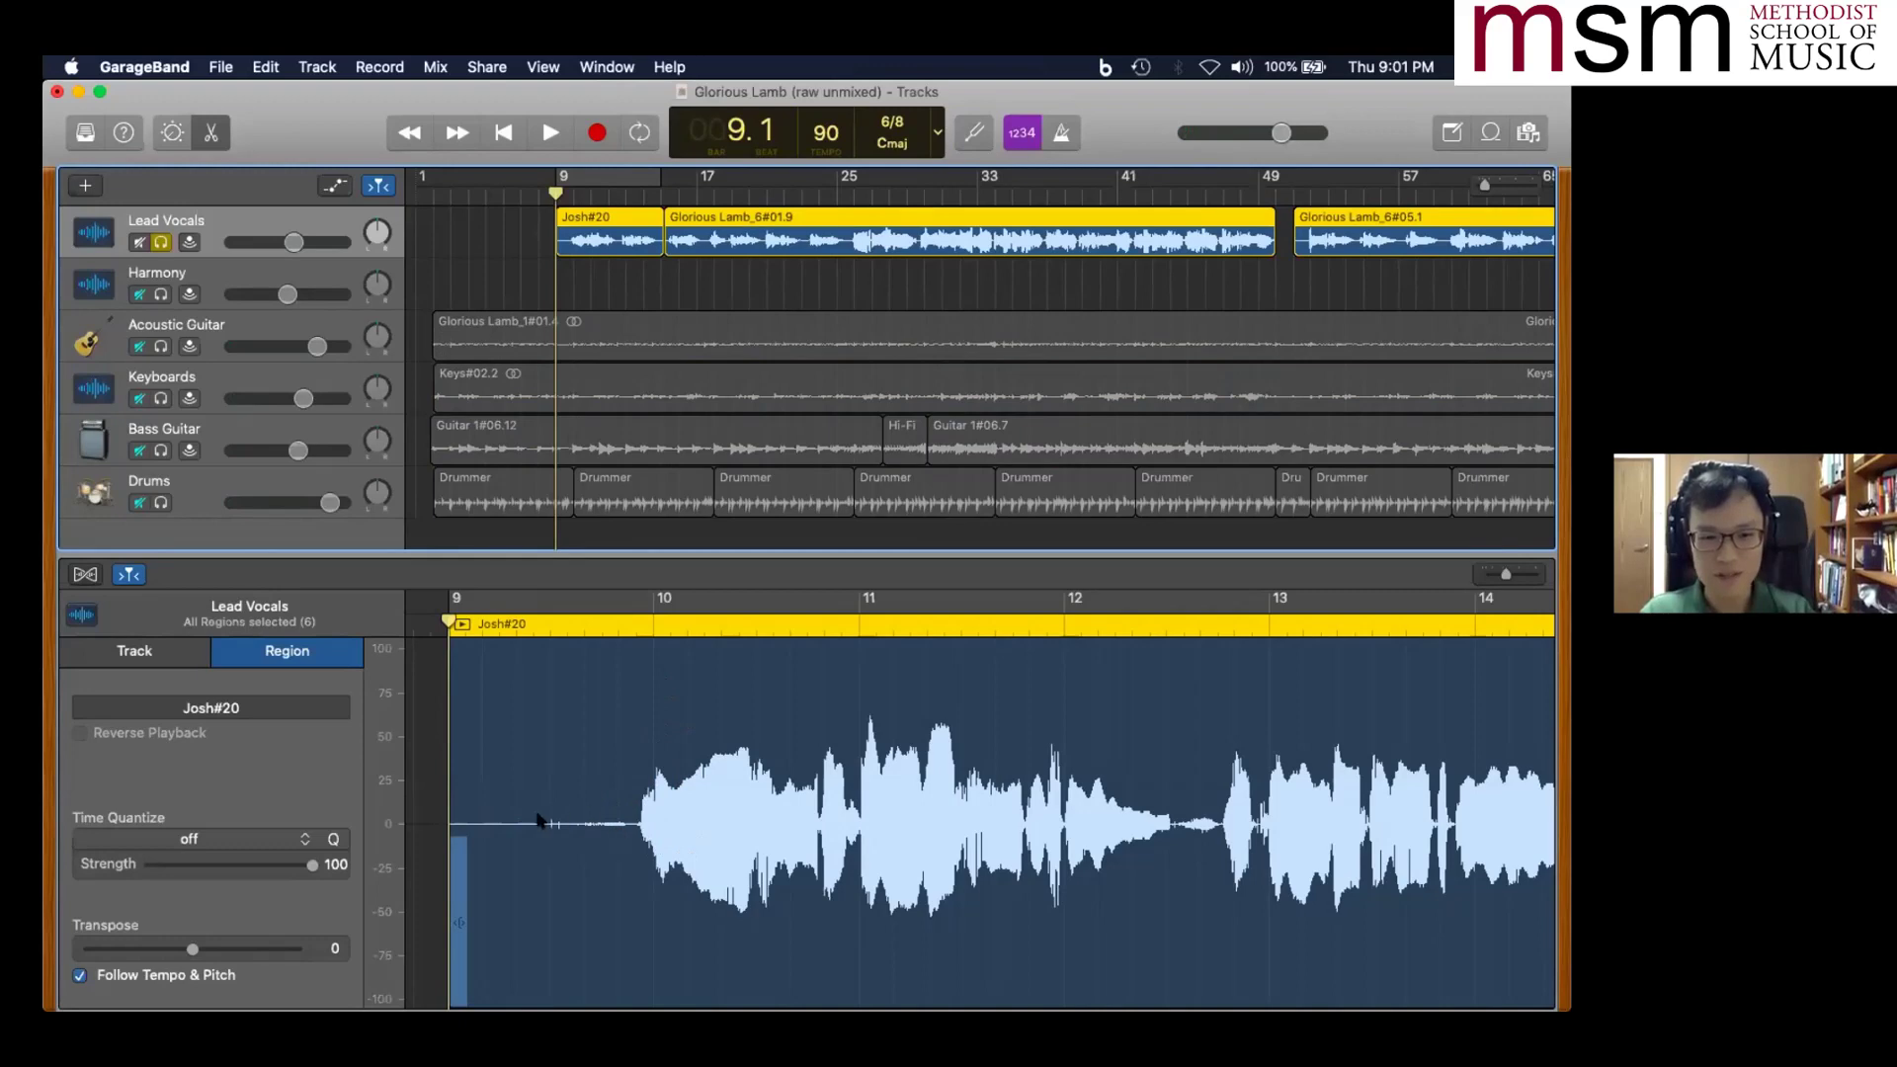
key("space")
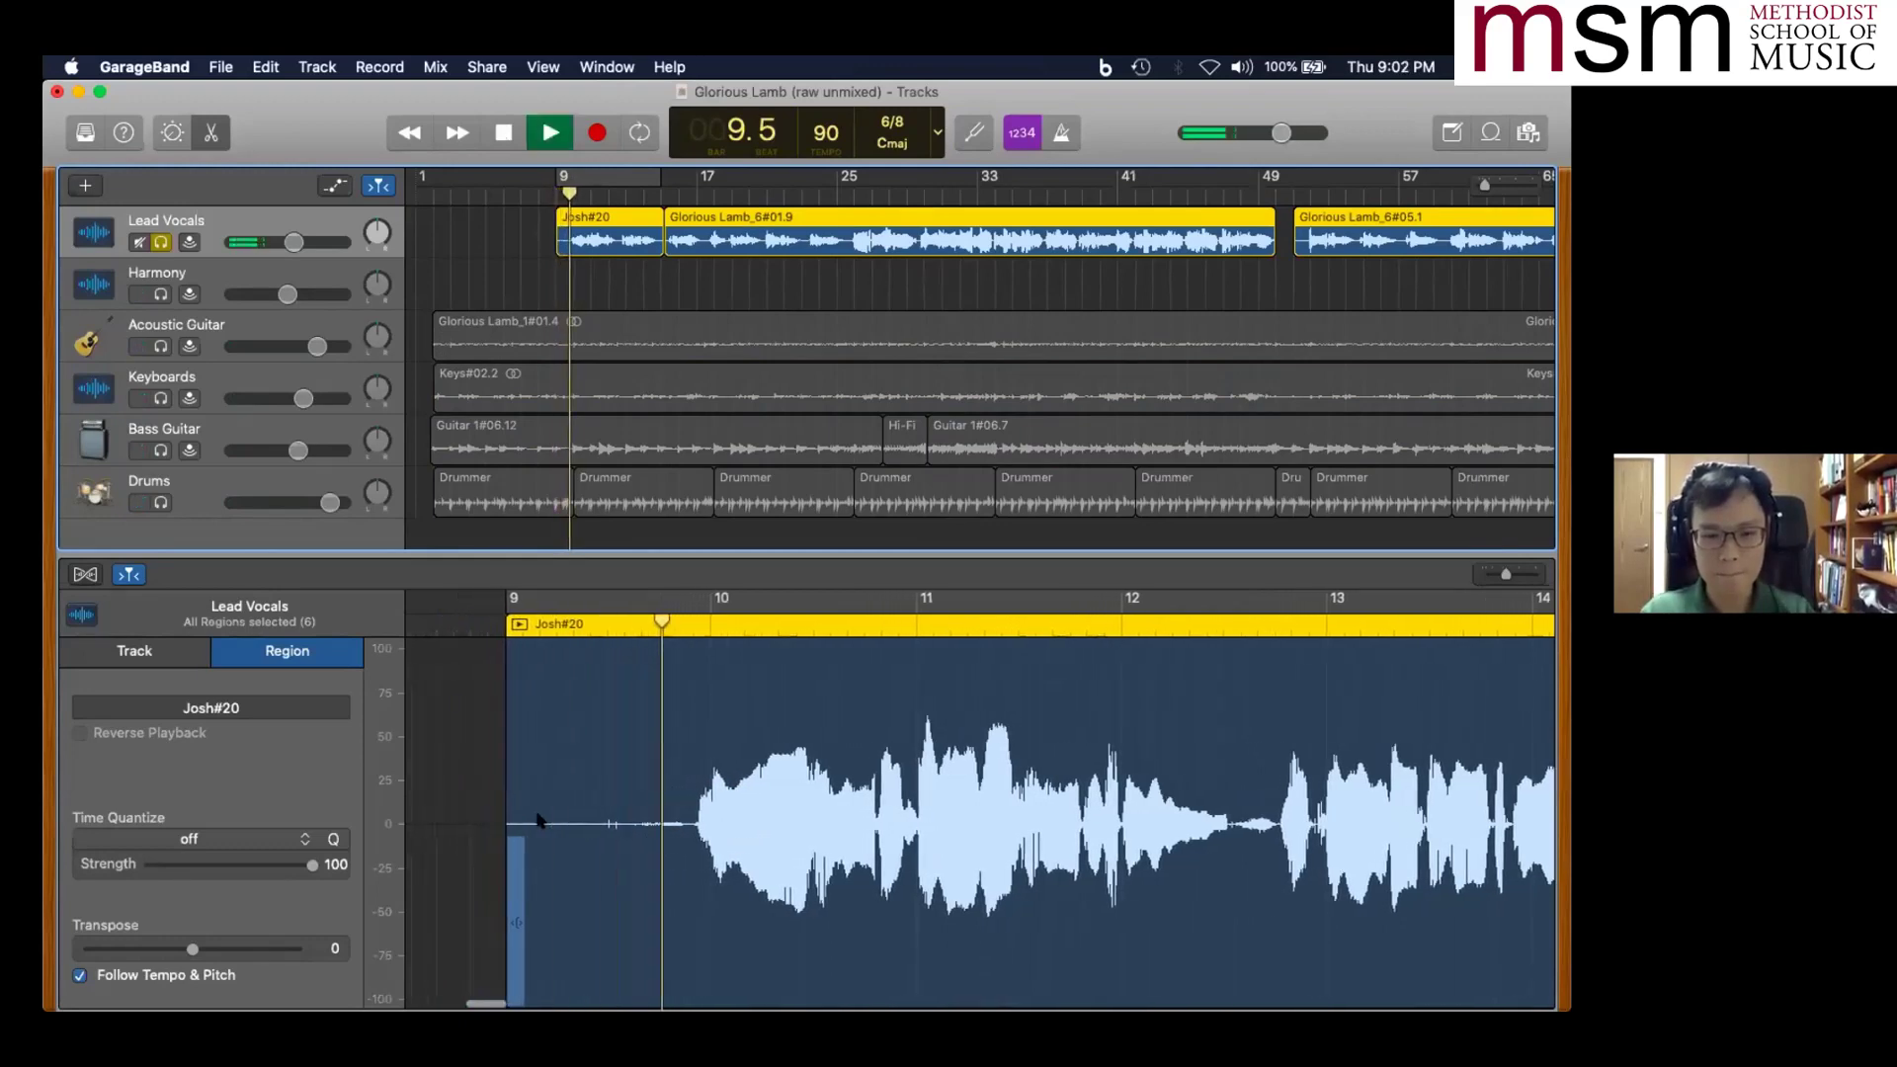
key("space")
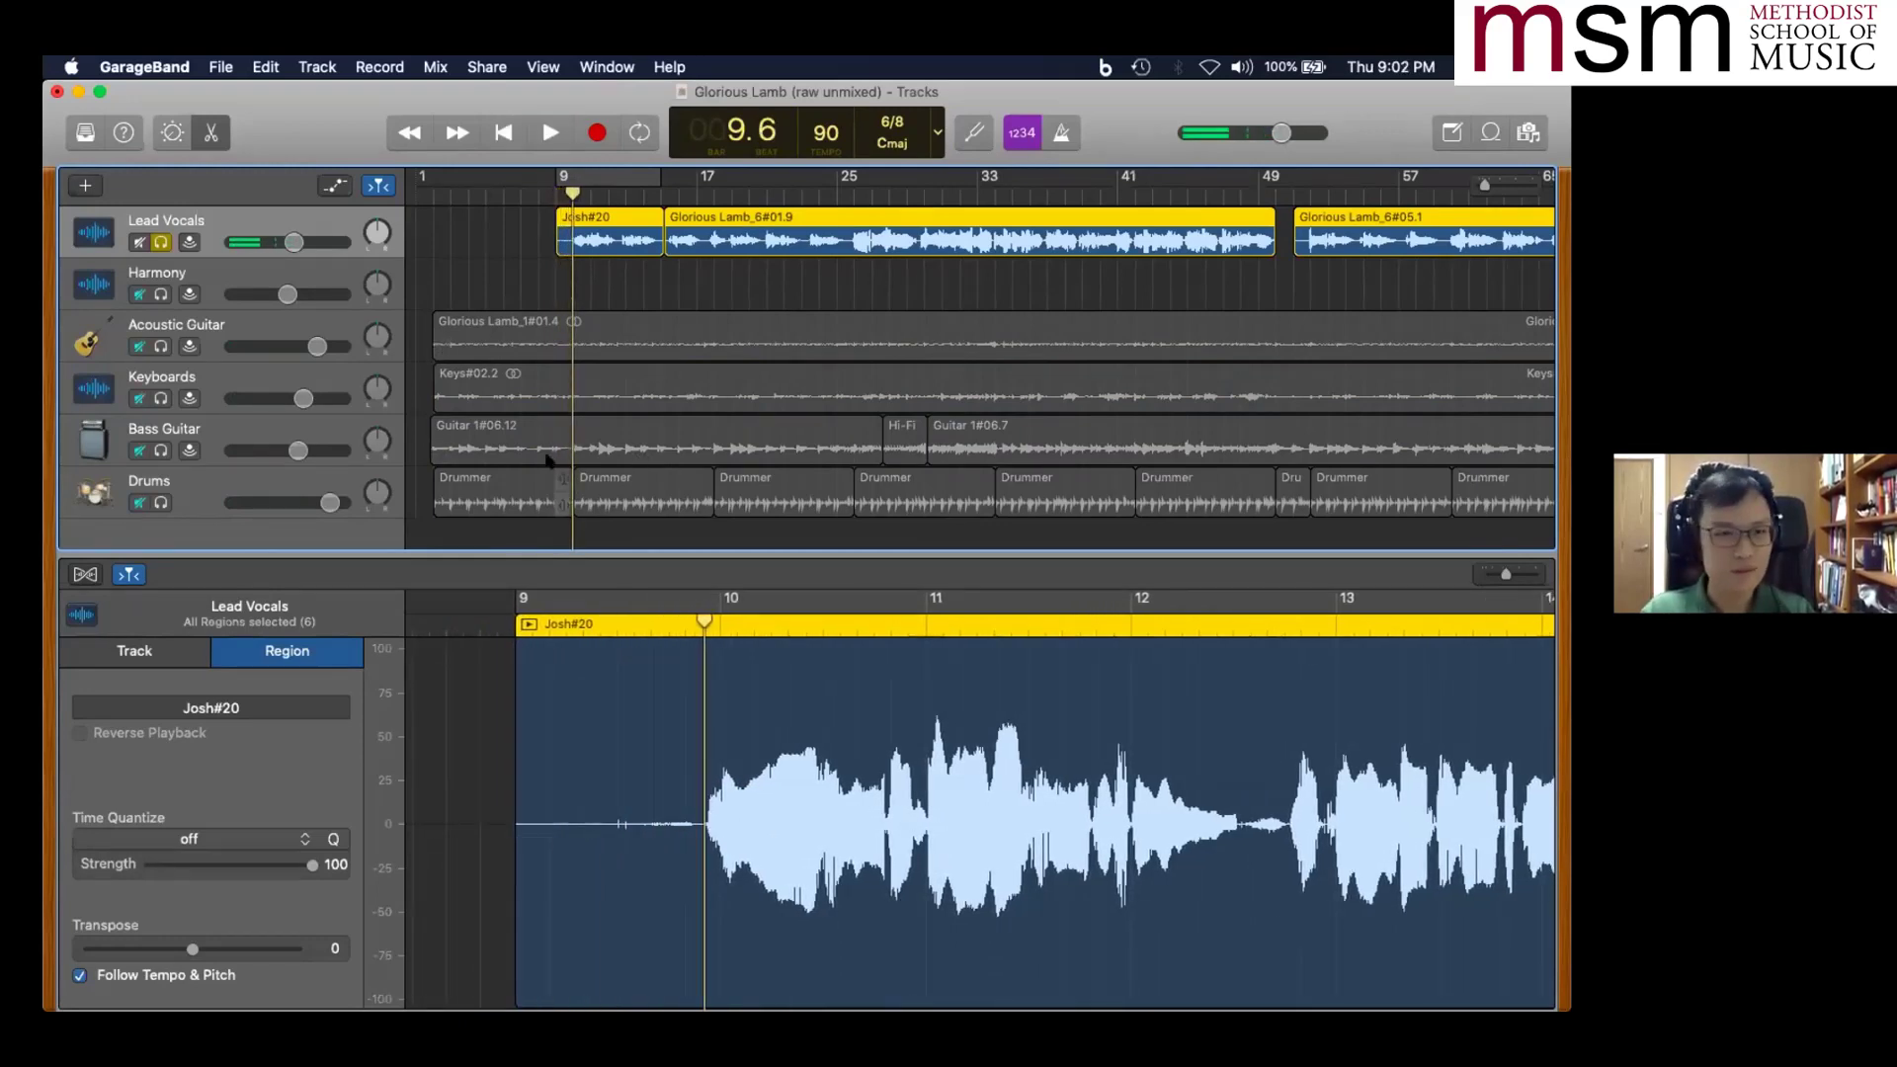
left_click(516, 620)
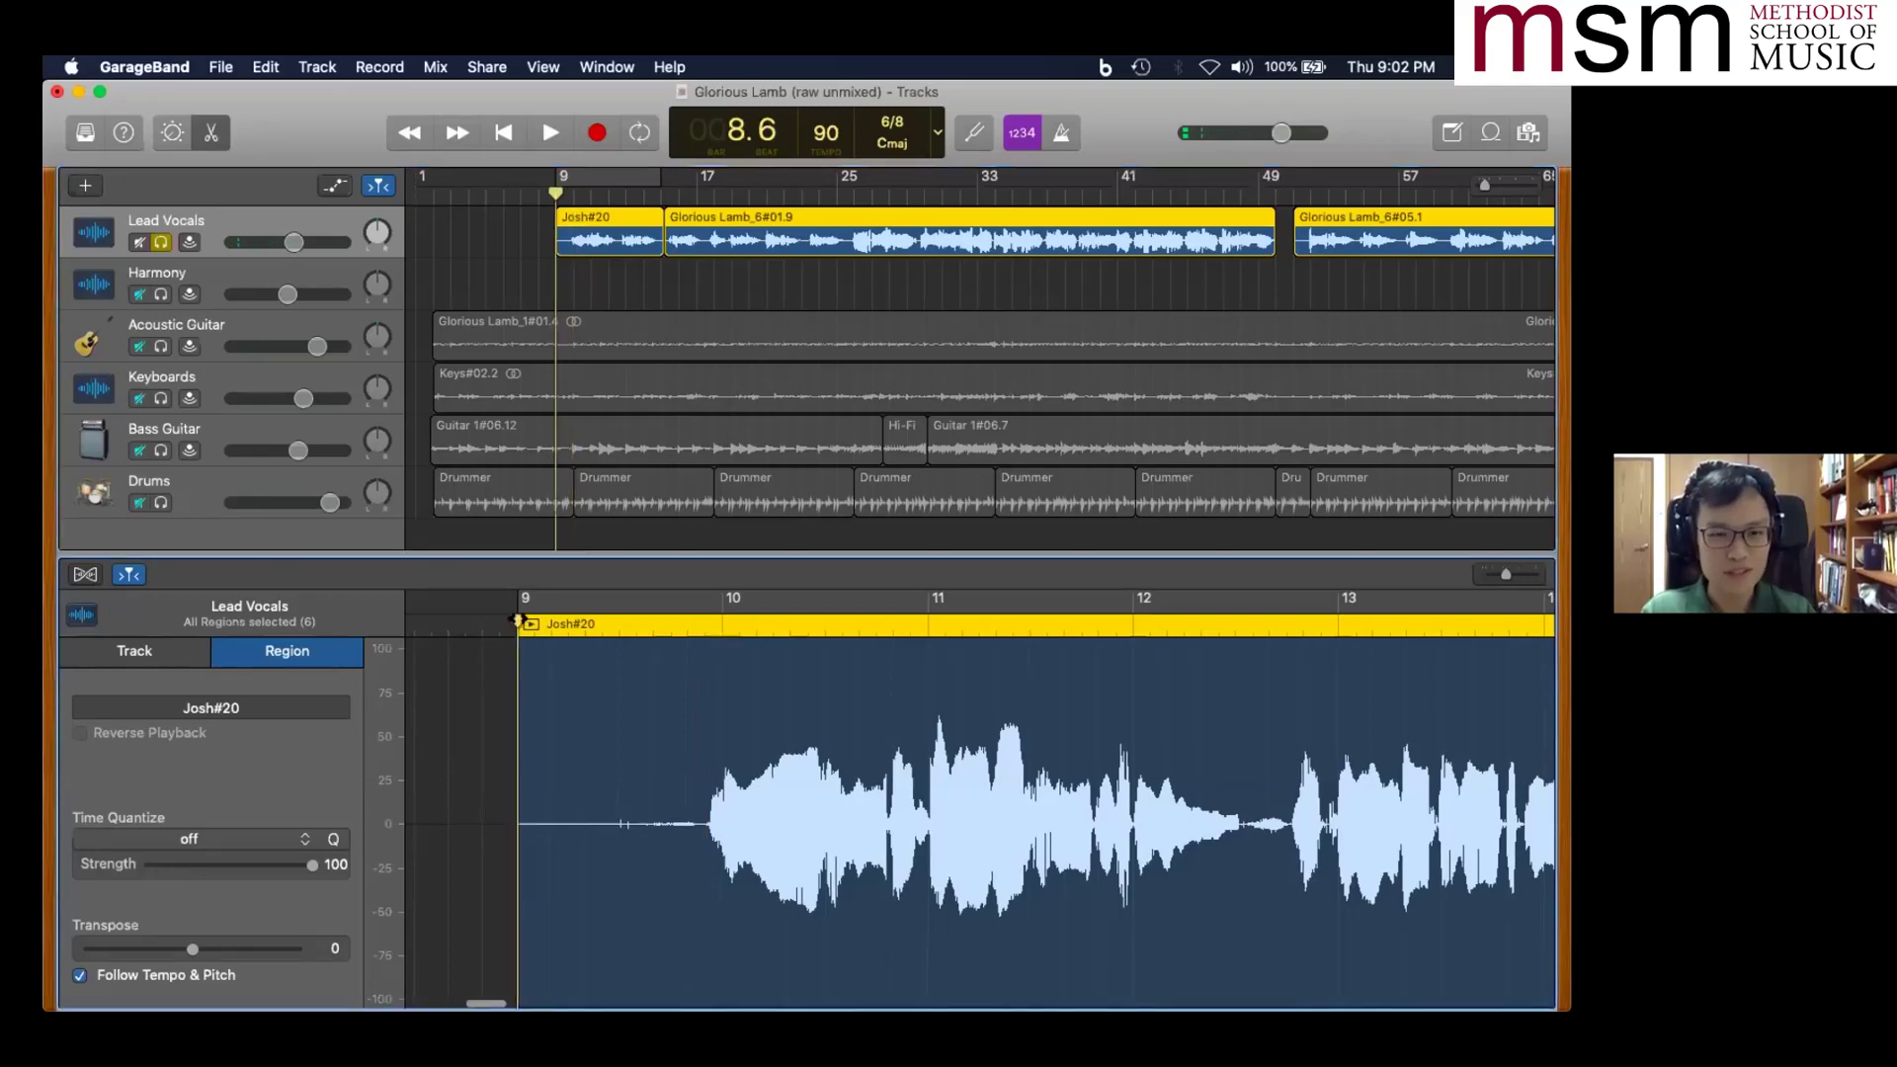
key("space")
key("space")
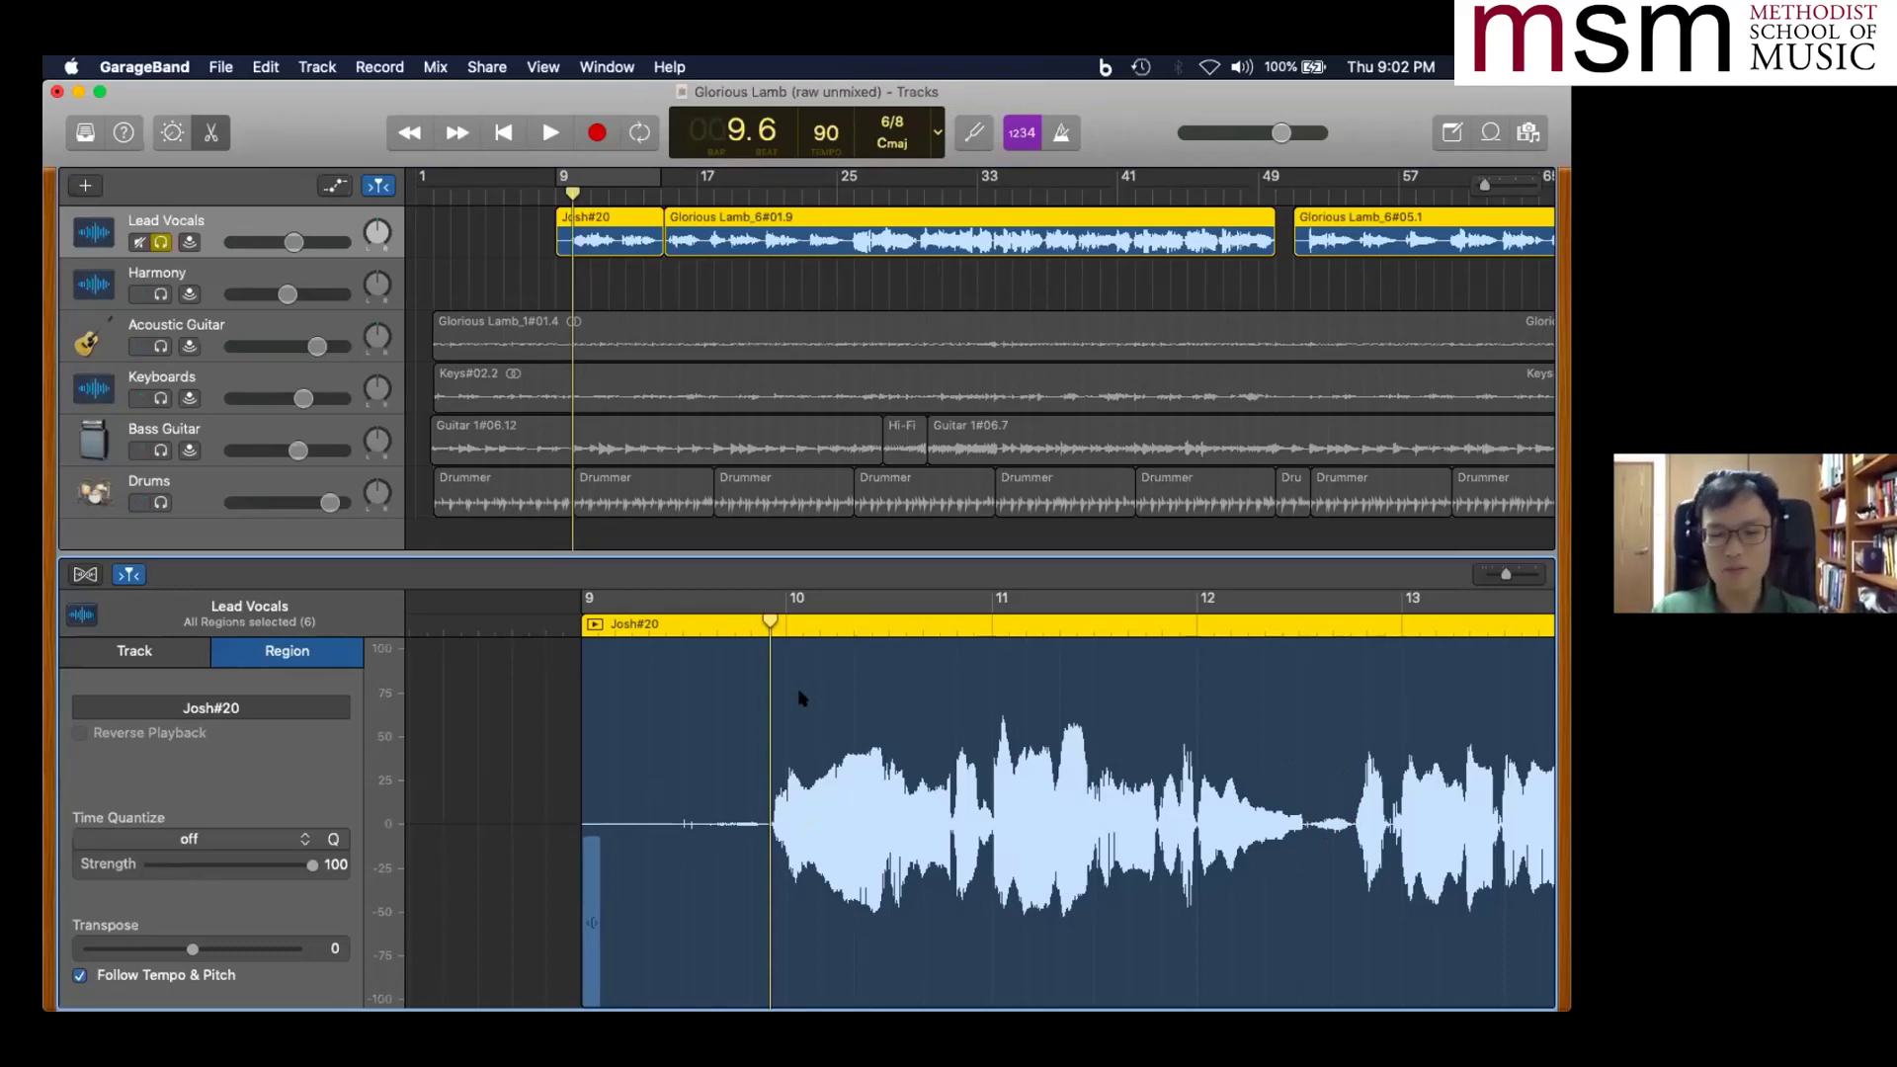
- Split the first Lead Vocals region at the playhead and delete the quiet piece before the singing
left_click(638, 269)
left_click(634, 234)
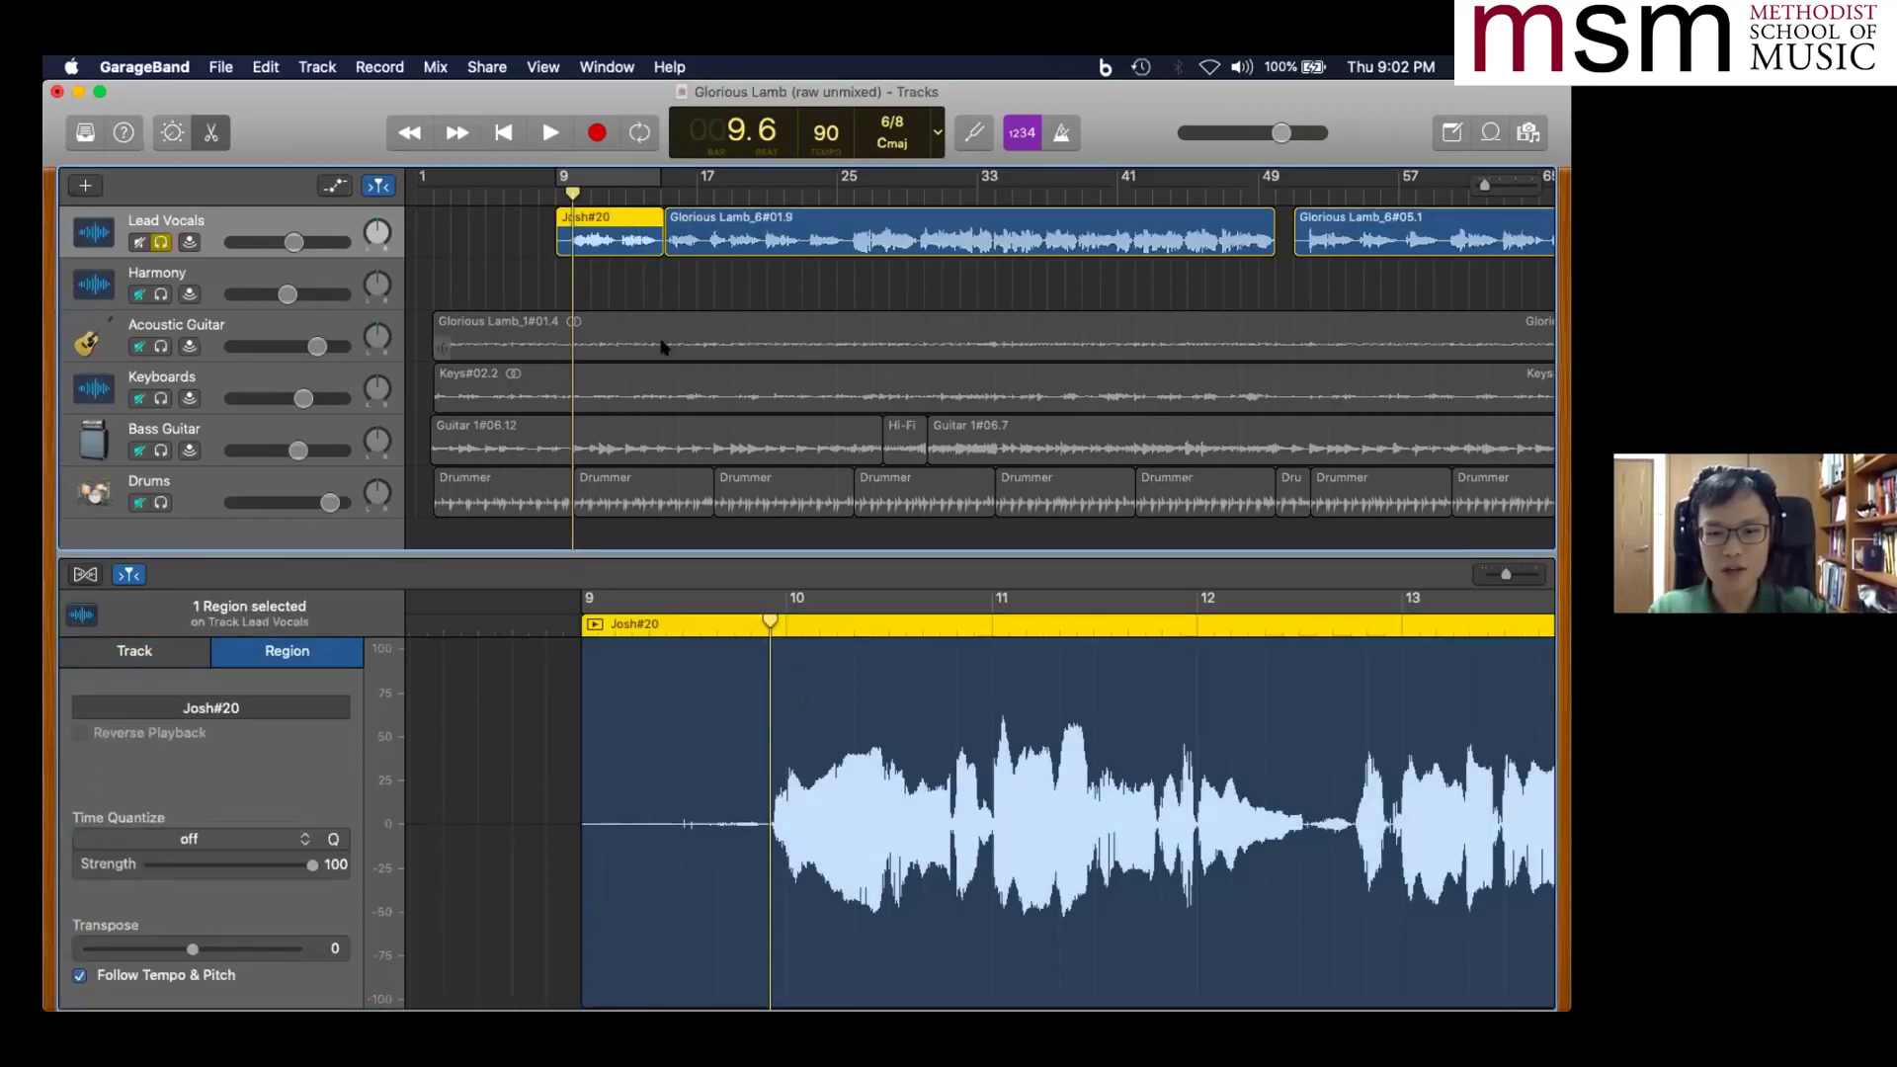
key("super+t")
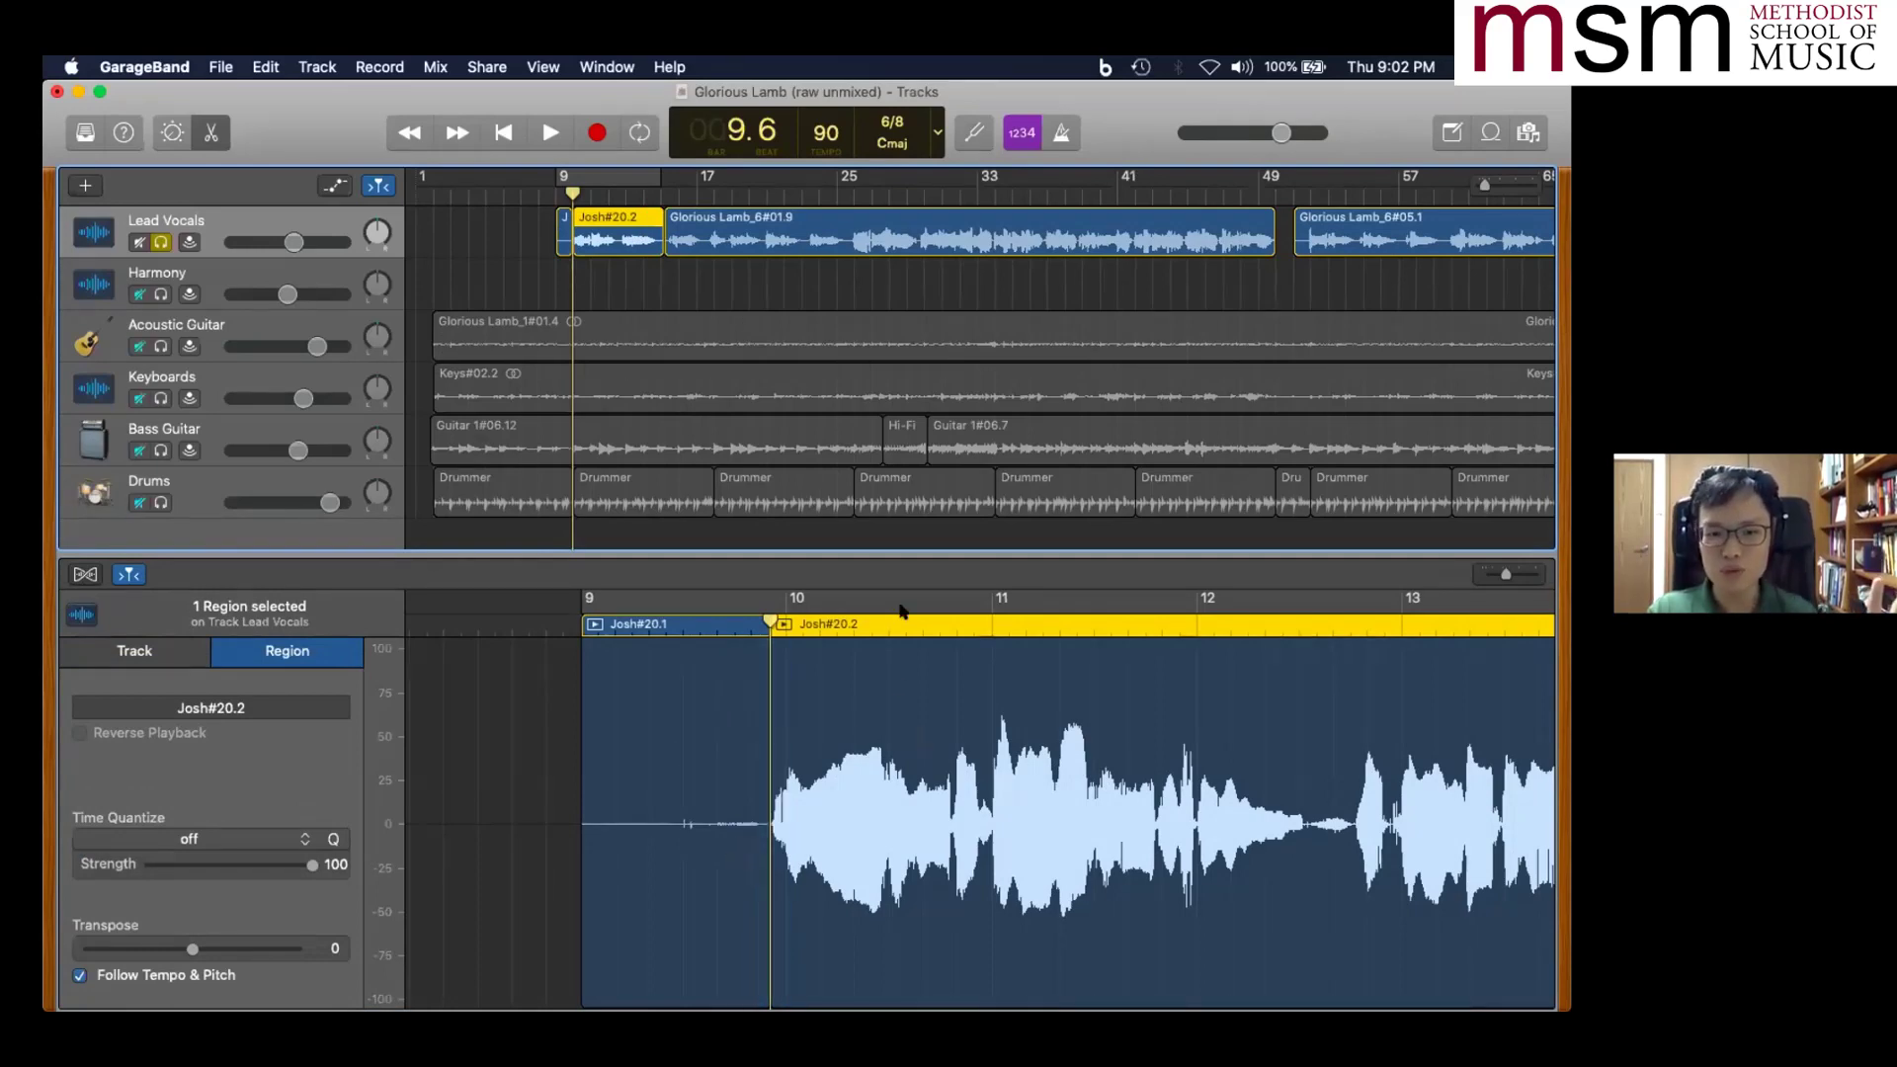
left_click(689, 670)
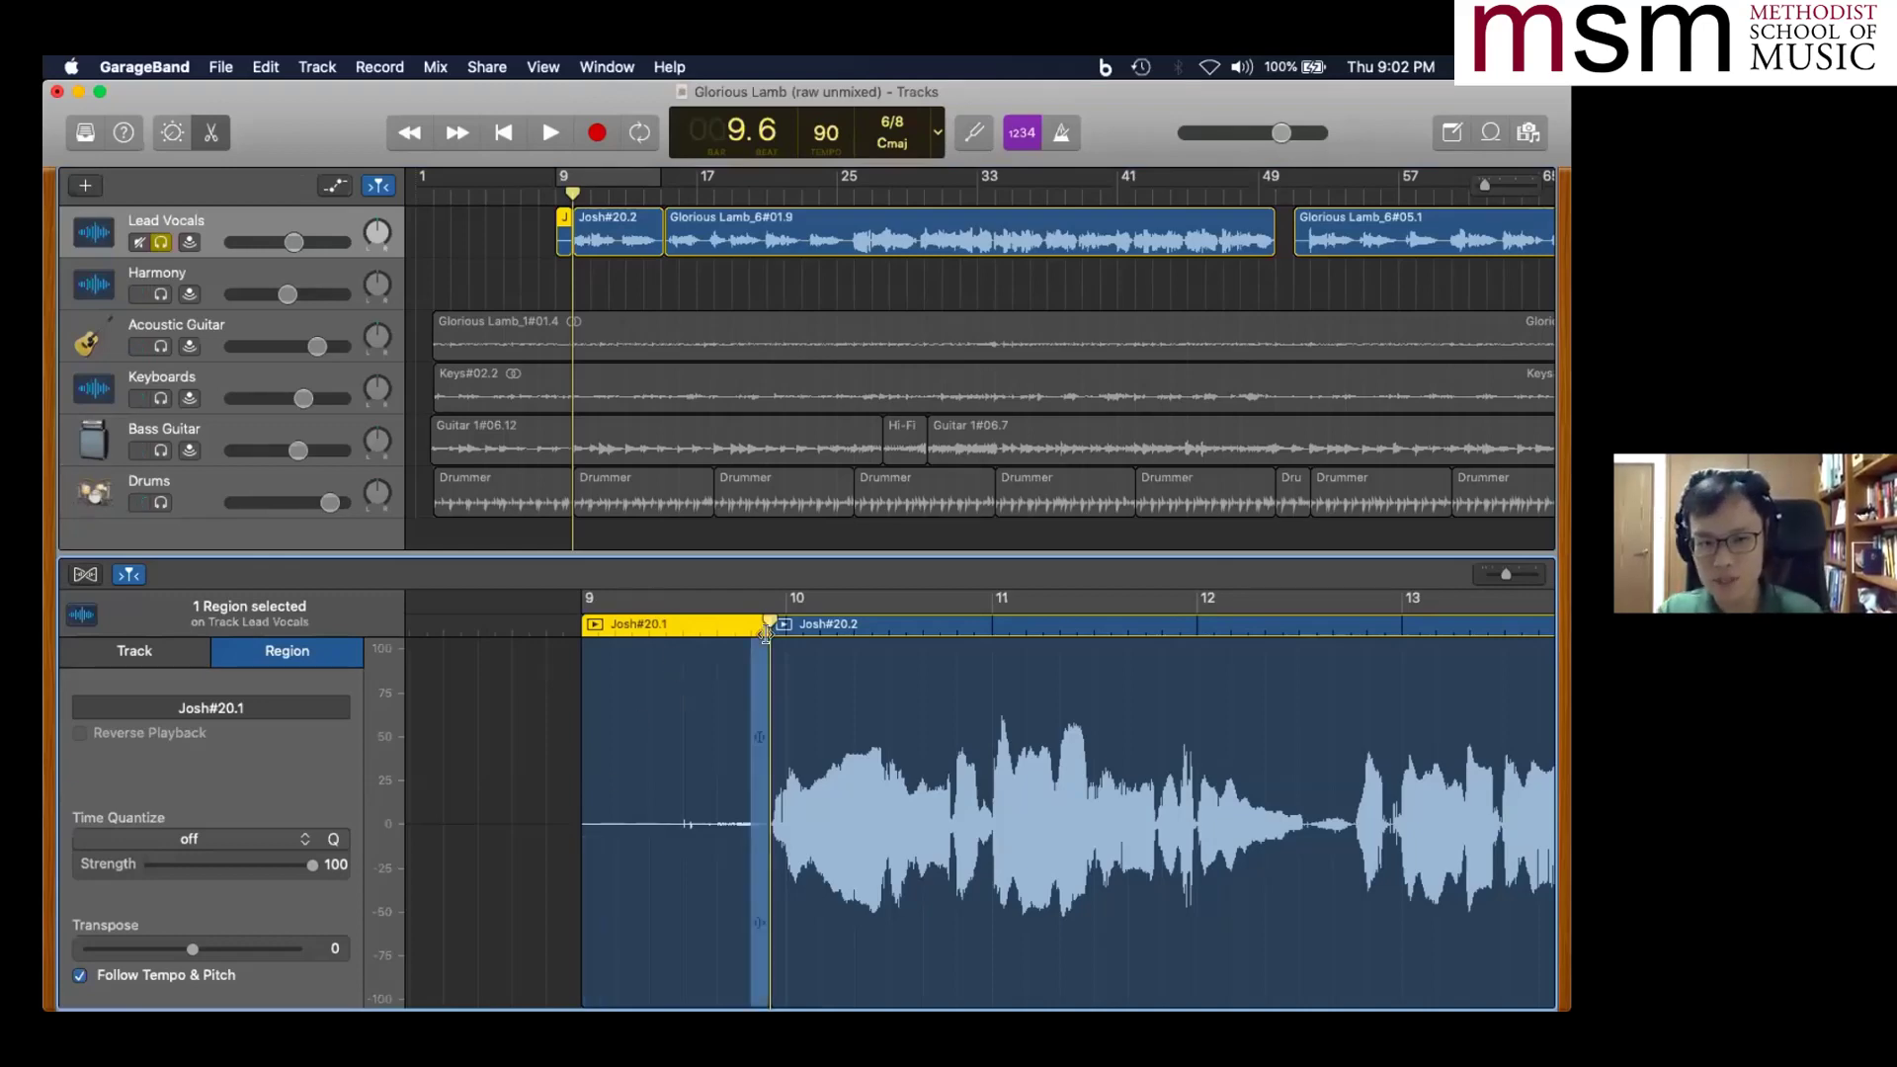
key("Delete")
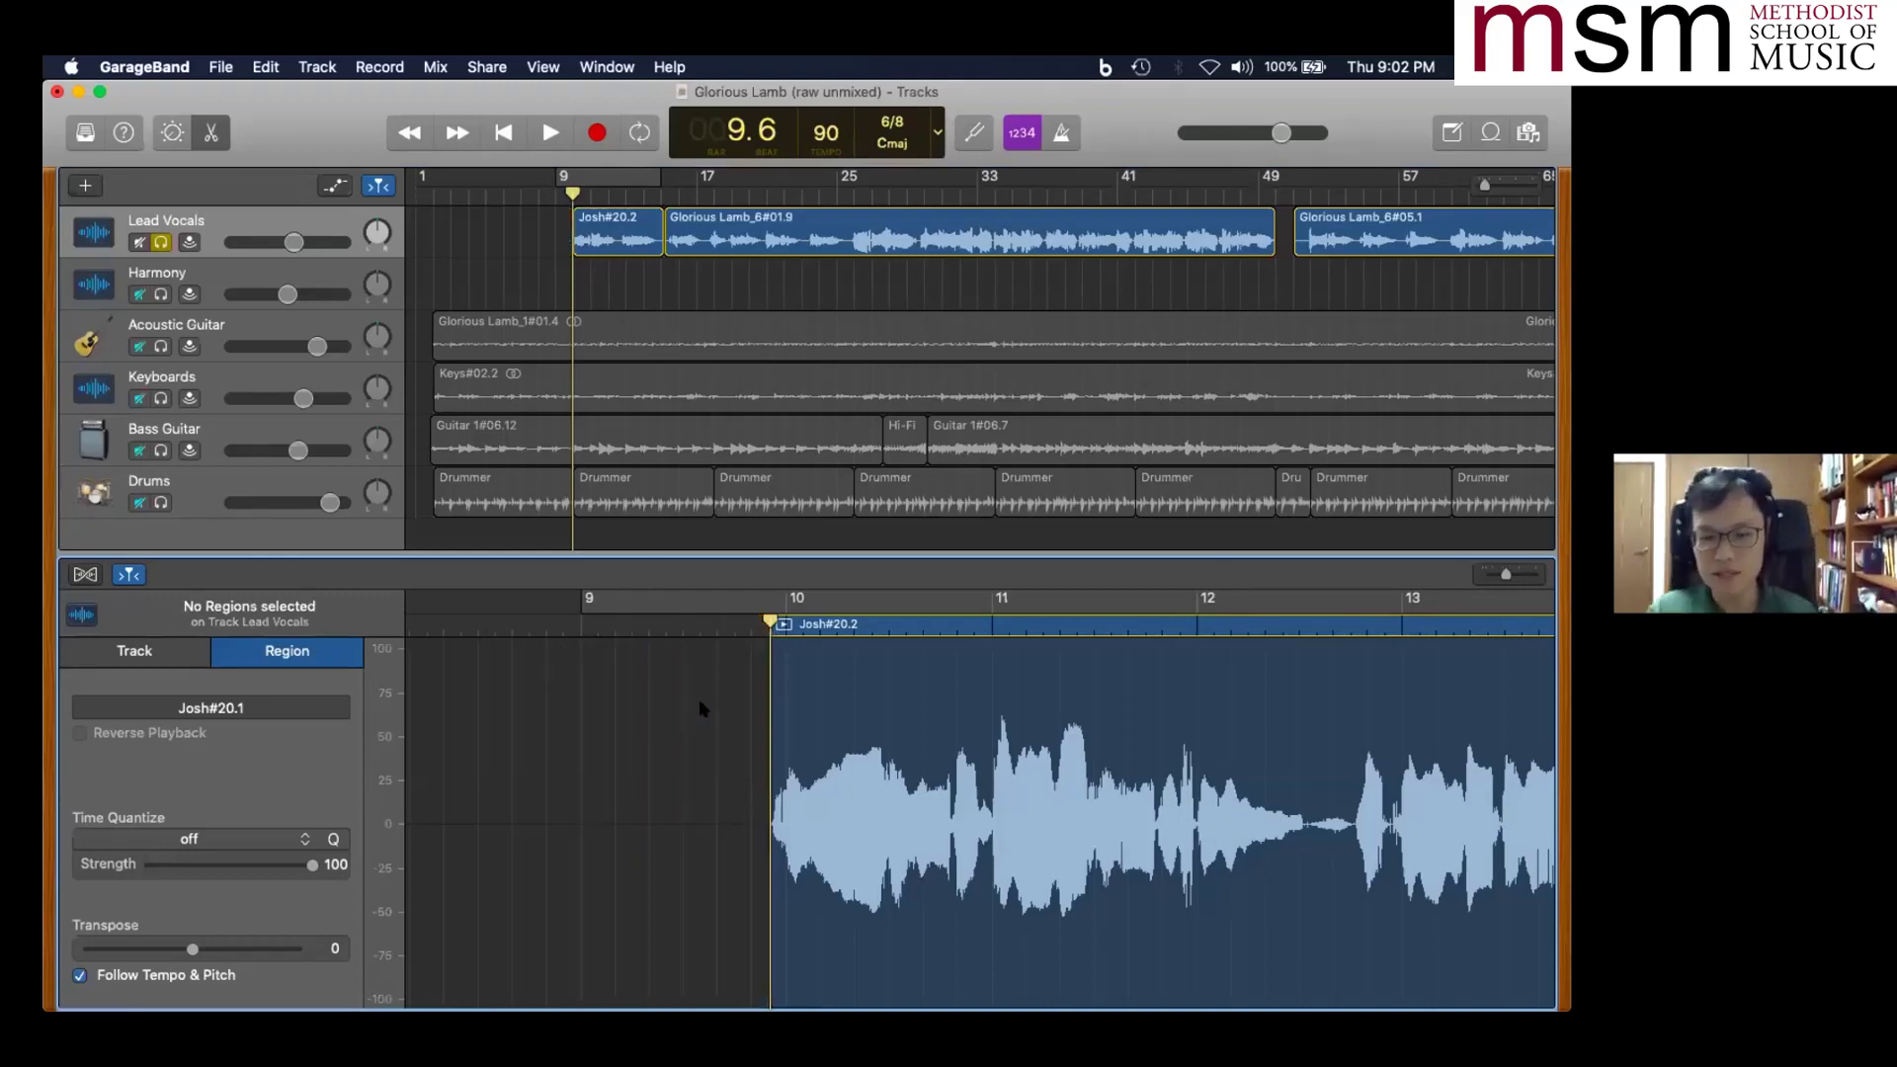
- Play the trimmed opening of the soloed Lead Vocals track and stop at position 12.5, just past the gap between phrases
key("space")
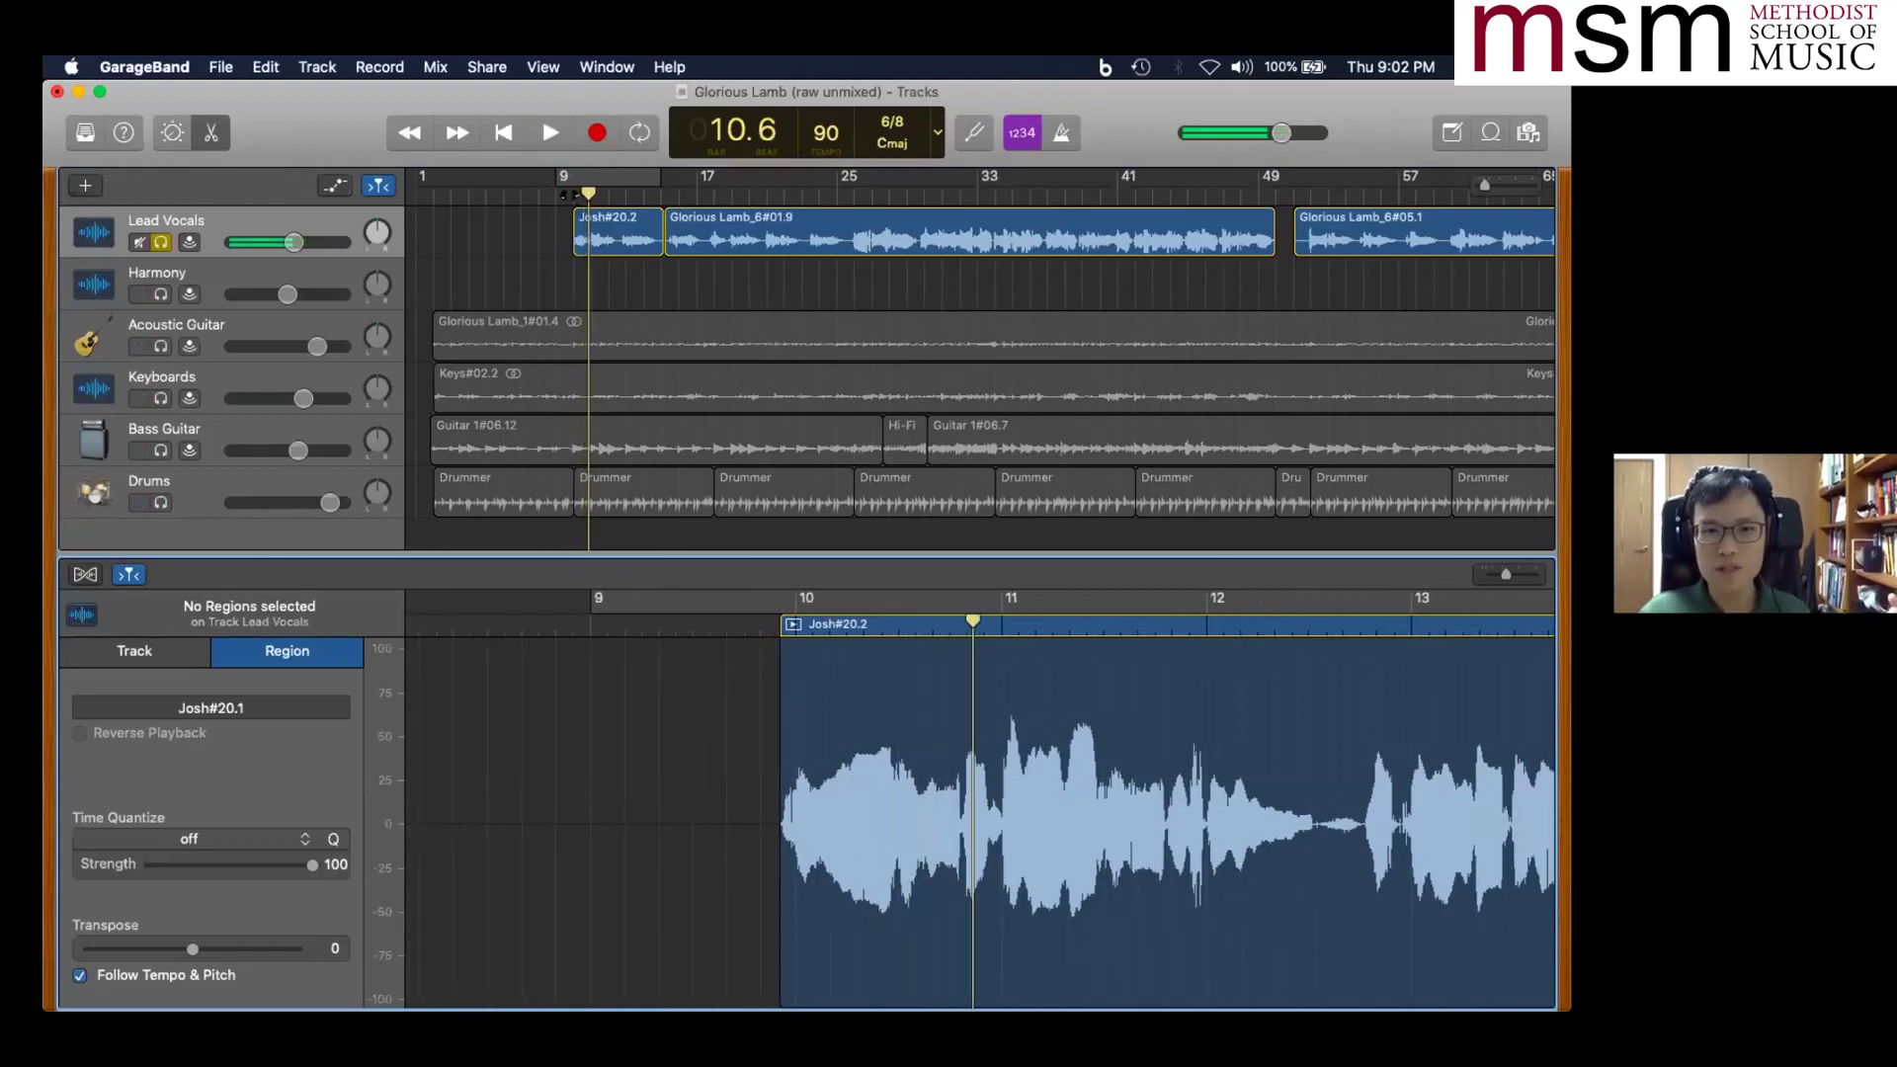
key("space")
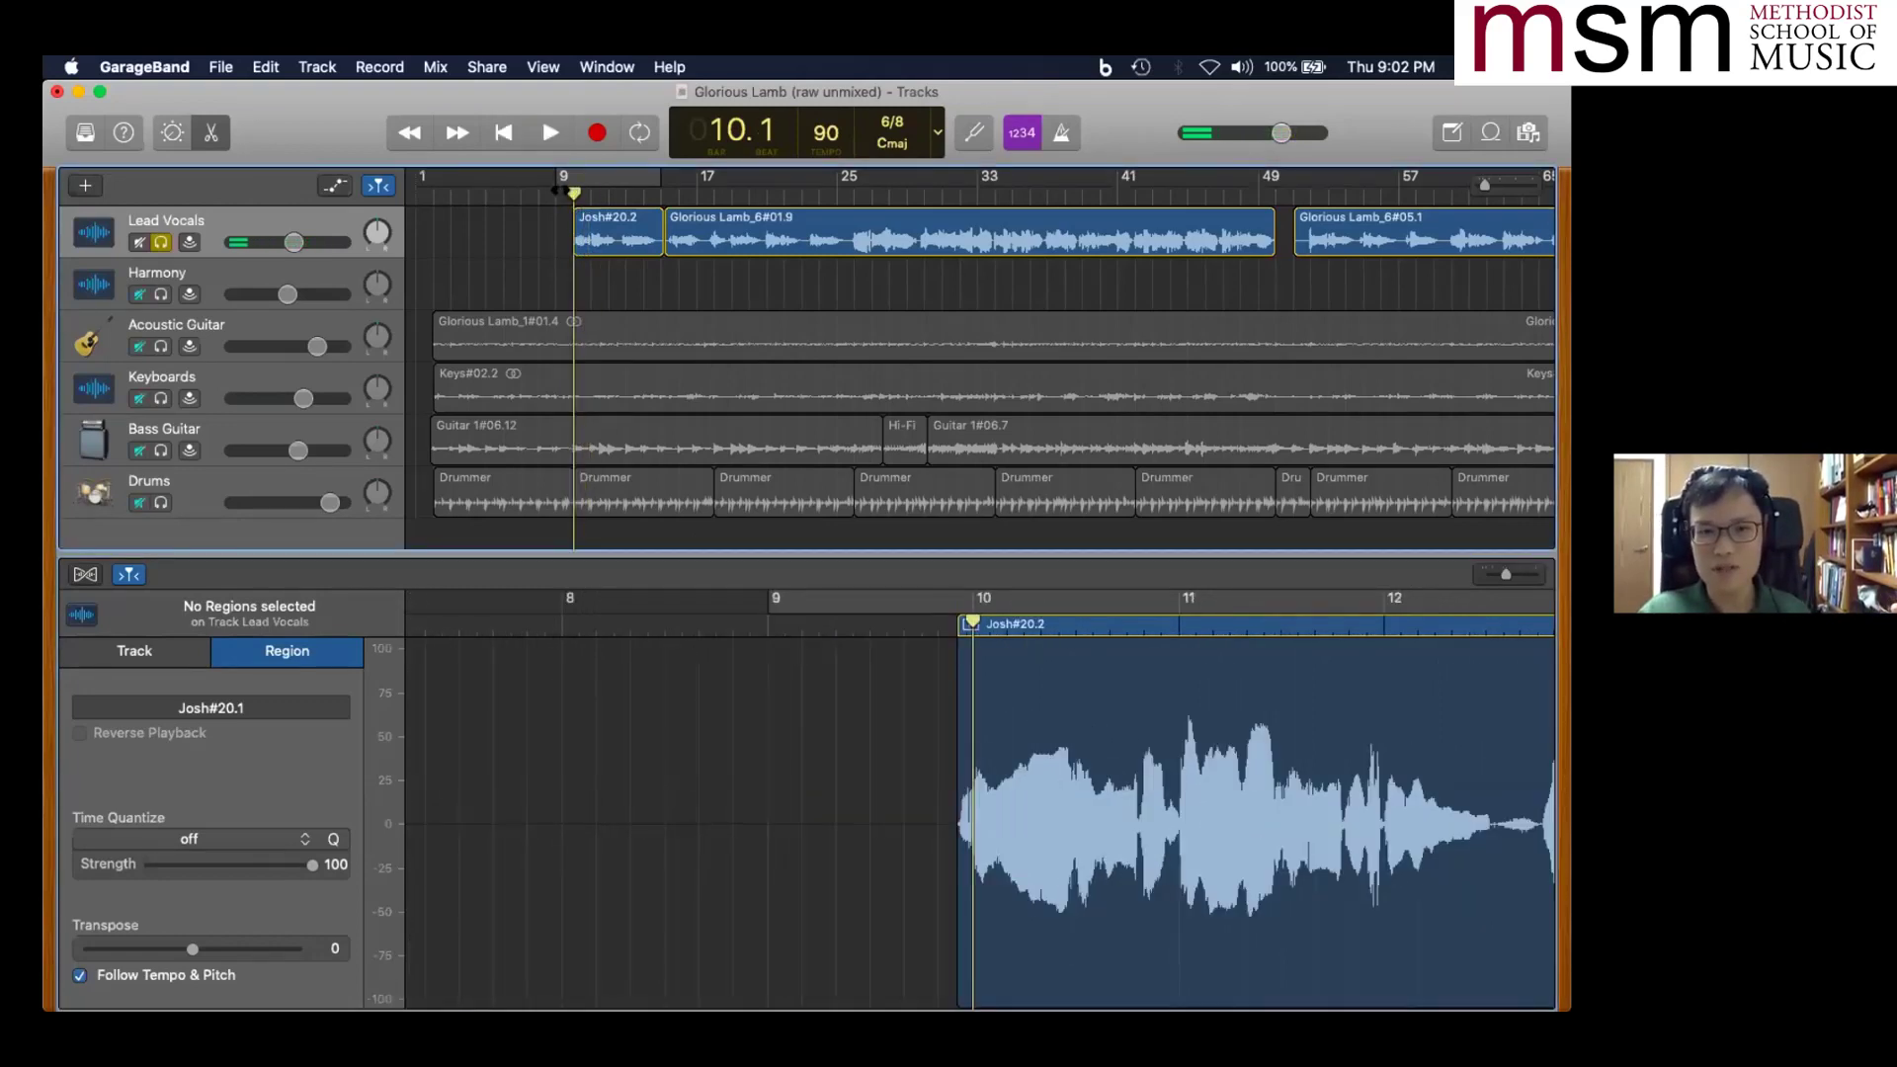
key("space")
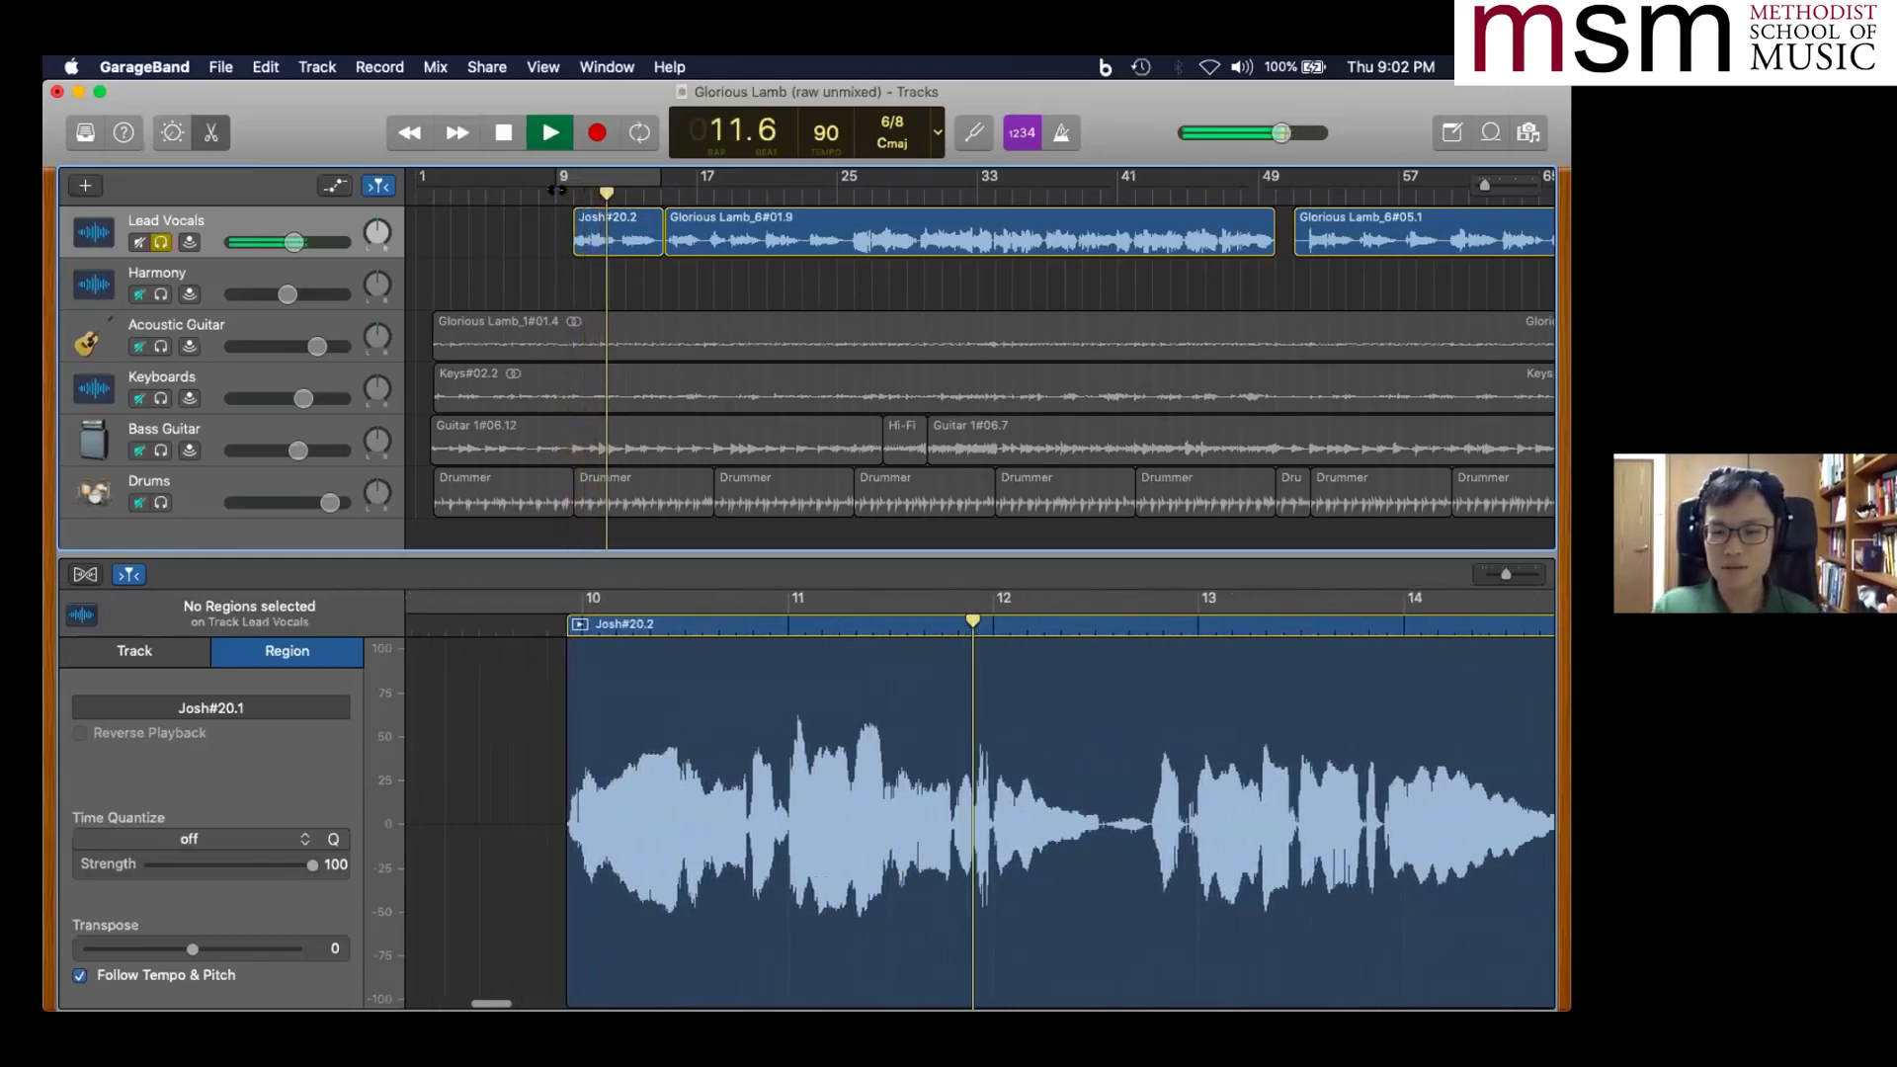
key("space")
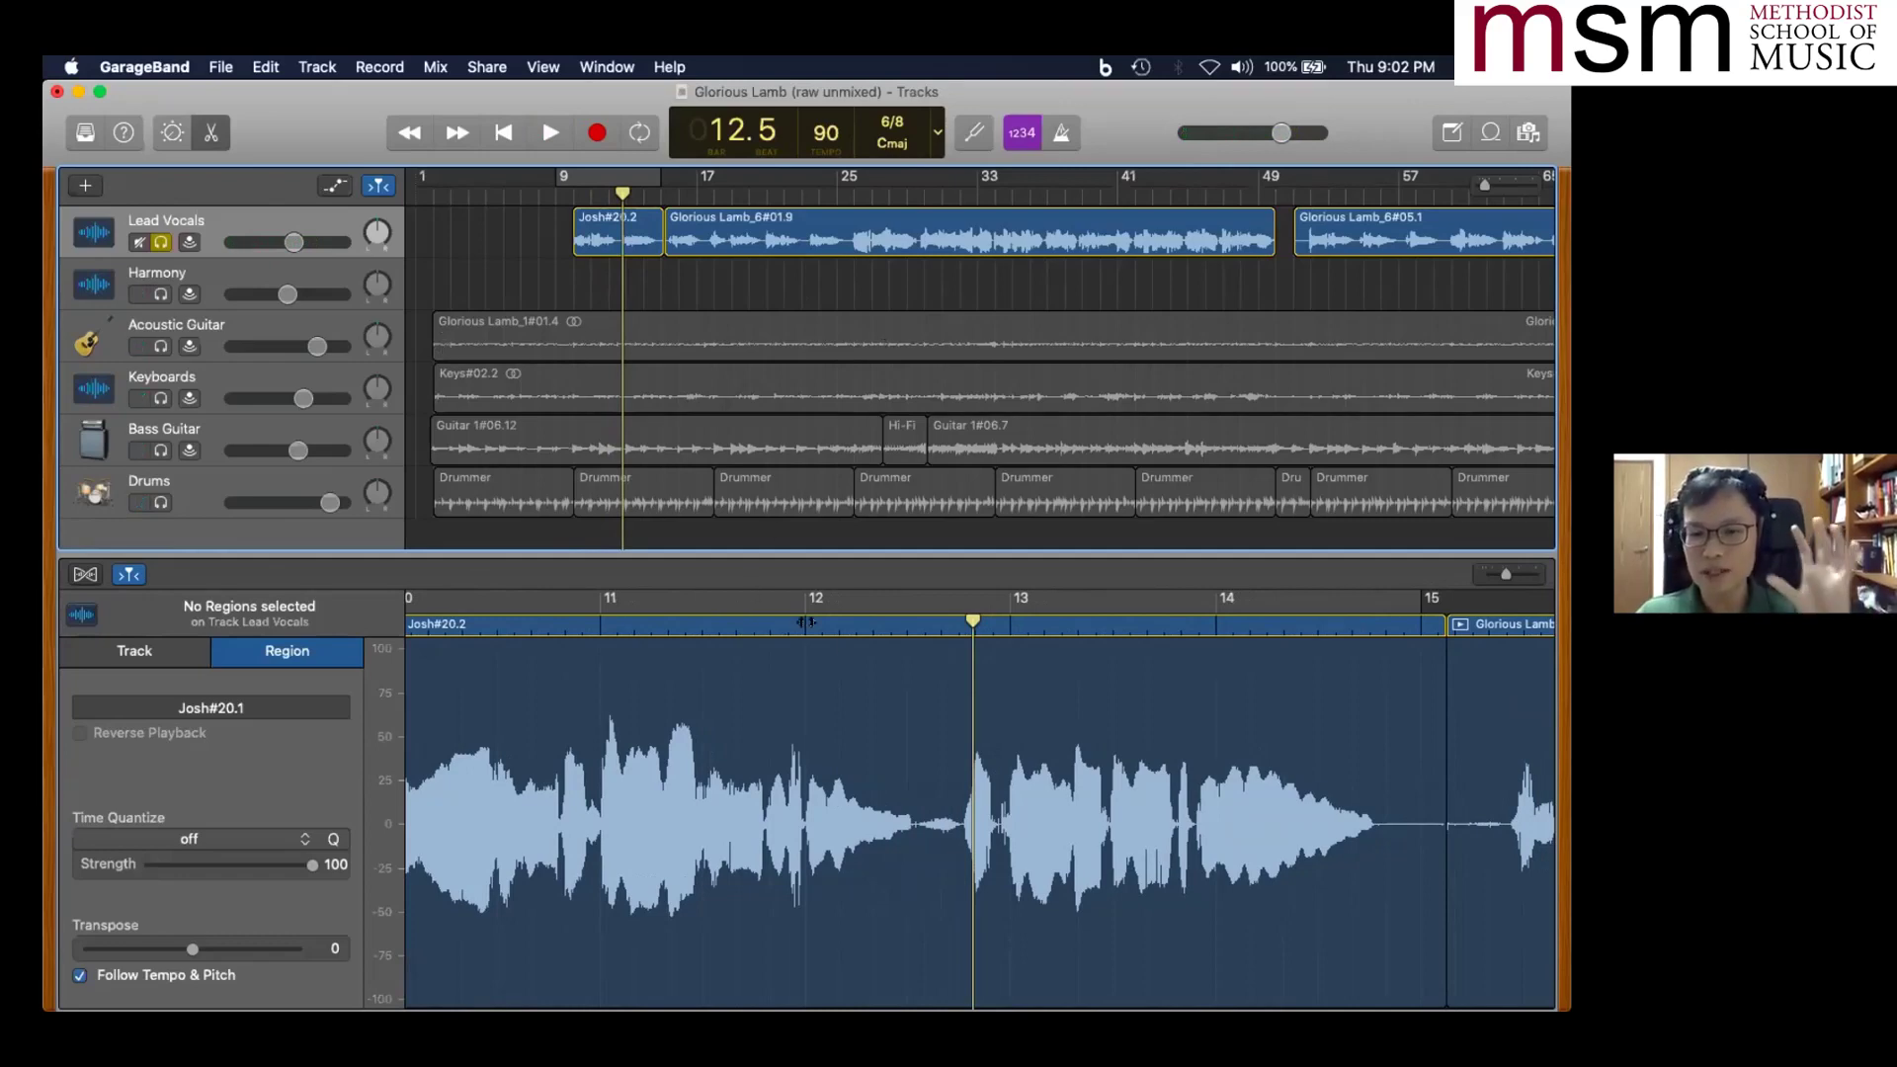
- Split the first Lead Vocals region at positions 12.4 and 12.5 to isolate the quiet breath between the two phrases
left_click(913, 621)
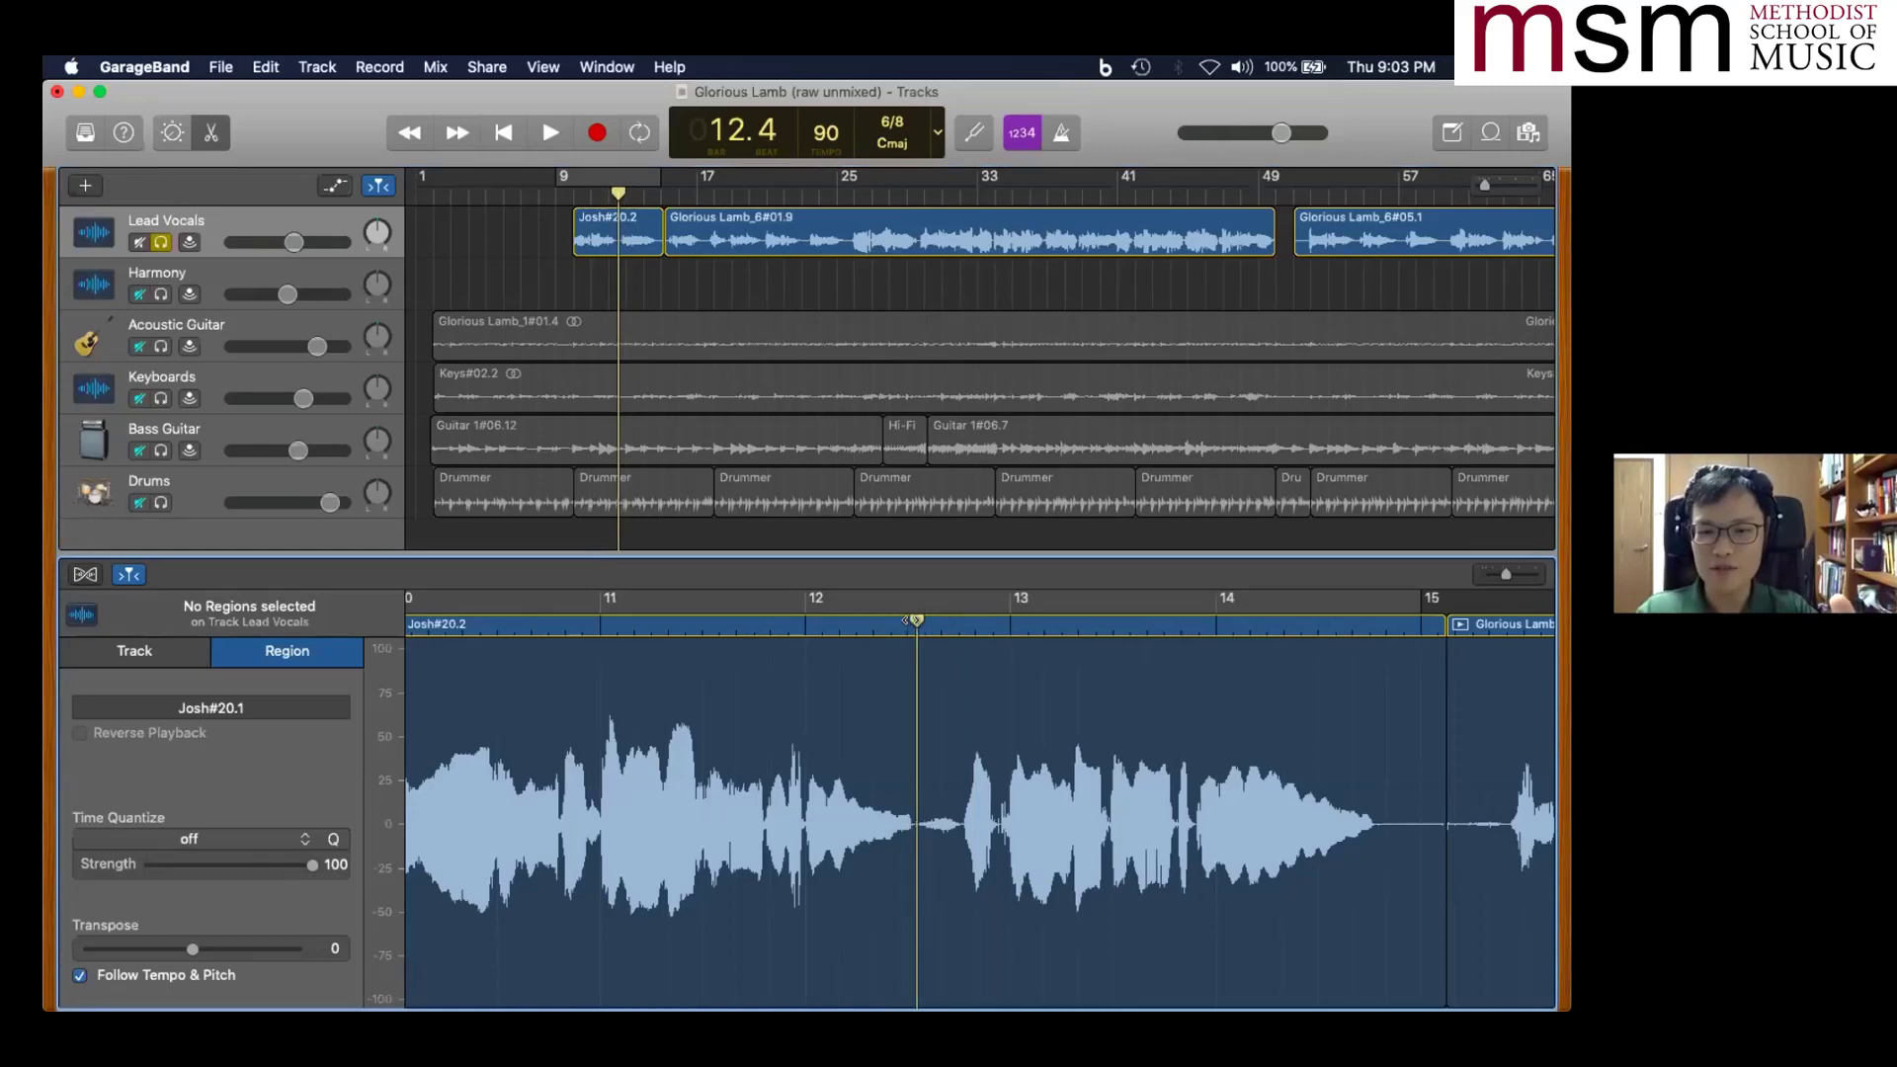
left_click(899, 680)
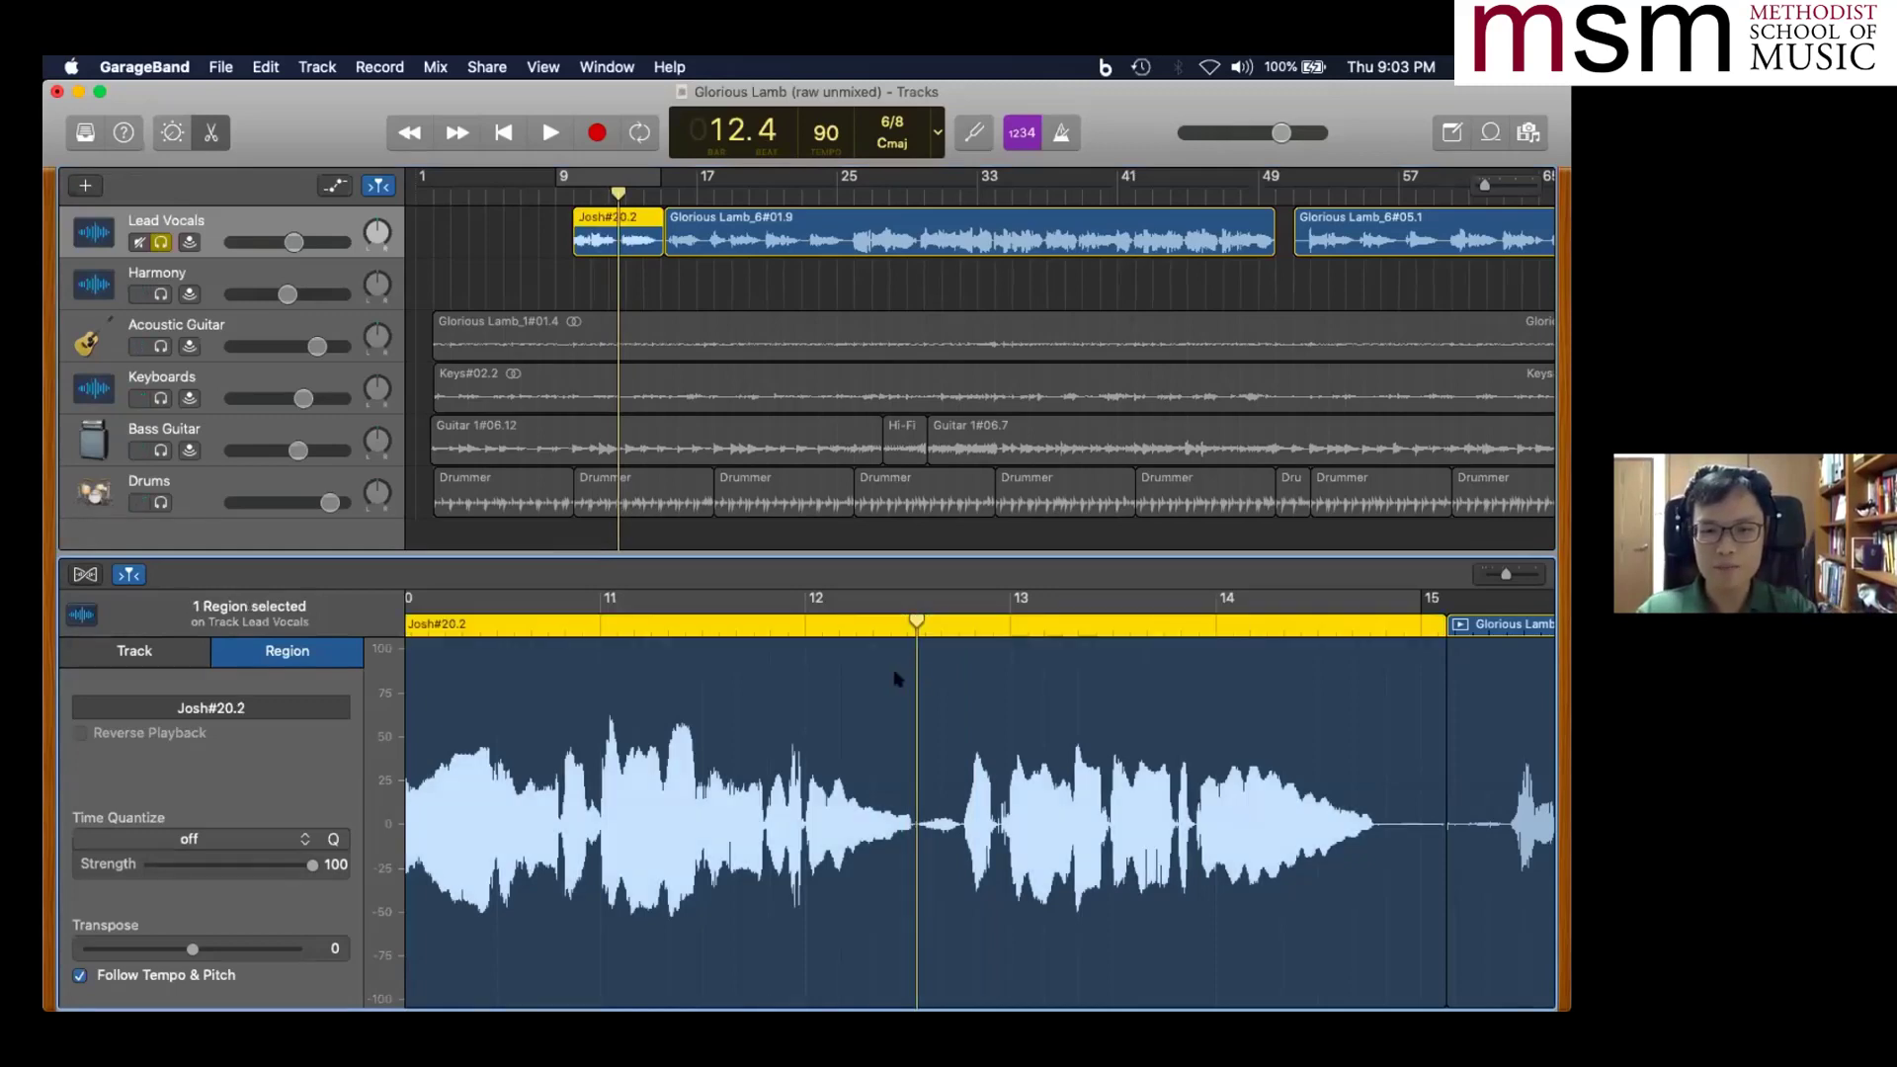
key("super+t")
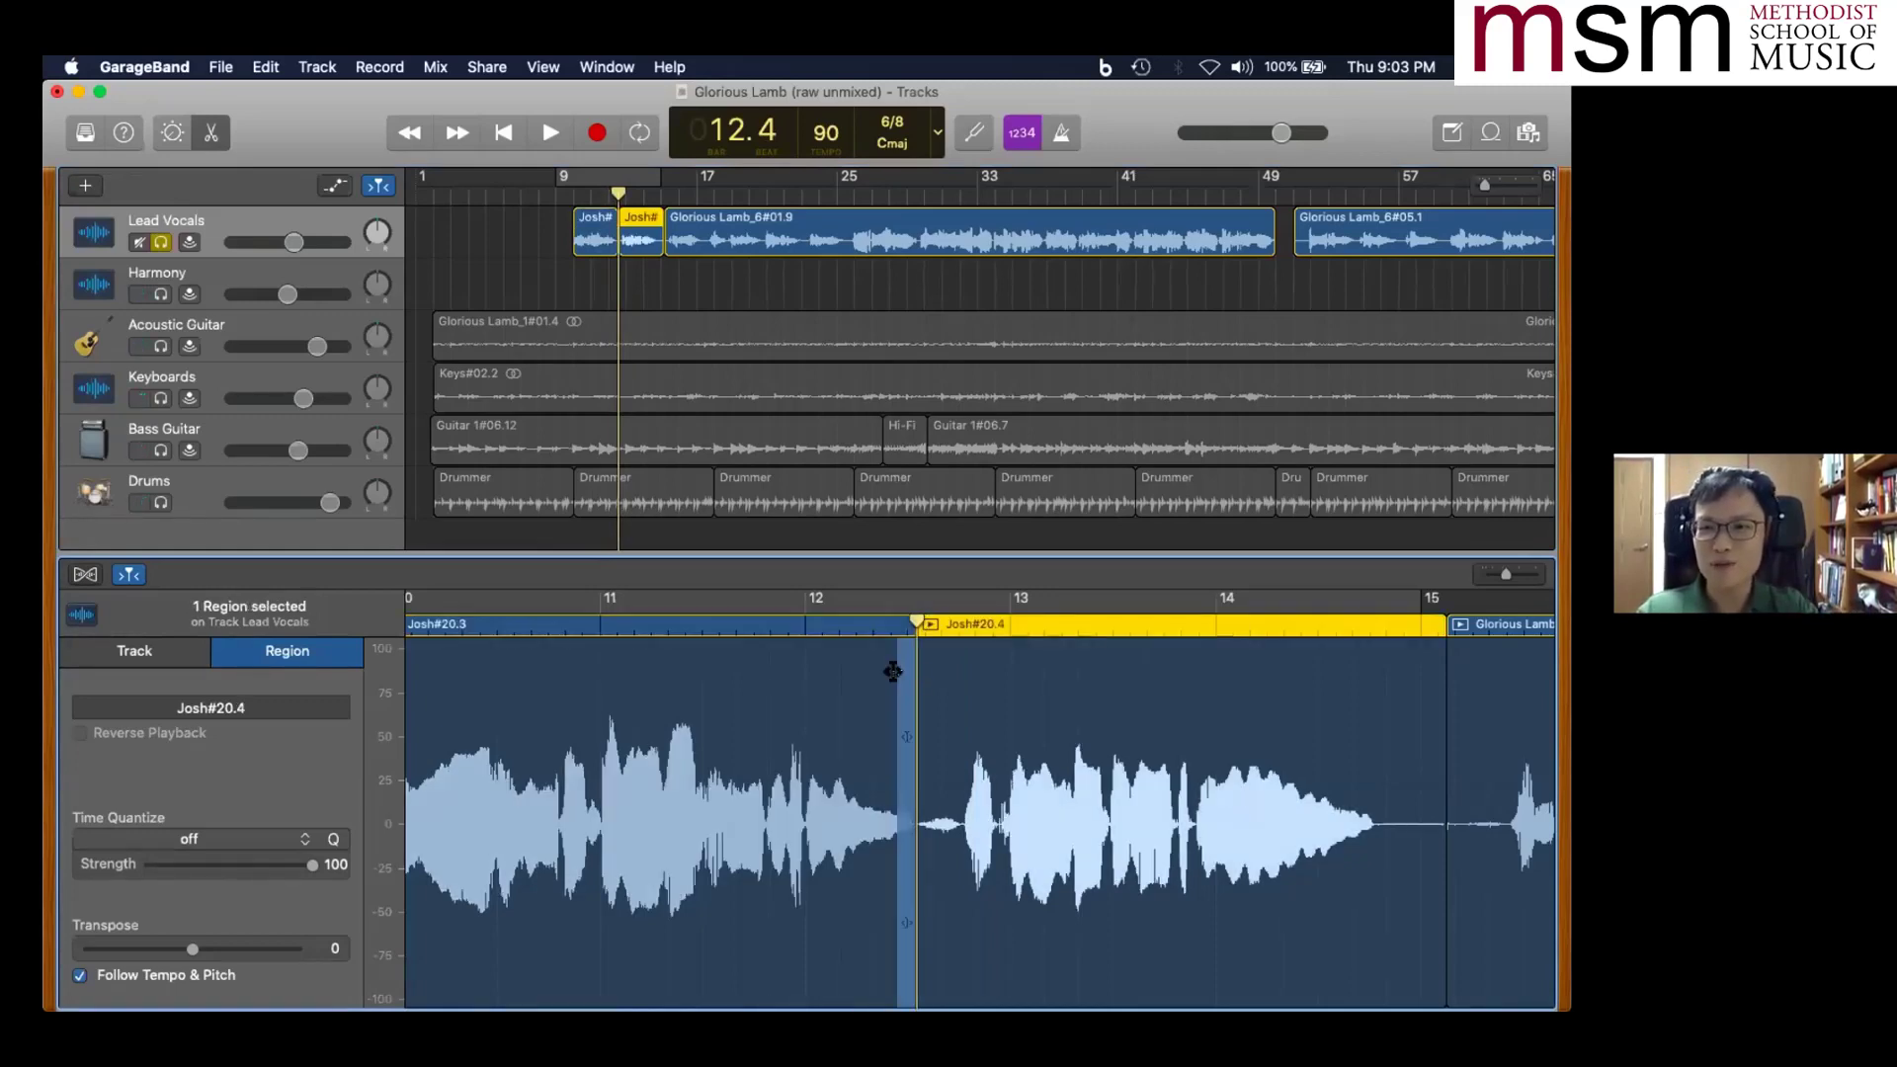
left_click(974, 622)
left_click_drag(972, 622, 956, 621)
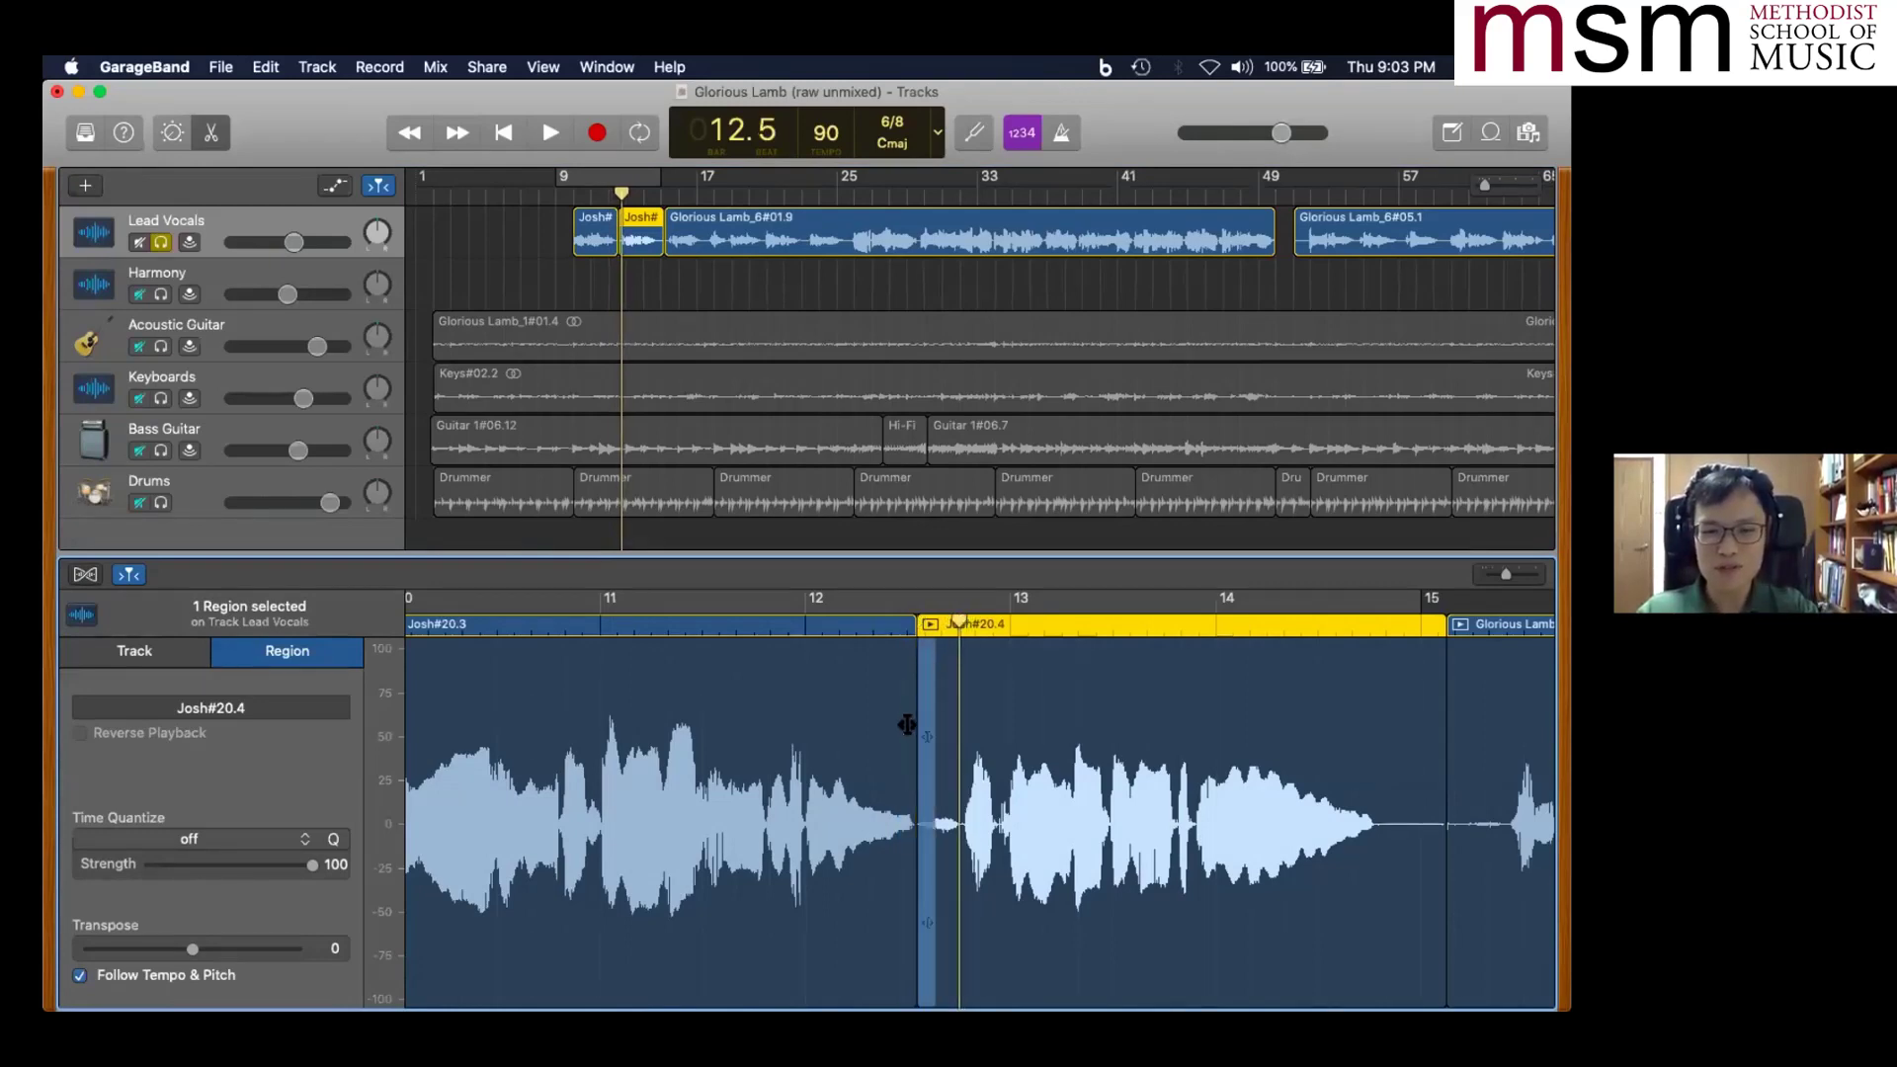
key("super+t")
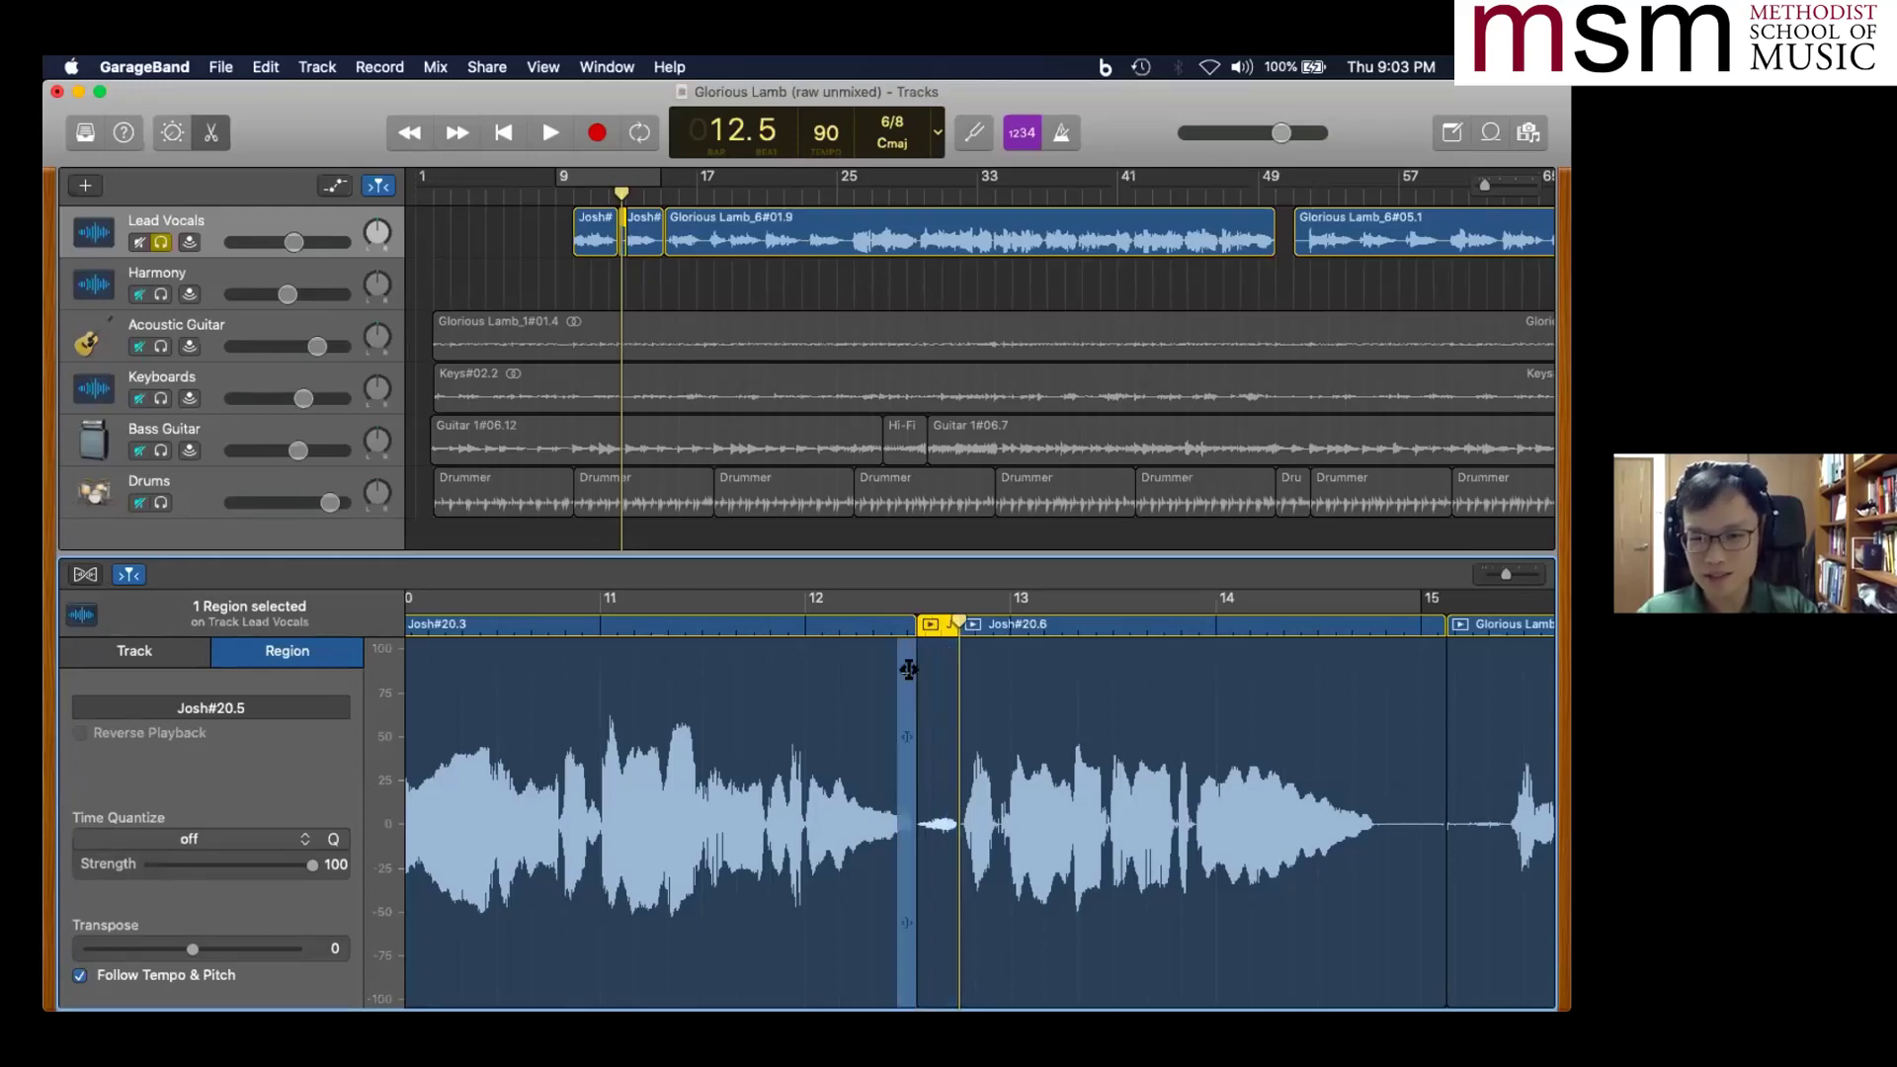
- Play the Lead Vocals with cycling off from just before the isolated breath near bar 12, stopping at position 12.6
left_click(862, 589)
left_click(872, 591)
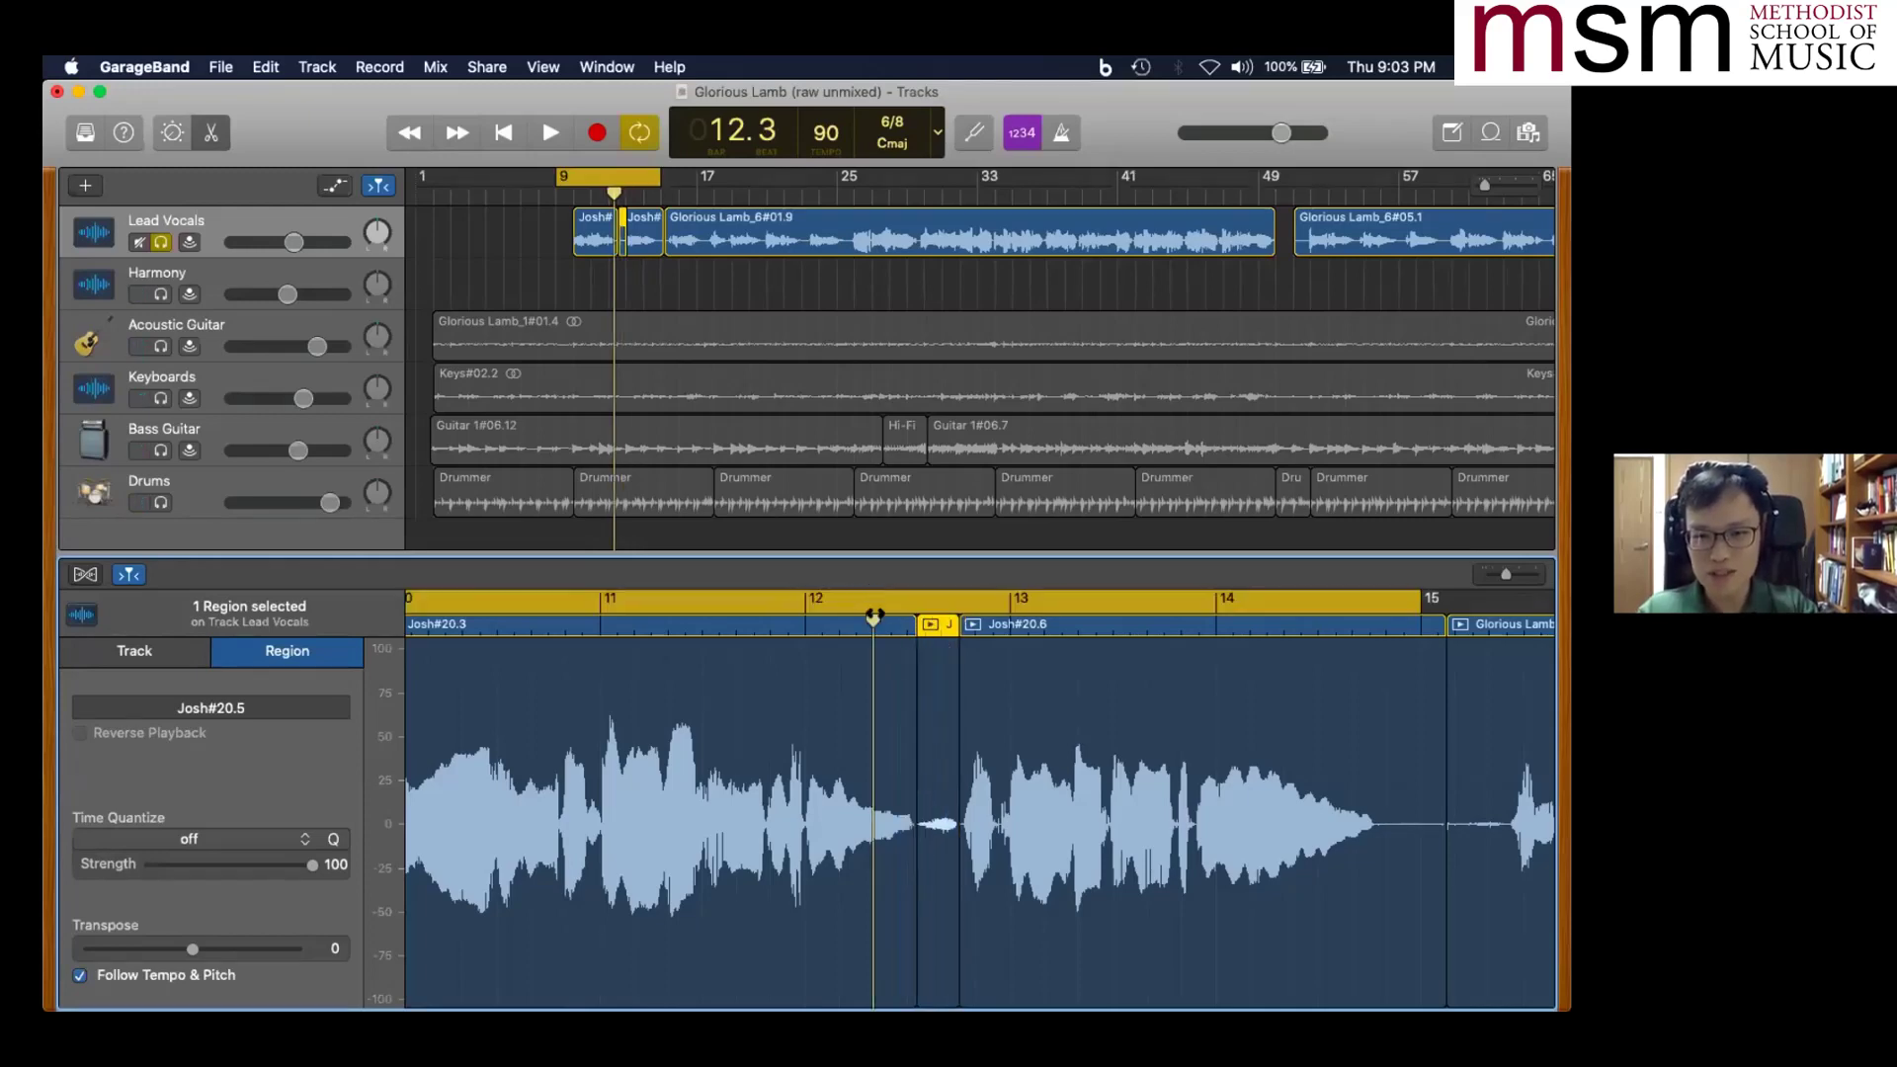
key("space")
left_click(648, 181)
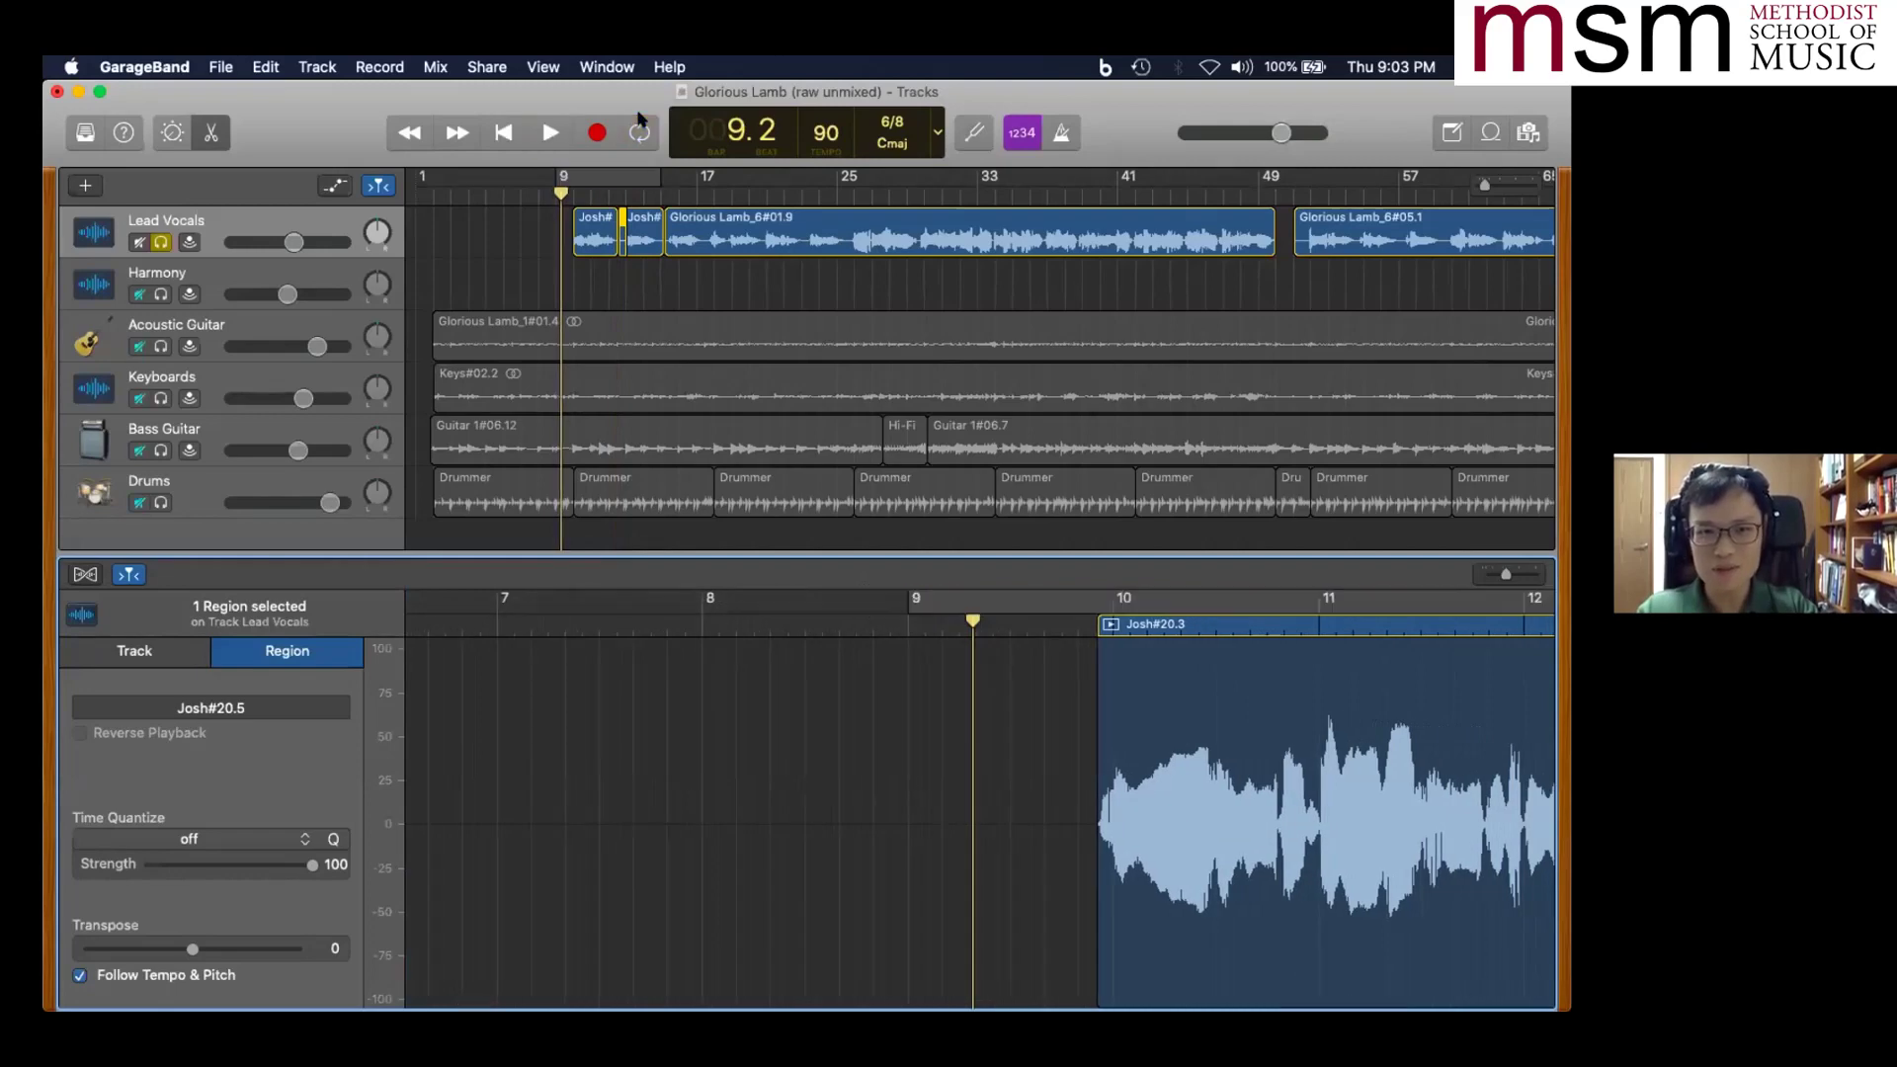
left_click(609, 191)
key("space")
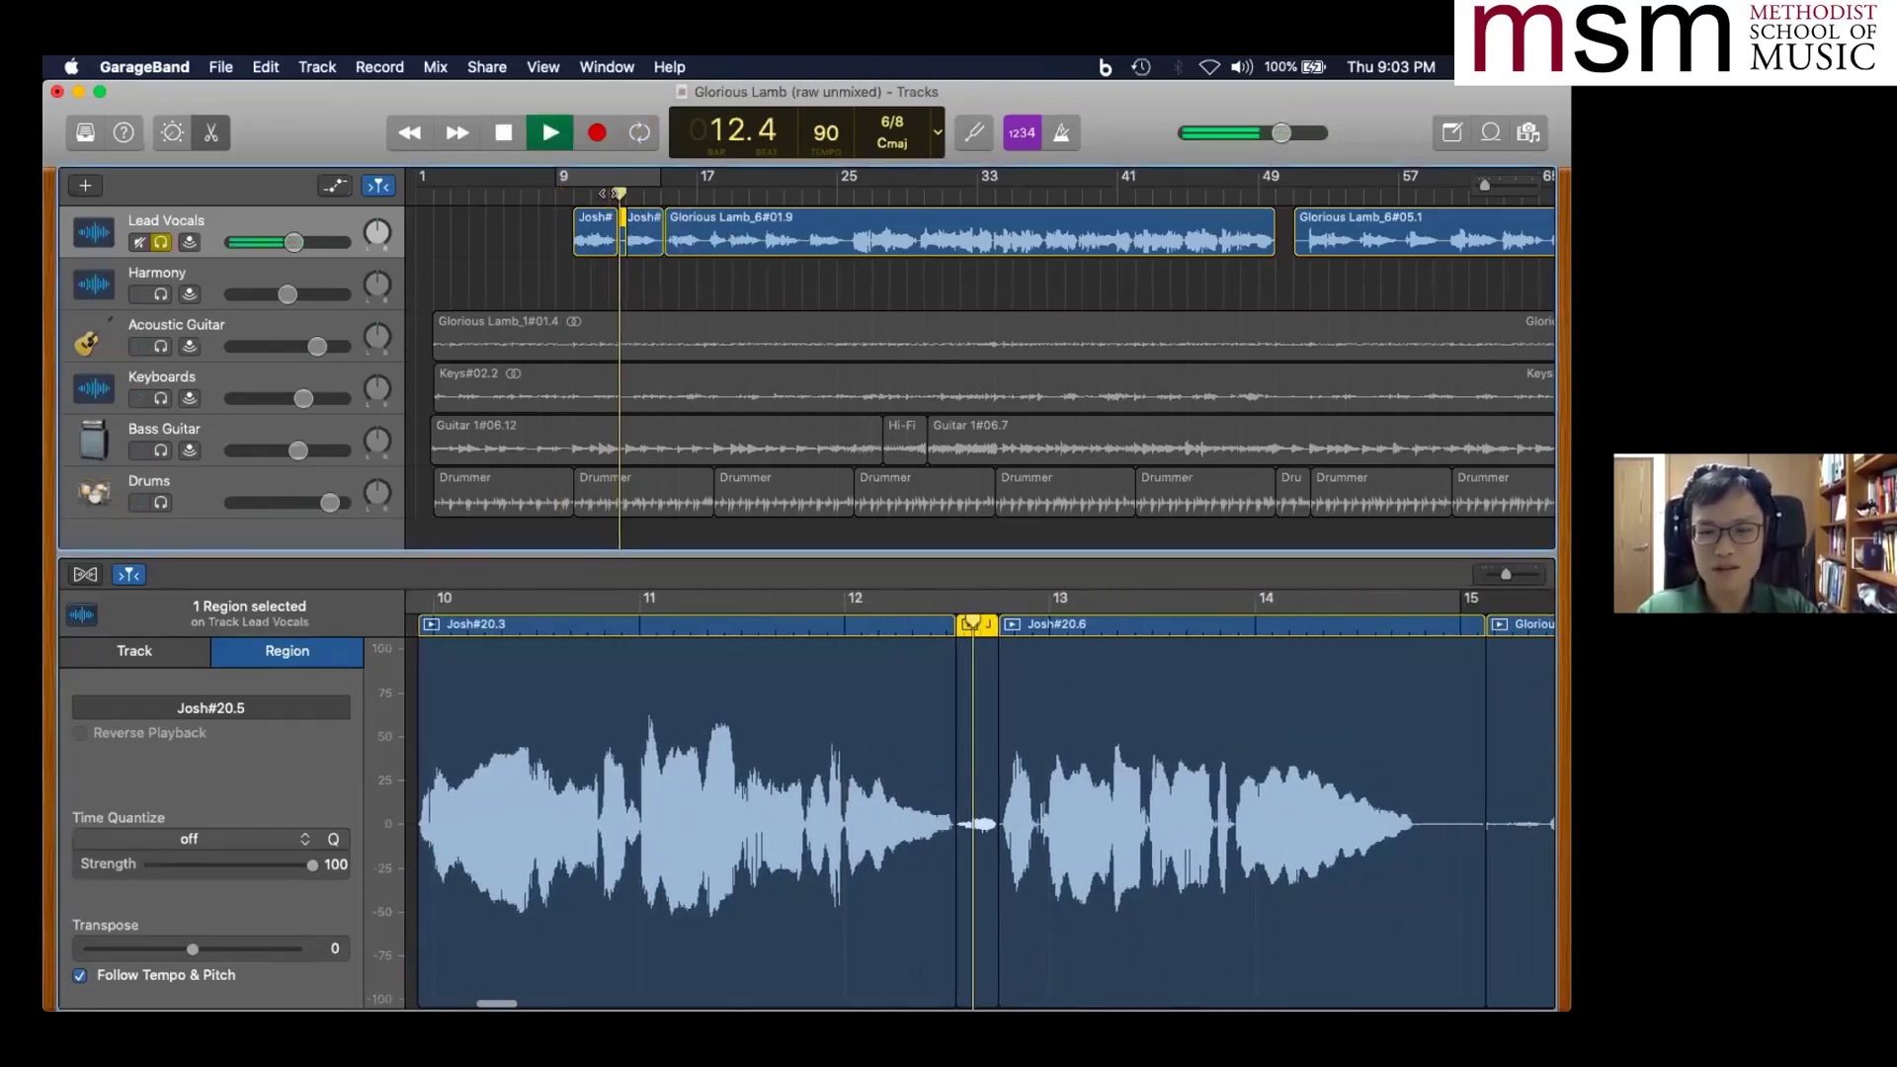
key("space")
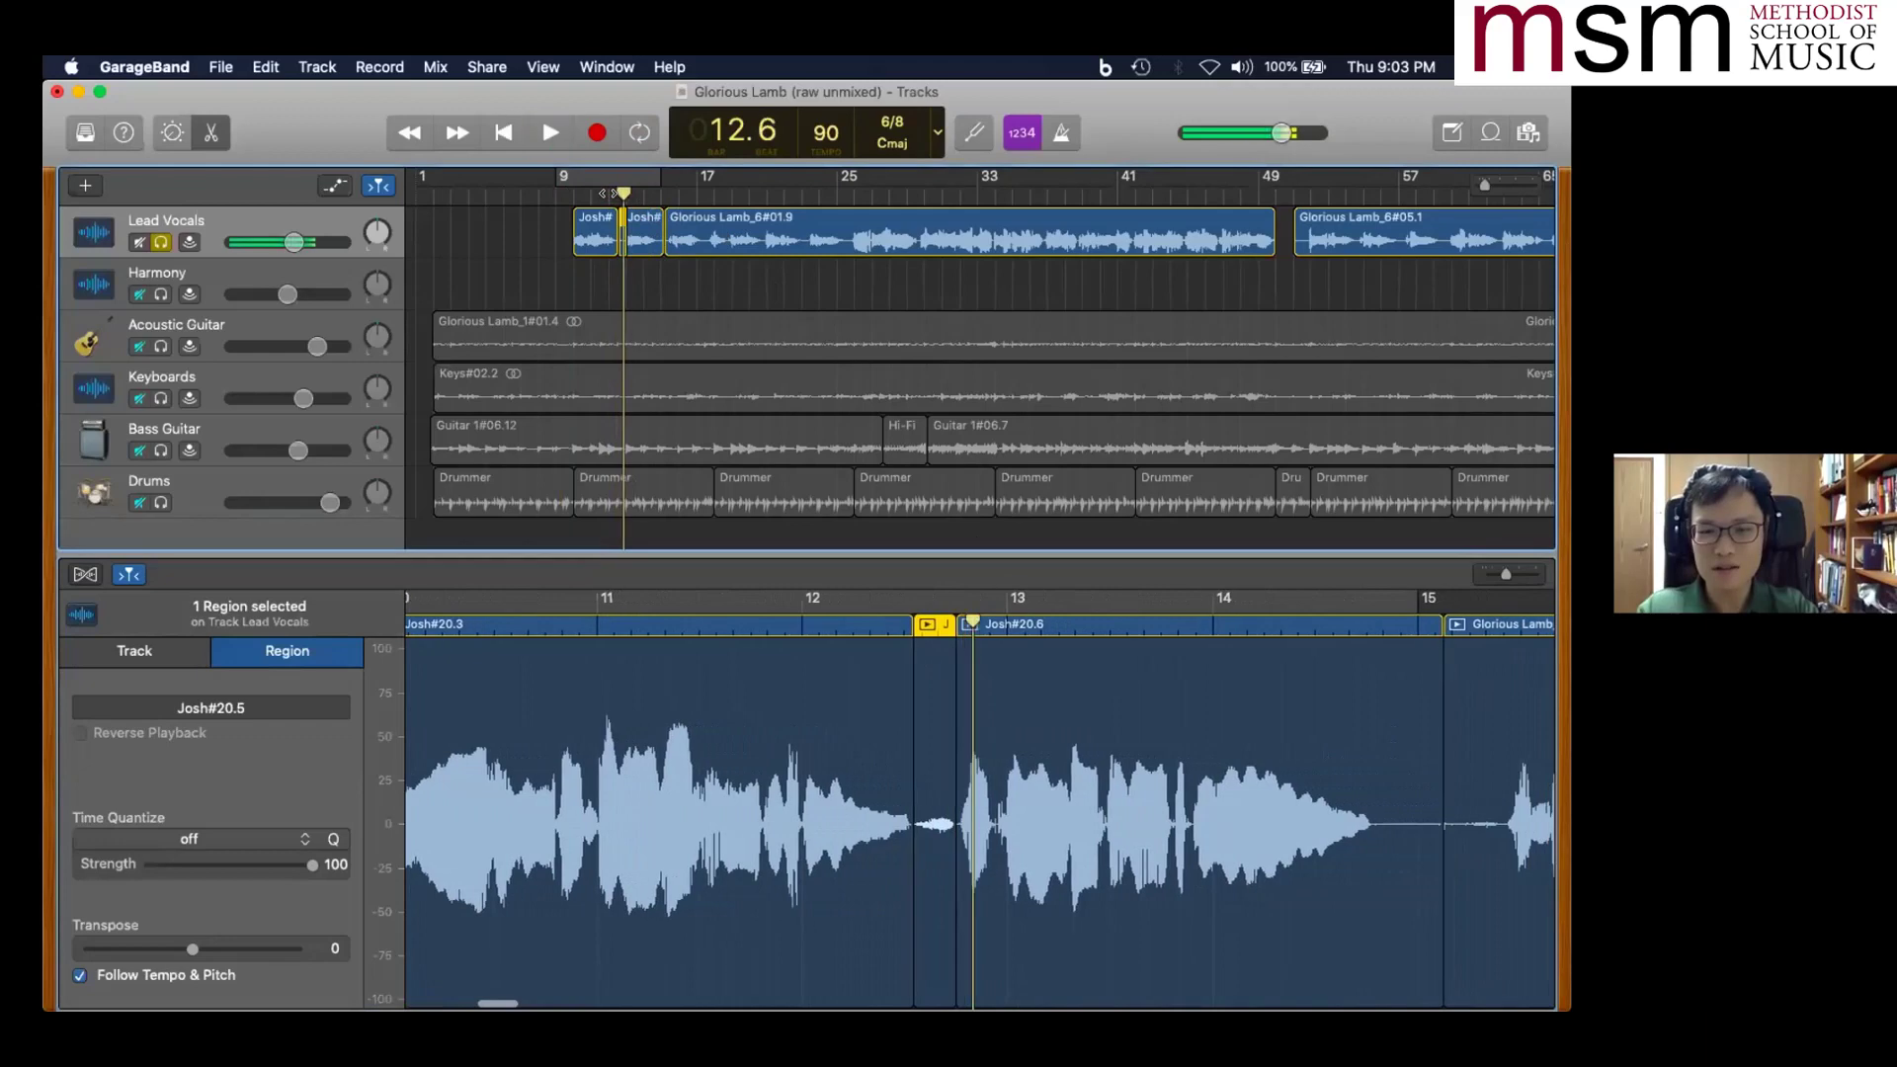
- Delete the isolated breath piece and play across the gap from position 12.2 to 13.2
left_click(935, 647)
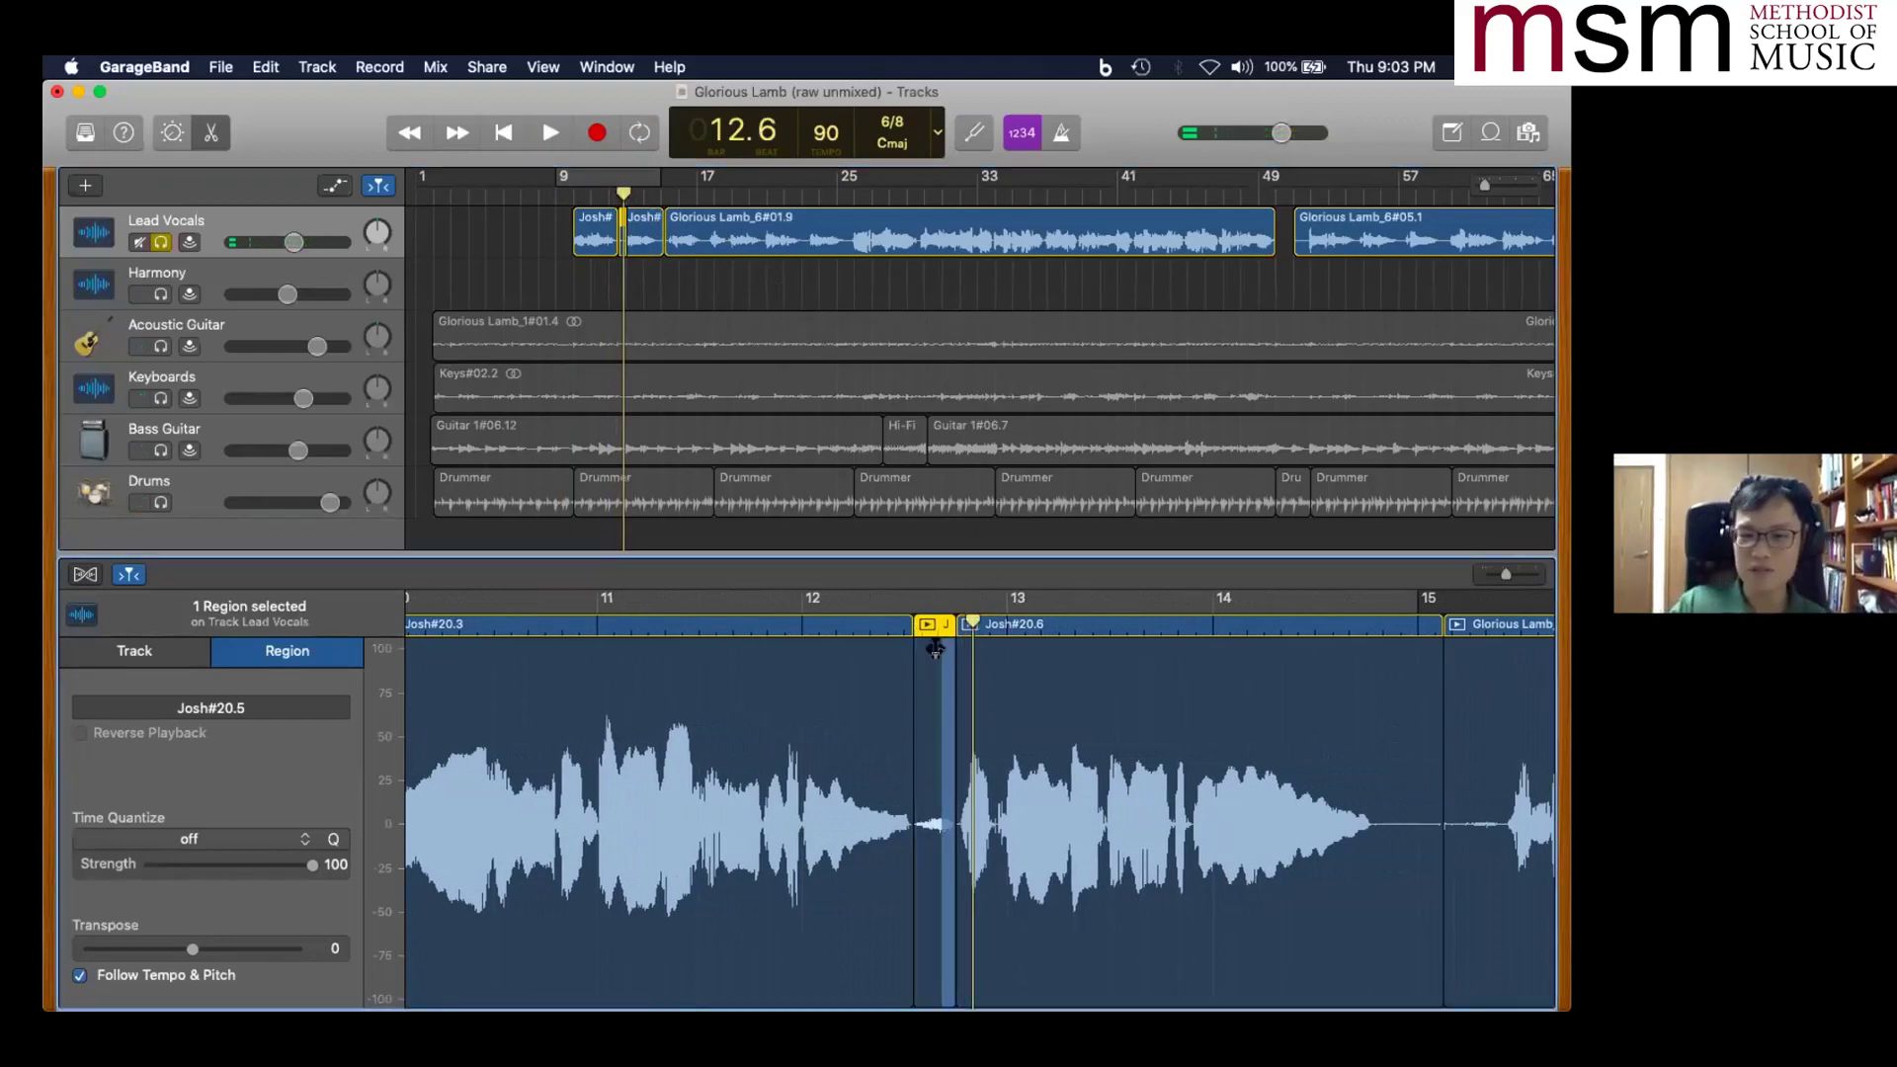
key("Delete")
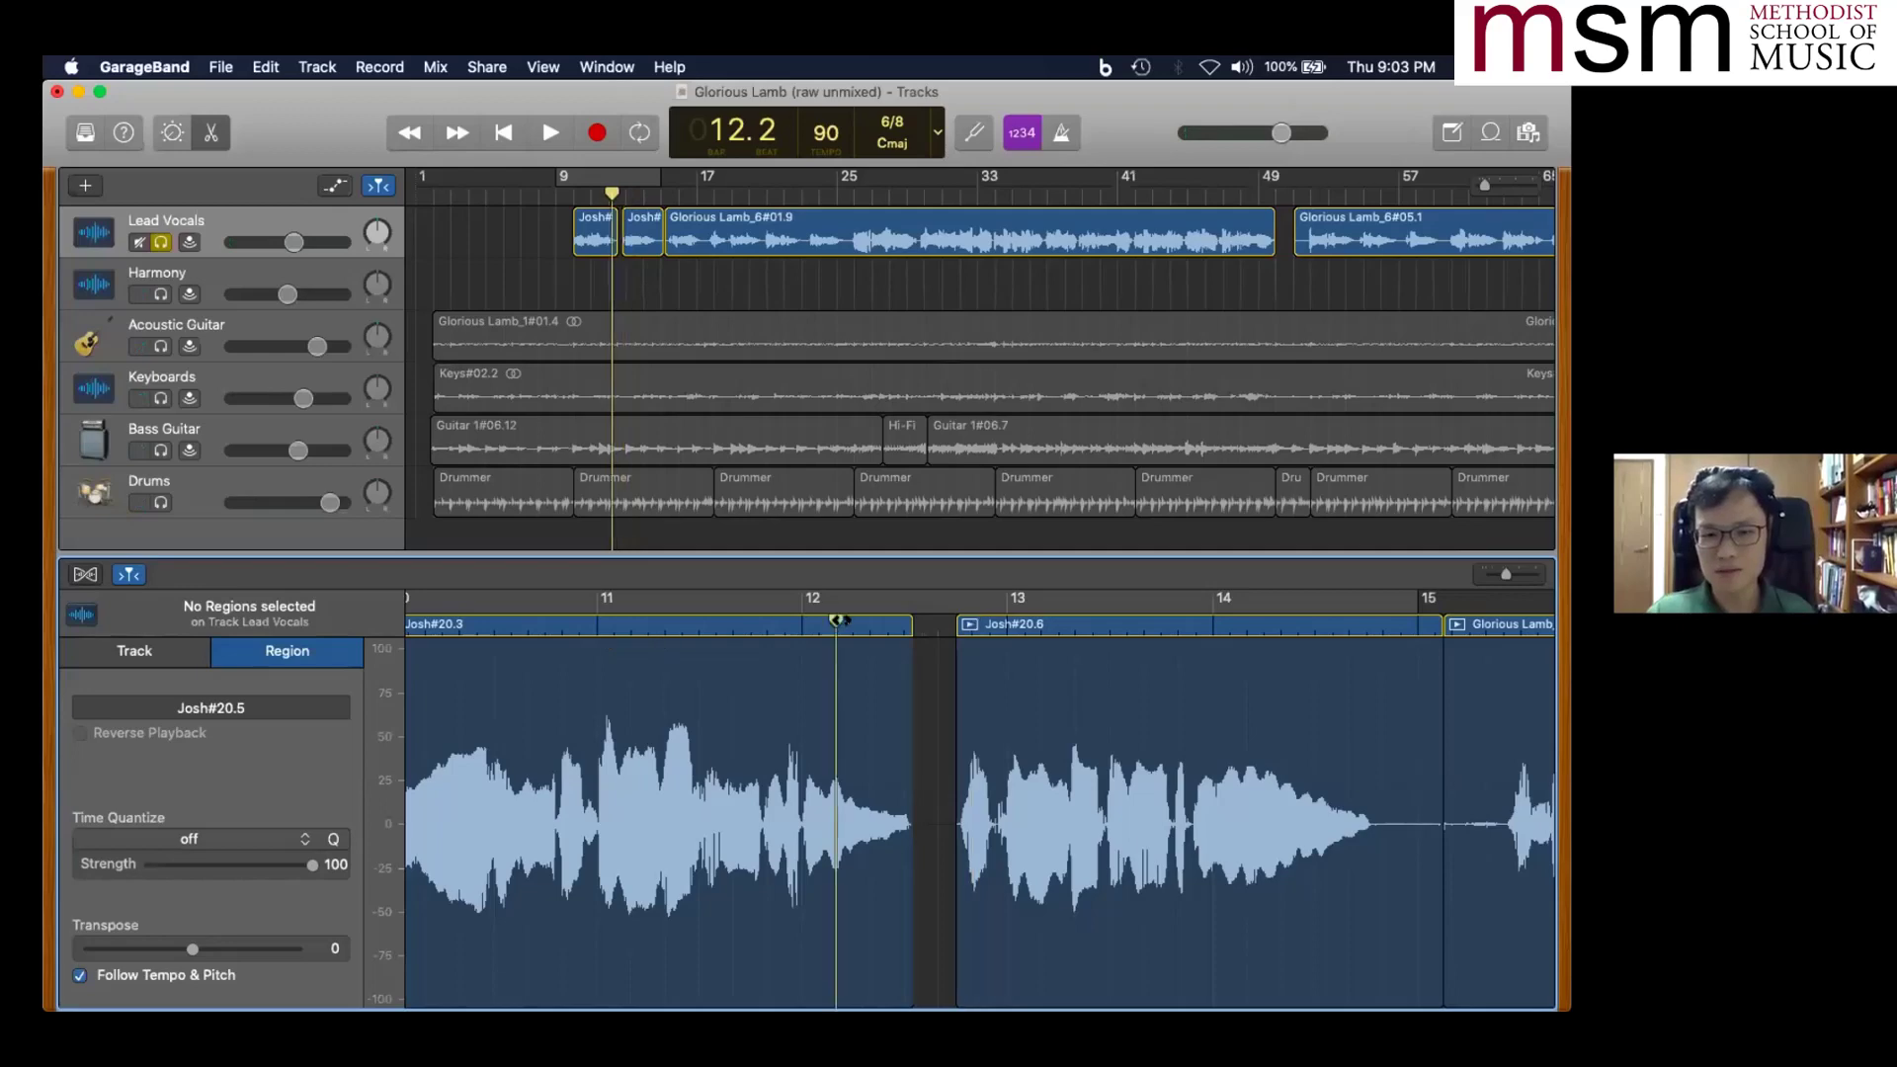
key("space")
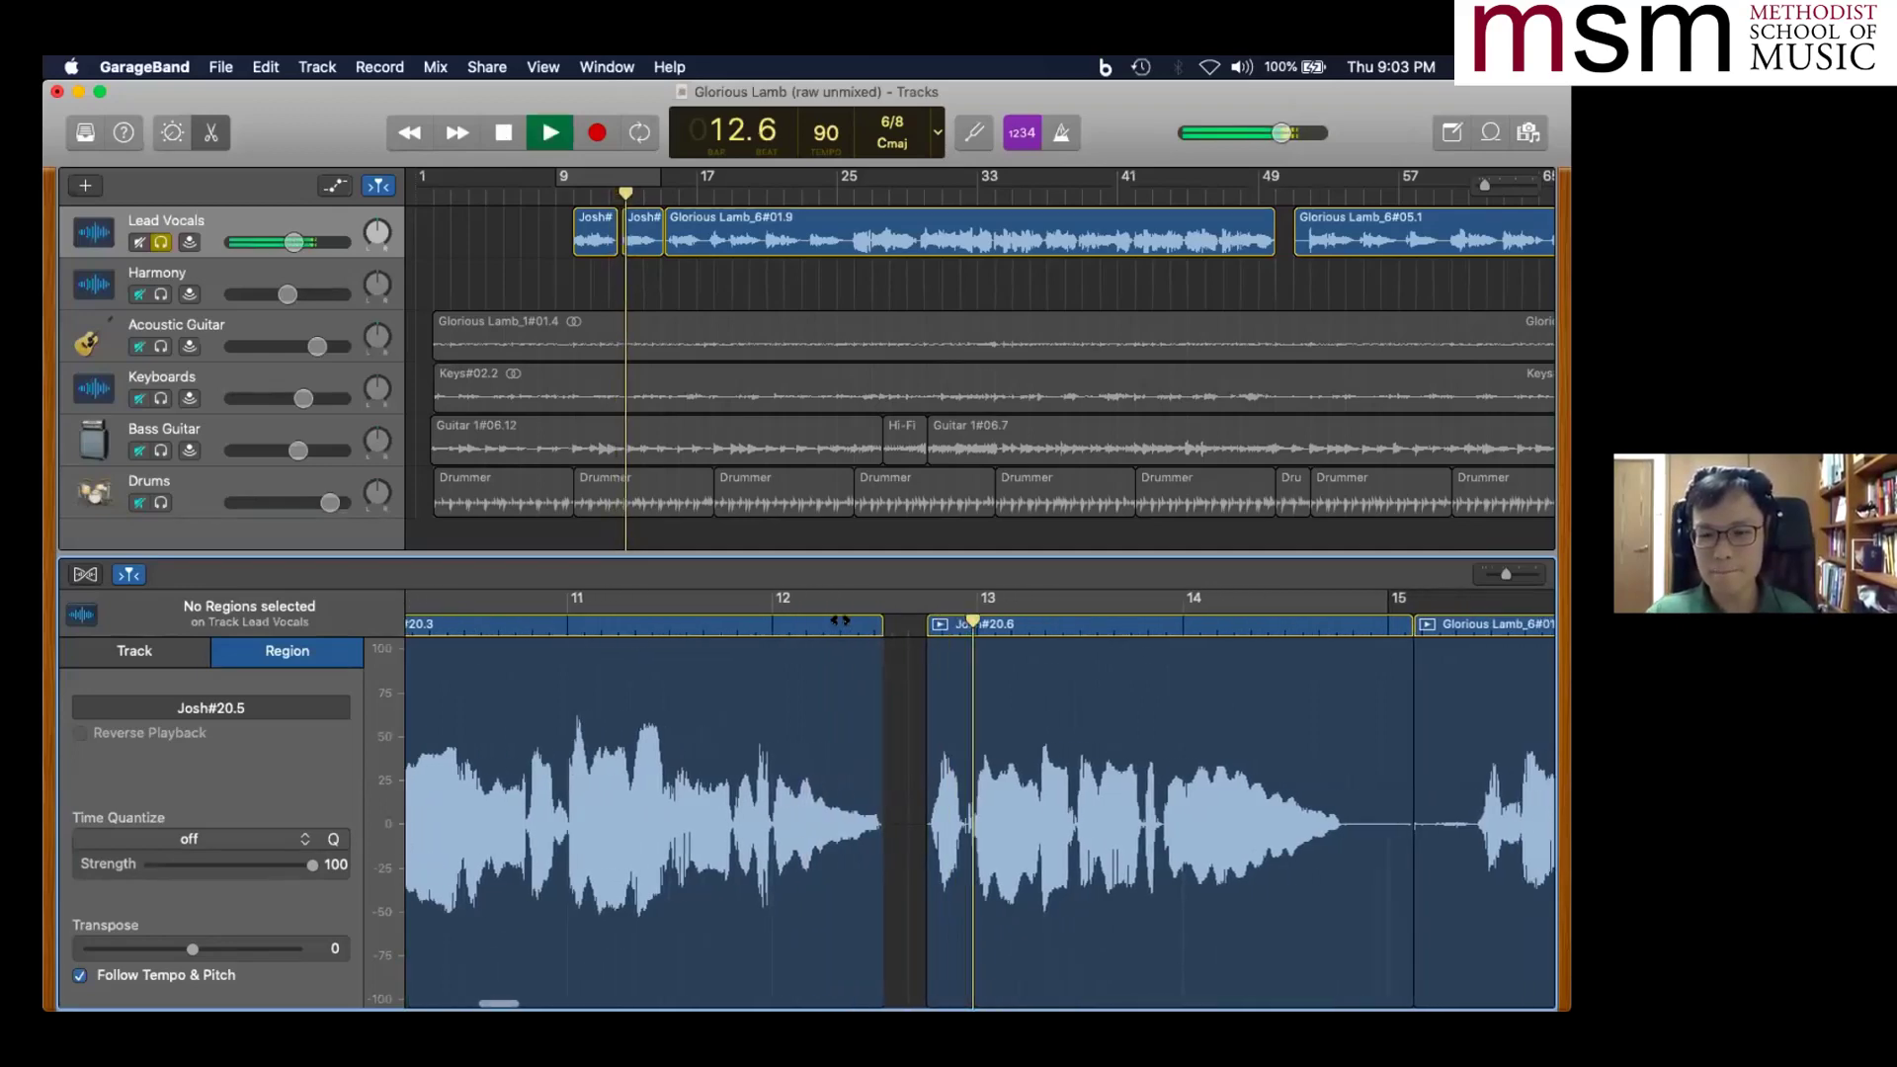
key("space")
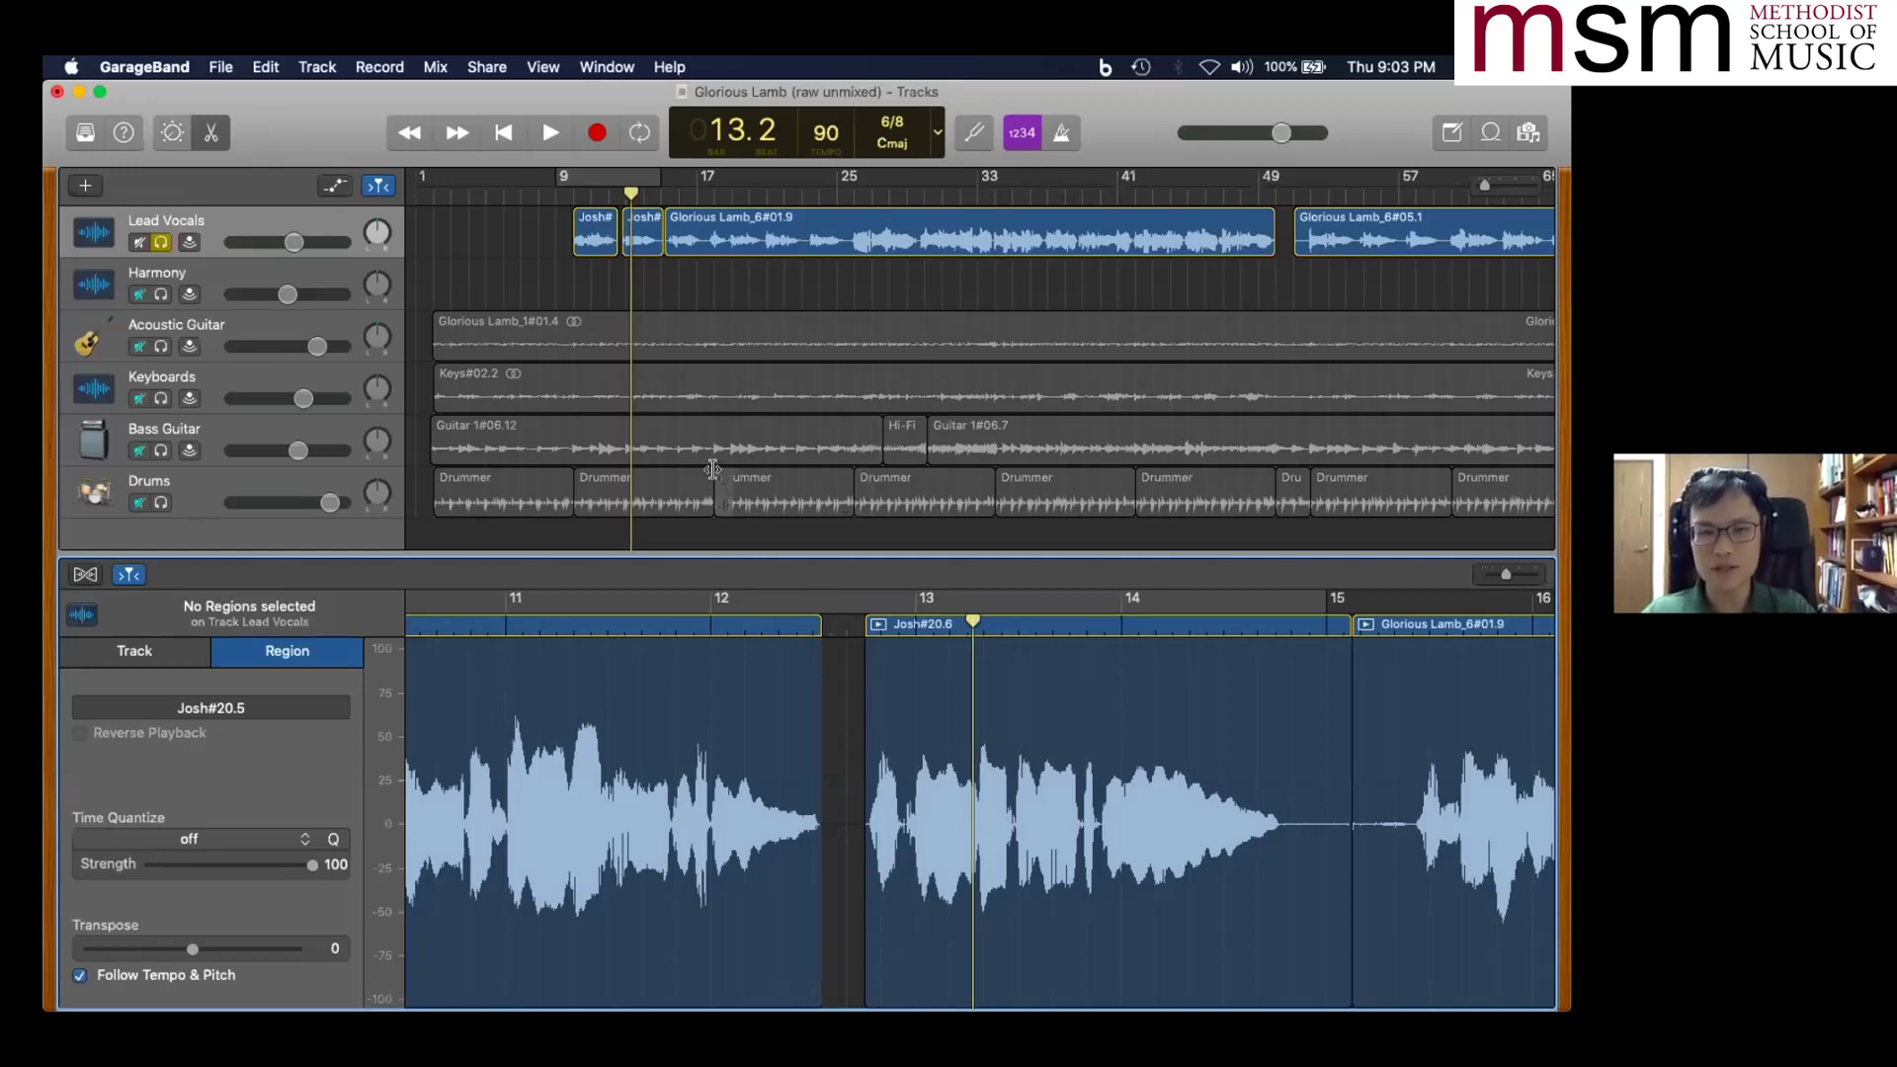
- Undo the breath deletion and the two splits around it in the first Lead Vocals region
key("super+z")
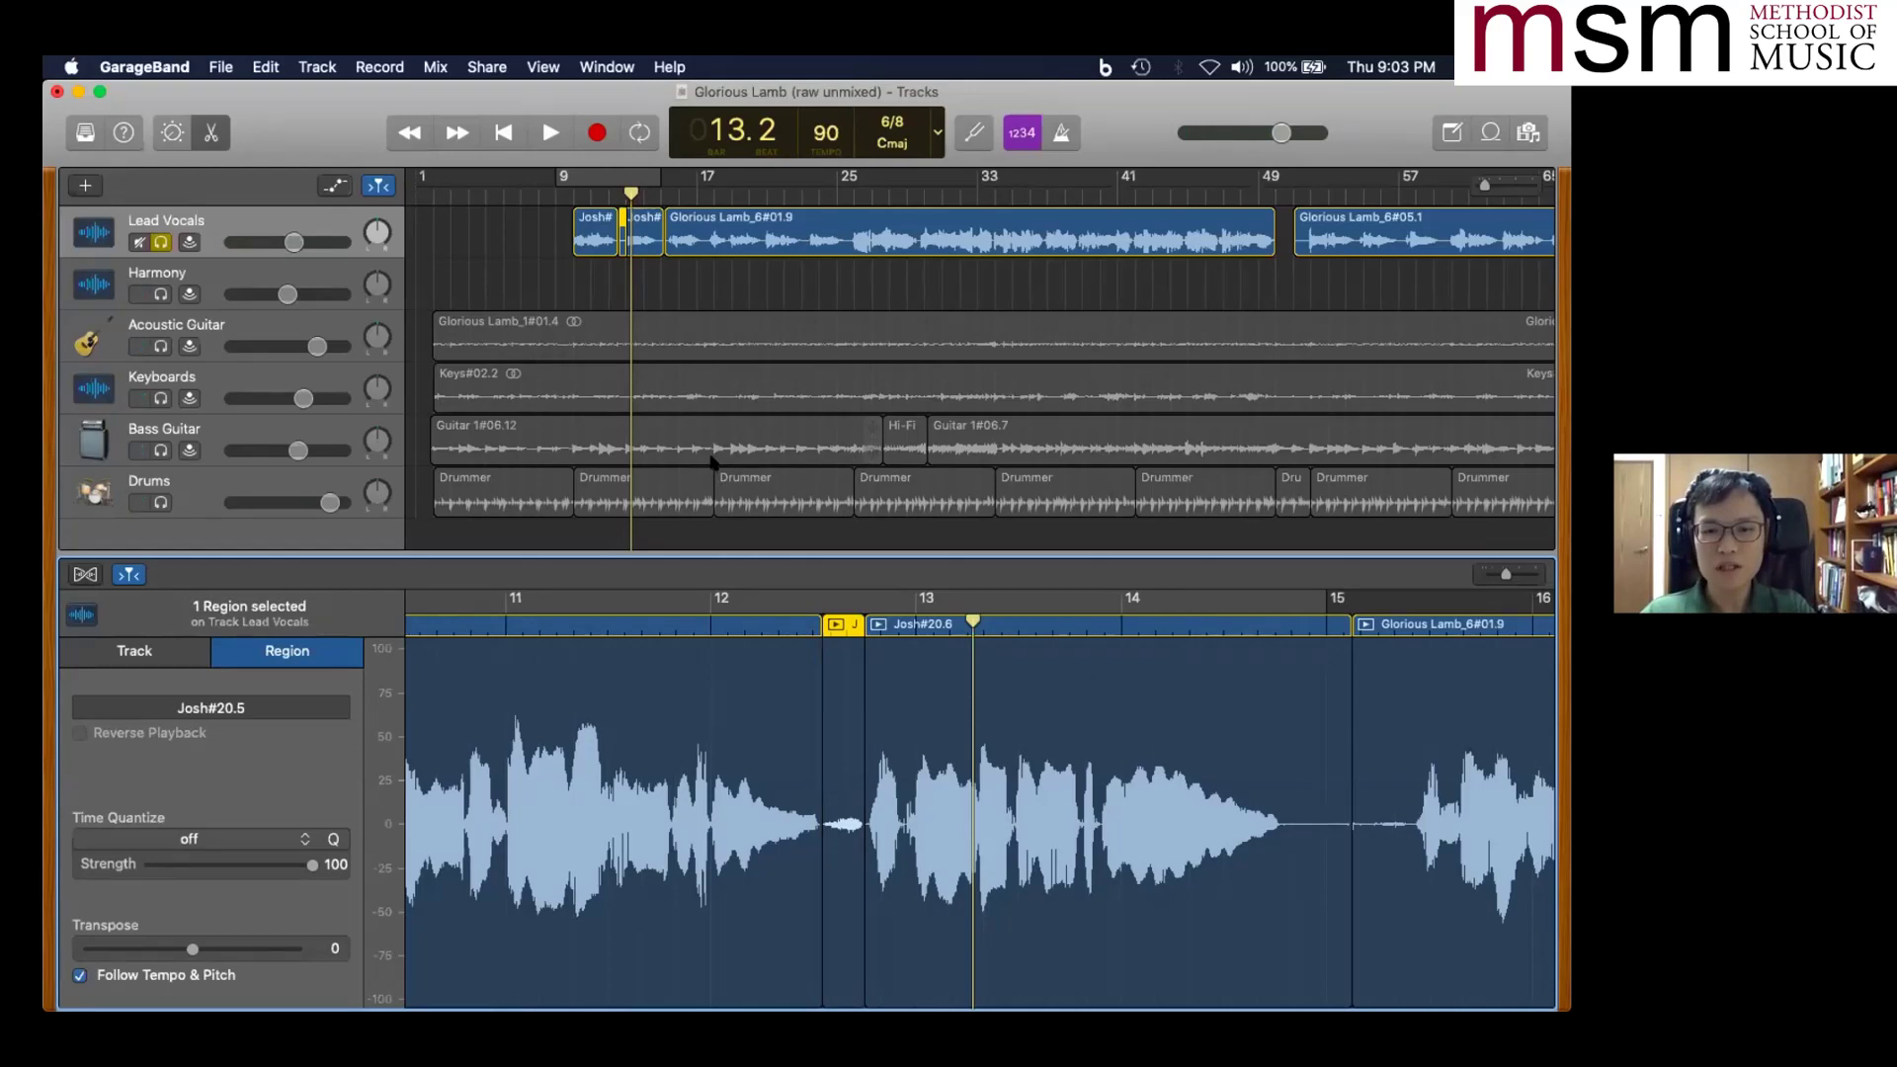
key("super+z")
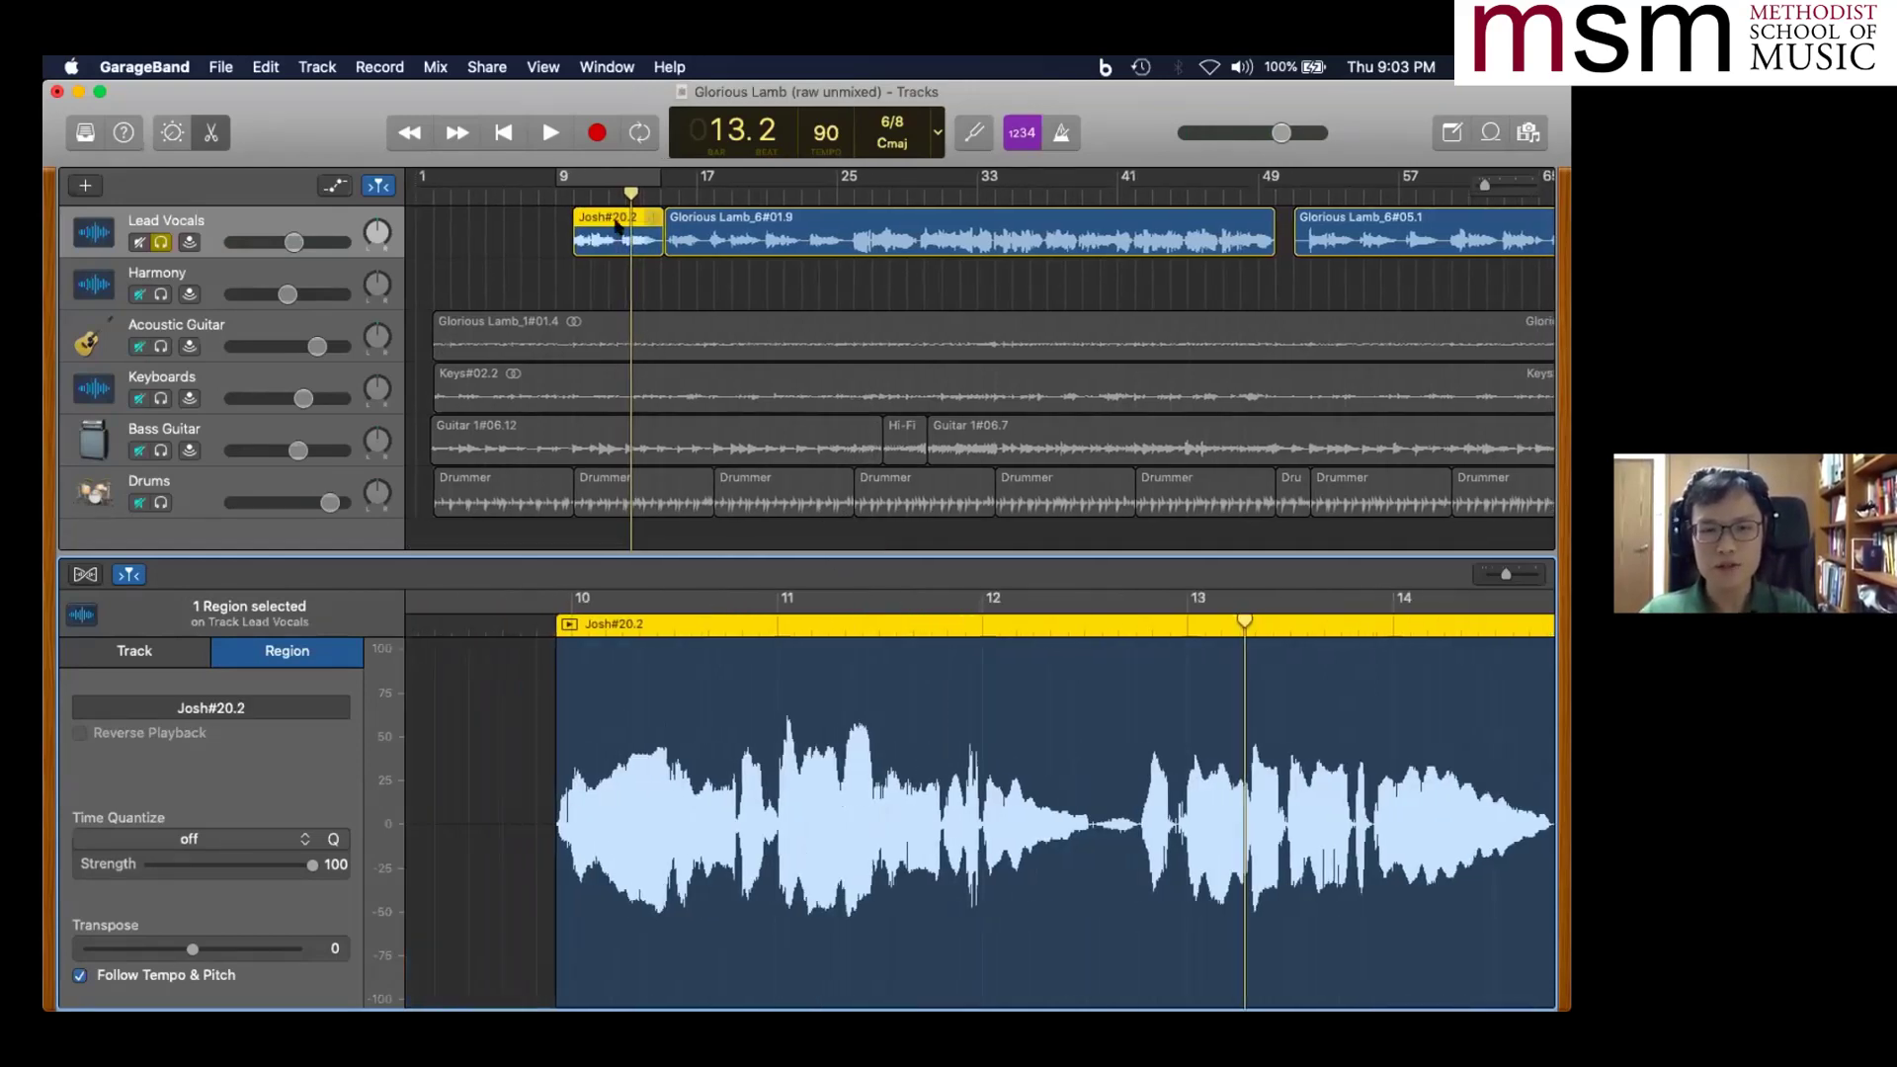
- Try moving the first Lead Vocals region down to the Harmony track and return it to its place at position 9.6
left_click_drag(610, 234, 606, 268)
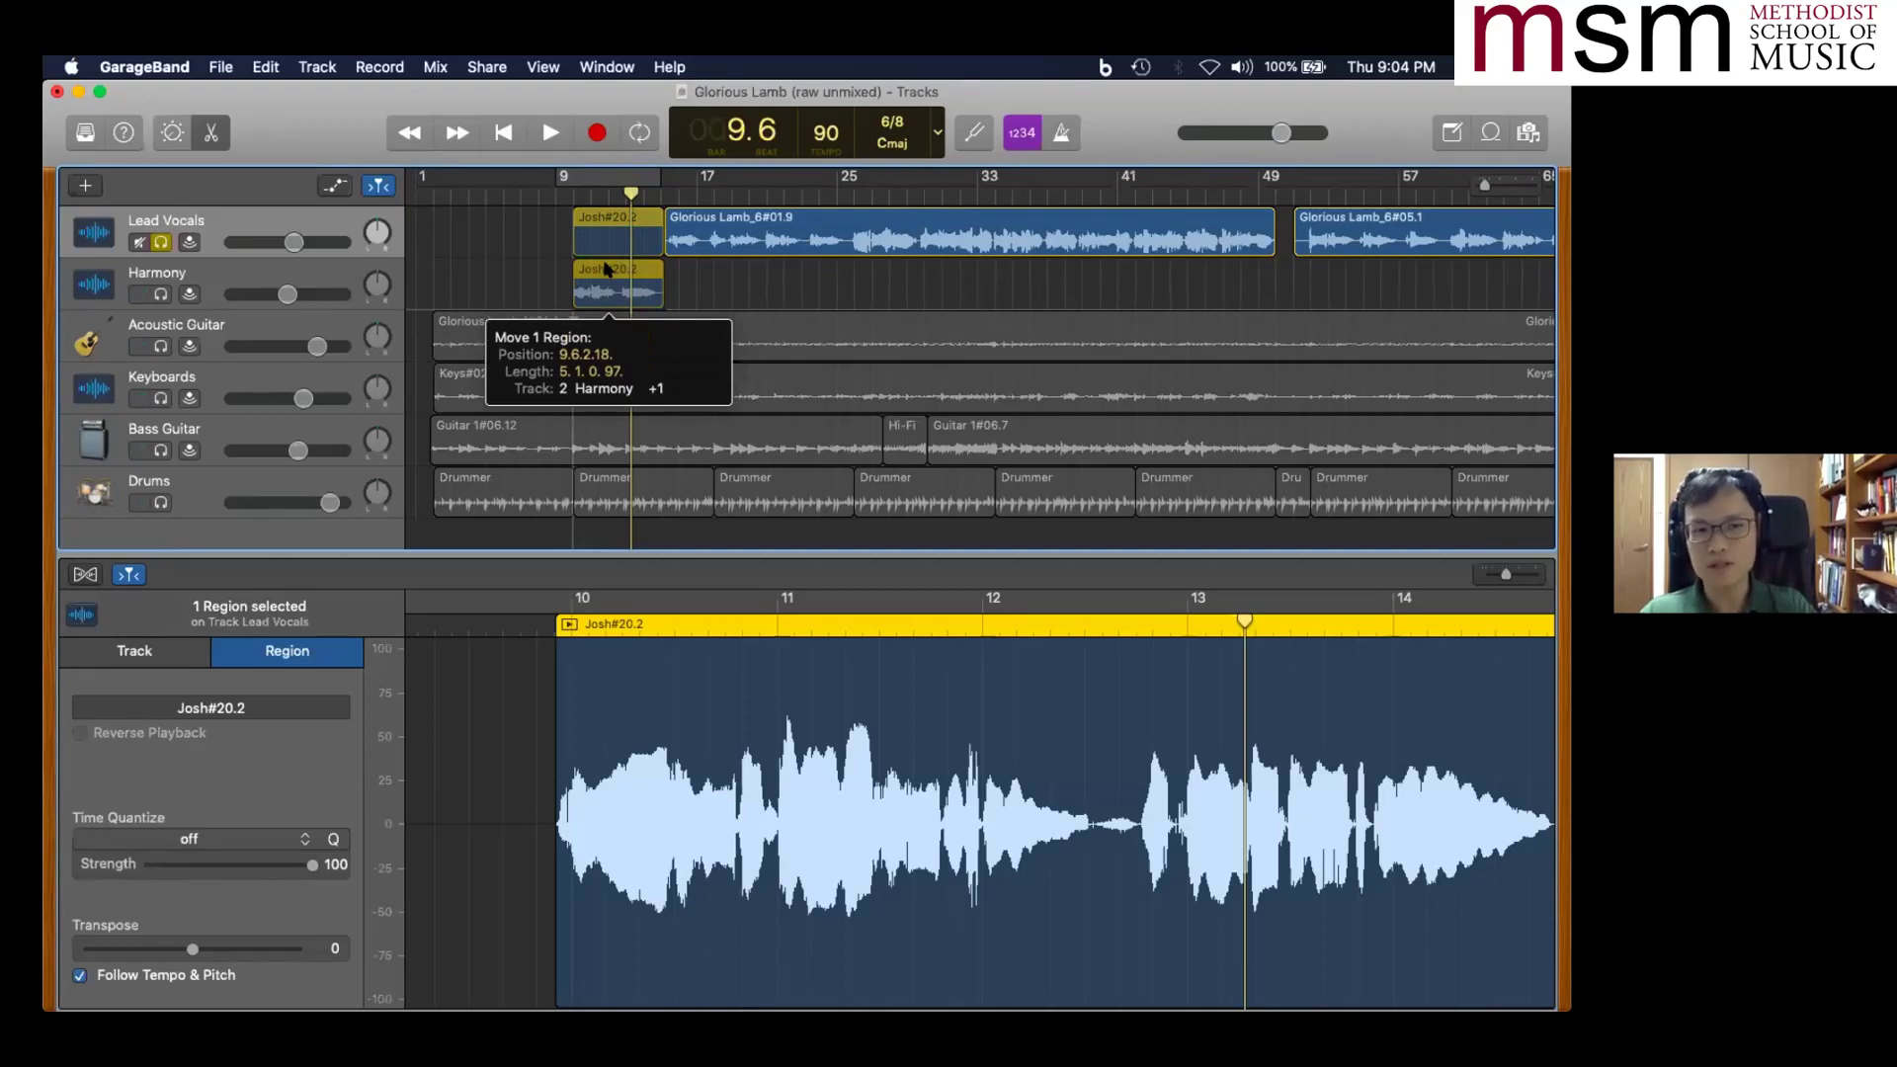
left_click_drag(606, 268, 610, 237)
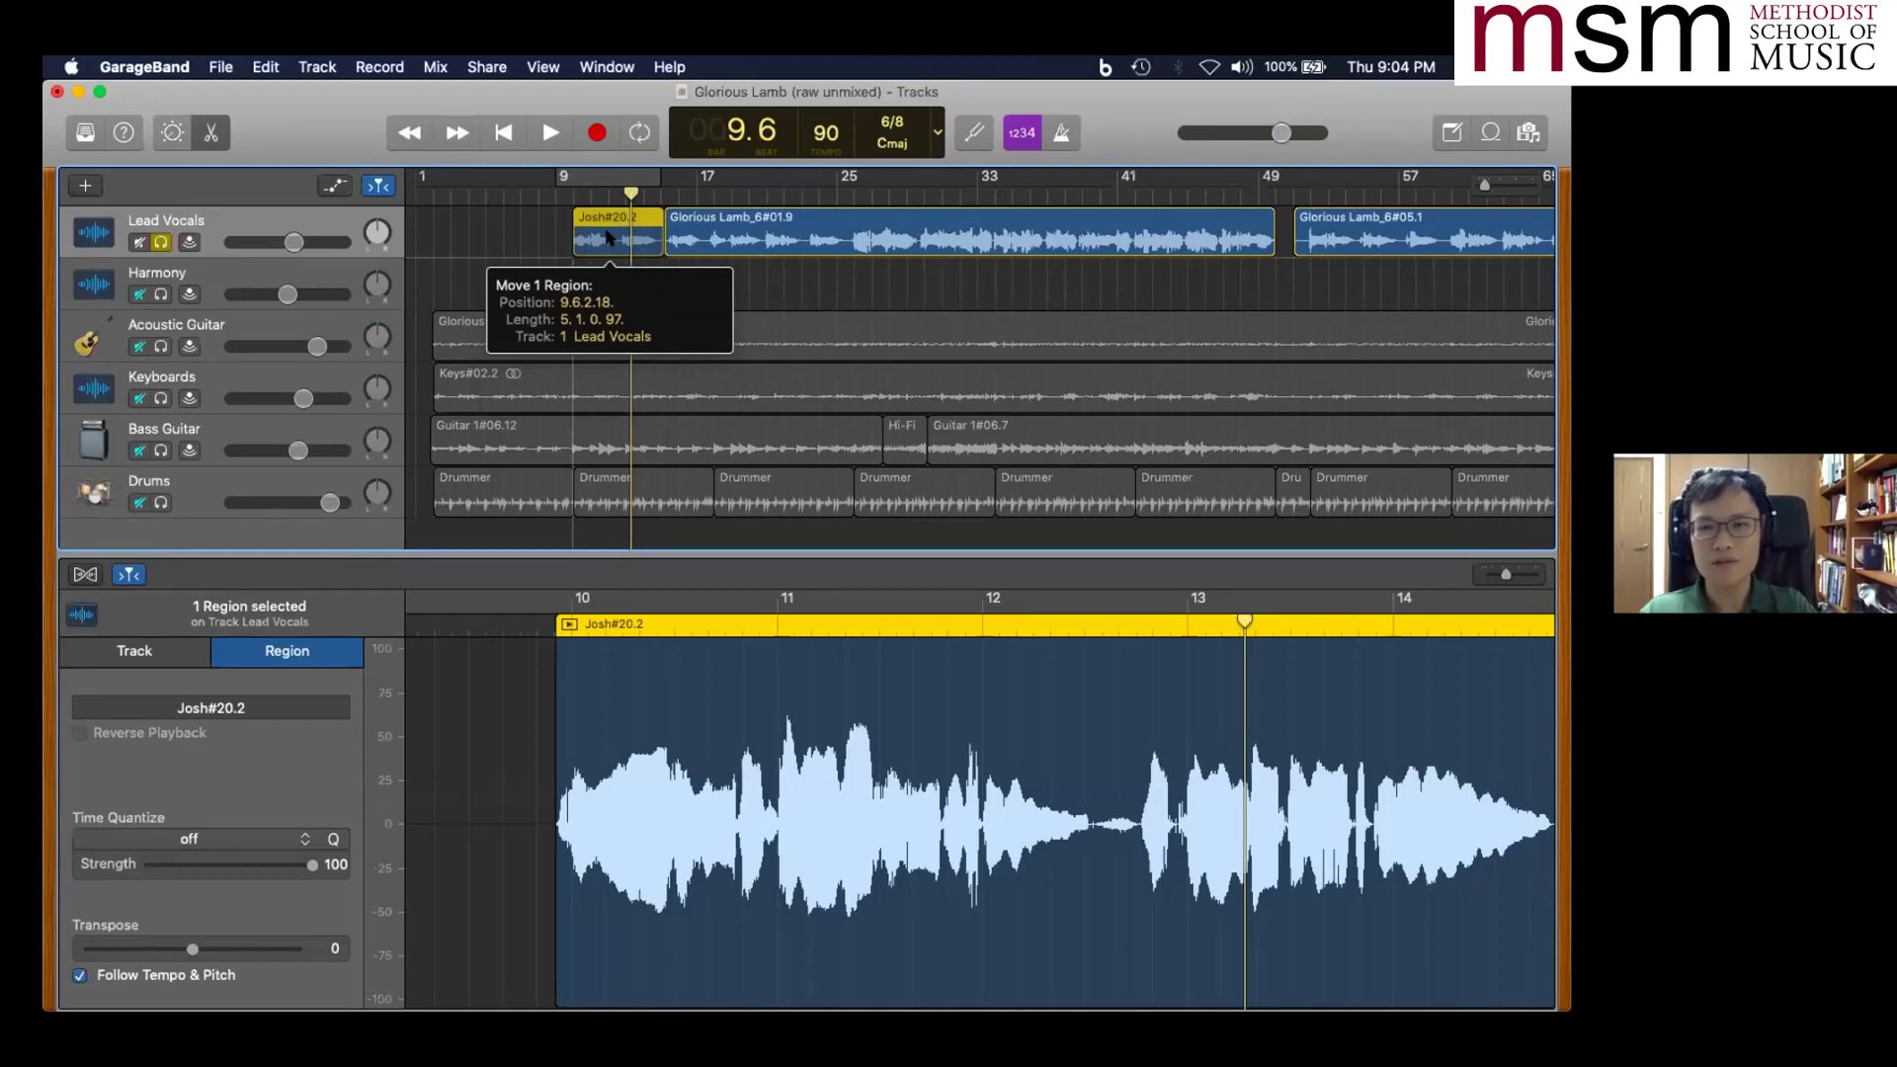
mouse_move(607, 238)
left_mouse_down()
mouse_move(607, 279)
mouse_move(607, 231)
left_mouse_up()
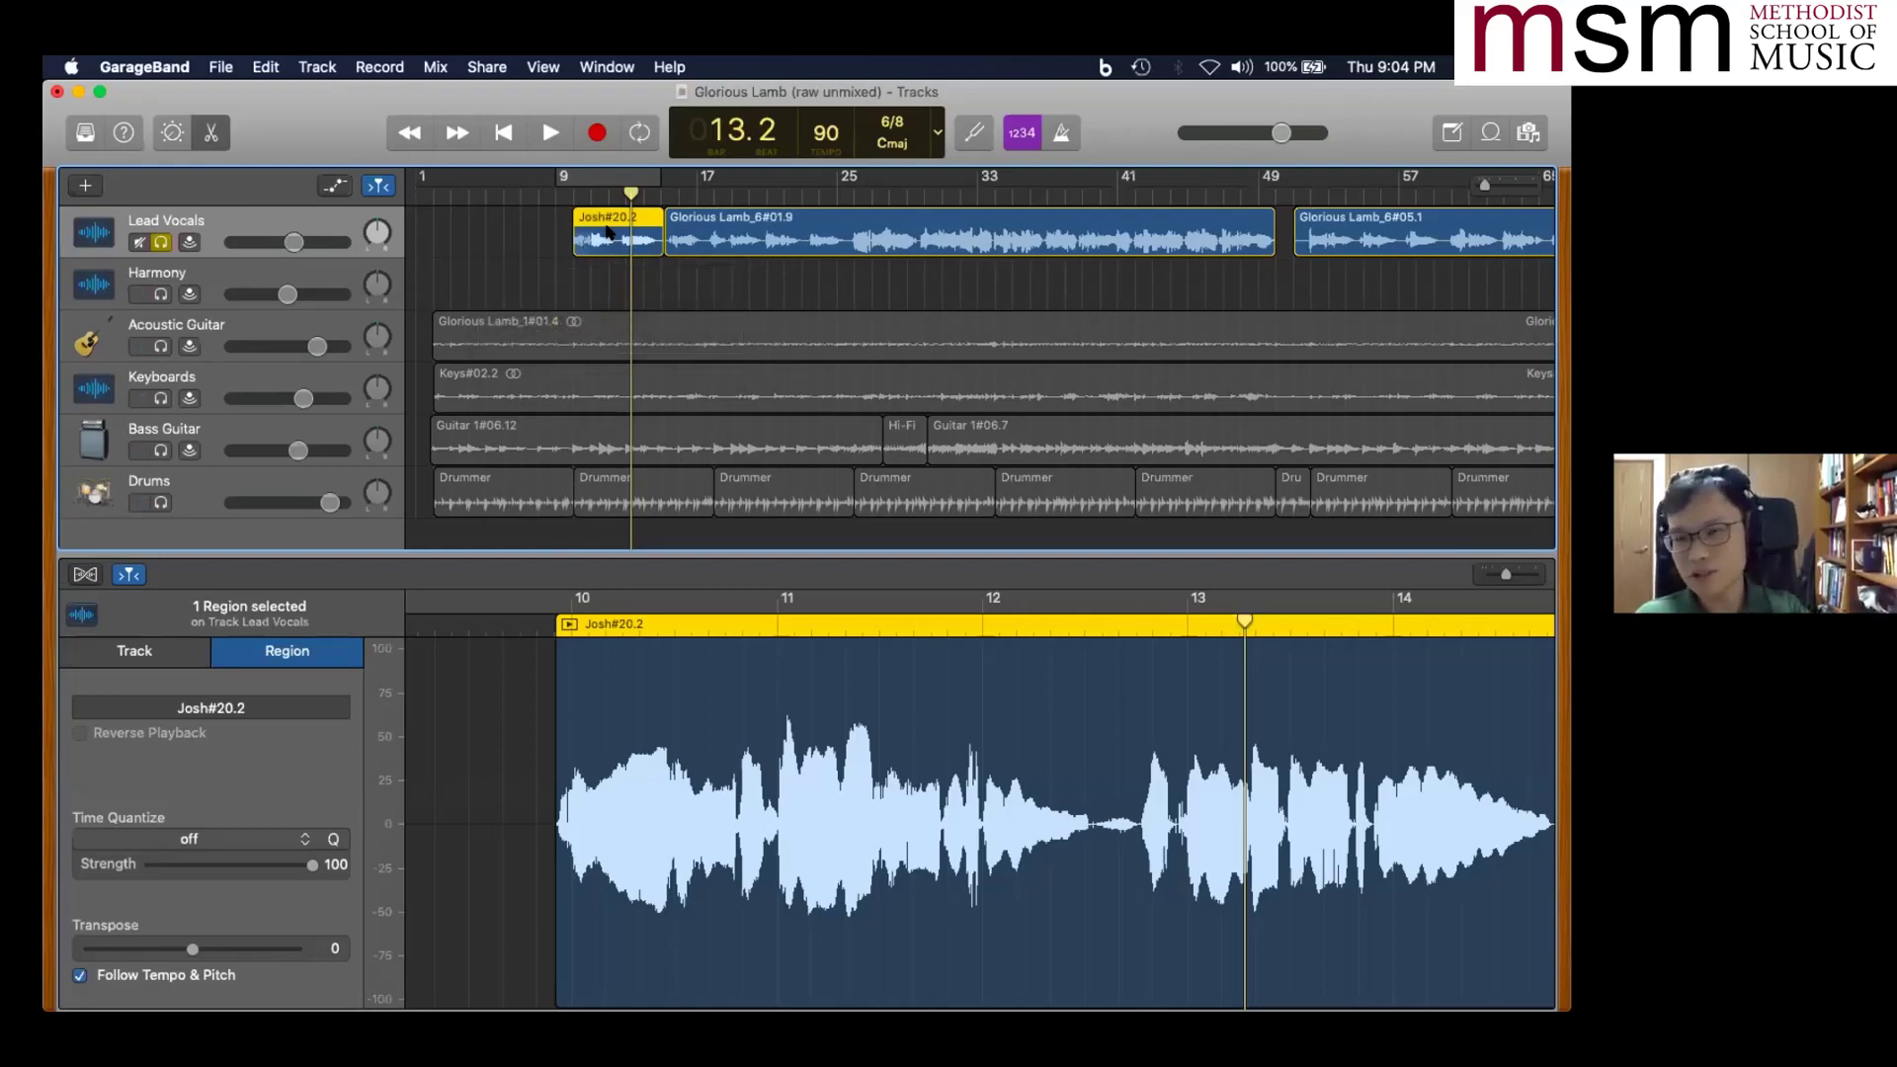
- Place the playhead at position 10.1 and undo the deletion and split of the quiet piece before the singing
left_click(572, 194)
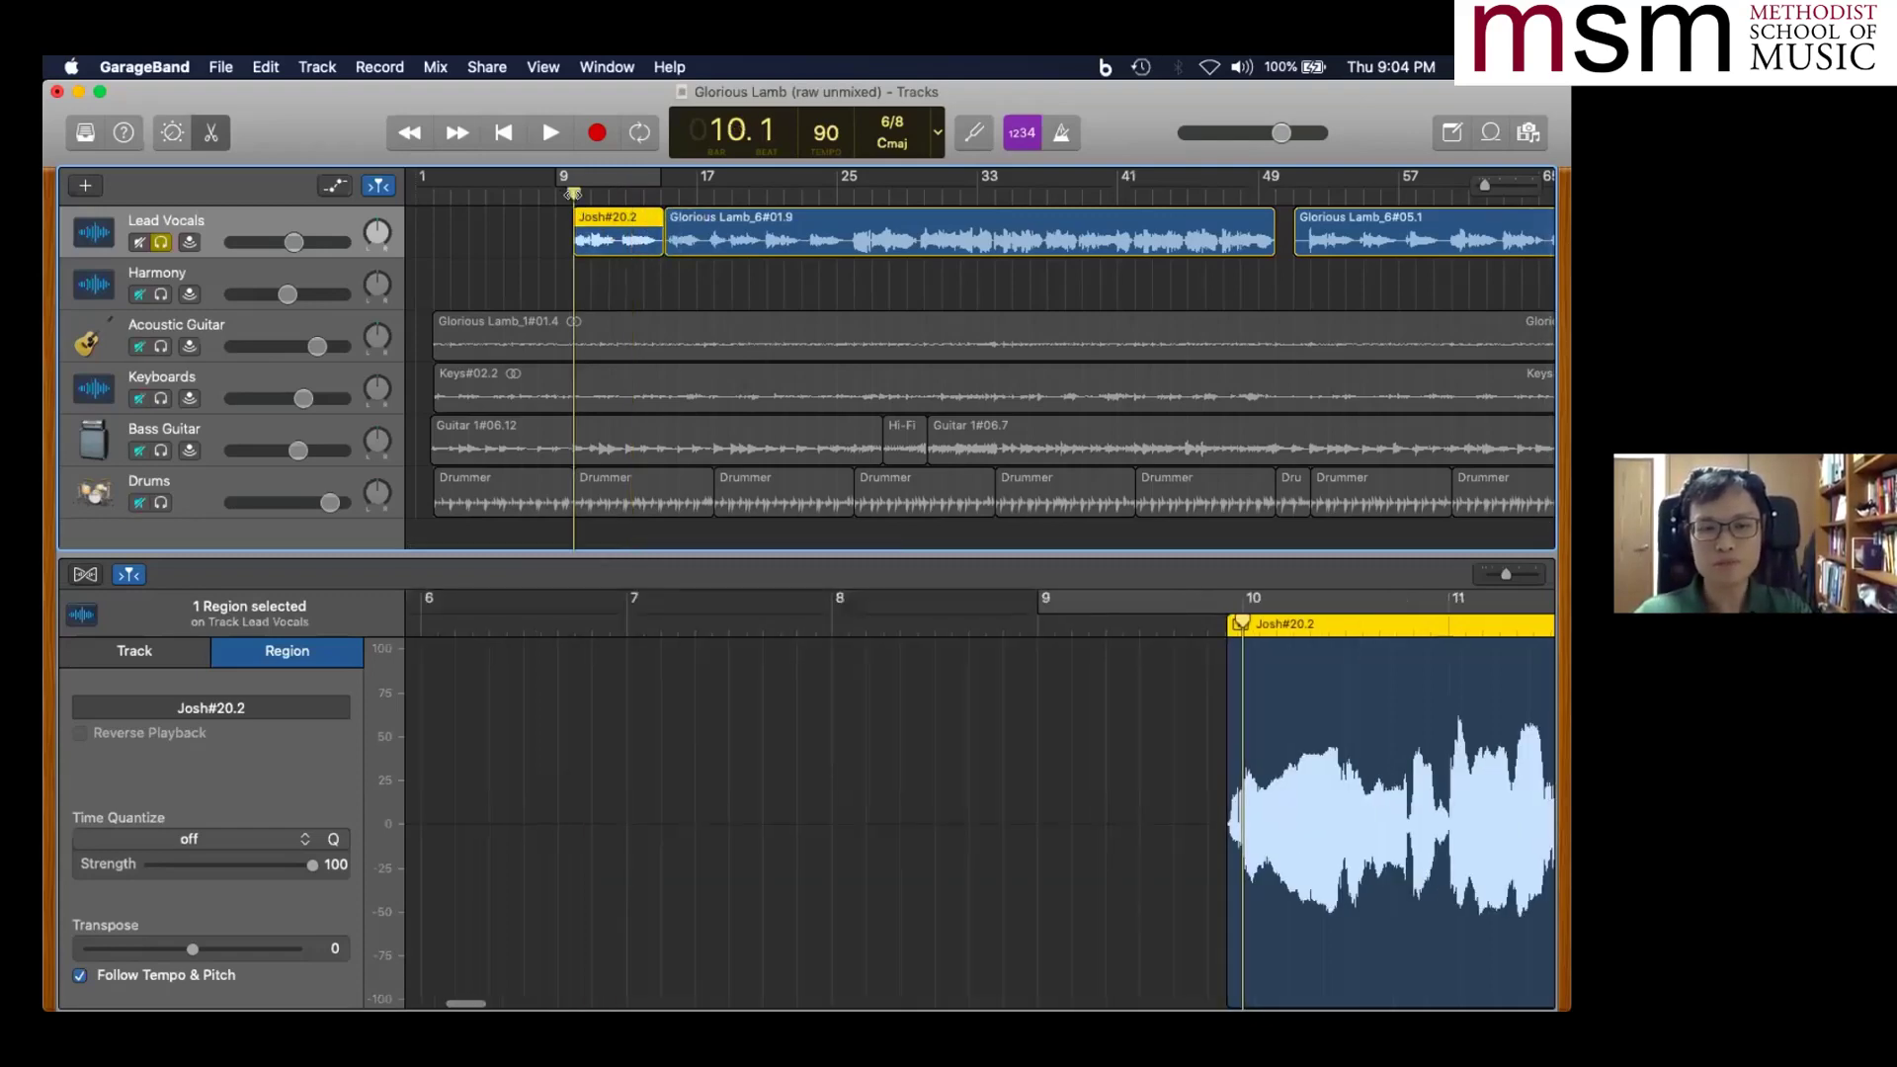
key("super+z")
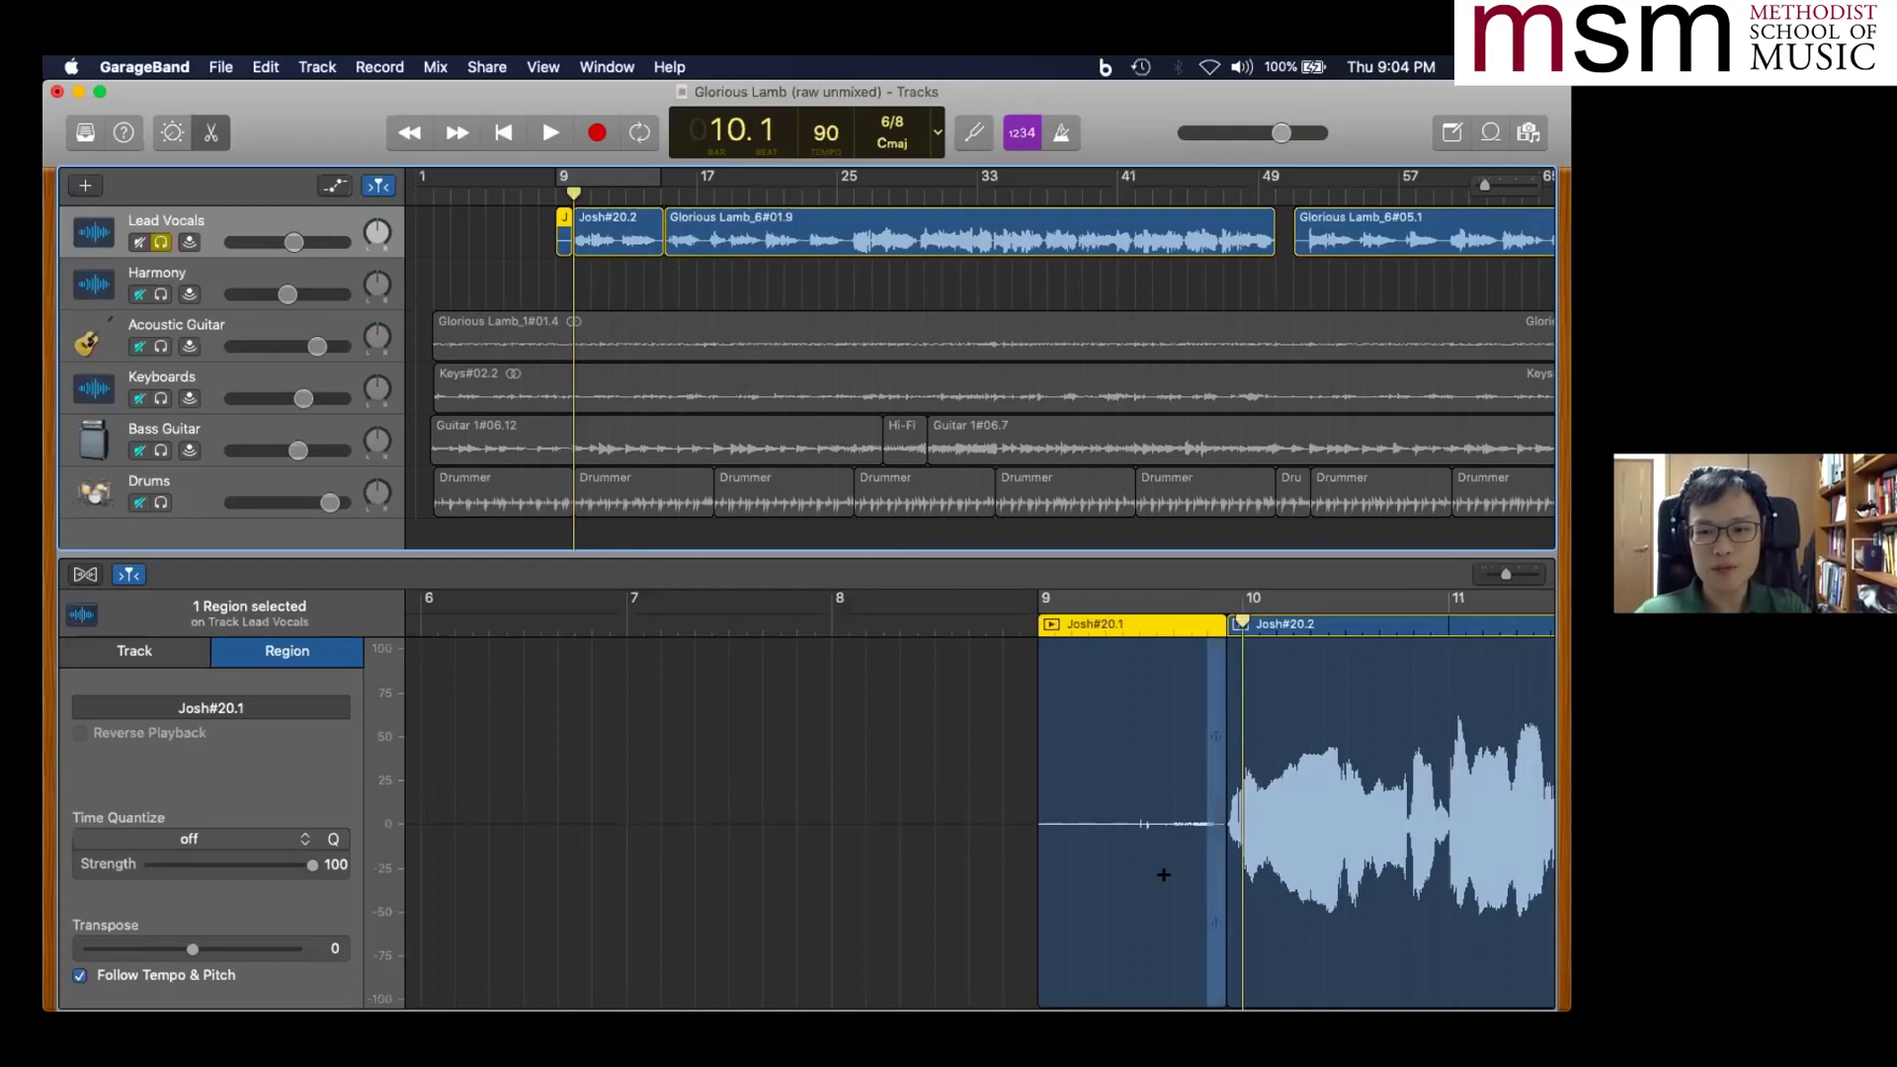
key("super+z")
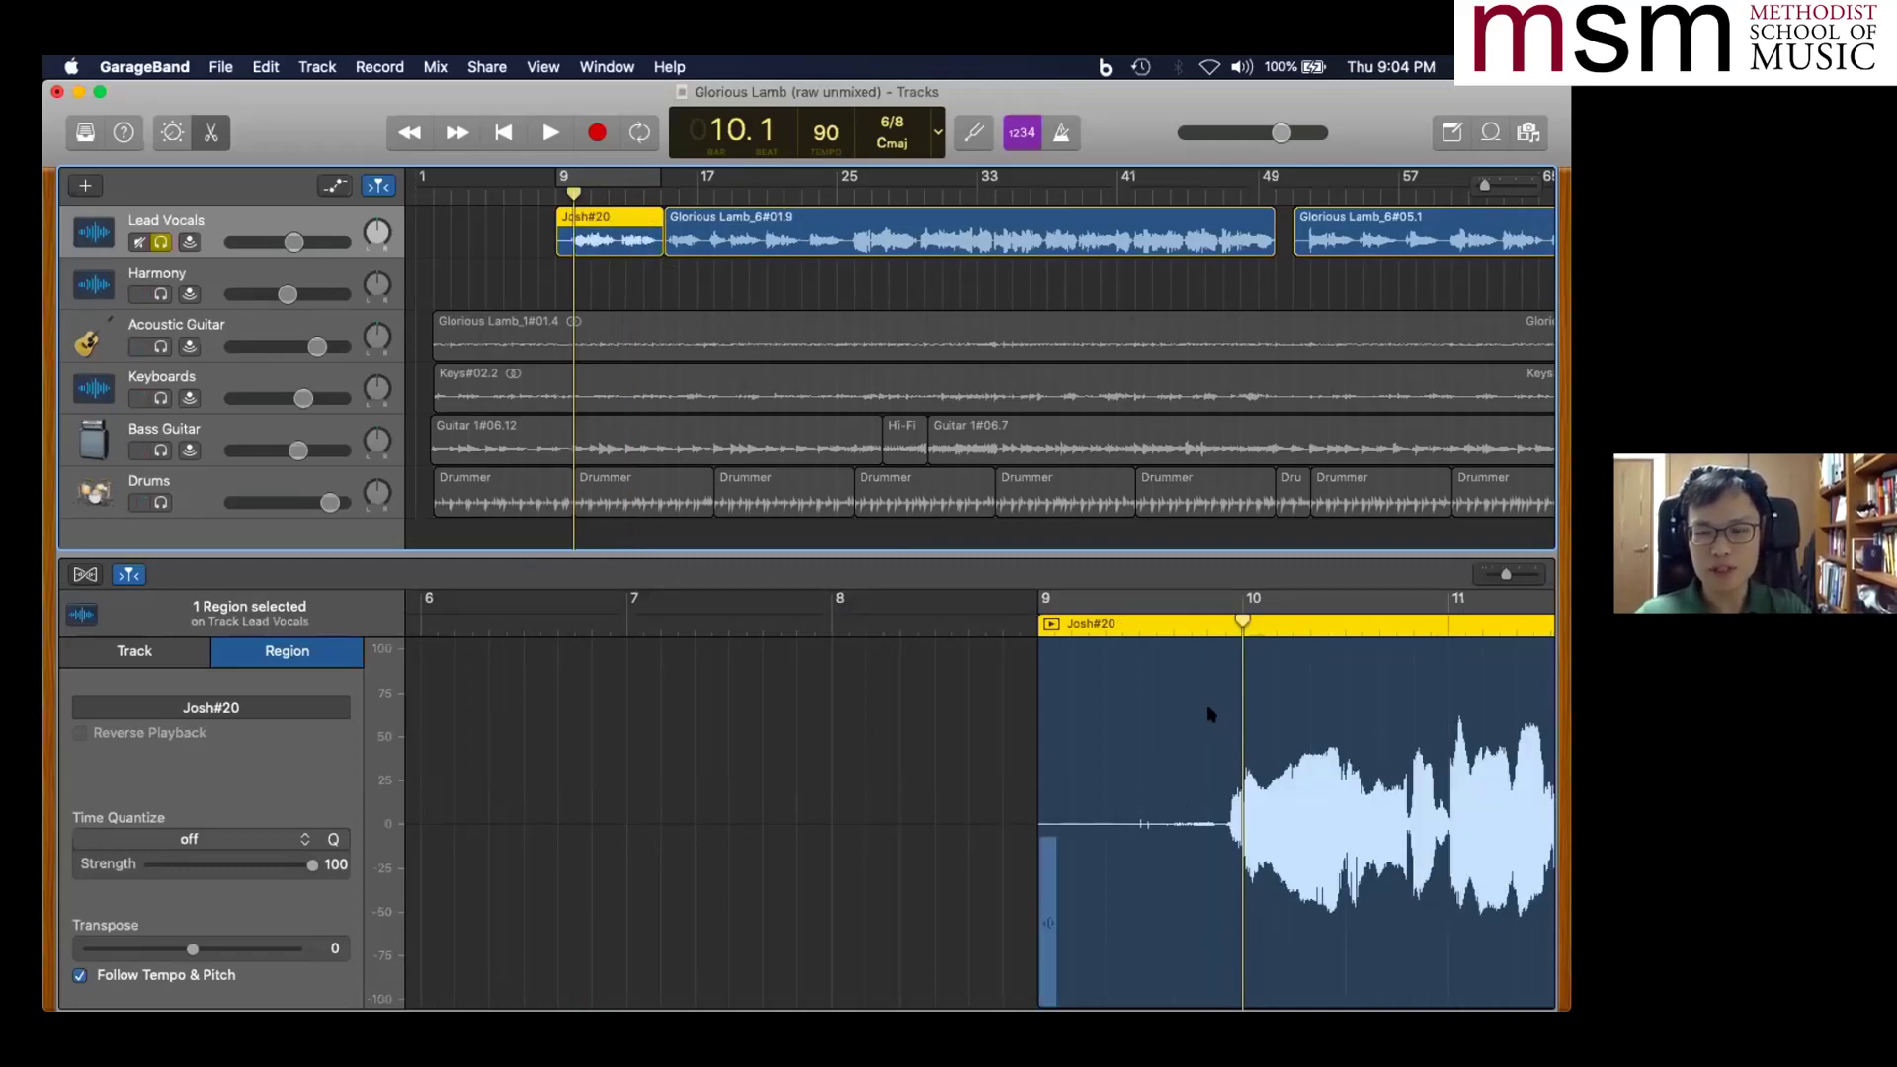
- Check the slide on editing individual audio tracks, return to GarageBand, and play the Lead Vocals briefly from position 17.4
key("super+Tab")
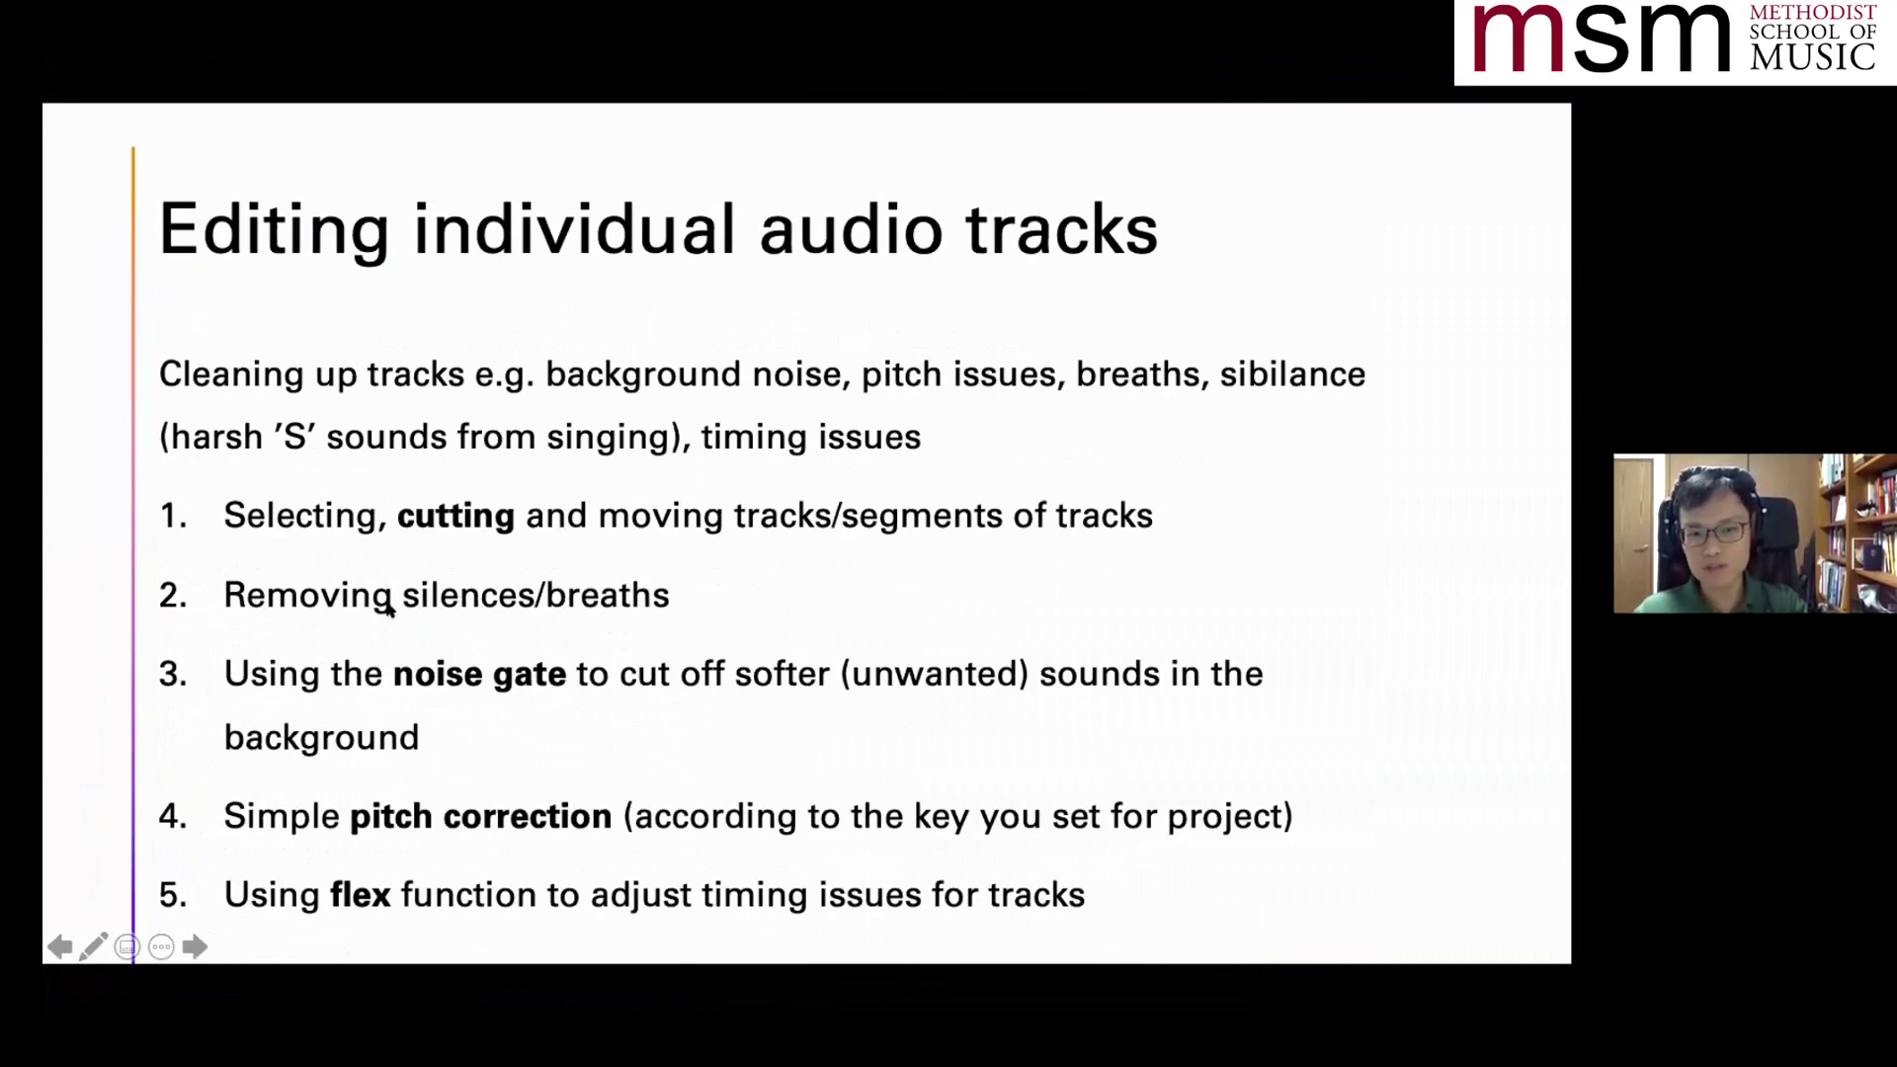
key("super+Tab")
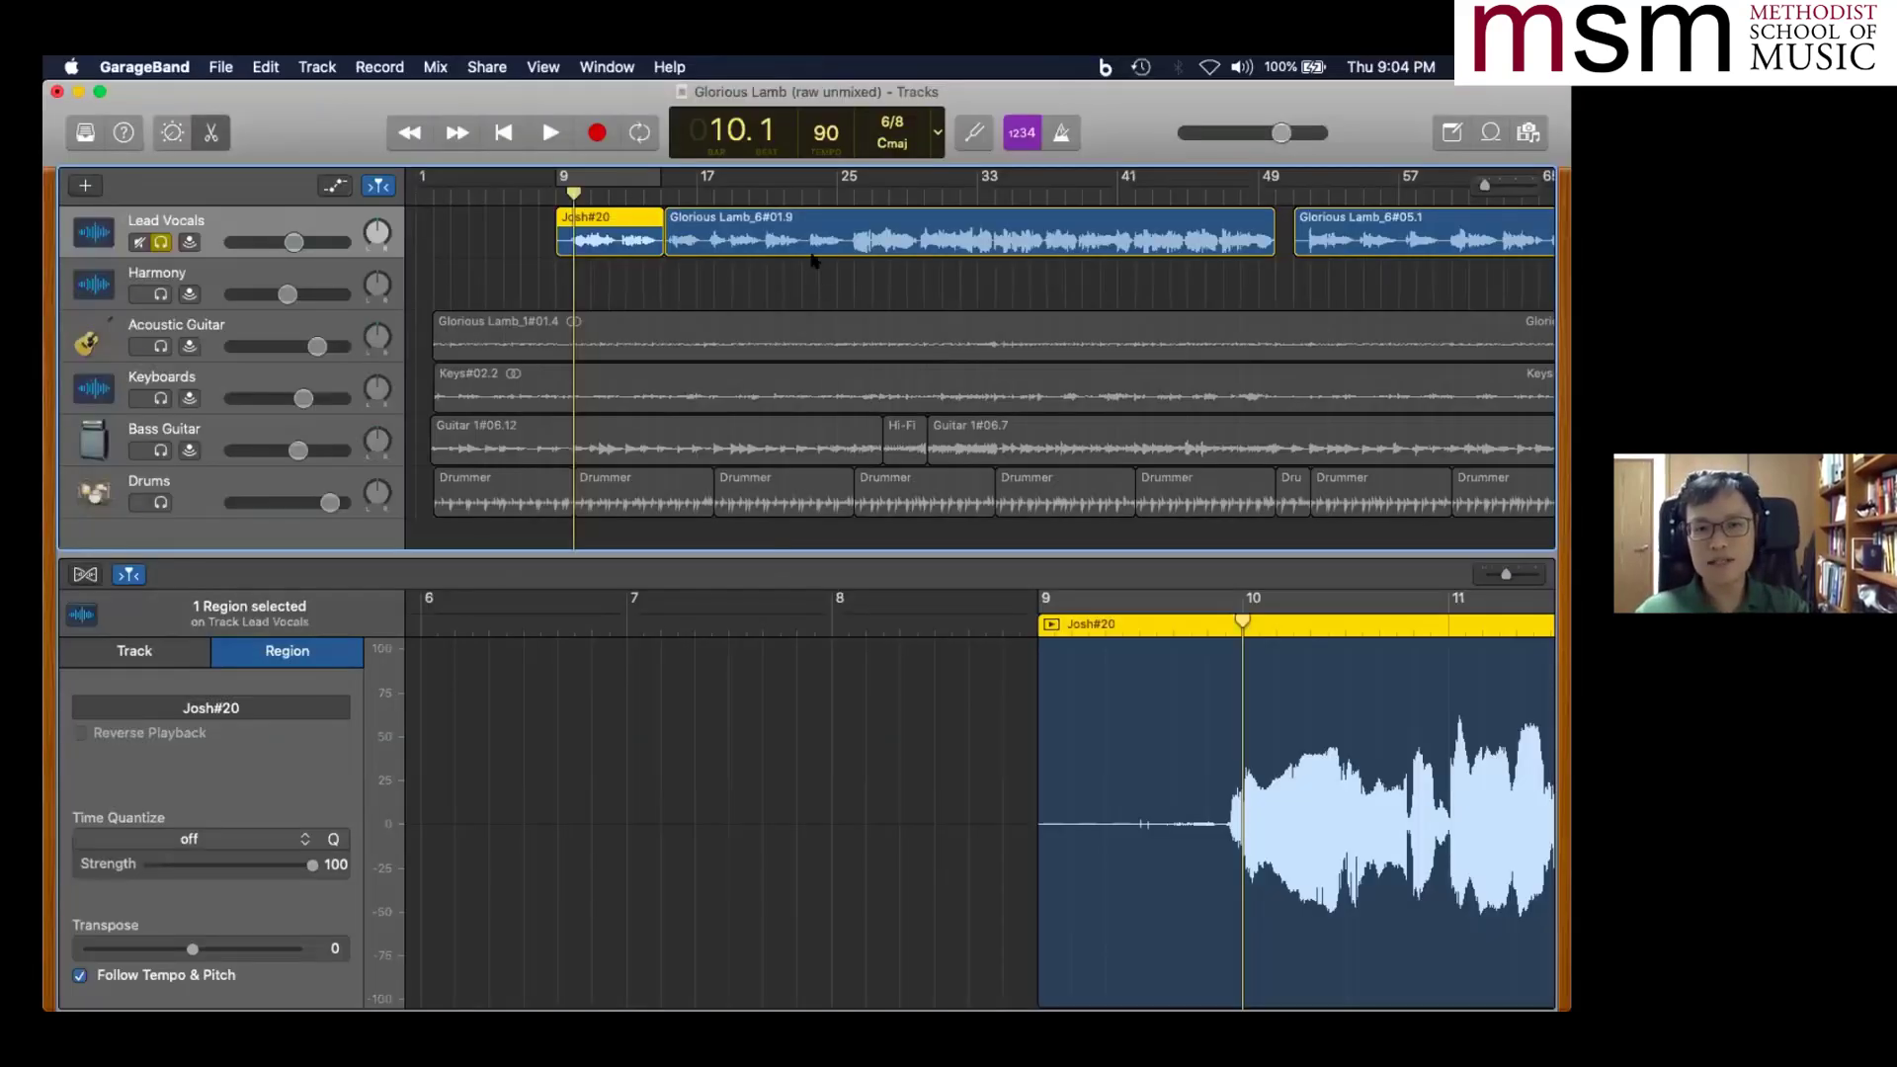
mouse_move(726, 190)
left_mouse_down()
mouse_move(761, 190)
mouse_move(705, 193)
left_mouse_up()
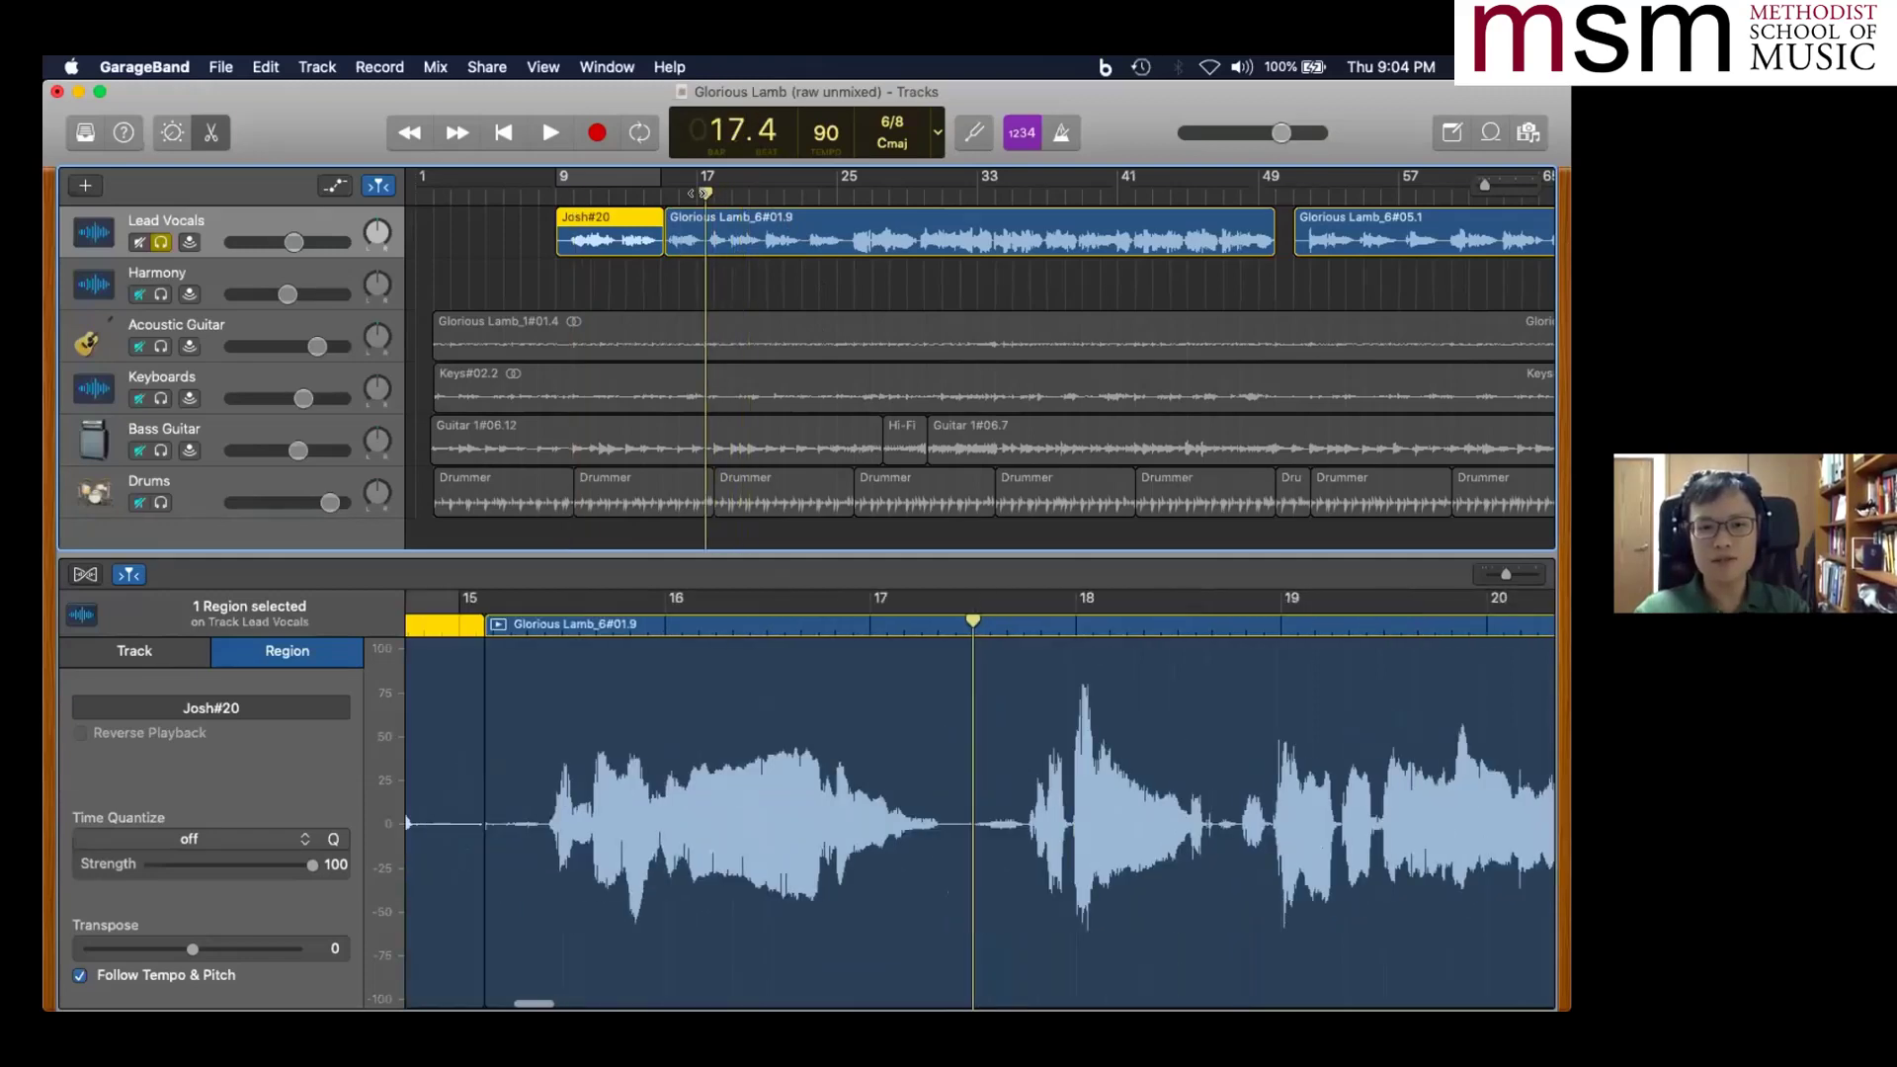
left_click(506, 769)
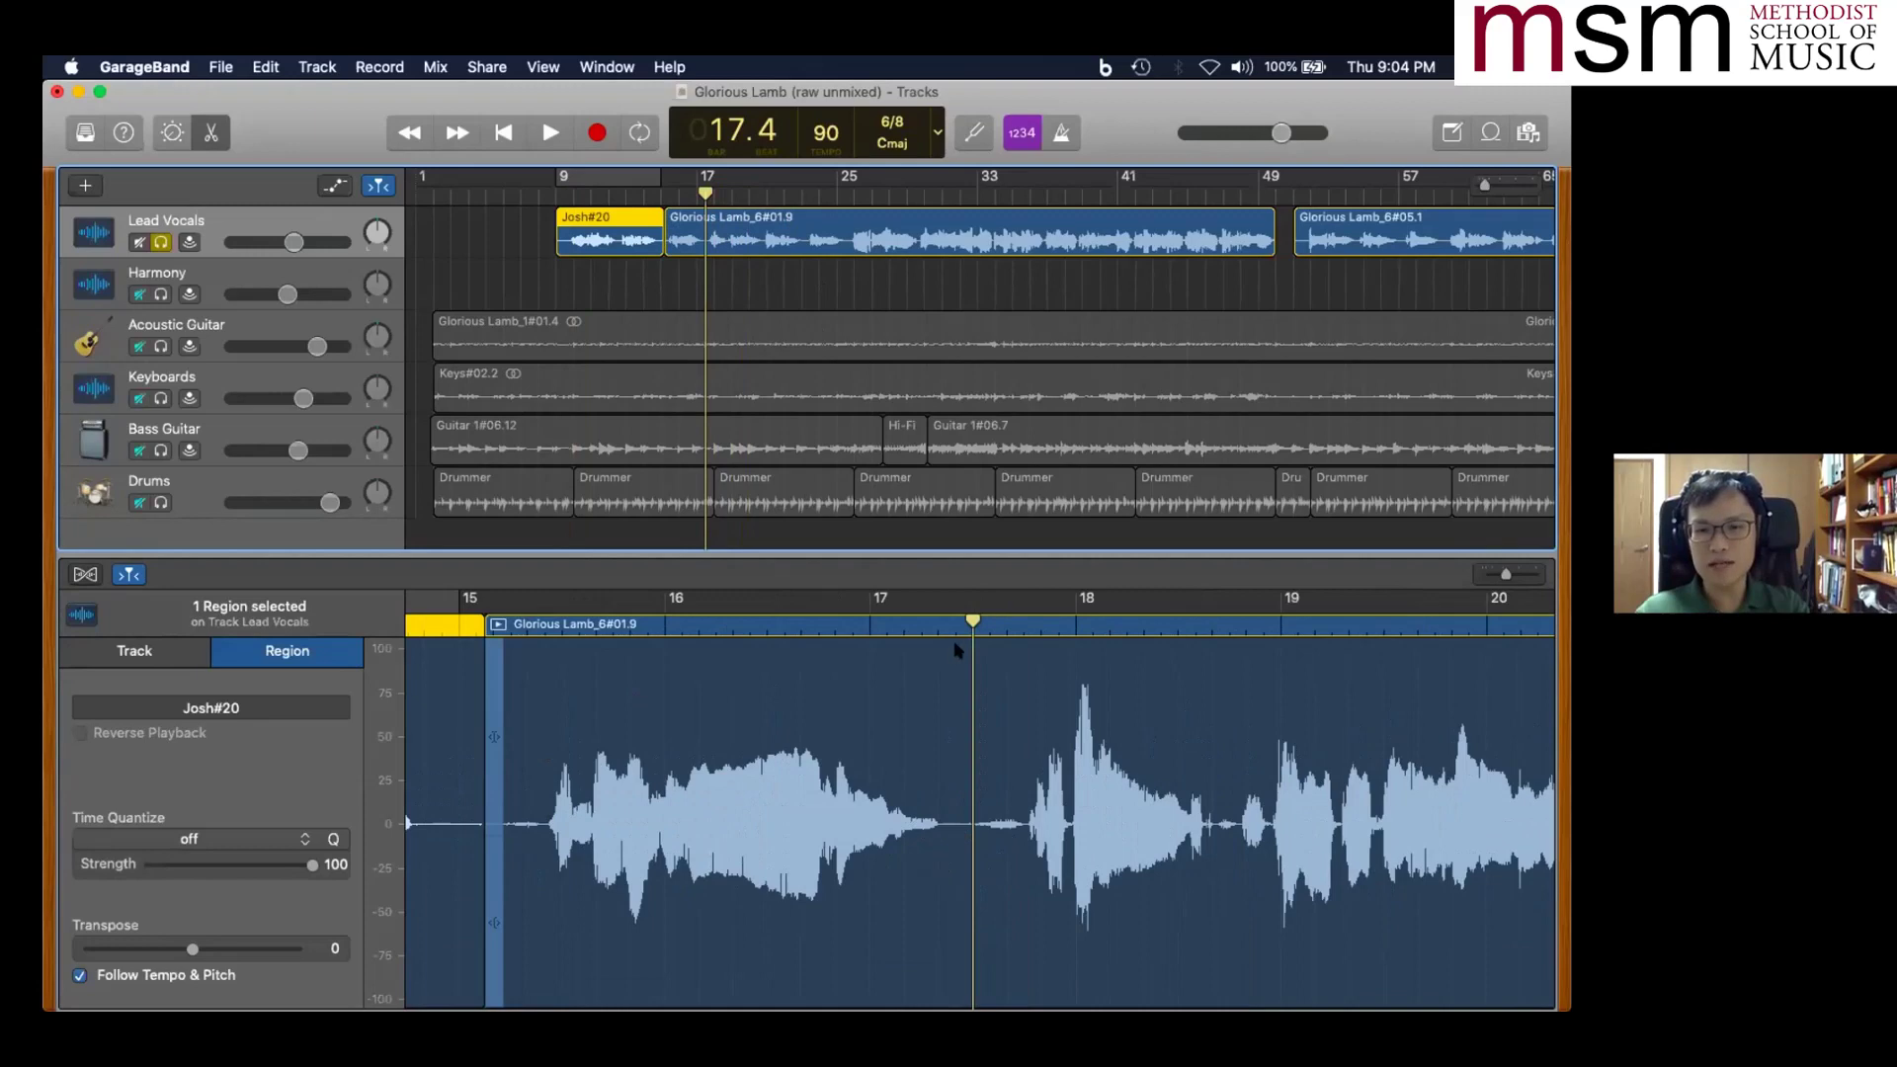
key("space")
key("space")
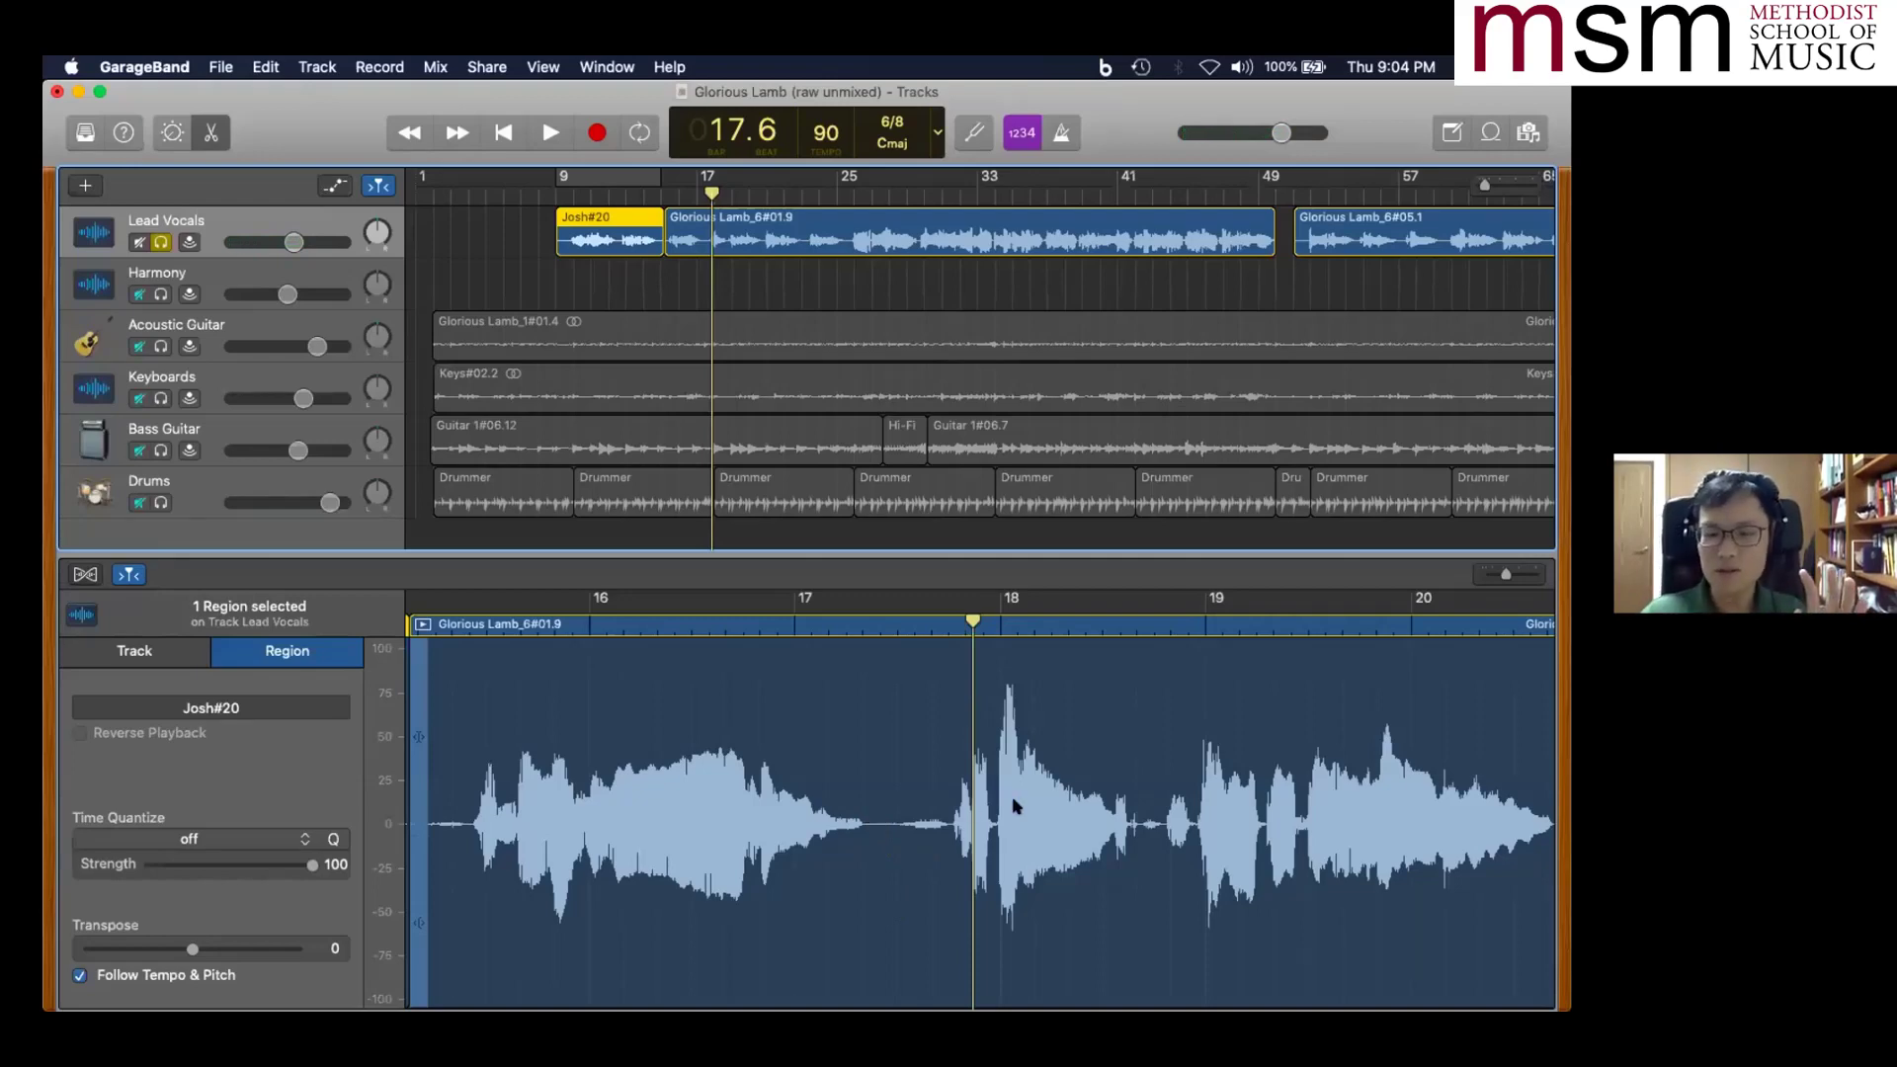
- Examine the quiet gaps between phrases in the second Lead Vocals region's waveform from bar 19 to bar 38, placing the playhead at 25.4
scroll(1013, 805, "right", 6)
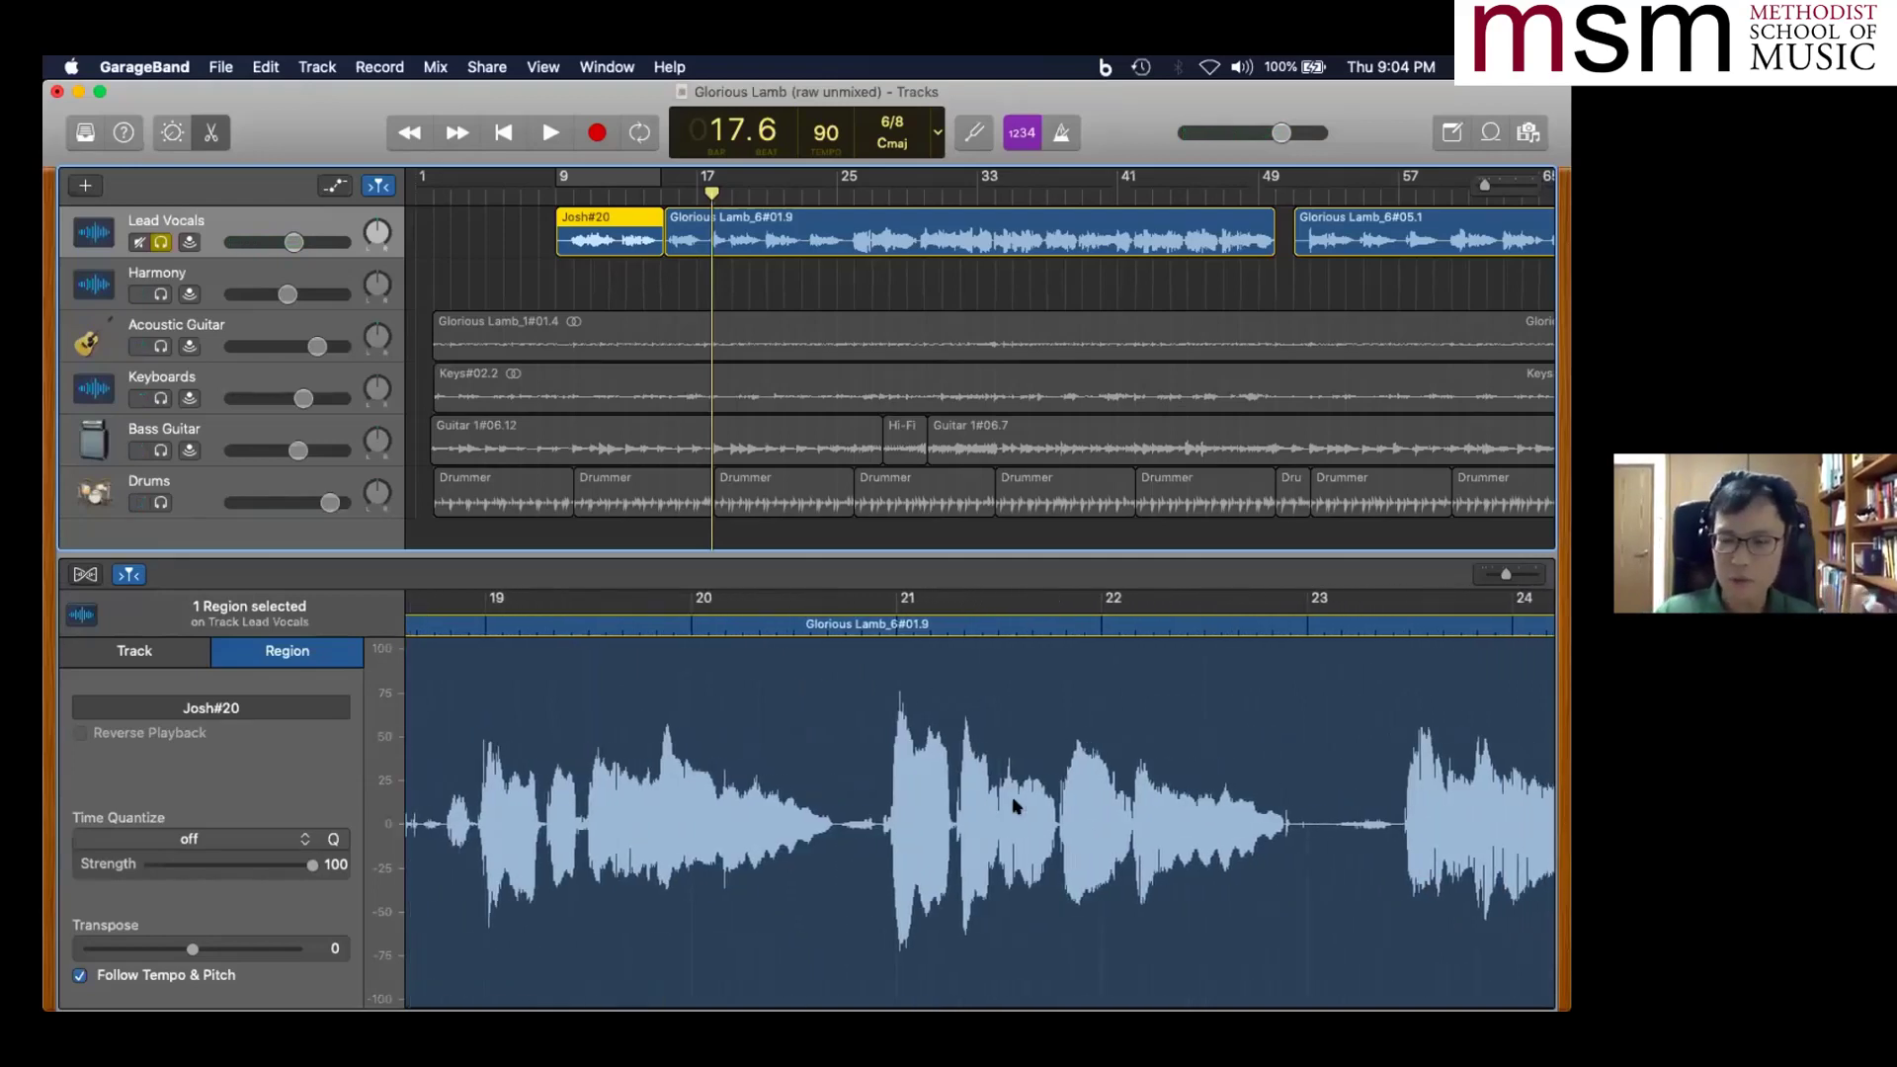
scroll(1033, 728, "right", 3)
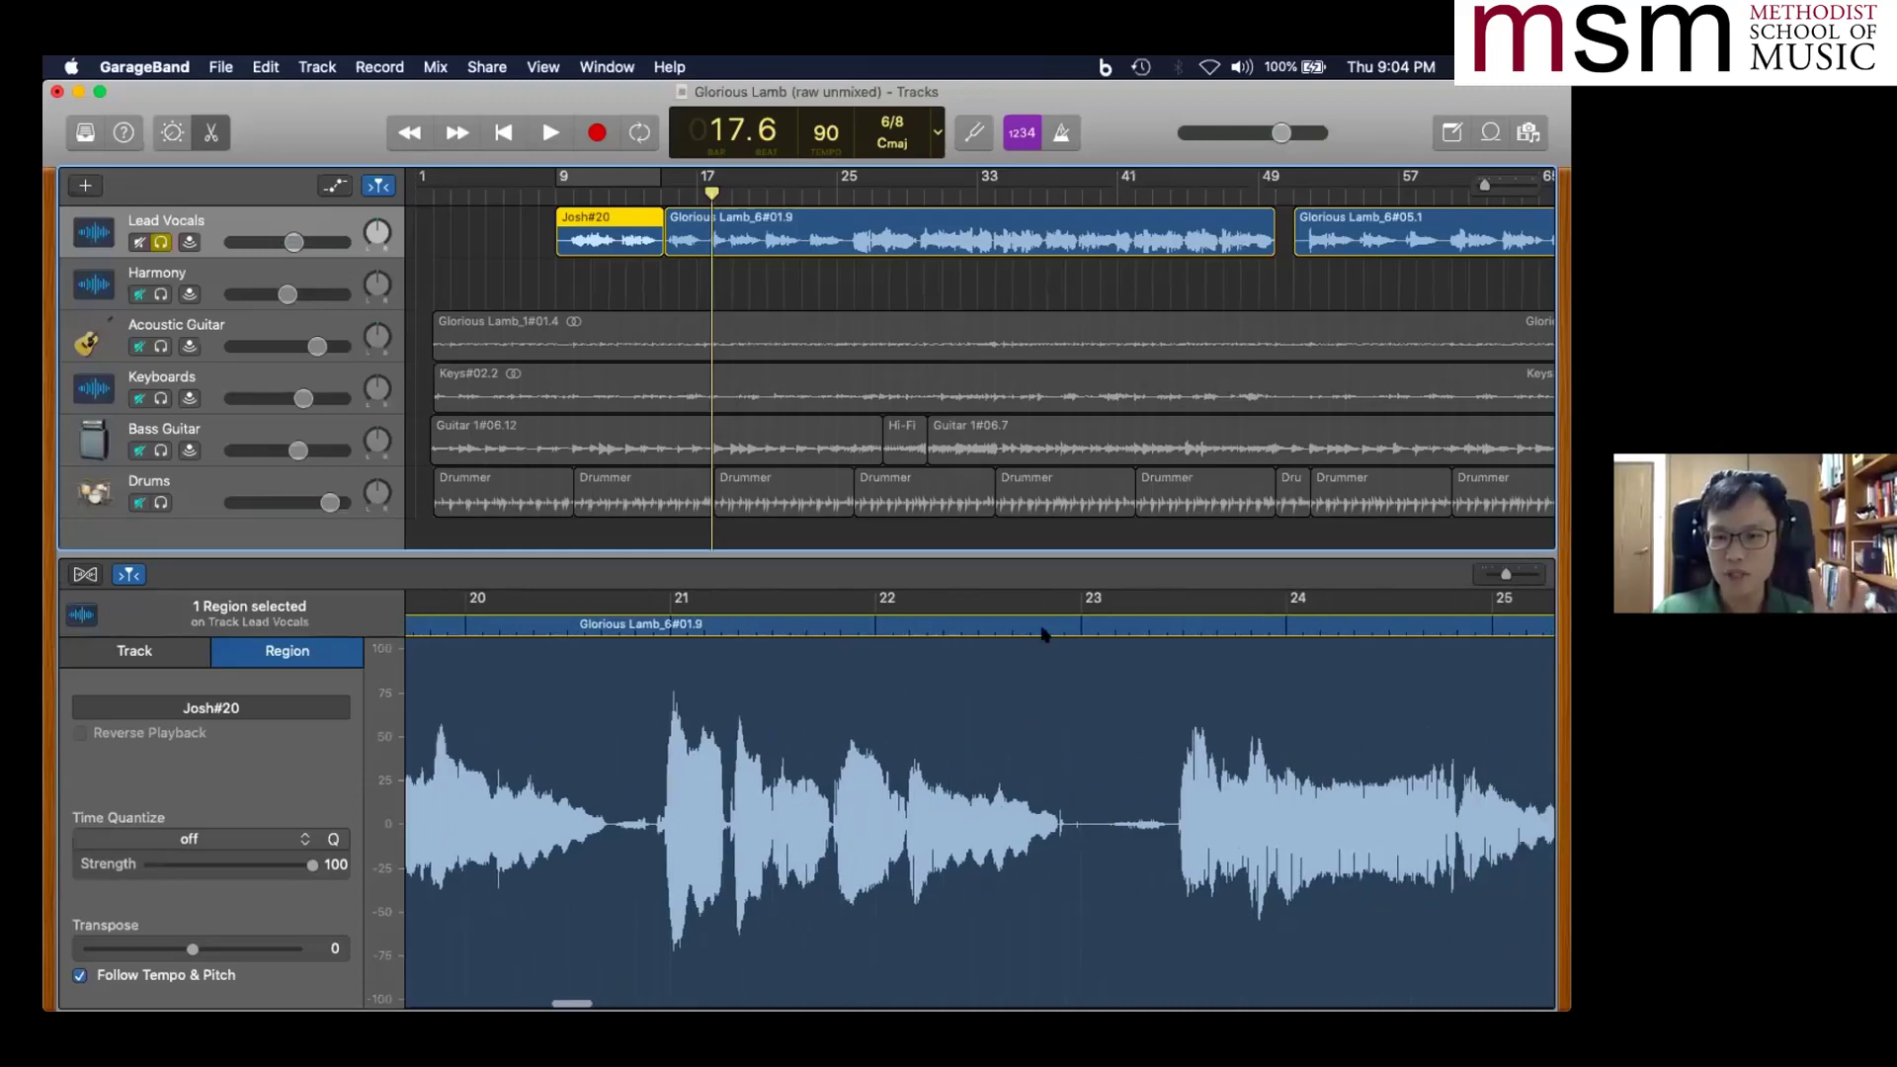
scroll(1155, 853, "right", 6)
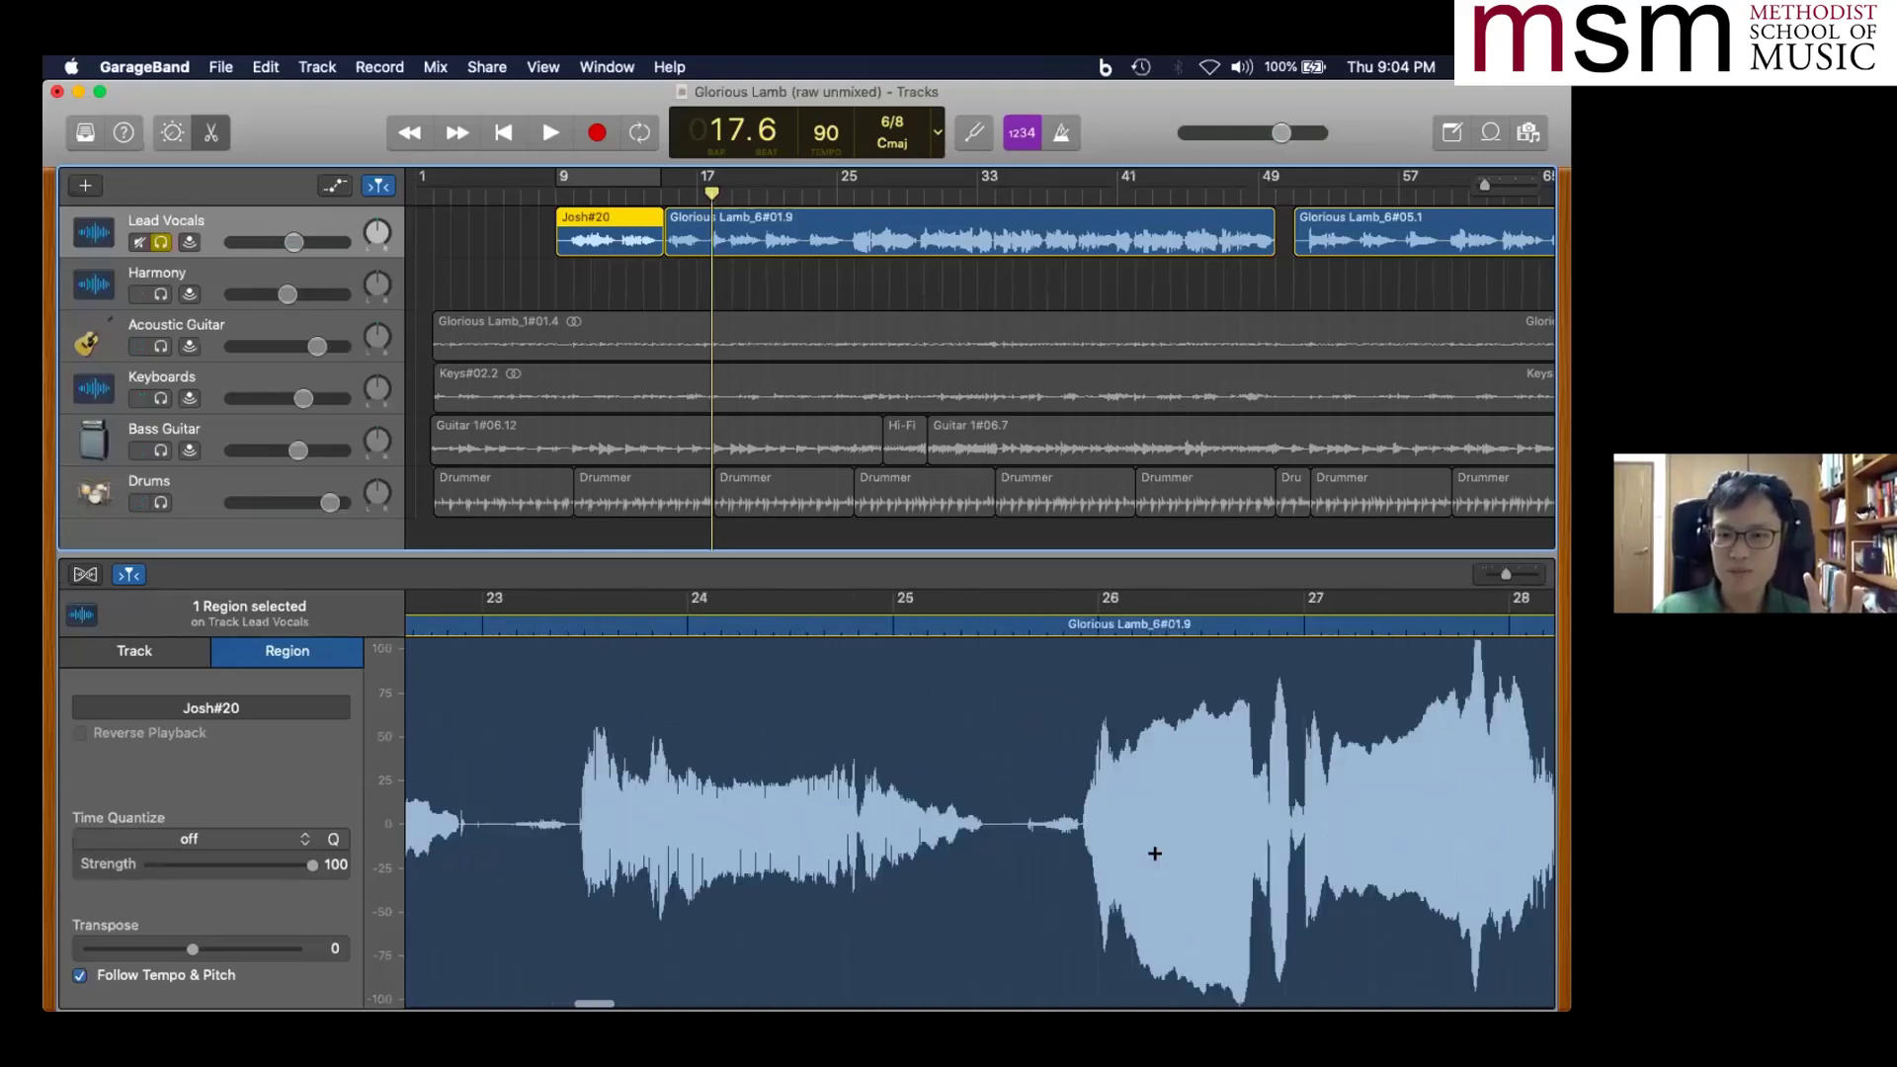
left_click(909, 620)
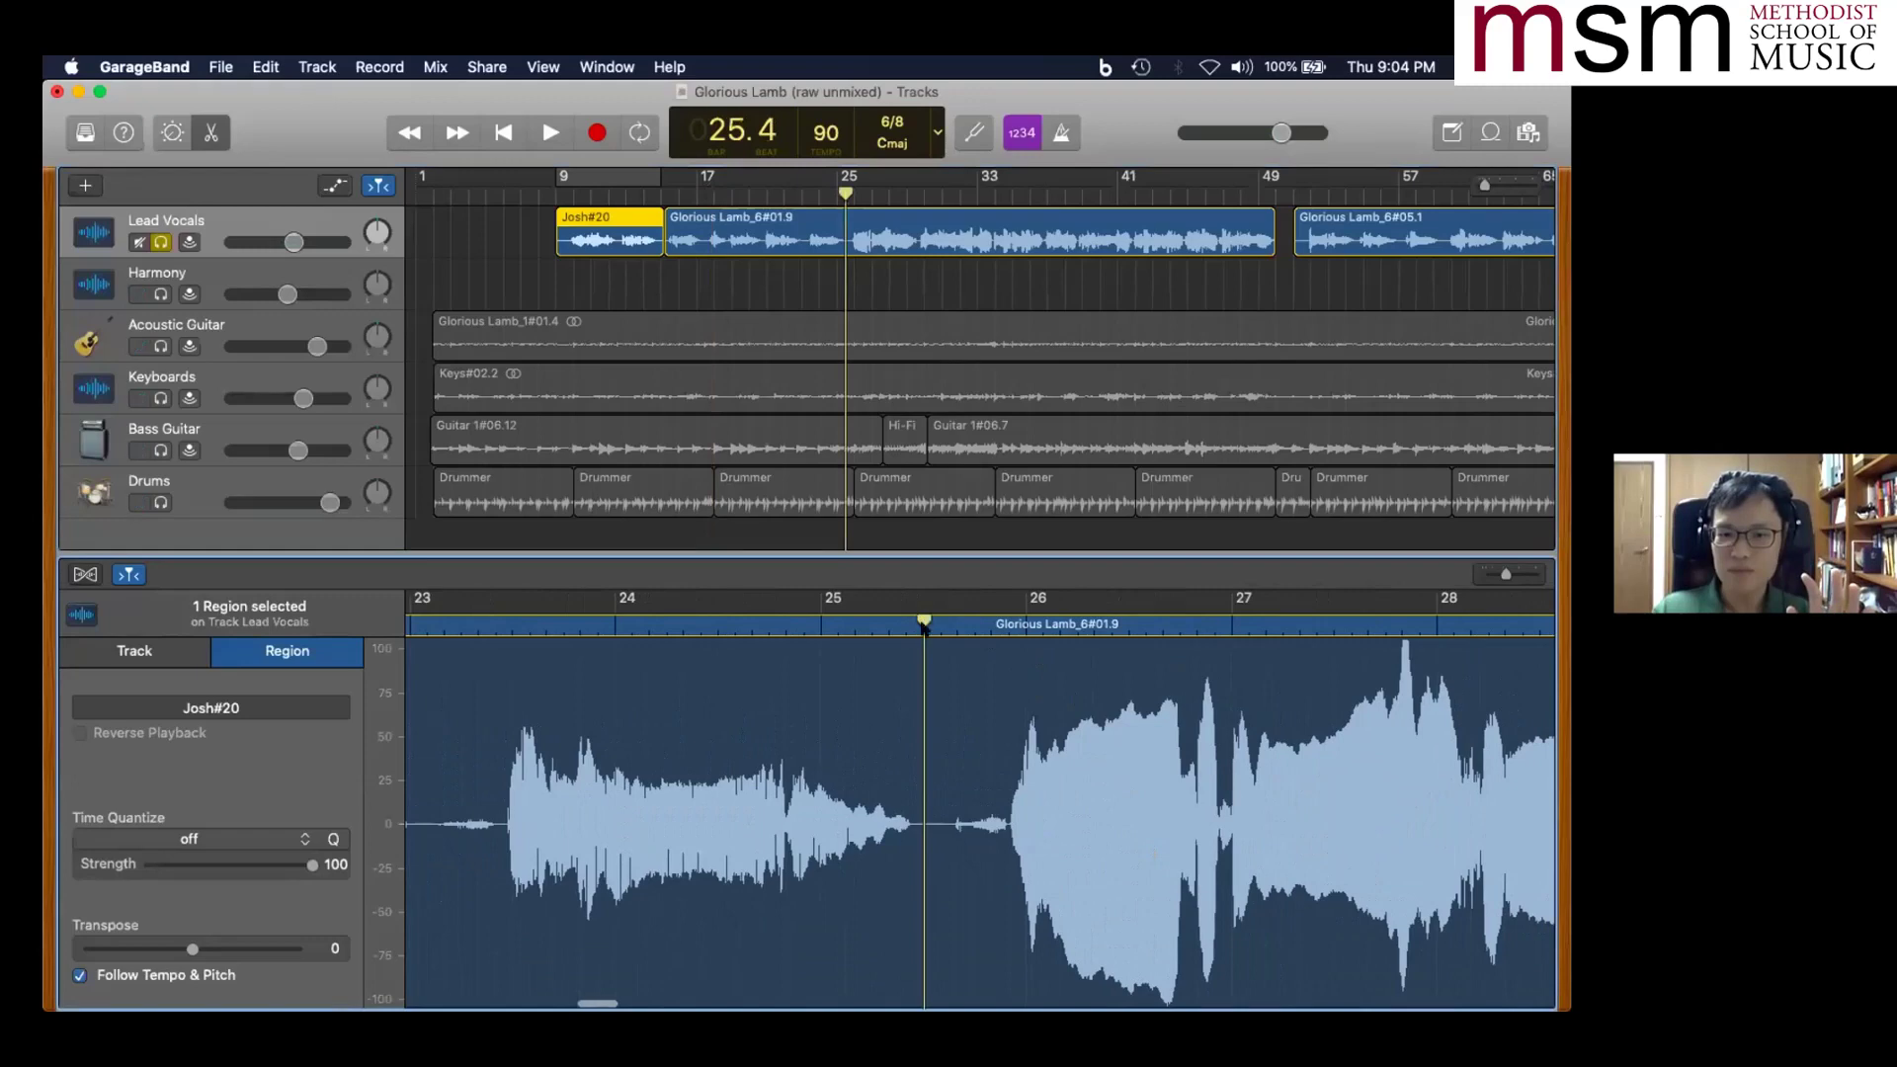
scroll(998, 754, "right", 10)
scroll(972, 826, "right", 15)
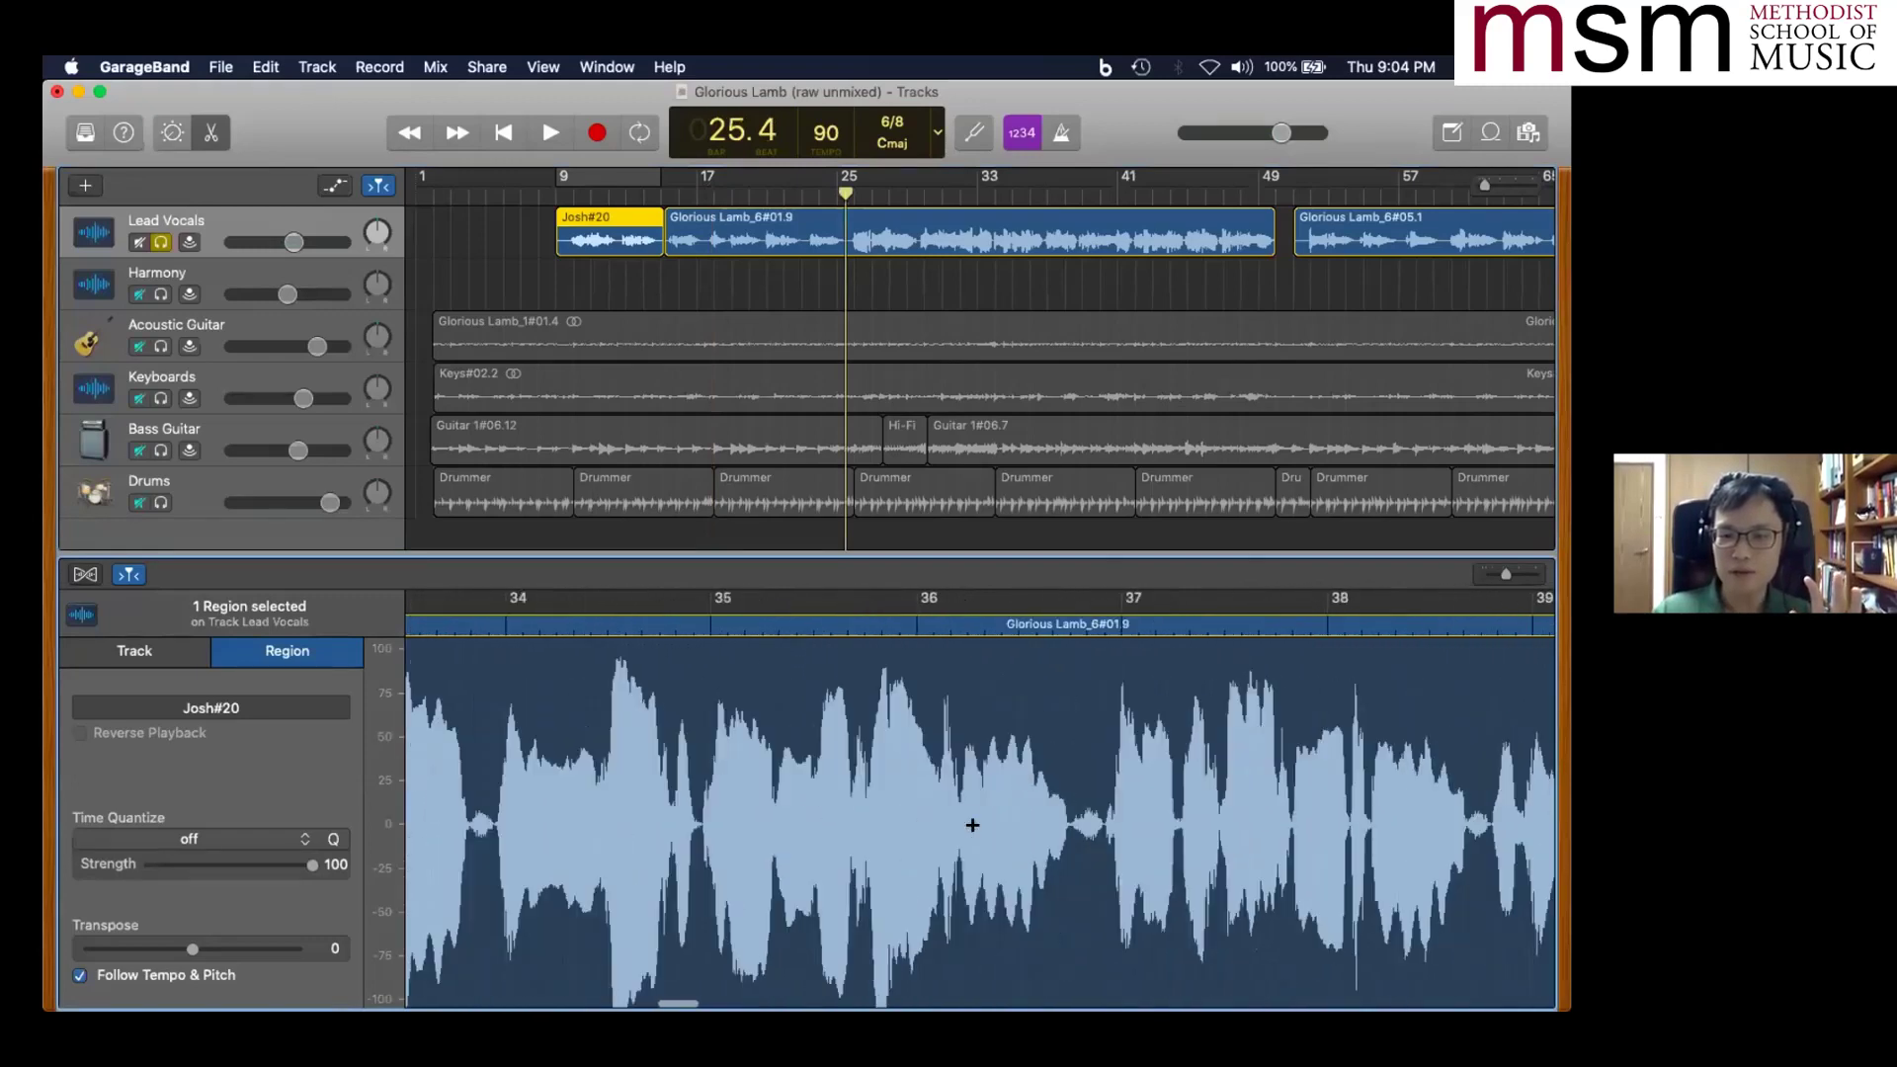
- Examine the Lead Vocals waveform around bars 50 to 54, check the slide on editing individual audio tracks, and return to GarageBand
scroll(972, 826, "right", 4)
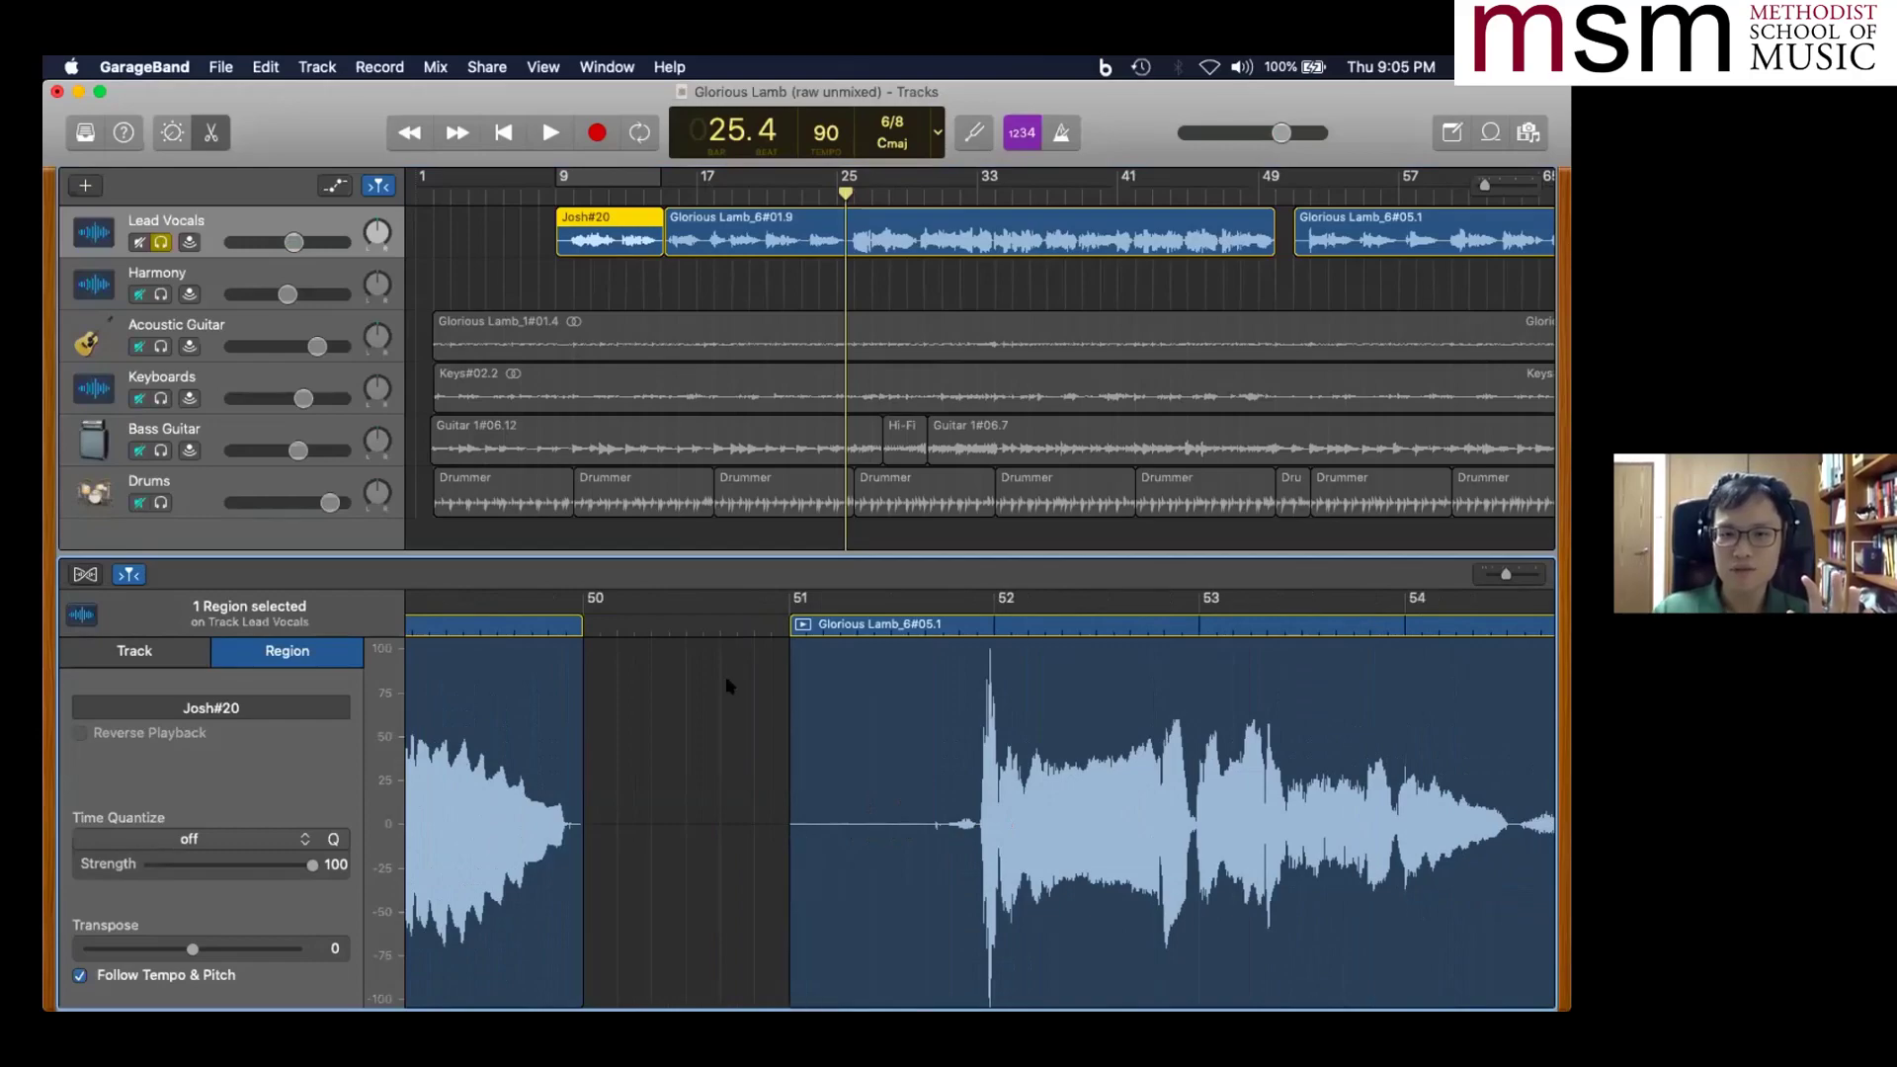
key("ctrl+super+f")
left_click(614, 749)
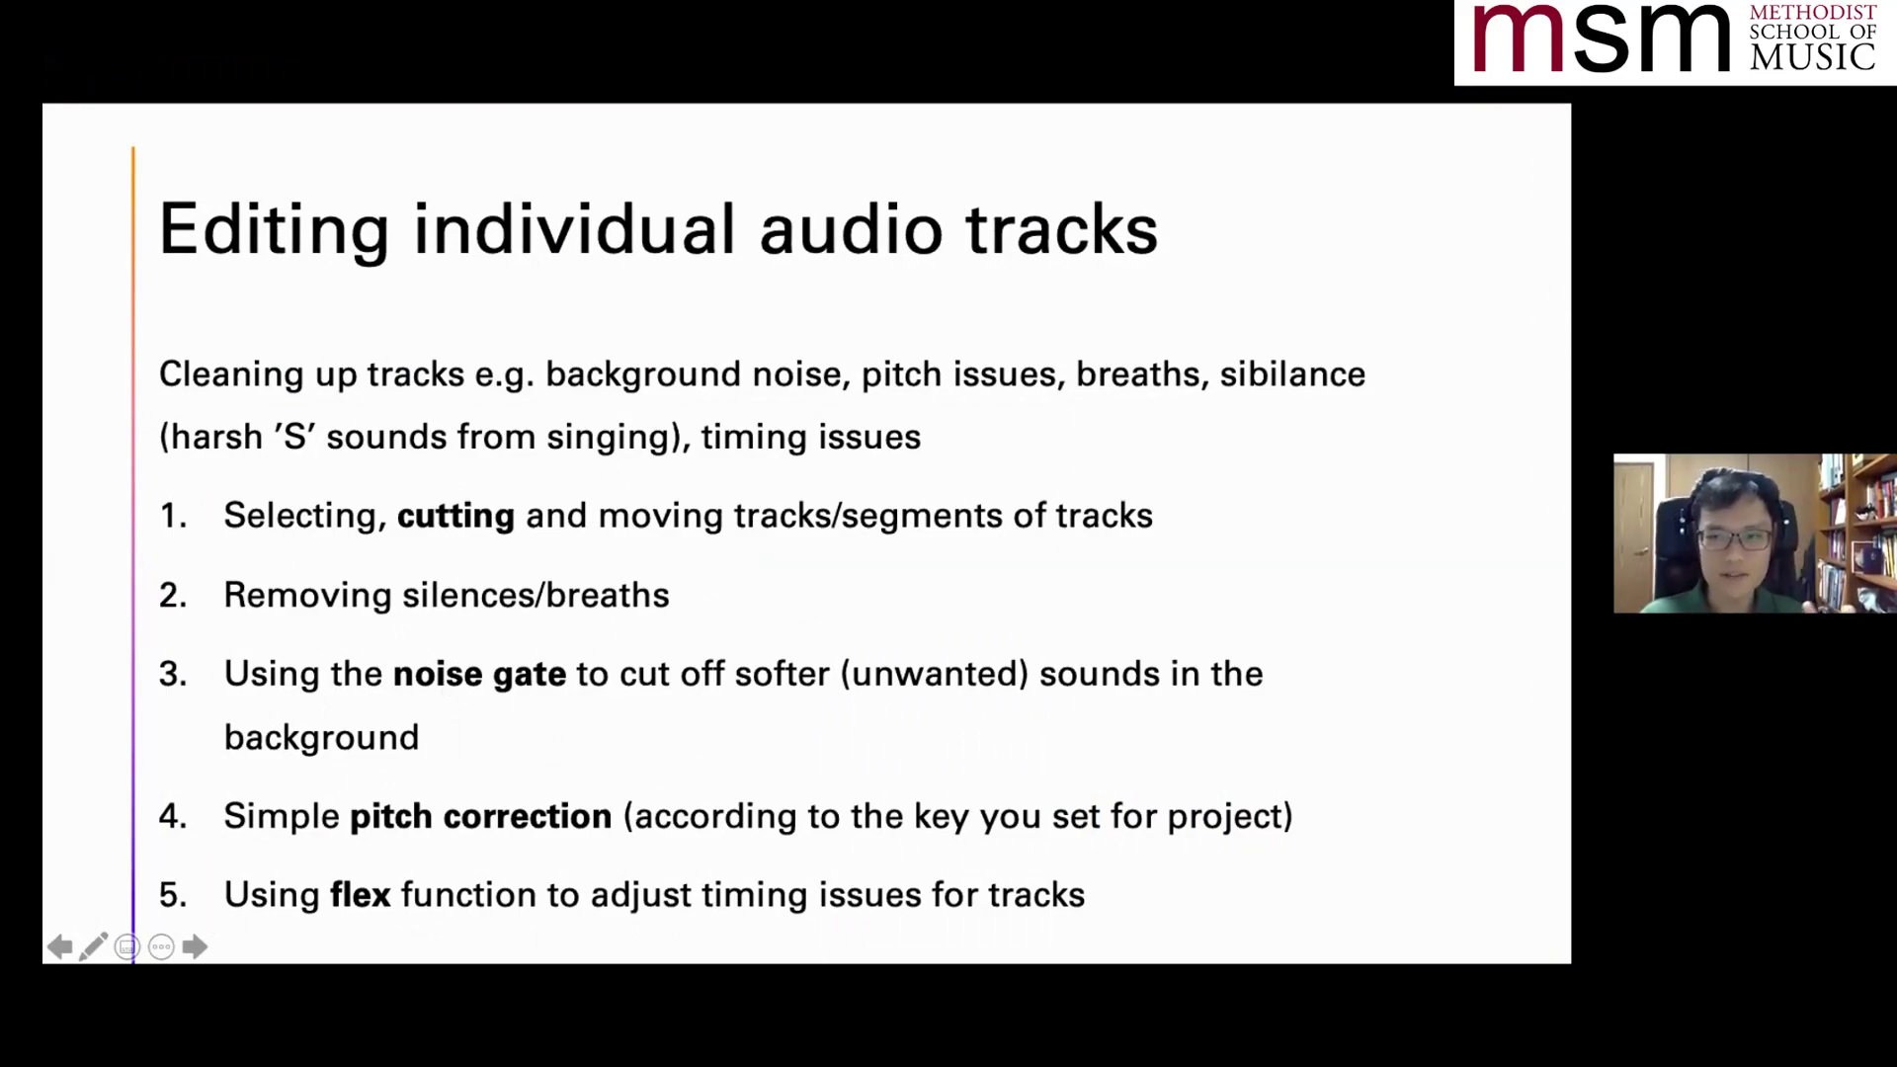
key("ctrl+Up")
left_click(559, 395)
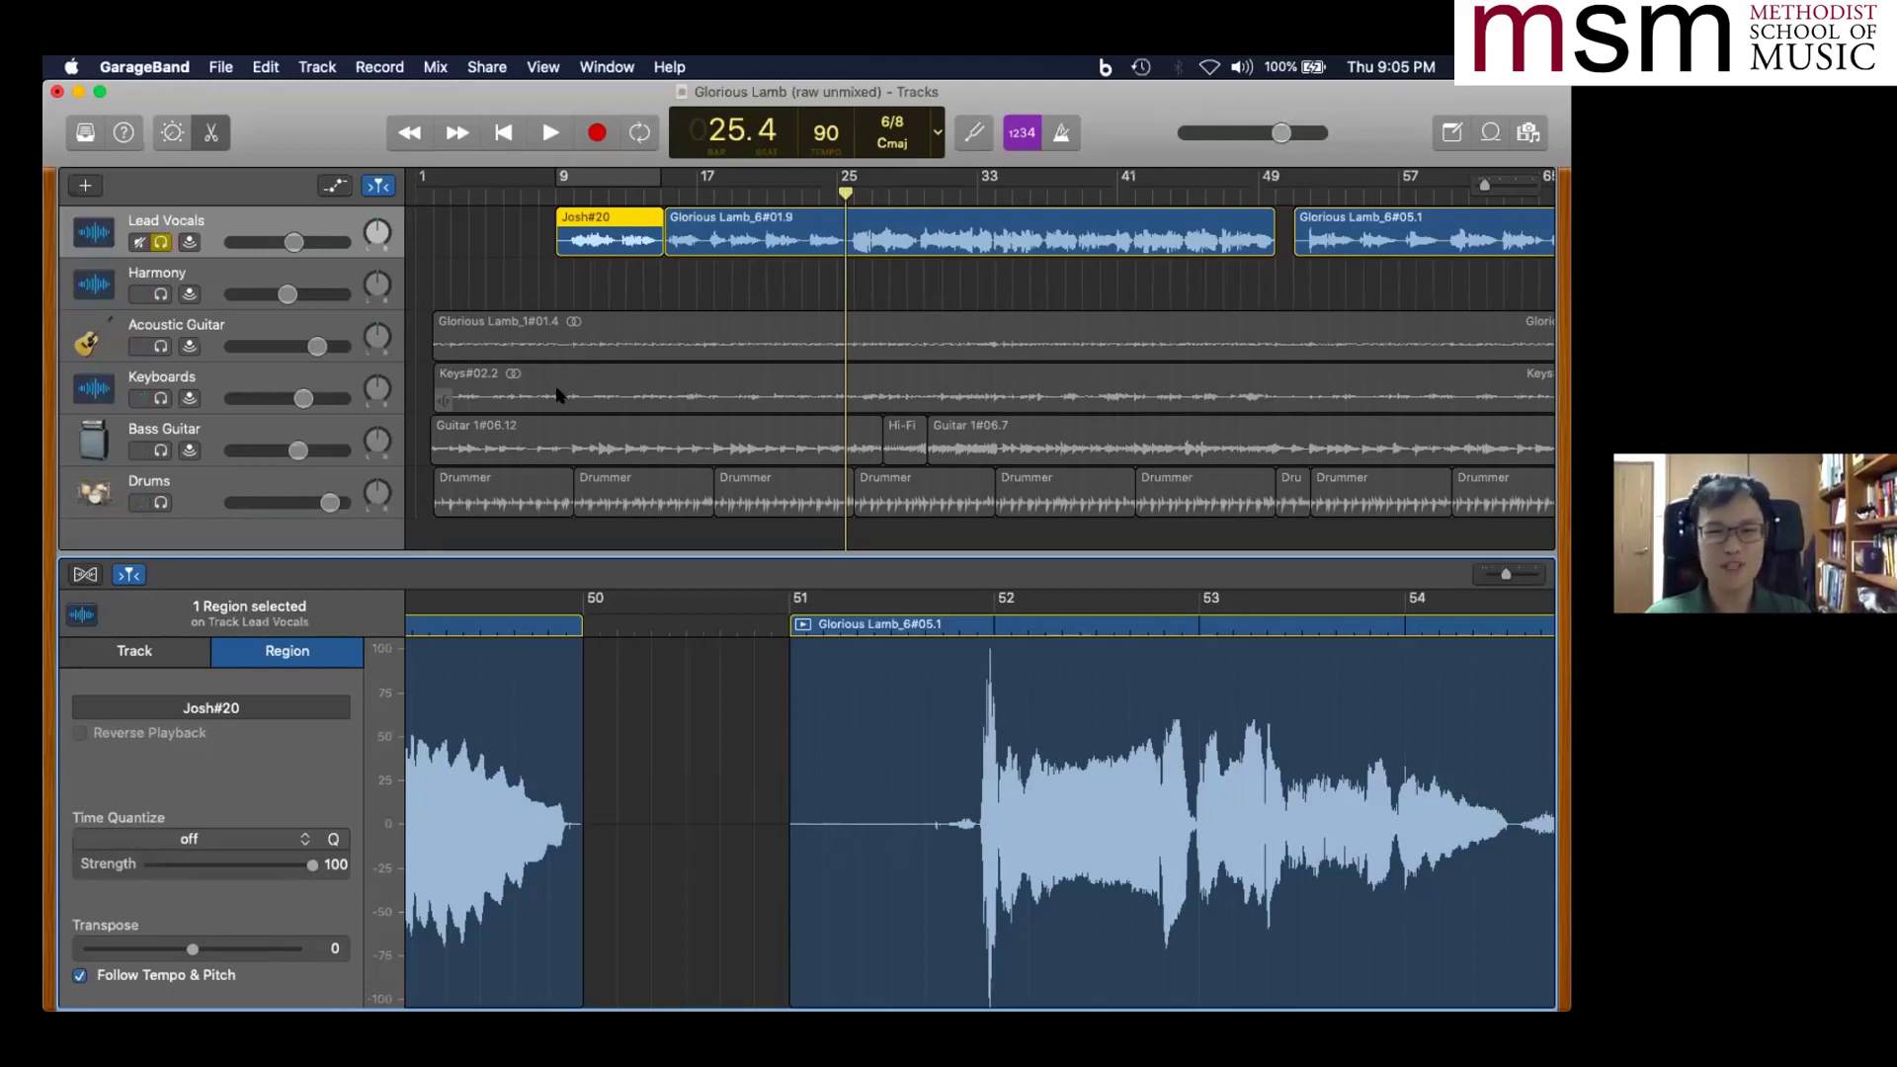
- Place the playhead at position 9.1, at the start of the first Lead Vocals region
left_click(560, 187)
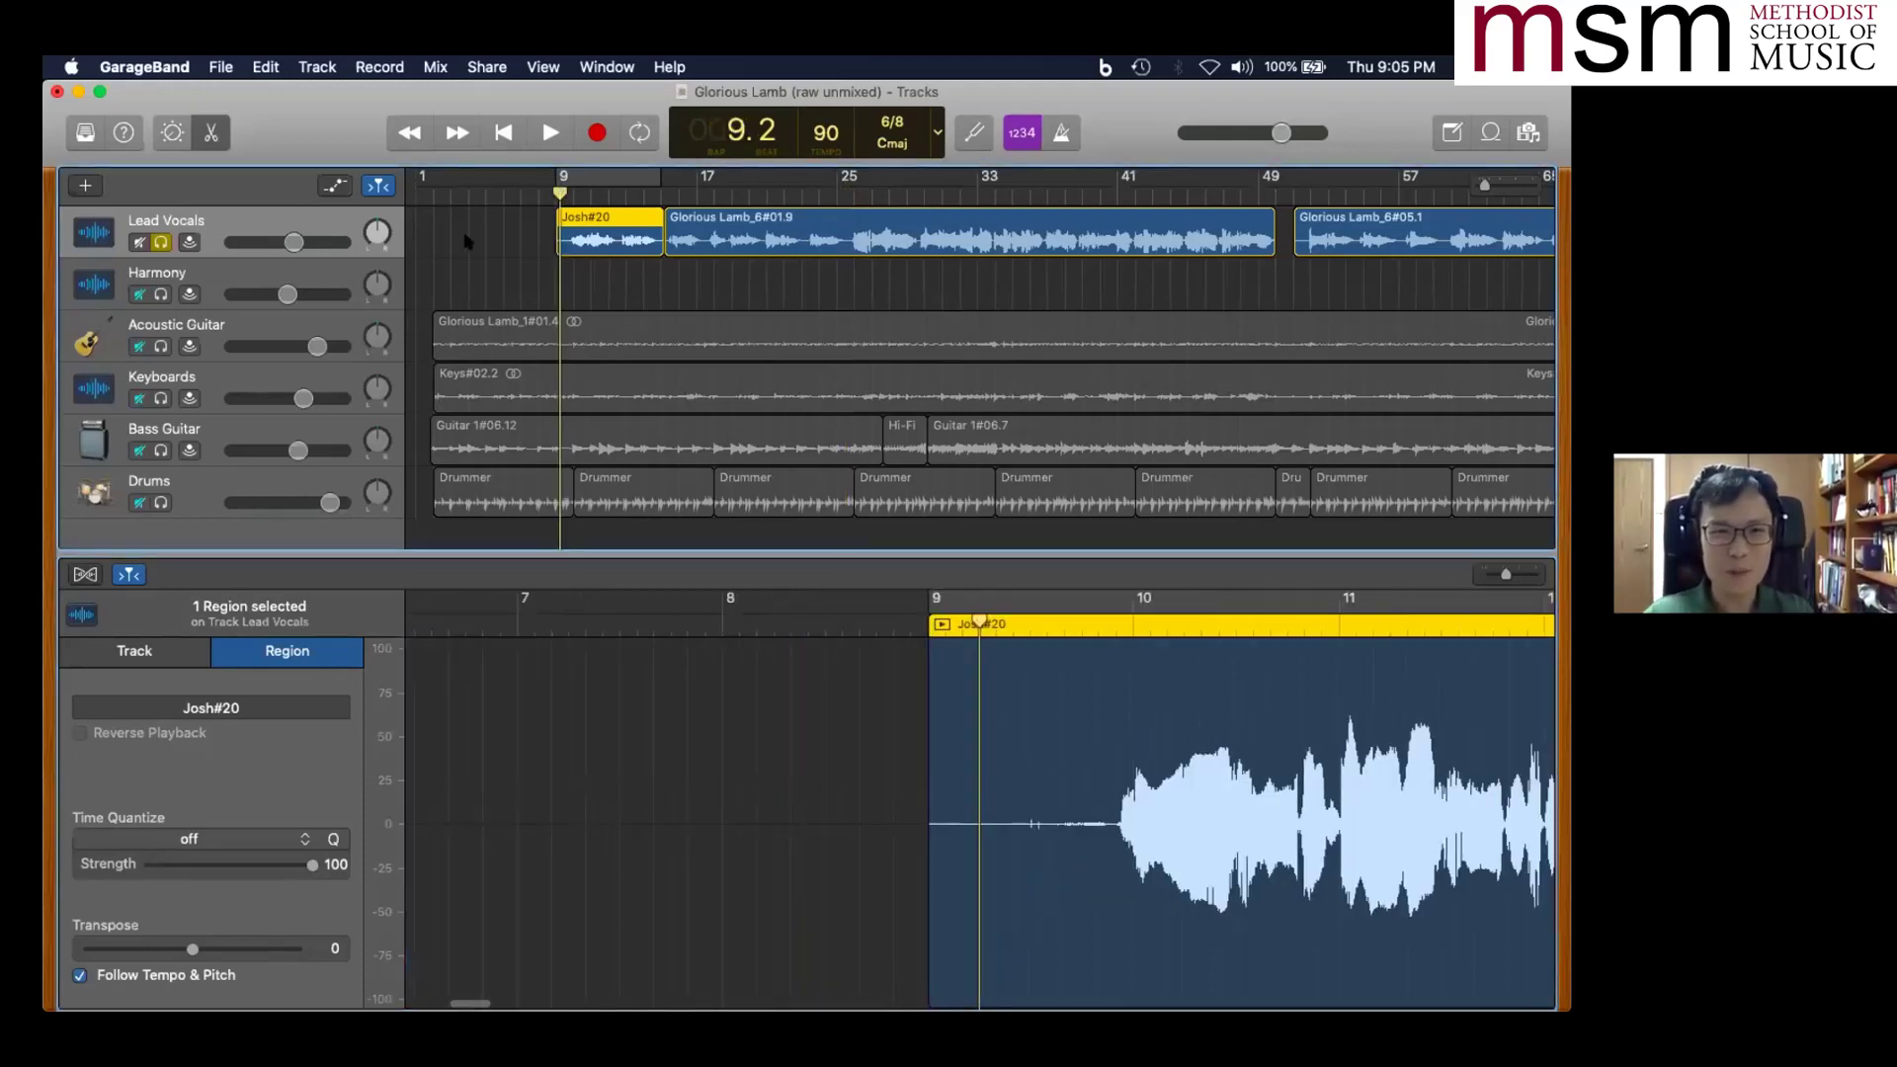
left_click(544, 188)
left_click(551, 188)
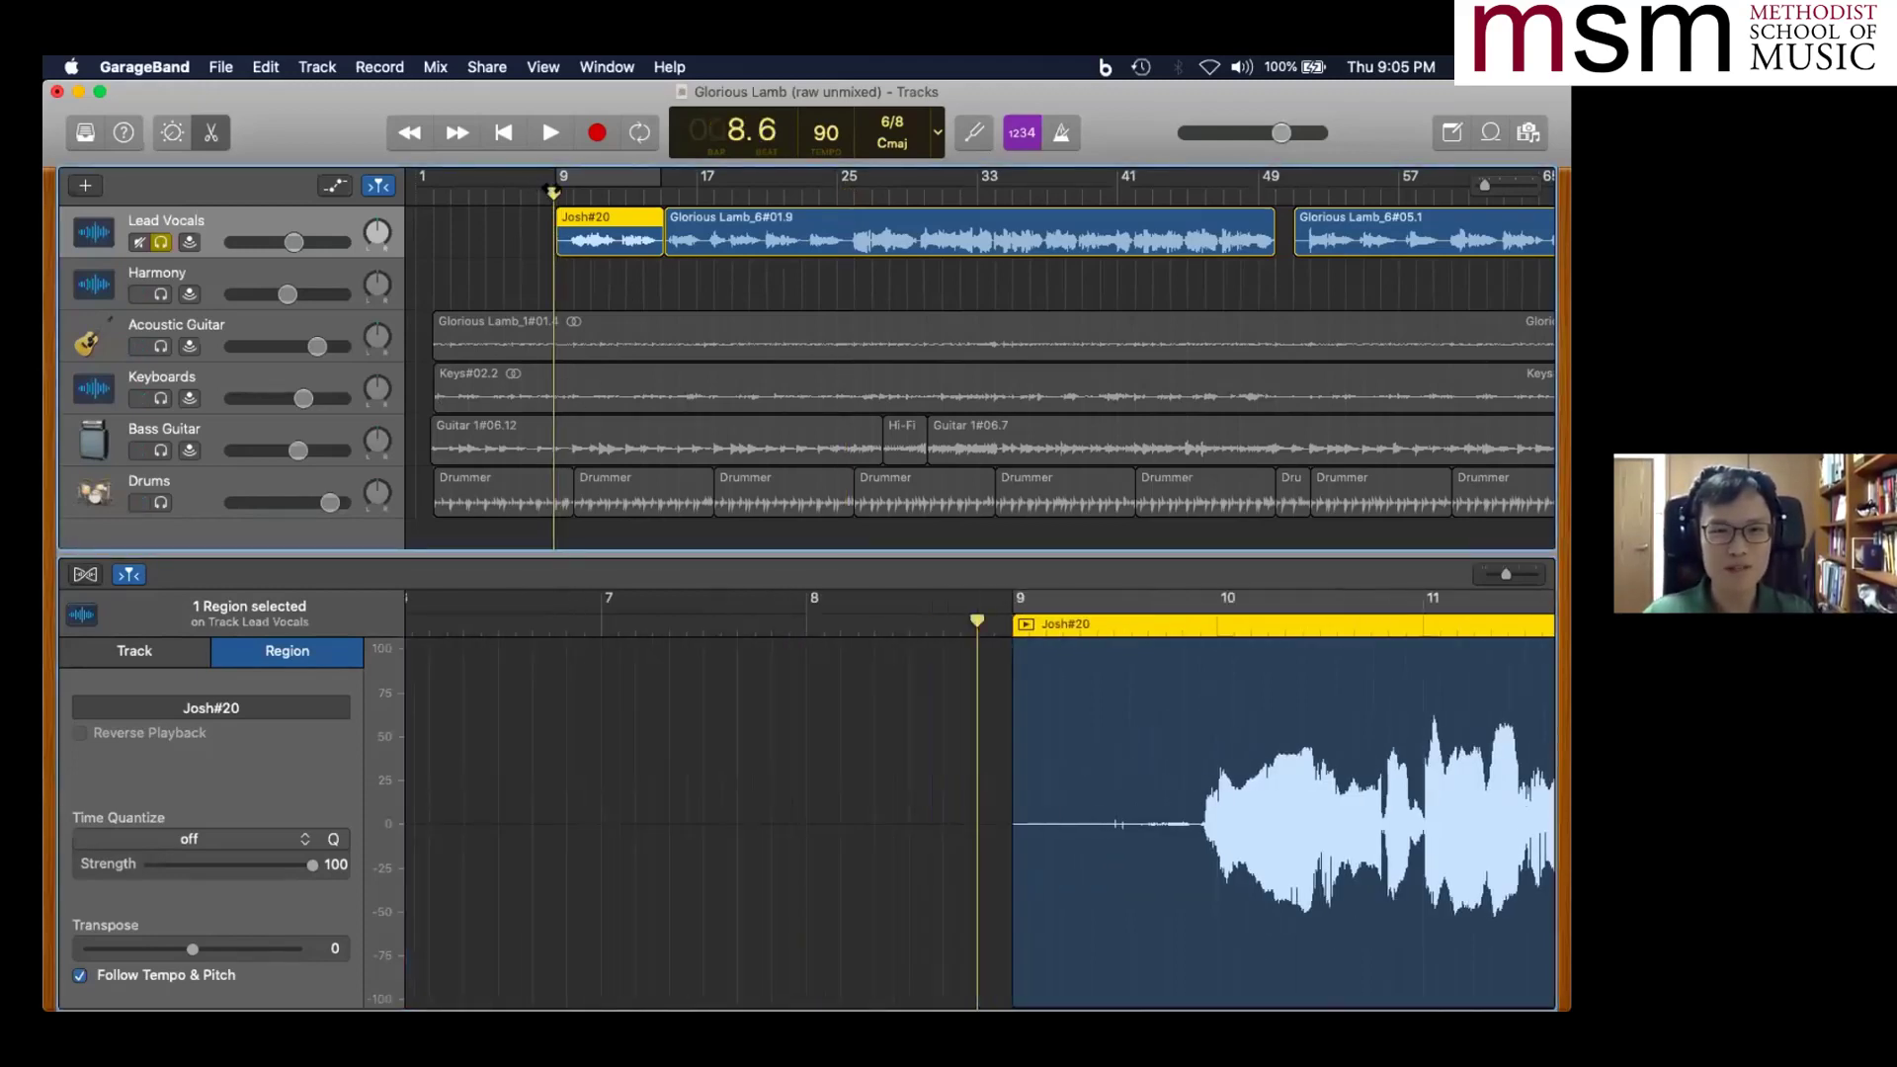
left_click(555, 188)
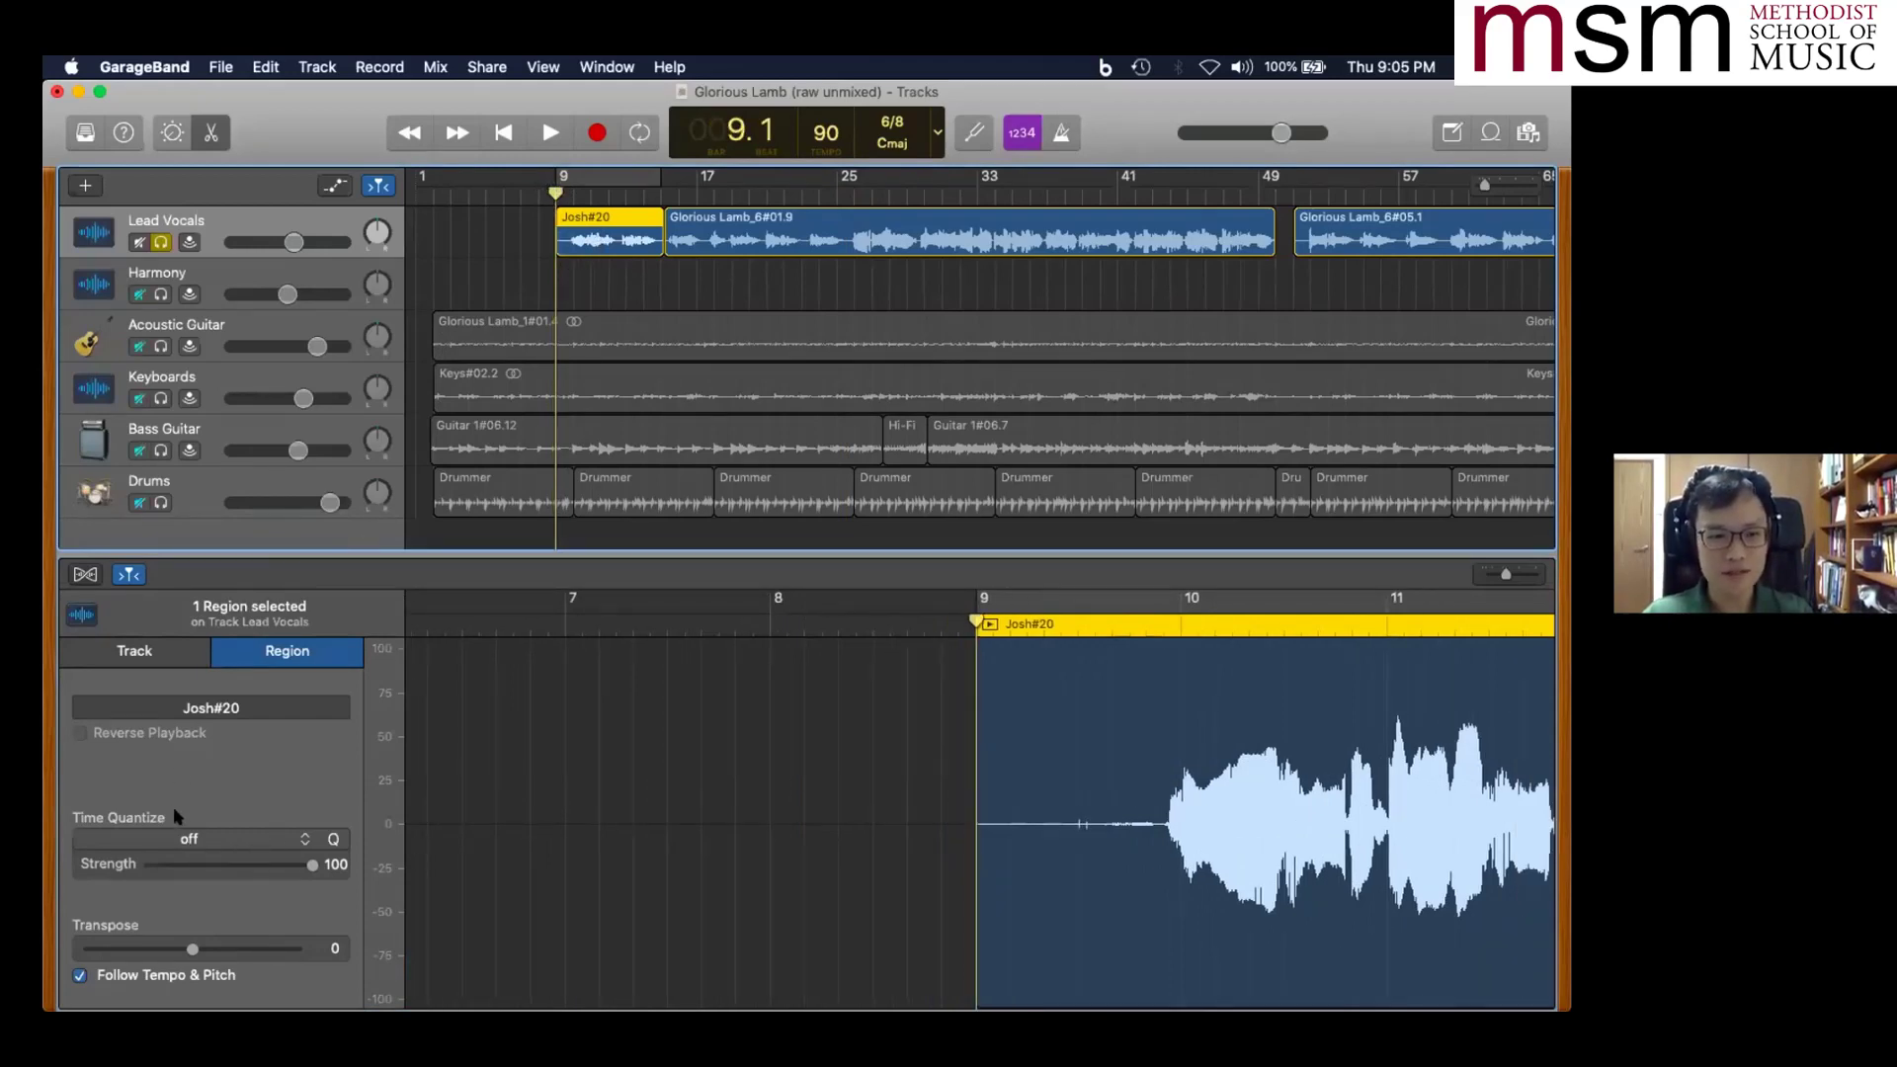
- Compare the track-level and region-level settings in the audio editor for the first Lead Vocals region
left_click(140, 651)
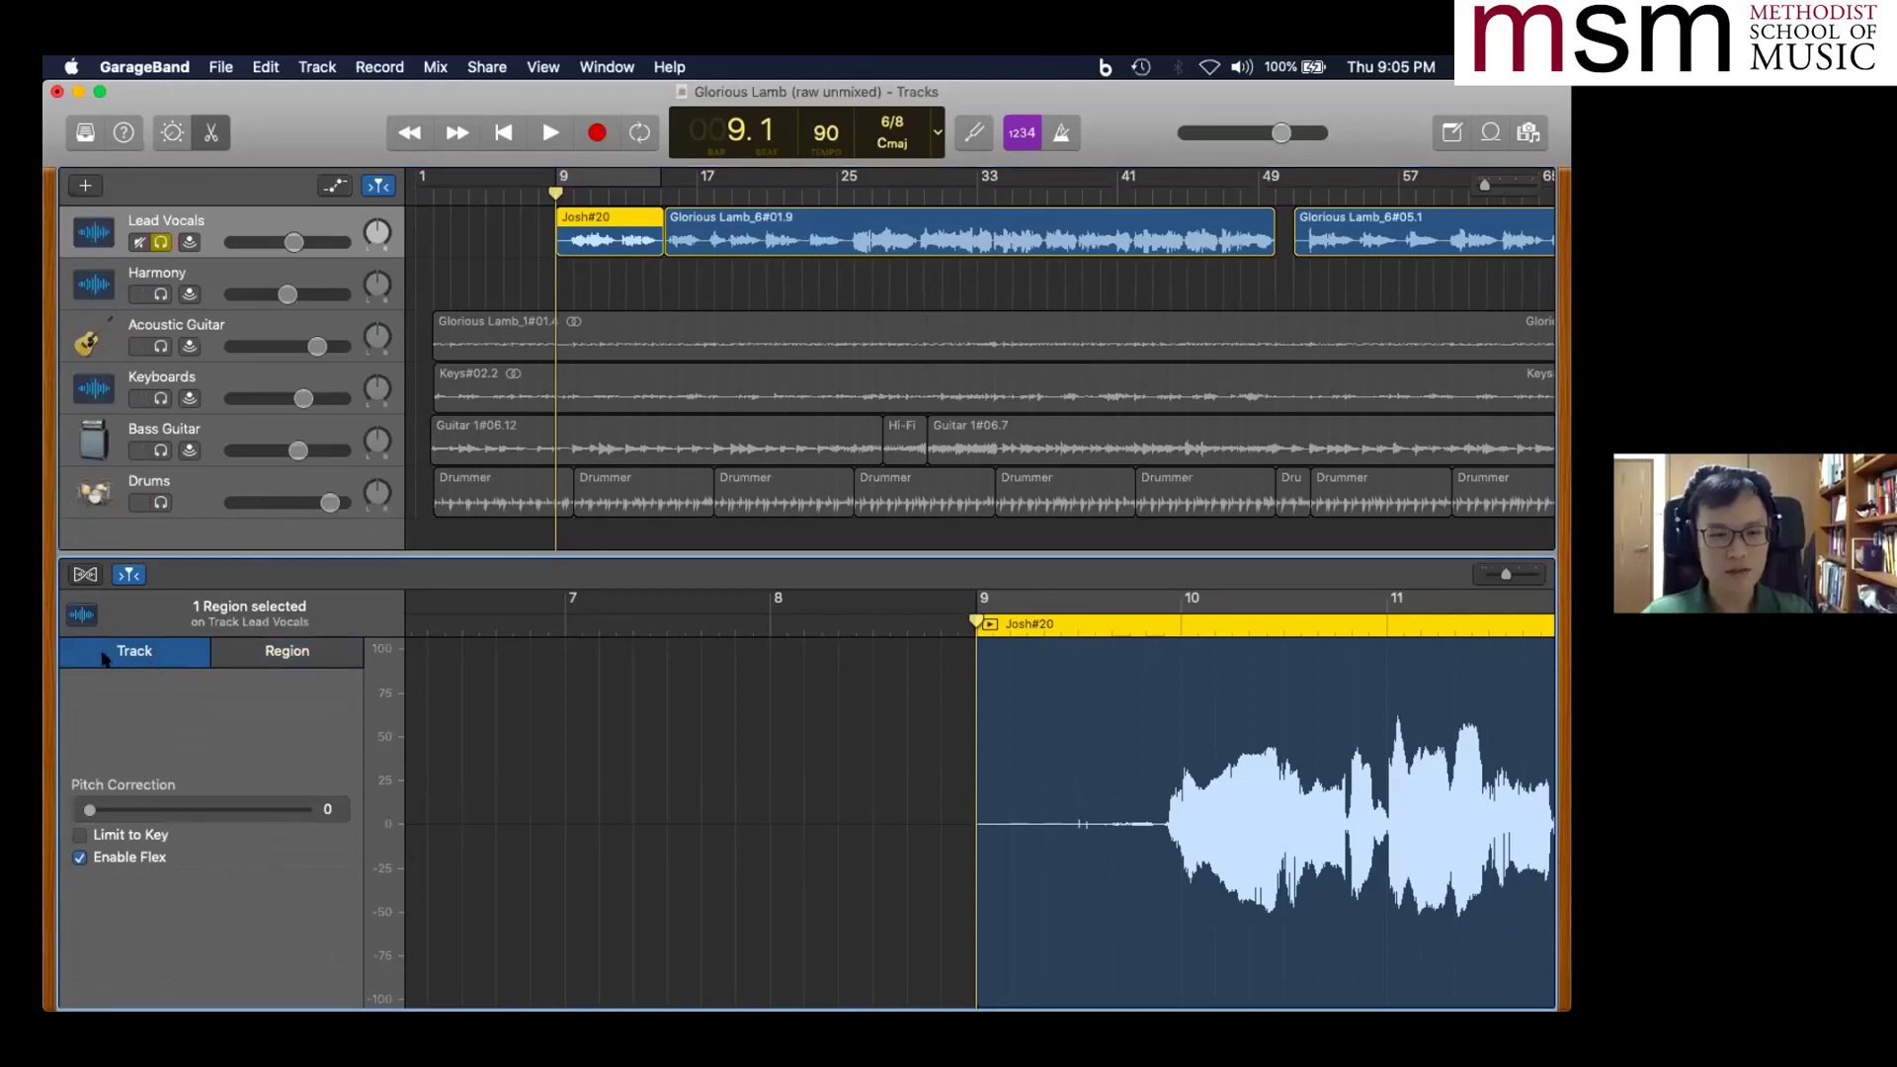
left_click(613, 297)
left_click(610, 237)
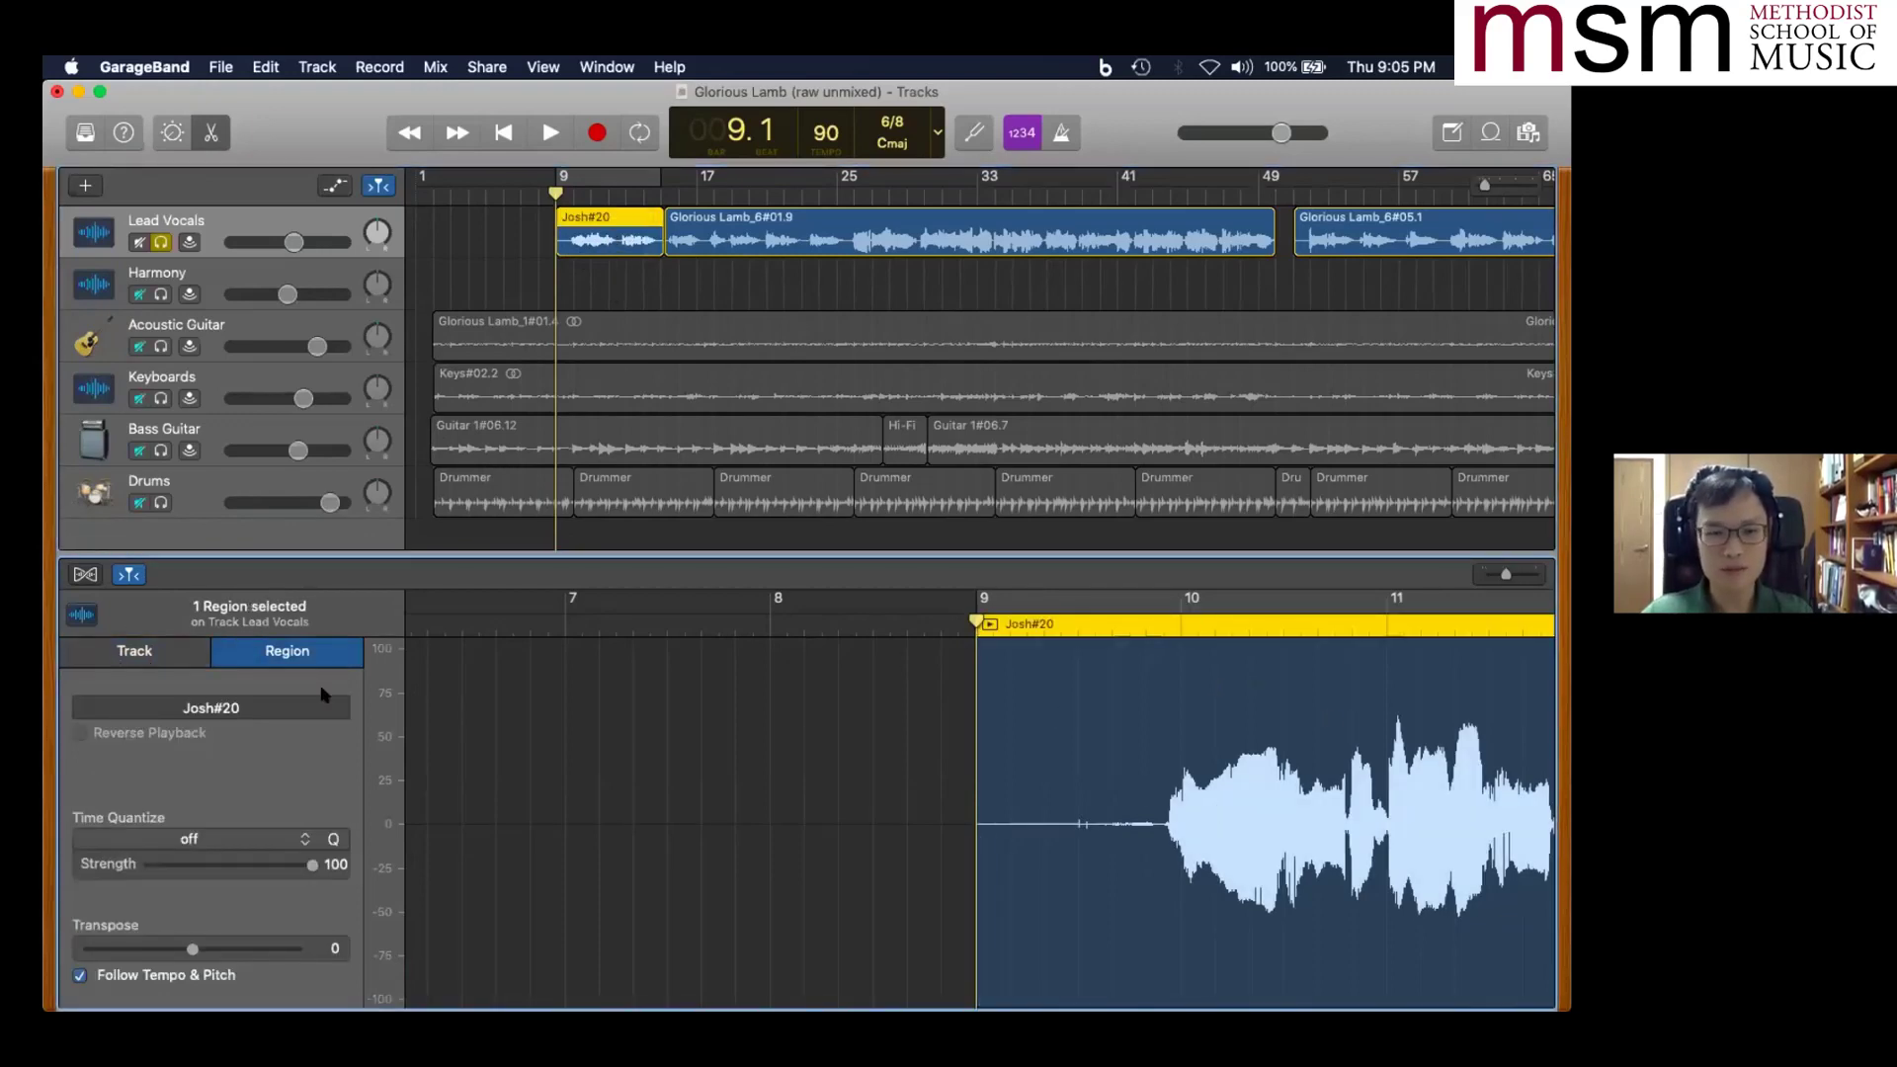
left_click(153, 653)
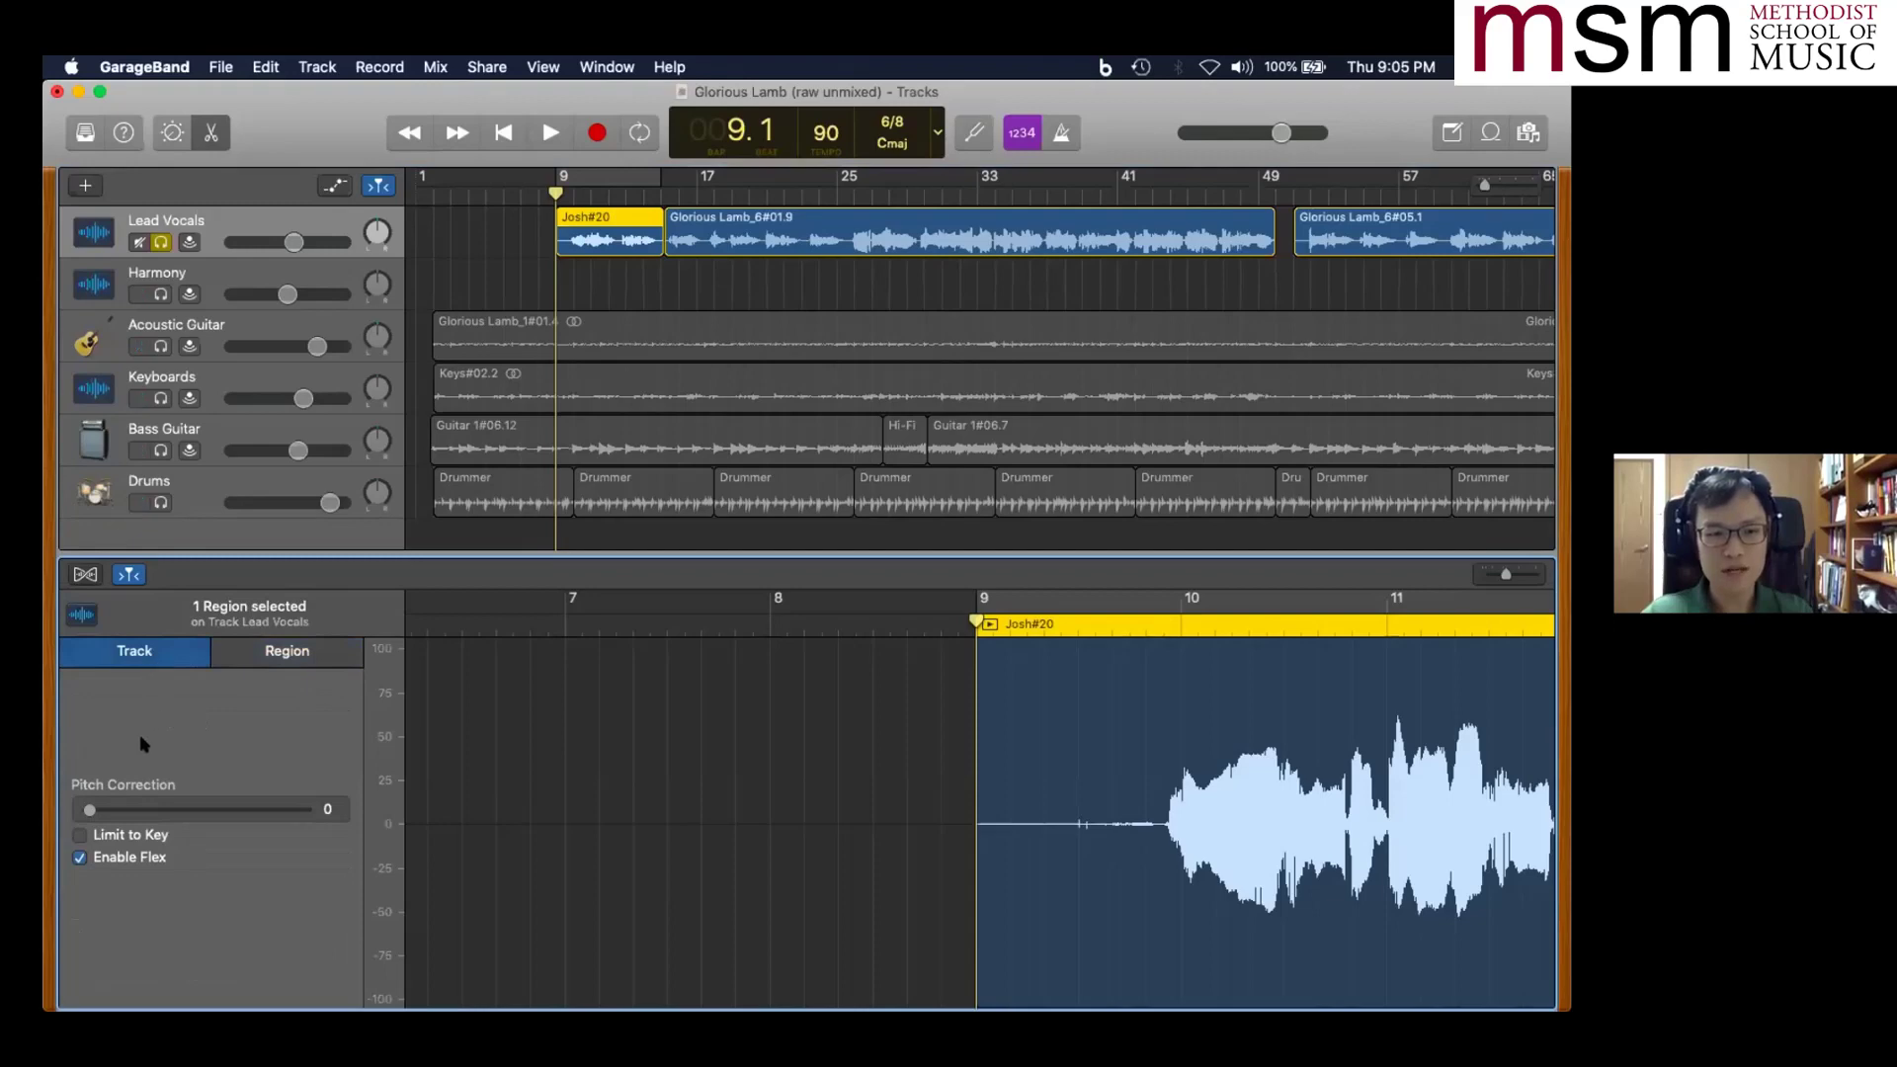
left_click(275, 660)
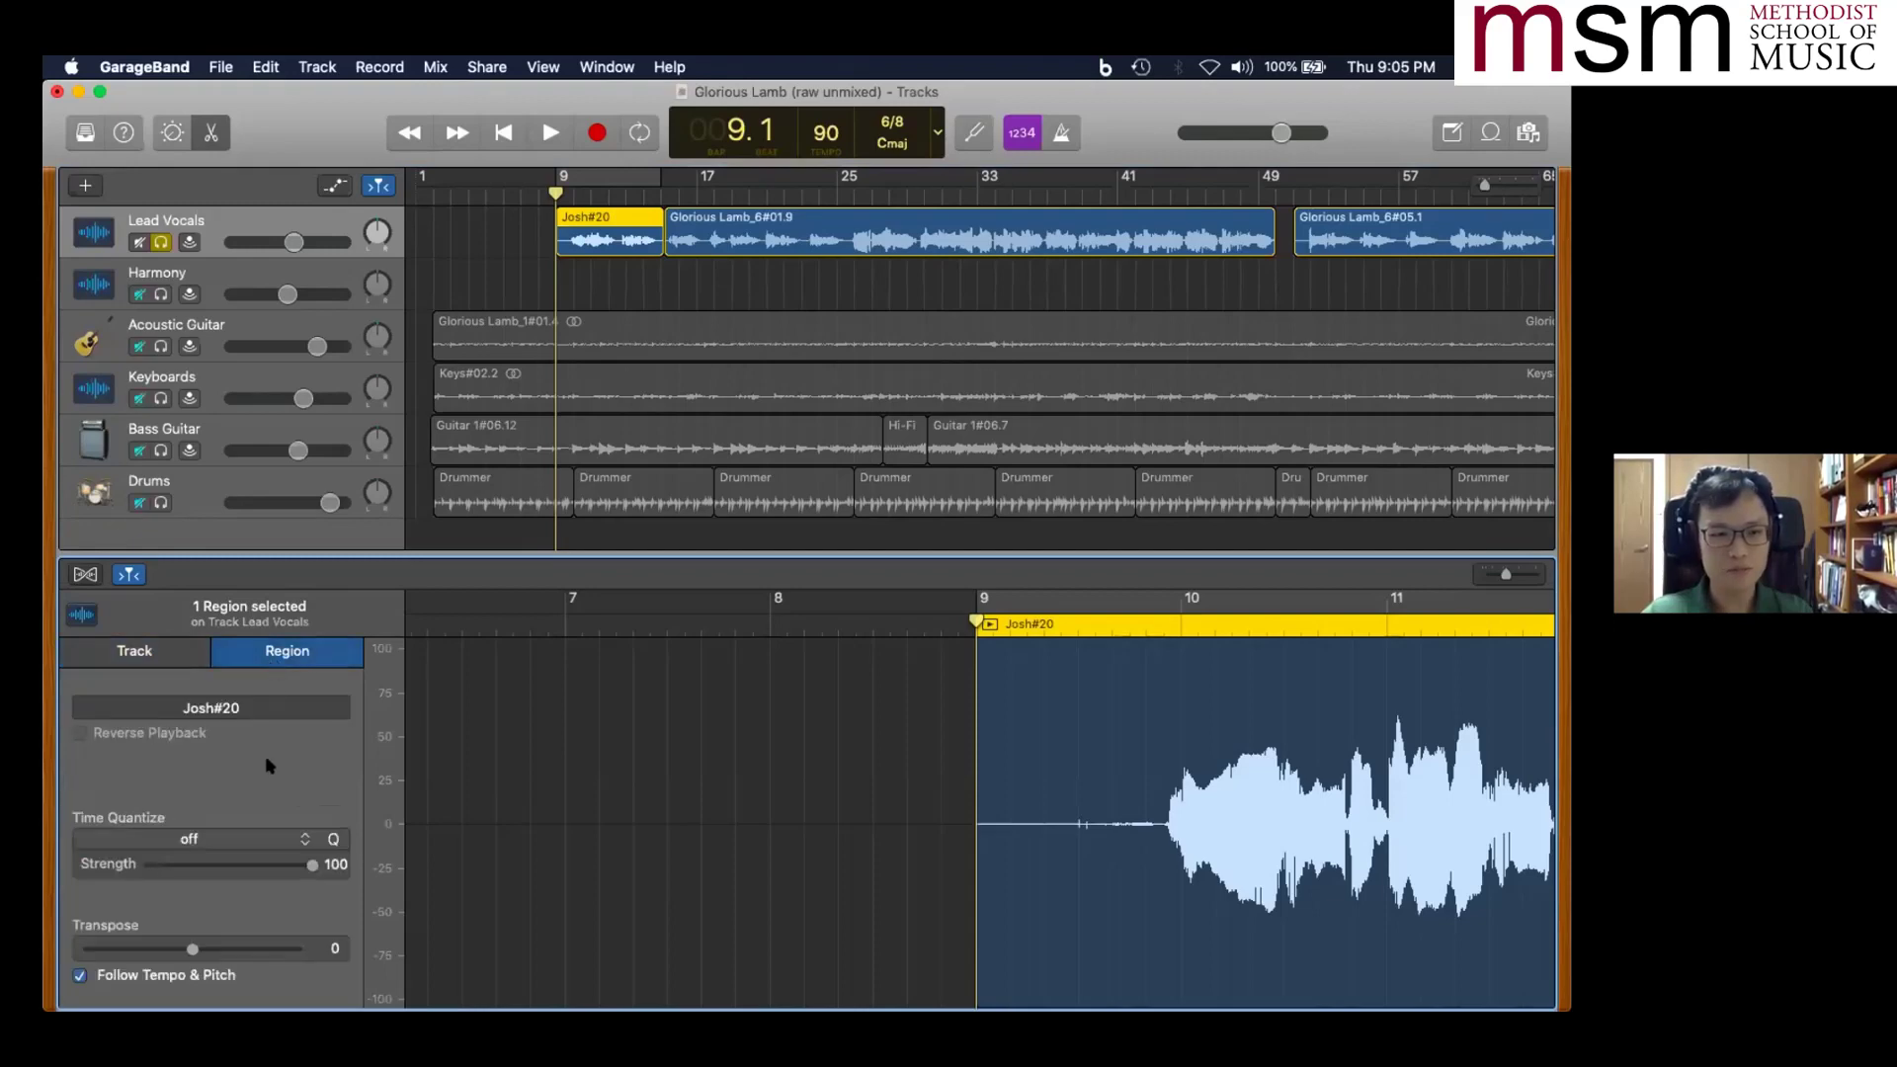
left_click(168, 662)
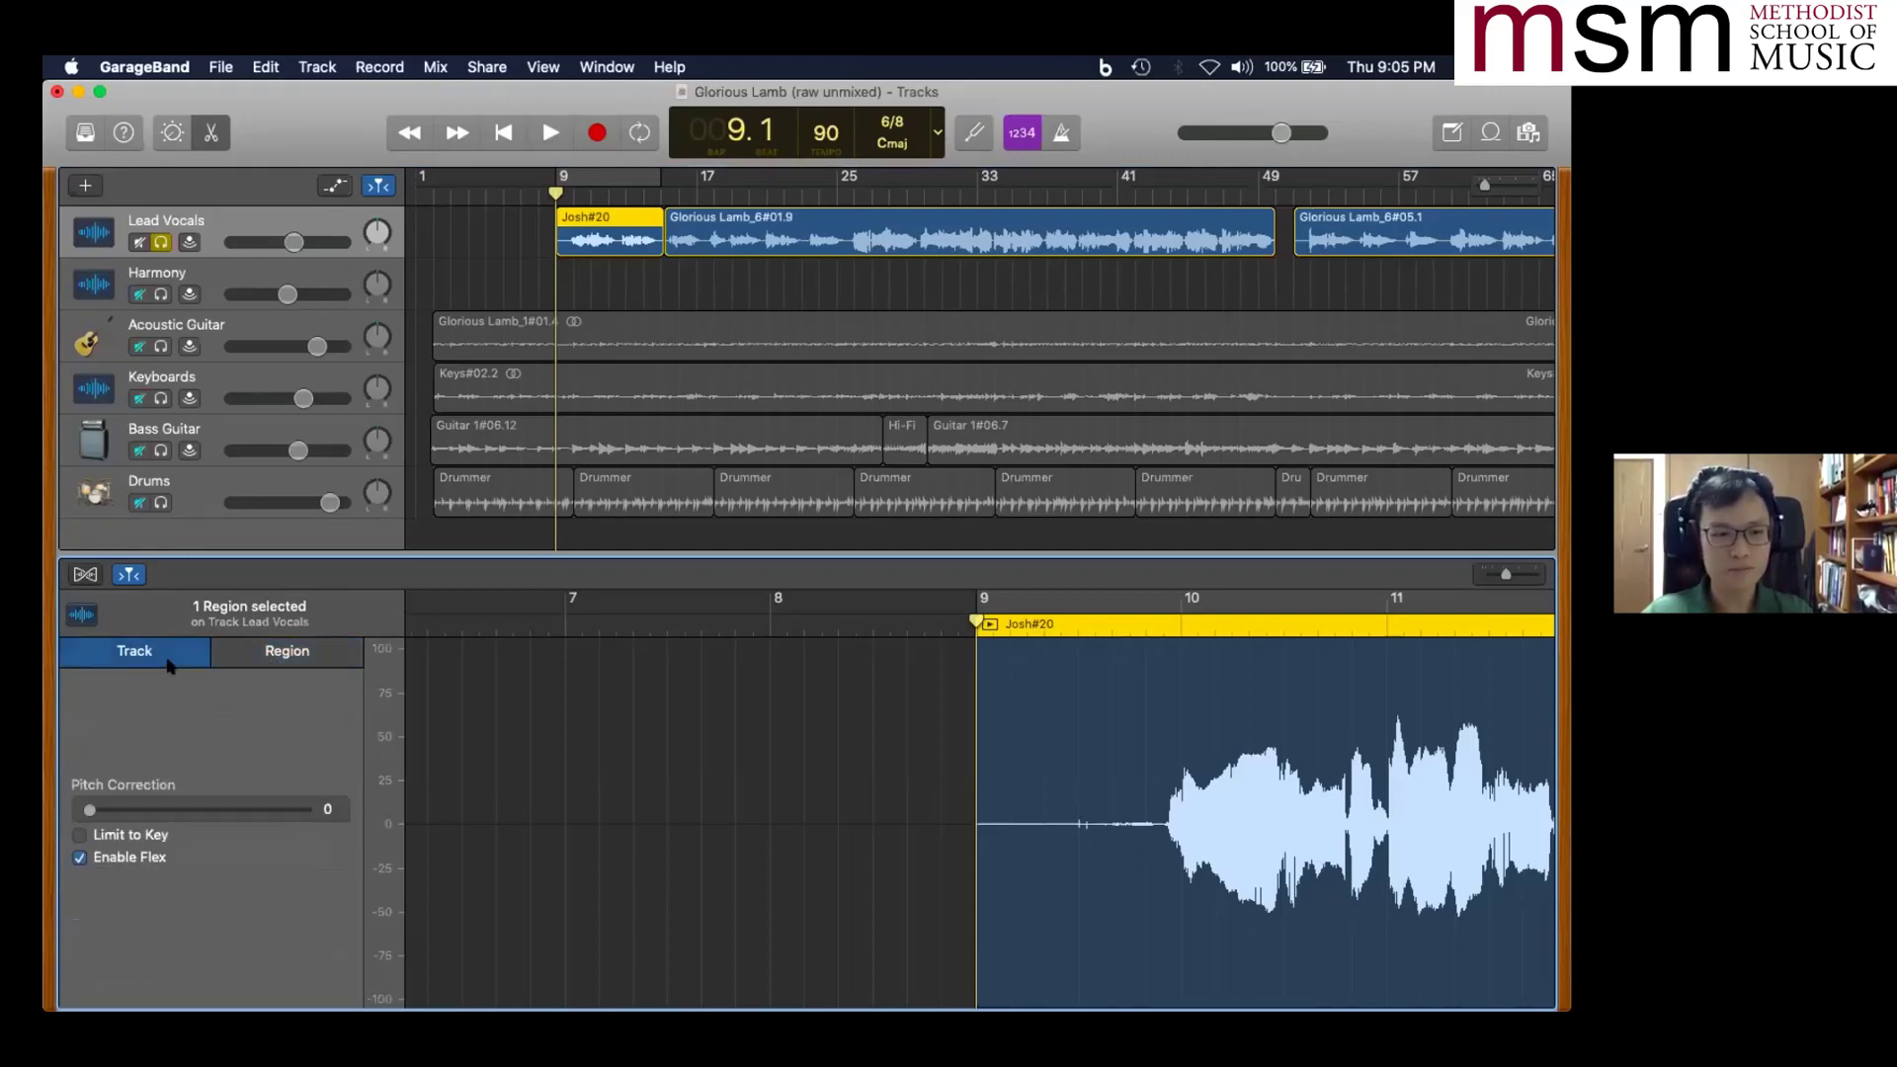
left_click(258, 652)
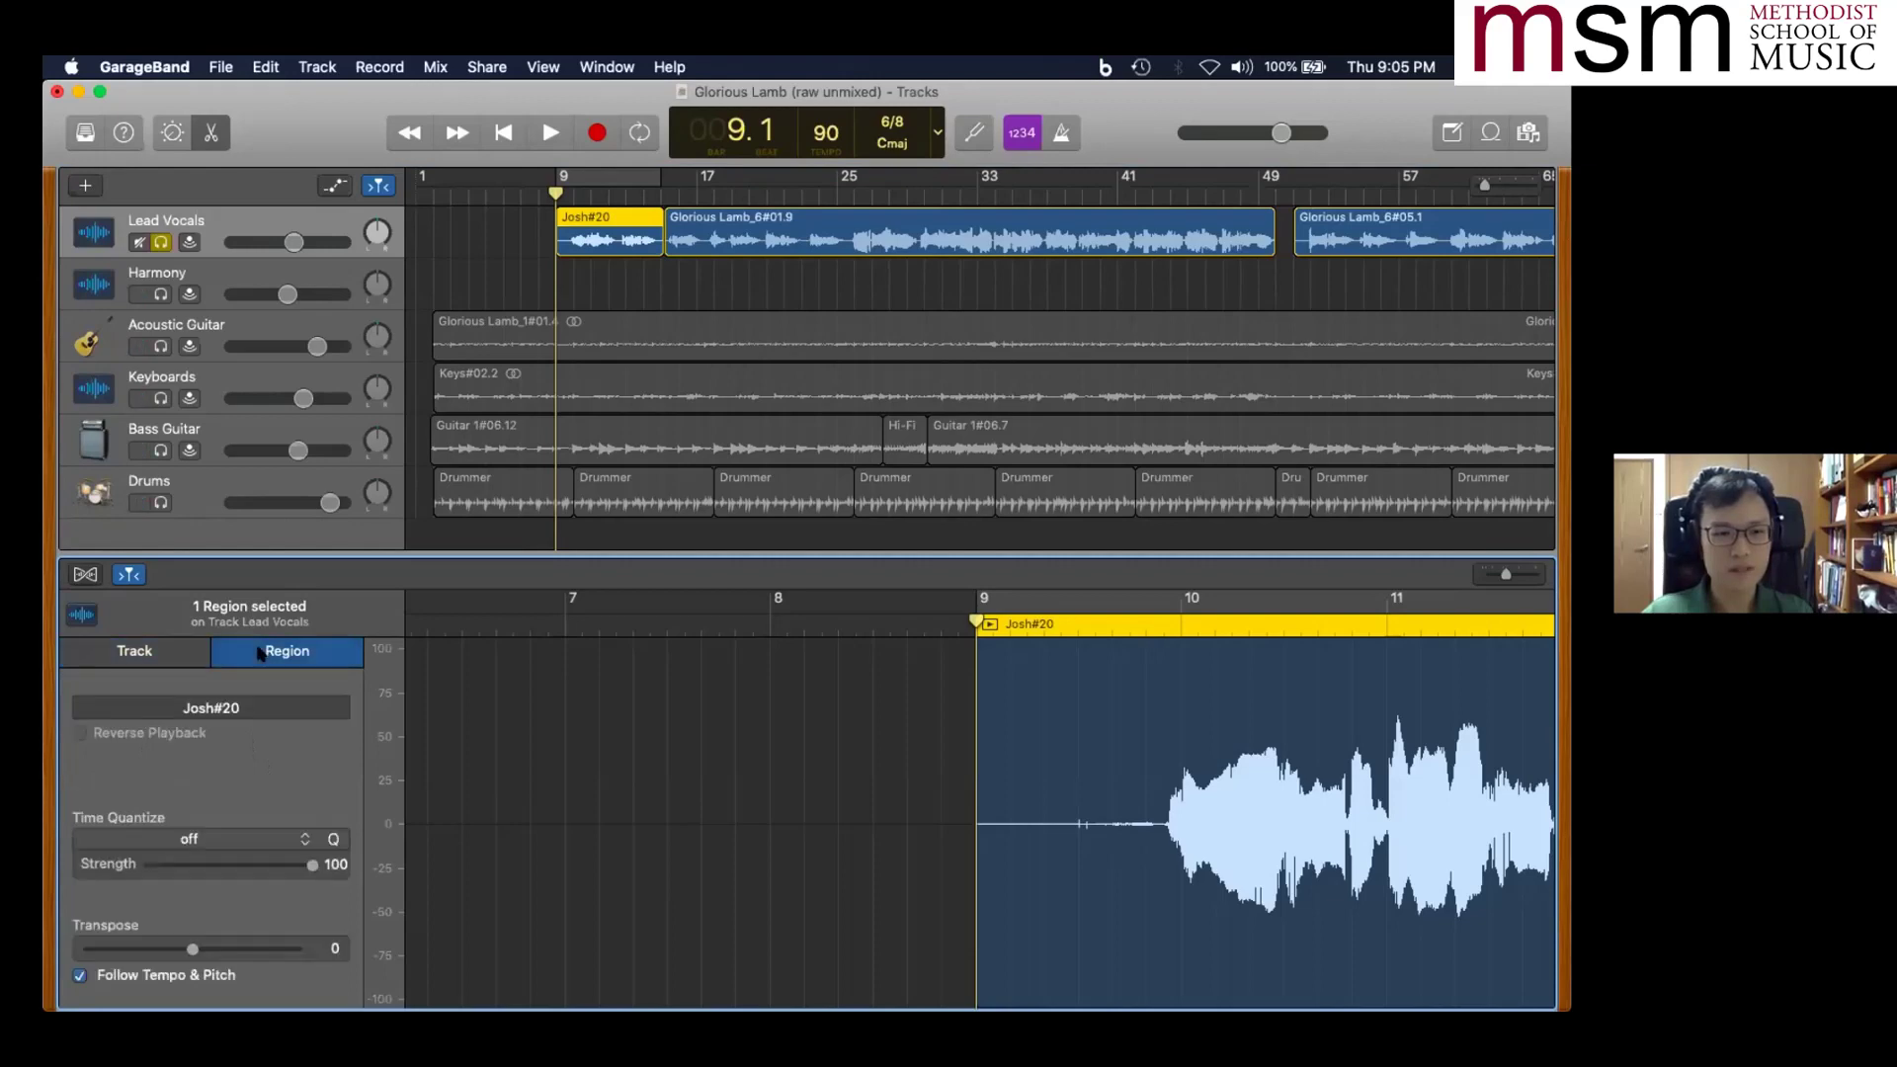
- Show the Smart Controls for the Lead Vocals track and collapse the plug-ins list beneath the Noise Gate setting
left_click(171, 132)
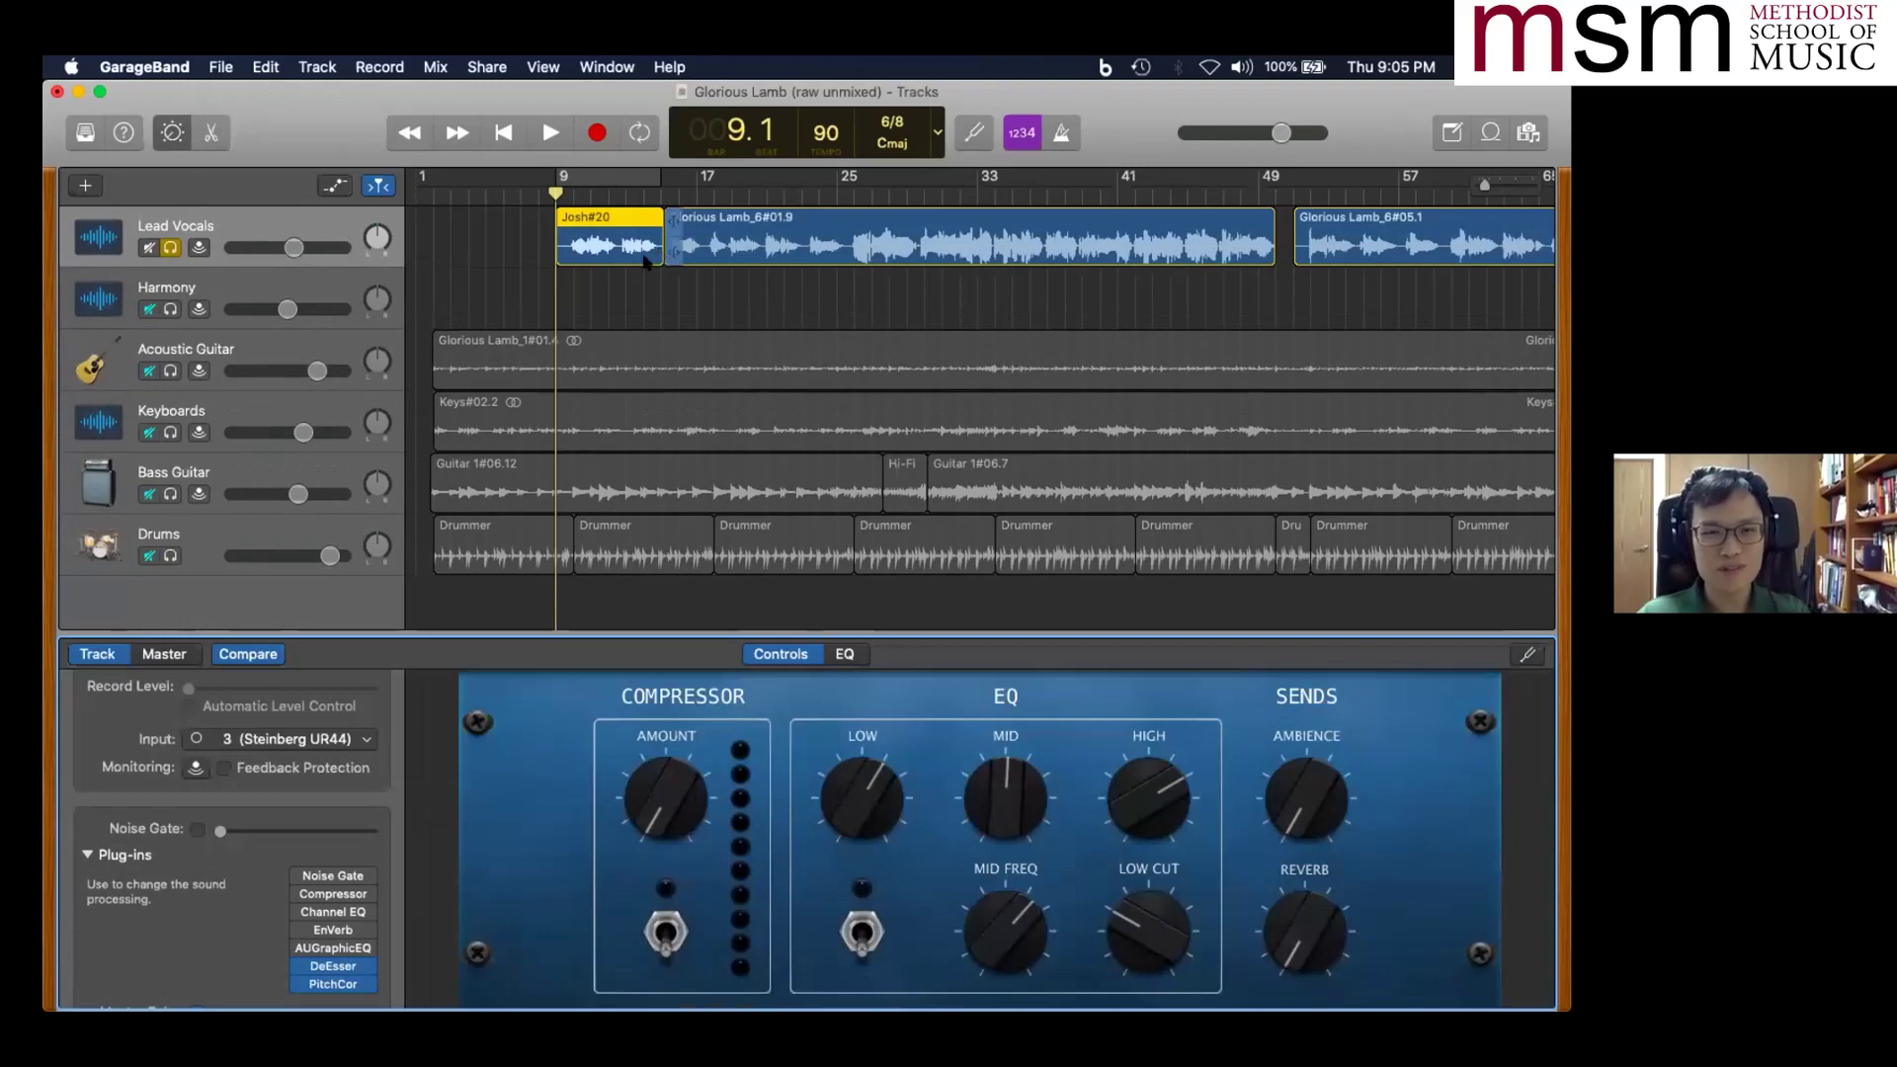
left_click(599, 237)
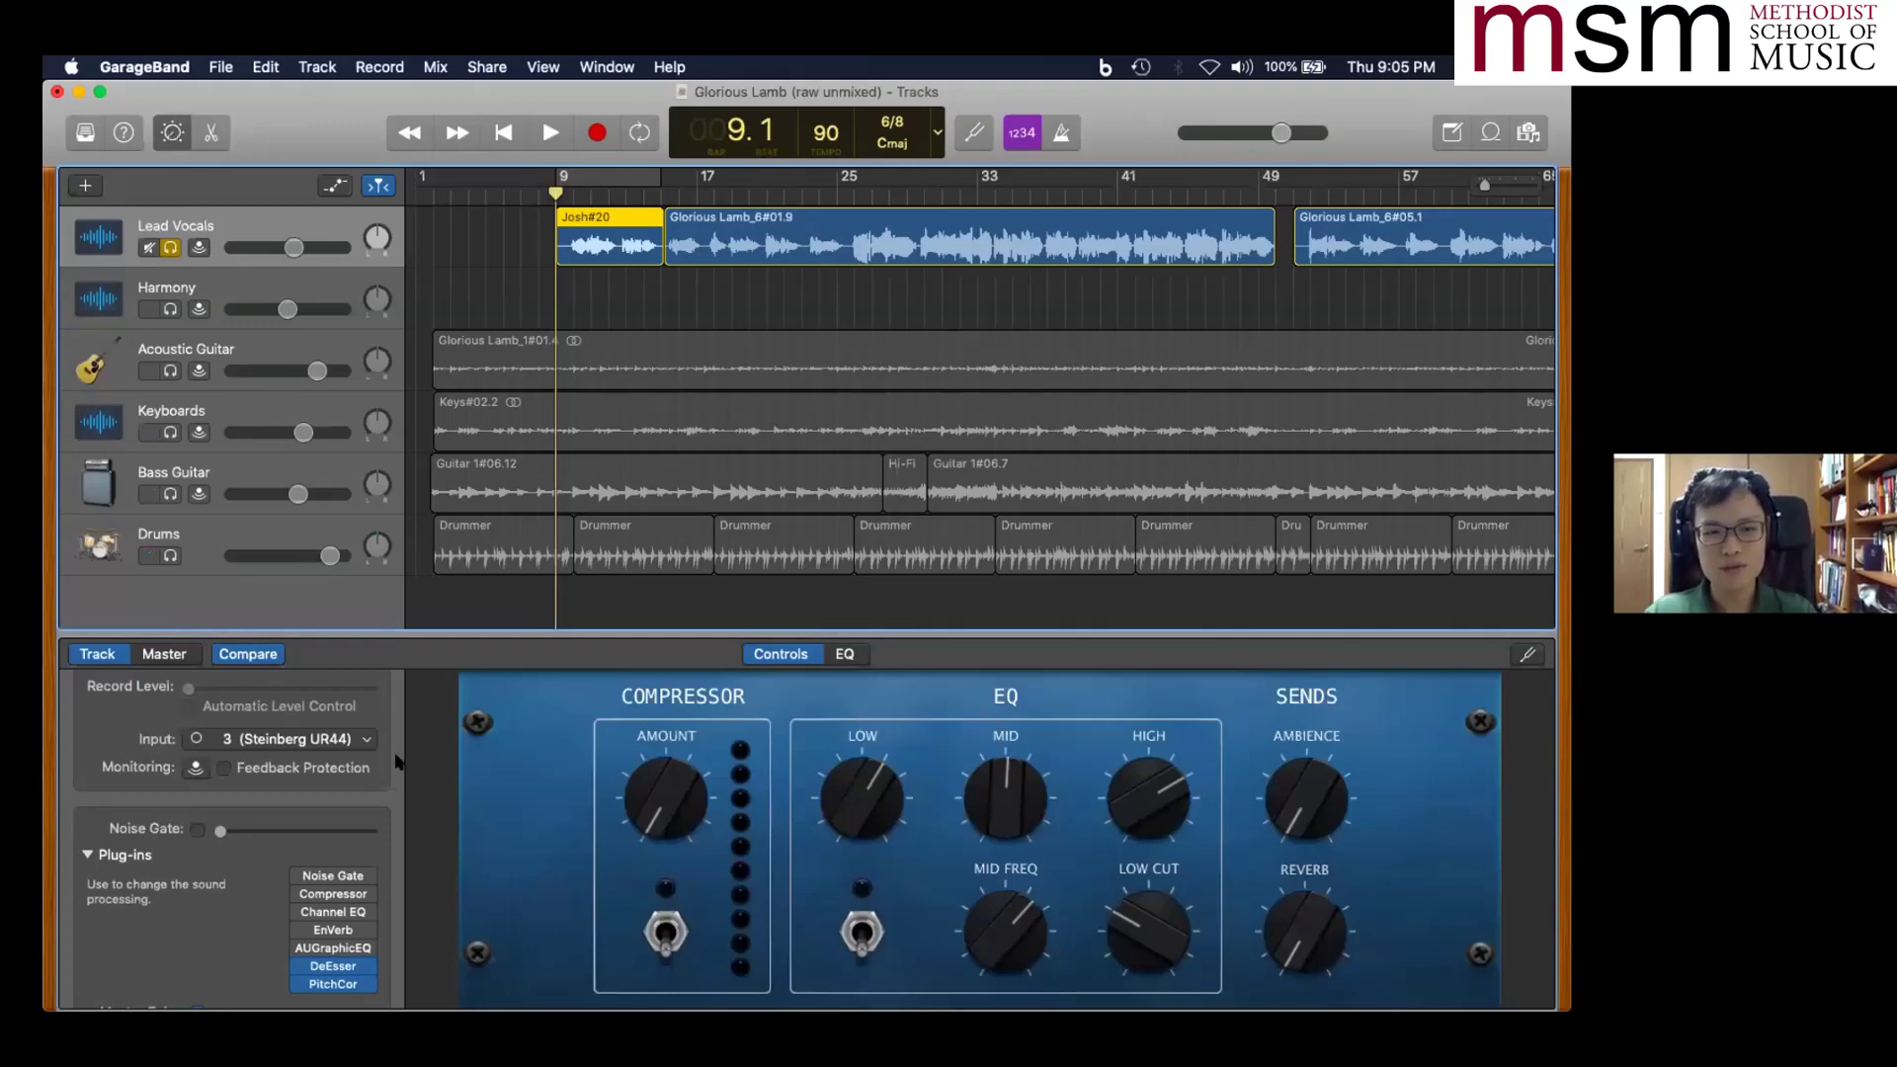
scroll(297, 838, "down", 3)
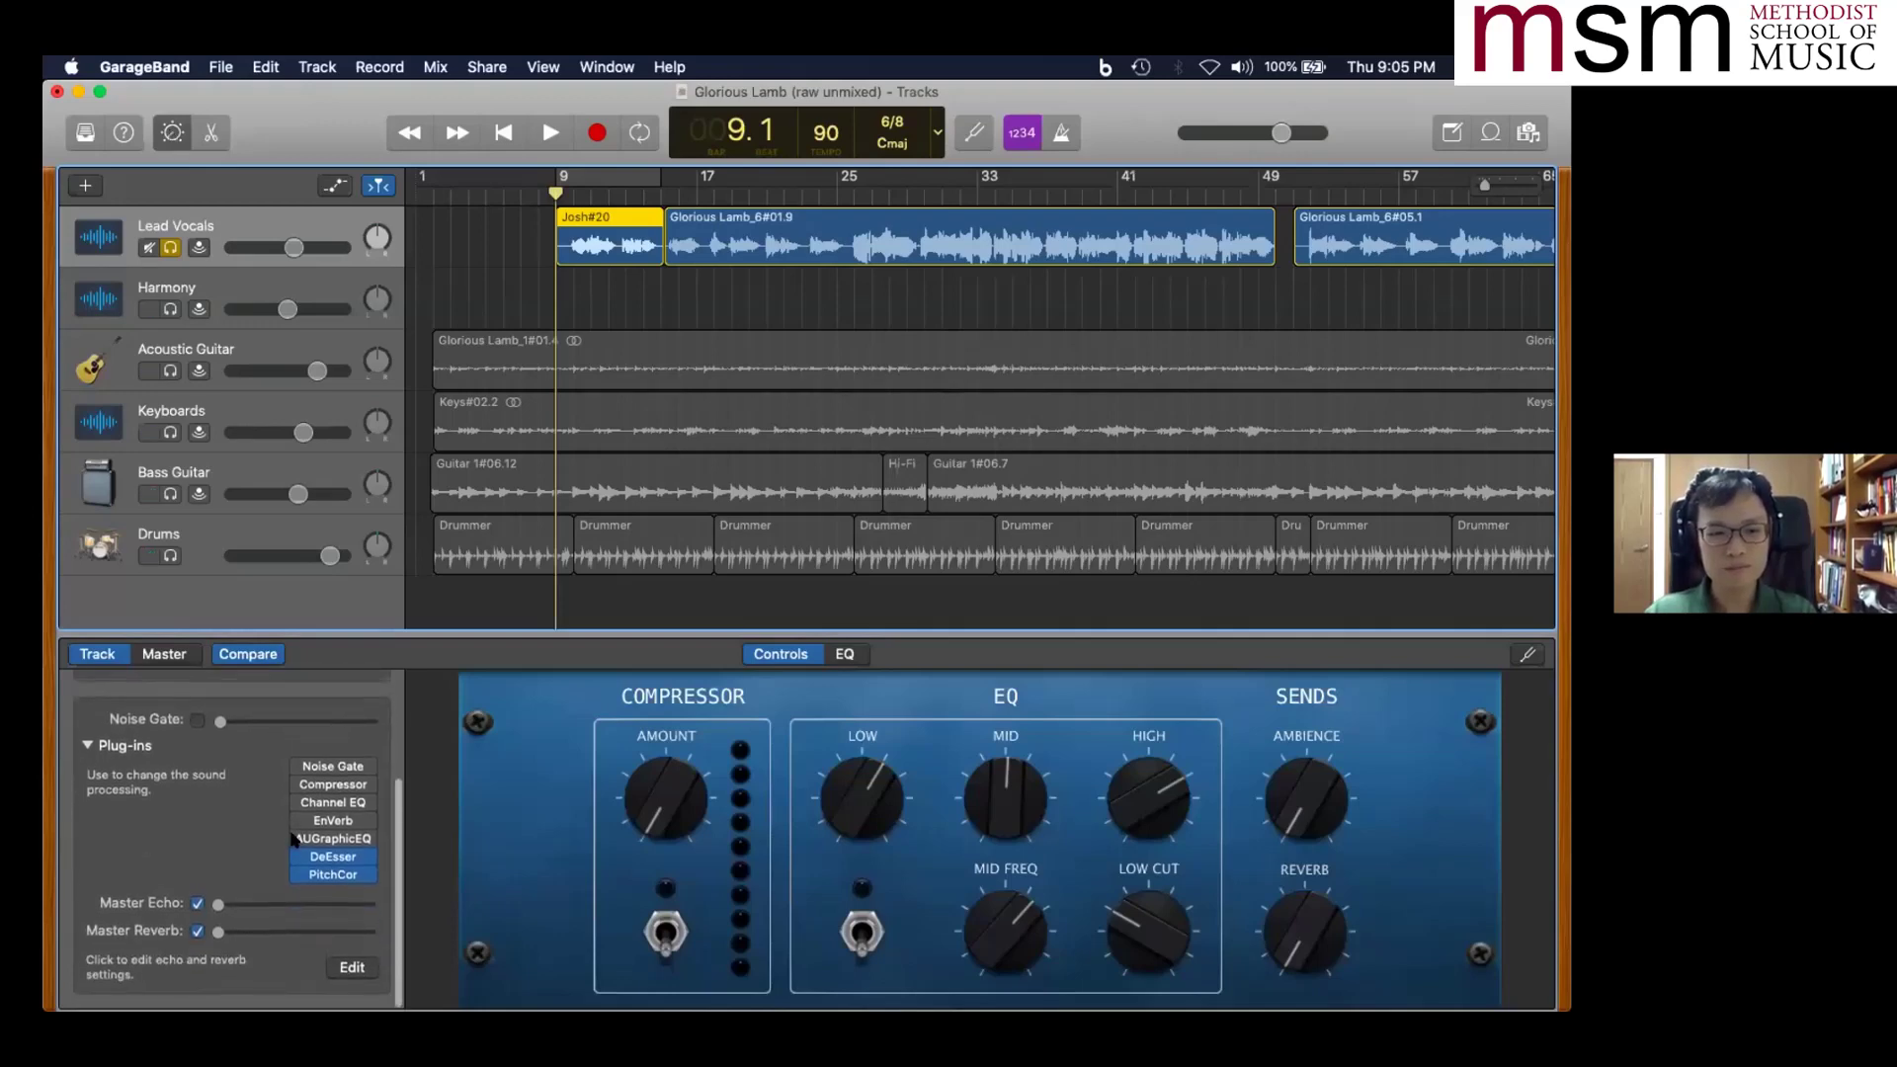
scroll(272, 855, "up", 3)
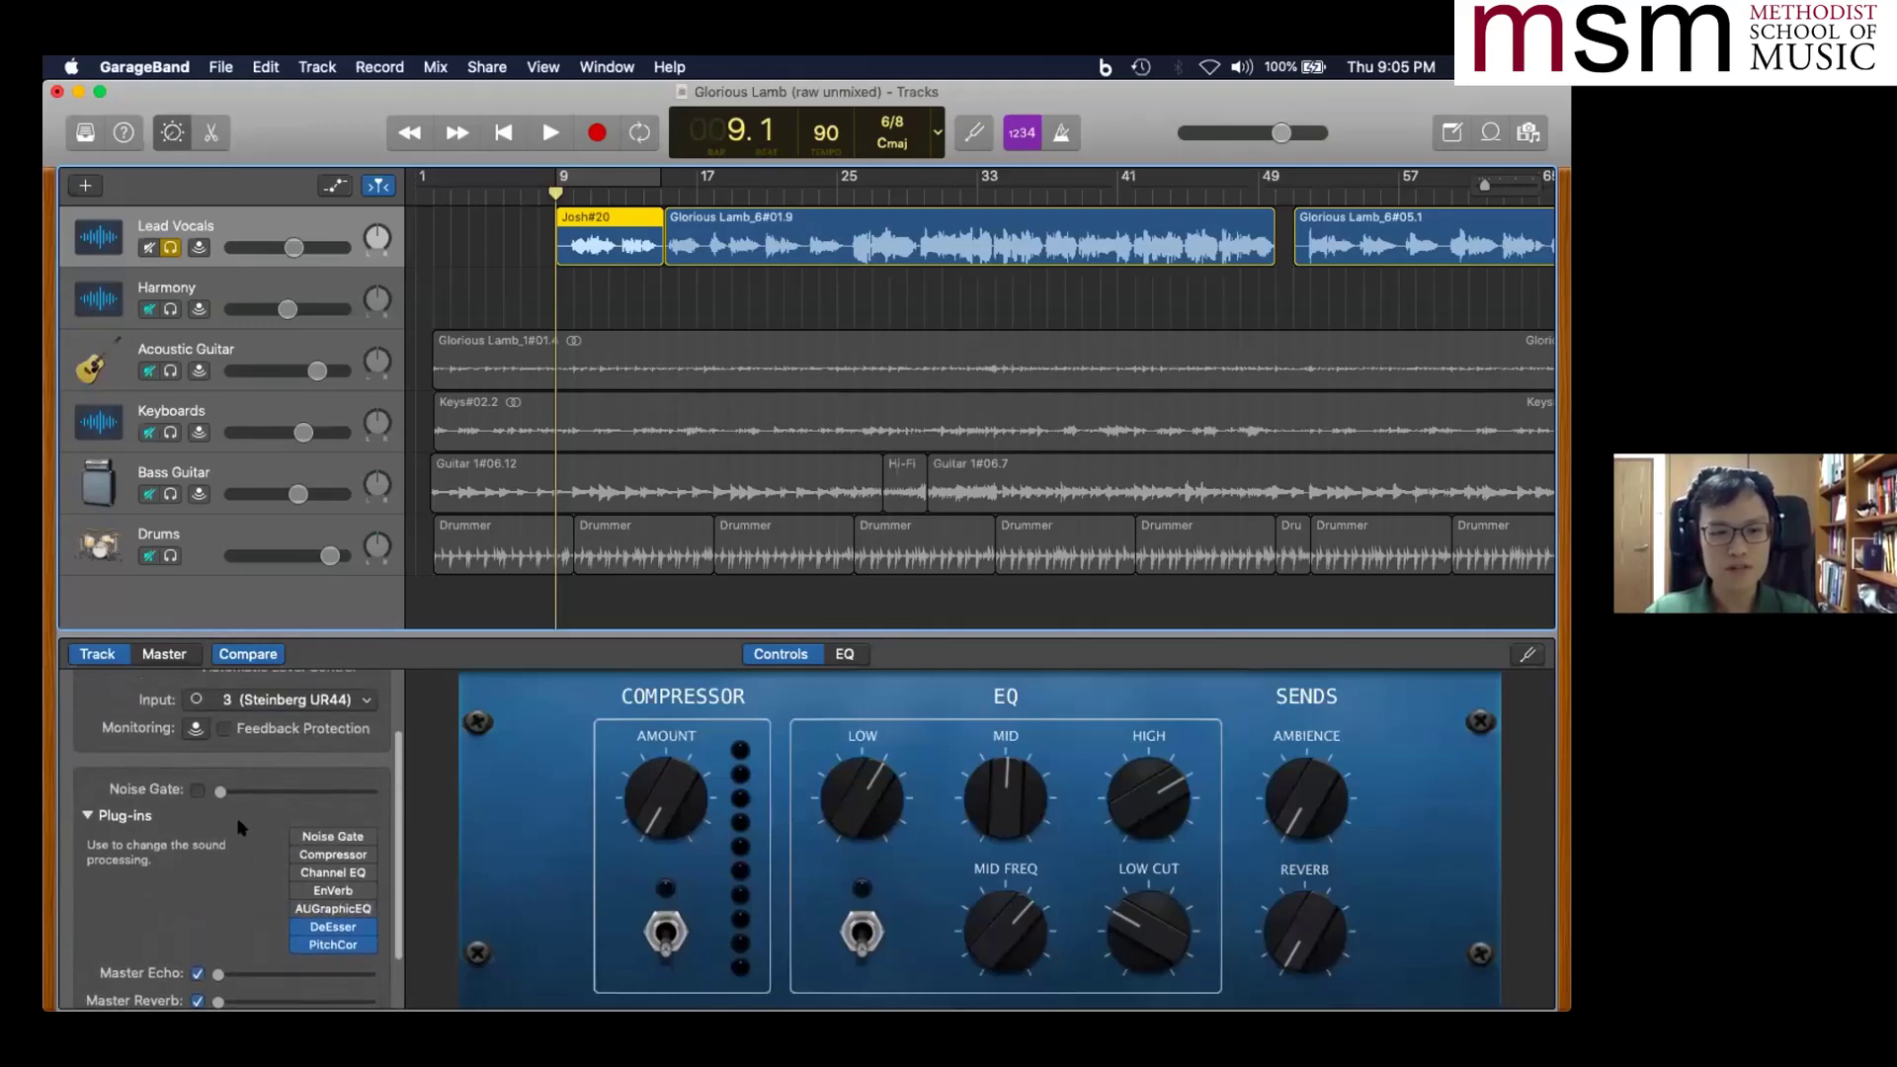
left_click(88, 816)
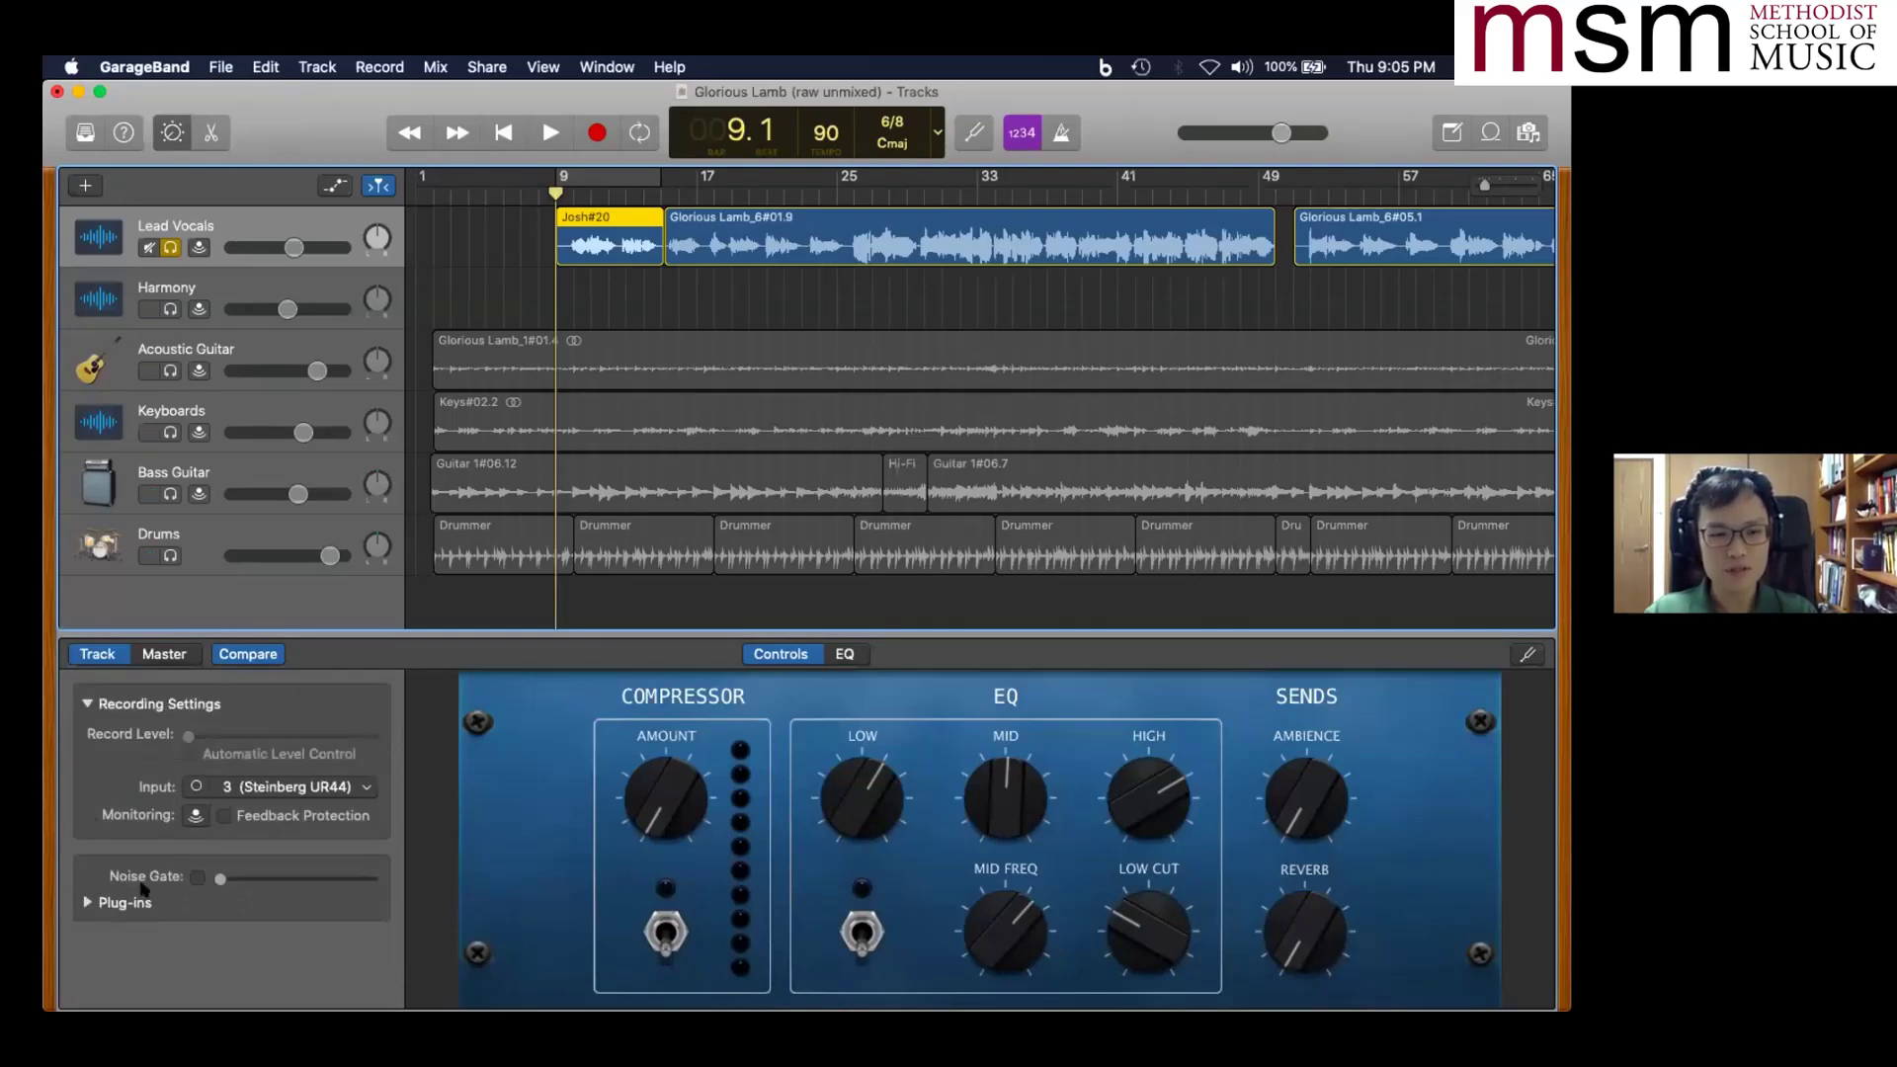
- Enable the Noise Gate on Lead Vocals, try its -100 dB and 0 dB extremes, and set the threshold to -51 dB
left_click(219, 880)
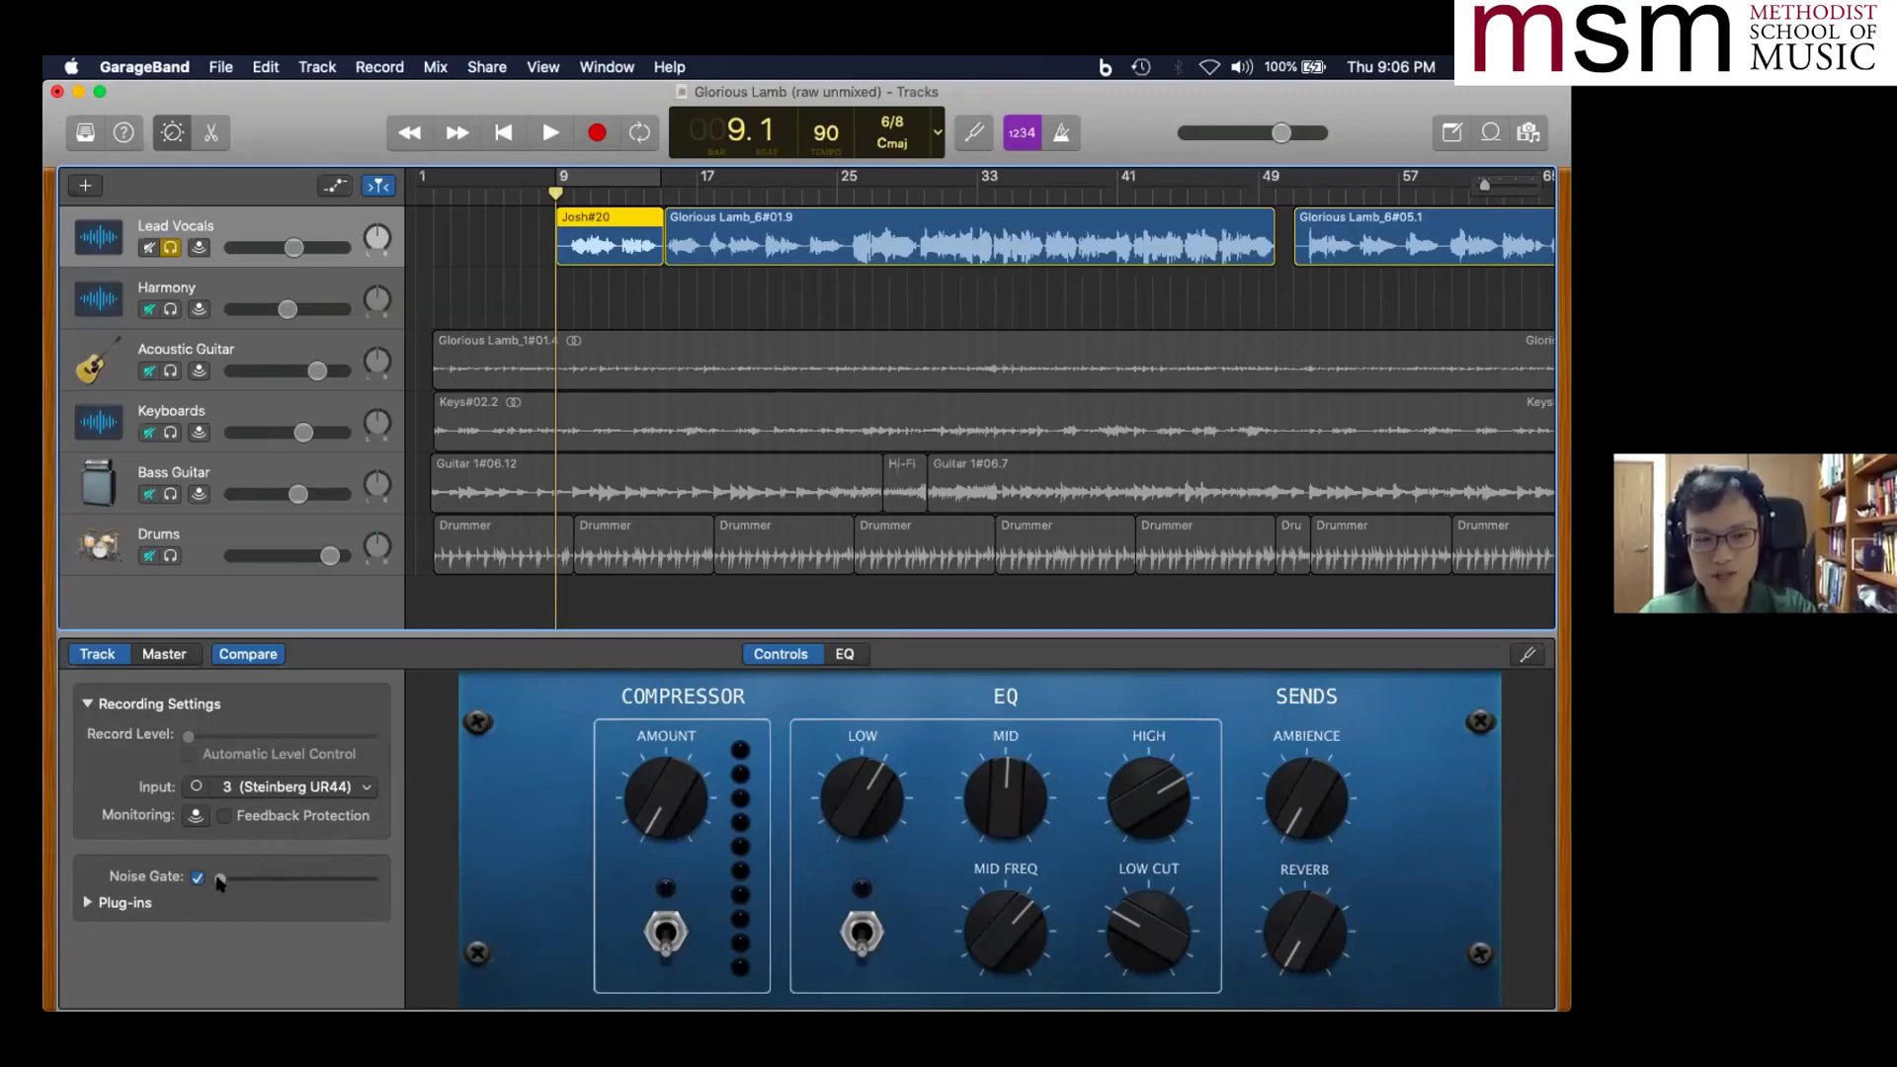
mouse_move(217, 875)
left_mouse_down()
mouse_move(267, 876)
mouse_move(210, 878)
left_mouse_up()
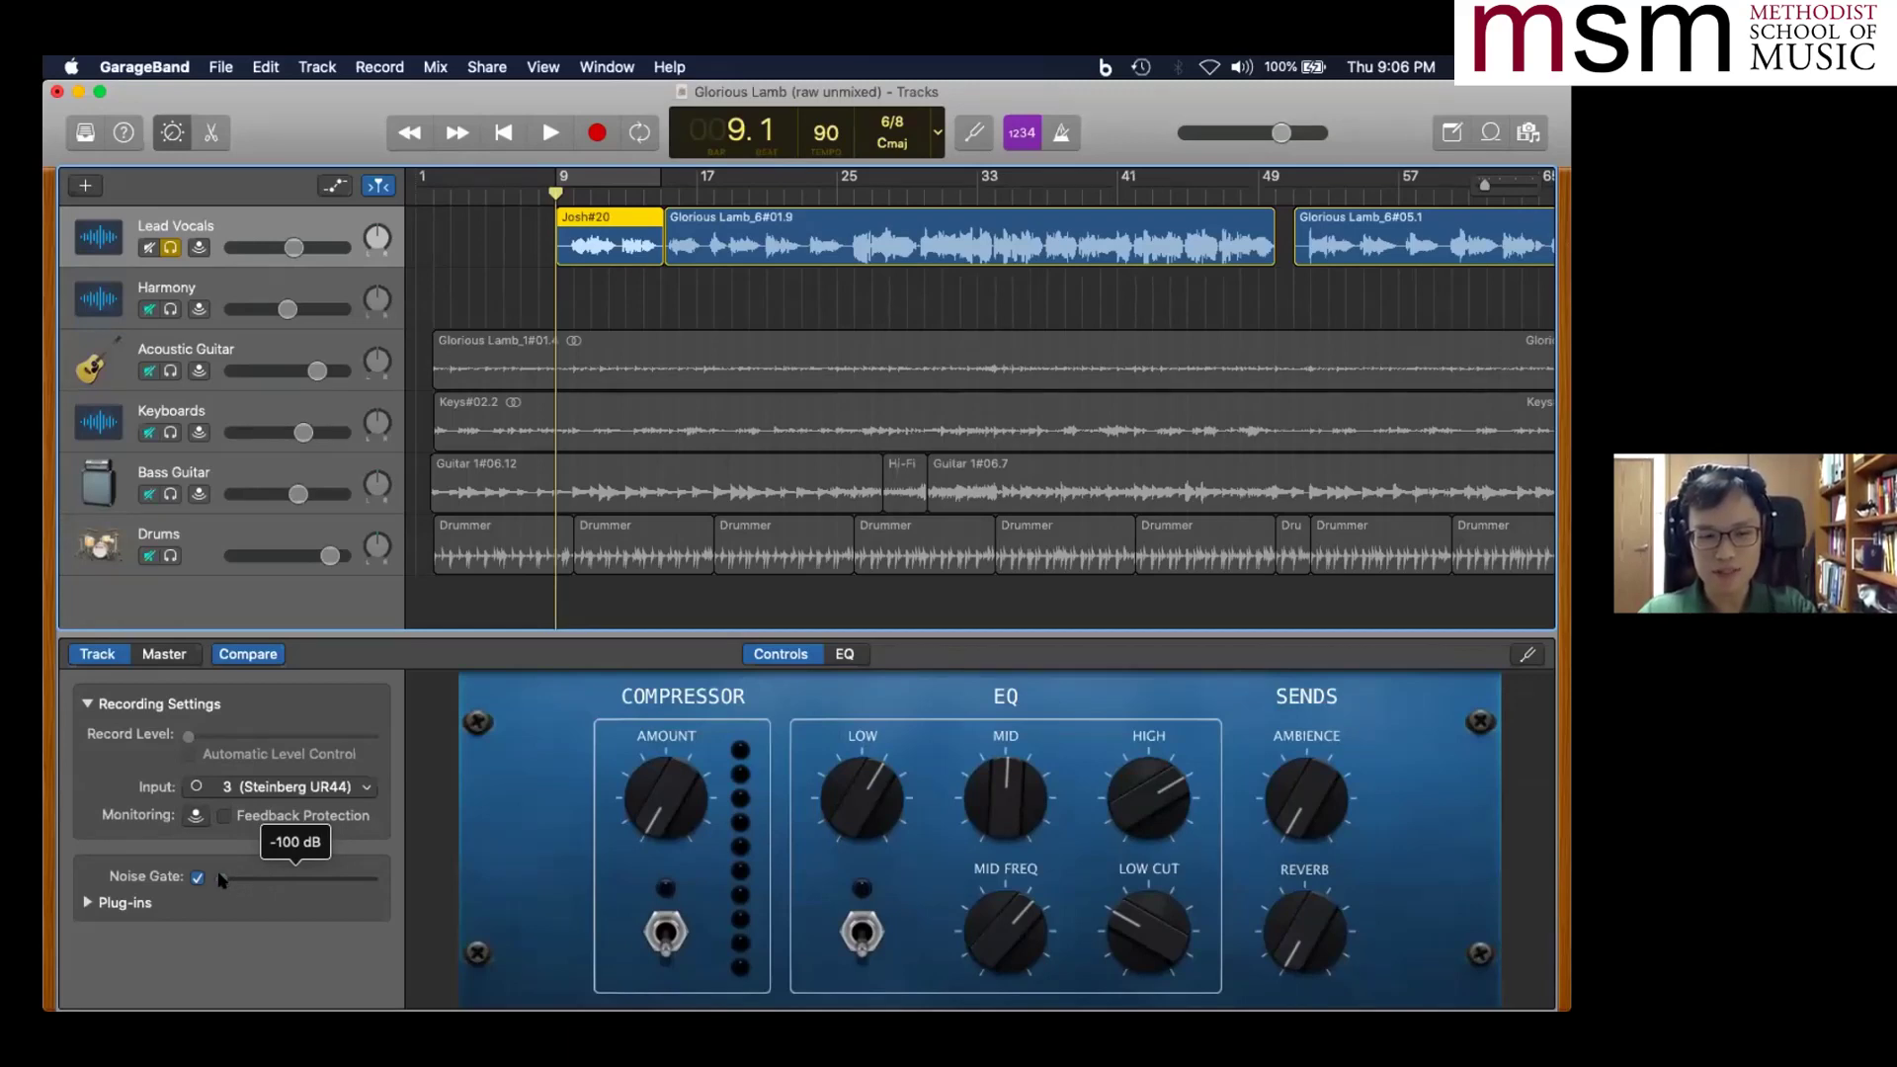
left_click_drag(217, 880, 381, 880)
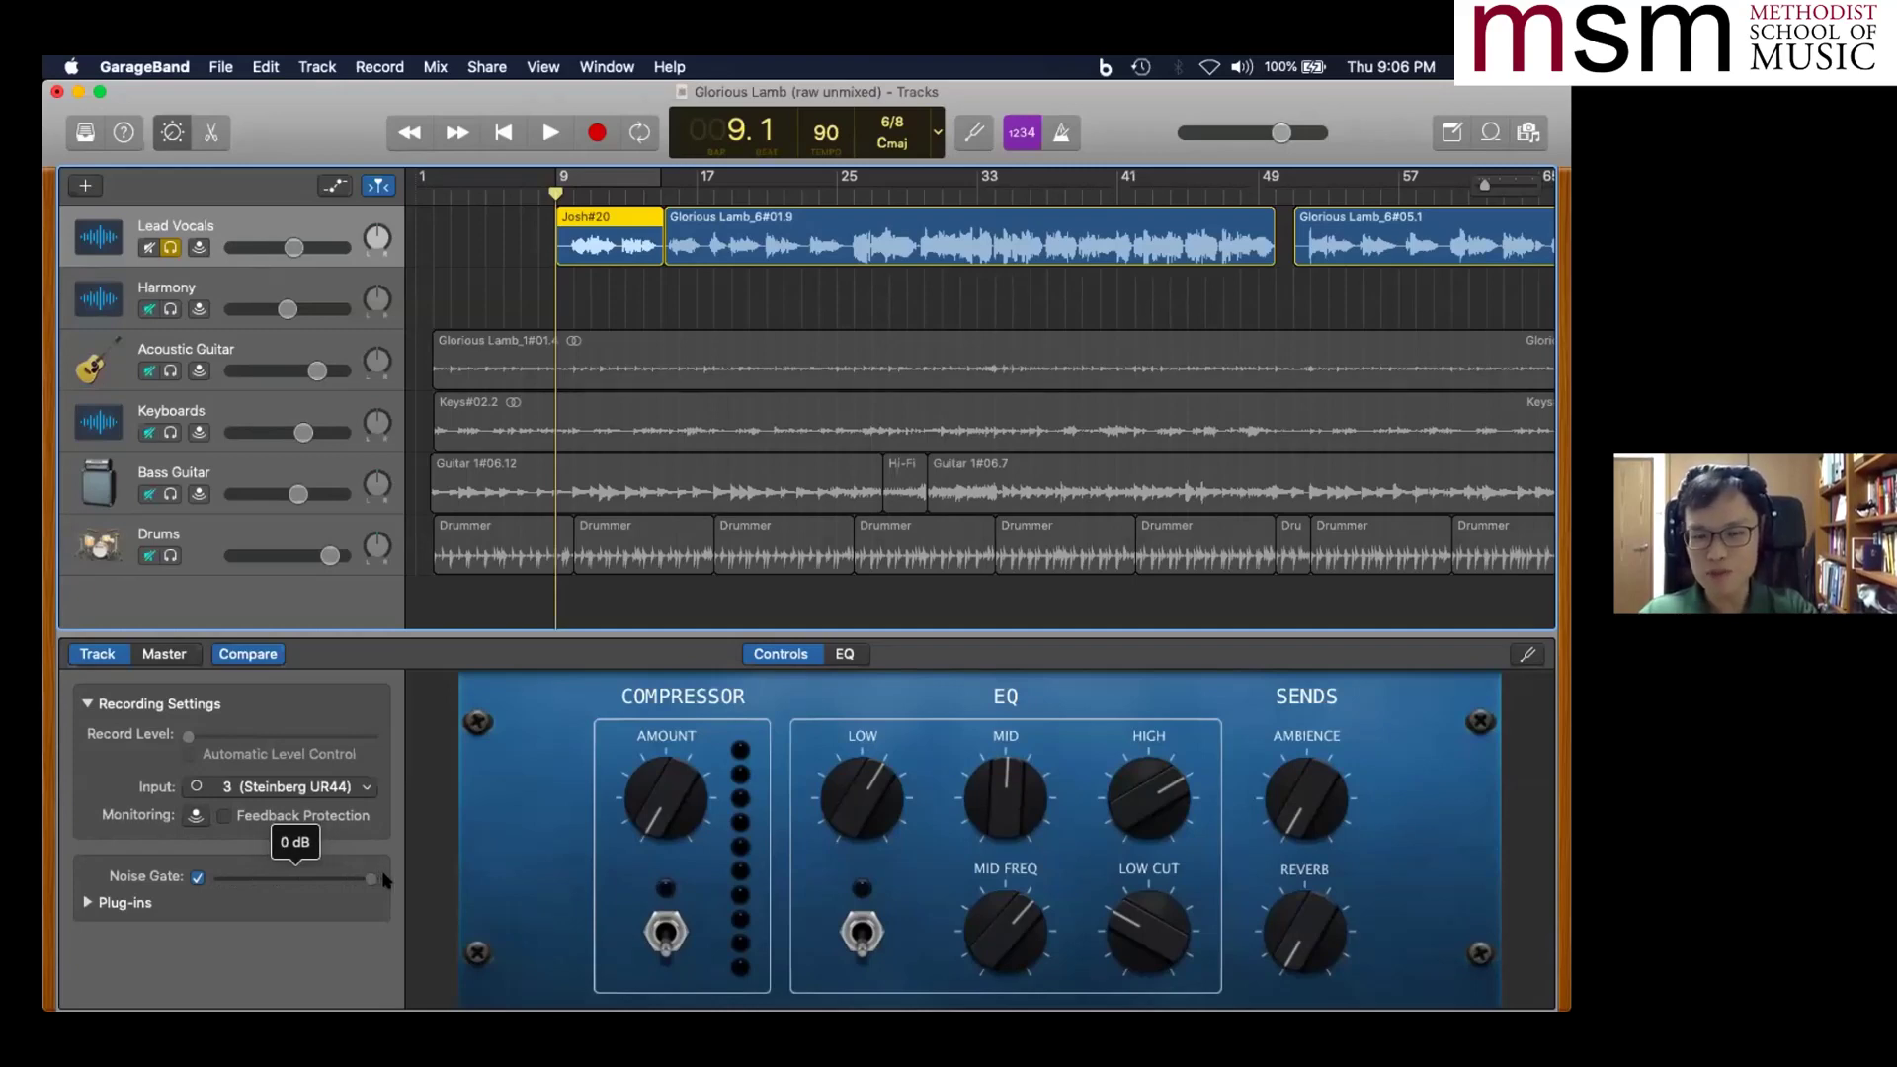
left_click_drag(376, 881, 294, 881)
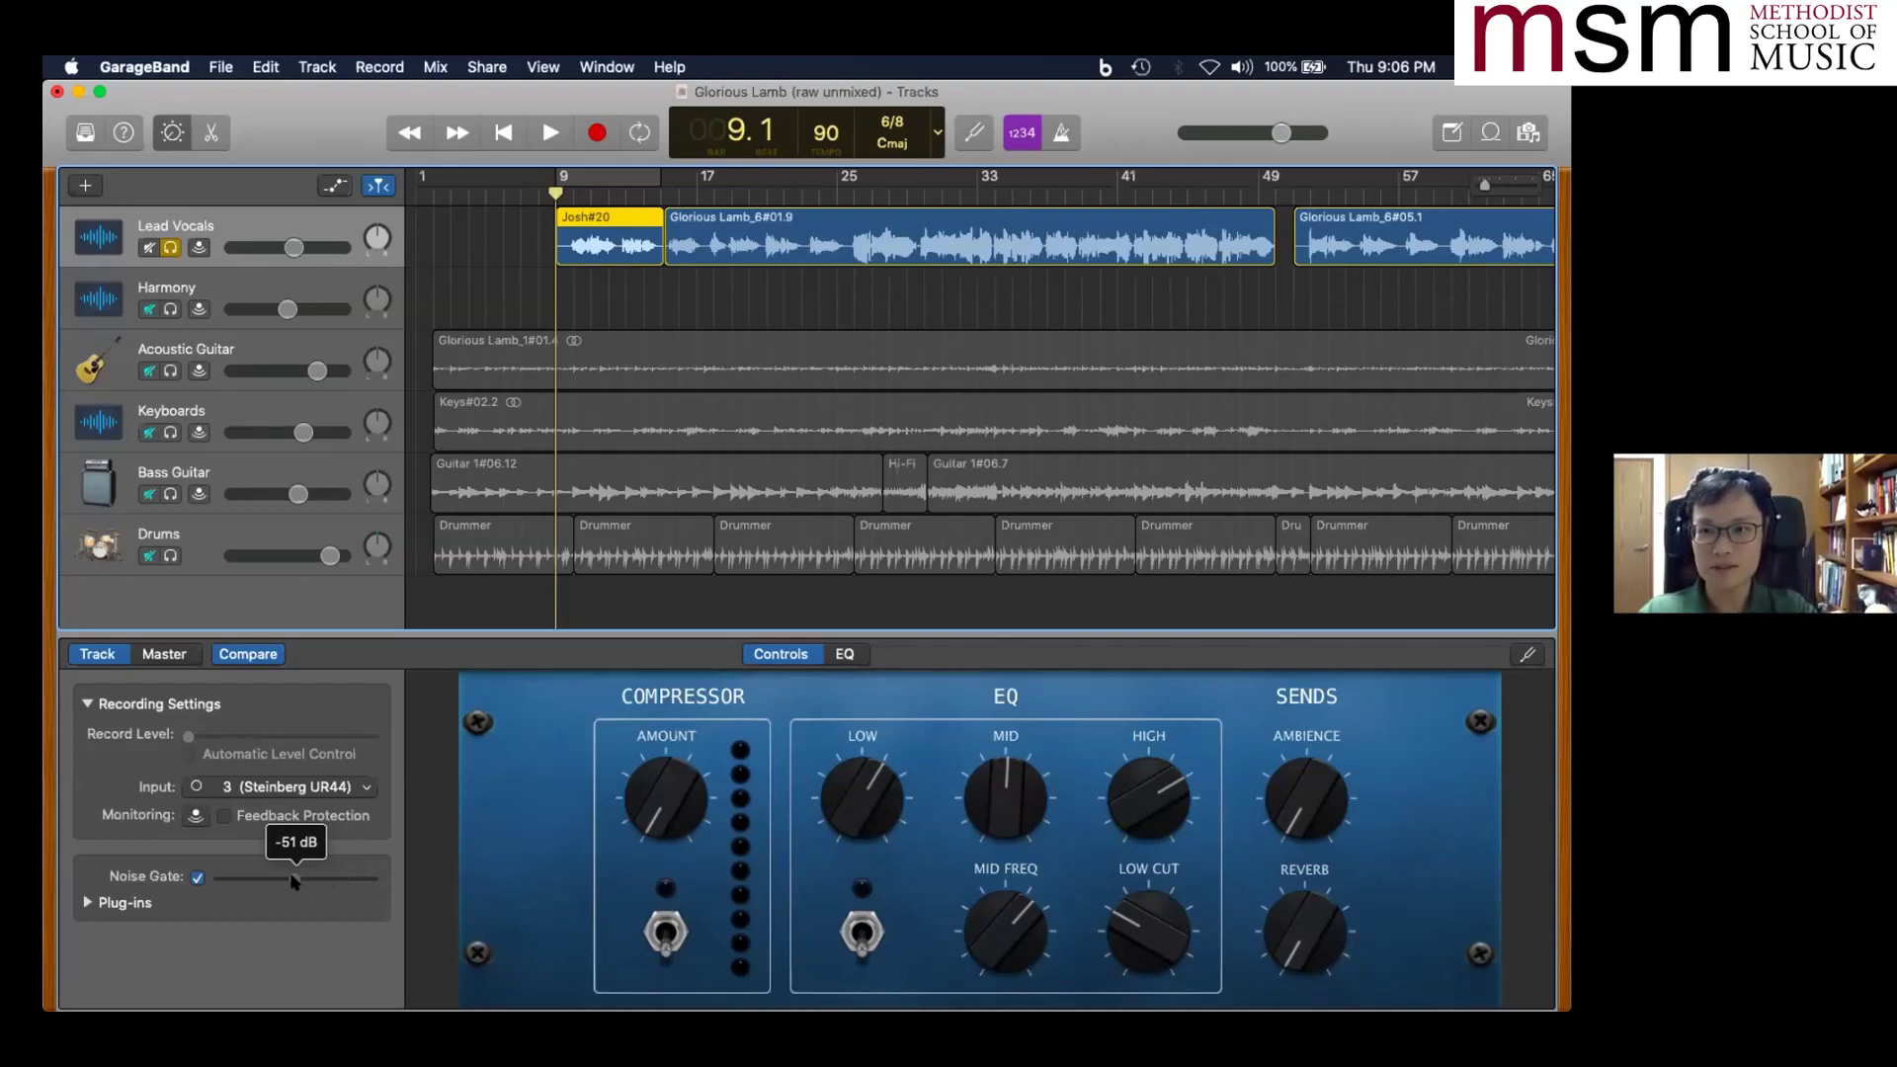
left_click_drag(294, 880, 294, 882)
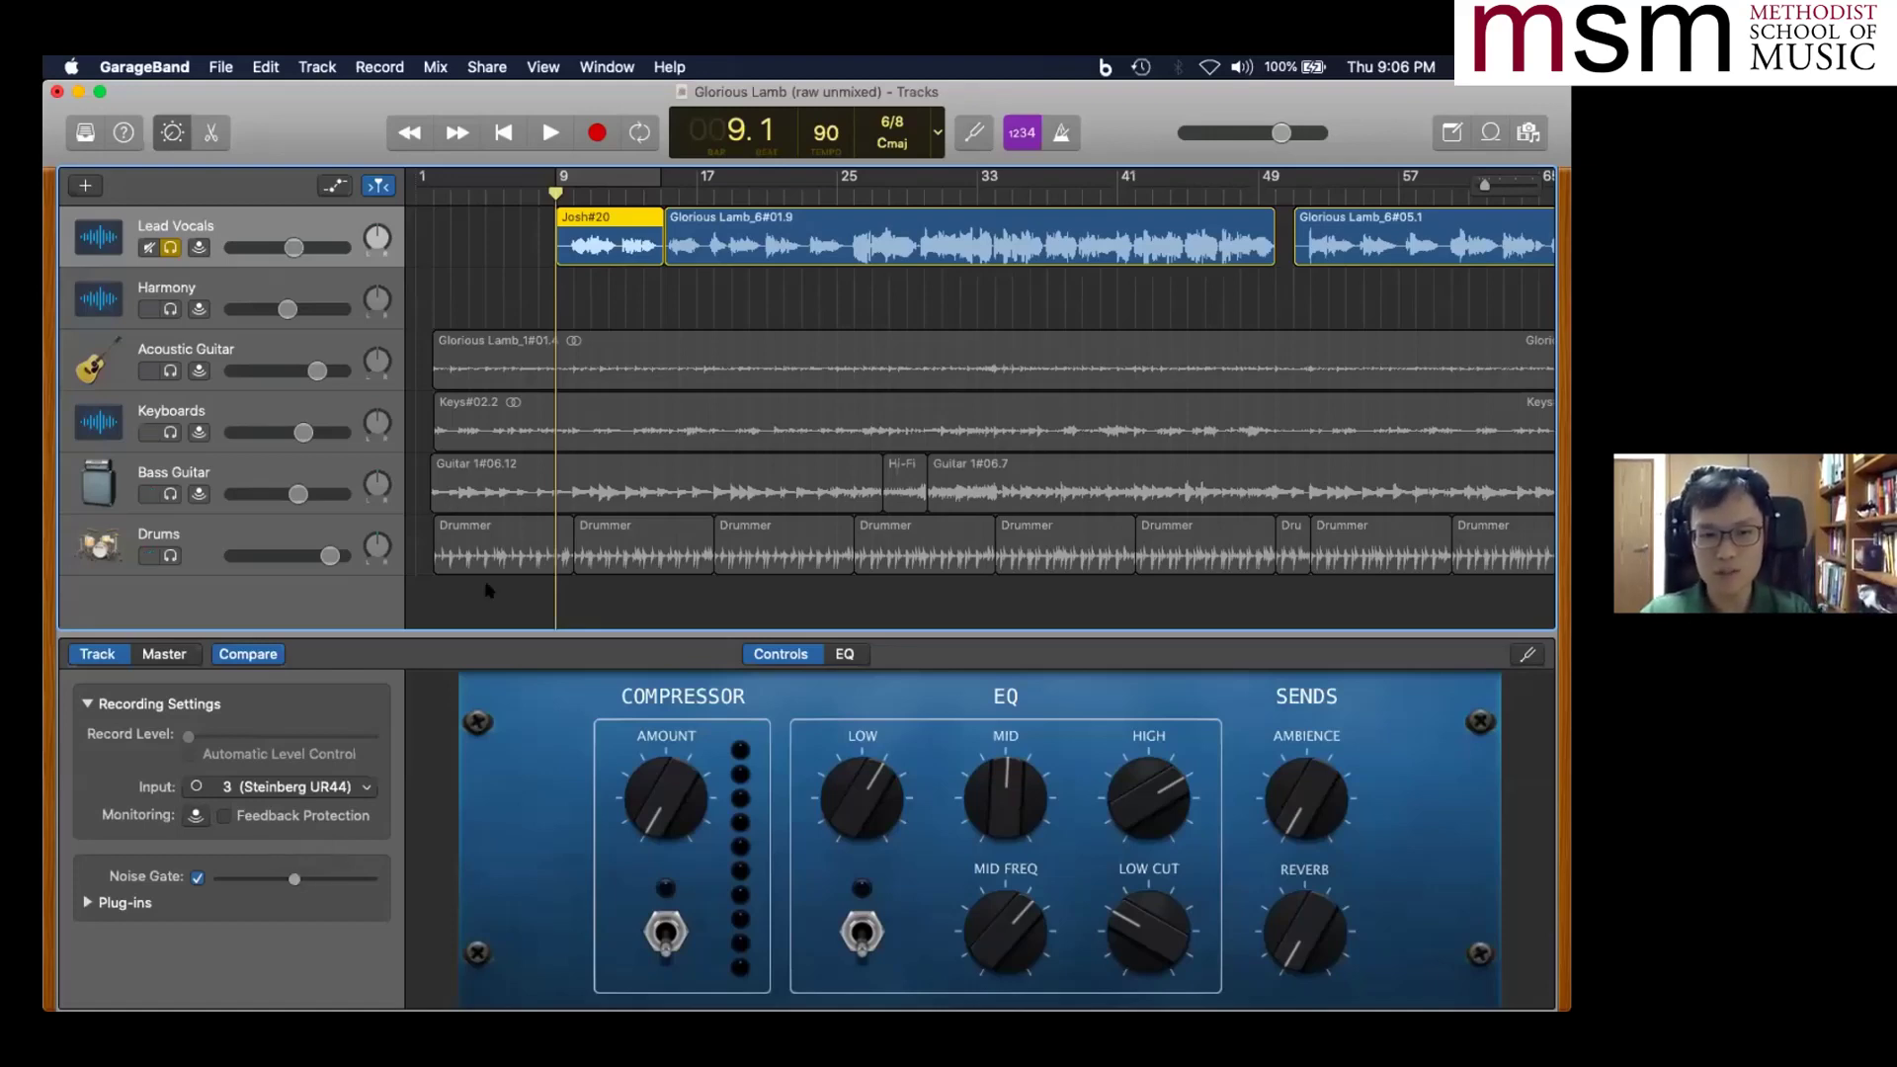
- Play the Lead Vocals from position 9.1 to audition the noise gate, stopping at position 11.4
key("space")
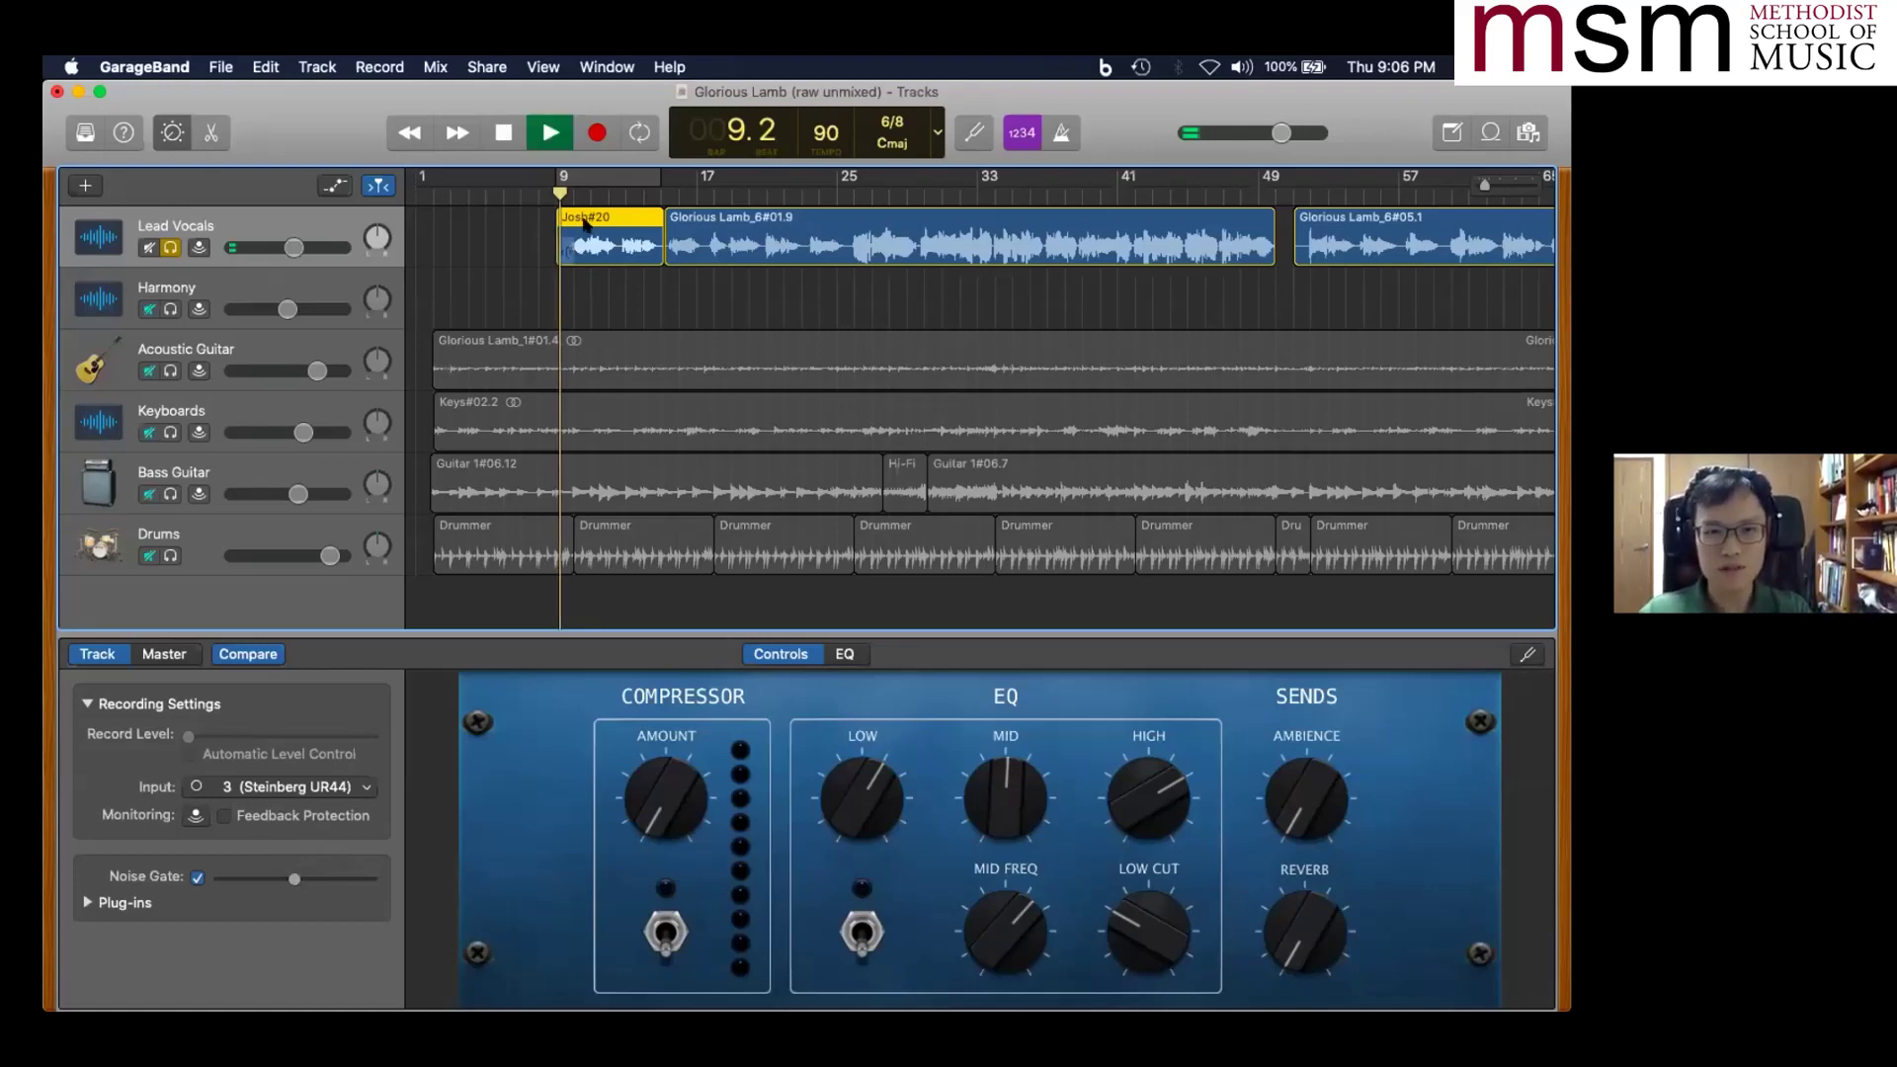
left_click_drag(293, 881, 293, 883)
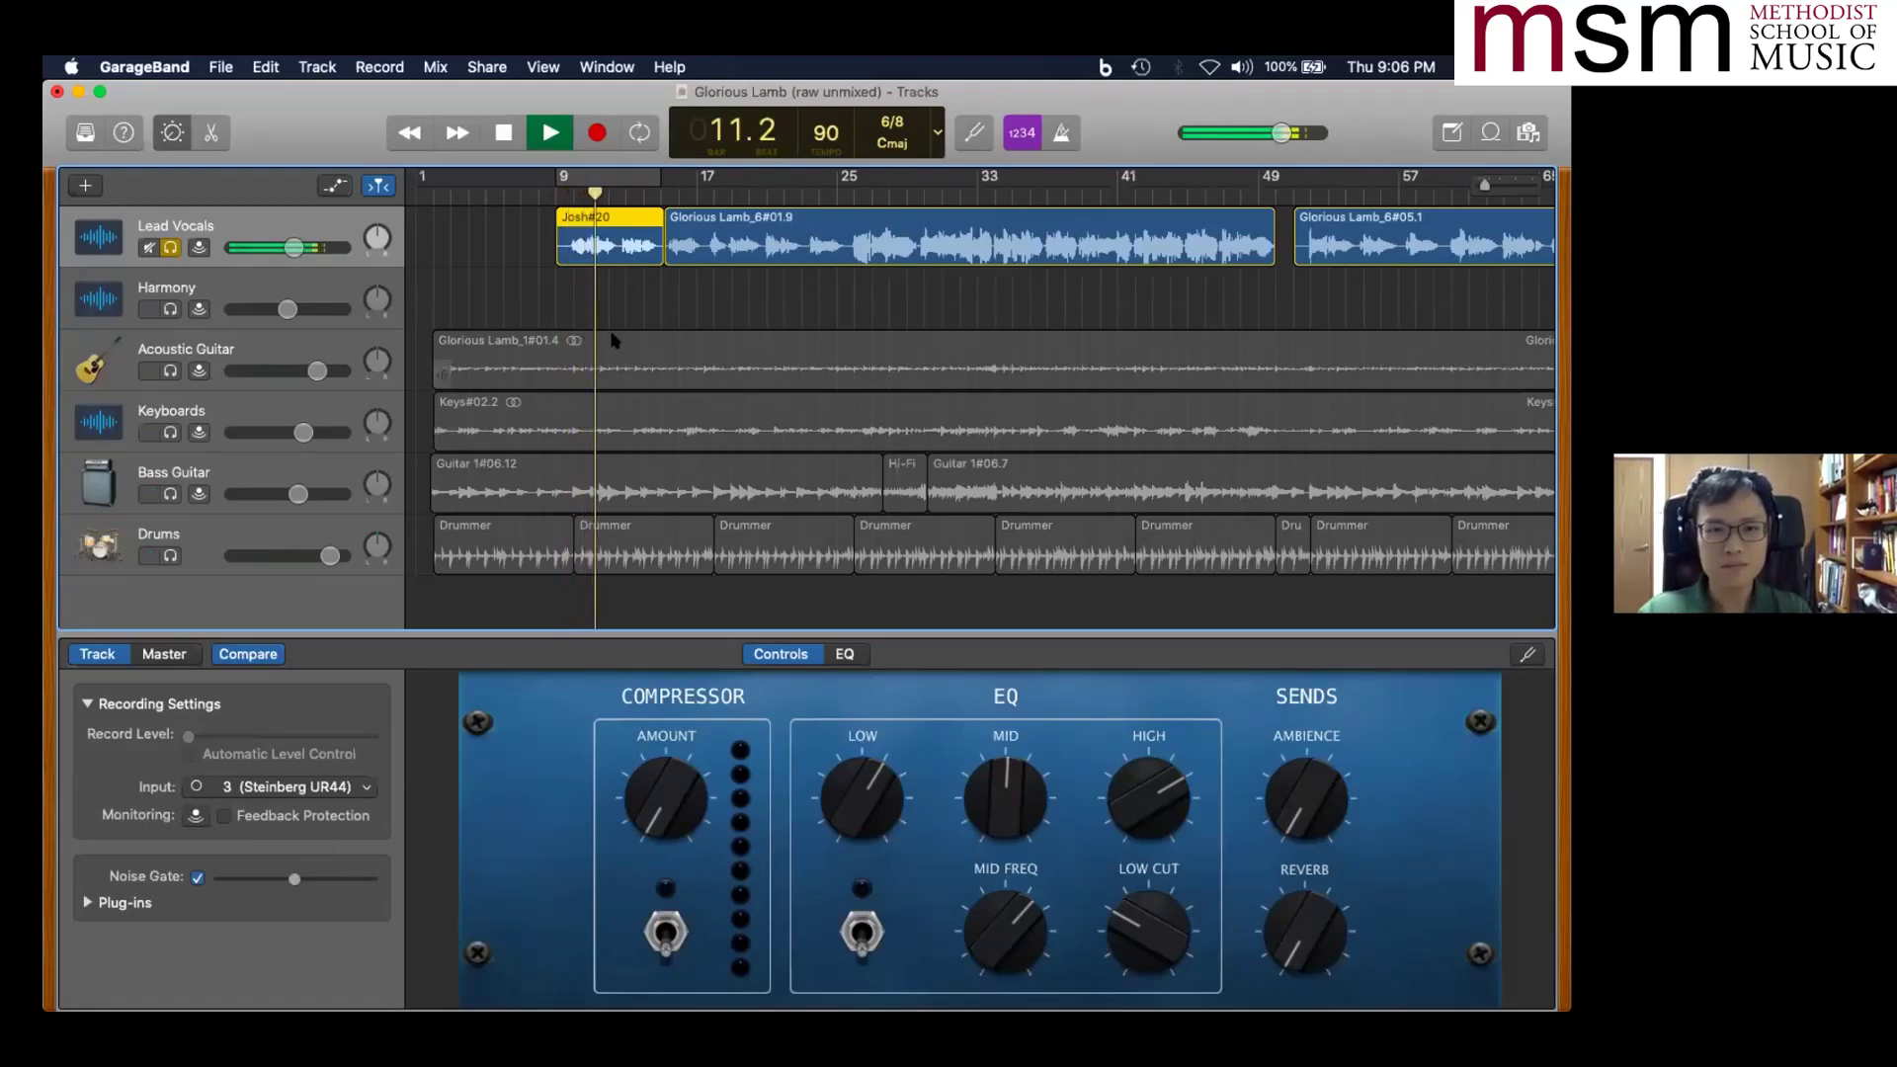
scroll(606, 339, "up", 5)
key("space")
scroll(642, 321, "left", 6)
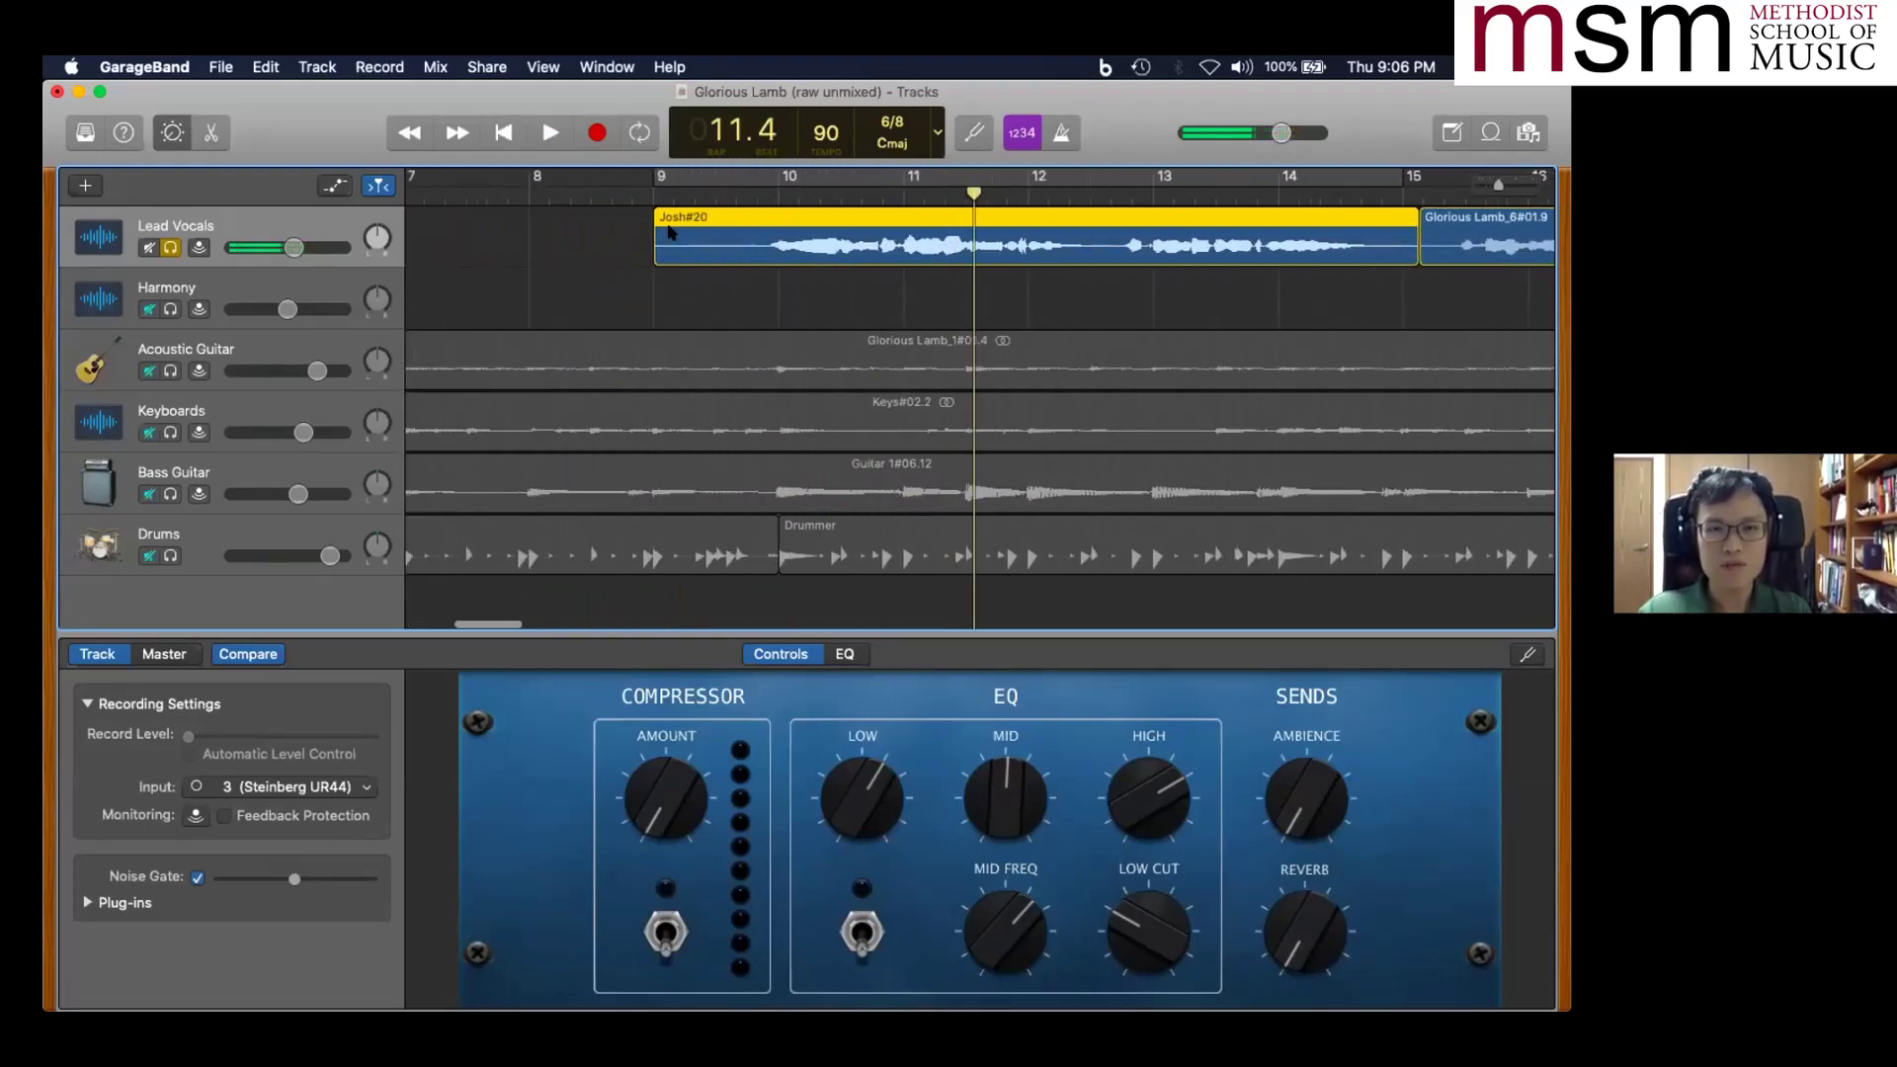
- Turn on cycling, shorten the cycle range to run from bar 9 to bar 10, and play the quiet opening of the Lead Vocals
left_click(640, 133)
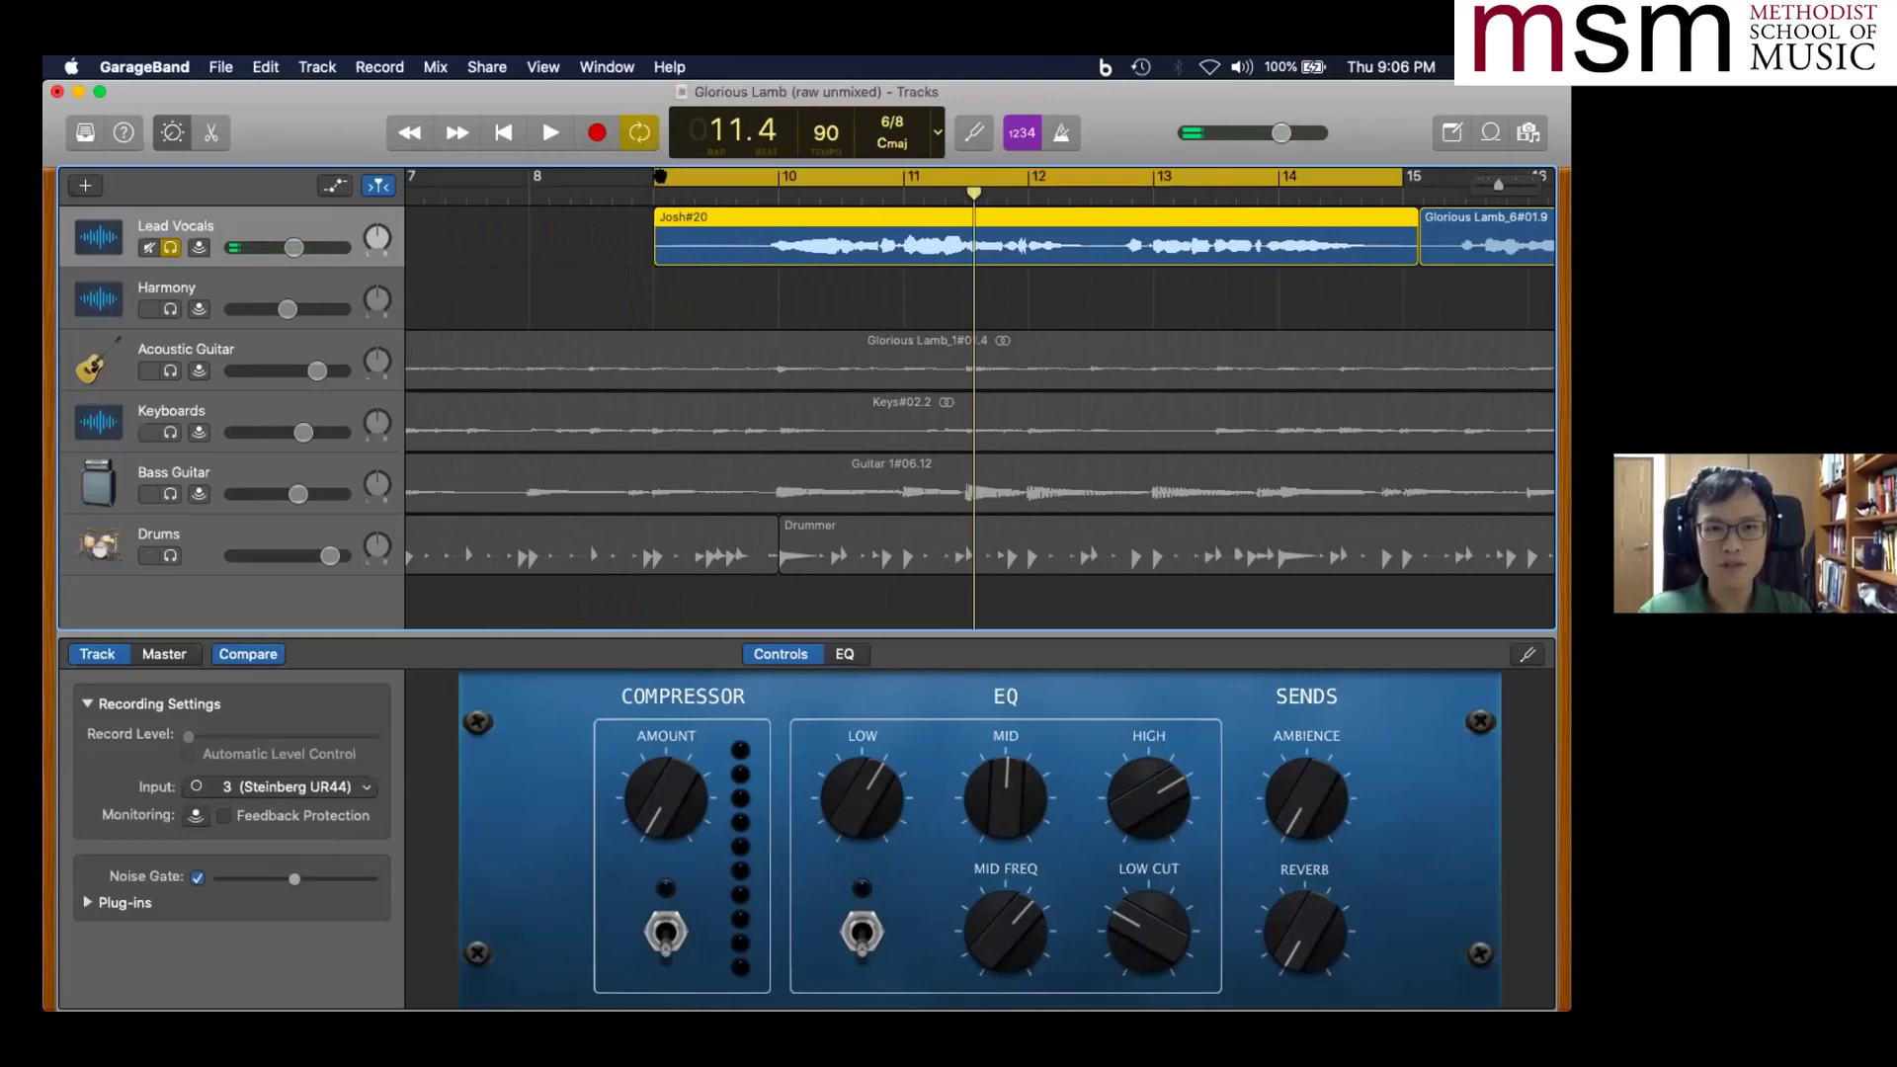
left_click(645, 138)
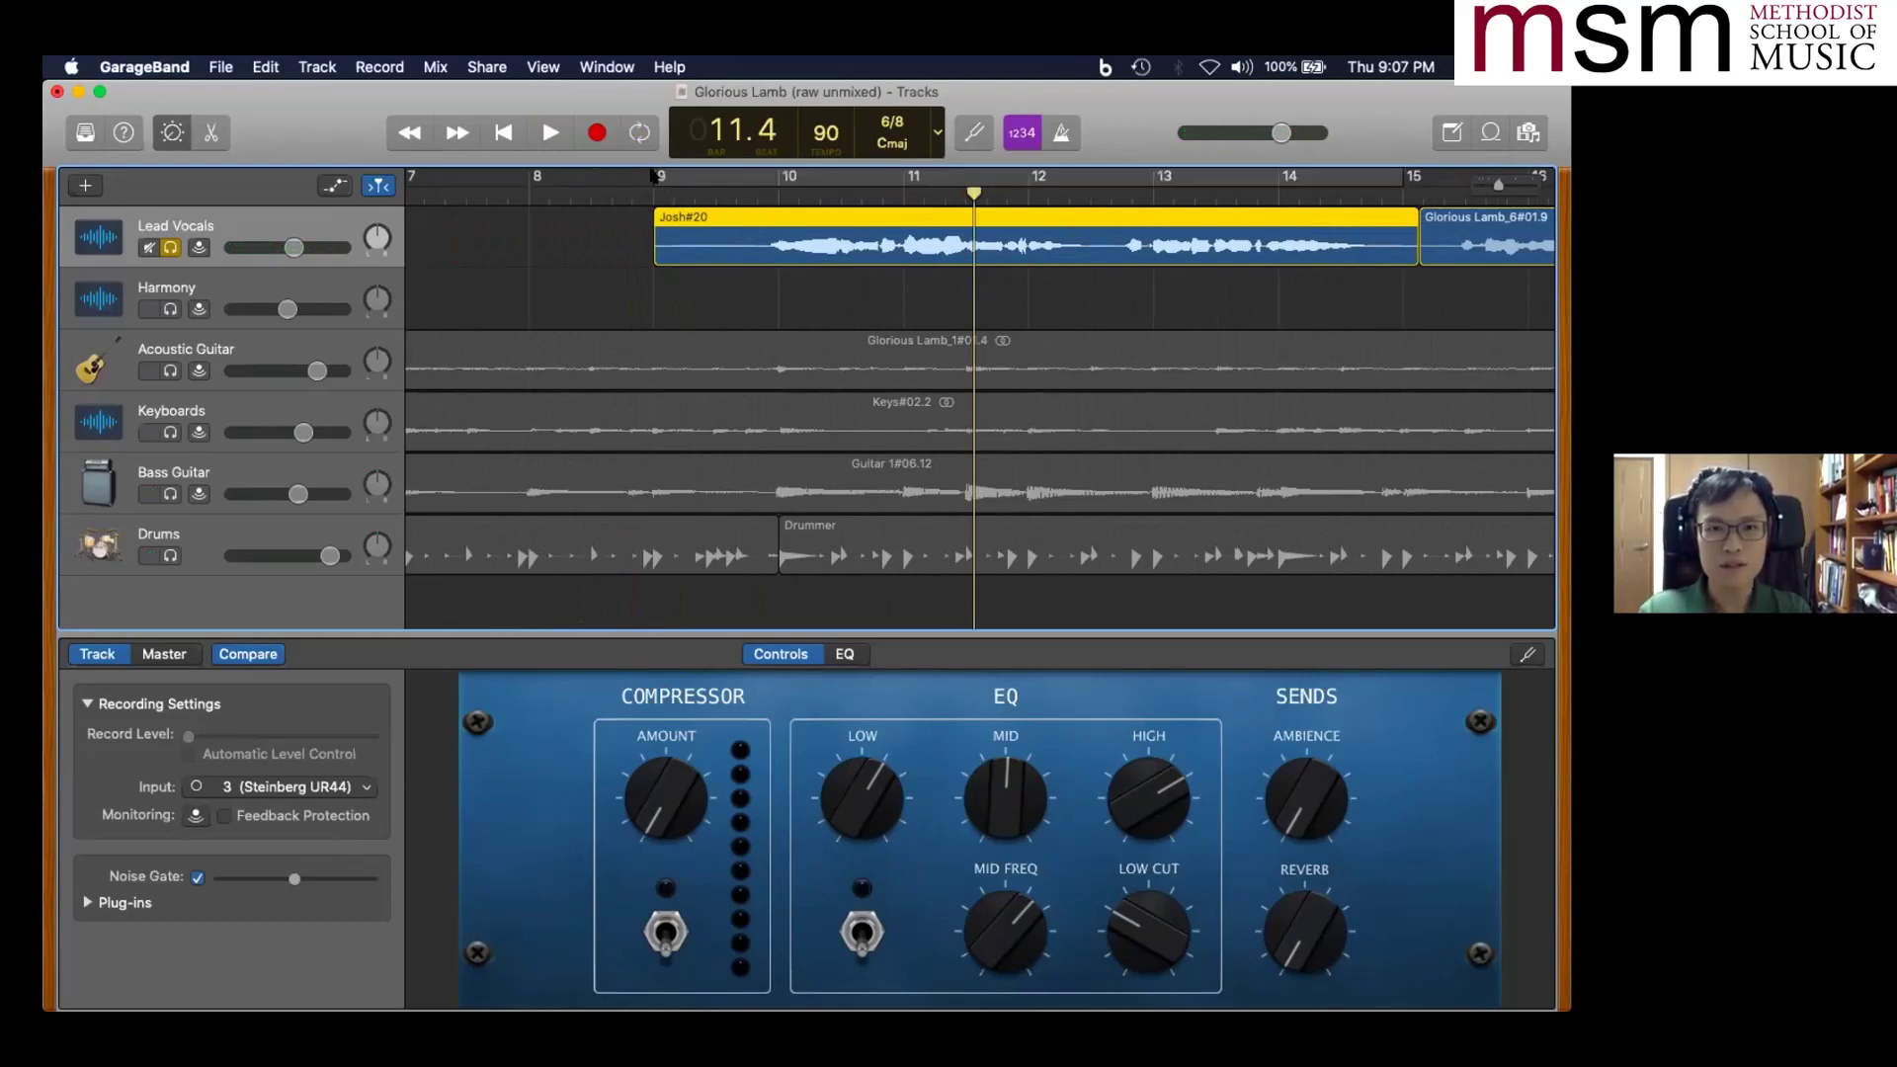
left_click(654, 180)
key("super+Left")
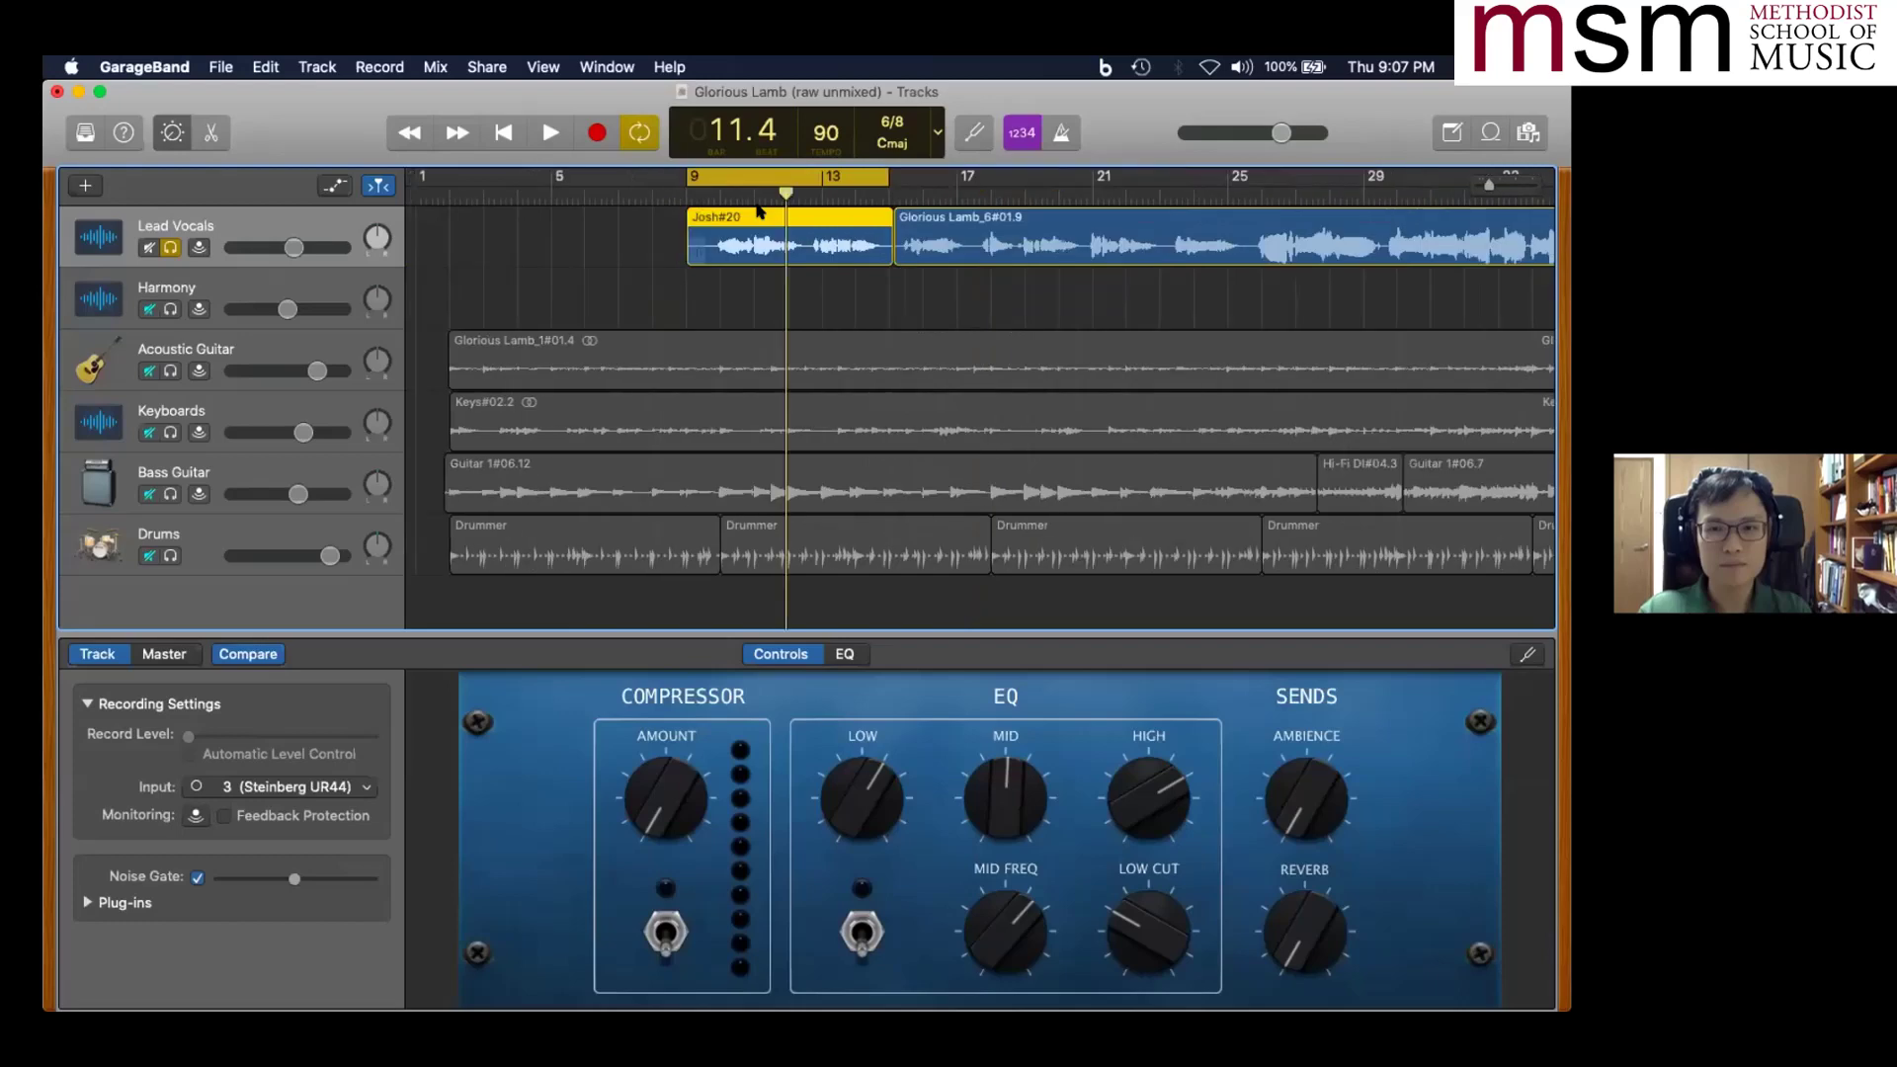
key("super+Left")
left_click_drag(741, 176, 650, 178)
key("super+Right")
key("super+Right")
key("super+Right")
key("super+Right")
key("super+Right")
key("super+Right")
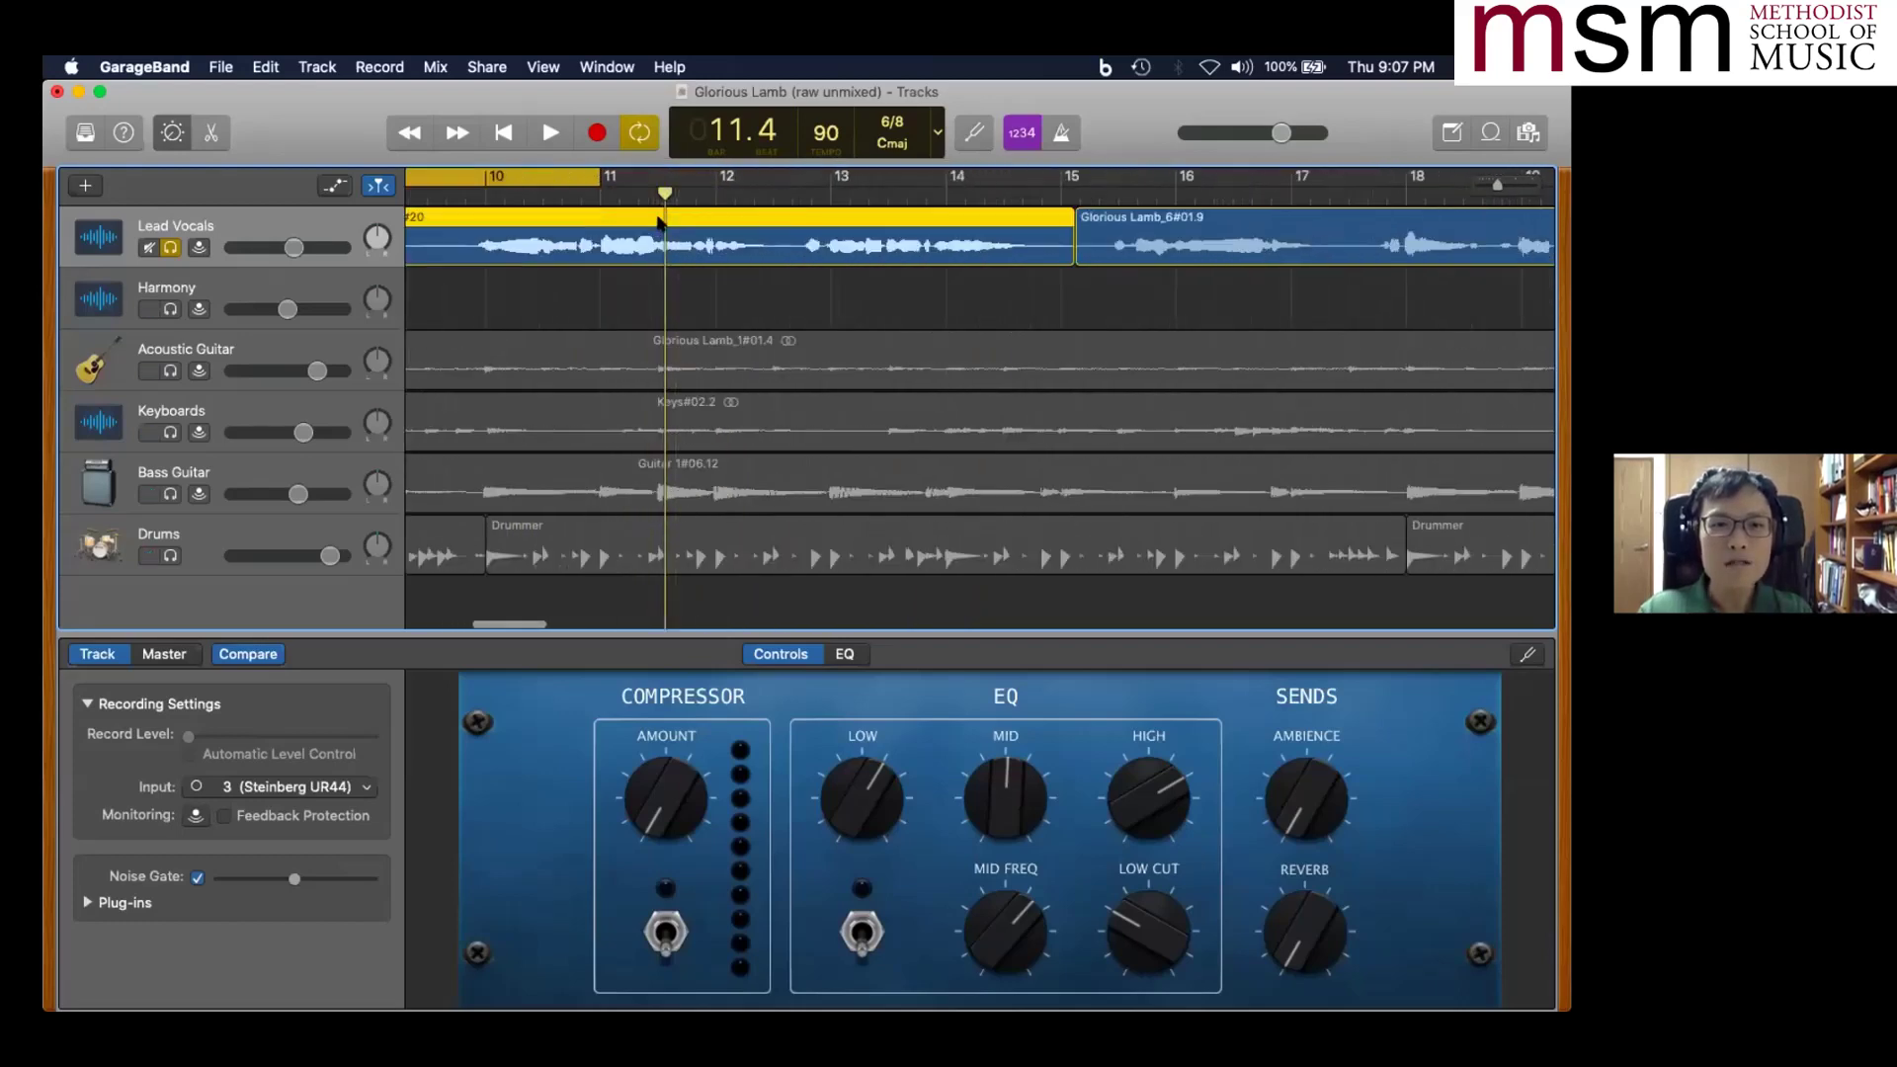
left_click_drag(988, 176, 755, 175)
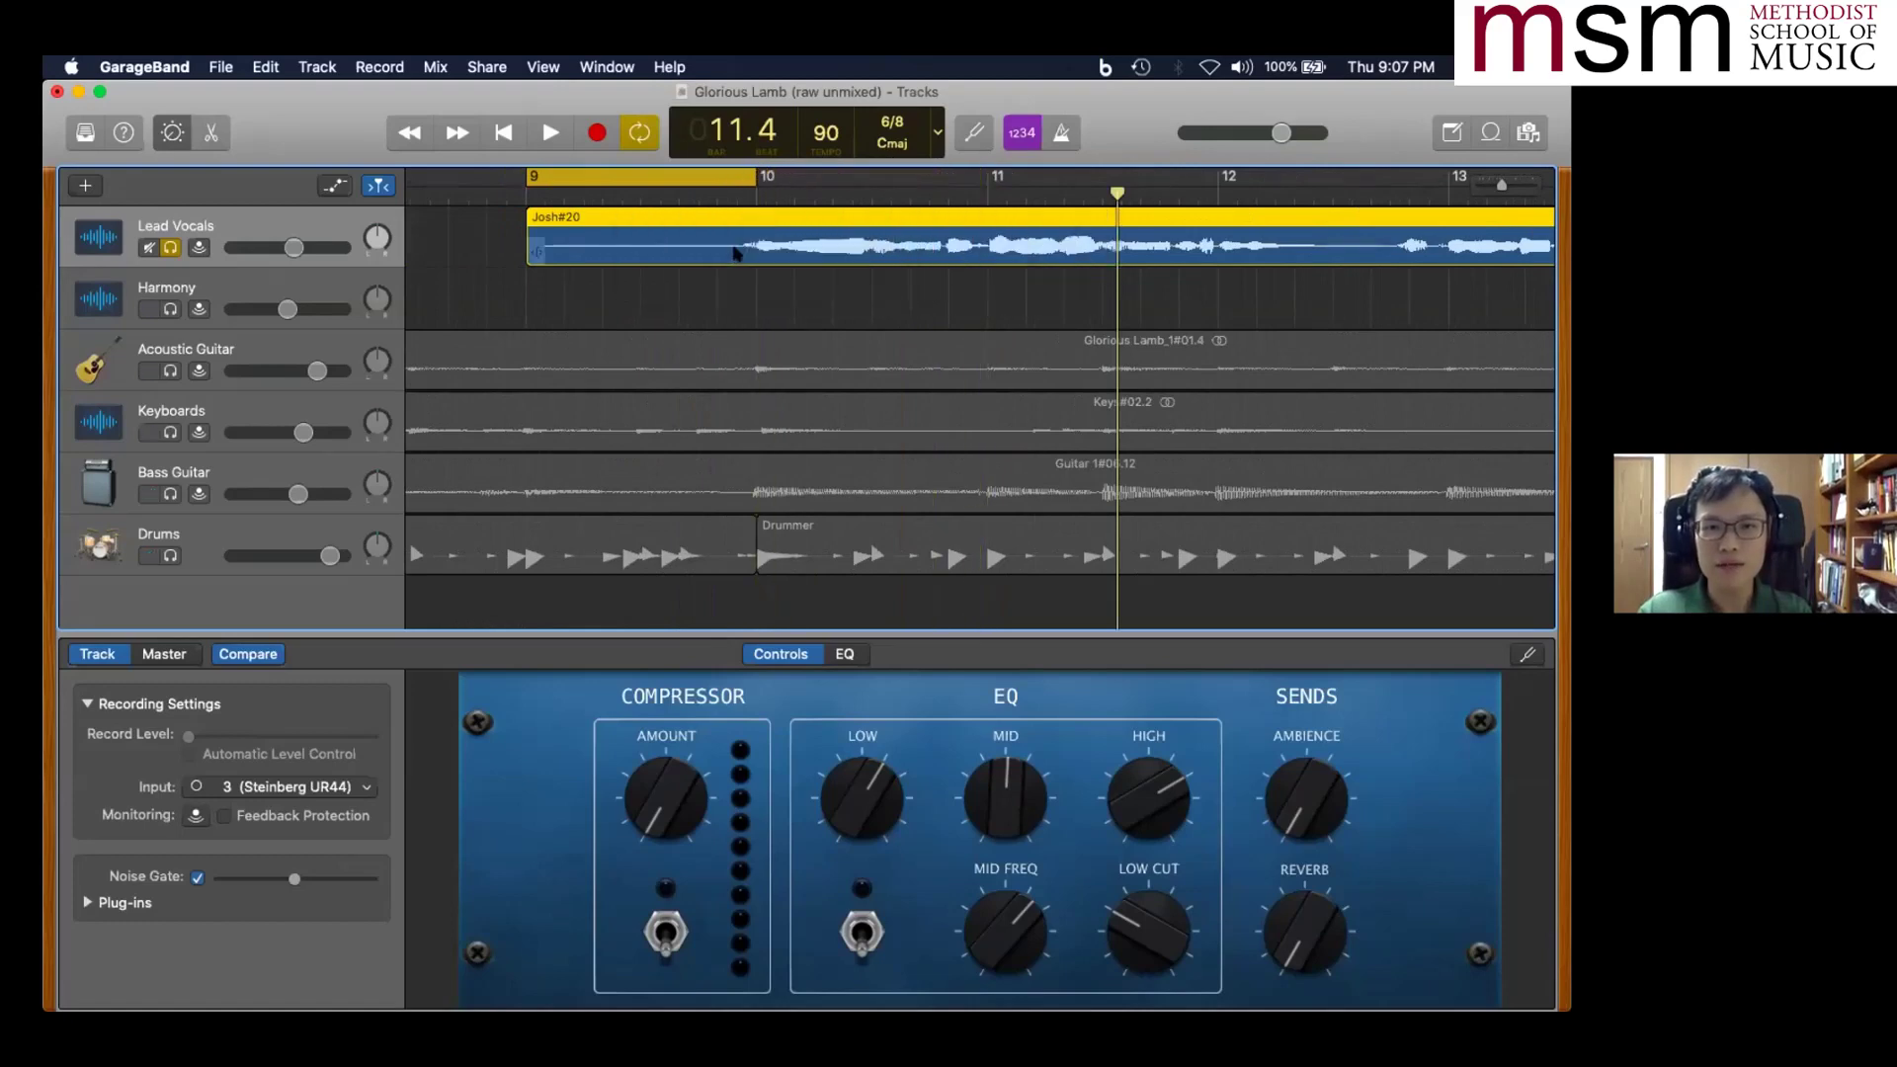
key("space")
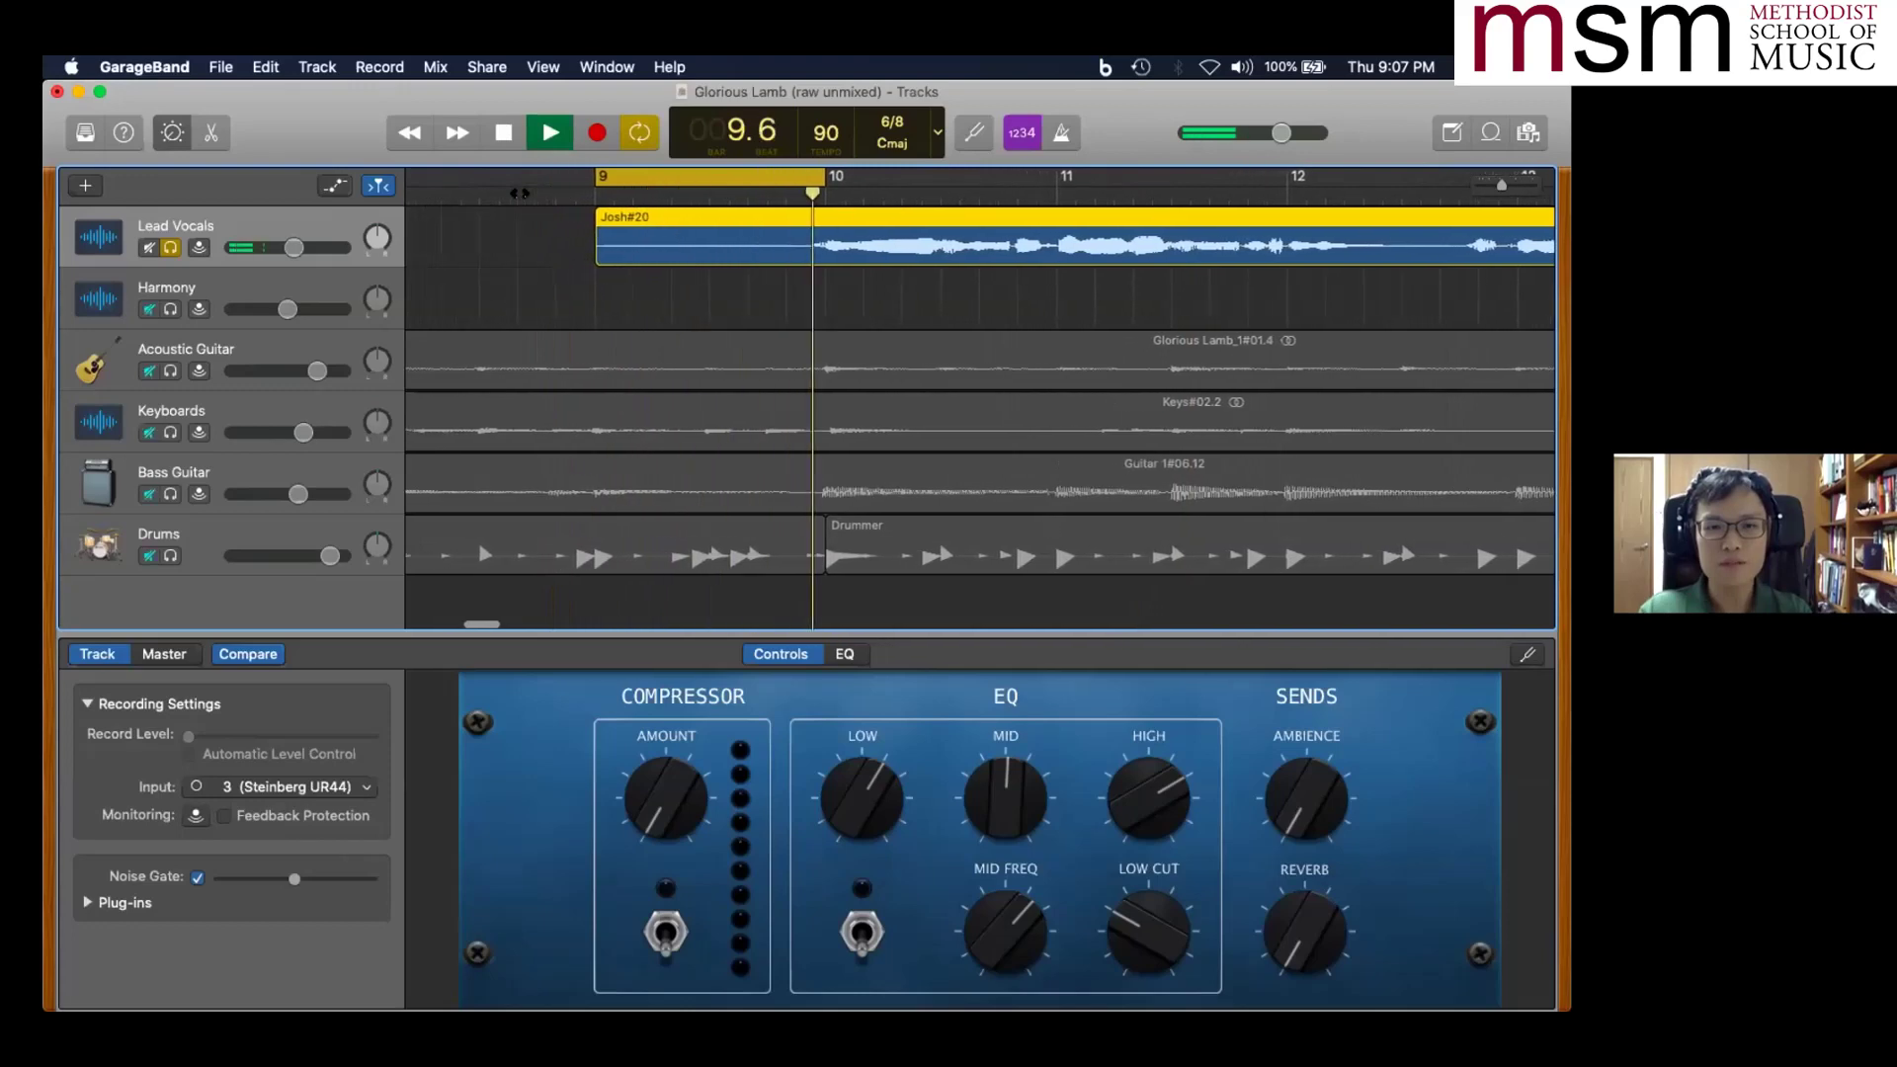
key("space")
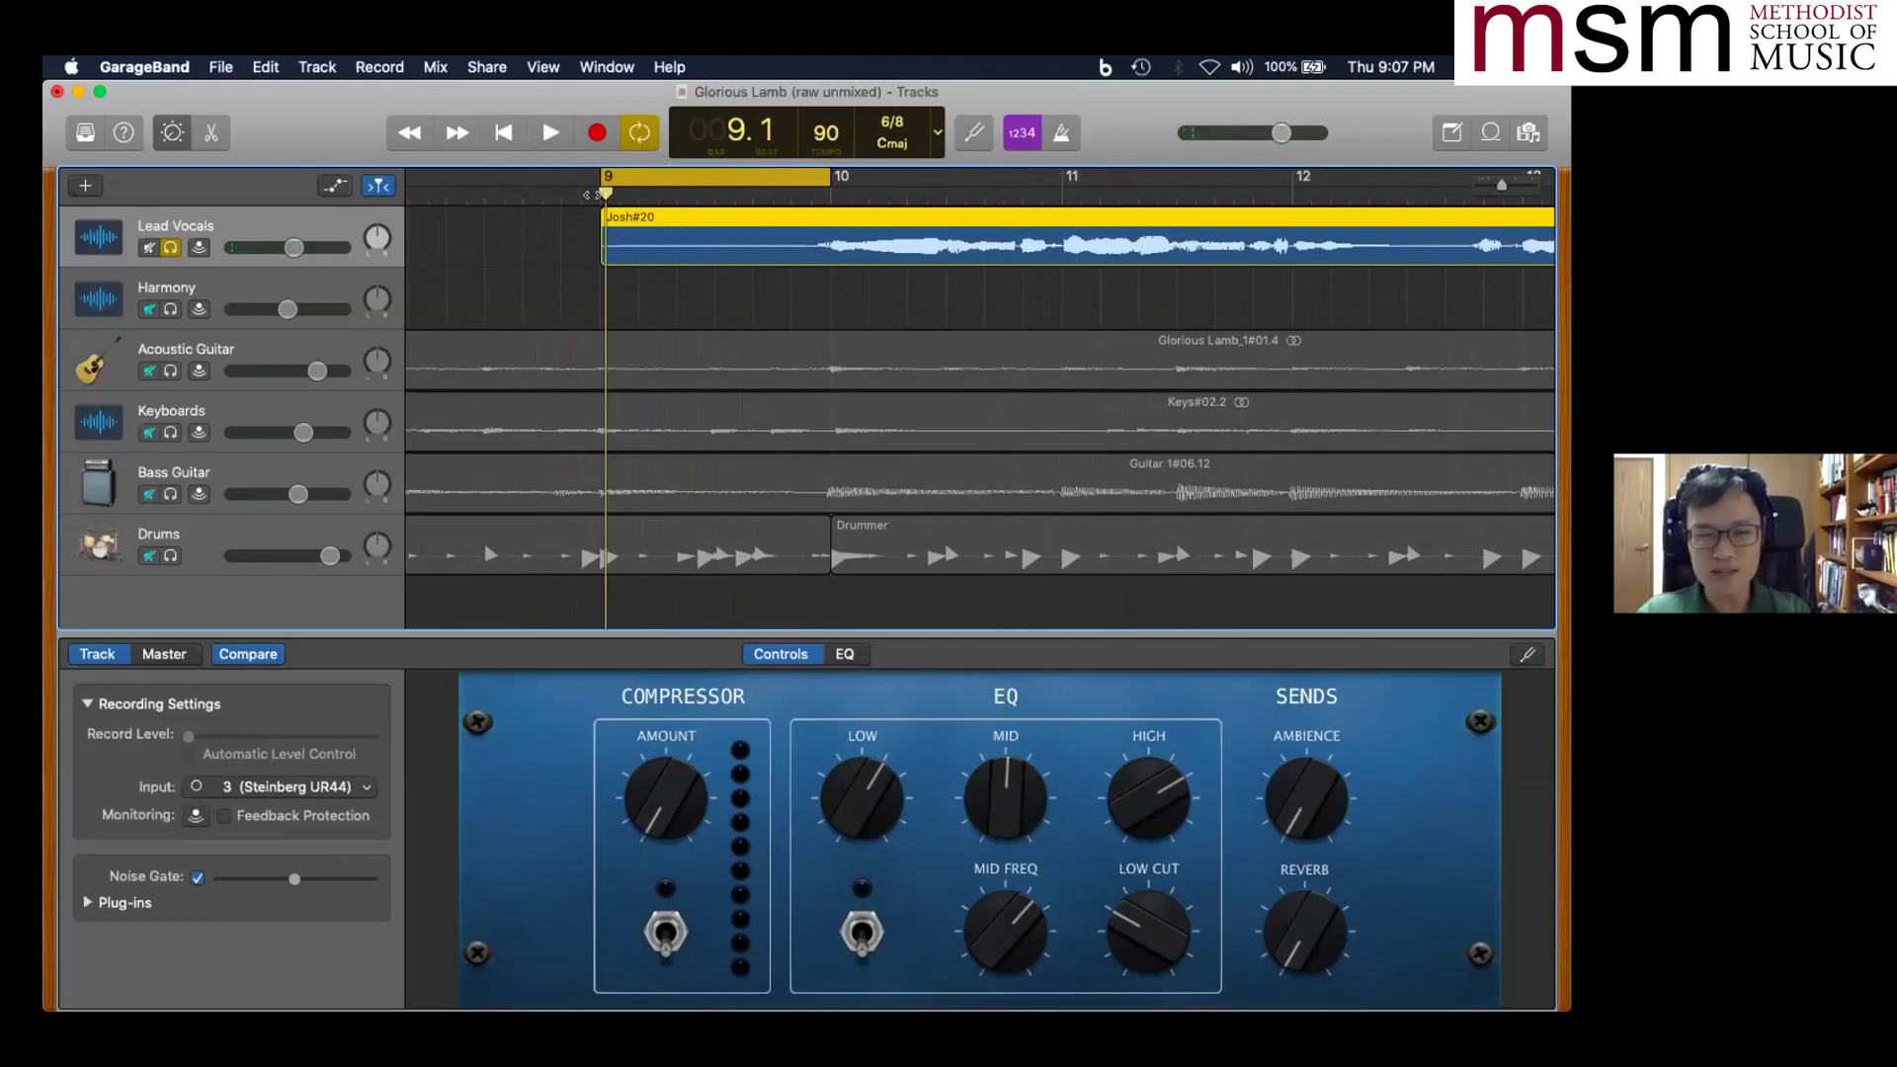
- Raise the Lead Vocals noise gate threshold to -40 dB, nudge it slightly higher, and replay the cycled bar
left_click_drag(291, 881, 307, 882)
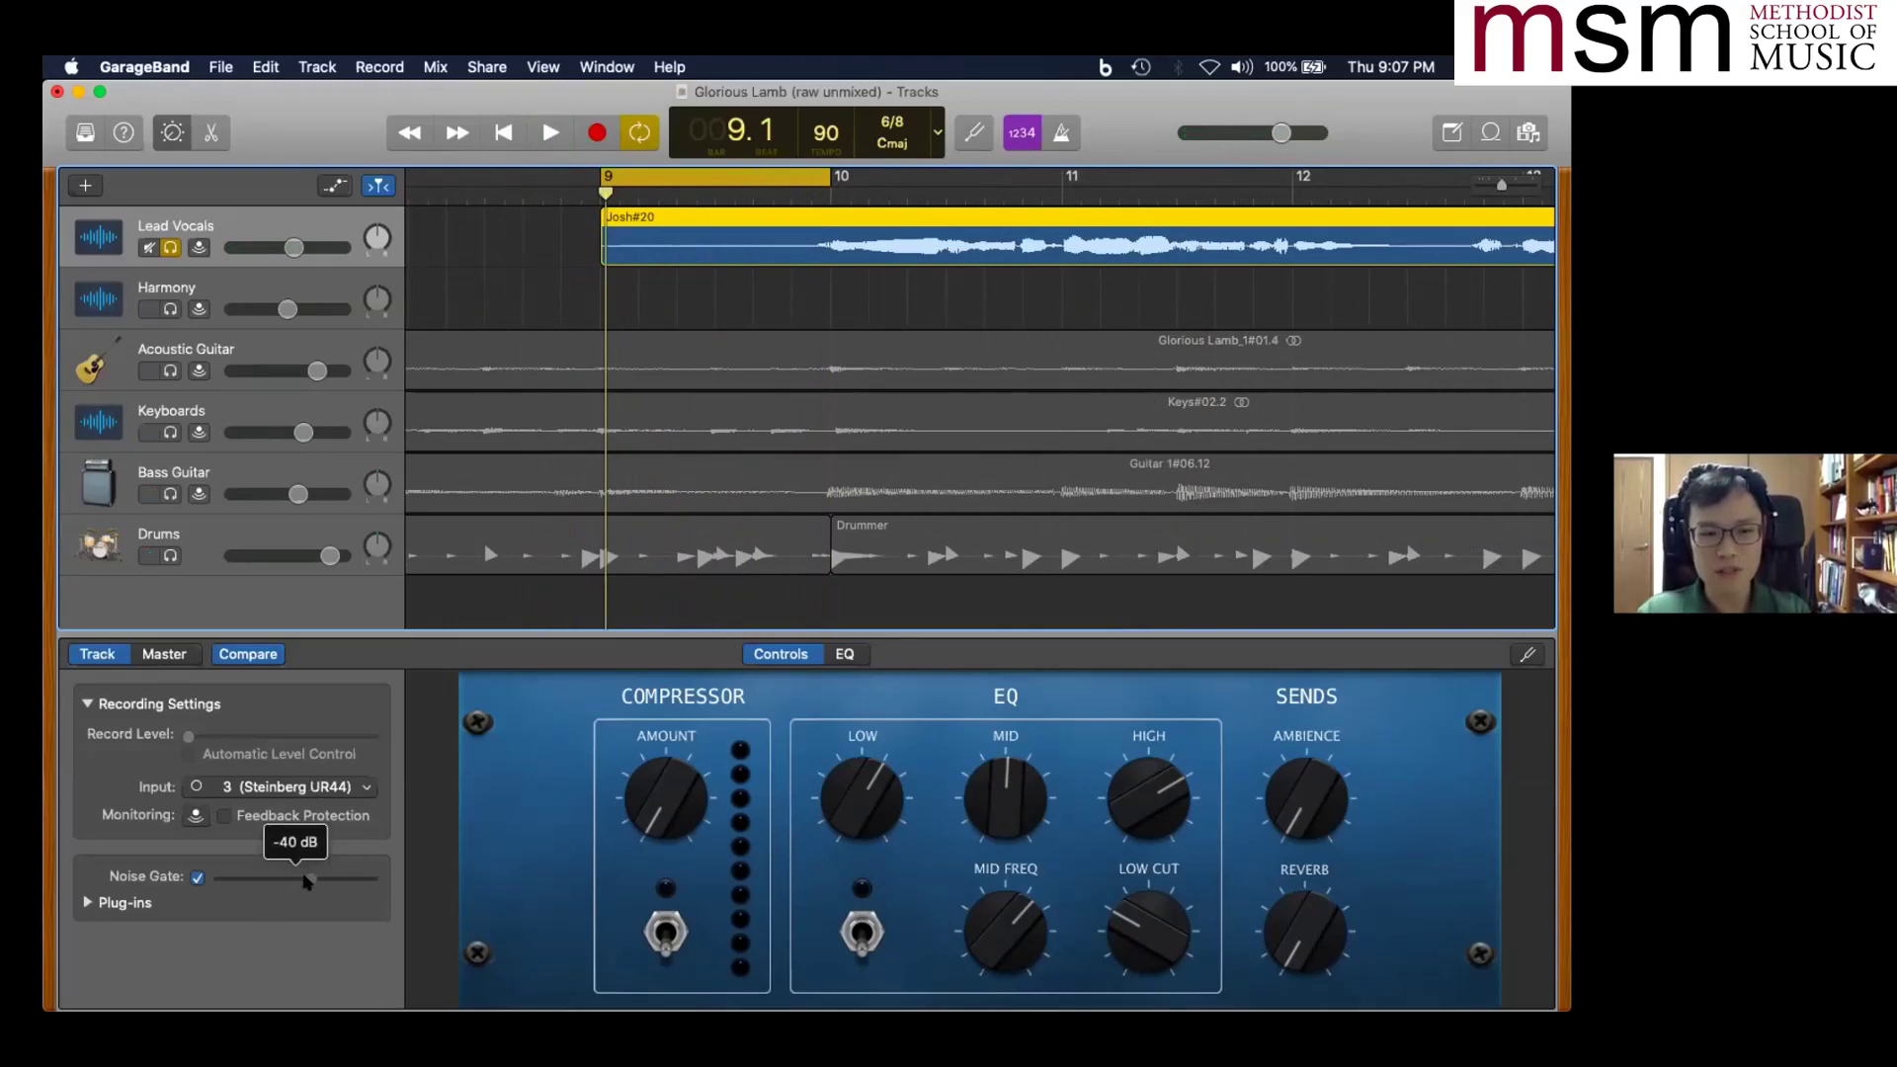
left_click_drag(312, 882, 313, 880)
key("space")
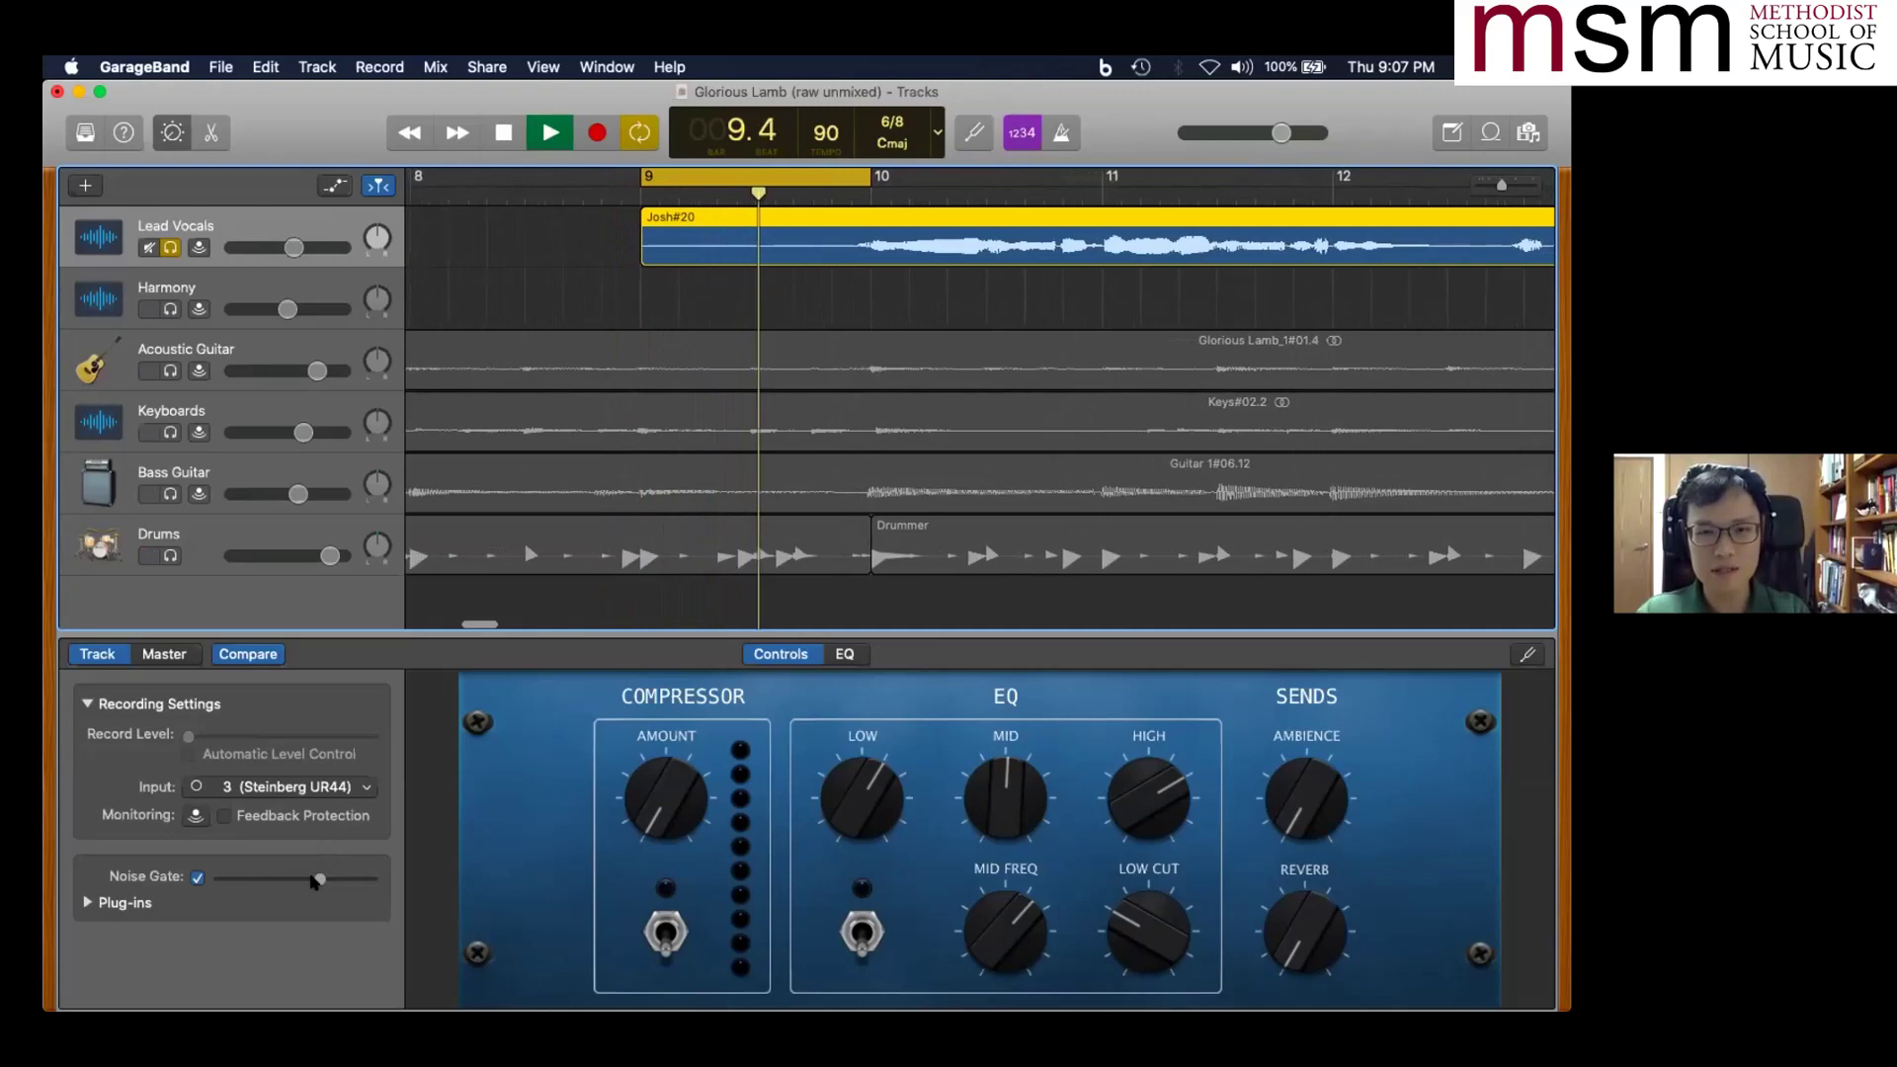
key("space")
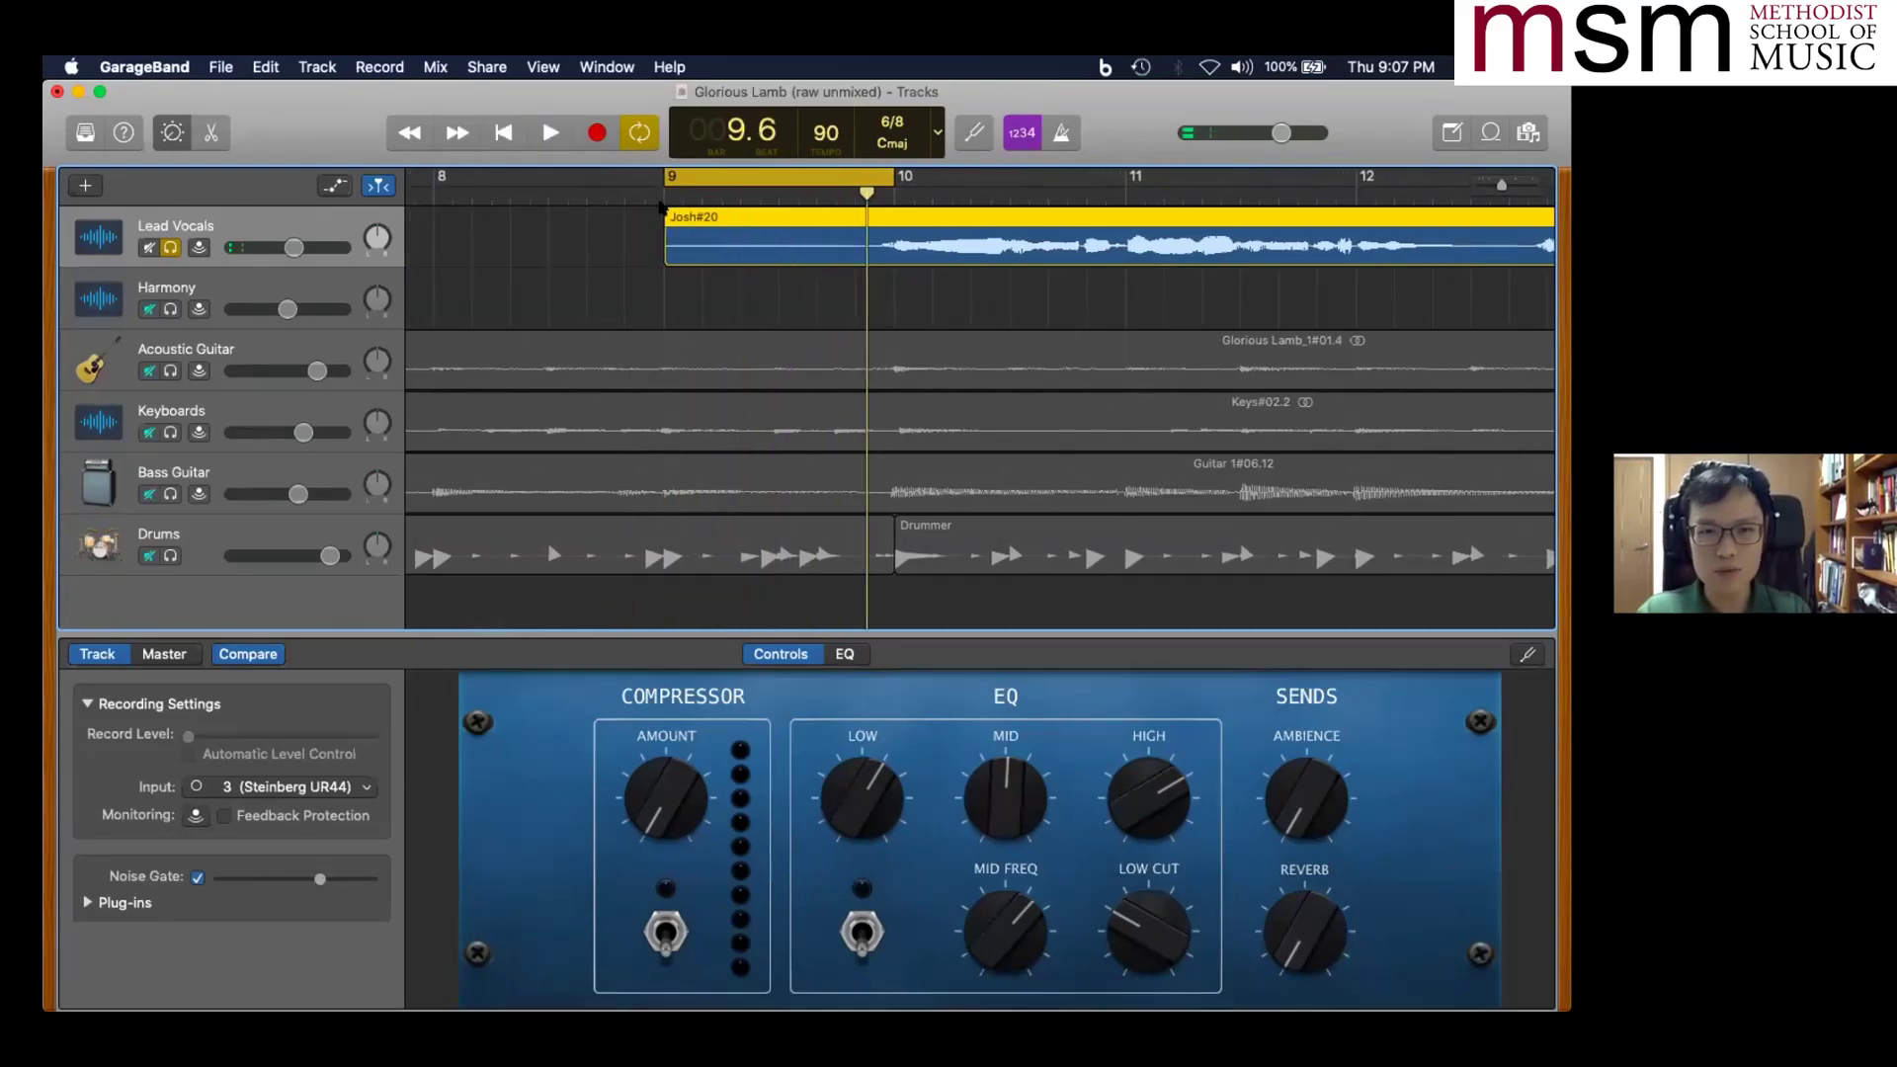
- Replay the cycled bar, raise the Lead Vocals noise gate threshold to -30 dB, and audition it again from bar 9
key("space")
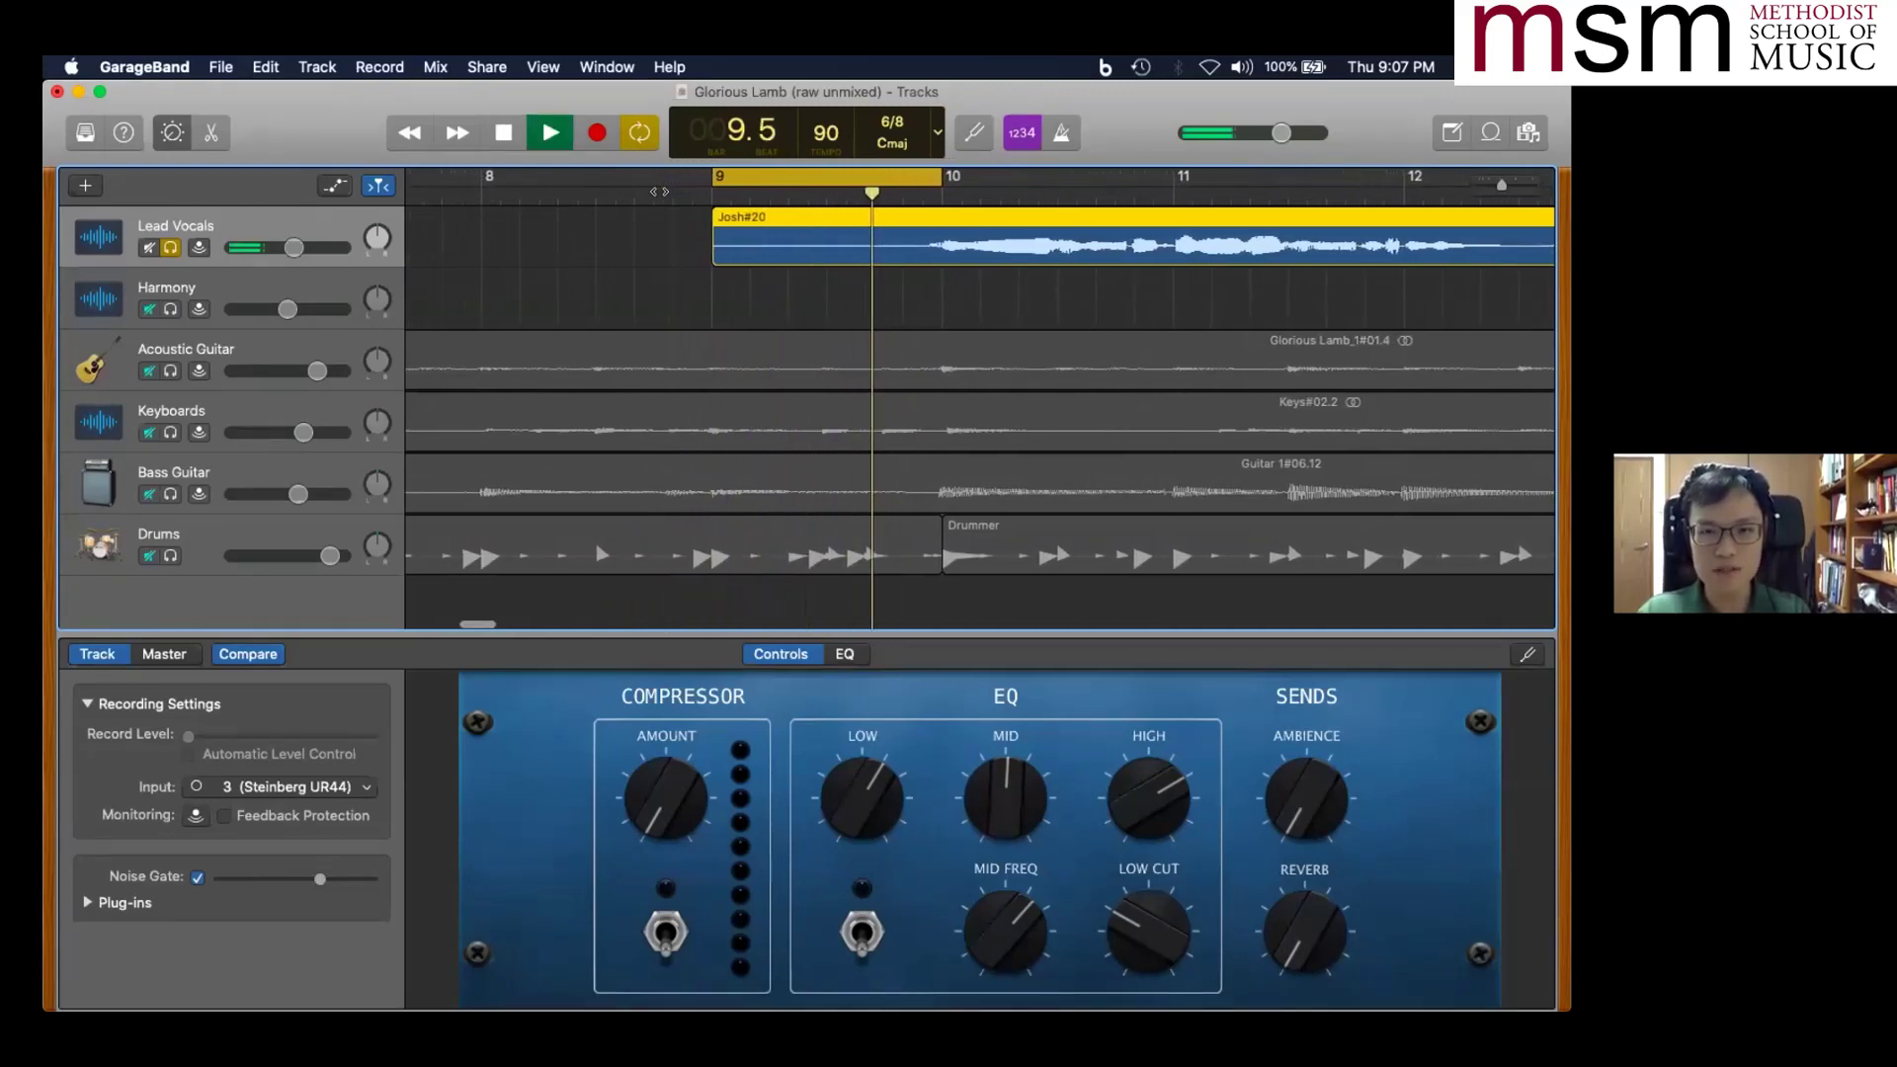
key("space")
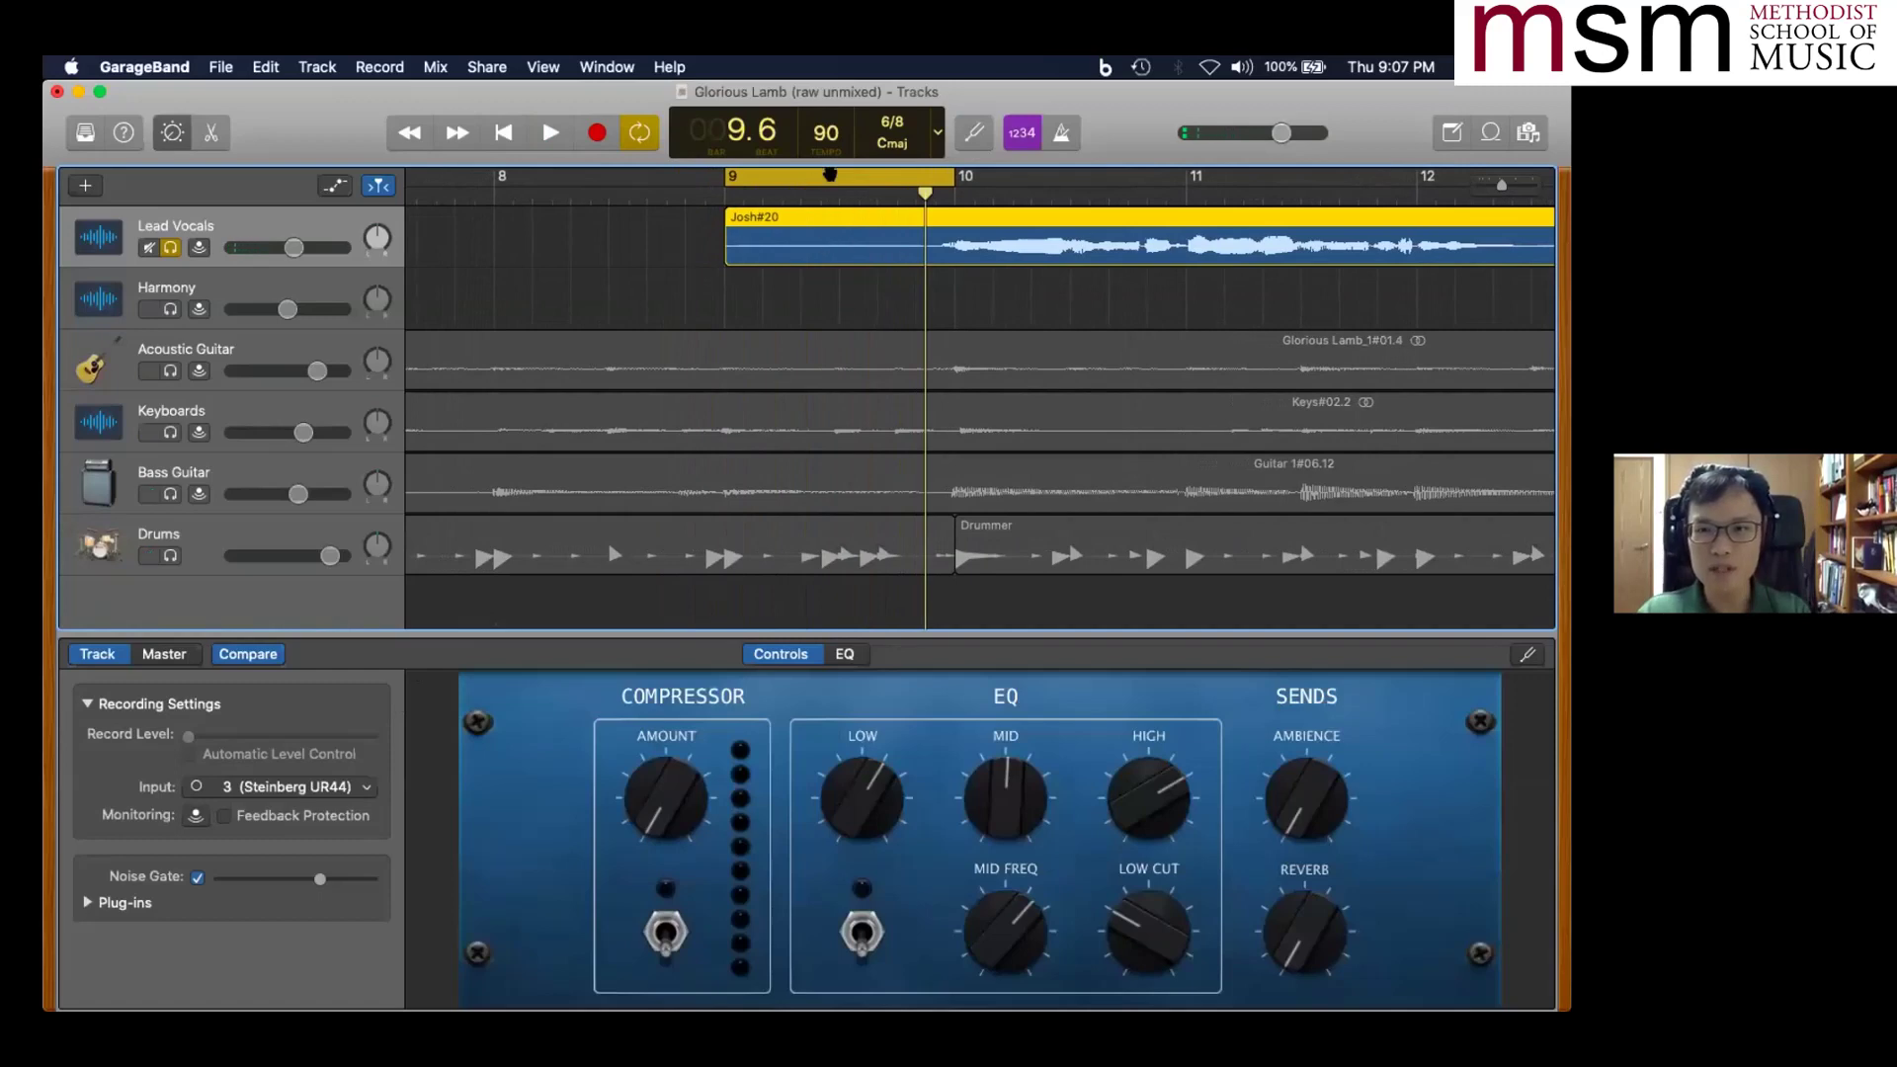
mouse_move(321, 880)
left_click_drag(321, 880, 326, 879)
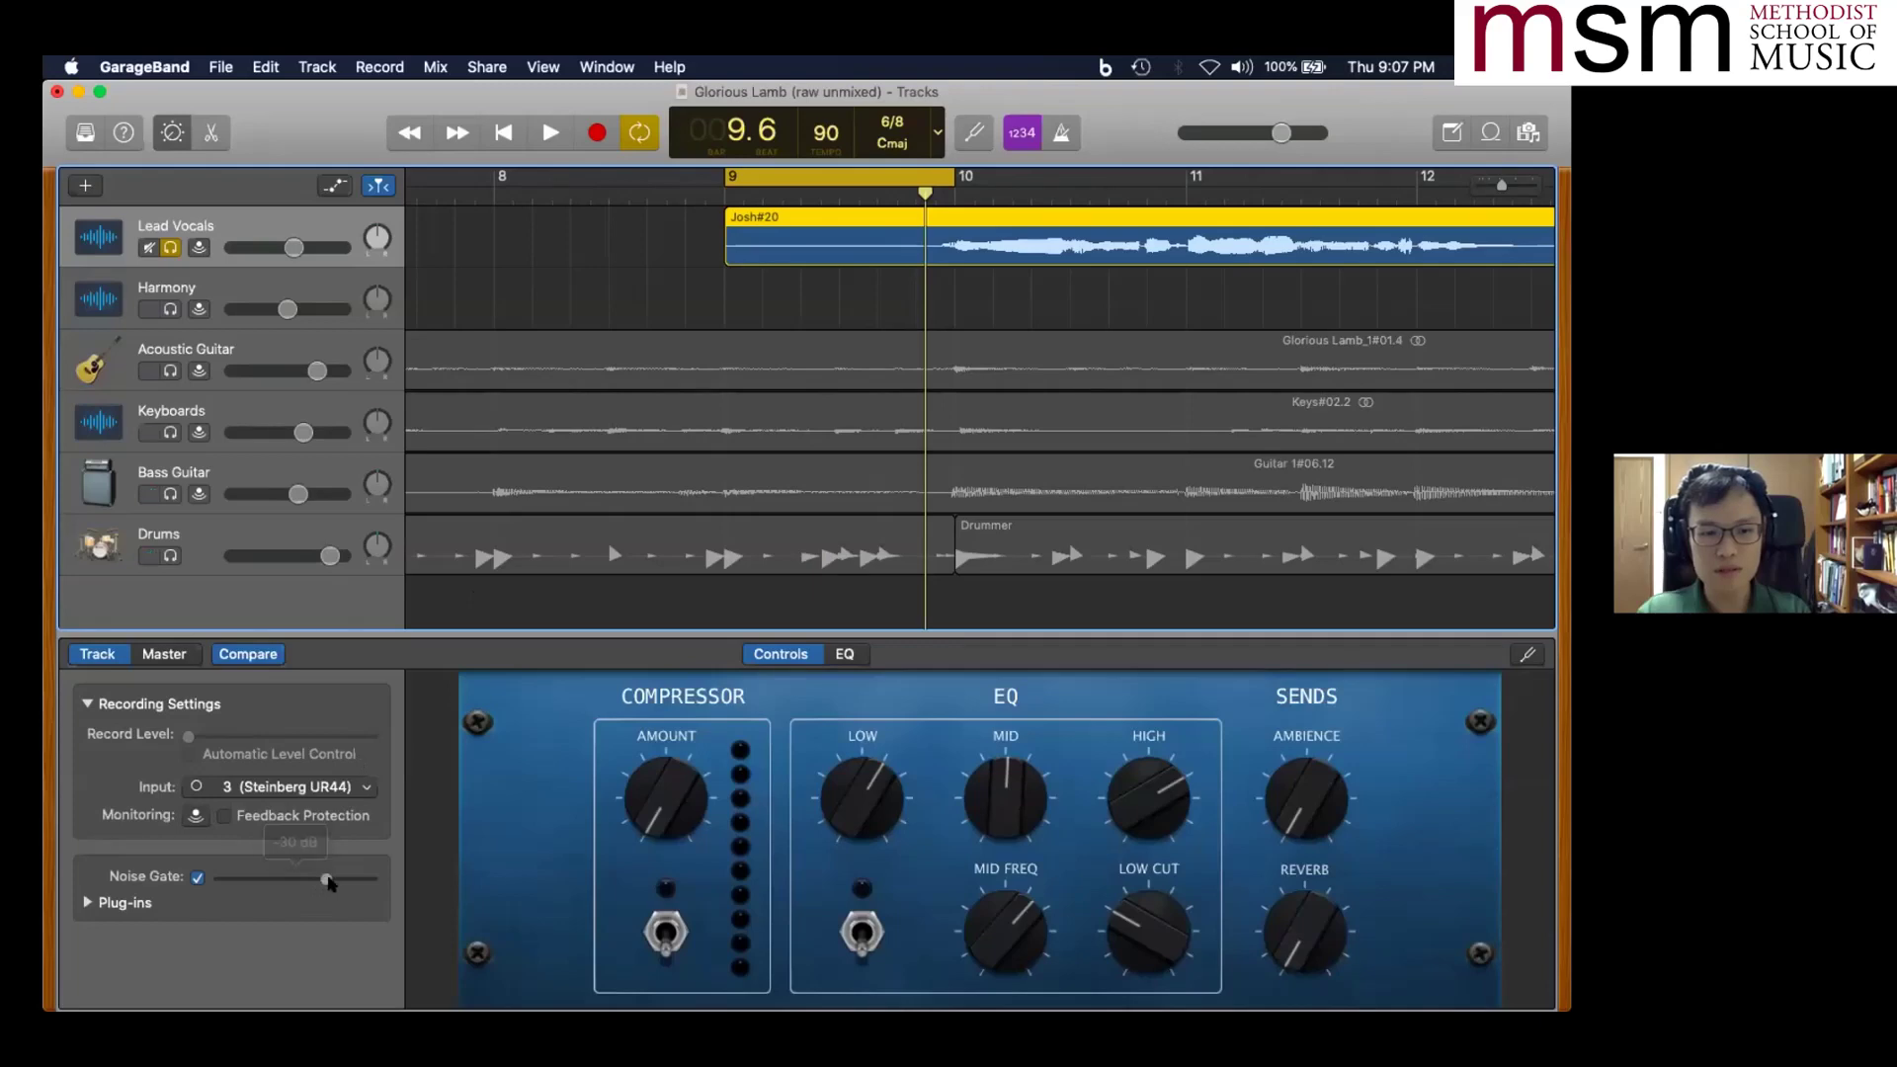
left_click(724, 192)
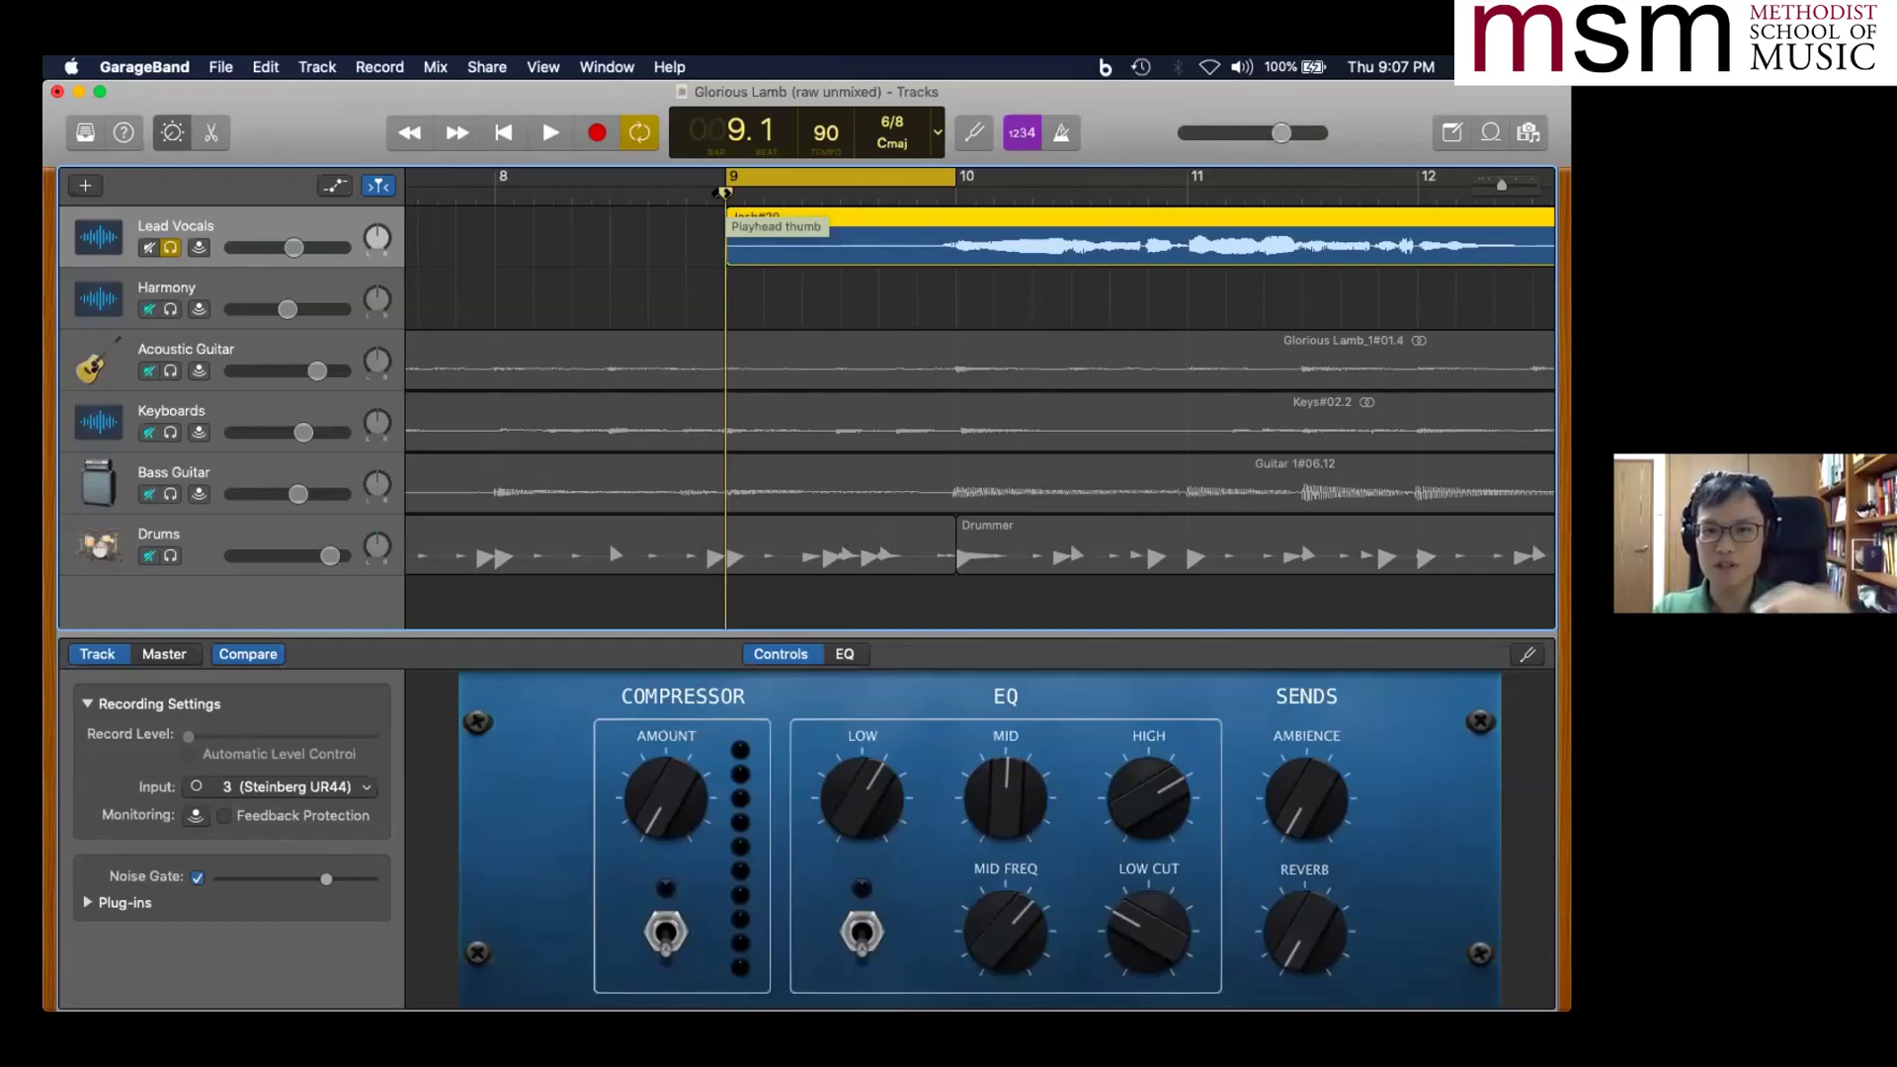
key("space")
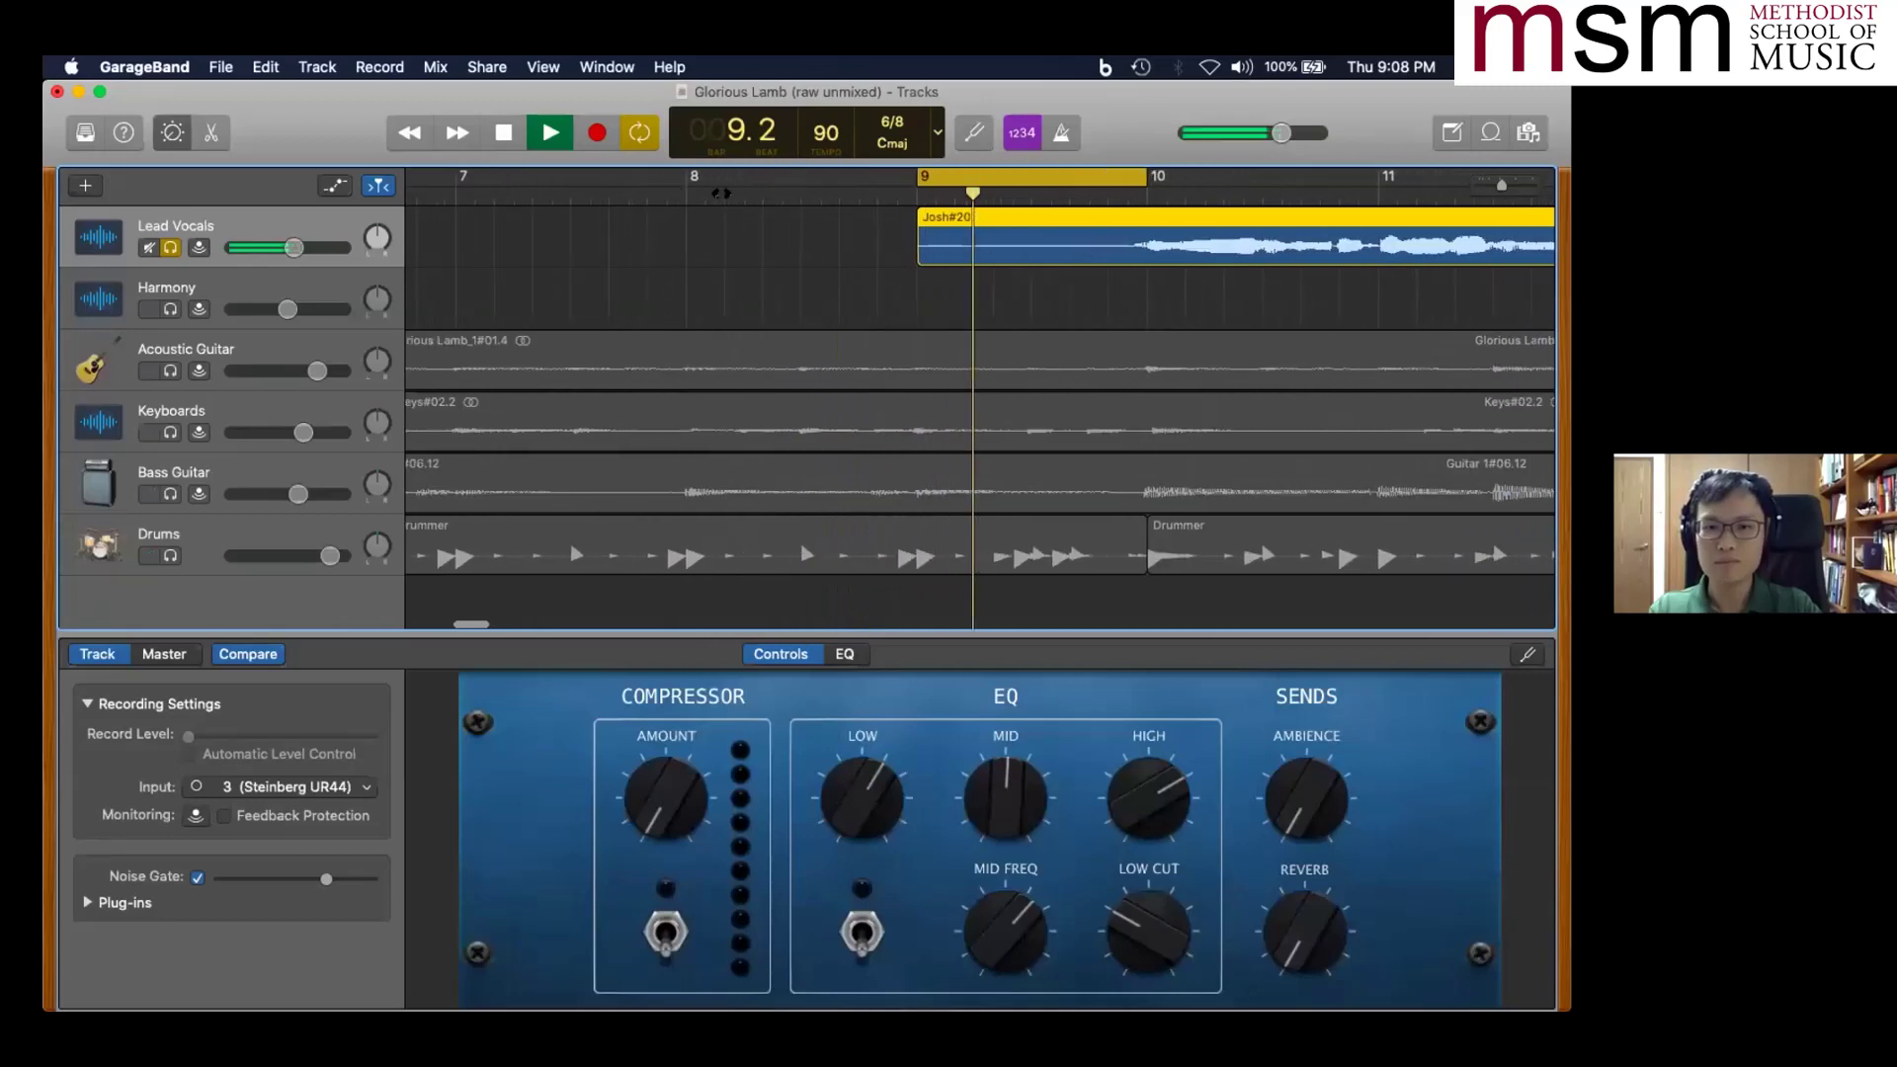
key("space")
- Turn off cycling and play the Lead Vocals from bar 10 to position 12.6 to check the noise gate on the sung phrase
key("c")
left_click(830, 190)
key("space")
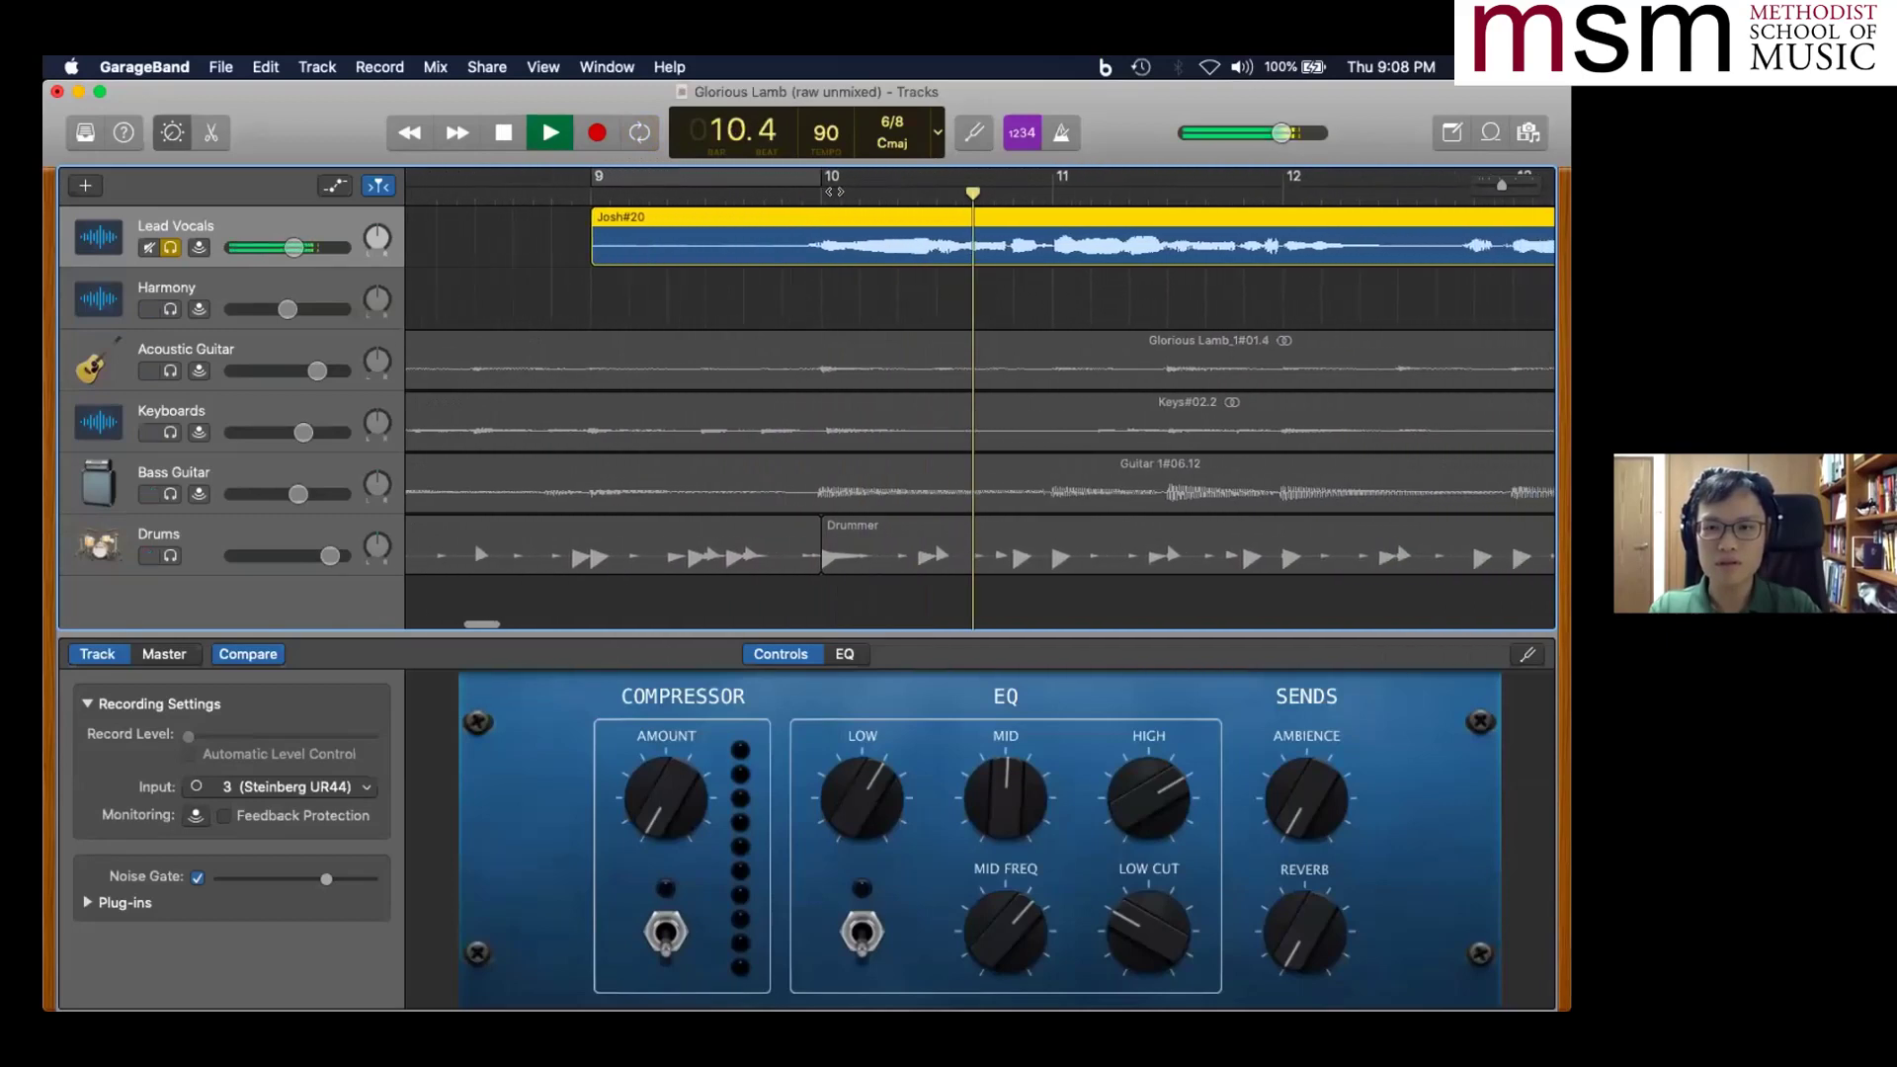
key("space")
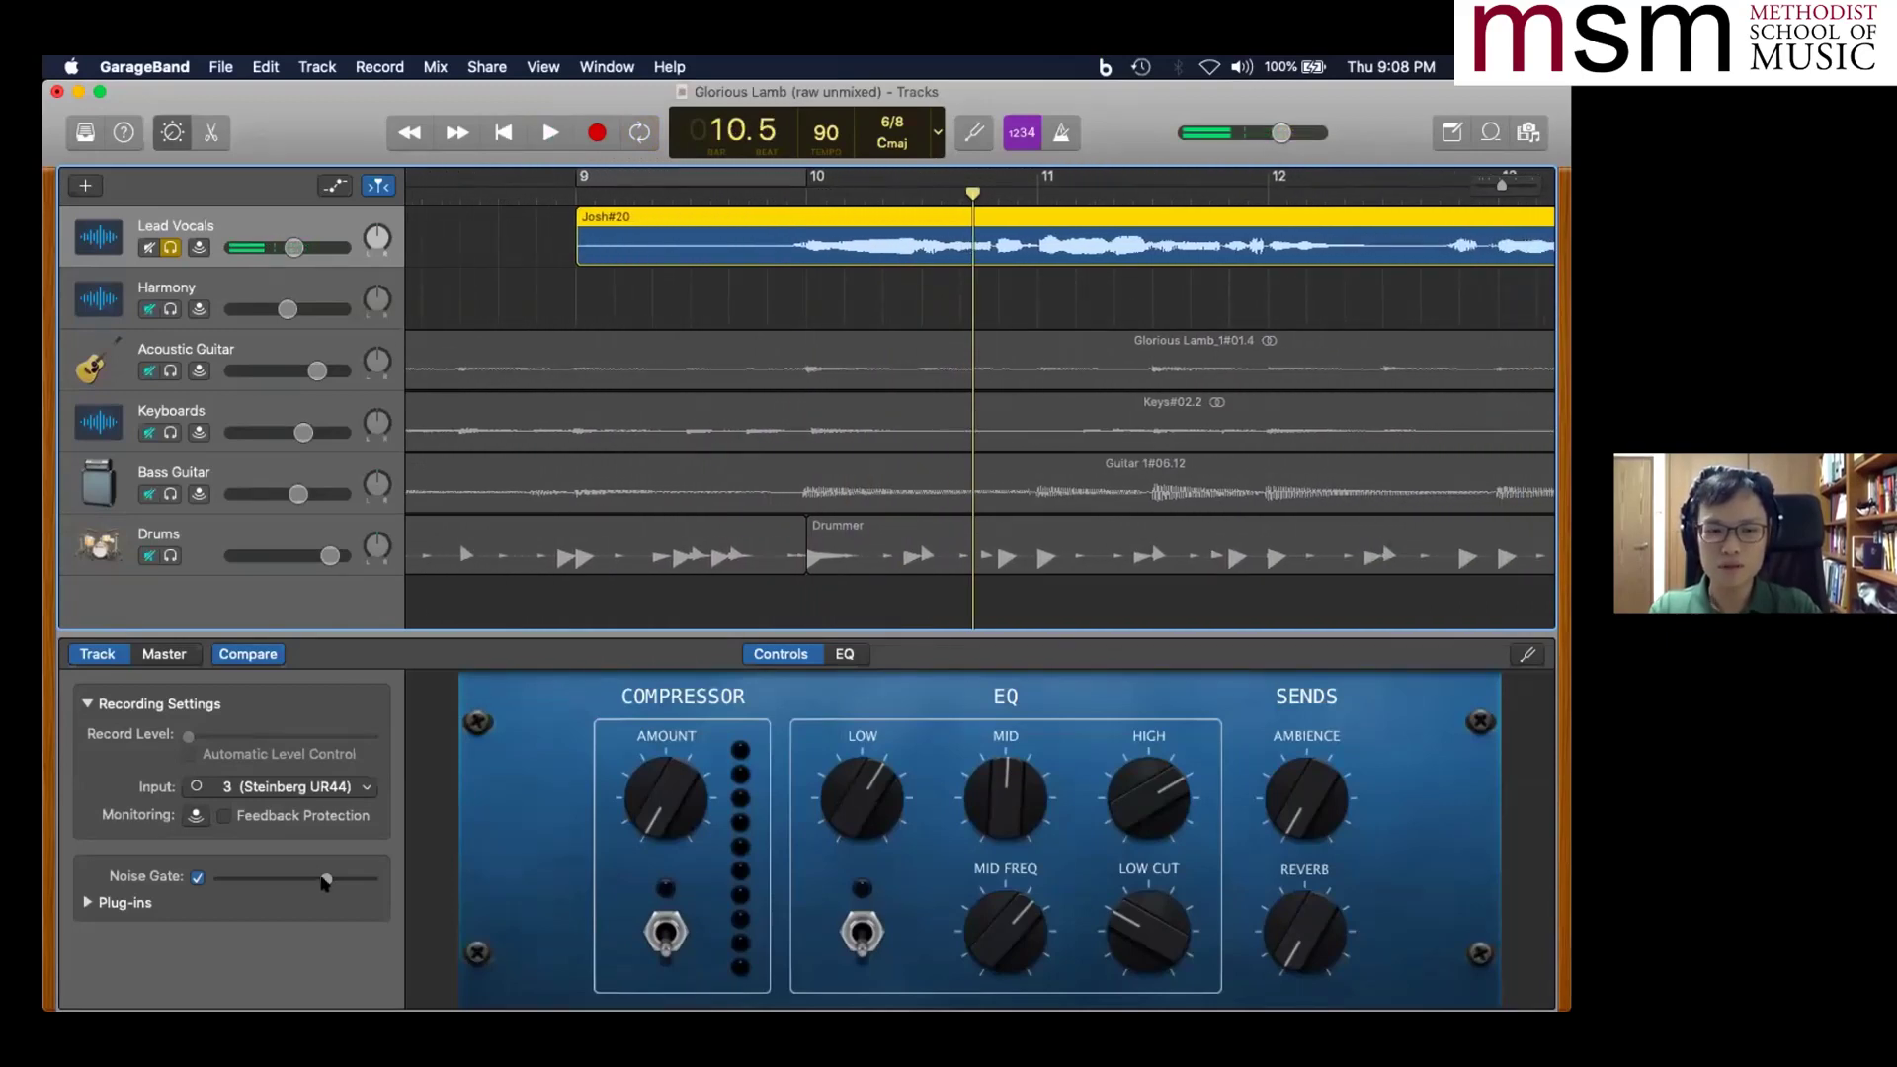
mouse_move(326, 882)
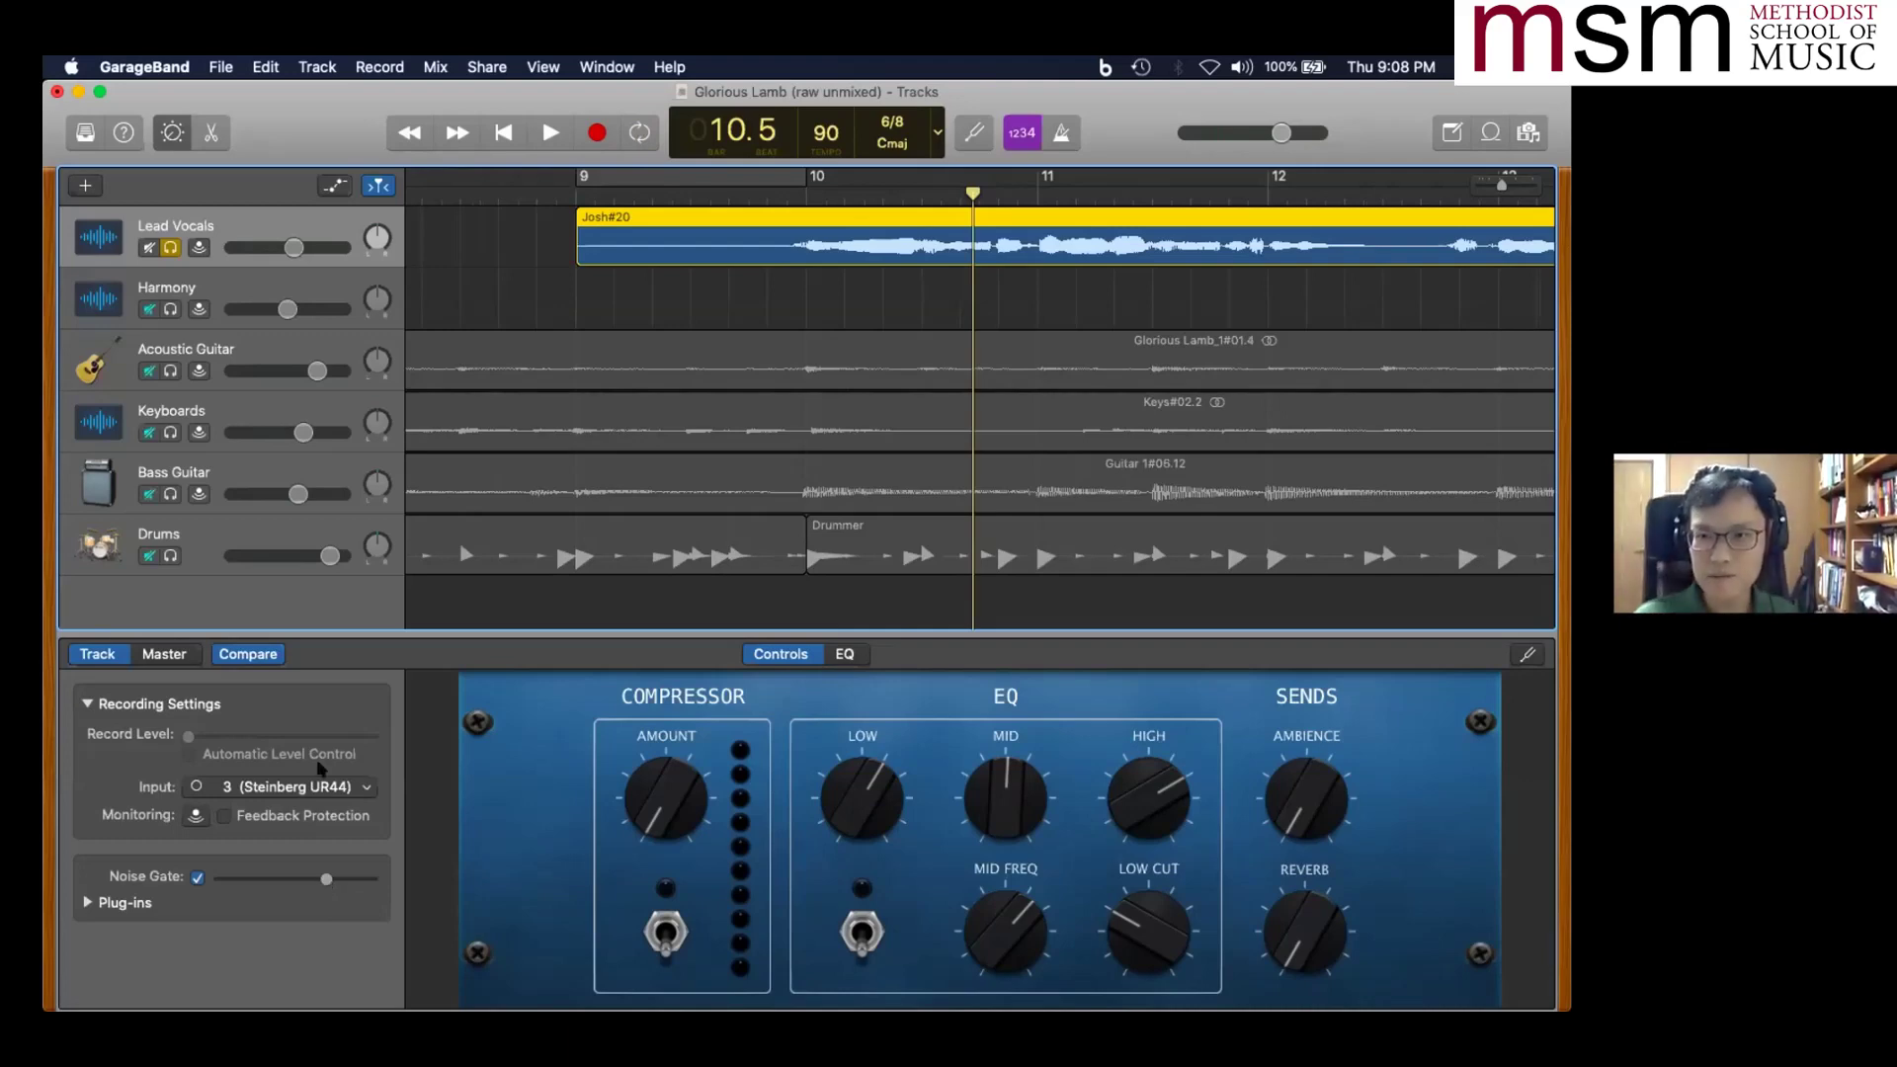
key("space")
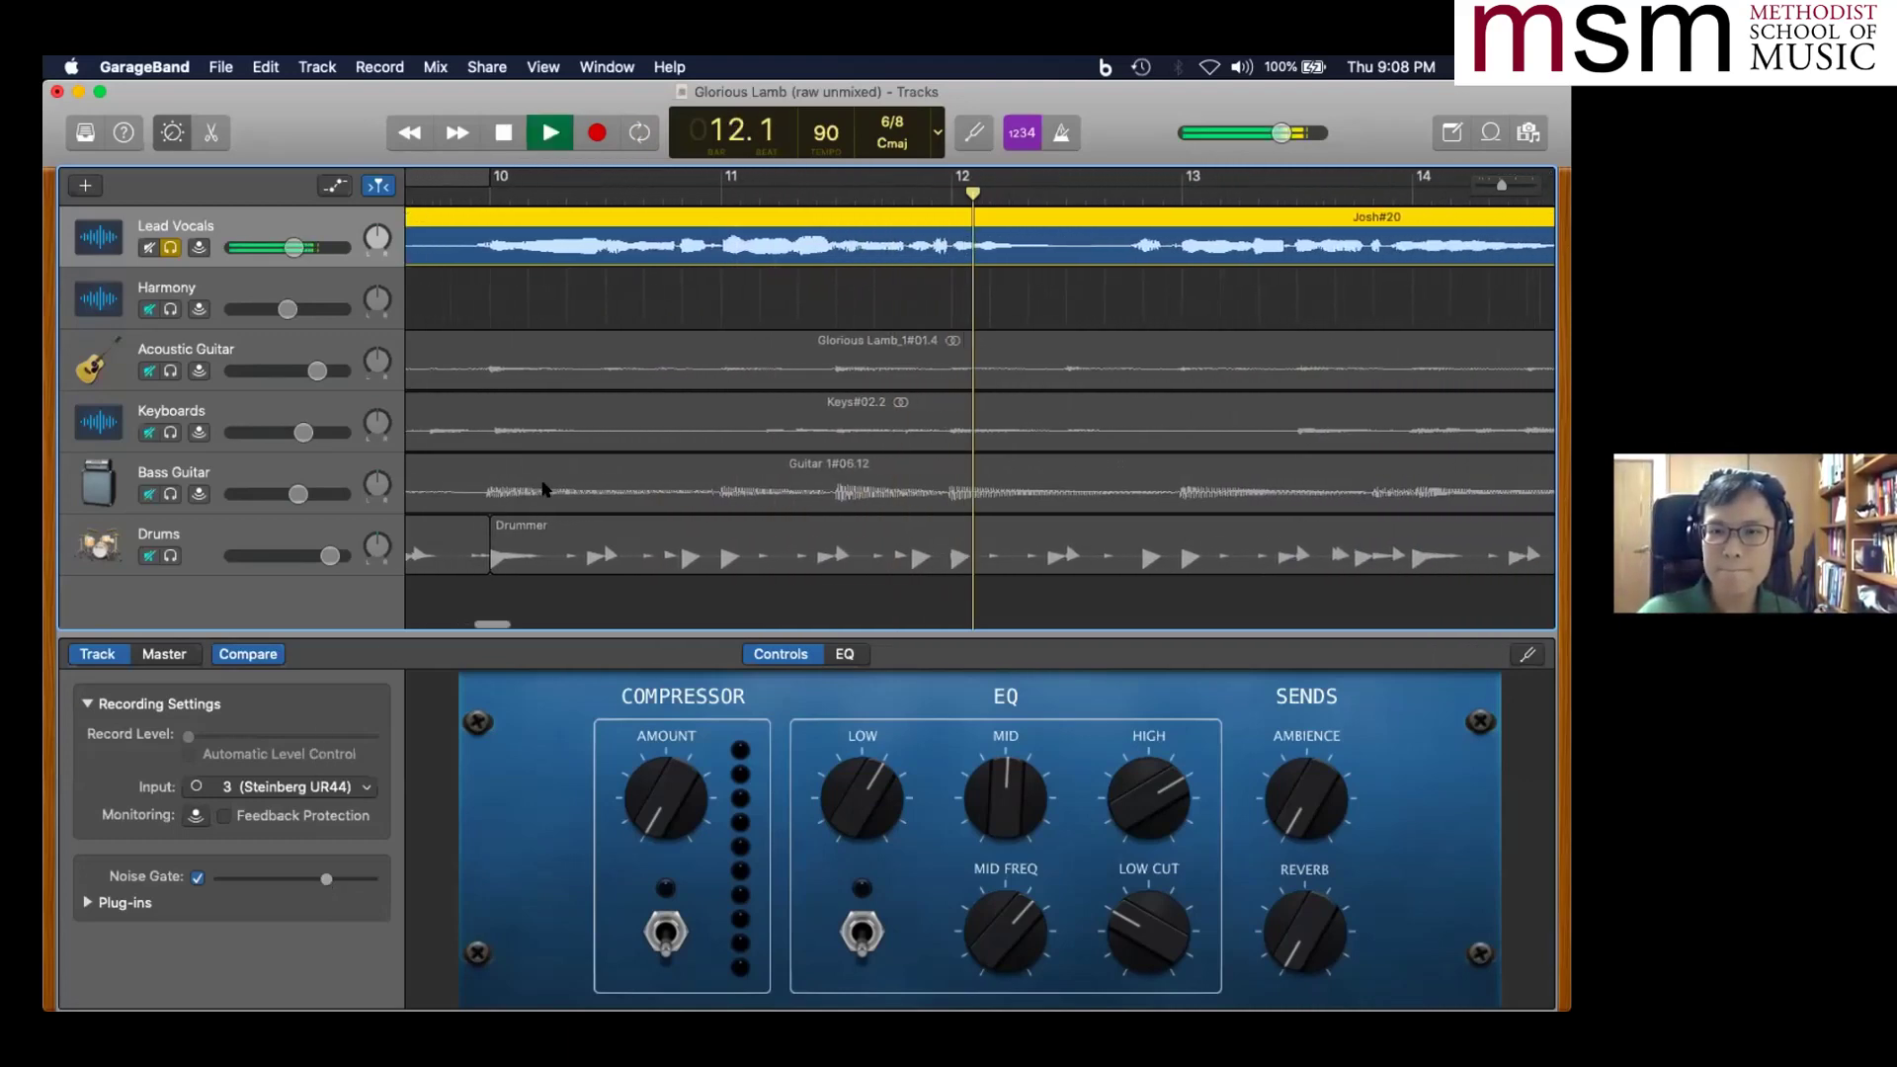
key("space")
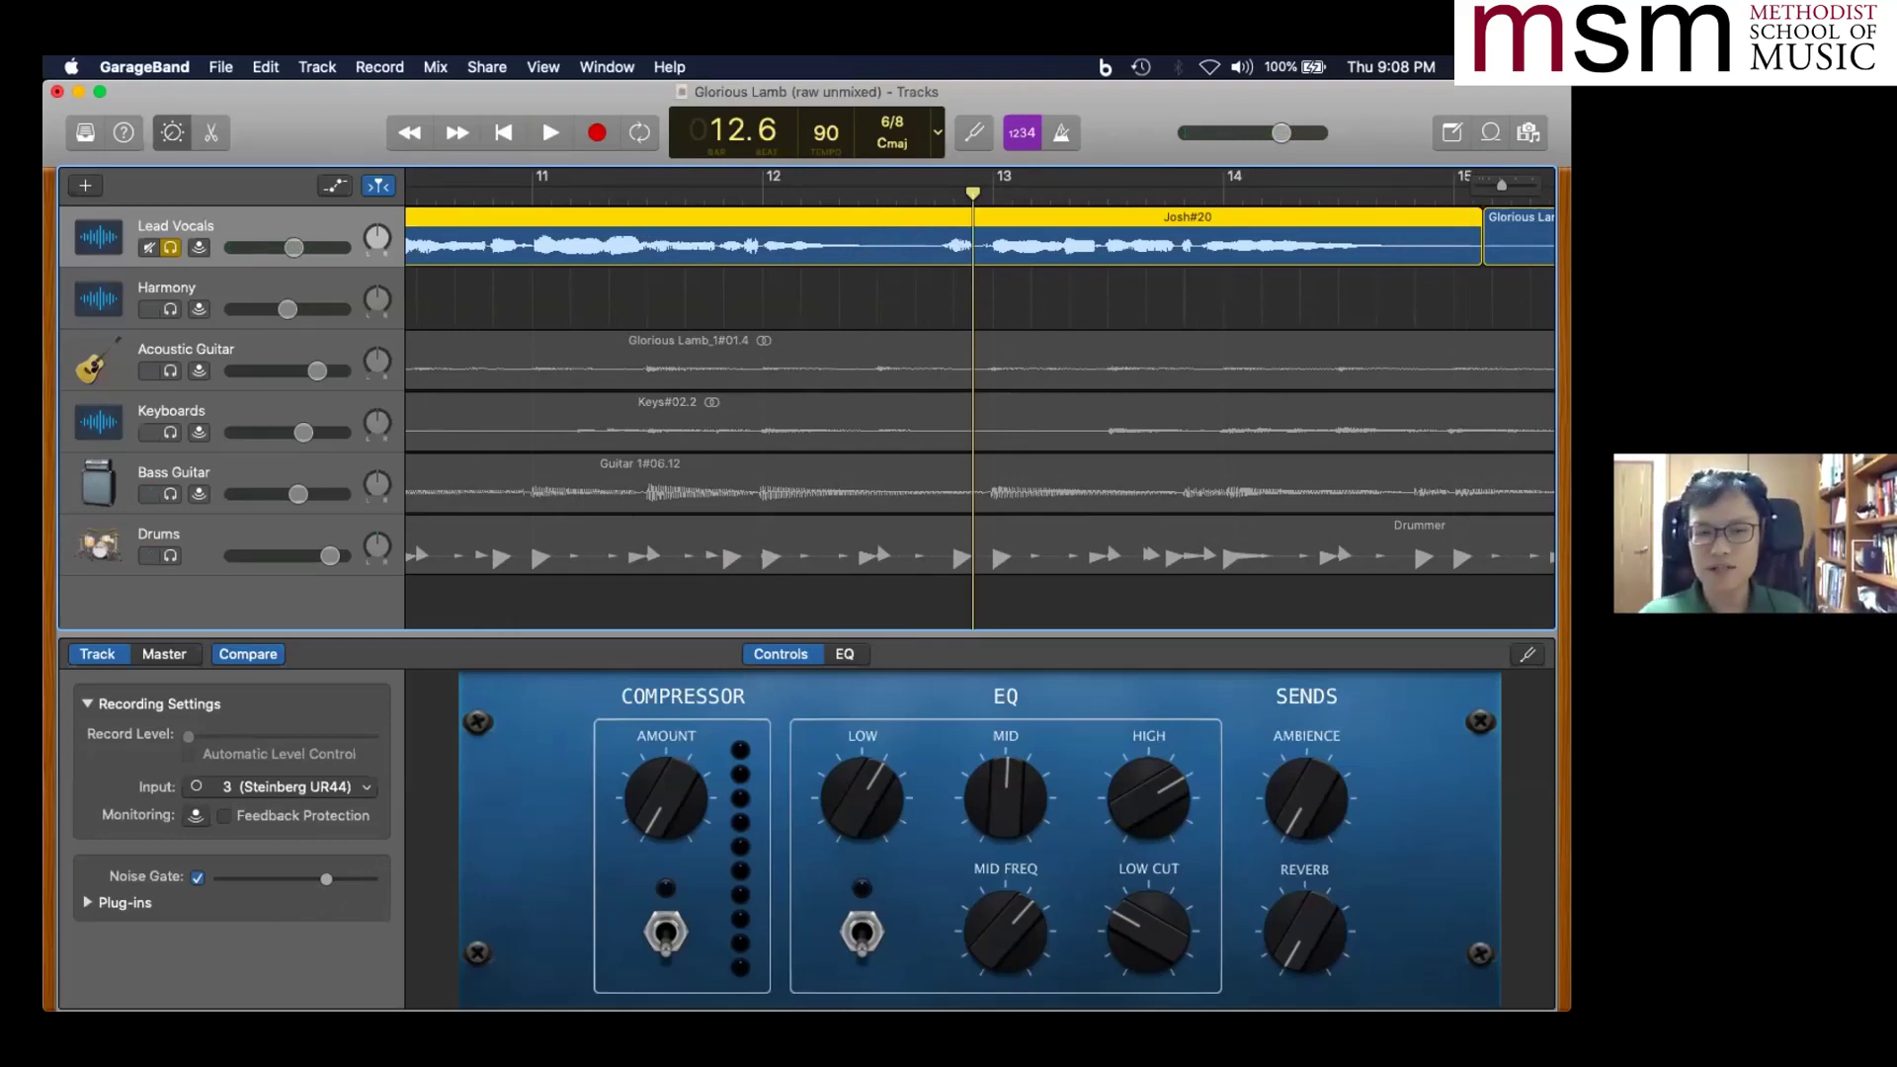
left_click(325, 878)
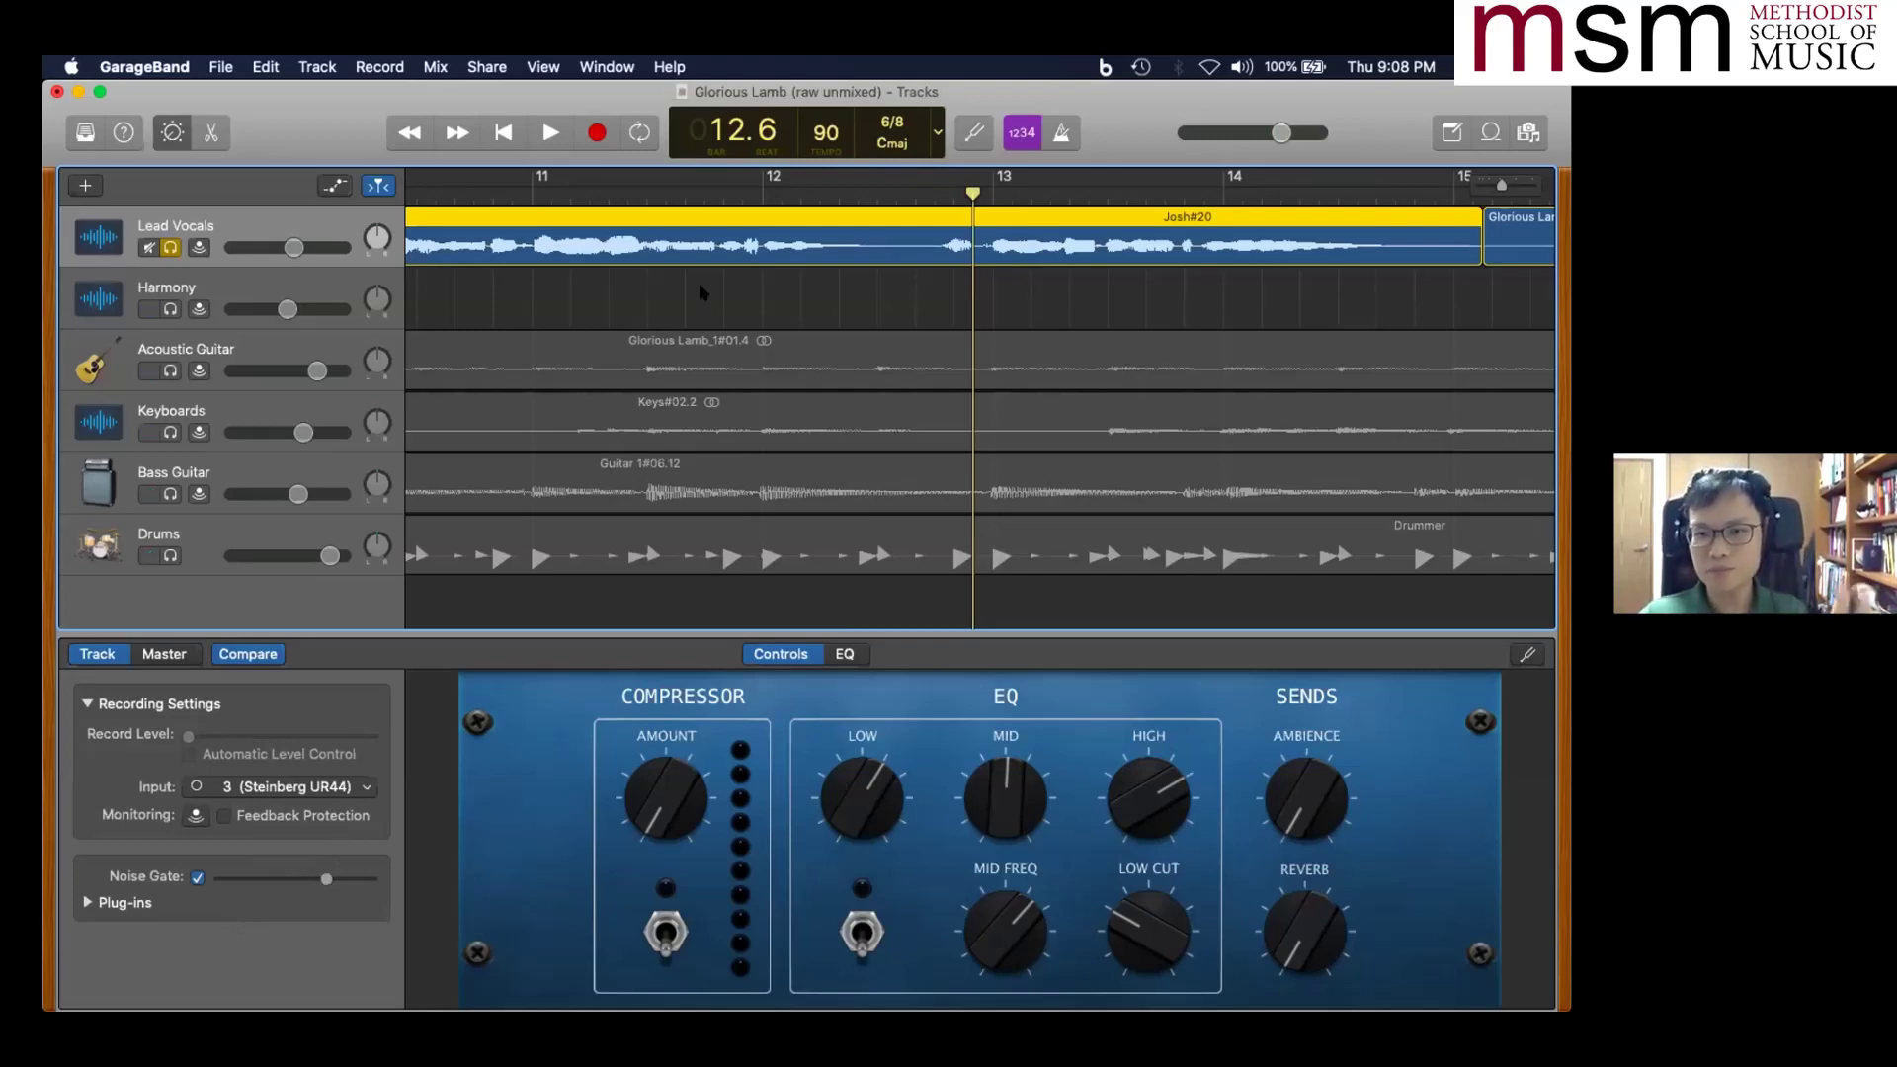
- Turn off solo on Lead Vocals, switch to the slide on editing individual audio tracks, and return to GarageBand
left_click(170, 247)
key("super+Tab")
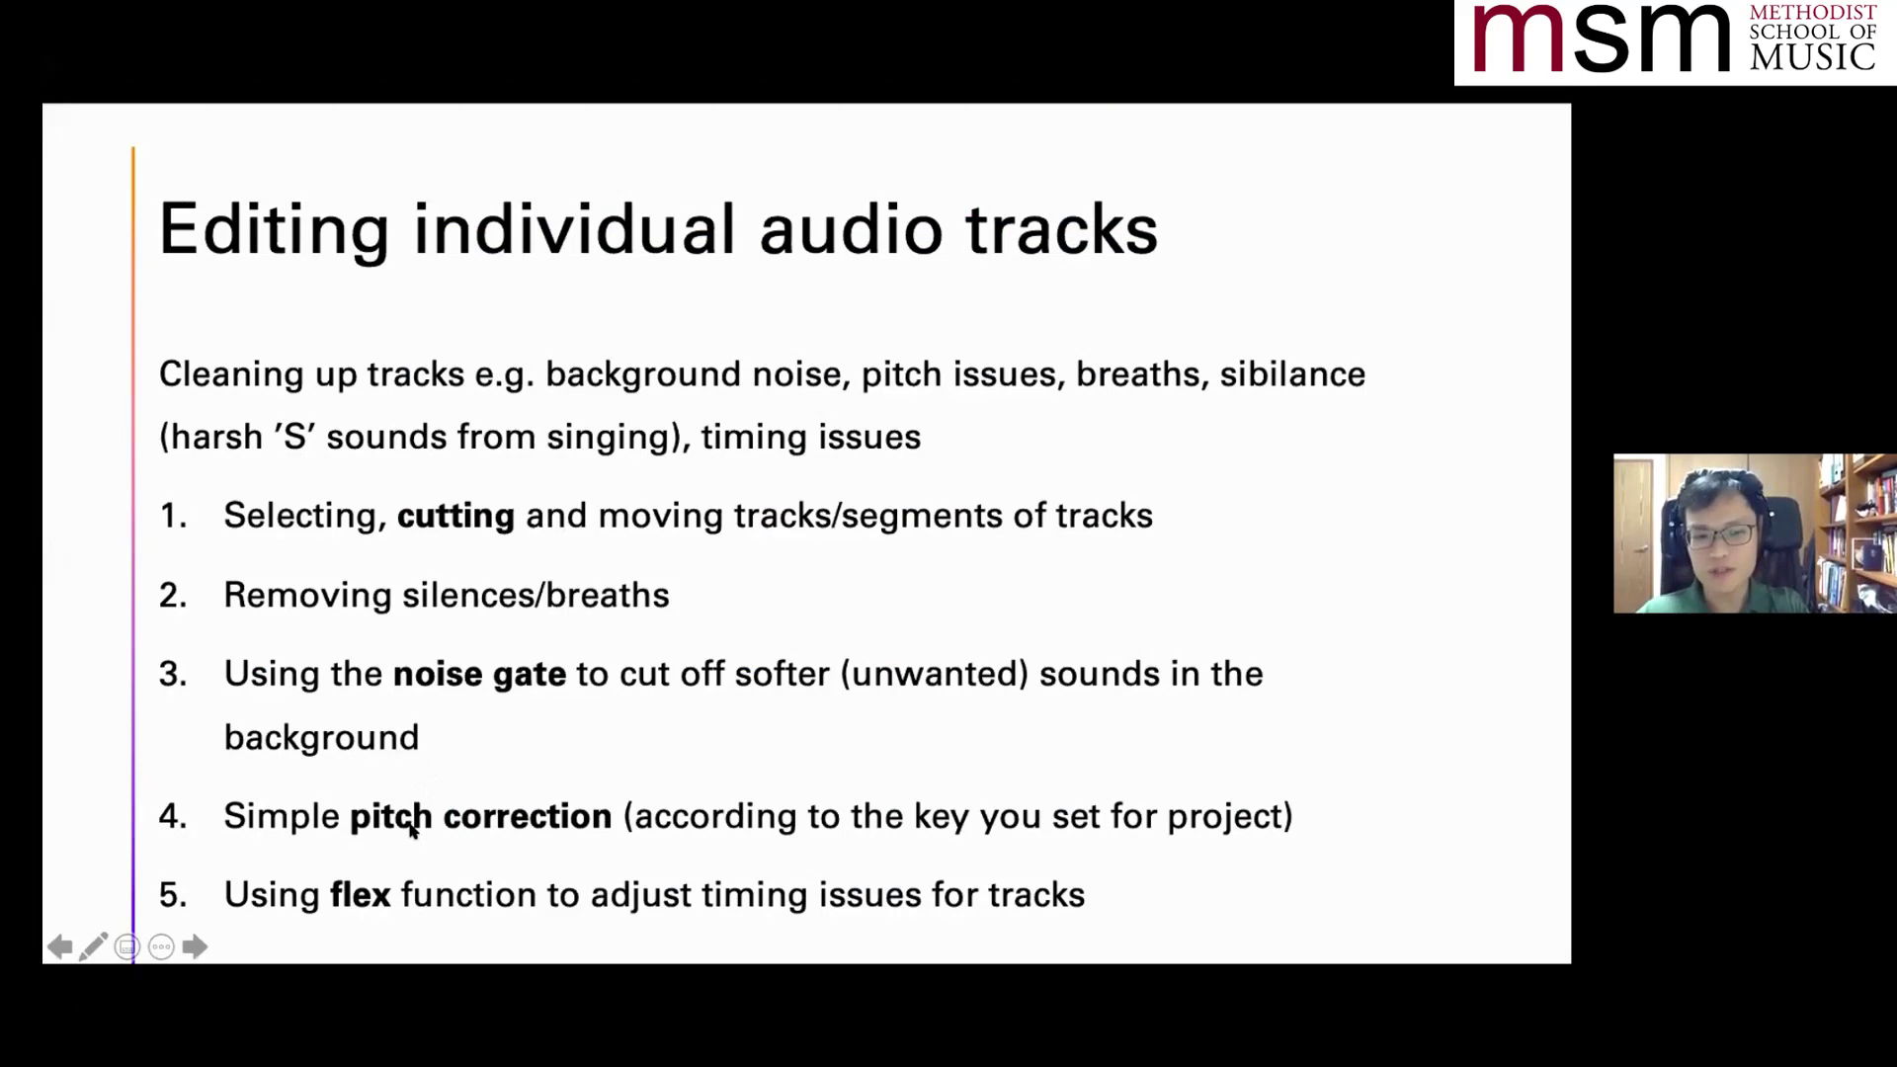
key("super+Tab")
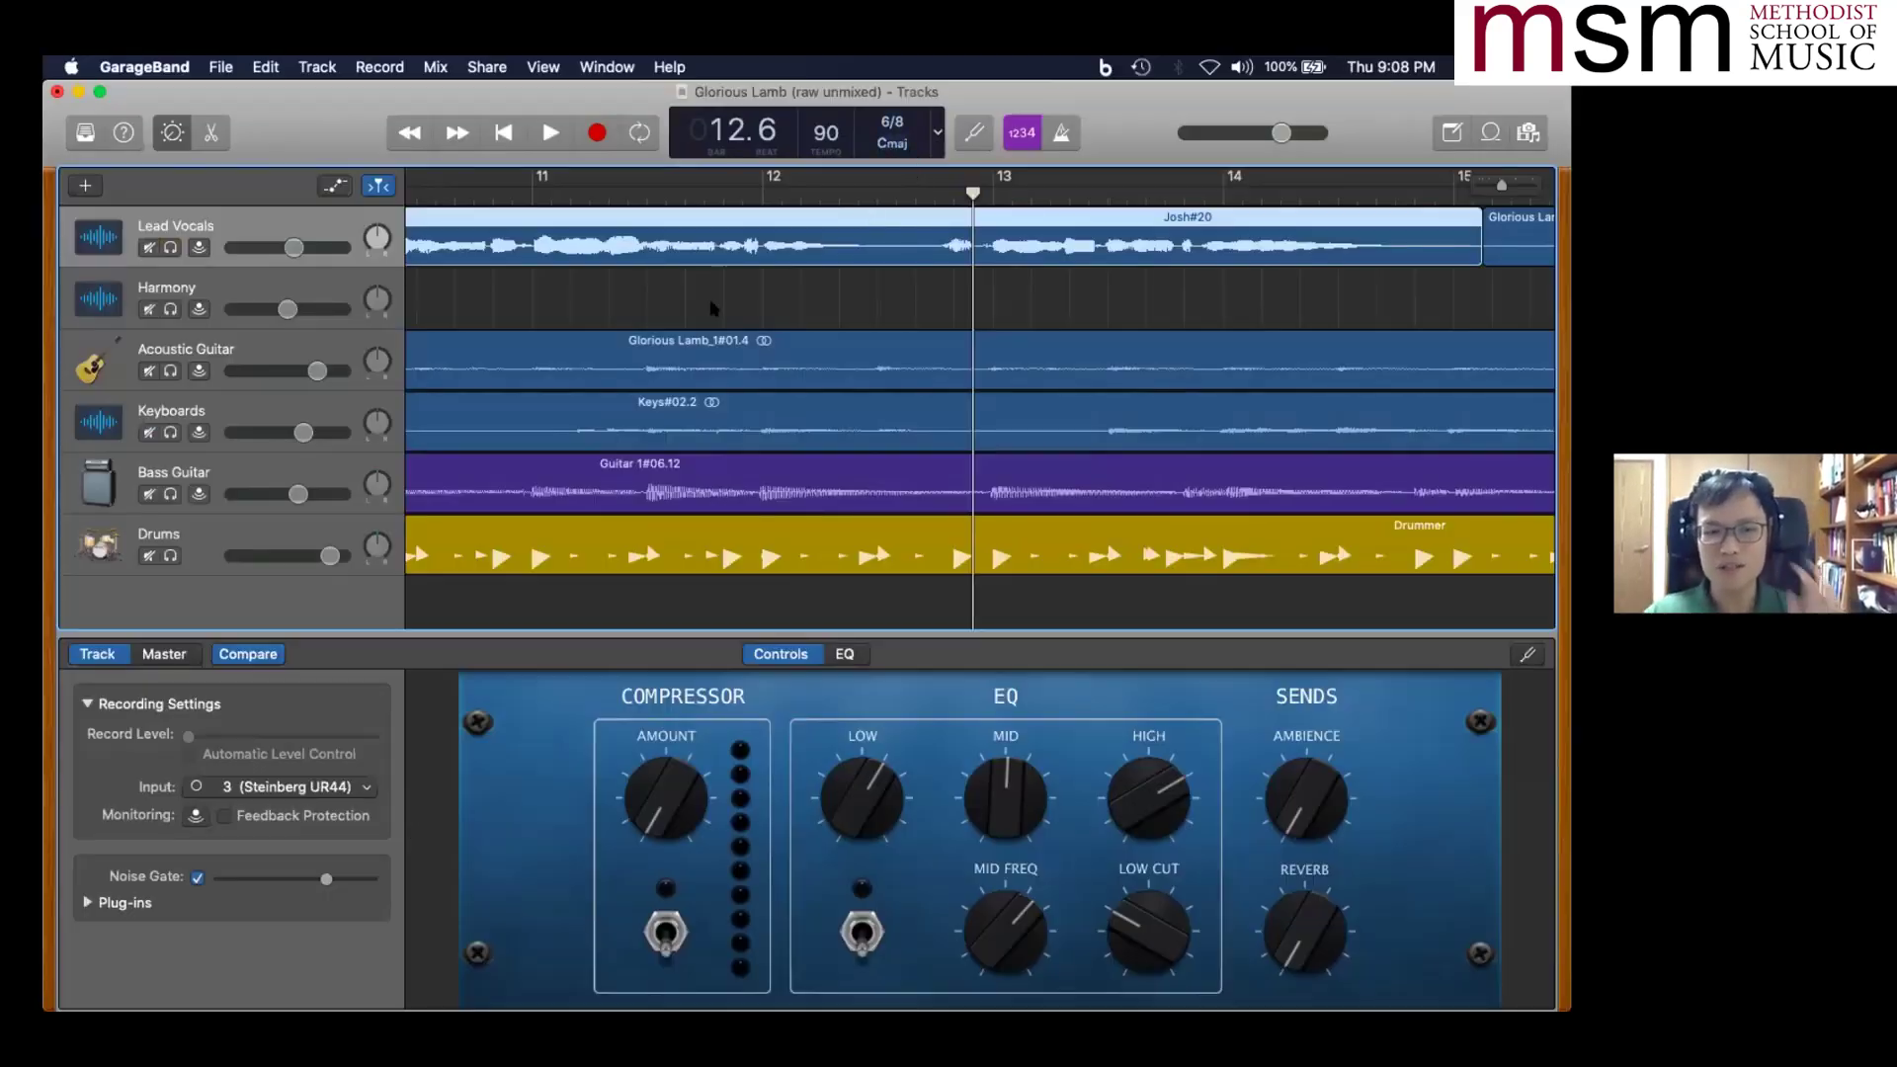
- Open the first Lead Vocals region in the audio editor and try the track's pitch correction at 100, returning it to 0
scroll(600, 318, "left", 10)
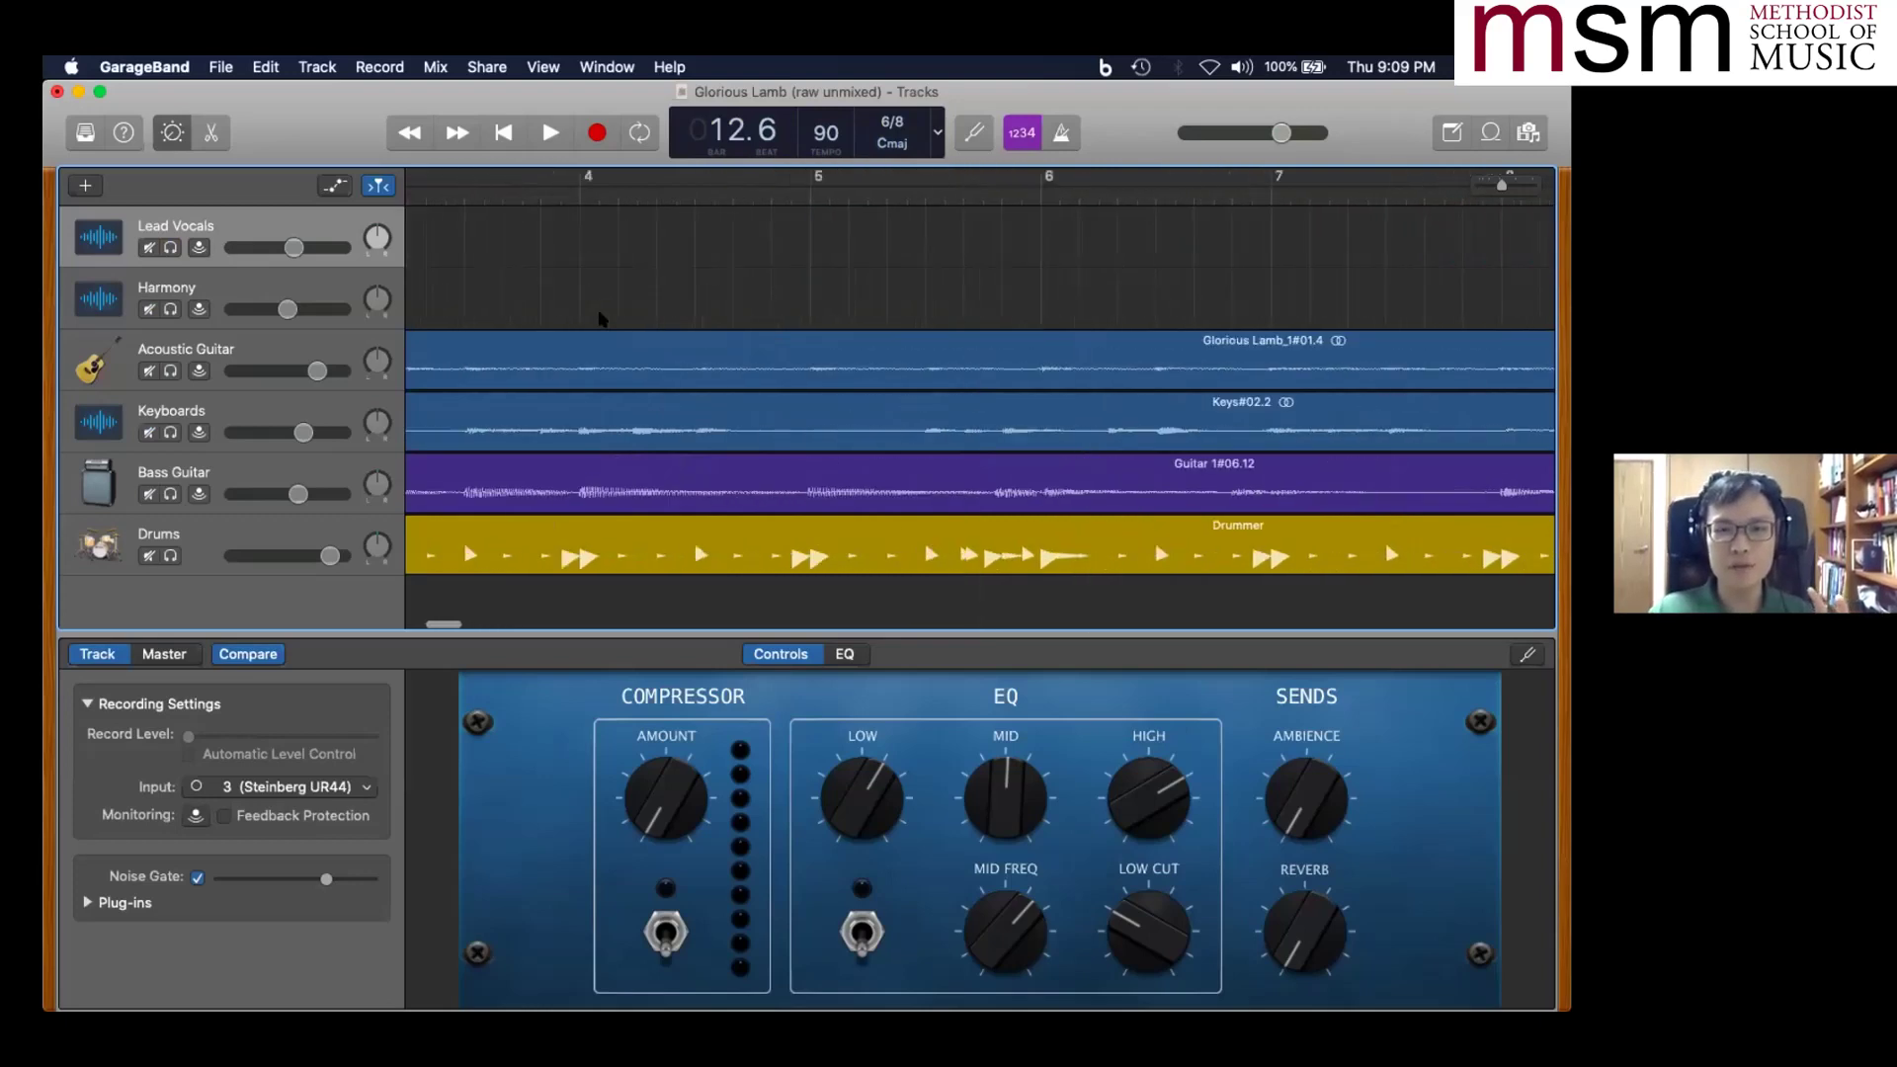
double_click(713, 238)
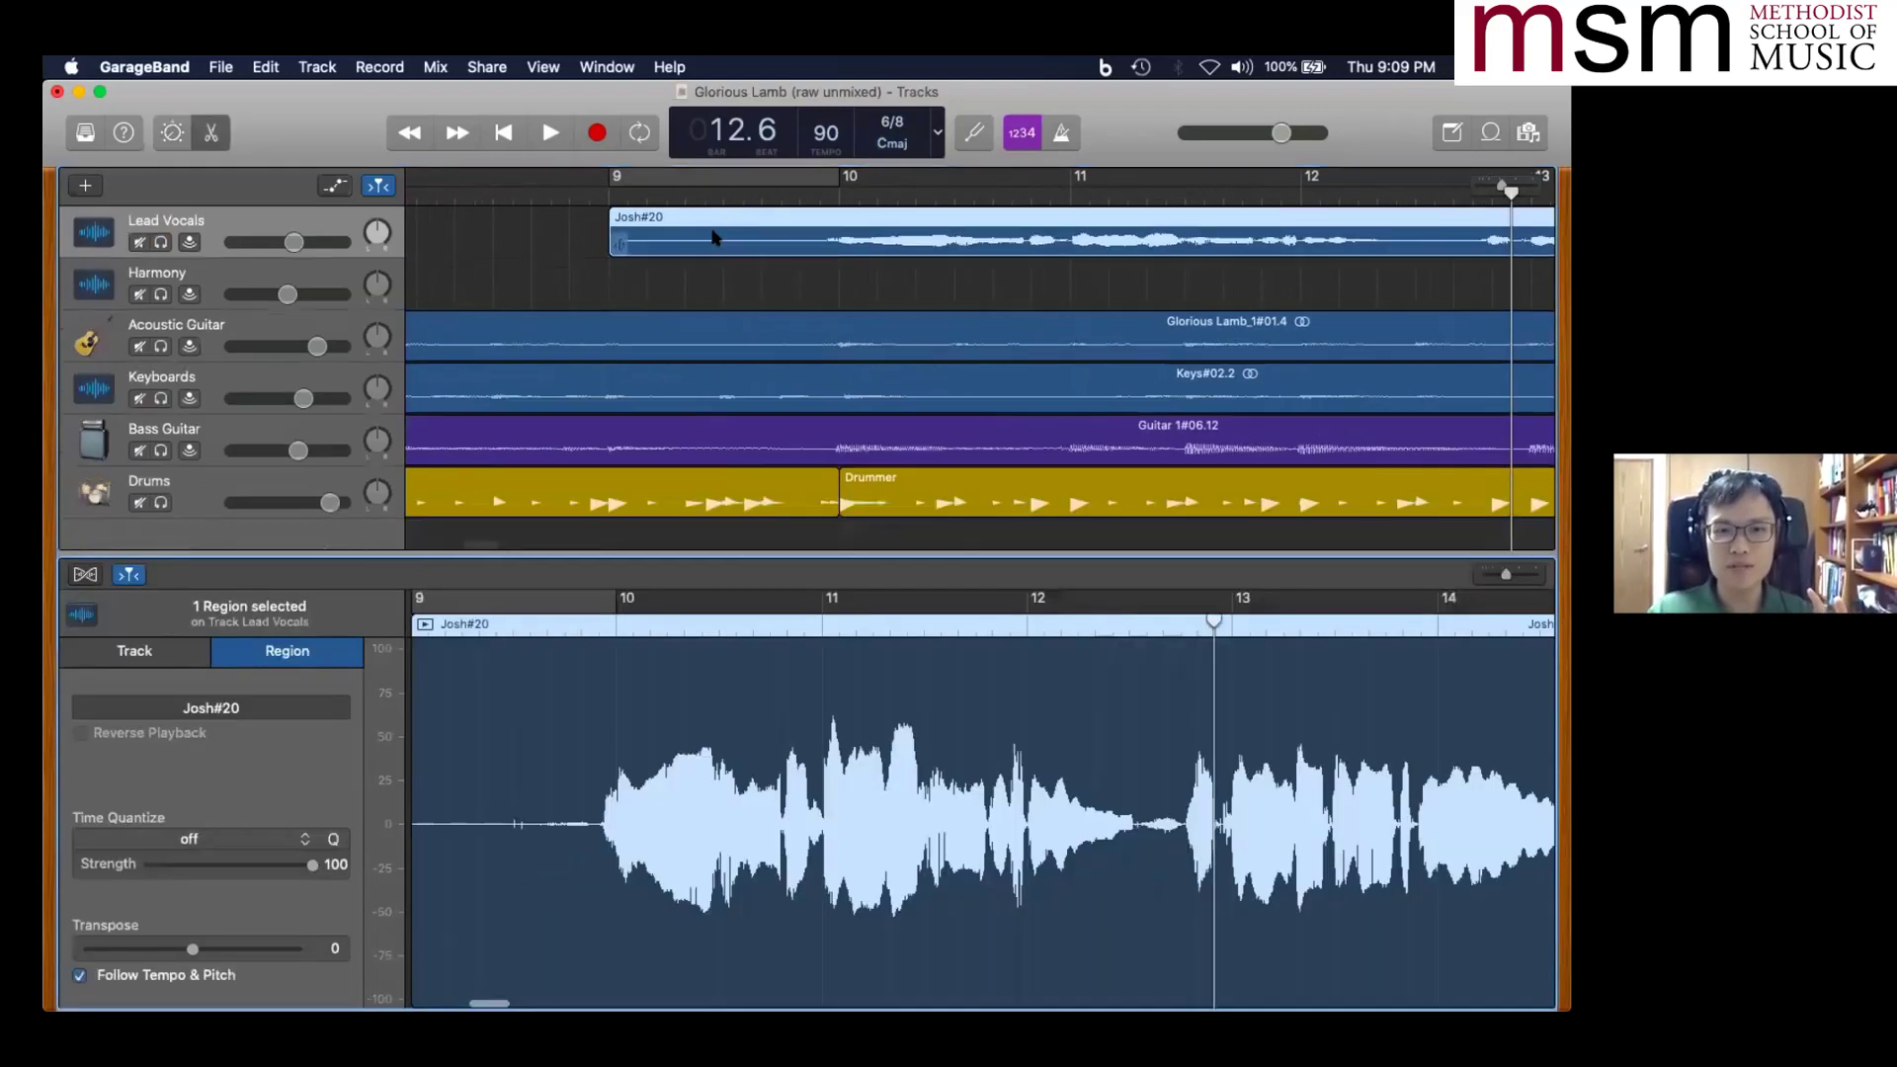
left_click(170, 649)
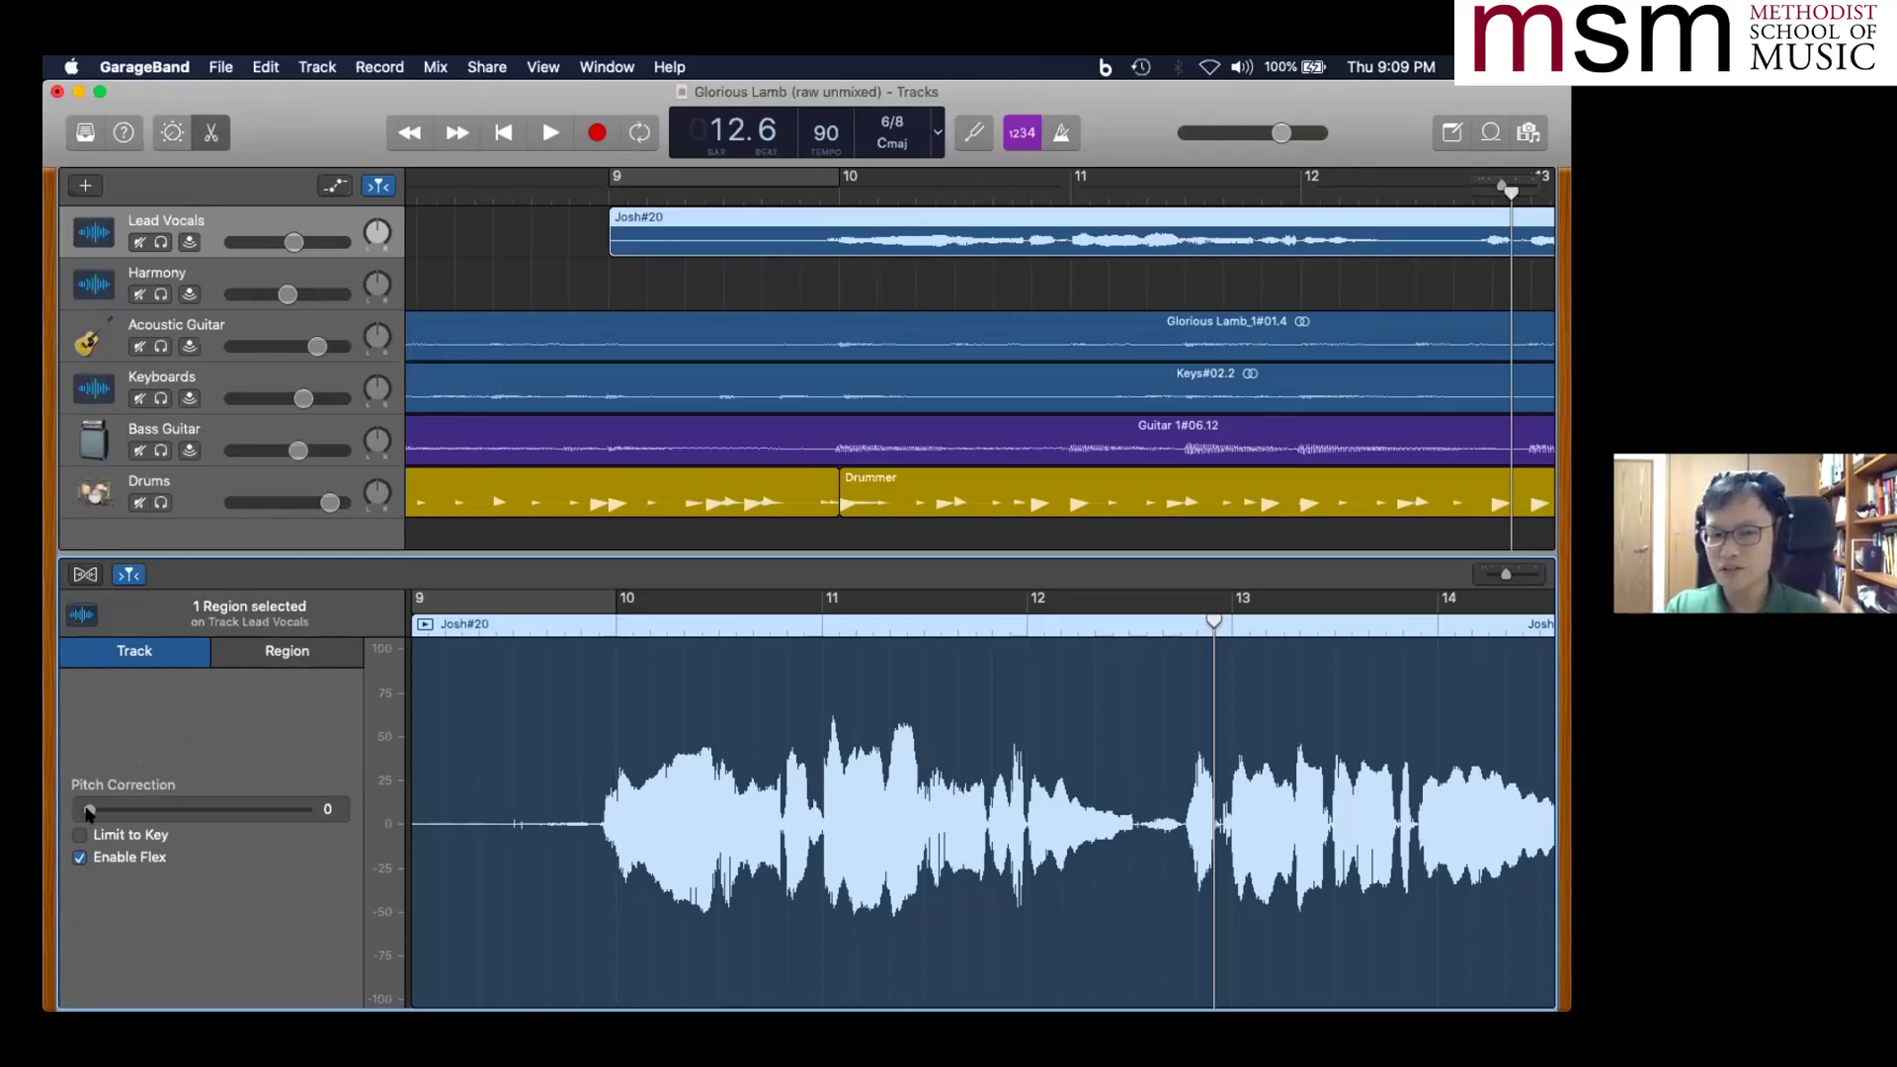
left_click_drag(89, 813, 311, 816)
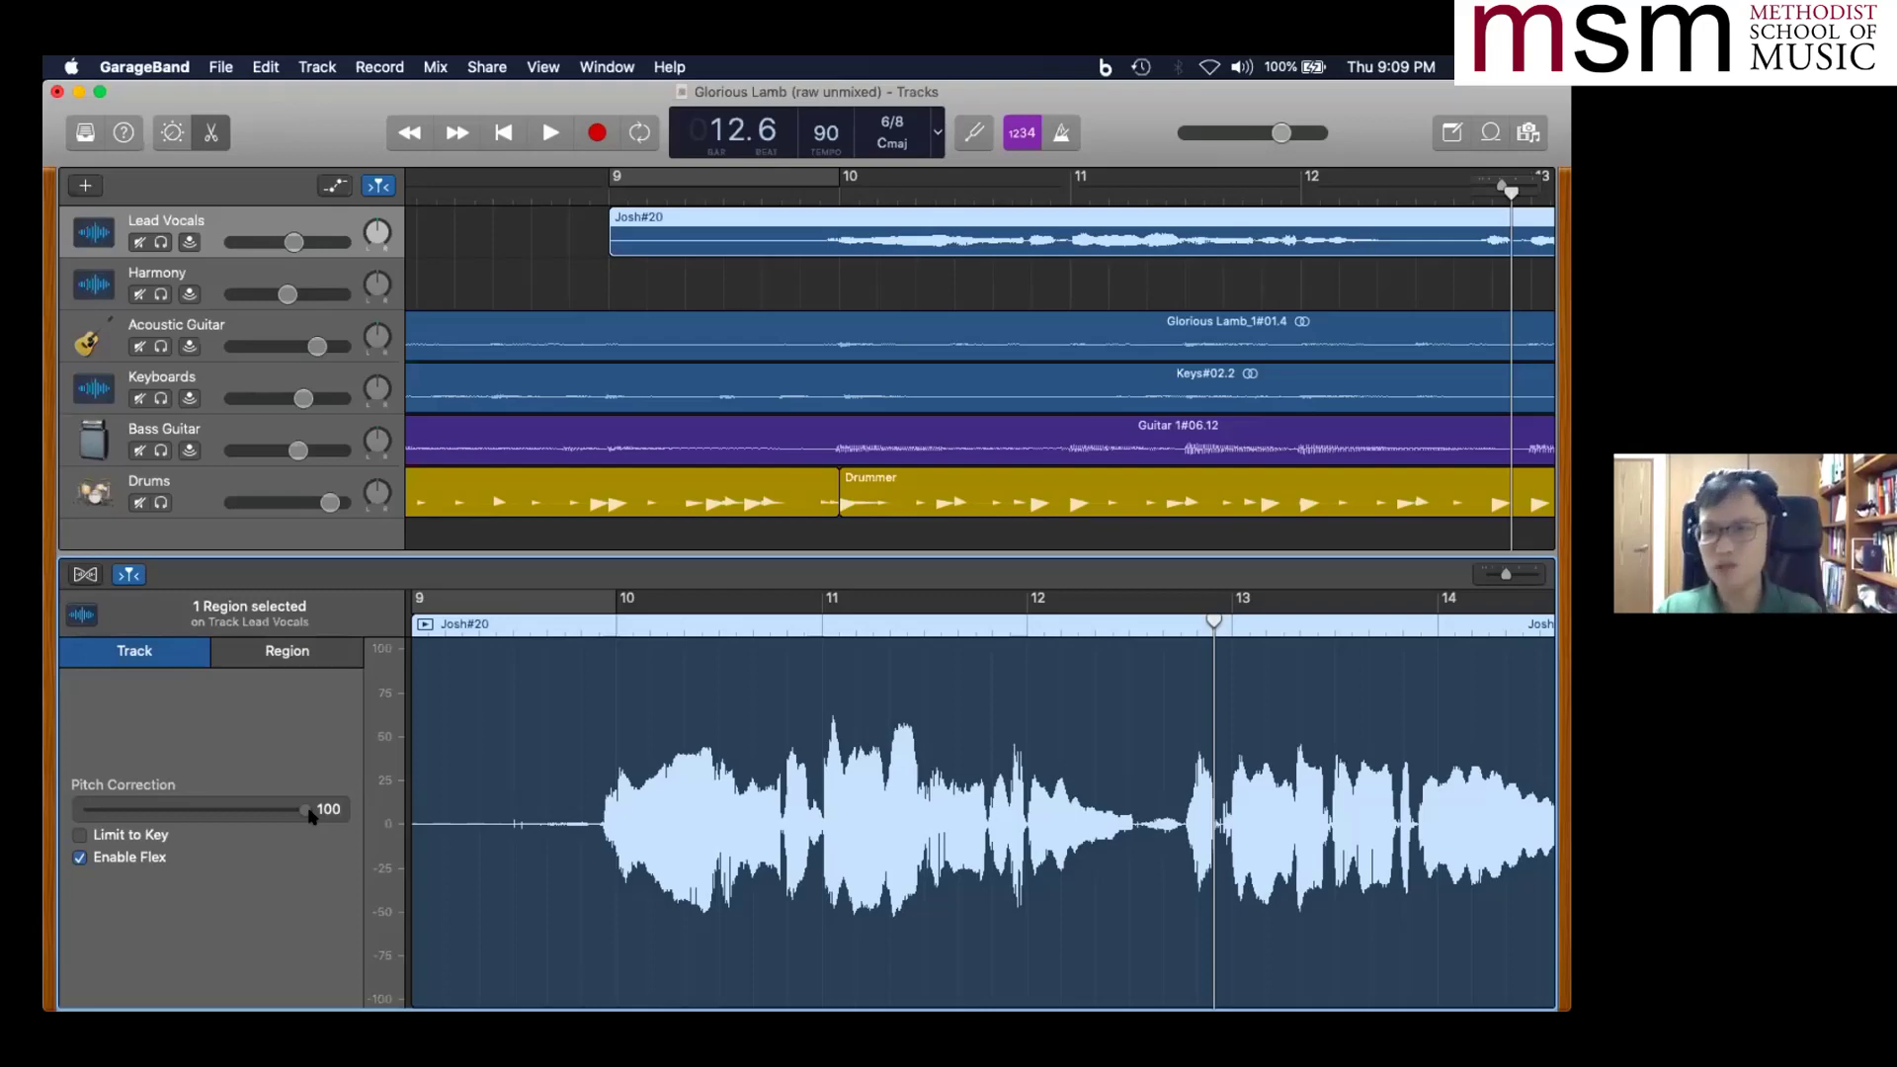
left_click_drag(311, 817, 60, 816)
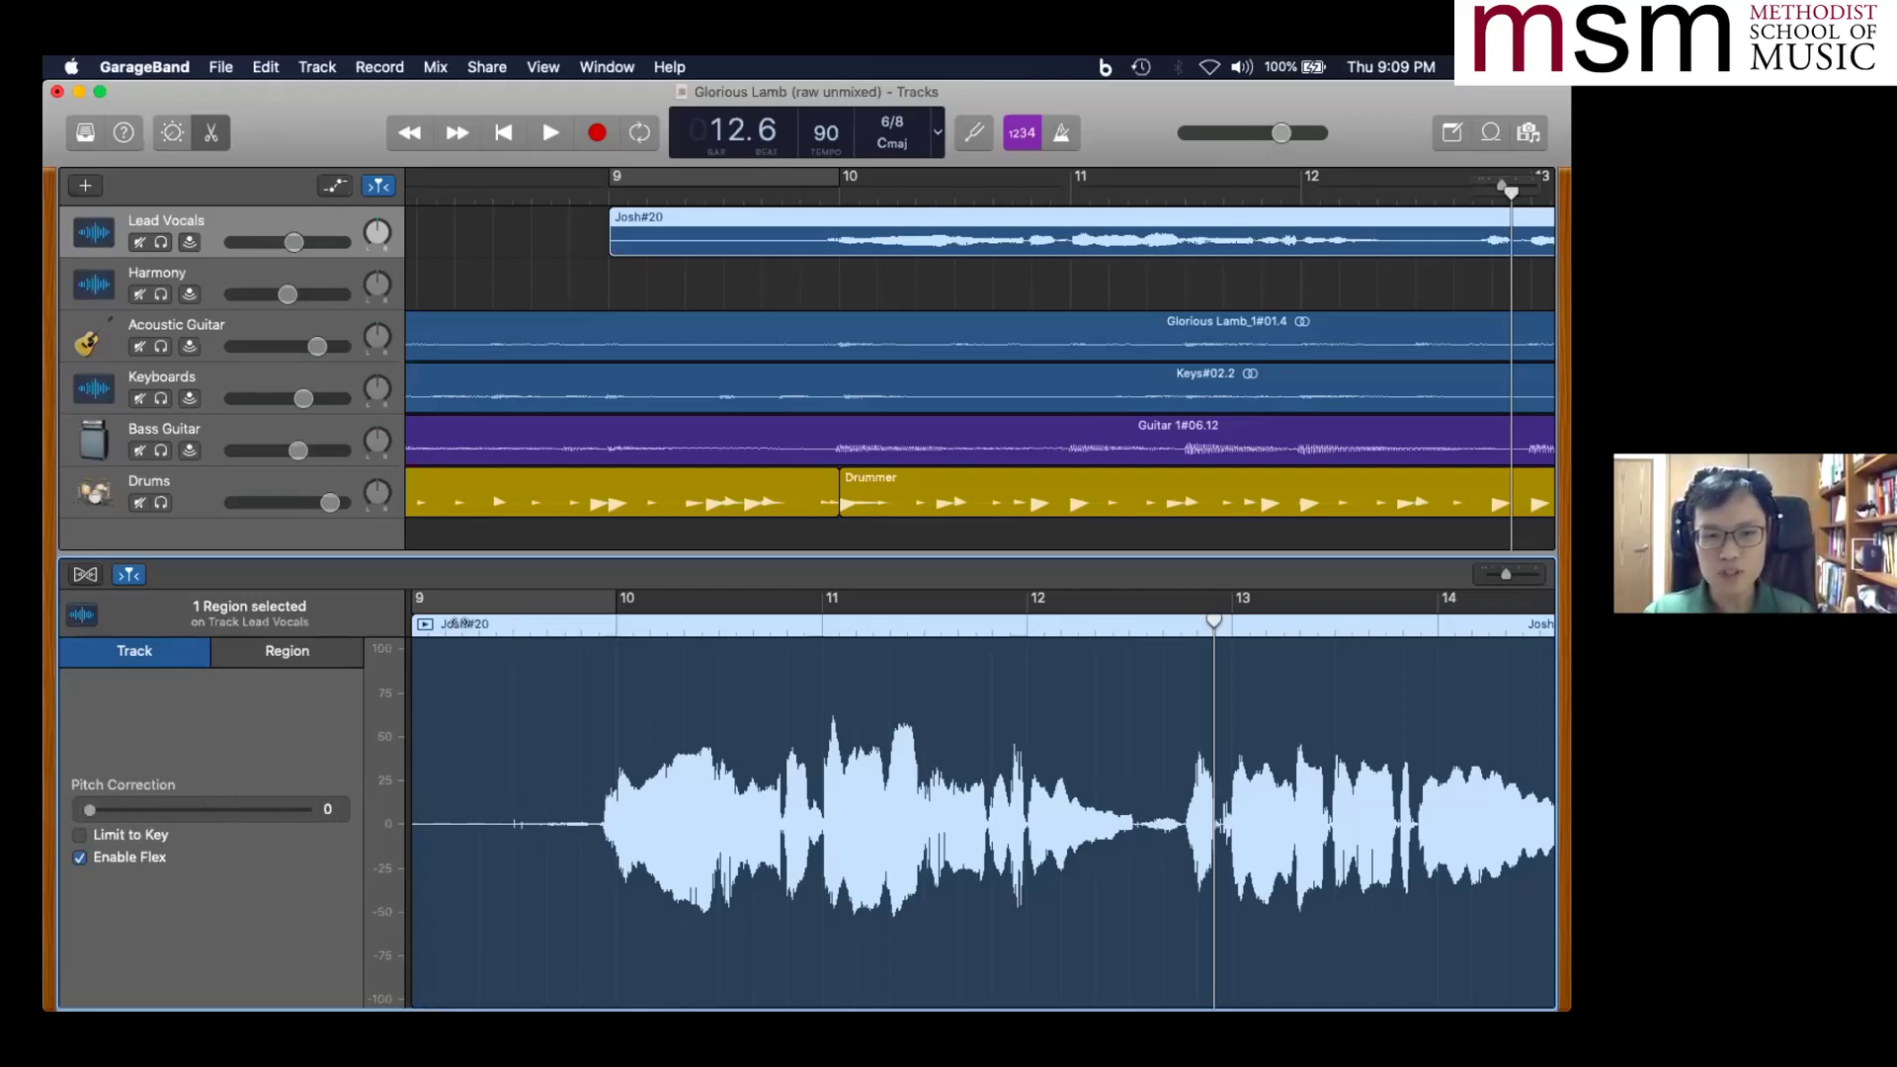
- Create a cycle range from bar 10 to bar 11 and play it from bar 10, soloing Lead Vocals
scroll(850, 274, "down", 5)
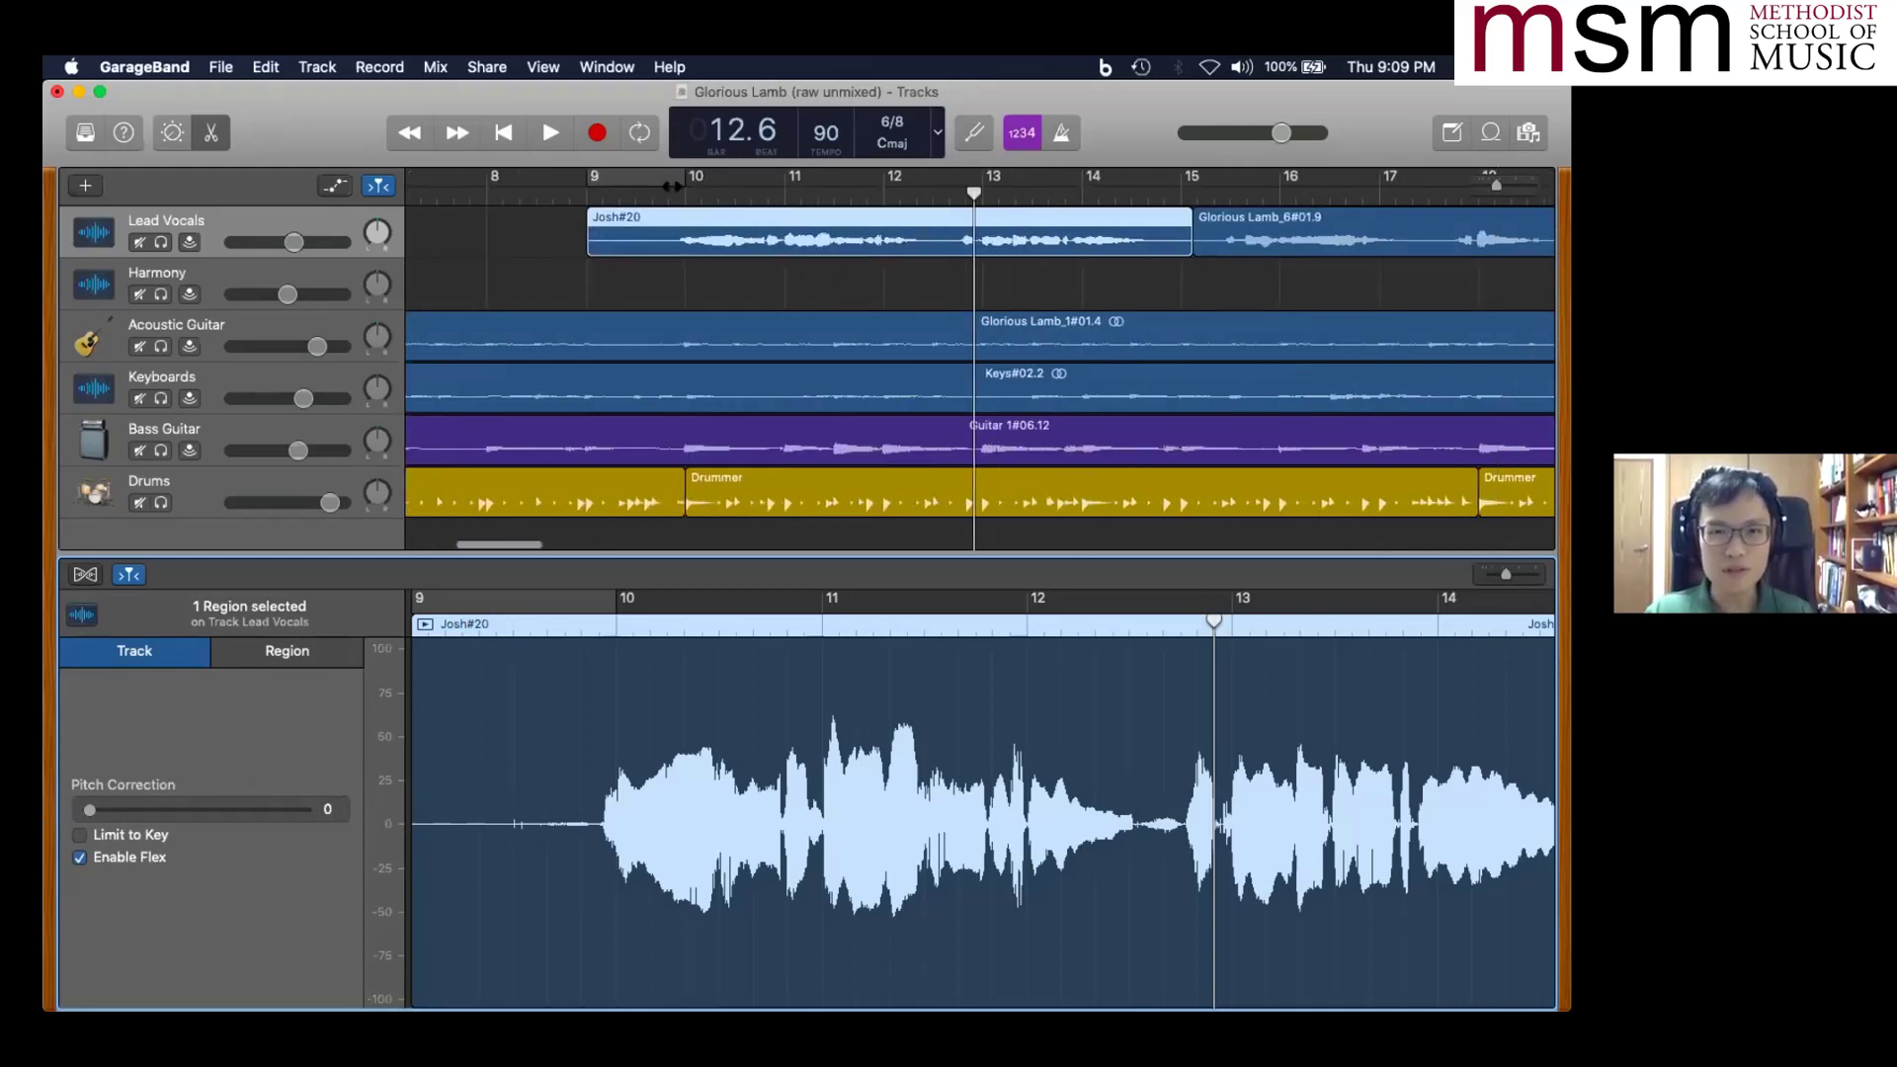
left_click_drag(662, 176, 768, 186)
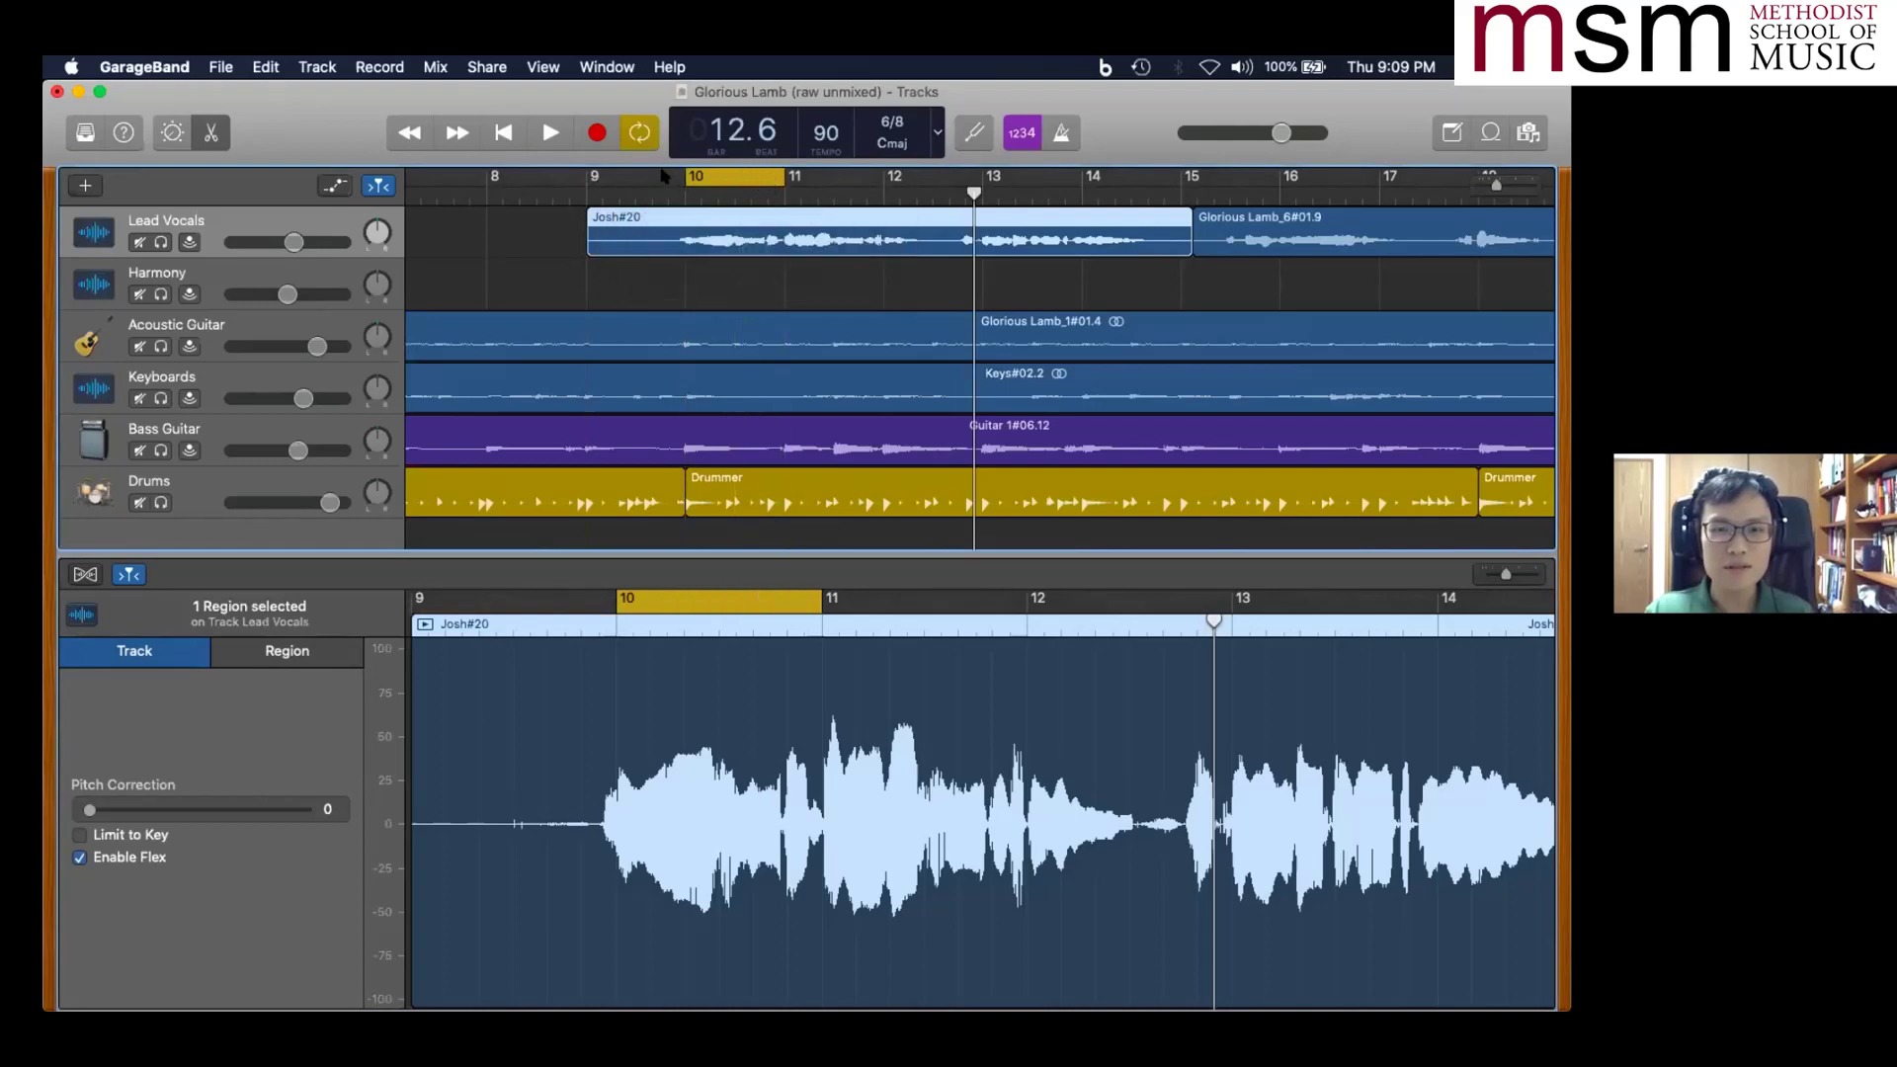
left_click(685, 190)
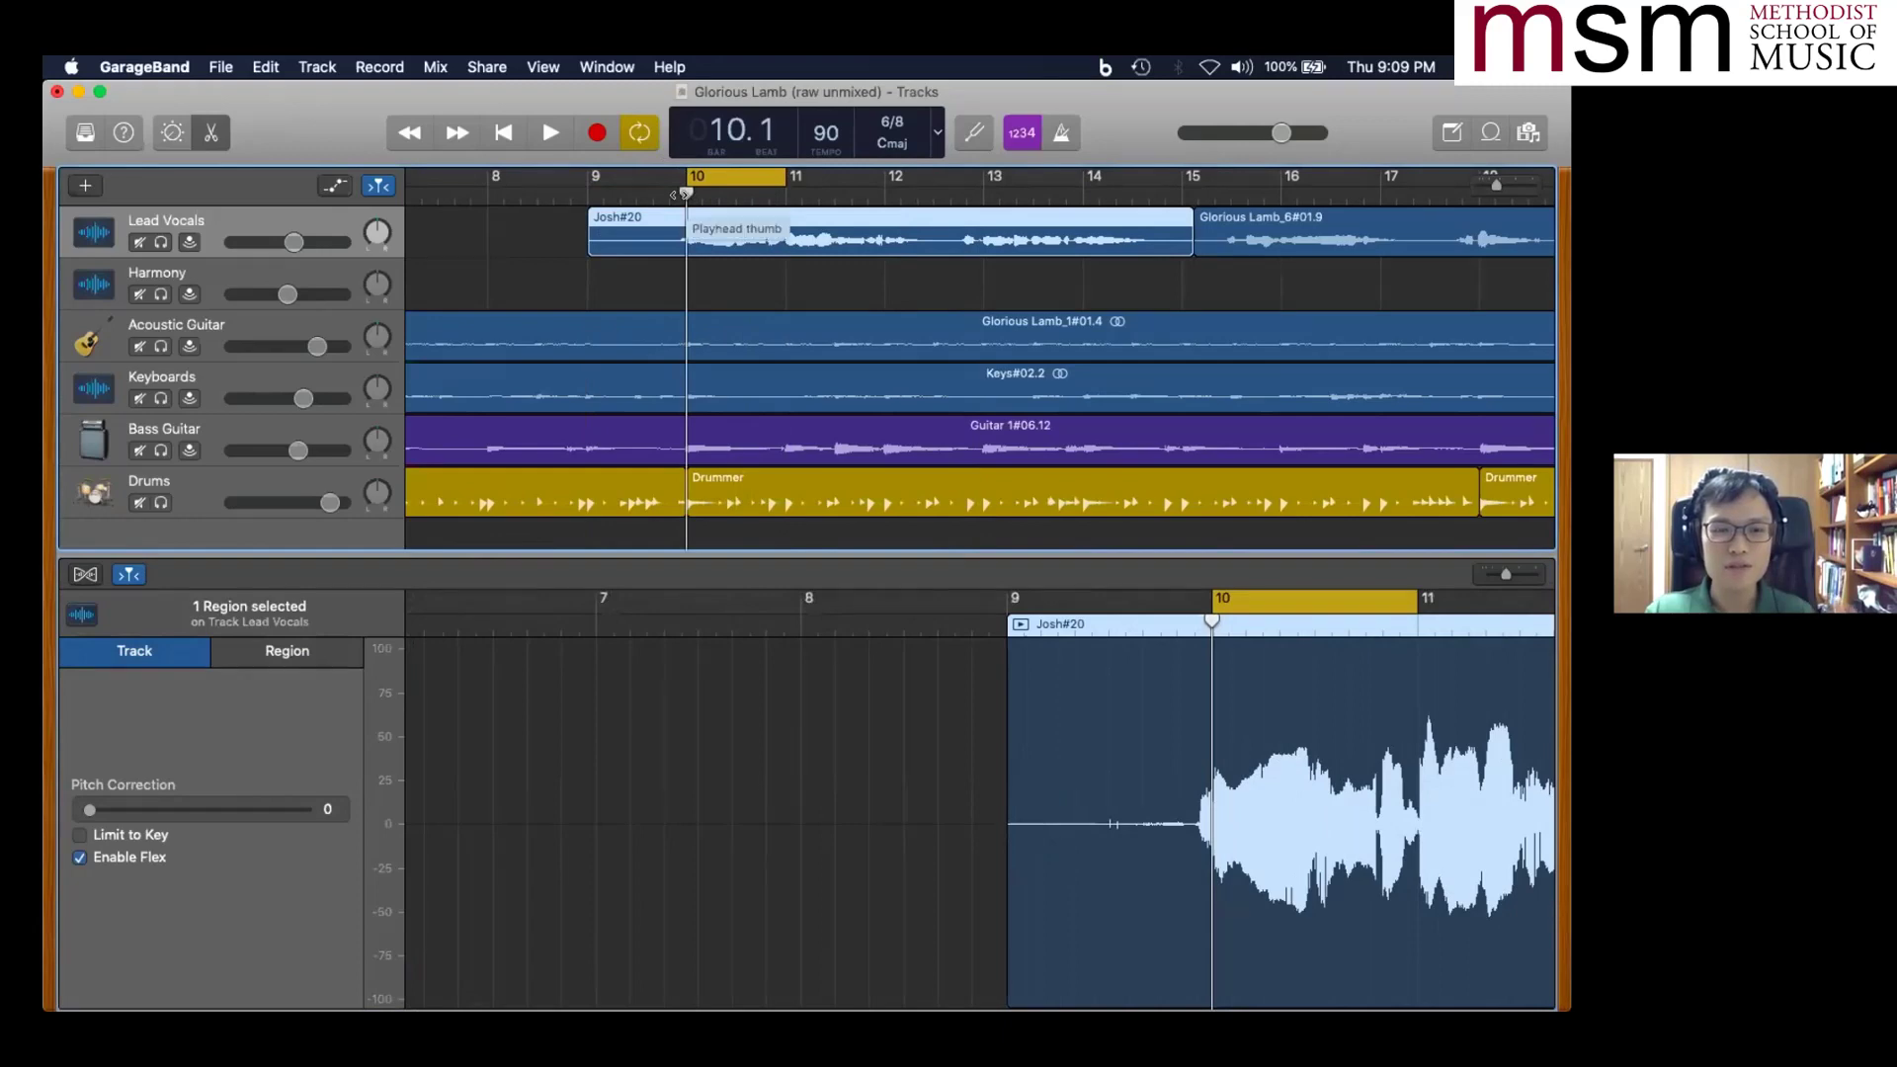
key("space")
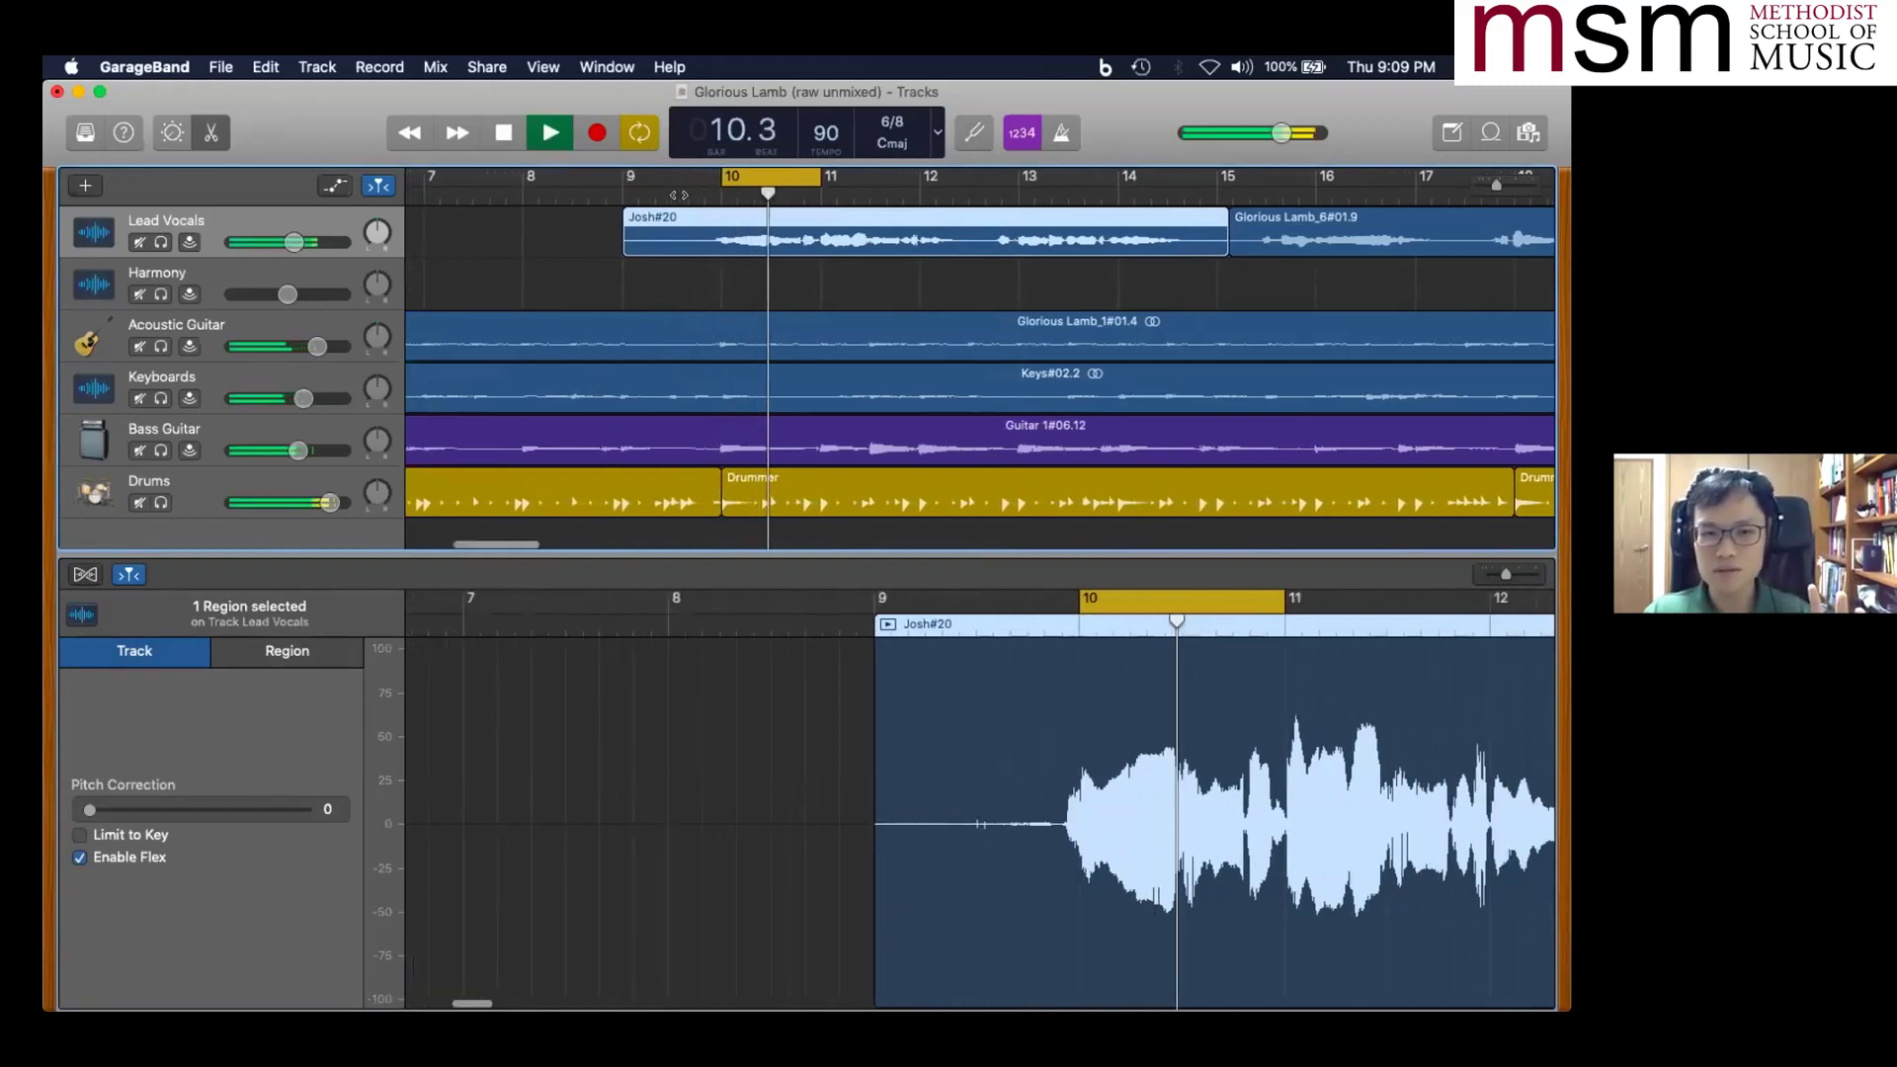
left_click(161, 242)
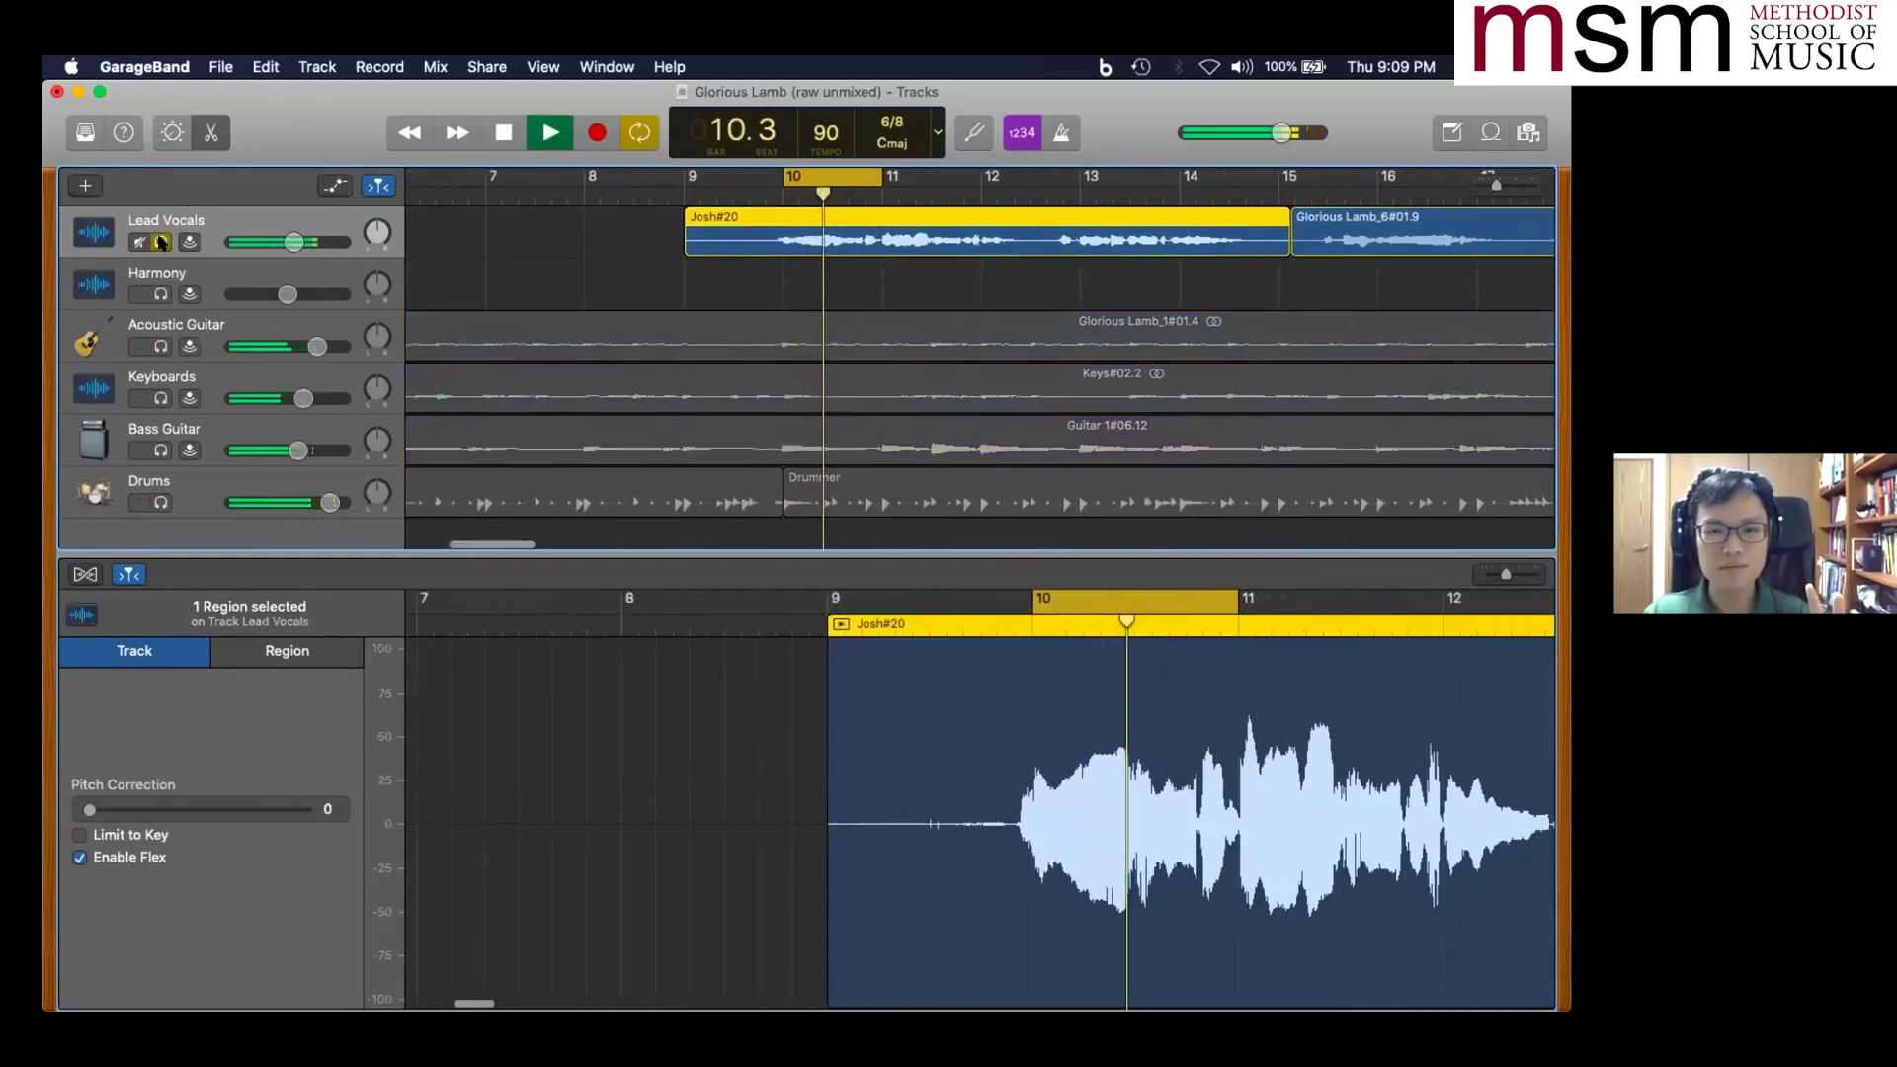
key("space")
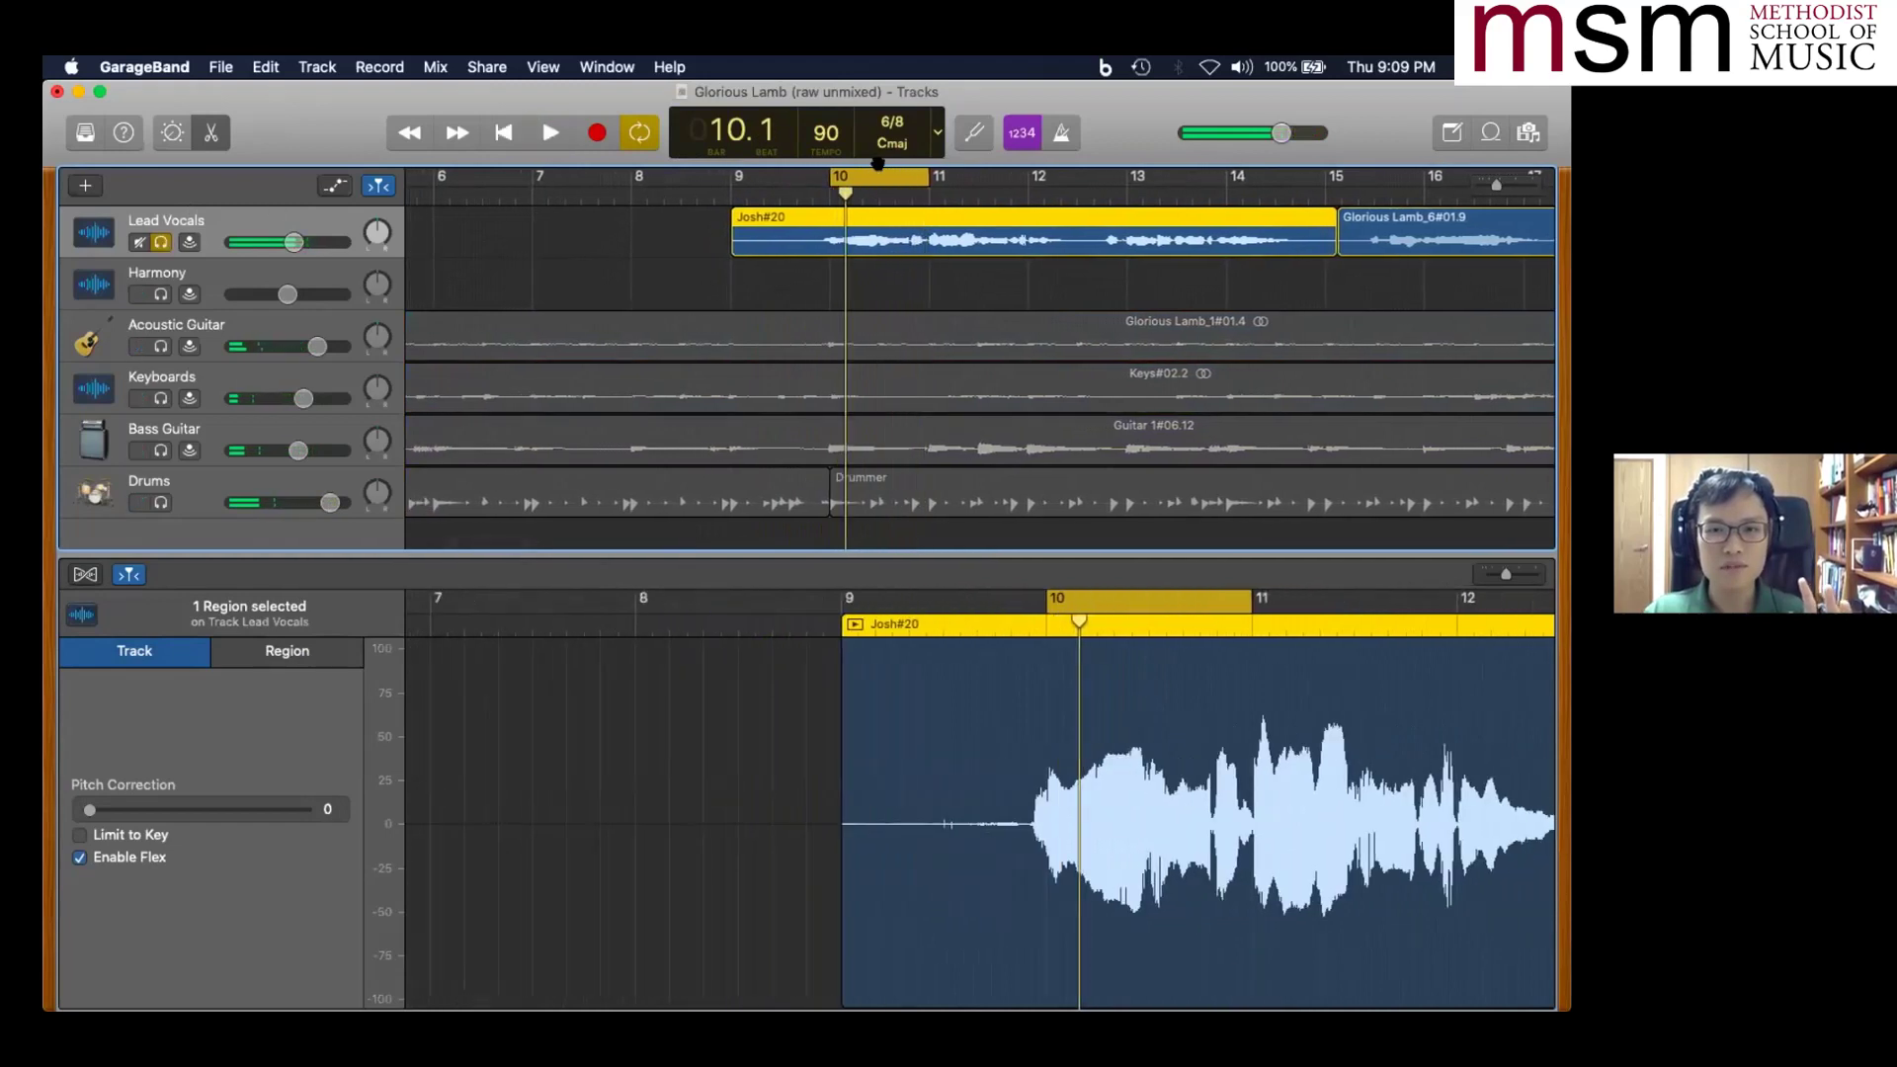
- Extend the cycle range to bar 12 and further to 12.5.1.1, playing the uncorrected solo vocal after each change
left_click_drag(924, 175, 1027, 175)
key("space")
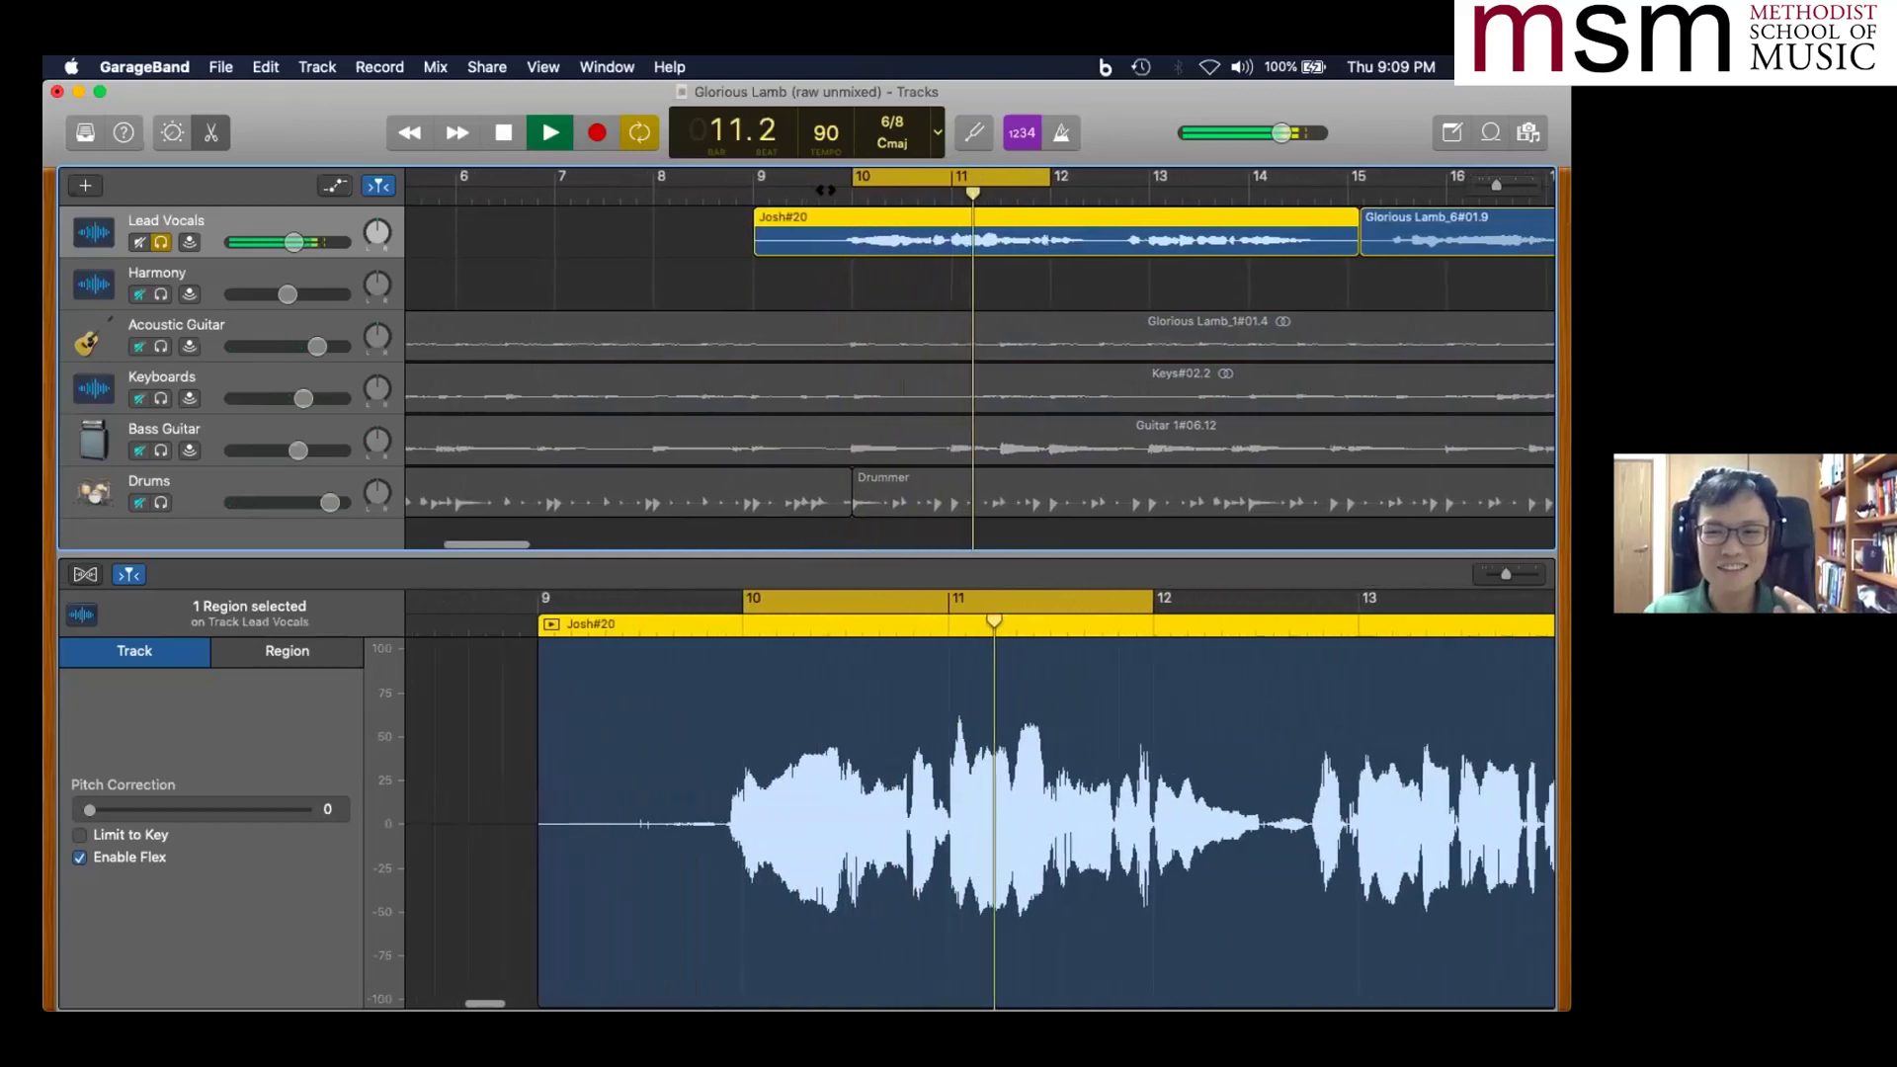
key("space")
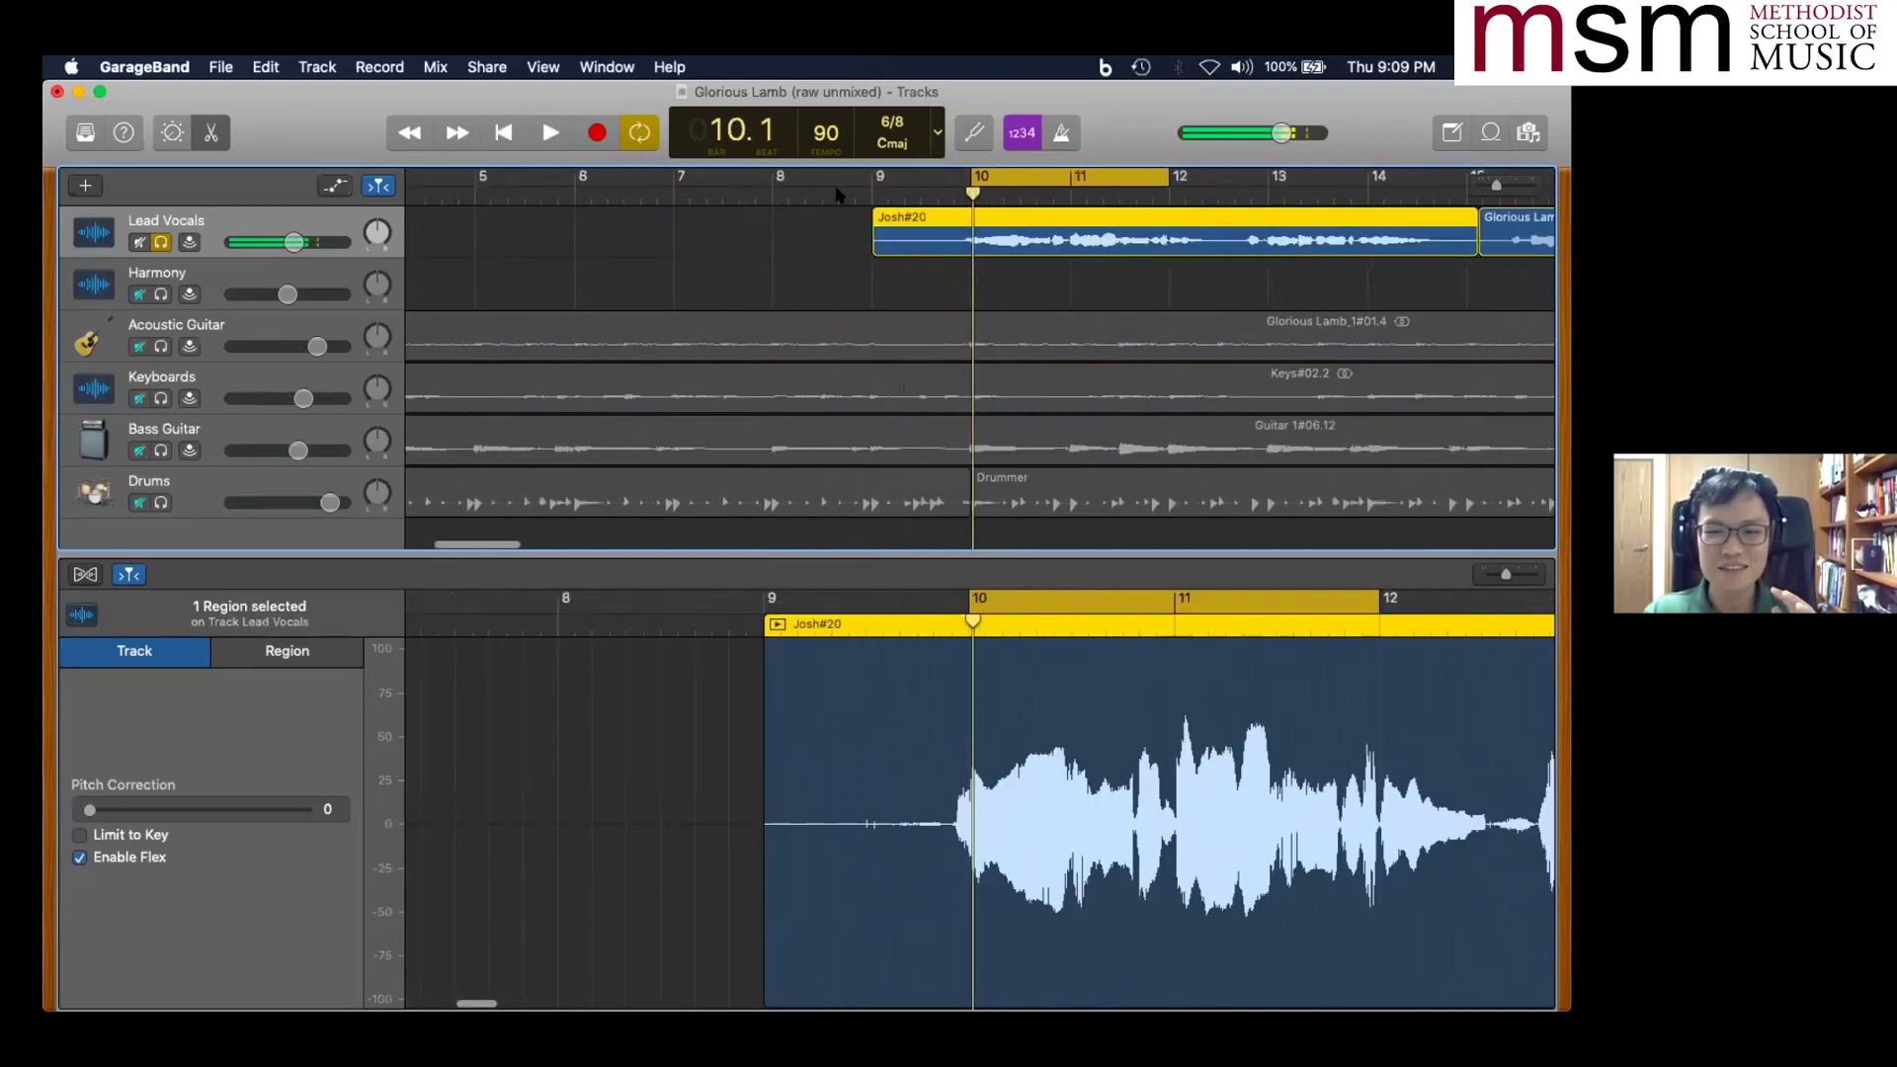
left_click_drag(1161, 175, 1235, 176)
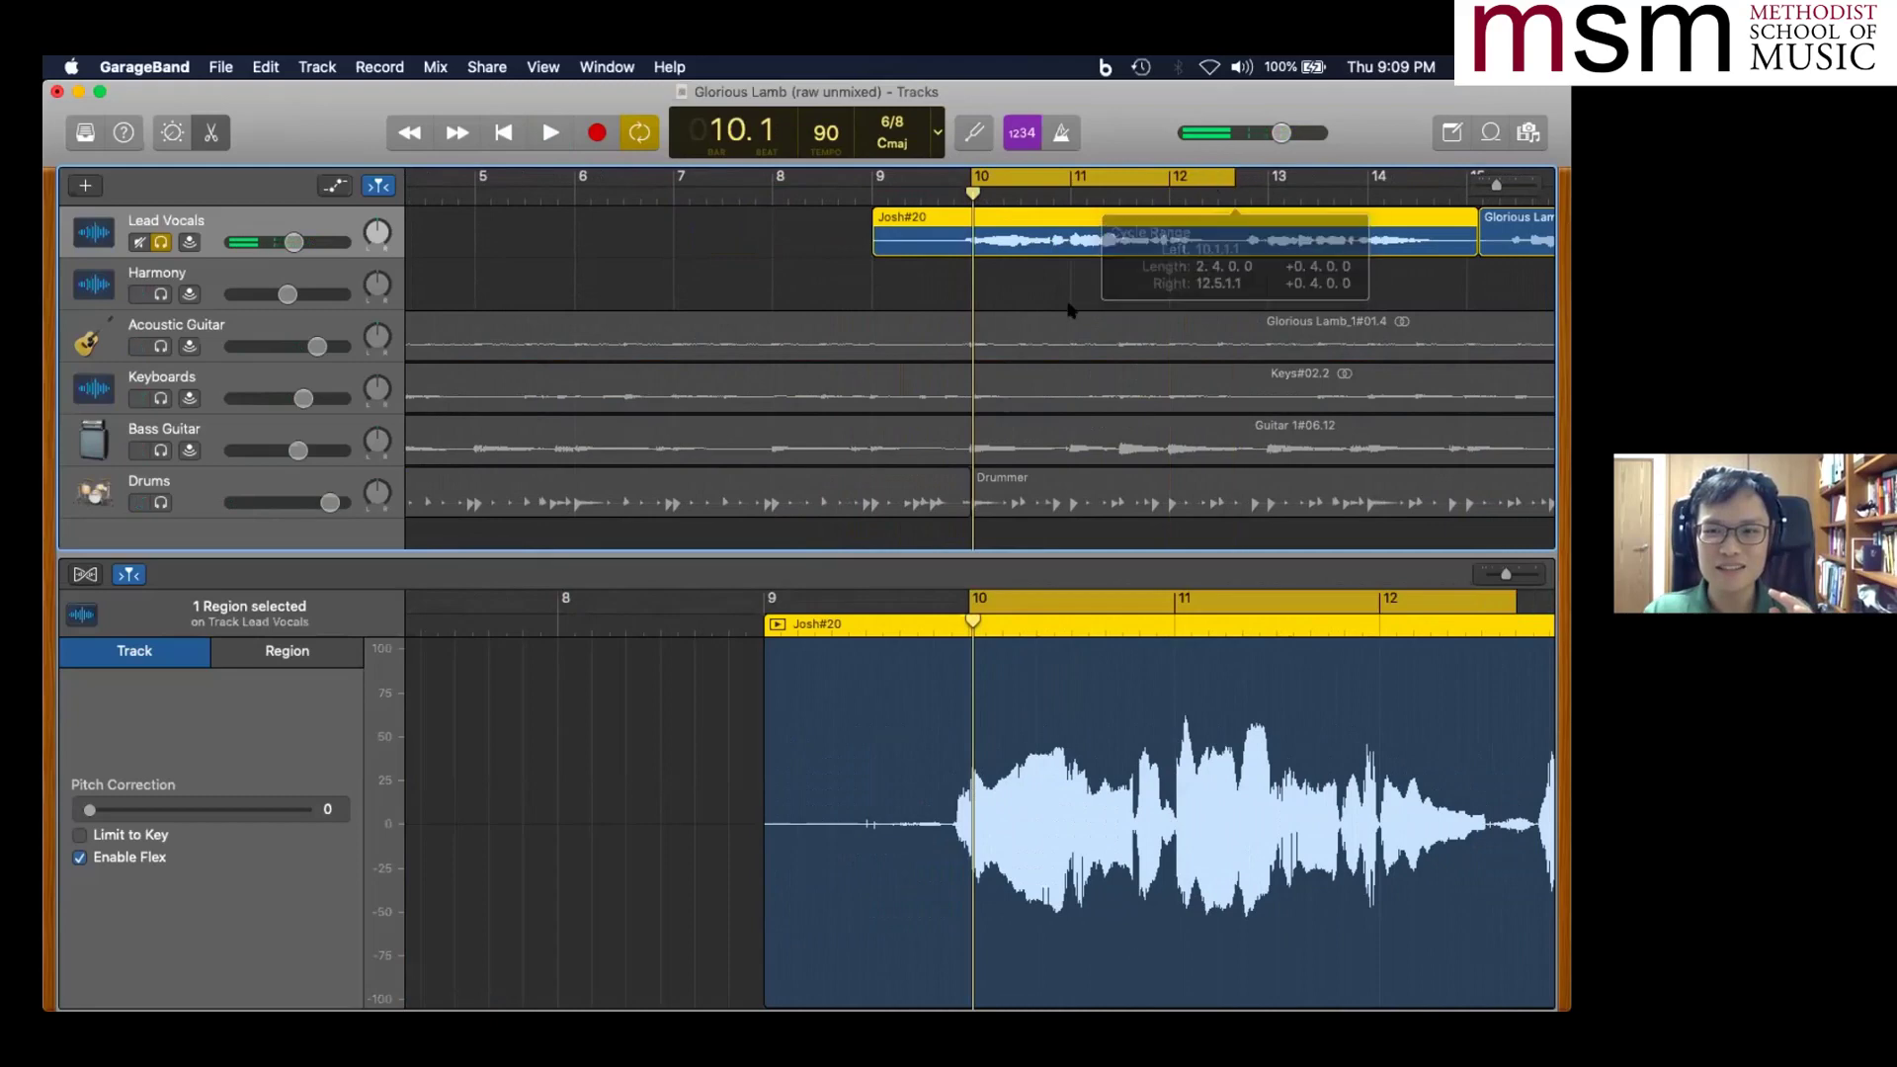
key("space")
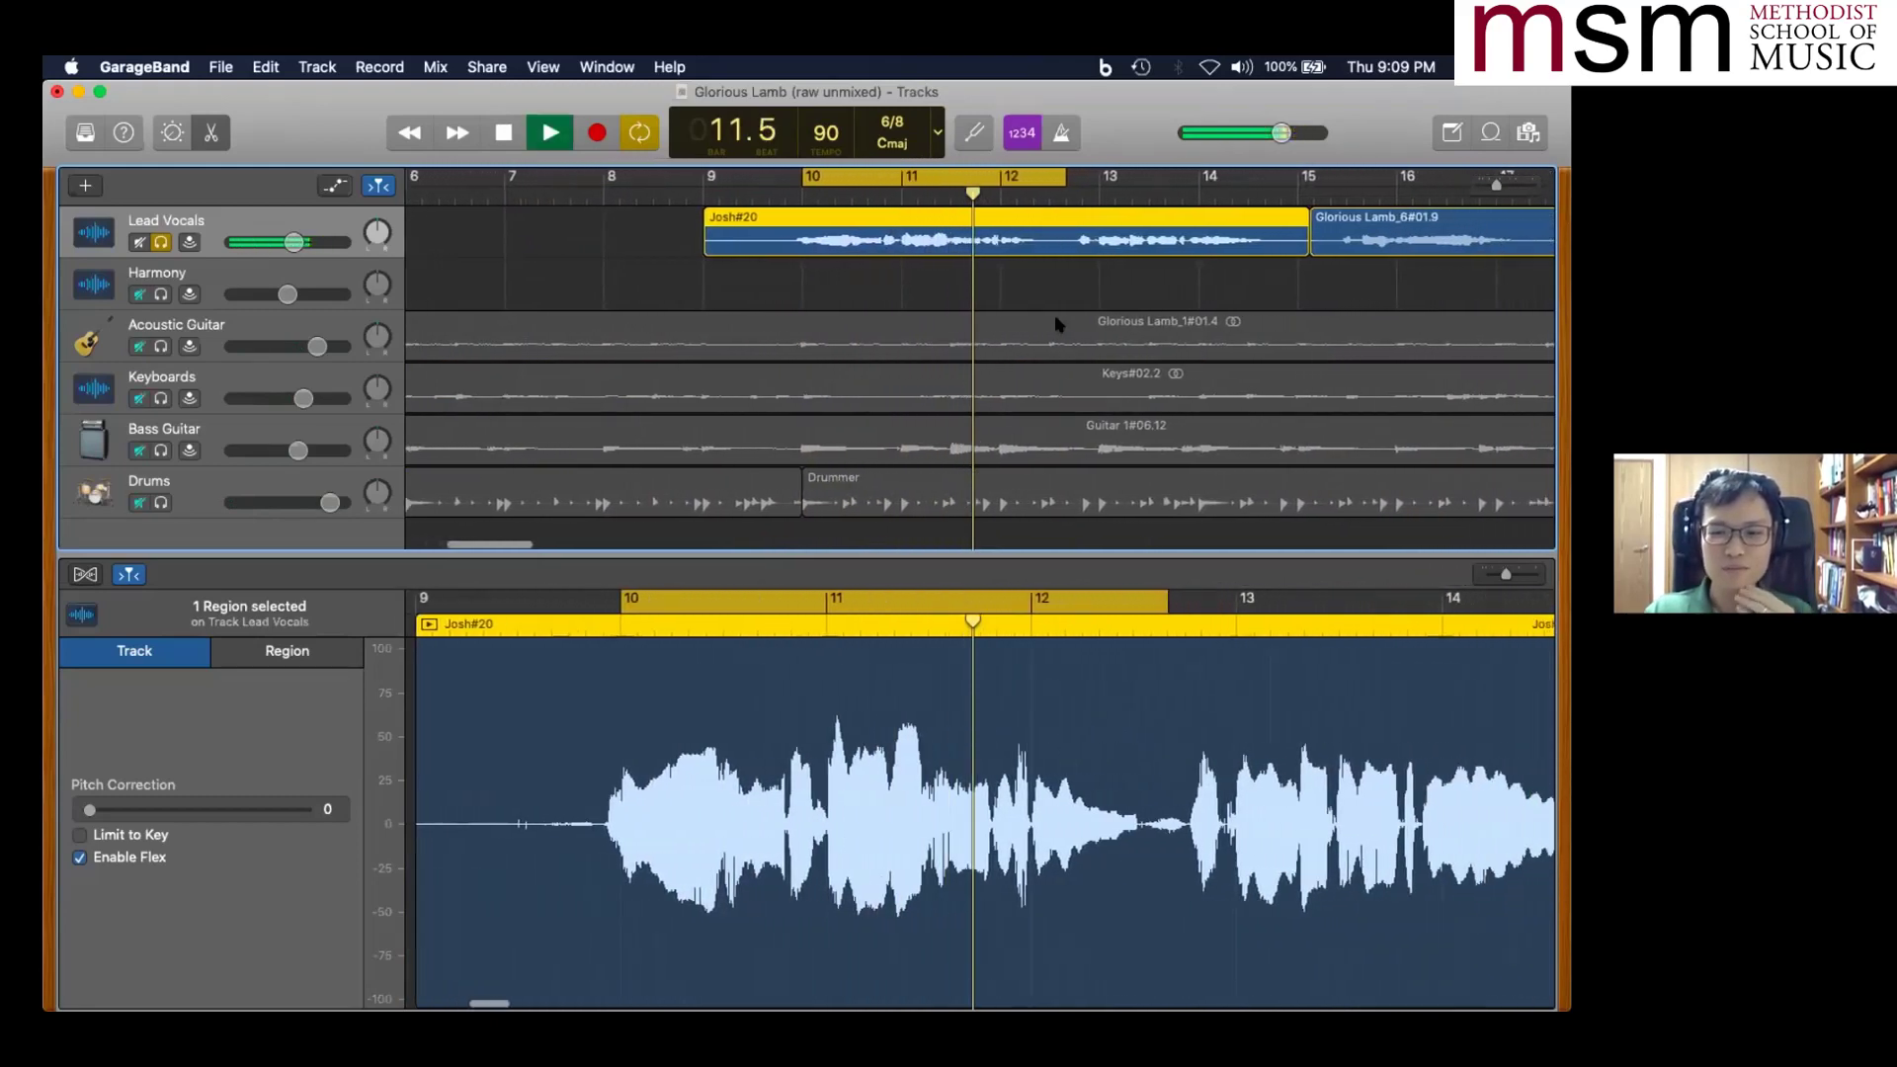
key("space")
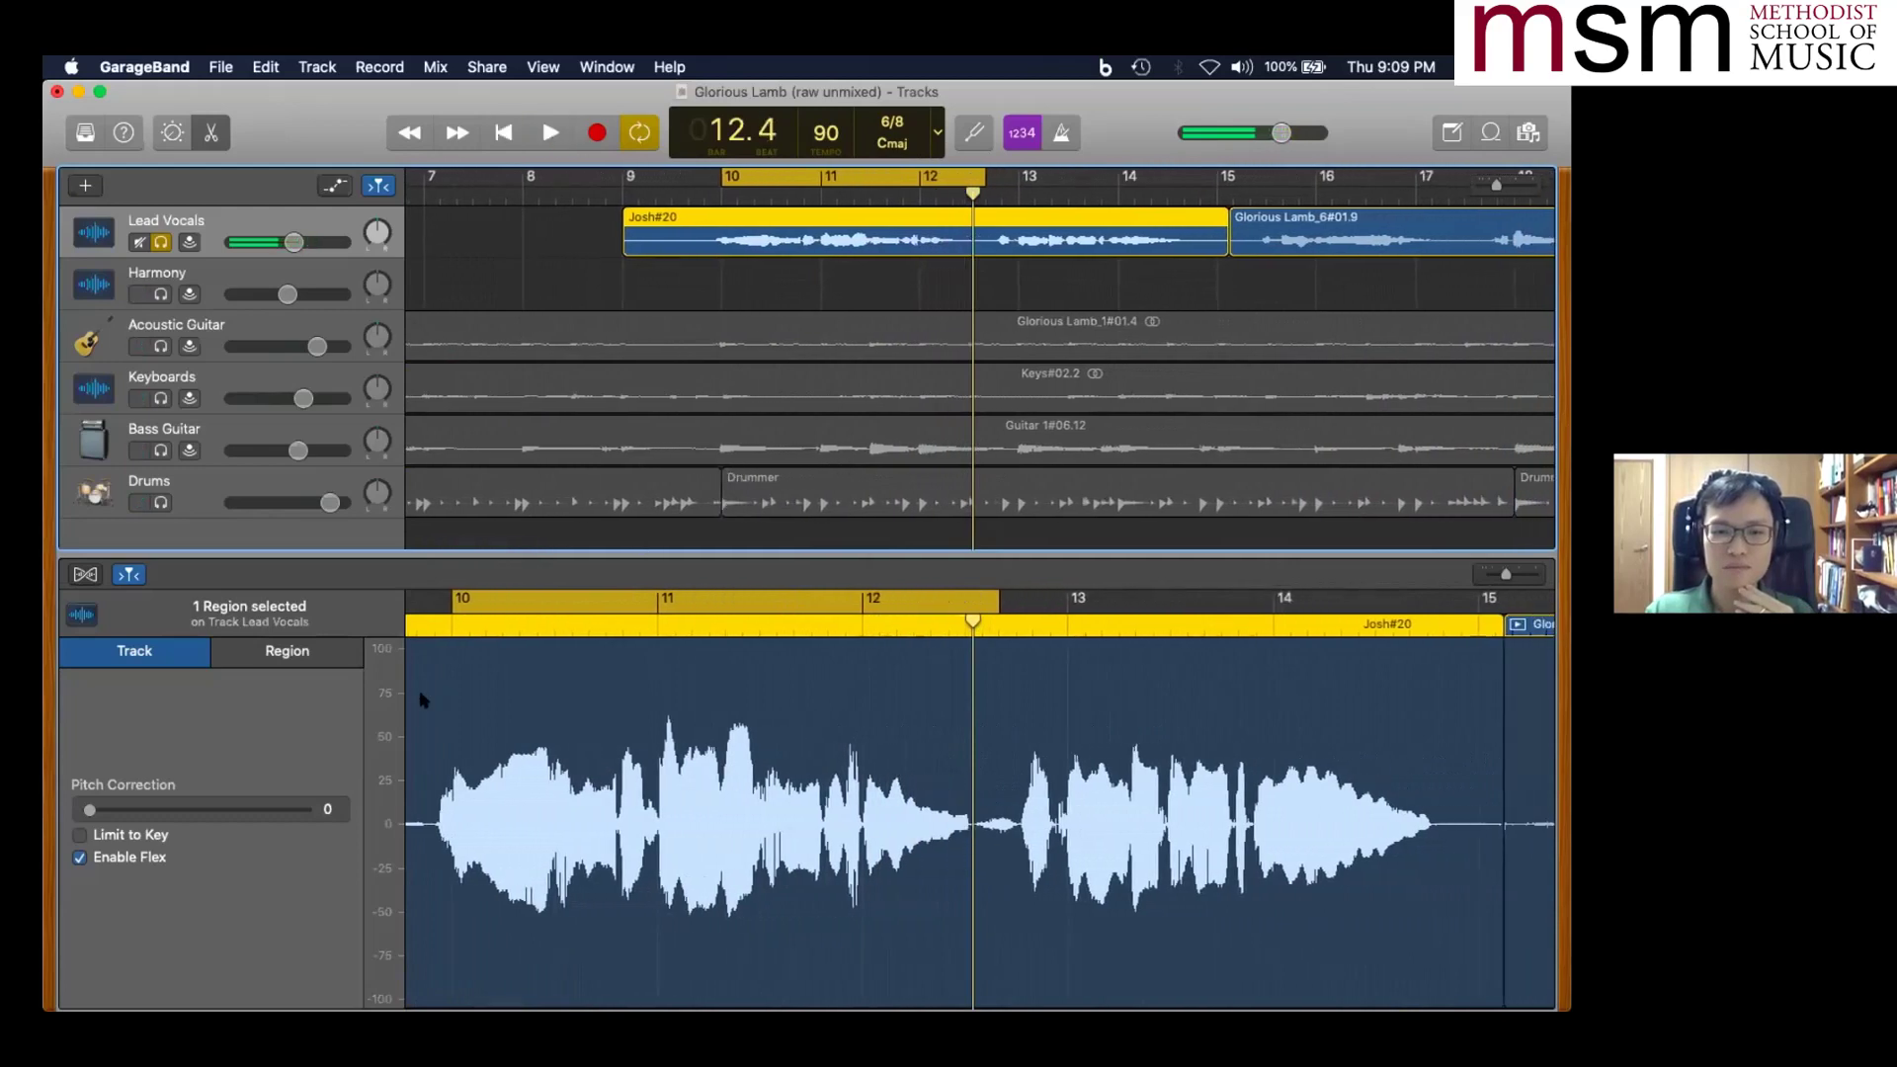
- Set the Lead Vocals pitch correction to 100 and play the cycled phrase from bar 10 twice to hear the effect
left_click_drag(89, 810, 347, 828)
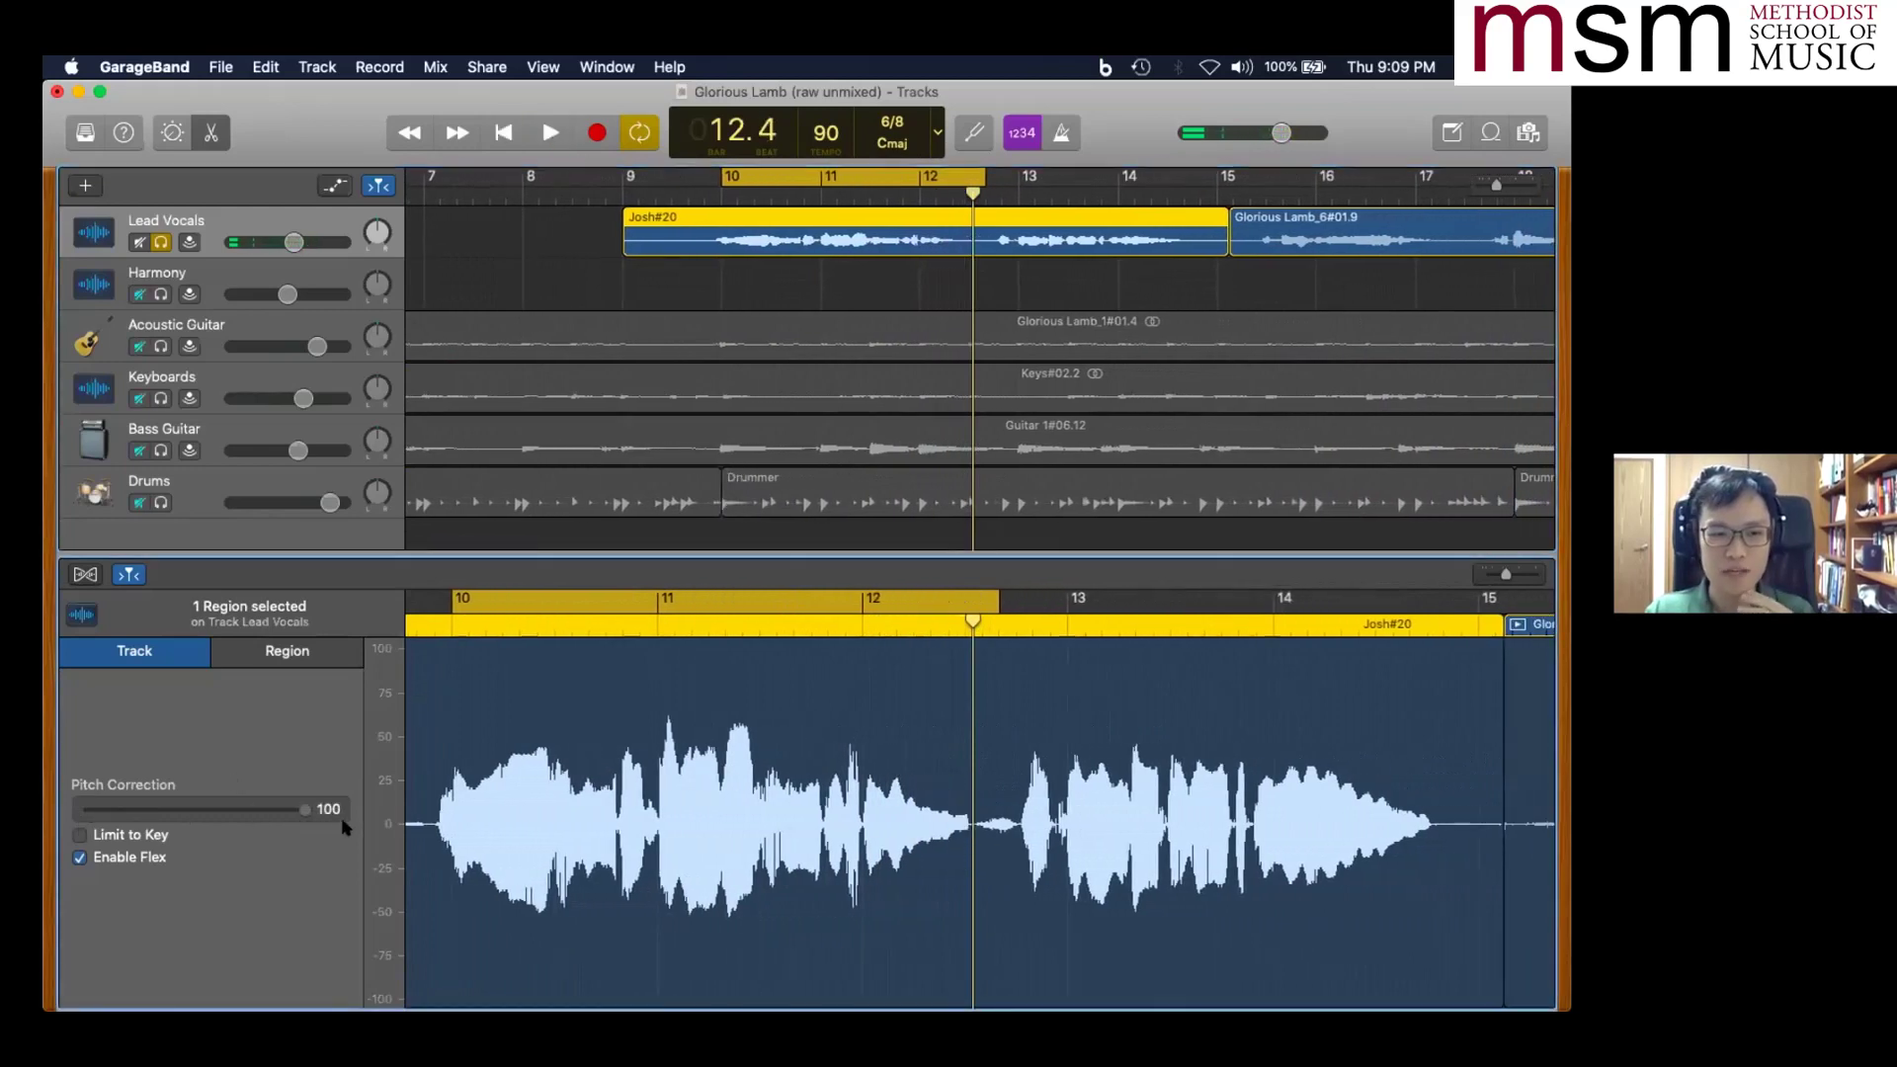
left_click(451, 621)
key("space")
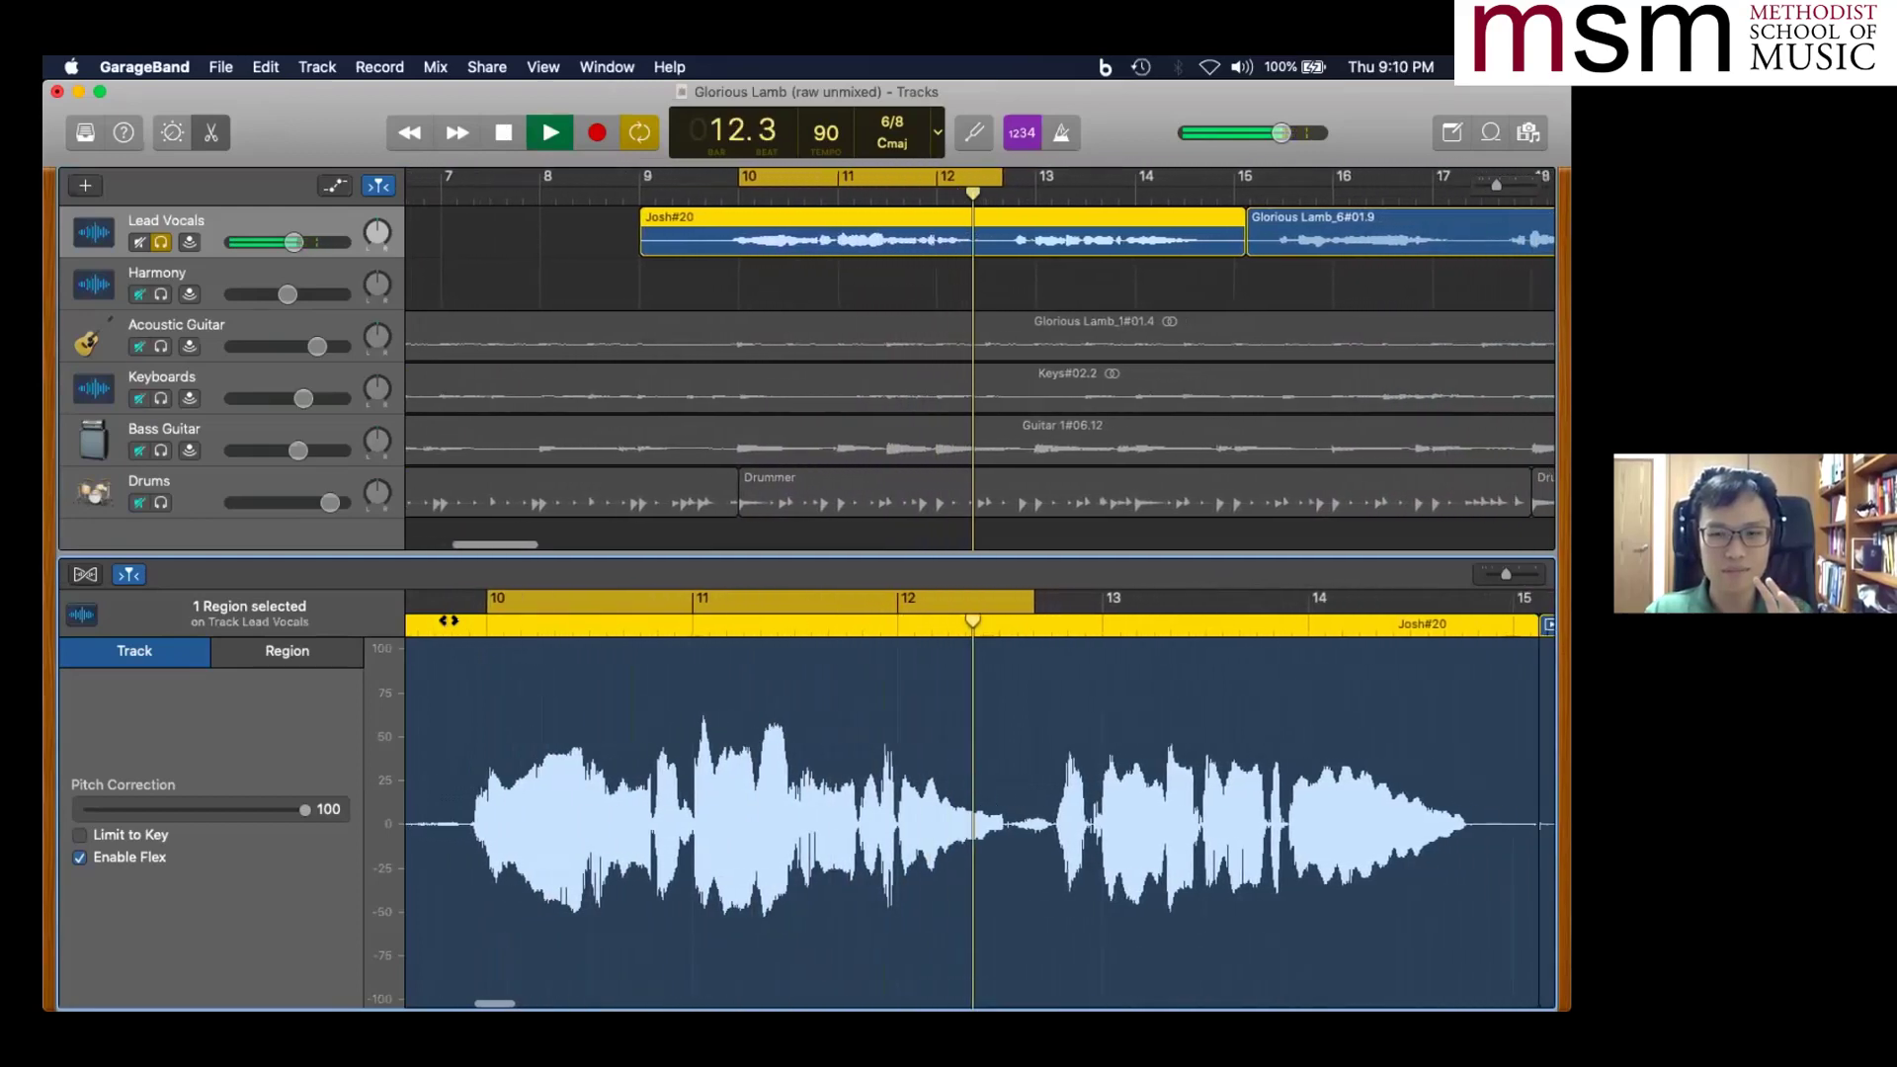
key("space")
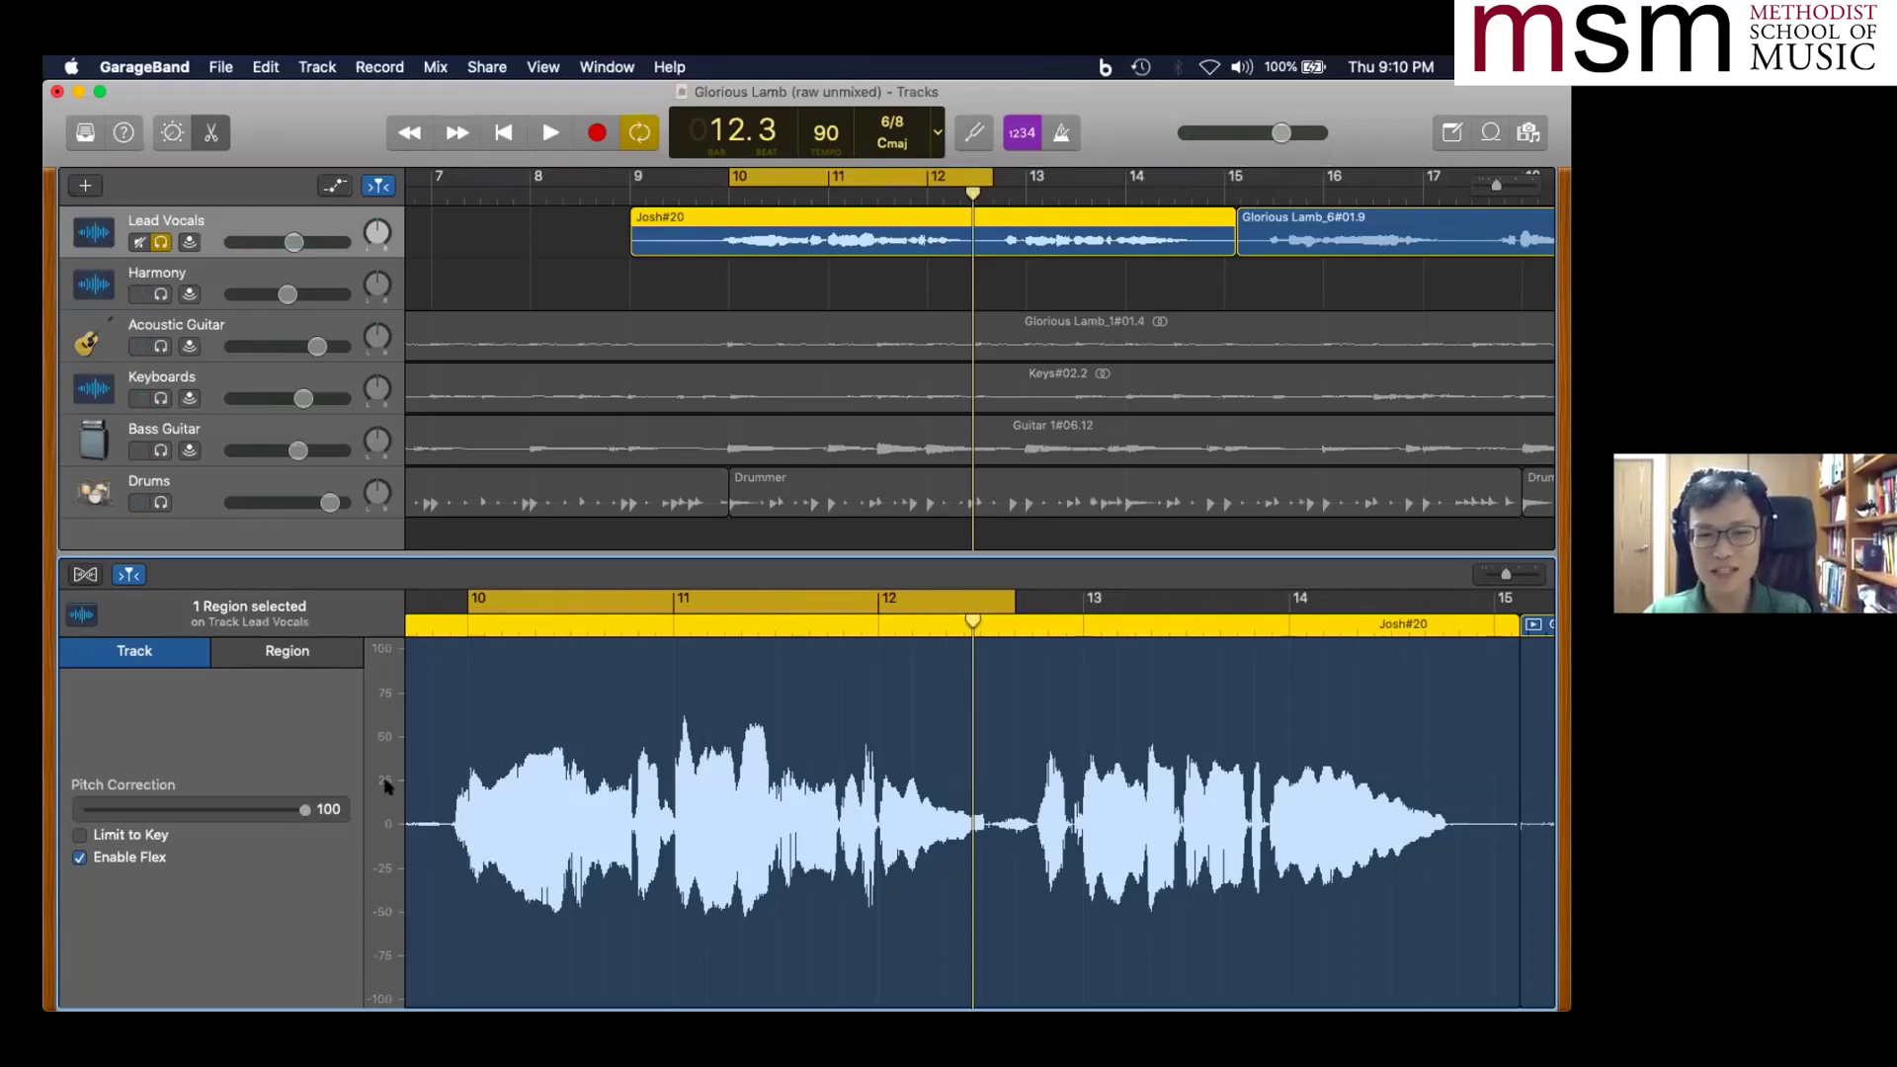
left_click(462, 620)
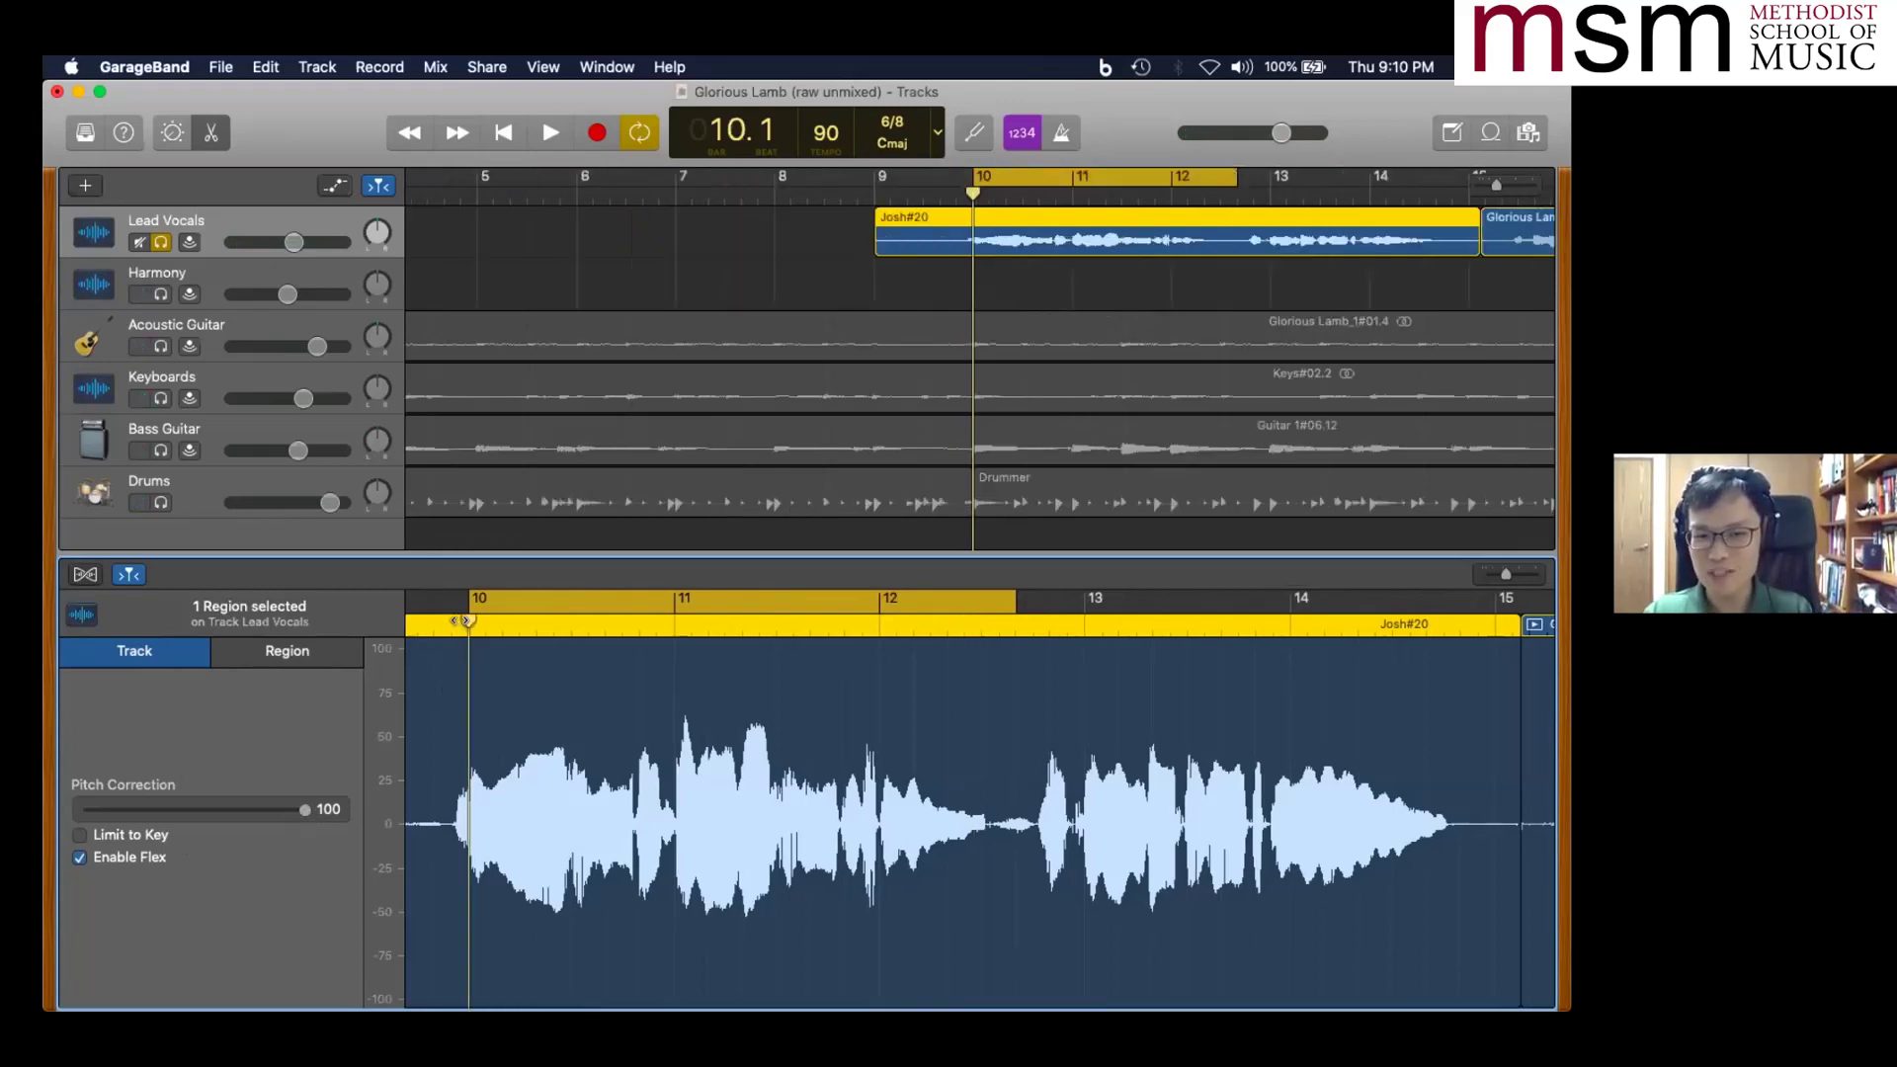
key("space")
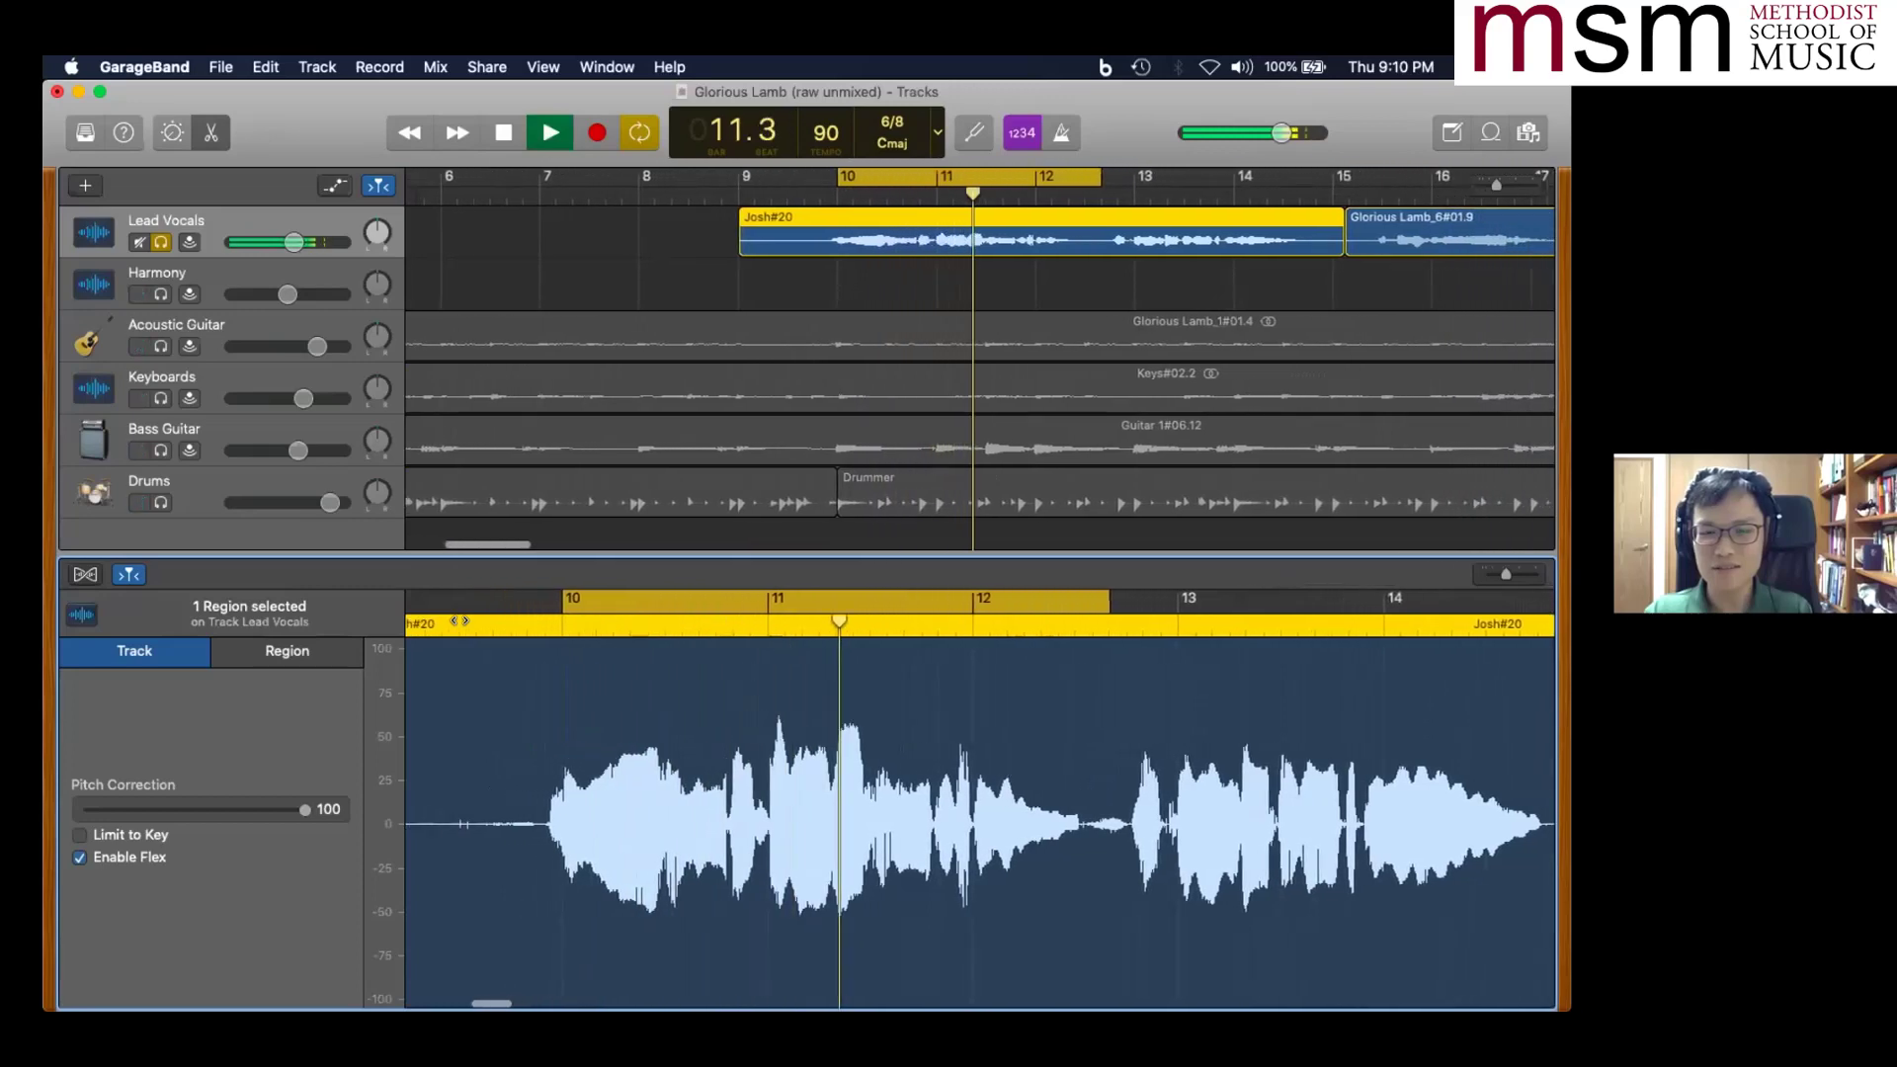
key("space")
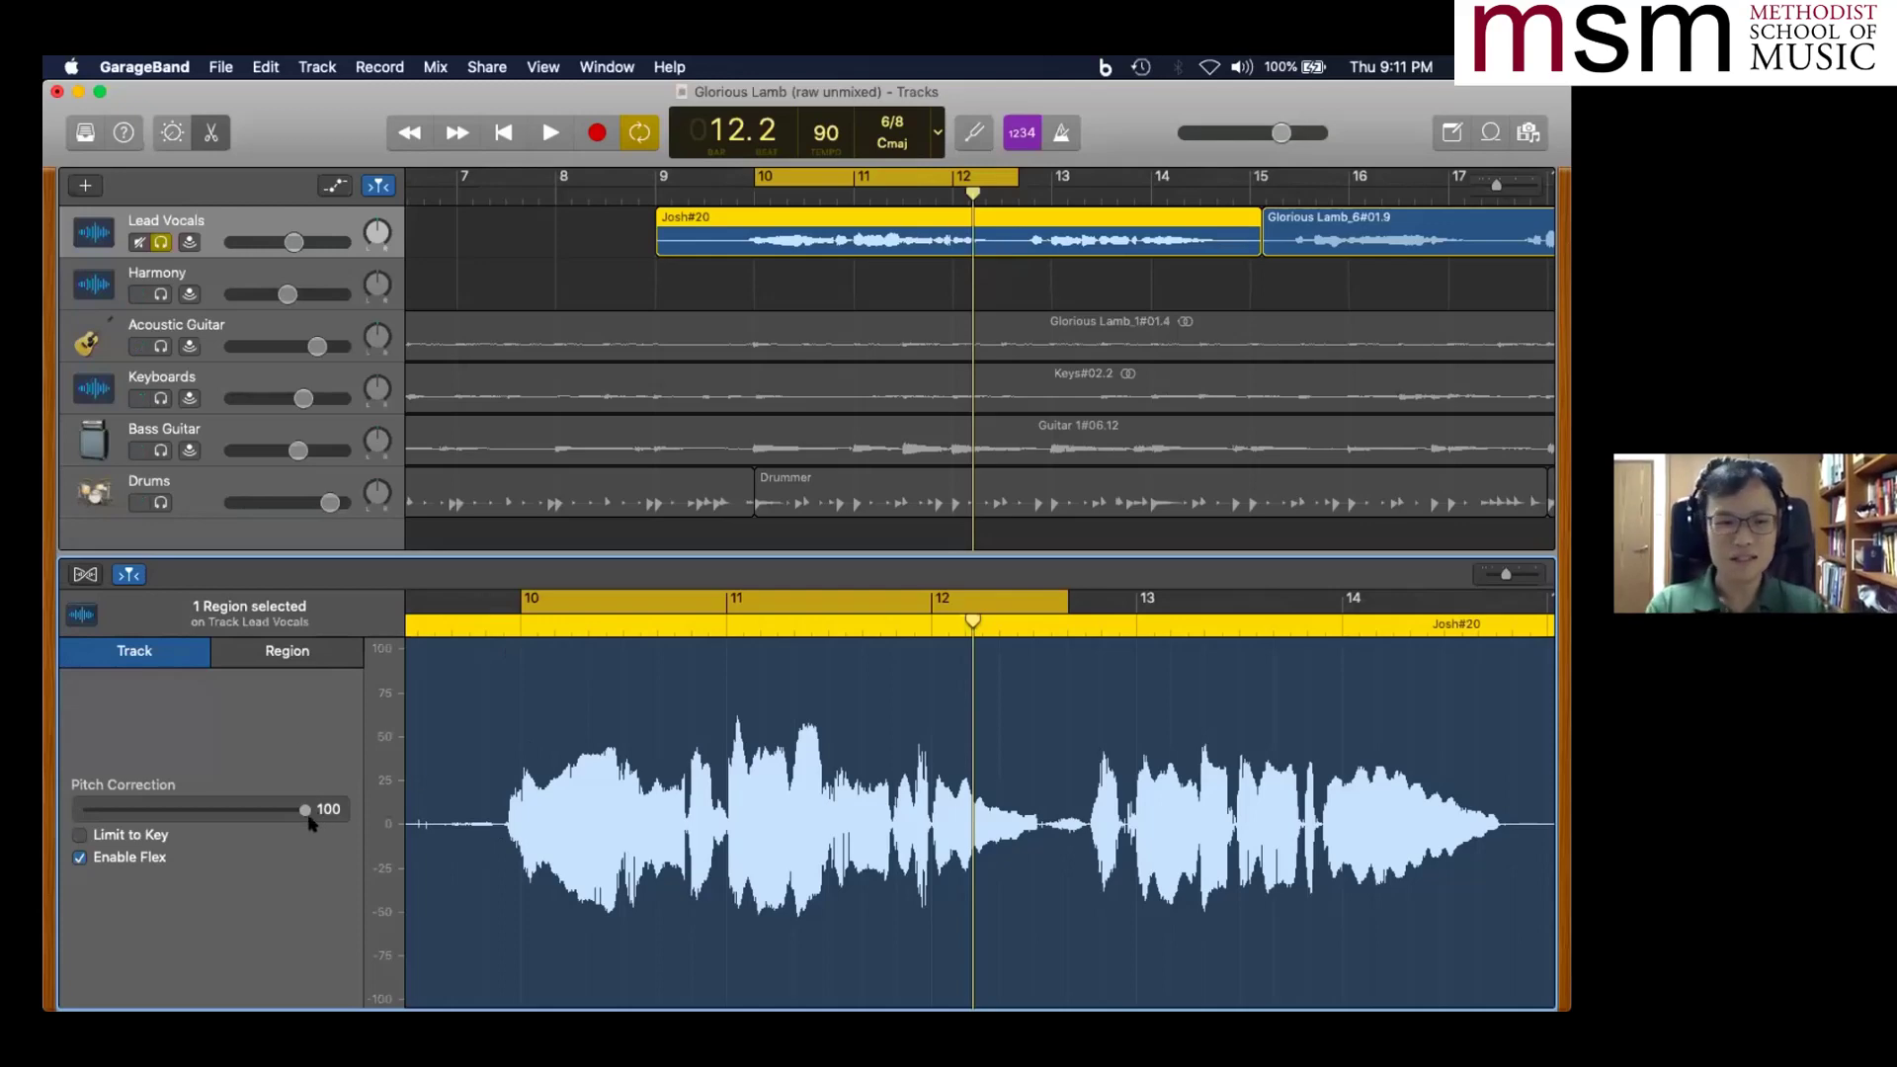
- Return the Lead Vocals pitch correction to 0 and briefly switch to the presentation's "Editing individual audio tracks" slide, returning to GarageBand
left_click_drag(309, 818, 83, 811)
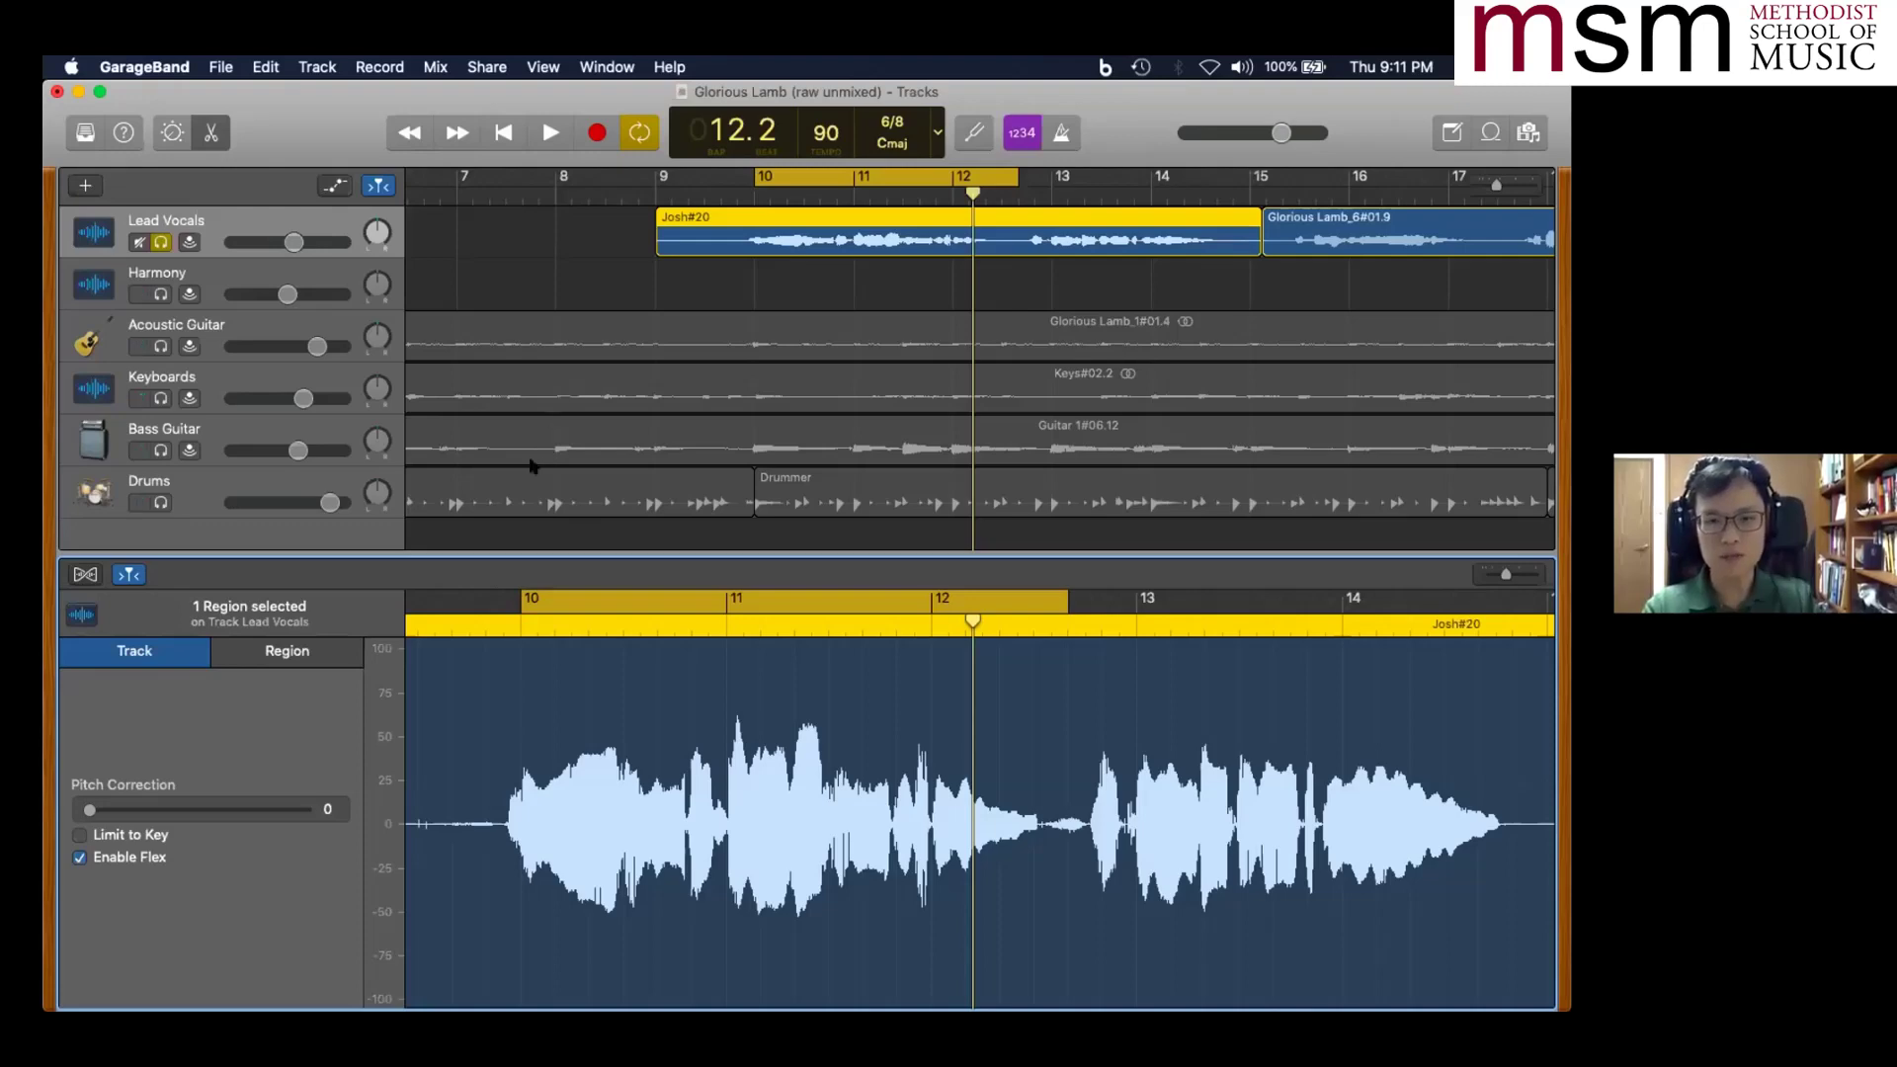
key("super+Tab")
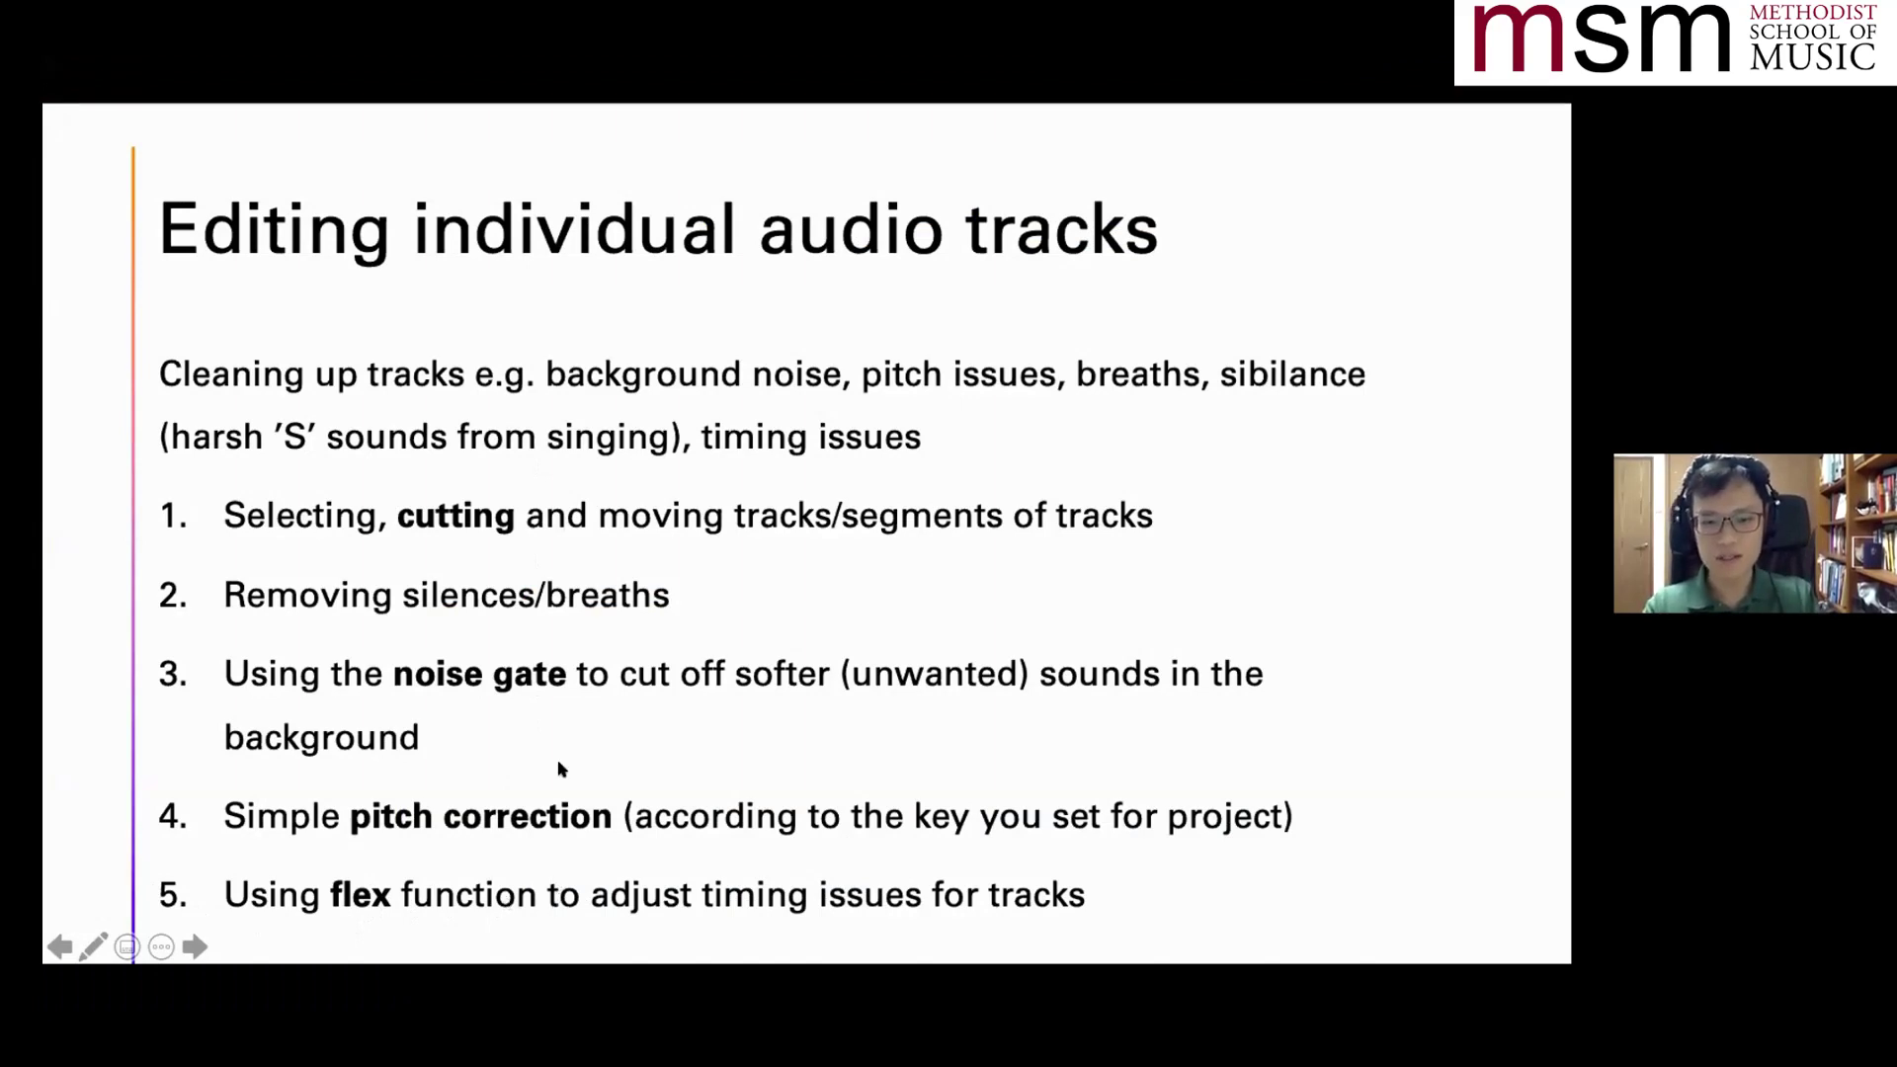
key("super+Tab")
- Turn off cycle playback and solo the Keyboards track in place of Lead Vocals
left_click(640, 133)
key("super+f")
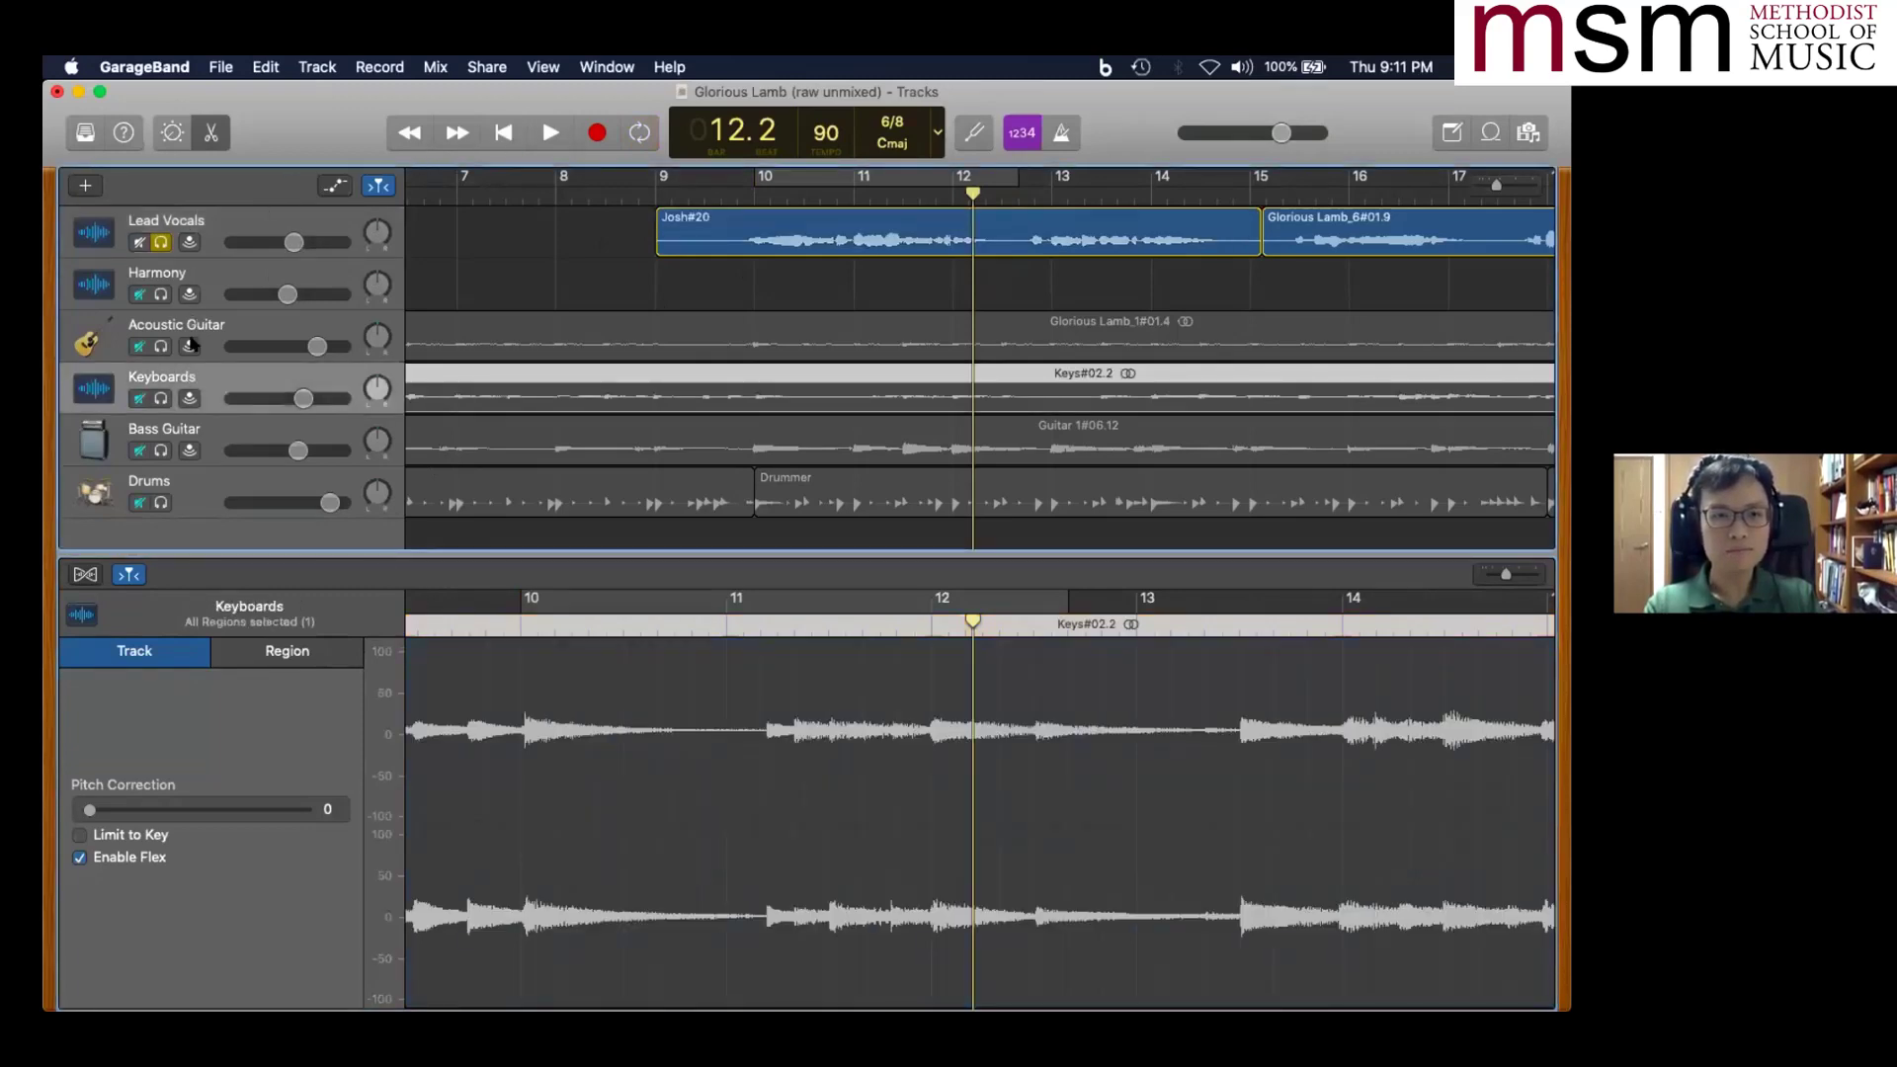
left_click(165, 396)
- Play the soloed Keyboards track from bar 6 to listen to its timing
scroll(514, 326, "left", 10)
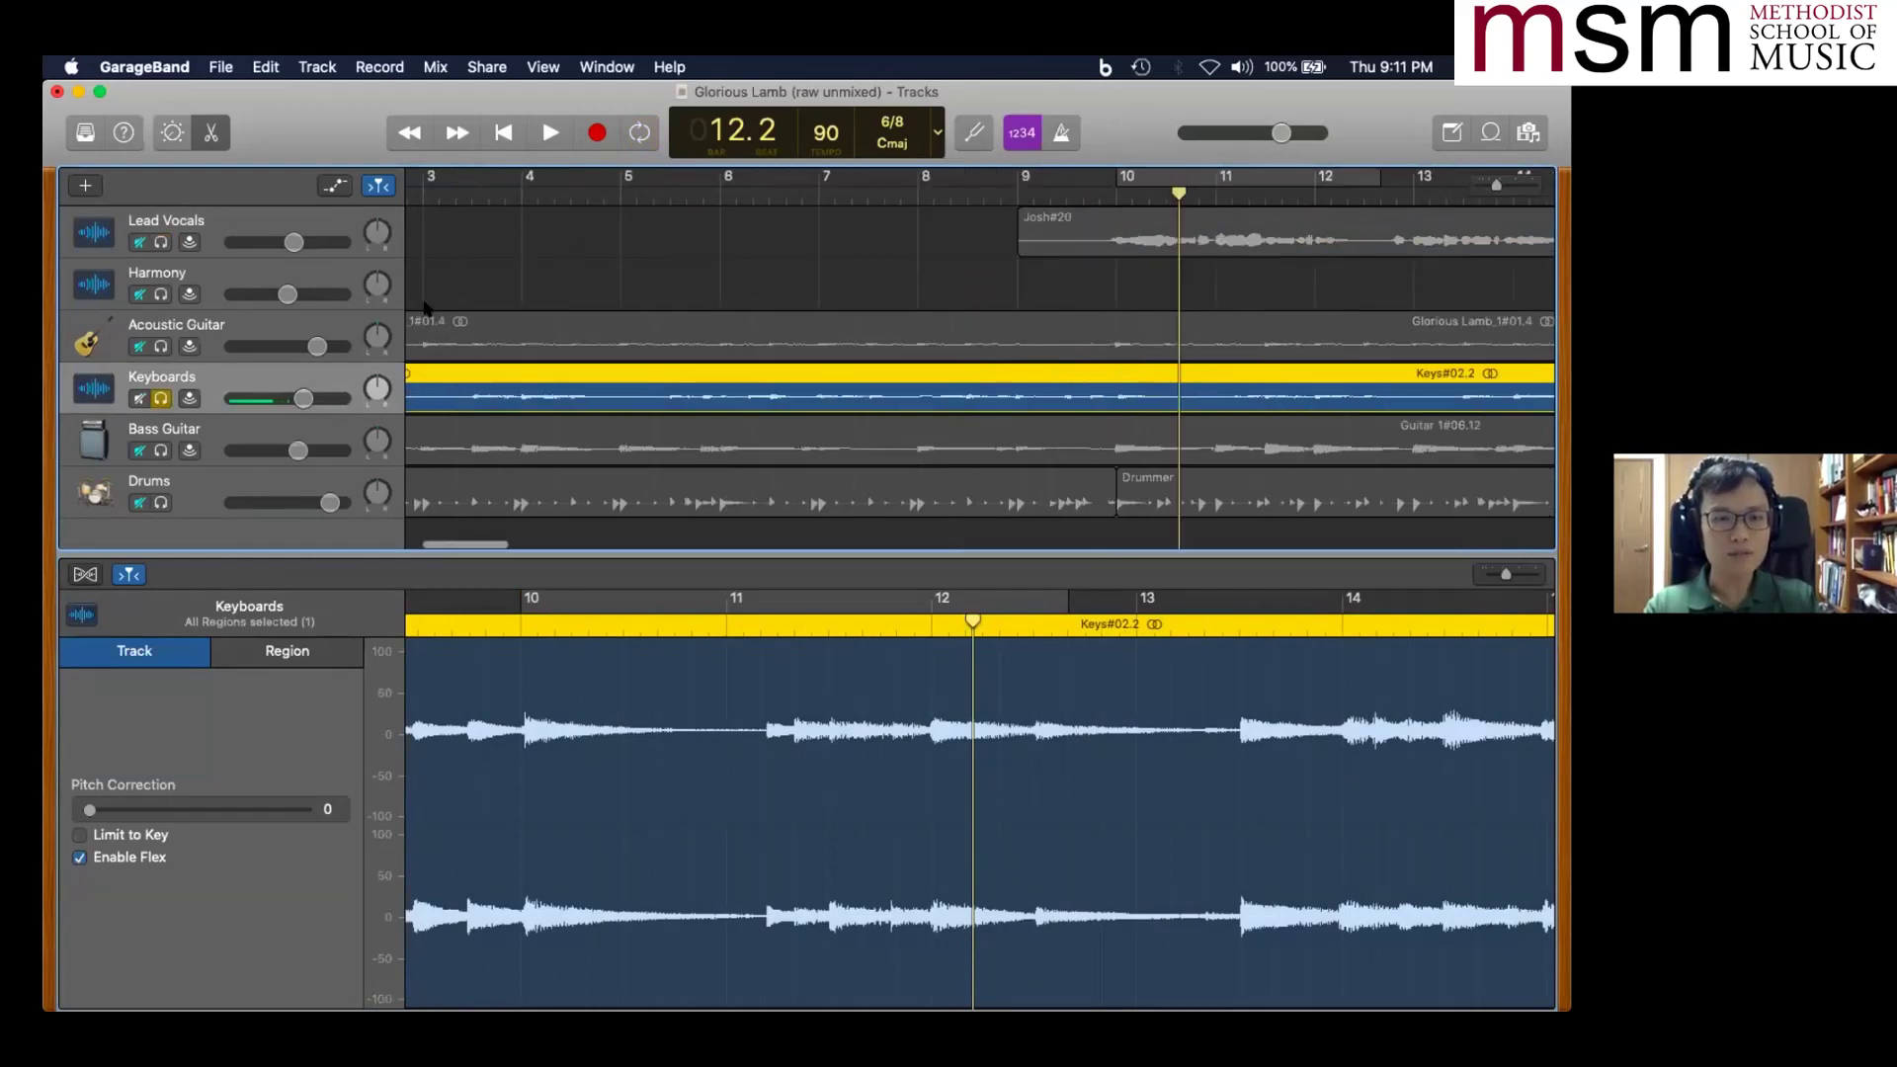
scroll(524, 692, "left", 10)
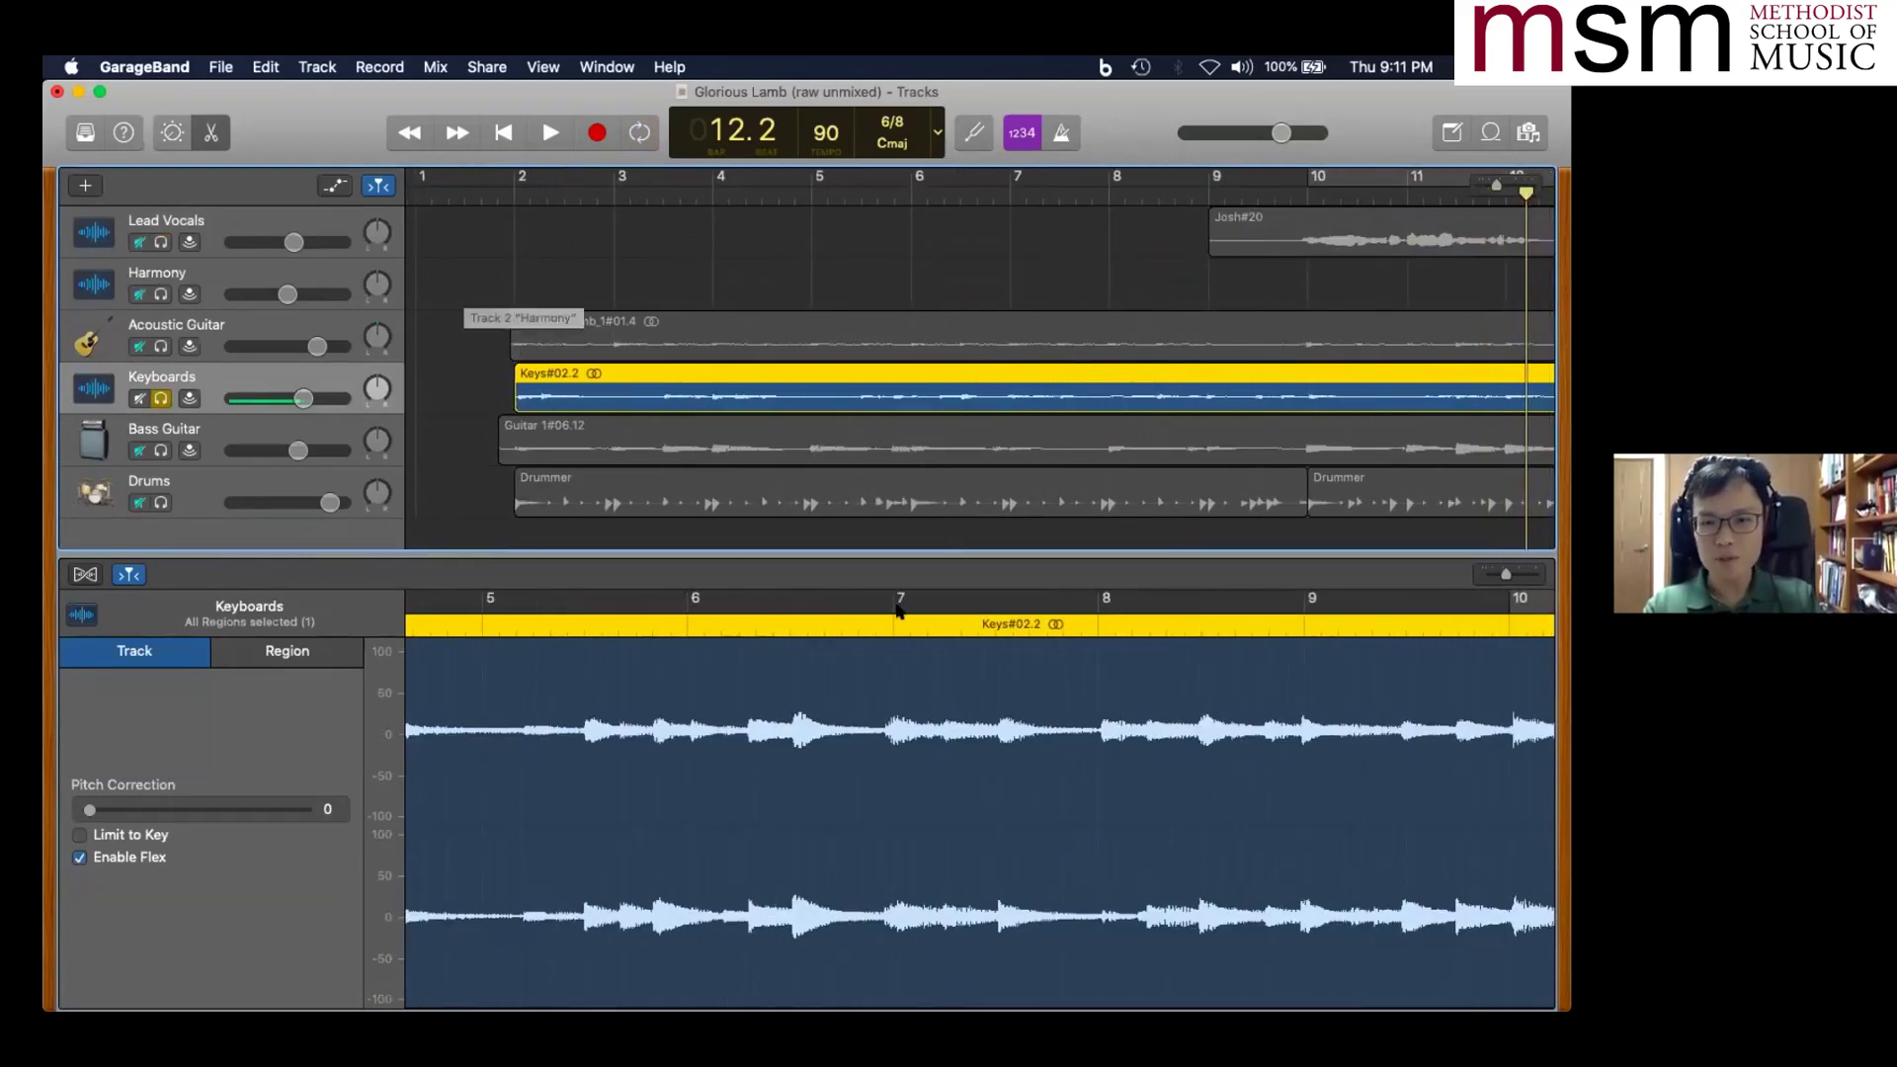
left_click(692, 600)
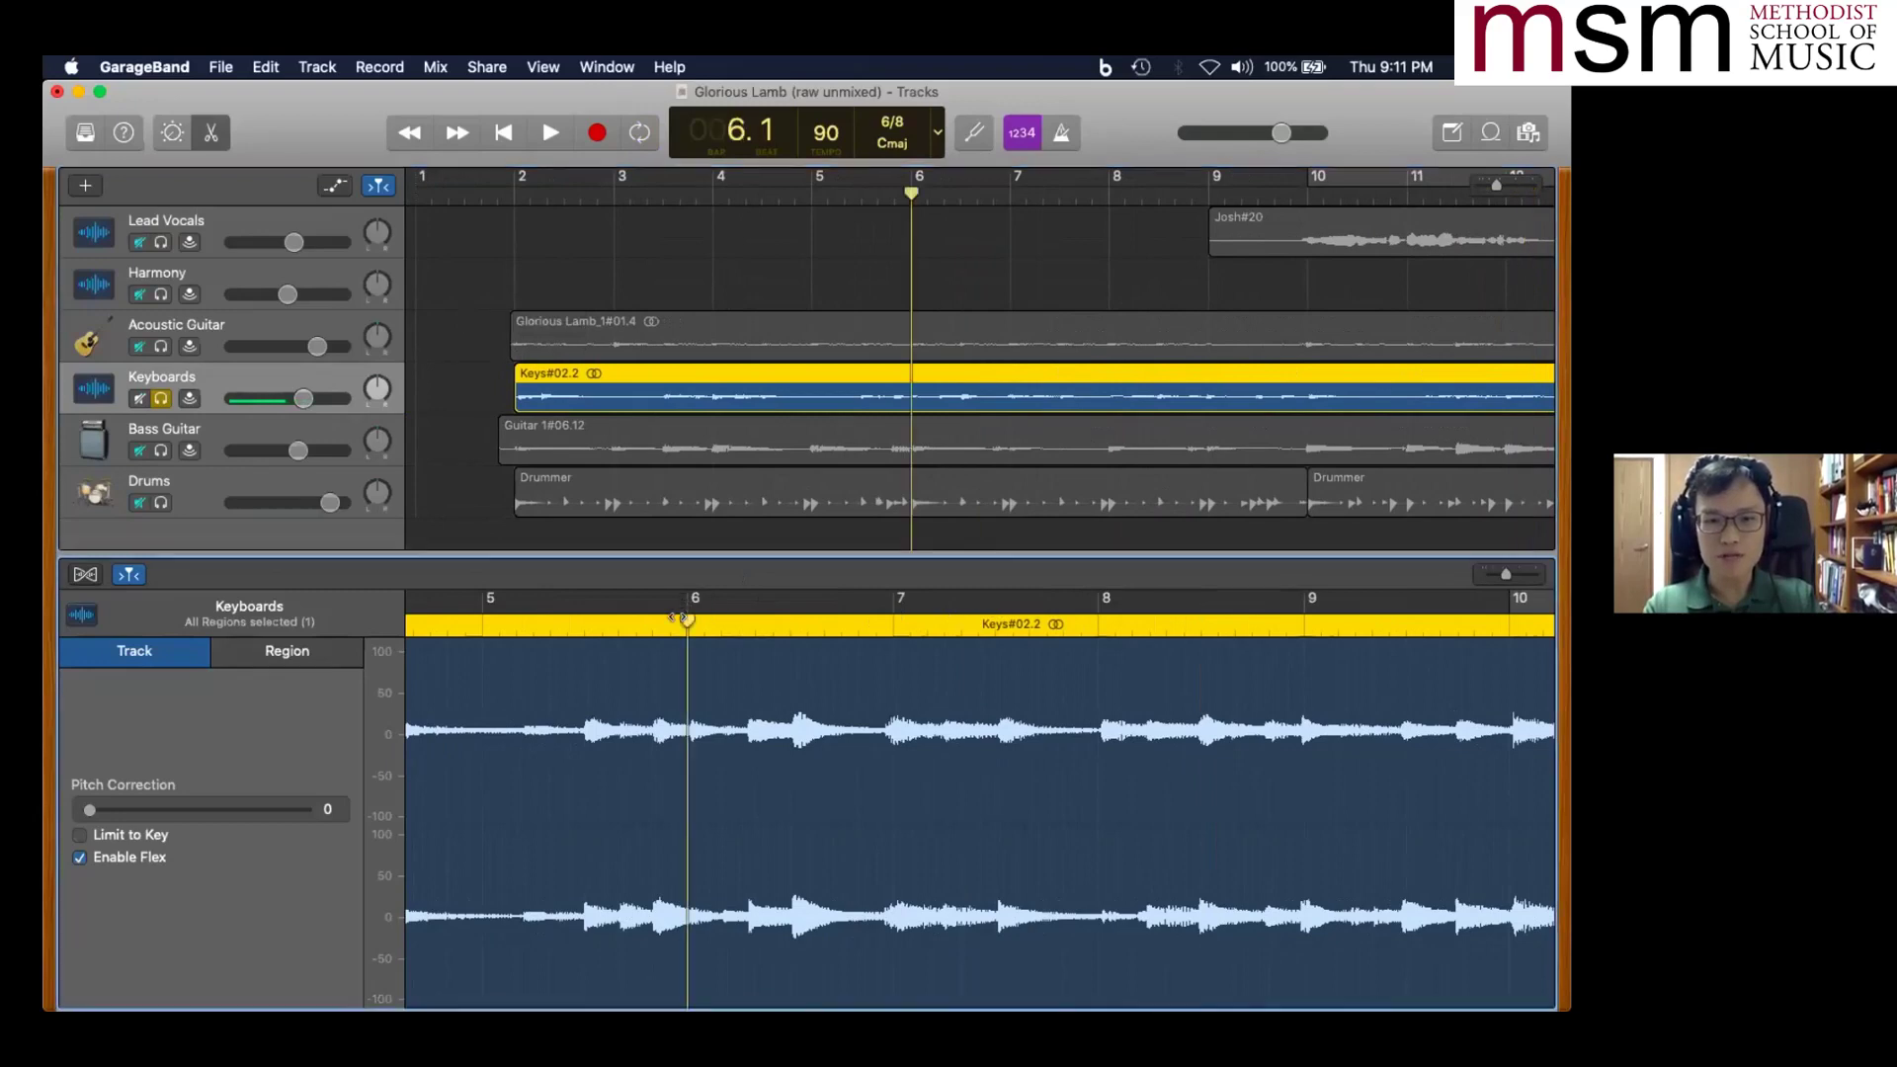
key("space")
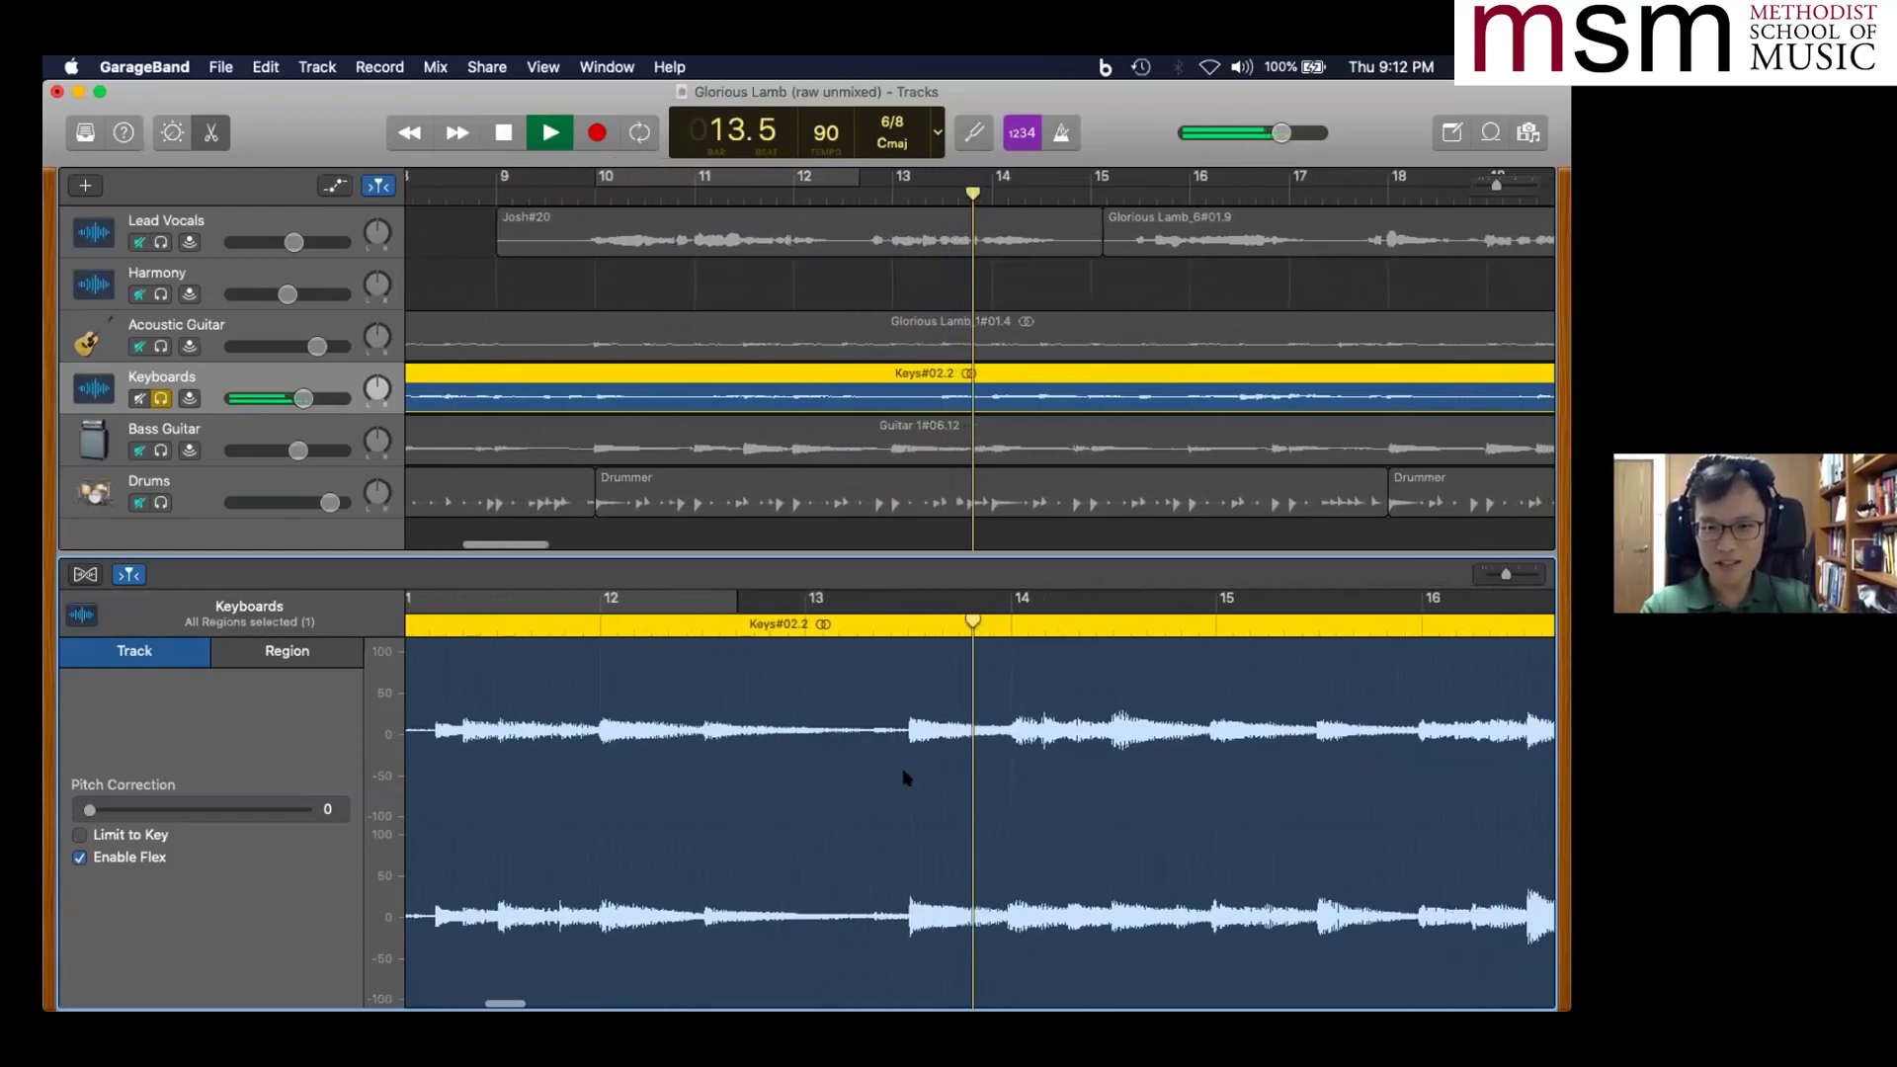
- Stop playback, turn off solo on the Keyboards track and show the Acoustic Guitar track in the audio editor
key("space")
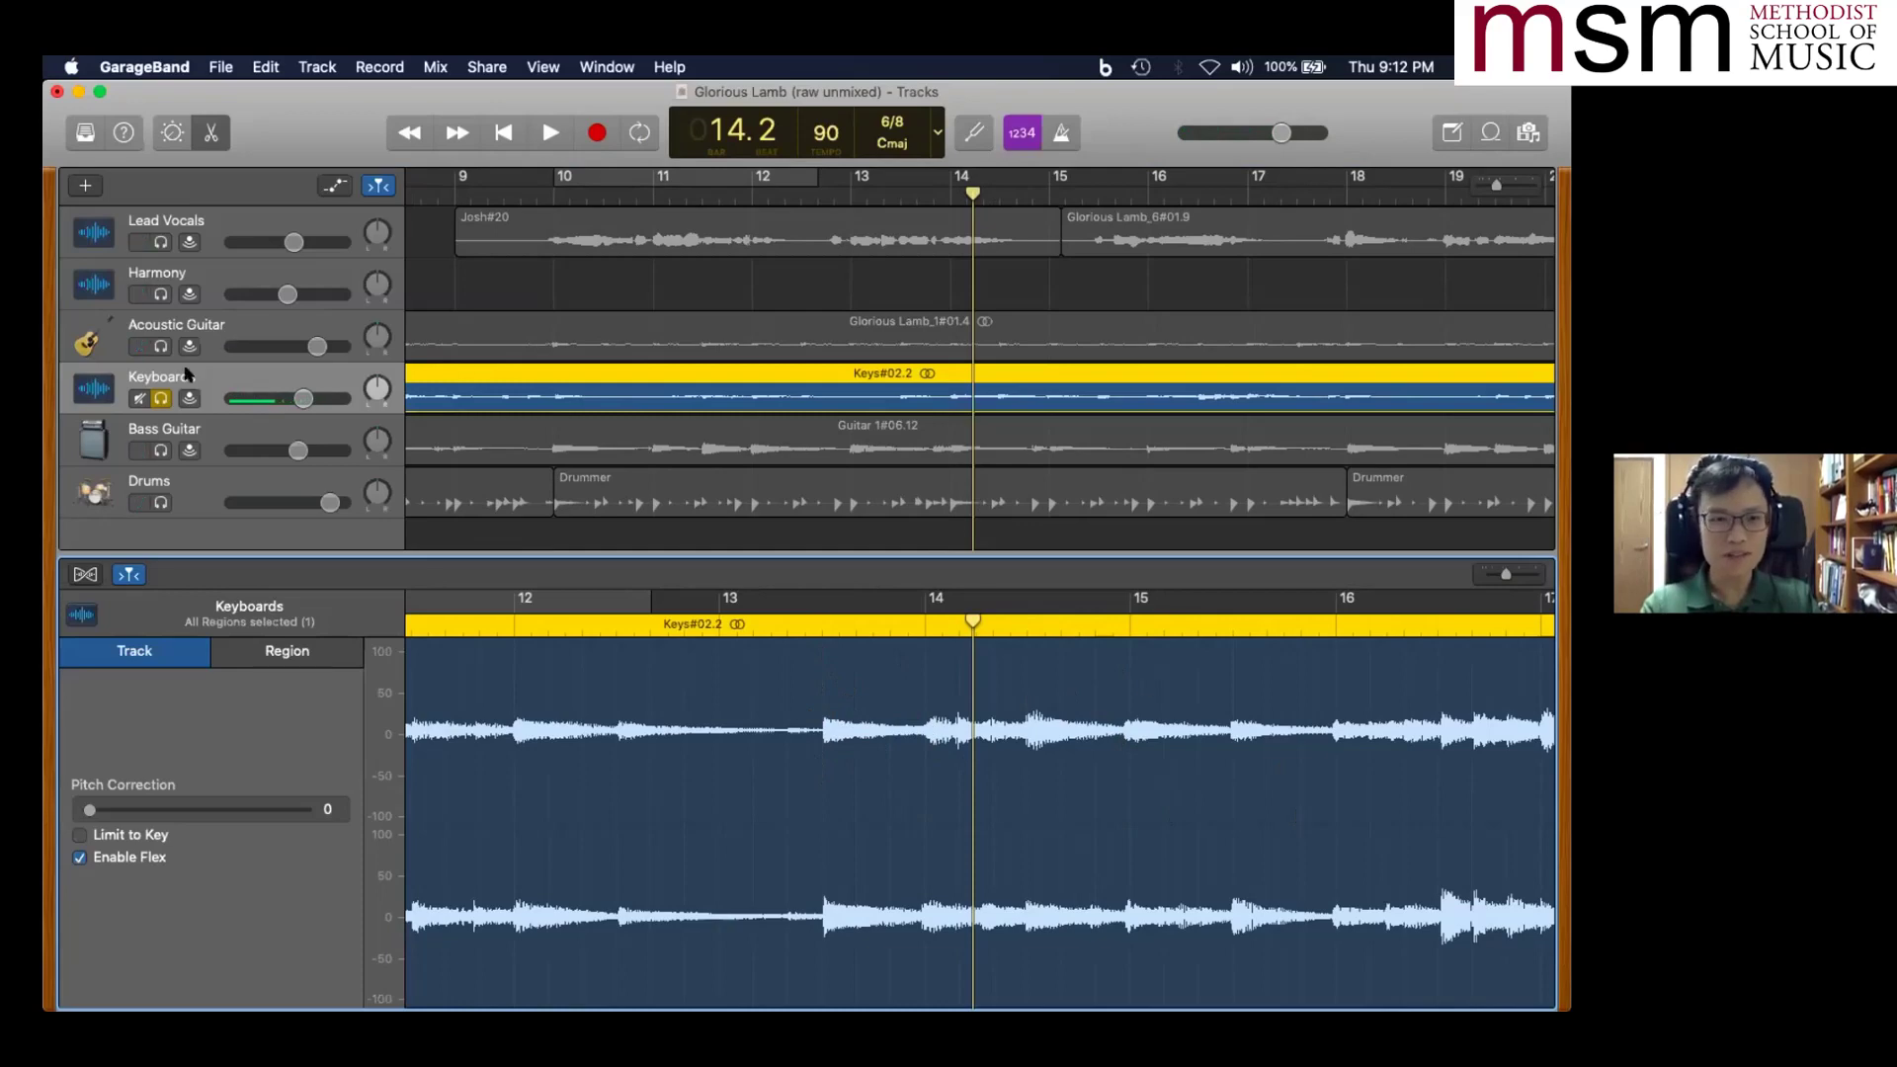
left_click(161, 398)
left_click(166, 334)
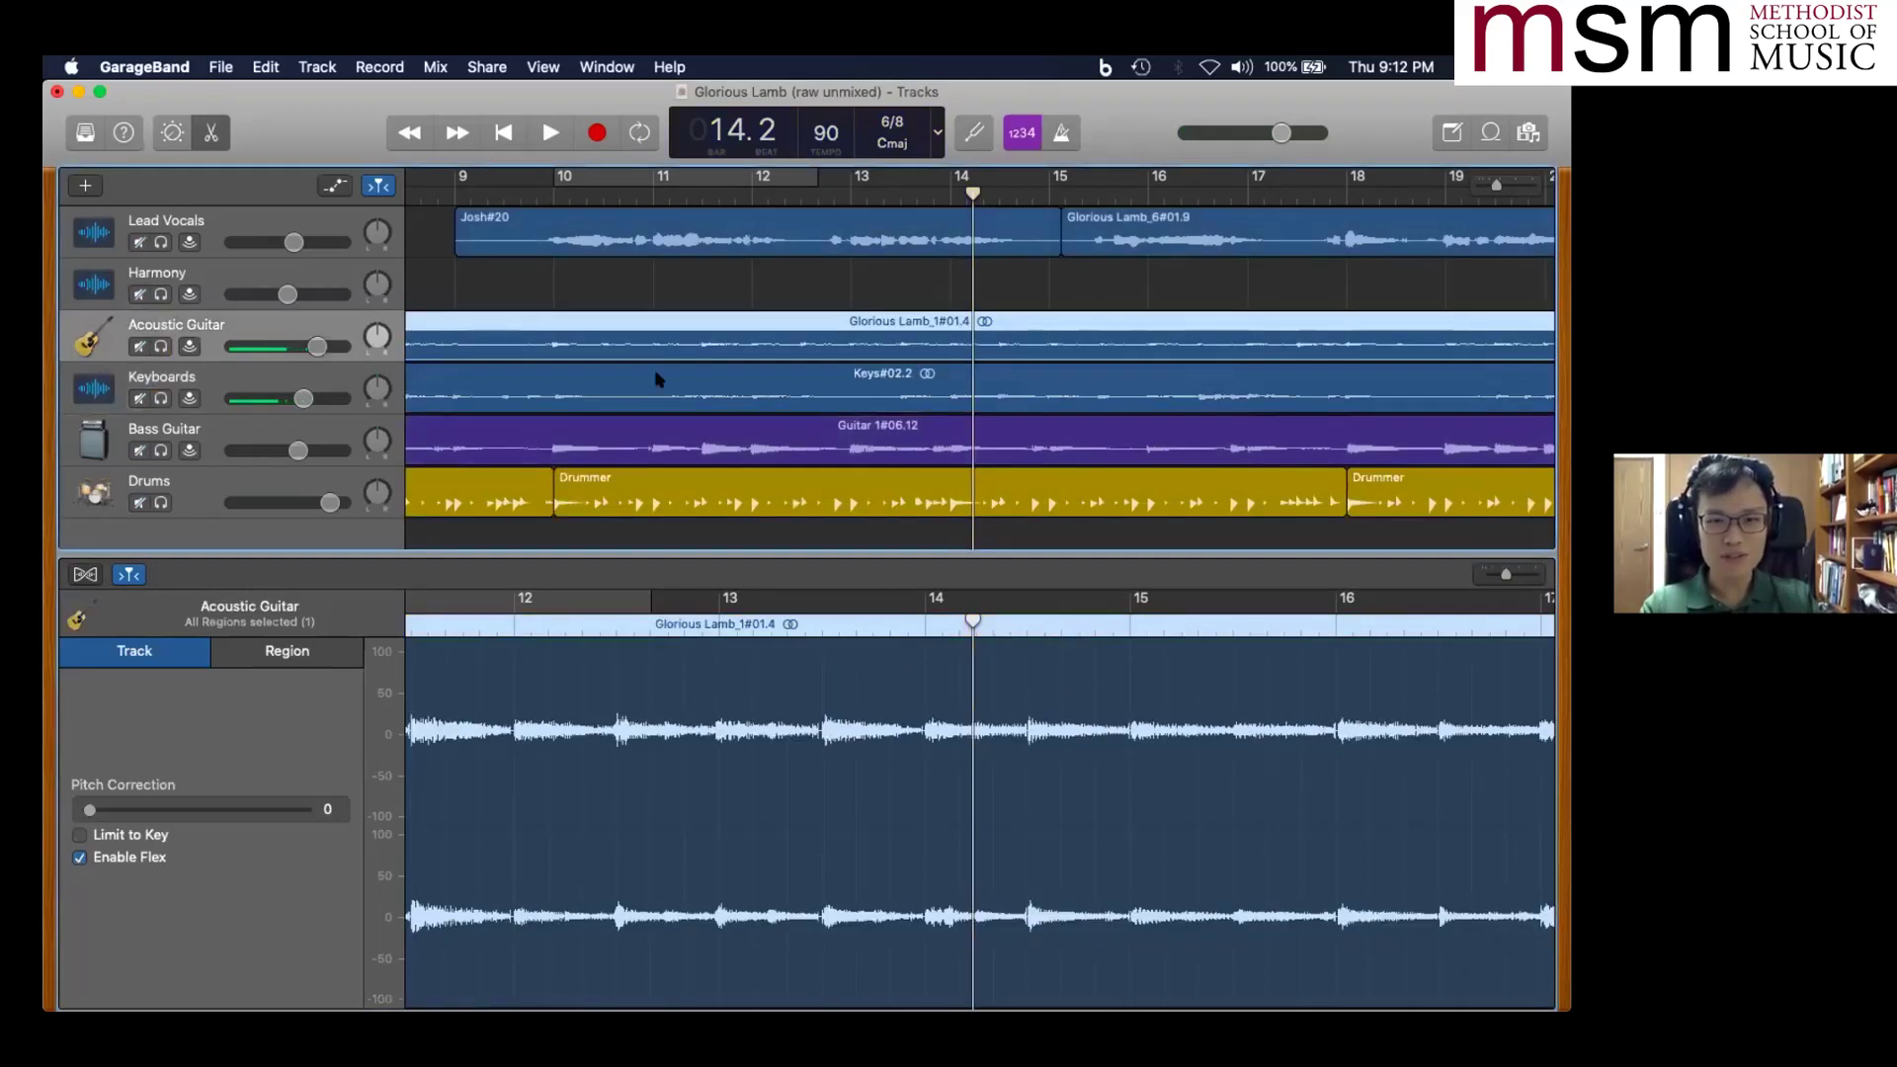
- Play the full mix briefly from bar 4 to listen to the acoustic guitar's timing
scroll(805, 771, "left", 15)
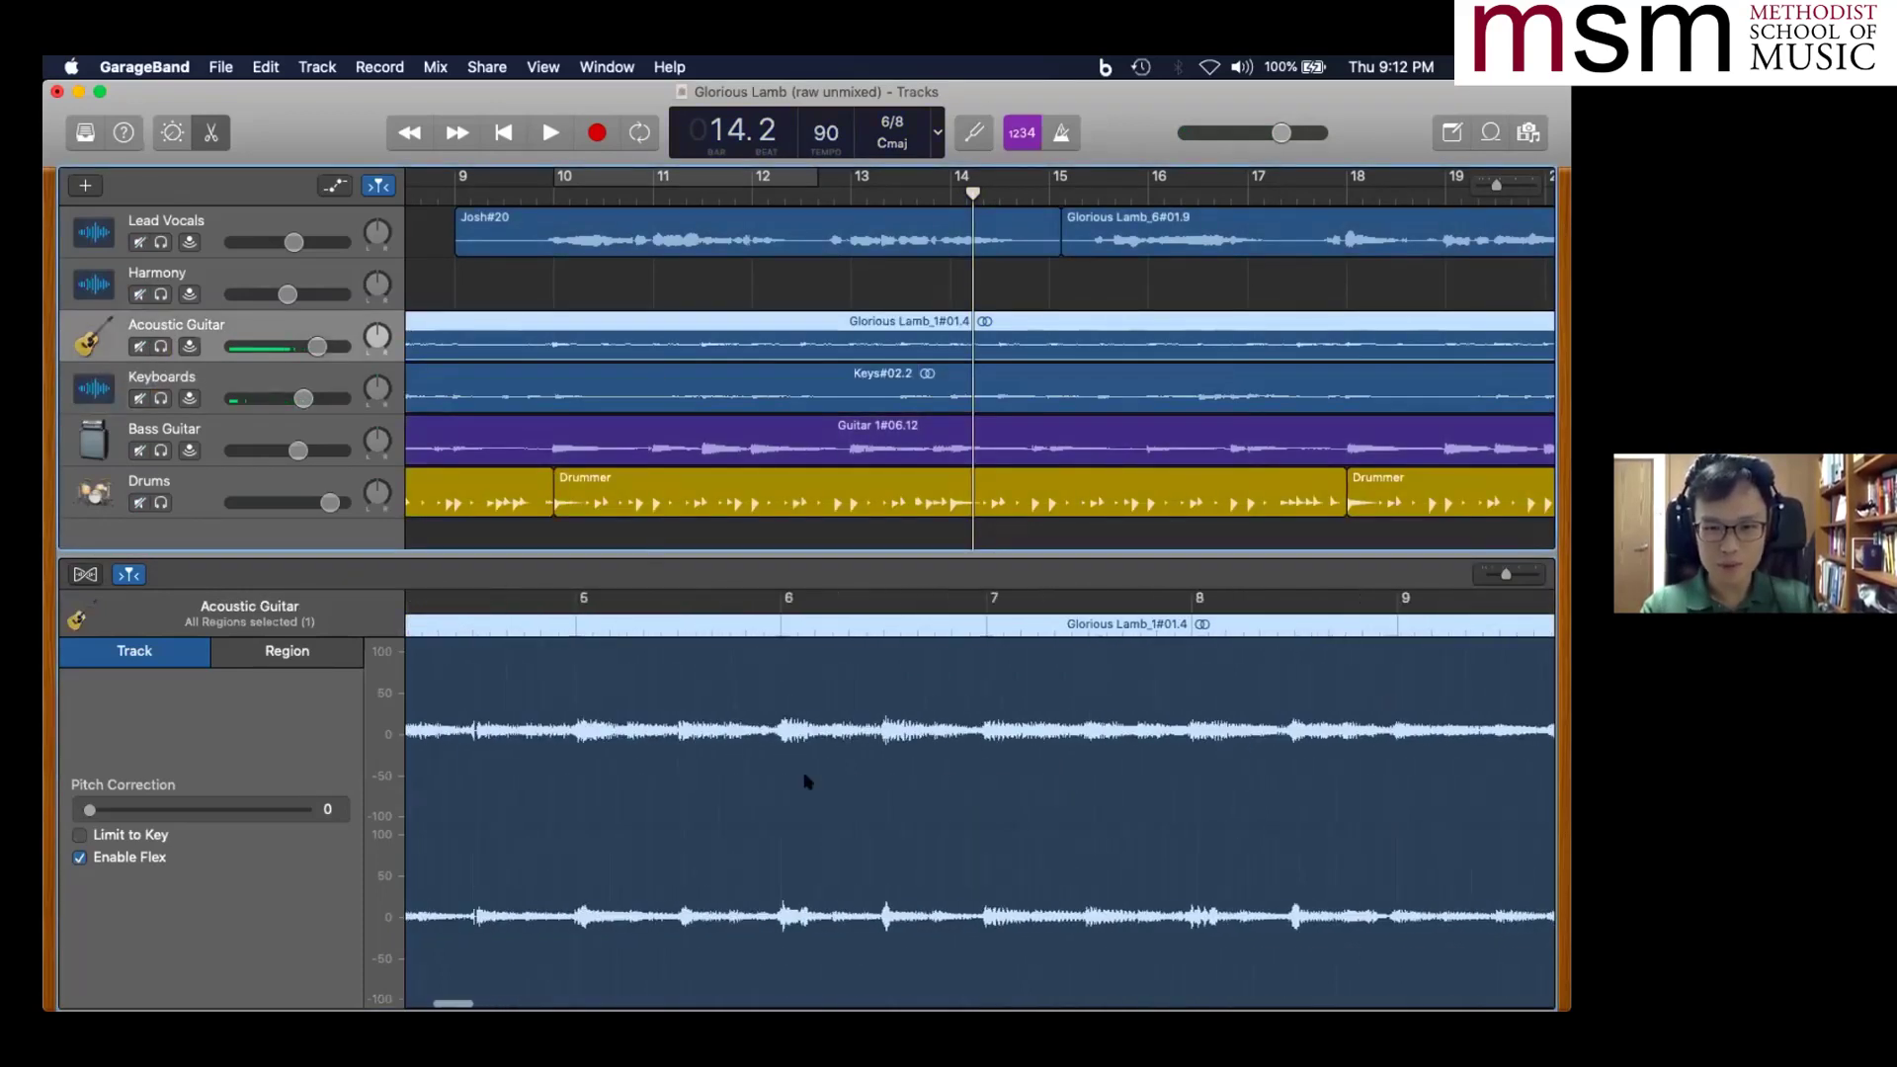
scroll(805, 776, "left", 10)
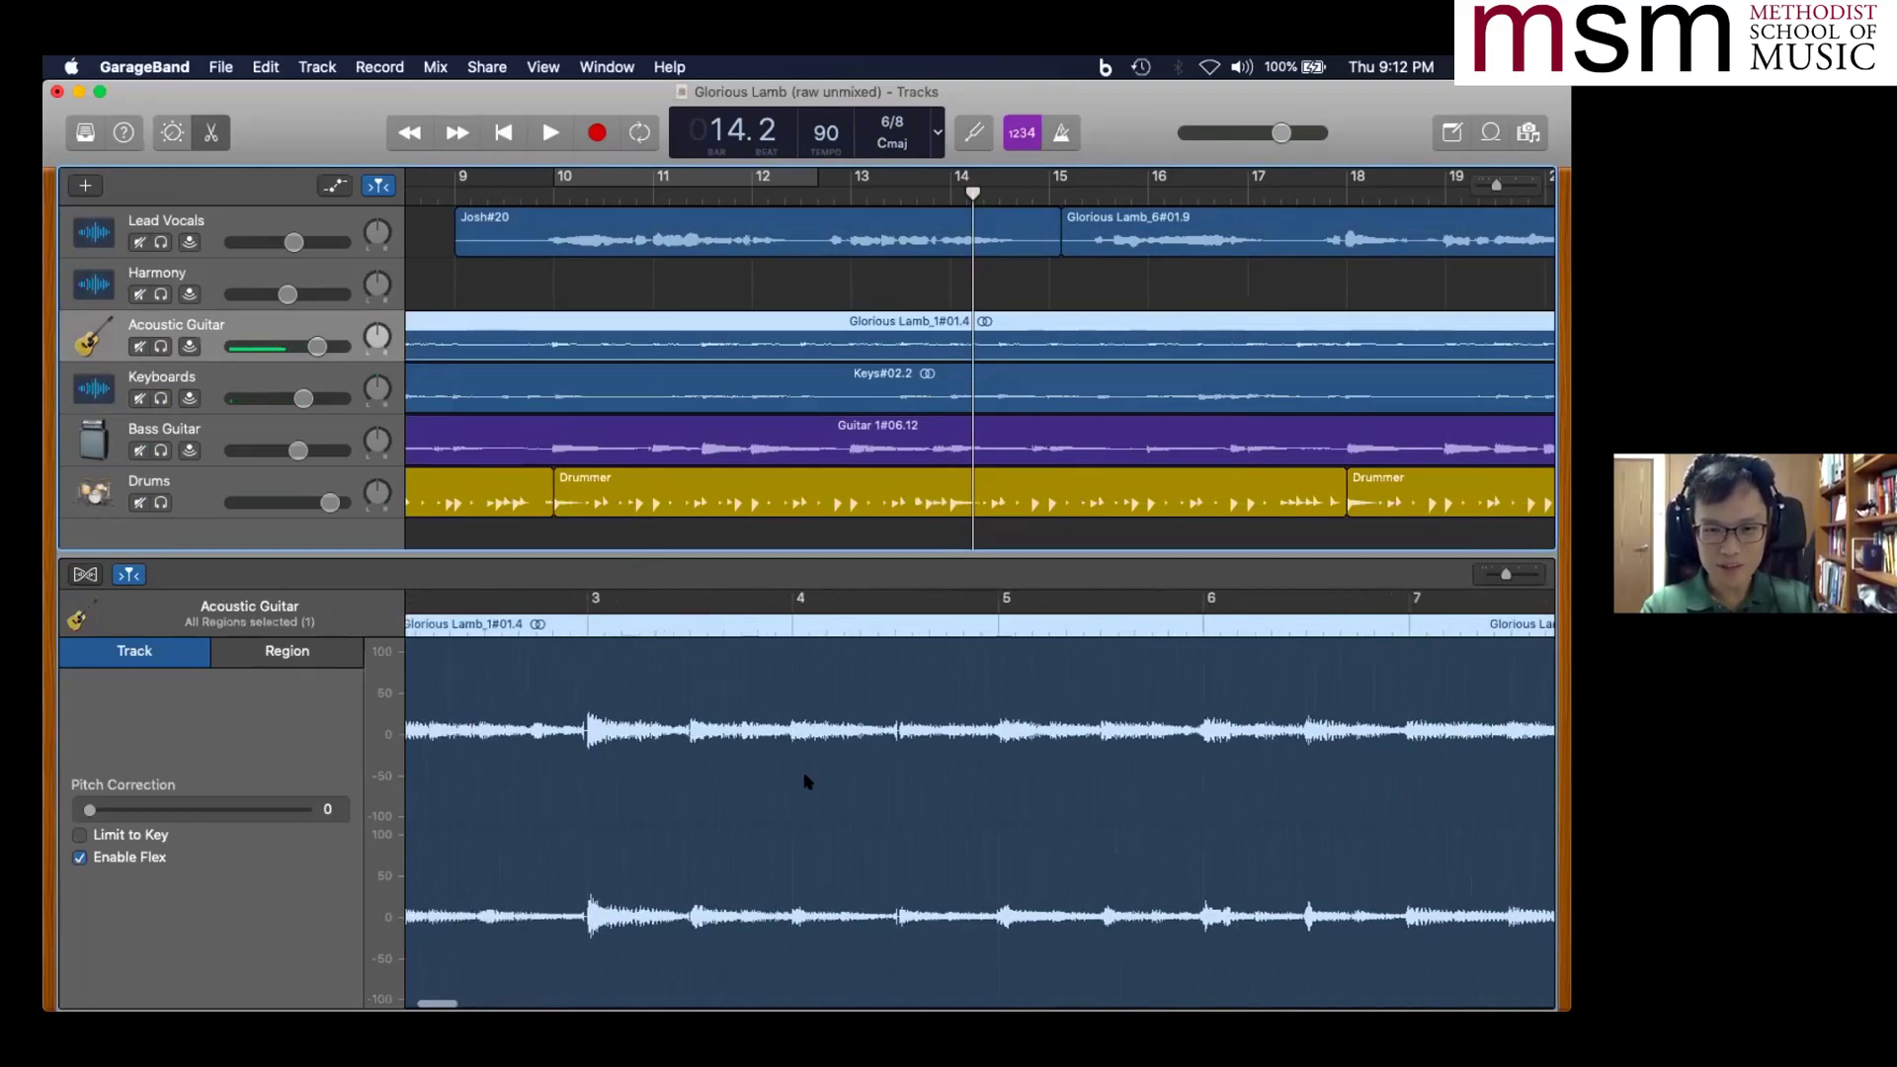
left_click(808, 624)
key("space")
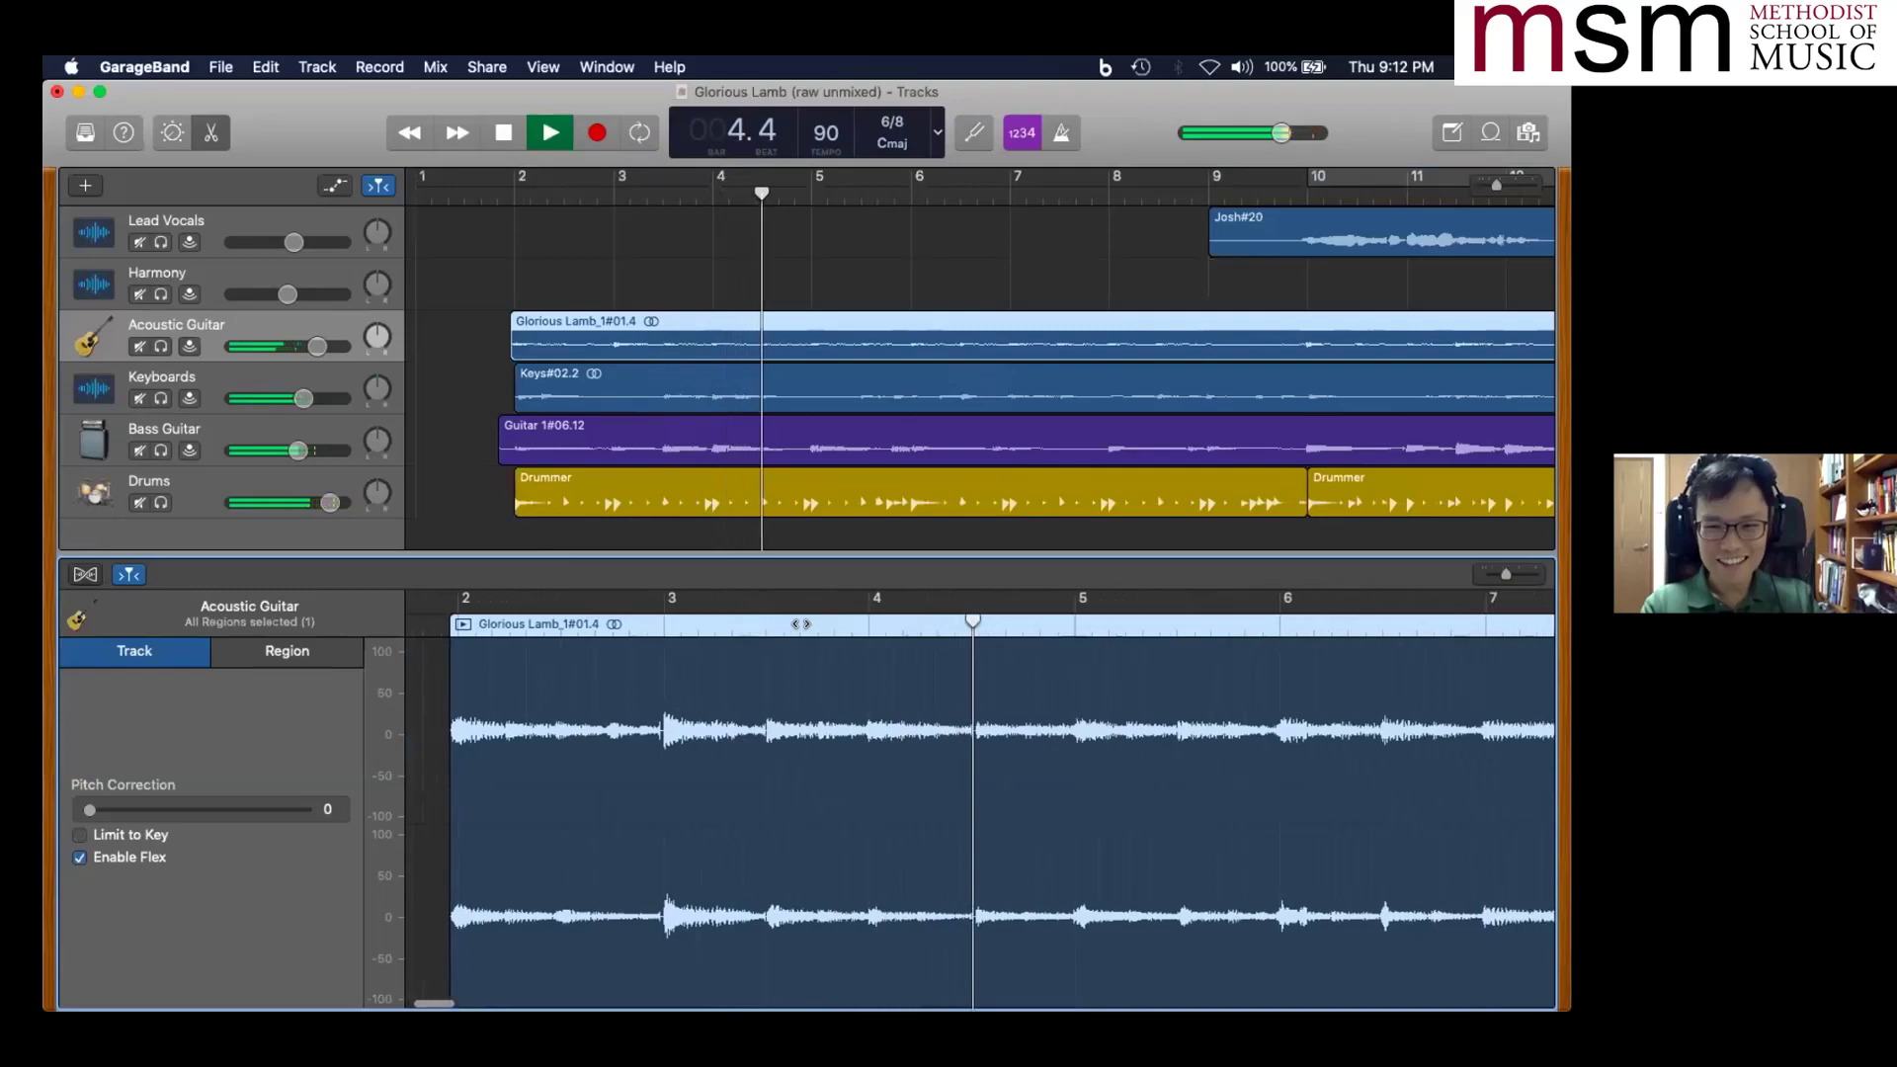
key("space")
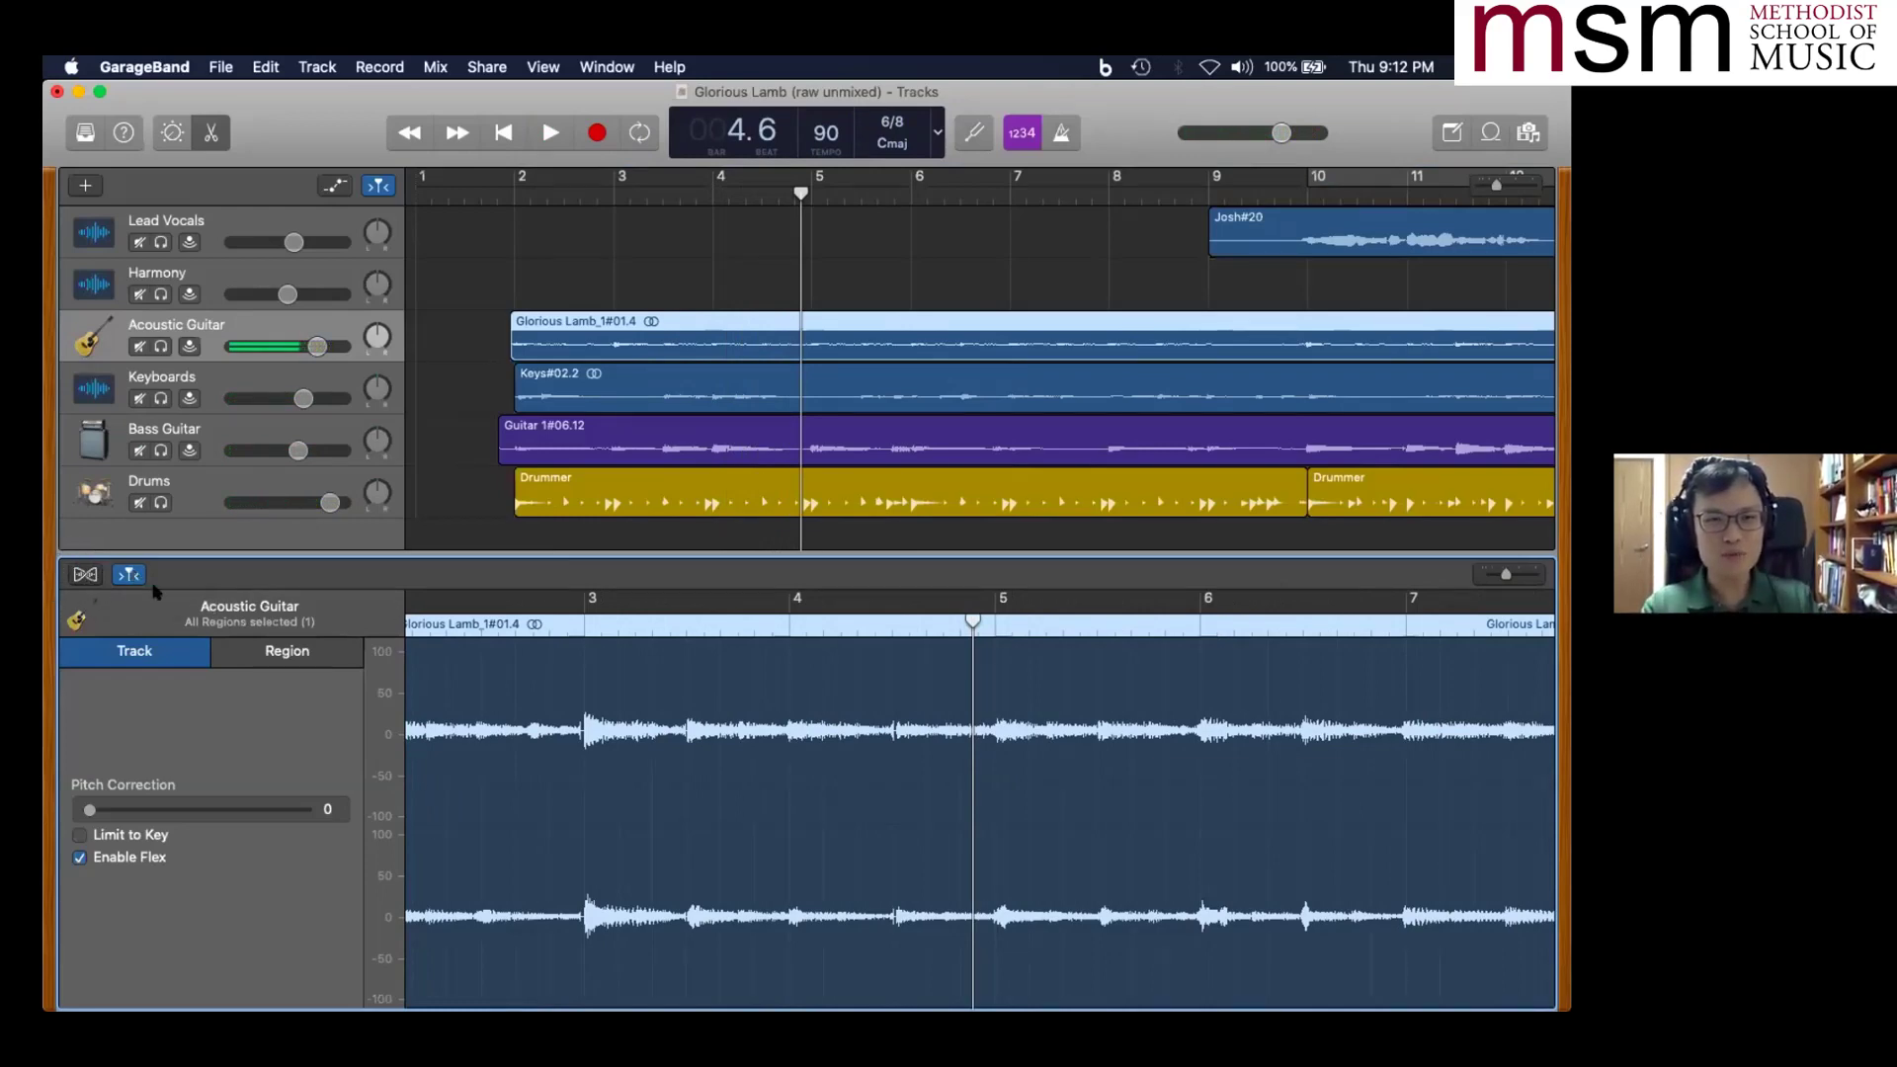
- Turn on Flex editing for the Acoustic Guitar track in the audio editor
left_click(210, 134)
left_click(210, 135)
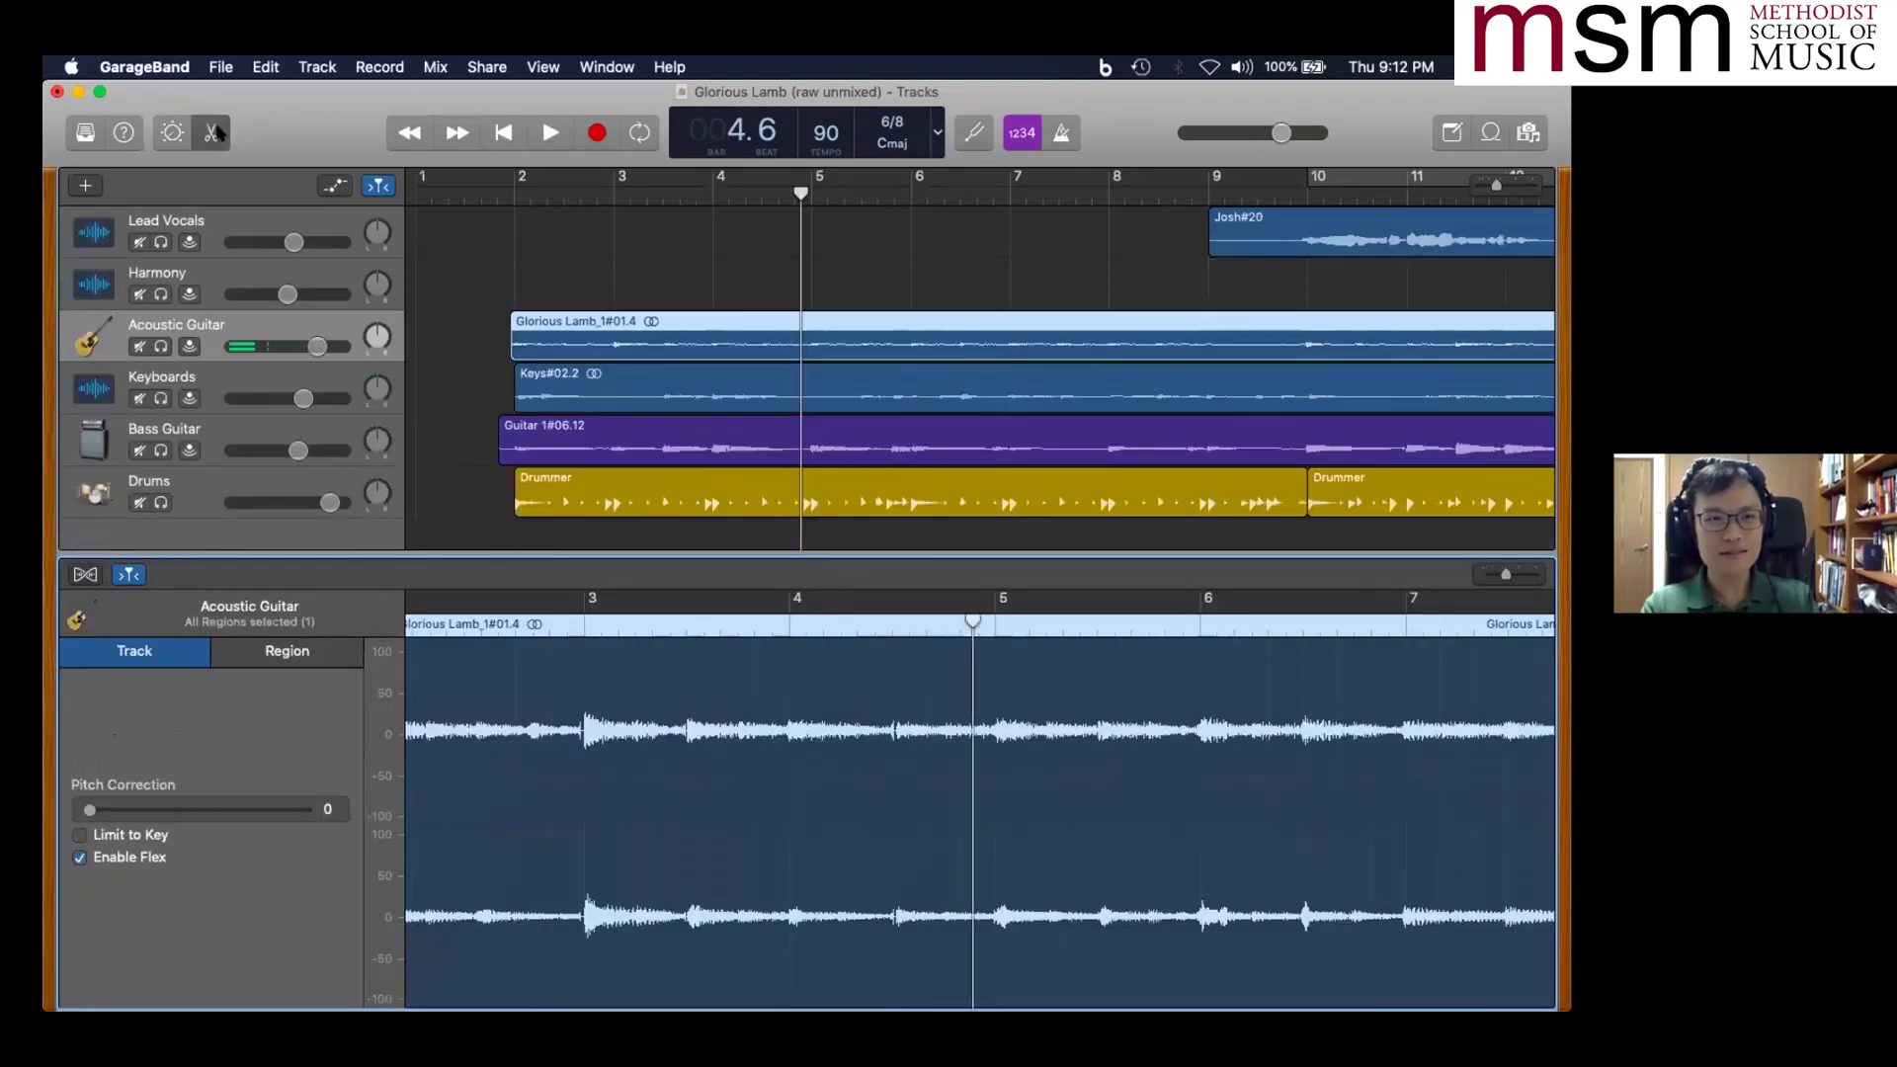
left_click(85, 575)
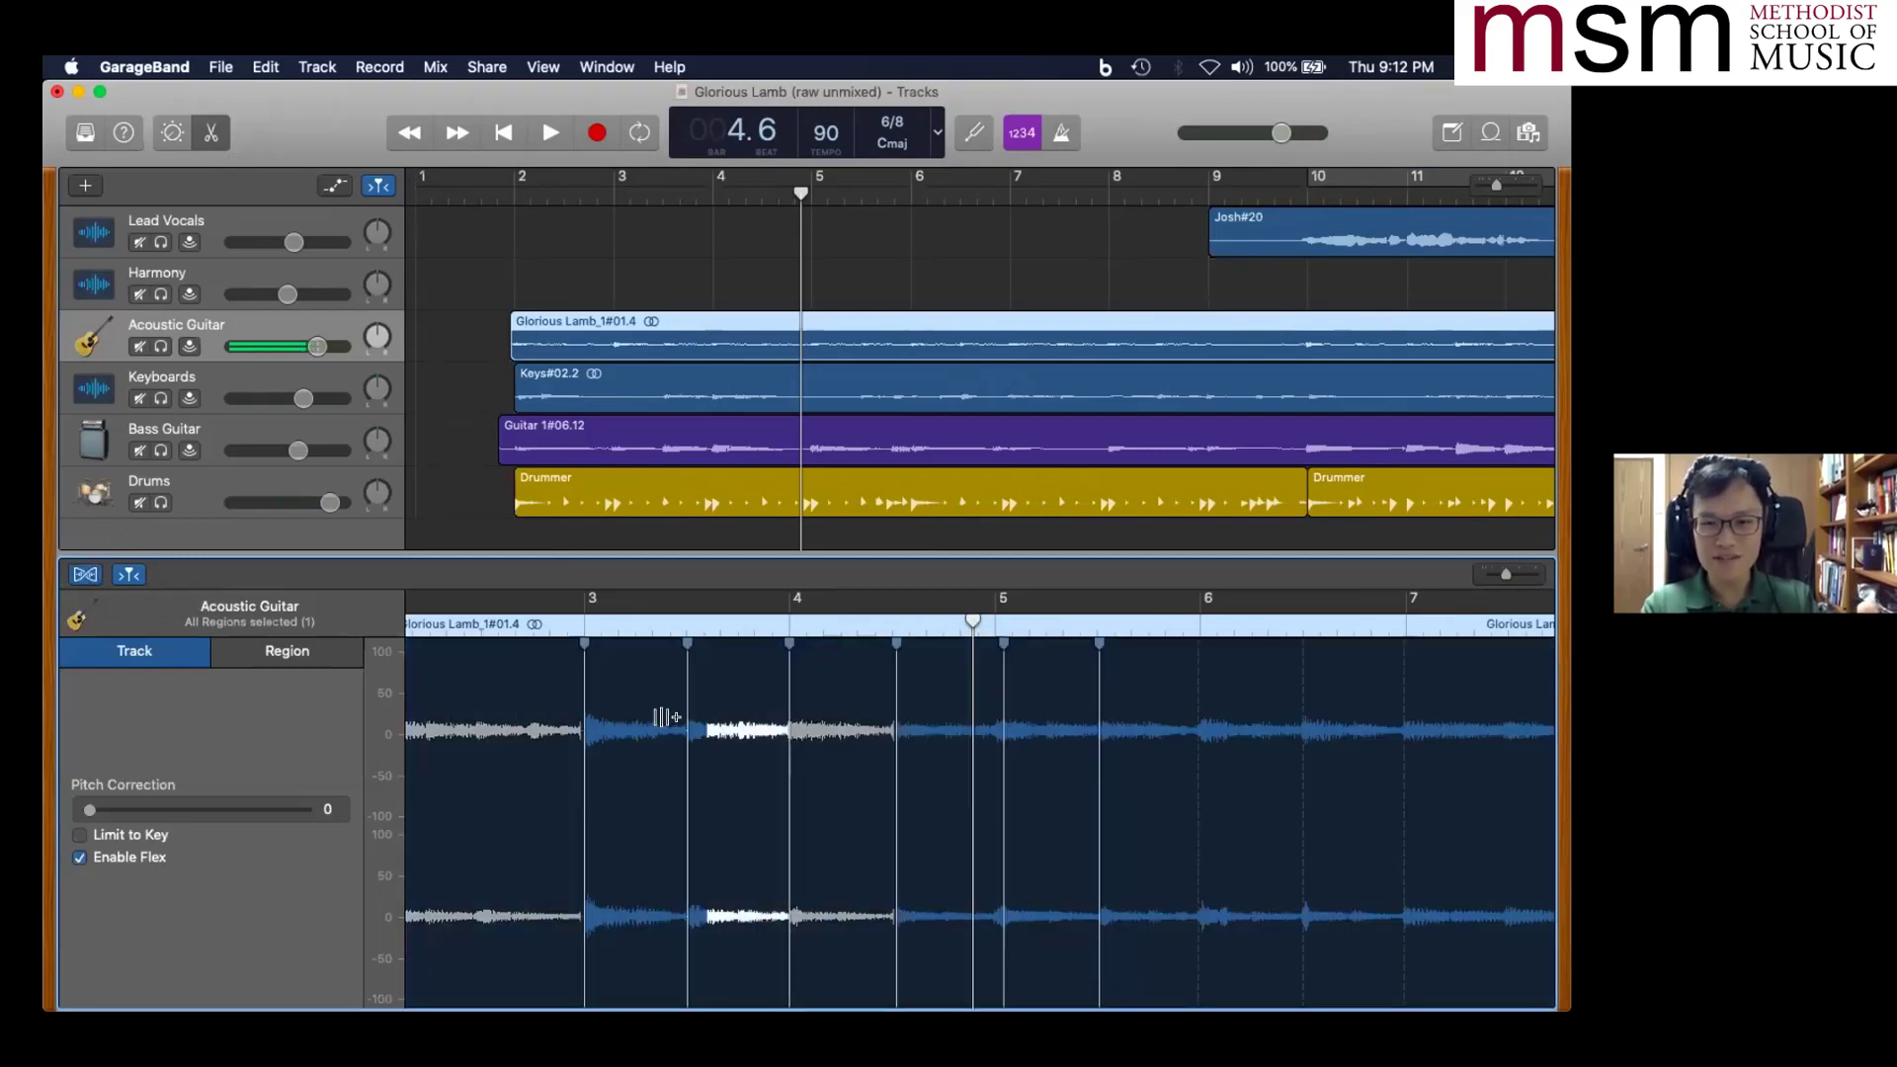
- Shift the acoustic guitar's flex marker at bar 7 earlier, and move it back onto the bar 7 line
scroll(696, 686, "left", 3)
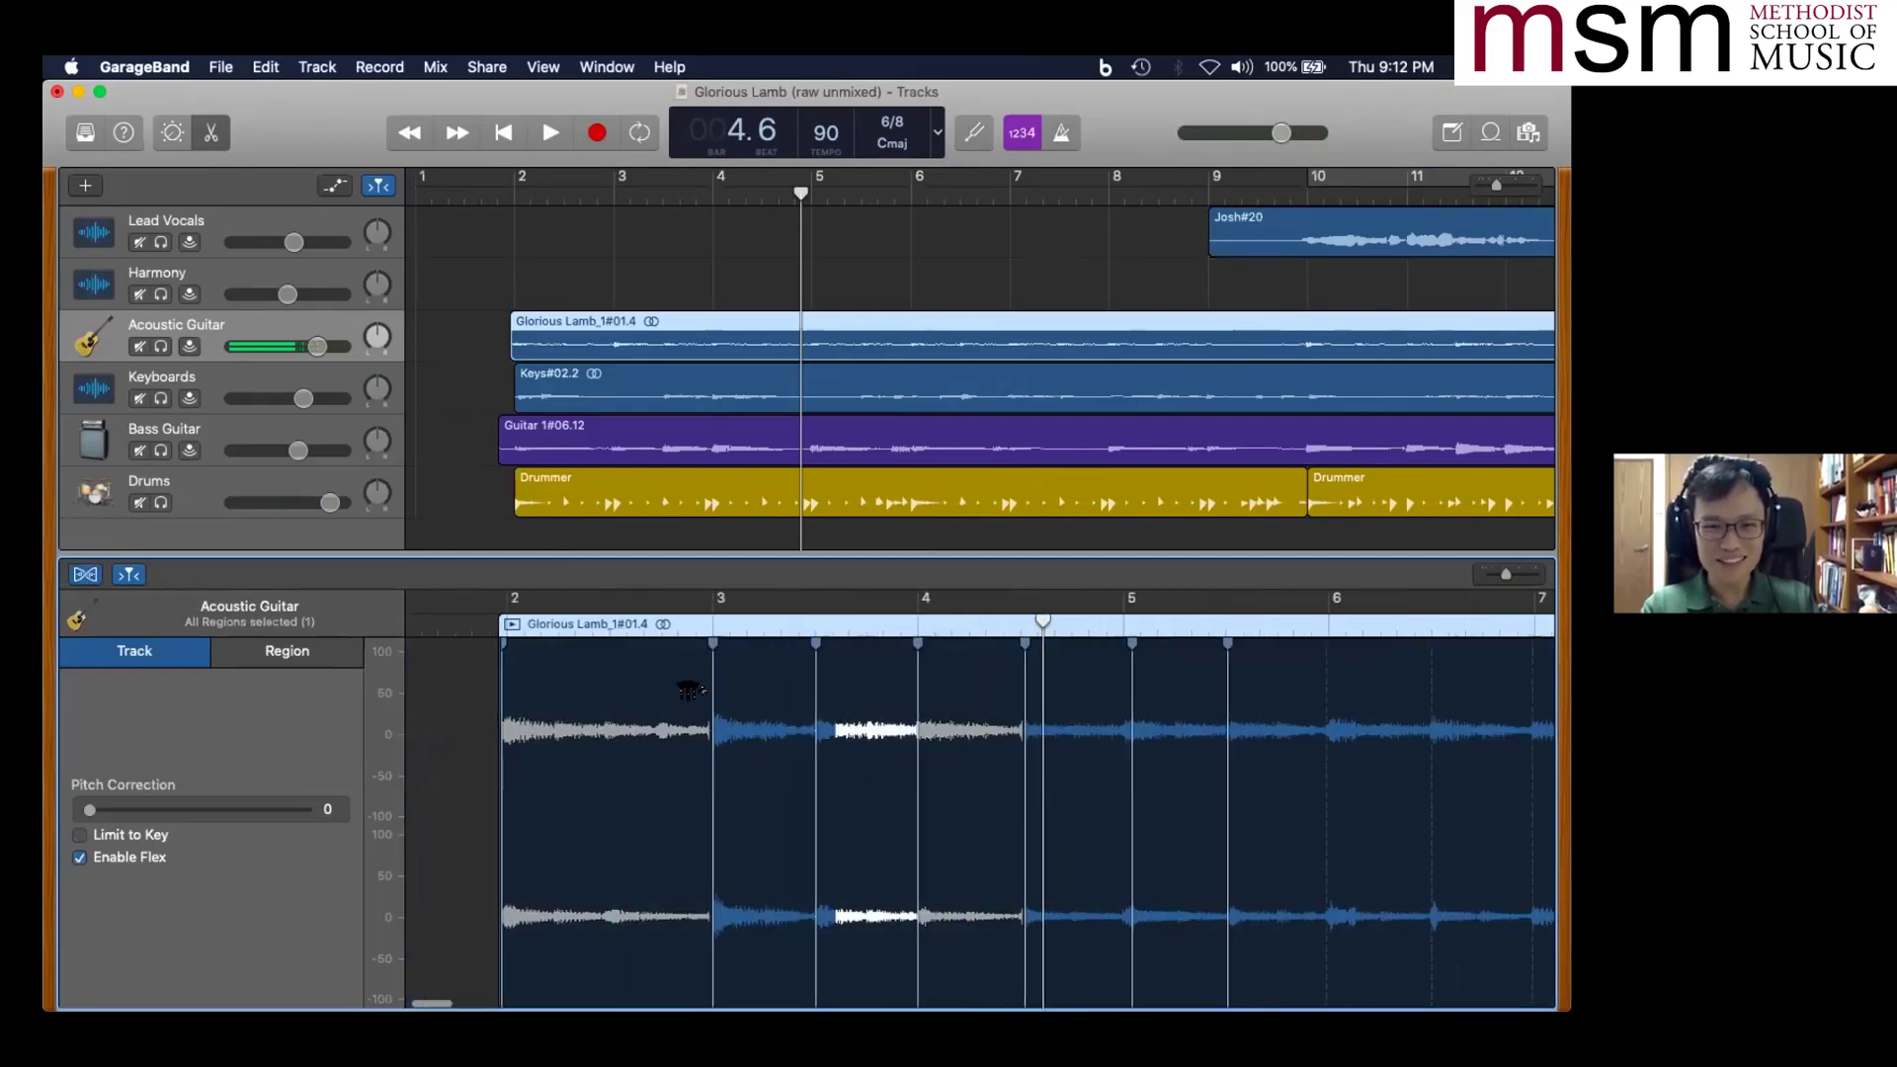
scroll(692, 690, "left", 3)
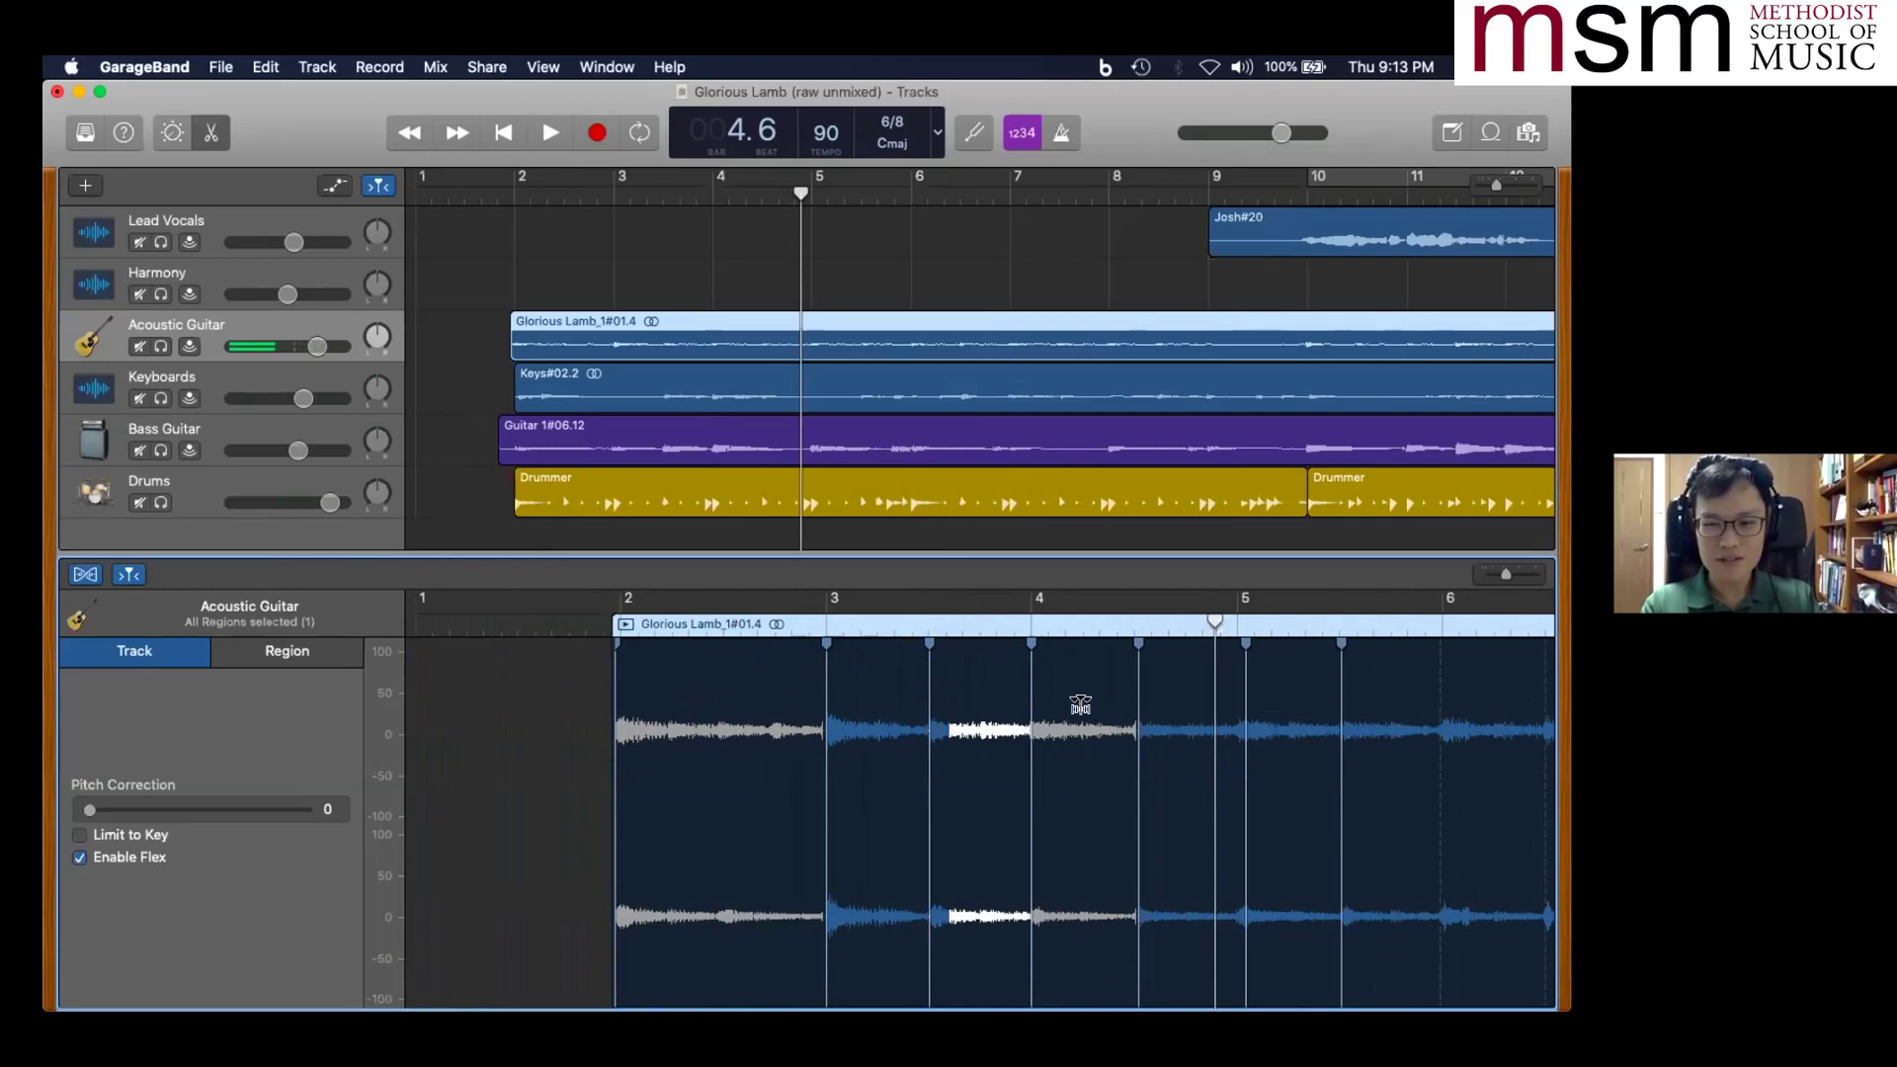
scroll(1081, 705, "right", 10)
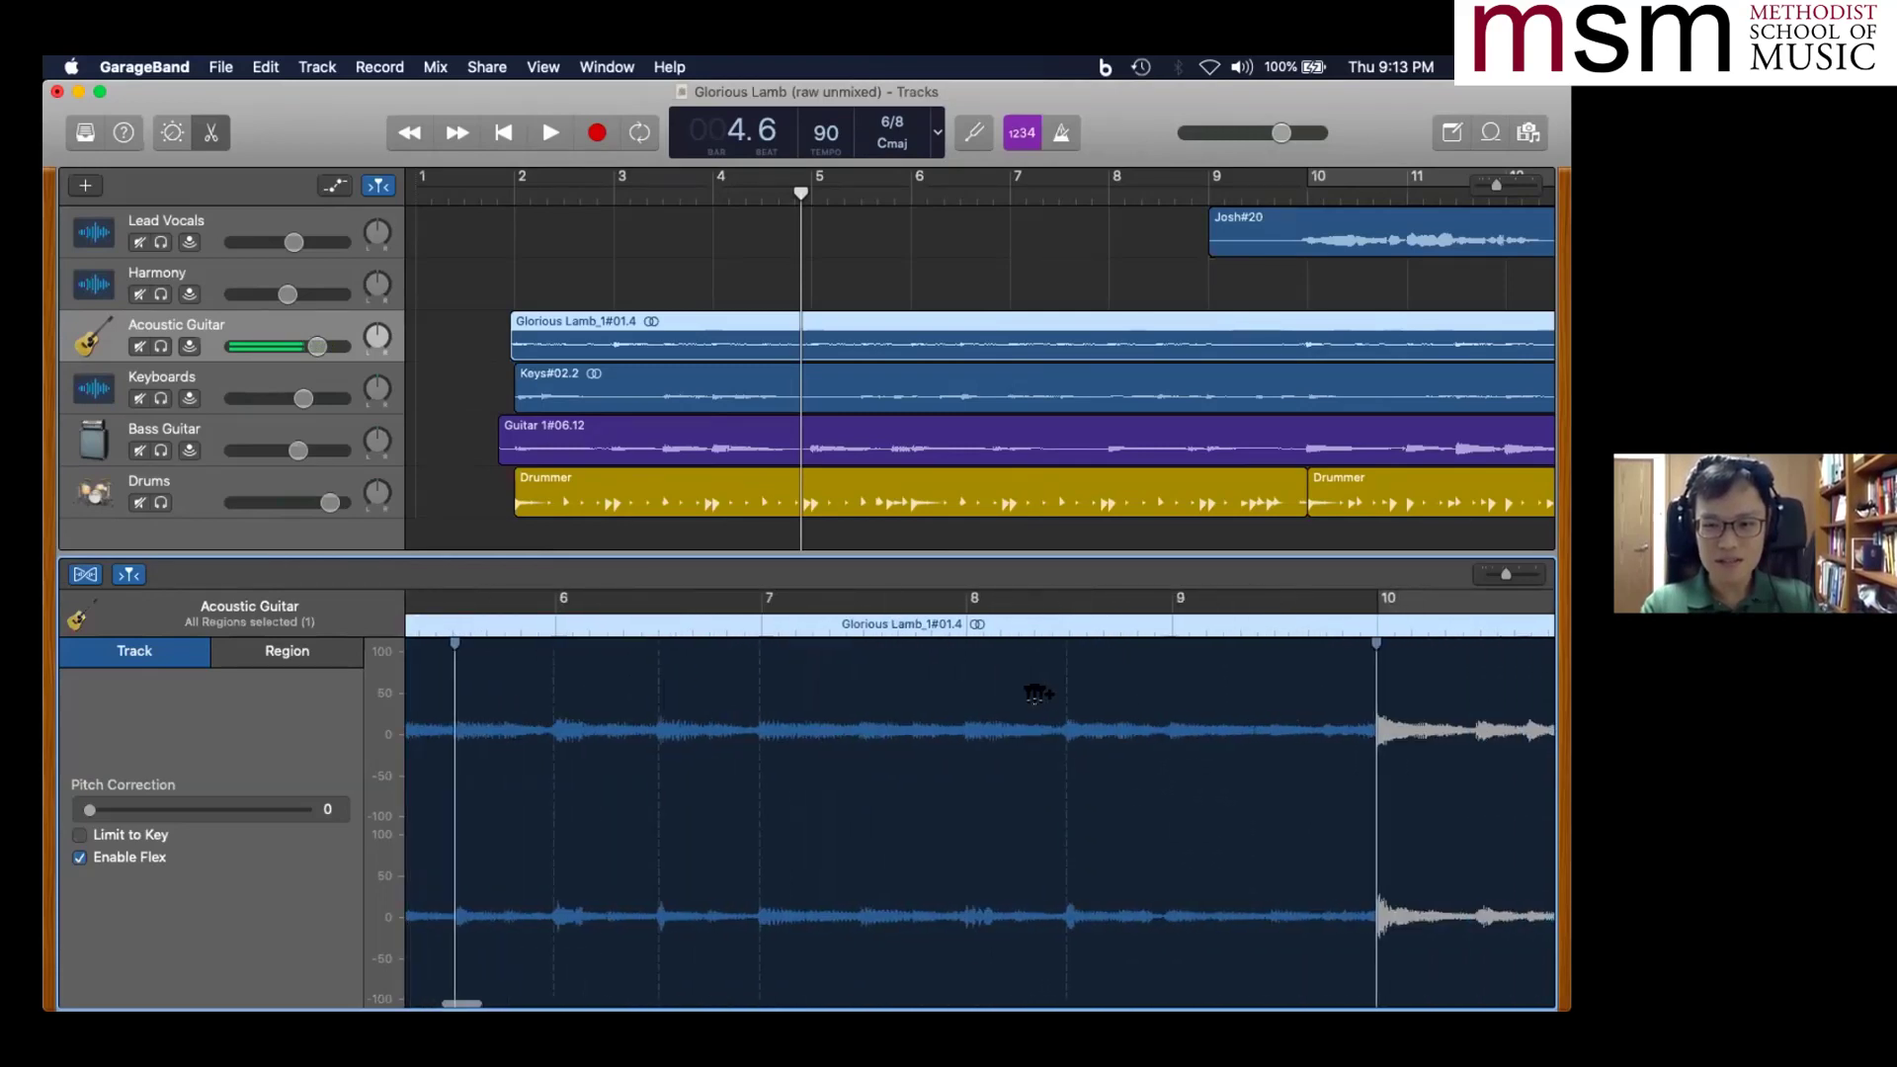
scroll(1106, 700, "left", 1)
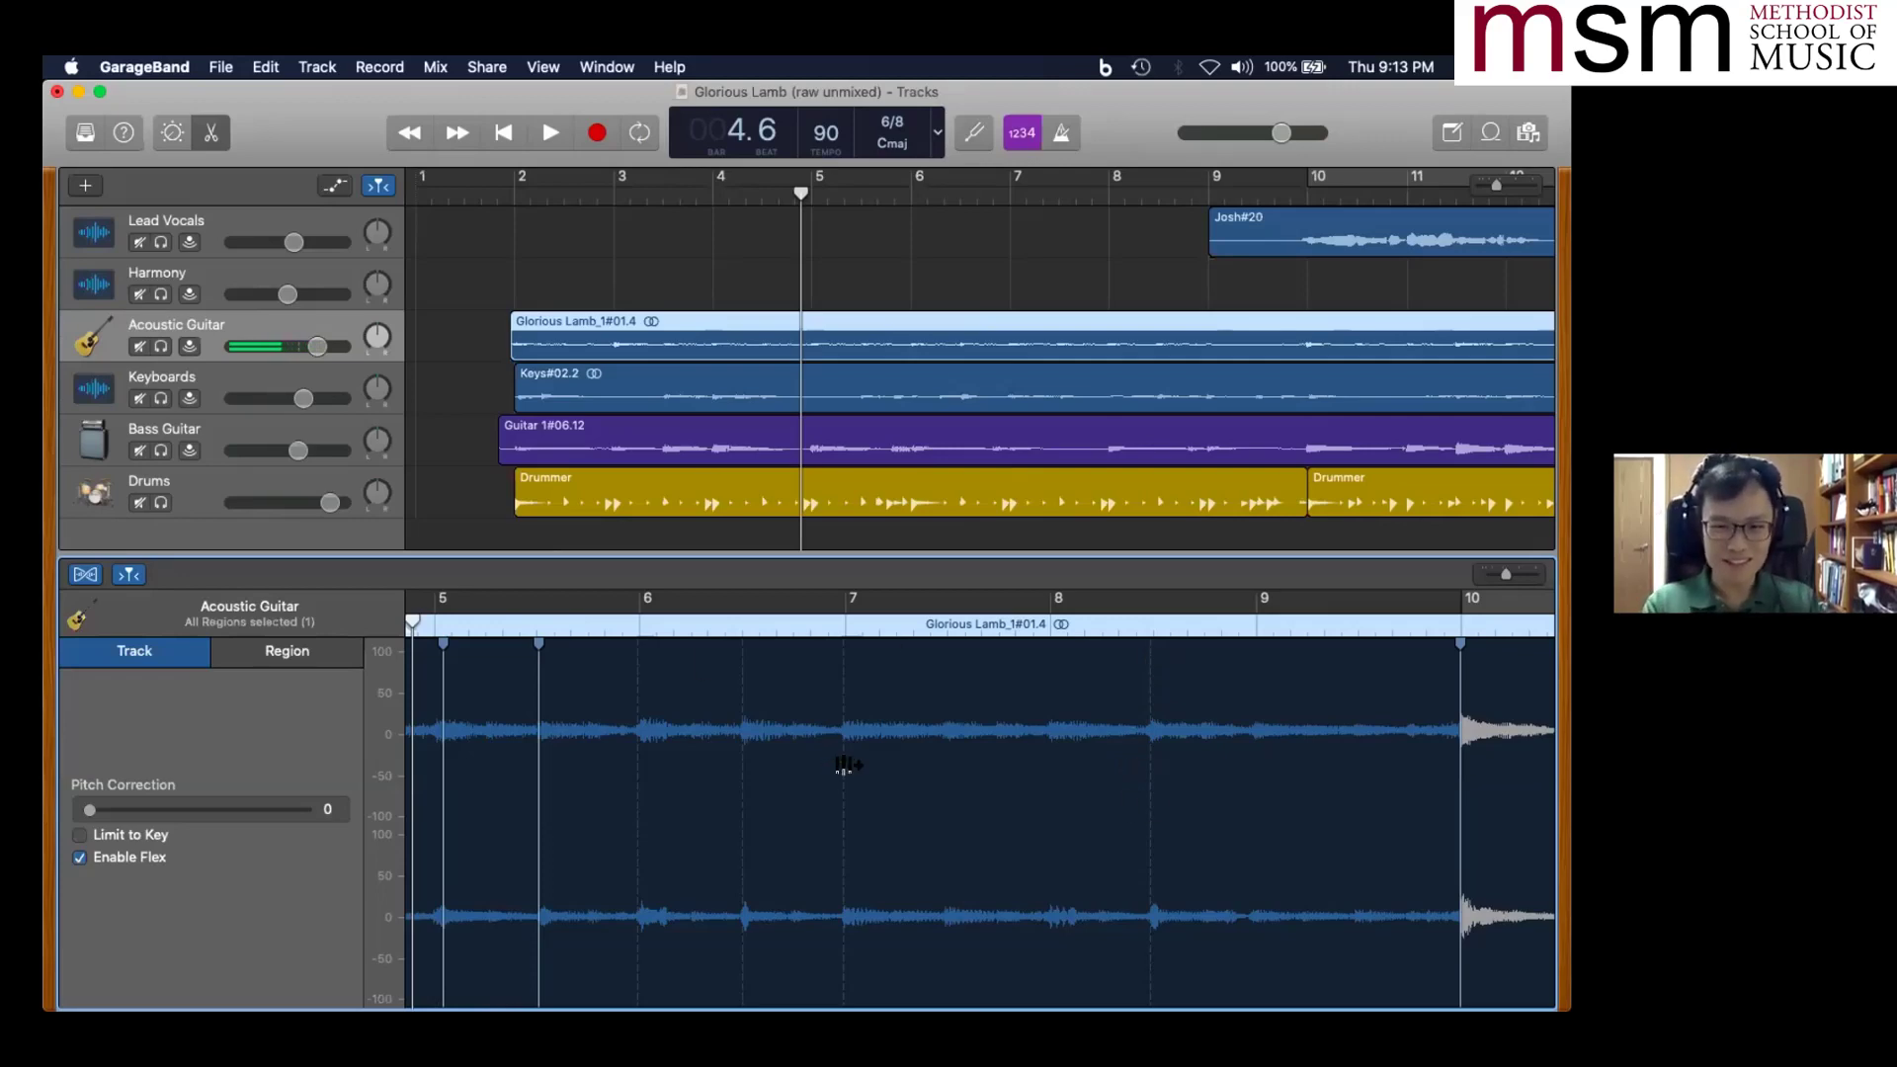
scroll(701, 788, "left", 5)
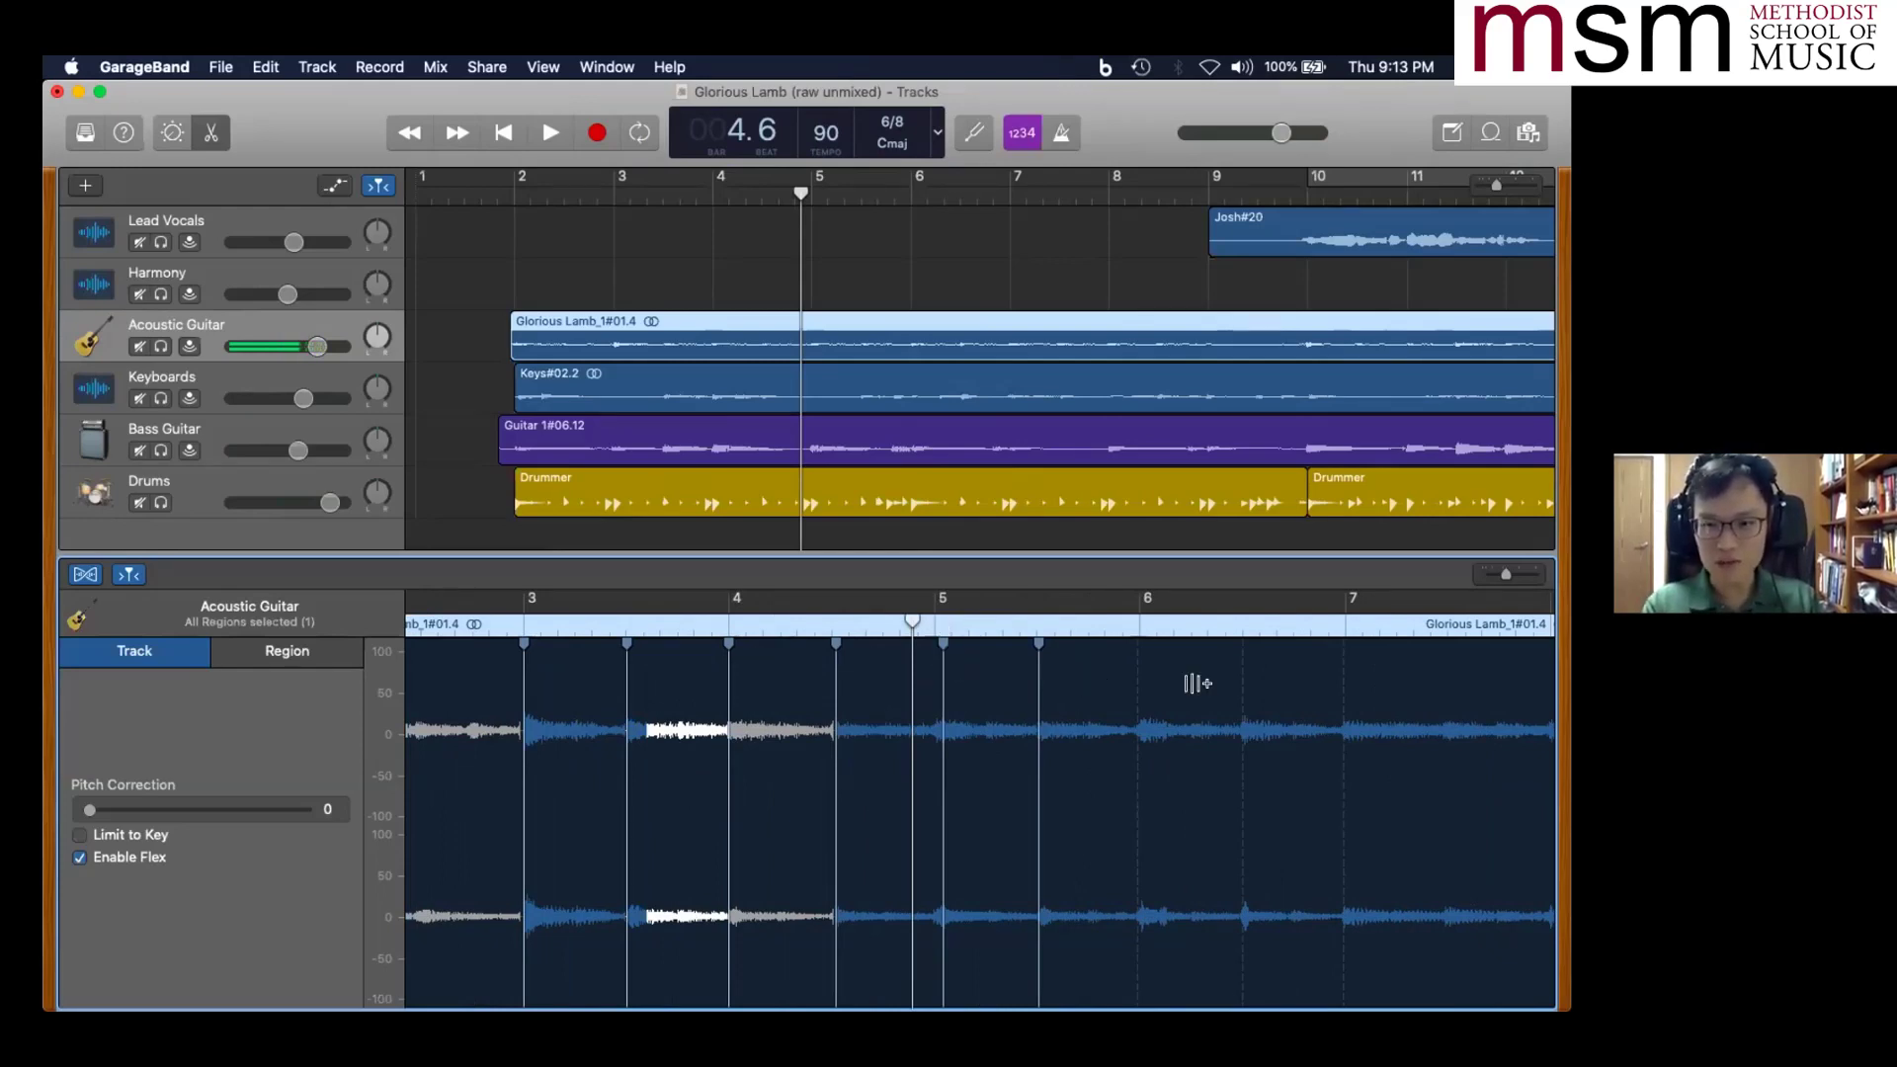
scroll(1201, 673, "right", 5)
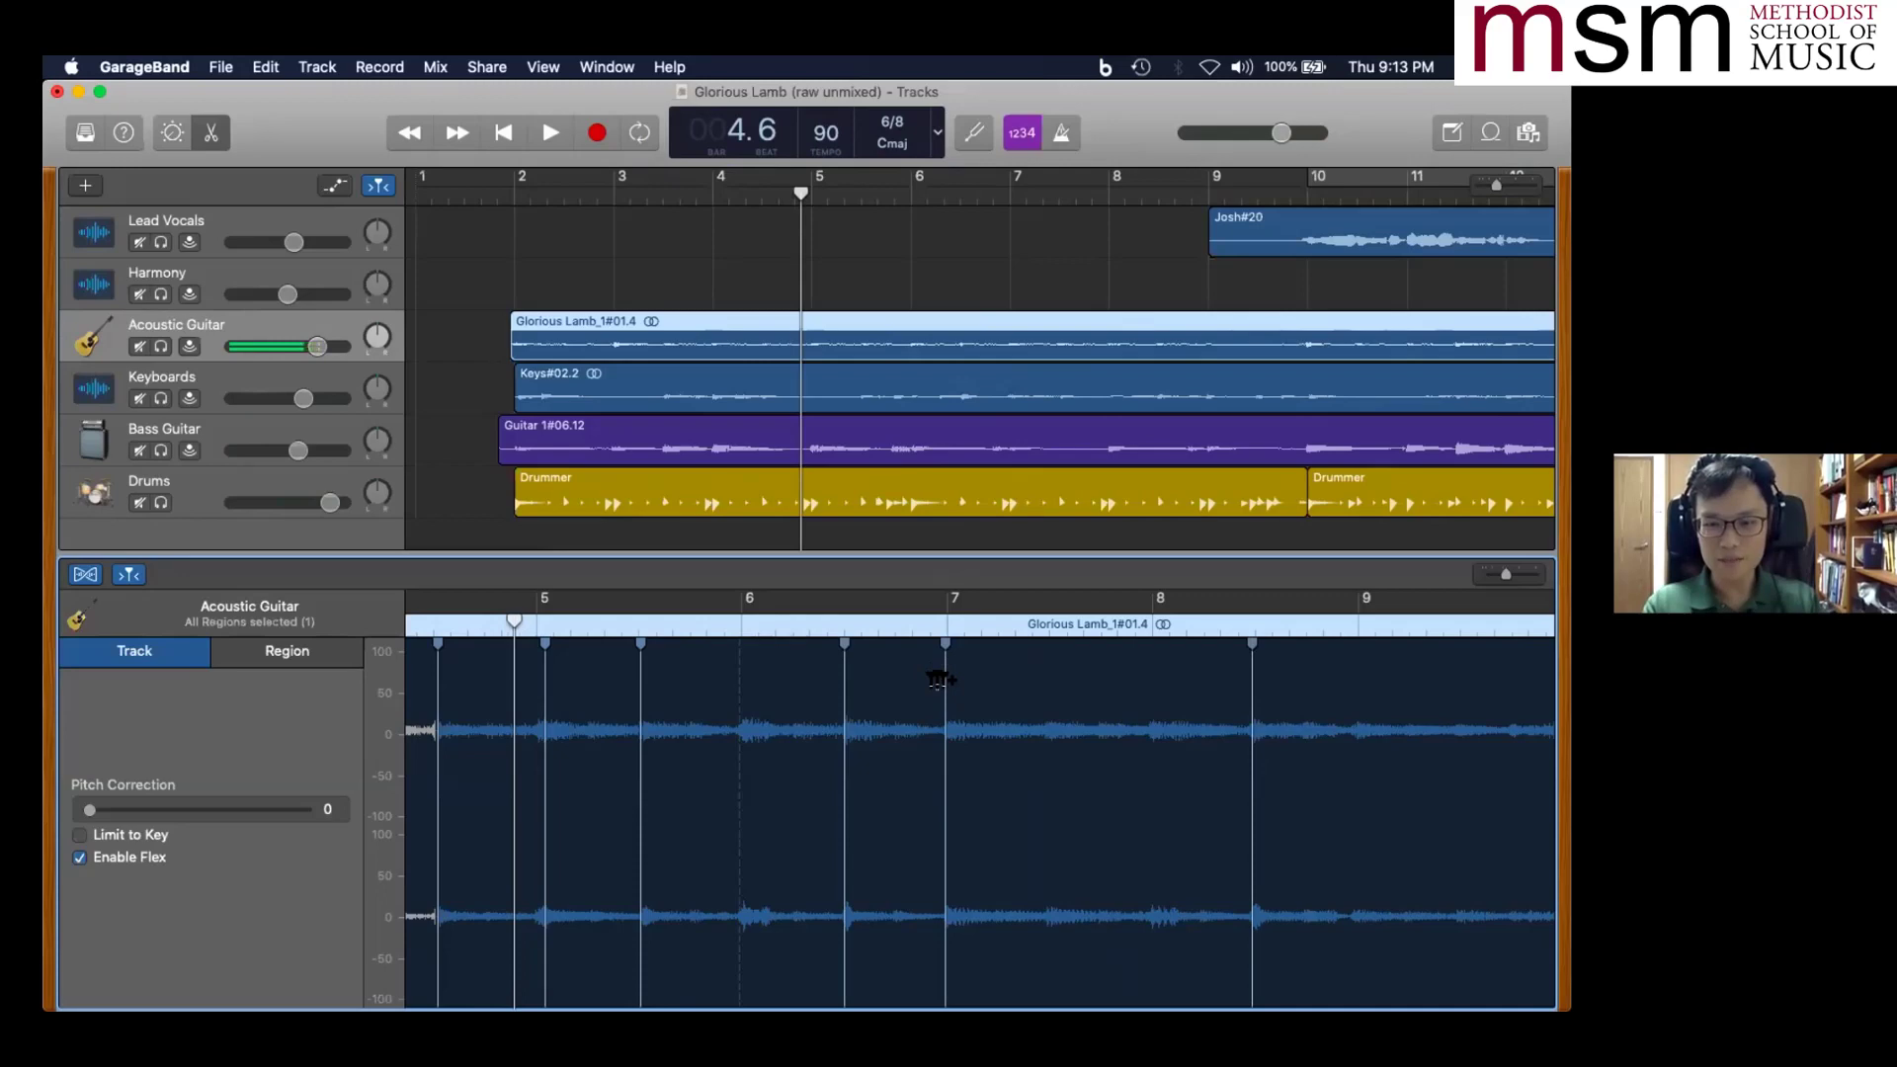
left_click(939, 681)
mouse_move(942, 680)
left_mouse_down()
mouse_move(1004, 665)
mouse_move(910, 663)
mouse_move(966, 665)
mouse_move(937, 673)
left_mouse_up()
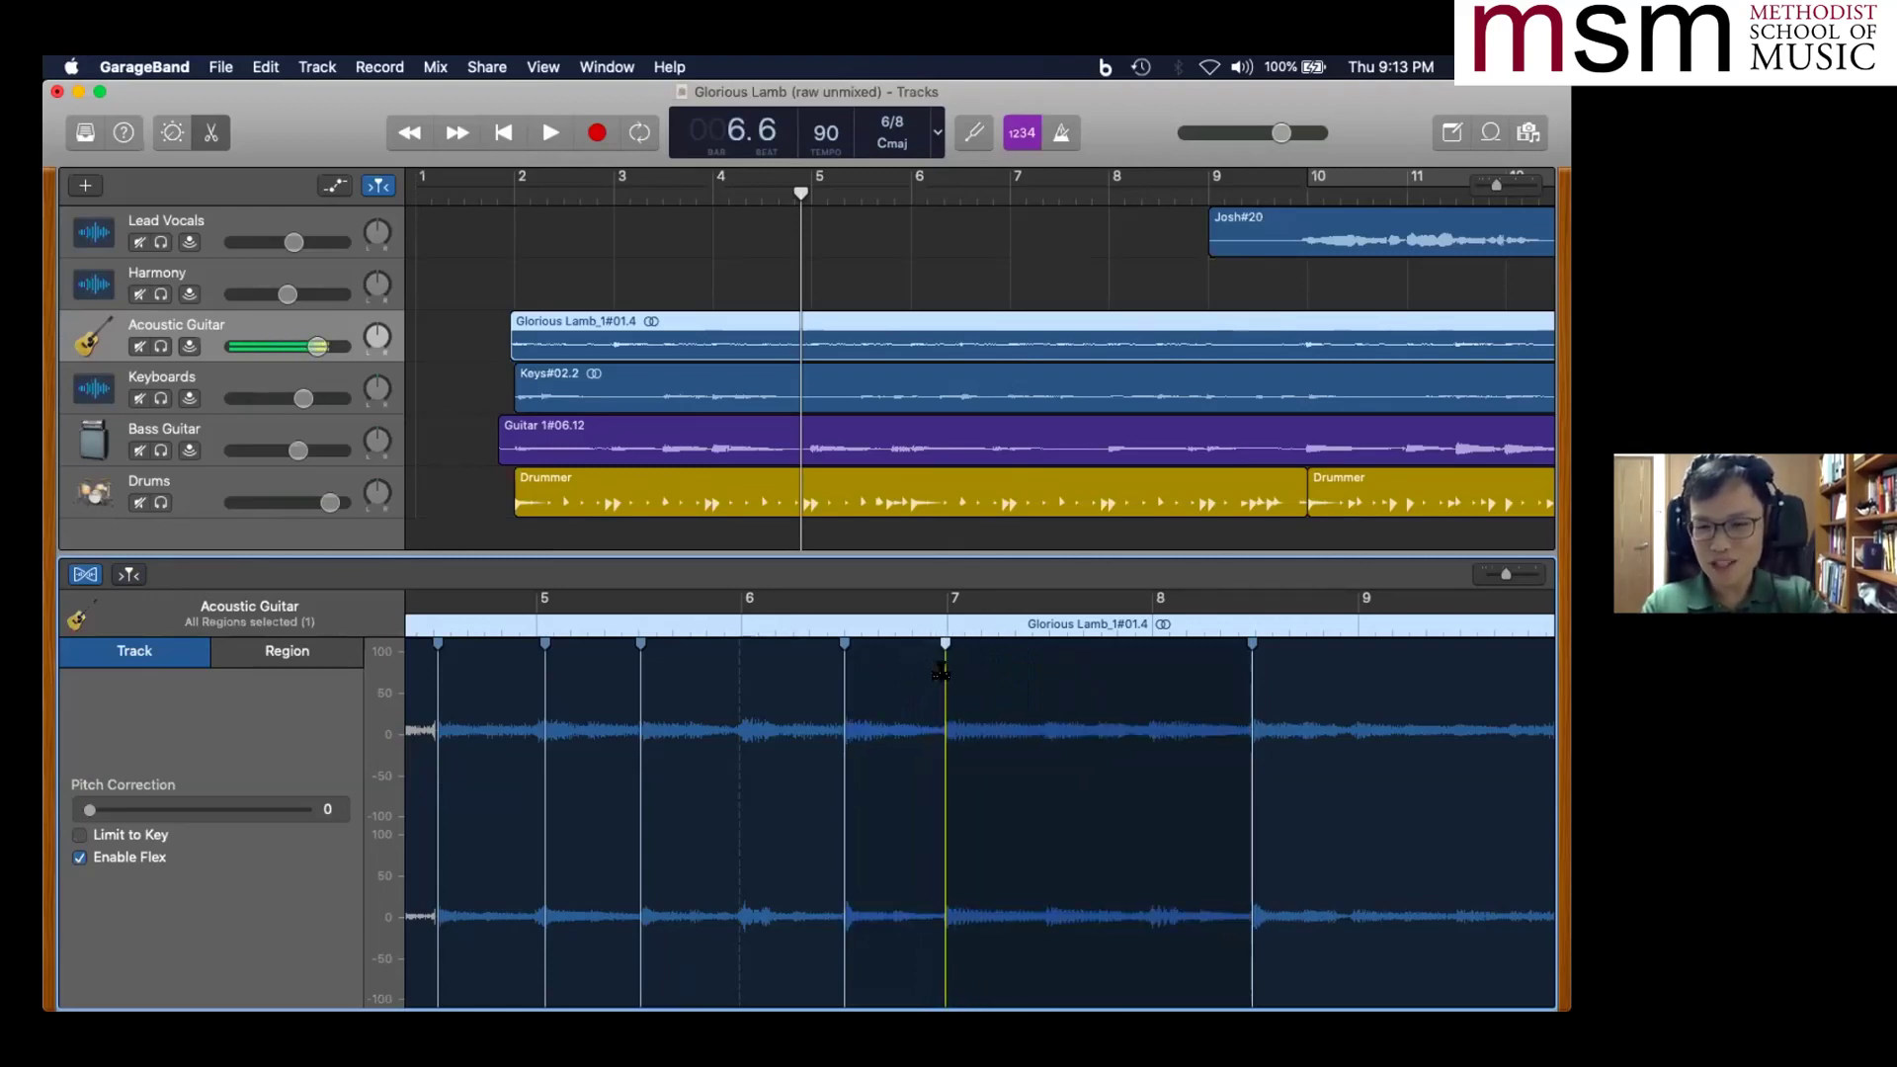
left_click_drag(936, 674, 915, 671)
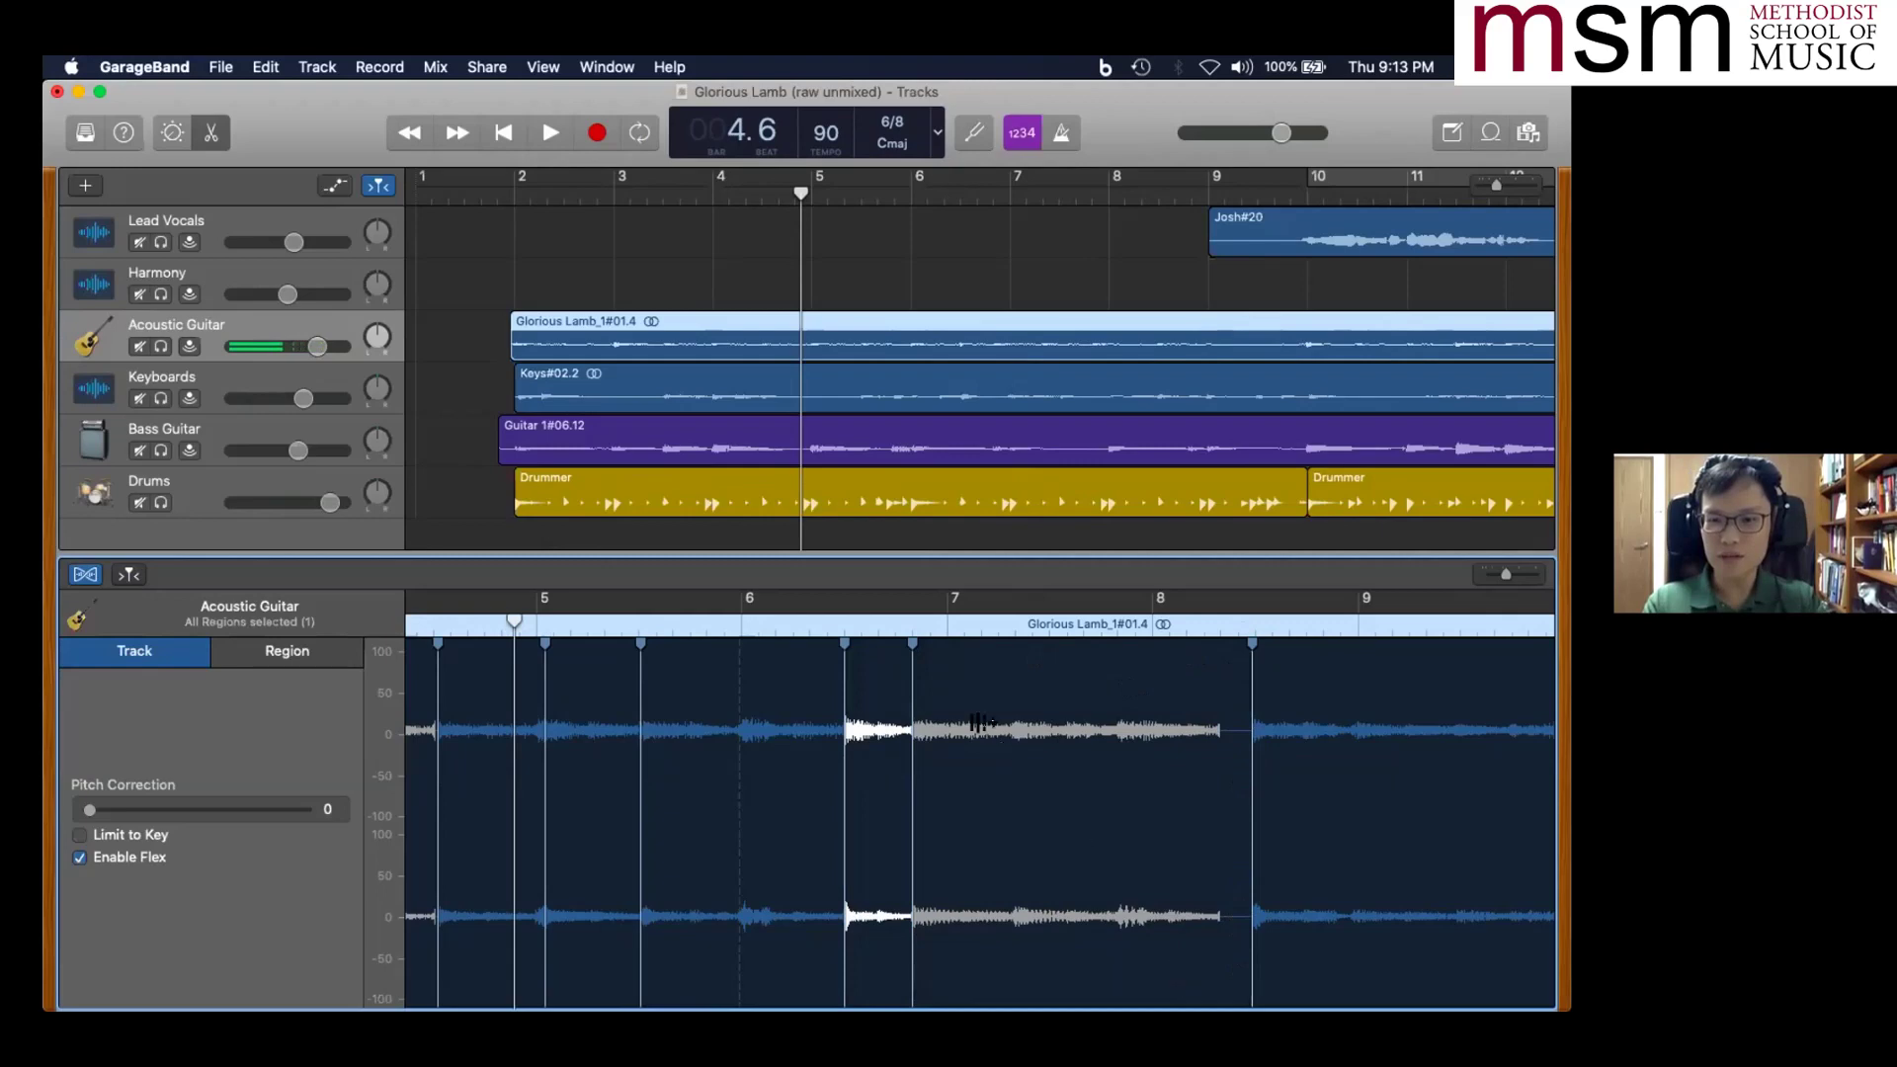
left_click_drag(913, 680, 949, 682)
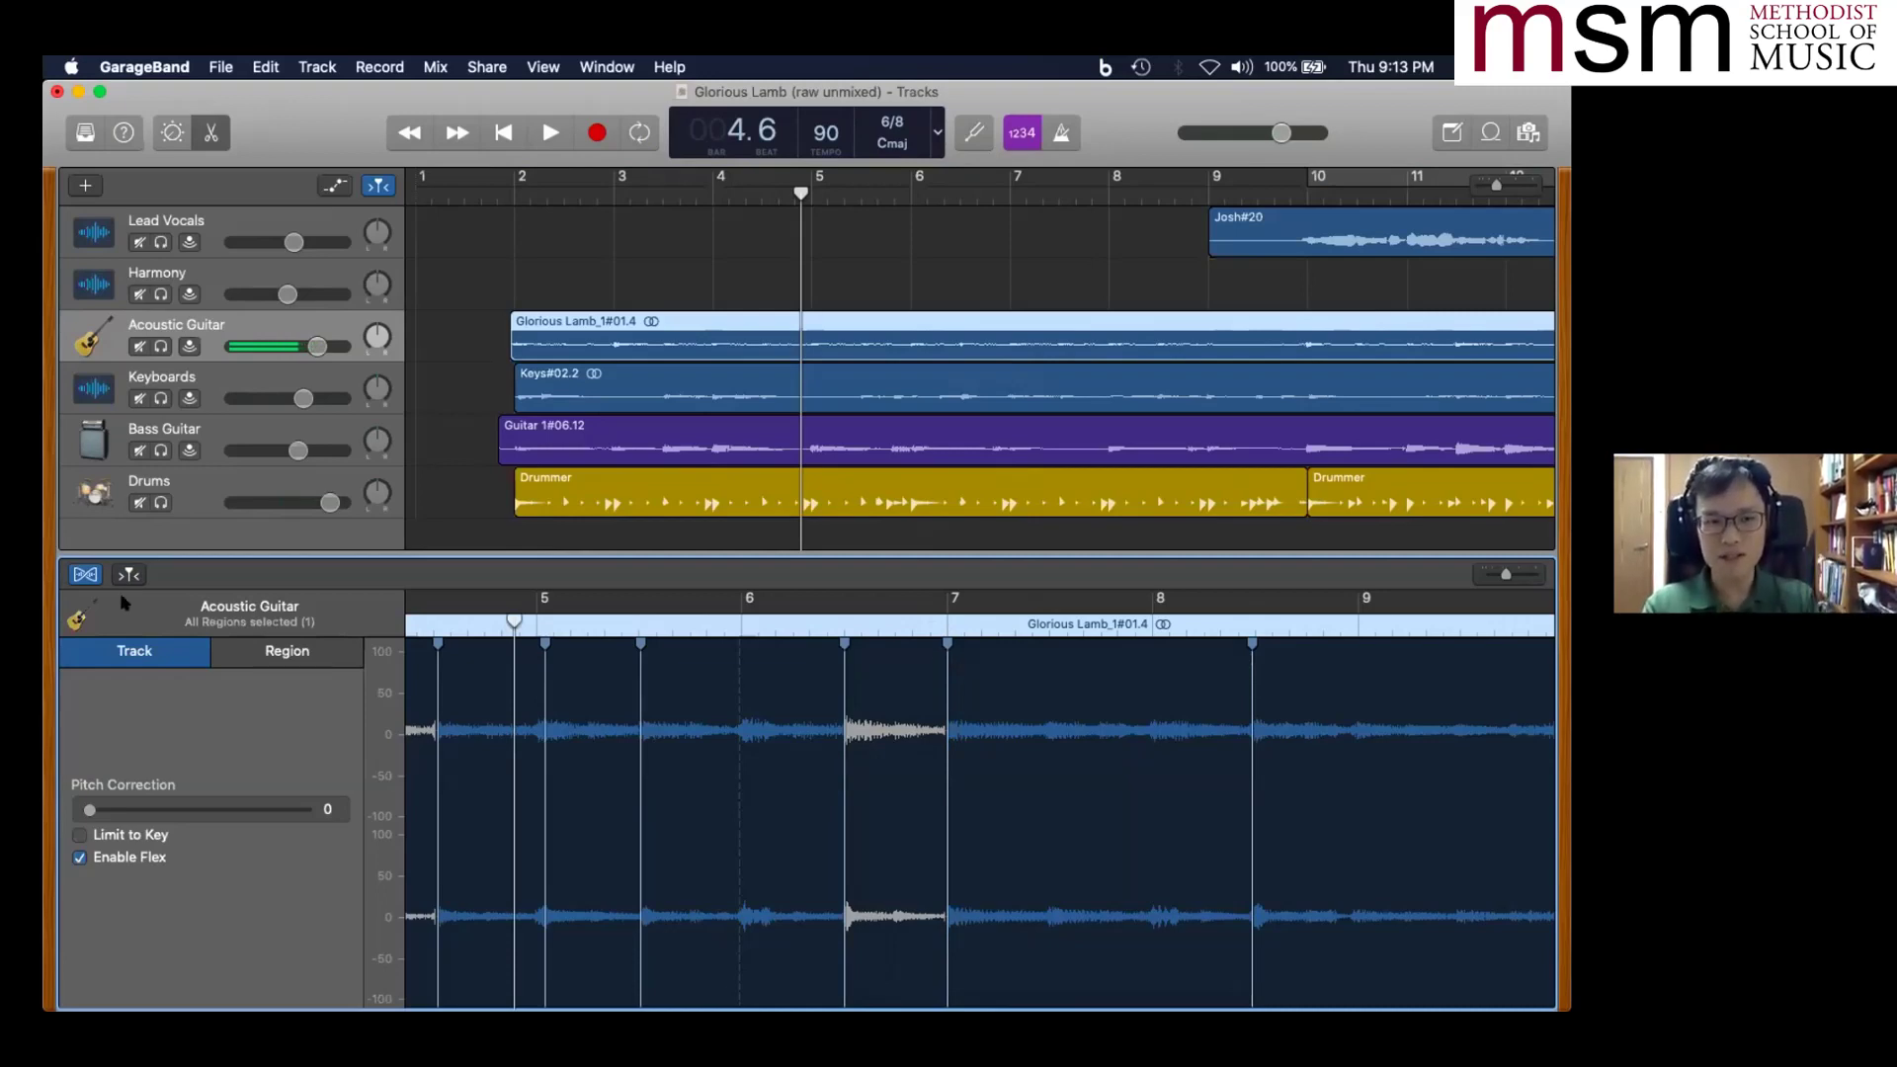
- Add a flex marker on the acoustic guitar note near bar 6 and align it with the bar 6 line
mouse_move(942, 672)
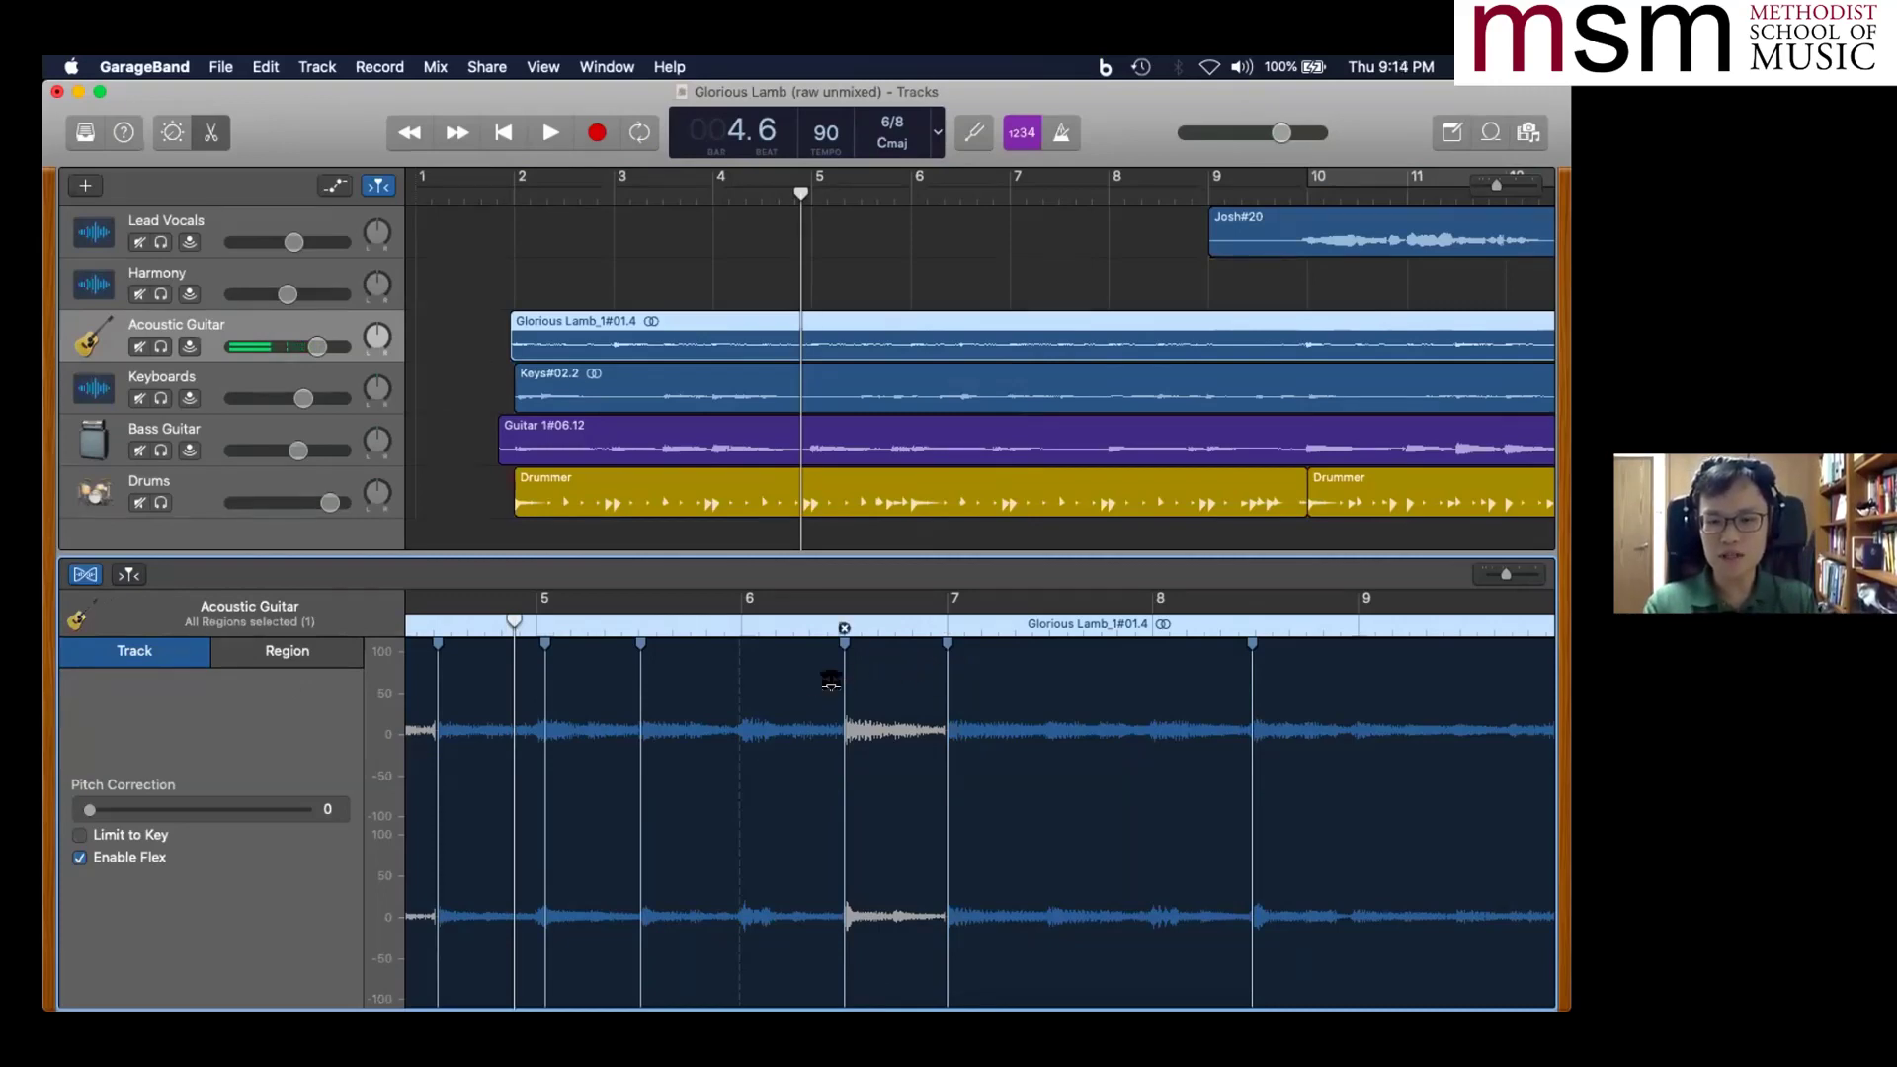
left_click(734, 682)
left_click_drag(738, 638, 742, 637)
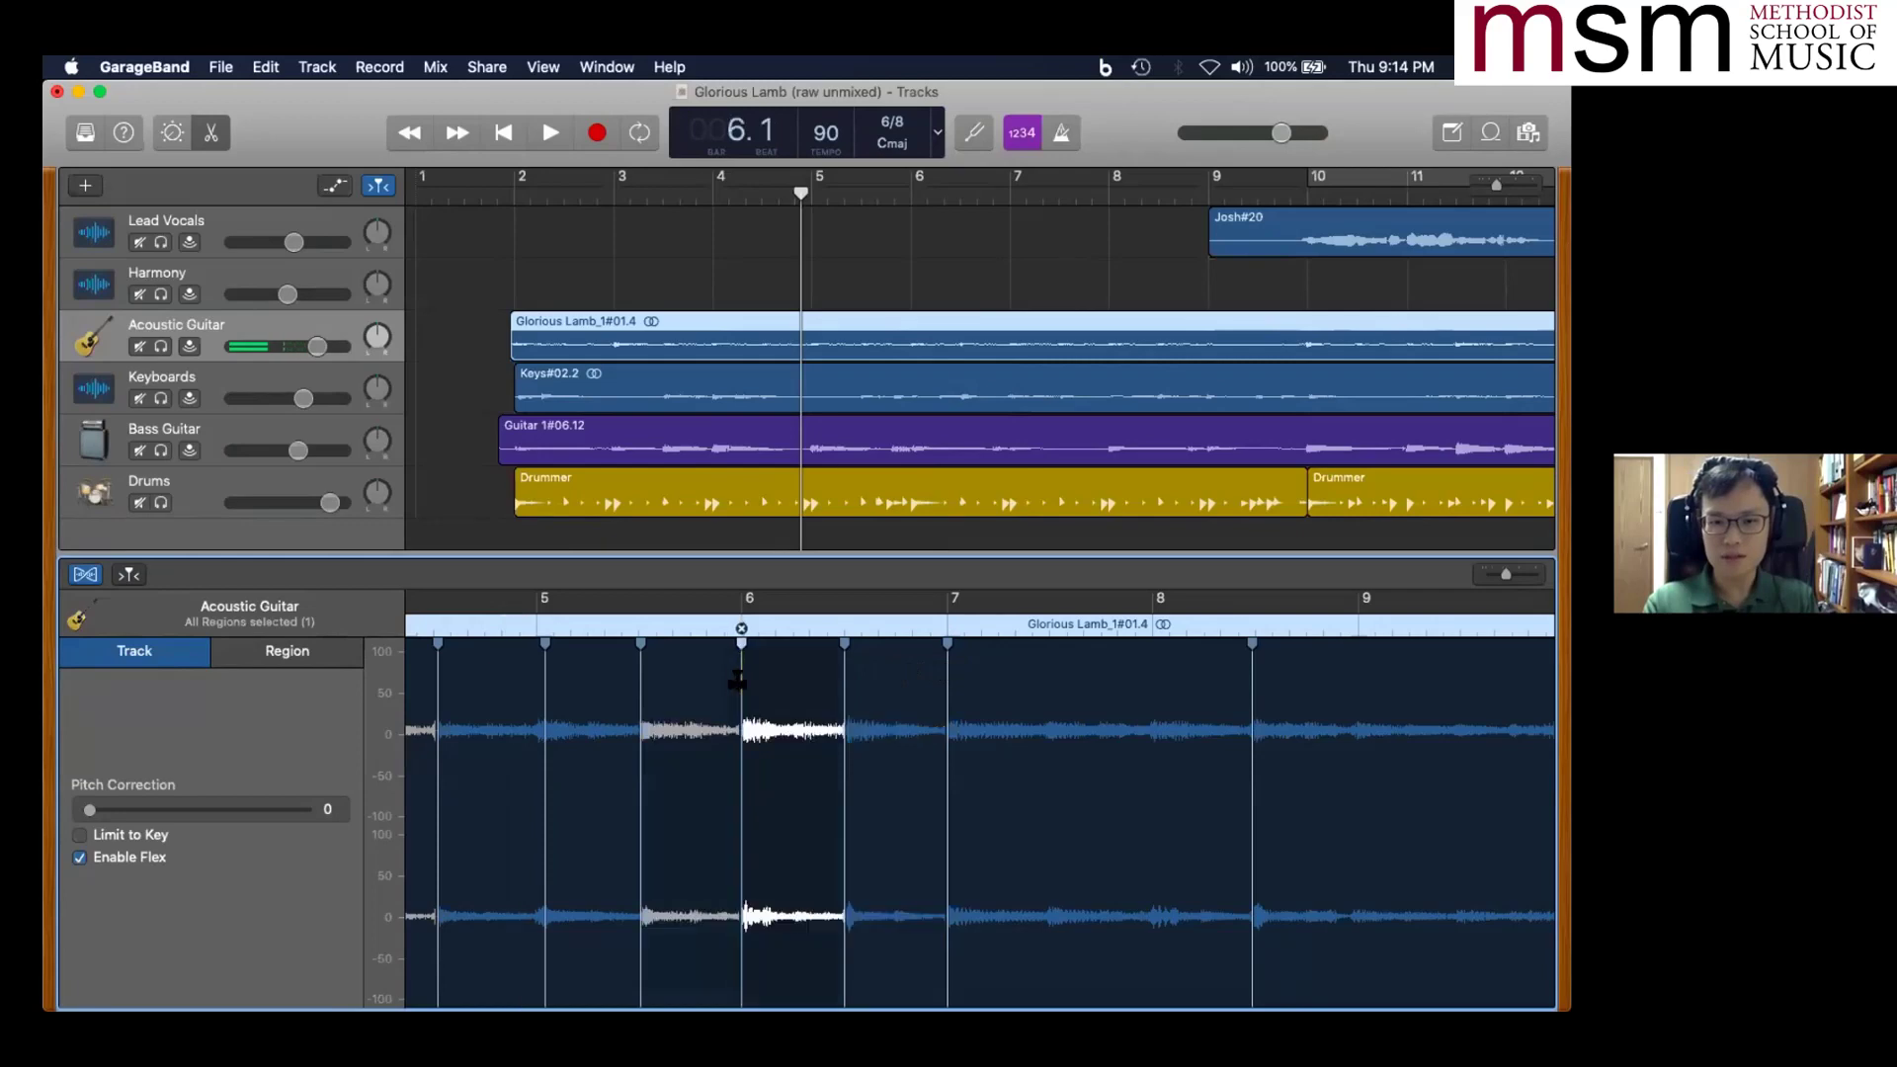
- Solo the Acoustic Guitar track during playback, check its timing against the metronome up to bar 19, and switch the metronome off
key("space")
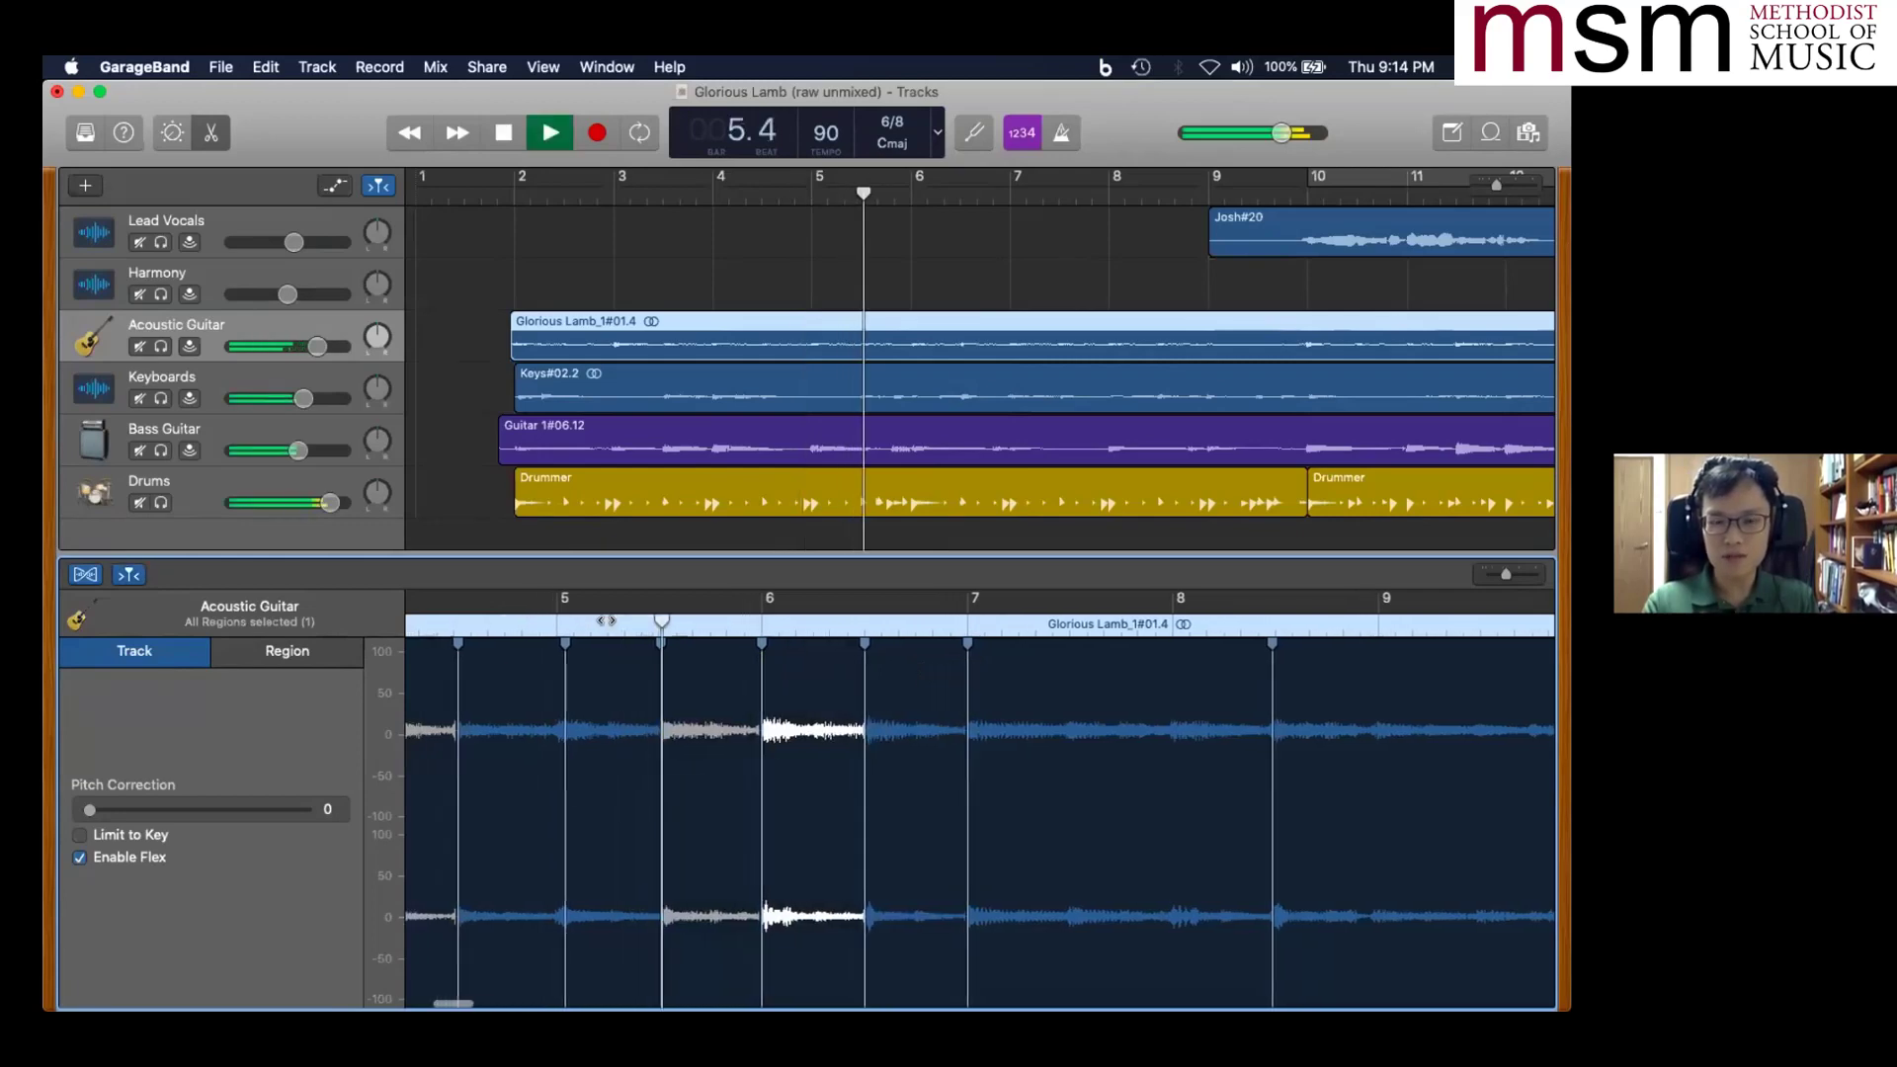
left_click(161, 347)
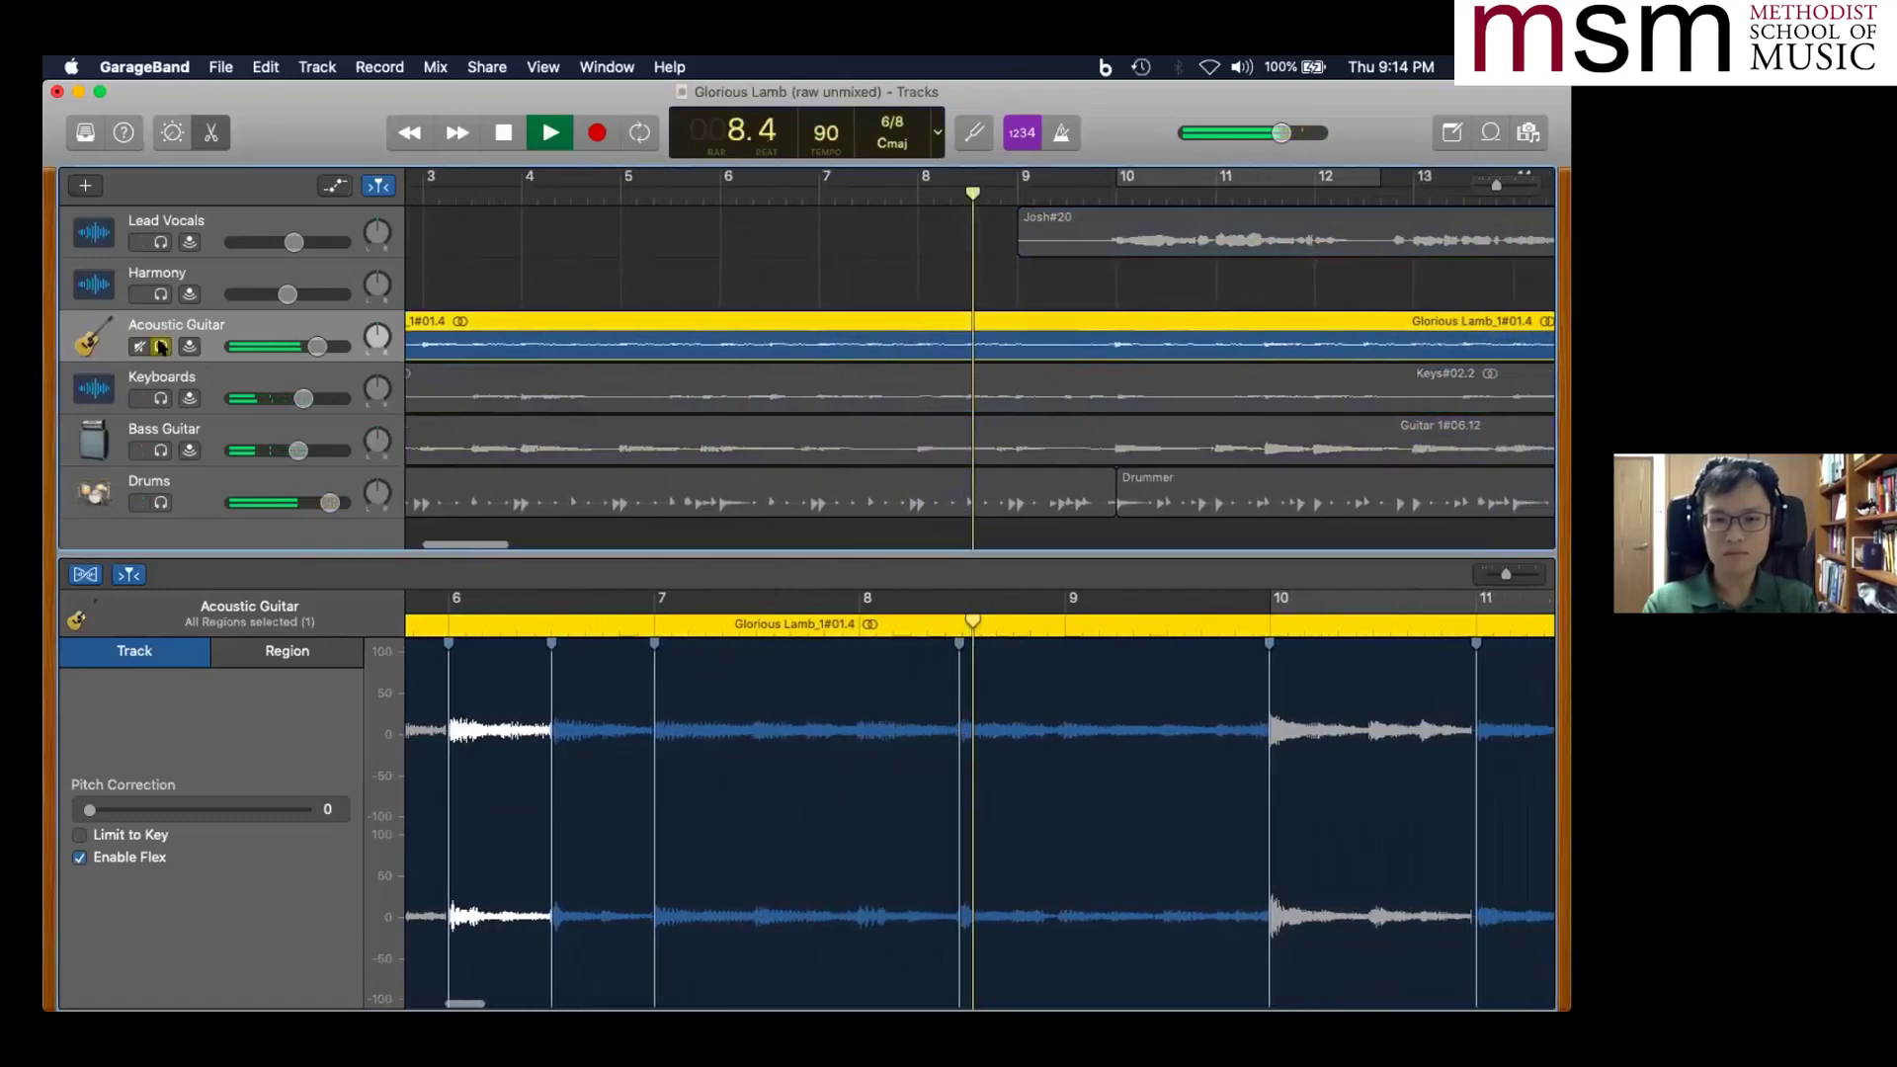
left_click(1060, 134)
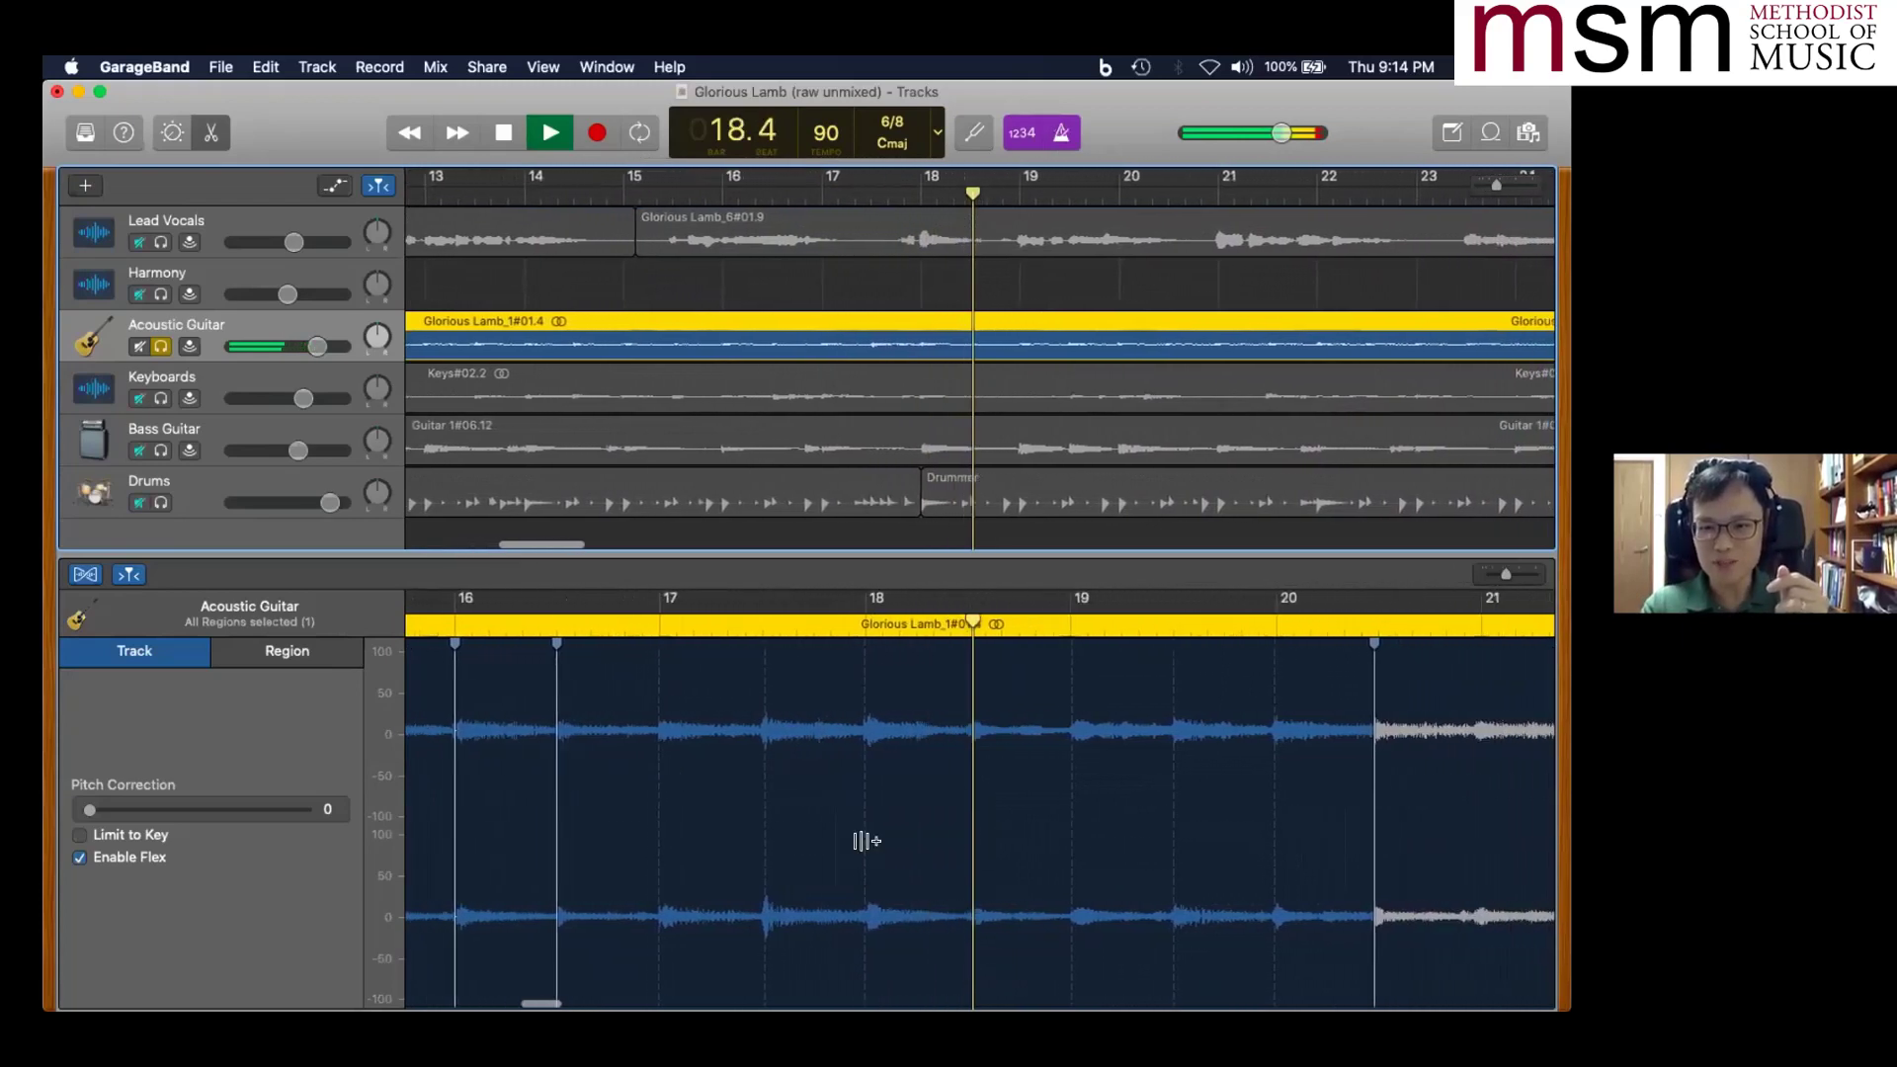
key("space")
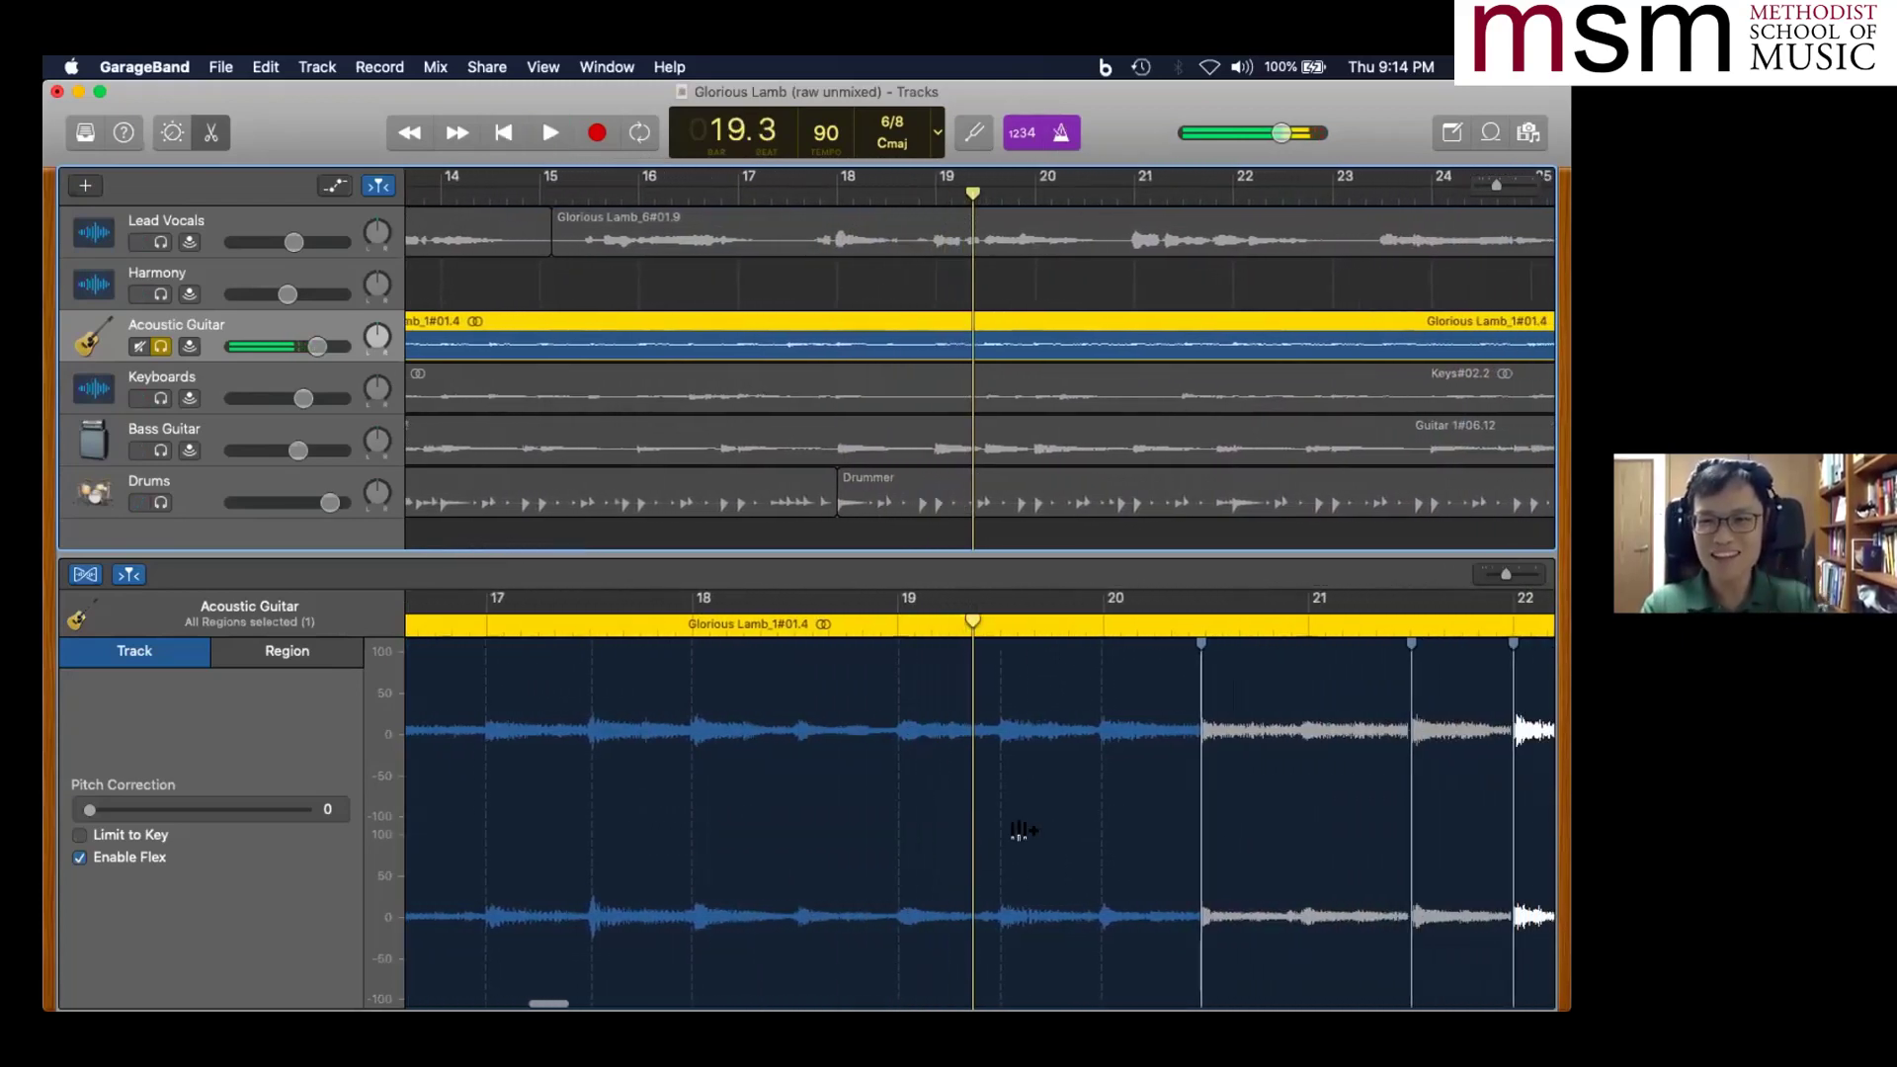
left_click(1069, 143)
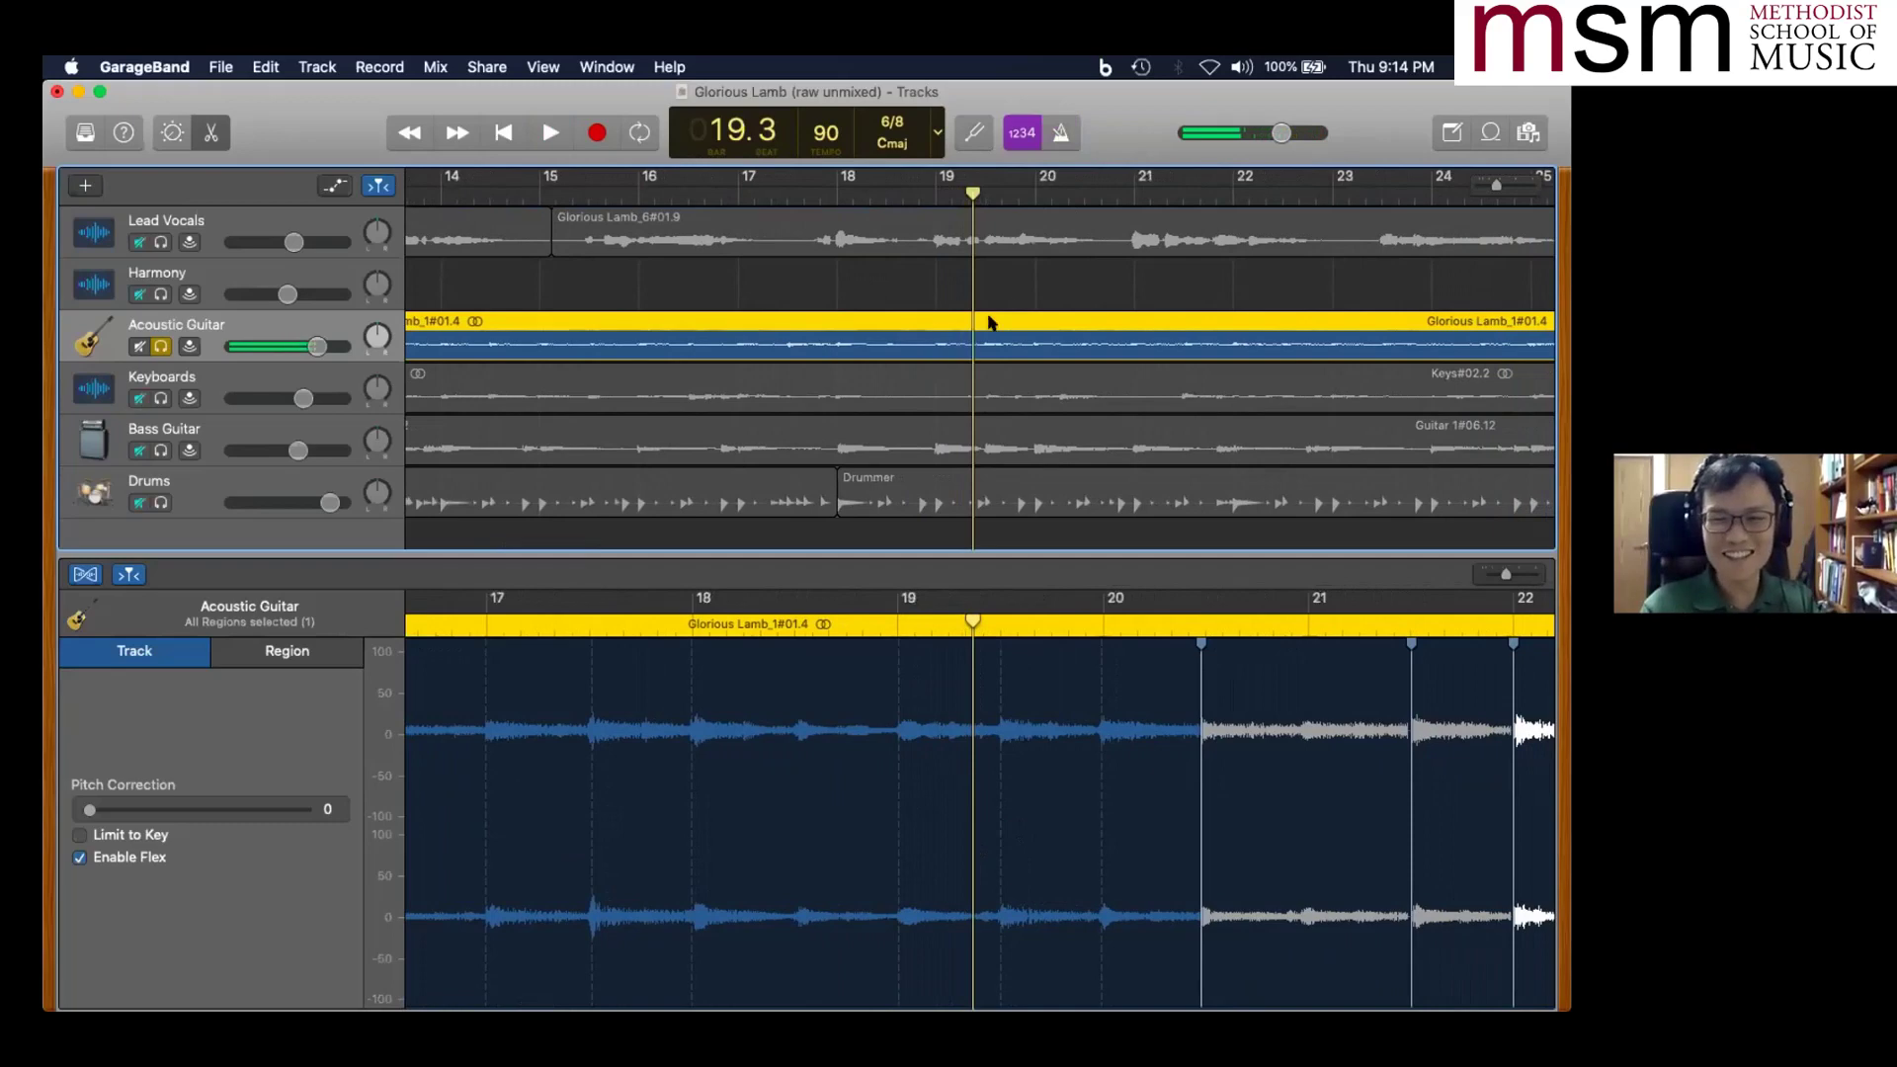
key("super+f")
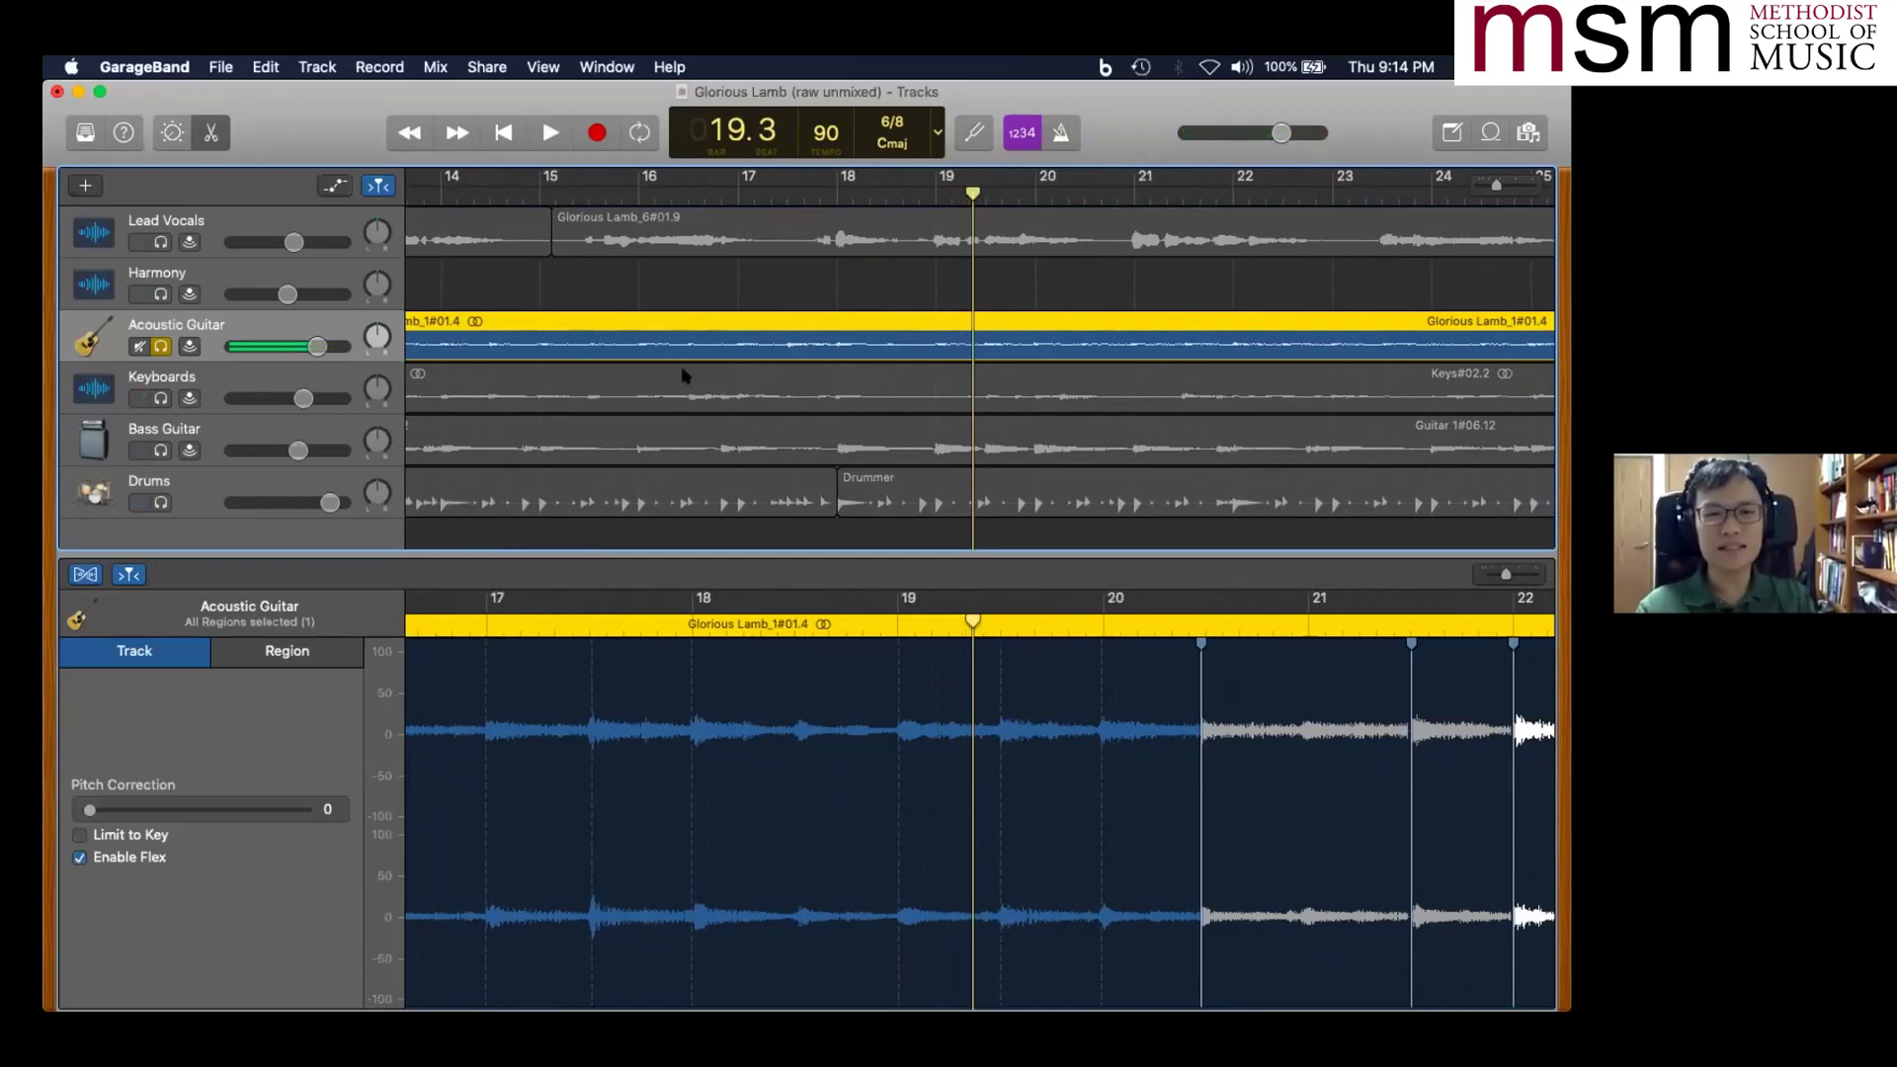
key("super+f")
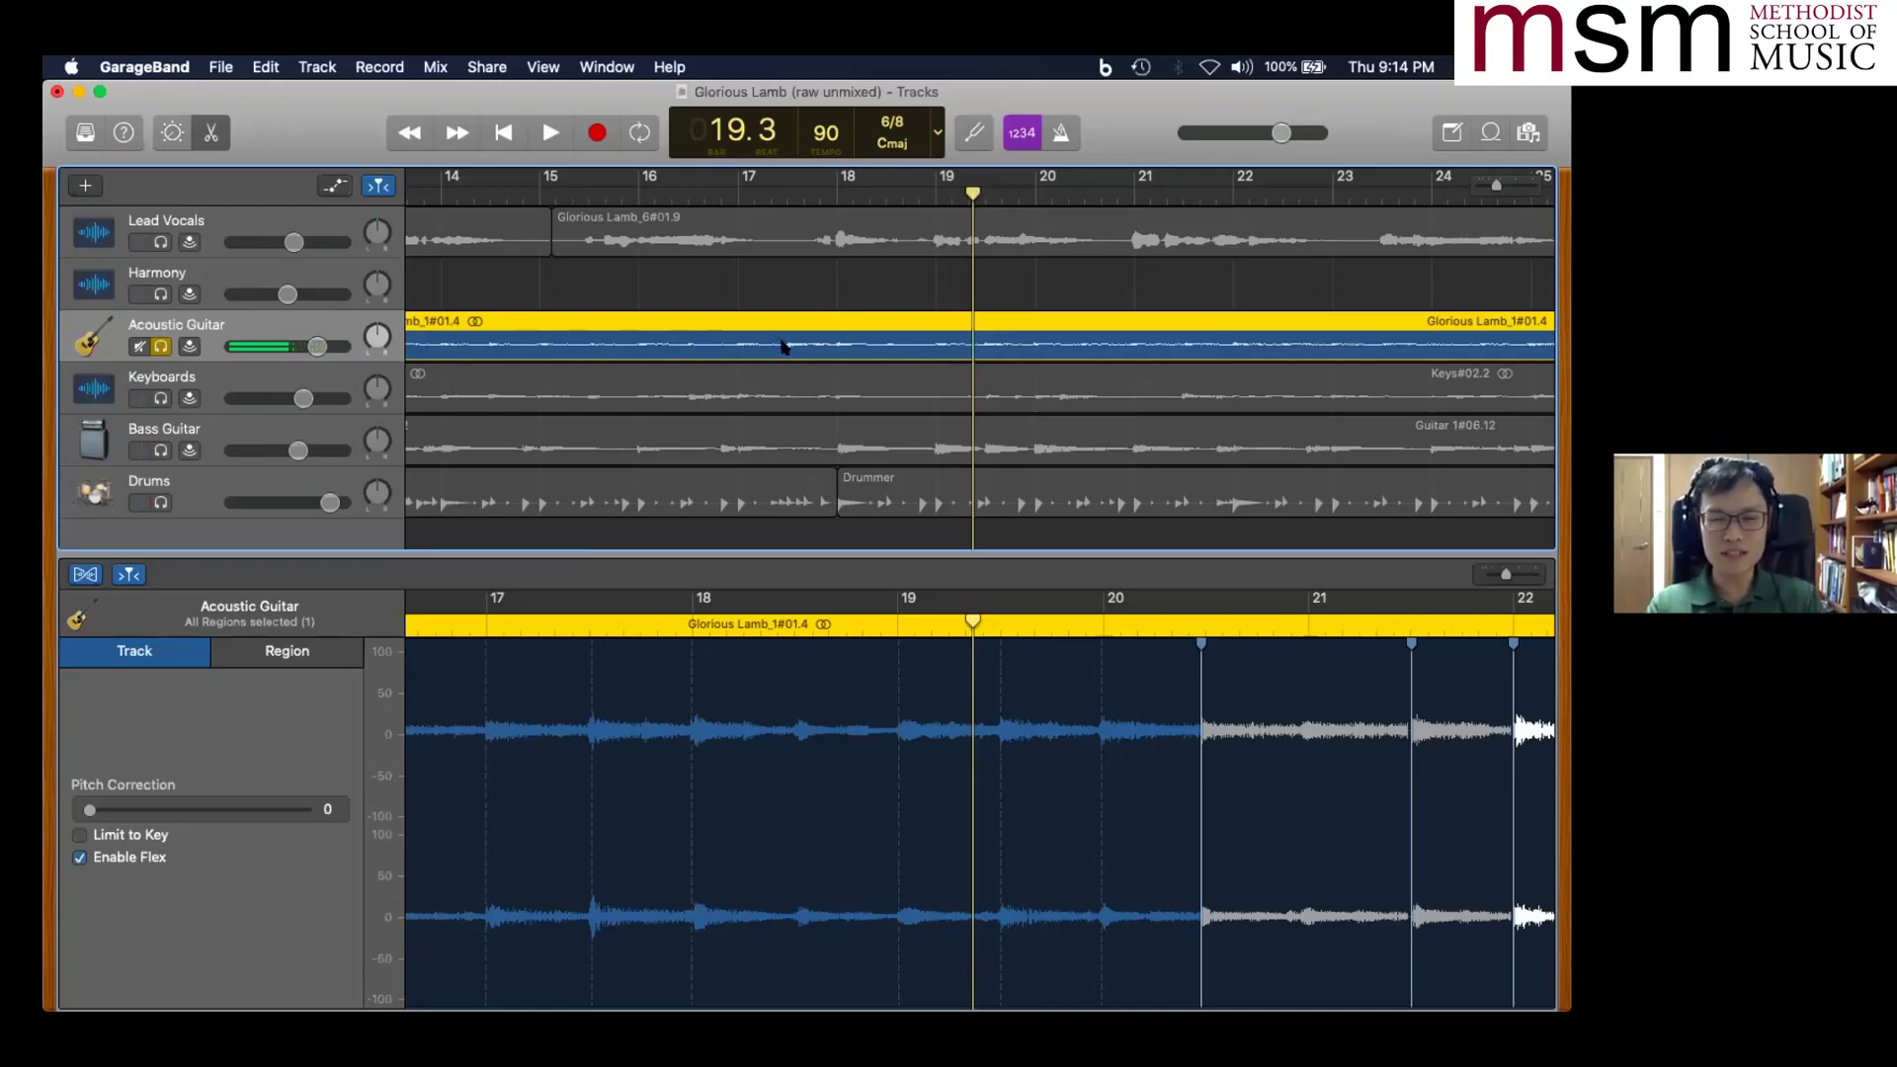
key("super+f")
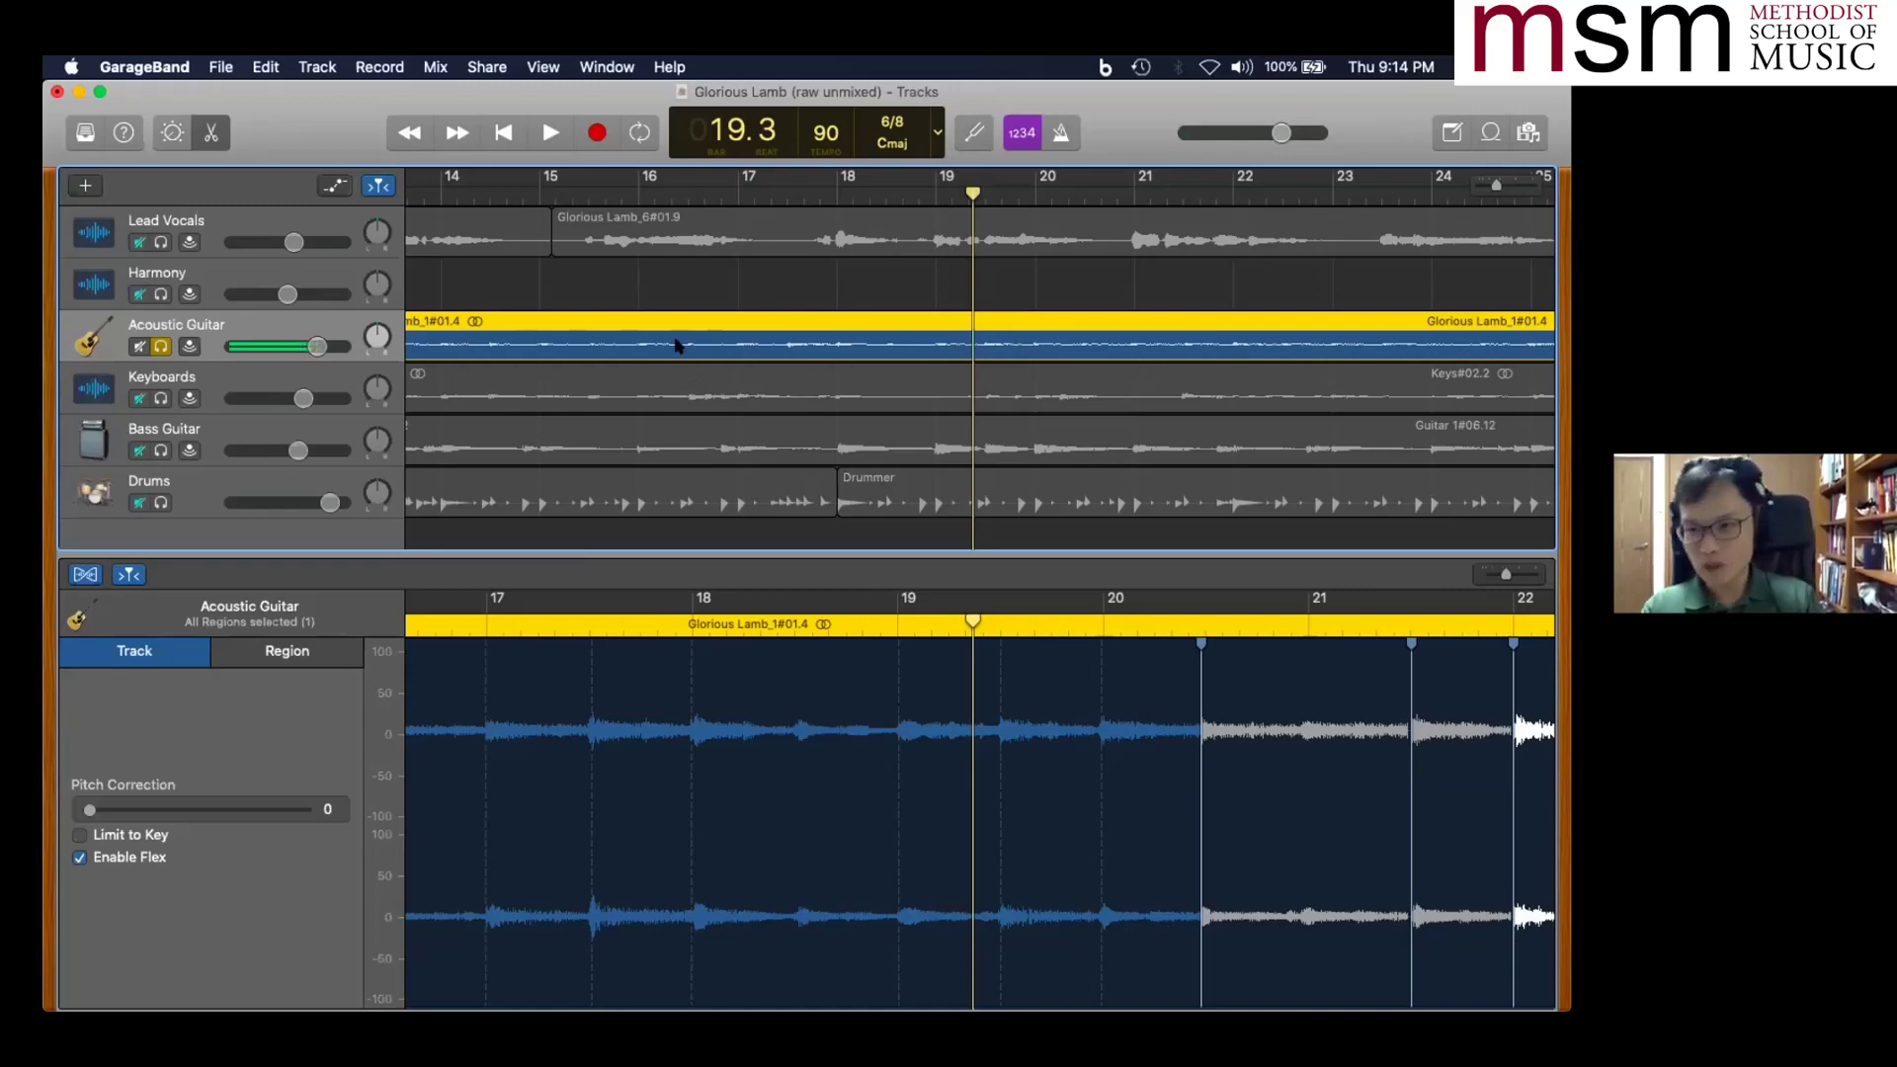
key("super+f")
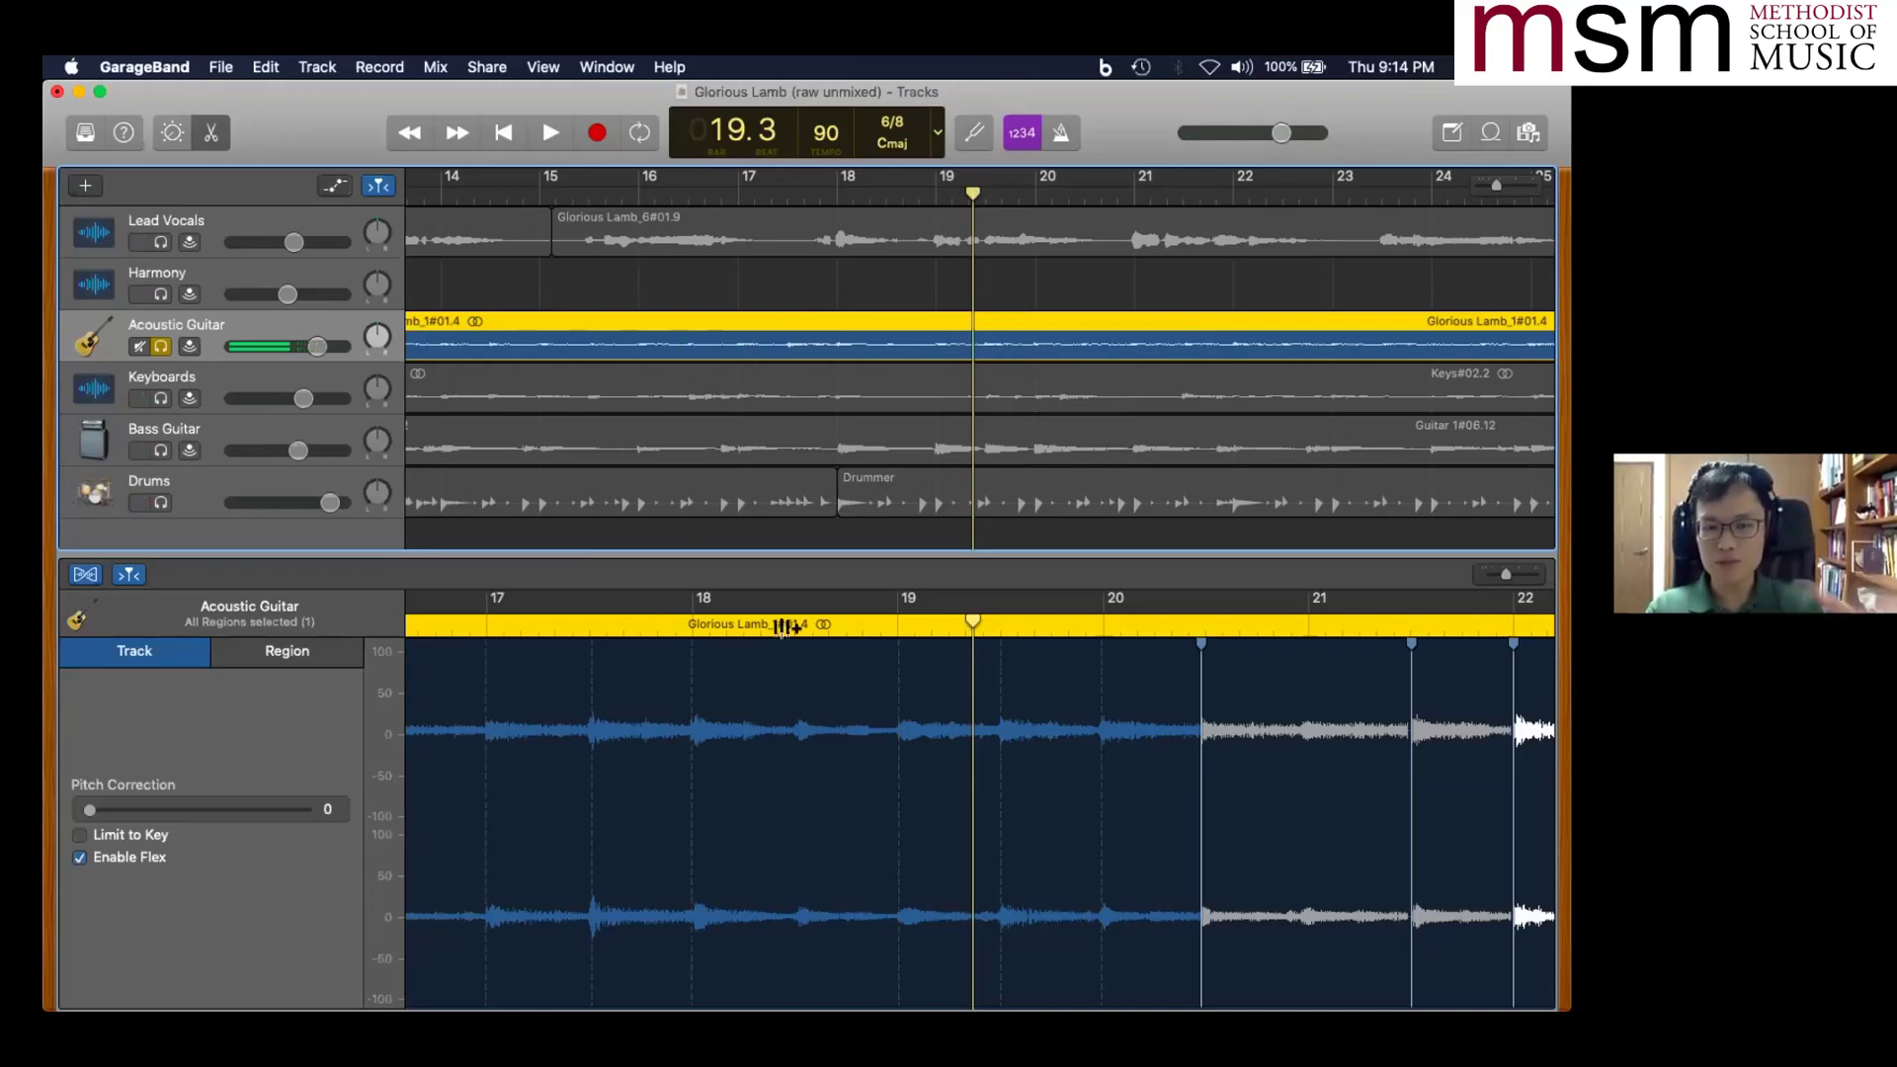
key("super+f")
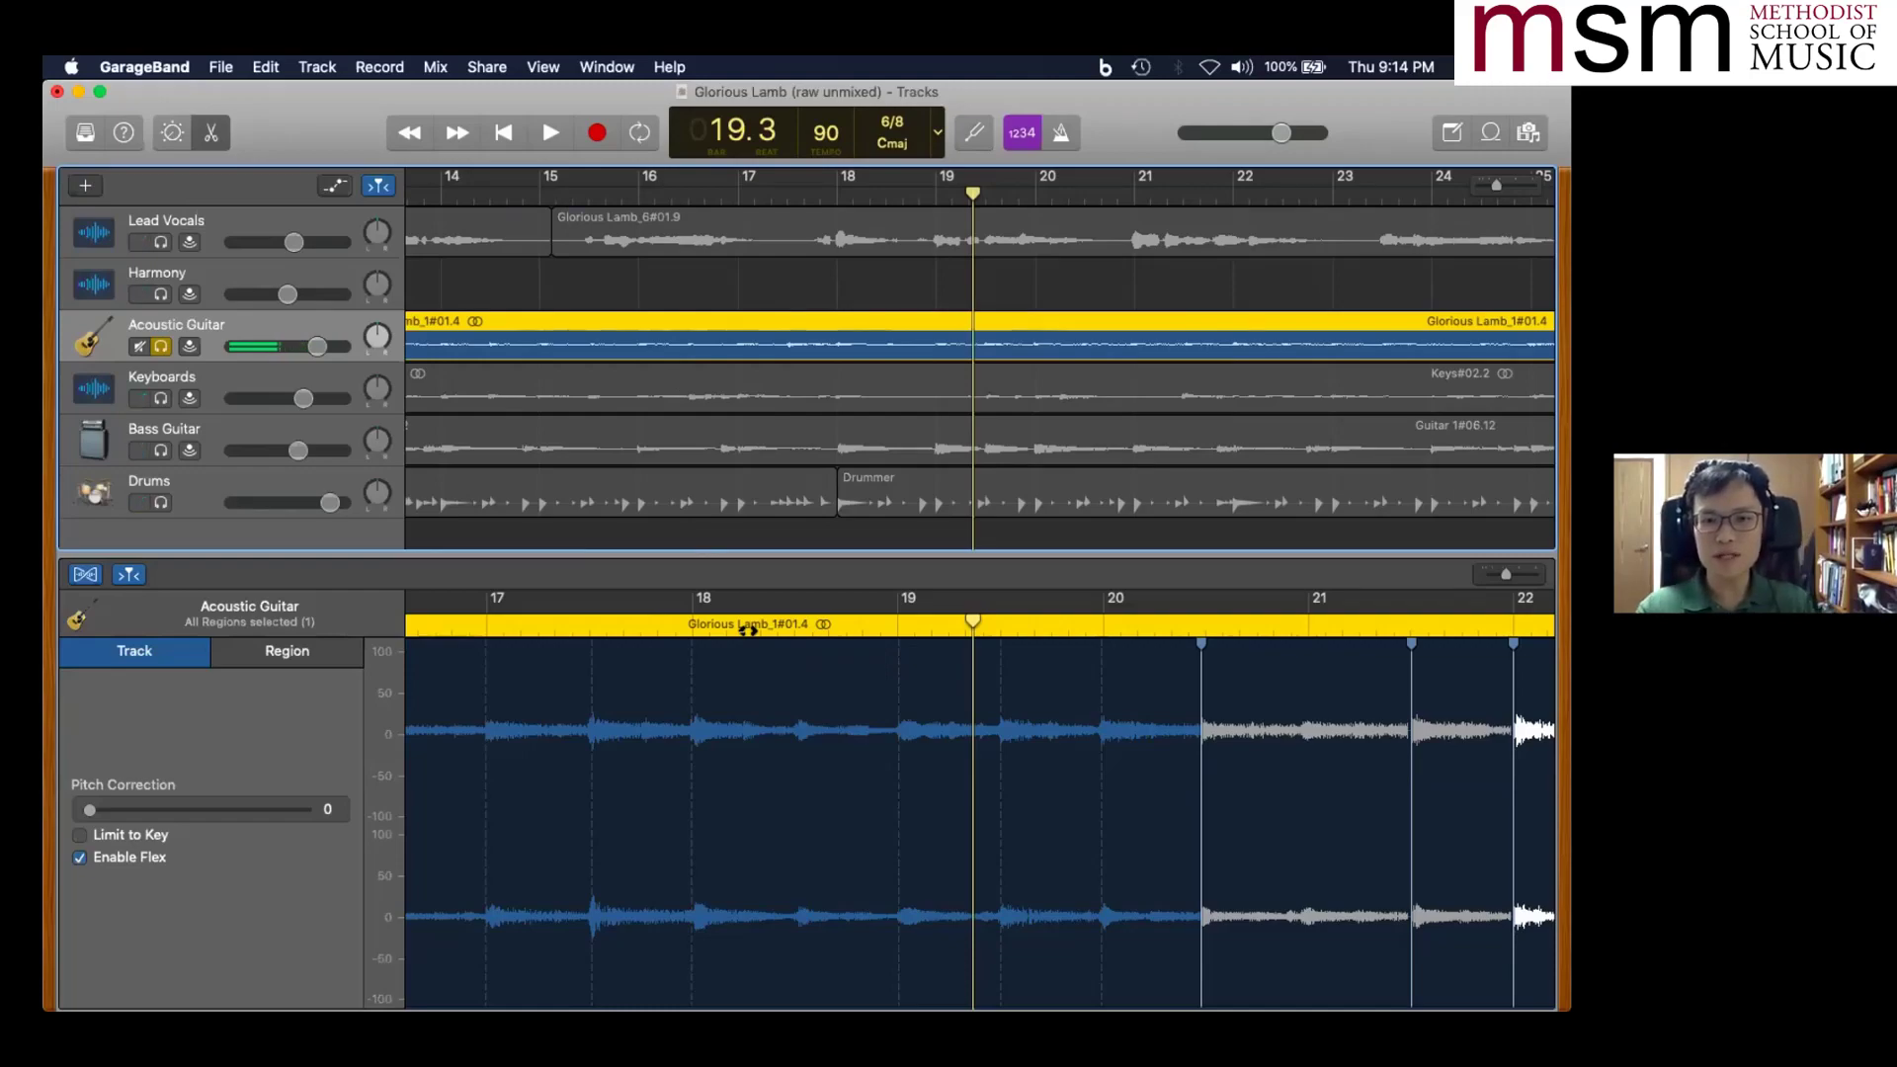
- Switch to the presentation slide show and bring up the De-Esser note slide on editing individual audio tracks
key("ctrl+Up")
left_click(627, 741)
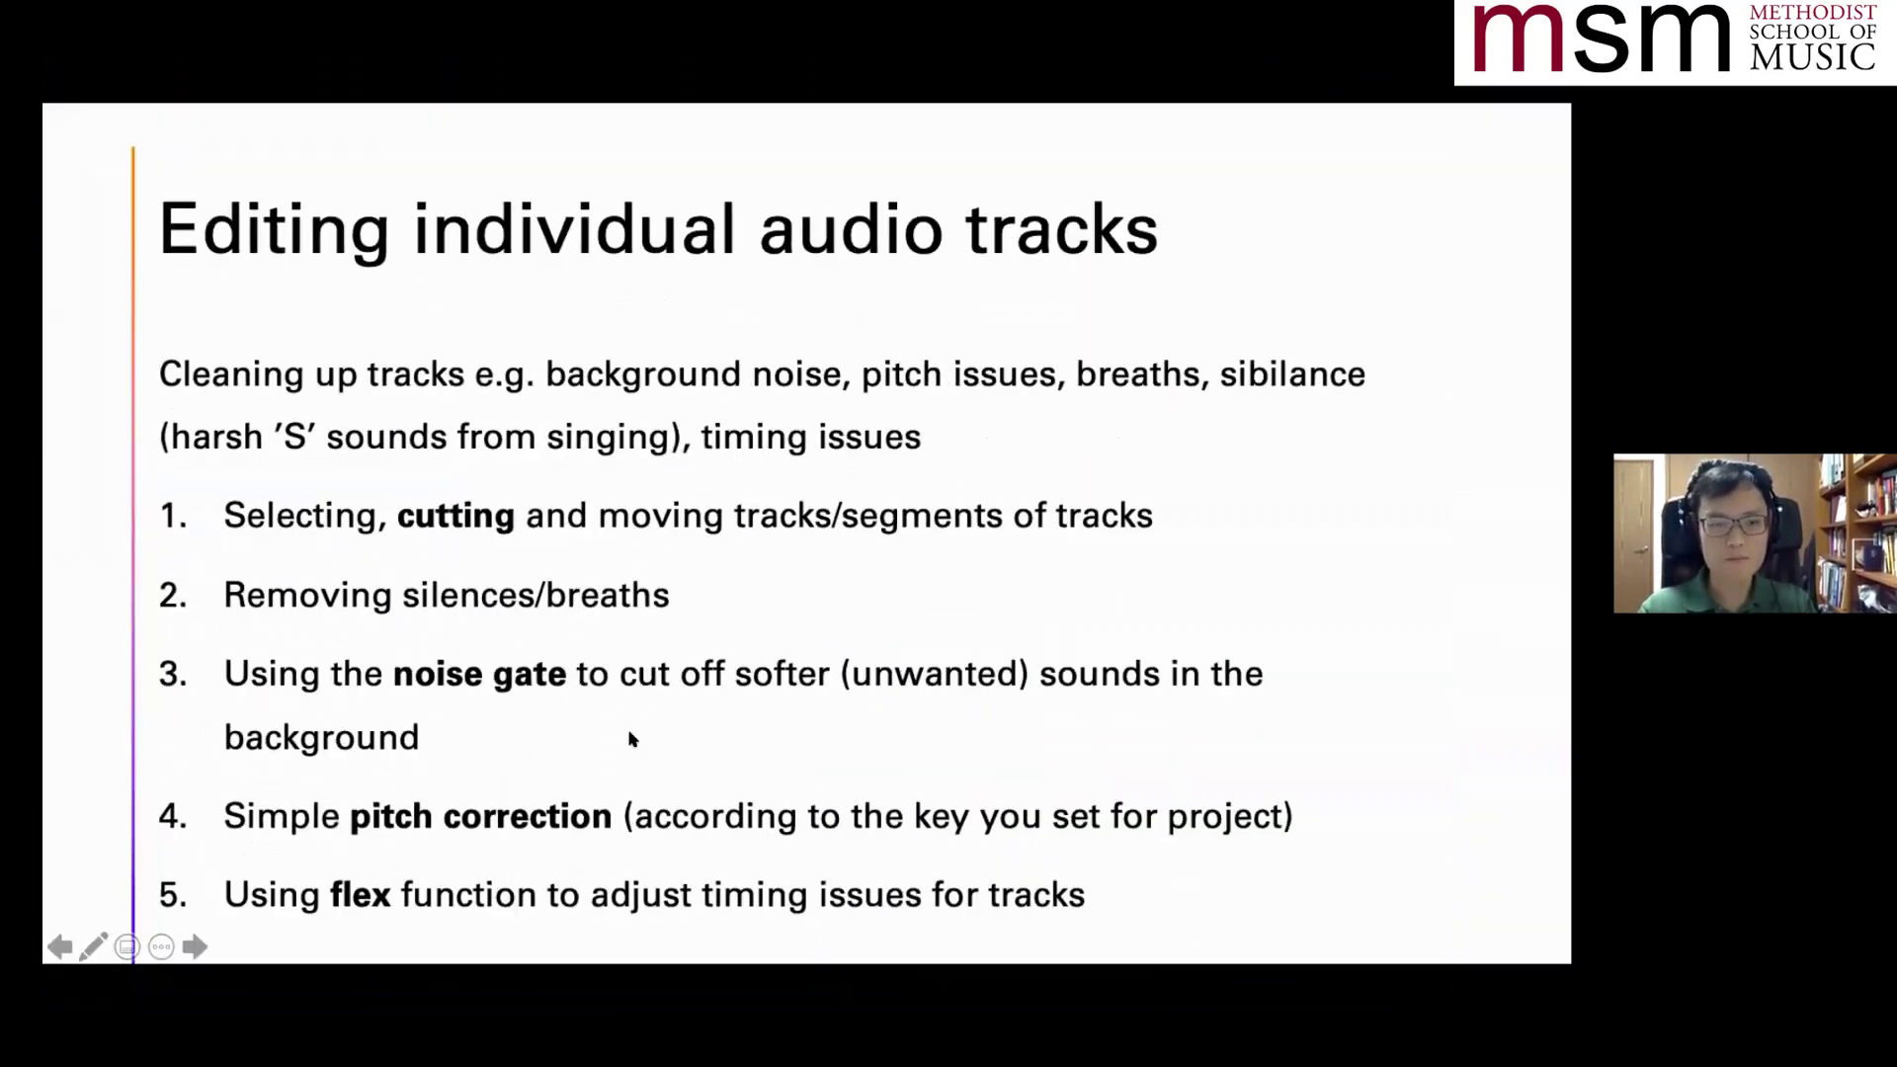
left_click(630, 740)
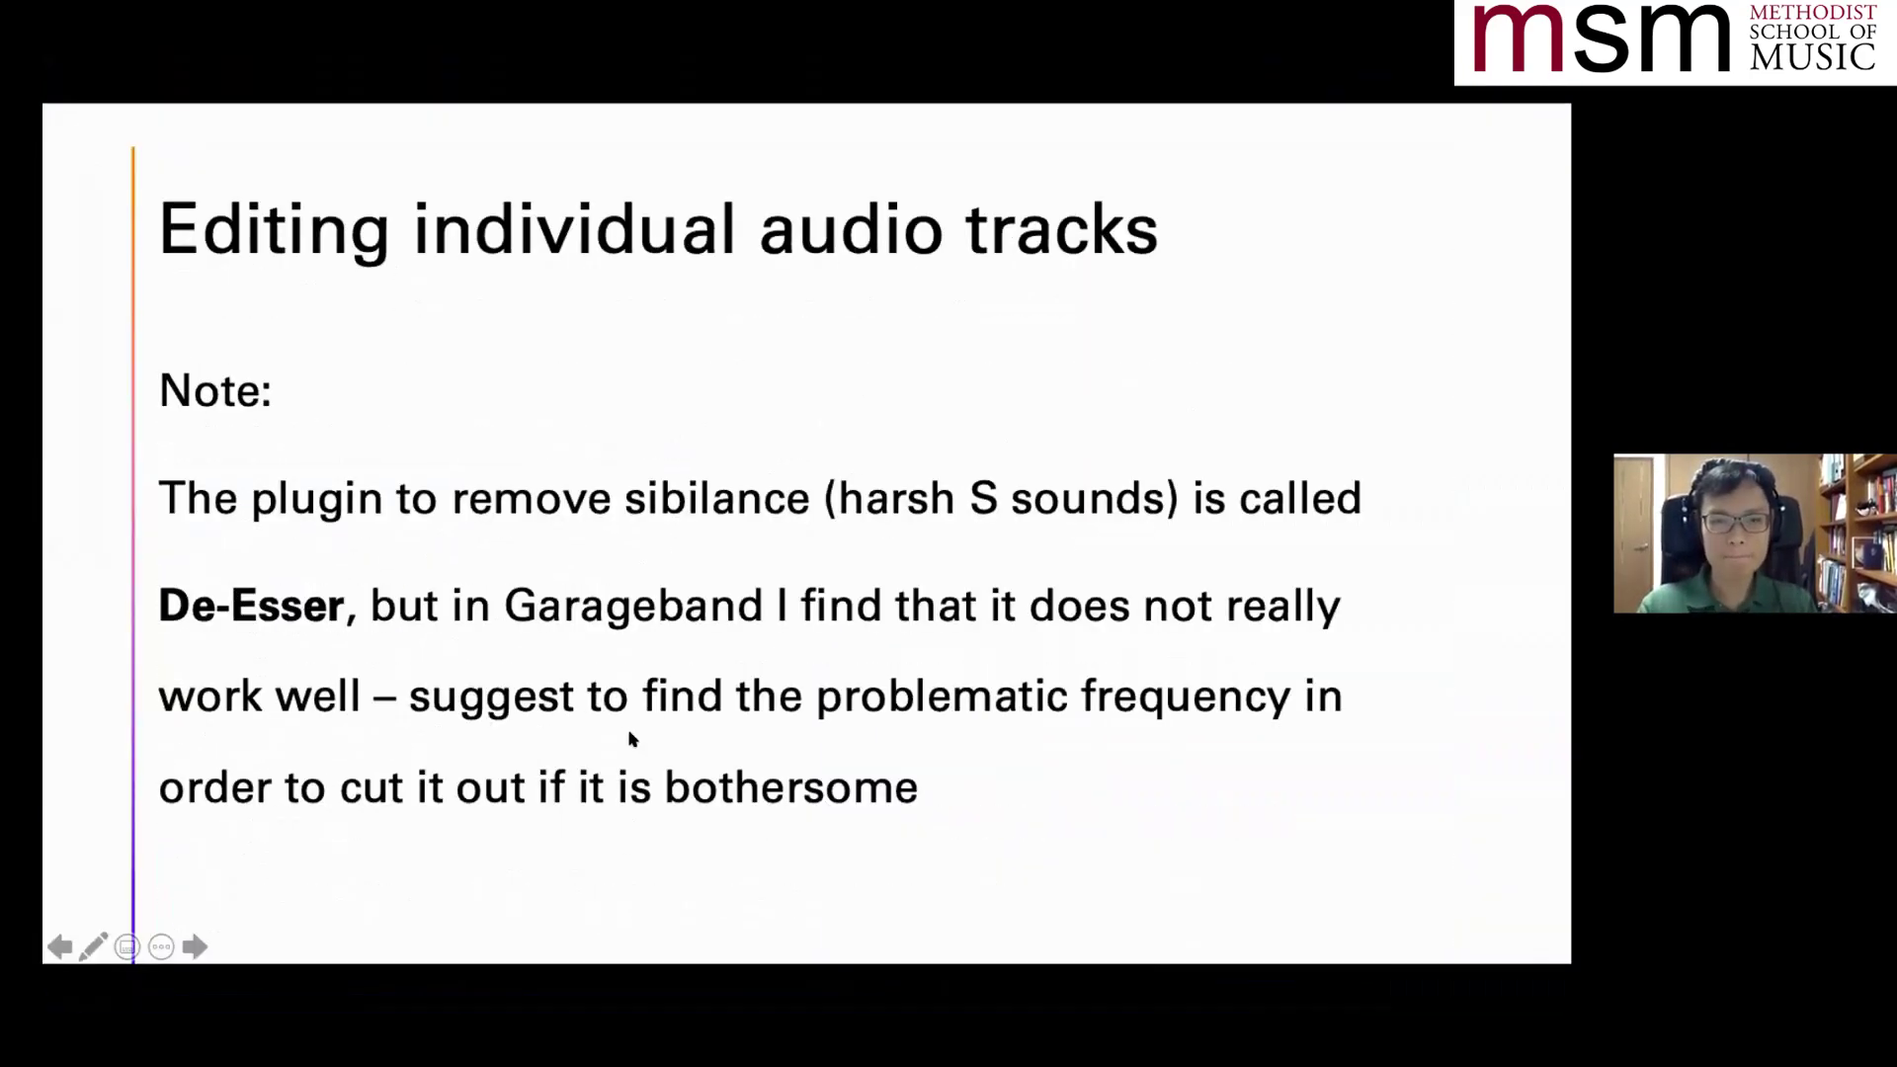
key("Left")
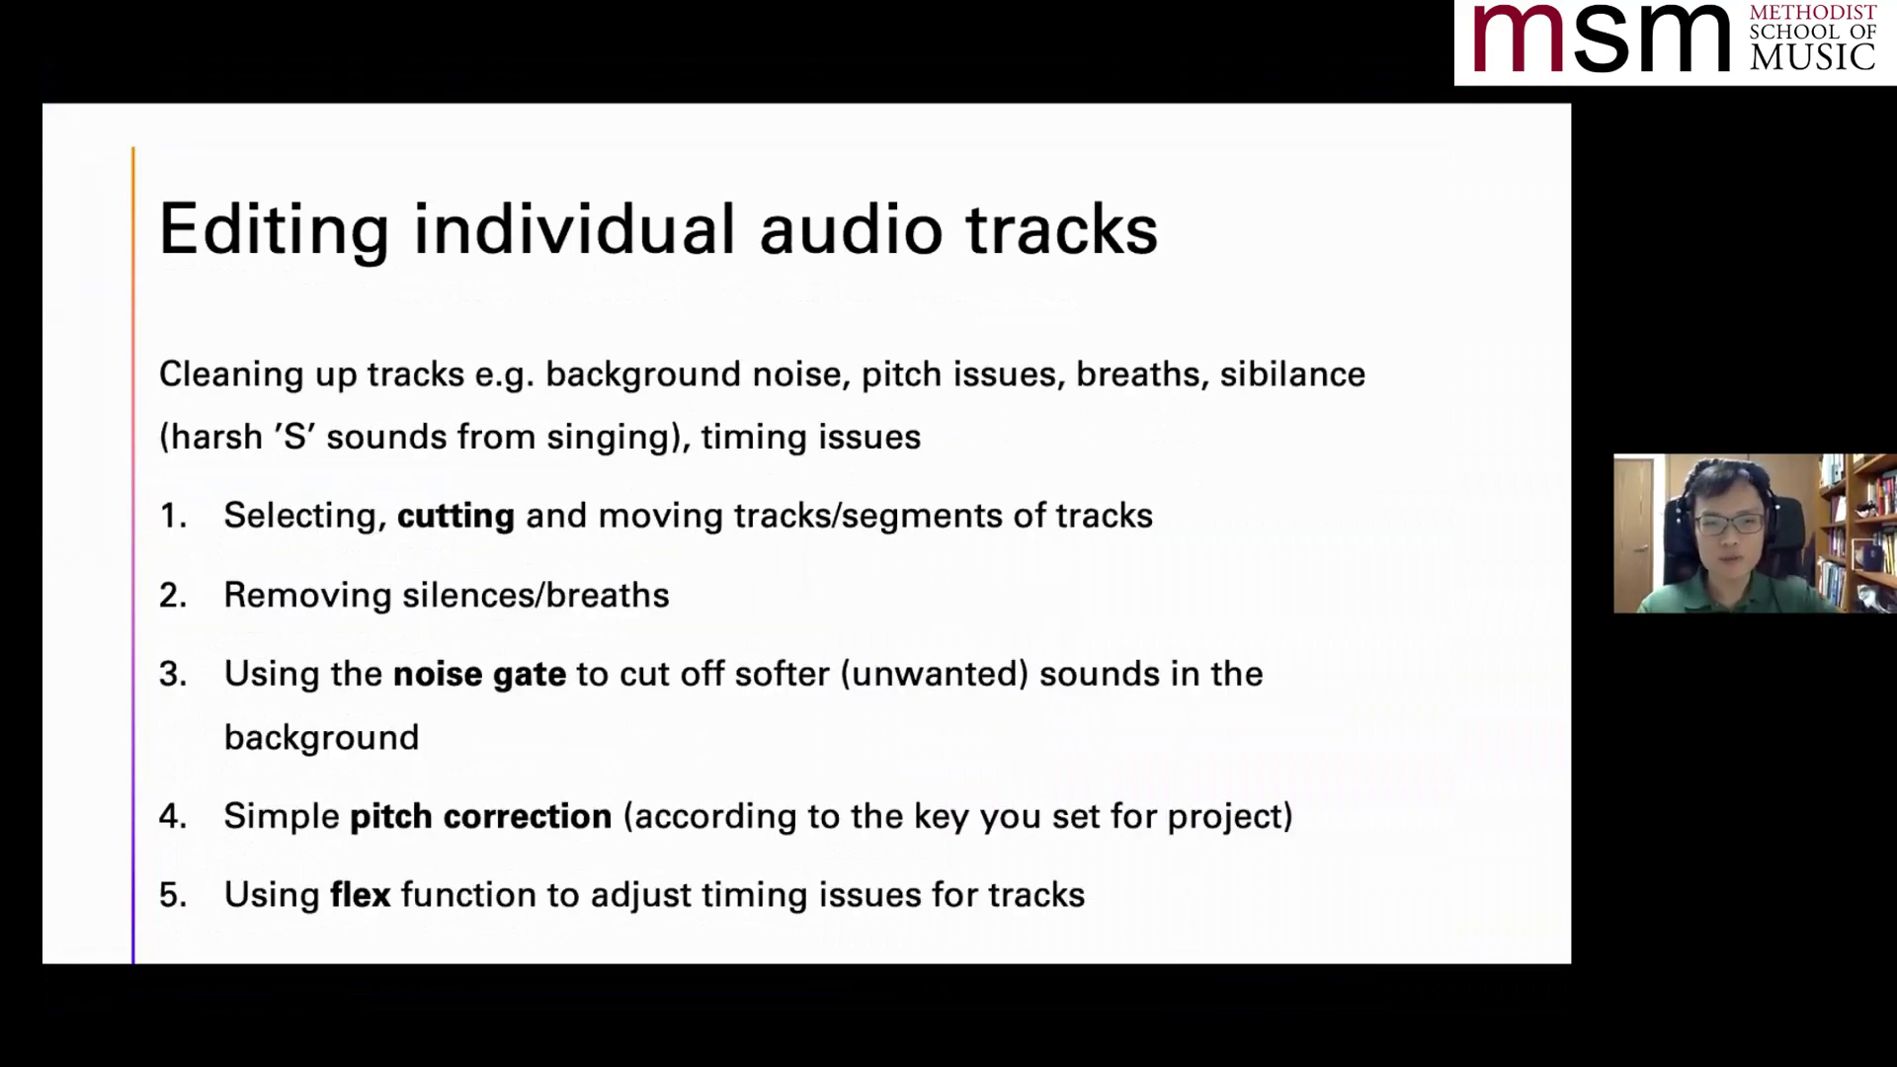
key("Right")
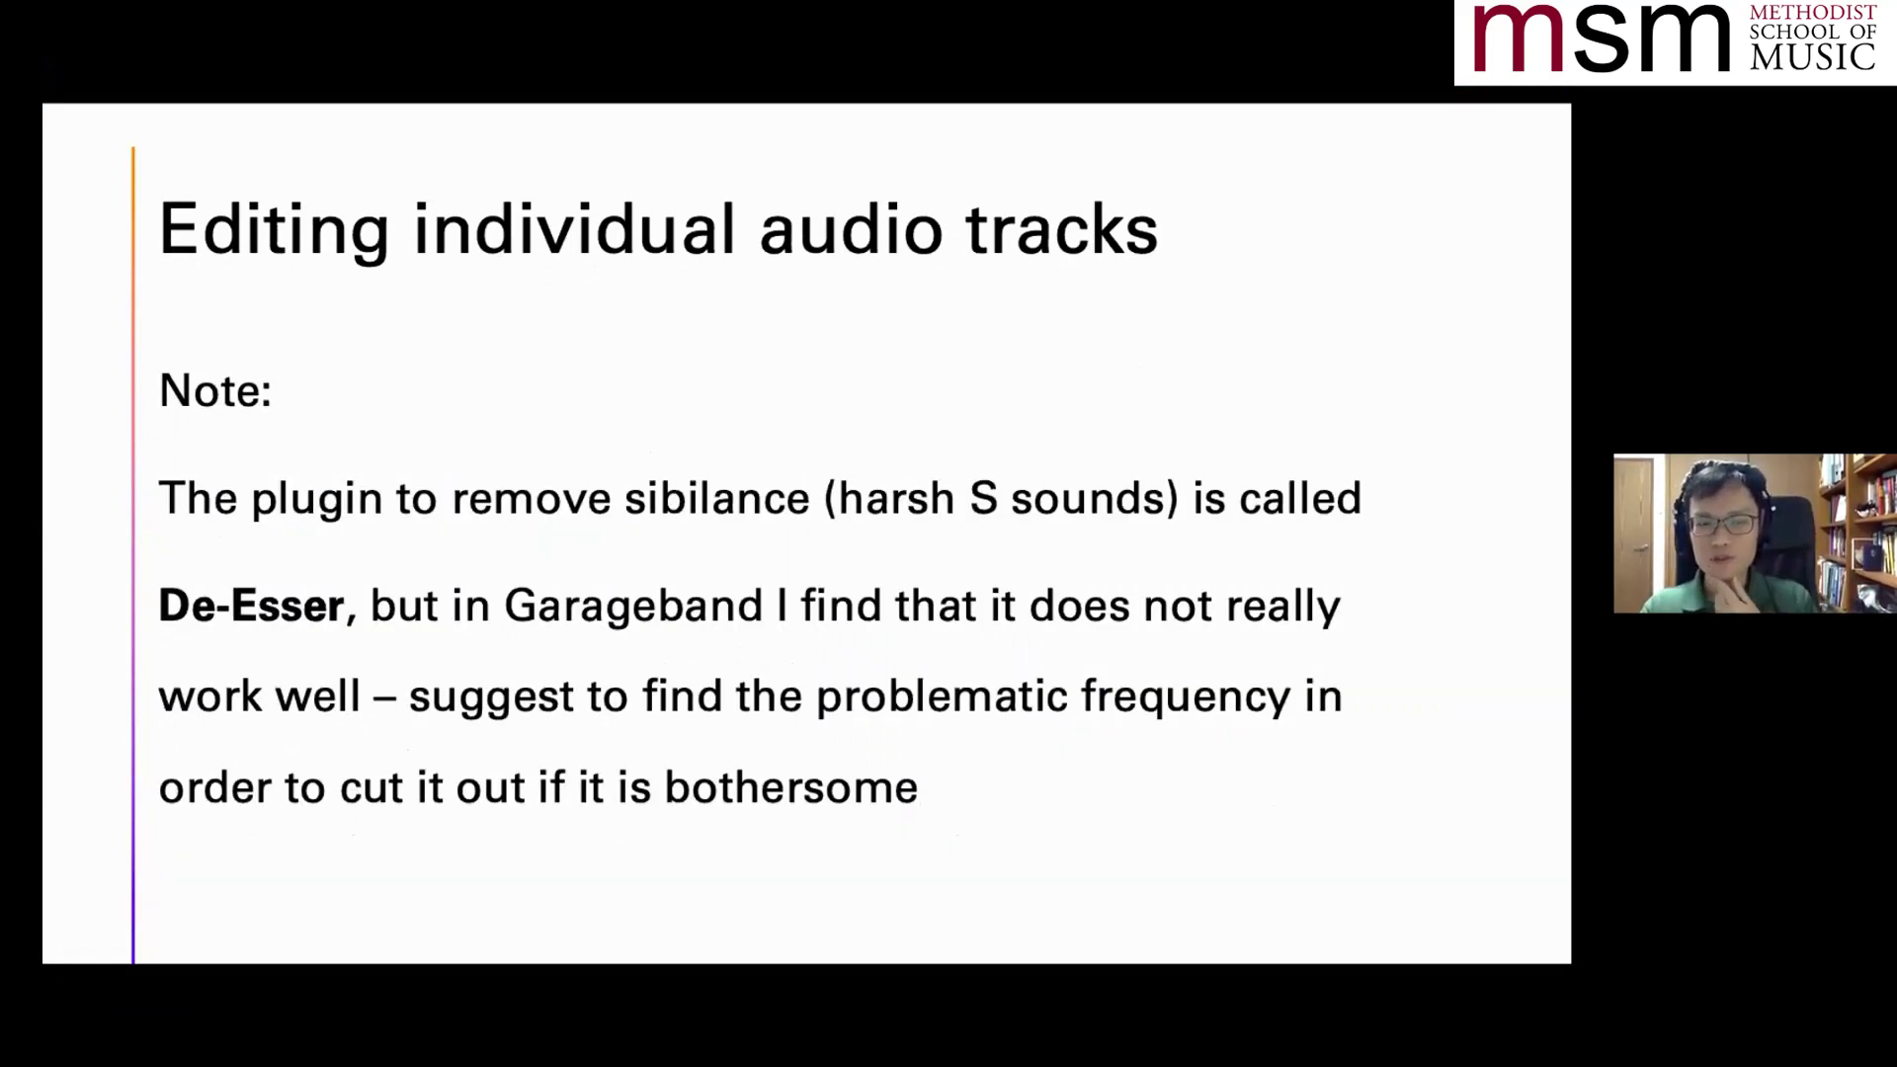
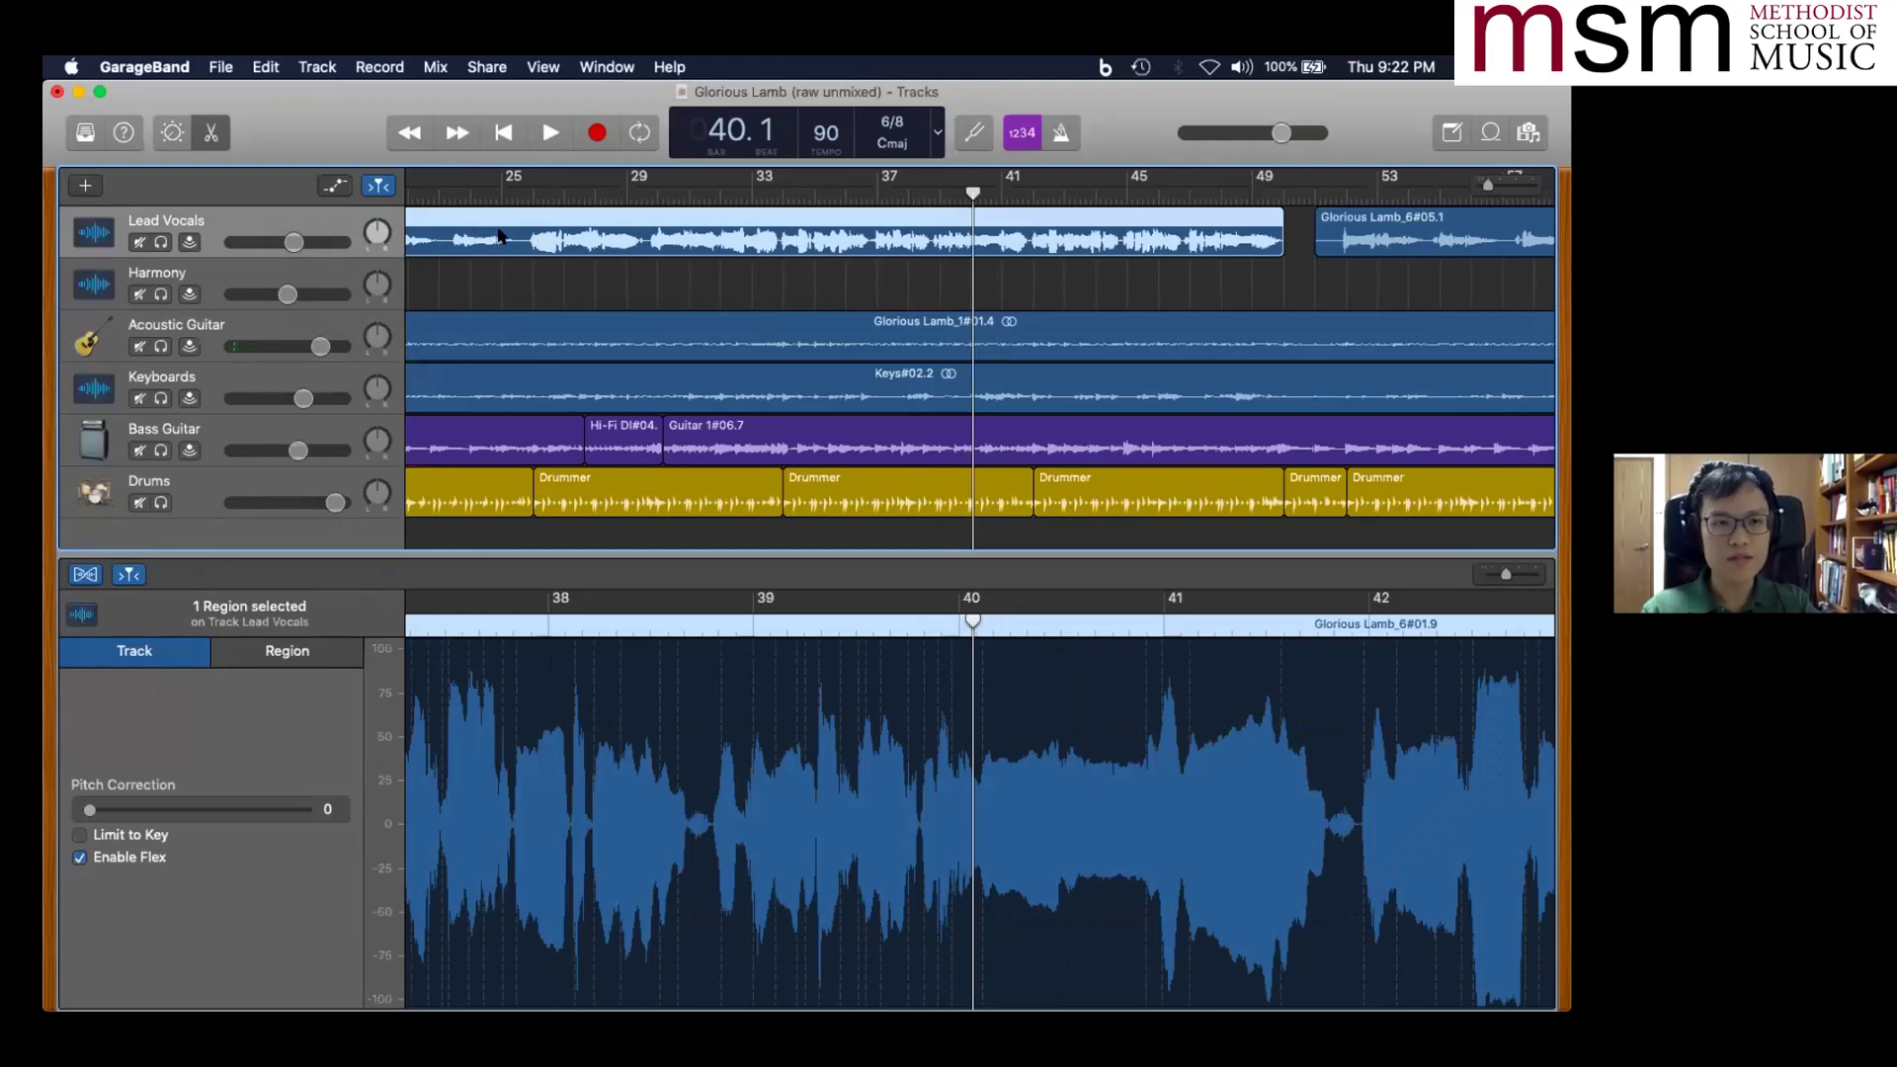
- Bring up the Smart Controls for the Lead Vocals track and turn up the EQ's Low knob slightly
double_click(512, 262)
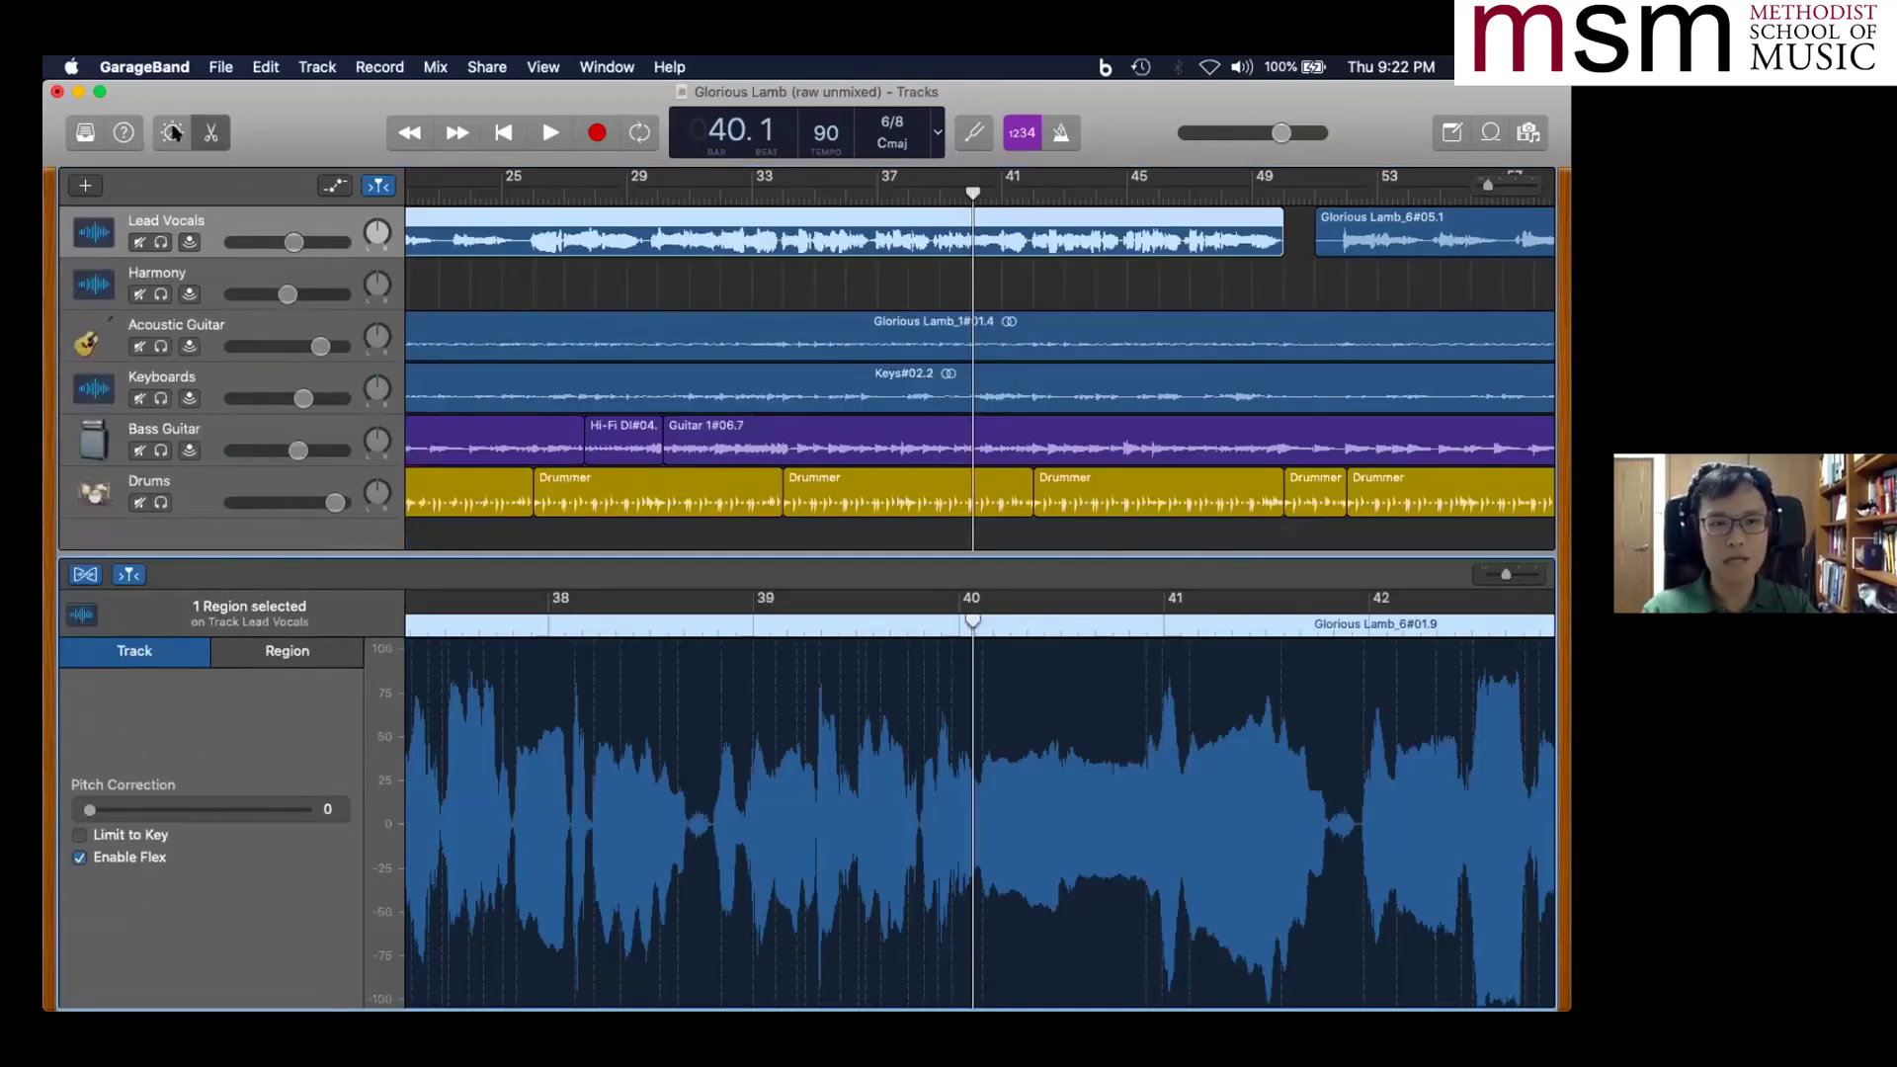
left_click(173, 132)
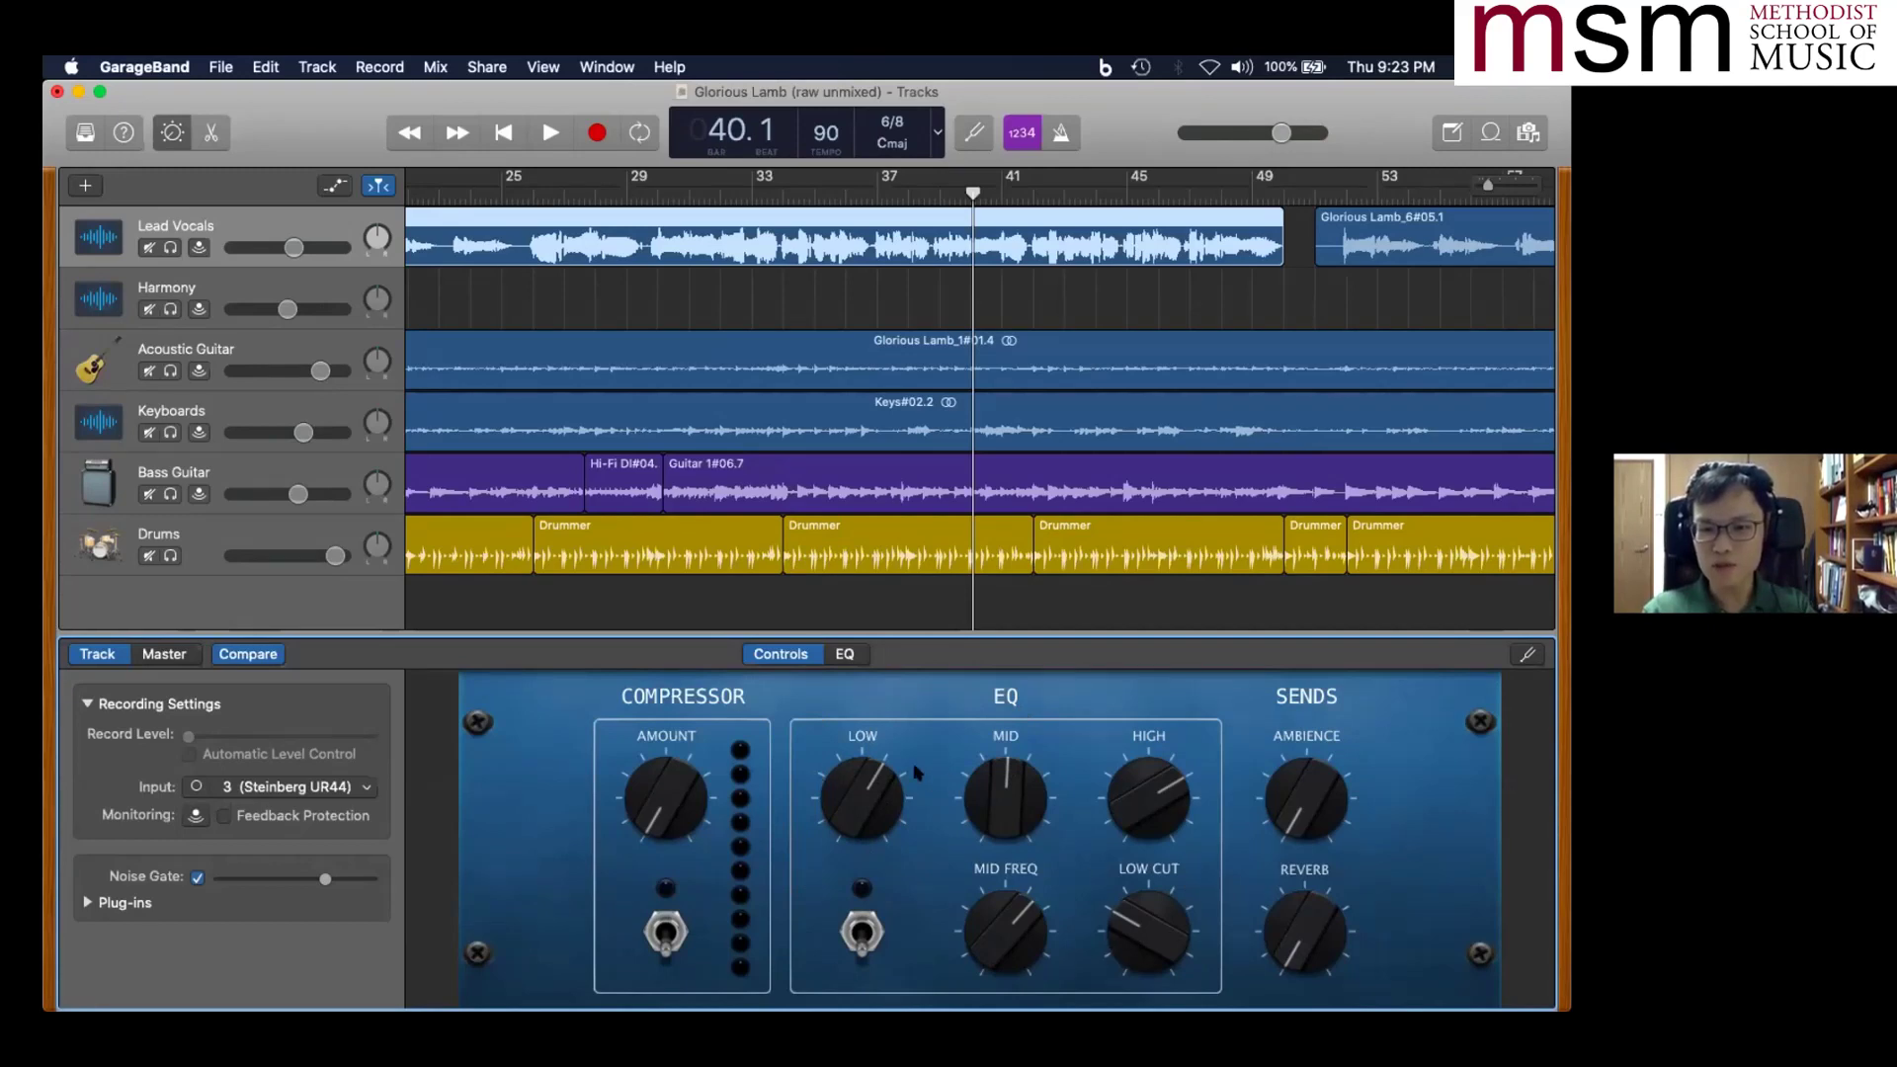
left_click_drag(854, 813, 886, 773)
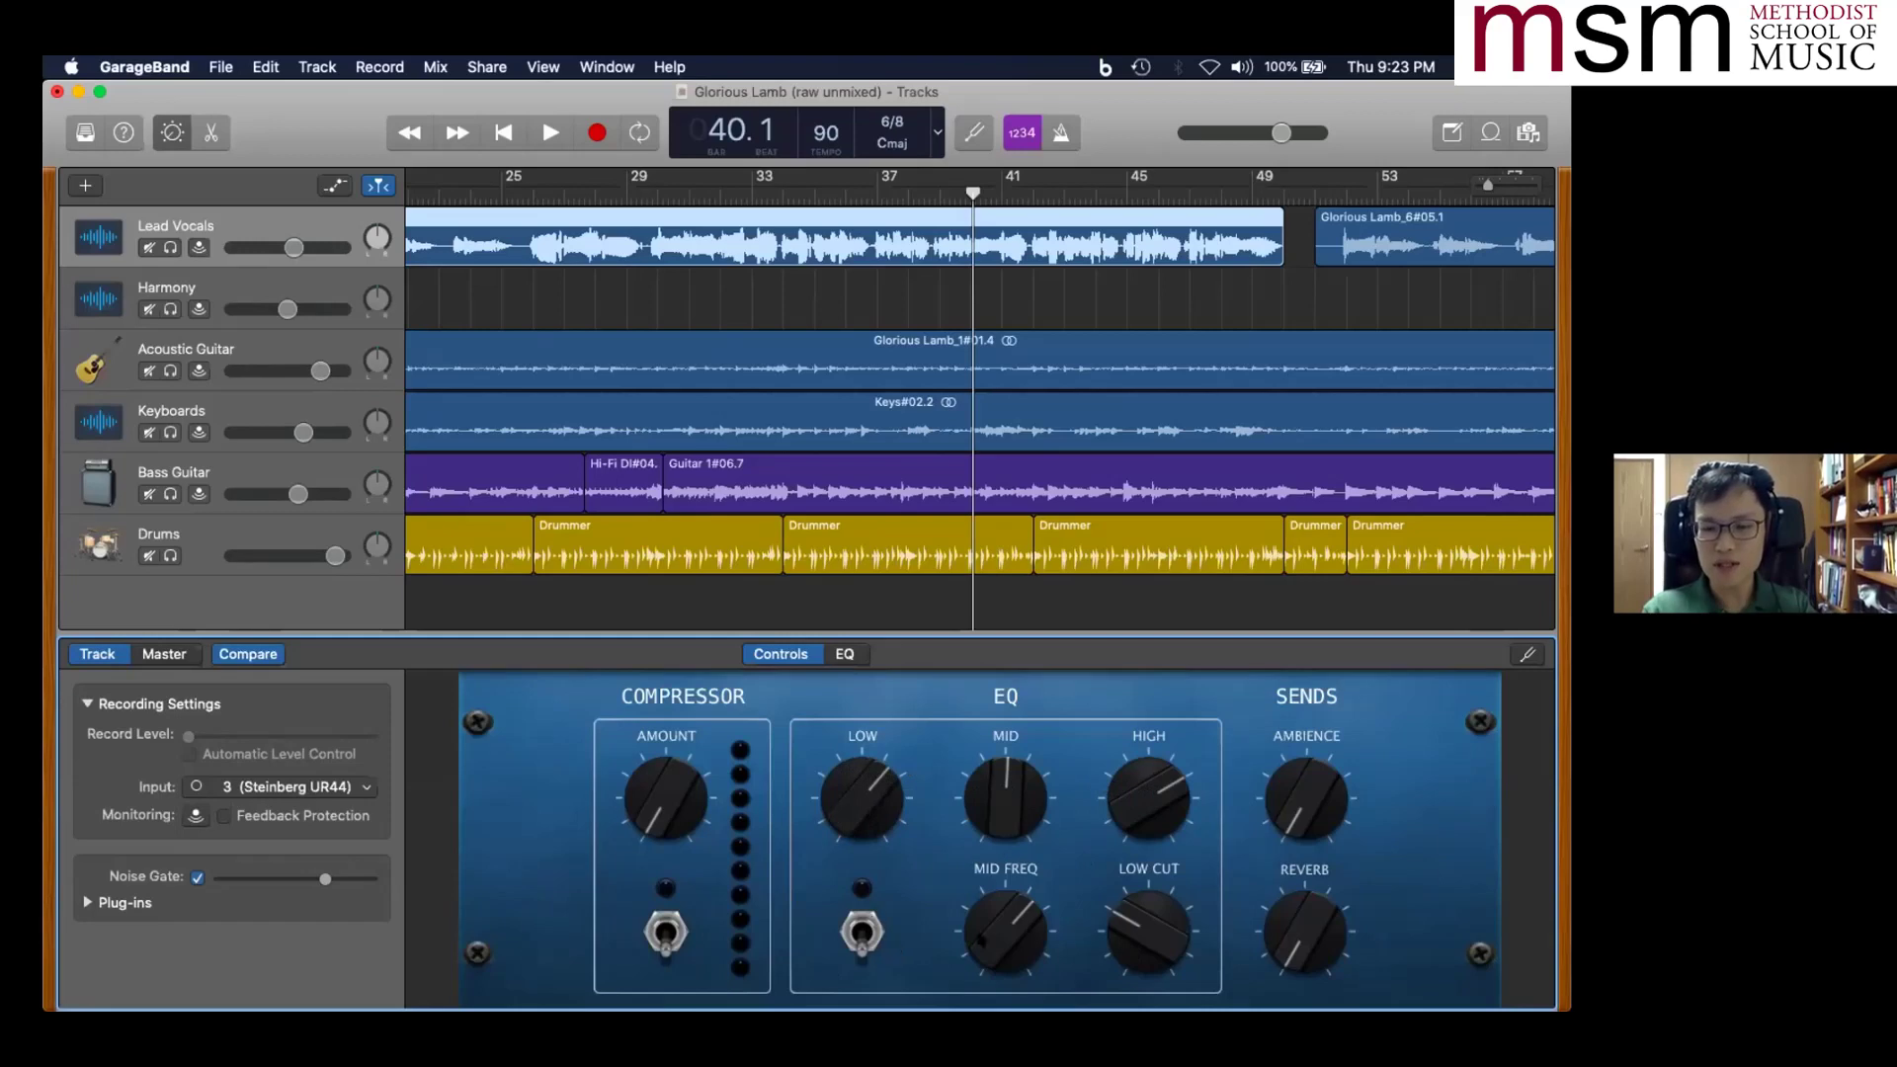
- Show the Lead Vocals track's EQ curve and load the Male Lead Vocal preset from the Voice category
left_click(847, 655)
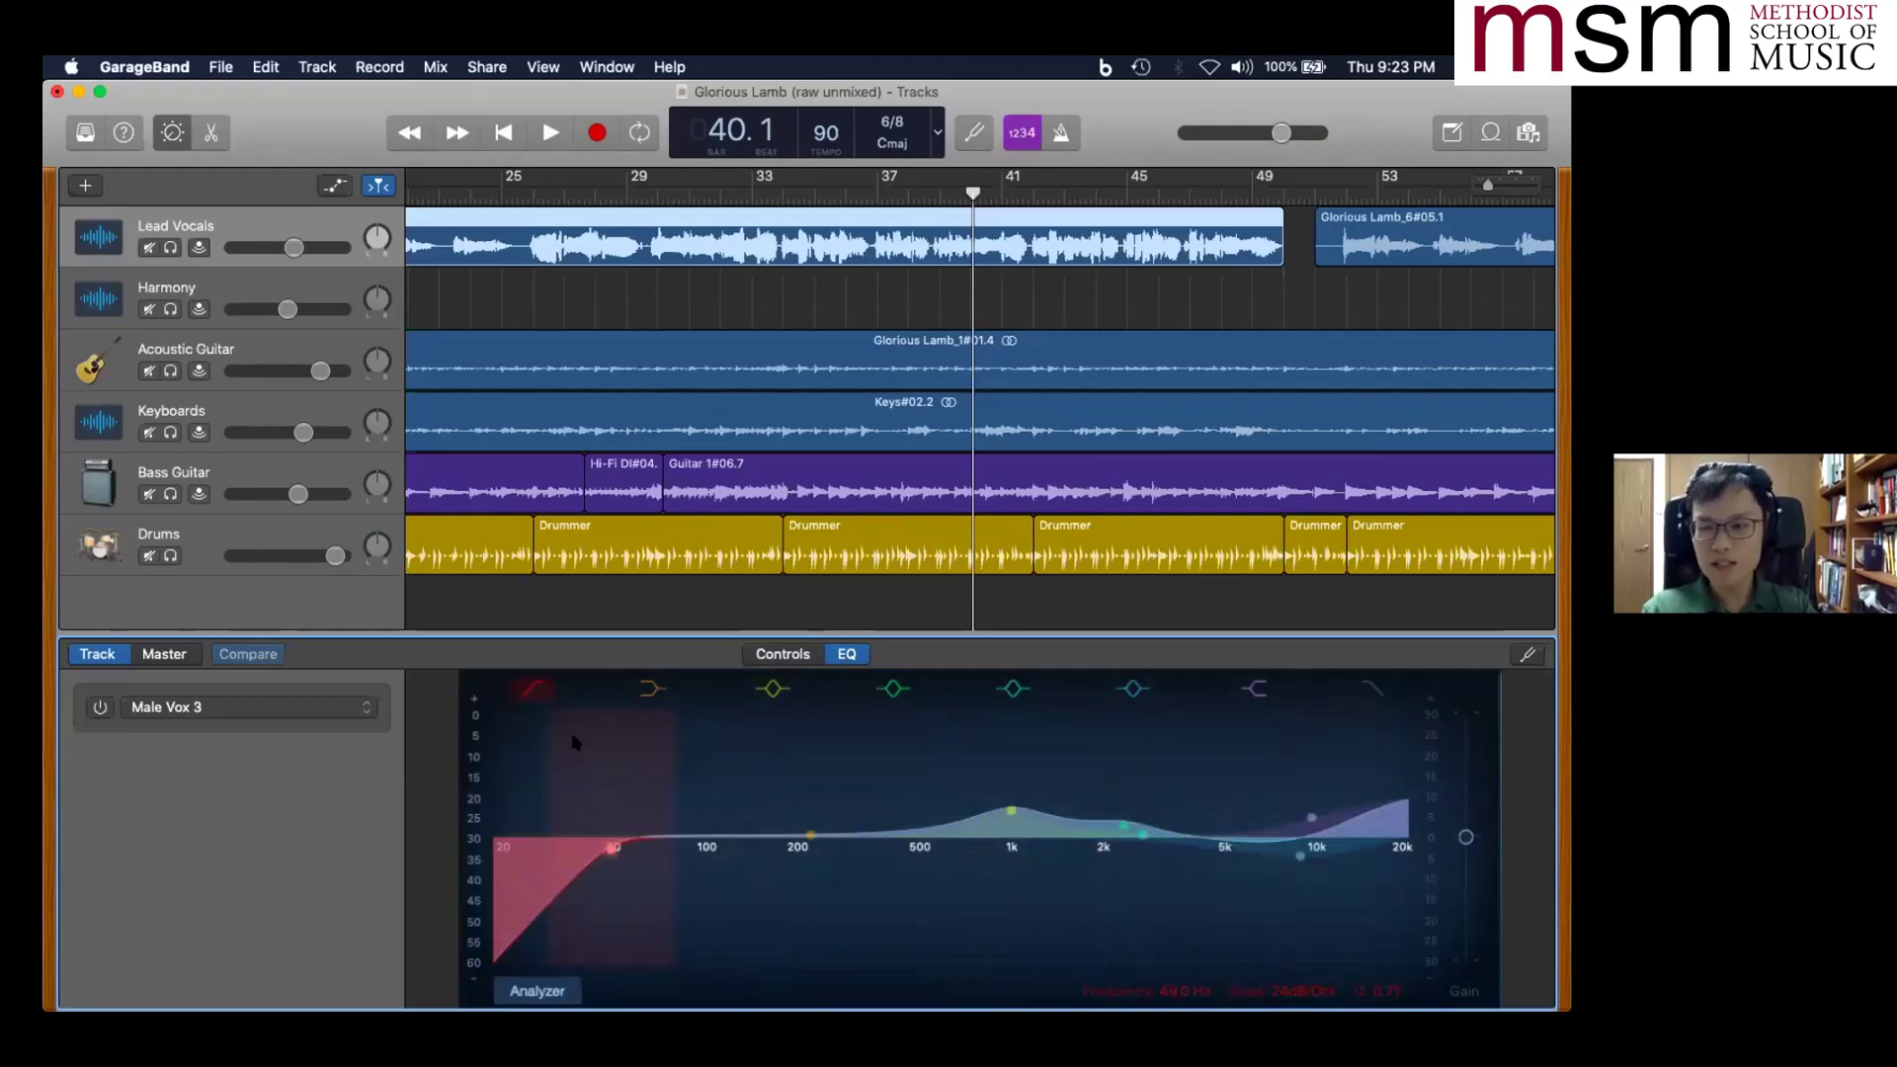
left_click(170, 708)
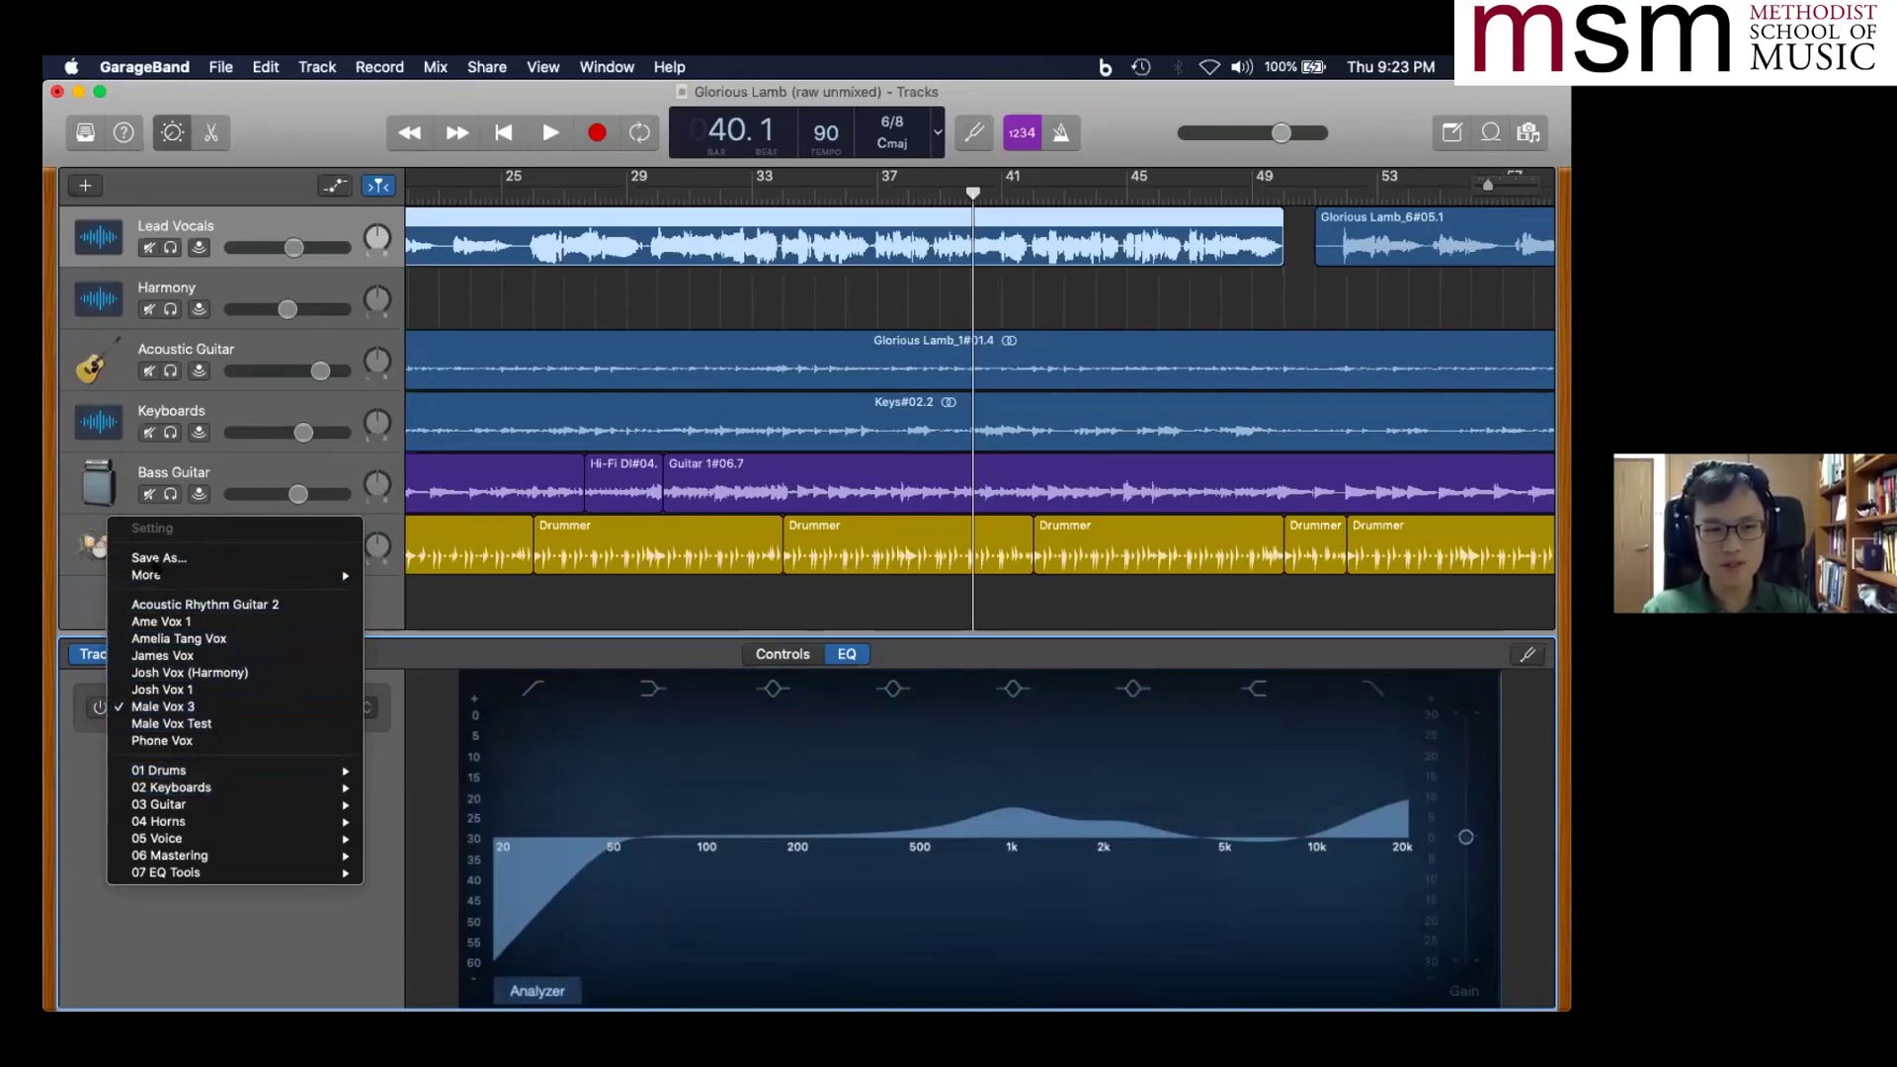
mouse_move(202, 793)
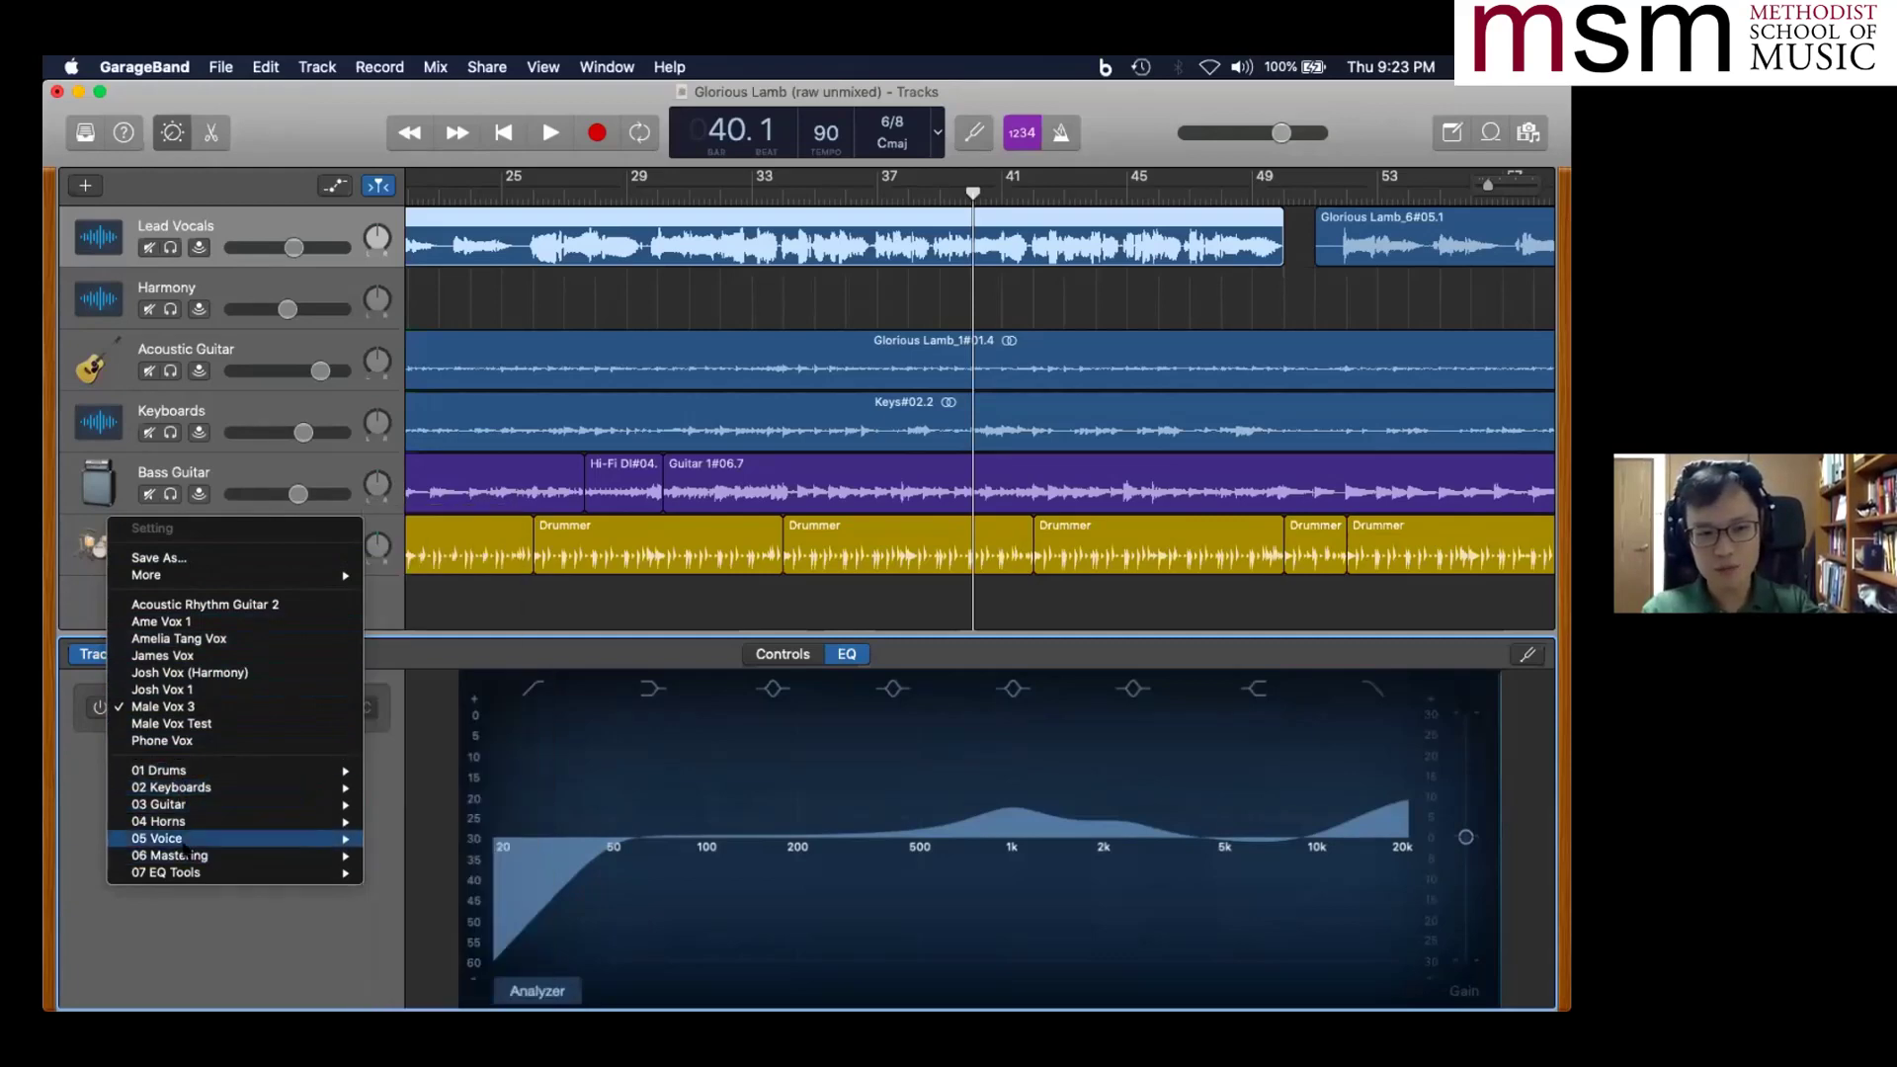
mouse_move(187, 872)
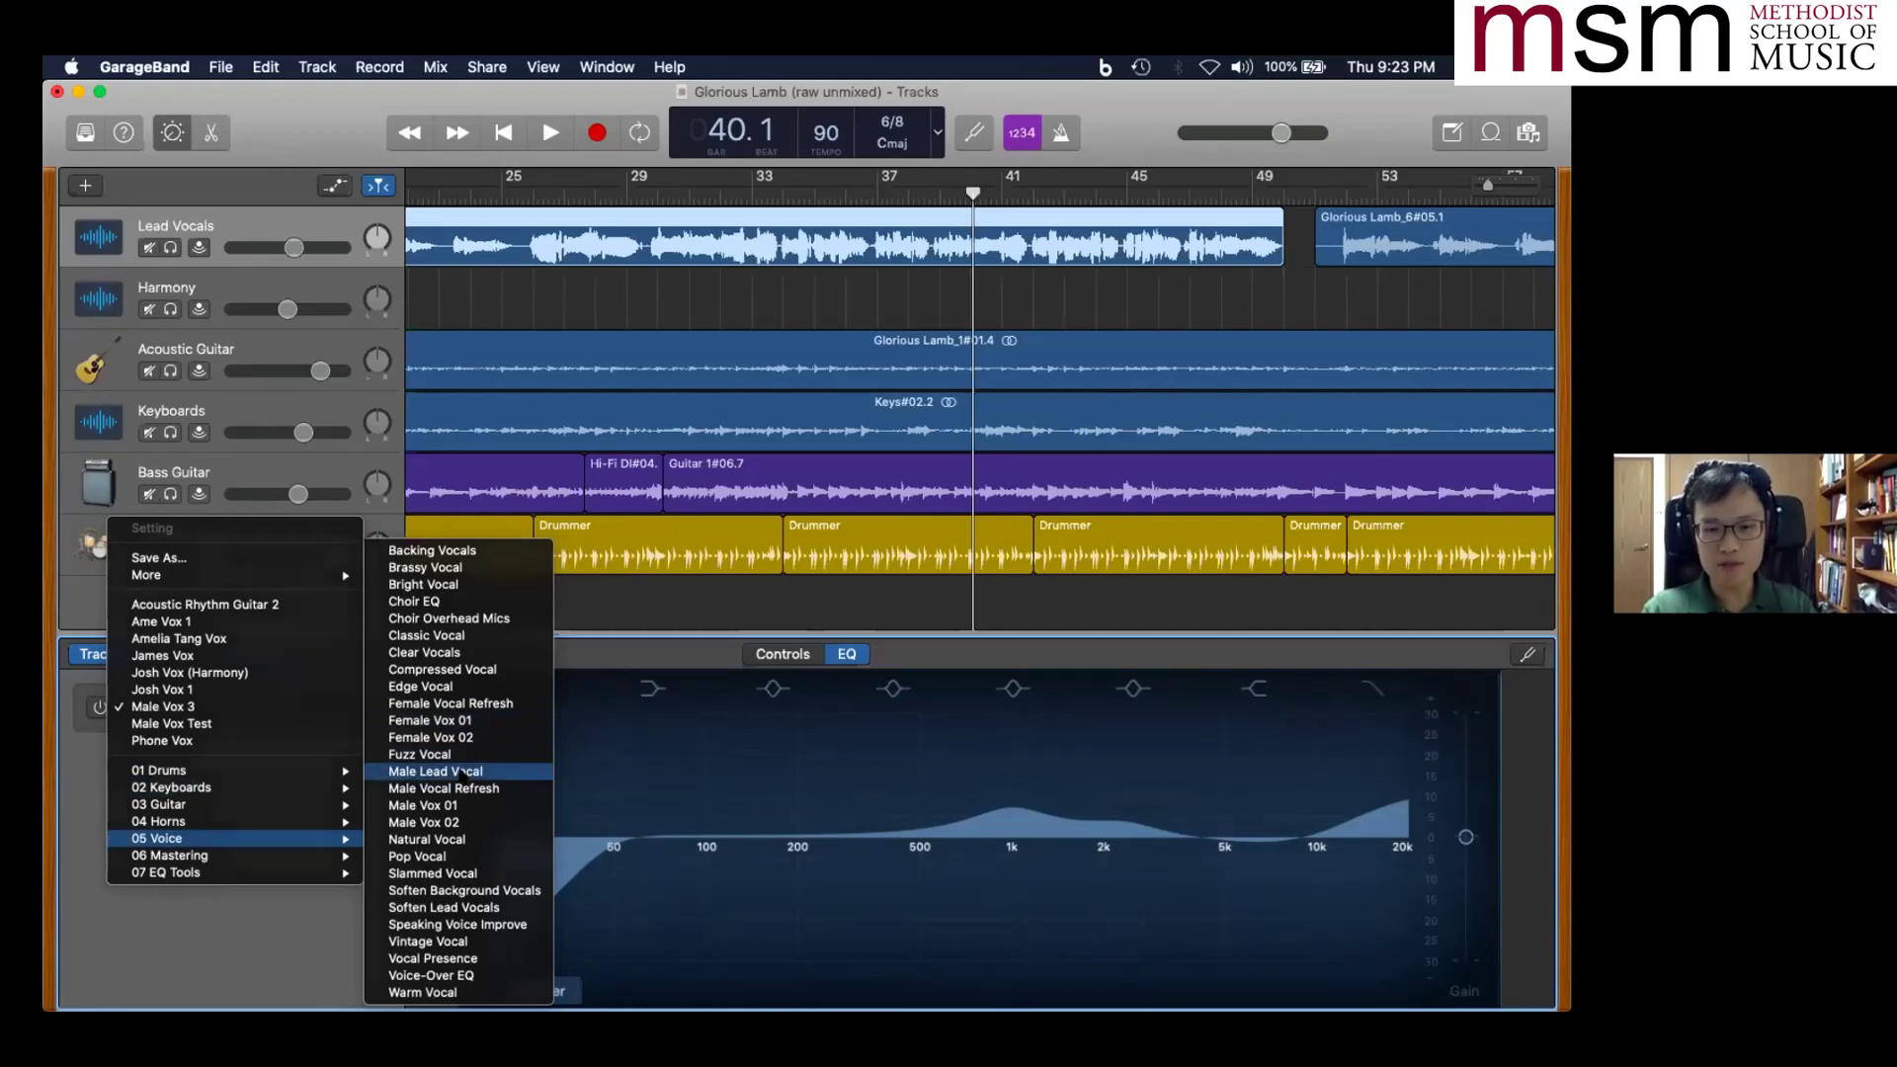
left_click(460, 772)
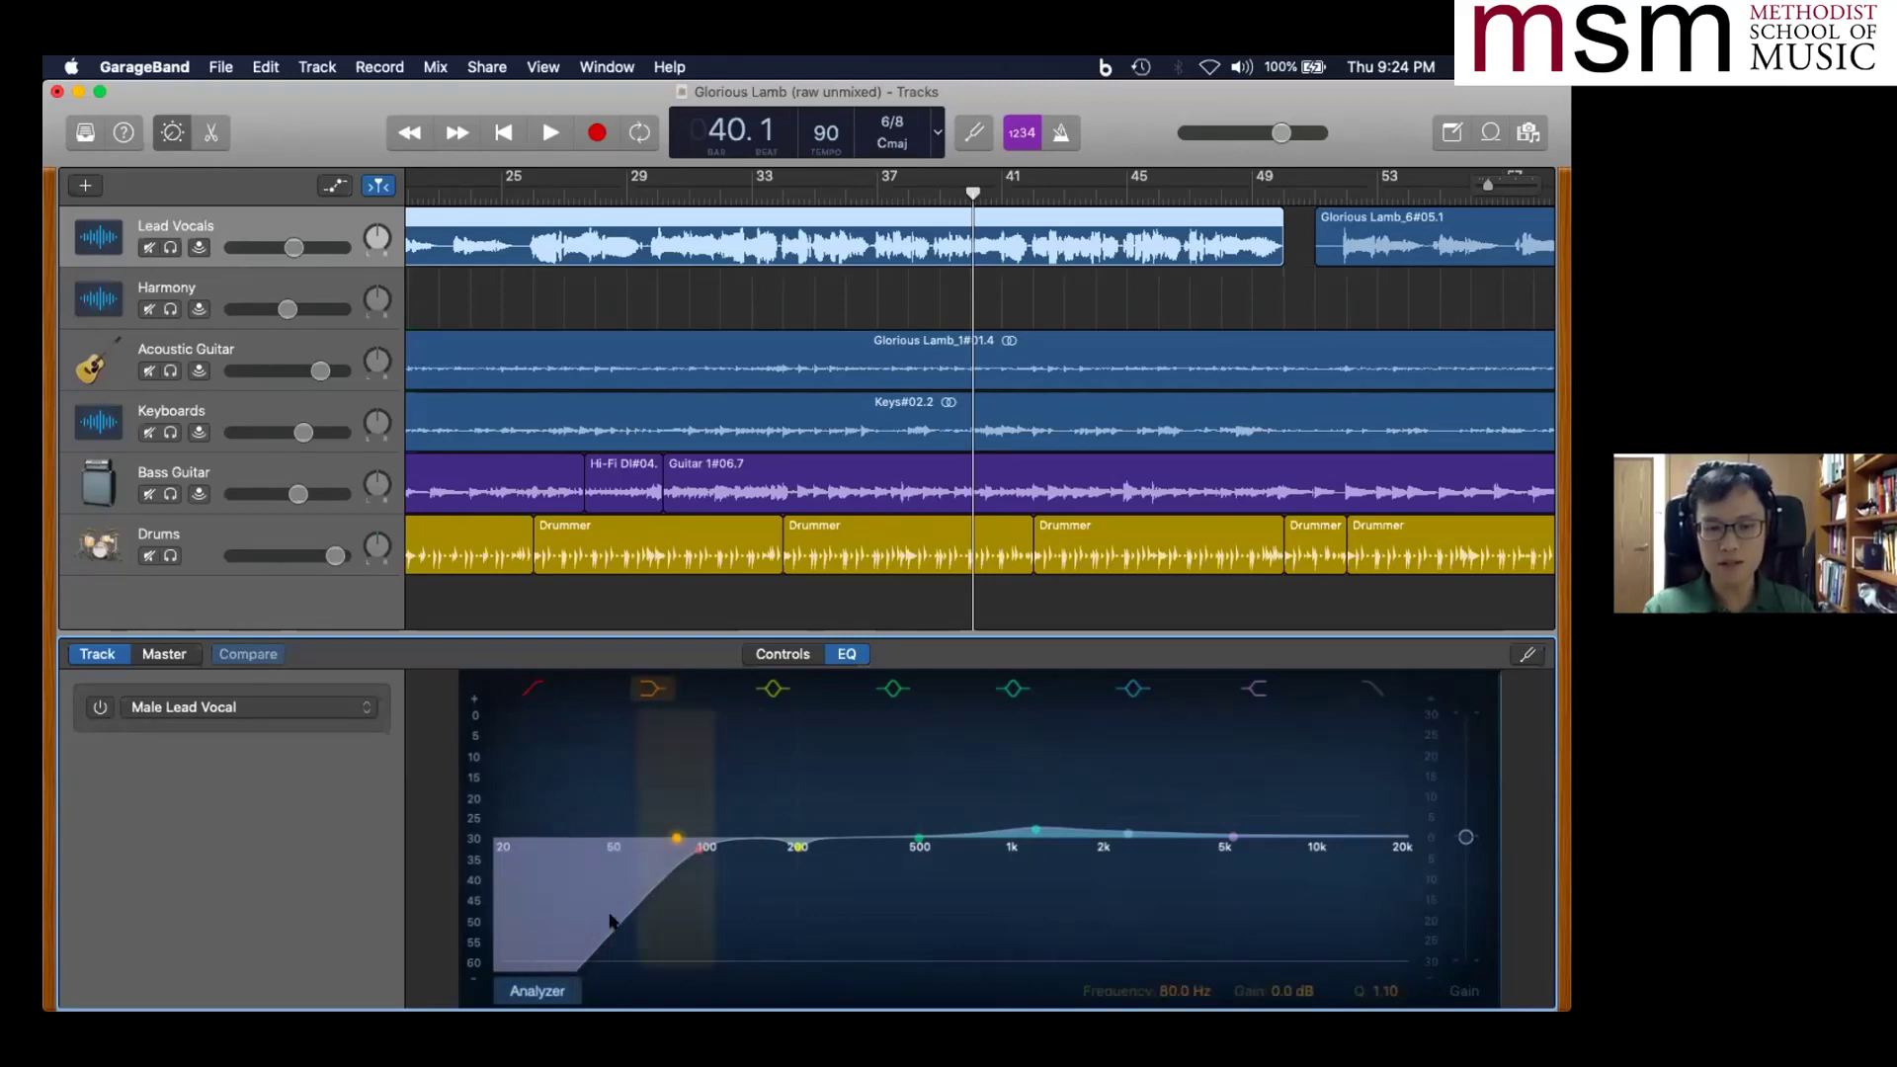
- Solo the Lead Vocals track and play it from bar 9 to about bar 13
scroll(678, 389, "left", 10)
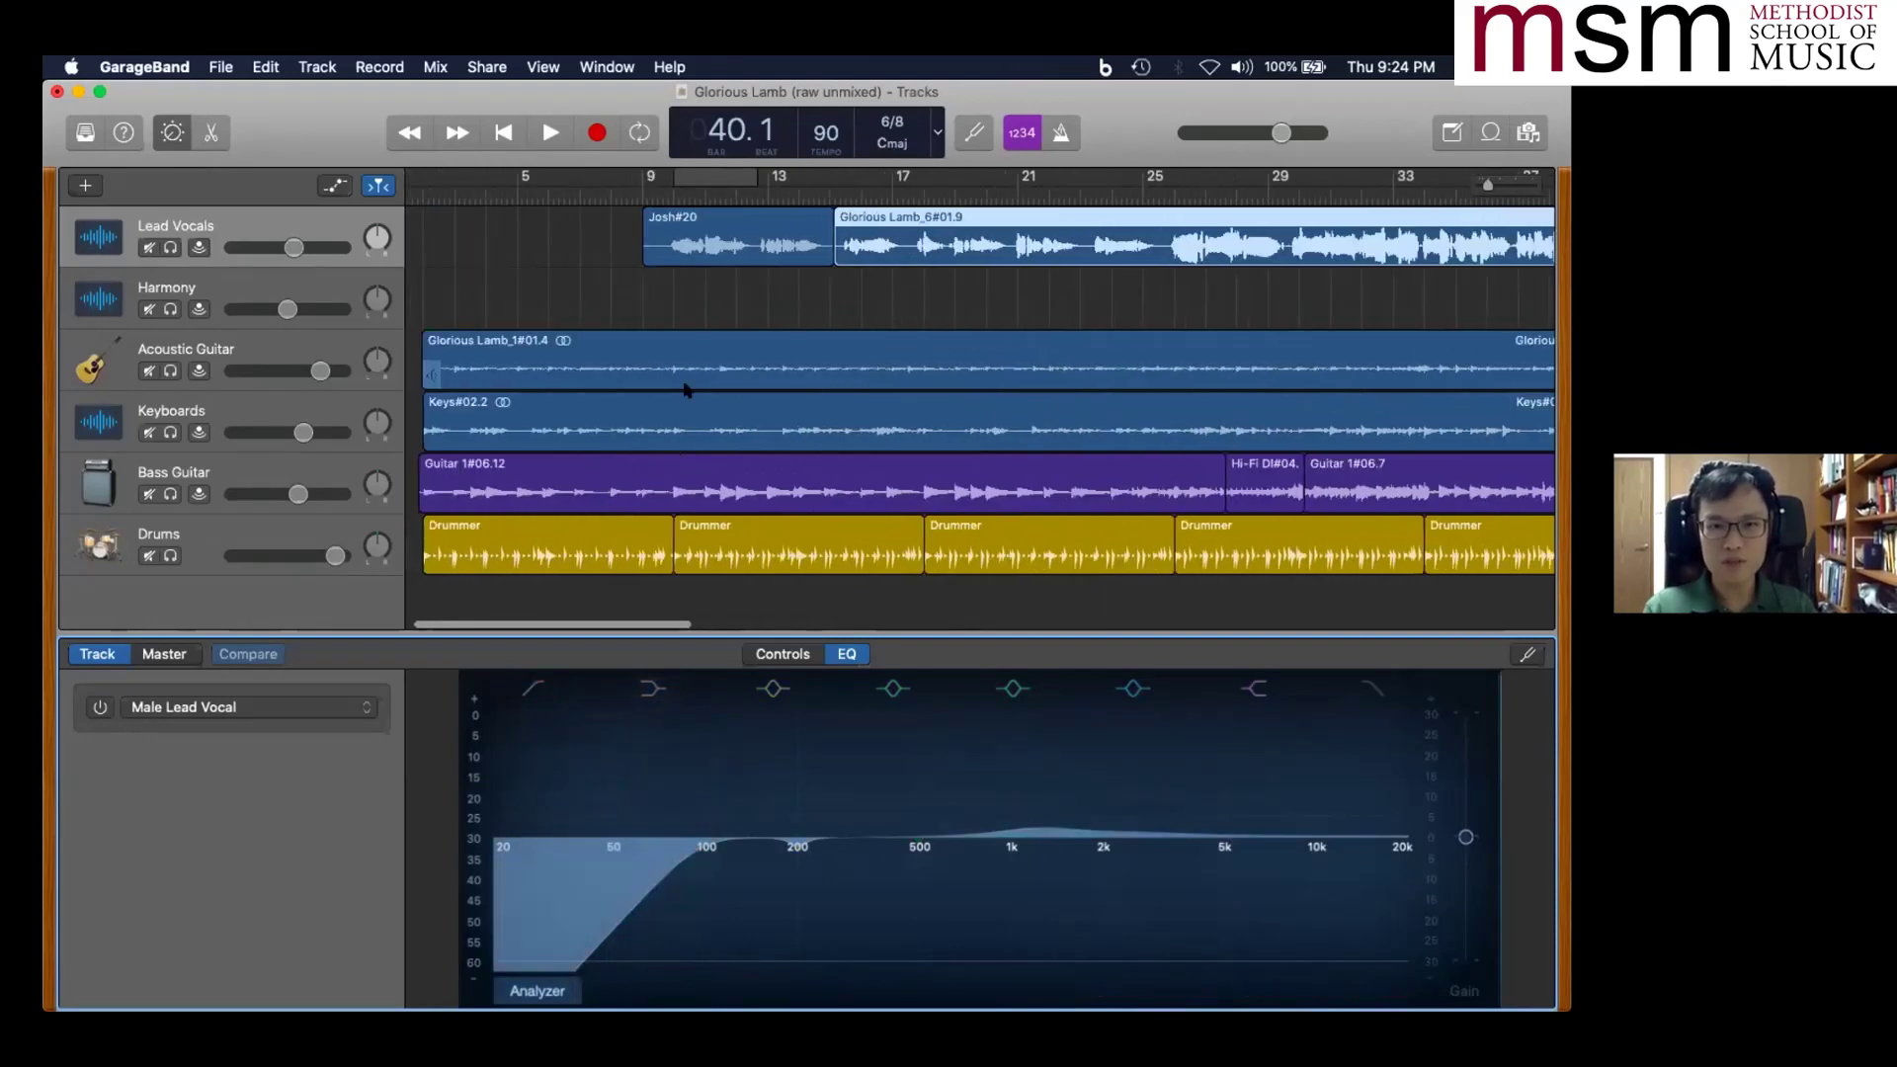
left_click(642, 192)
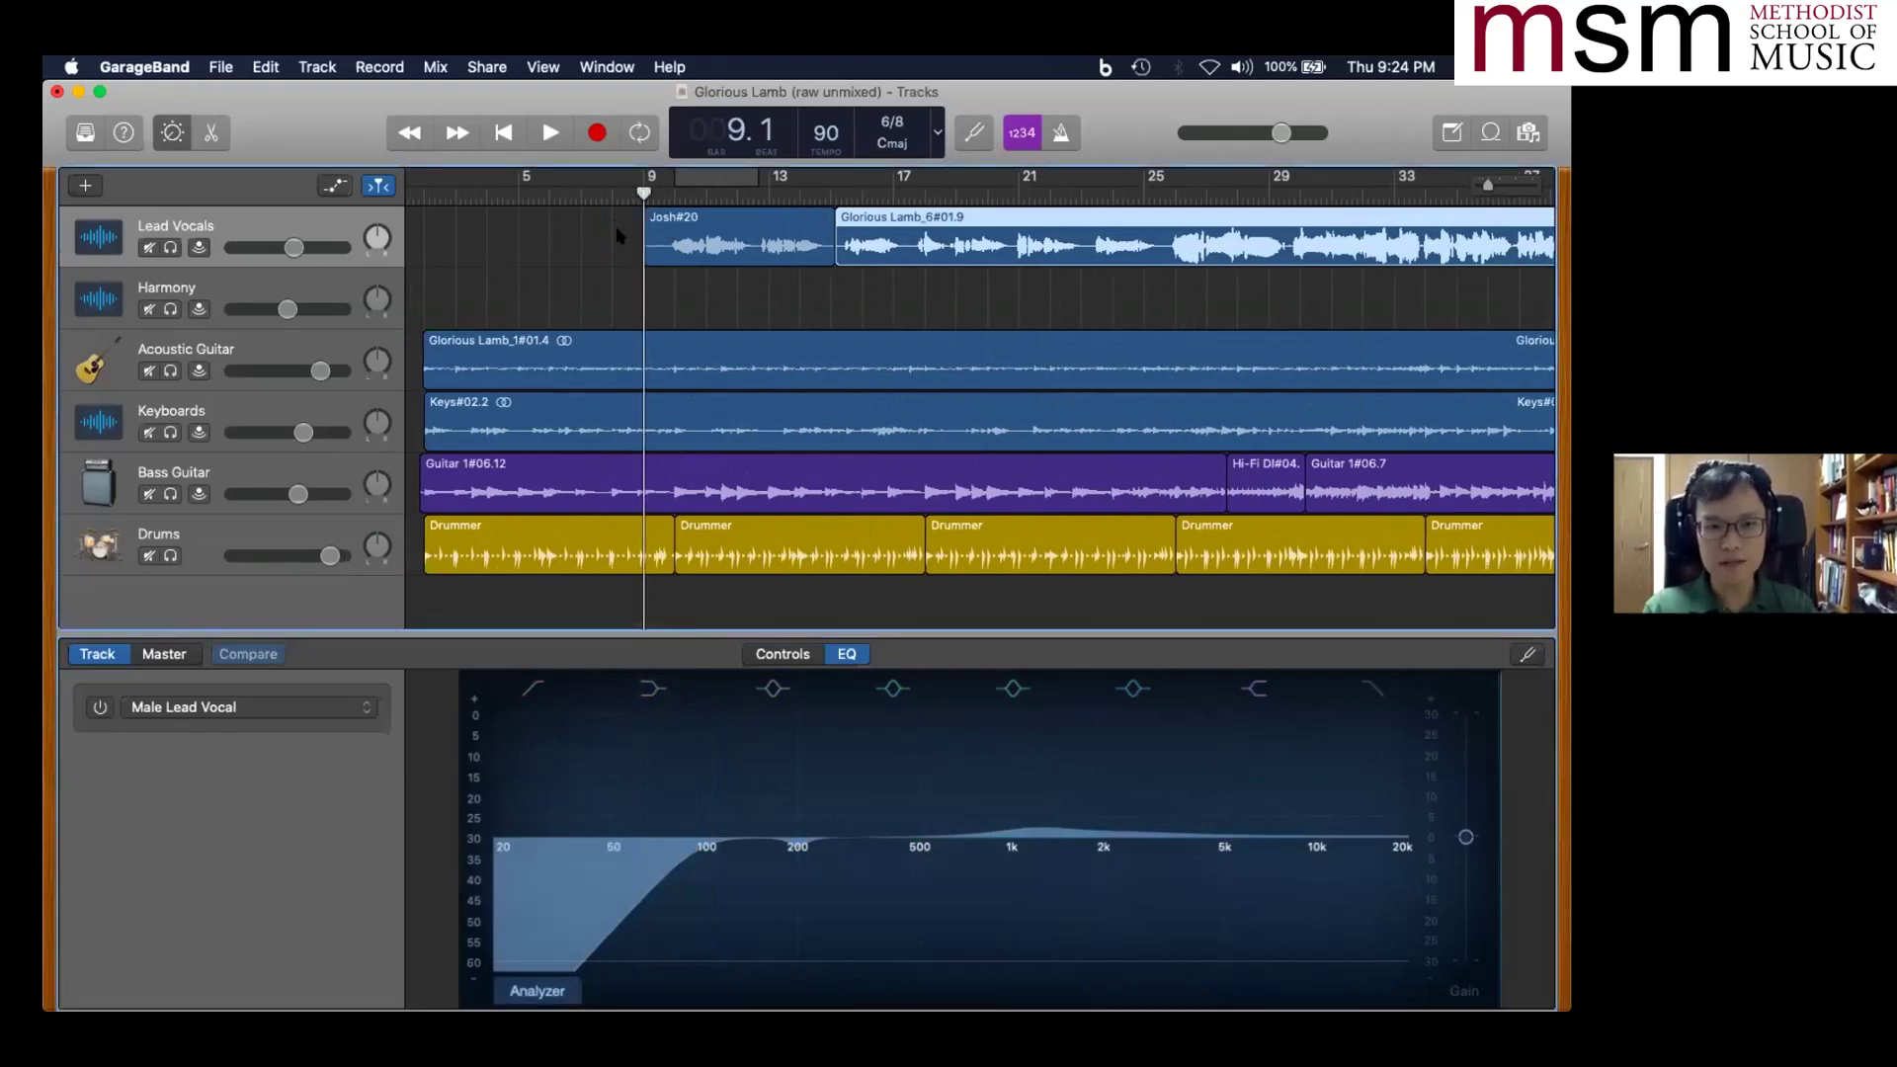
left_click(170, 249)
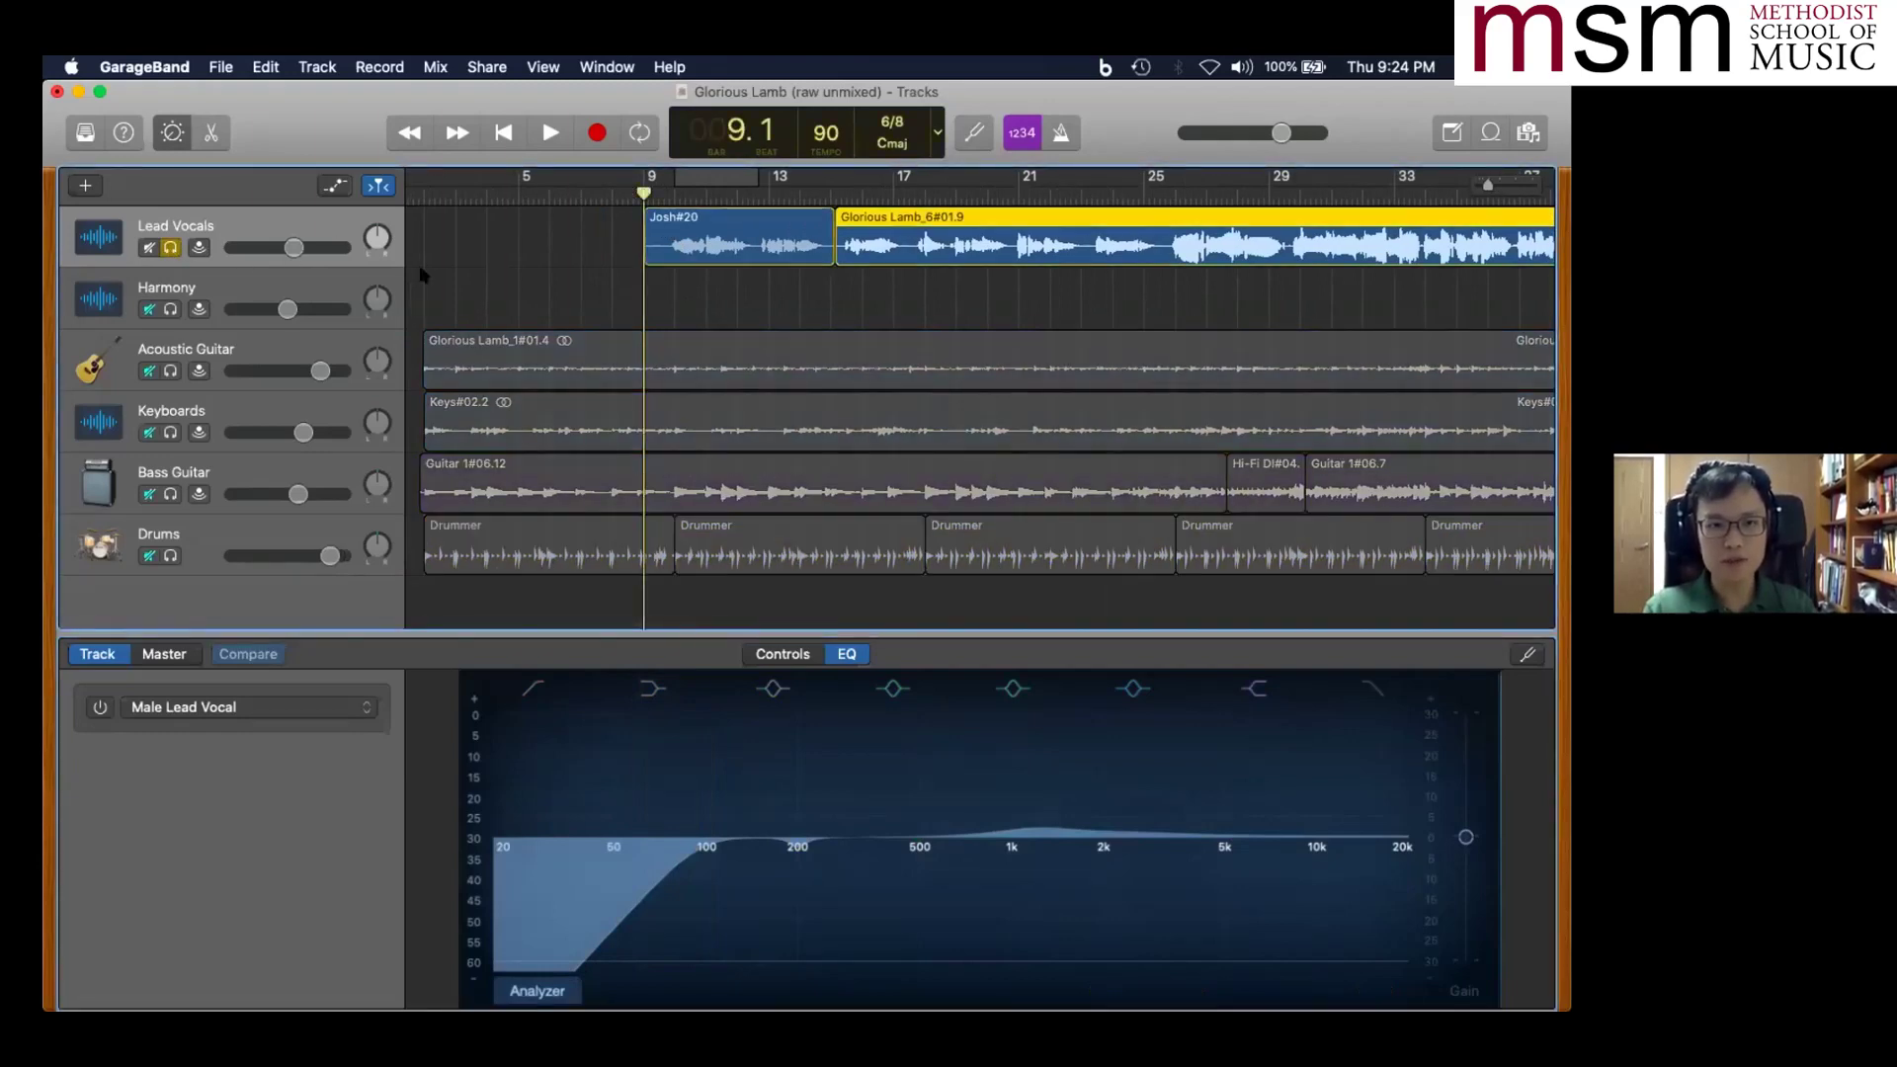
key("space")
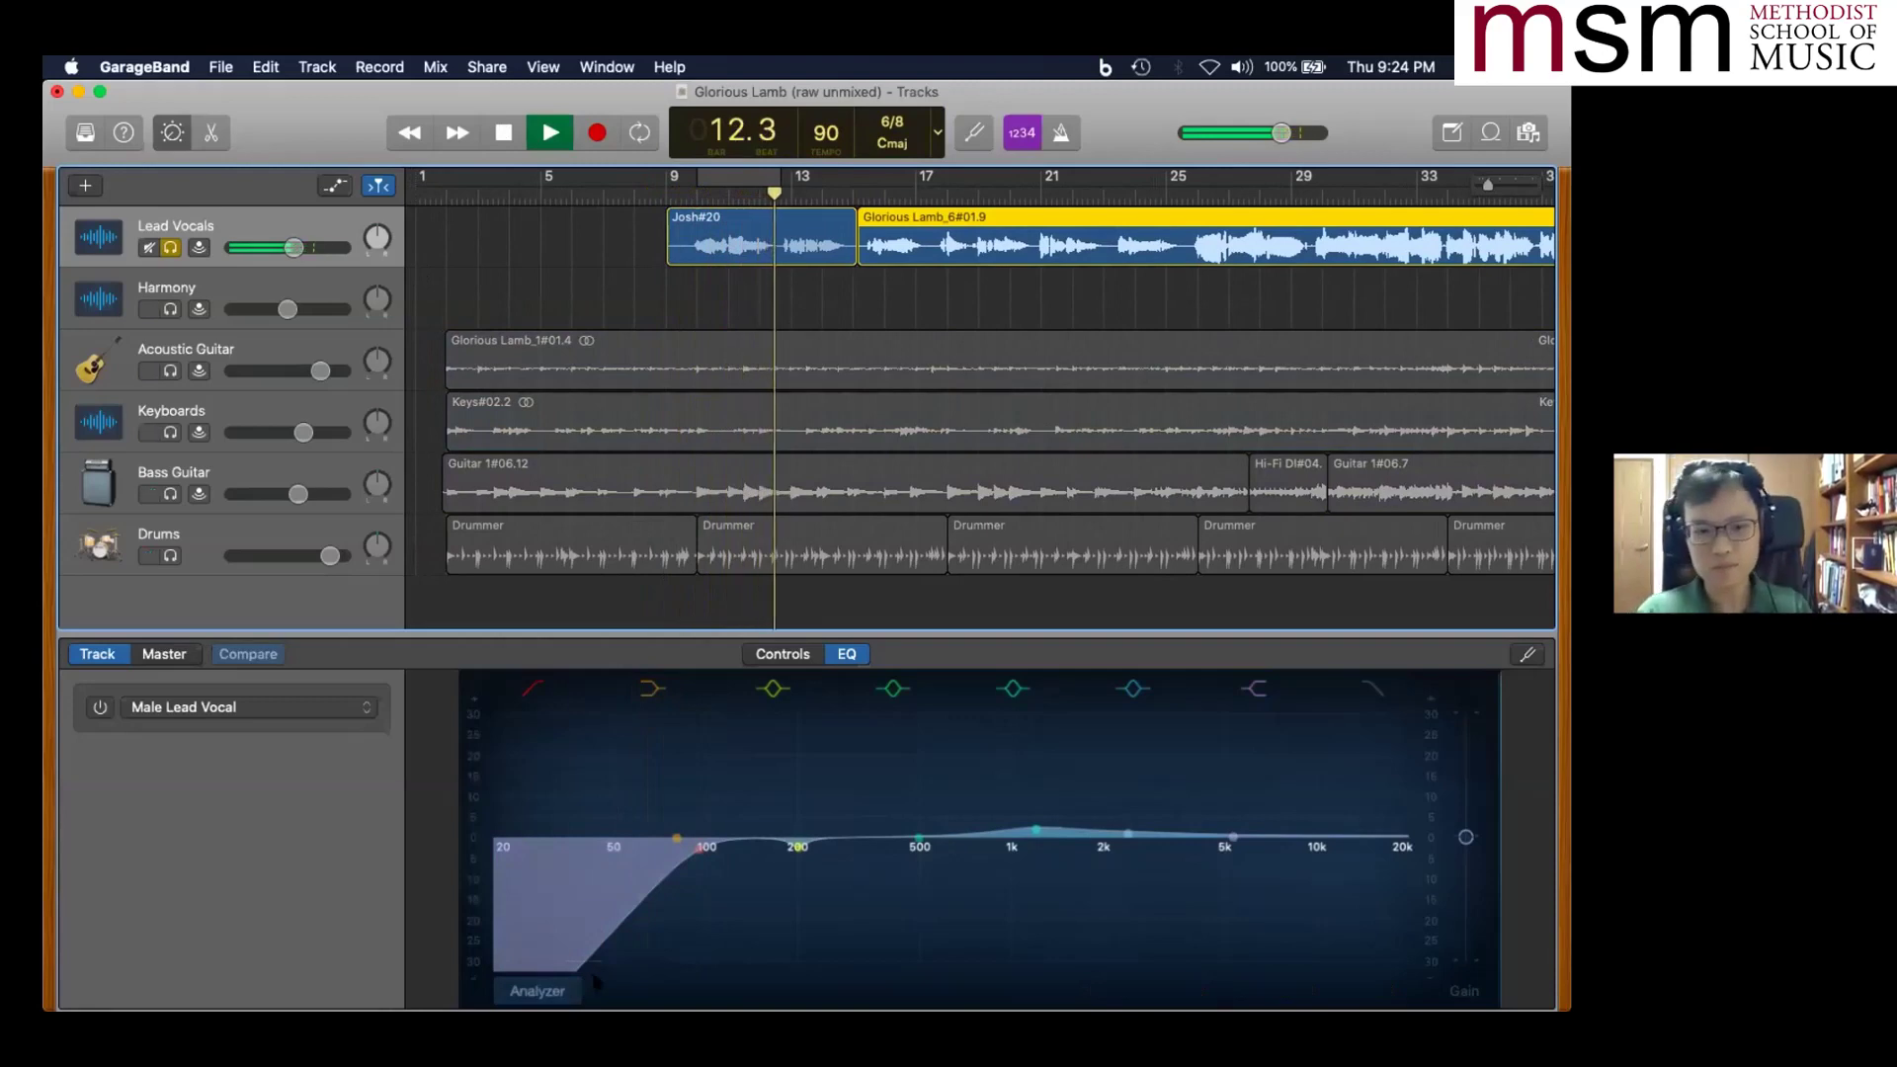
key("space")
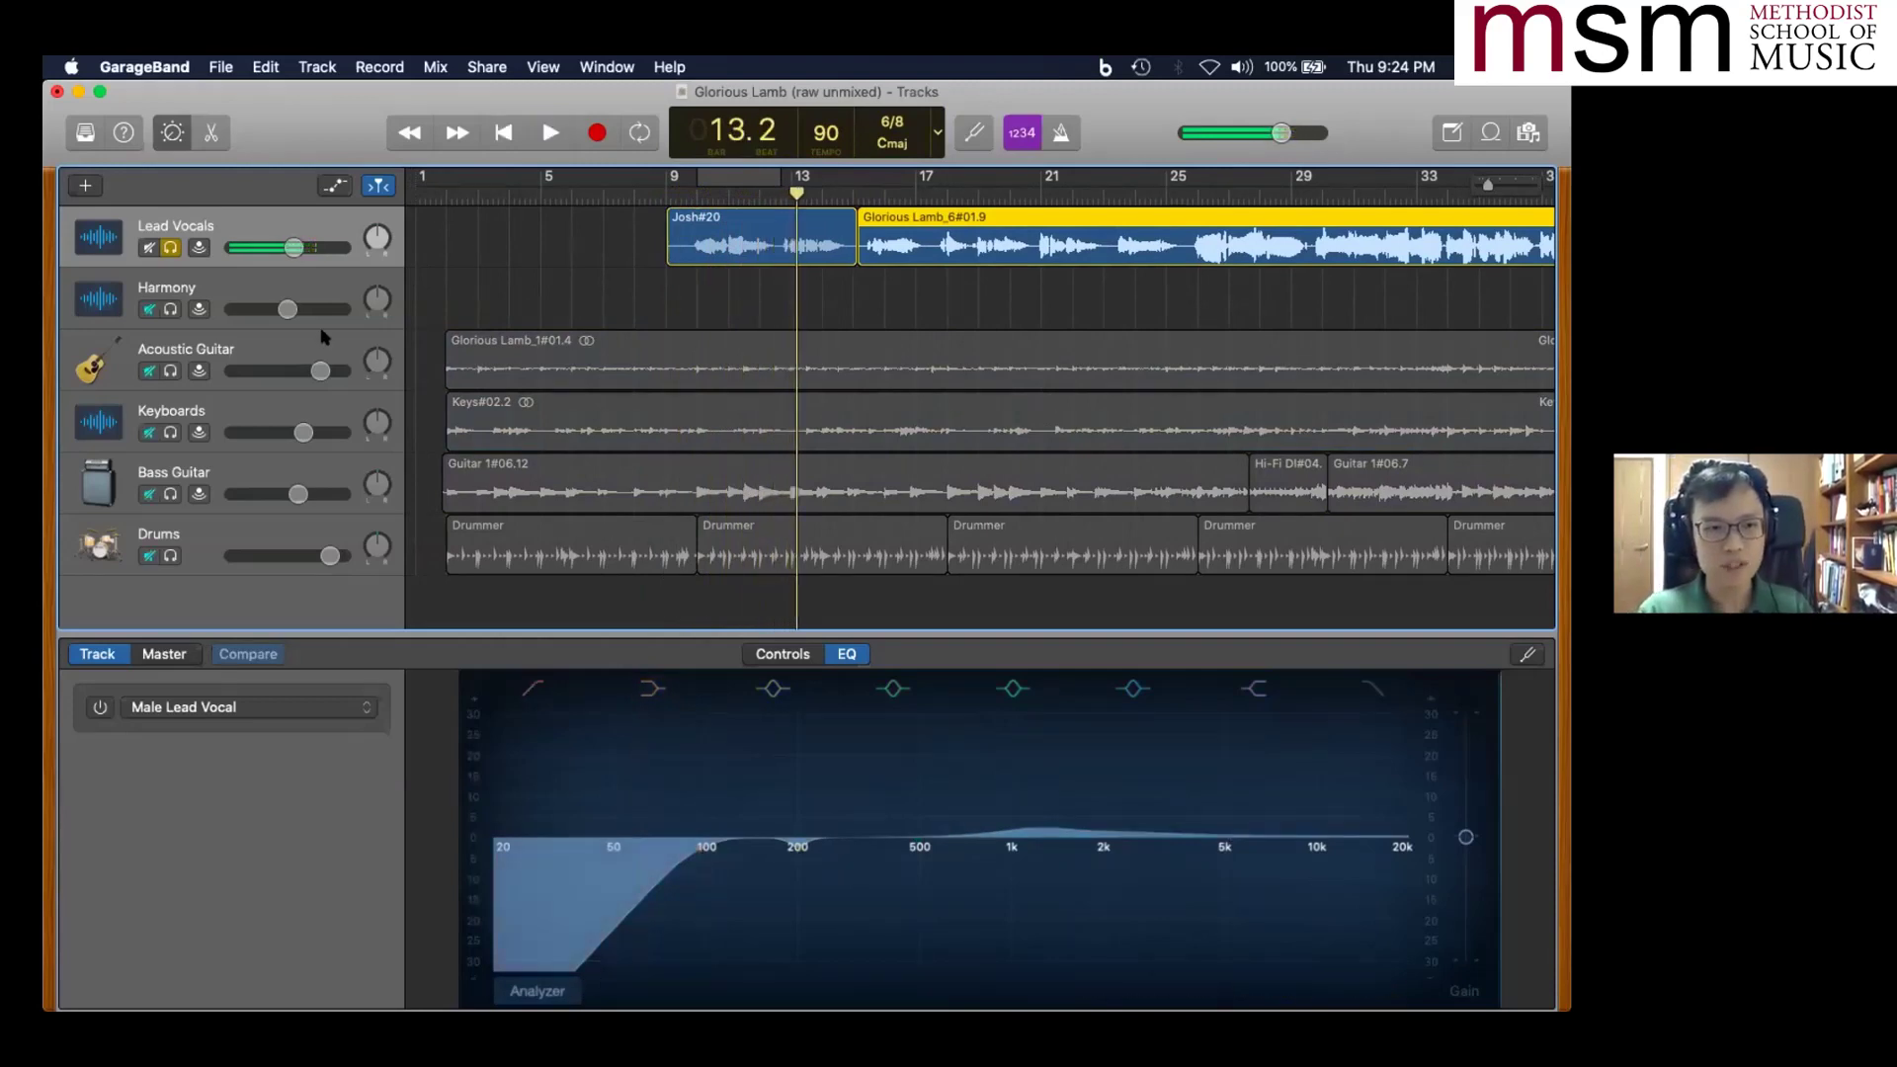
- Turn on the Lead Vocals EQ and play the soloed vocals through it up to bar 22
left_click(320, 225)
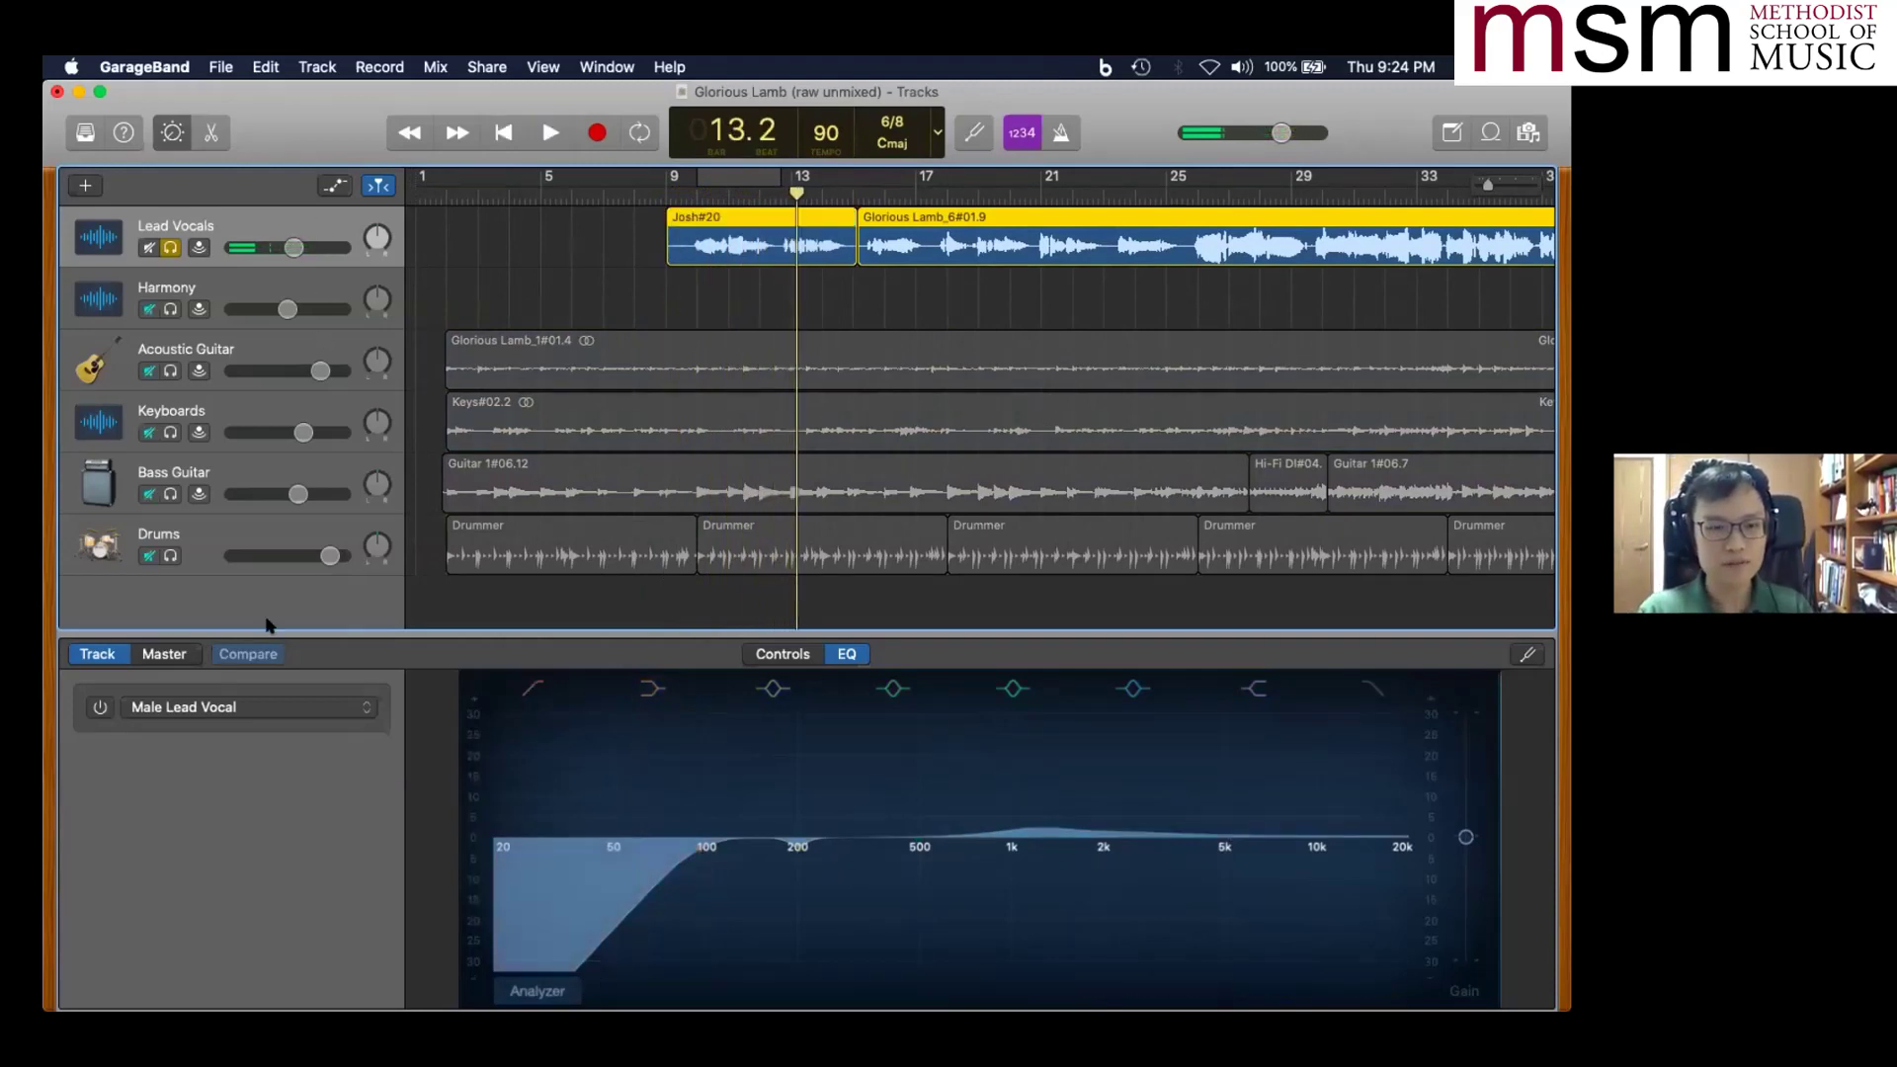
key("space")
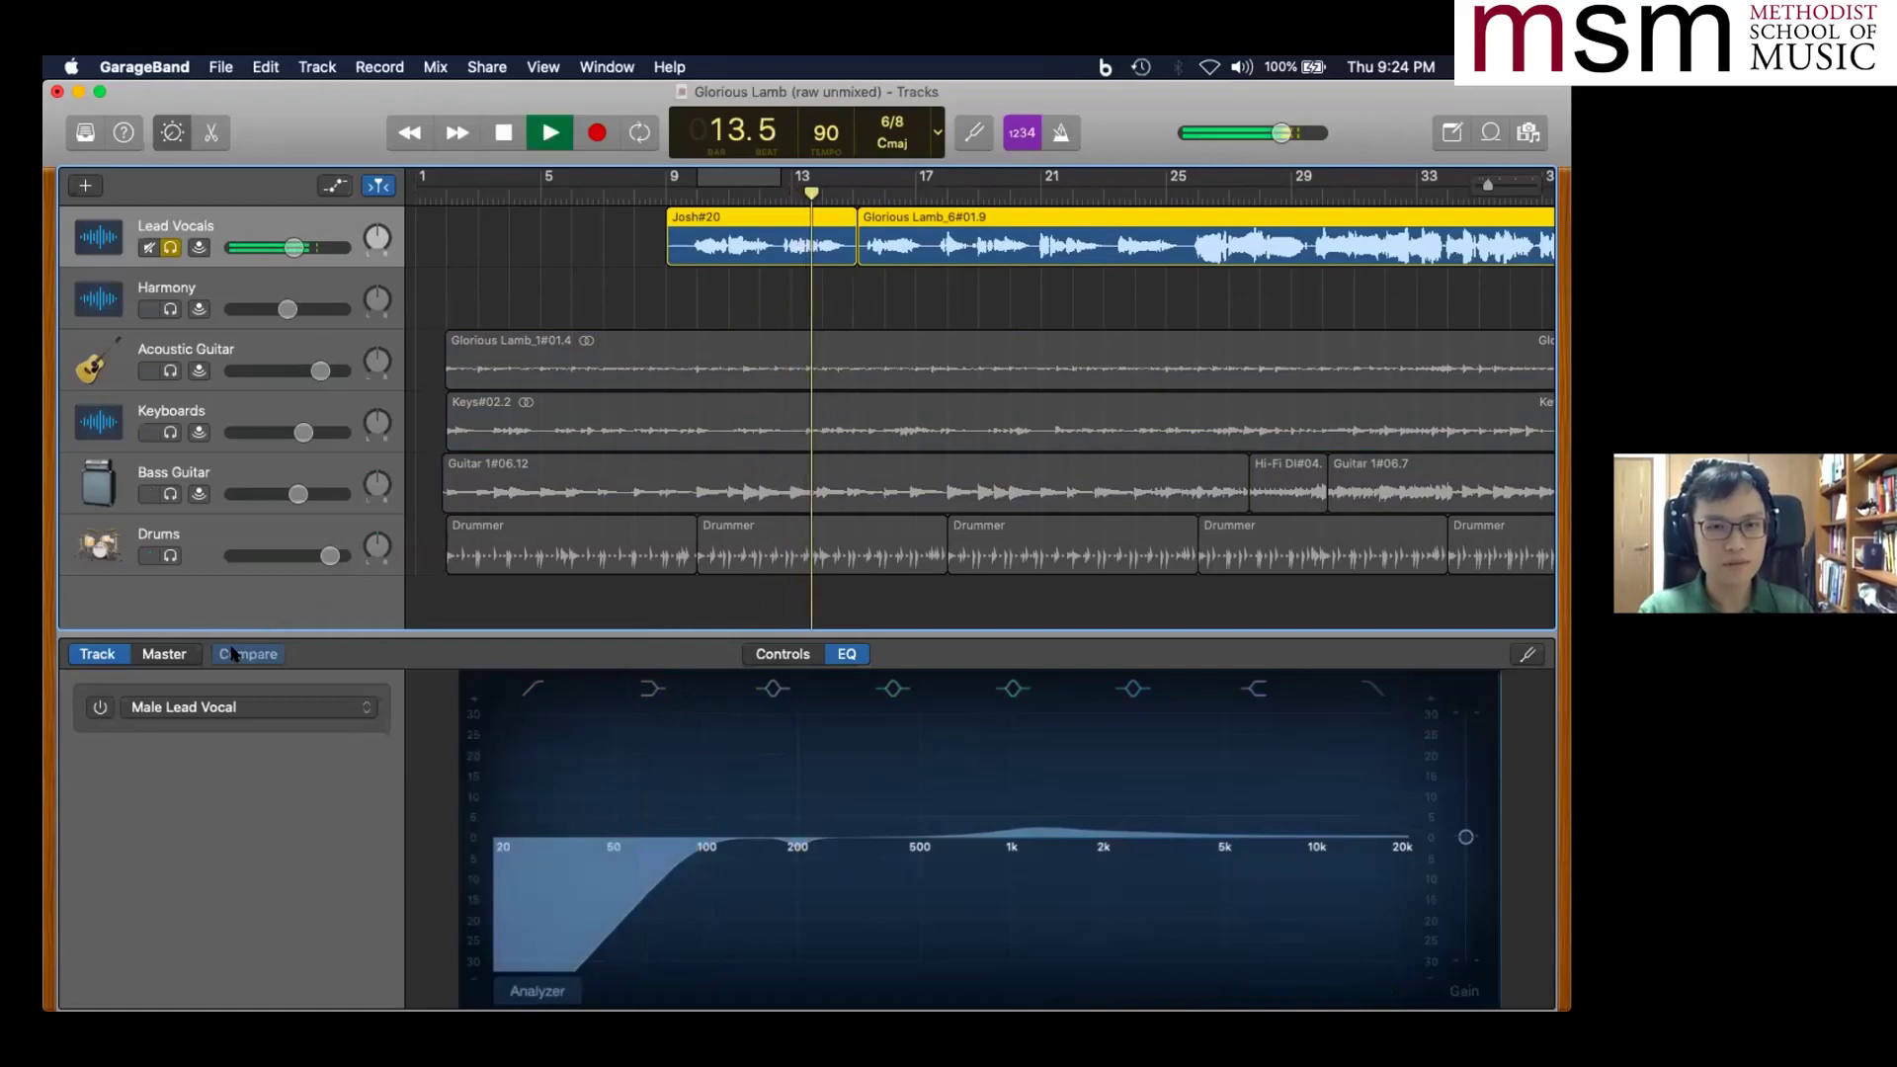
key("space")
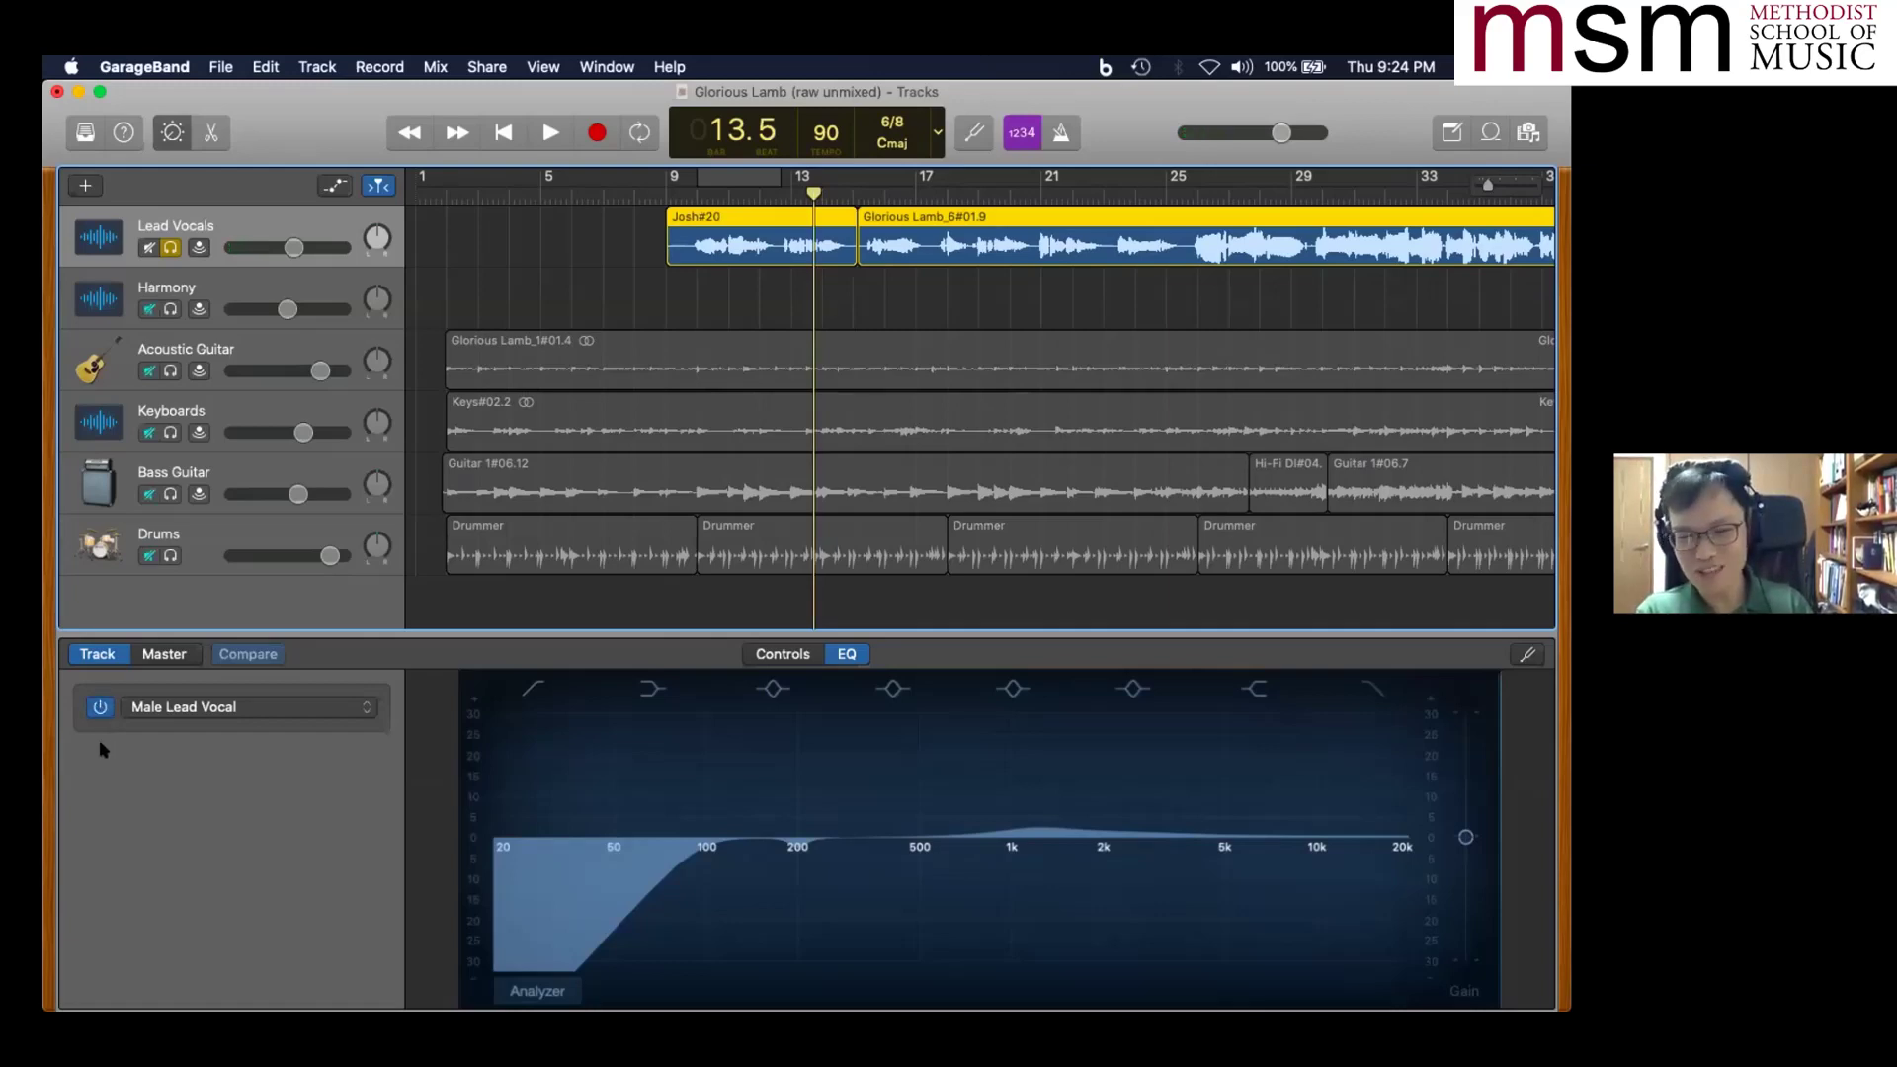
key("space")
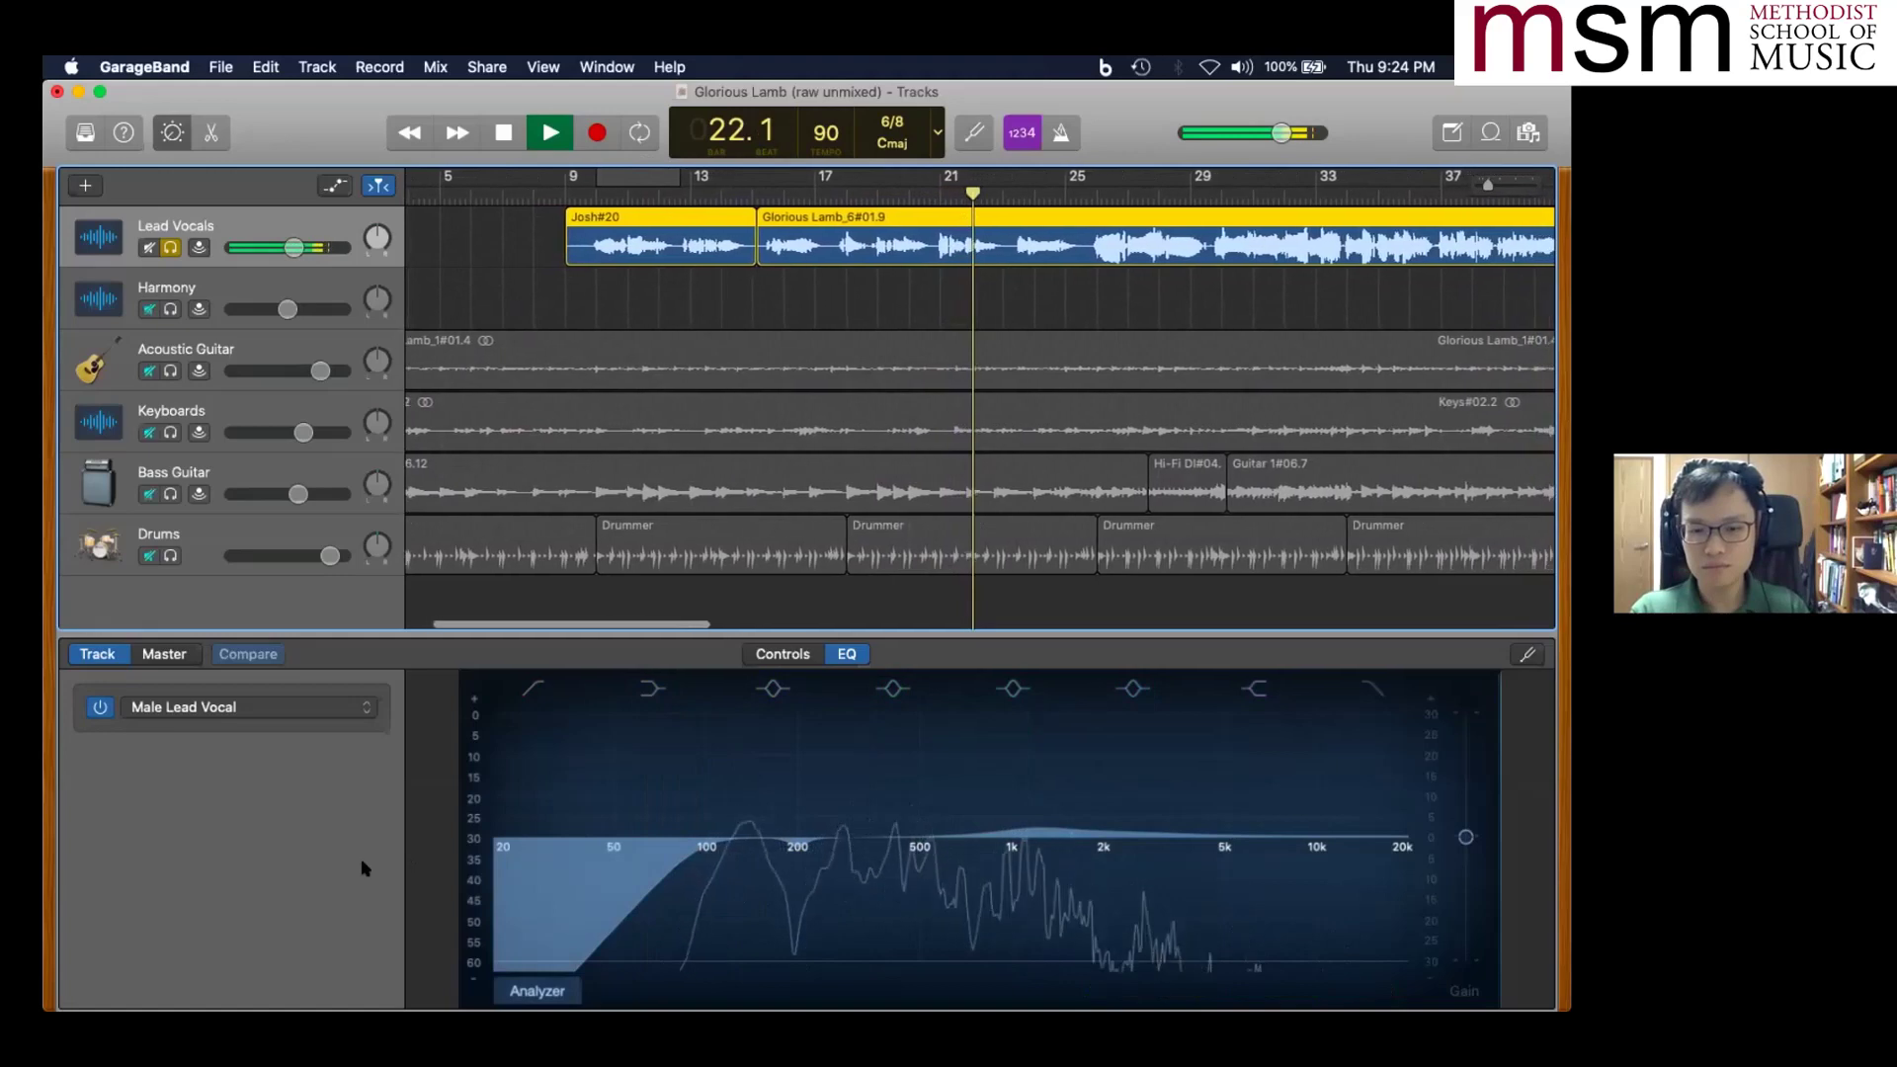
key("space")
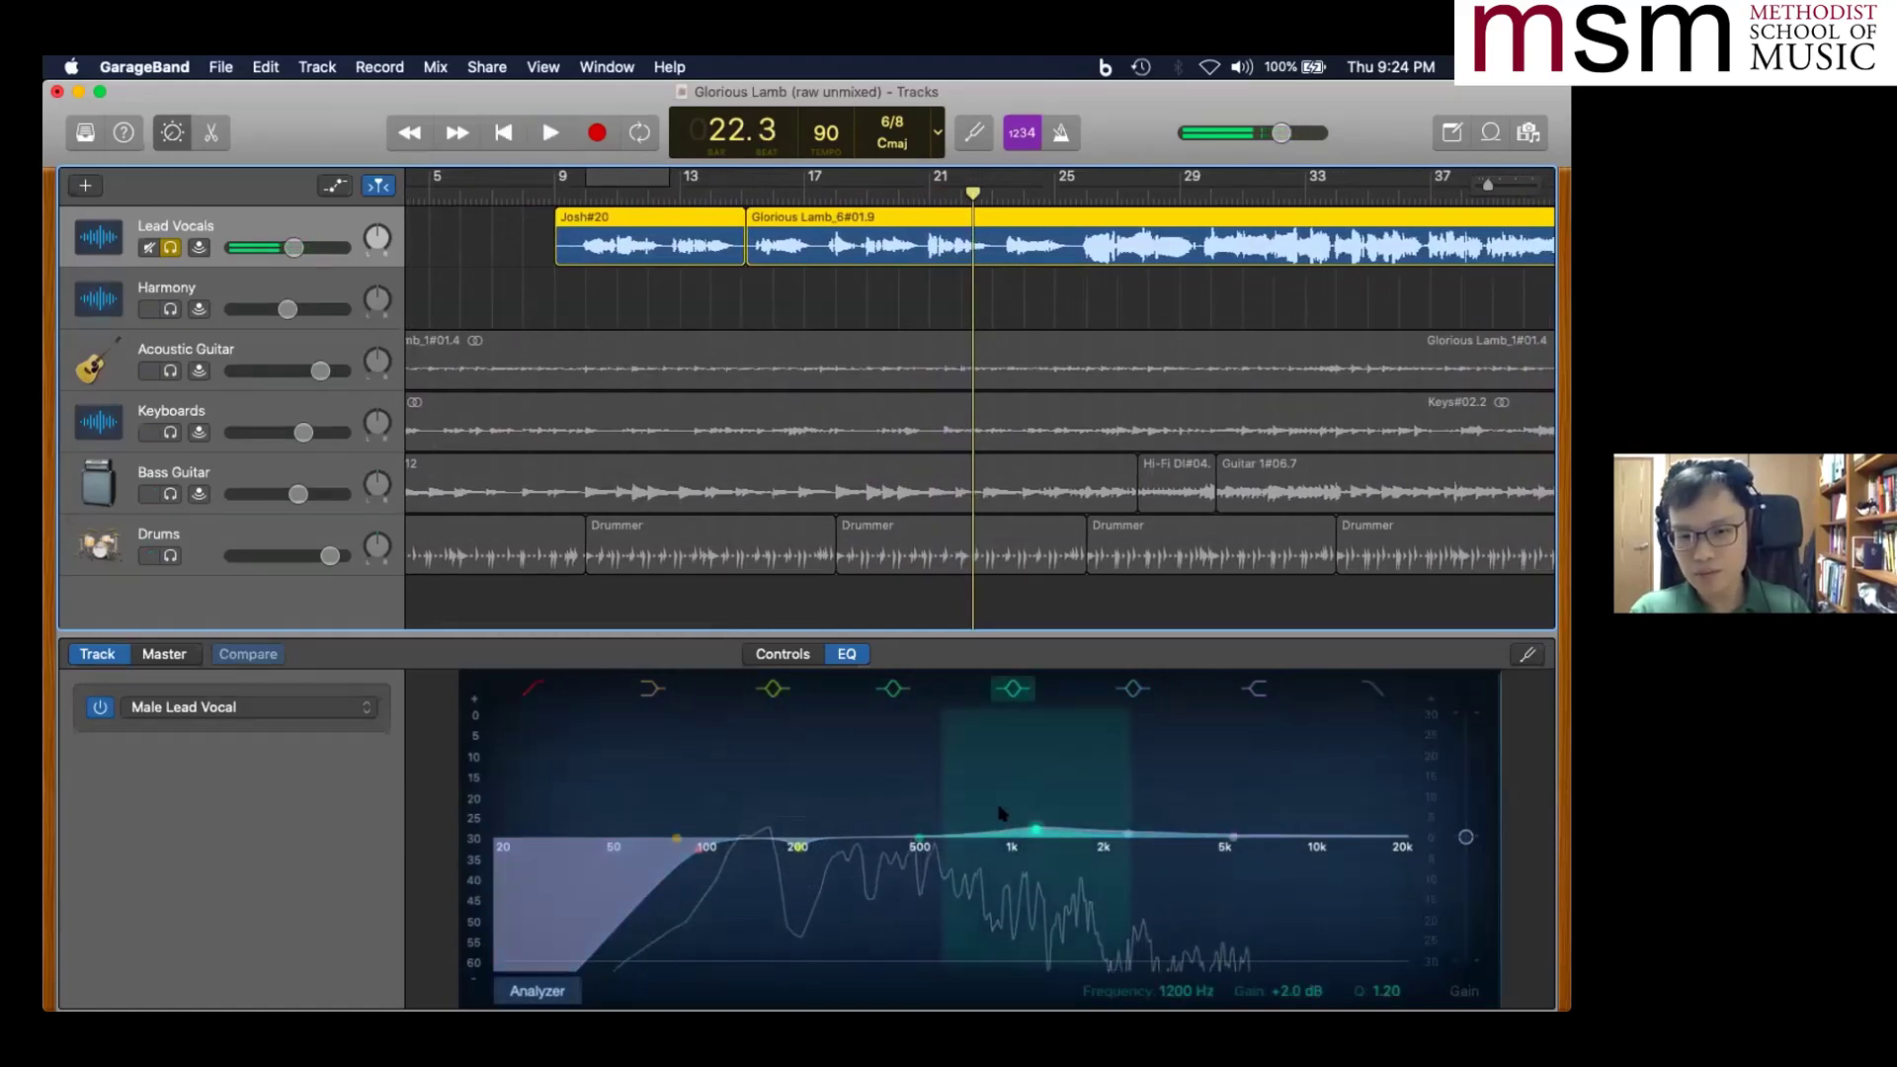
- Try low-cut frequencies between about 130 Hz and 102 Hz on the vocal EQ while playing from bar 9, and settle on 112 Hz
left_click(732, 768)
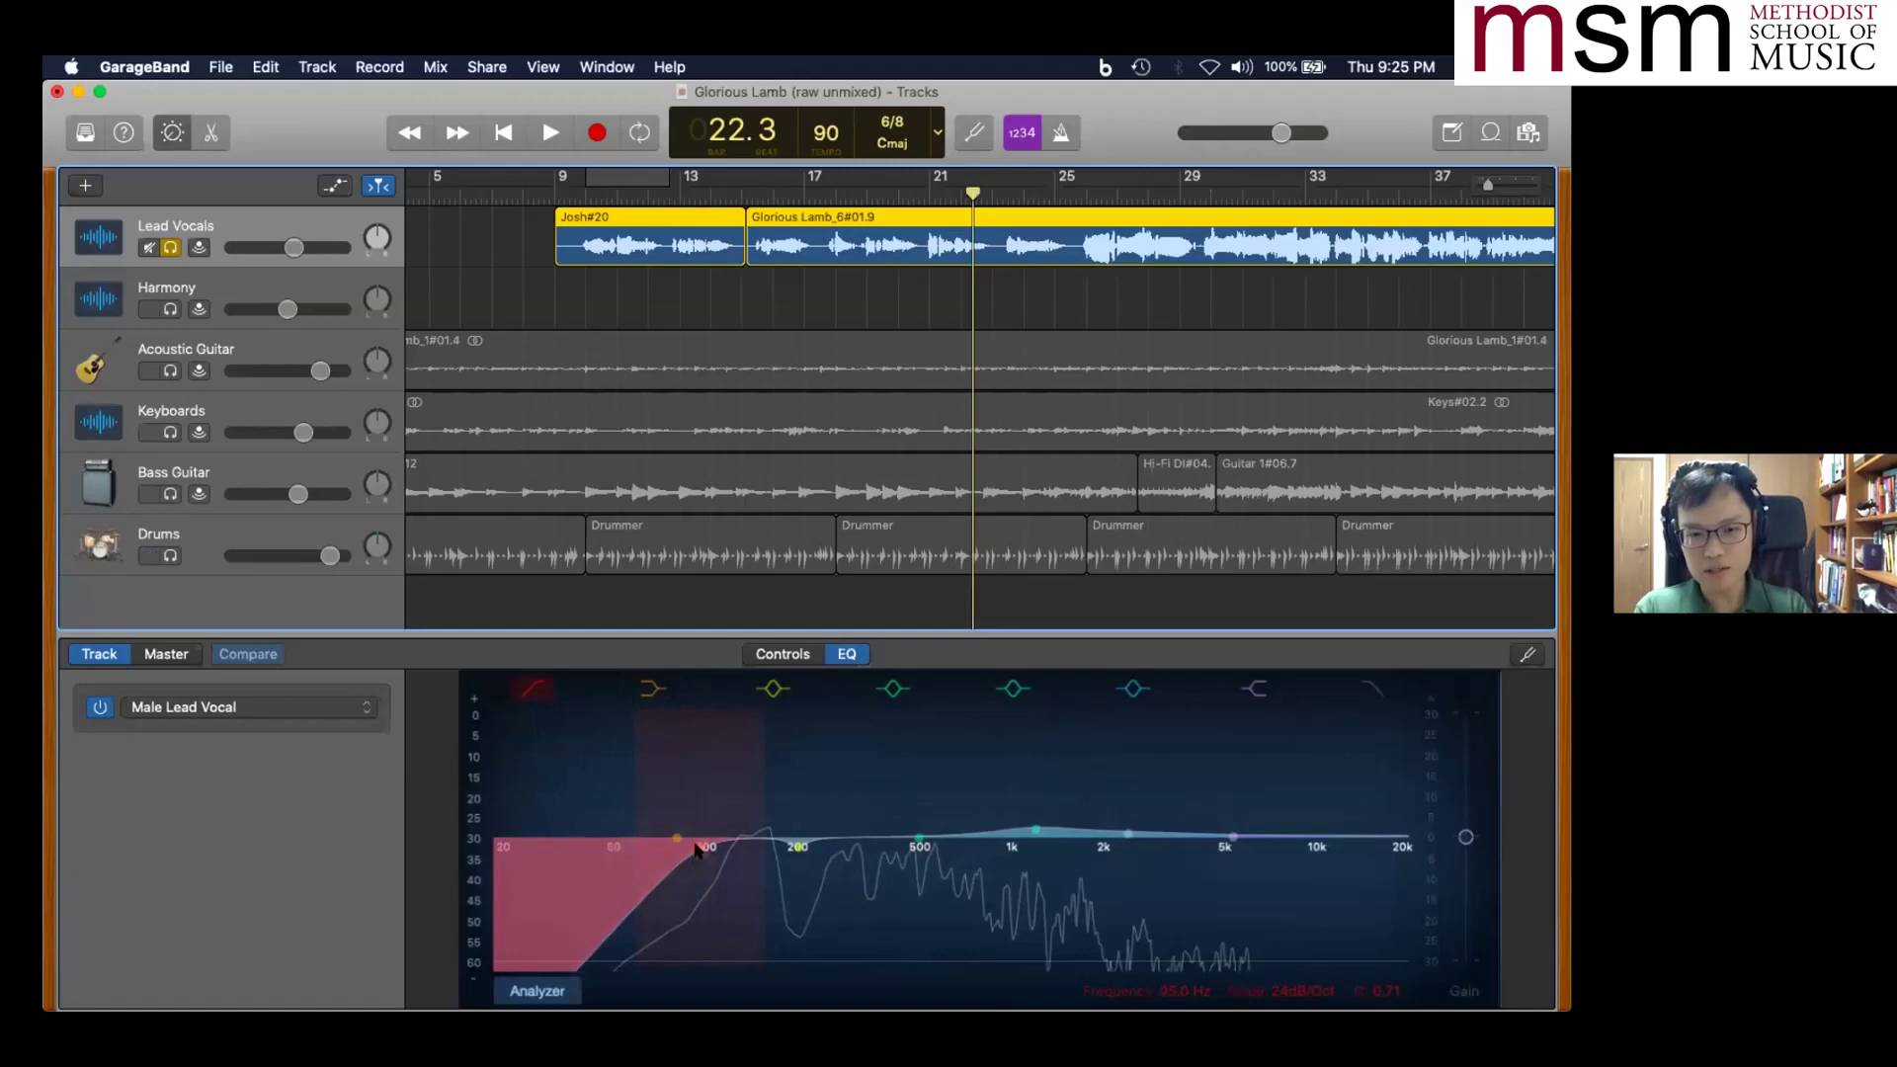
mouse_move(697, 848)
left_mouse_down()
mouse_move(776, 846)
mouse_move(643, 848)
mouse_move(731, 850)
left_mouse_up()
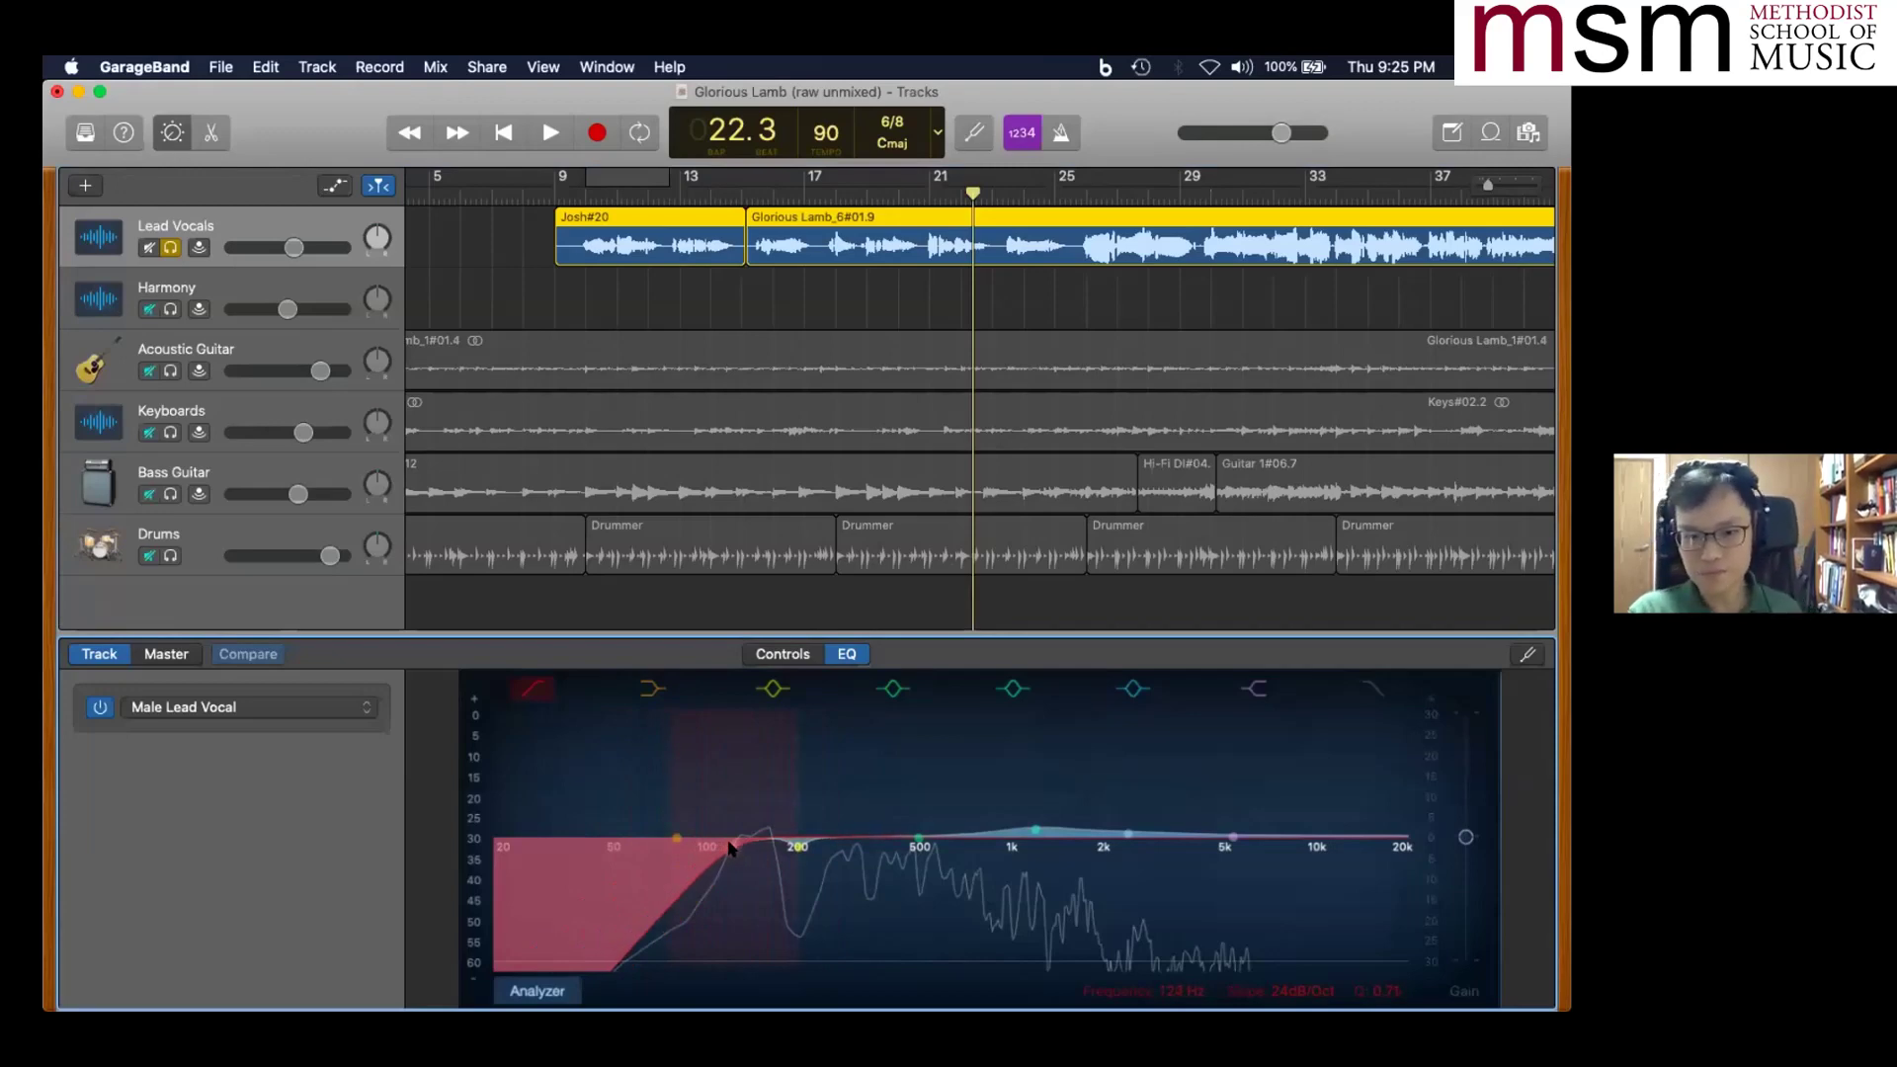
left_click_drag(729, 847, 736, 849)
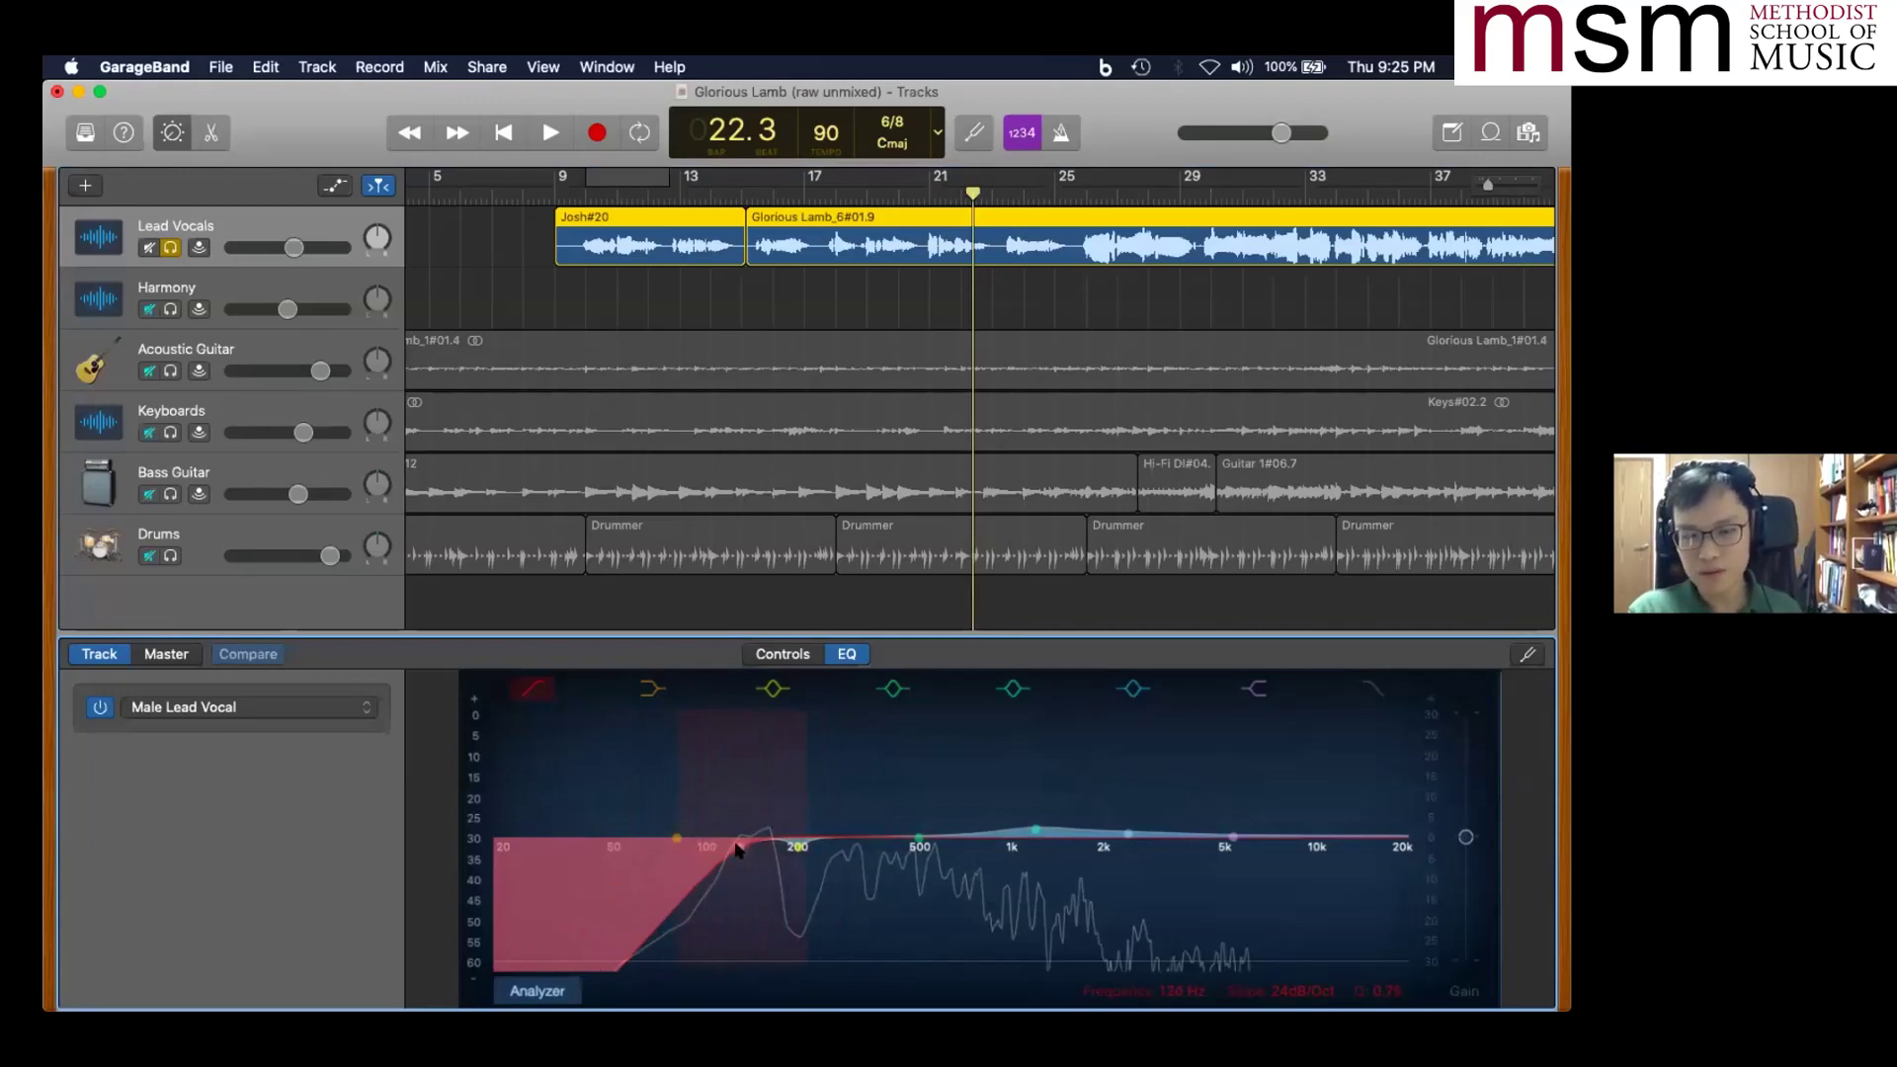
left_click(557, 190)
key("space")
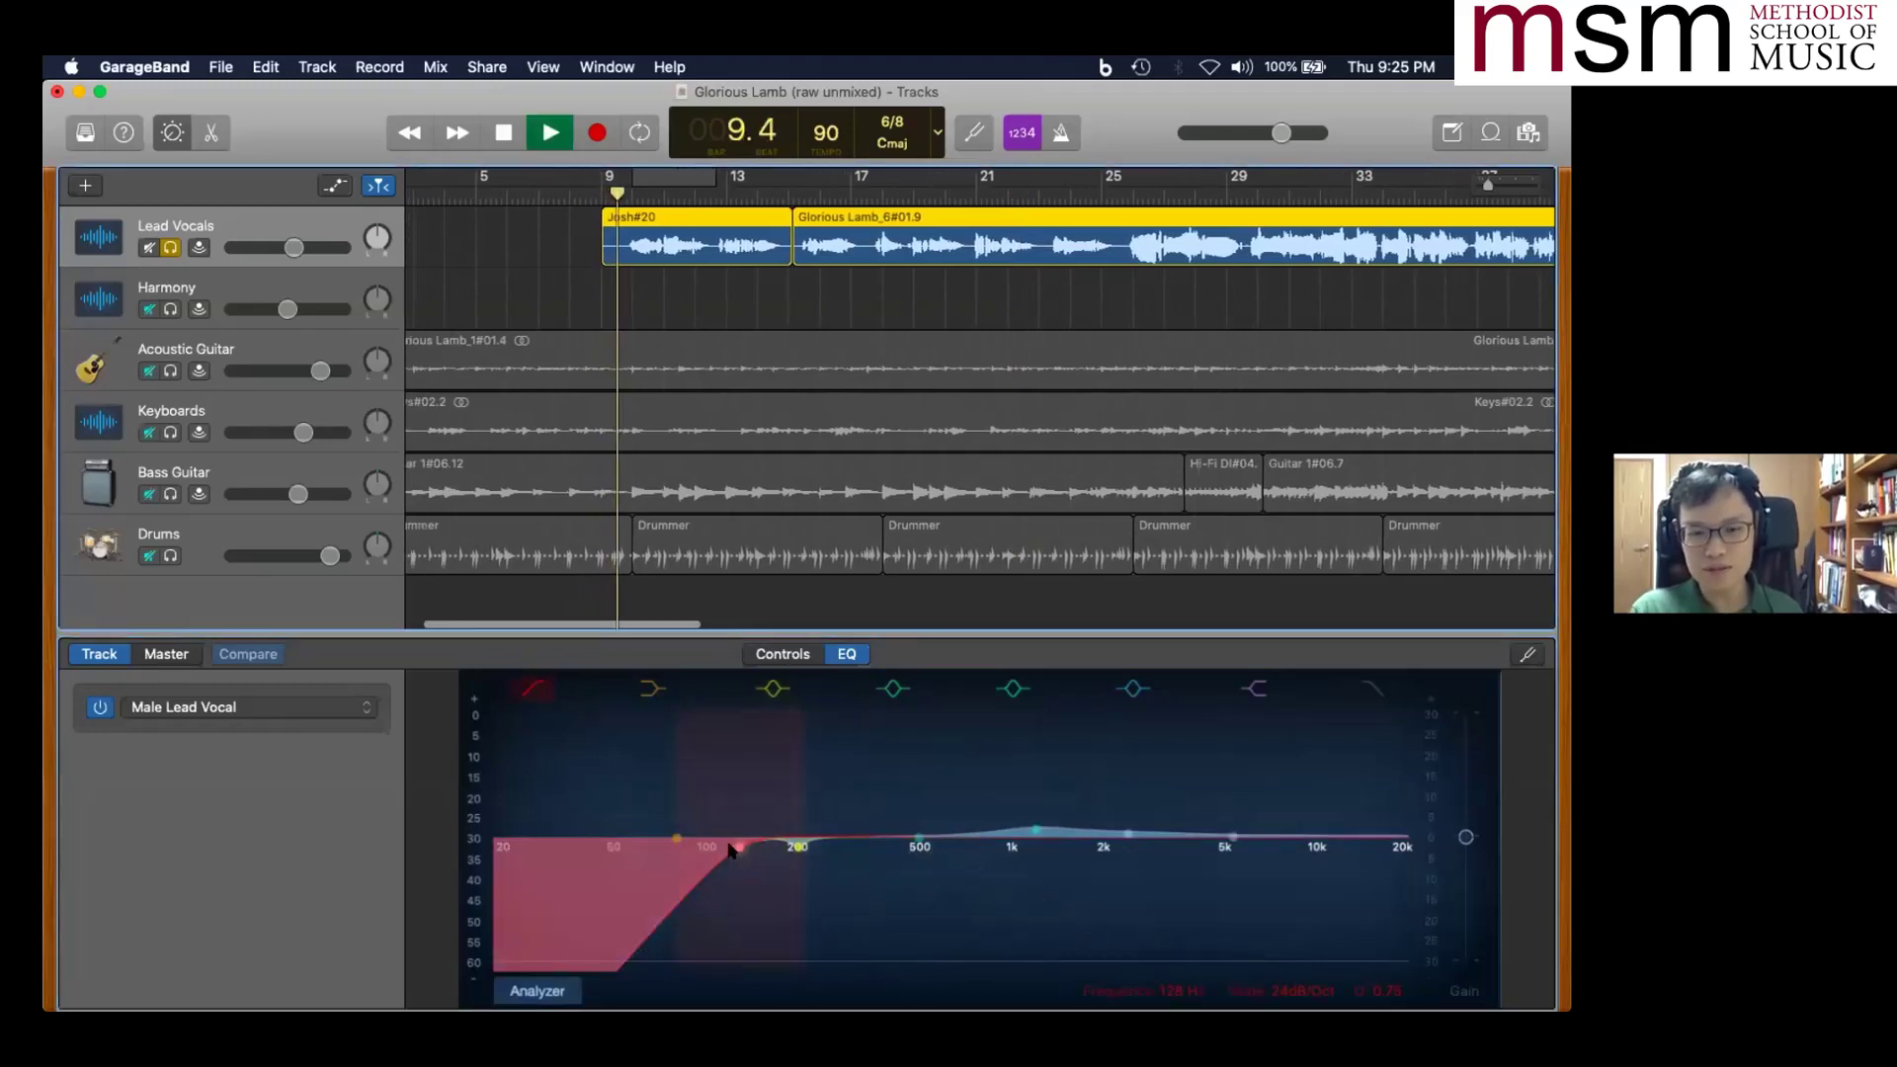
mouse_move(746, 850)
left_mouse_down()
mouse_move(865, 848)
mouse_move(746, 852)
left_mouse_up()
left_click_drag(732, 852, 701, 850)
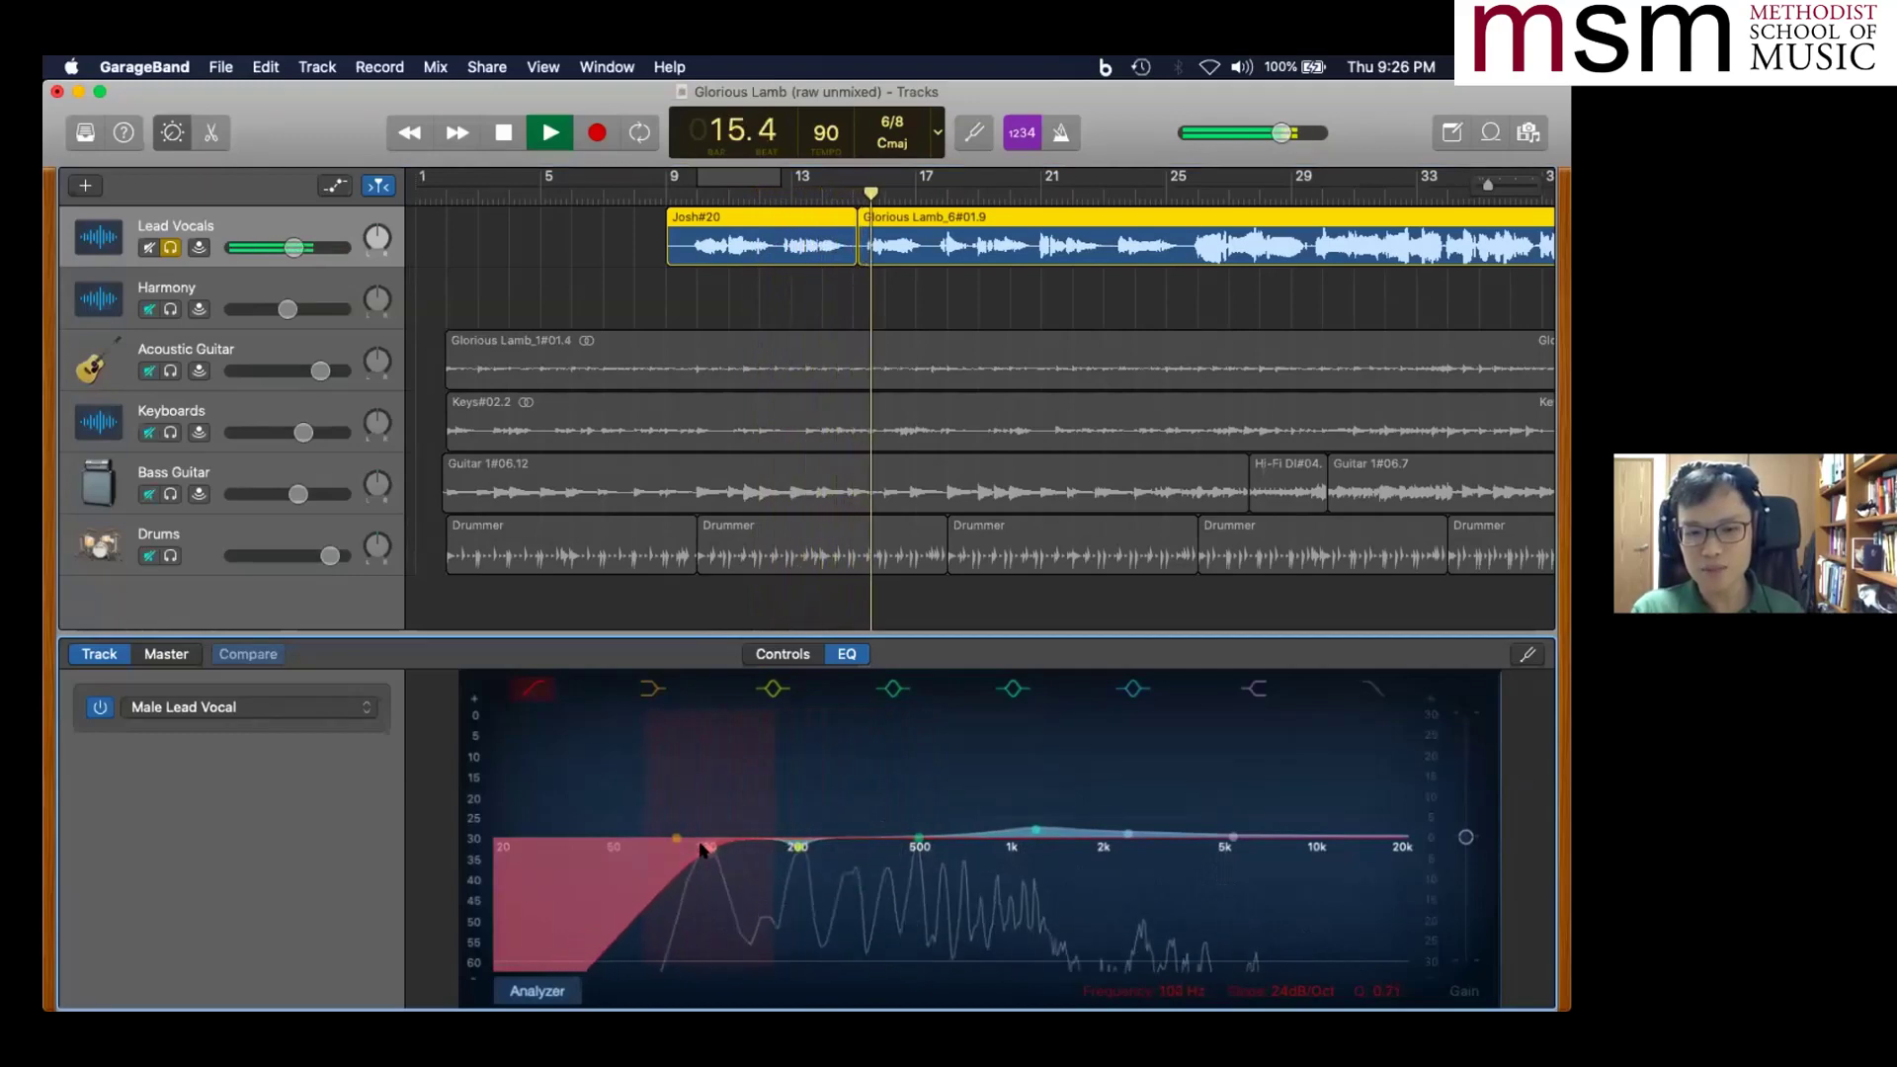
key("space")
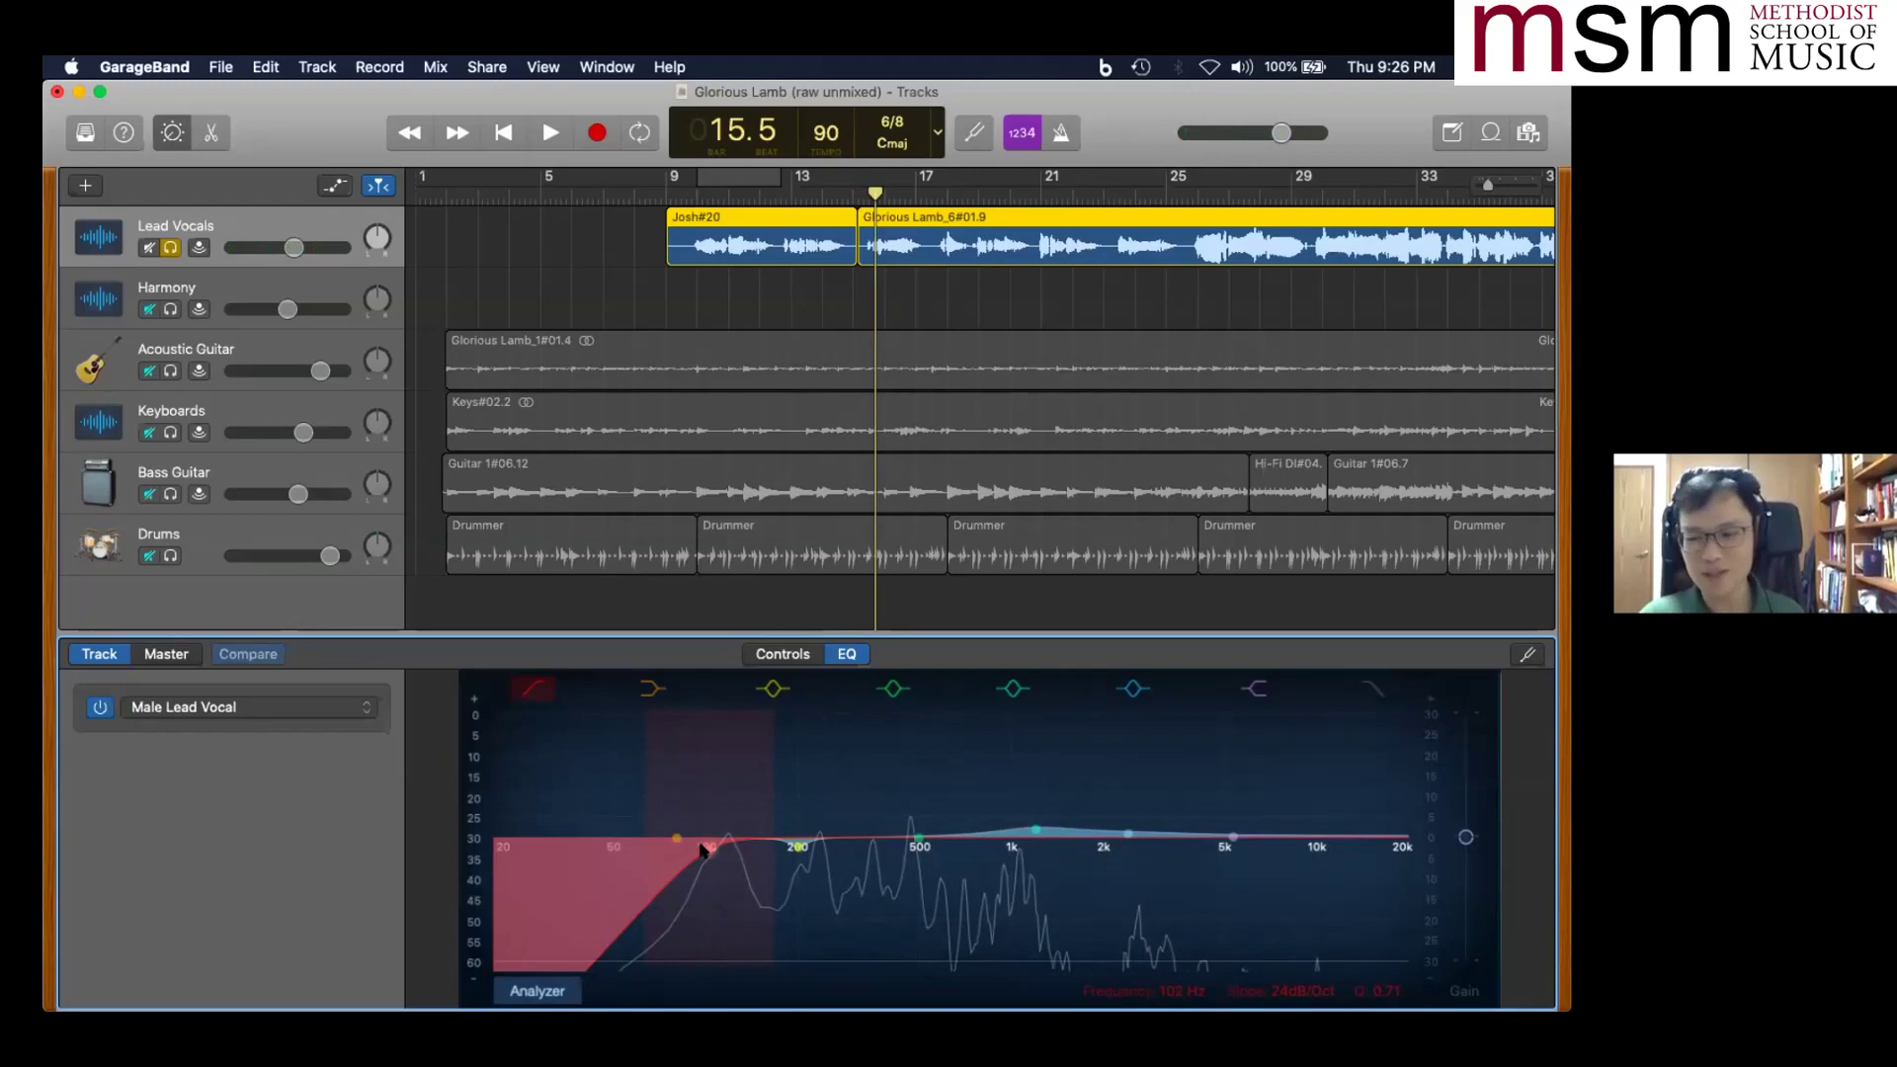
left_click_drag(702, 847, 718, 848)
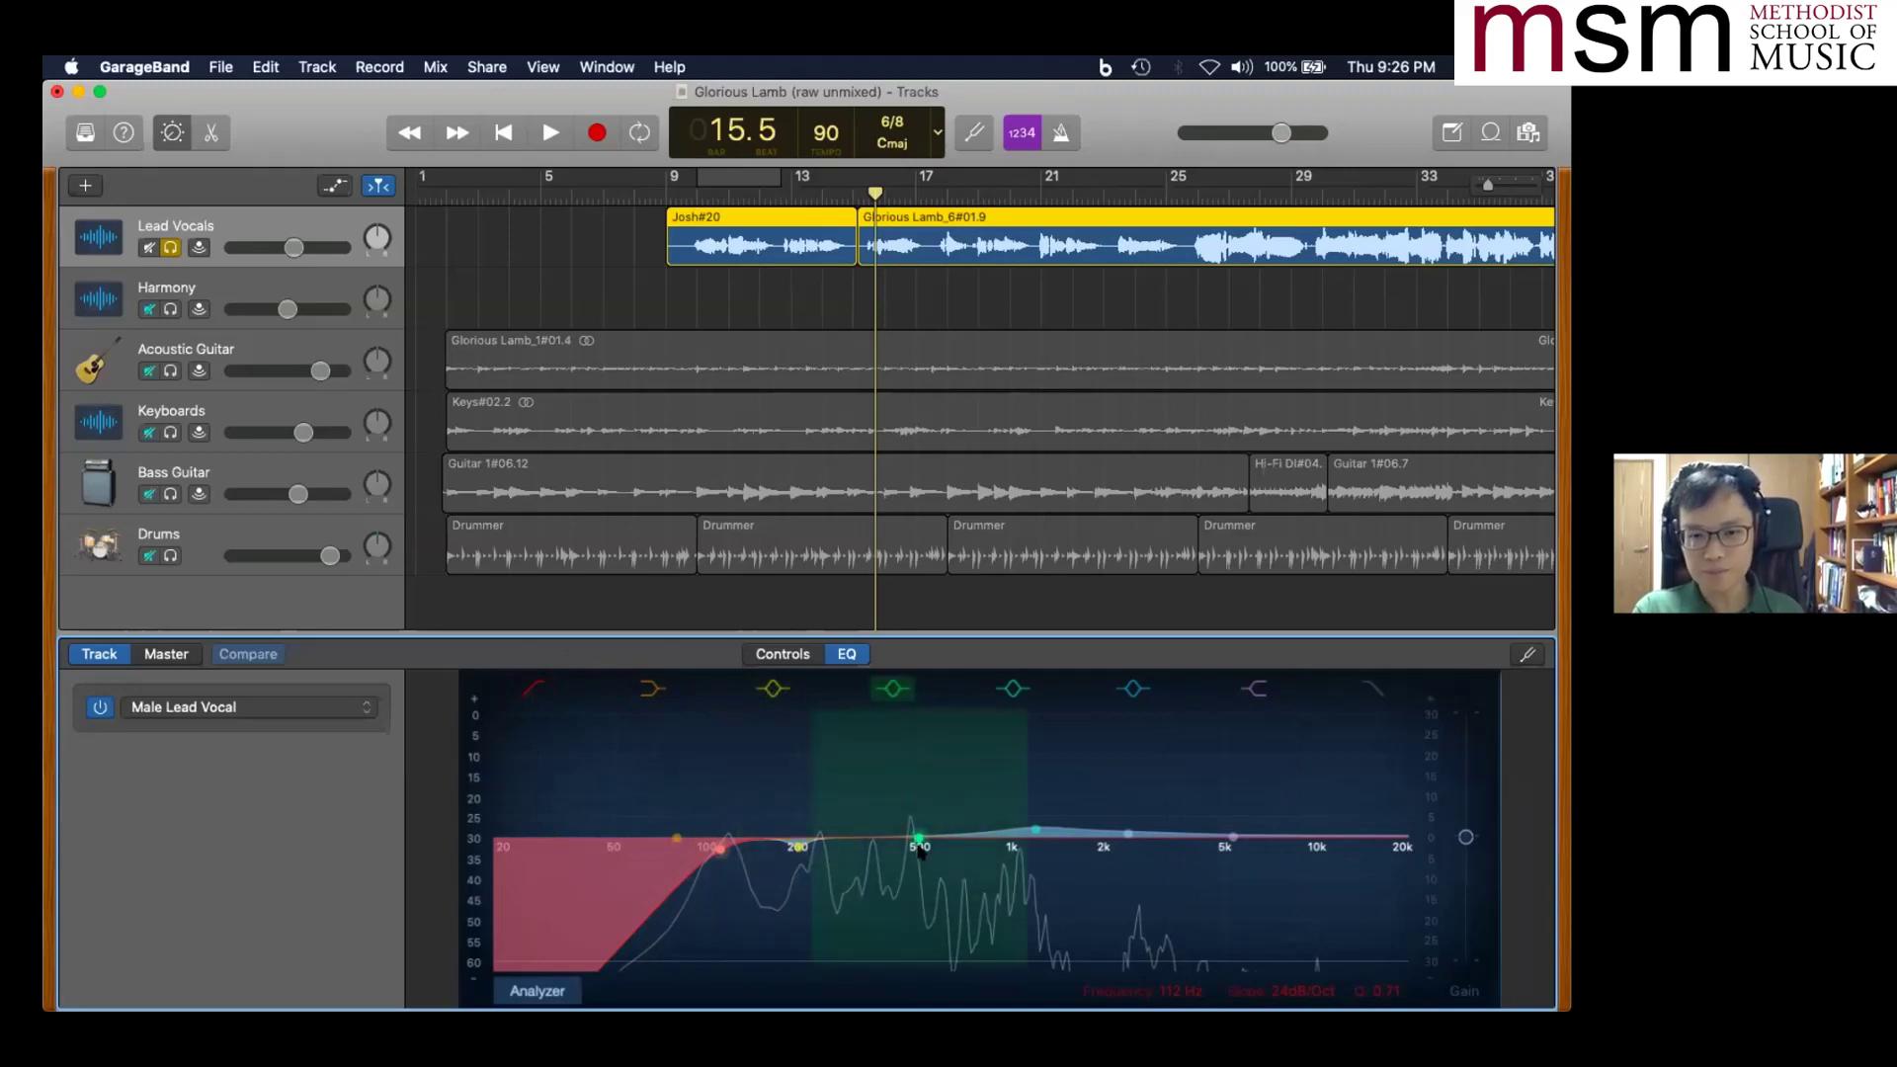
- Boost the green EQ band by 11 dB at 500 Hz, try Q values of 4.50 and 36, and set its Q to 9.10
left_click_drag(917, 838, 917, 777)
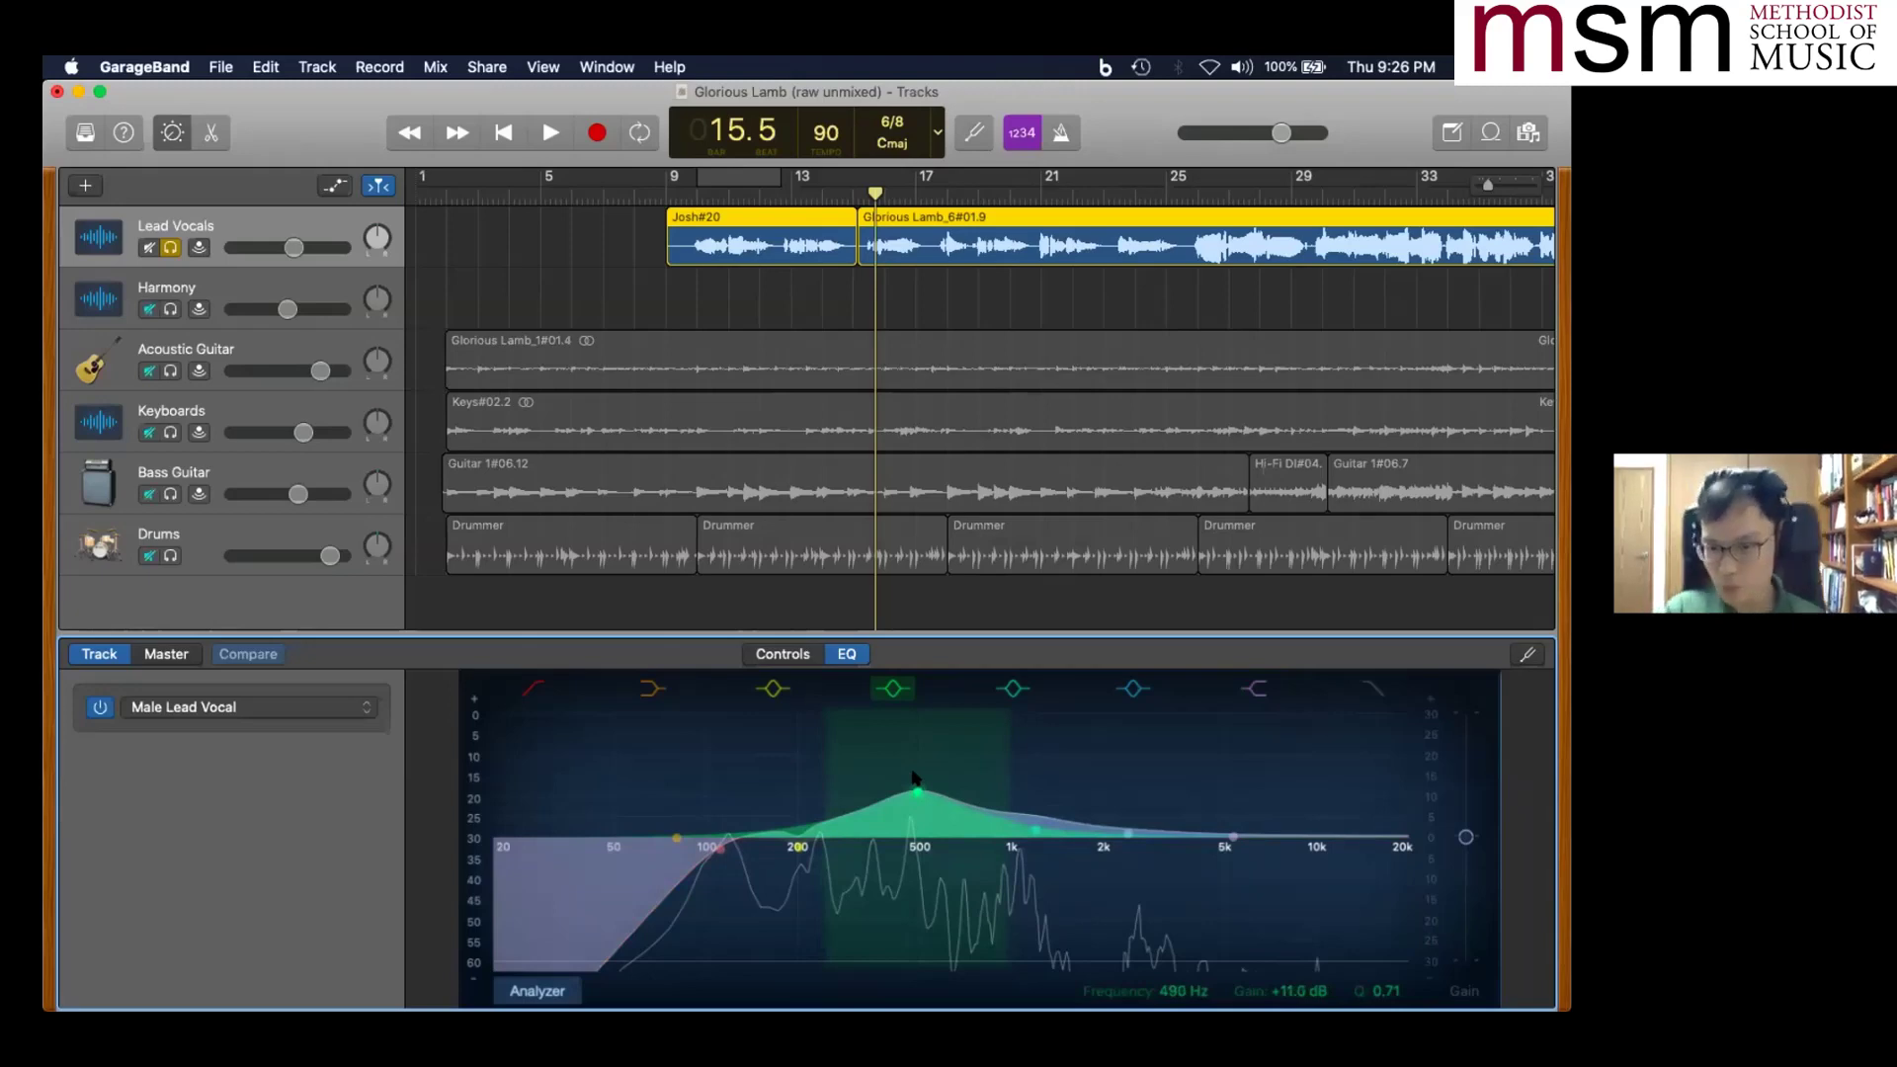
left_click_drag(907, 796, 911, 797)
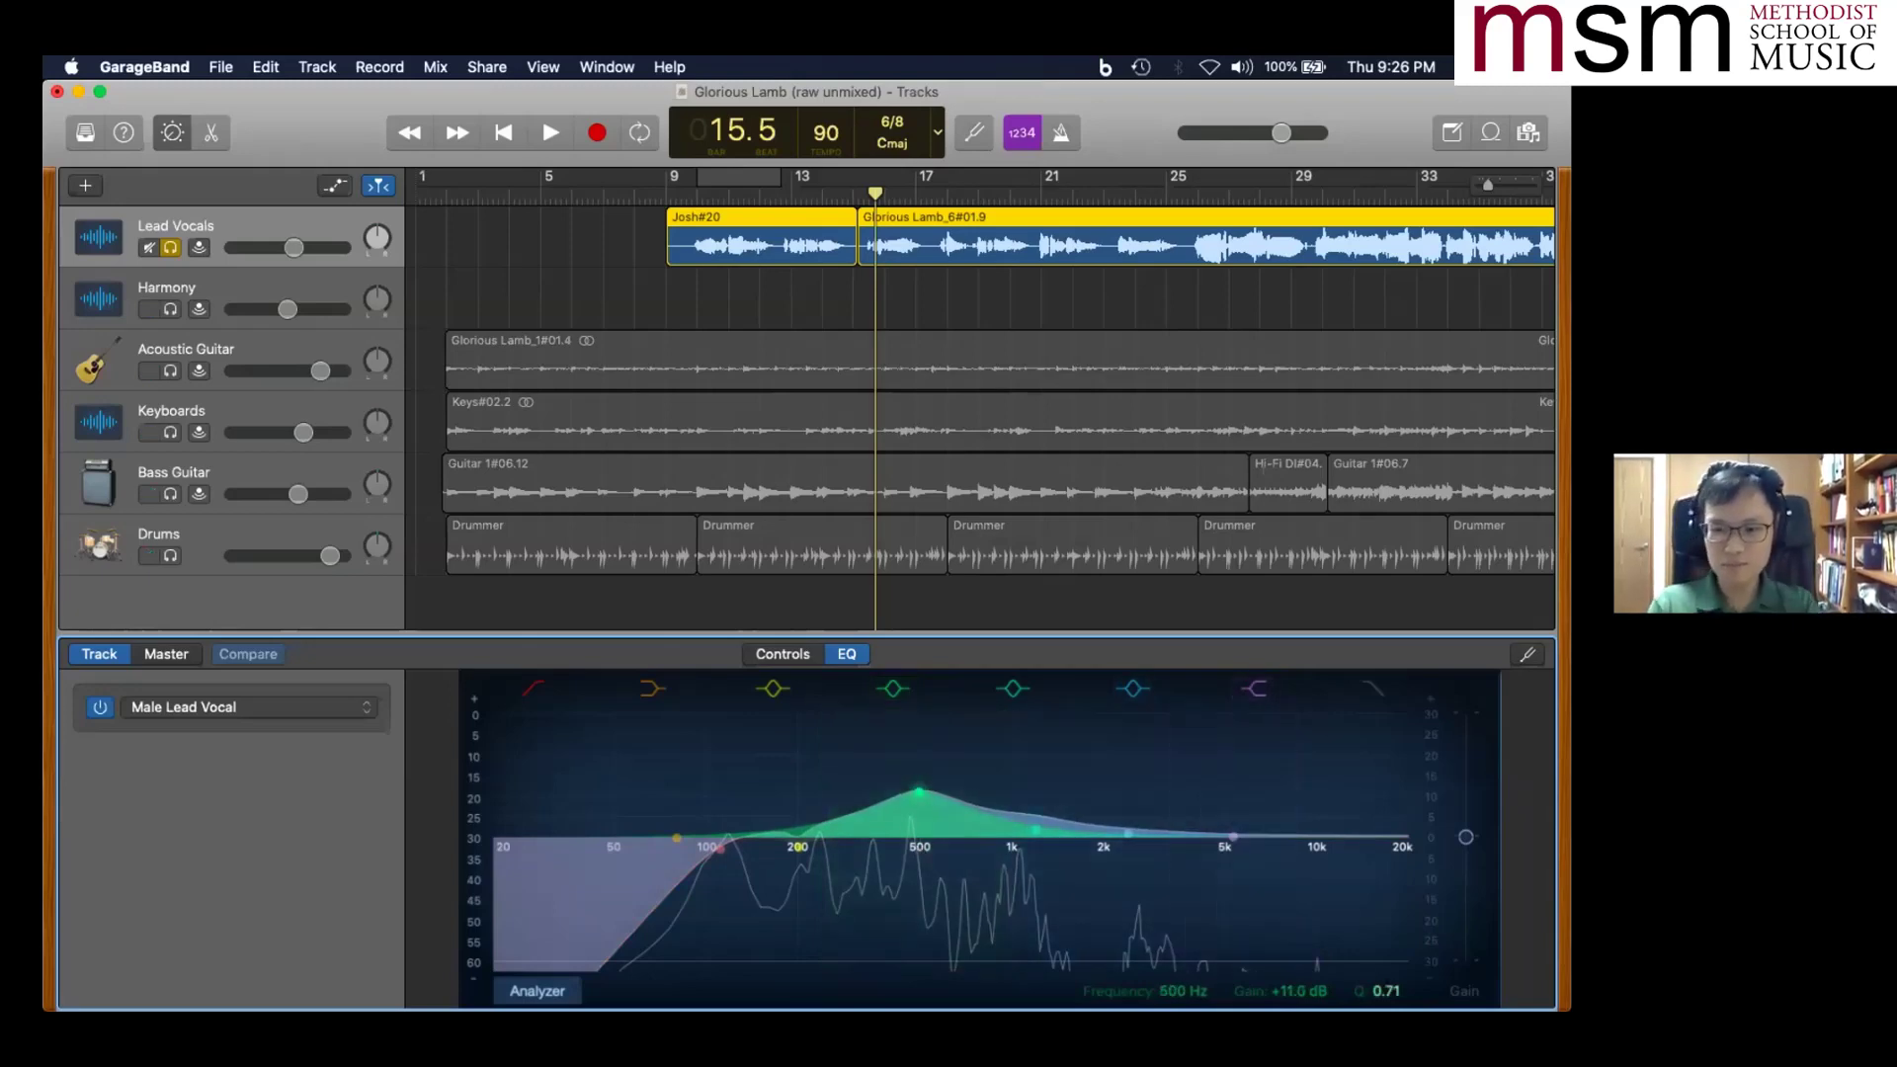
left_click_drag(1386, 992, 1386, 954)
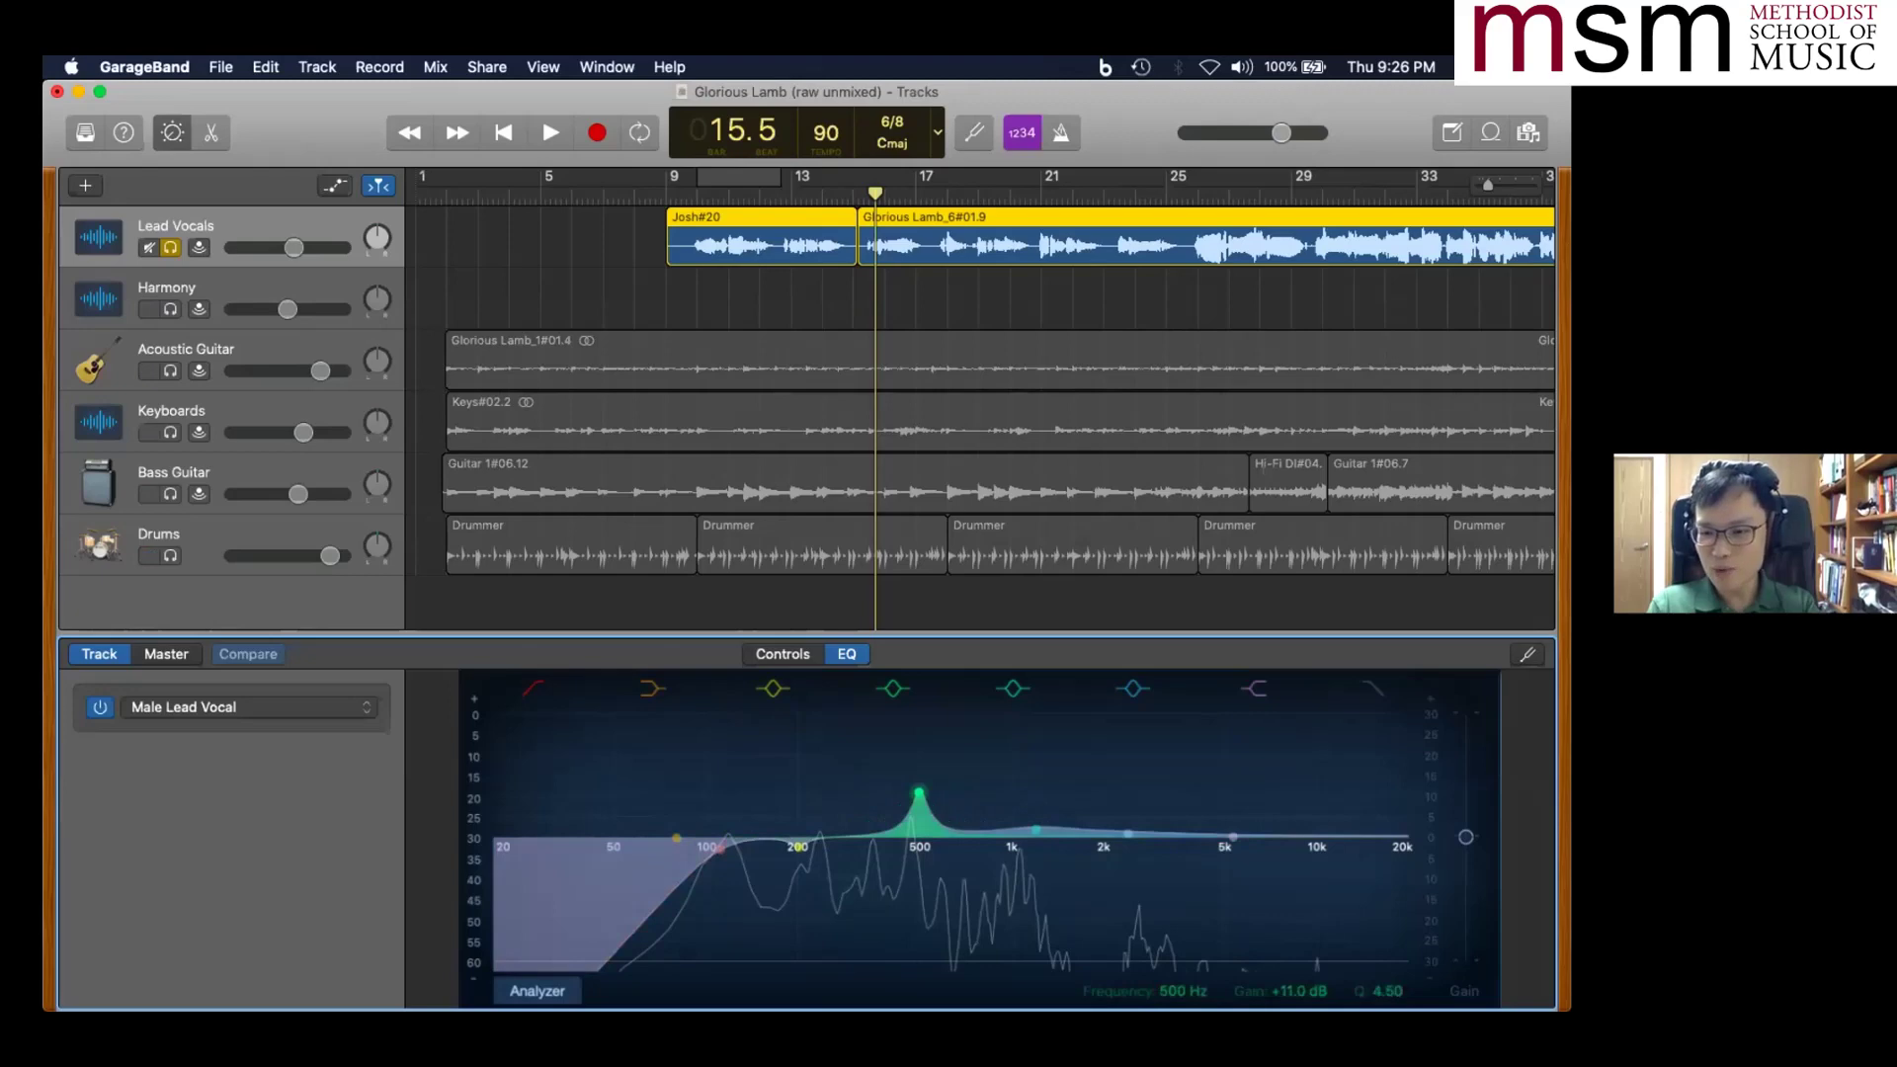
left_click_drag(1386, 991, 1386, 929)
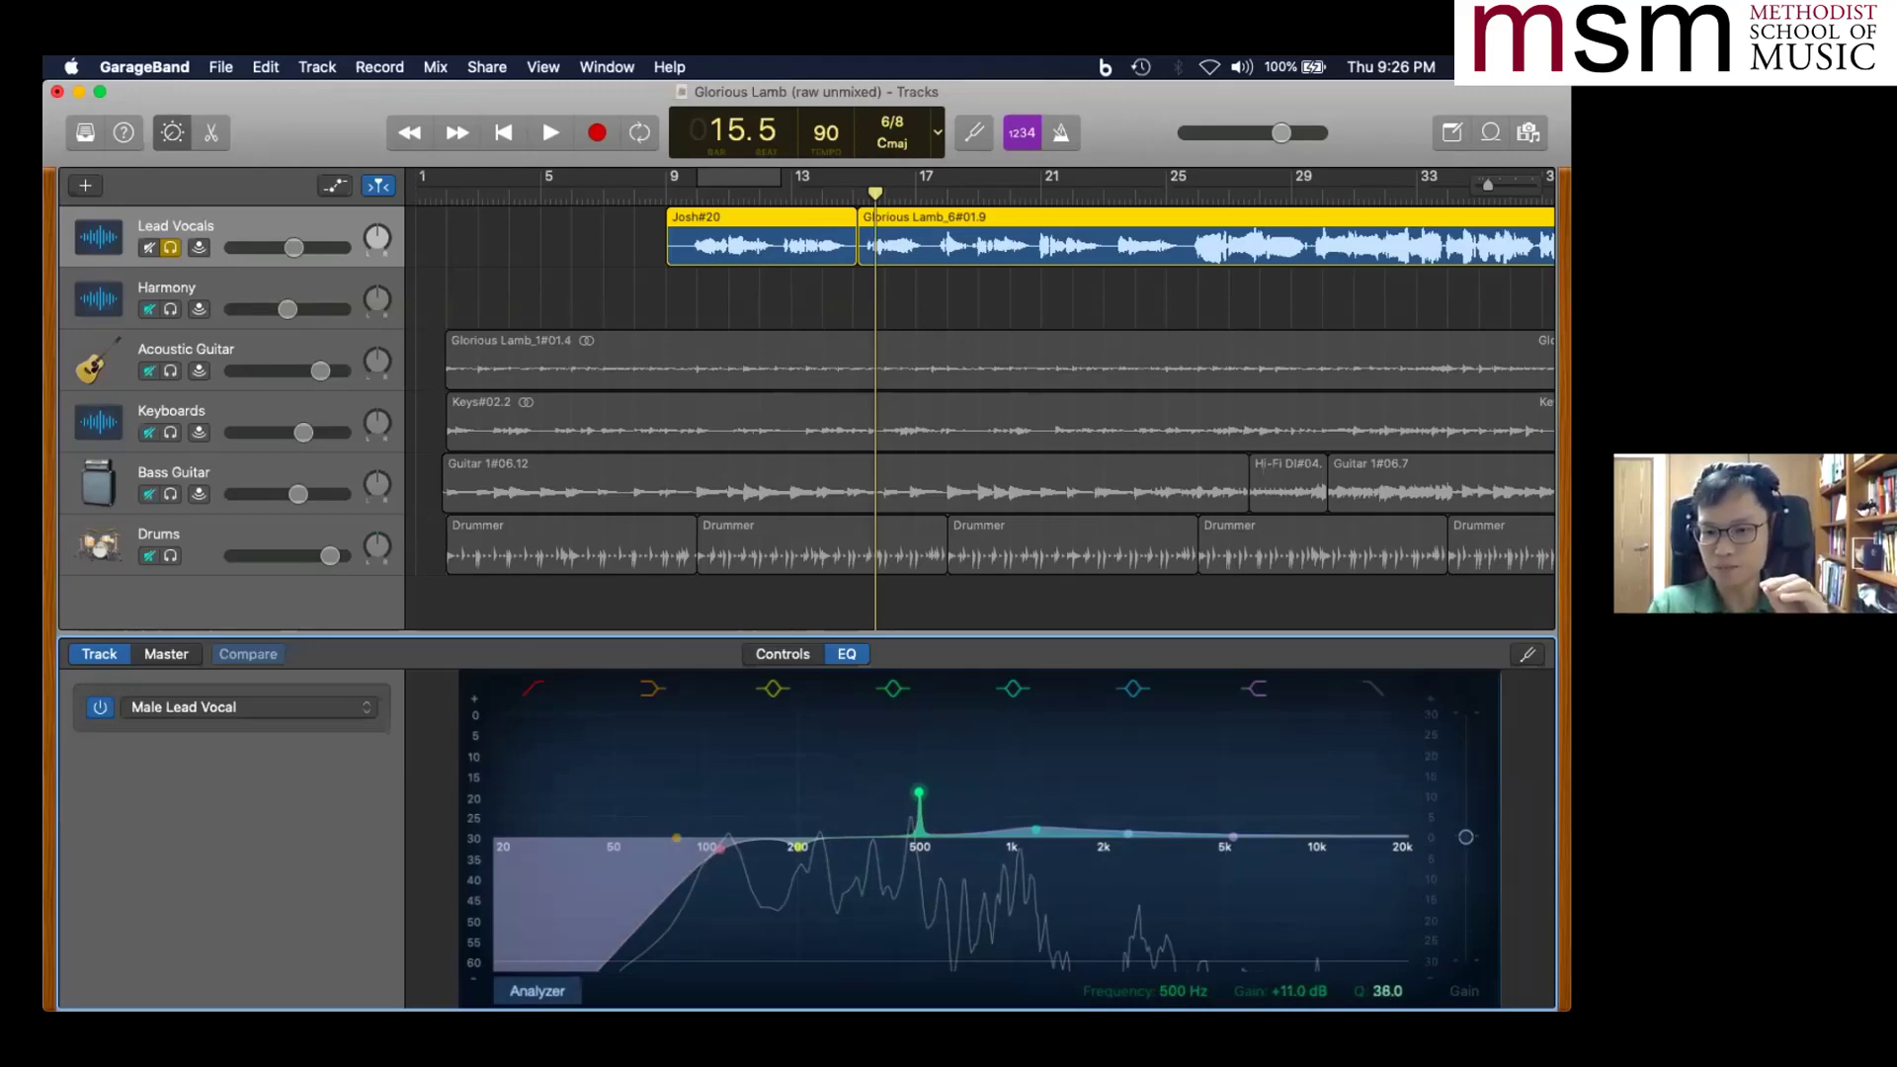
left_click_drag(1387, 991, 1386, 1036)
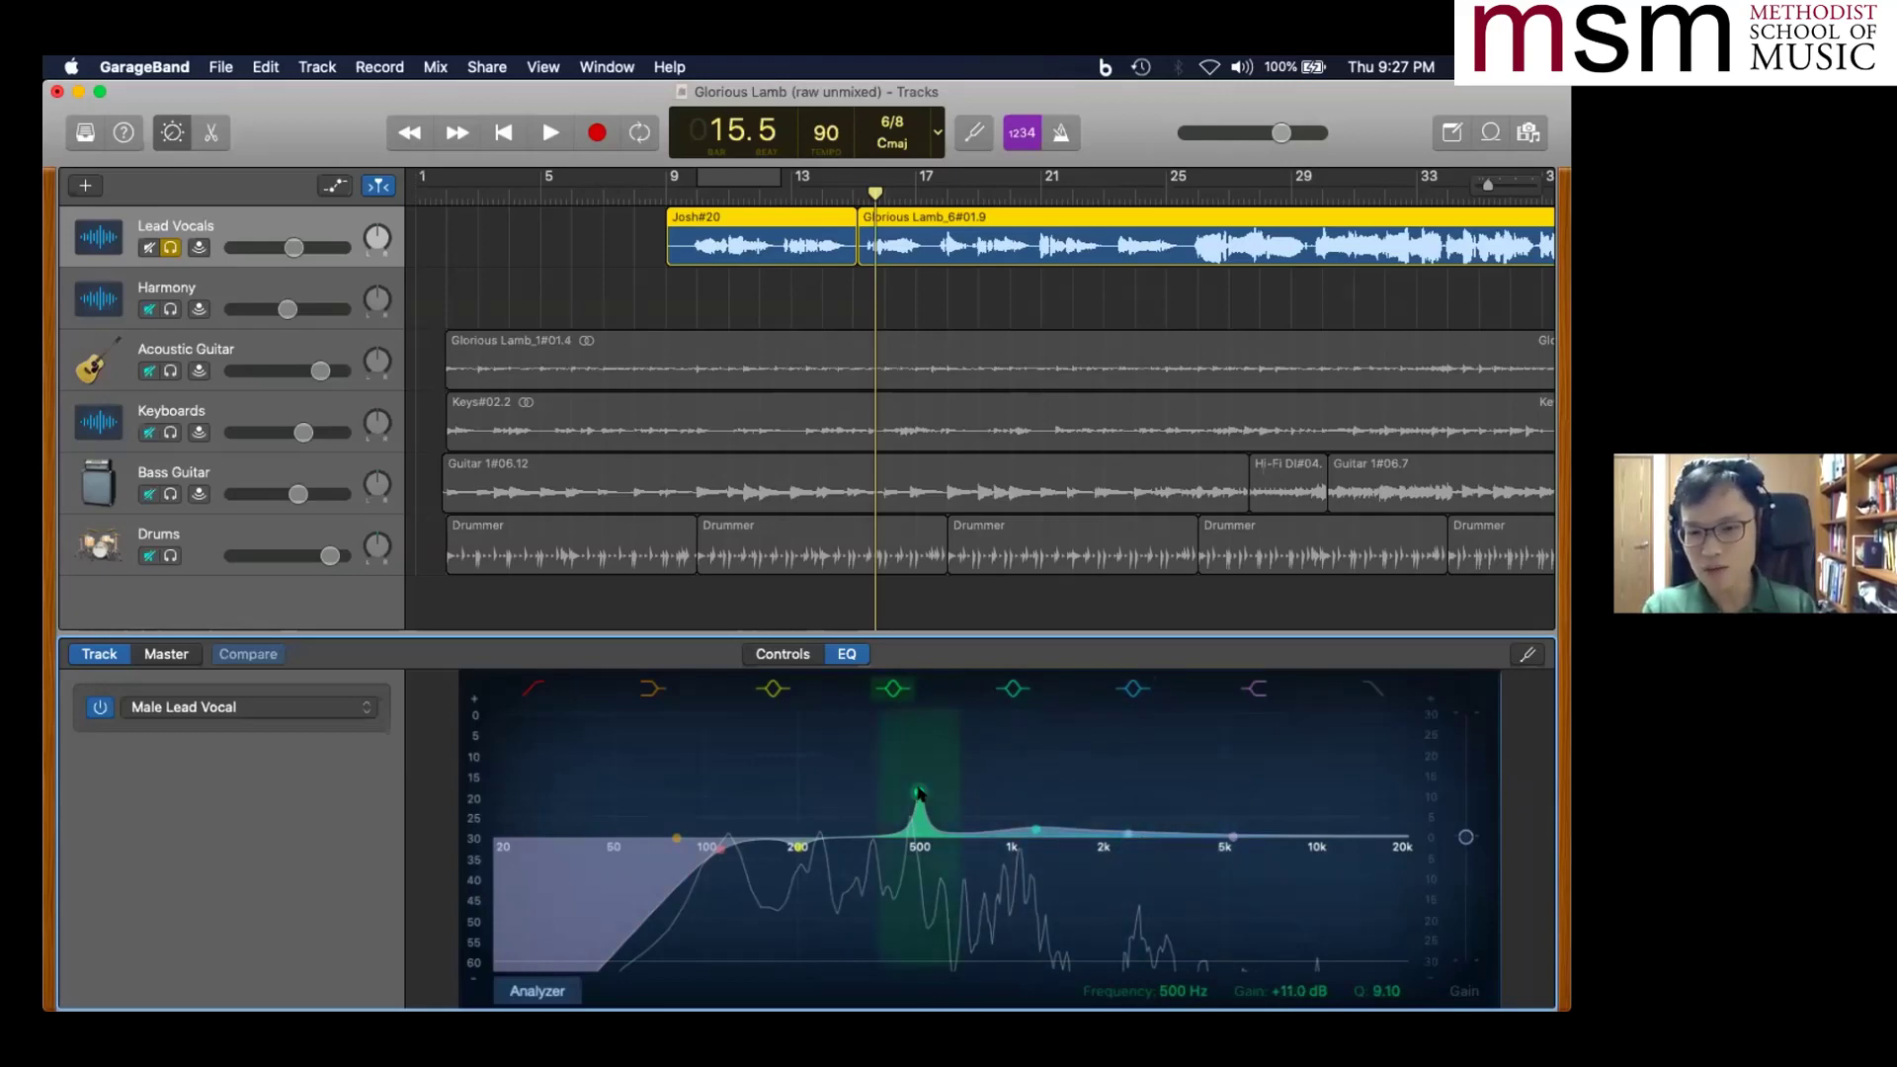
- Move the green band of the Lead Vocals EQ to about 1060 Hz, try a 24 dB boost, and set its gain to +21.5 dB
left_click_drag(918, 787, 1025, 734)
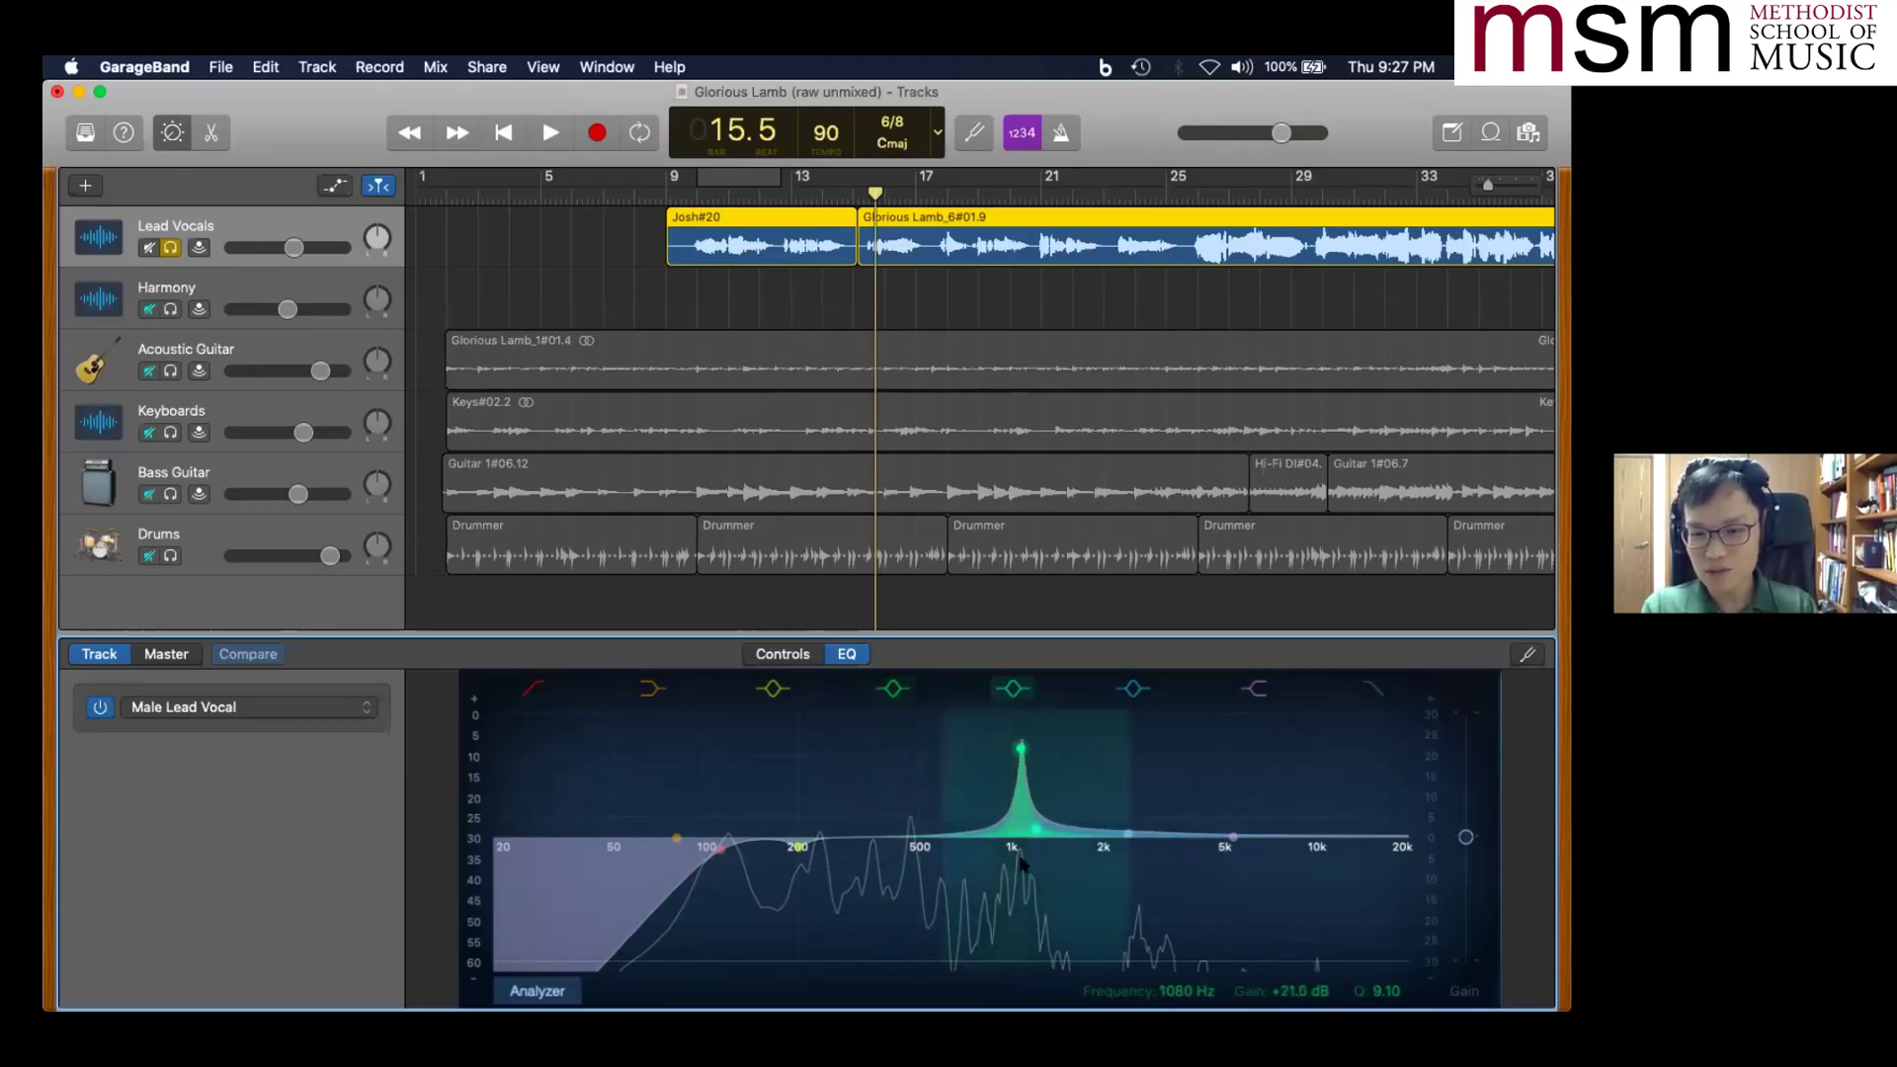
key("space")
key("space")
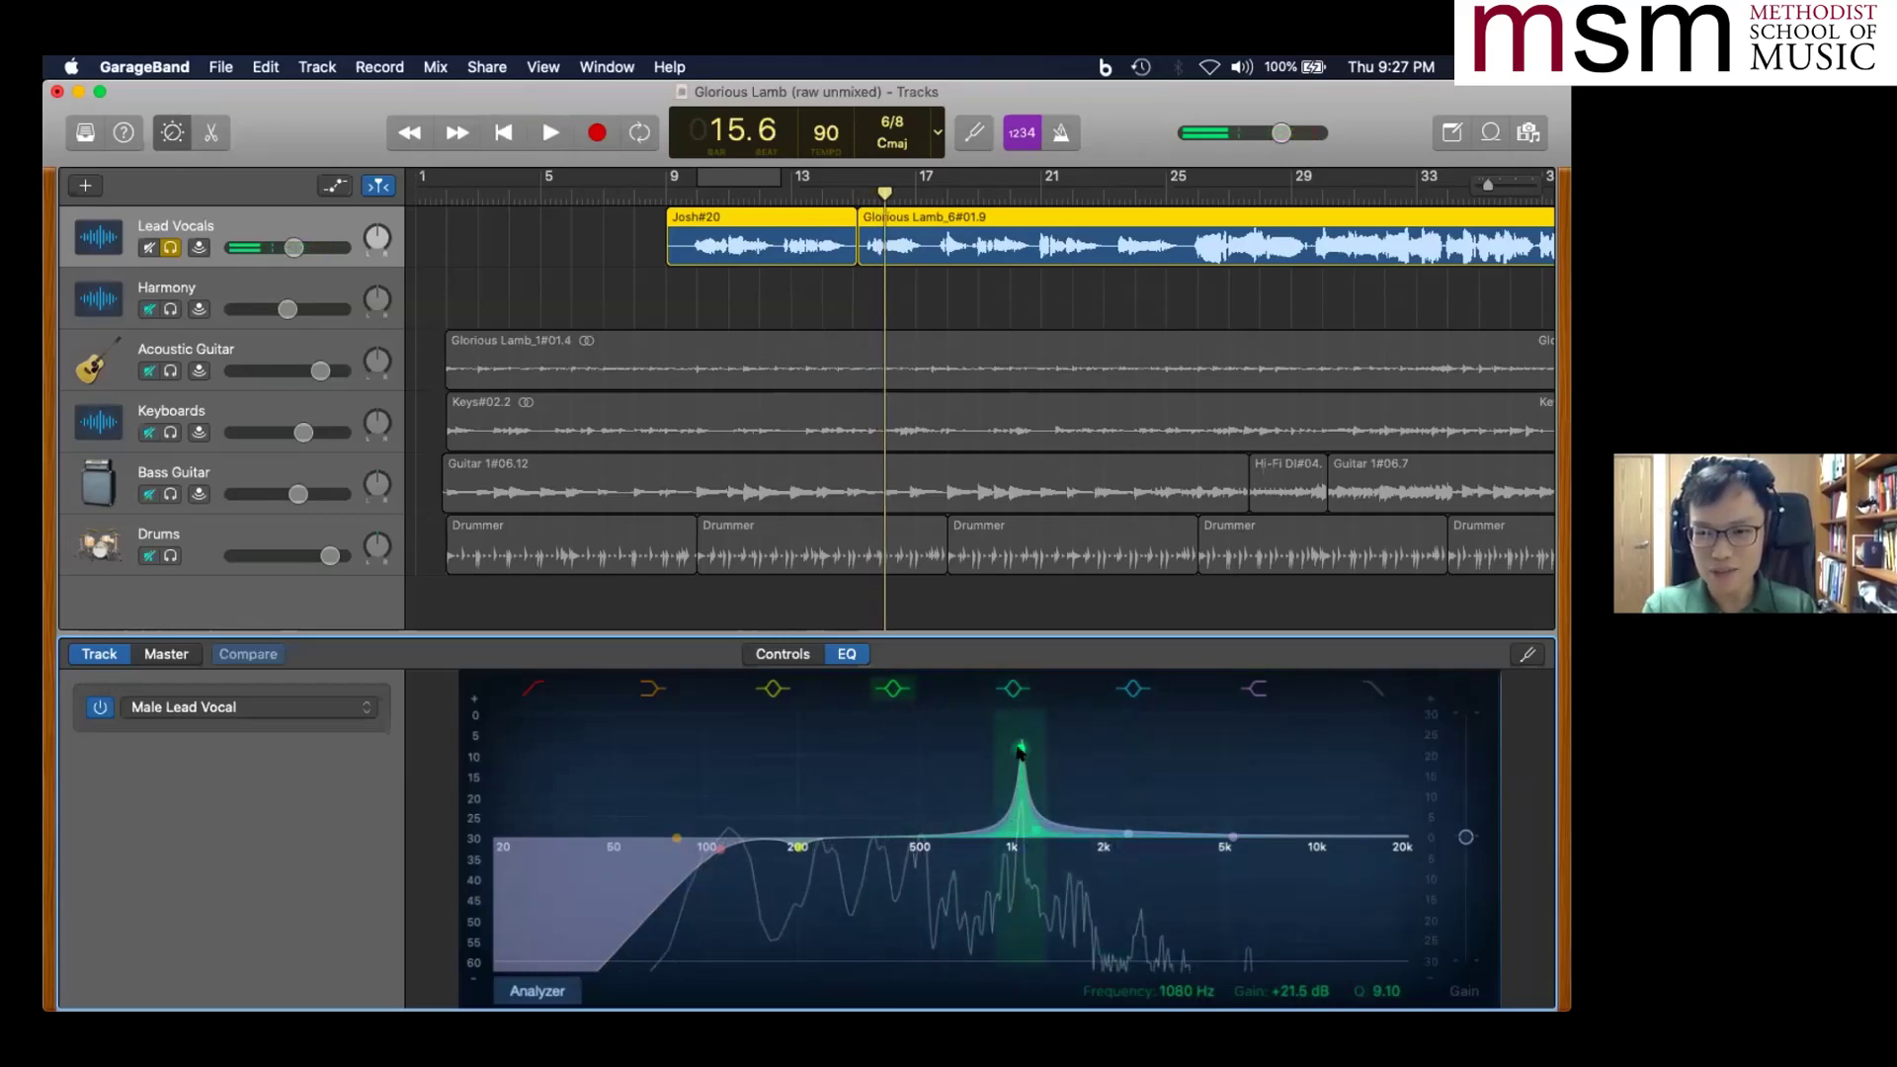
left_click_drag(1021, 753, 1020, 731)
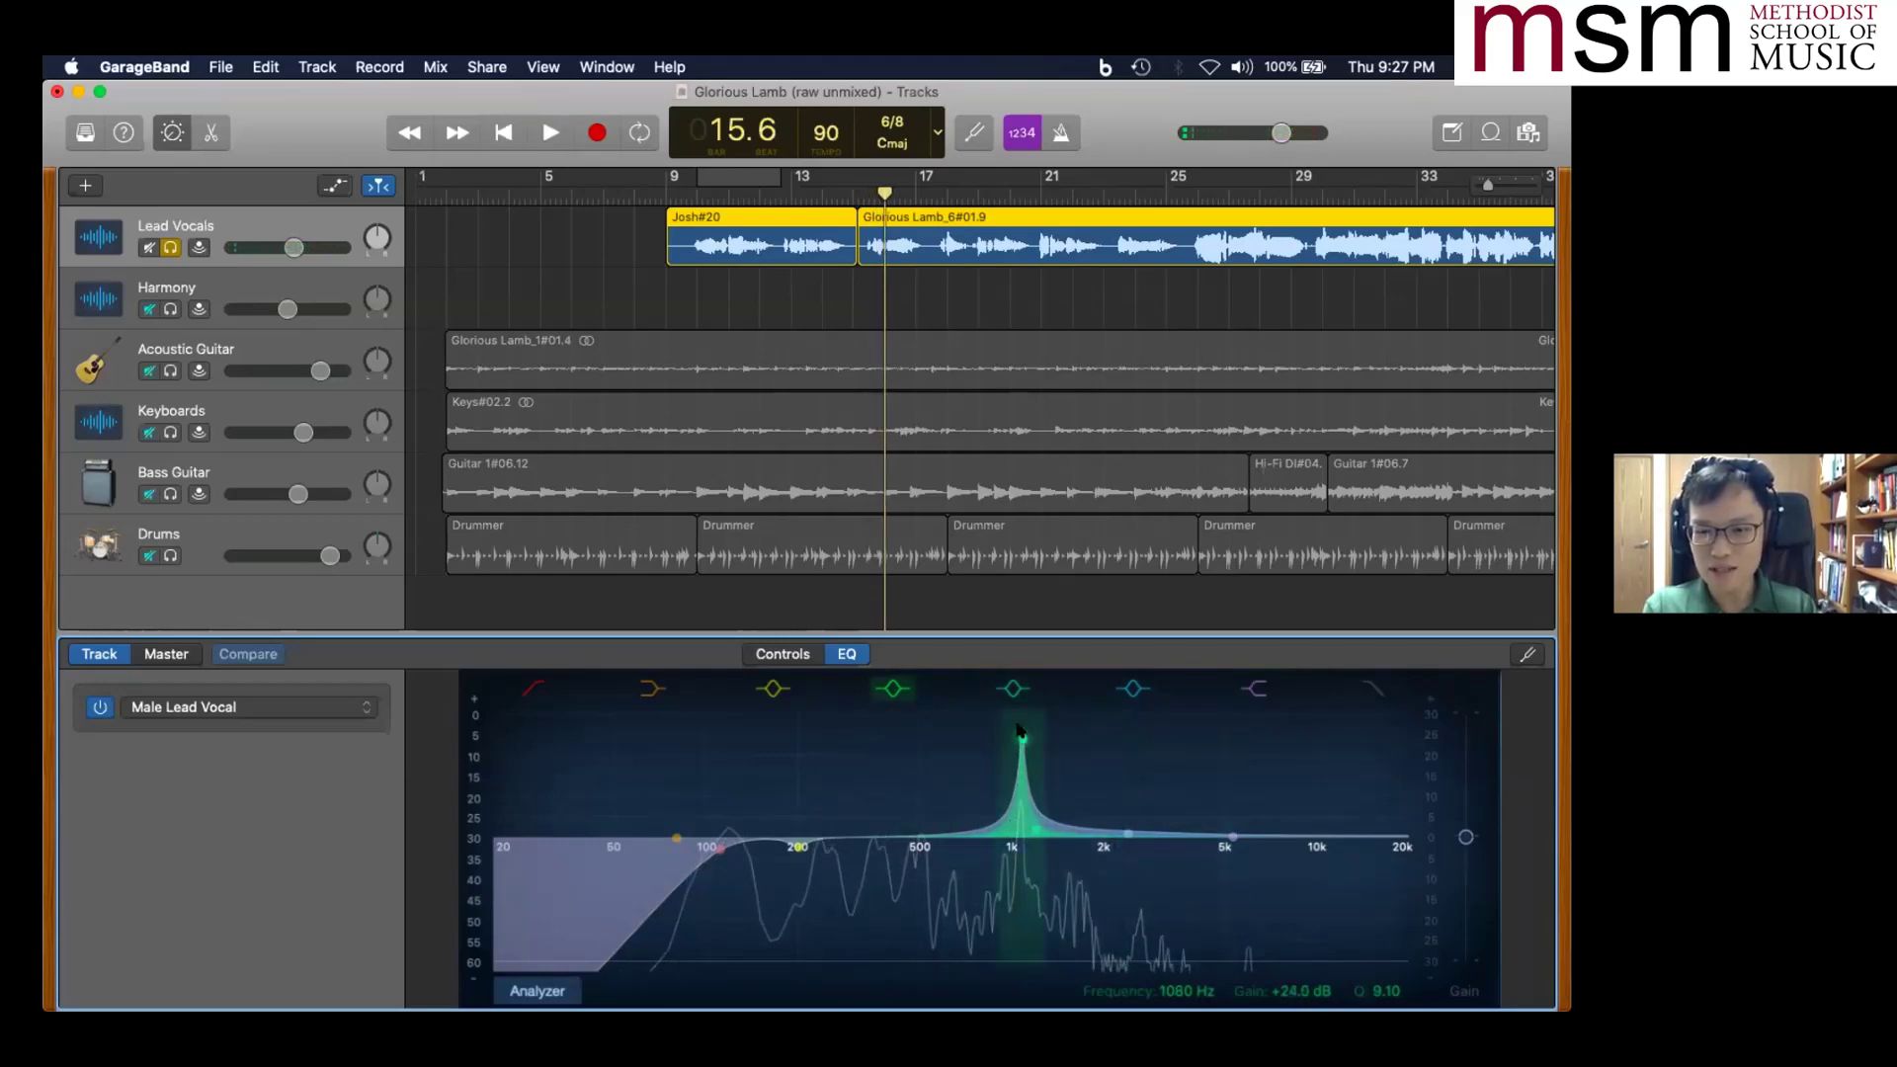
left_click_drag(1020, 736, 1020, 746)
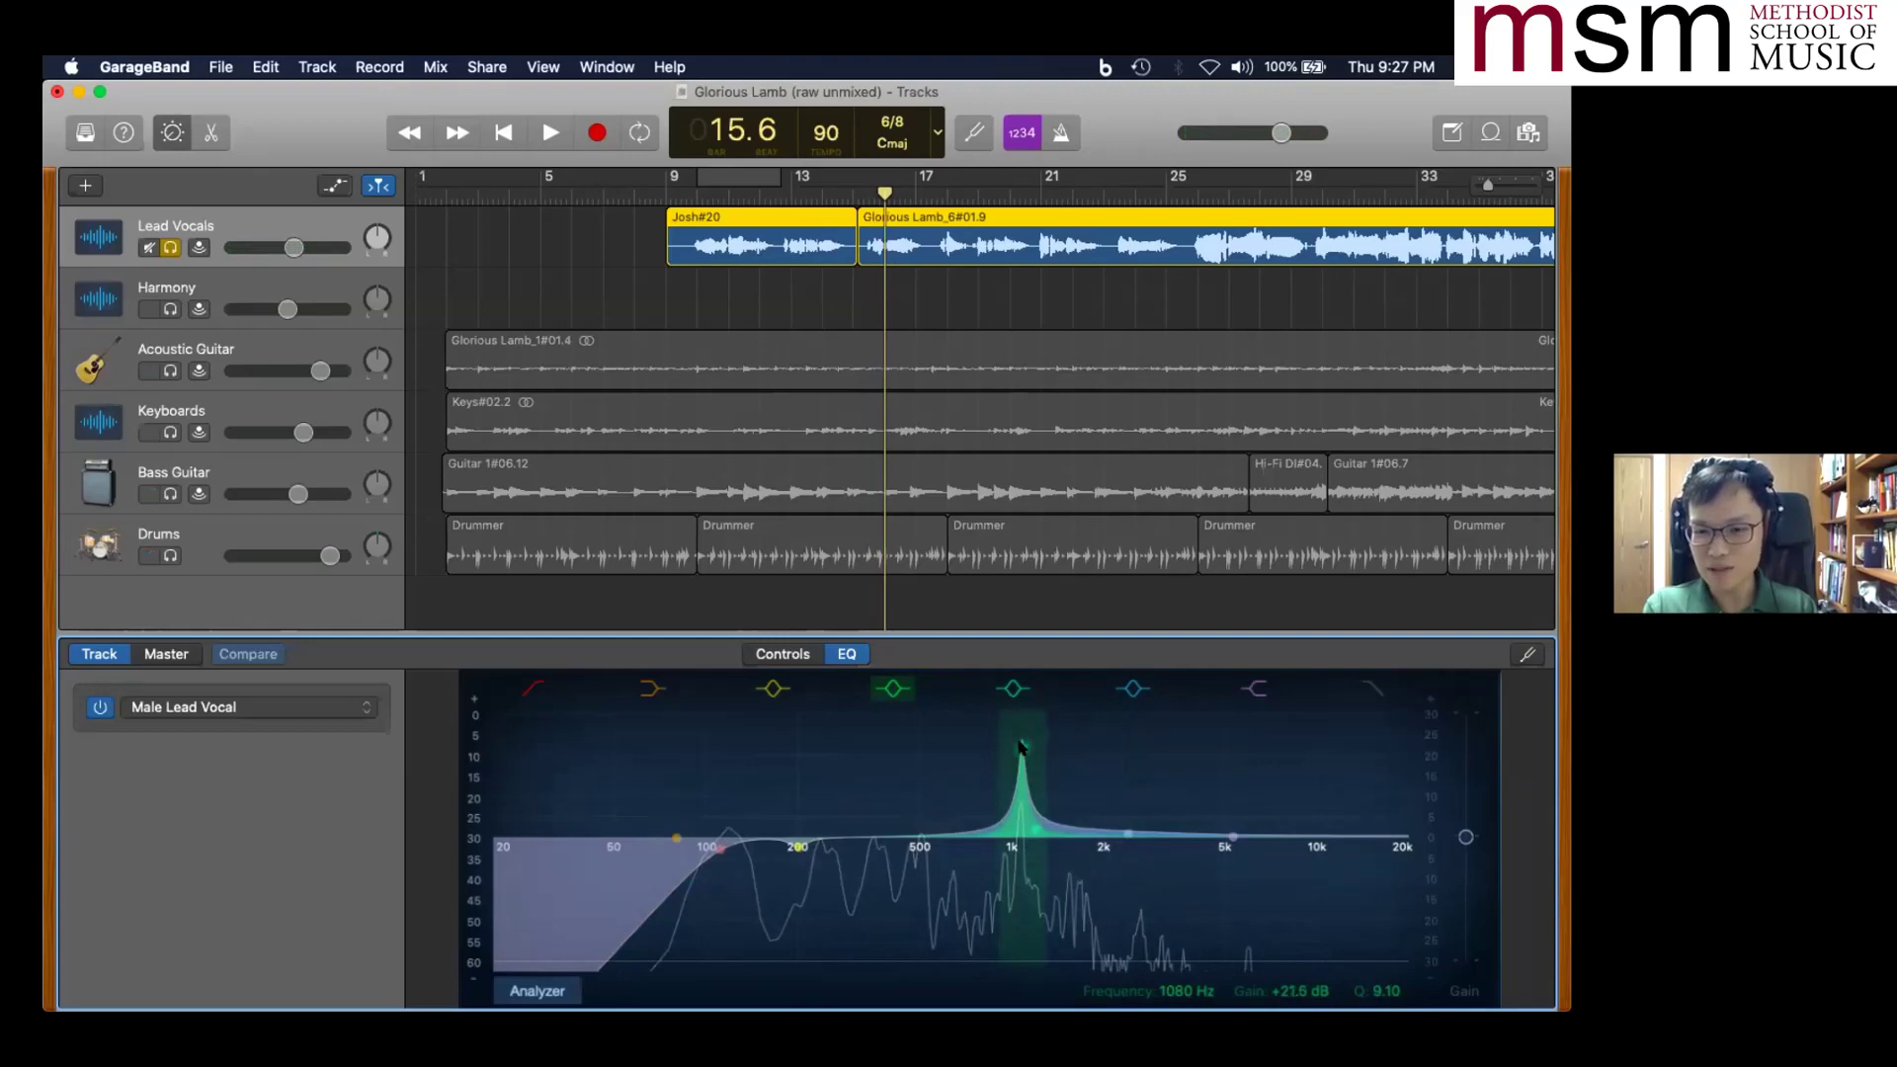
- Play the soloed vocals through the boosted narrow band from about bar 15
left_click_drag(885, 190, 847, 192)
key("space")
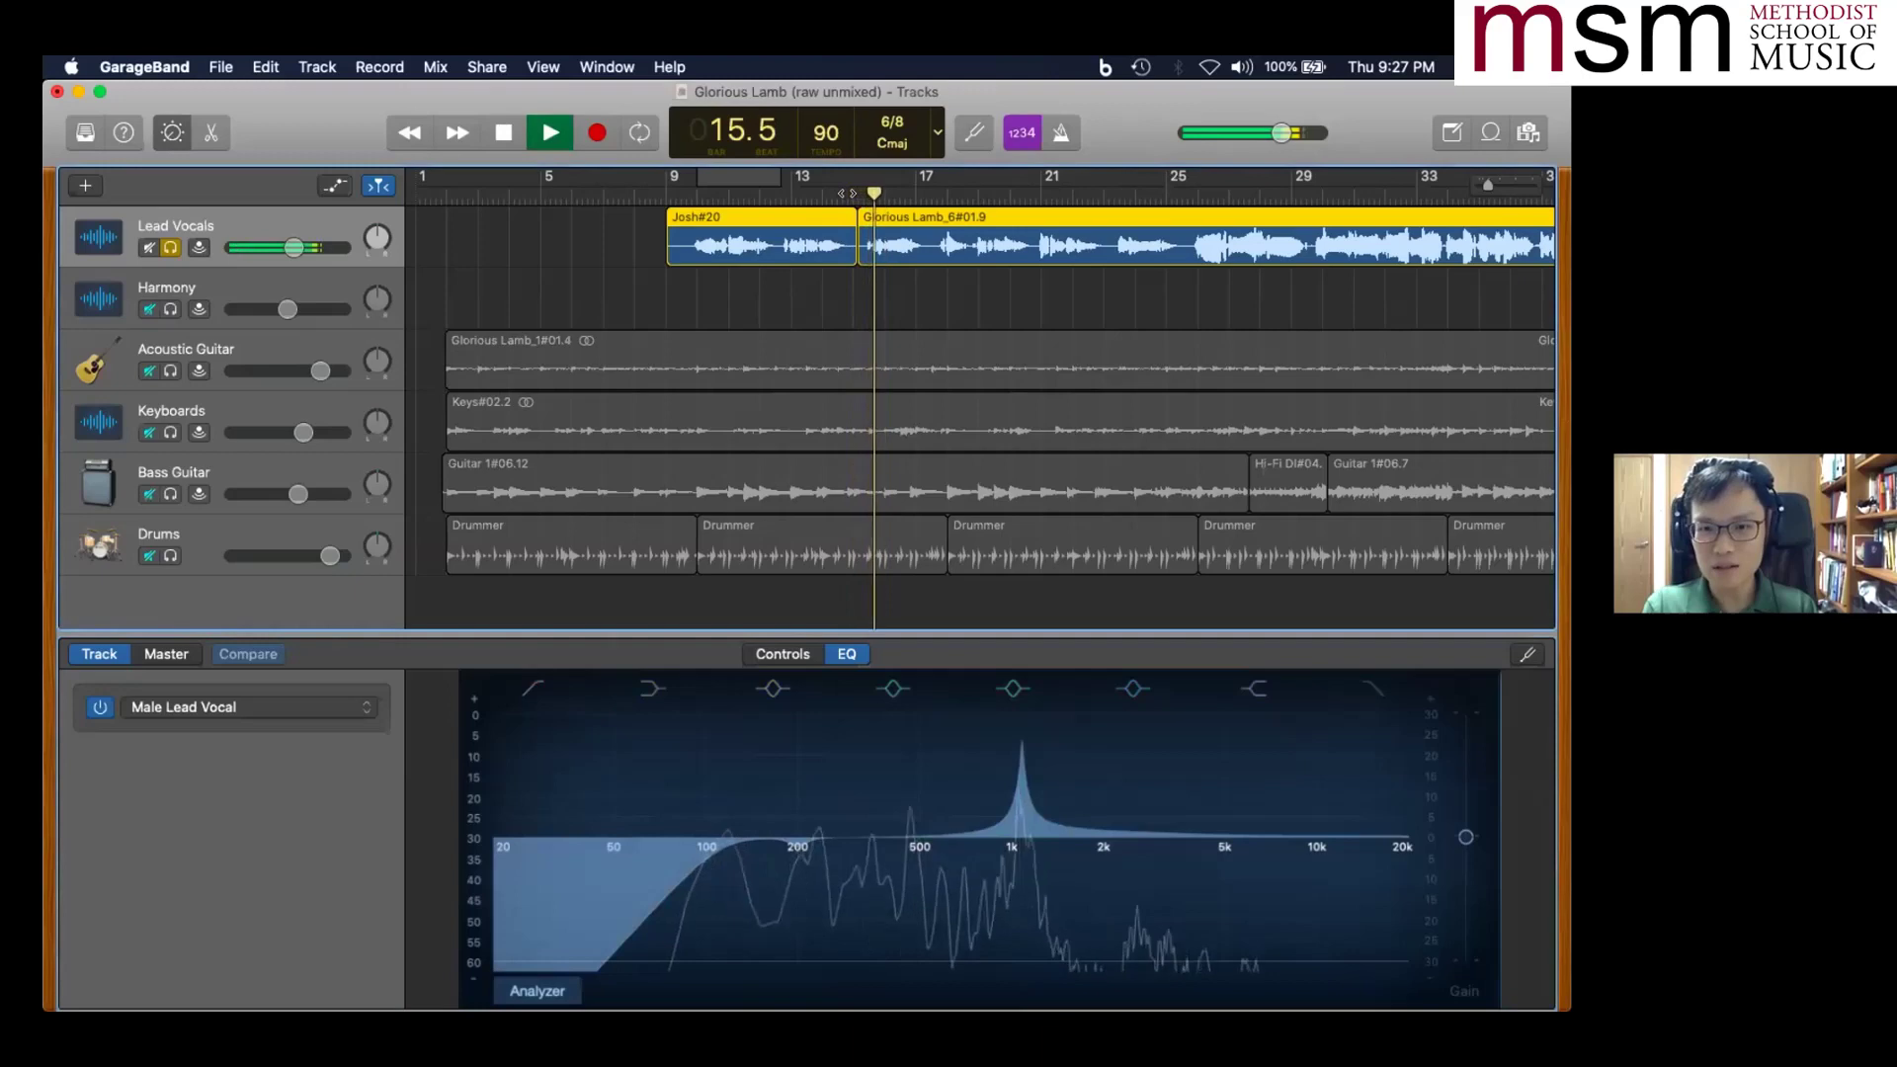
key("space")
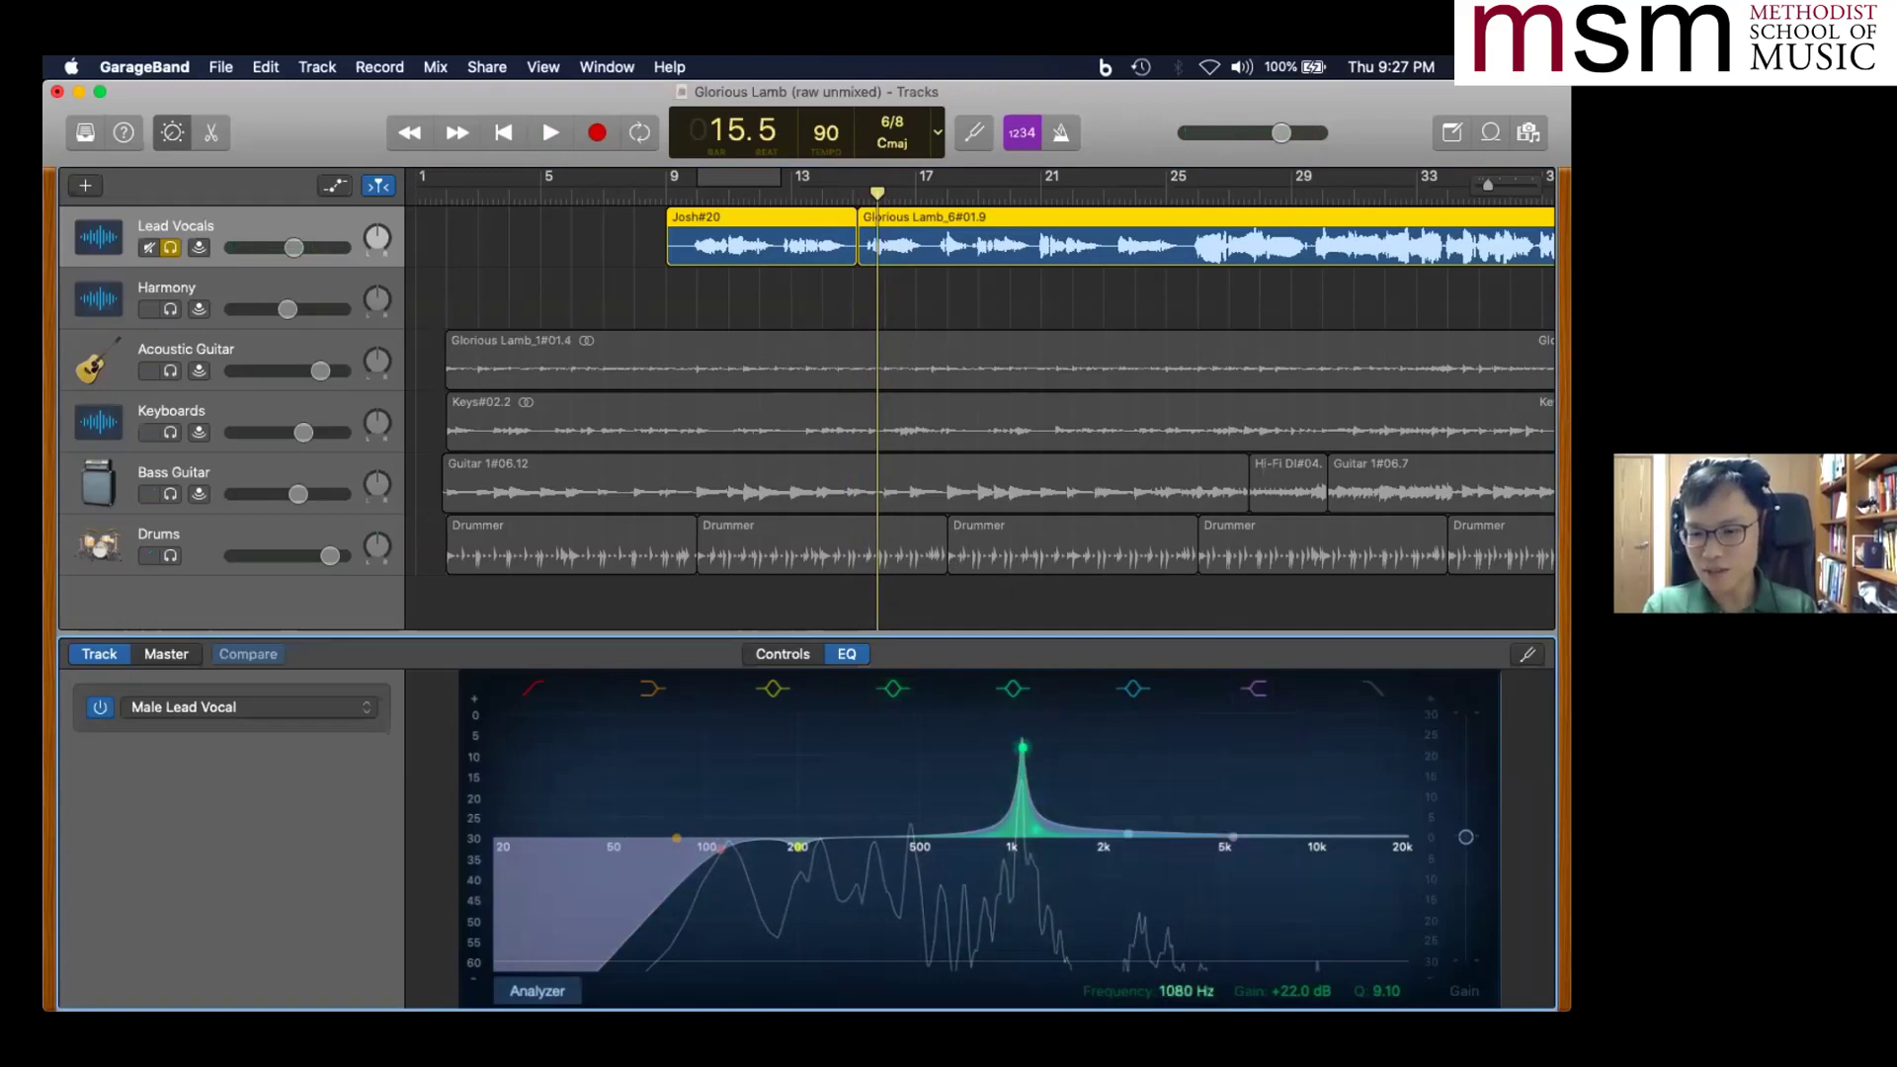
- Try gains of +7 dB and +21 dB on the 1060 Hz vocal band, and cut it by 13 dB
left_click_drag(1022, 748, 1022, 808)
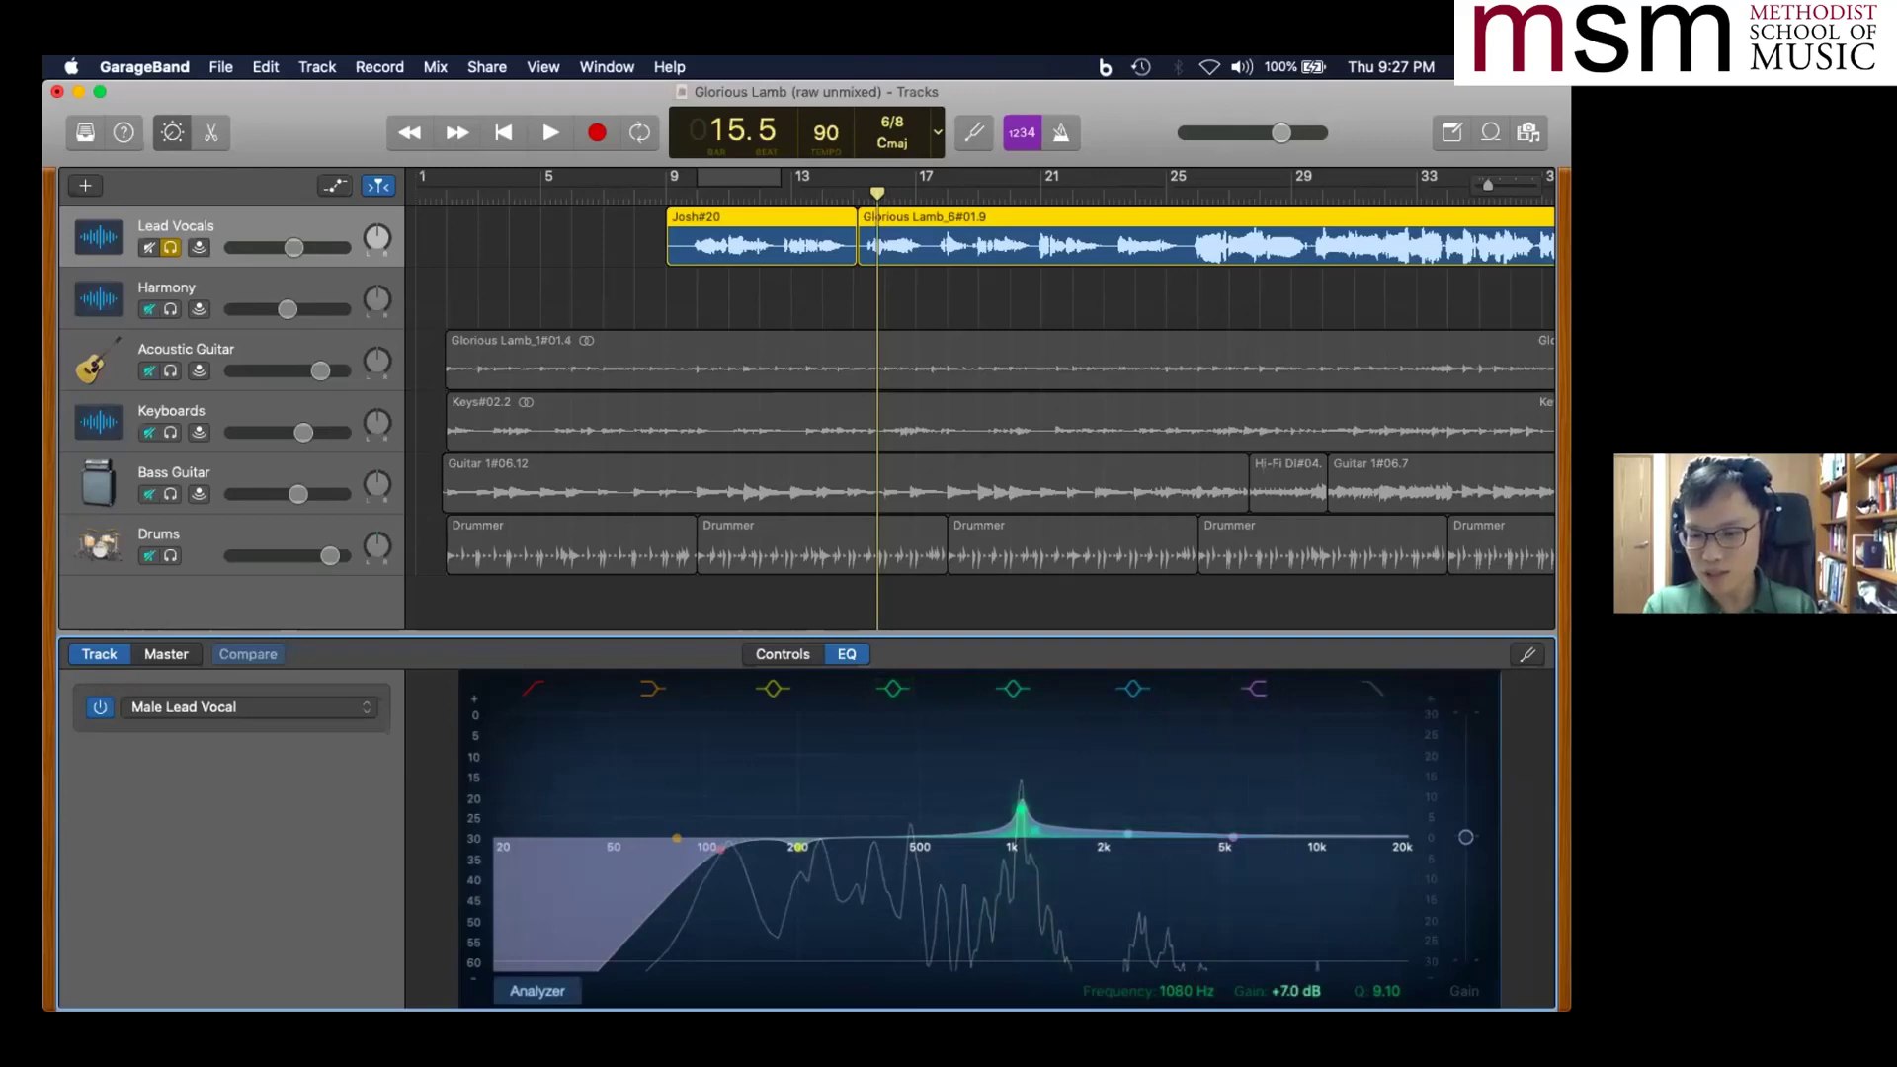
left_click_drag(1022, 809, 1019, 731)
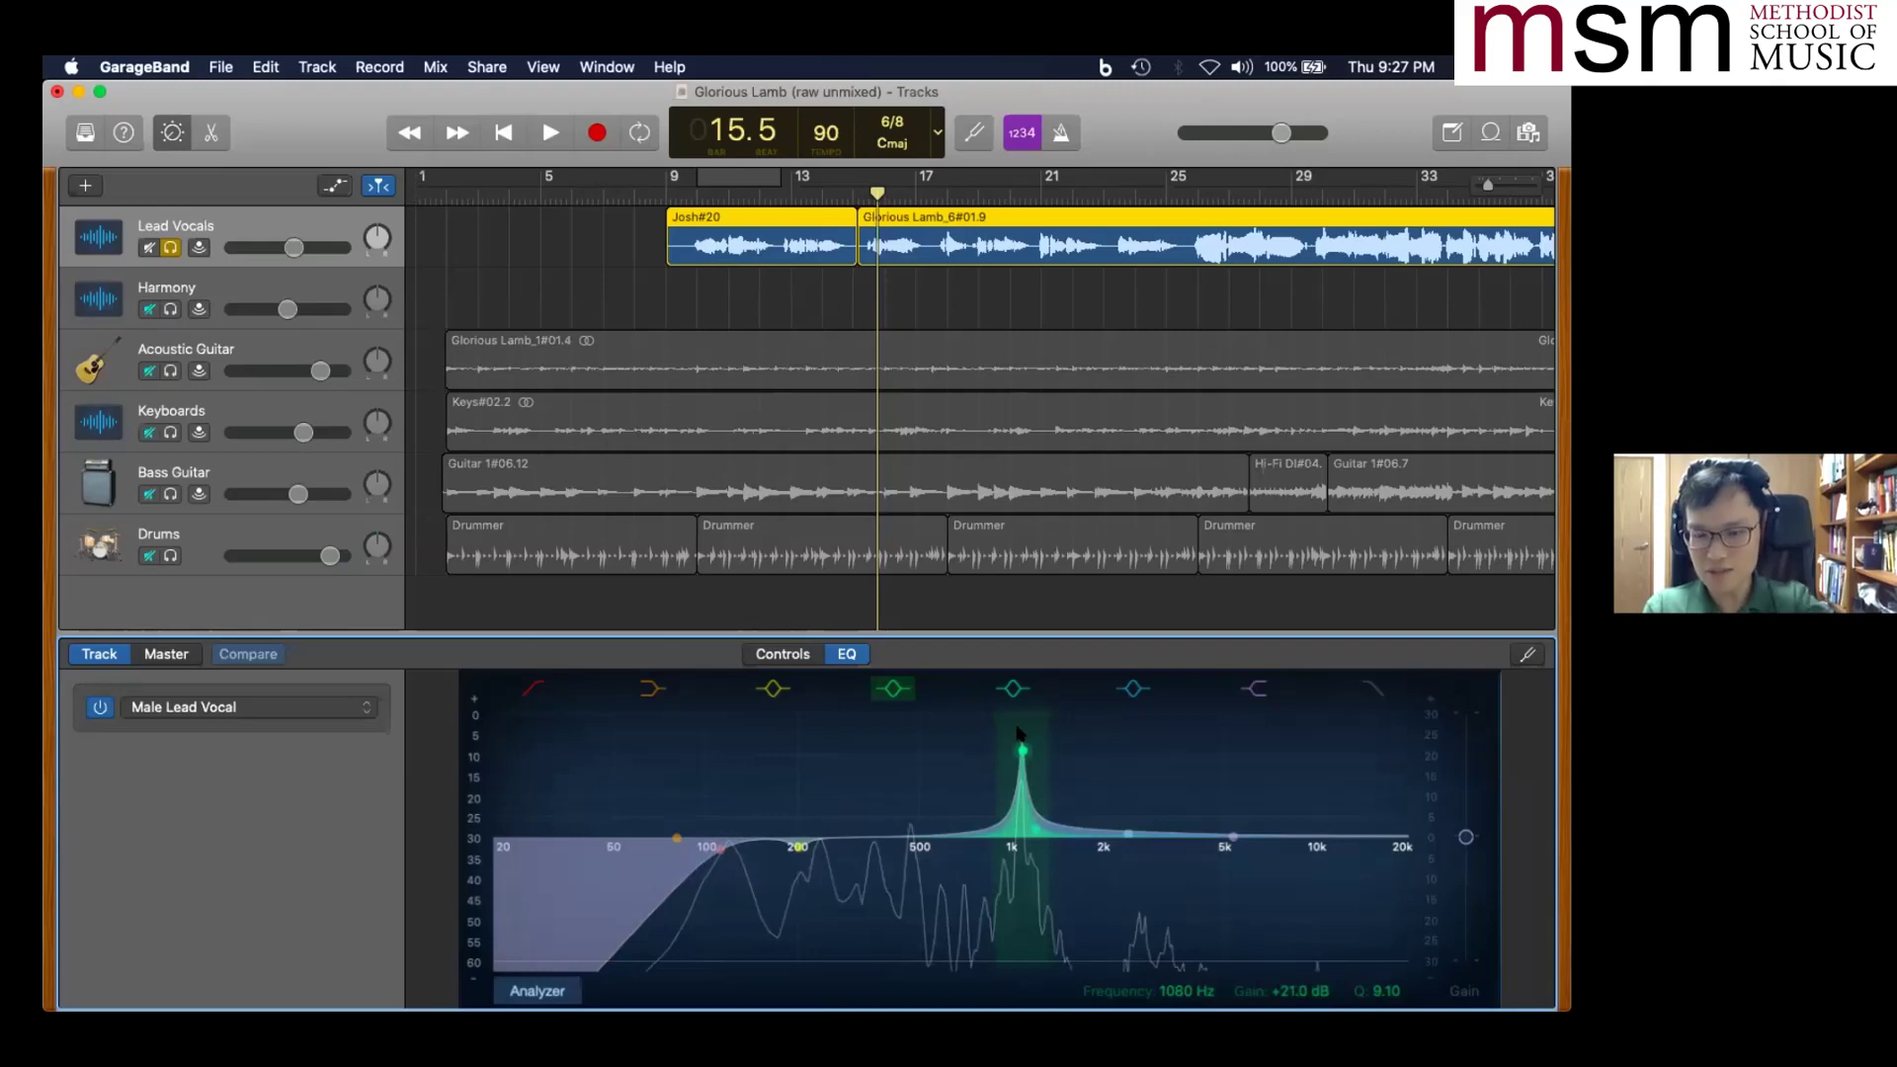
left_click_drag(1018, 731, 1012, 921)
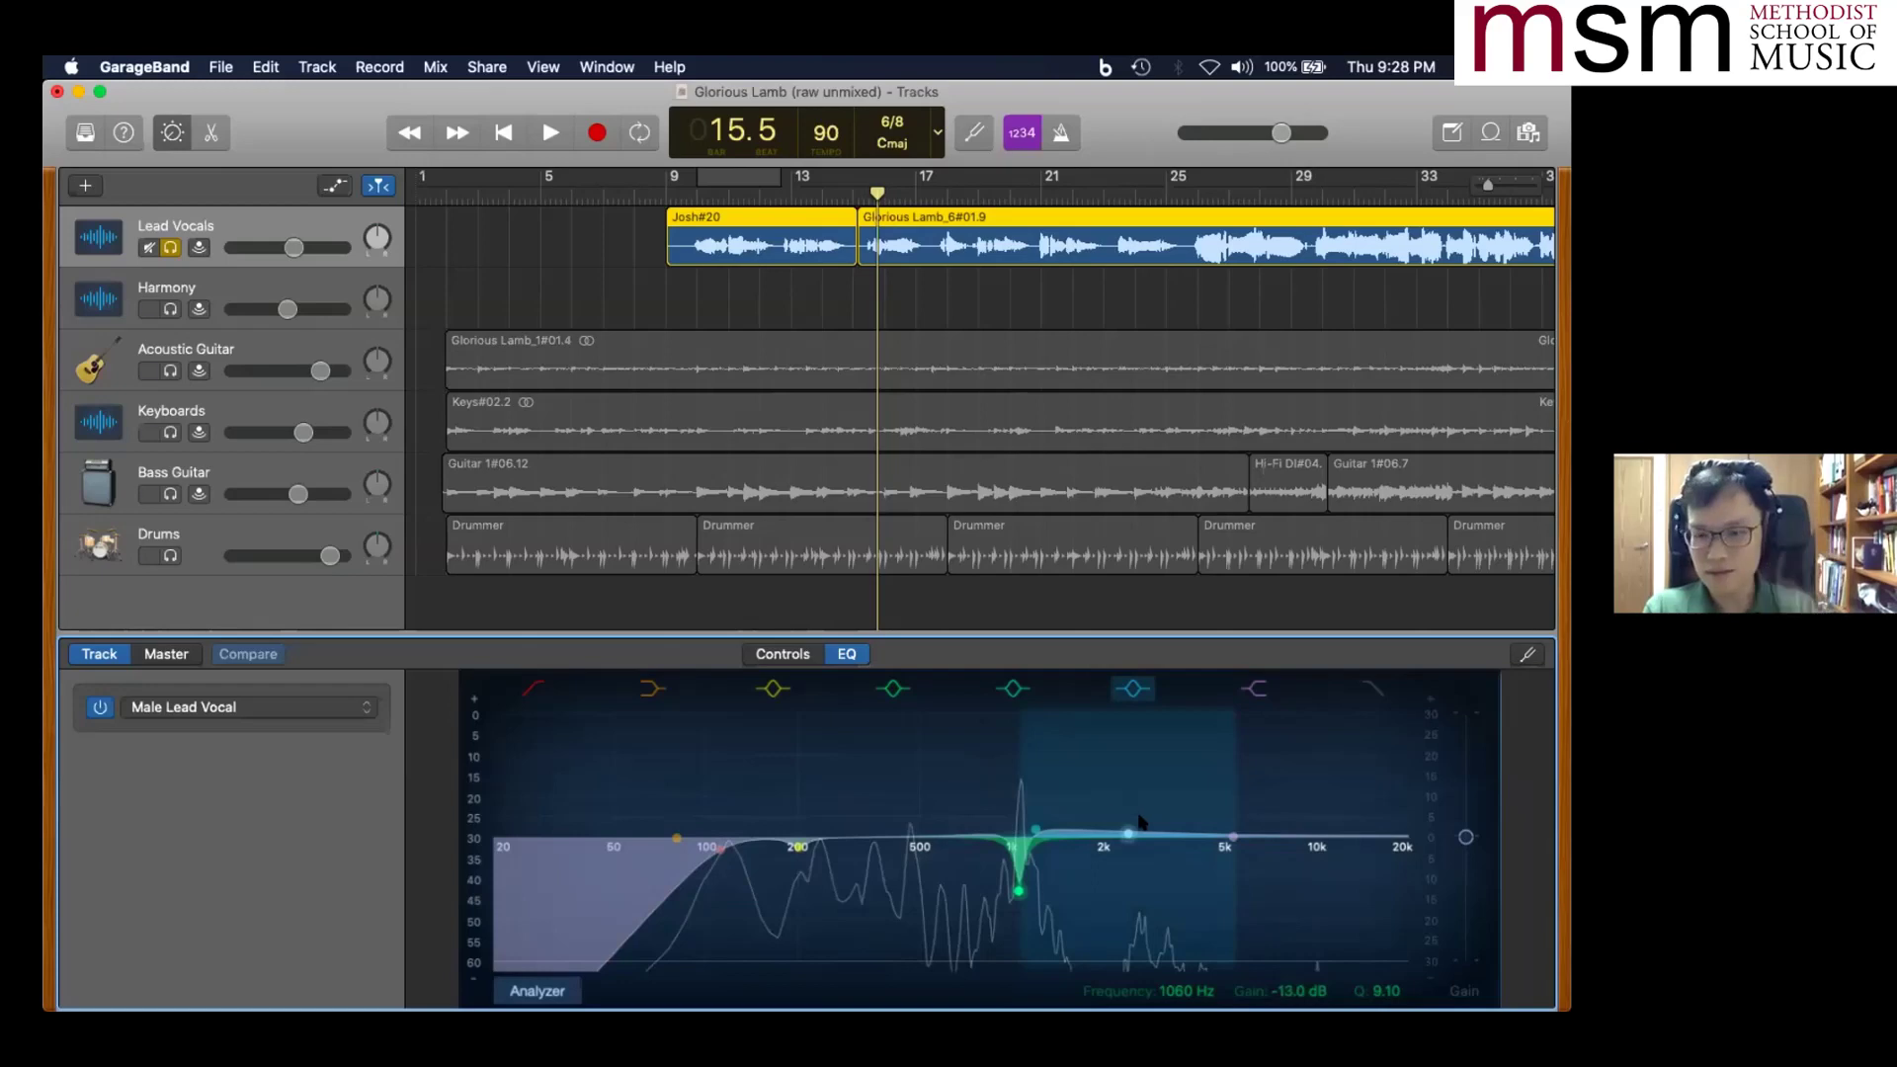
- Play the soloed vocals repeatedly around bars 15 to 16 with the narrow 1060 Hz cut applied
key("space")
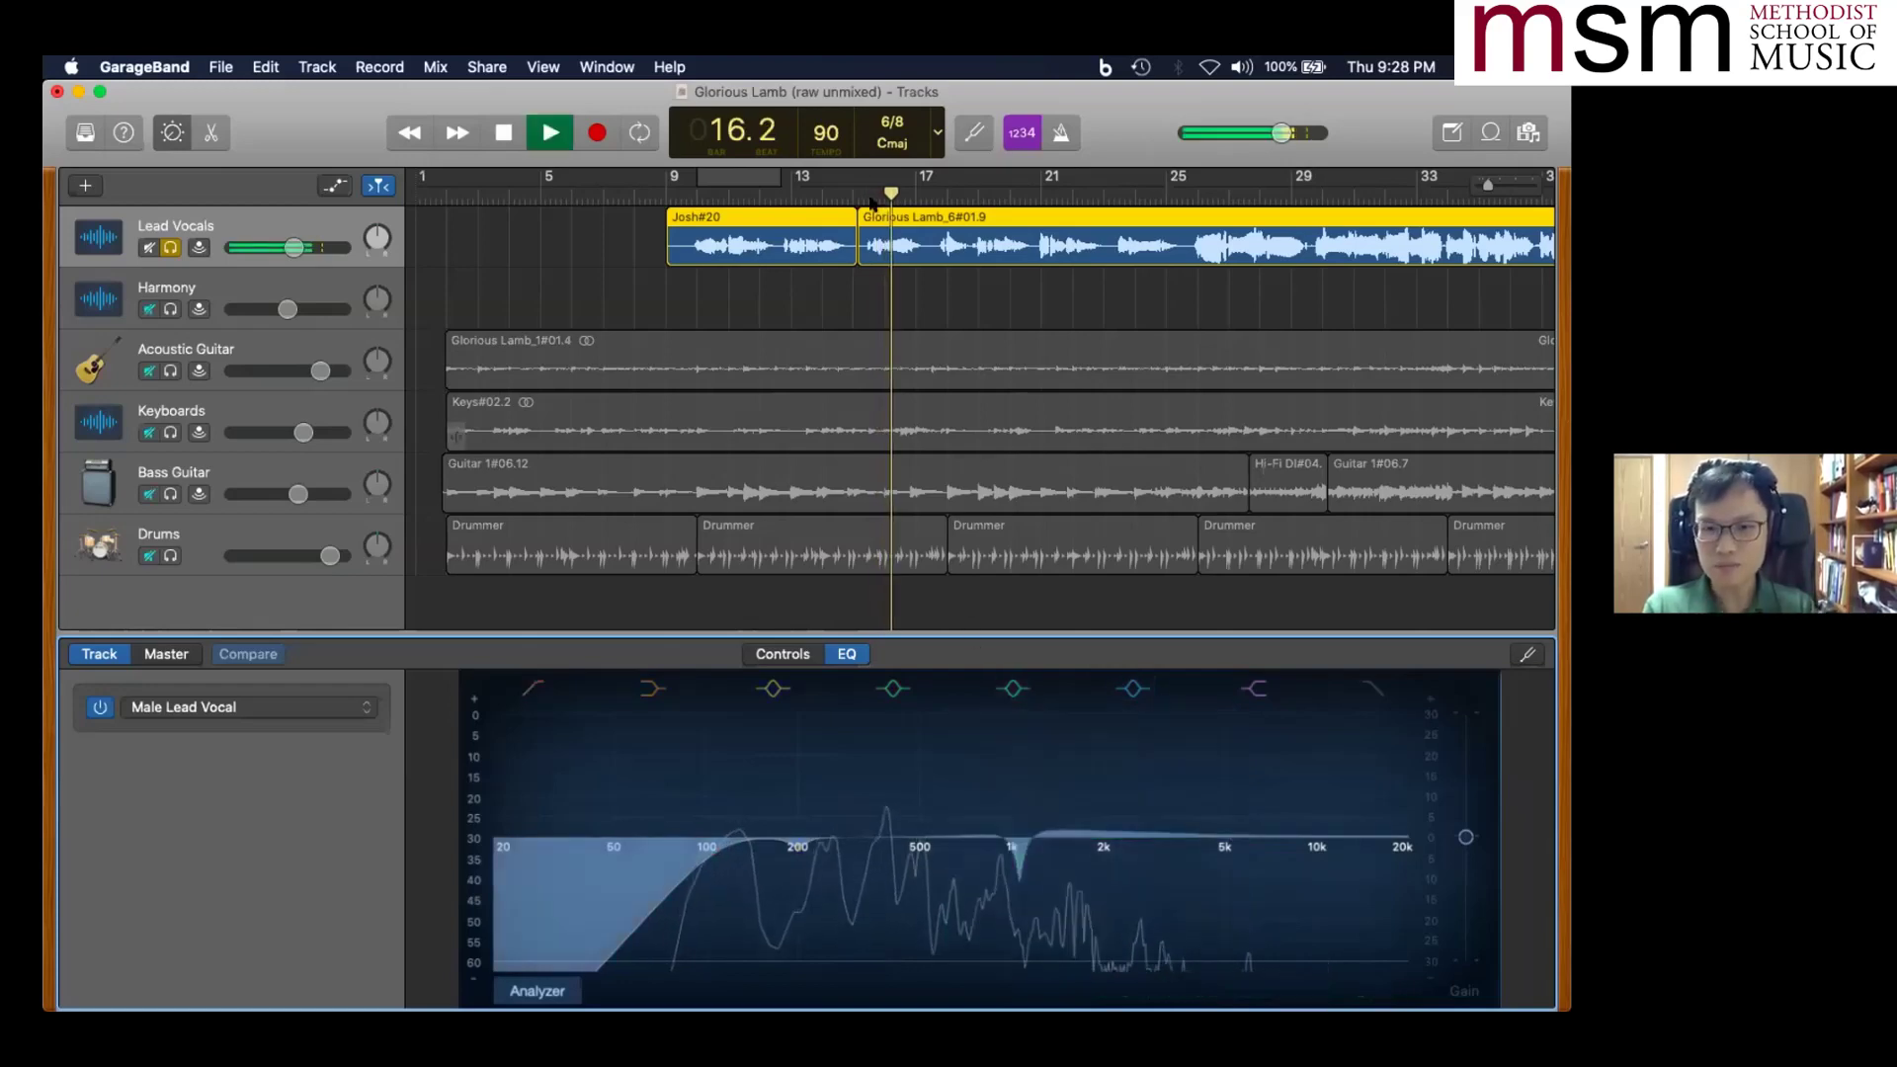
left_click(853, 194)
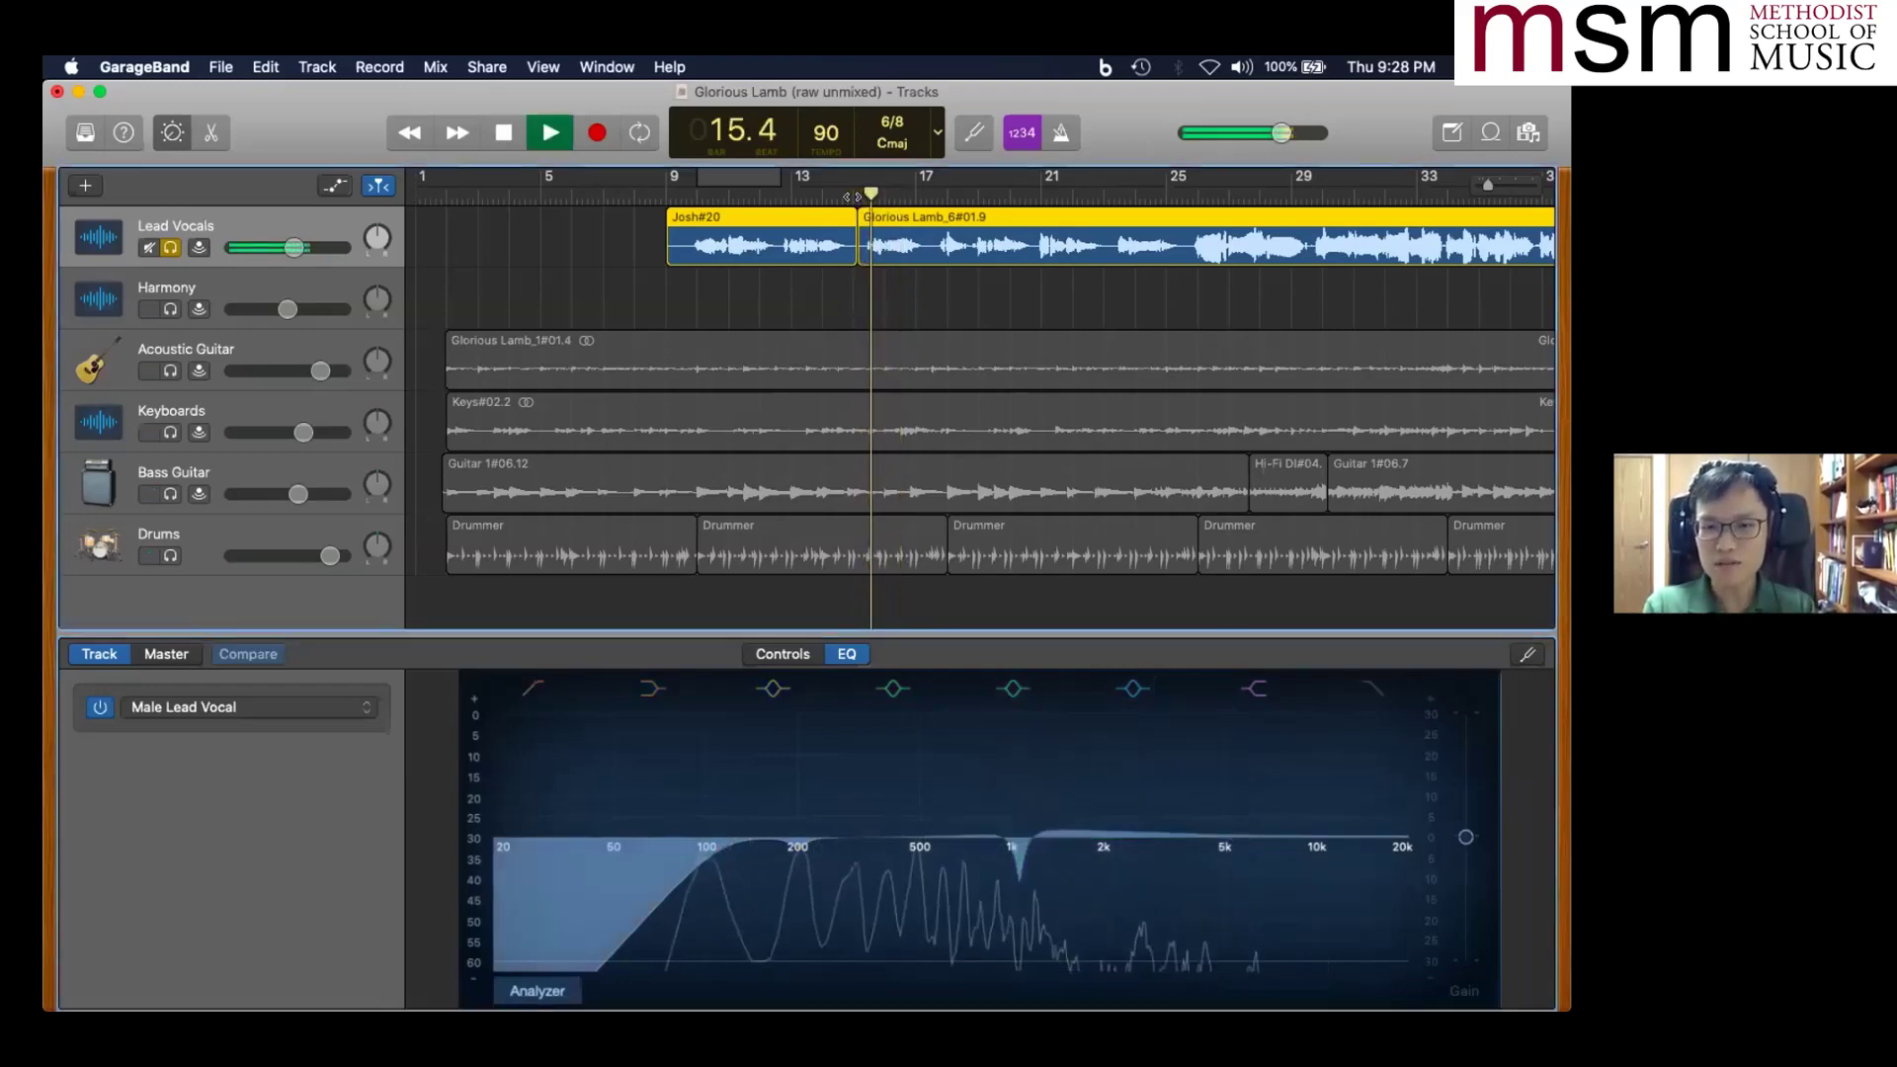
key("space")
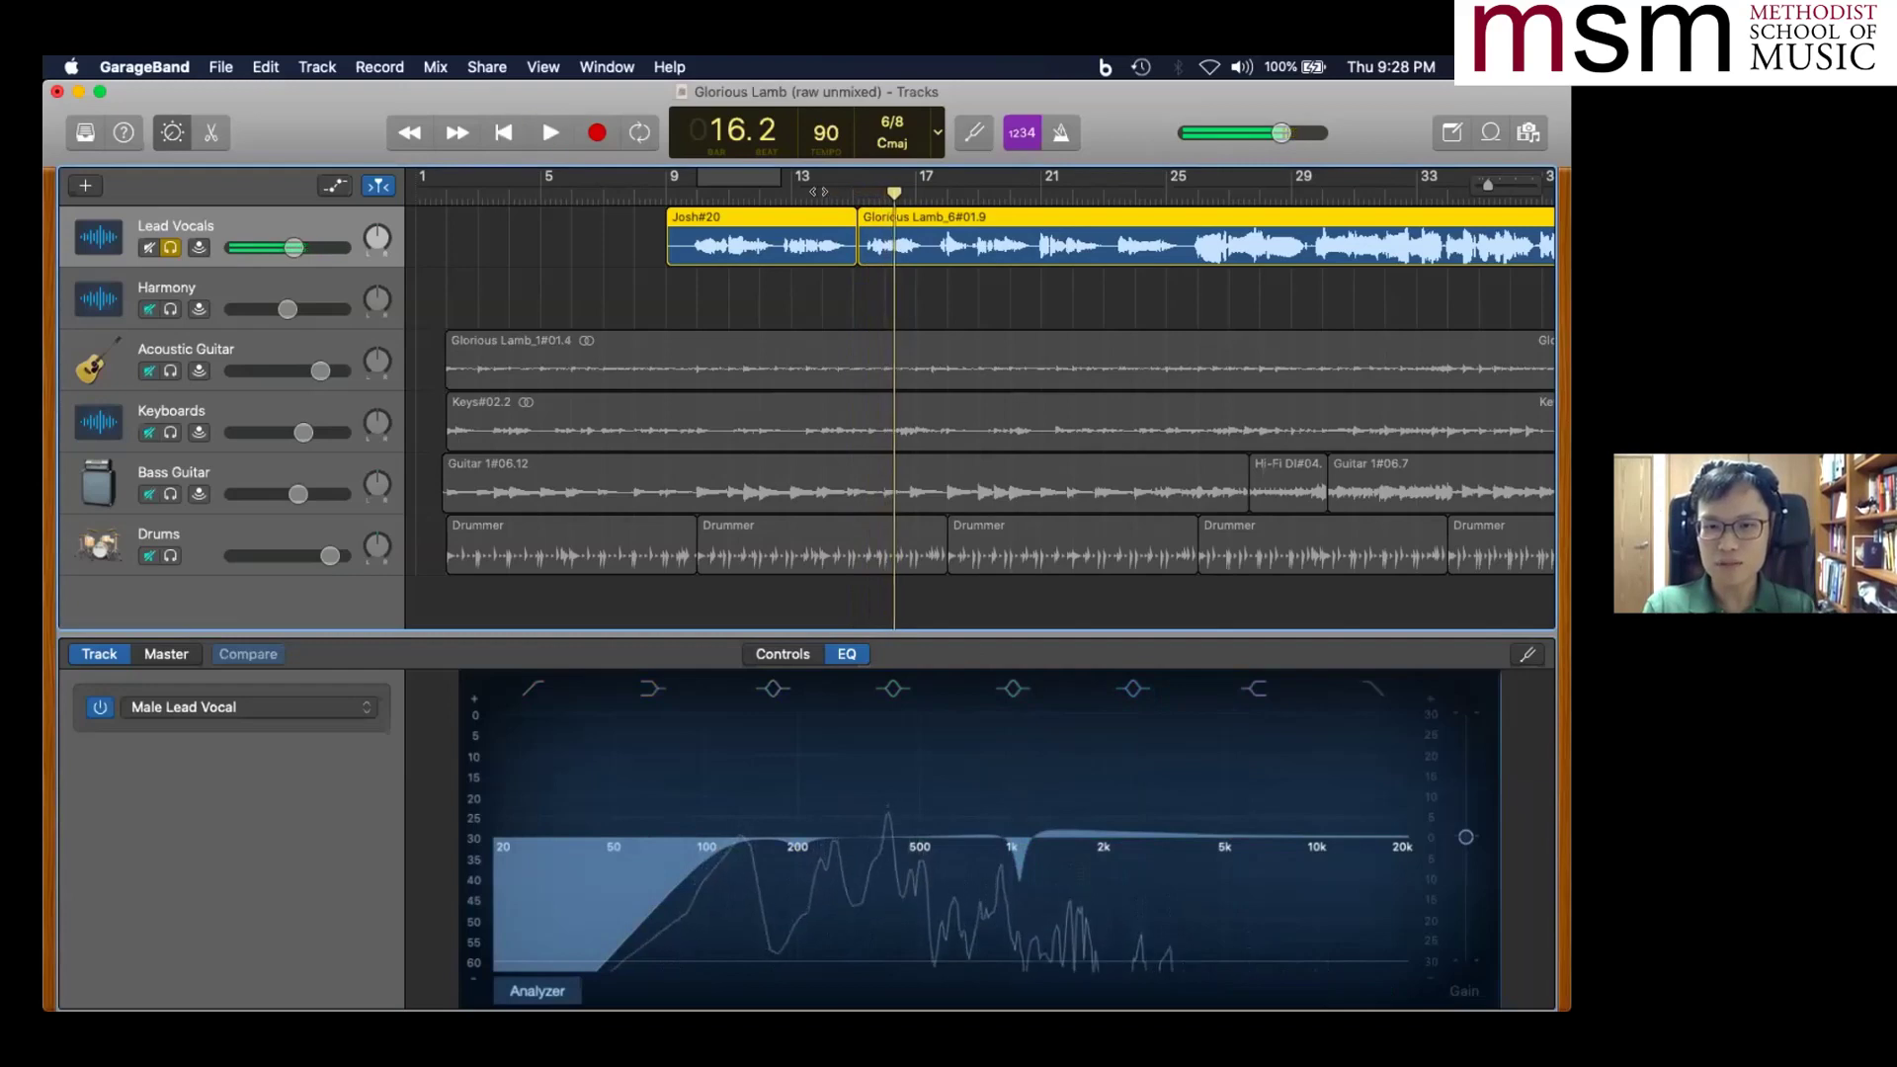
left_click(866, 188)
key("space")
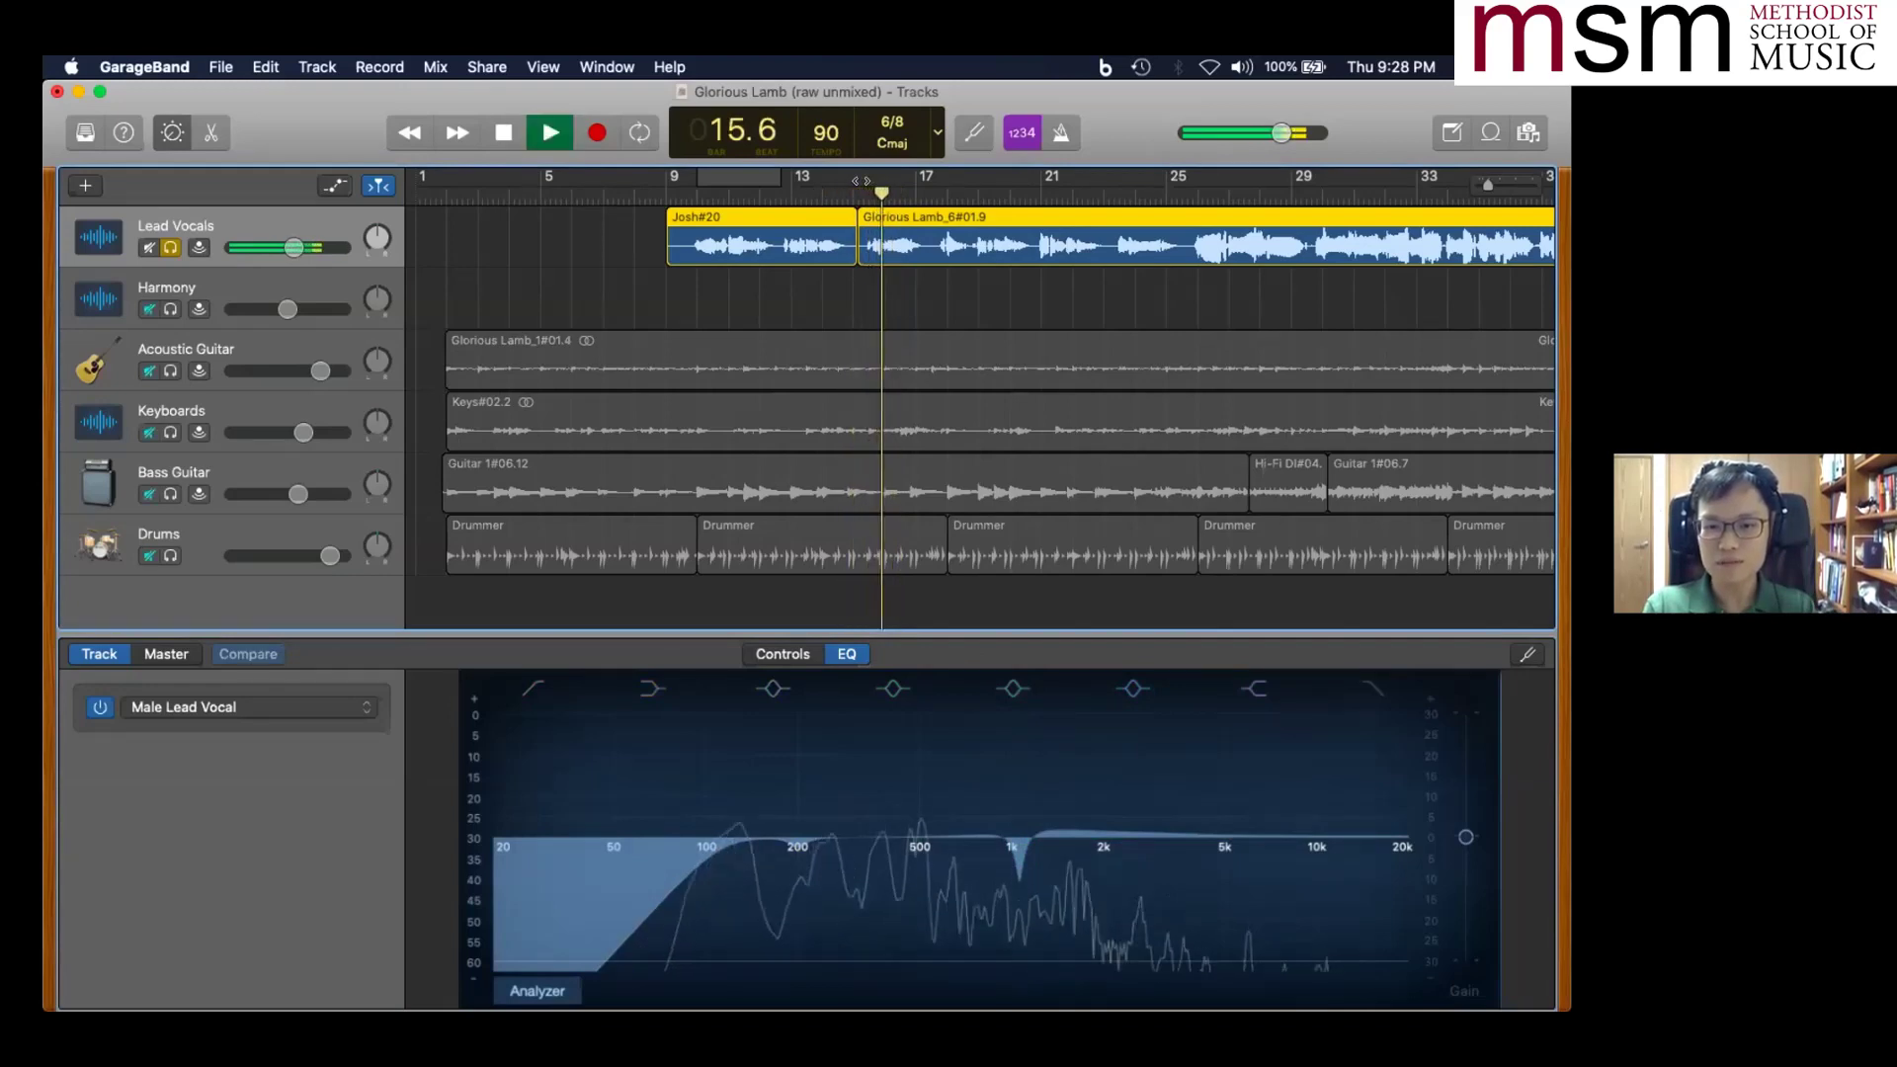
key("space")
mouse_move(1021, 911)
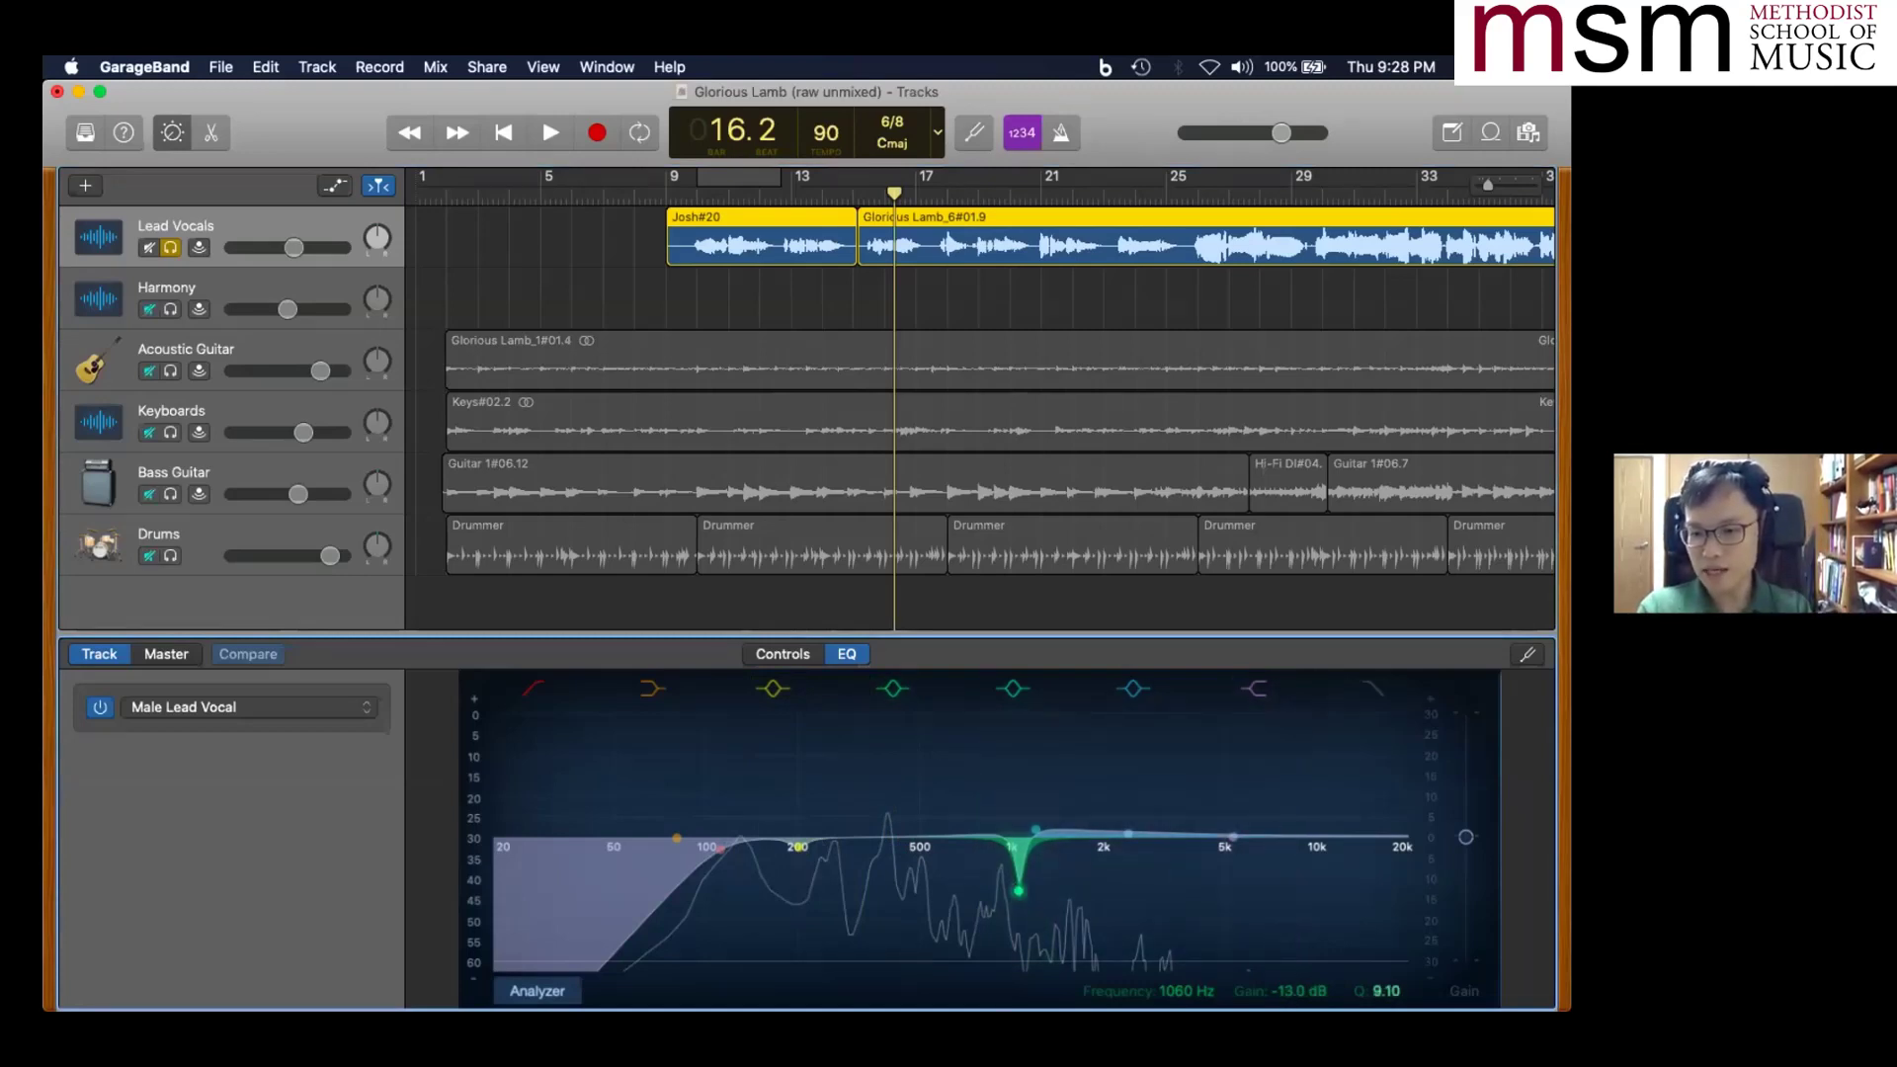
- Reset the green vocal band's gain to 0 dB, try +4 dB on the yellow band, and set it to -3 dB at 200 Hz
left_click_drag(1015, 888, 1016, 832)
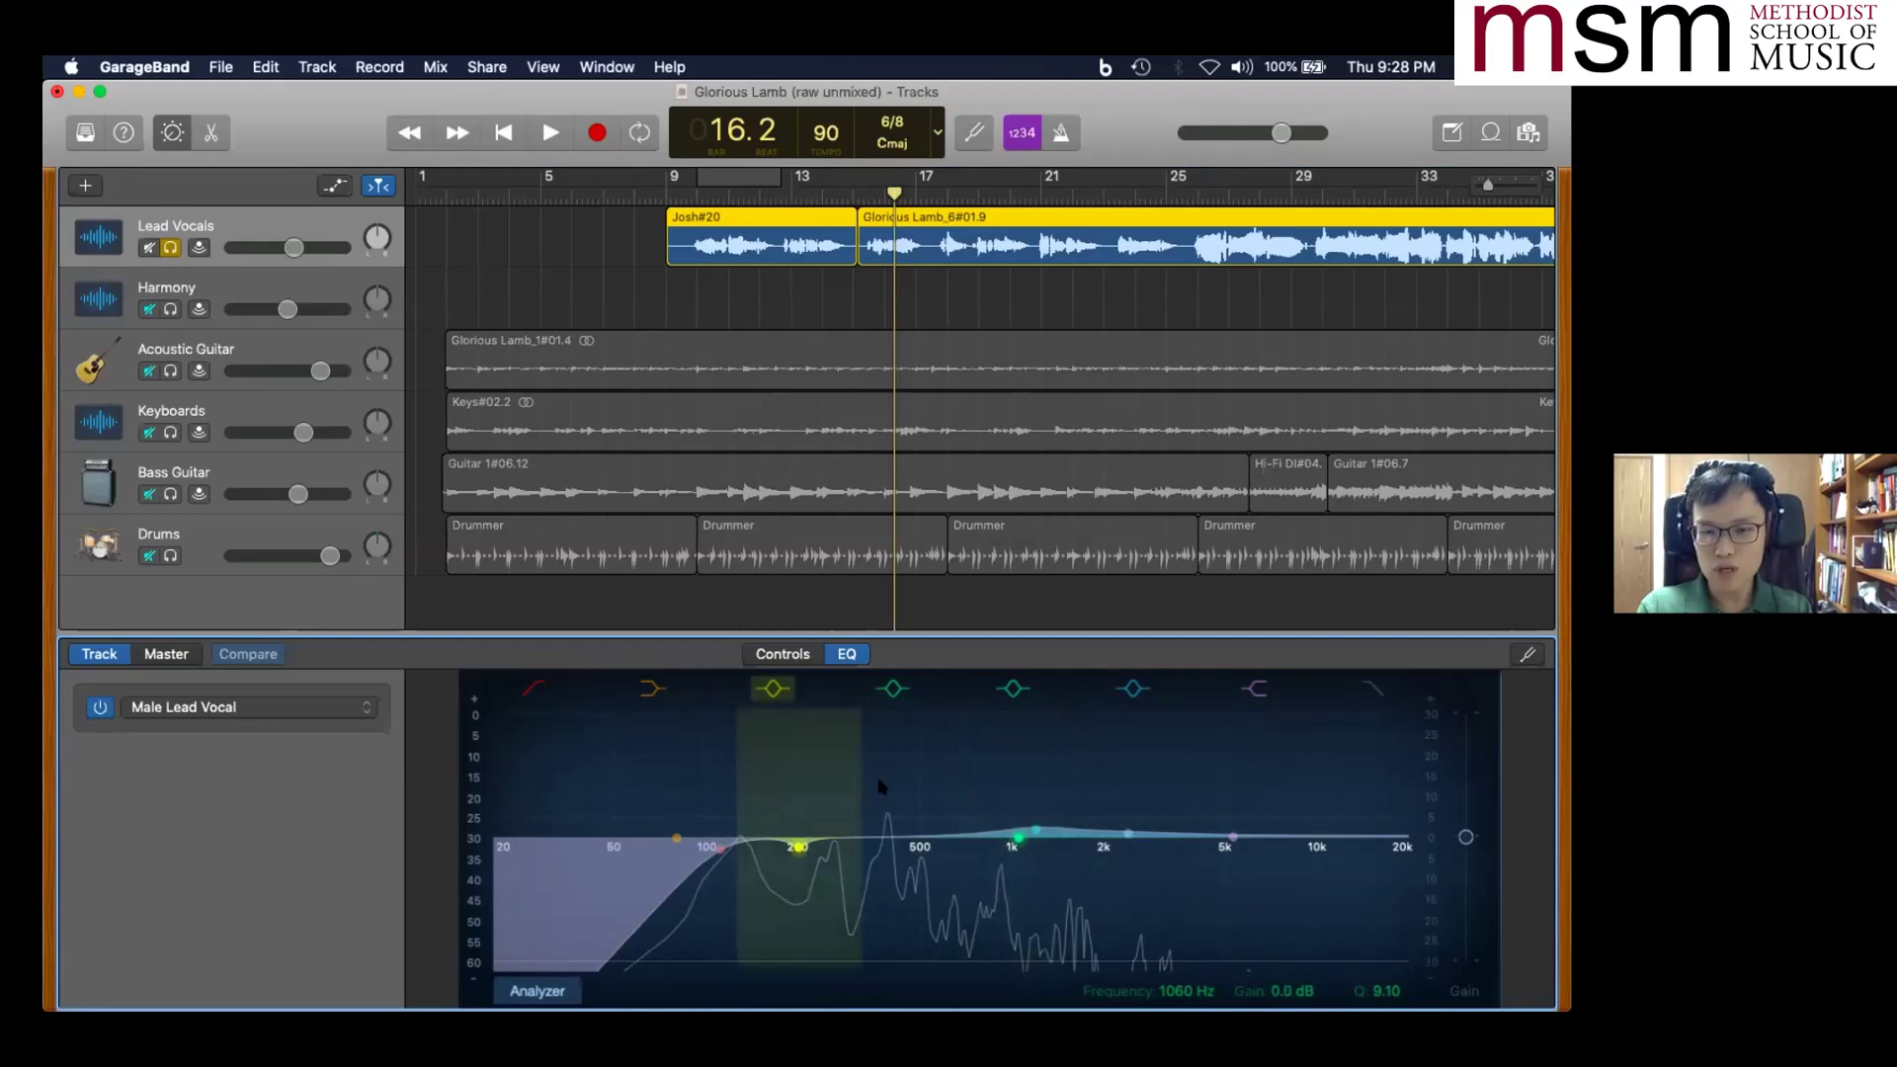
left_click(799, 847)
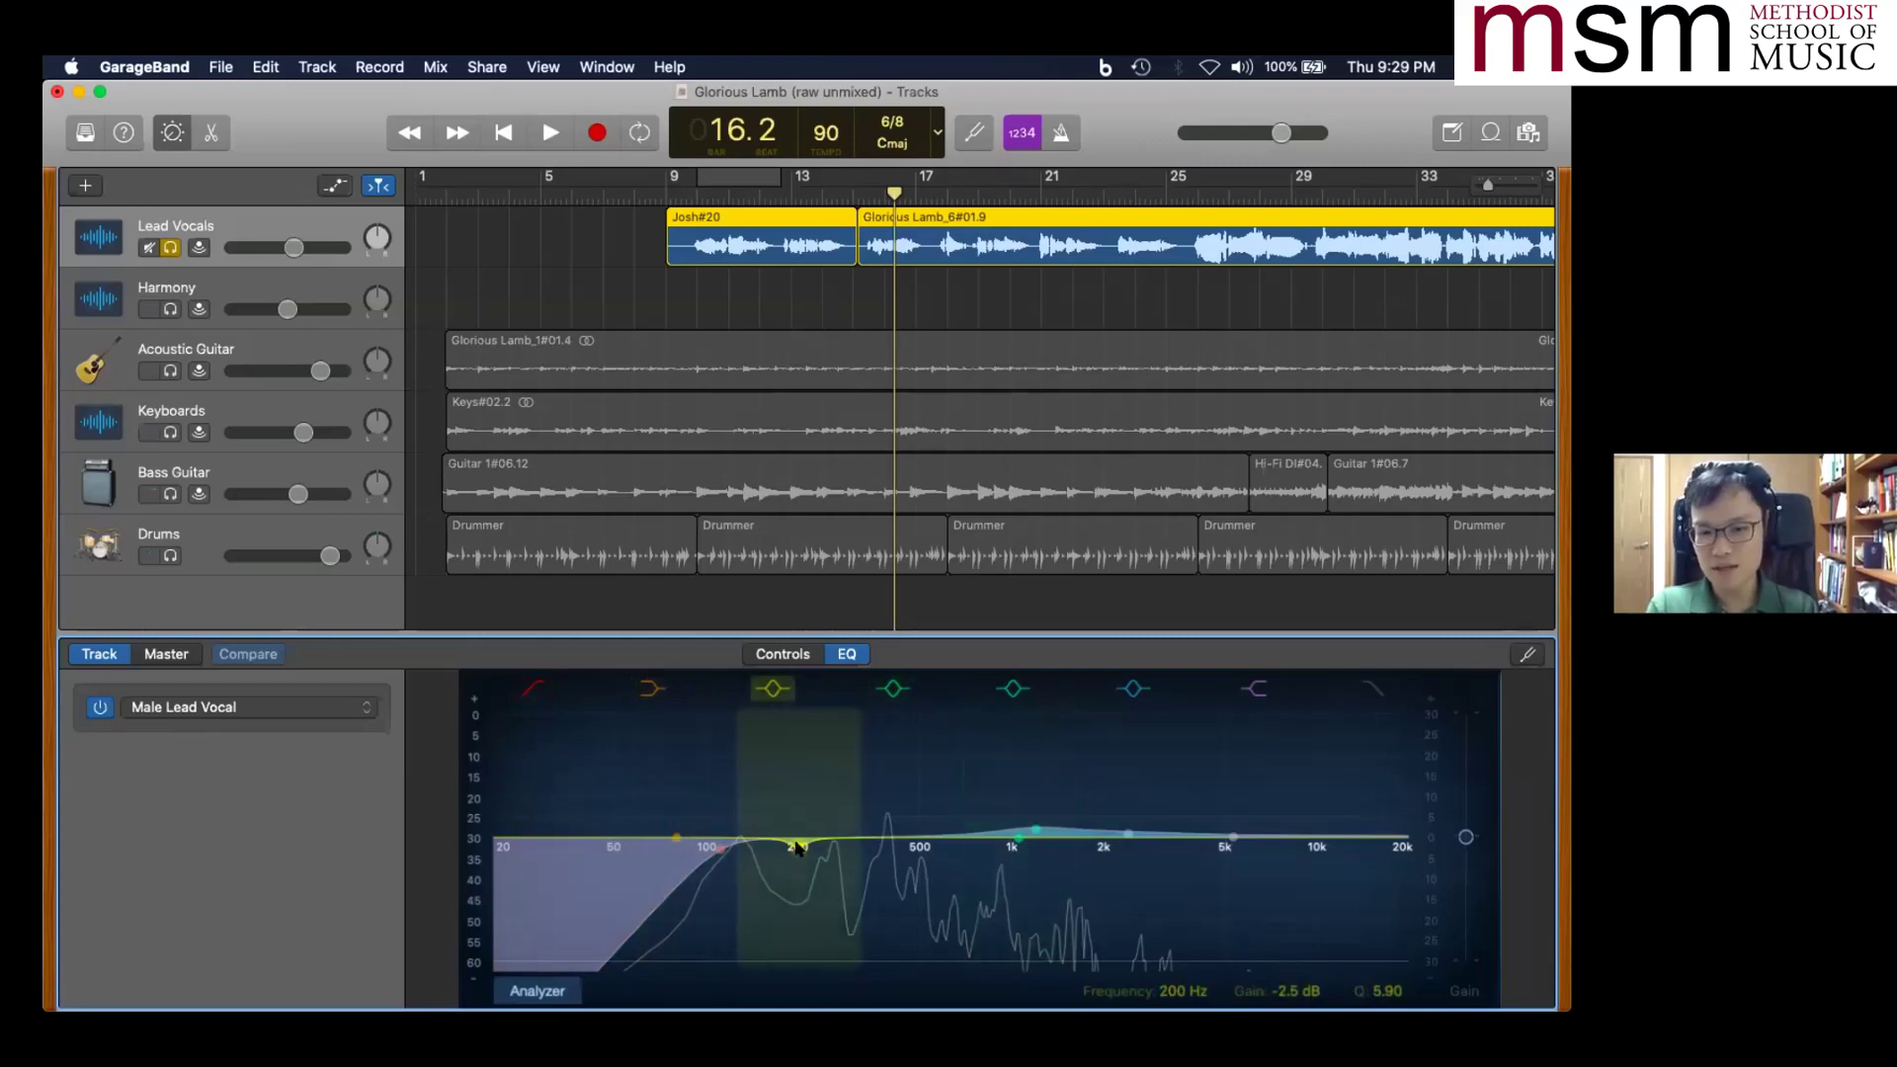
left_click_drag(798, 847, 794, 813)
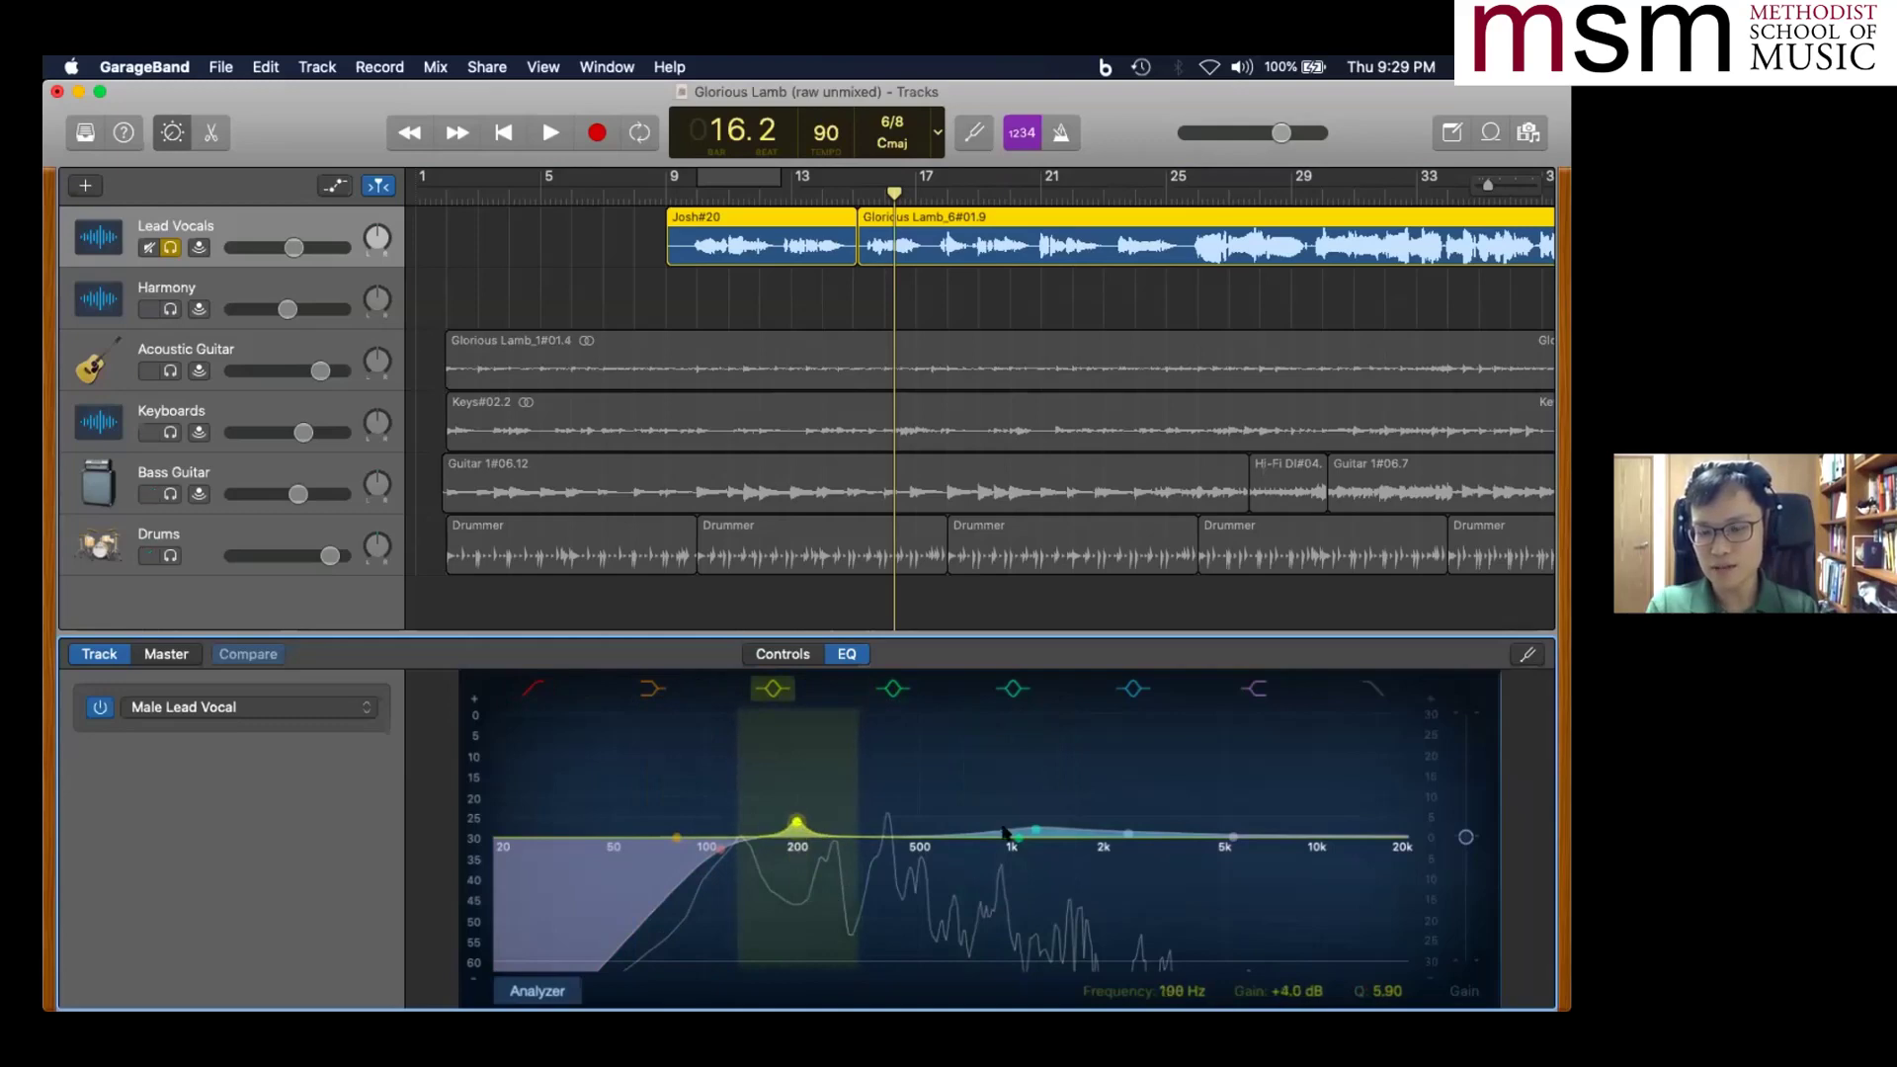
left_click_drag(795, 826, 797, 863)
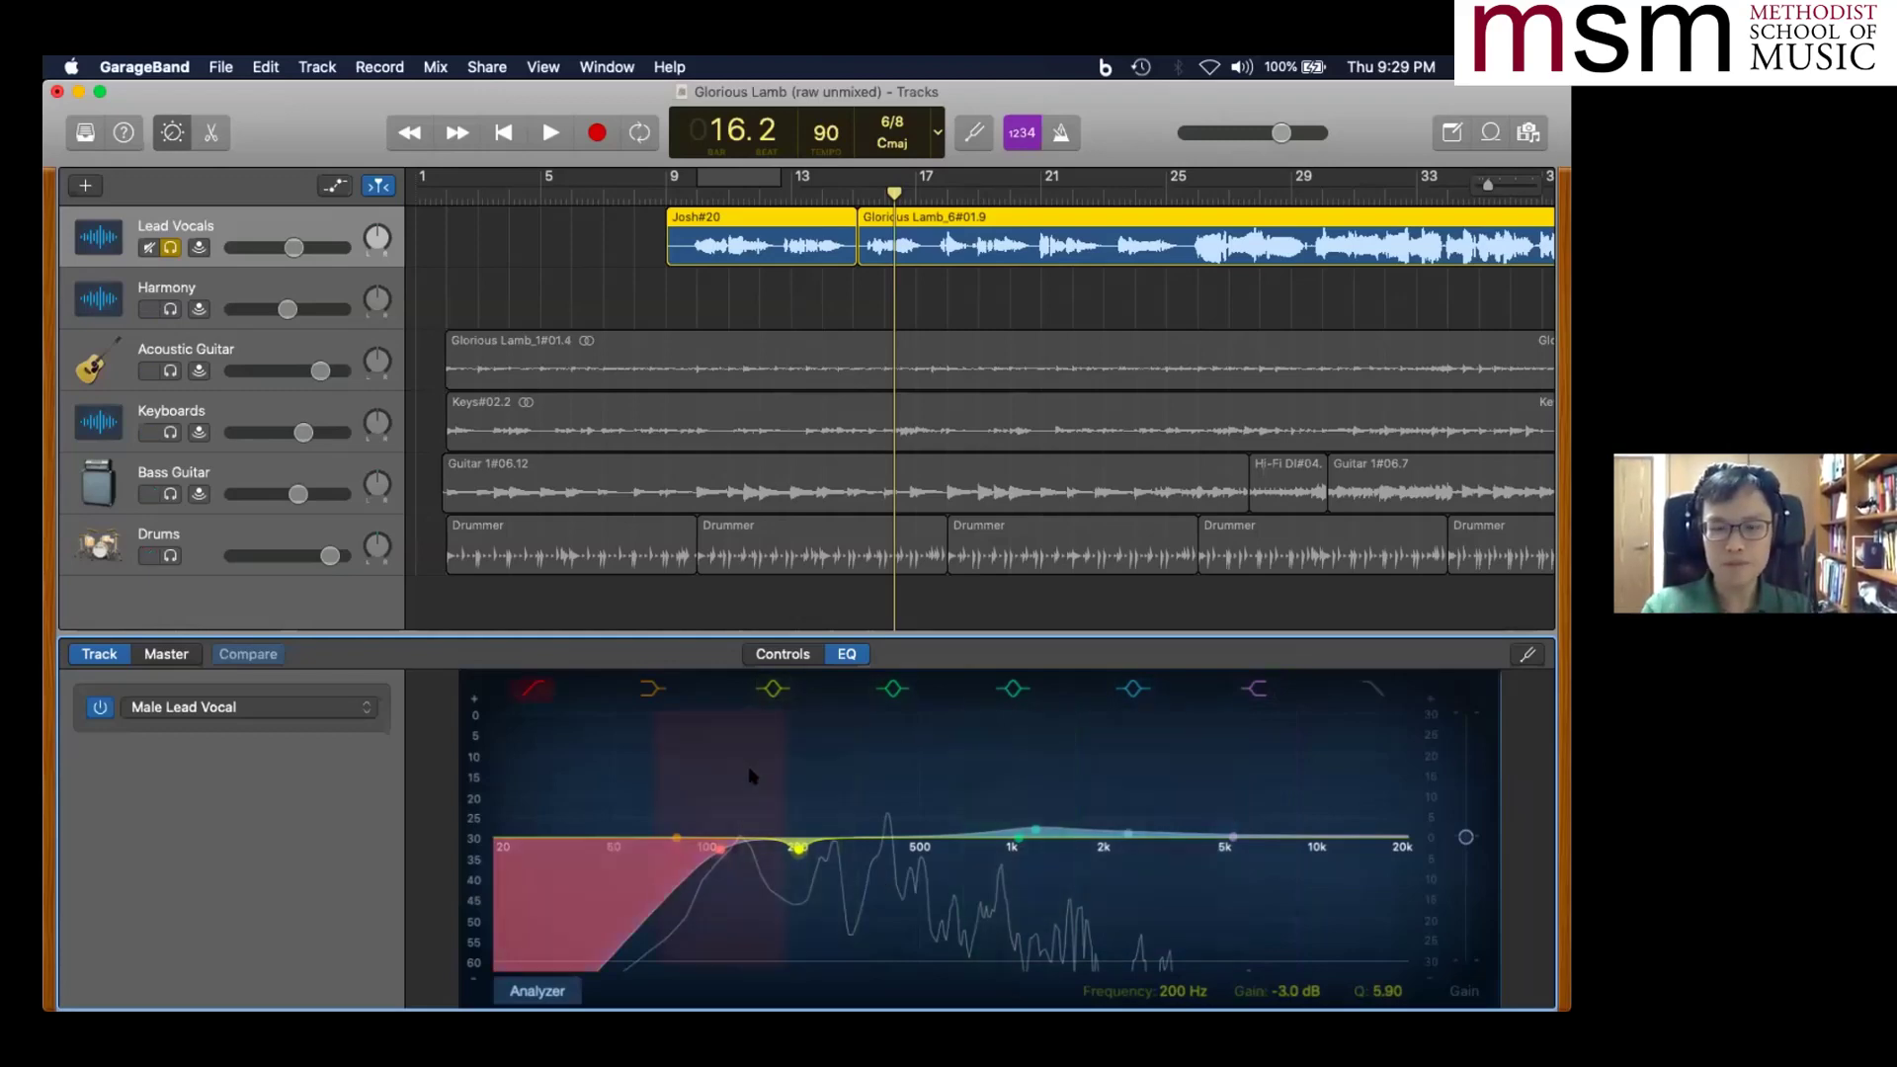
- Switch to the PowerPoint slide show to read the EQ slide's guitar advice, and return to GarageBand
key("ctrl+Up")
left_click(676, 782)
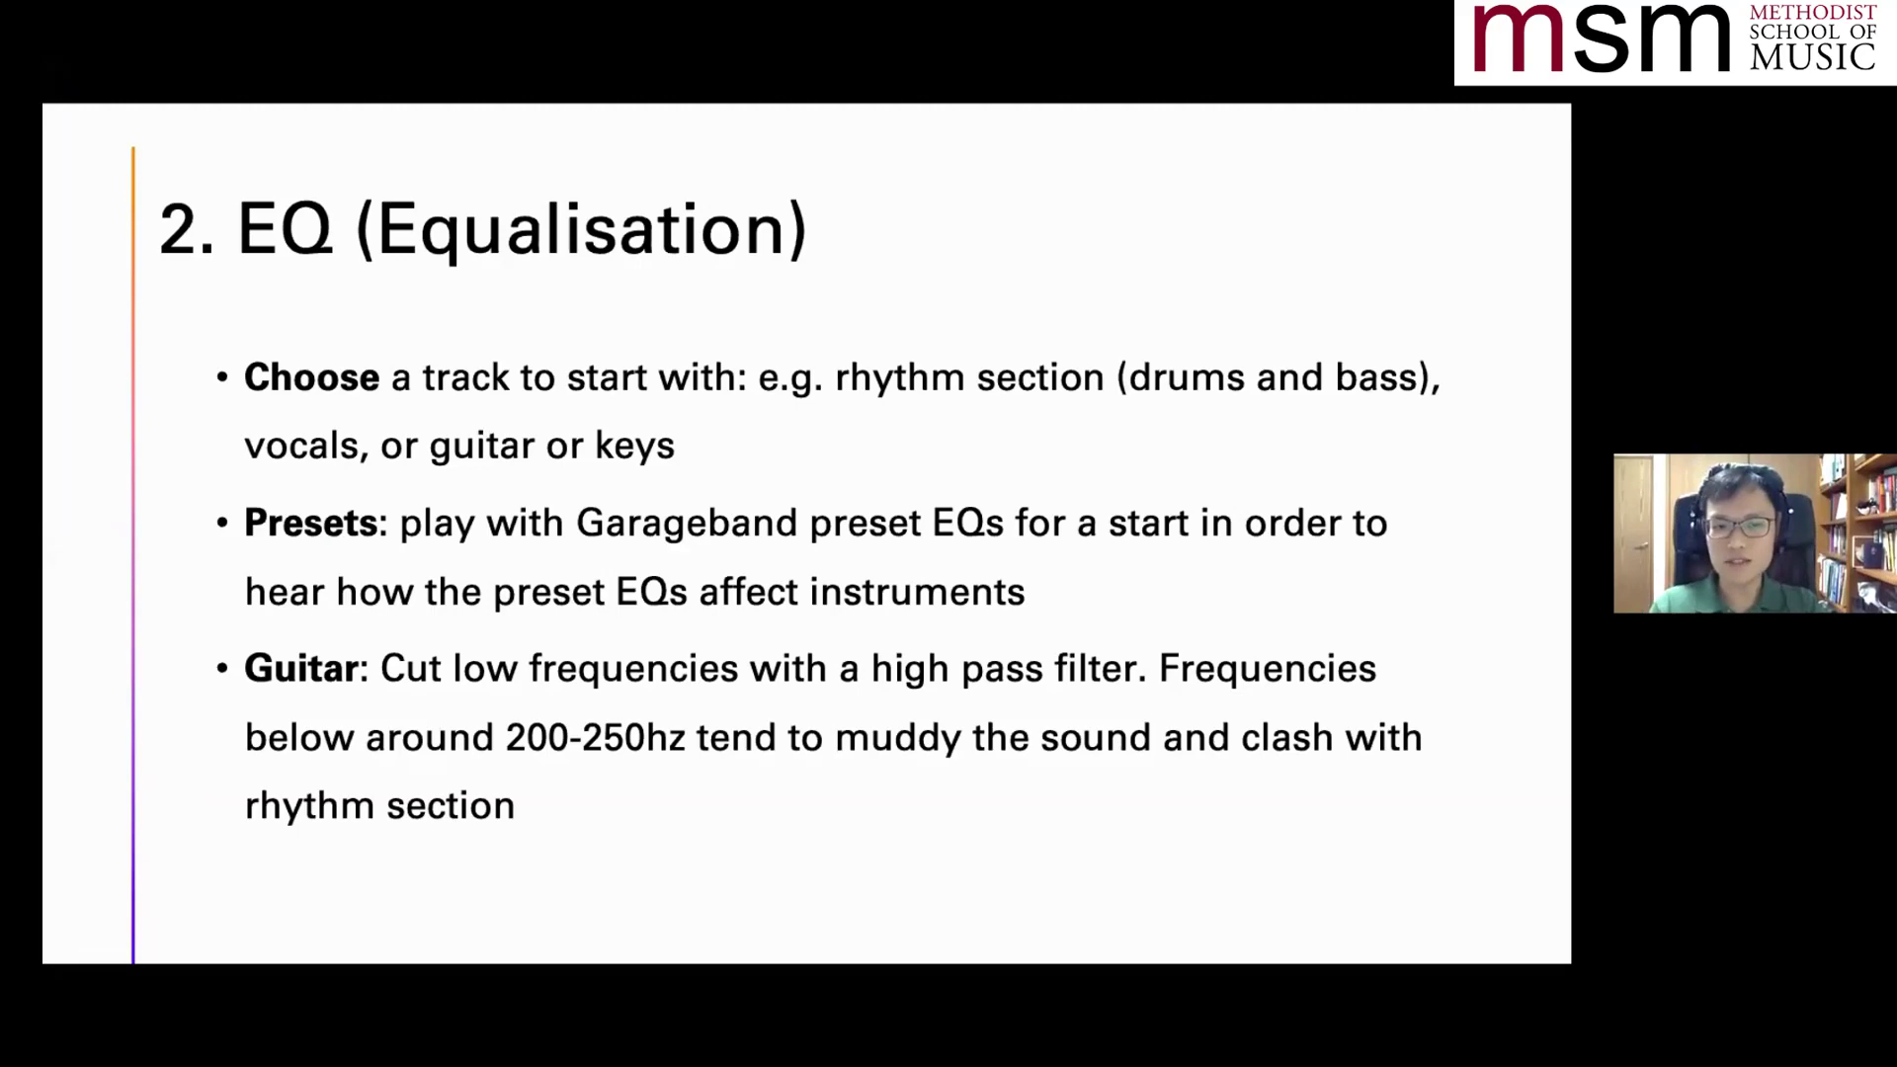
key("ctrl+Right")
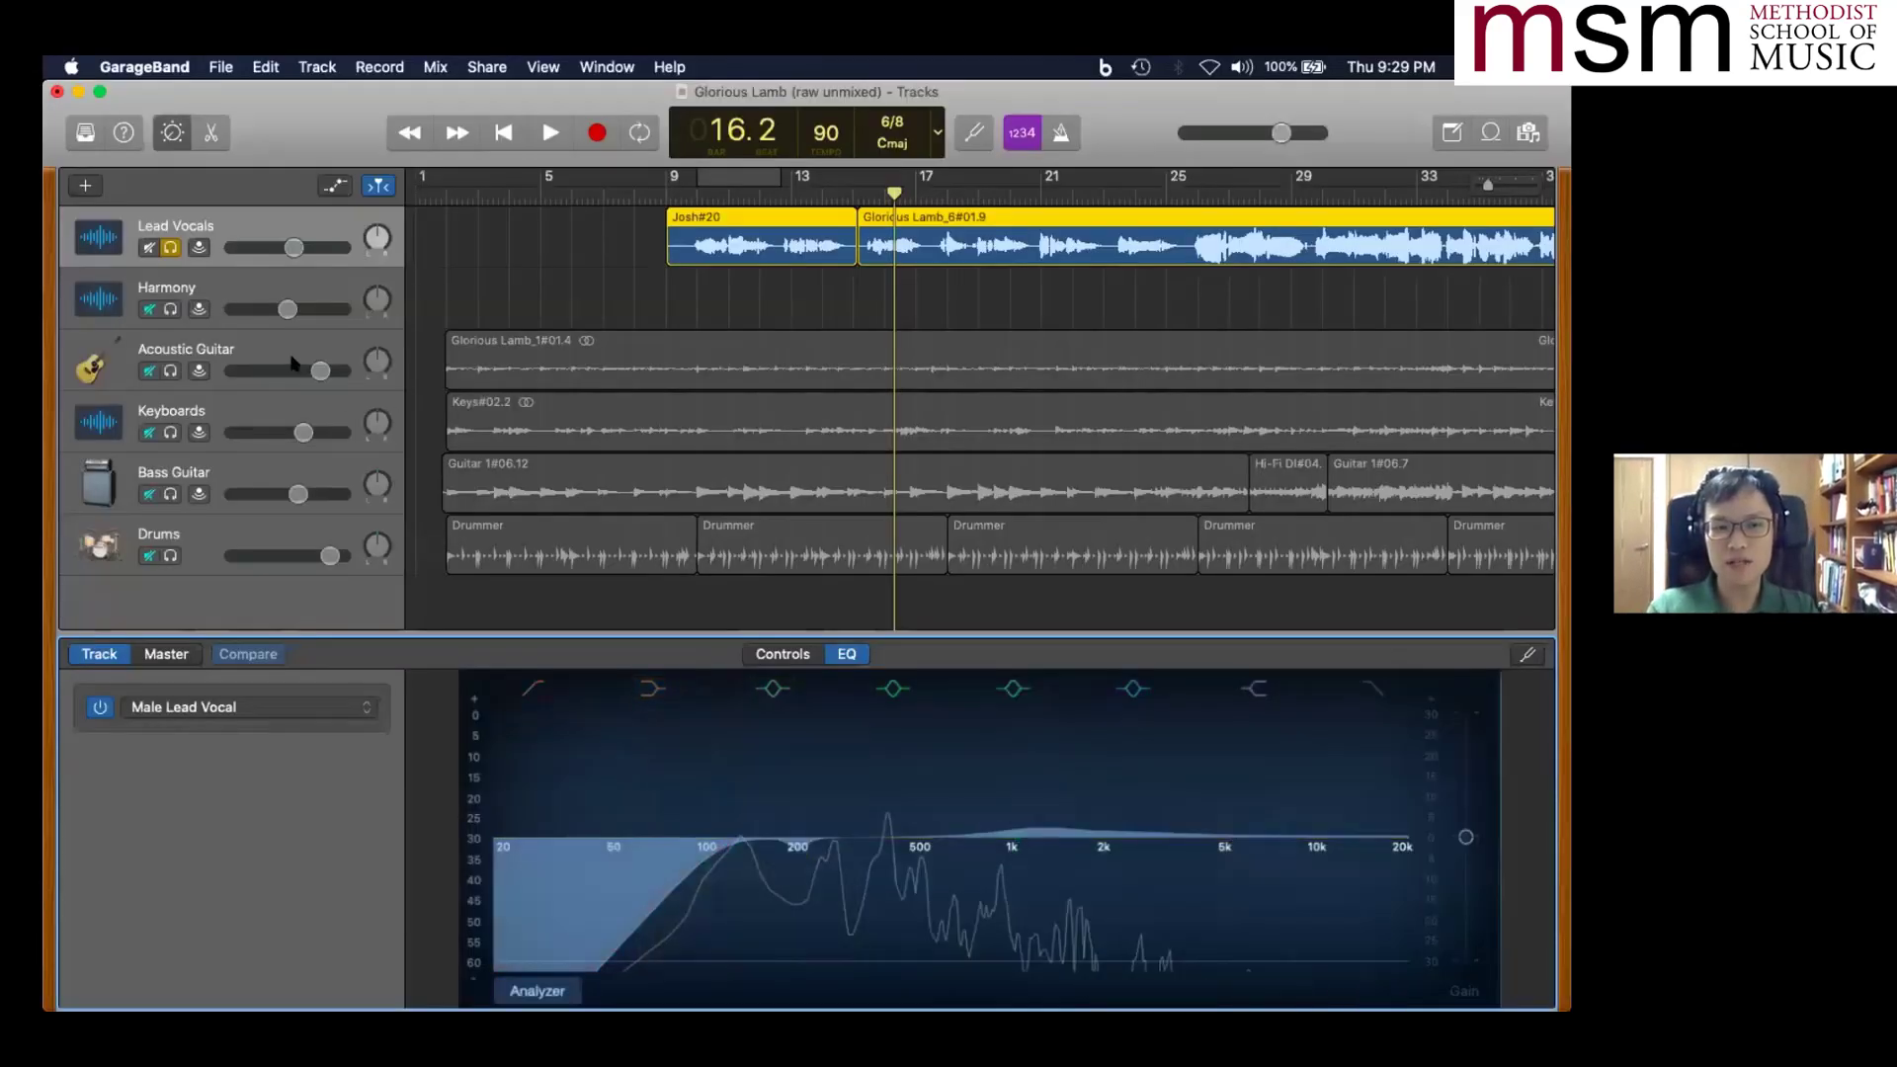
- Solo the Acoustic Guitar track instead of Lead Vocals and load the Acoustic Rhythm Guitar 2 EQ preset
left_click(286, 354)
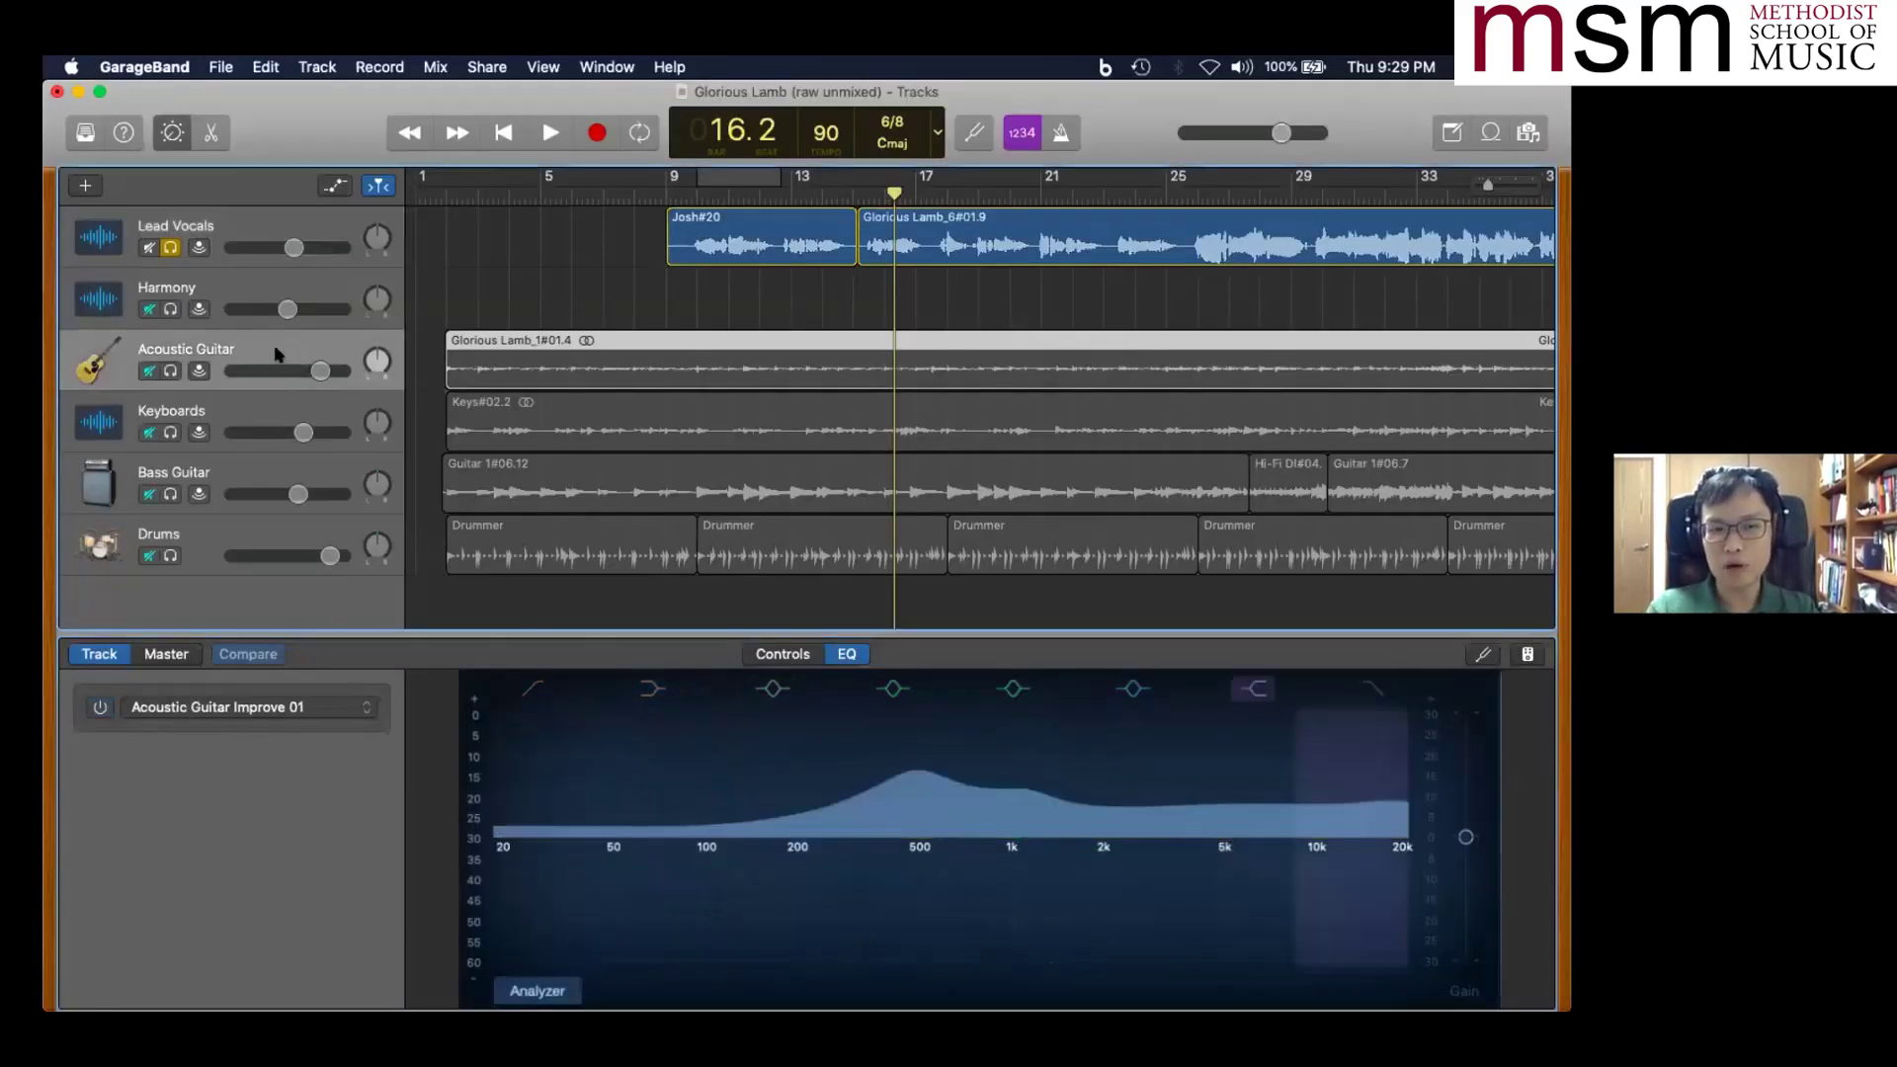
left_click(170, 371)
left_click(169, 247)
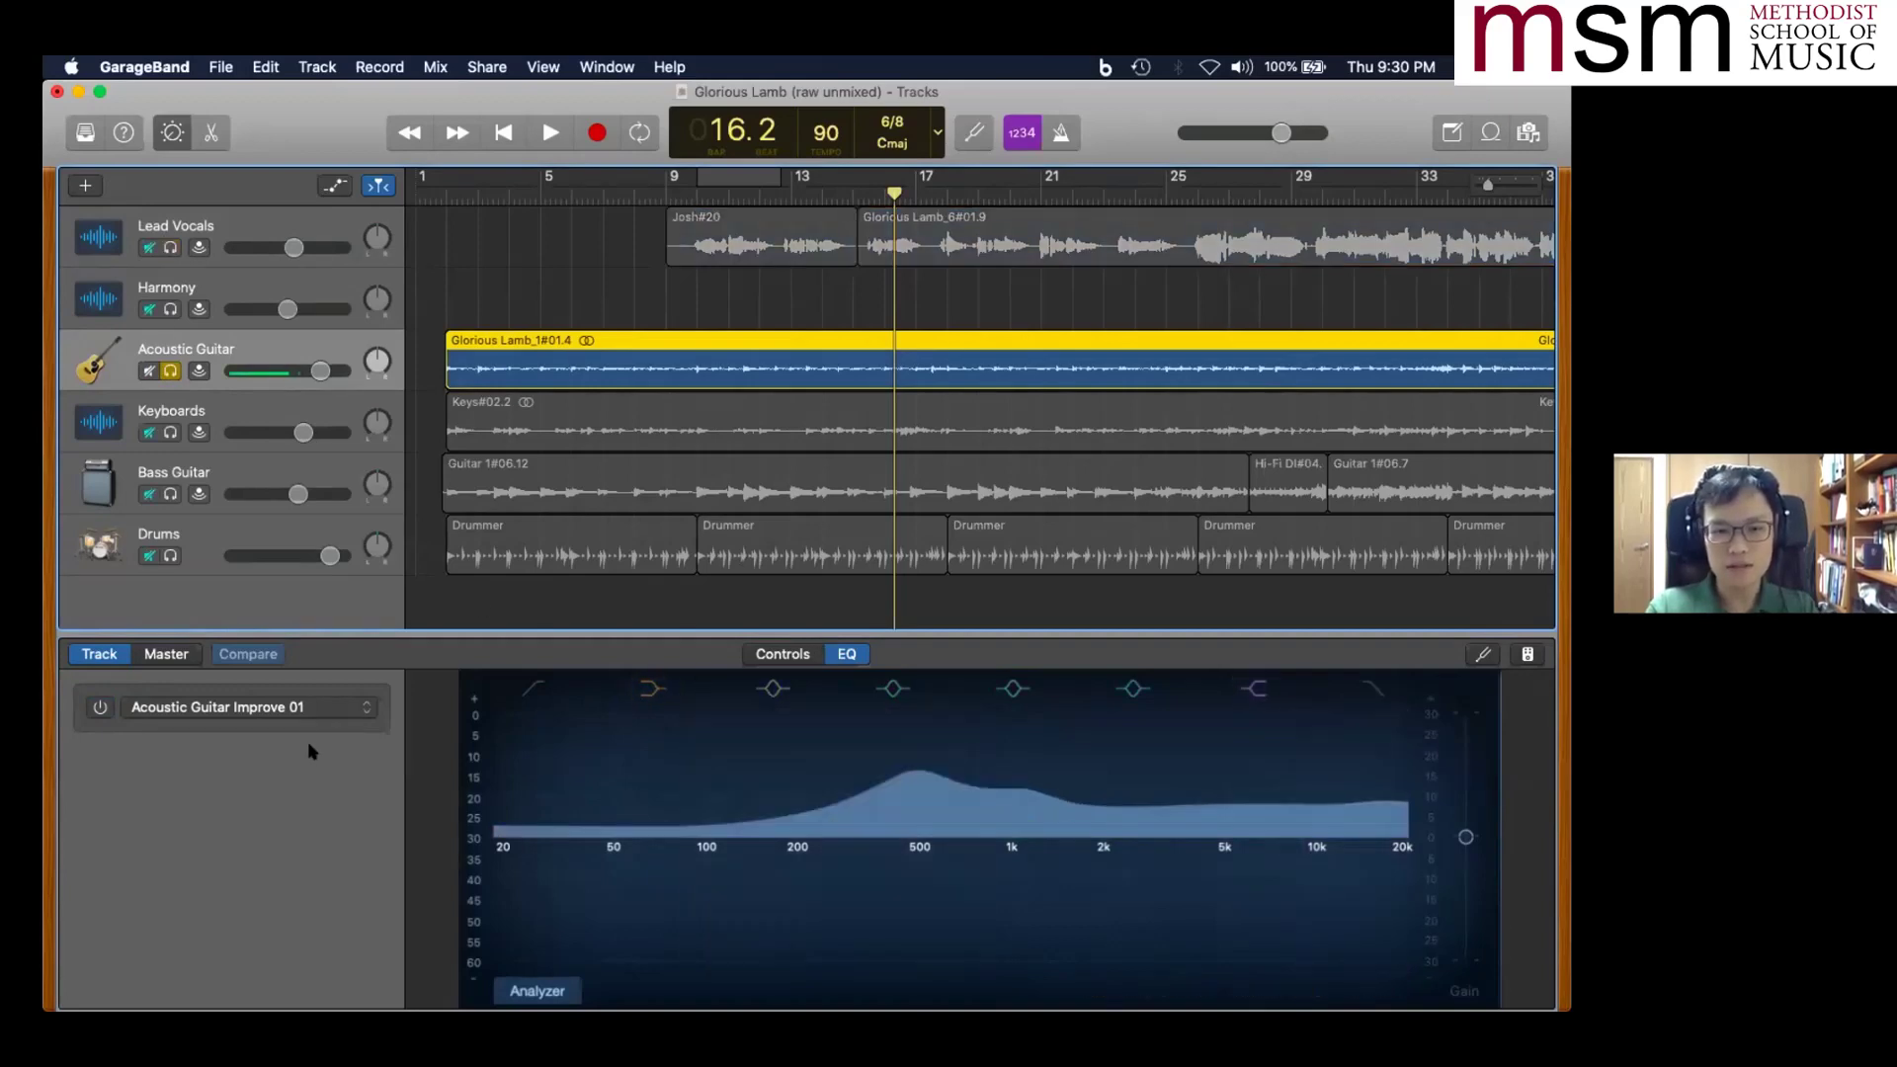
left_click(301, 708)
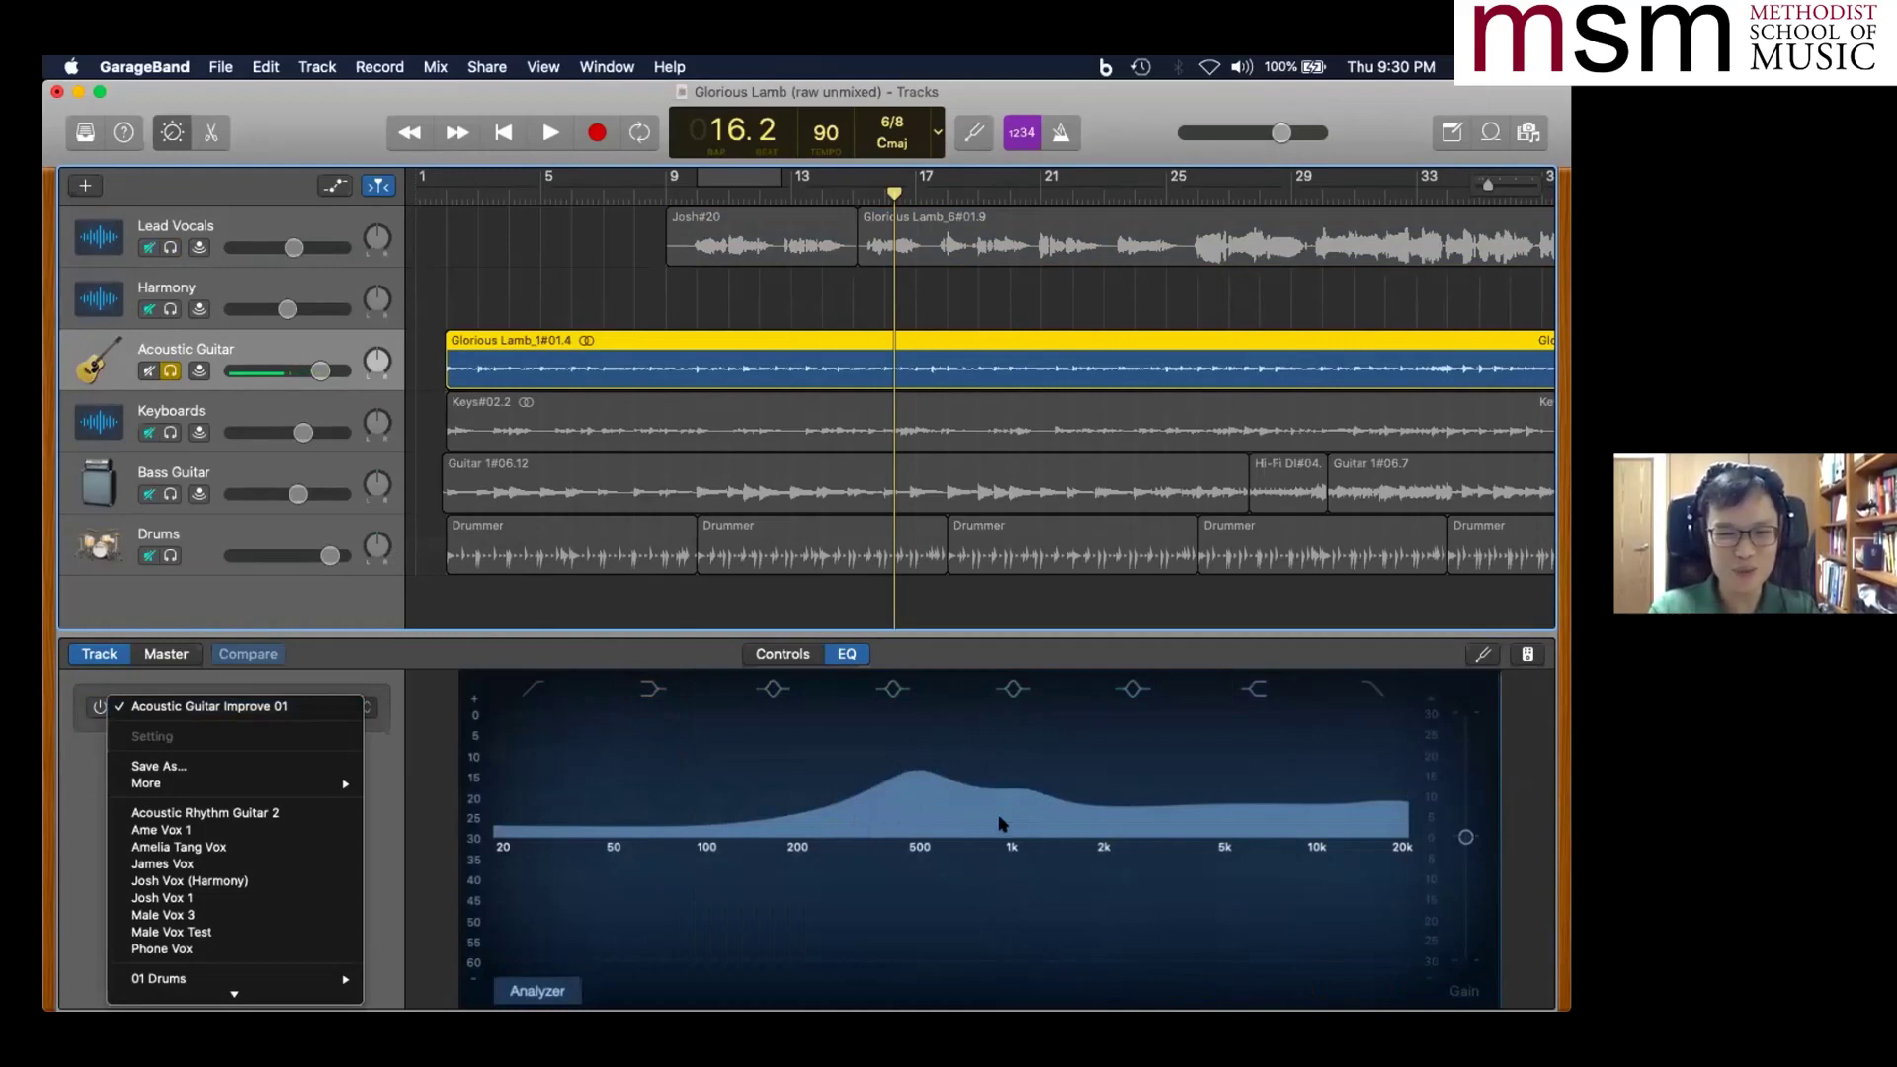
left_click(240, 812)
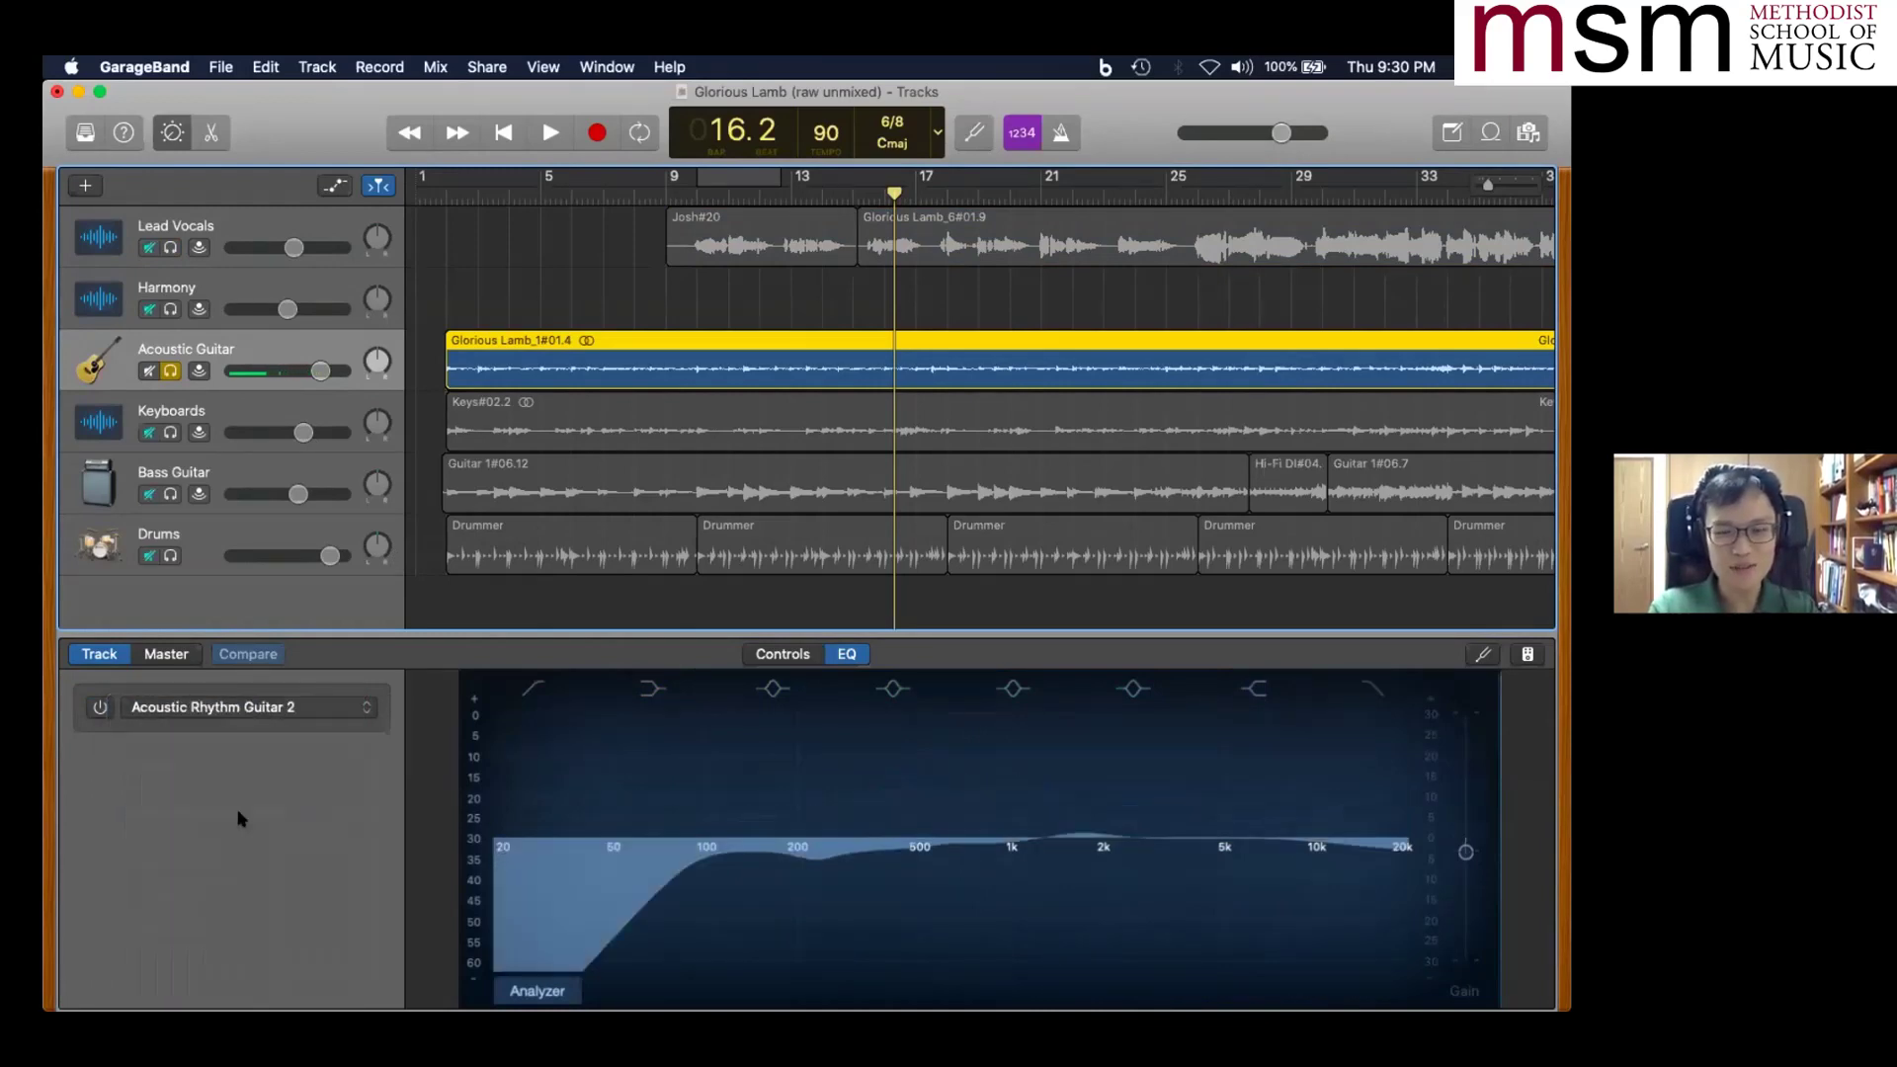
- Play the soloed guitar from bar 16, turn on its EQ, and enable the frequency analyzer
key("space")
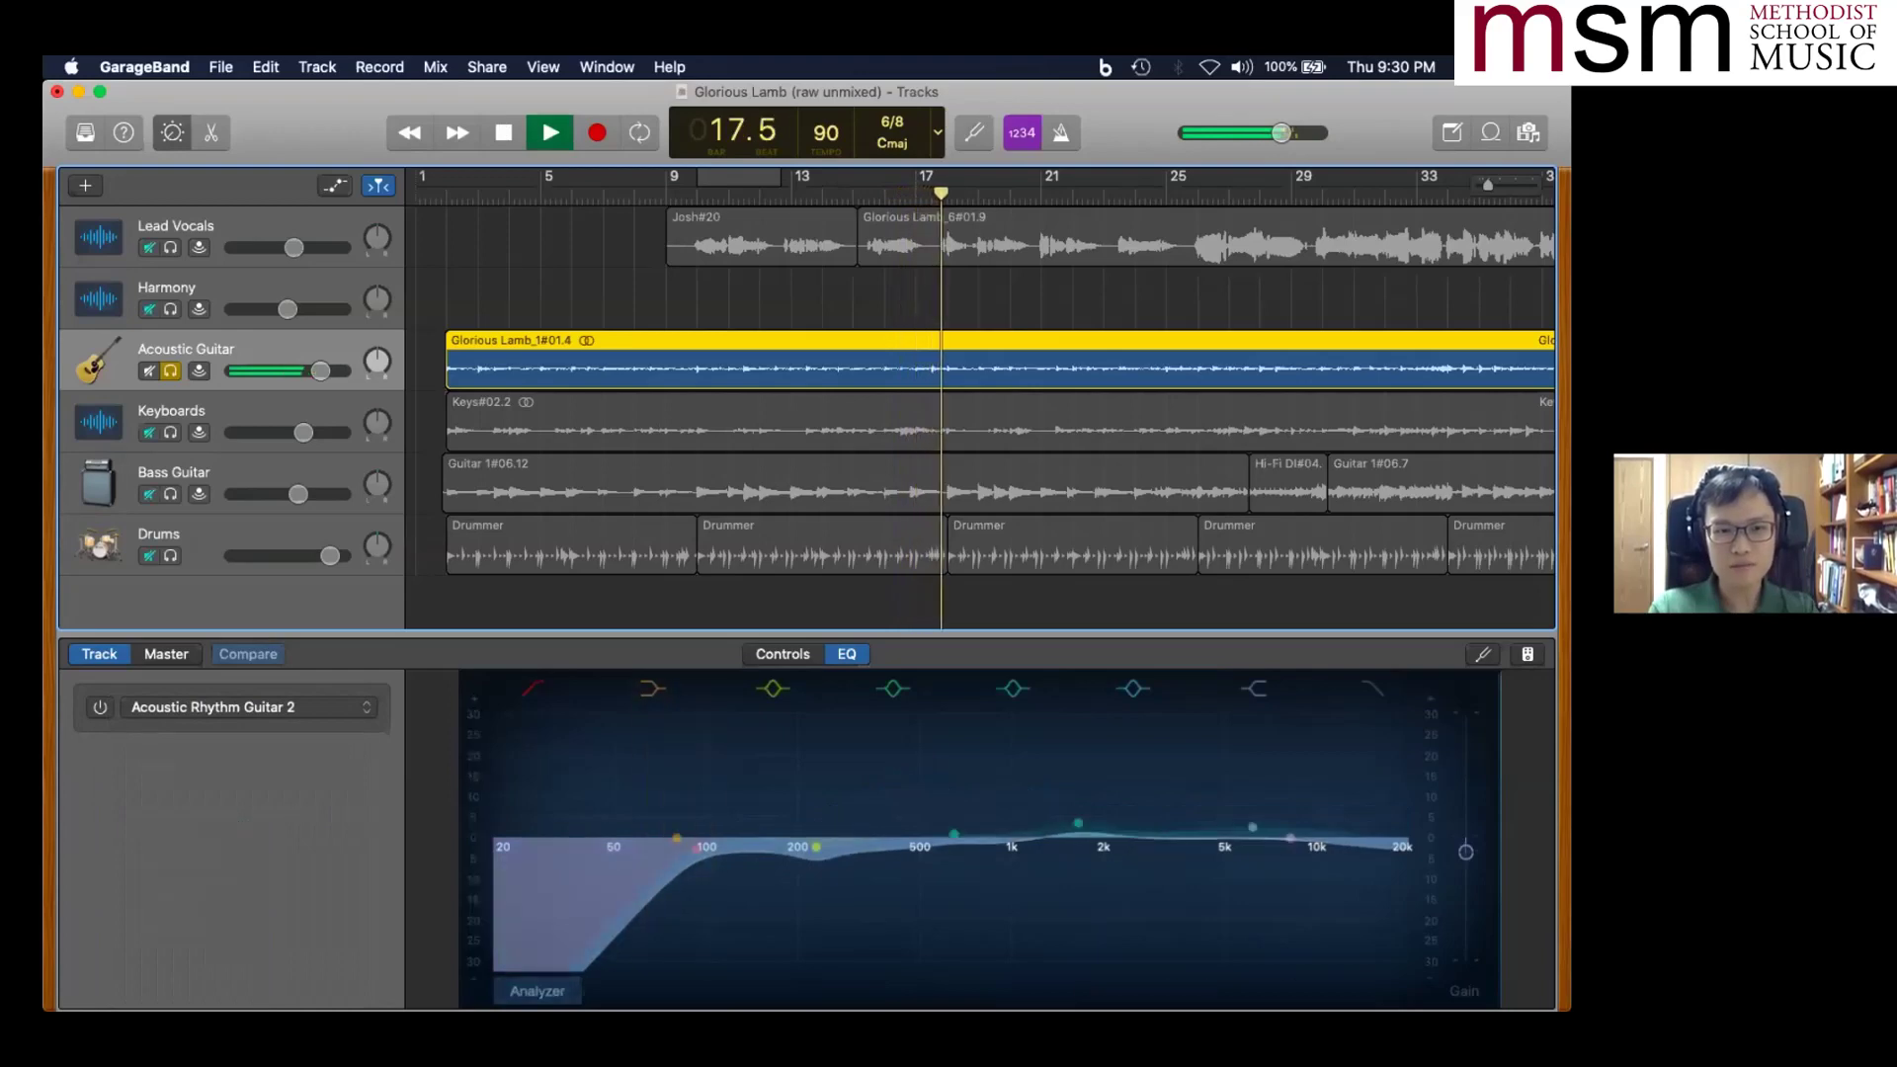
left_click(100, 707)
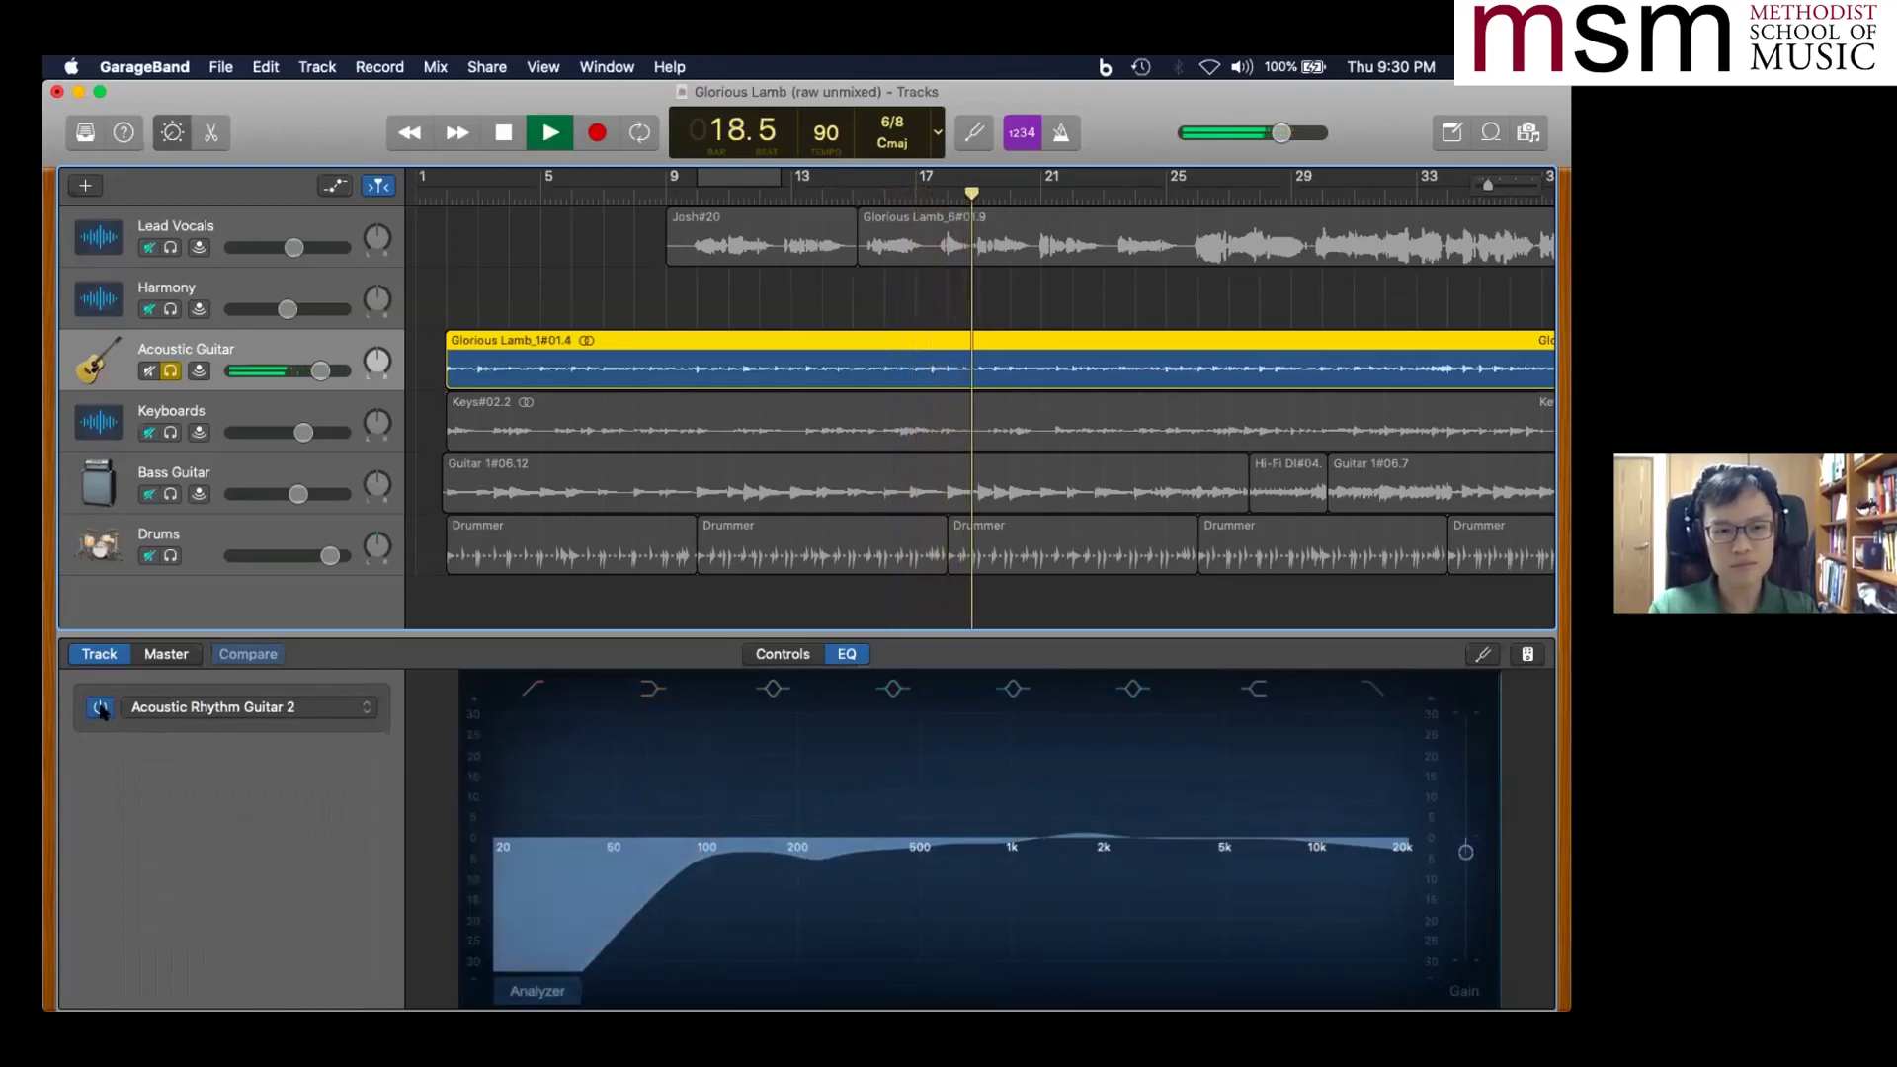
left_click(100, 708)
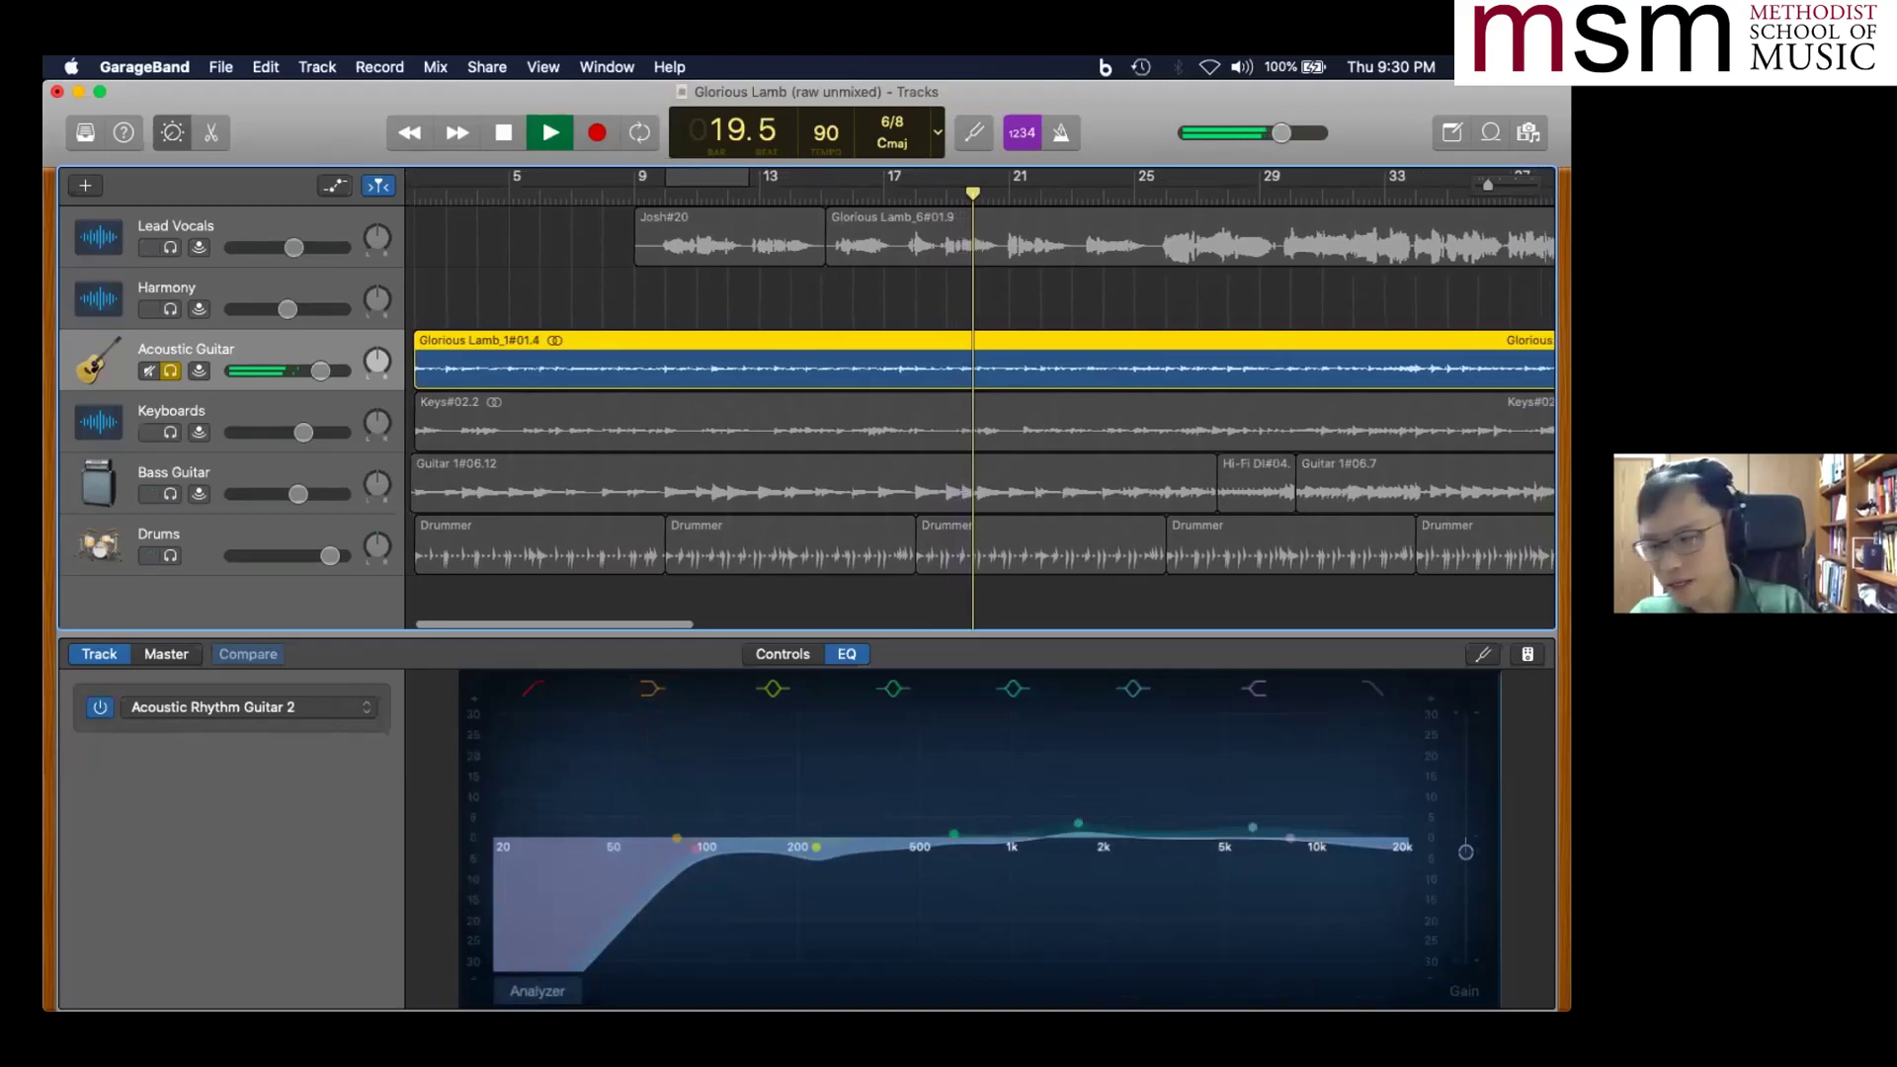
left_click(536, 992)
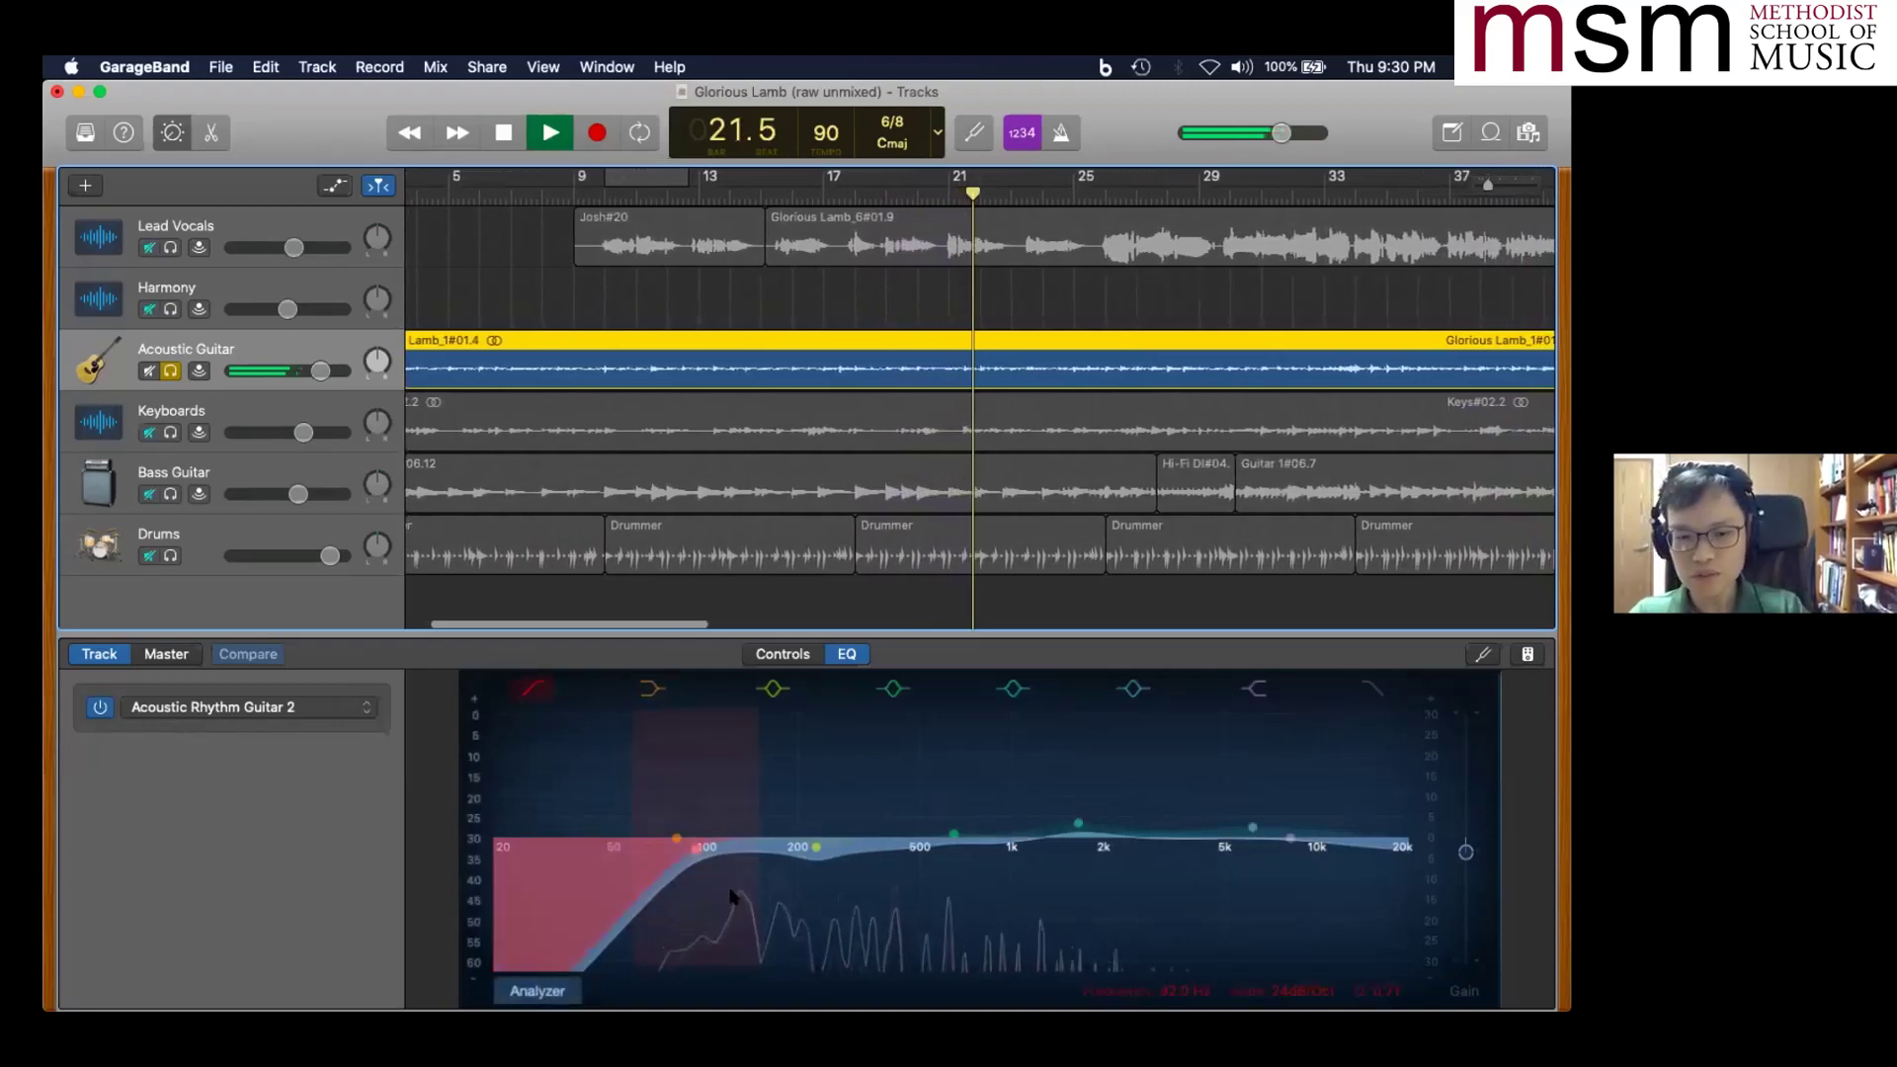
- Try +2 dB on the guitar's yellow 230 Hz band, listen with the EQ bypassed, and set the band to -3 dB at 215 Hz with EQ on
left_click_drag(812, 848, 816, 849)
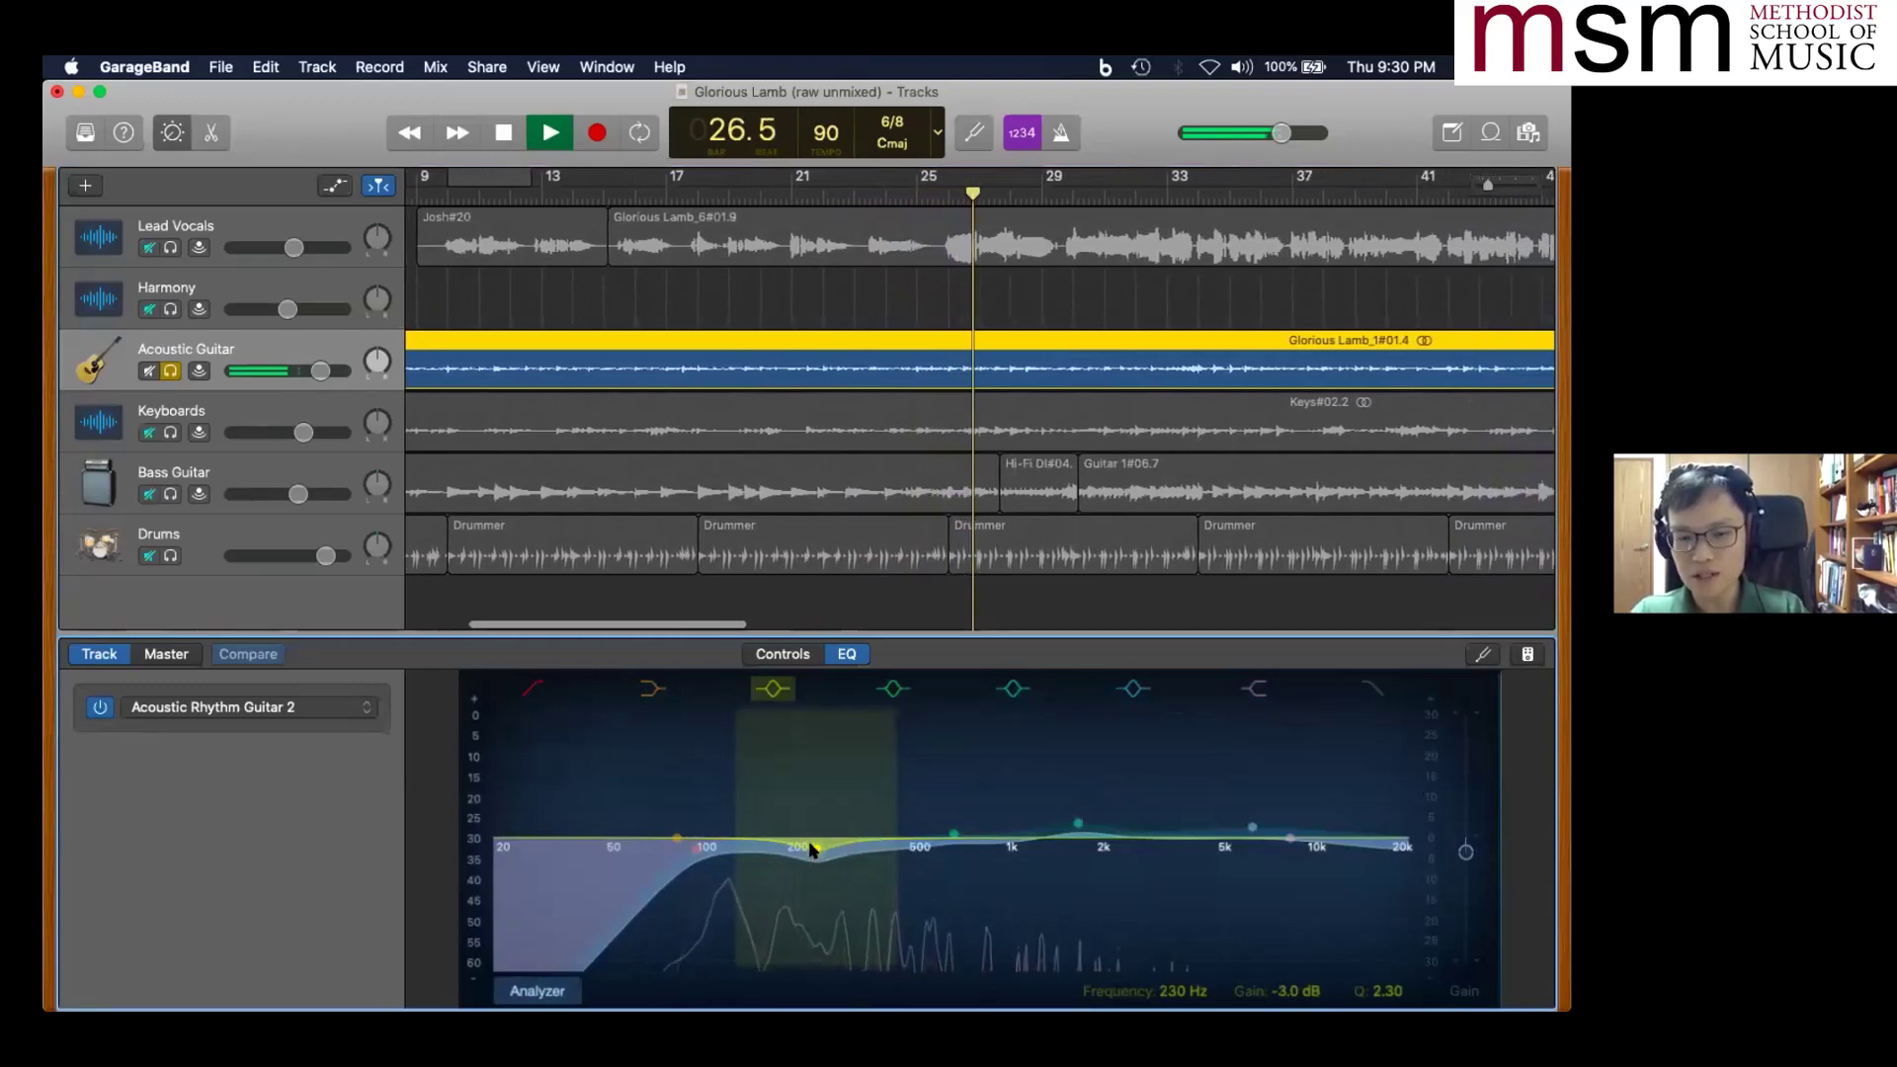
left_click_drag(811, 849, 812, 823)
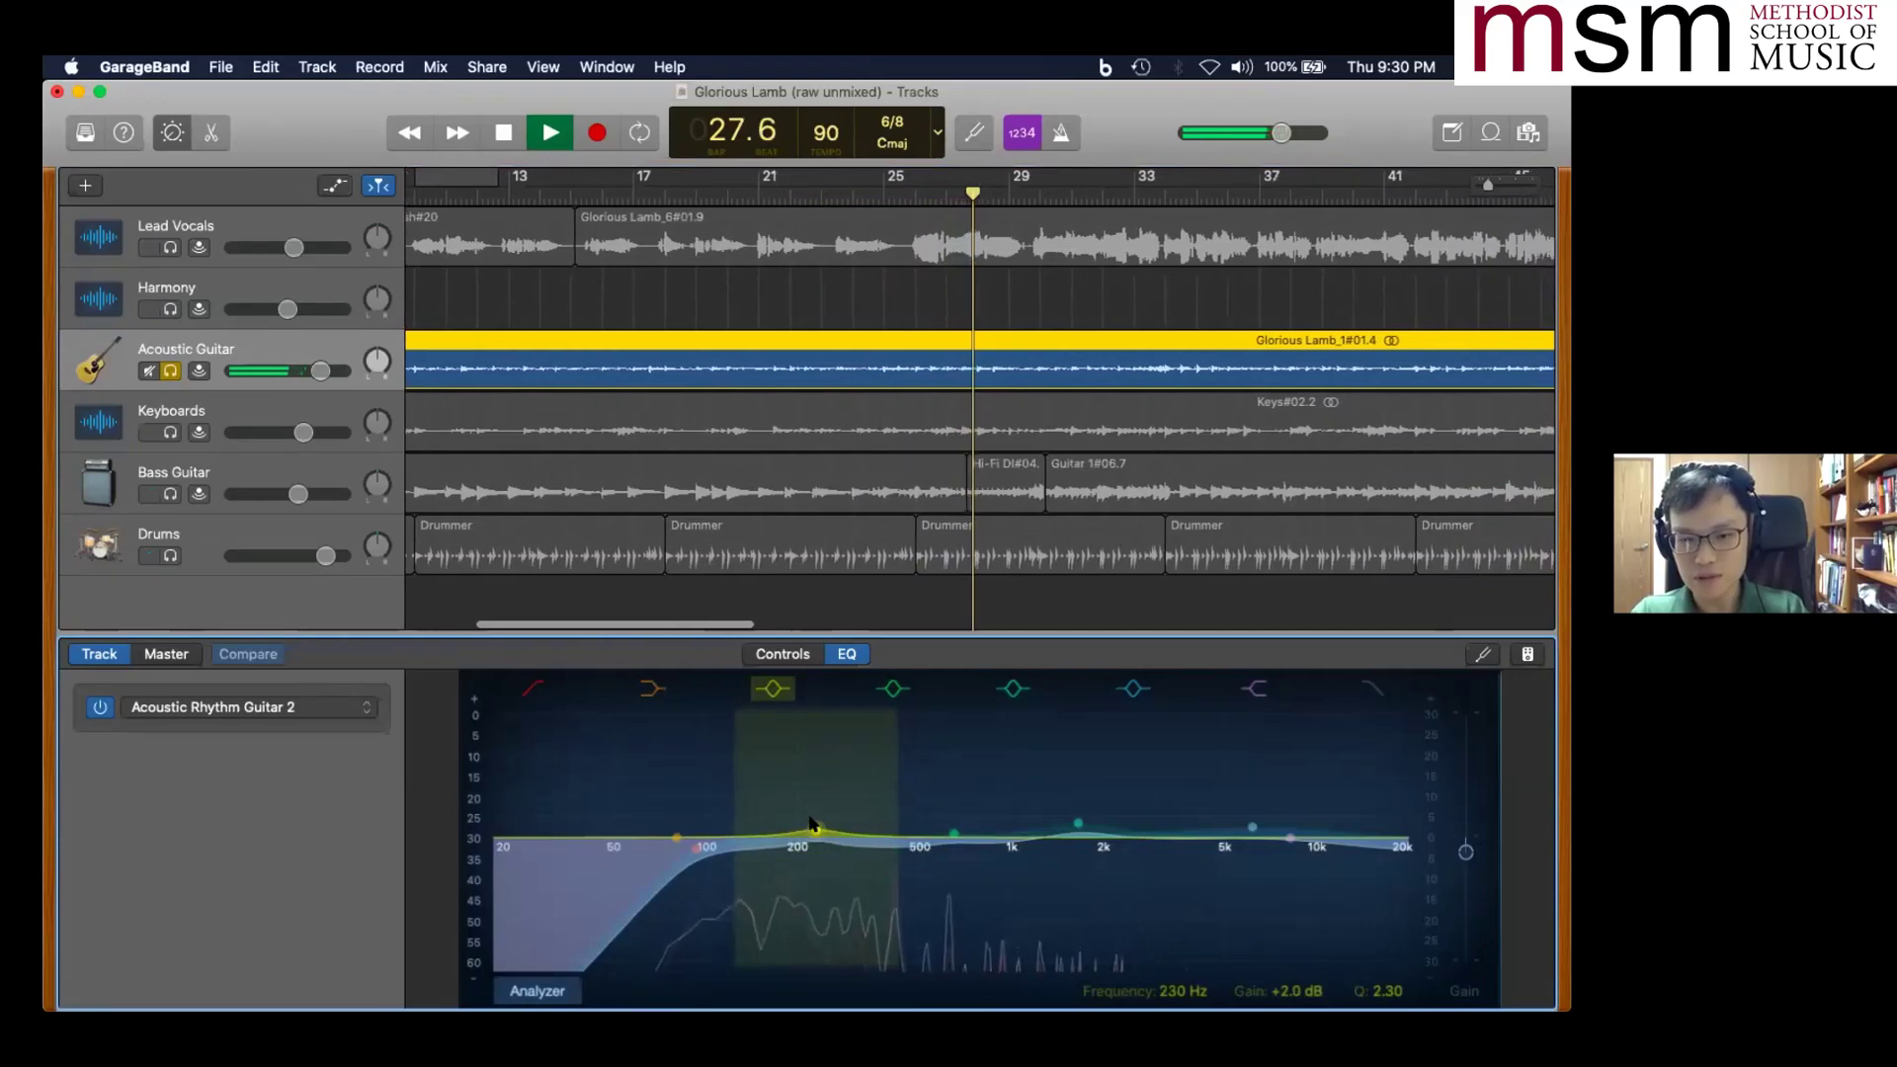
left_click(101, 708)
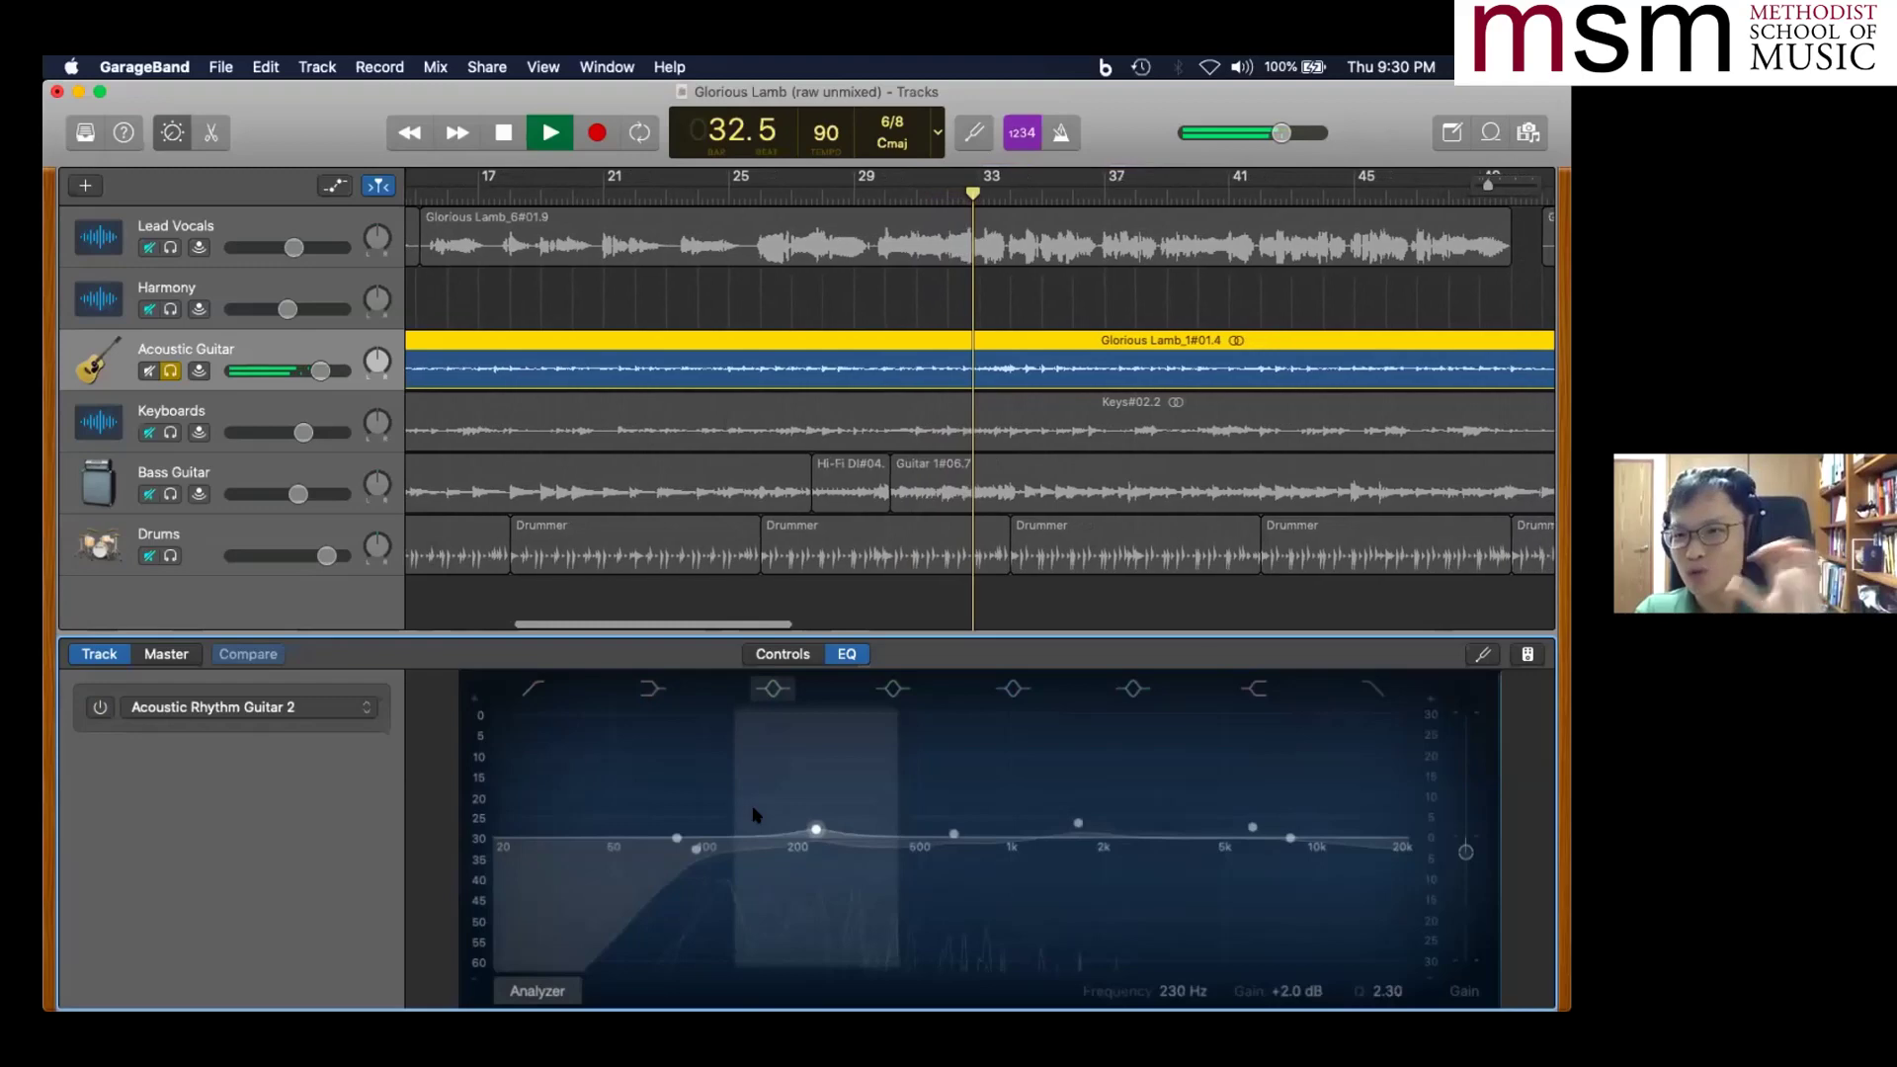
key("space")
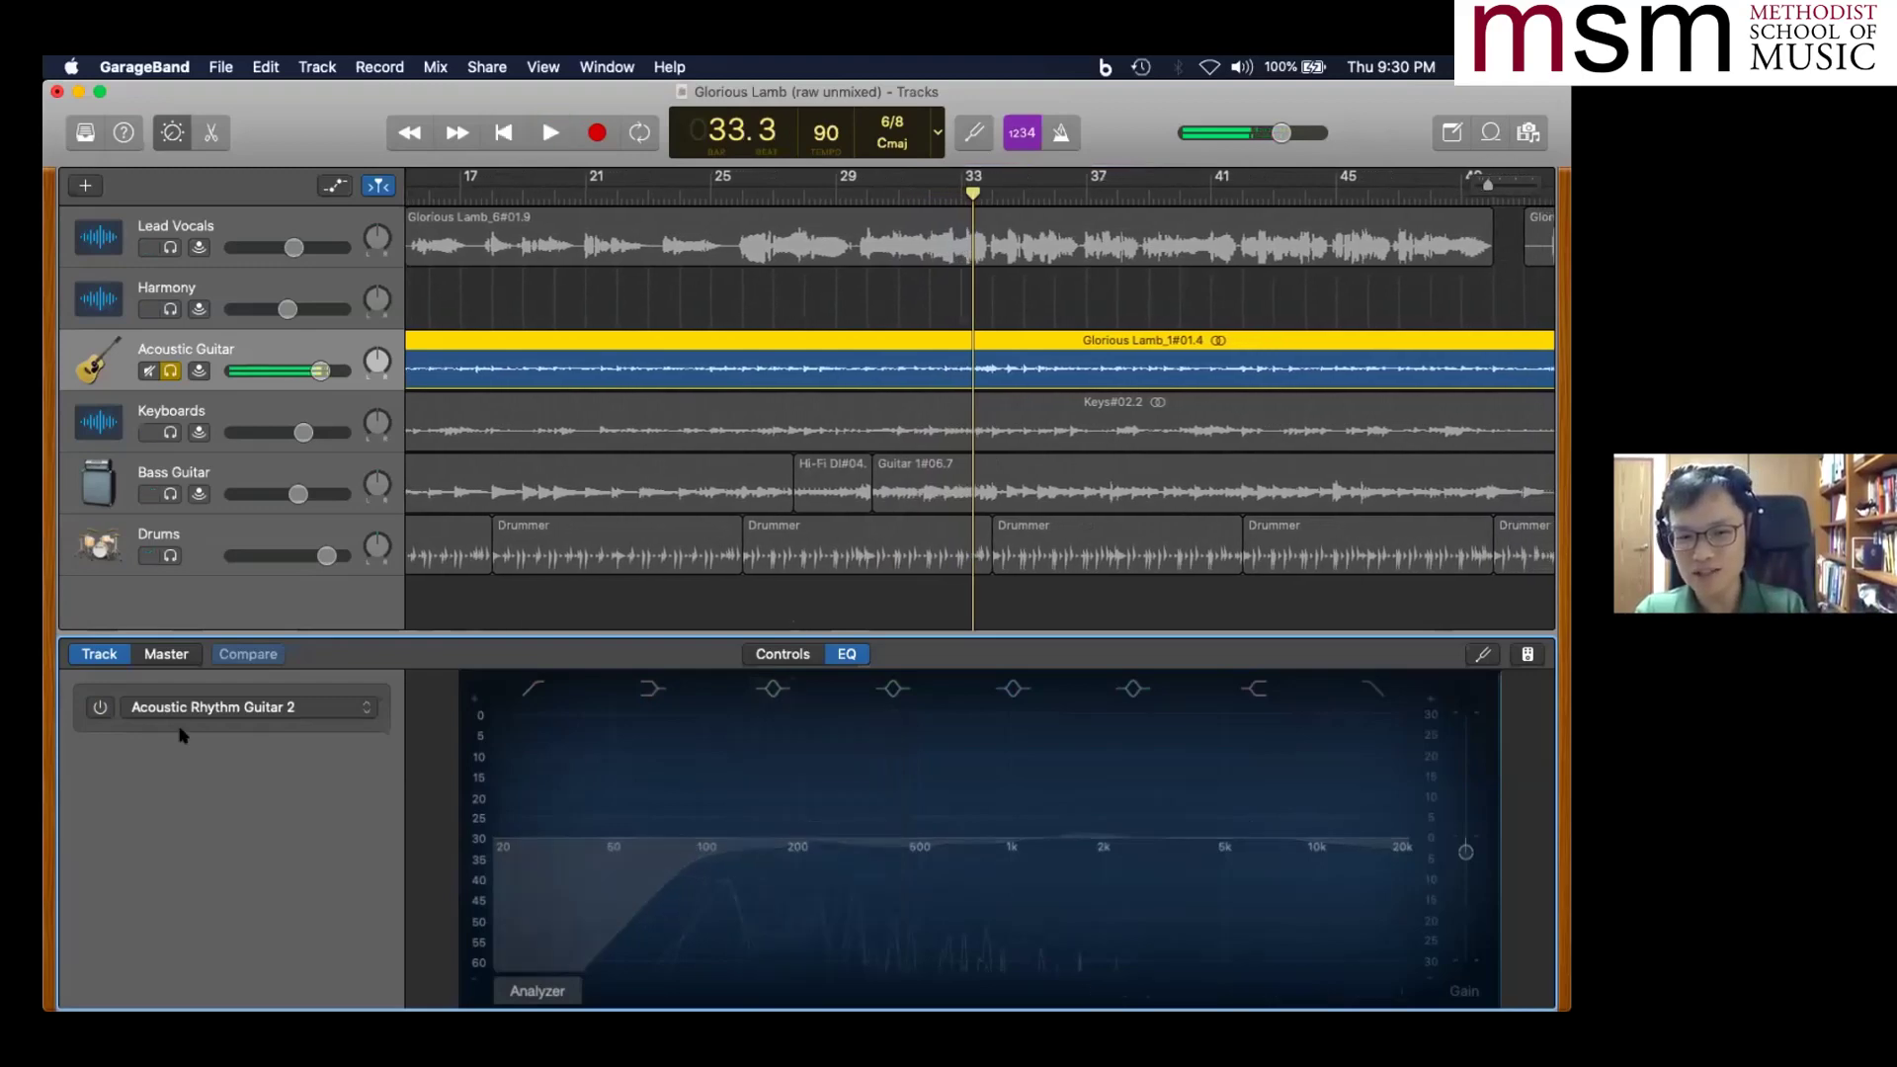
left_click(808, 830)
left_click_drag(808, 830, 797, 847)
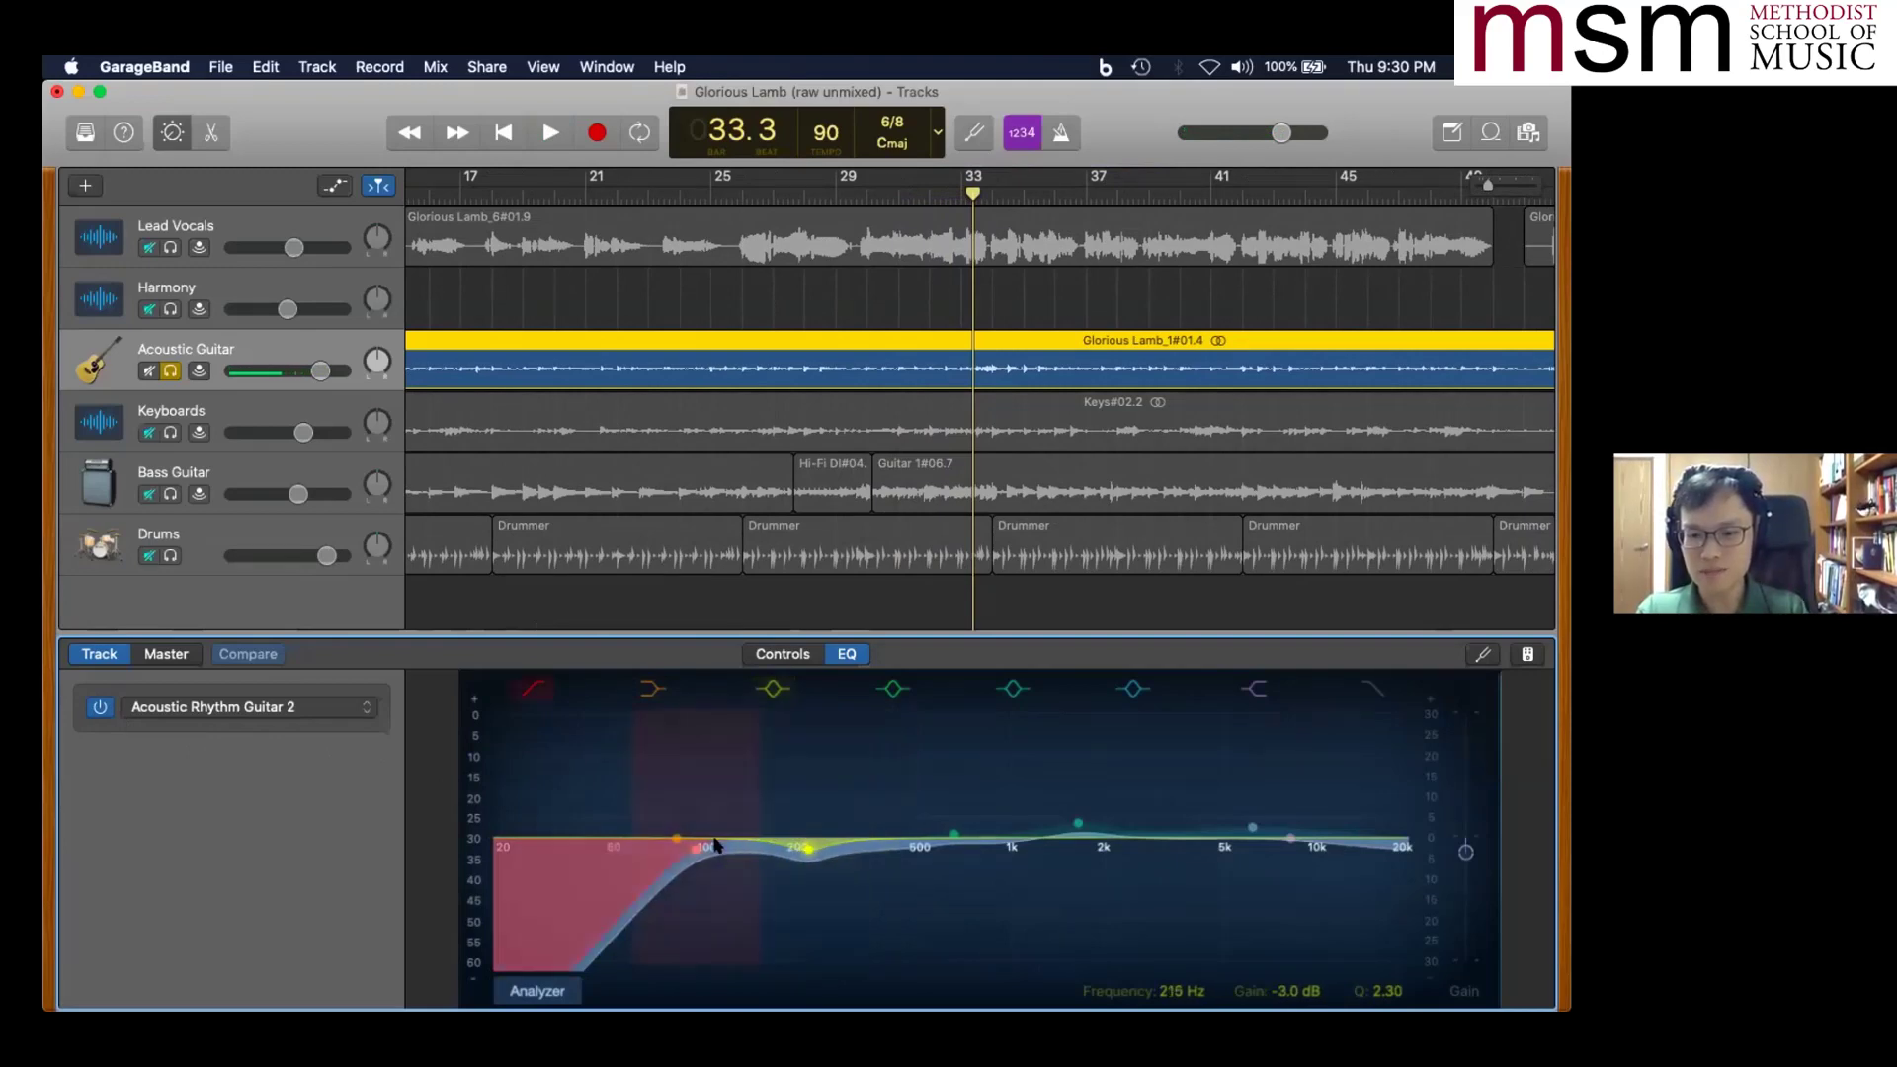
- Switch to the PowerPoint slide show and advance to the EQ slide about vocals
key("ctrl+Up")
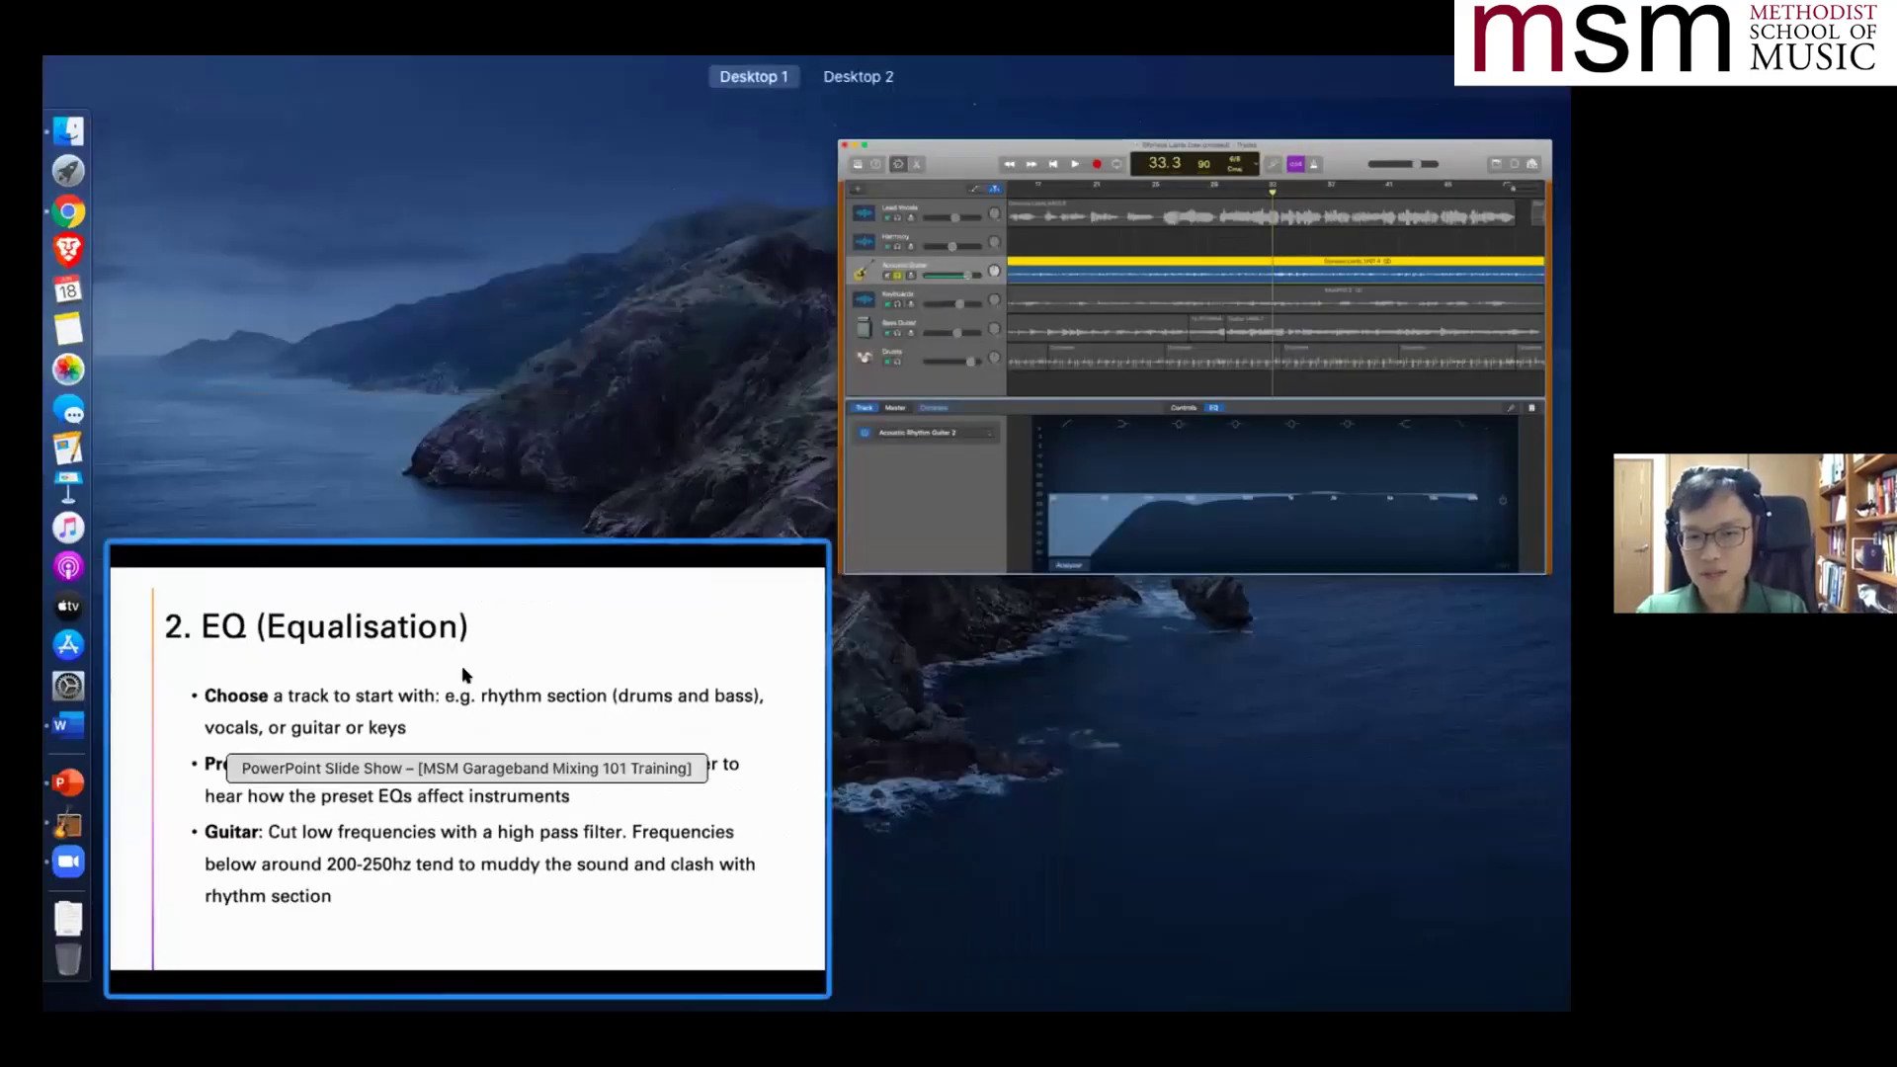
left_click(461, 666)
left_click(597, 787)
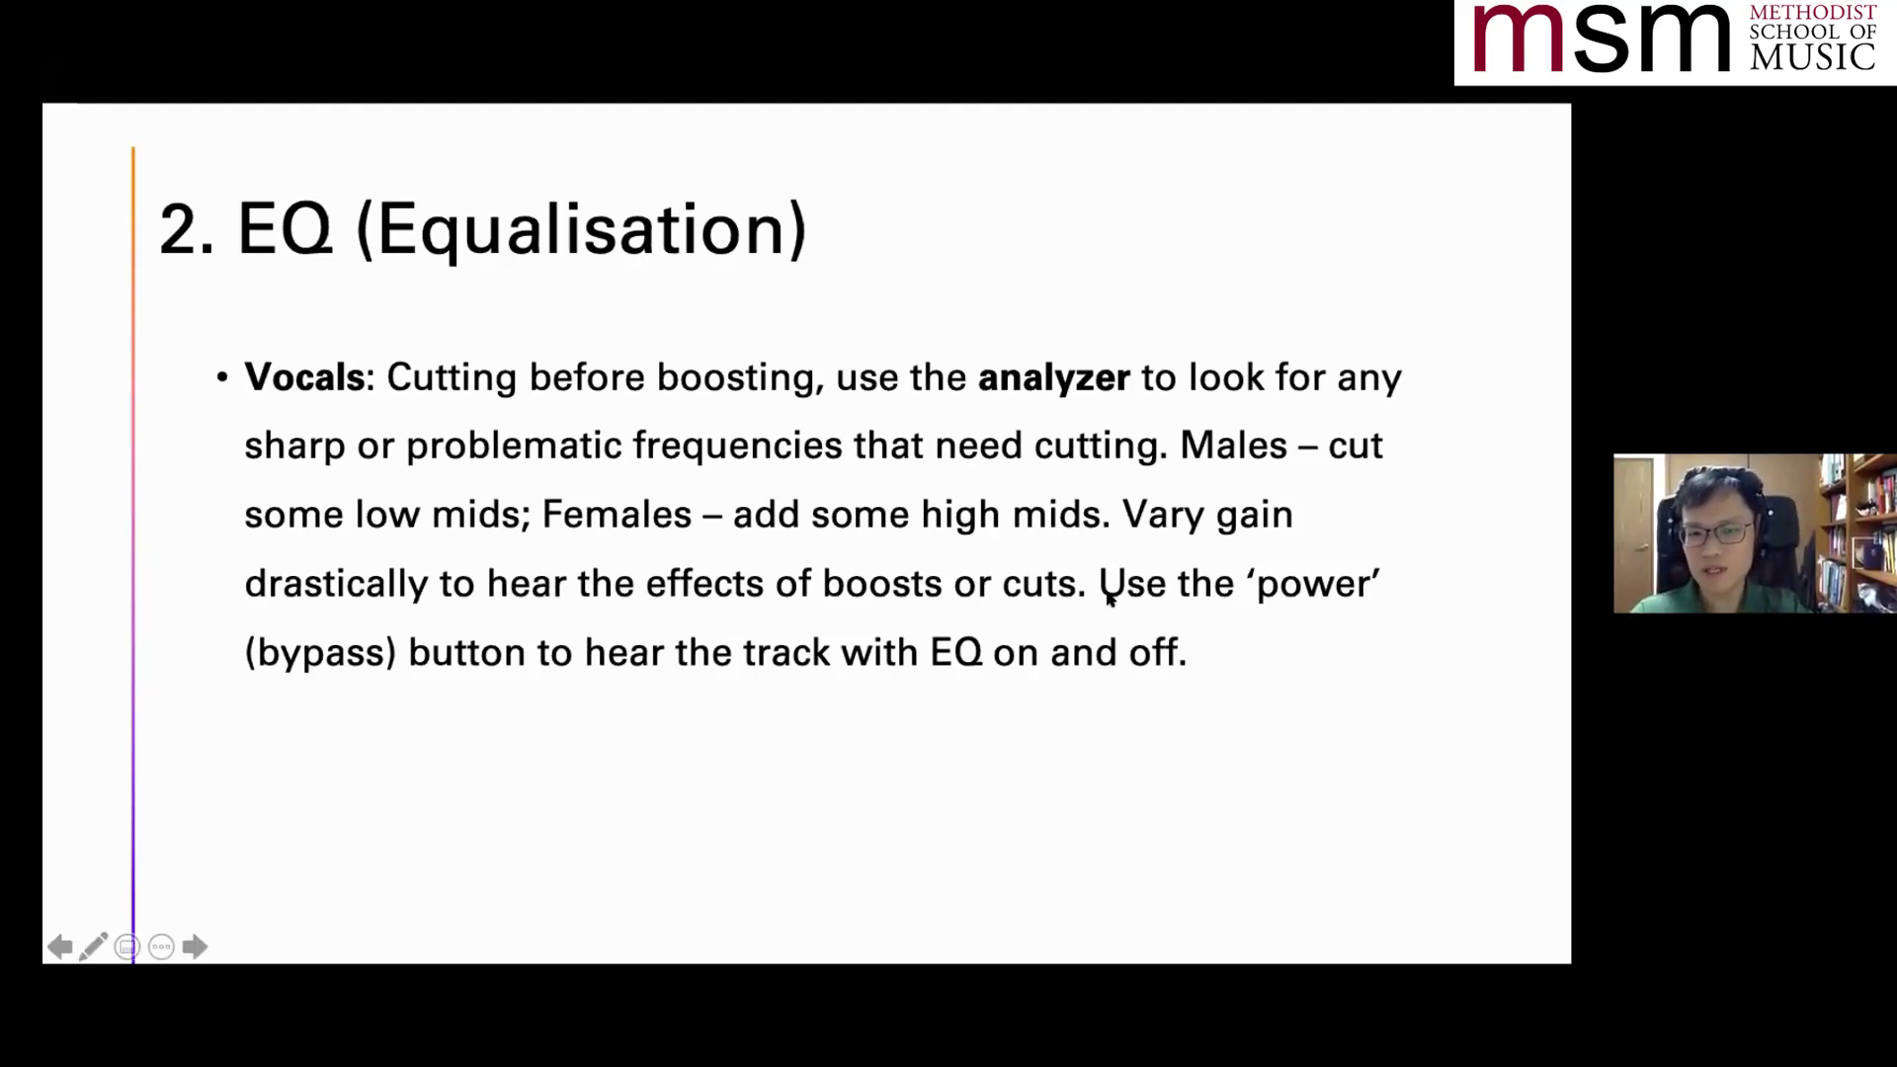
- Advance the slide show to the EQ slide about bass and drums, and switch back to the GarageBand project
key("super+Tab")
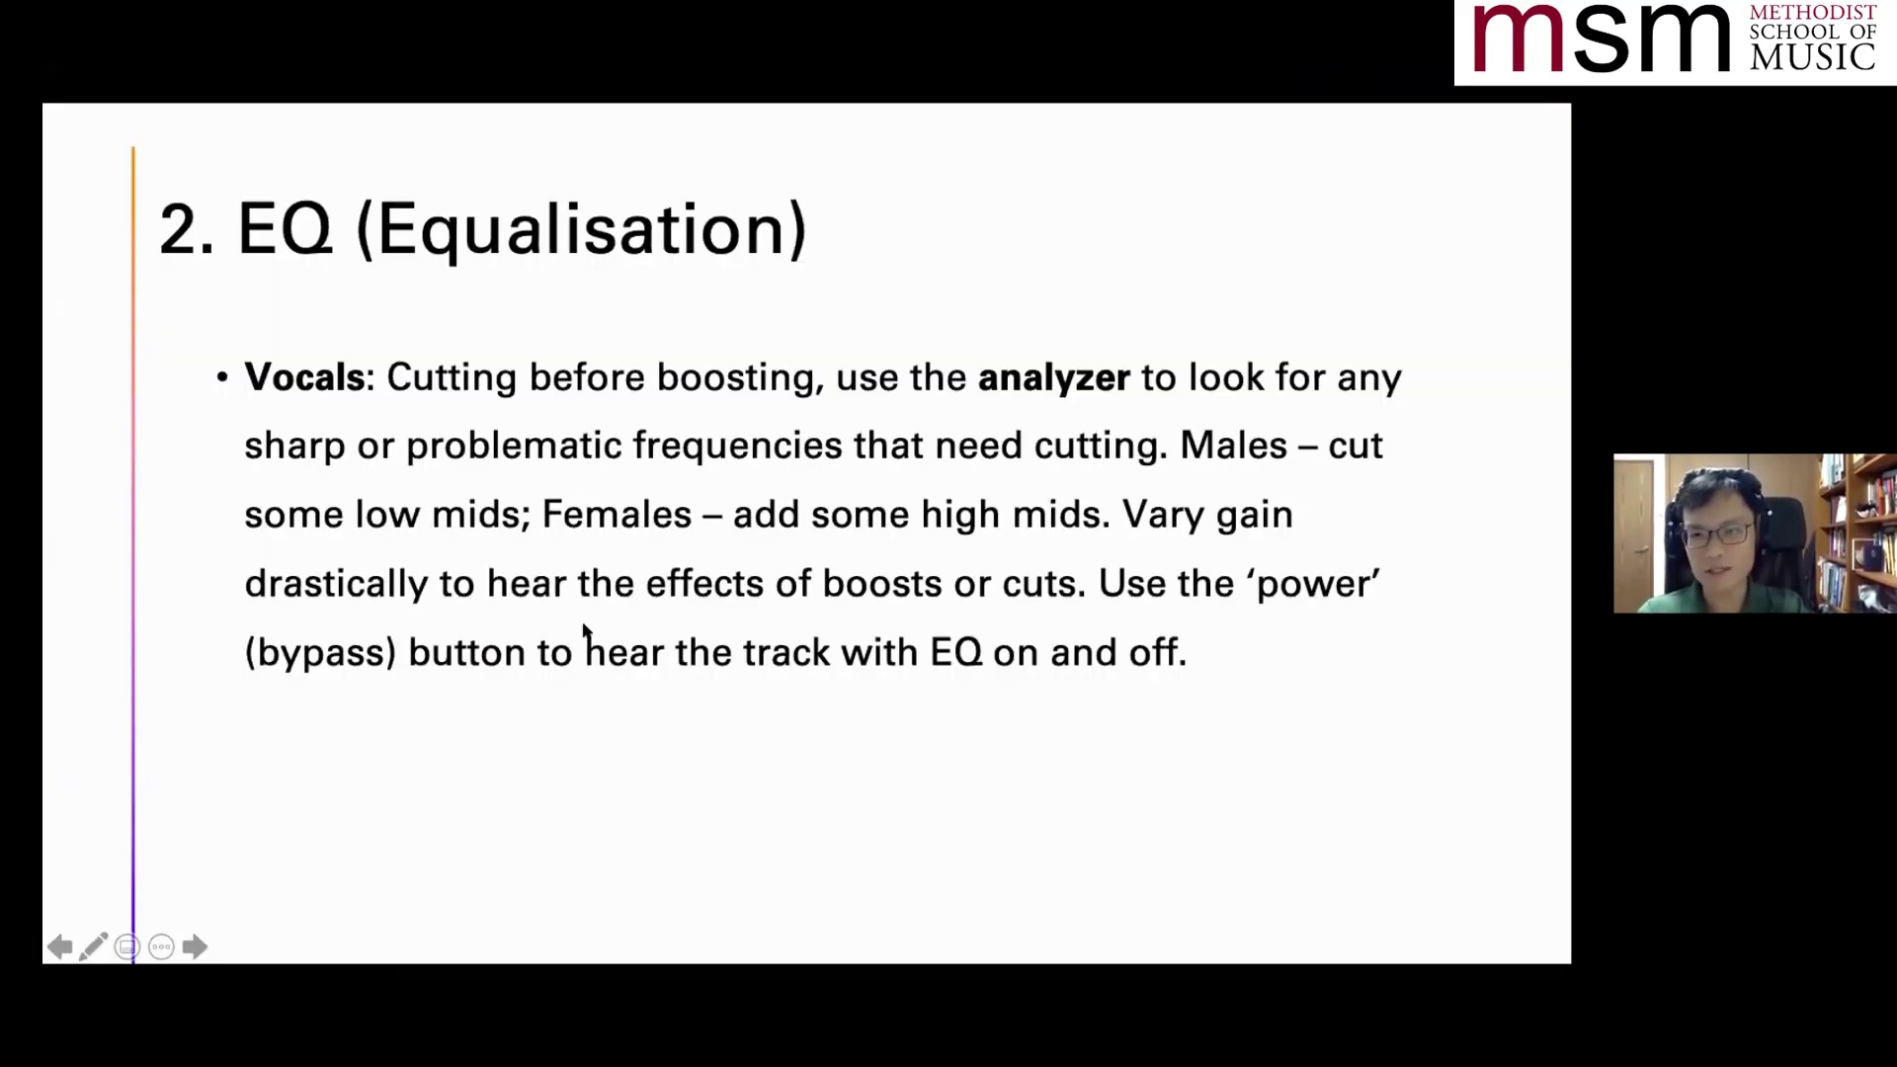
key("Right")
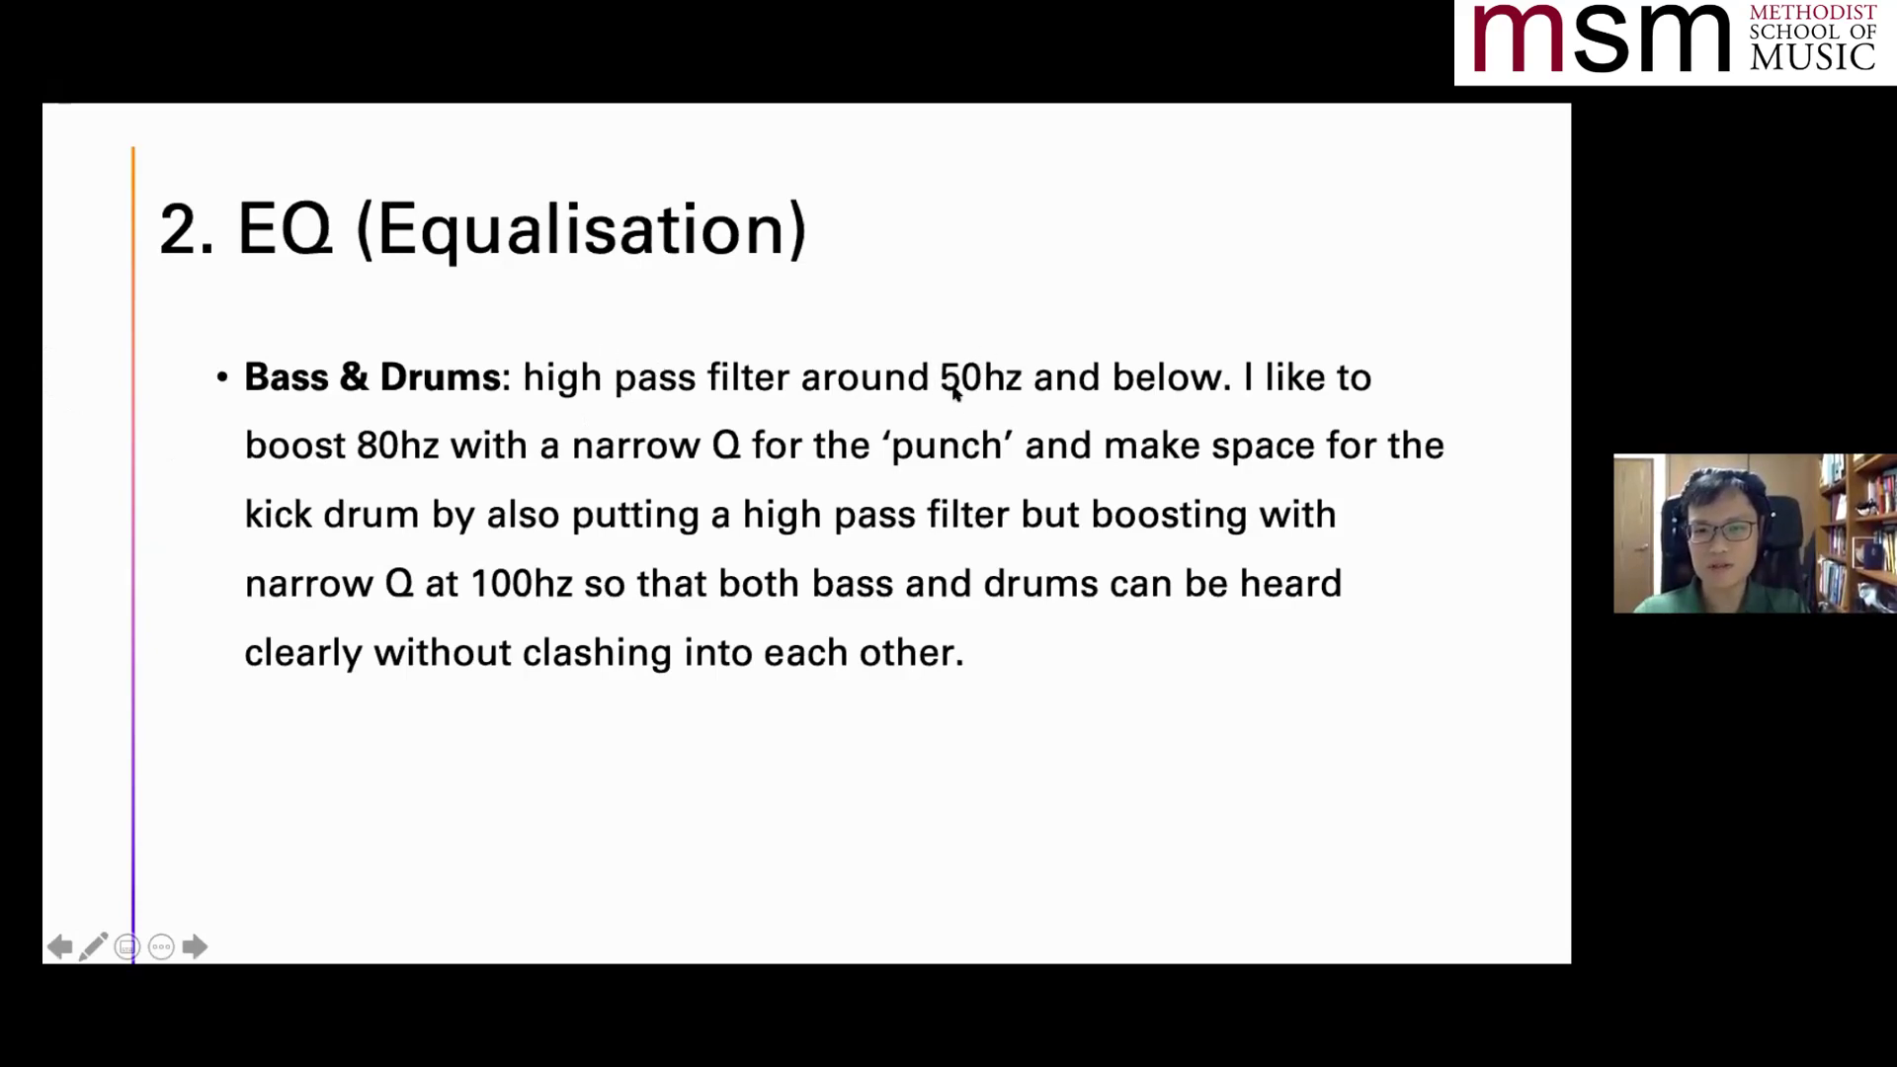
key("super+Tab")
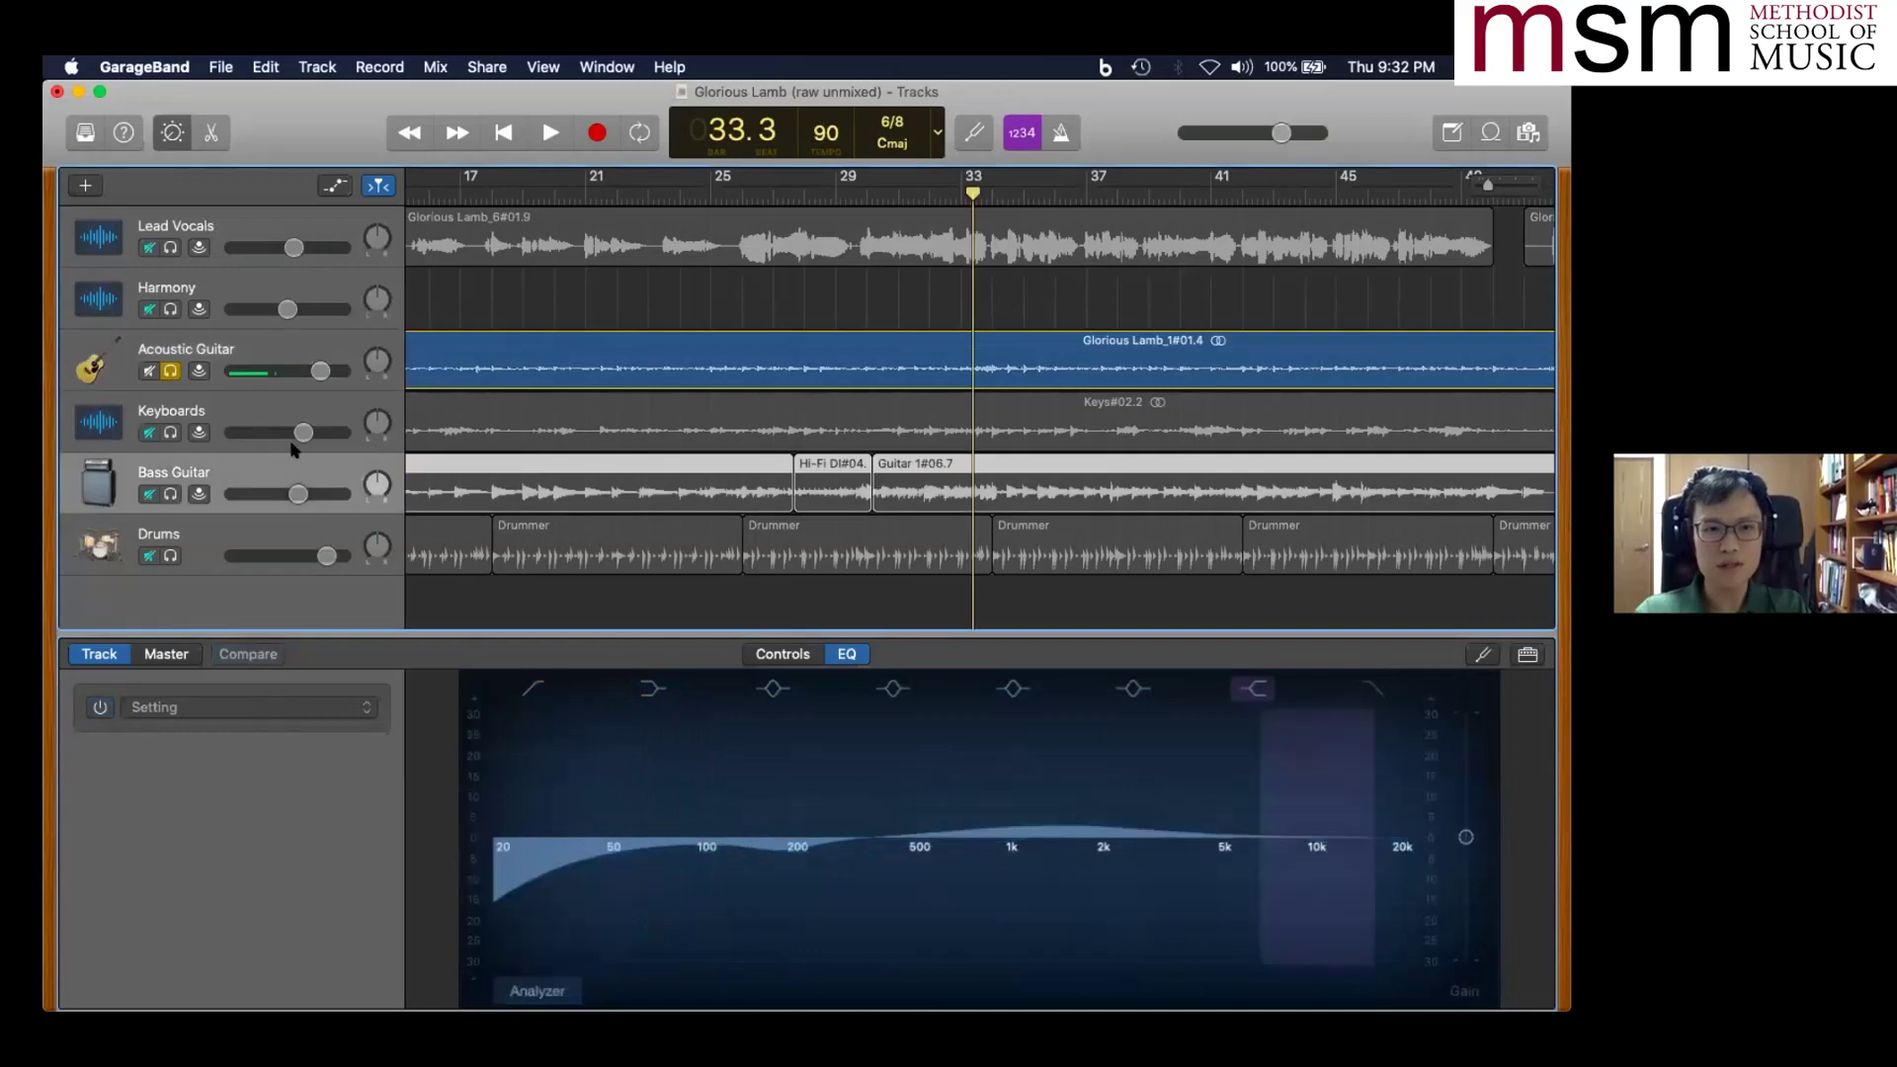
- Turn on the Bass Guitar's EQ and, during playback, set its high-pass filter to about 57 Hz with a 48 dB/Oct slope
left_click(97, 708)
key("space")
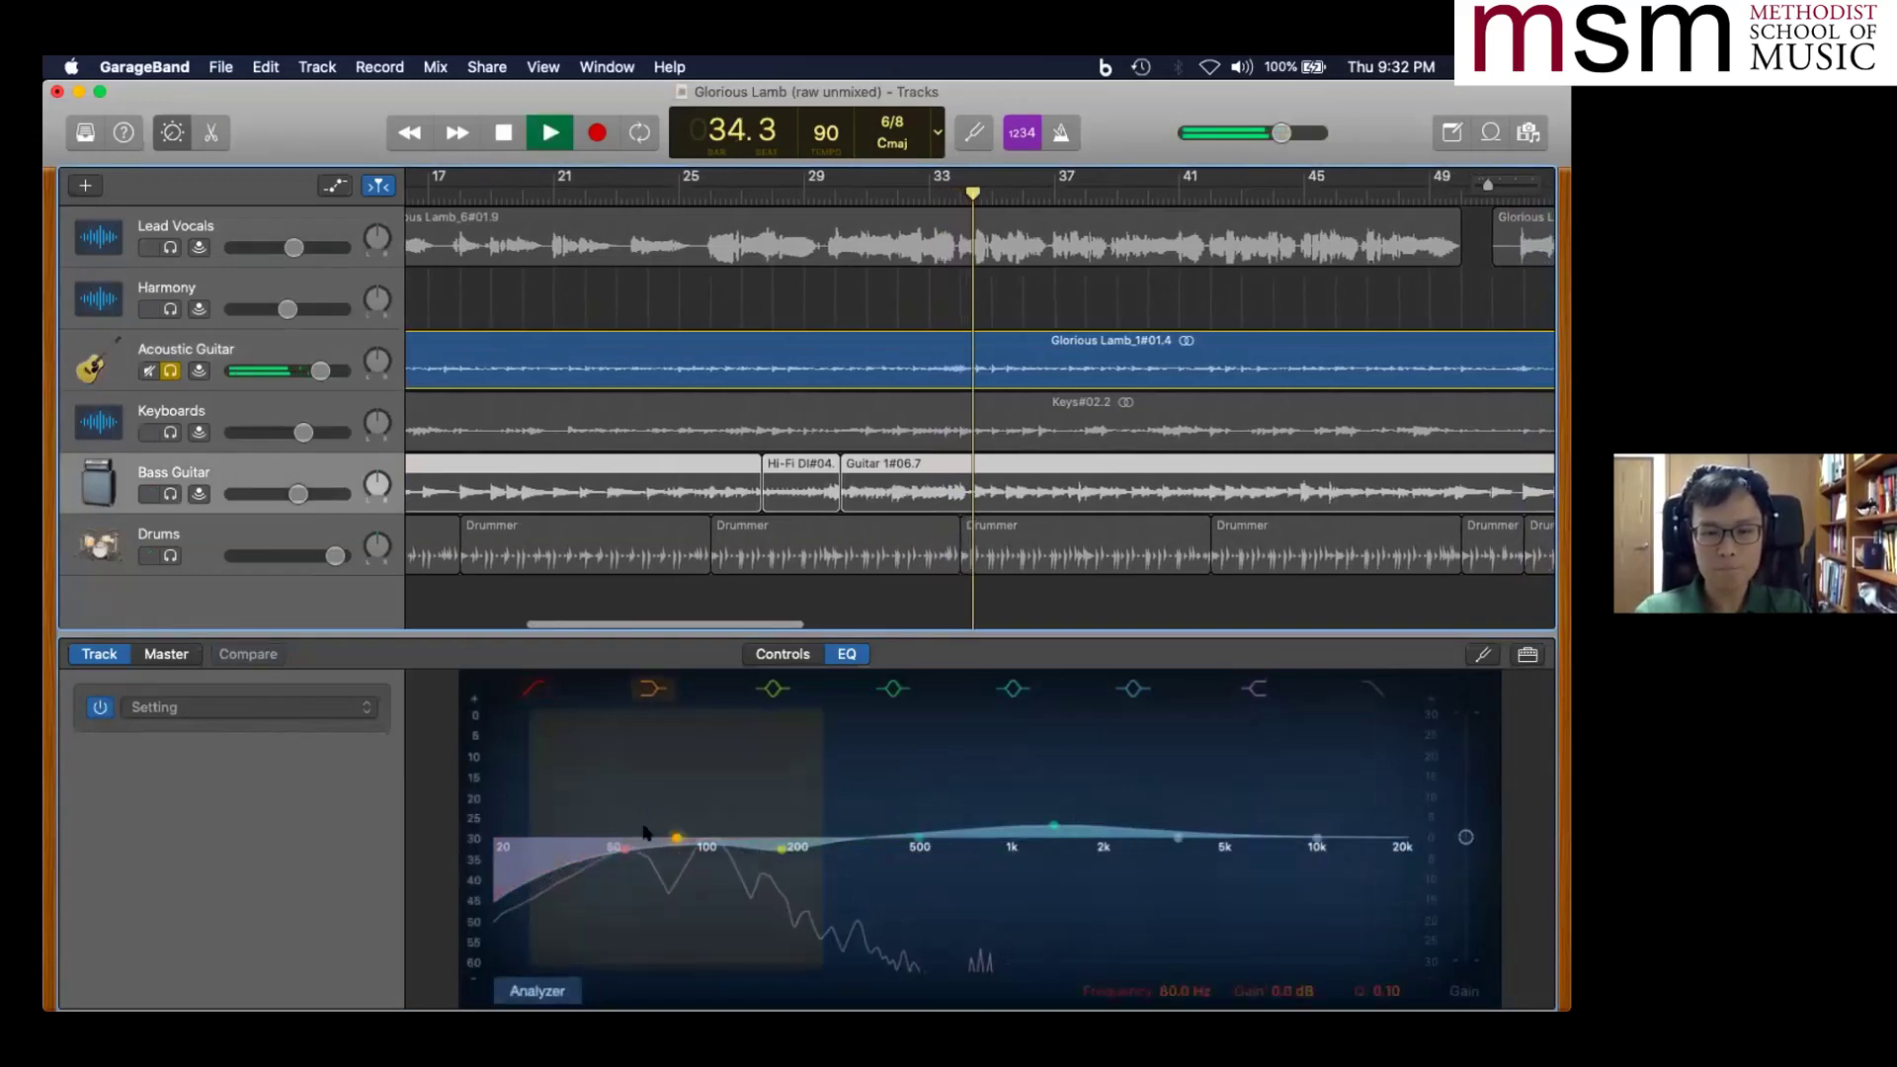
mouse_move(631, 850)
left_mouse_down()
mouse_move(605, 854)
mouse_move(624, 864)
mouse_move(610, 848)
left_mouse_up()
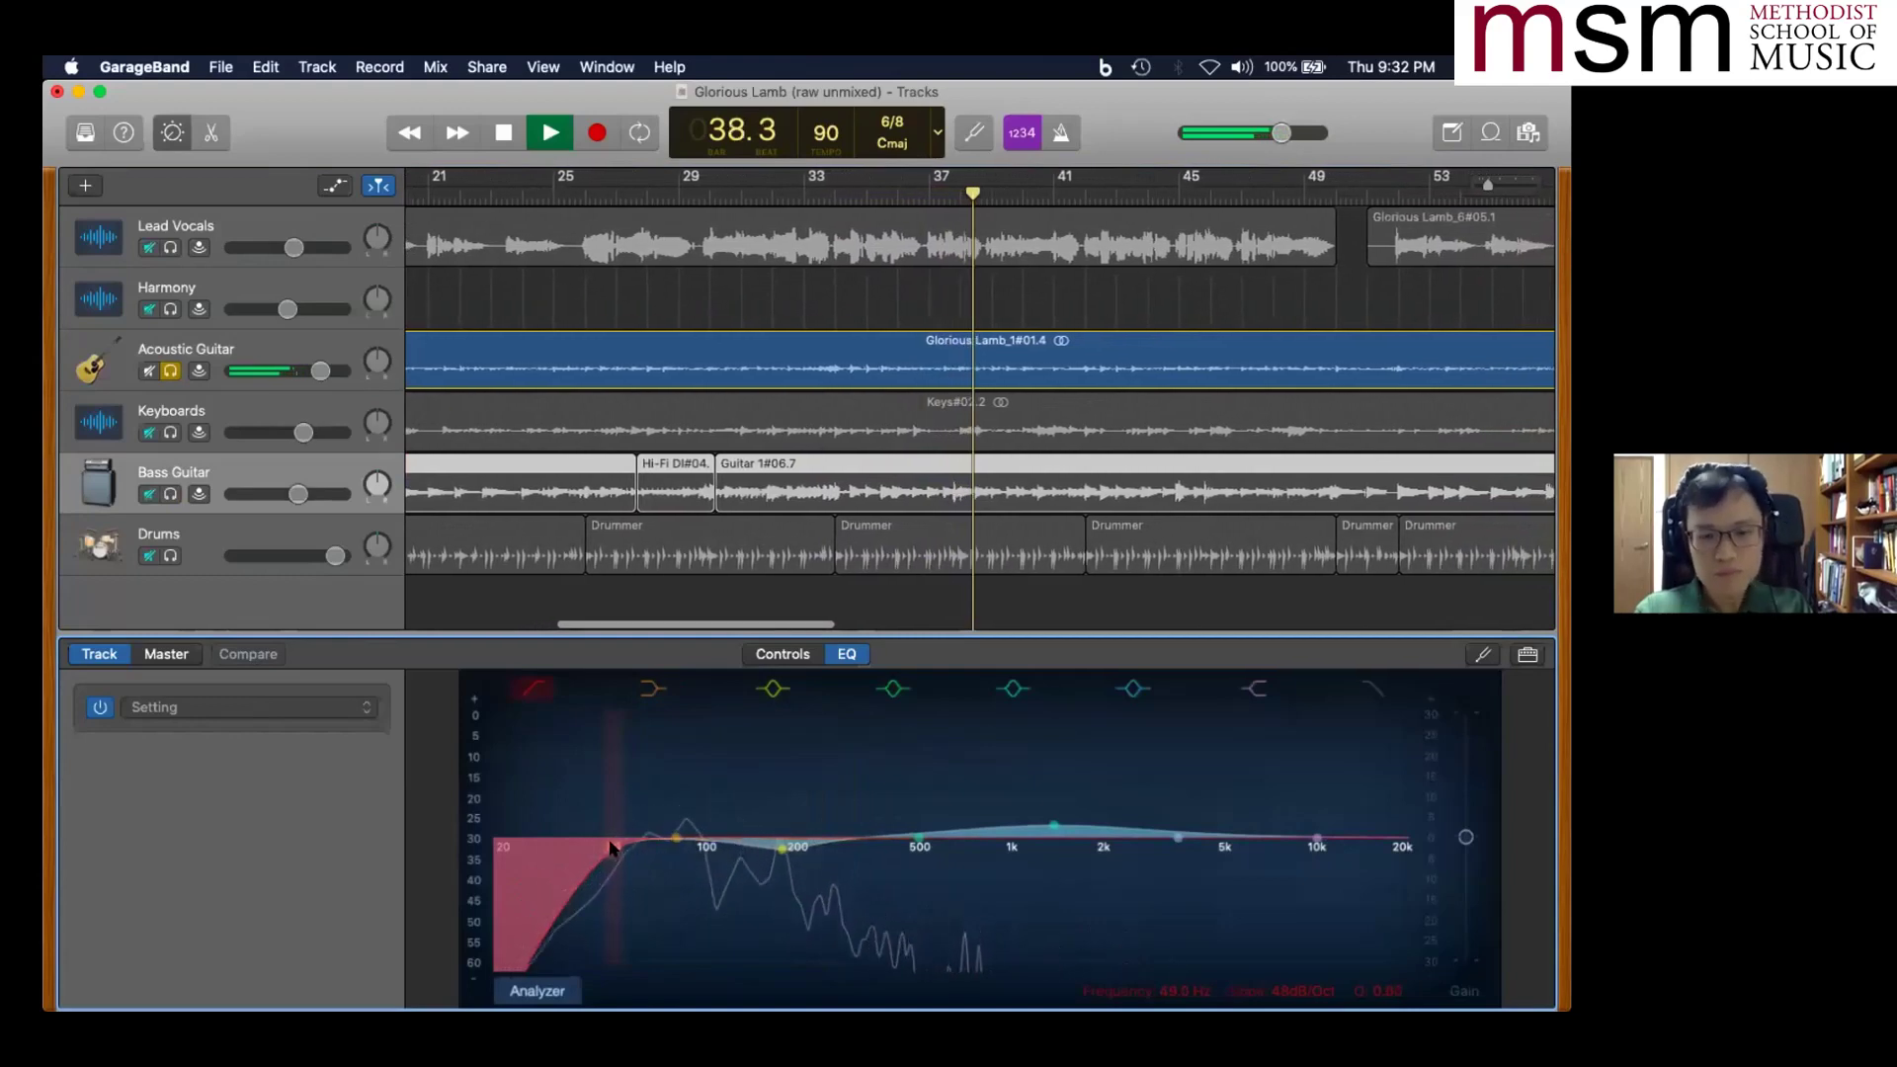
left_click(1308, 939)
left_click_drag(613, 848, 638, 847)
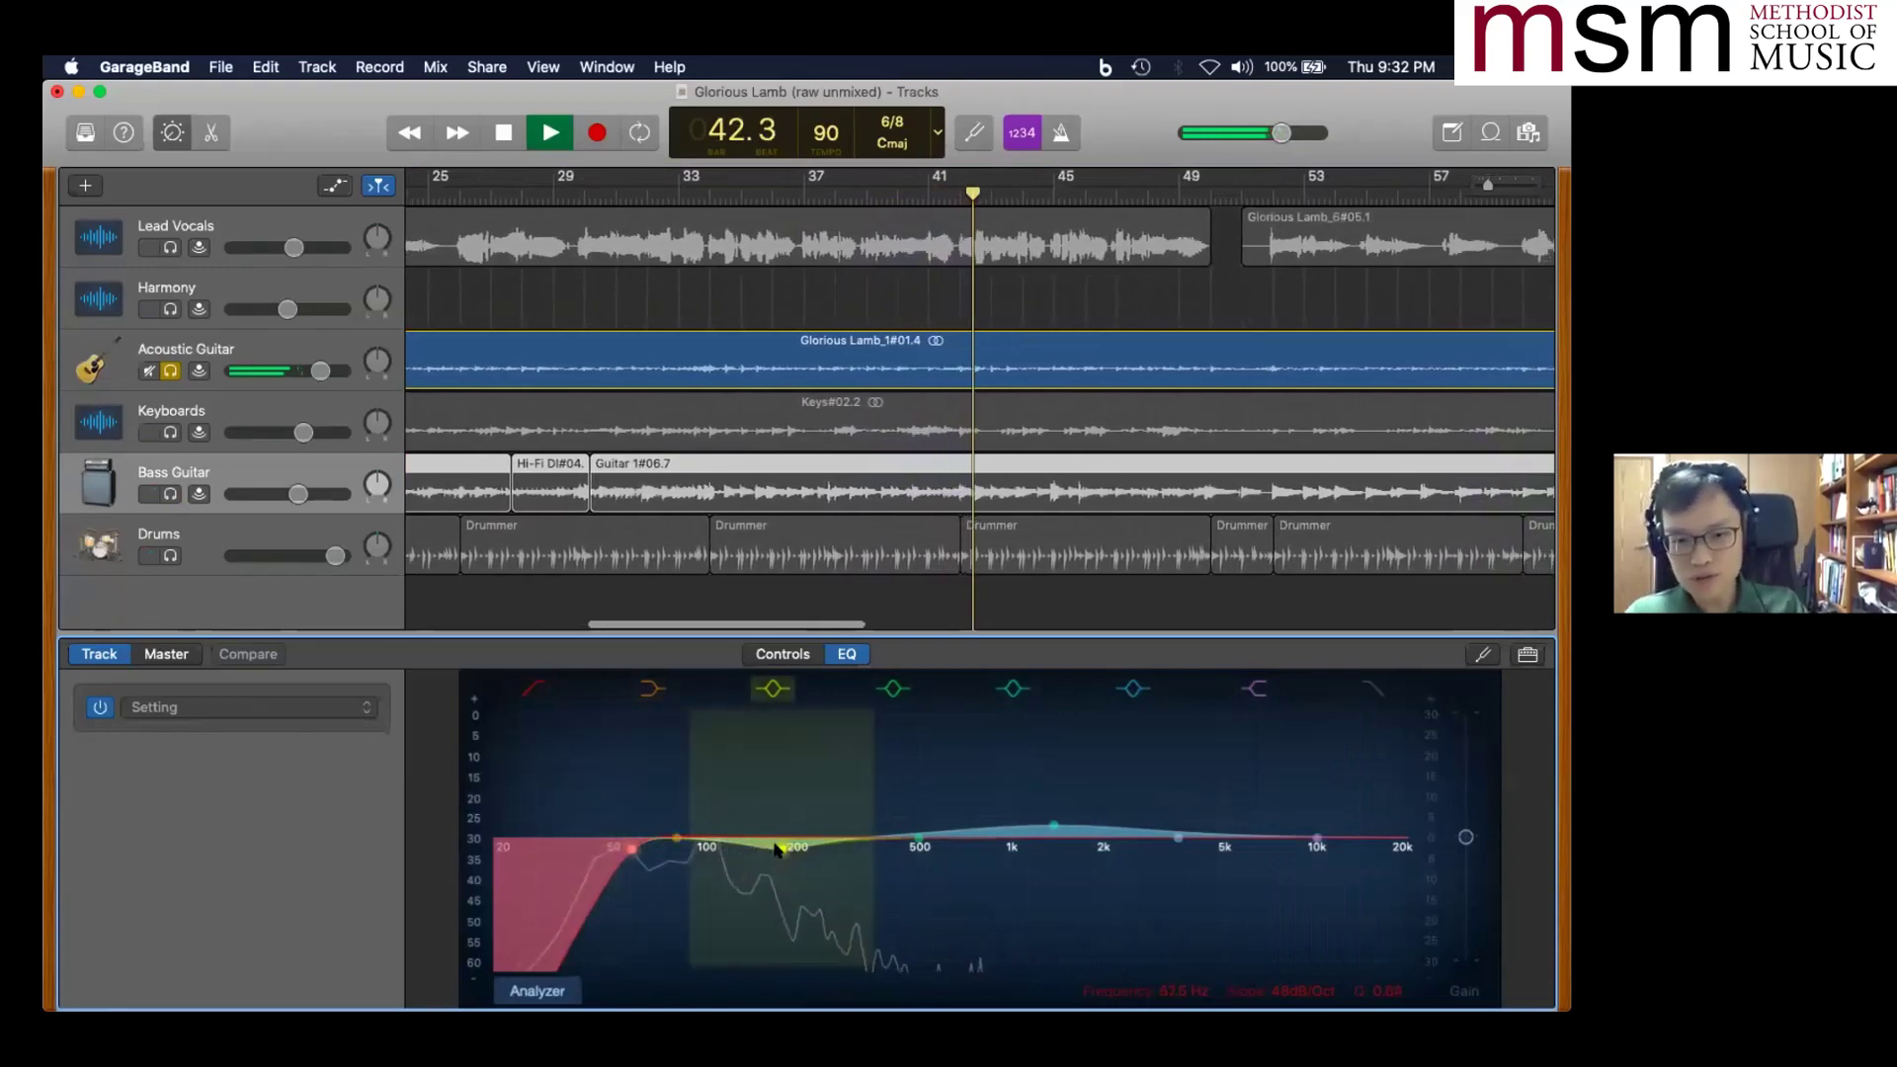
- Solo the Bass Guitar alongside the acoustic guitar and set its yellow EQ band to a +3.5 dB boost at 80 Hz
left_click_drag(779, 847, 692, 803)
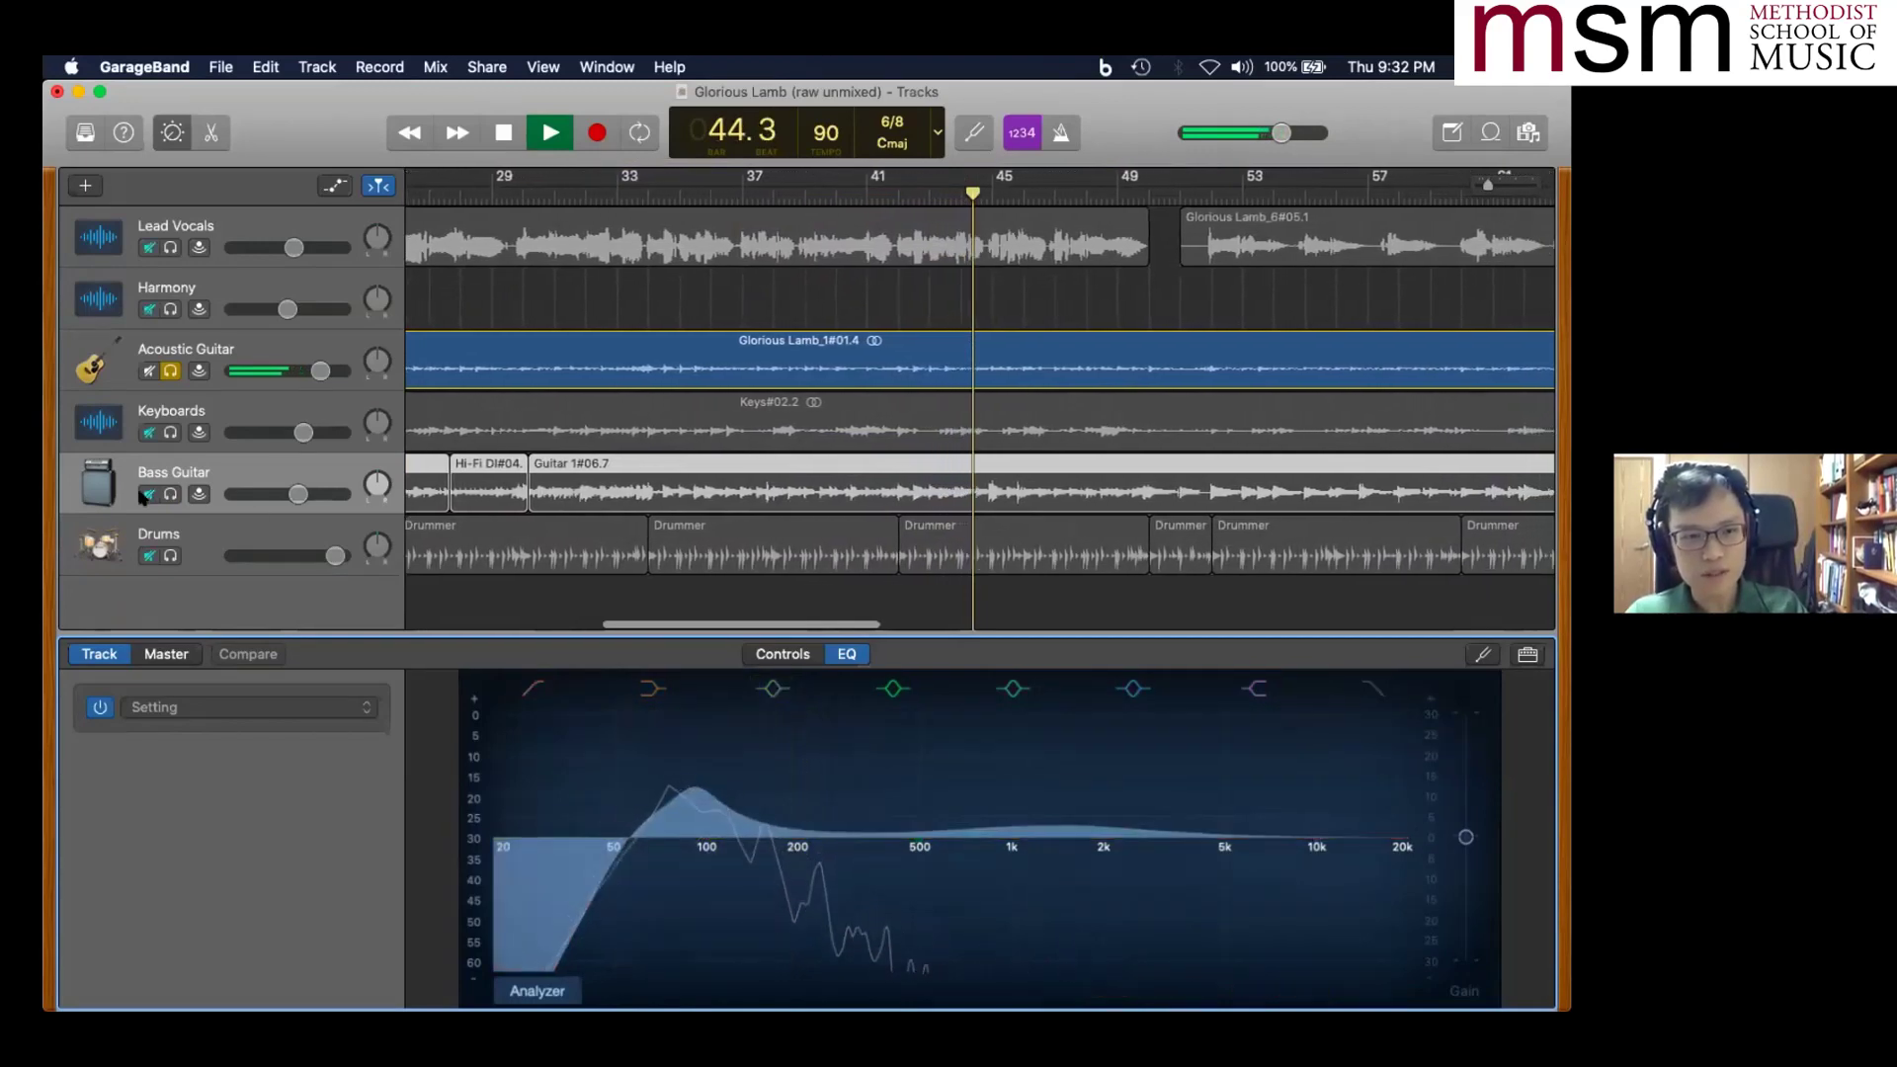
left_click(170, 494)
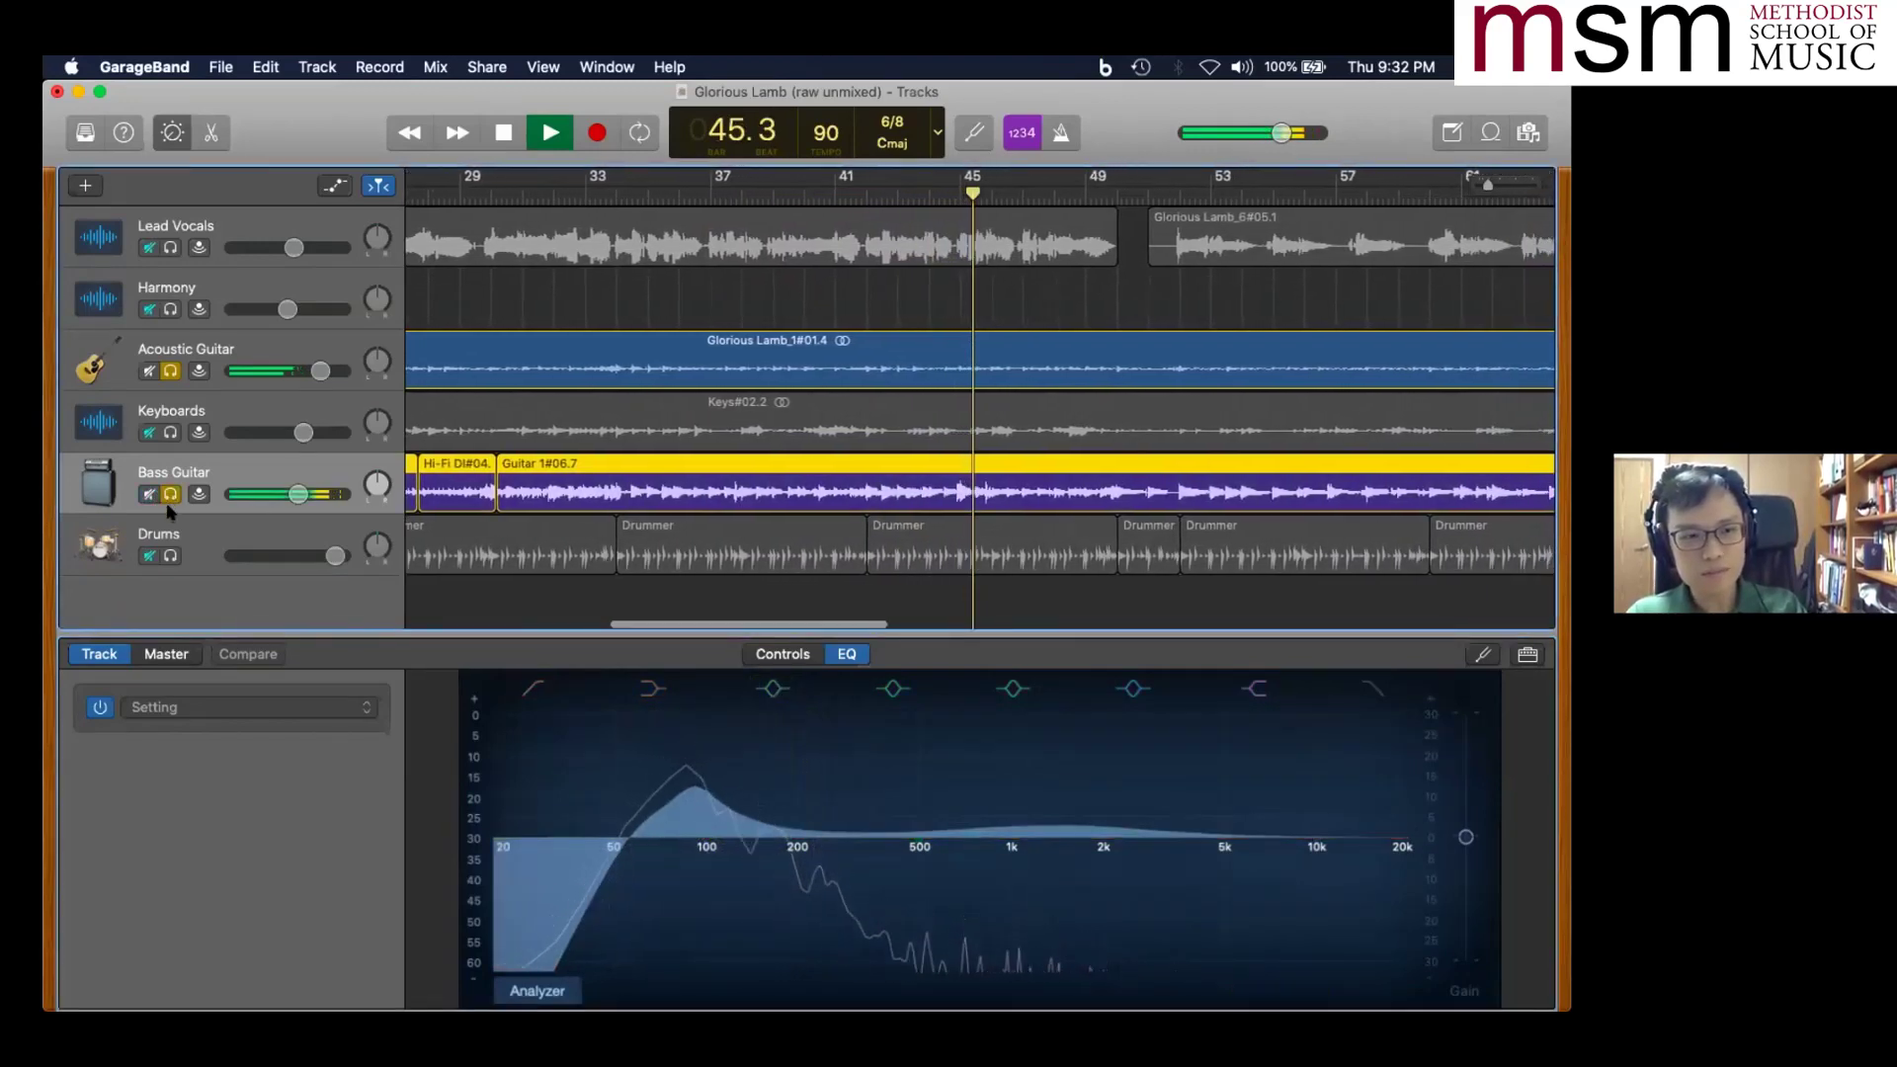
left_click_drag(689, 796, 678, 846)
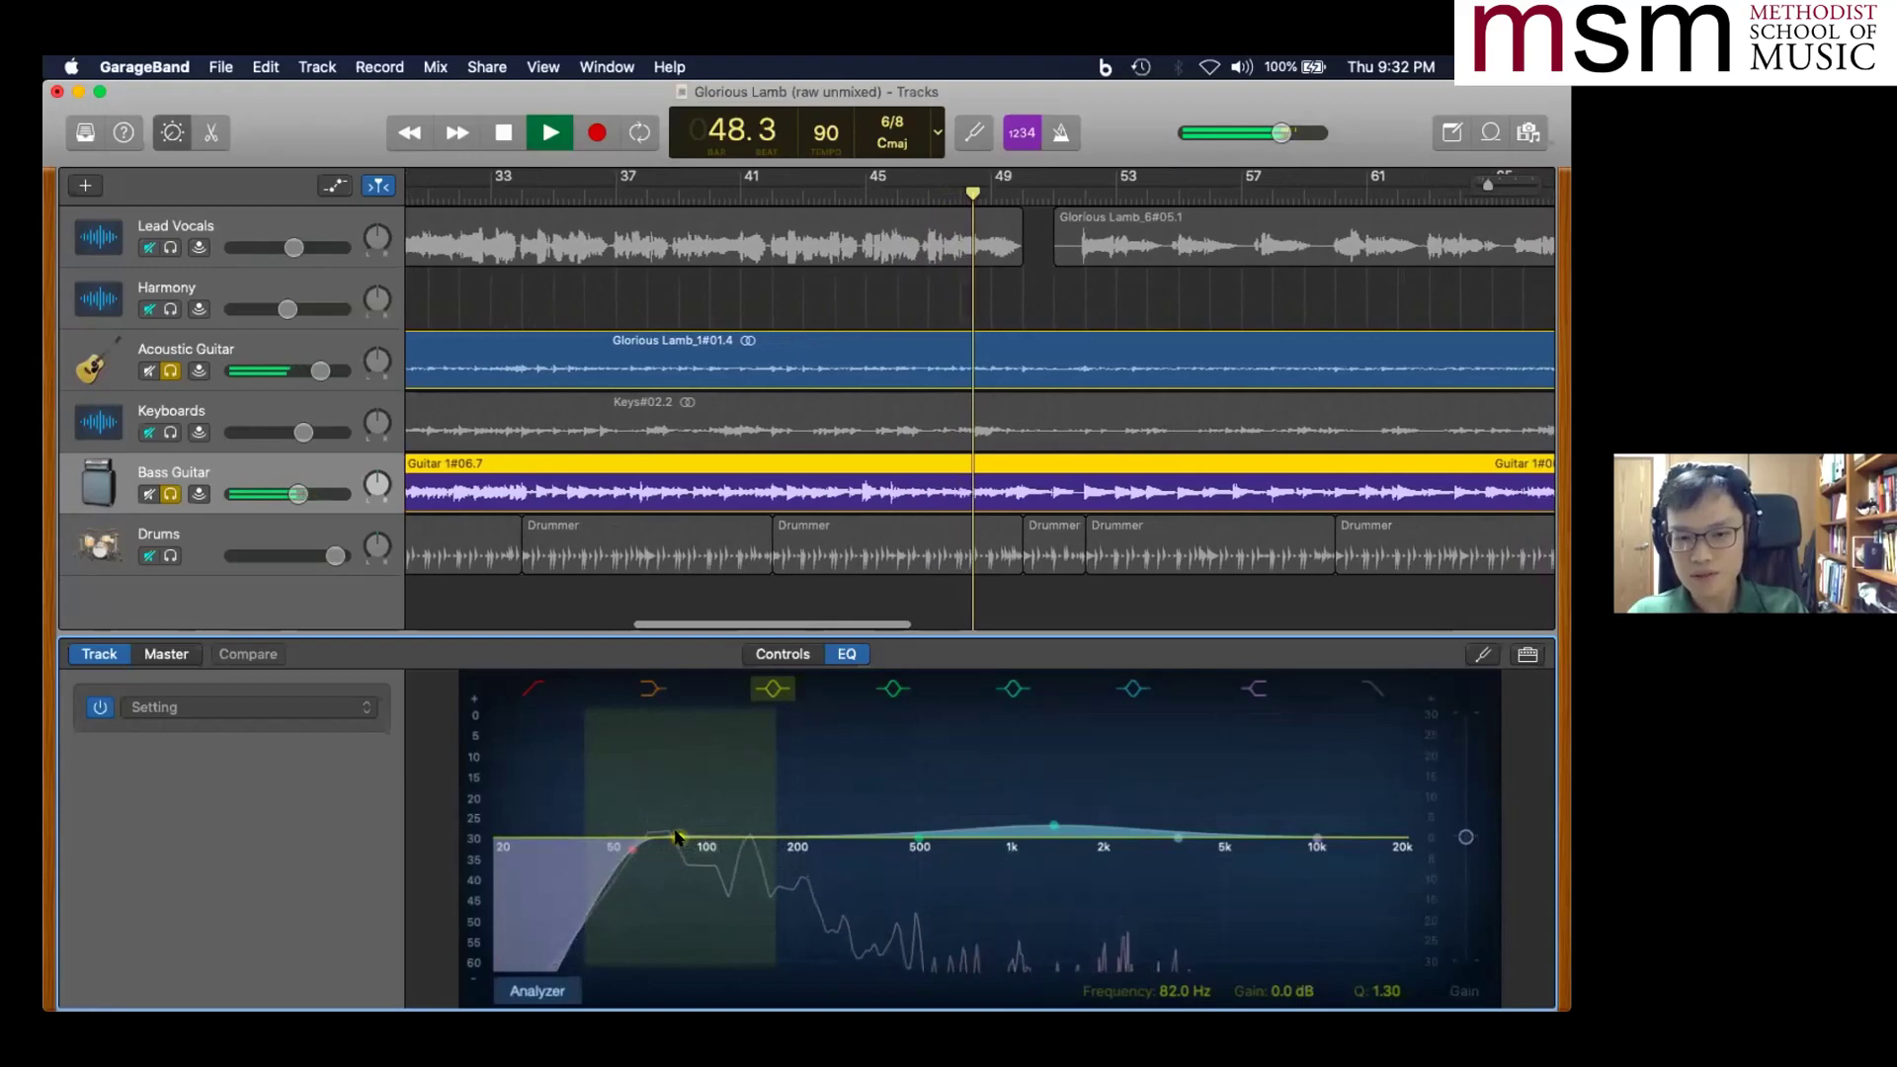
left_click_drag(678, 838, 676, 816)
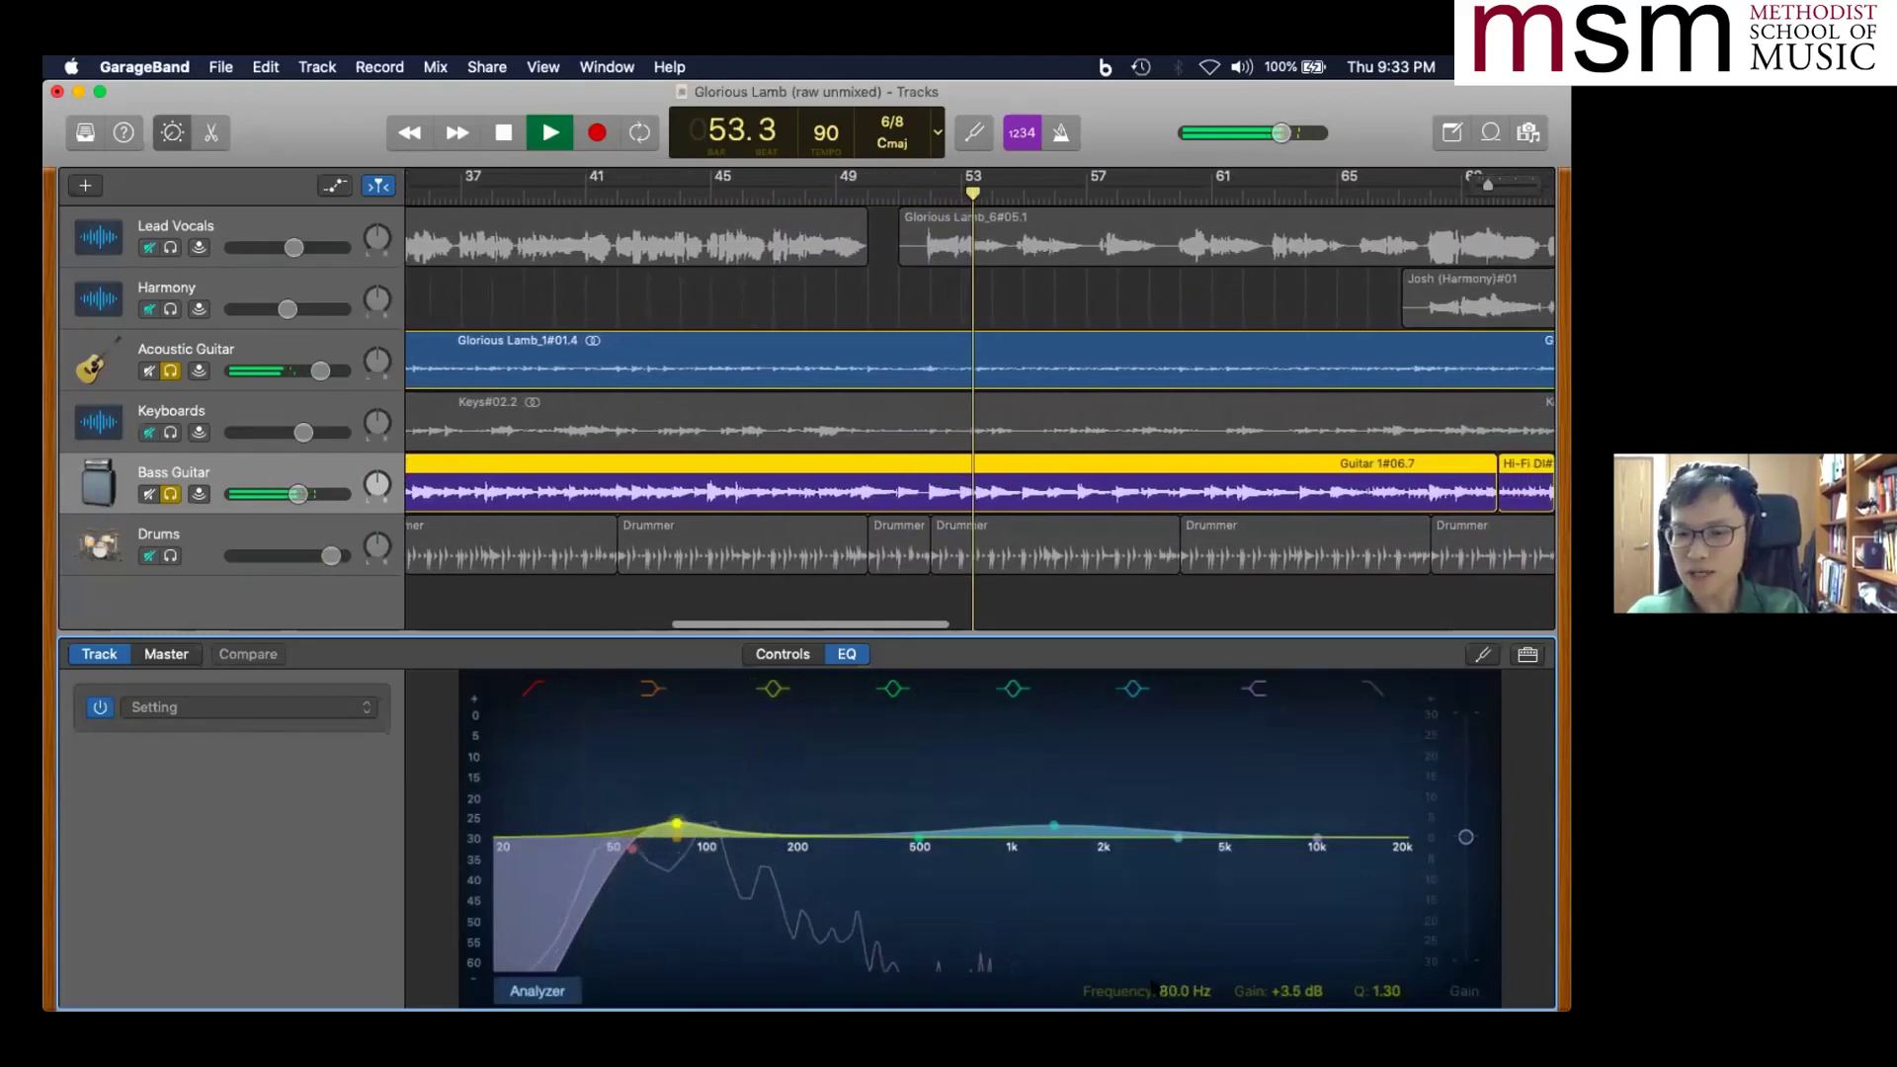
- Narrow the Bass Guitar's yellow EQ band to a Q of 14.0 and, during playback, set it to +6.0 dB at 80 Hz
key("space")
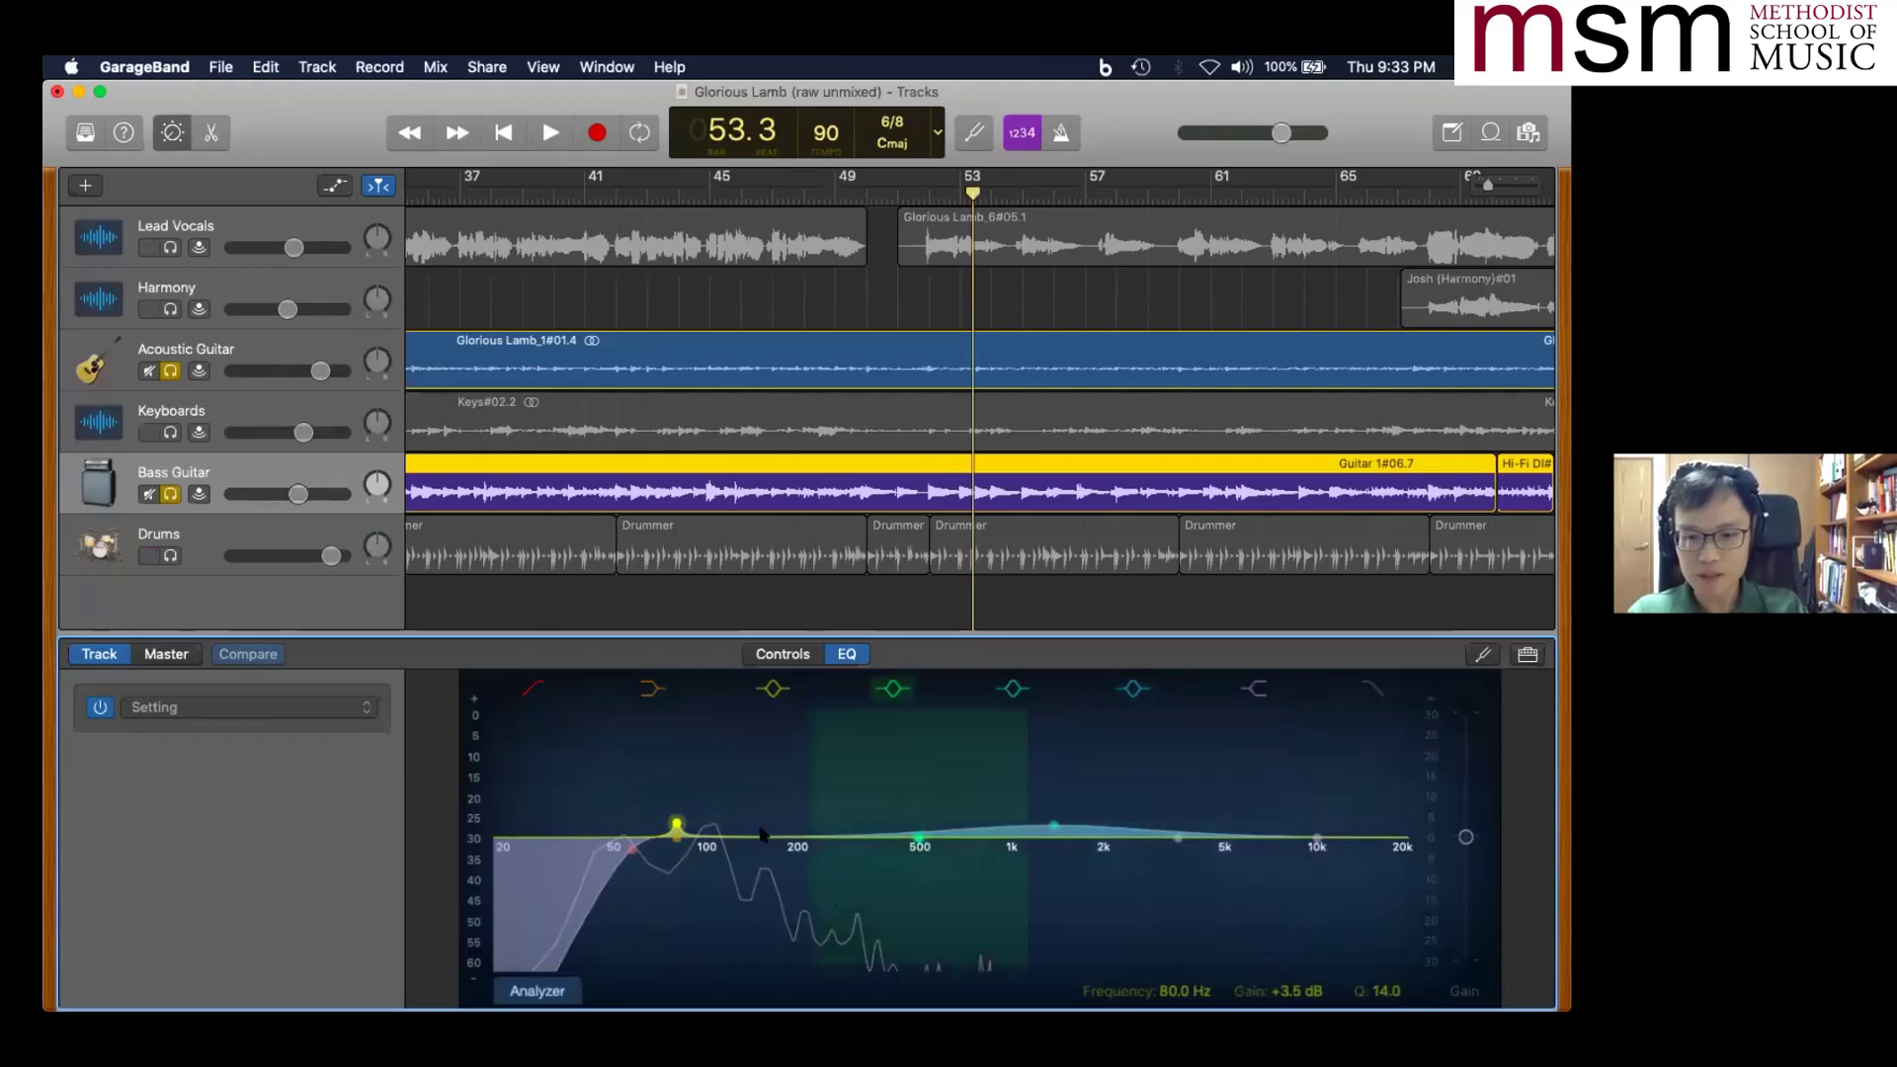
left_click_drag(676, 822, 679, 799)
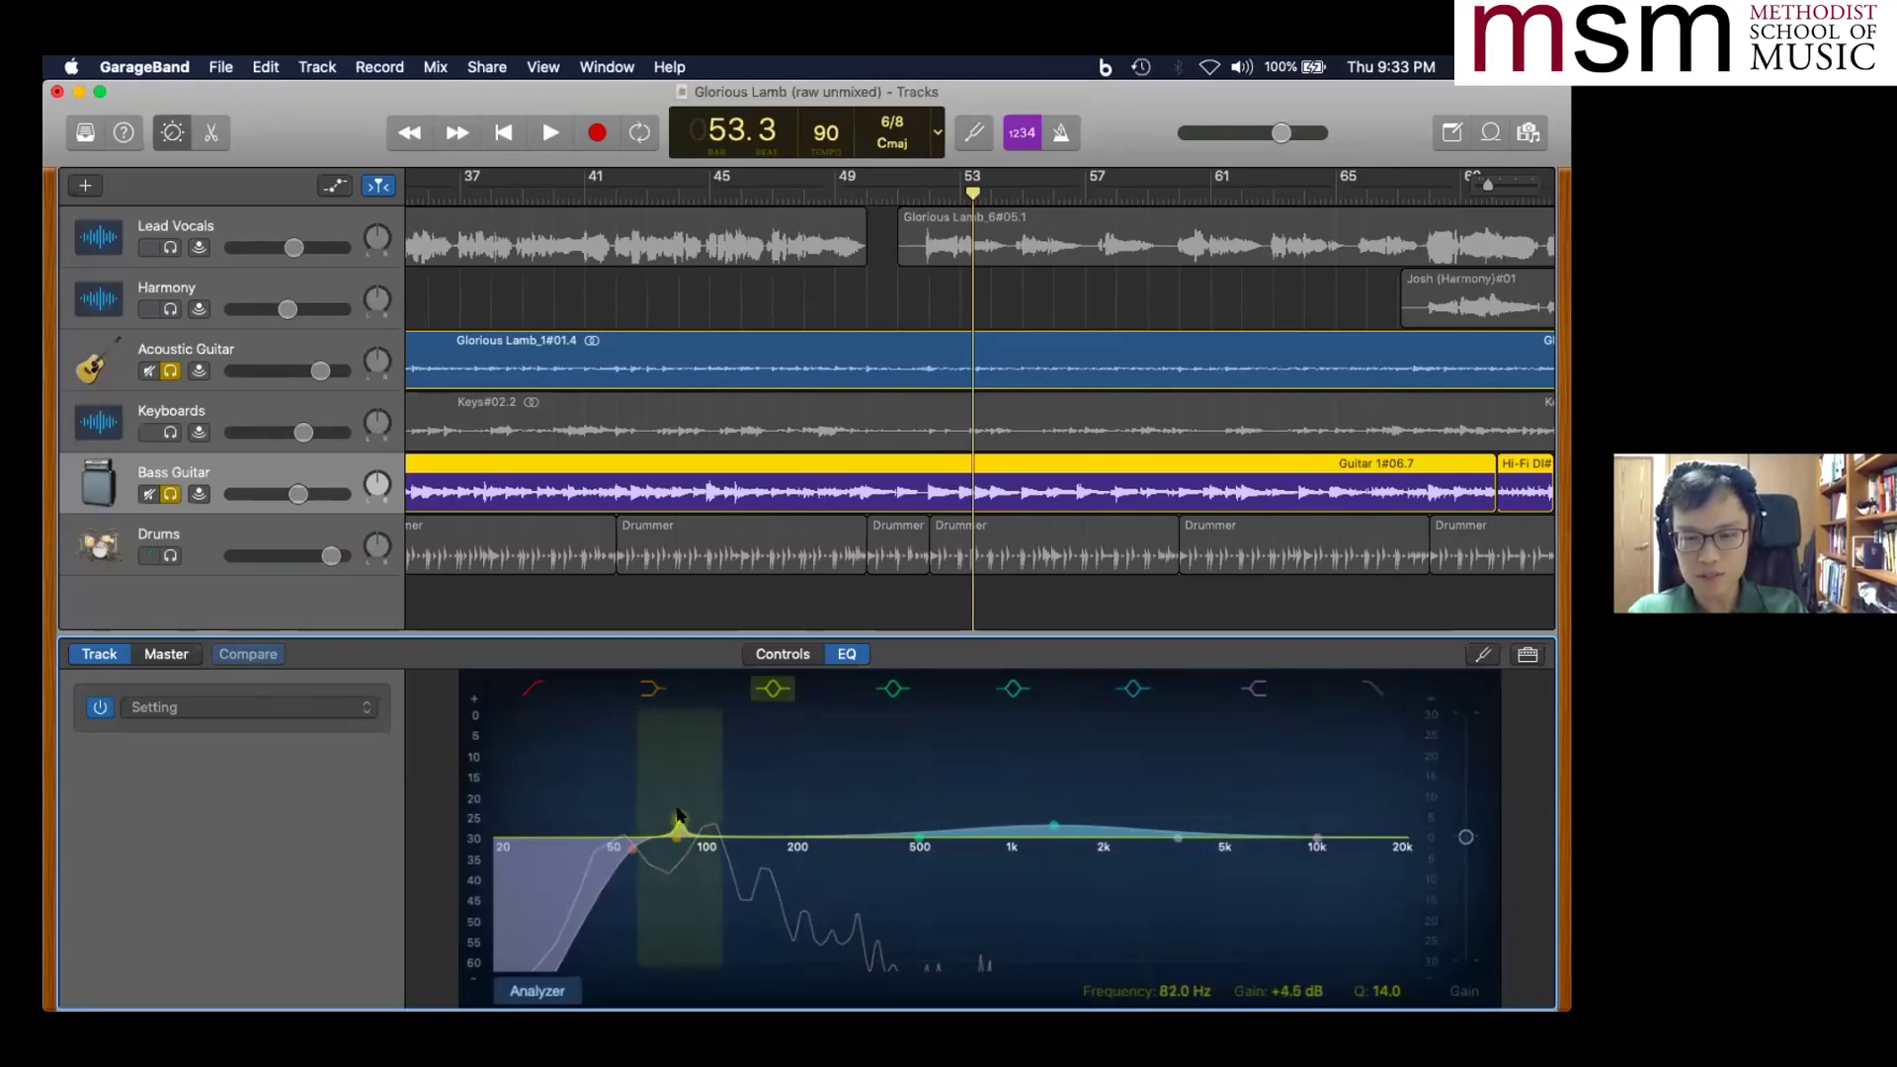
left_click(643, 191)
key("space")
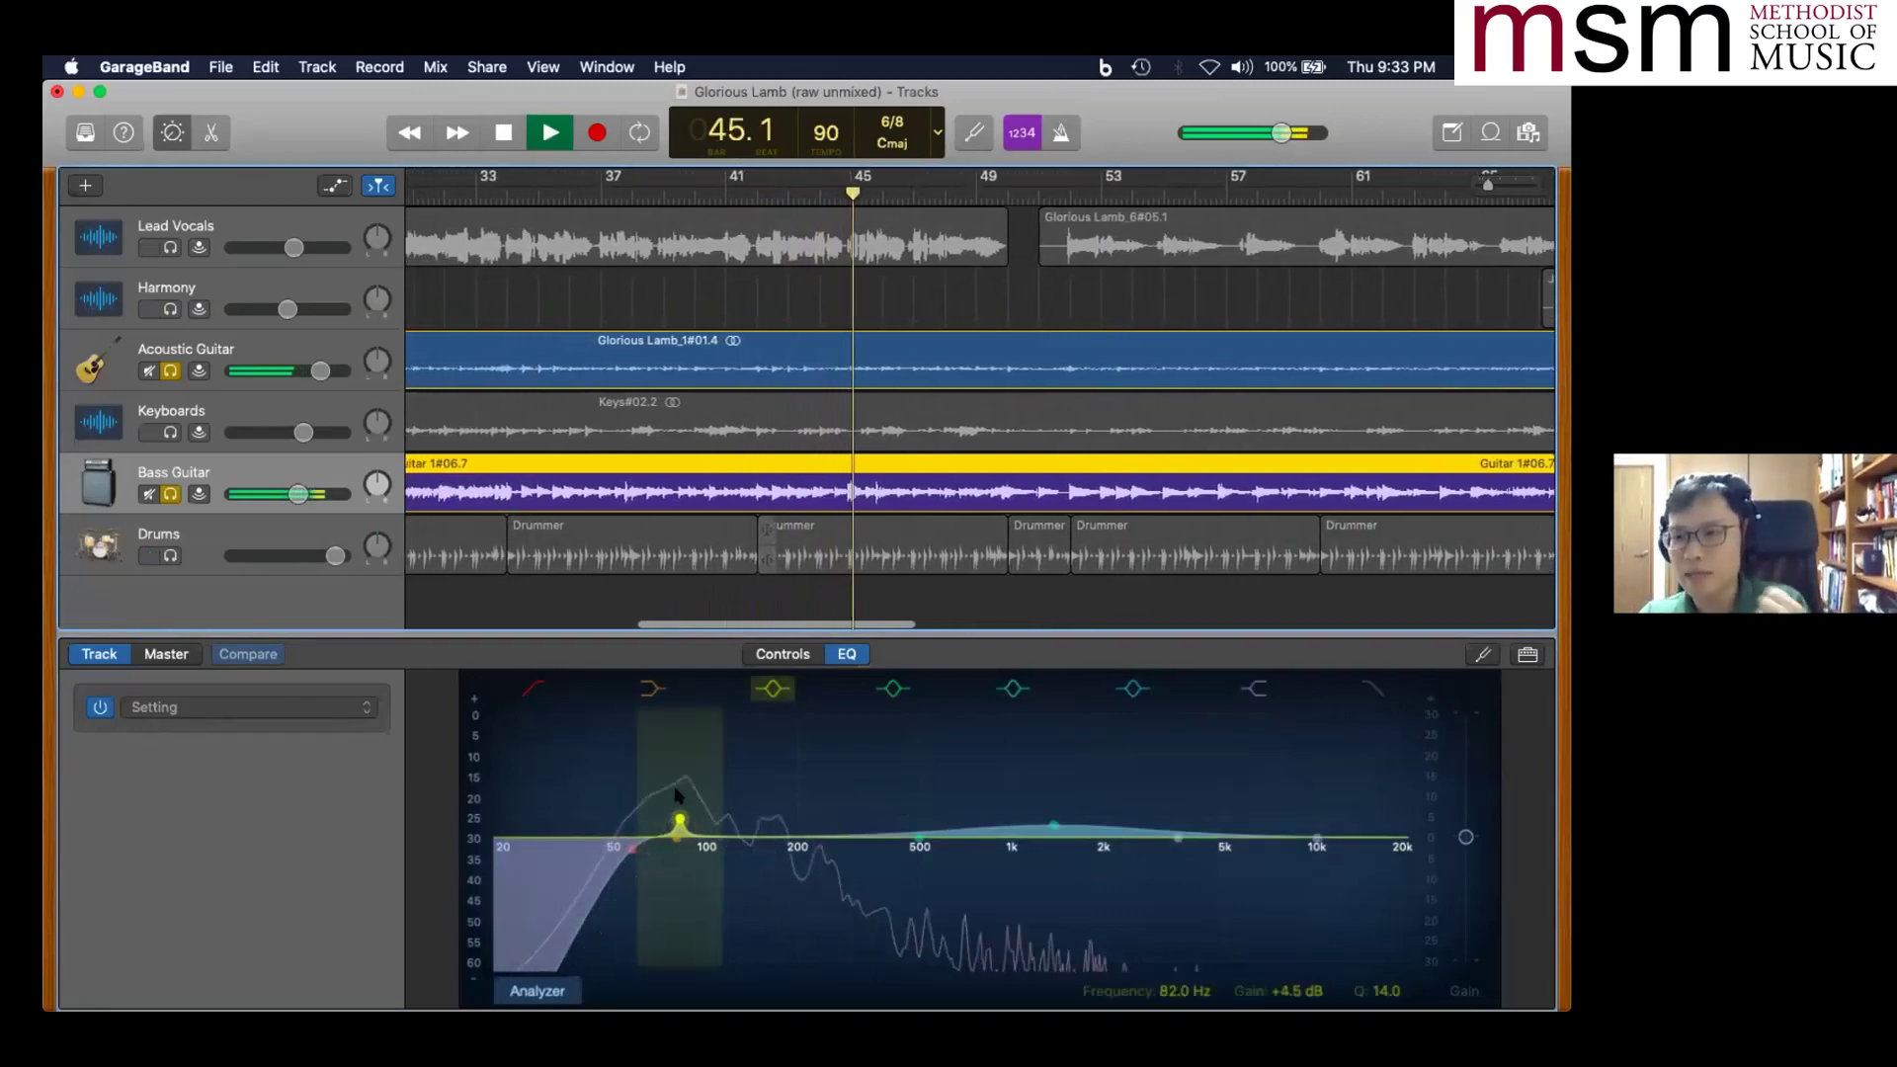
mouse_move(676, 822)
left_mouse_down()
mouse_move(668, 780)
mouse_move(673, 814)
left_mouse_up()
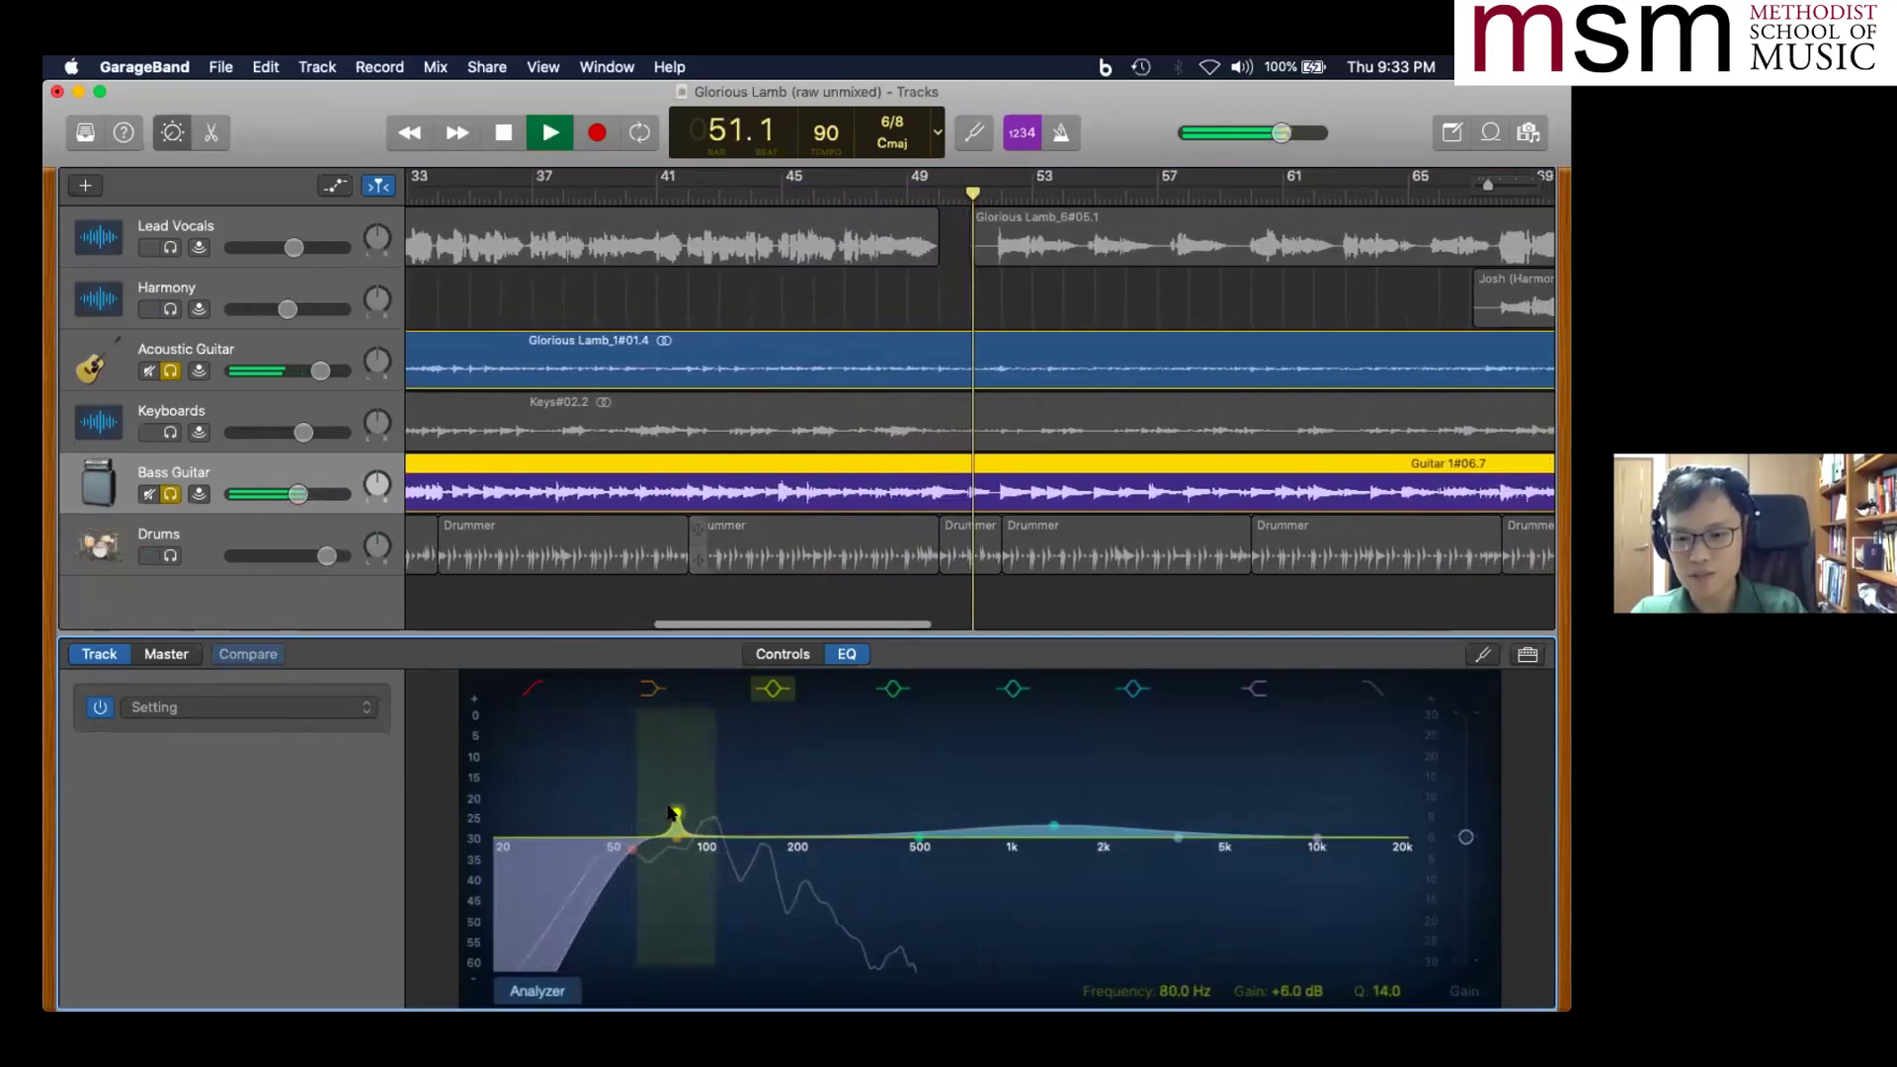
- Solo the Drums too, and give their EQ a 58 Hz, 24 dB/Oct high-pass filter and a +3.5 dB boost at 99 Hz with Q 14.0
key("space")
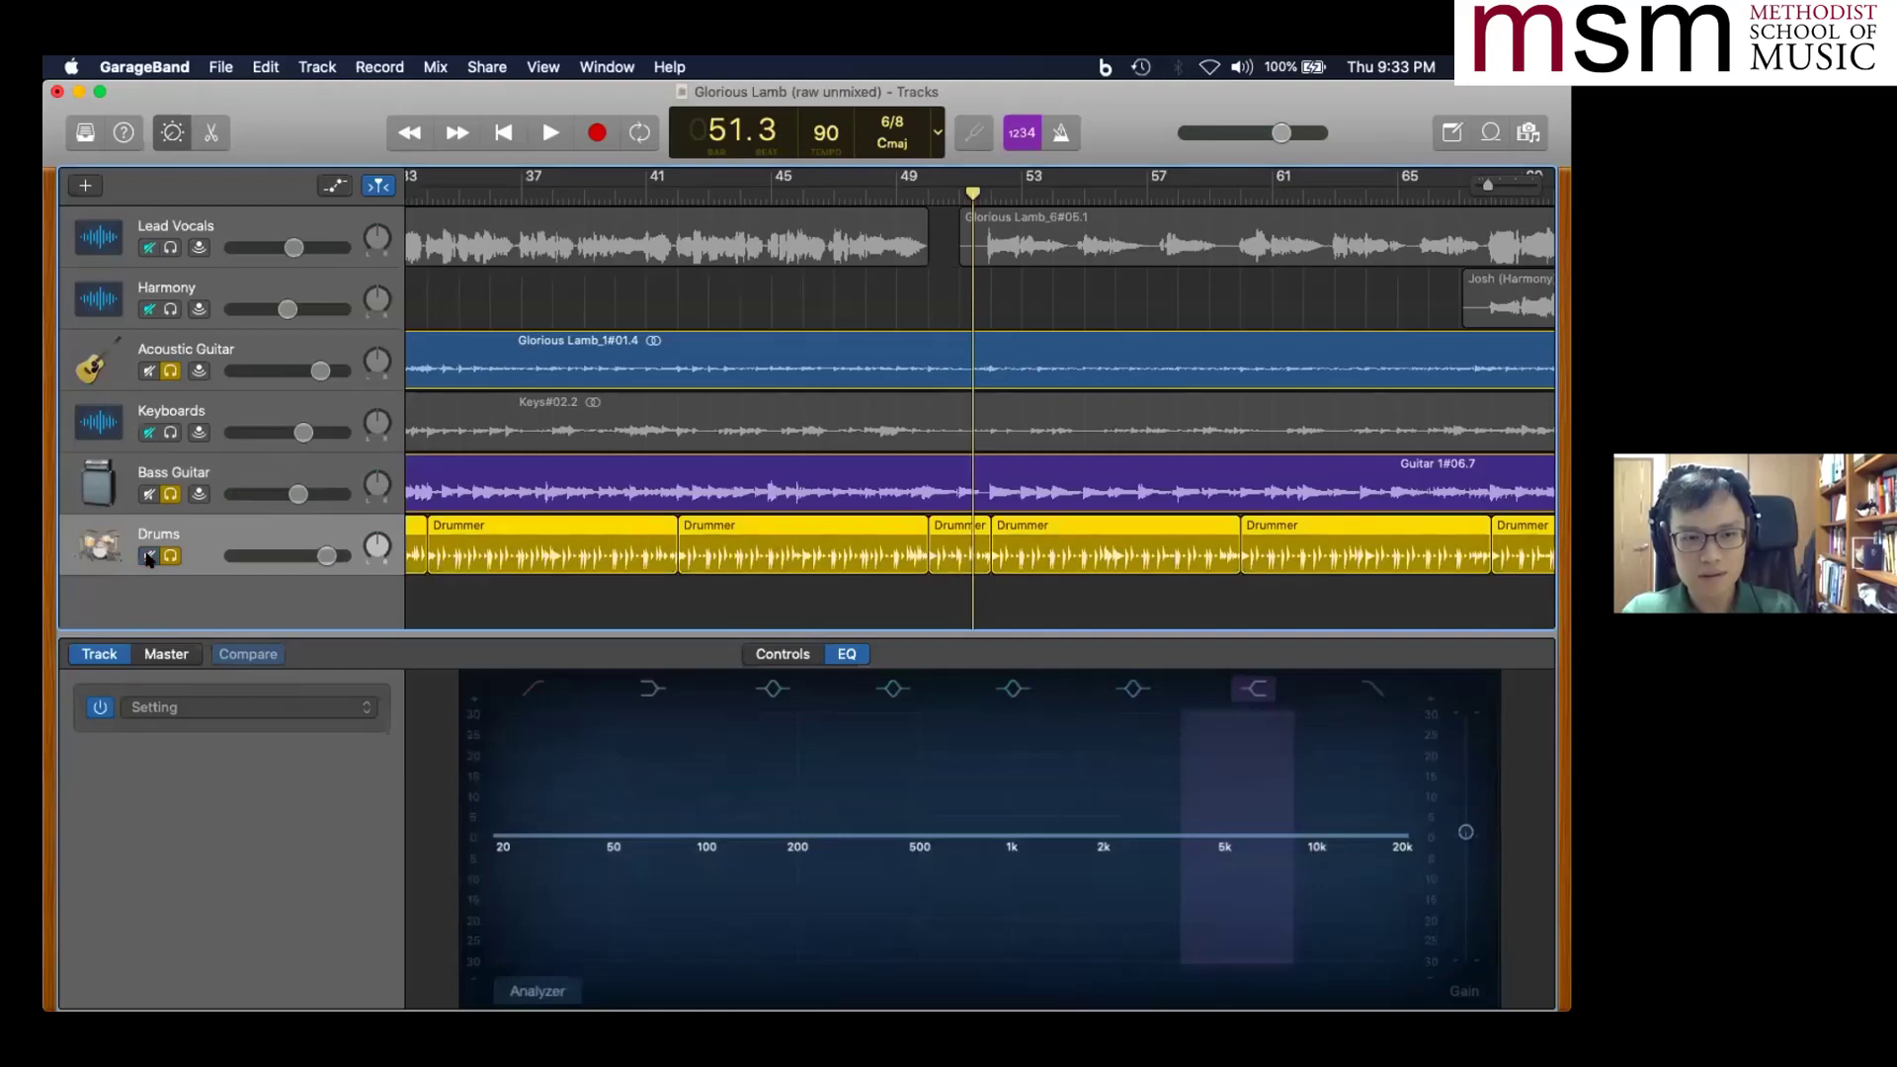
key("space")
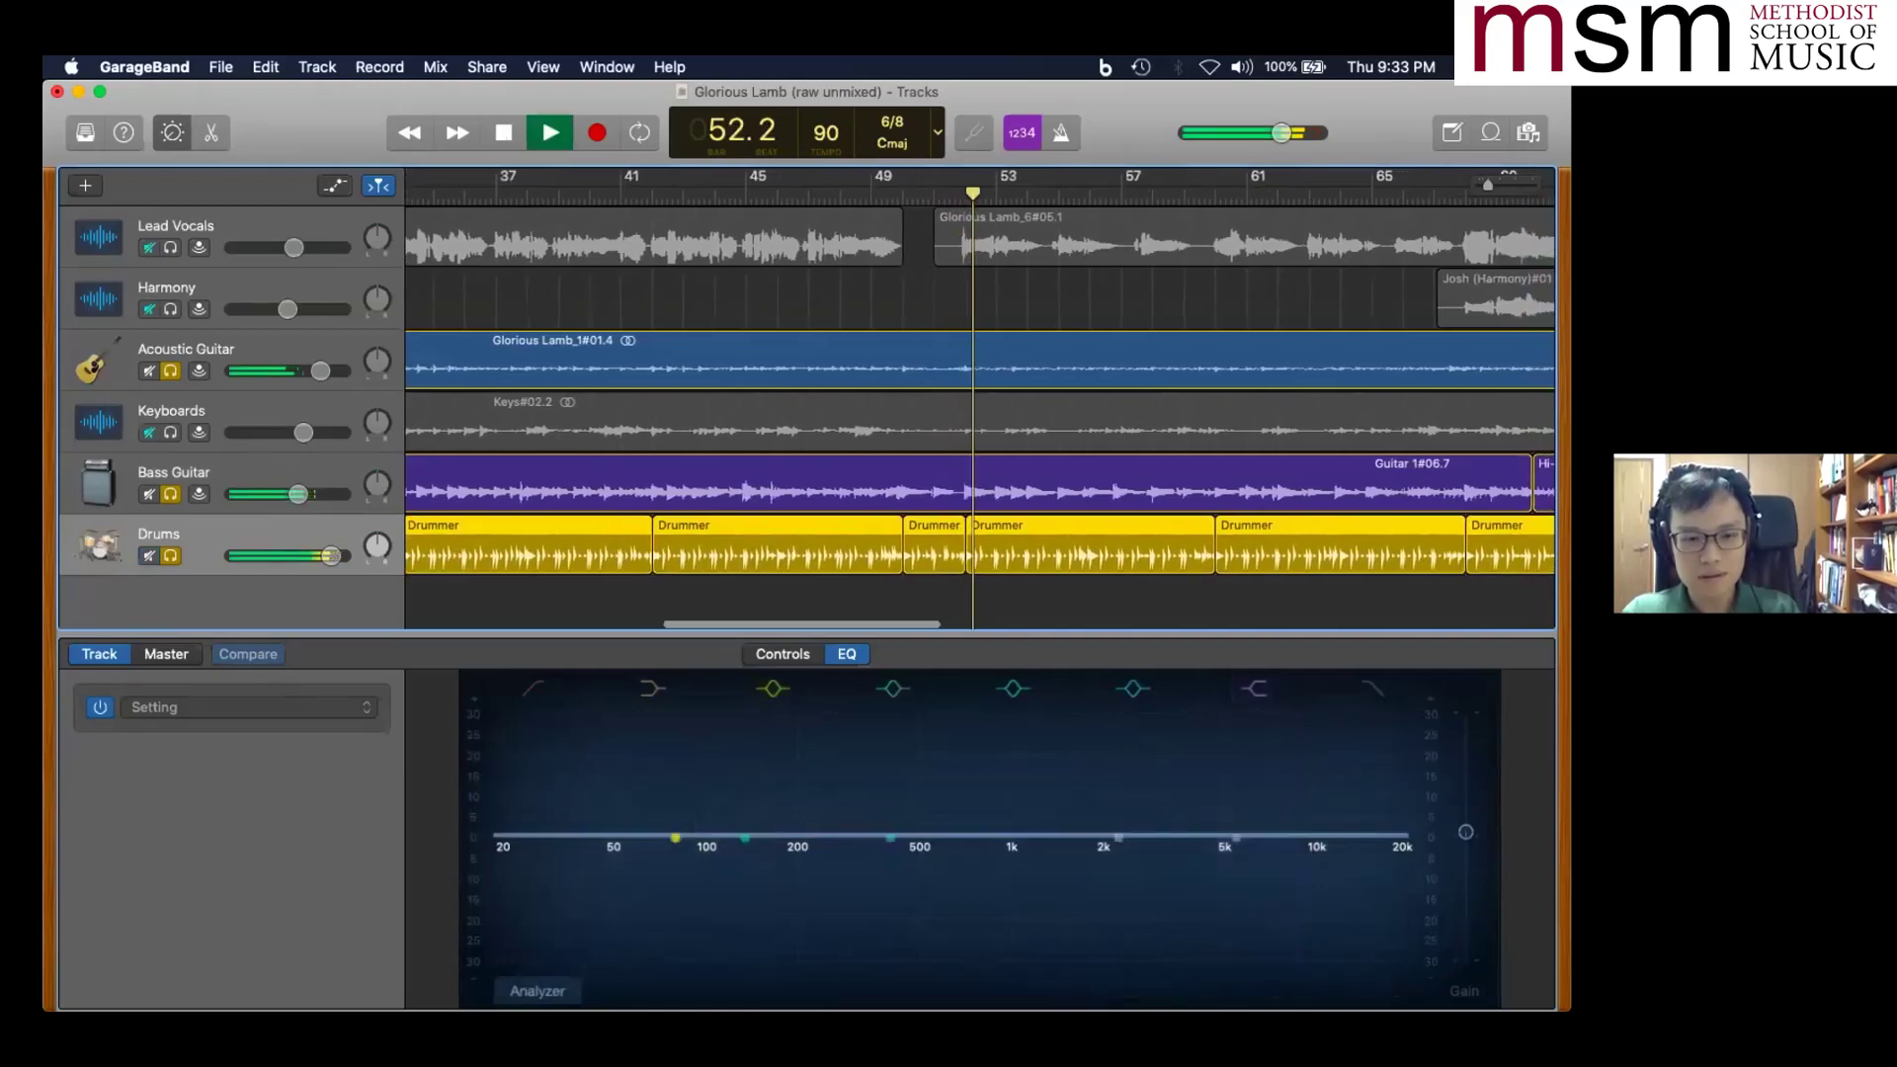
left_click(536, 687)
left_click_drag(506, 845, 633, 852)
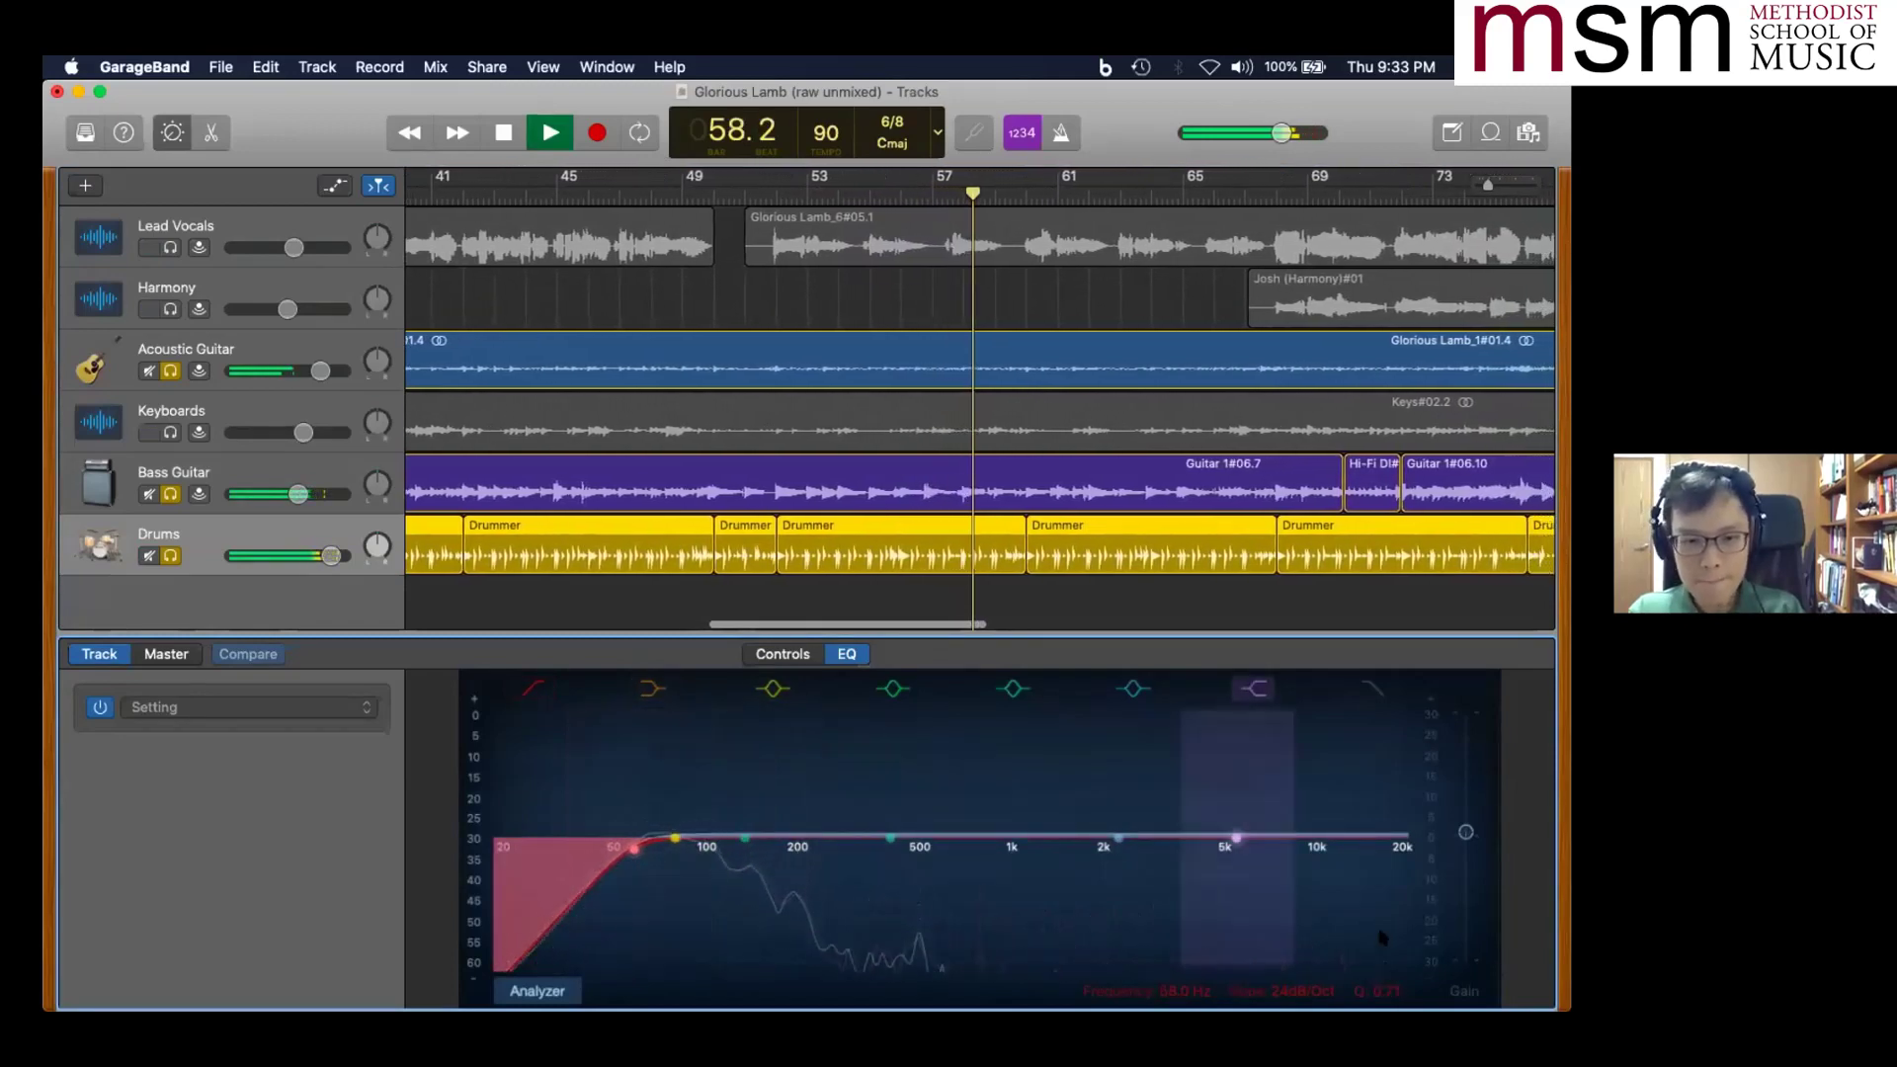
mouse_move(633, 848)
left_mouse_down()
mouse_move(633, 816)
mouse_move(634, 843)
left_mouse_up()
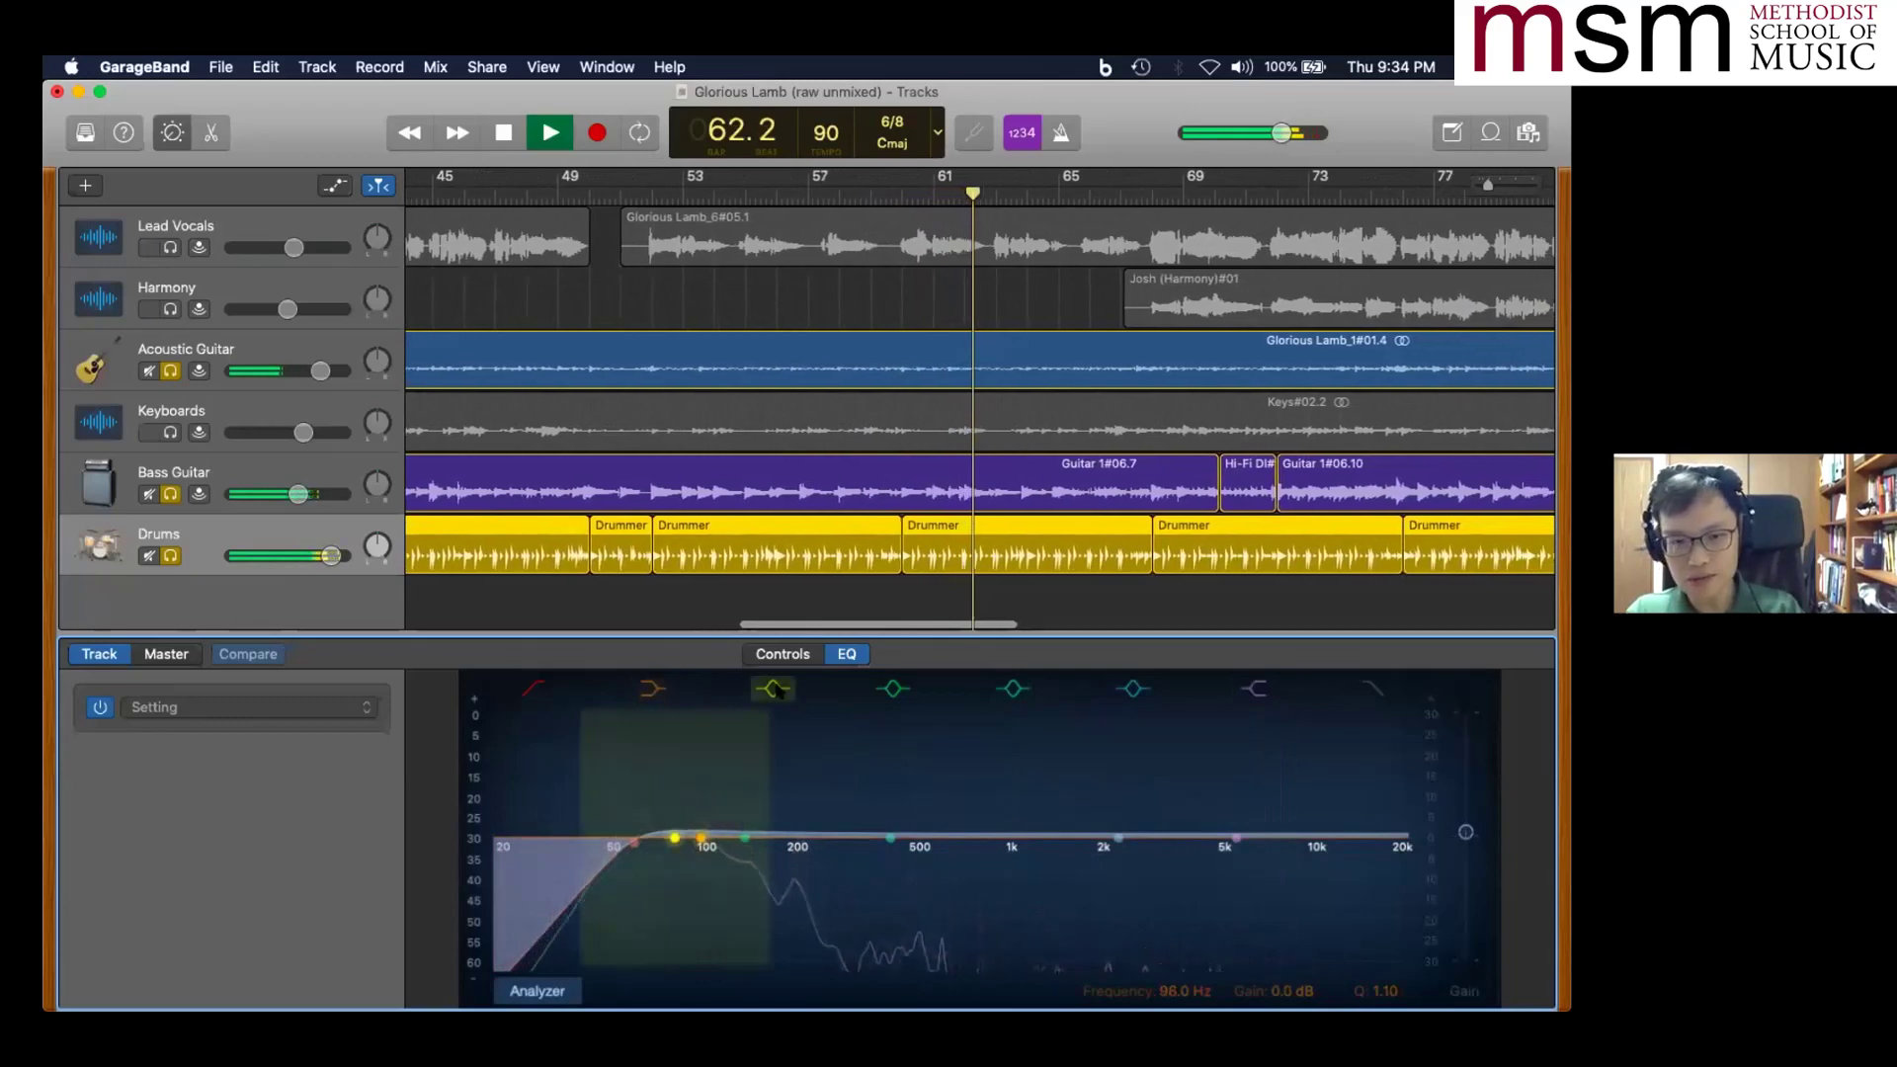
left_click_drag(694, 836, 704, 824)
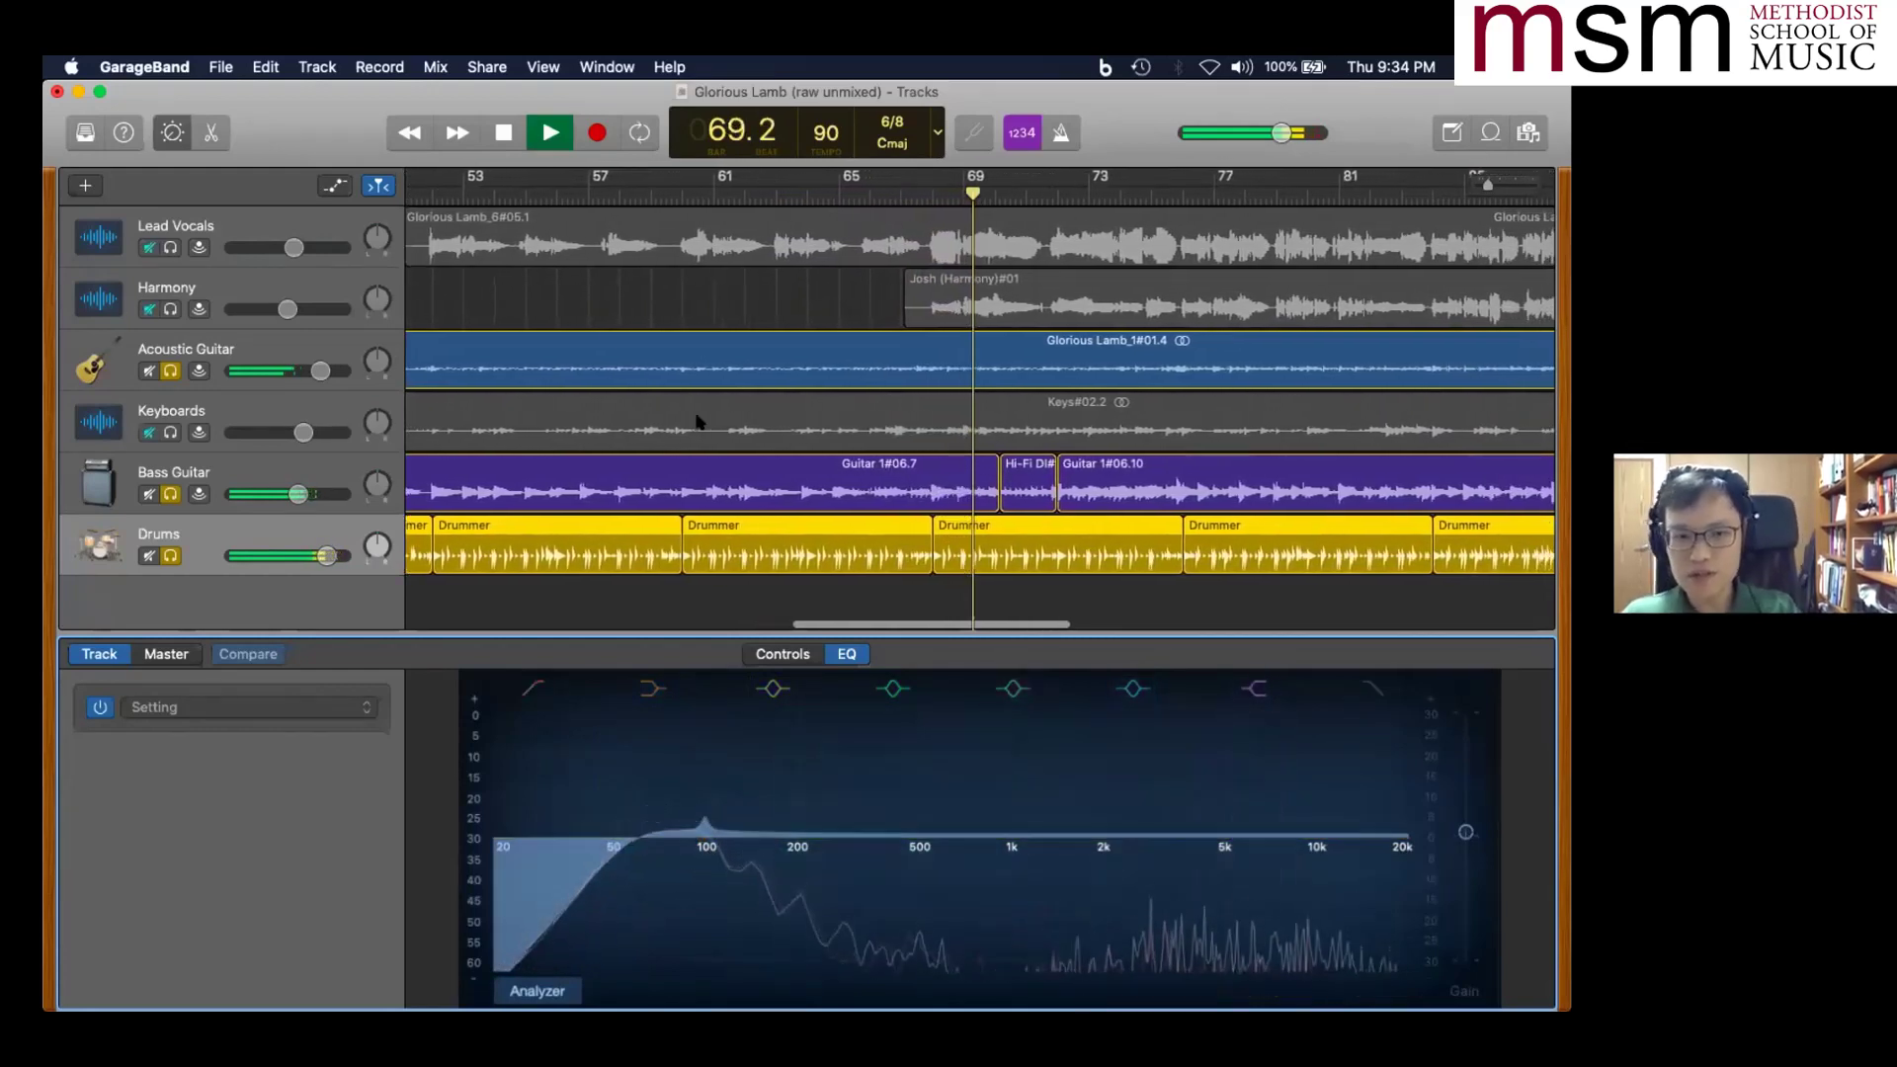
- Take the Acoustic Guitar out of solo, listen to bass and drums together, and compare their EQ curves
left_click(171, 371)
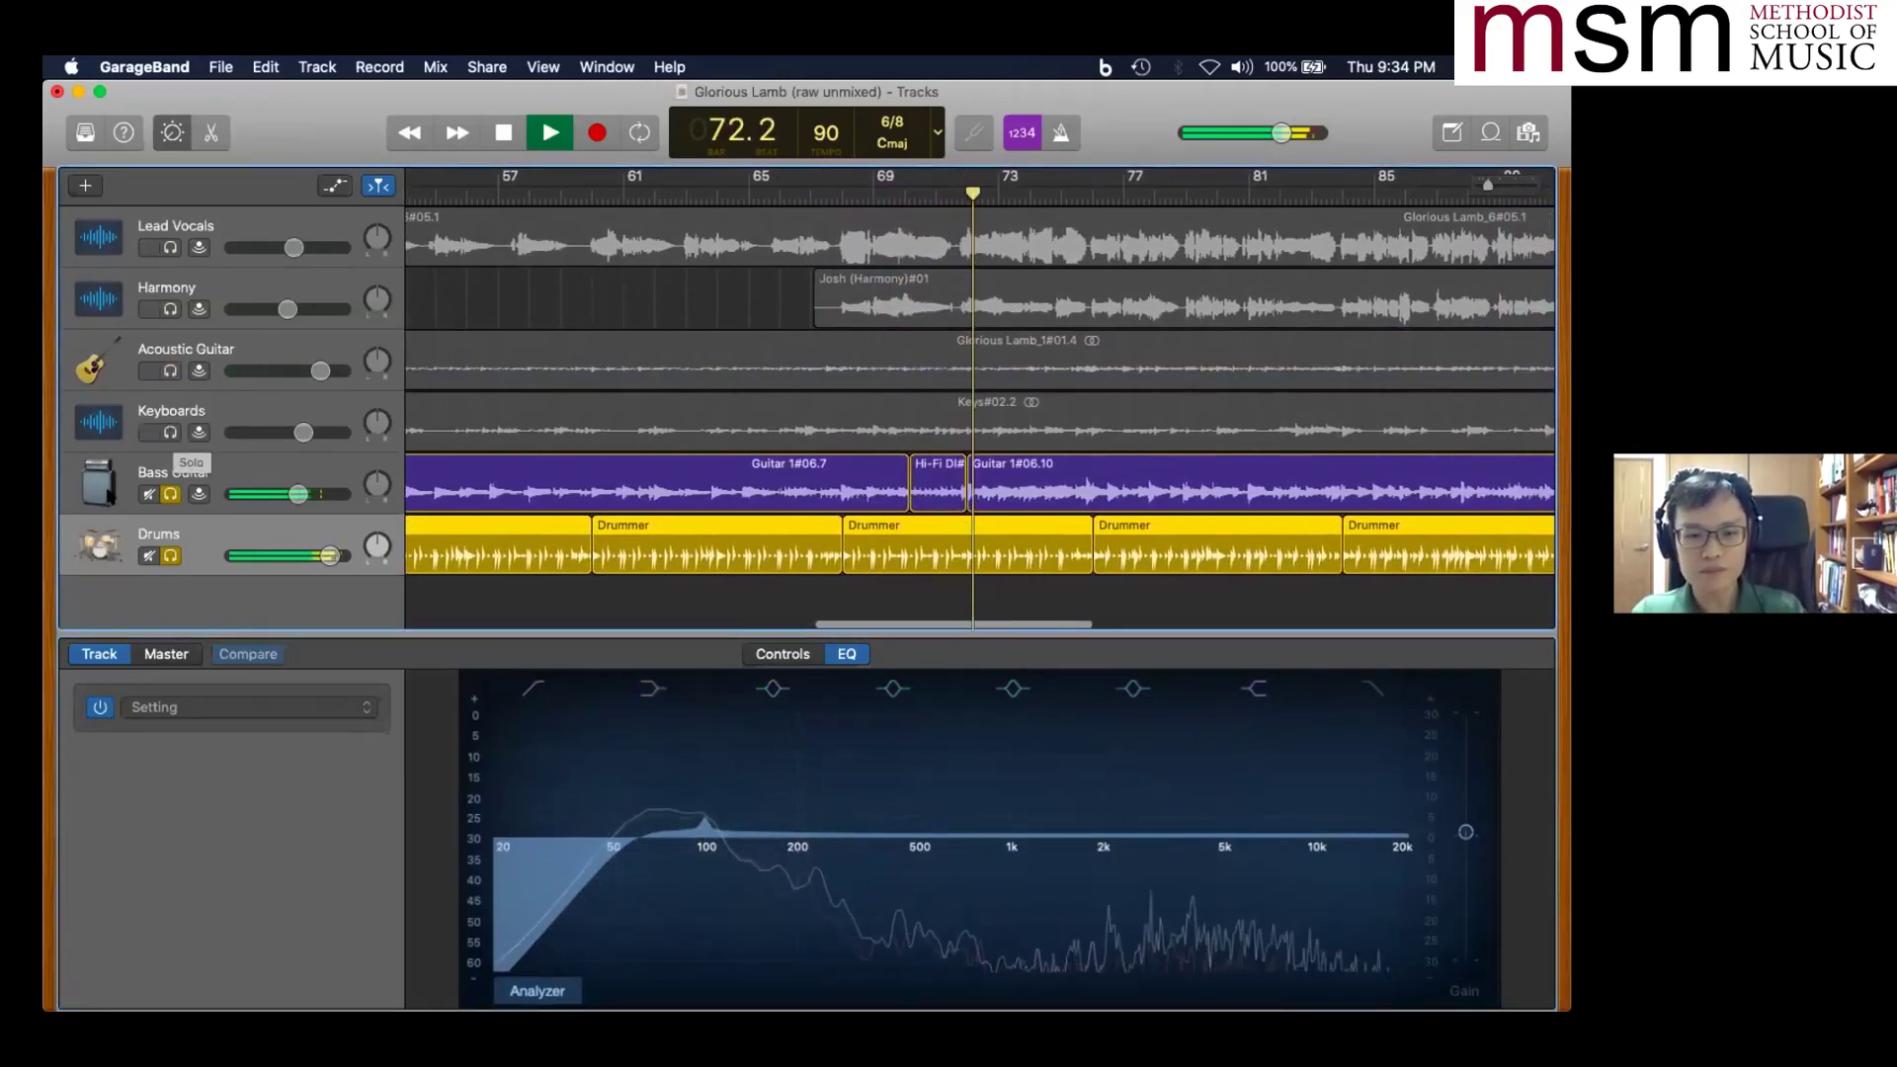
left_click(171, 464)
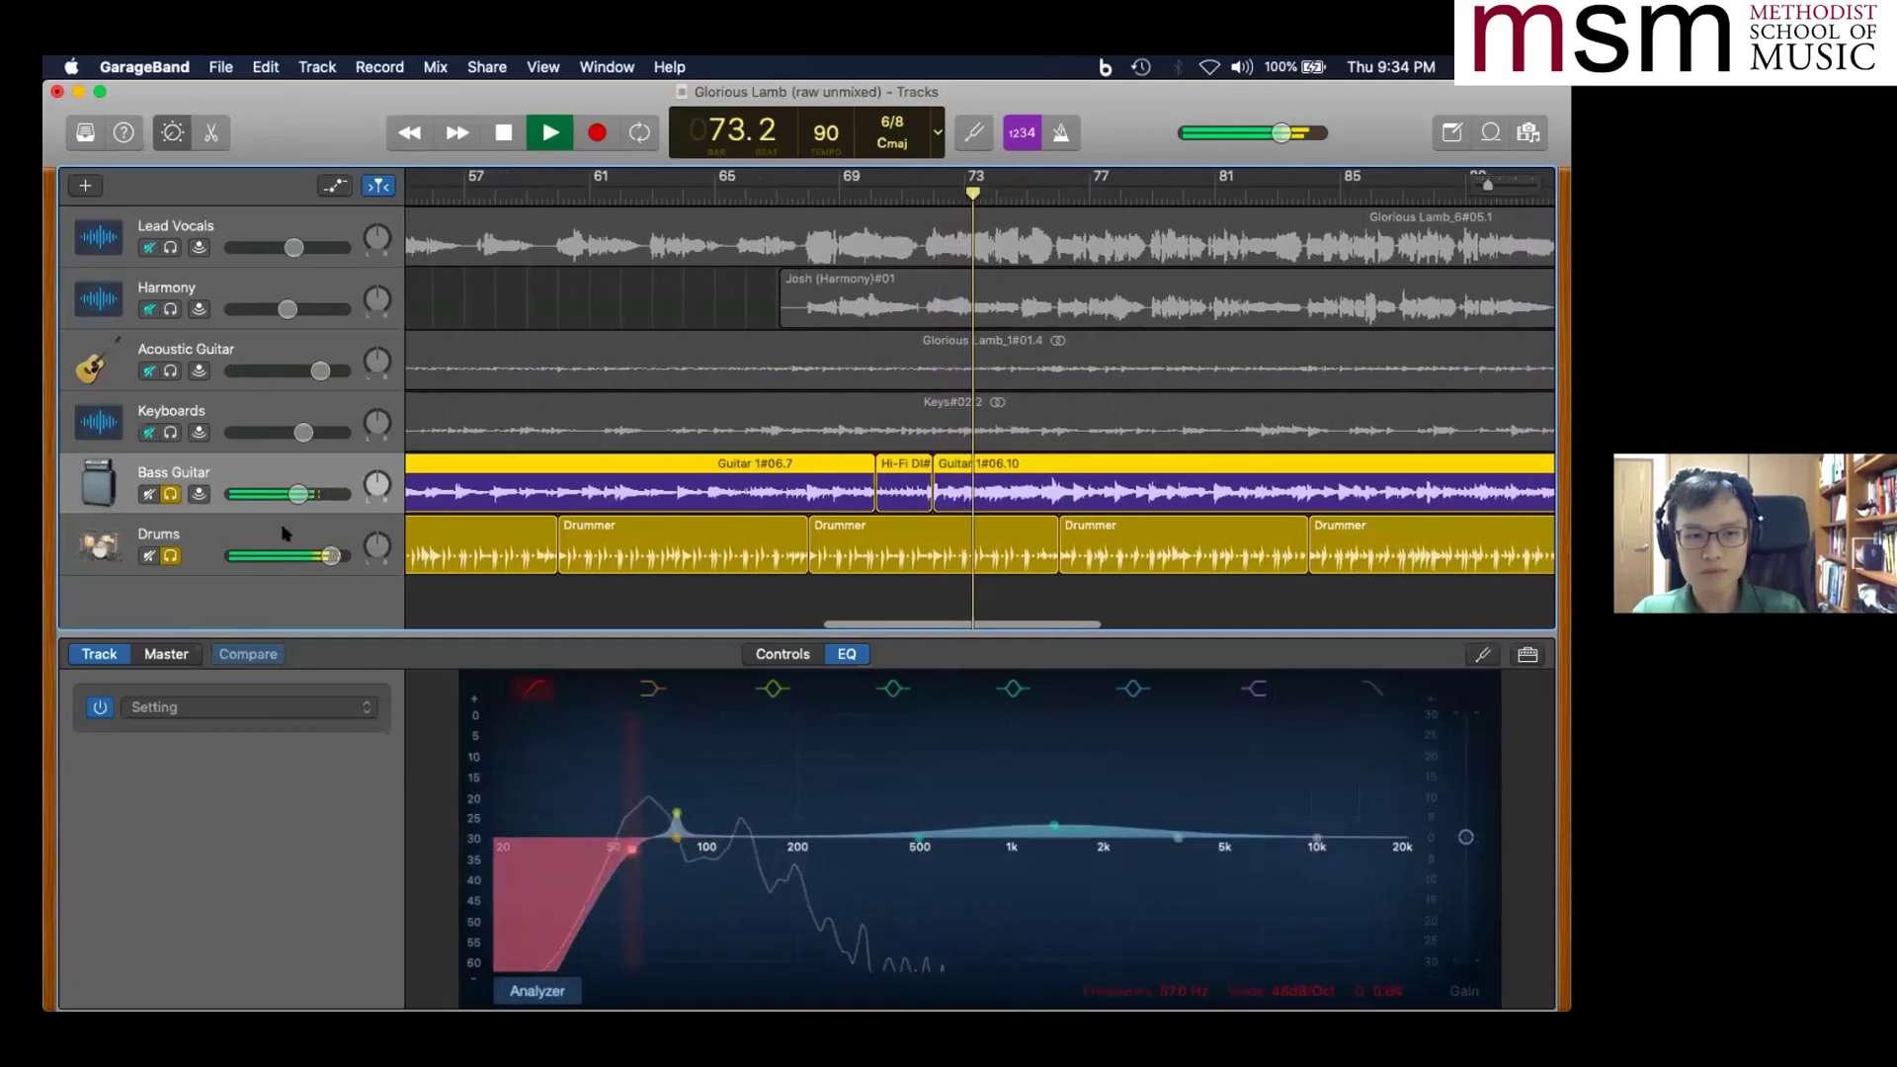
key("space")
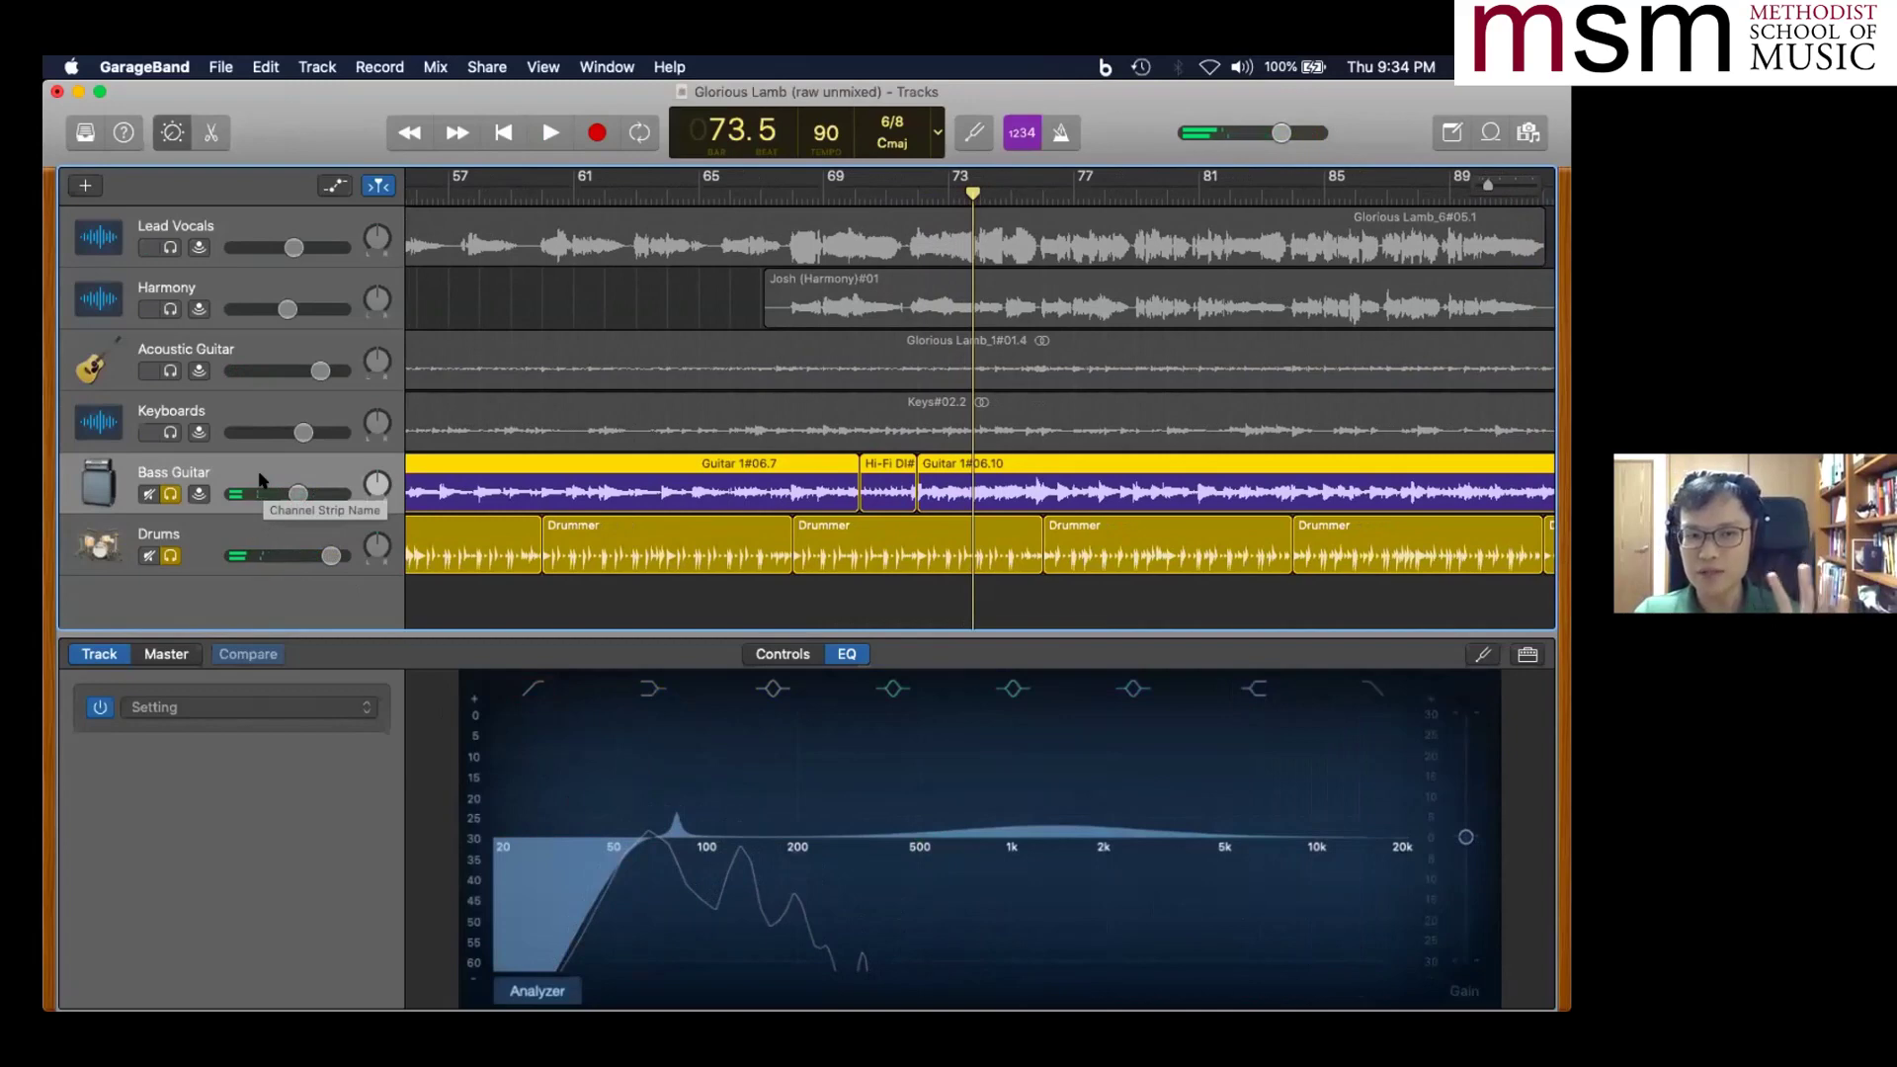
left_click(221, 538)
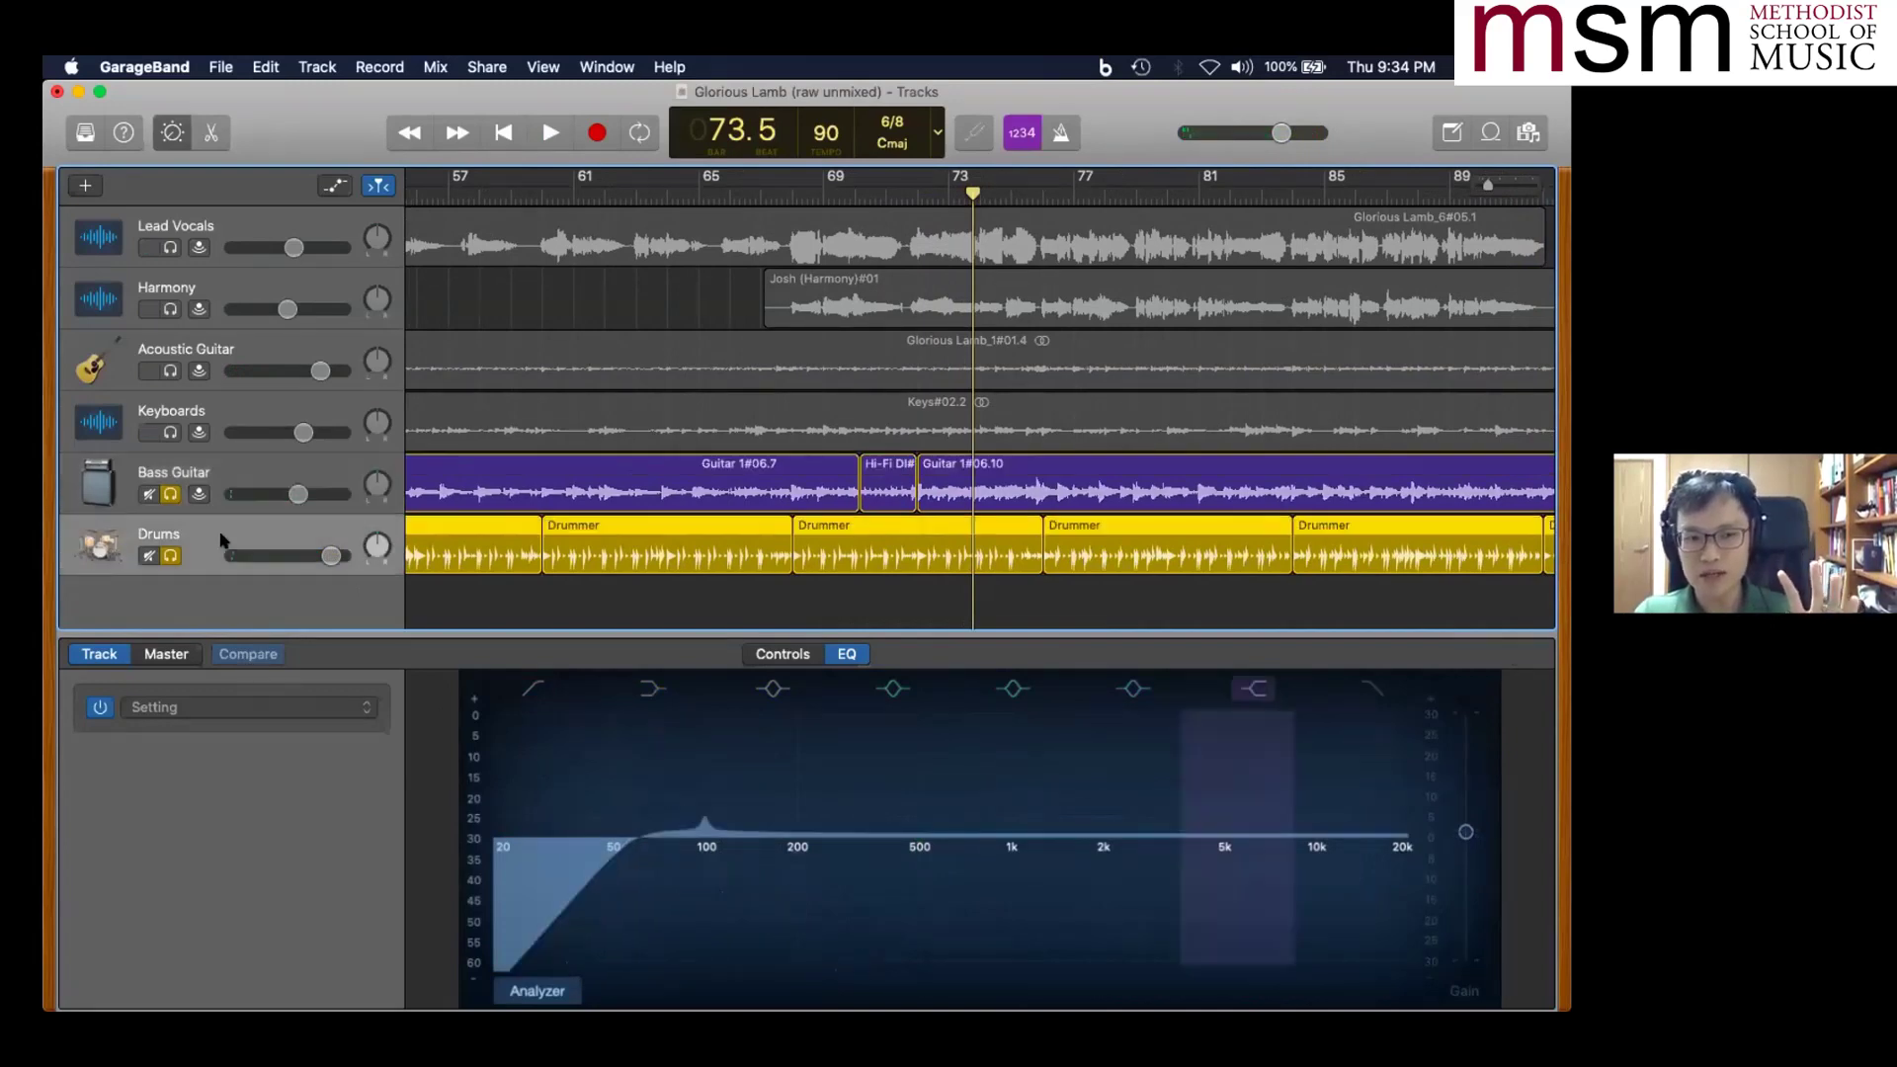
mouse_move(702, 828)
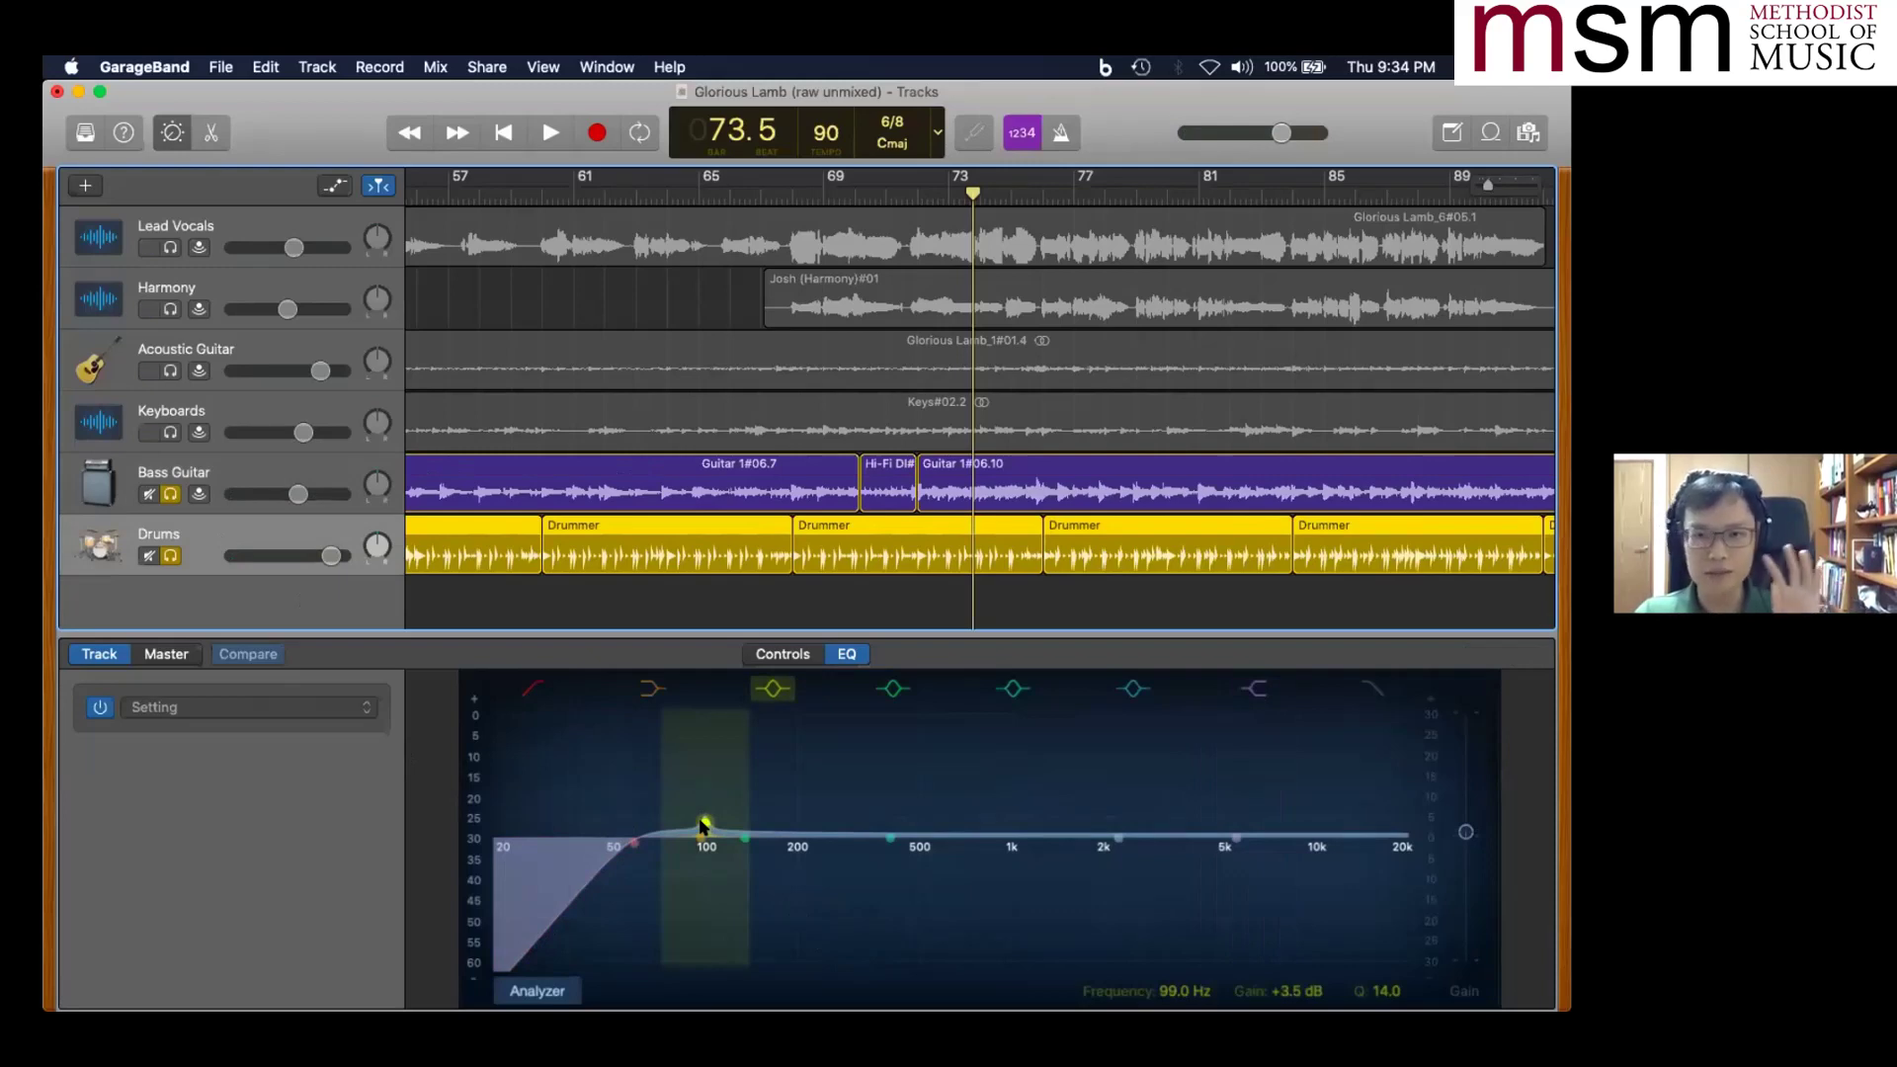
- Bypass the EQ on the Drums and Bass Guitar tracks and listen to both from bar 73
left_click(100, 709)
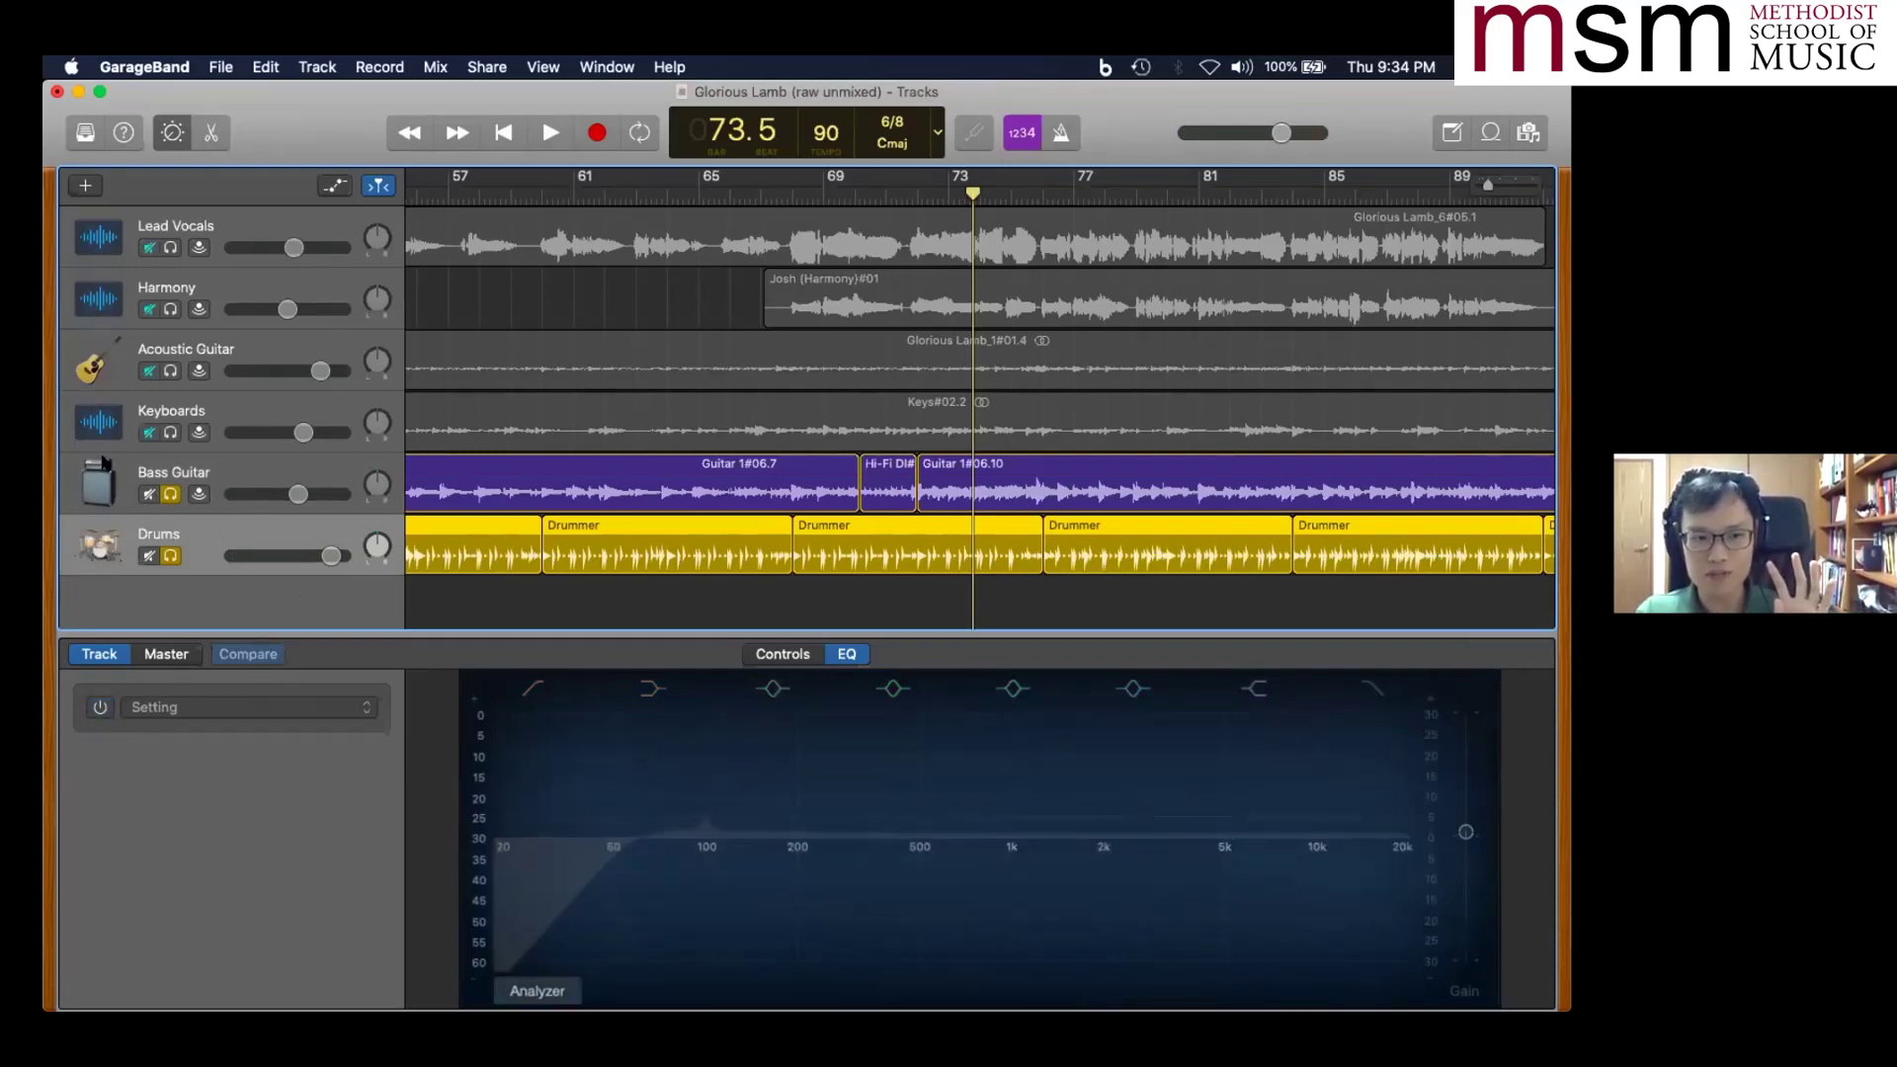
left_click(102, 464)
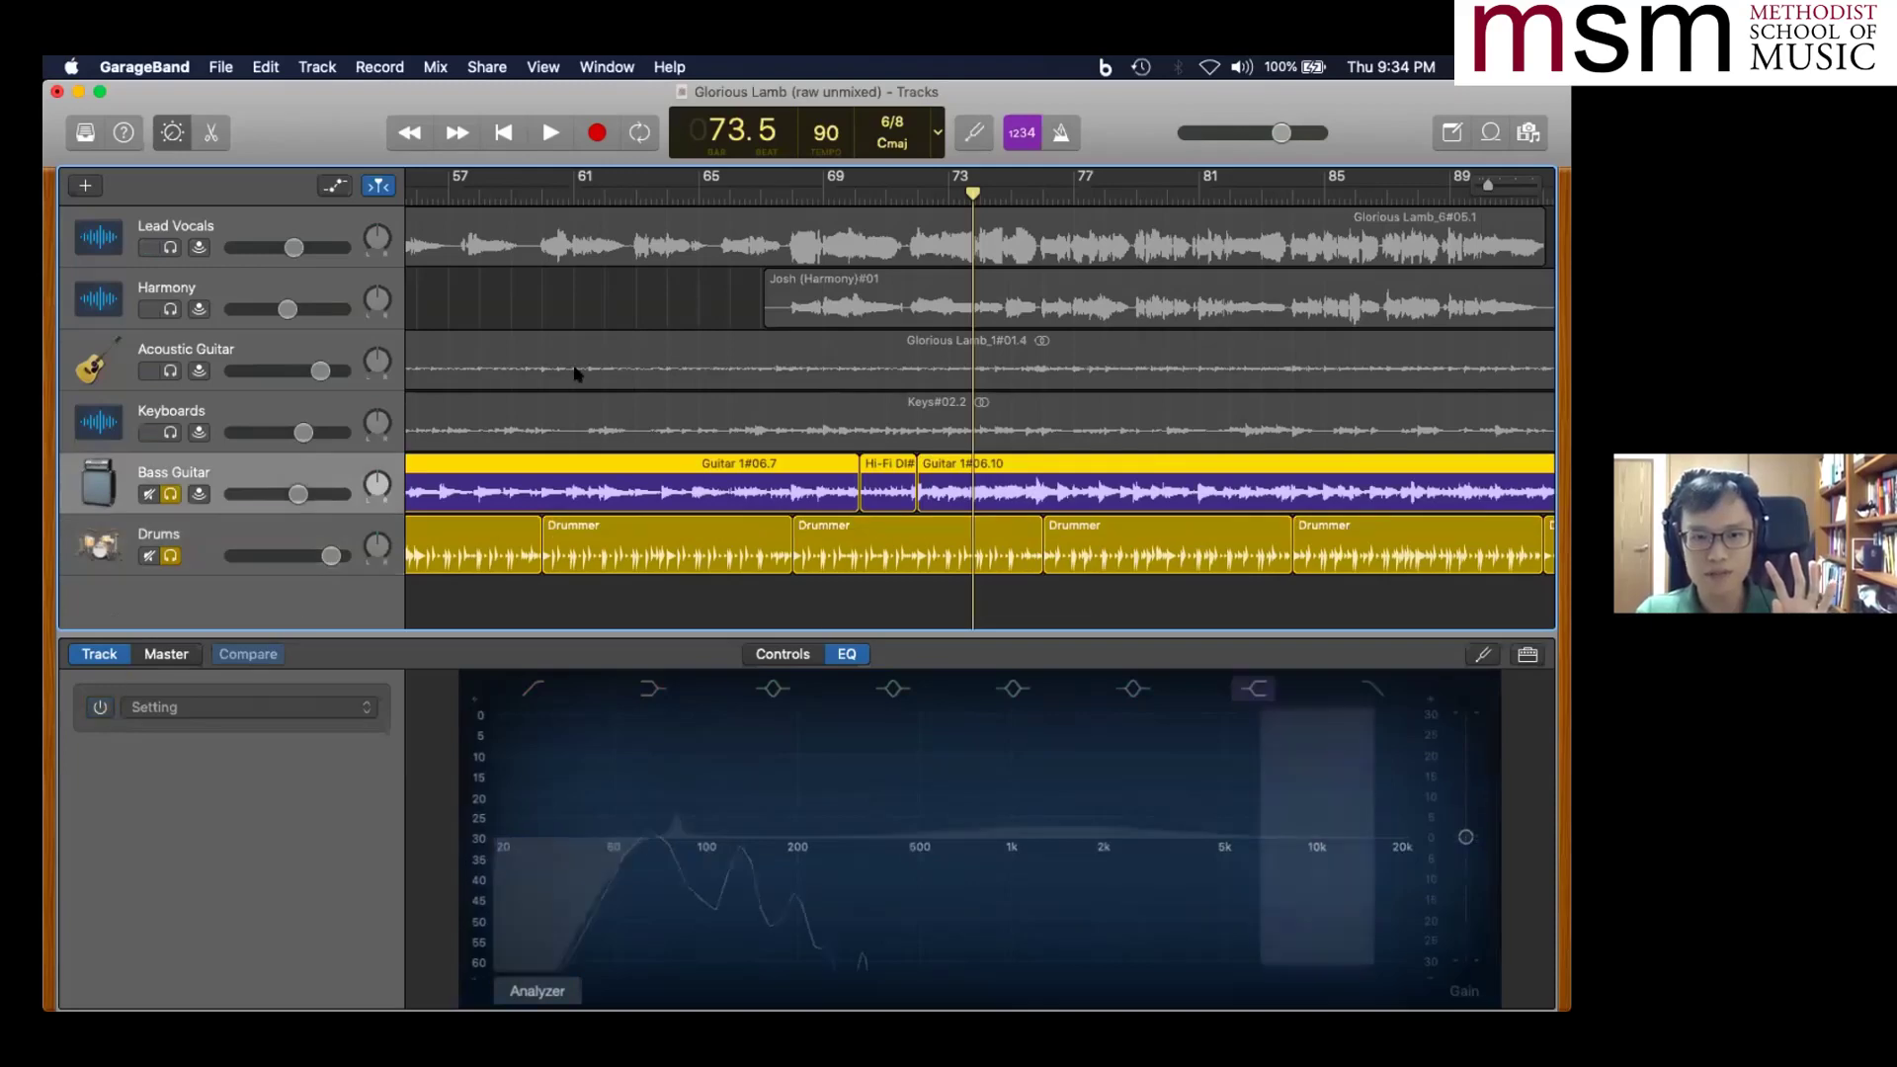
key("space")
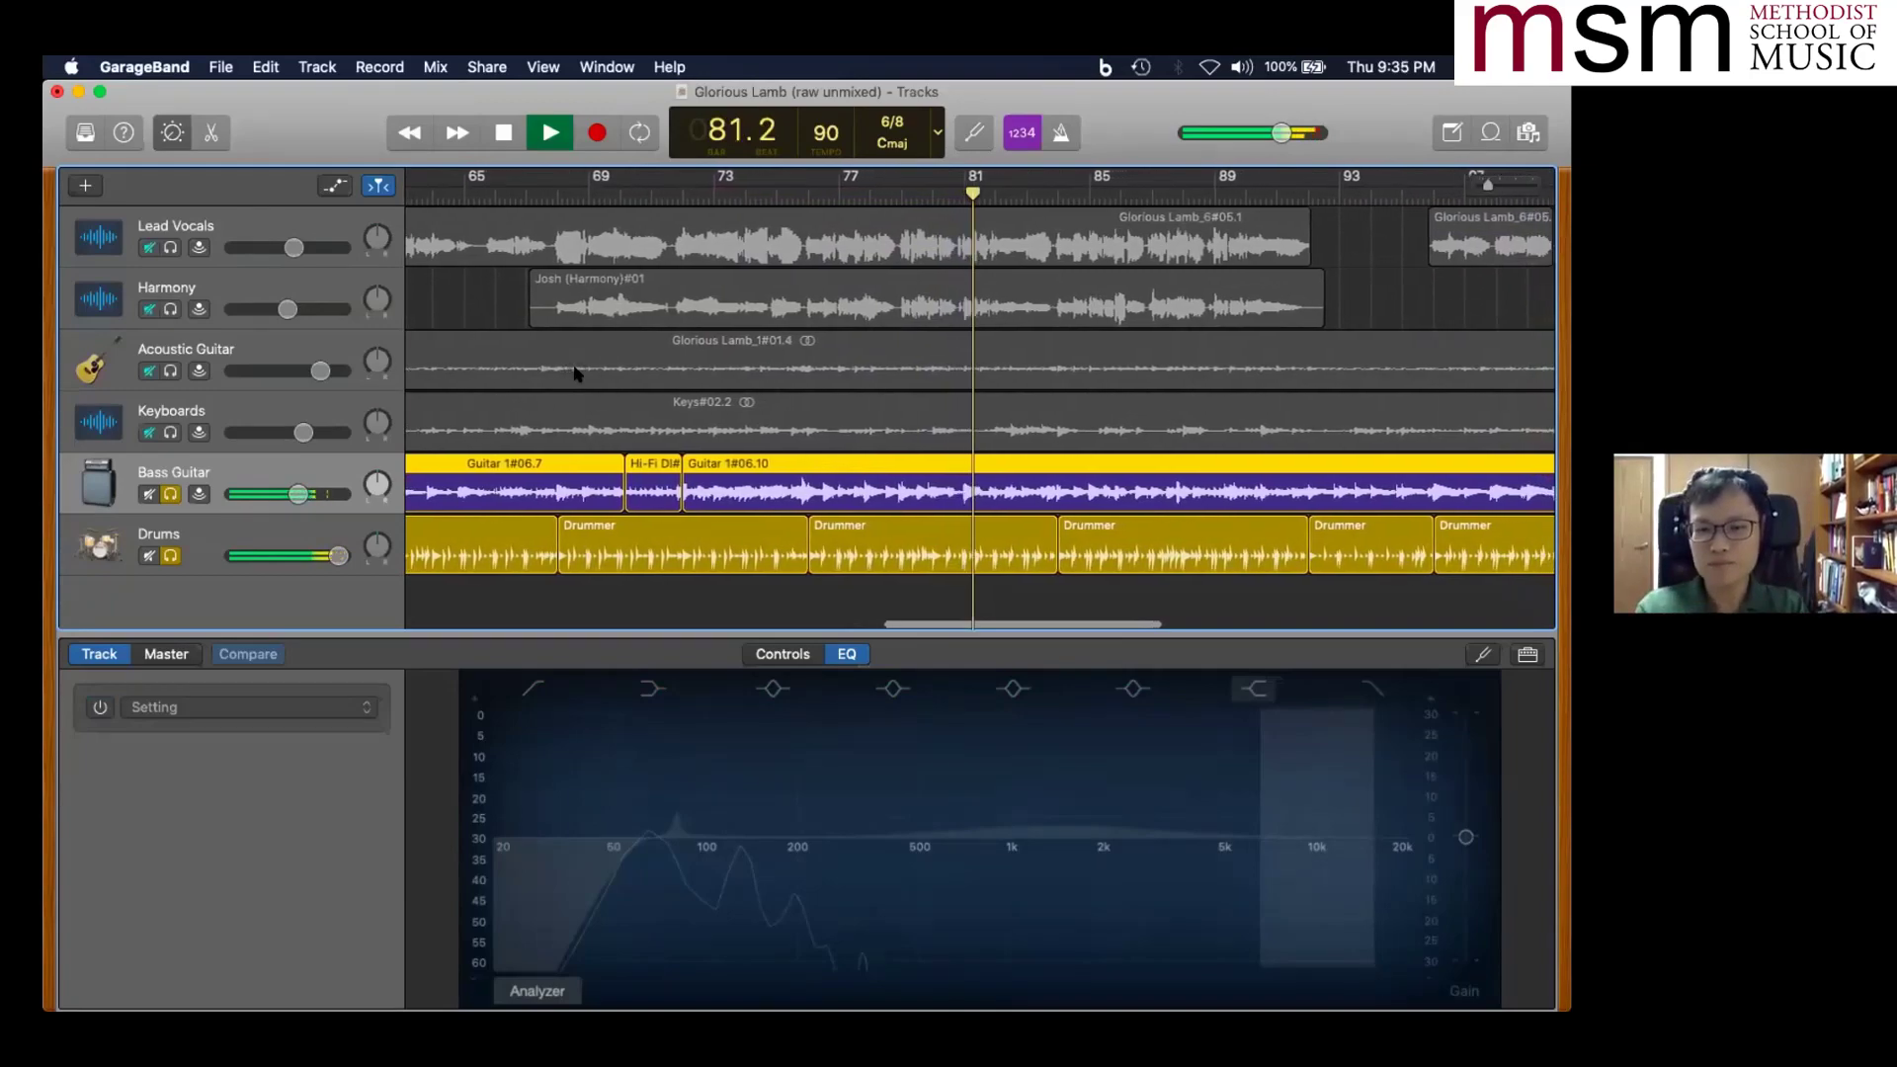
key("space")
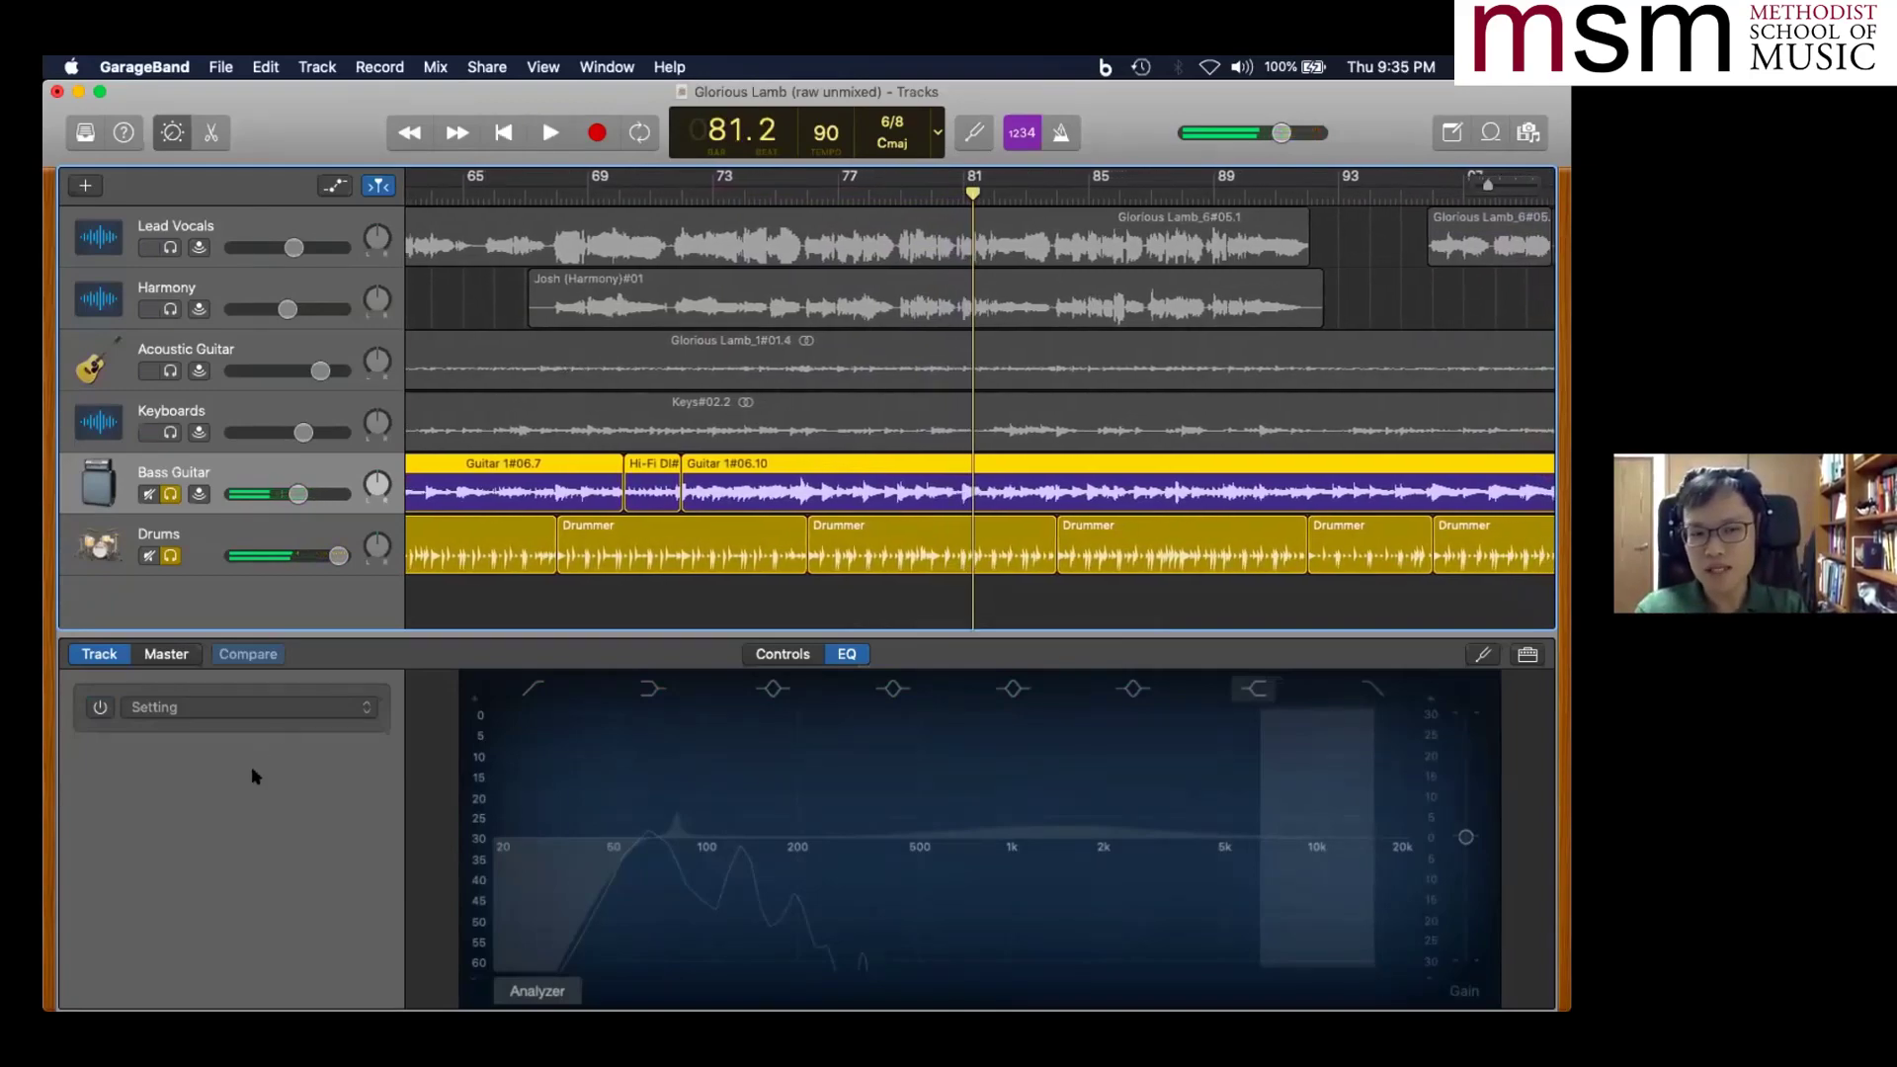
- Switch to the PowerPoint slide show with the EQ slide about bass and drums
key("ctrl+Up")
left_click(470, 788)
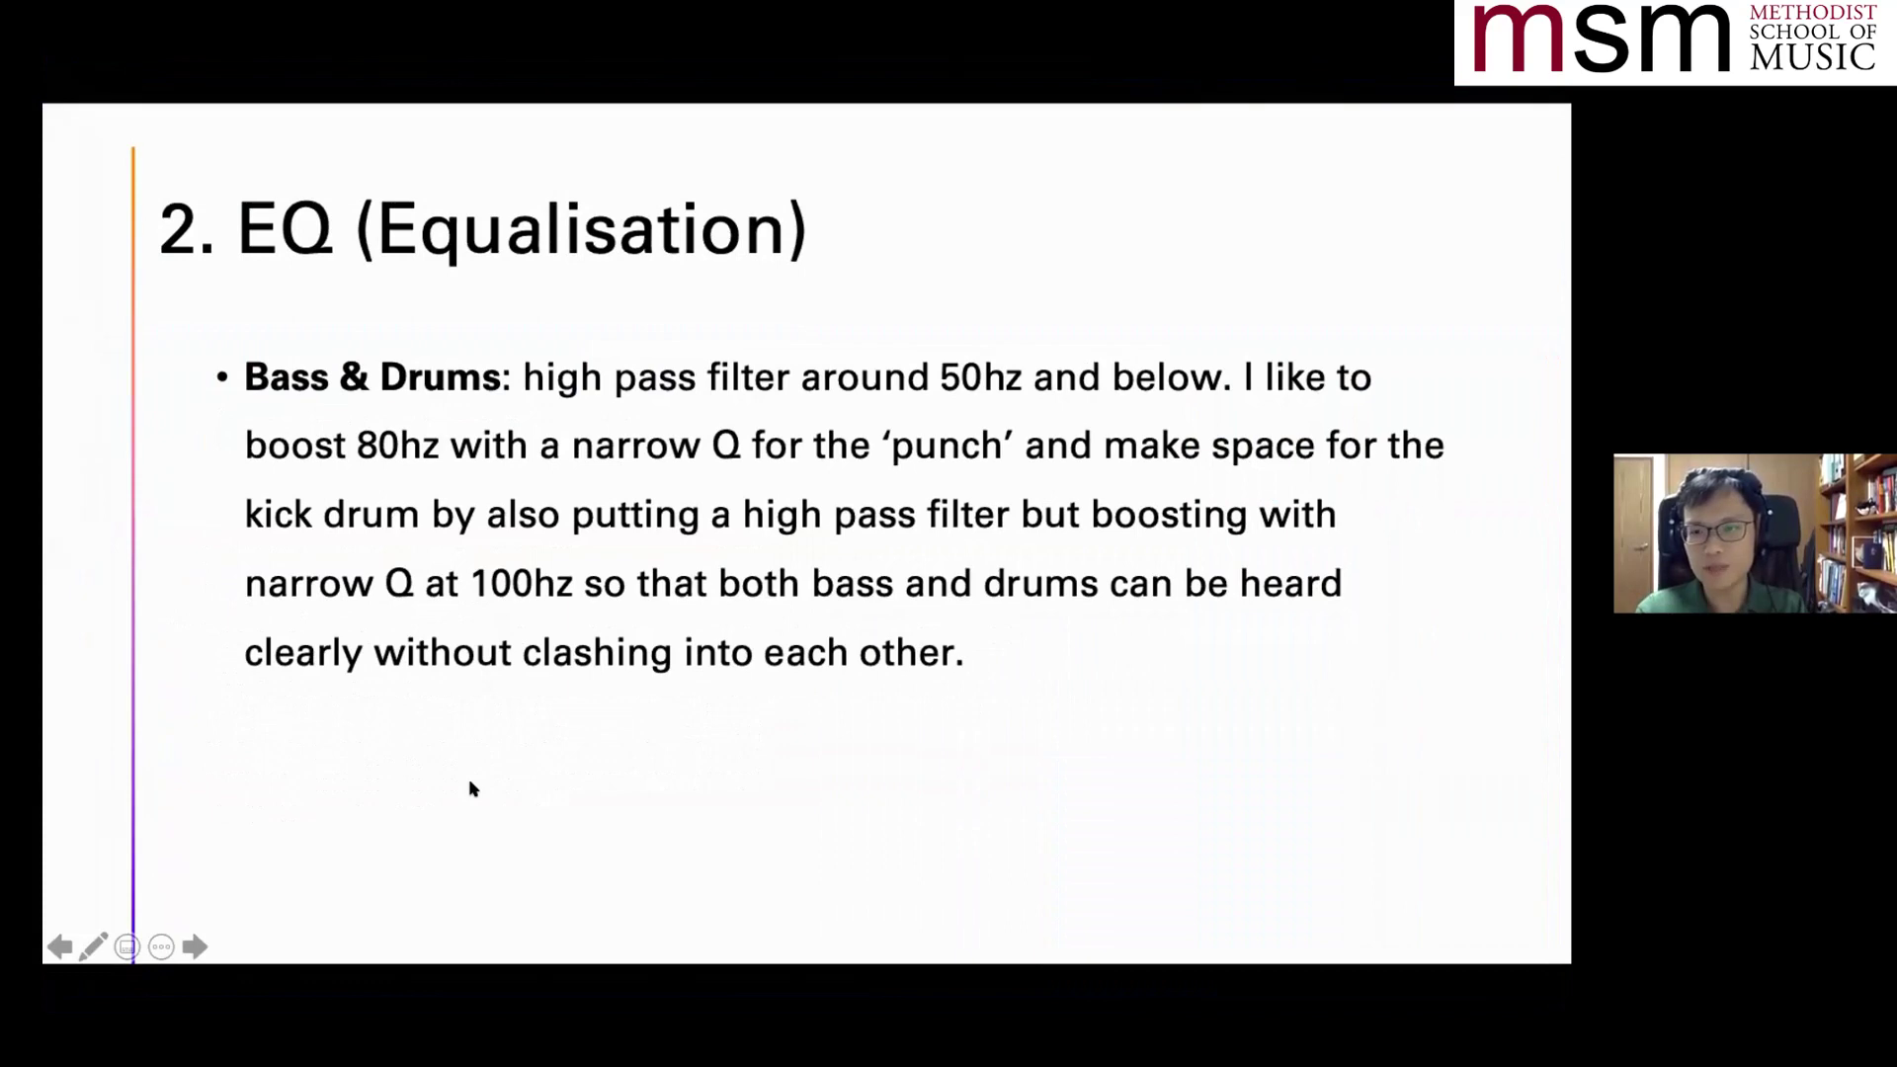
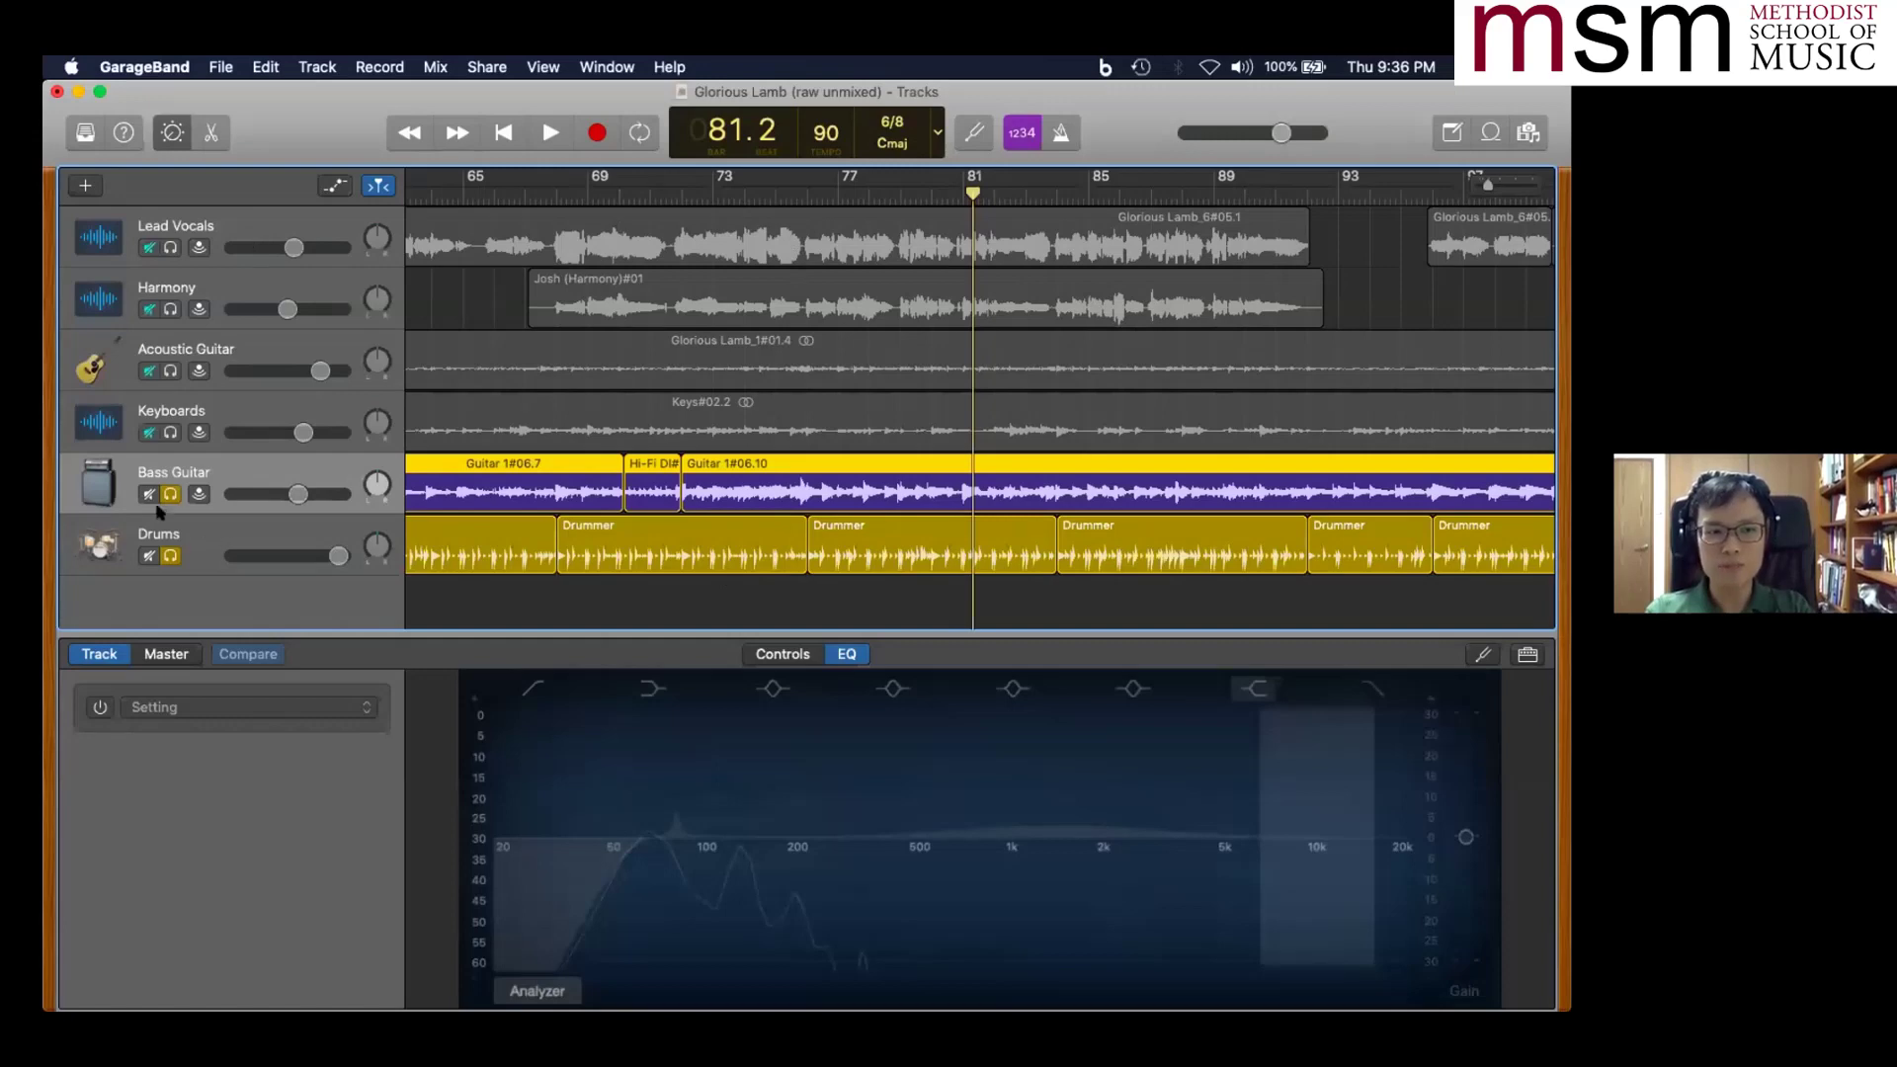
- Take the Bass Guitar and Drums out of solo, select the Lead Vocals track, and unmute the Bass Guitar
left_click(170, 556)
left_click(240, 223)
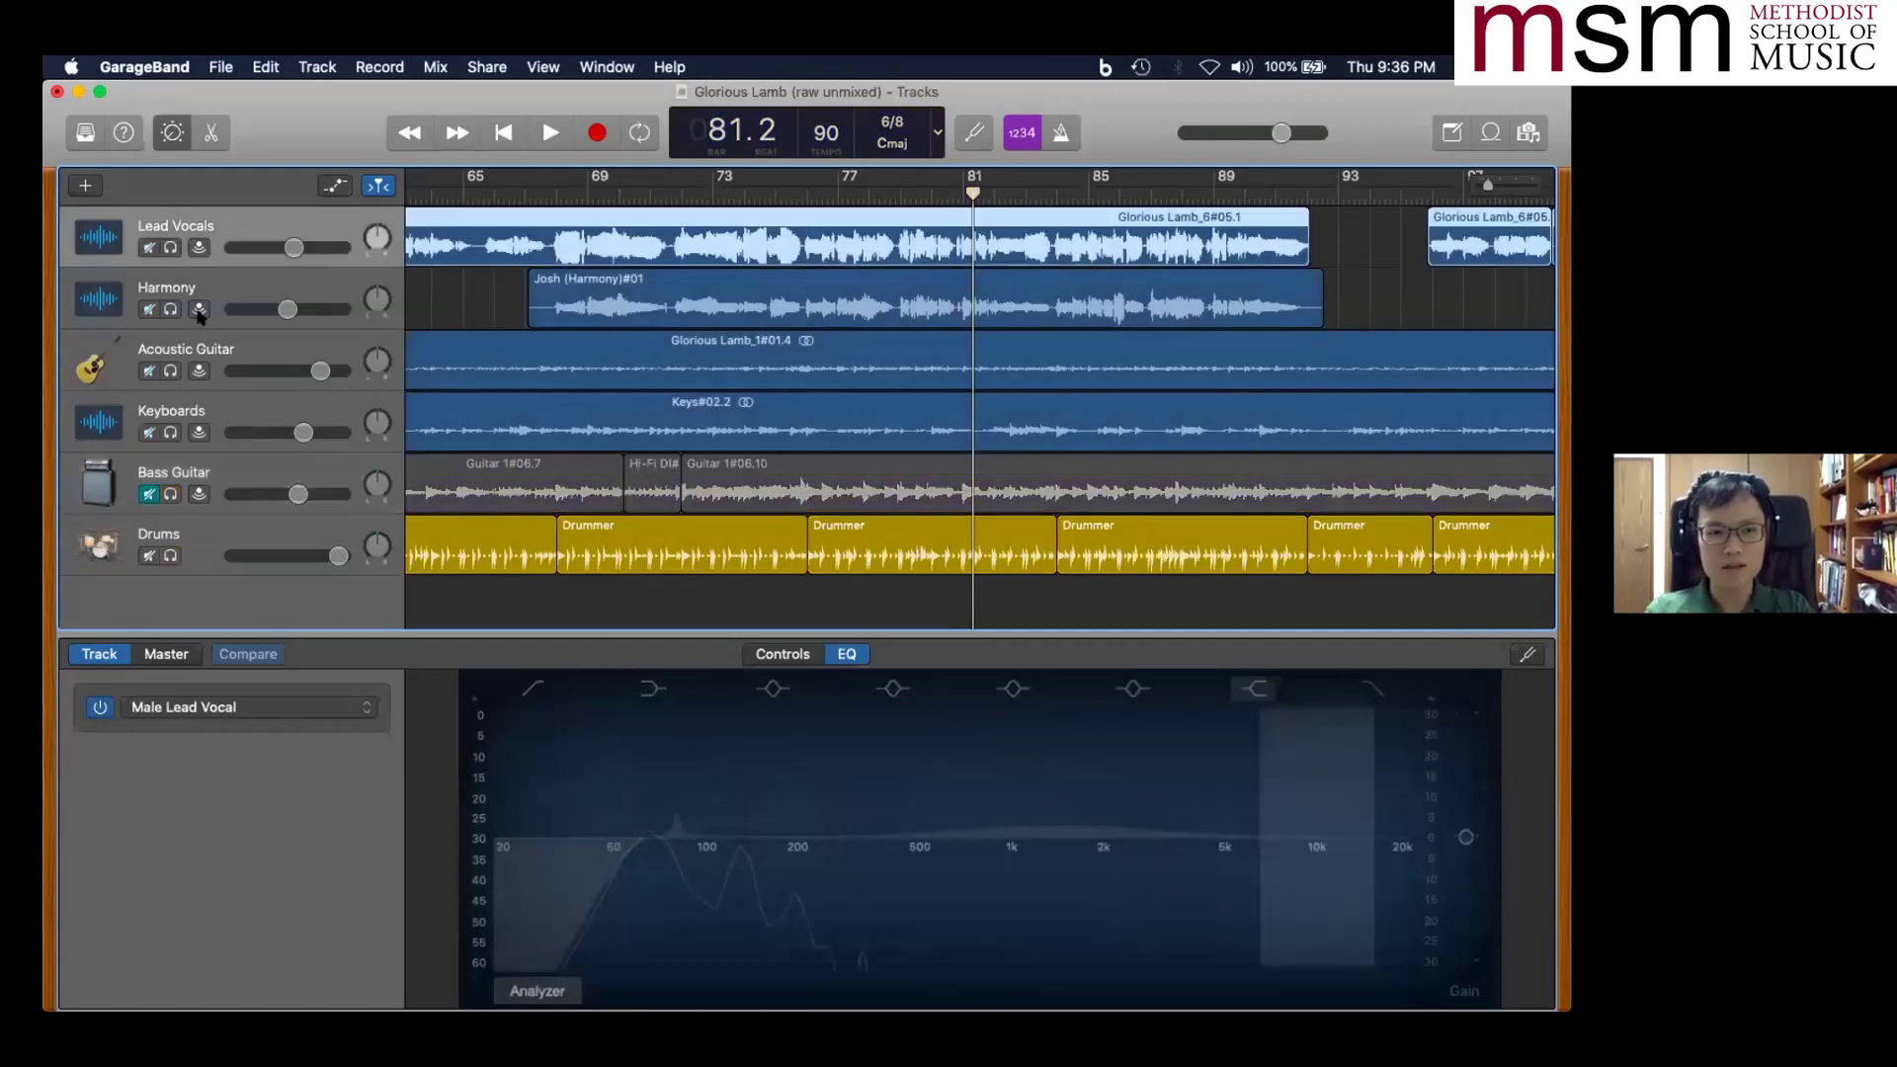
left_click(149, 494)
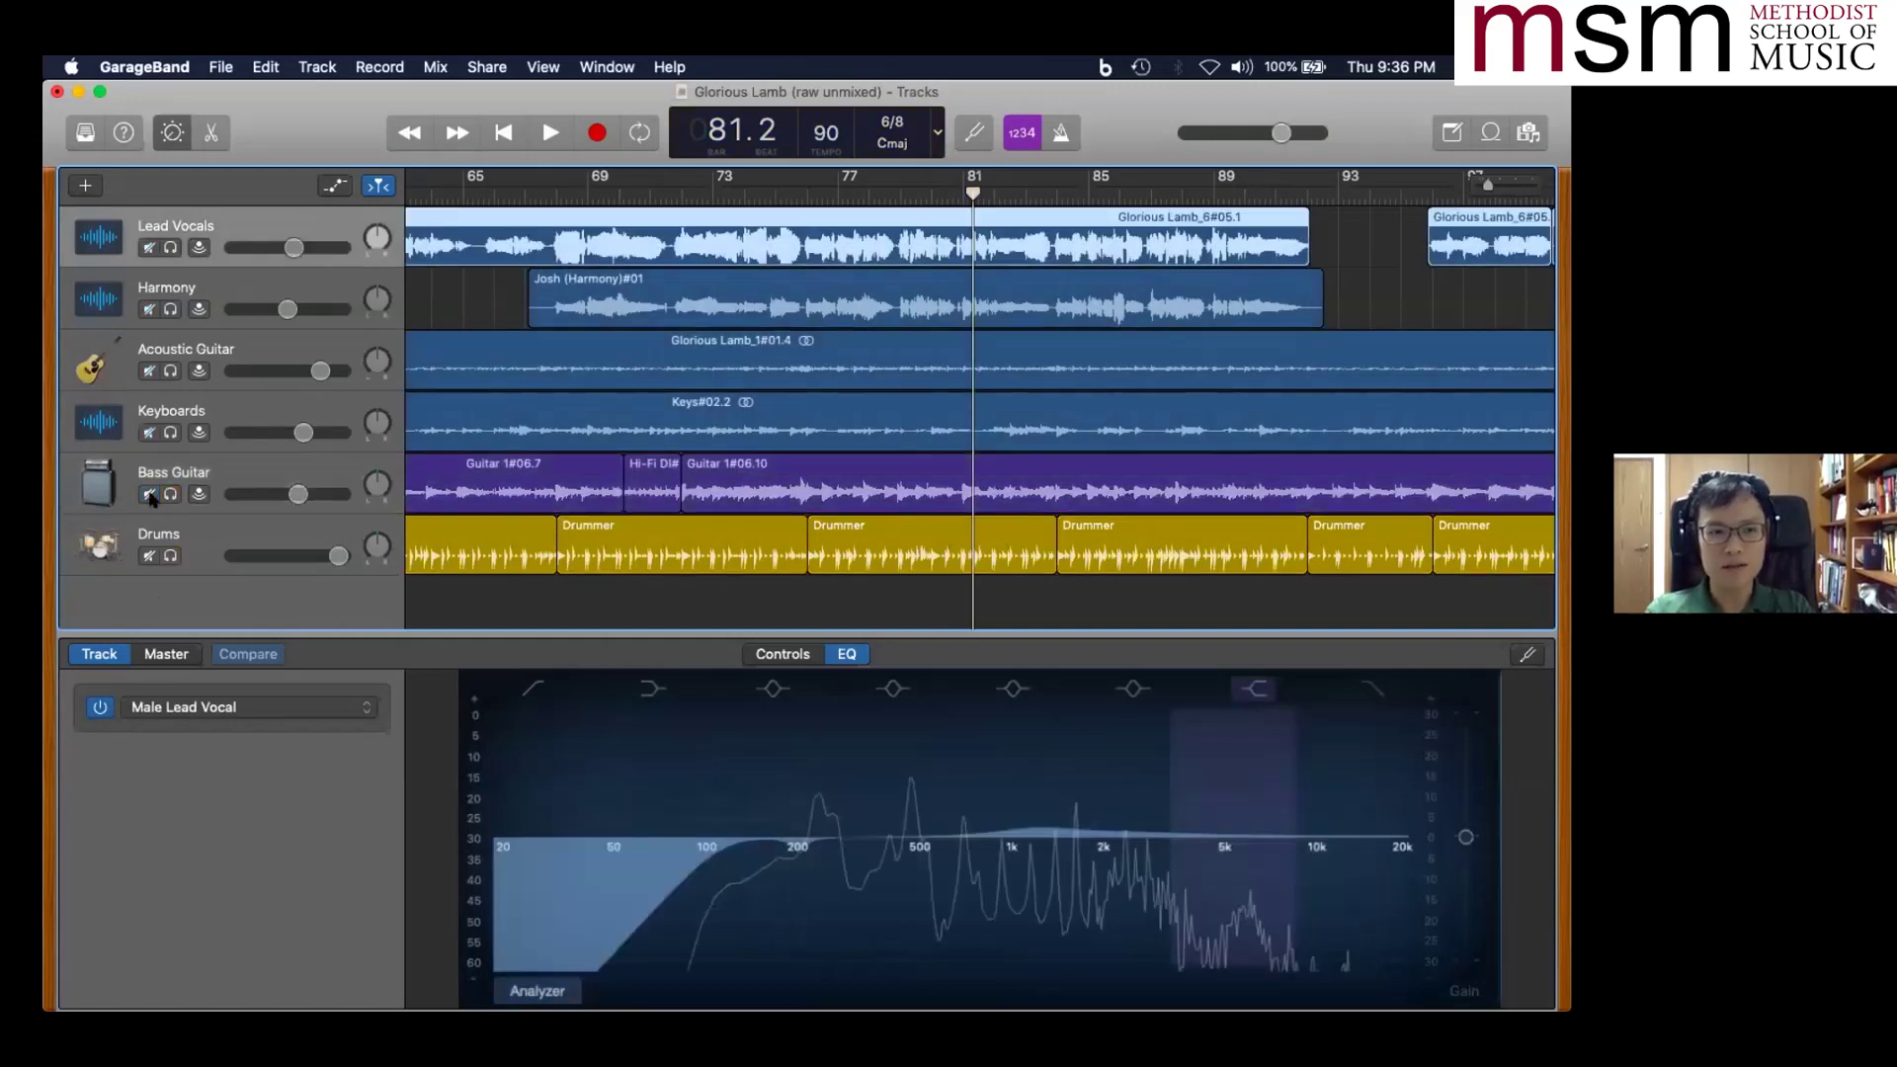
- Open the Lead Vocals regions in the audio editor and play the full mix from bar 68
double_click(546, 241)
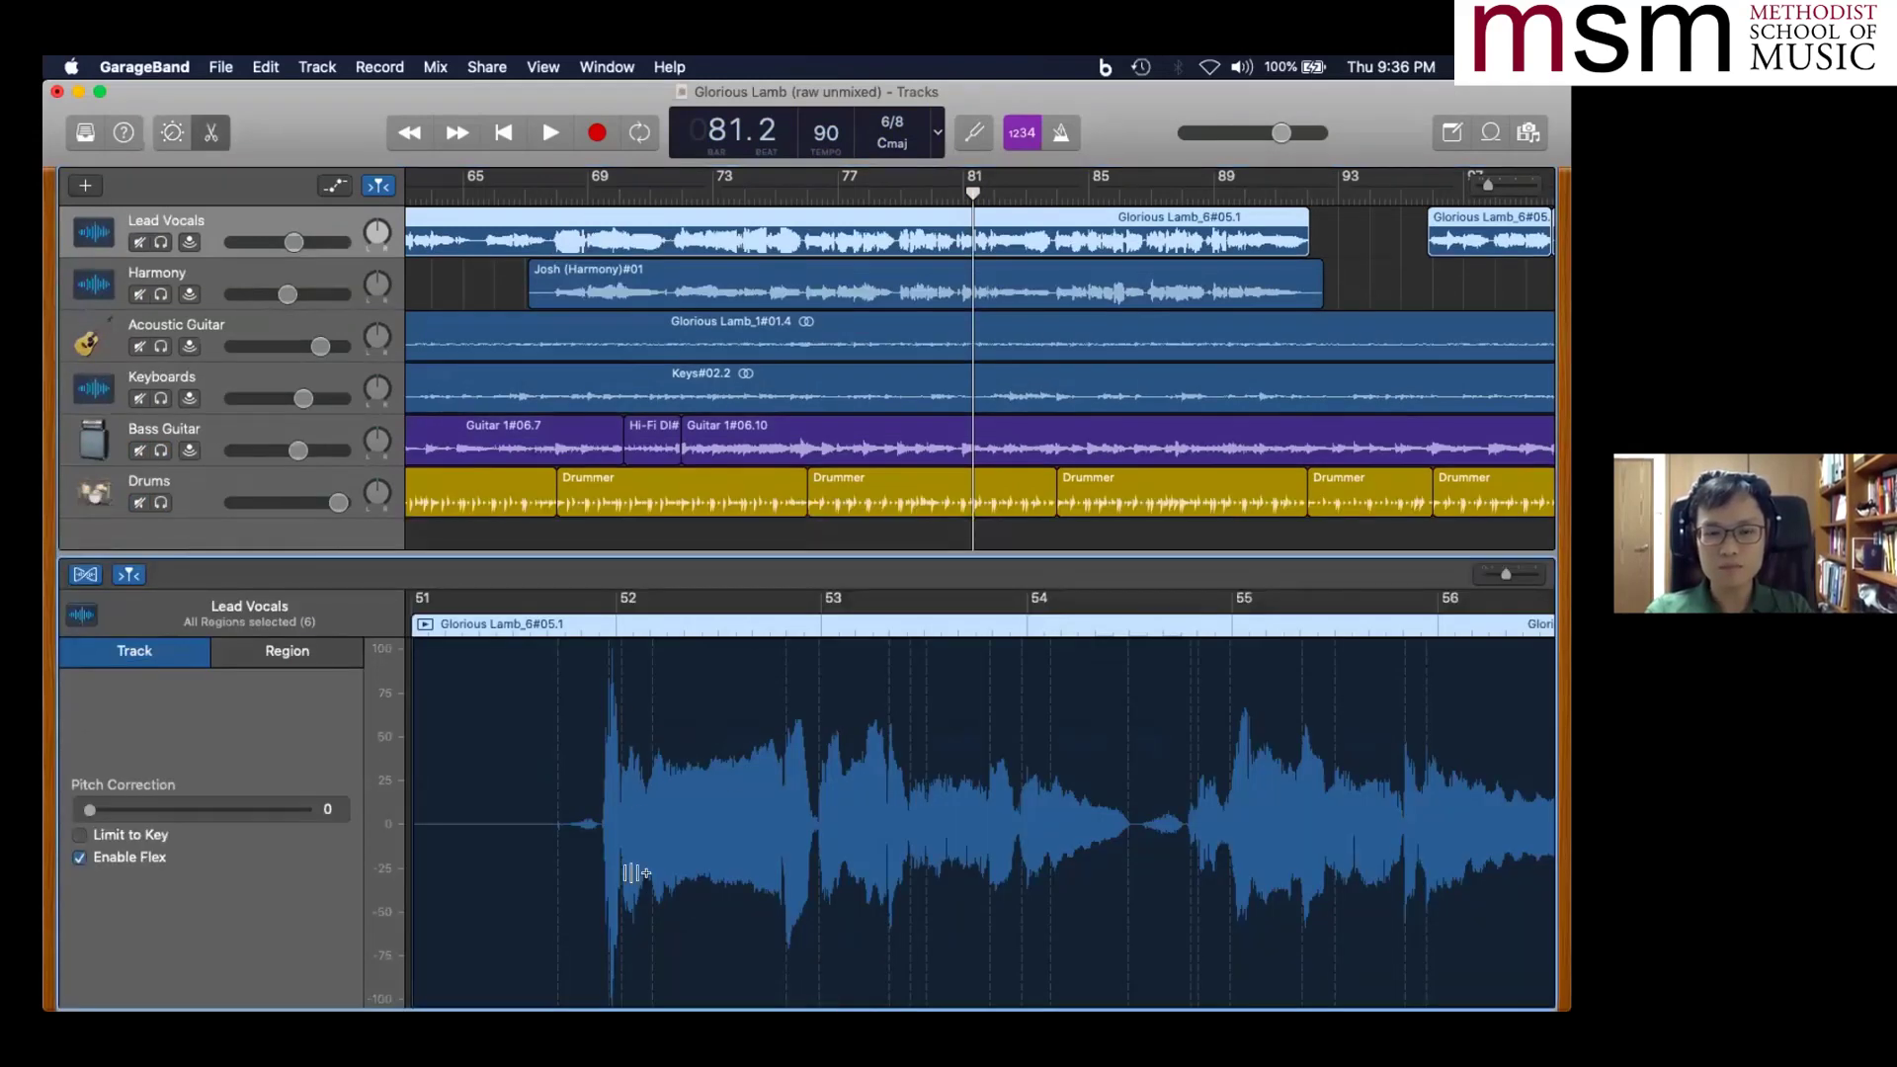
left_click(546, 193)
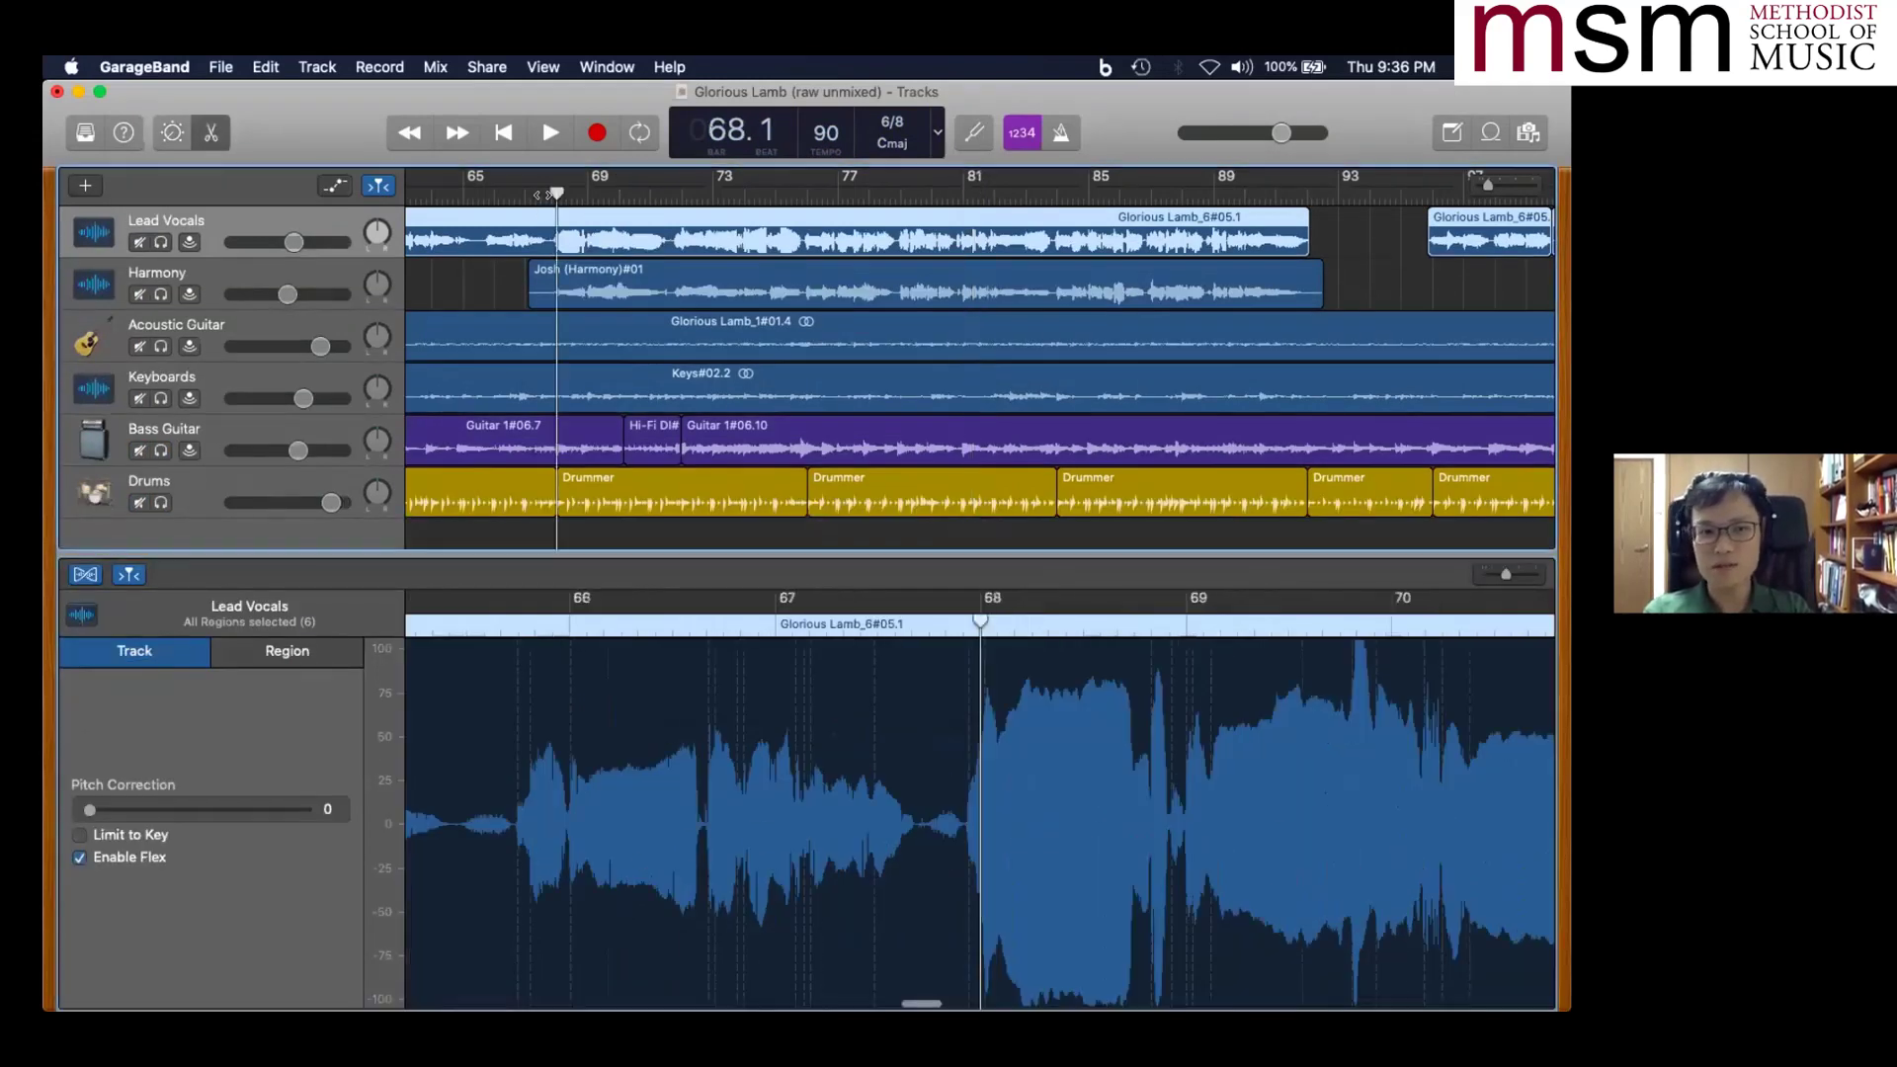
key("space")
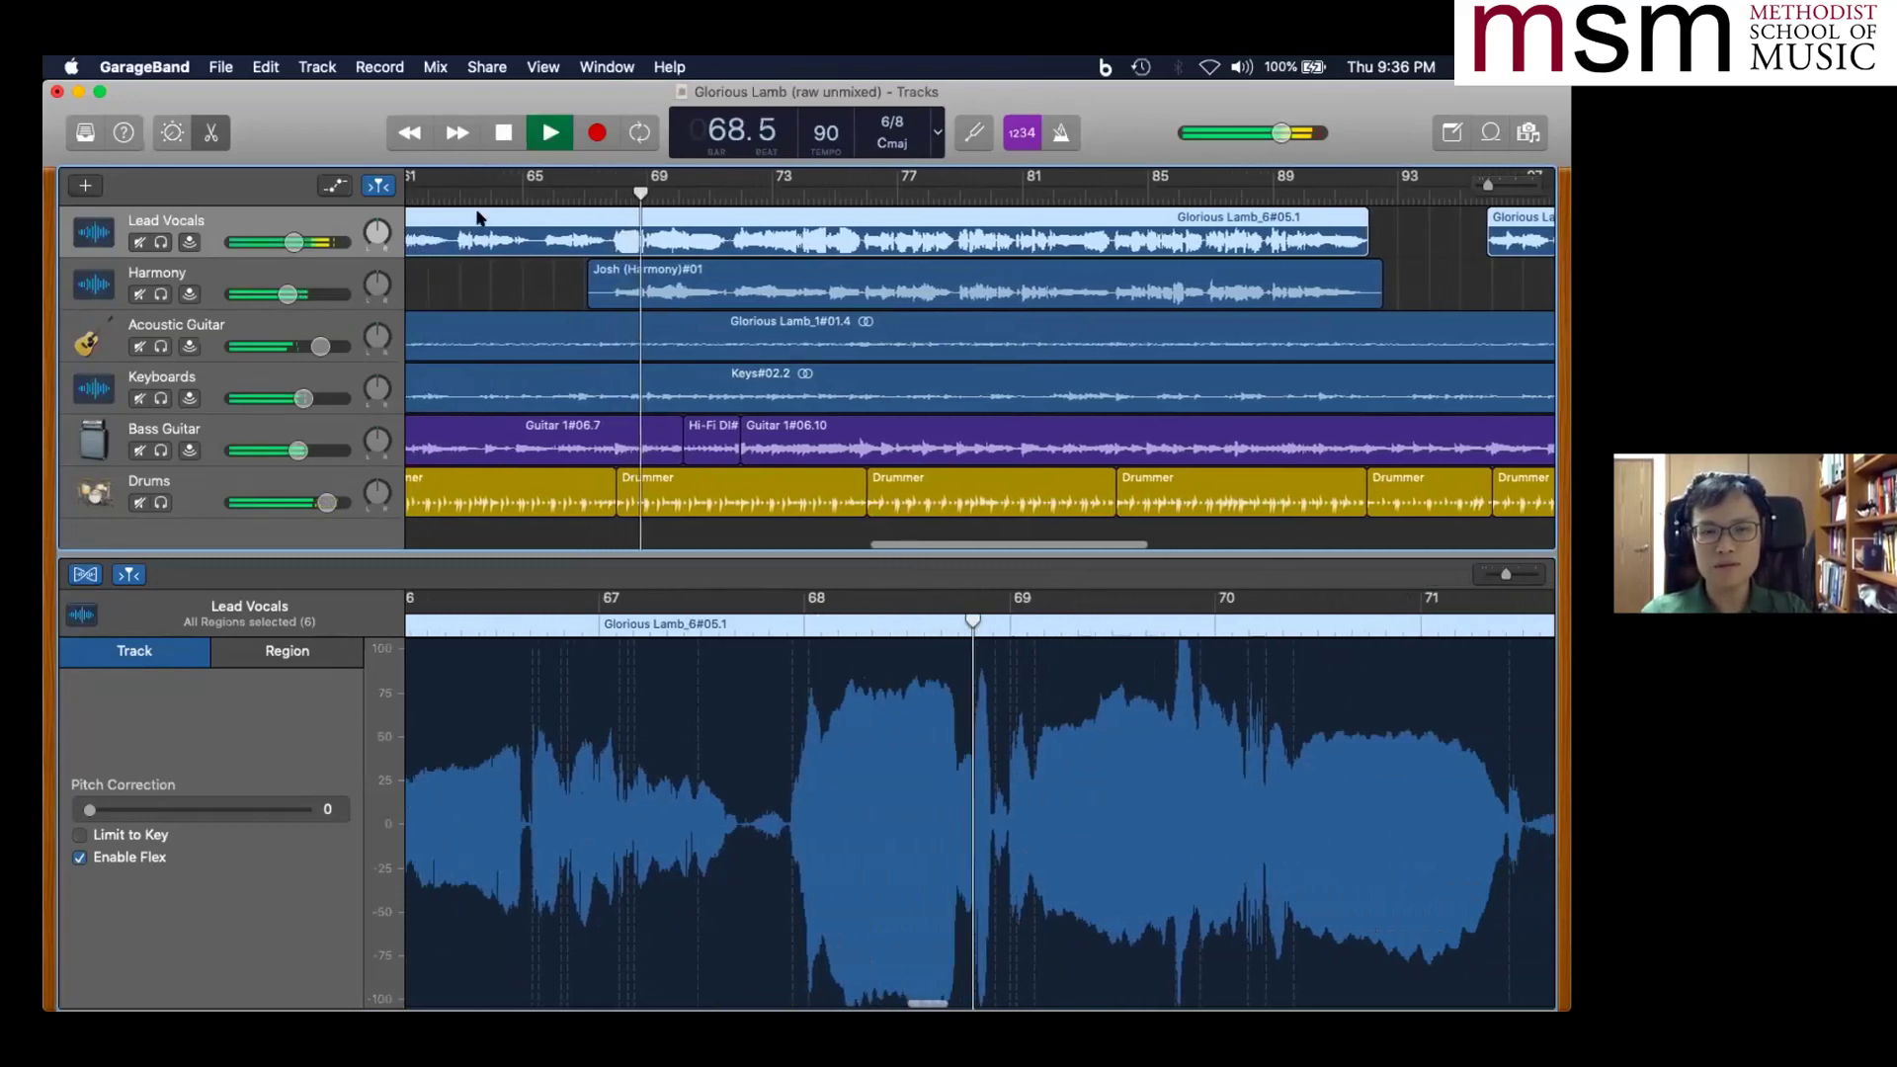
- Stop playback, lower the Lead Vocals volume slightly, and turn off the flex display in its audio editor
key("space")
mouse_move(293, 241)
left_mouse_down()
mouse_move(314, 242)
mouse_move(293, 242)
left_mouse_up()
key("space")
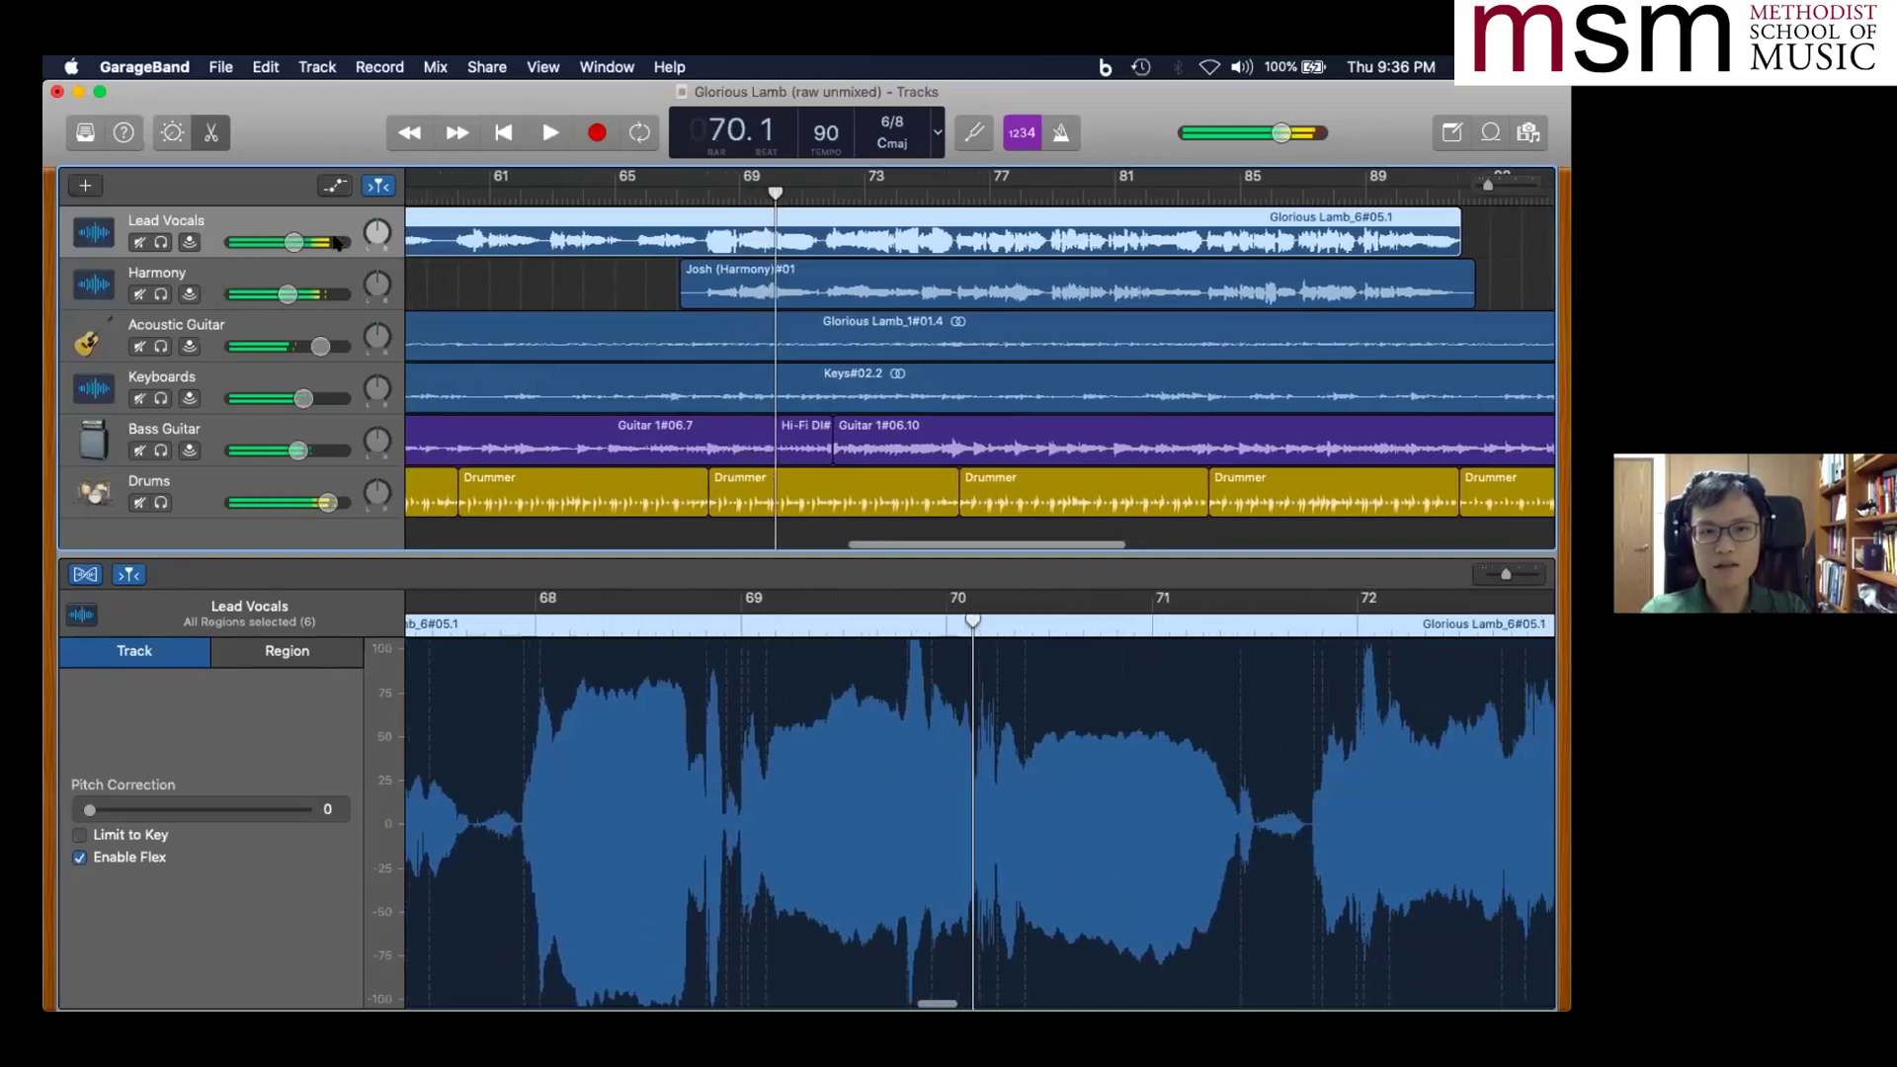
left_click_drag(283, 243, 277, 248)
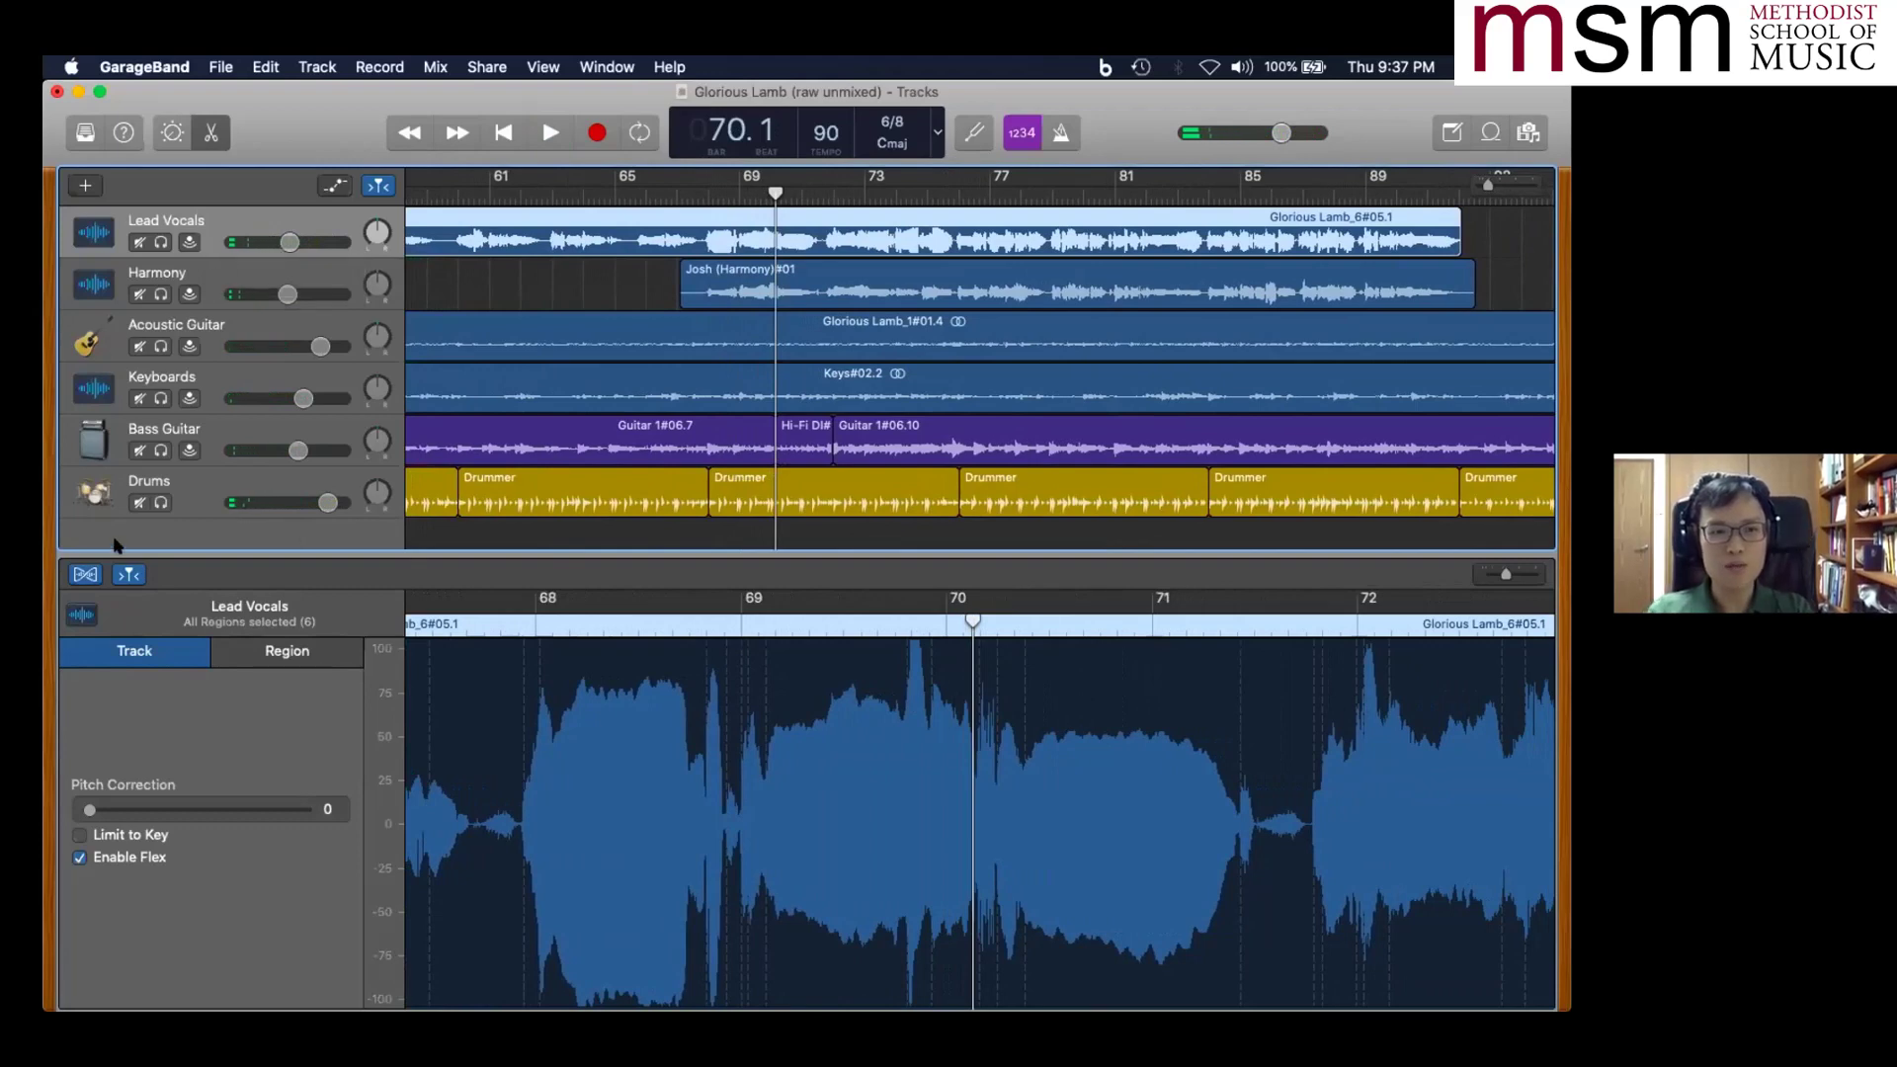
left_click(86, 574)
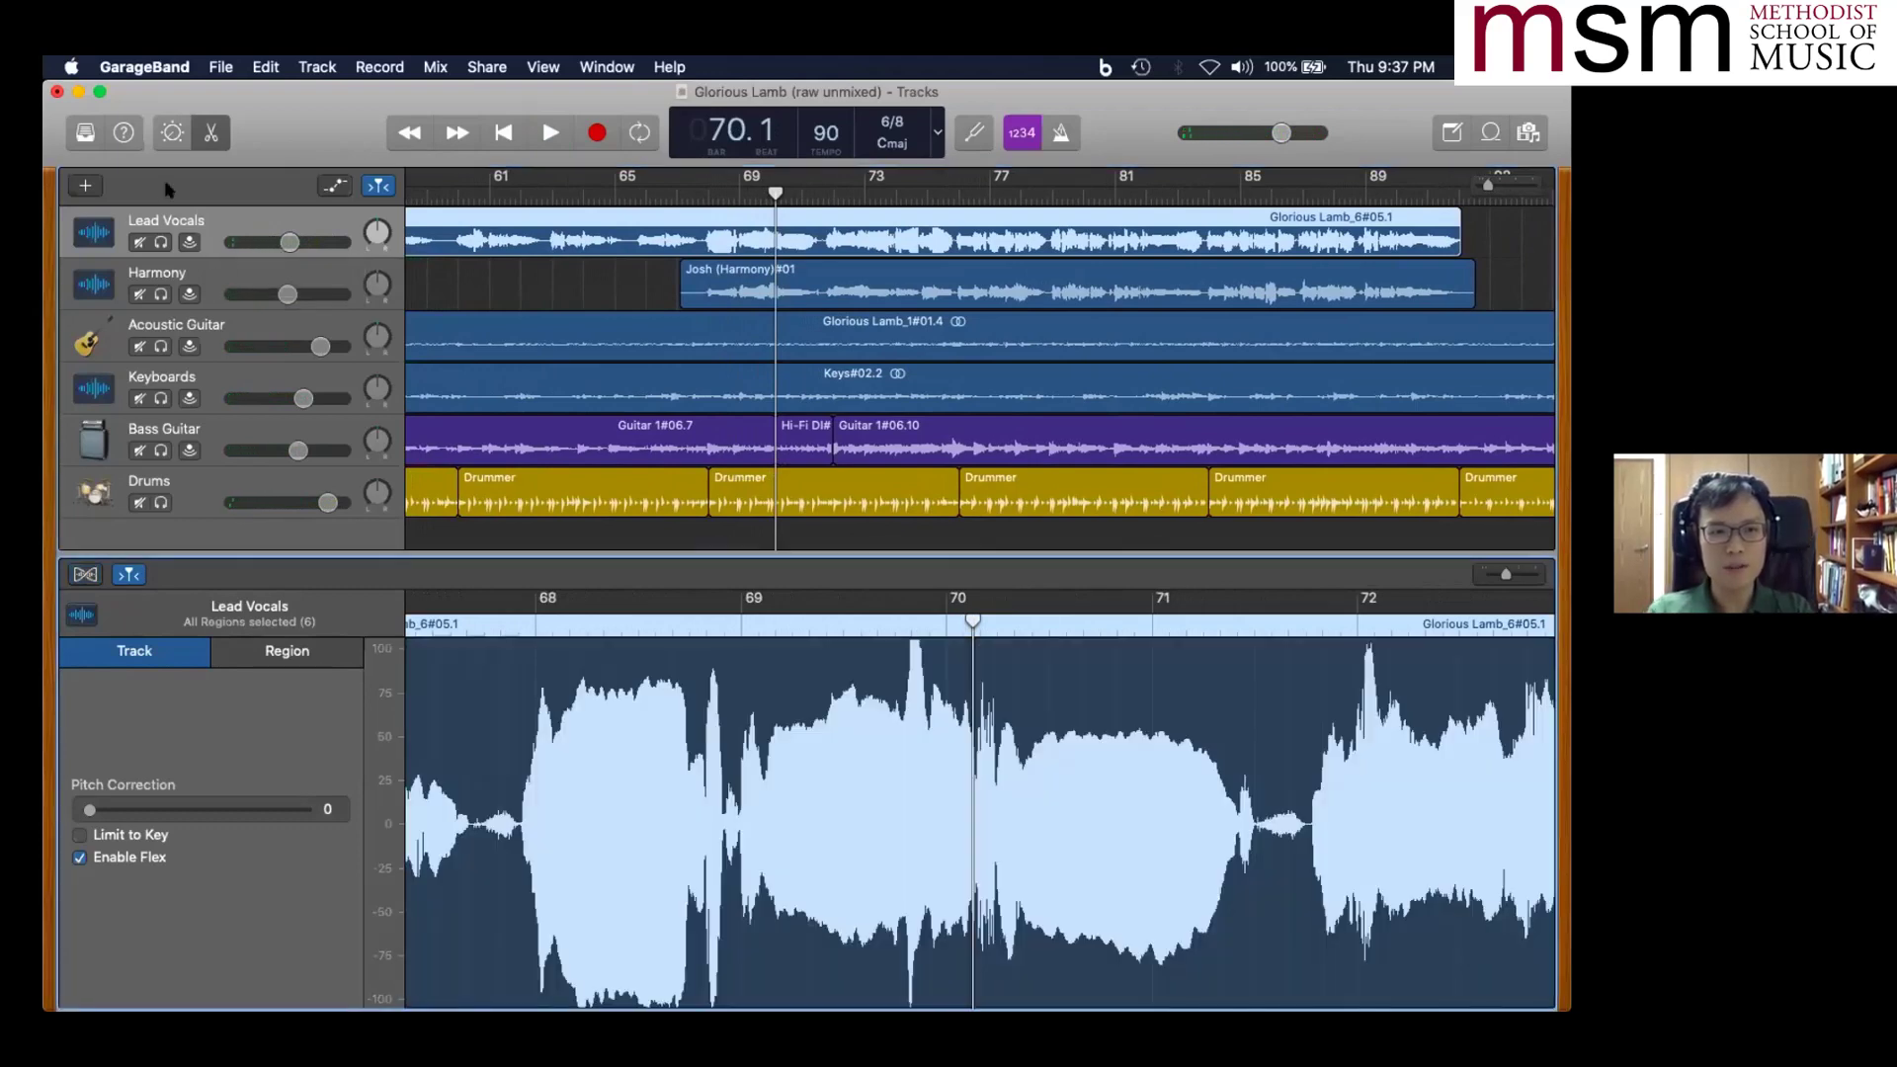
- Open the Lead Vocals Smart Controls on the Controls view and switch on the compressor
left_click(172, 134)
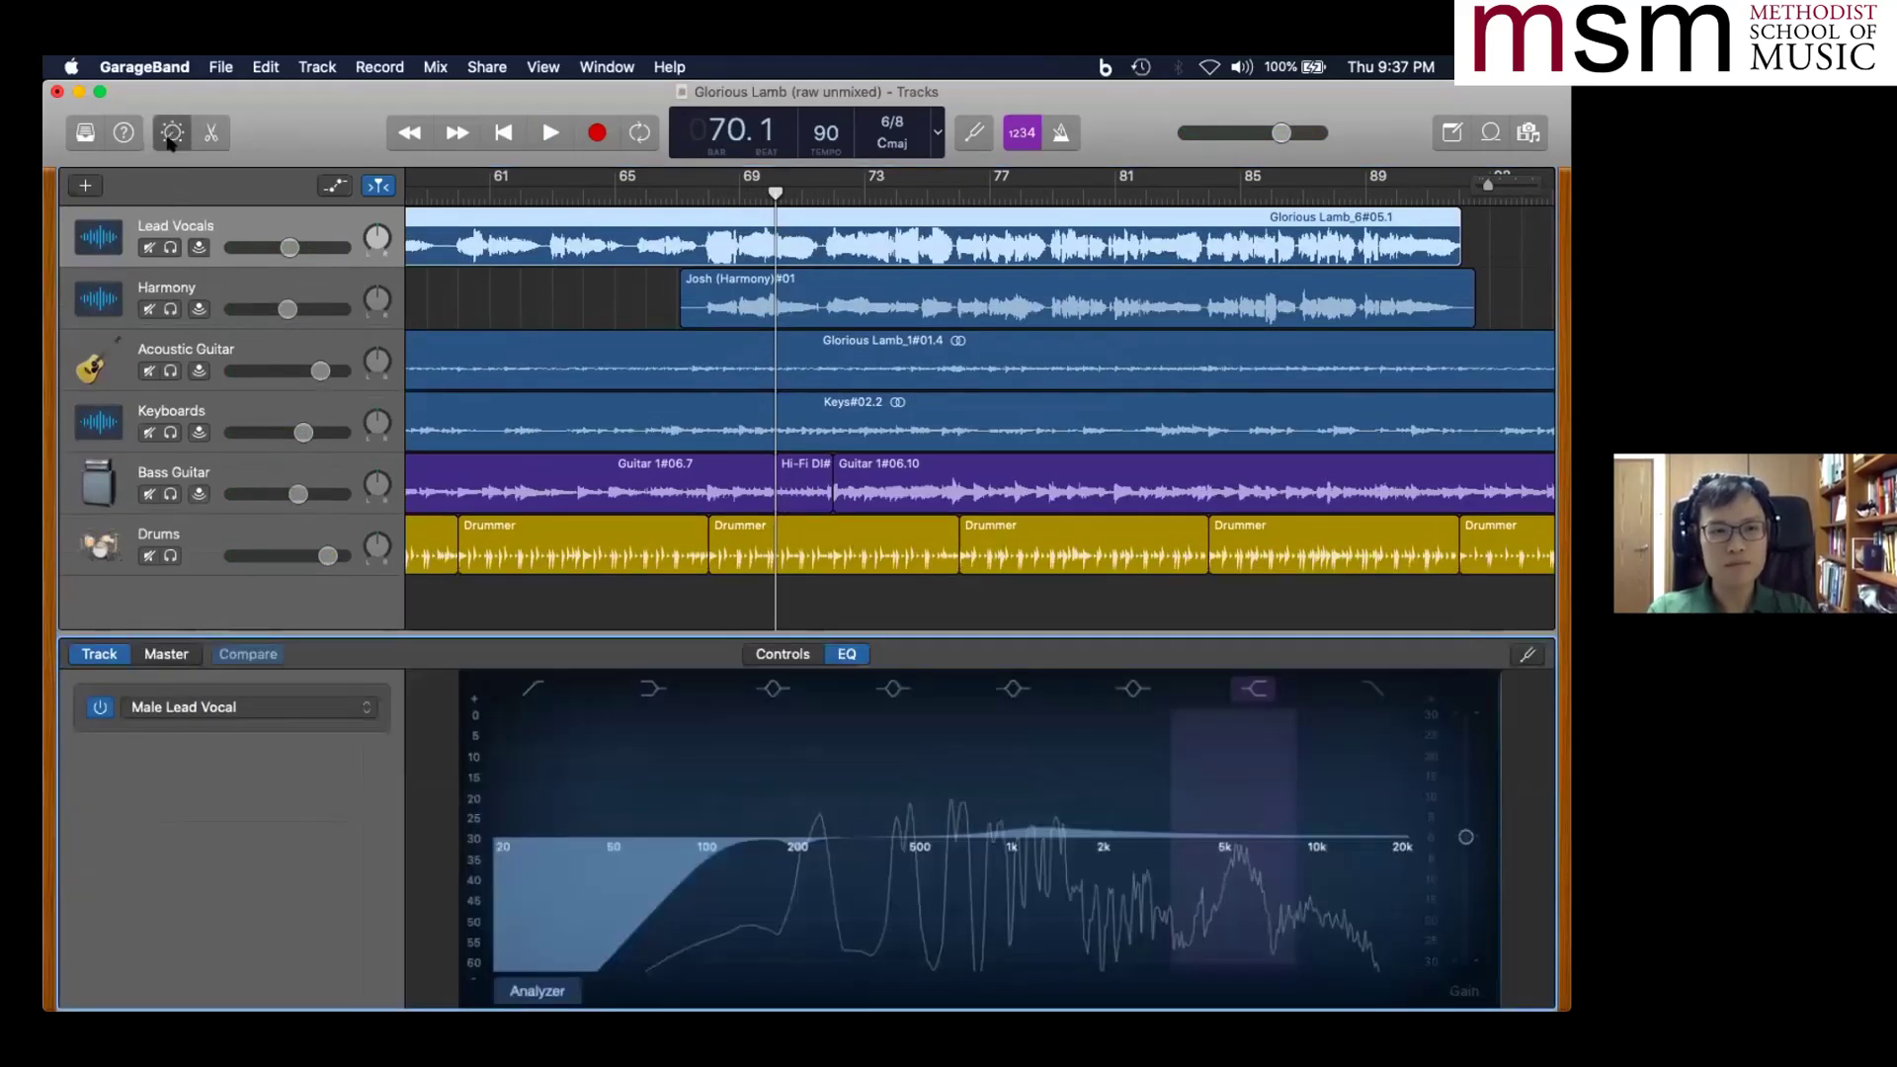
left_click(208, 133)
left_click(163, 135)
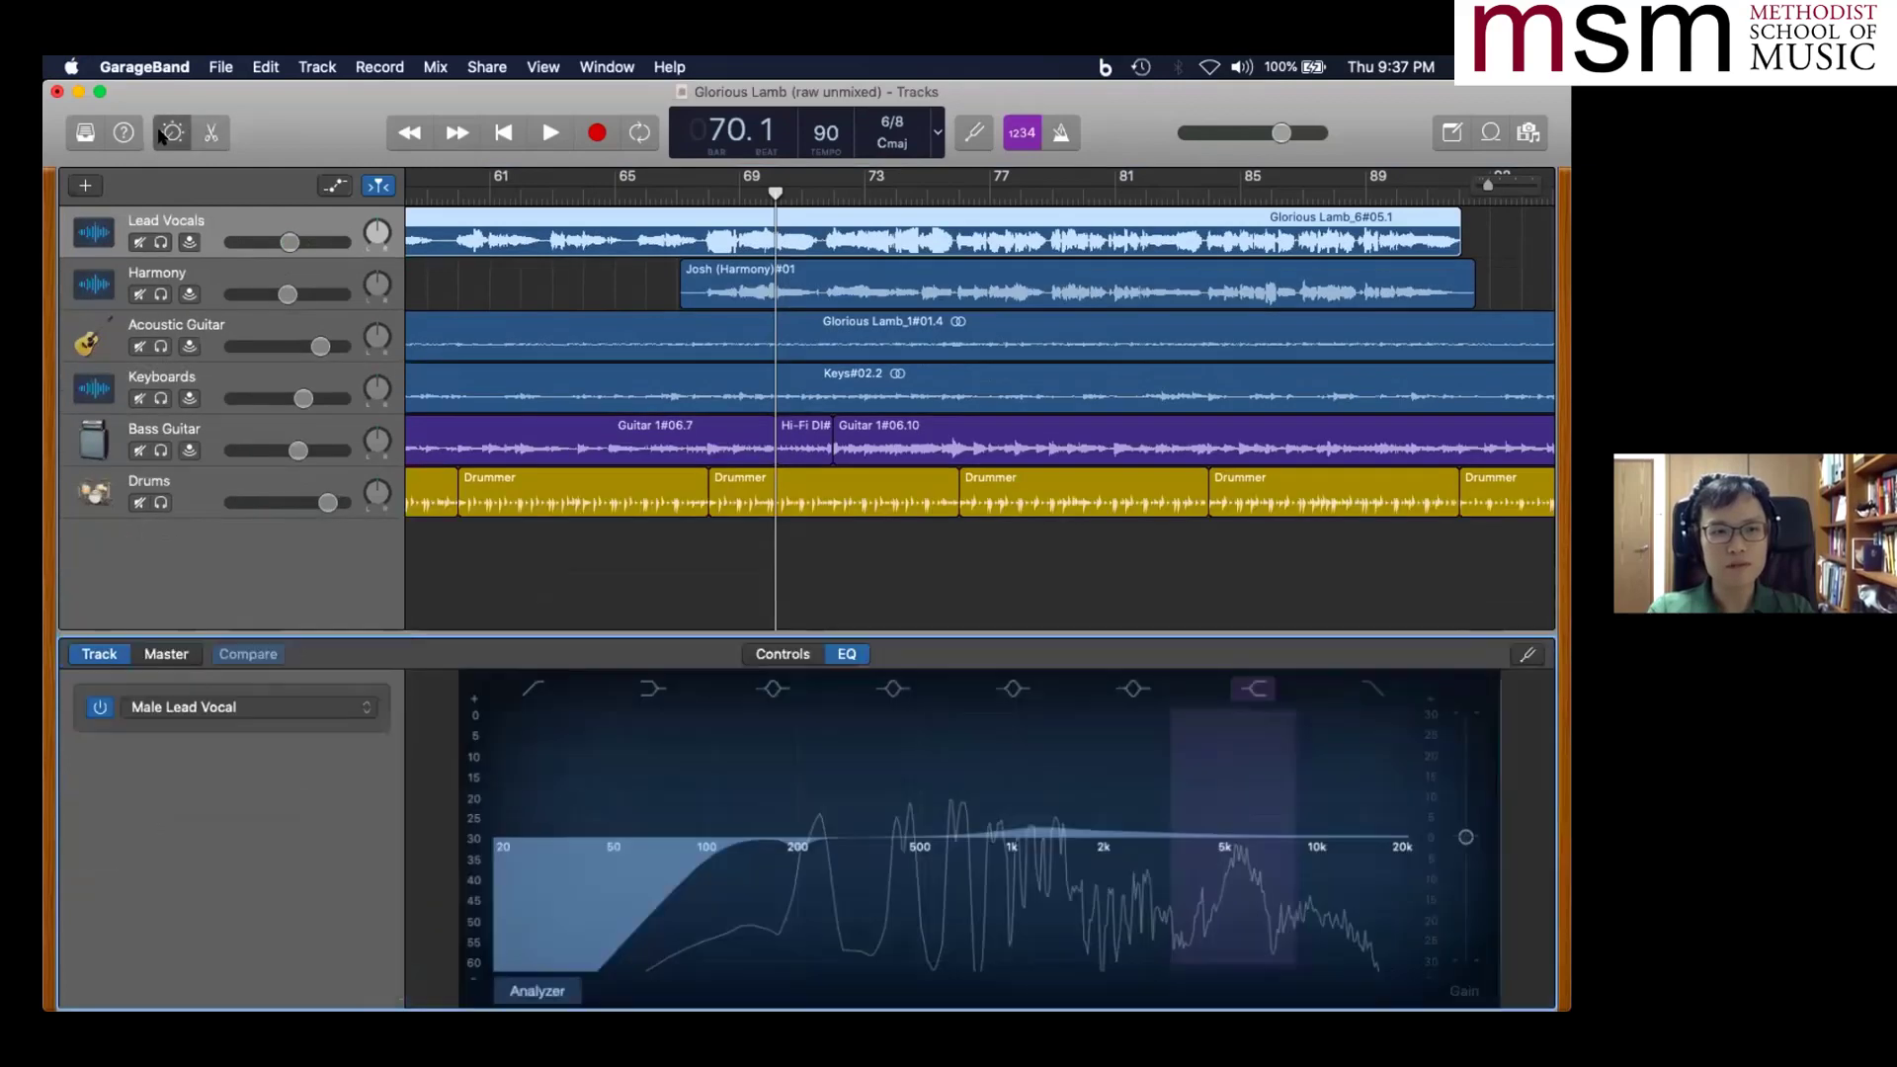
left_click(767, 657)
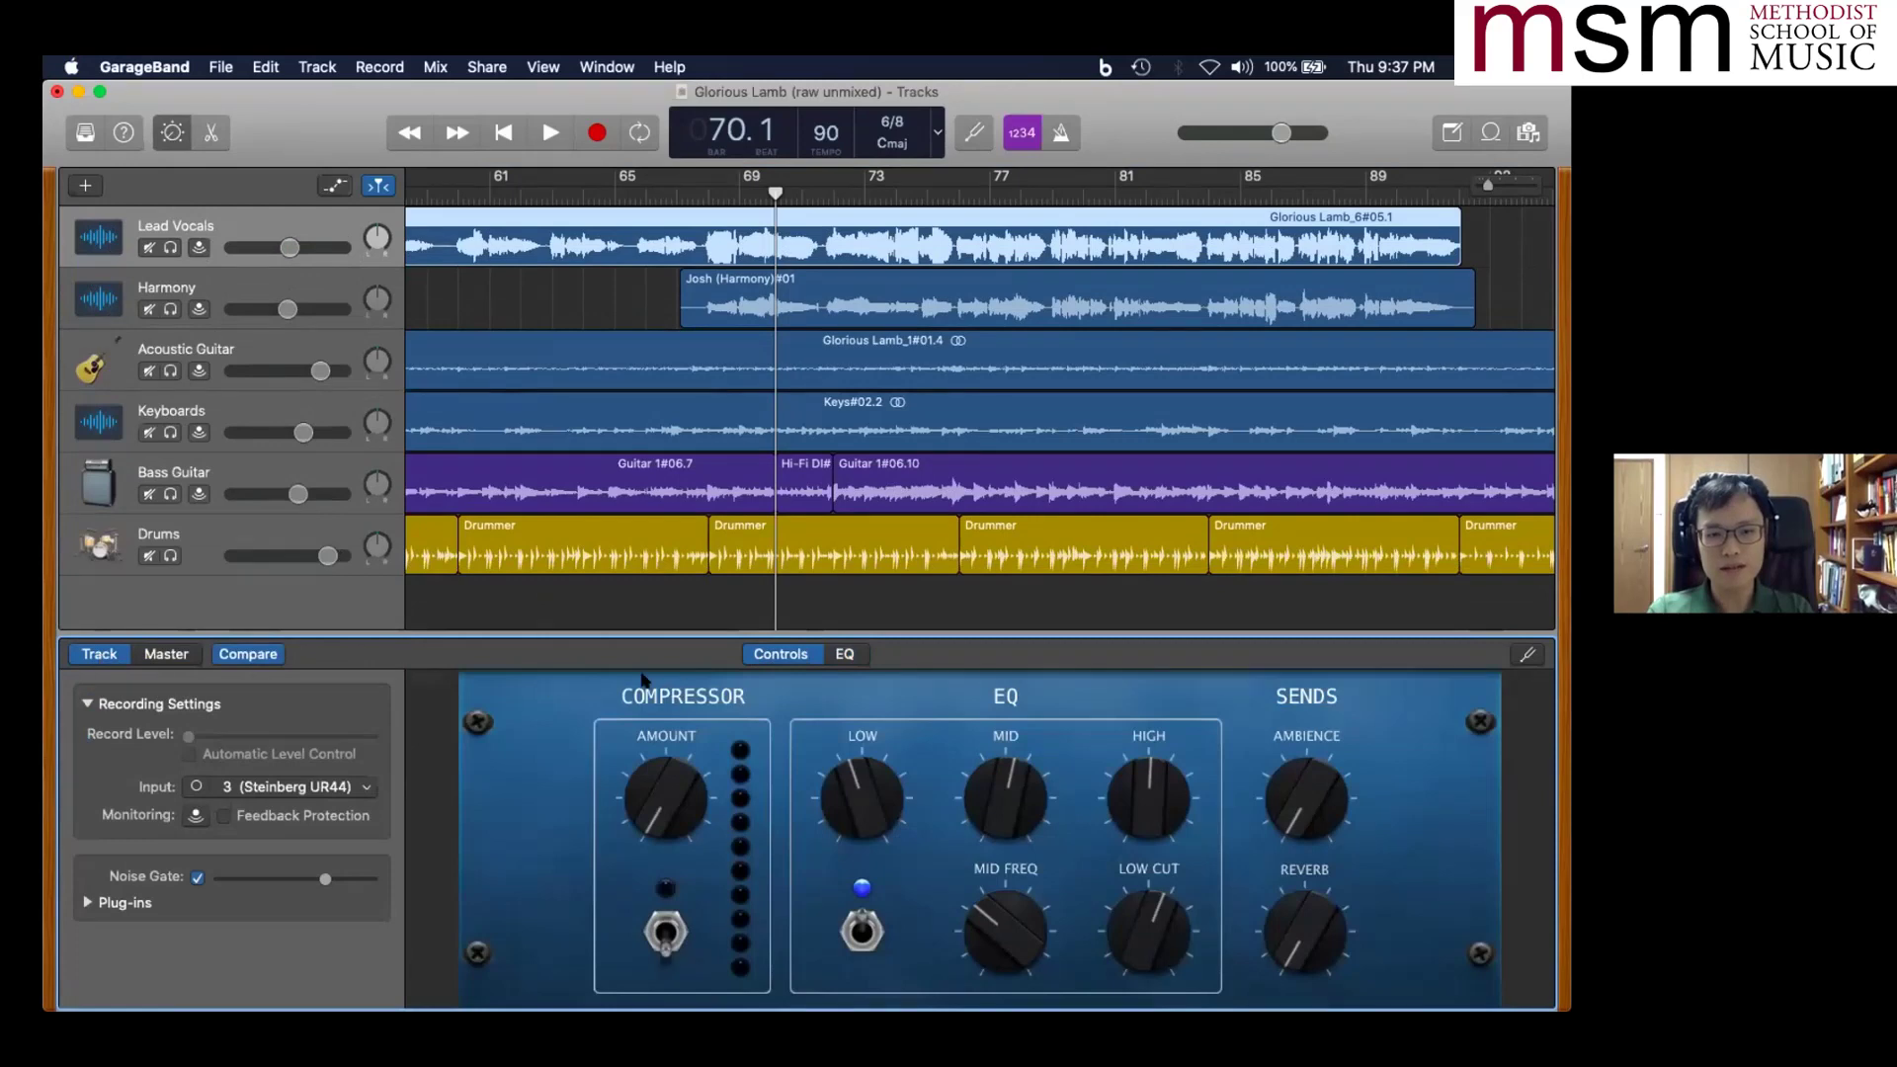
left_click(852, 652)
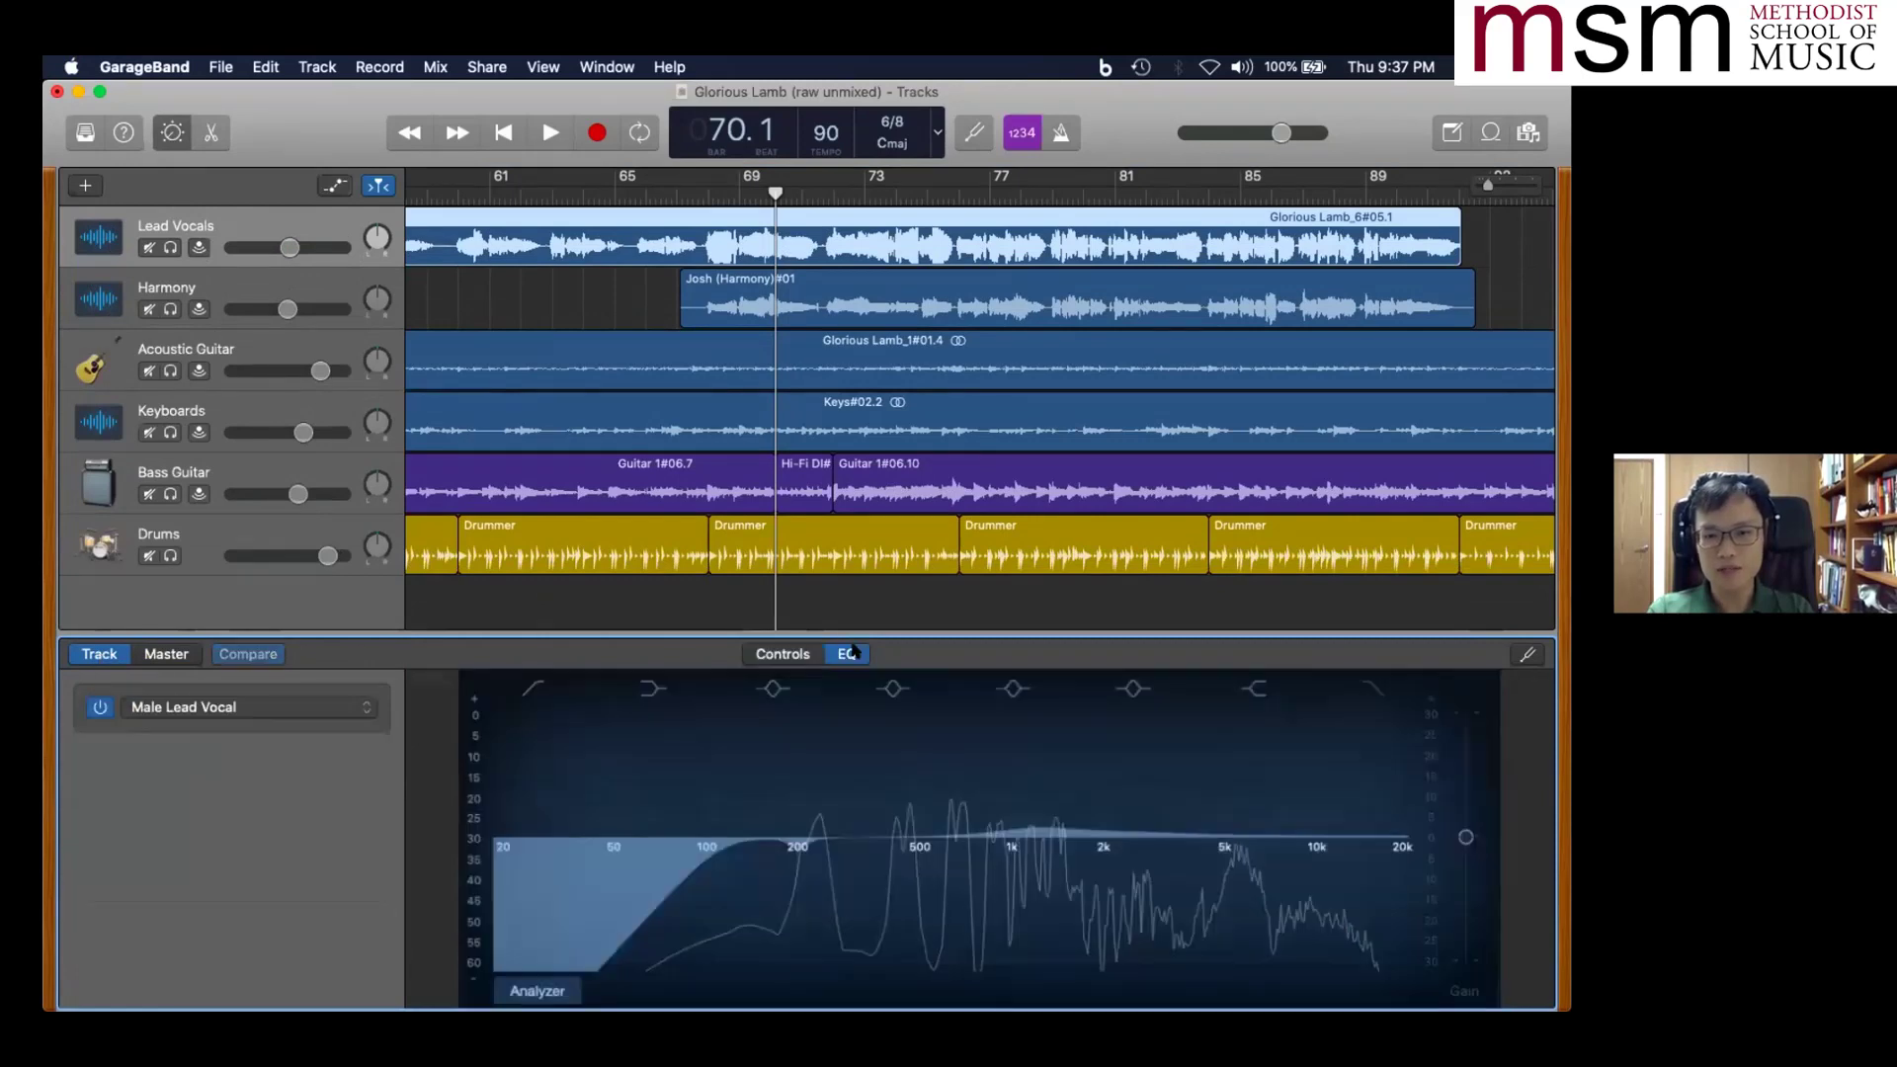
left_click(798, 652)
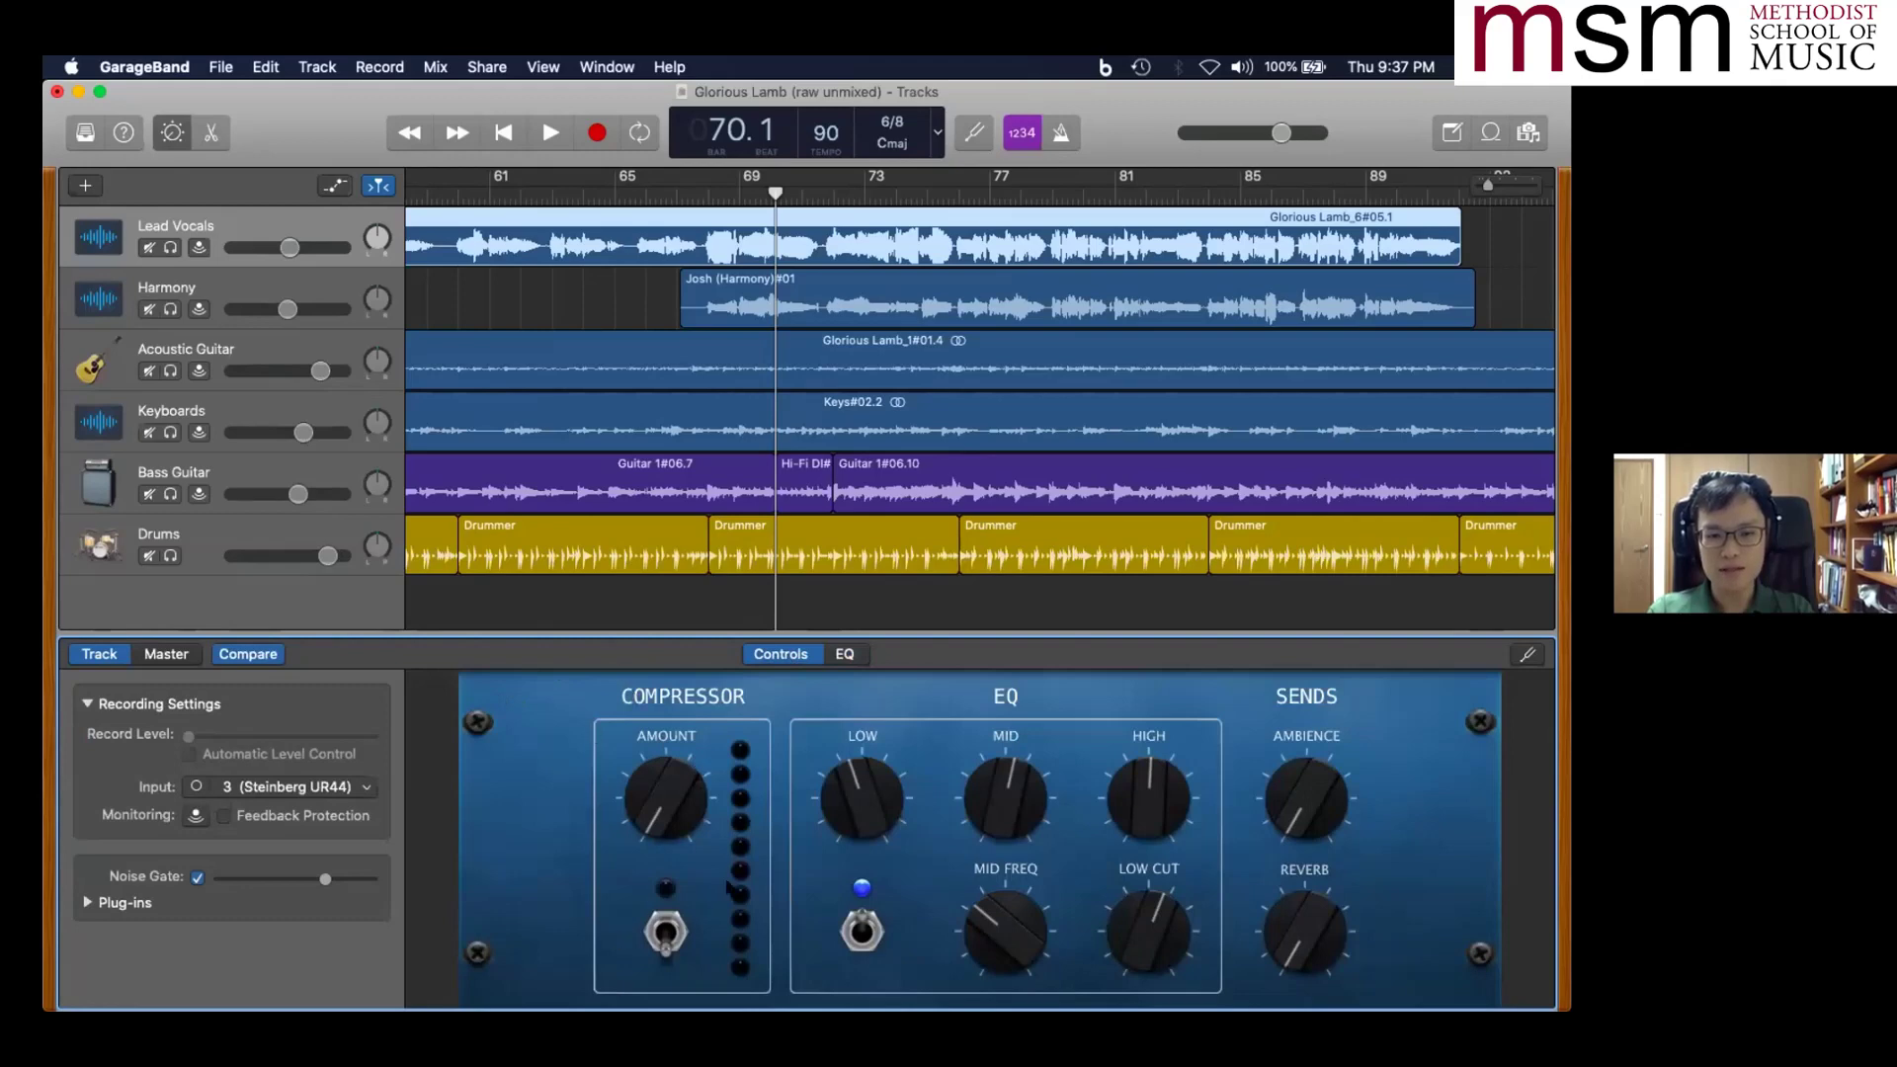
left_click(666, 931)
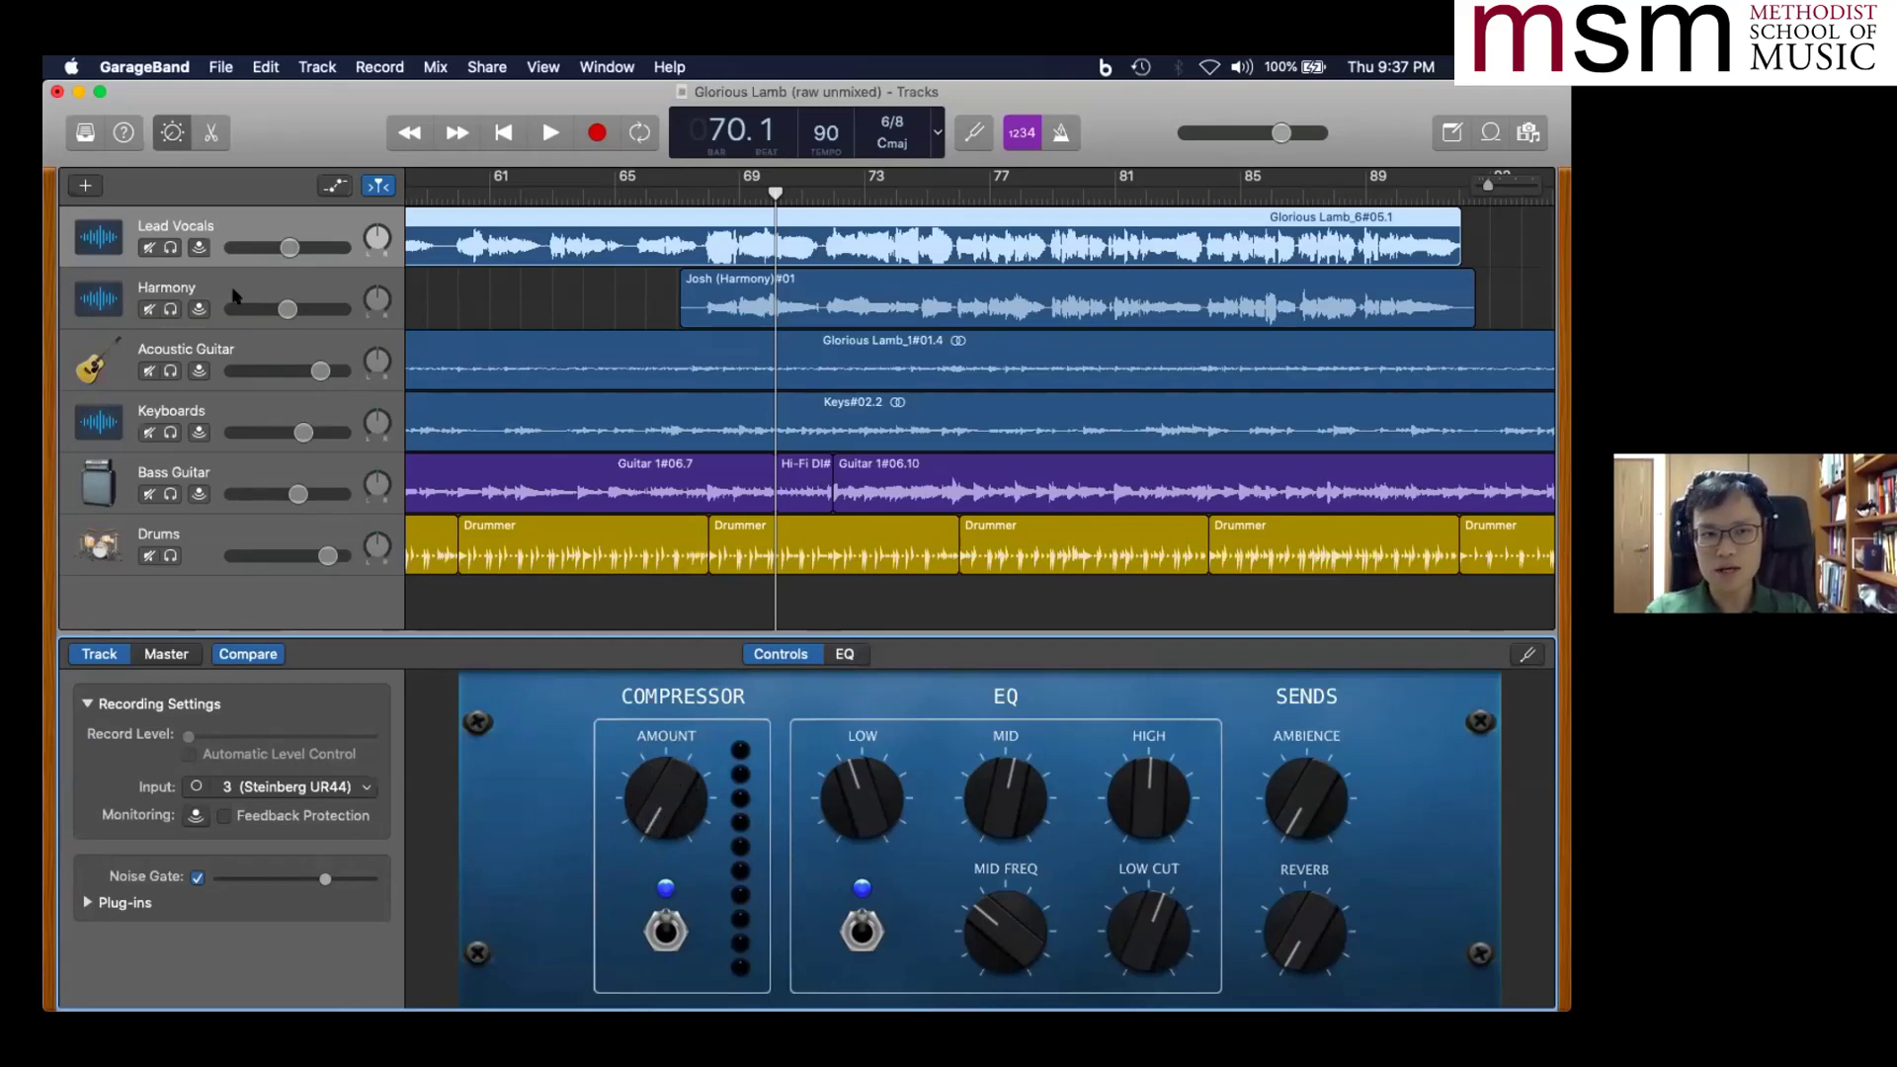
- Play the full mix while raising the Lead Vocals compressor amount to nearly its maximum
key("space")
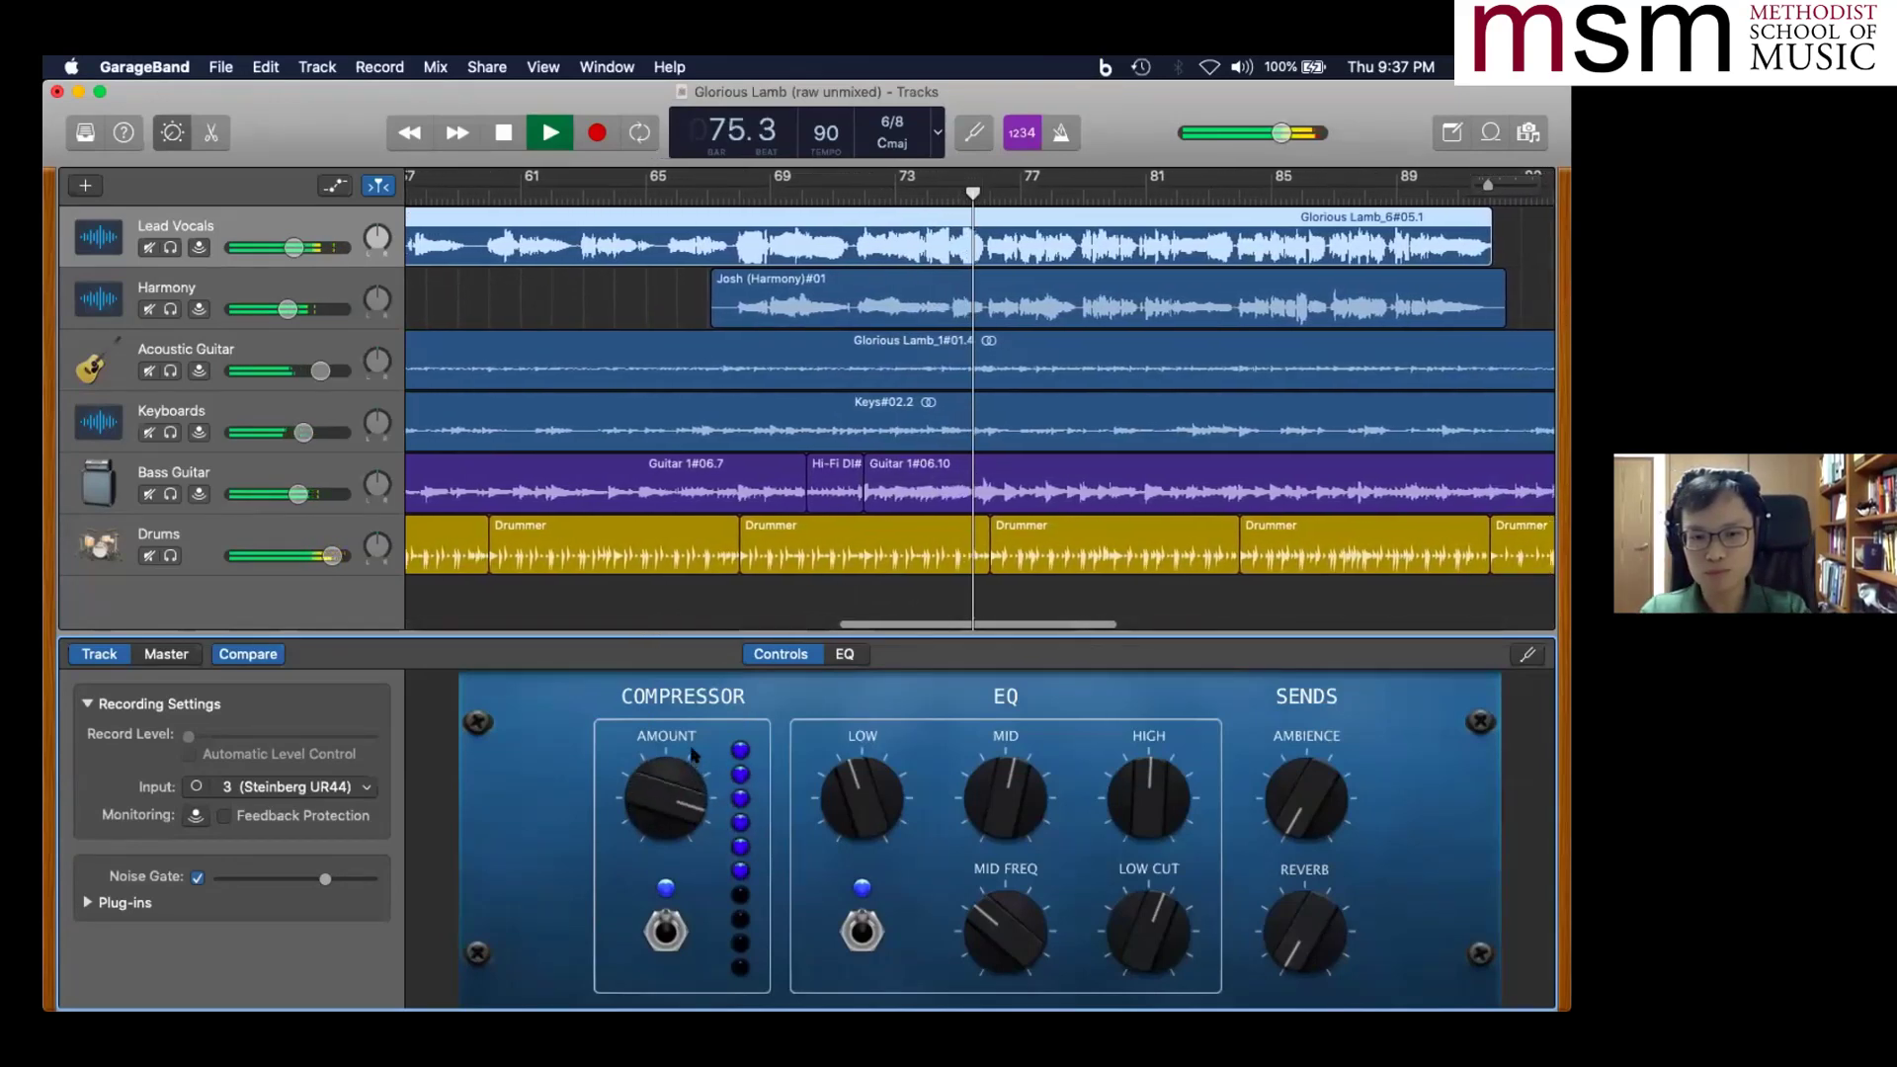
left_click_drag(692, 749, 679, 717)
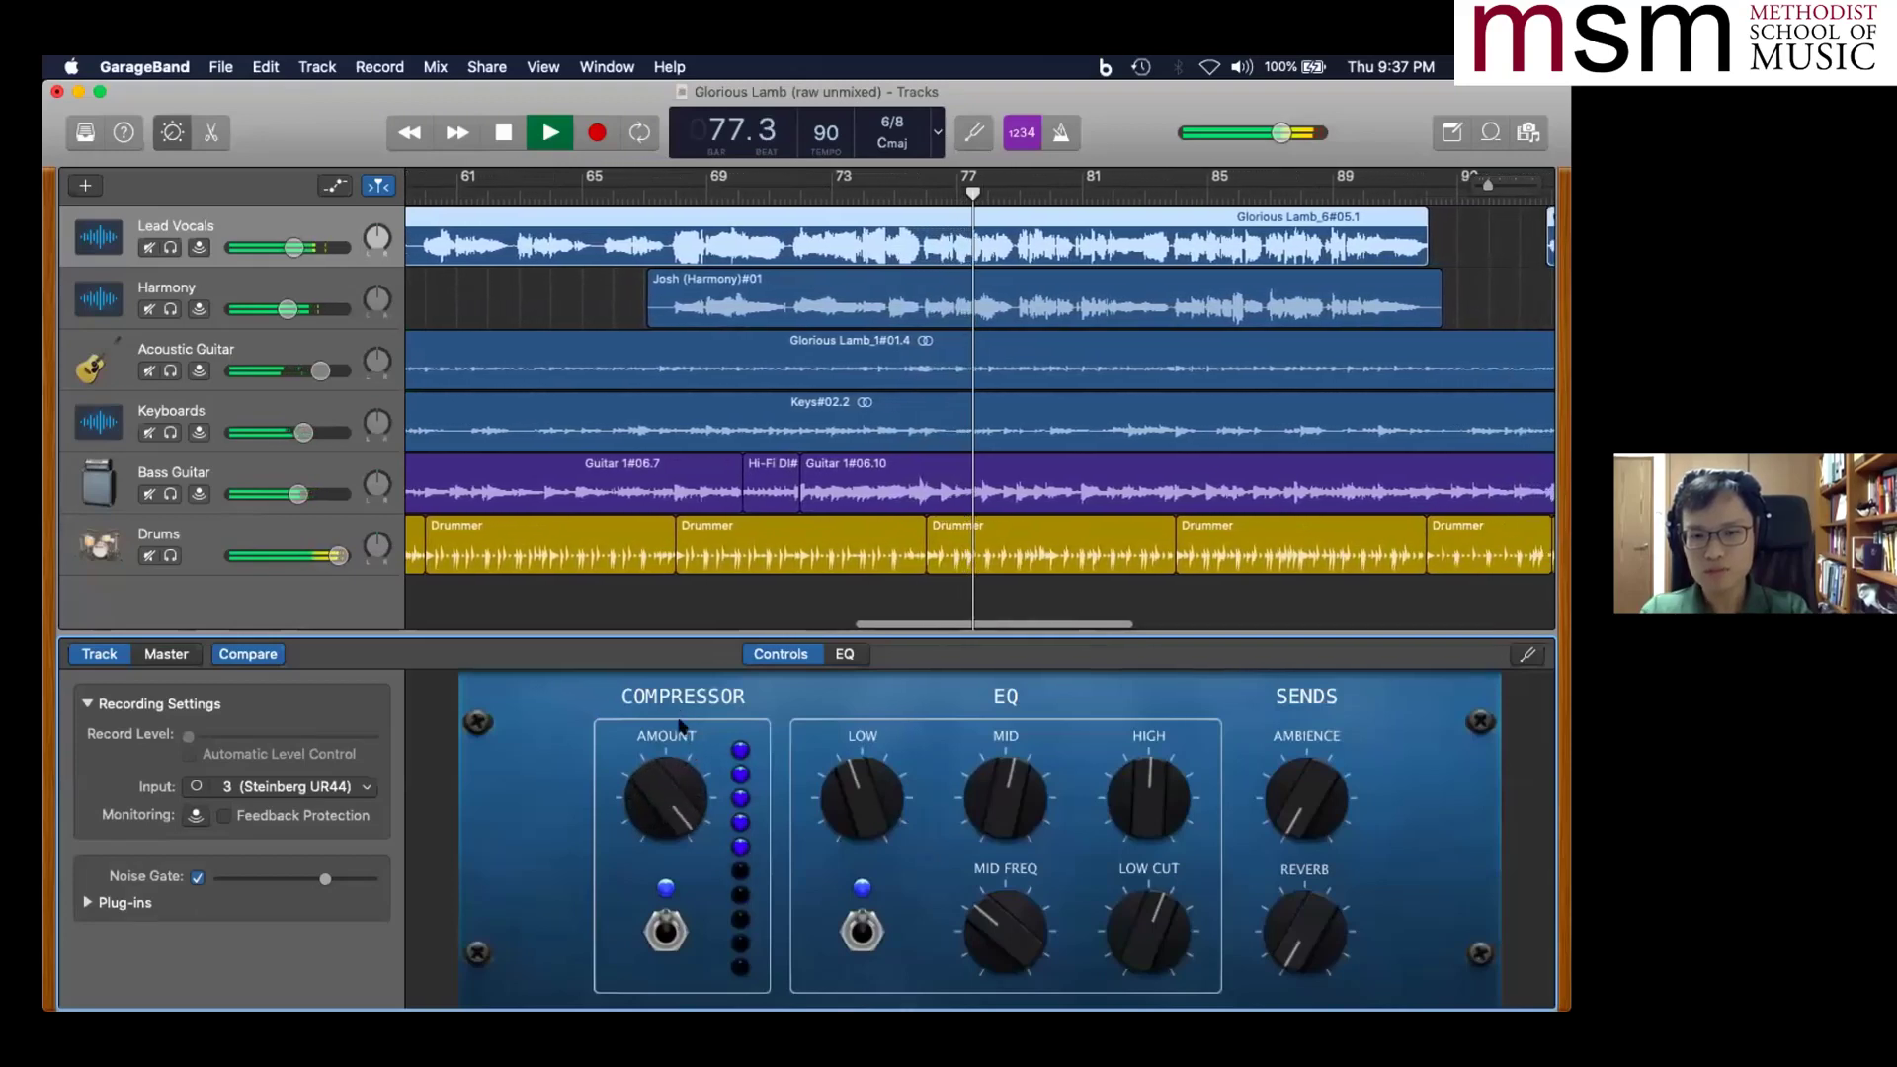
key("space")
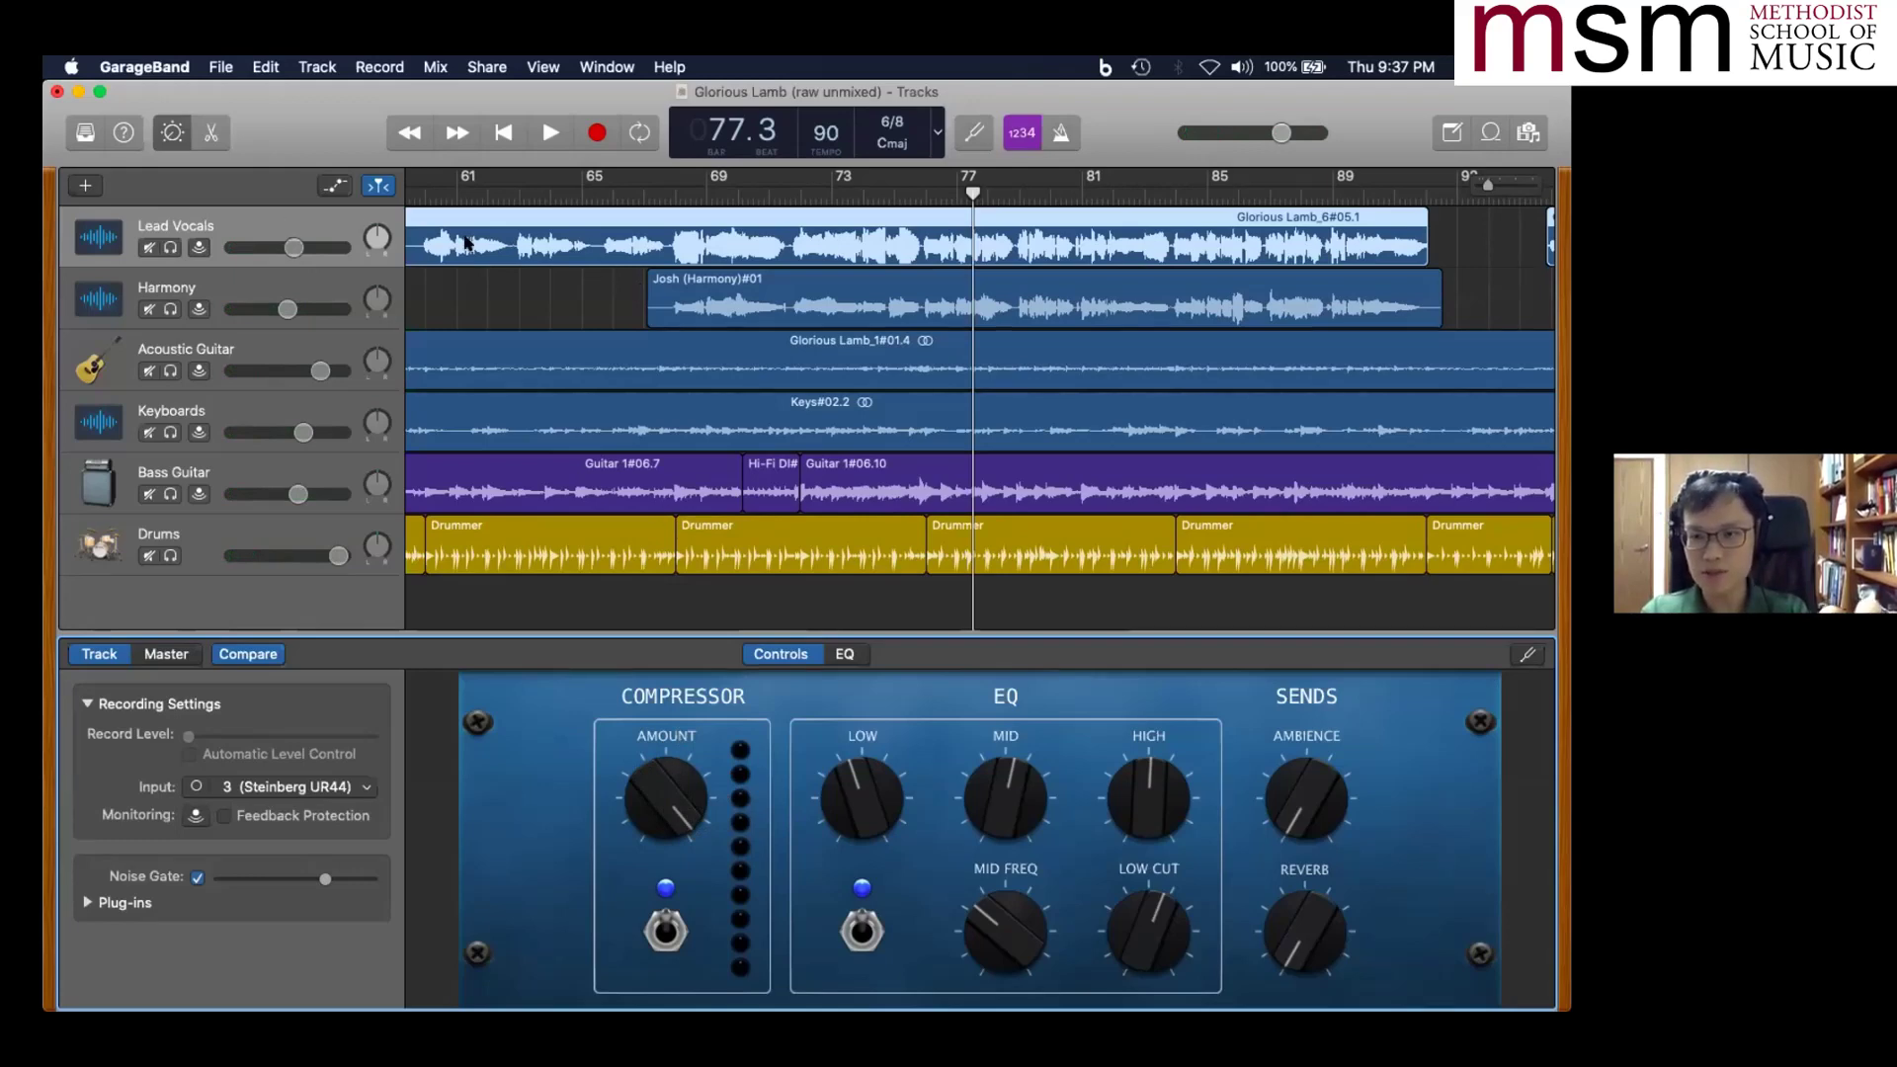
key("space")
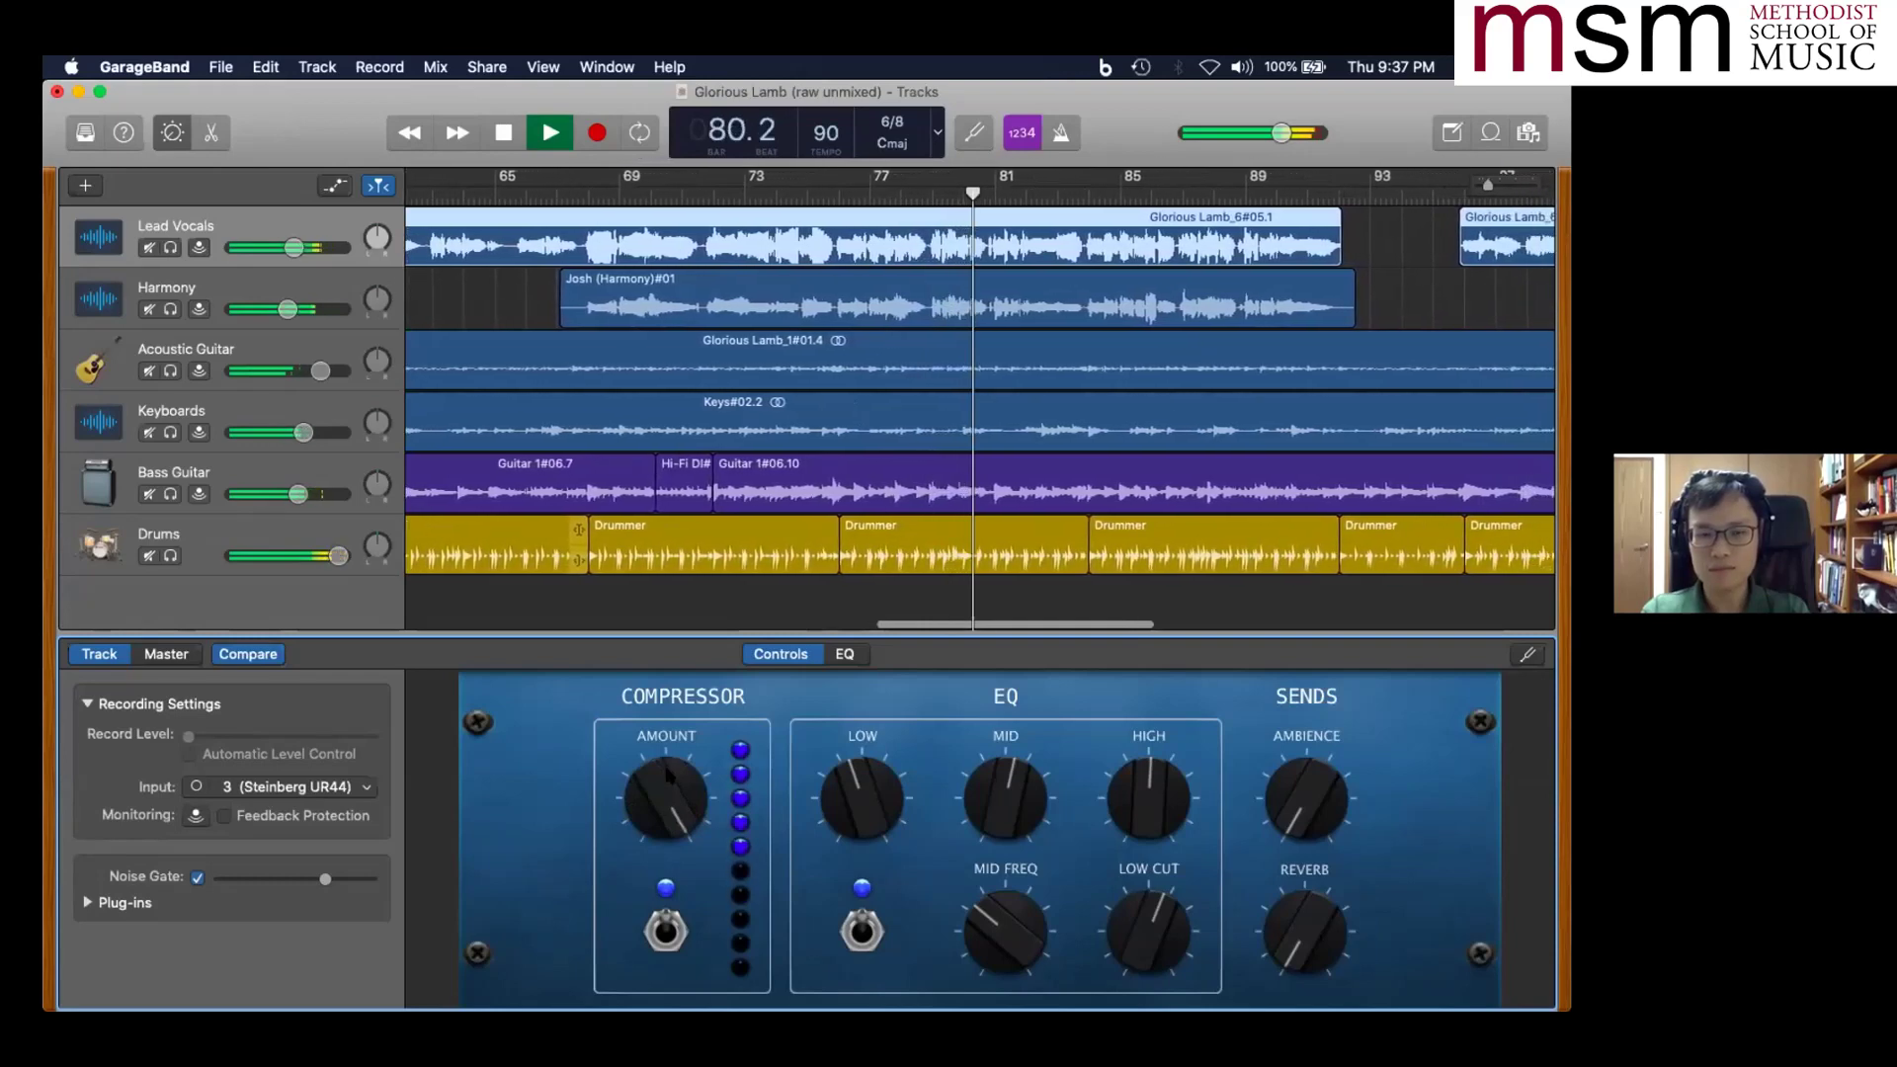
key("space")
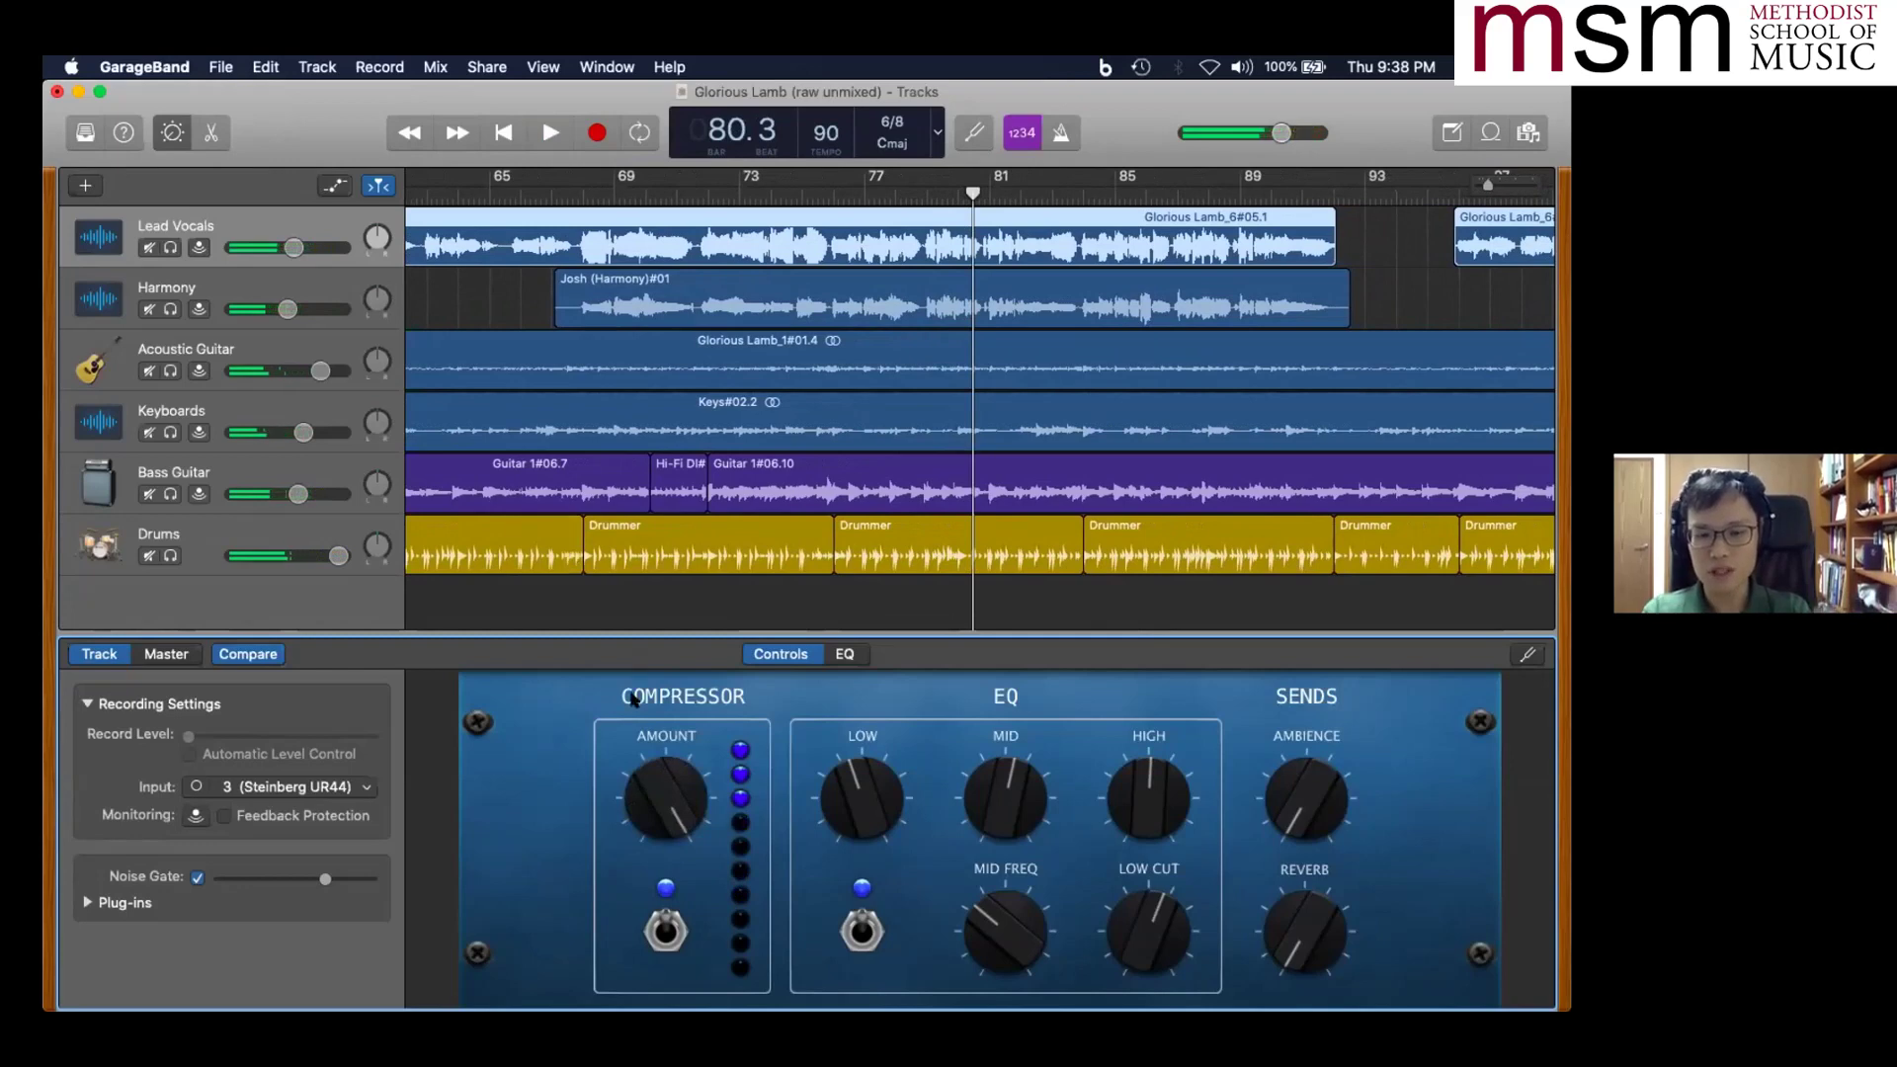
- Solo the Lead Vocals, audition it from around bar 69 with heavy compression, and settle the compressor amount at its midpoint
left_click(170, 247)
left_click(616, 188)
key("space")
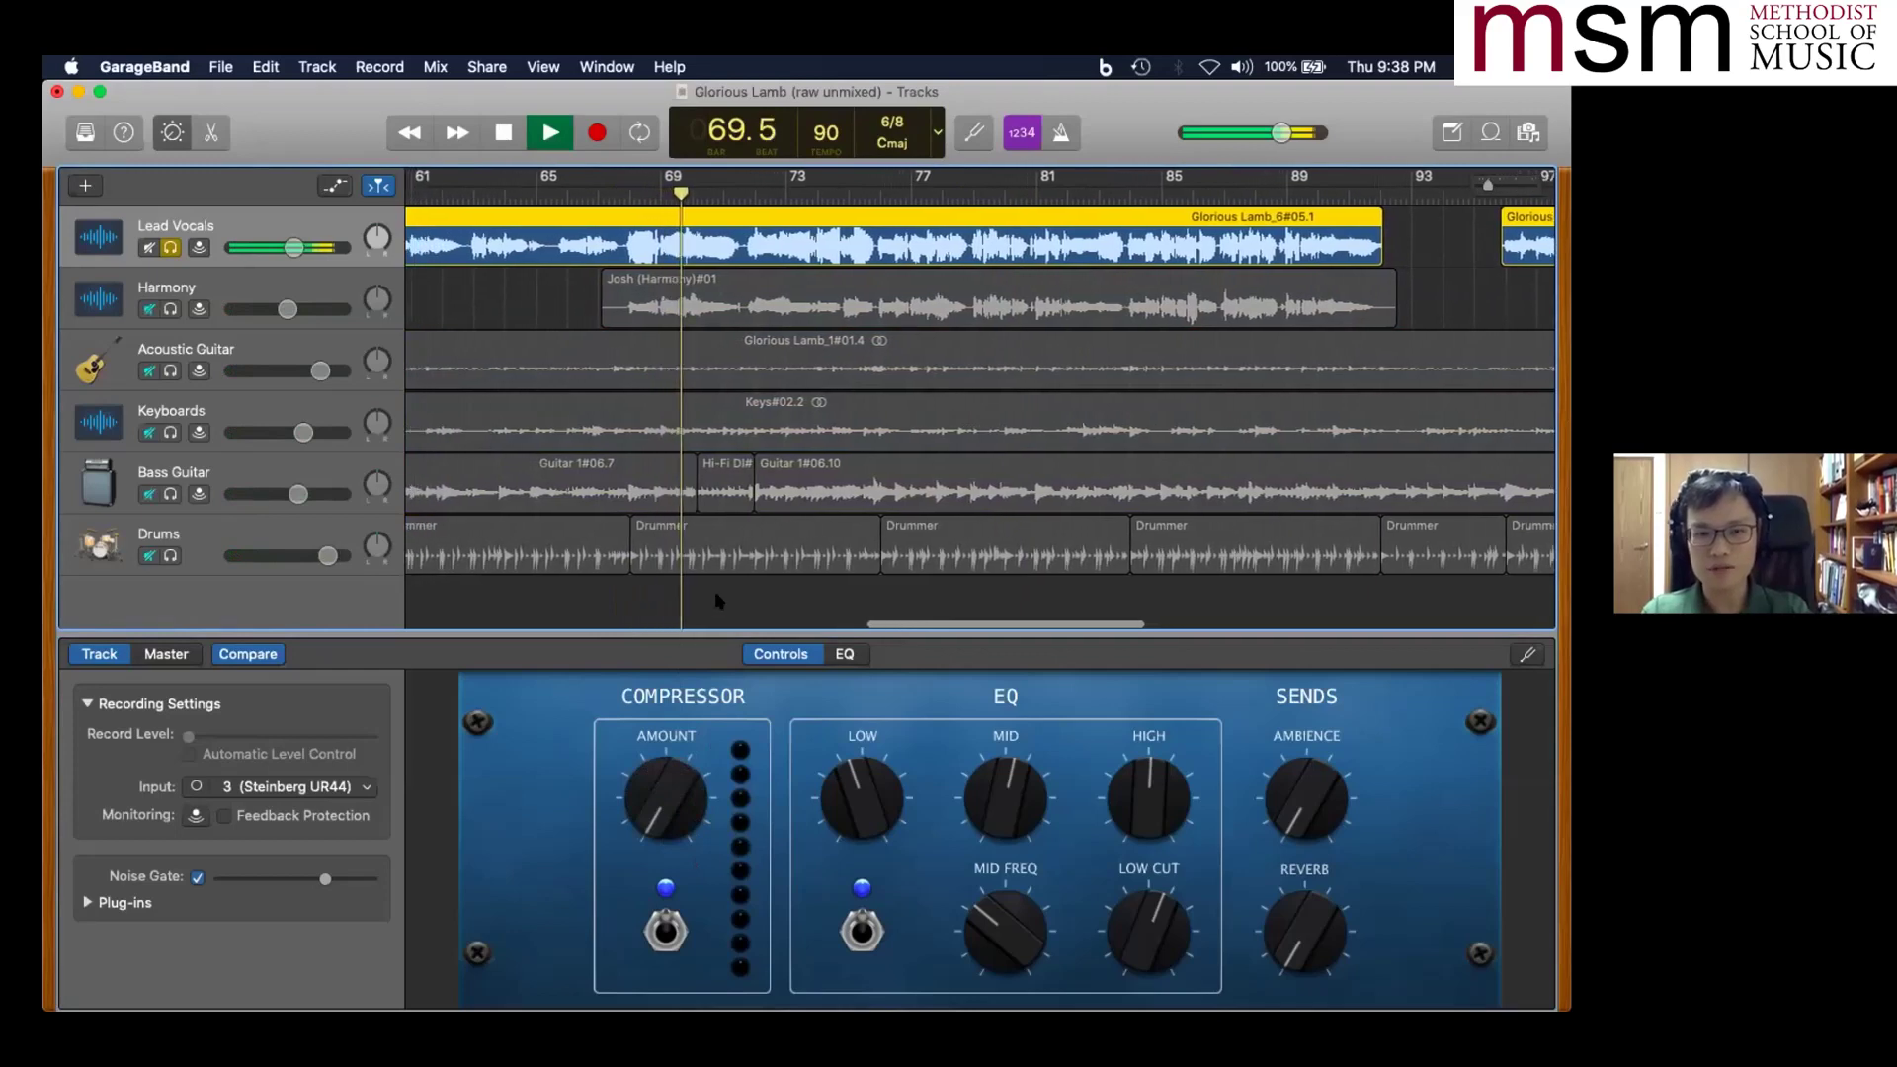
left_click_drag(644, 803, 633, 559)
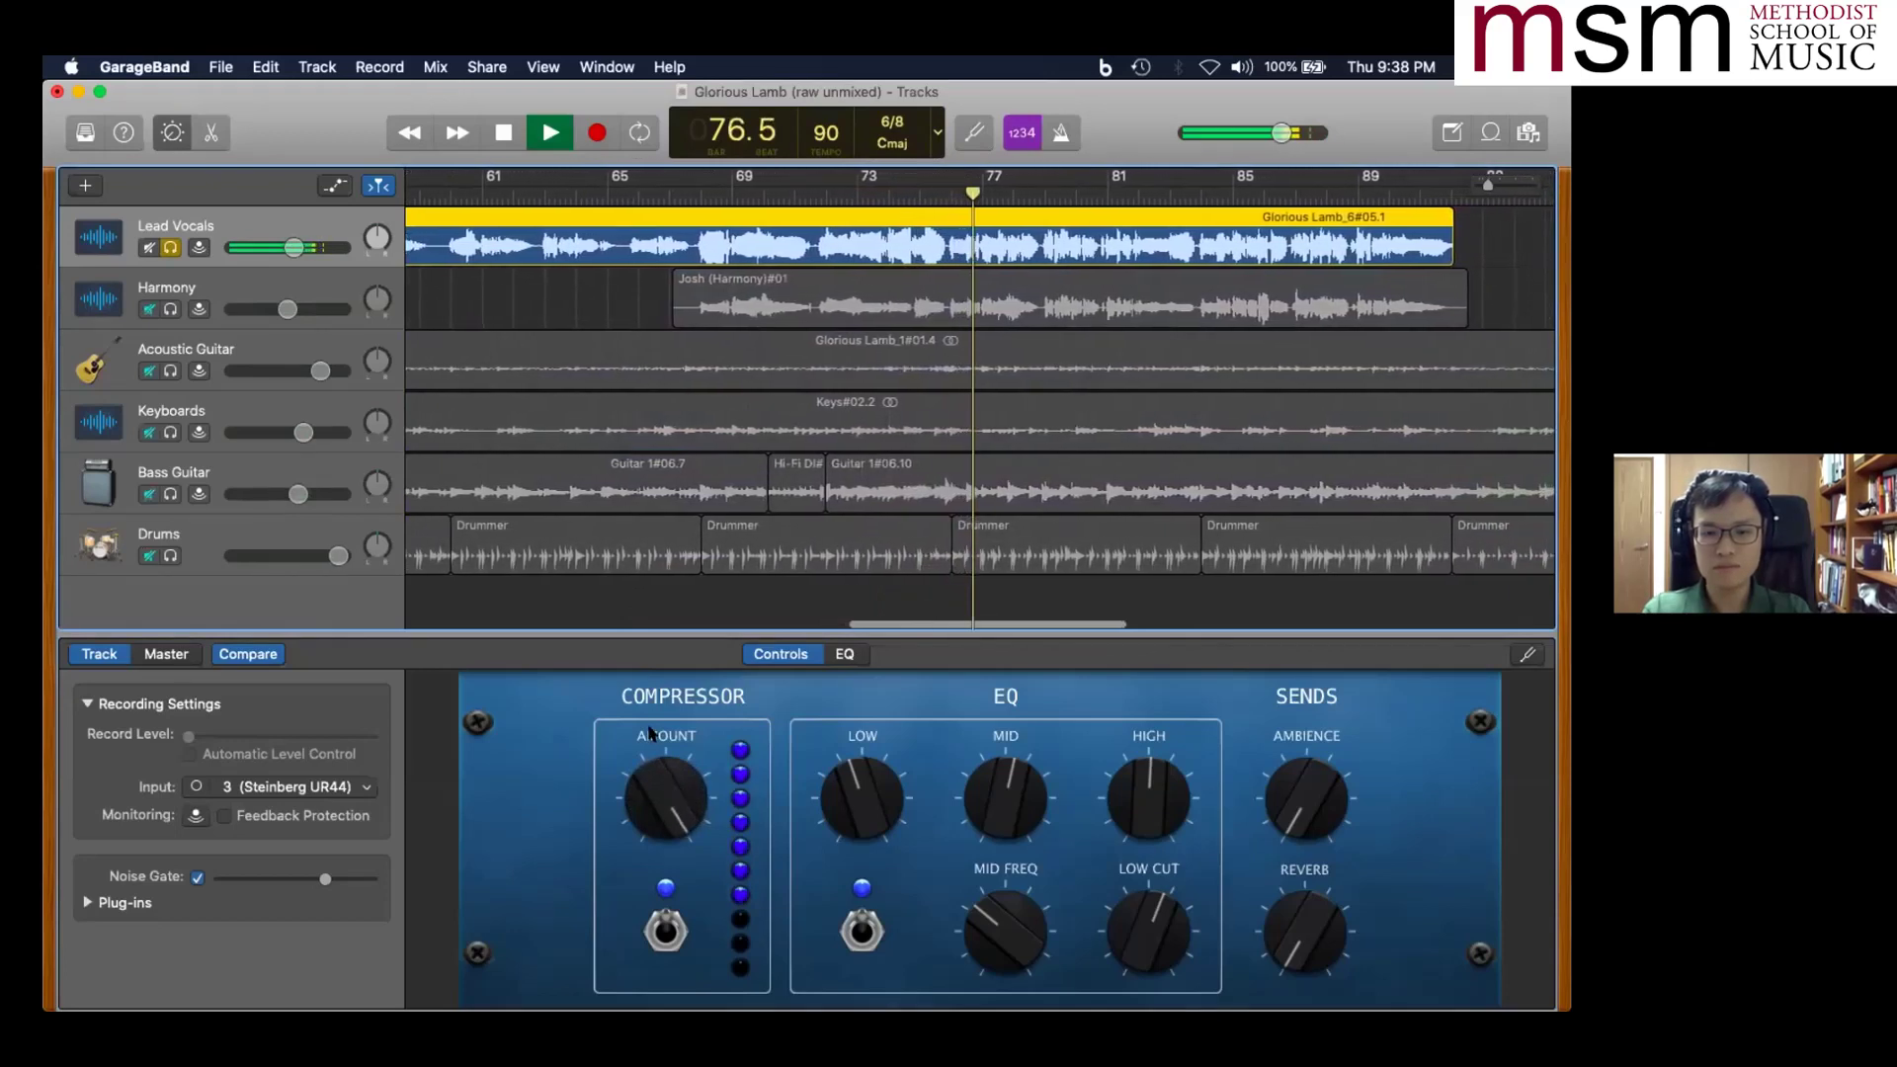
key("space")
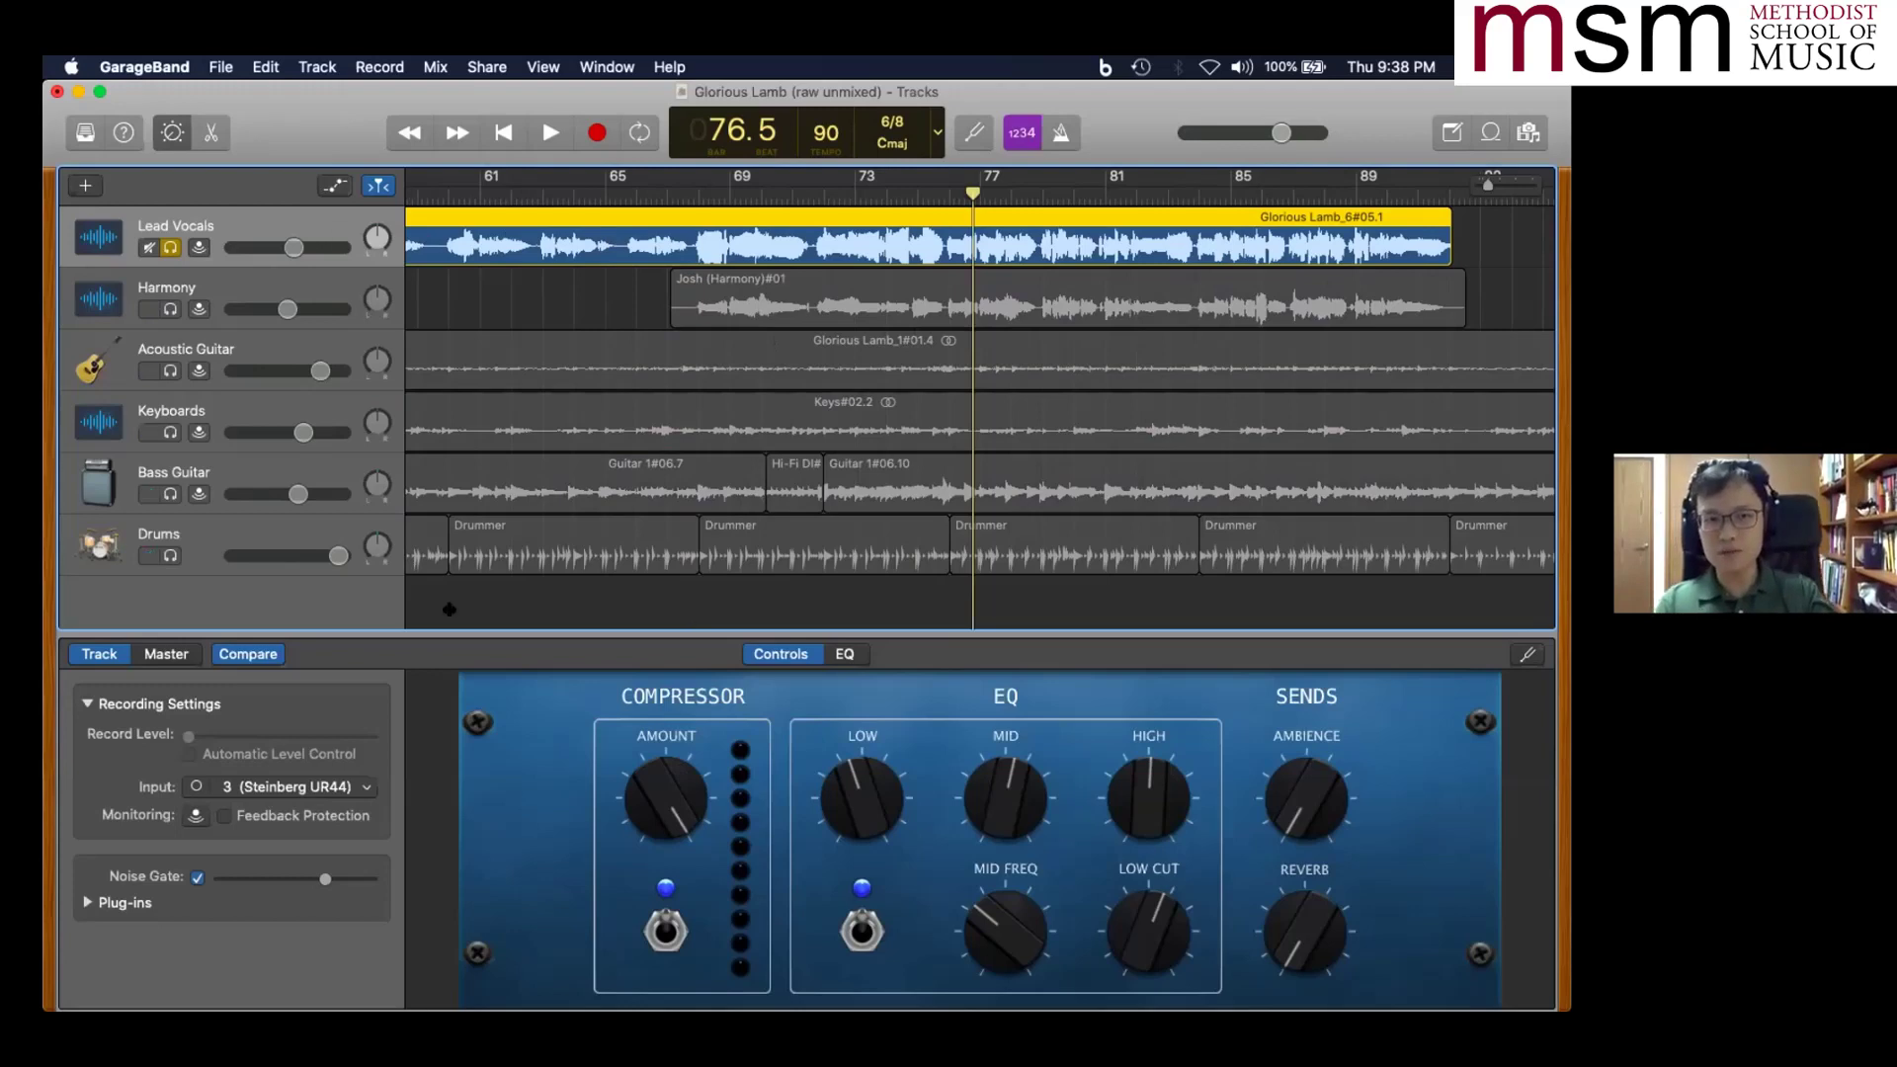
left_click_drag(685, 769, 676, 894)
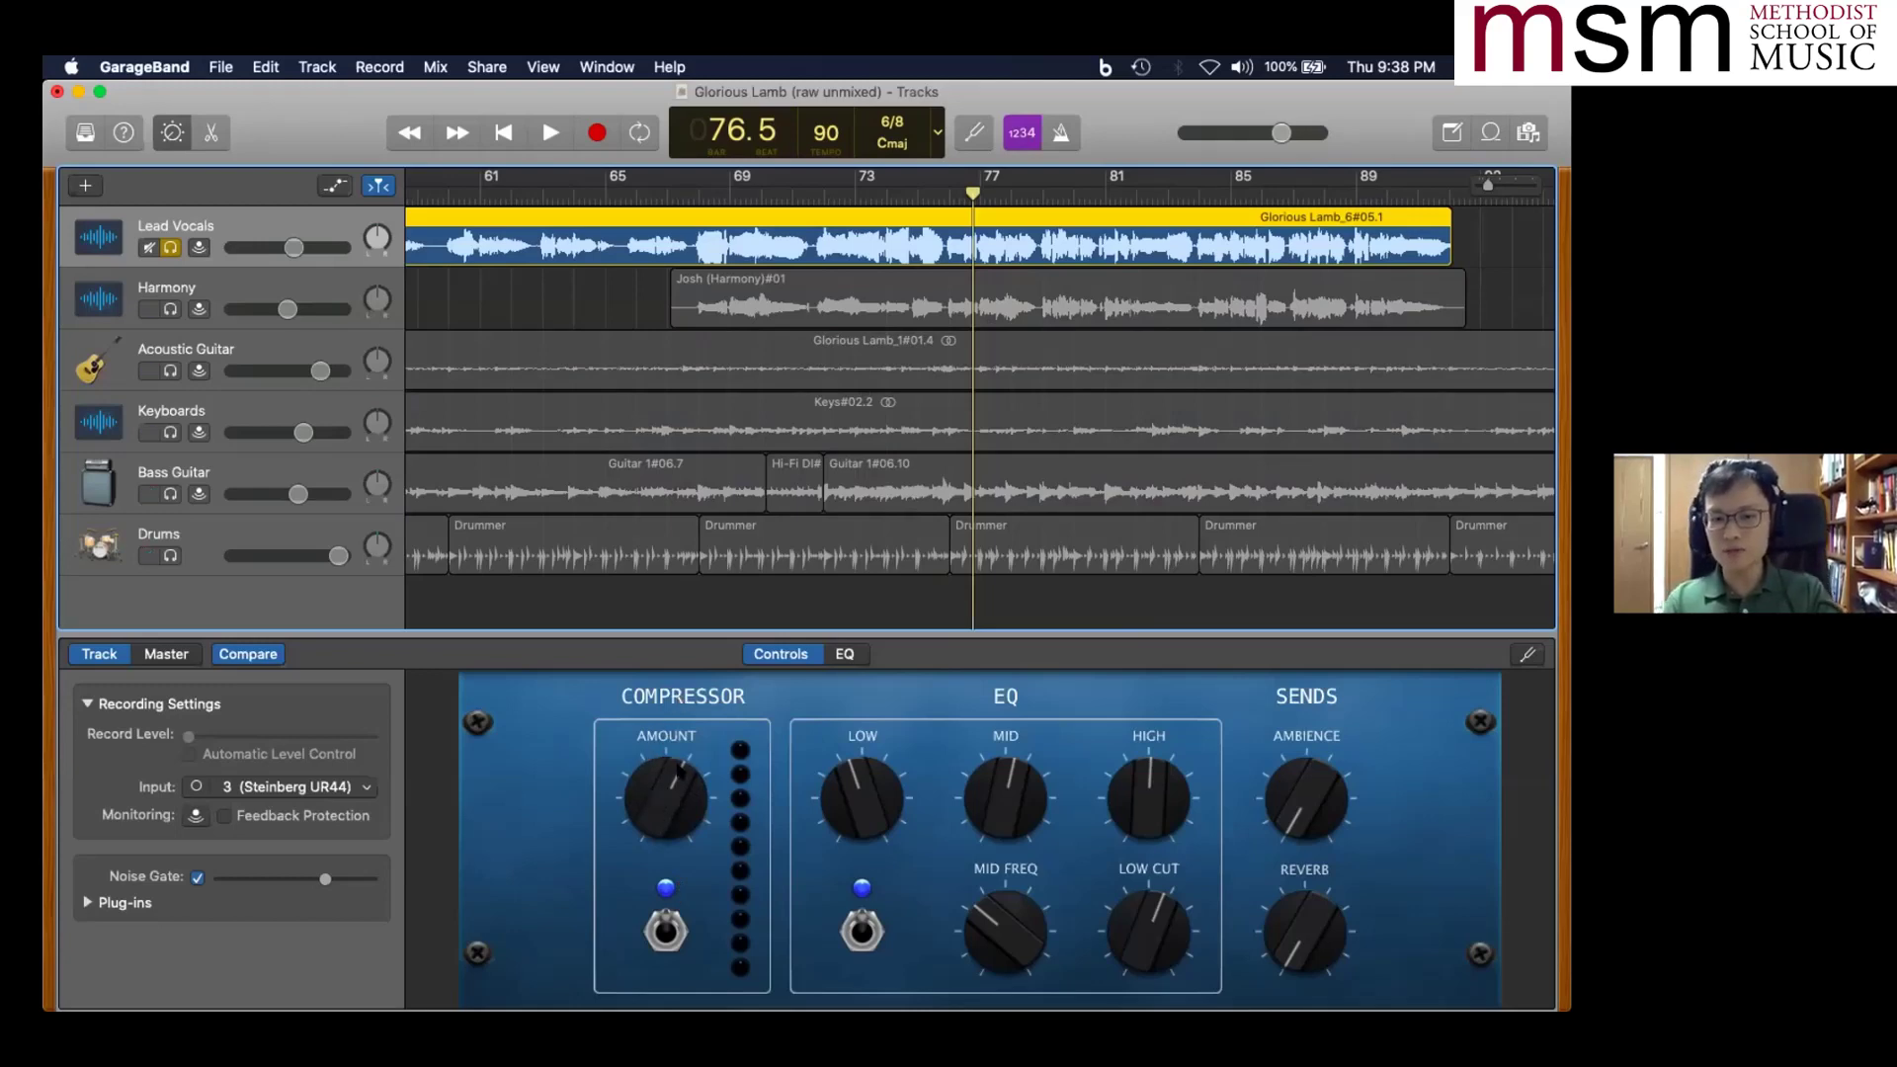
mouse_move(679, 748)
left_mouse_down()
mouse_move(661, 794)
mouse_move(662, 767)
left_mouse_up()
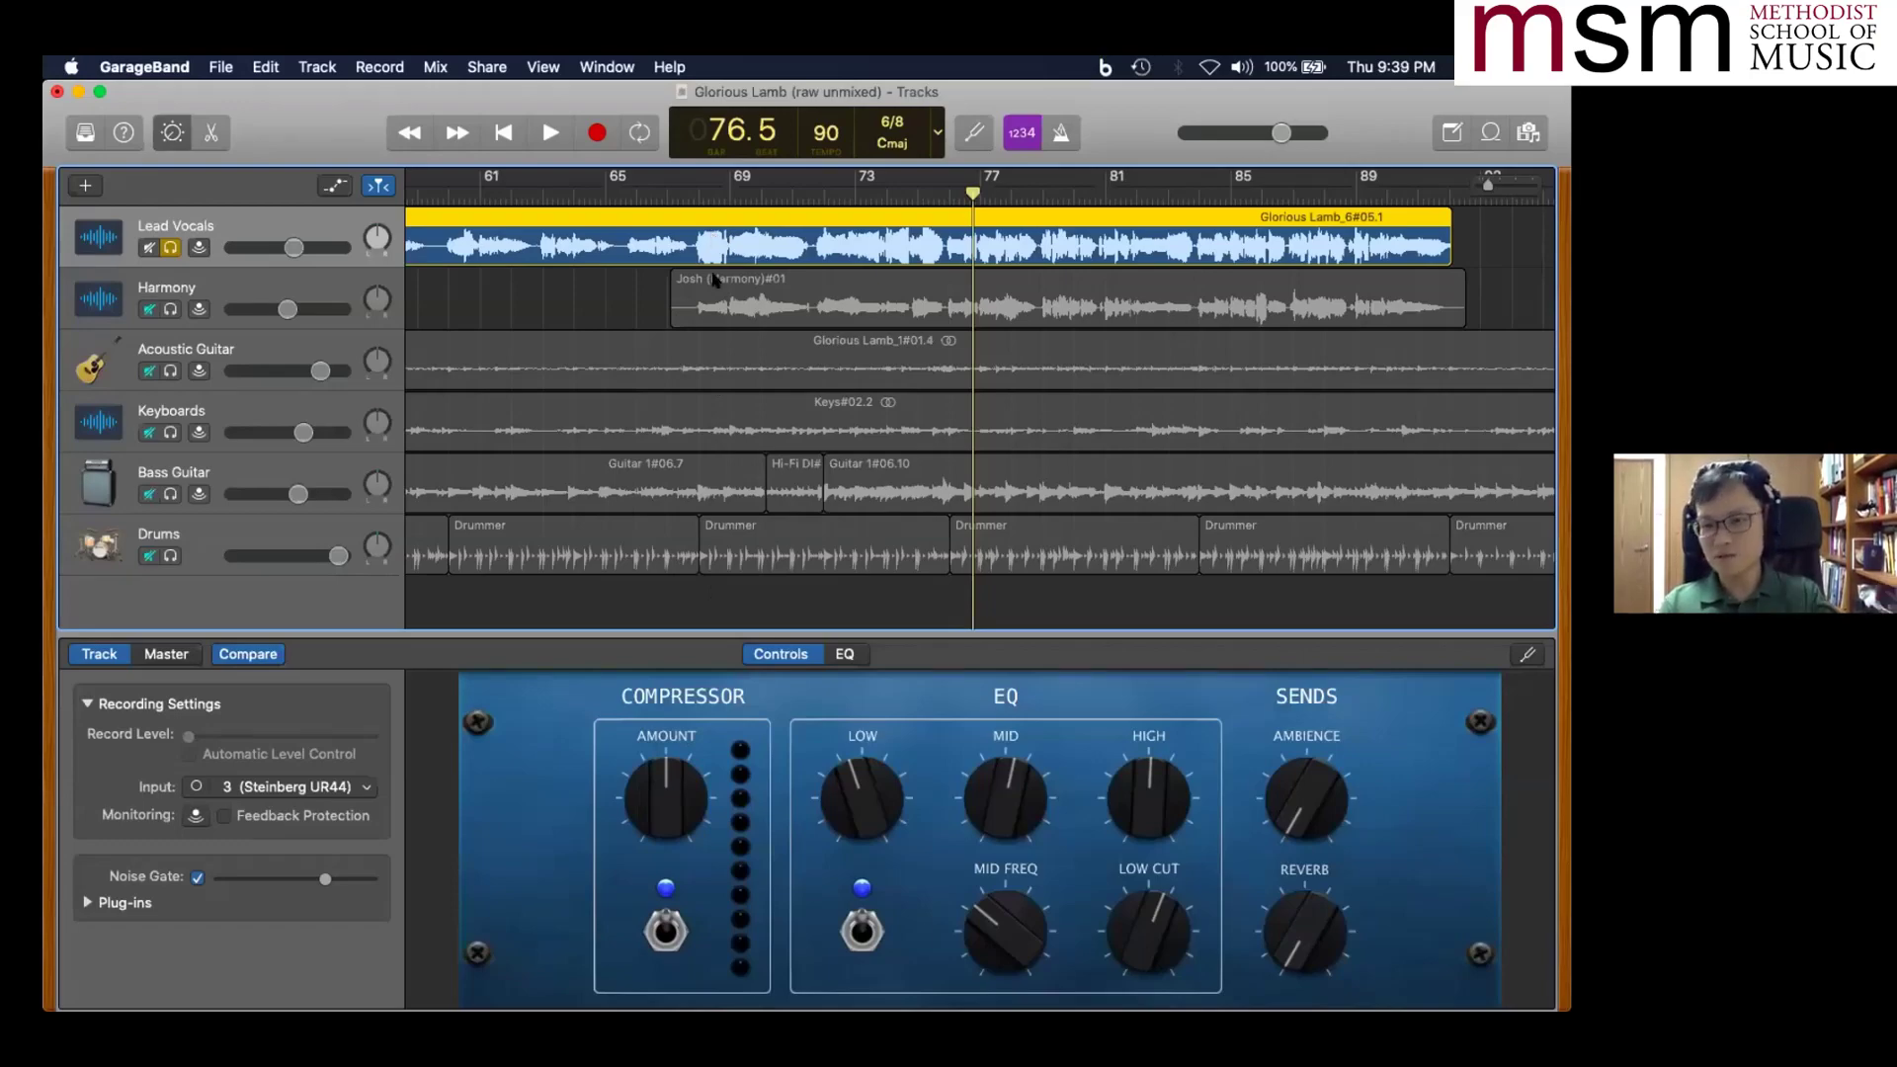
- Switch to the PowerPoint slide show on the Compression (Simple) slide and advance to the Reverb slide
key("ctrl+Up")
left_click(626, 728)
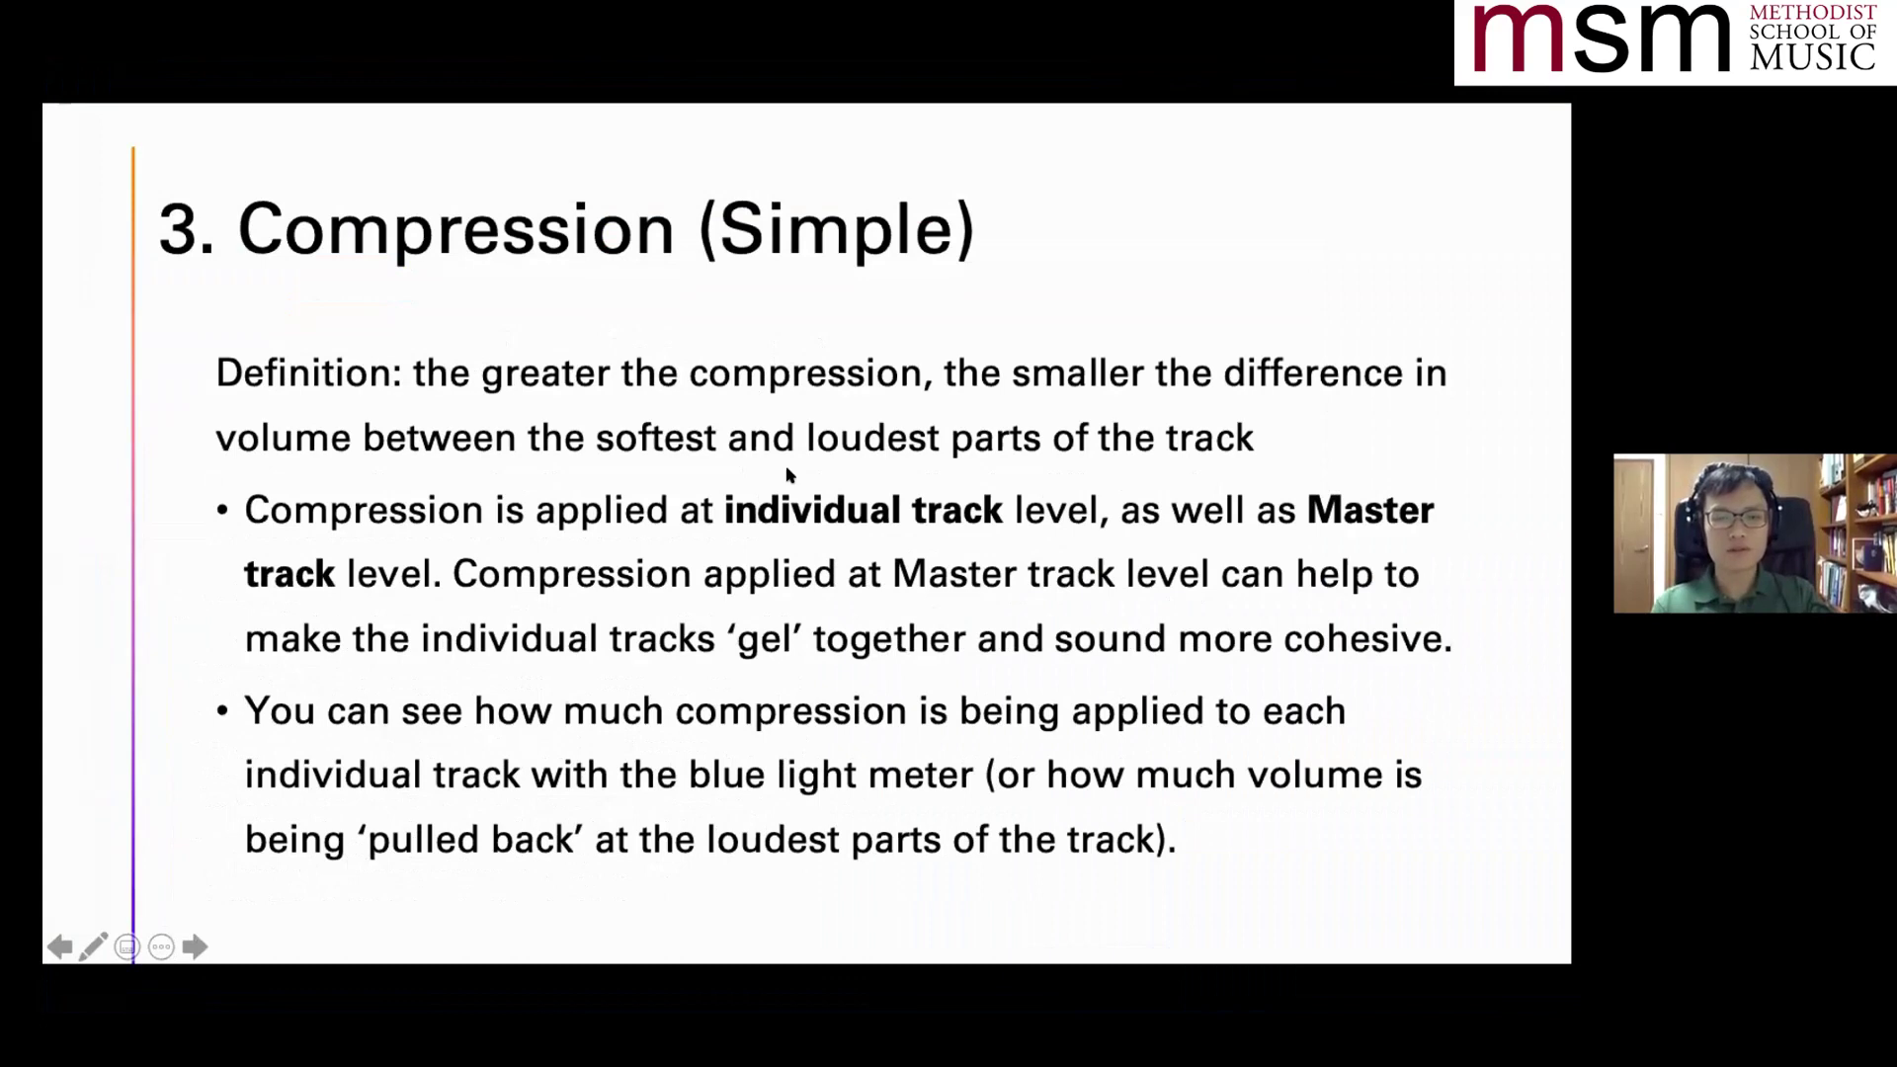
key("Right")
key("Left")
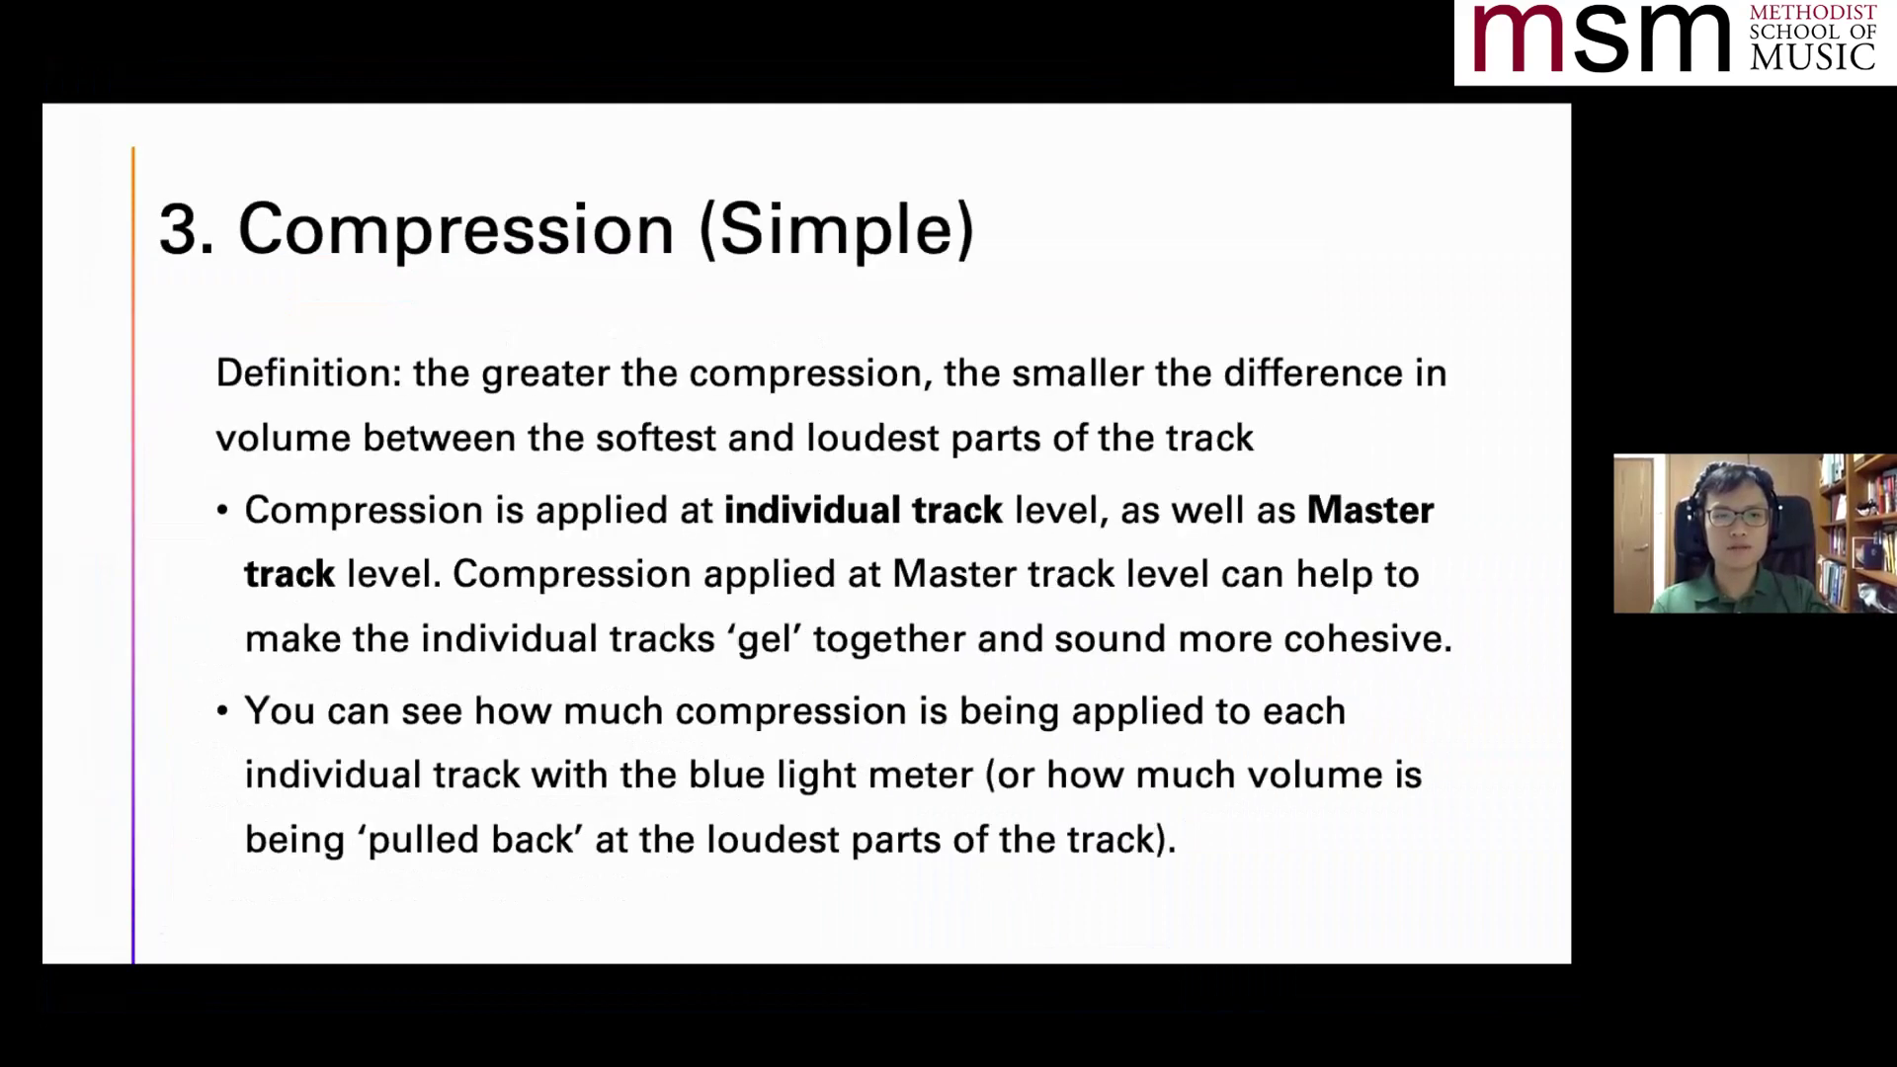
key("Right")
key("Left")
key("Right")
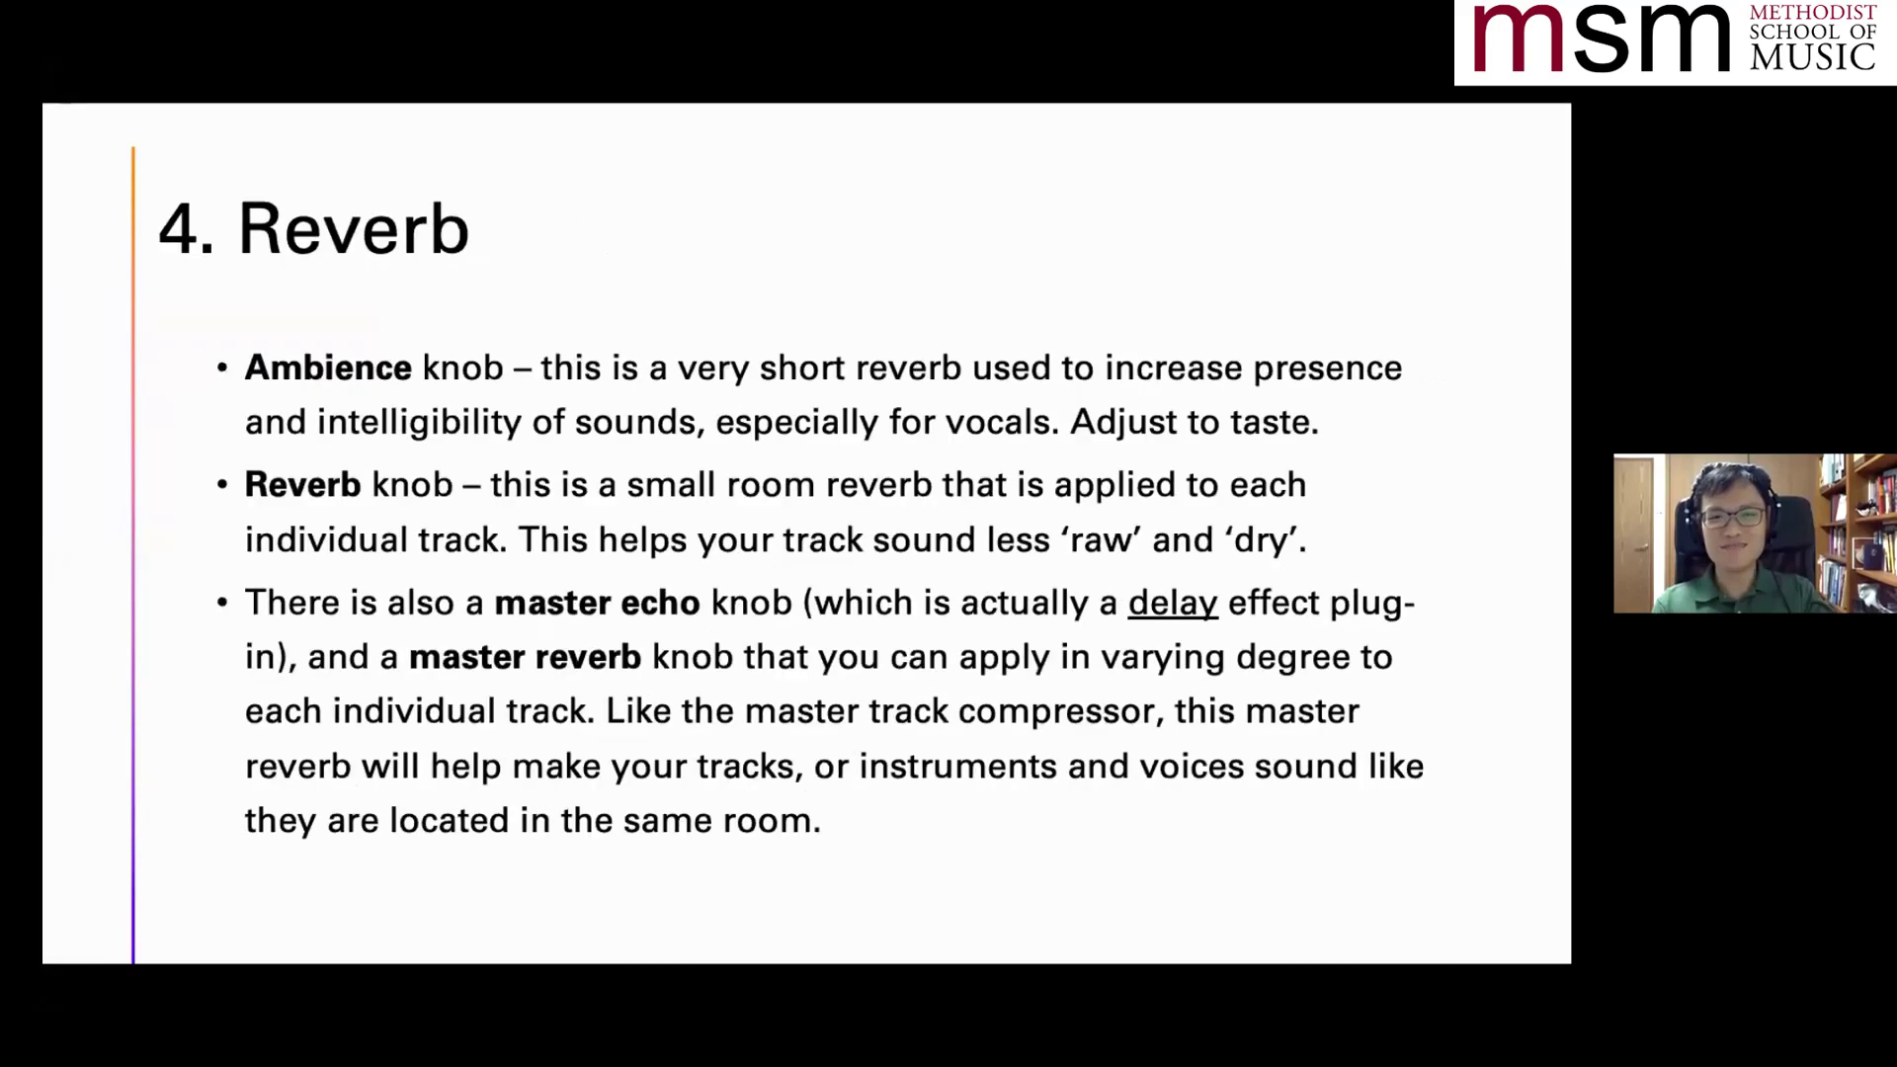
- Switch back to GarageBand and expand the Lead Vocals plug-in list to examine its inserted effects
key("super+Tab")
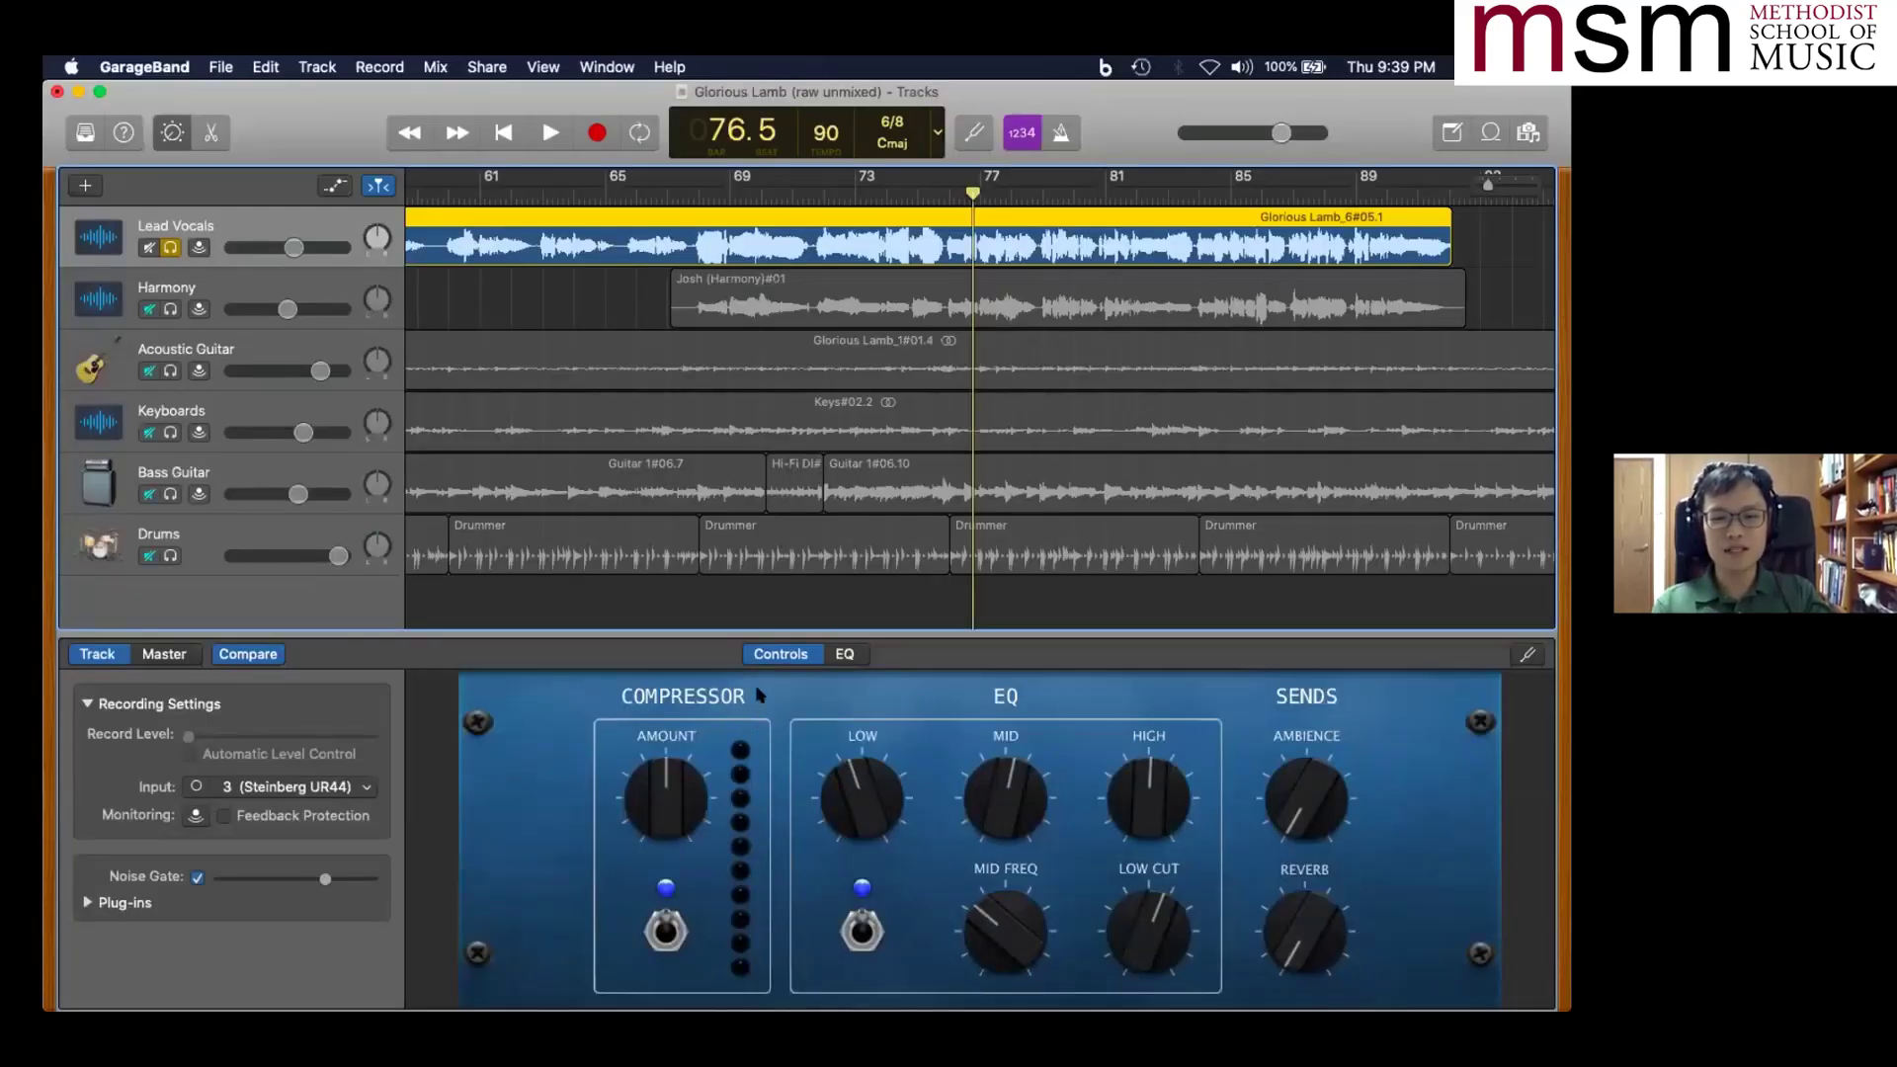
left_click(88, 902)
scroll(184, 914, "down", 2)
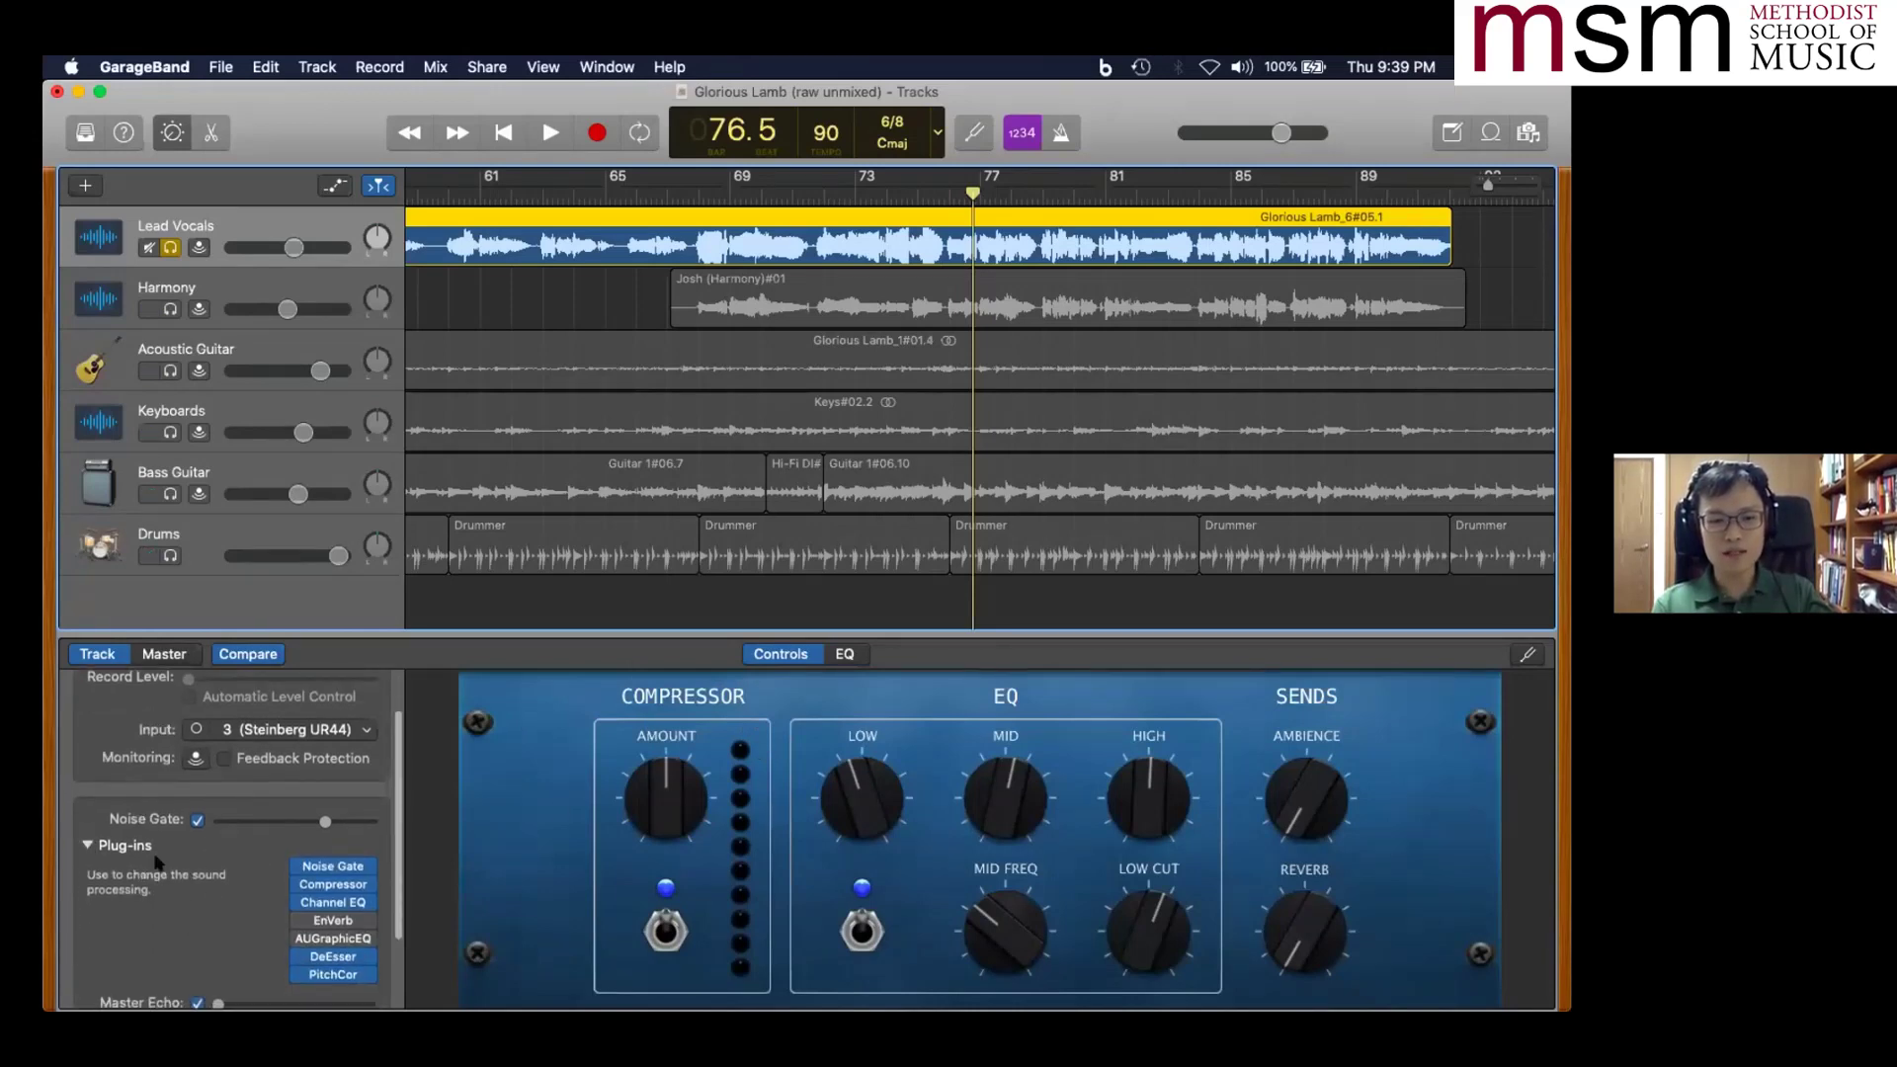
scroll(155, 863, "down", 3)
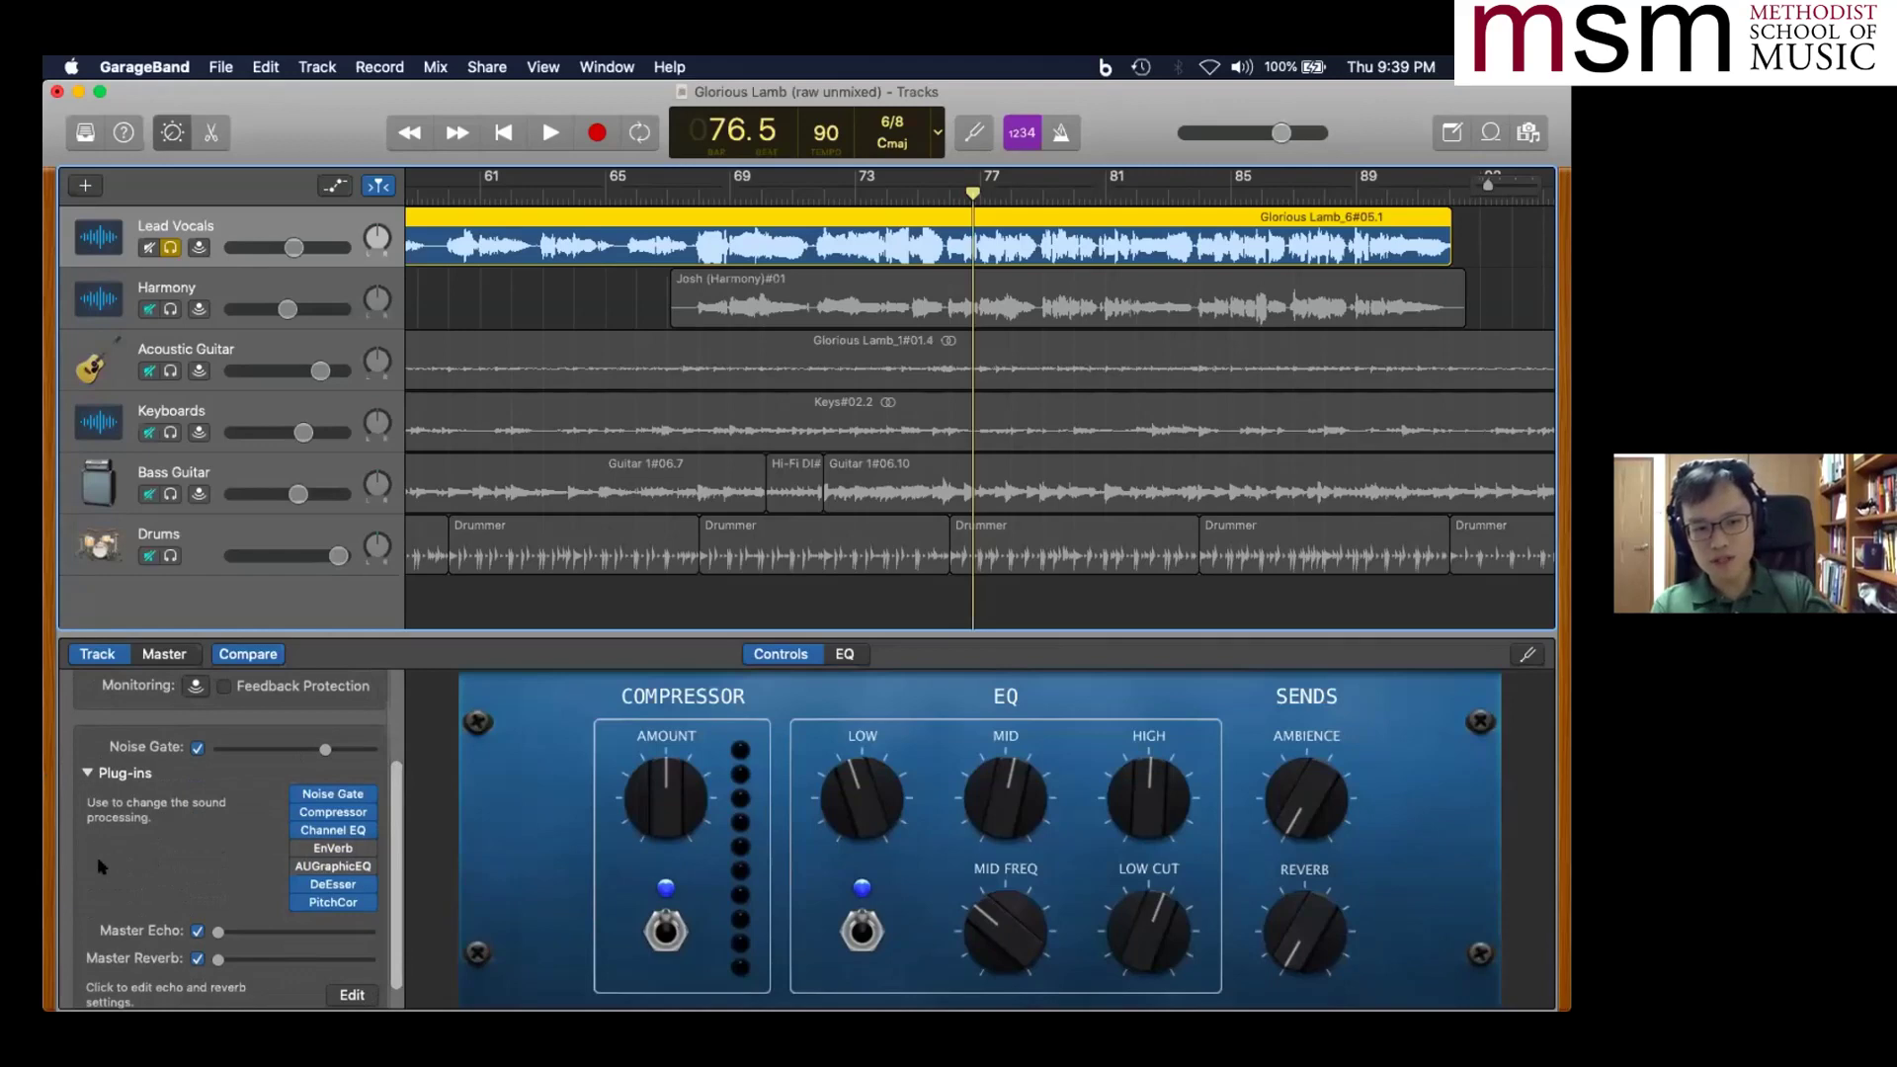
left_click(86, 772)
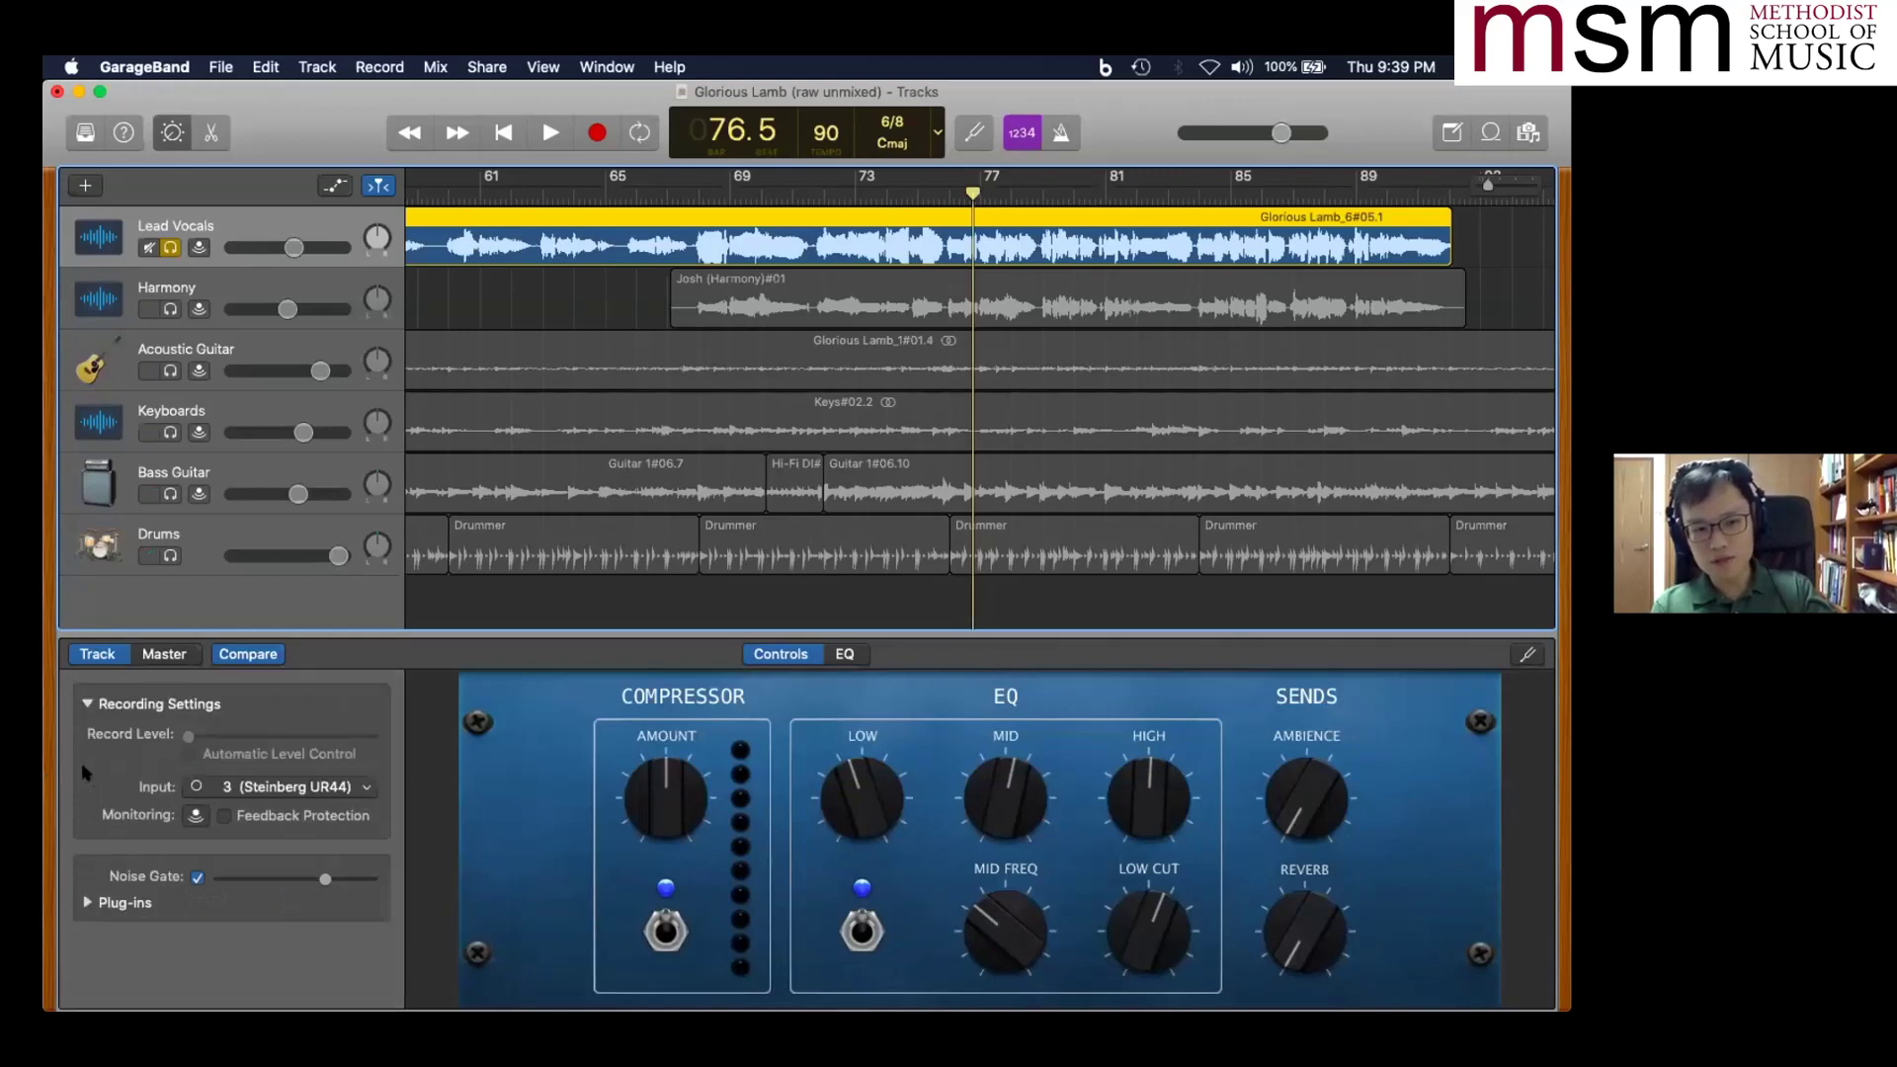
left_click(86, 902)
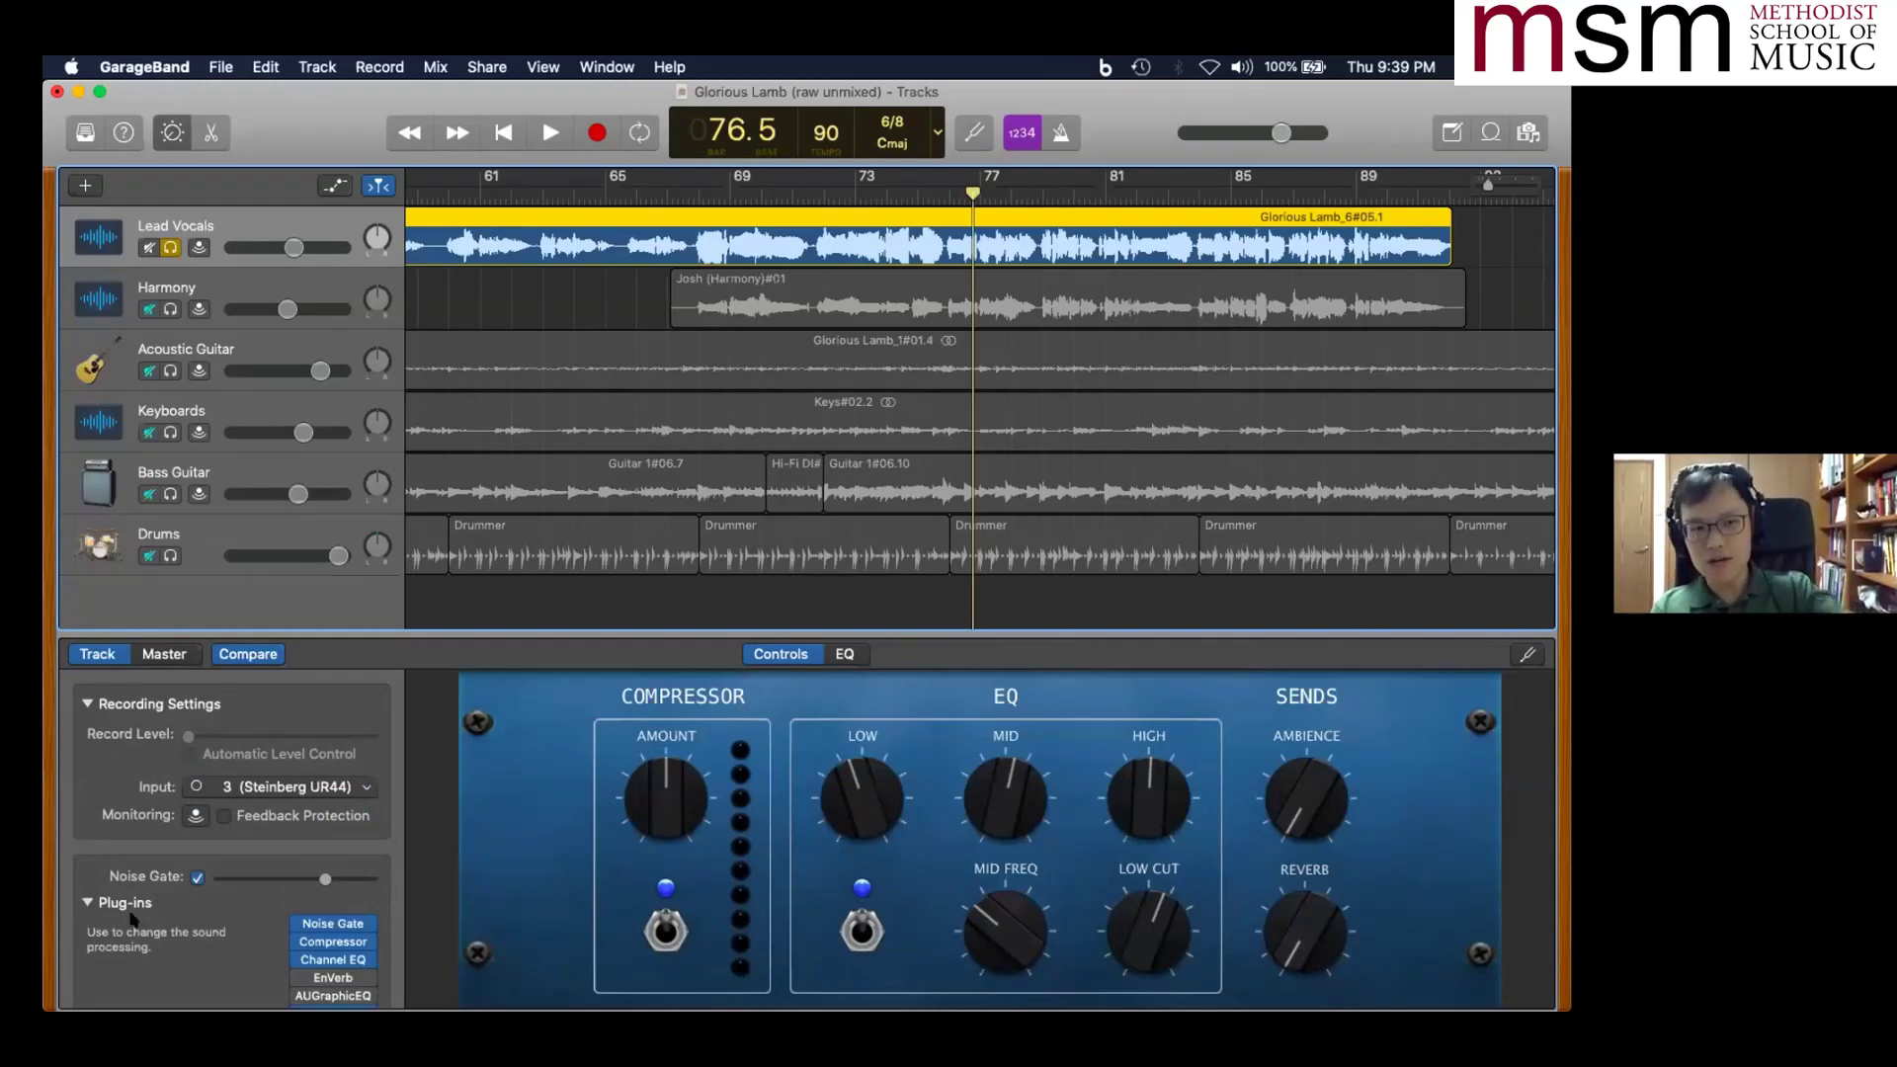
scroll(148, 850, "down", 2)
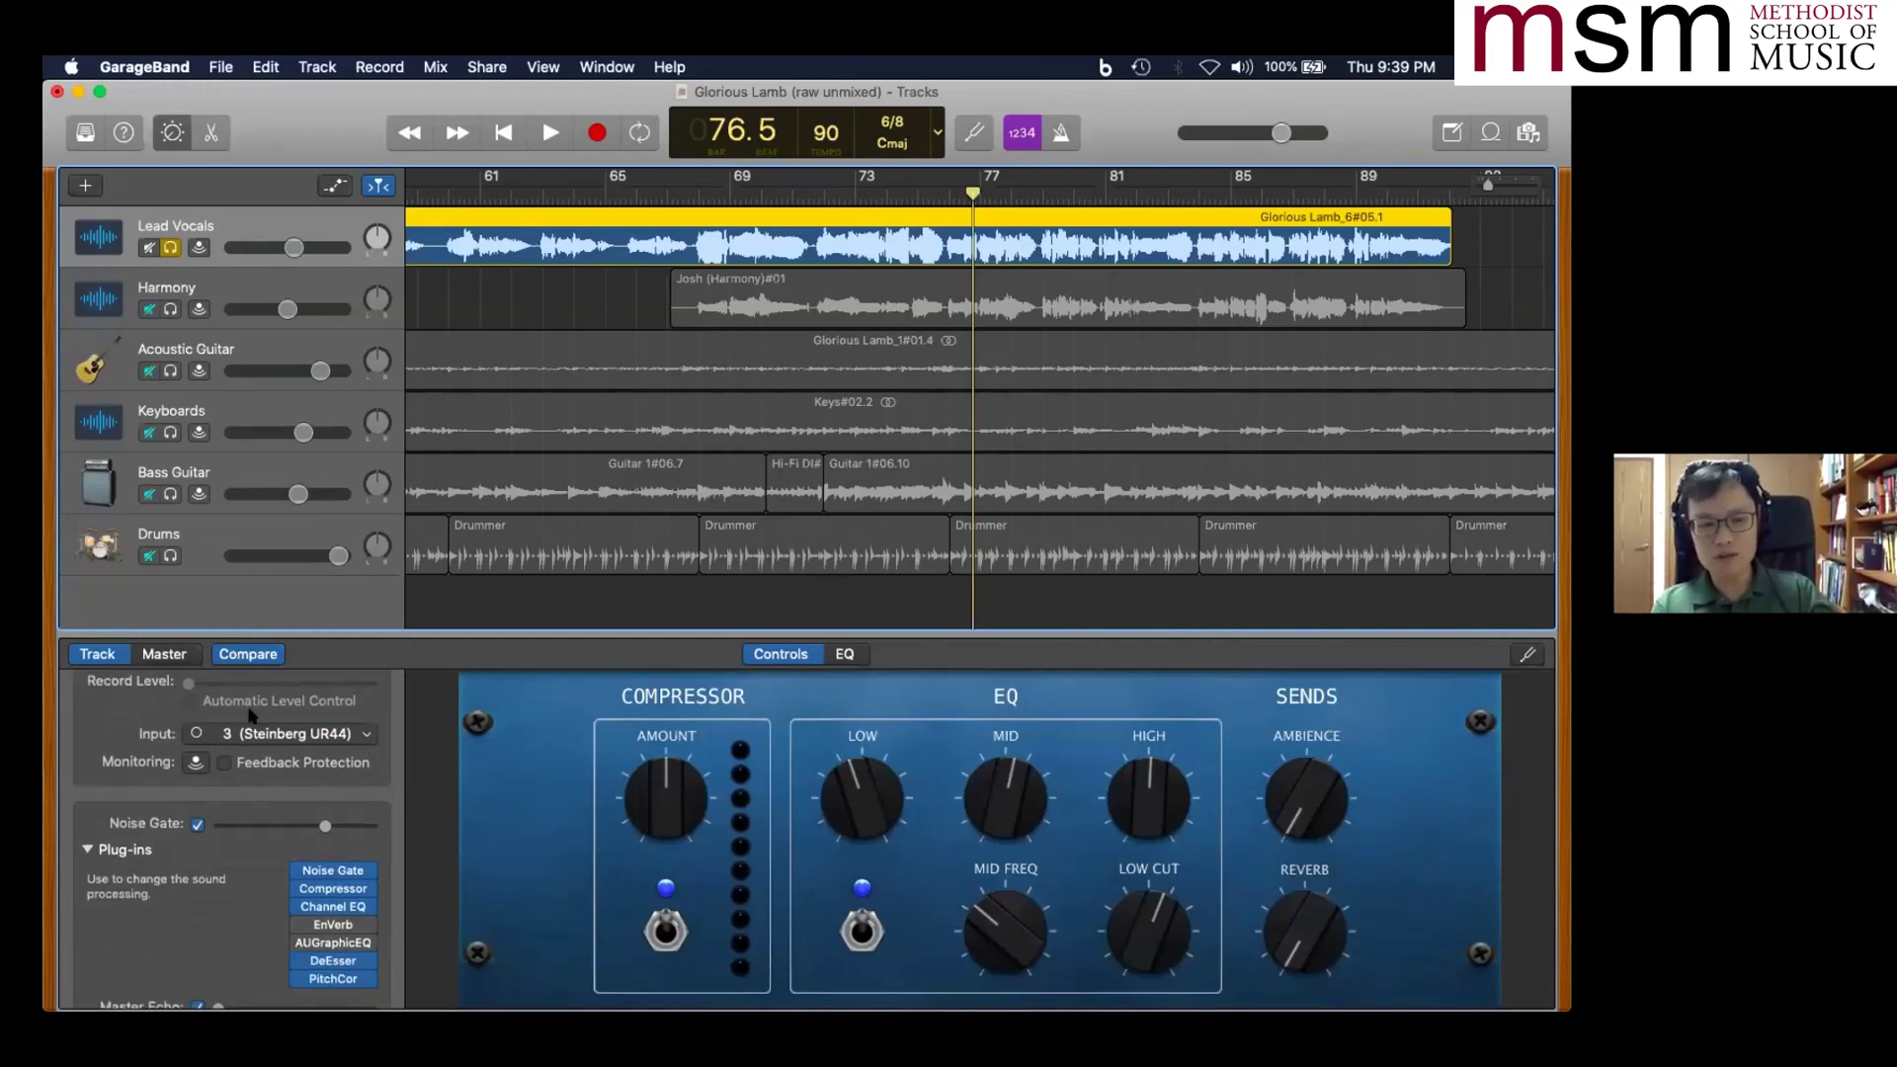
scroll(207, 761, "down", 2)
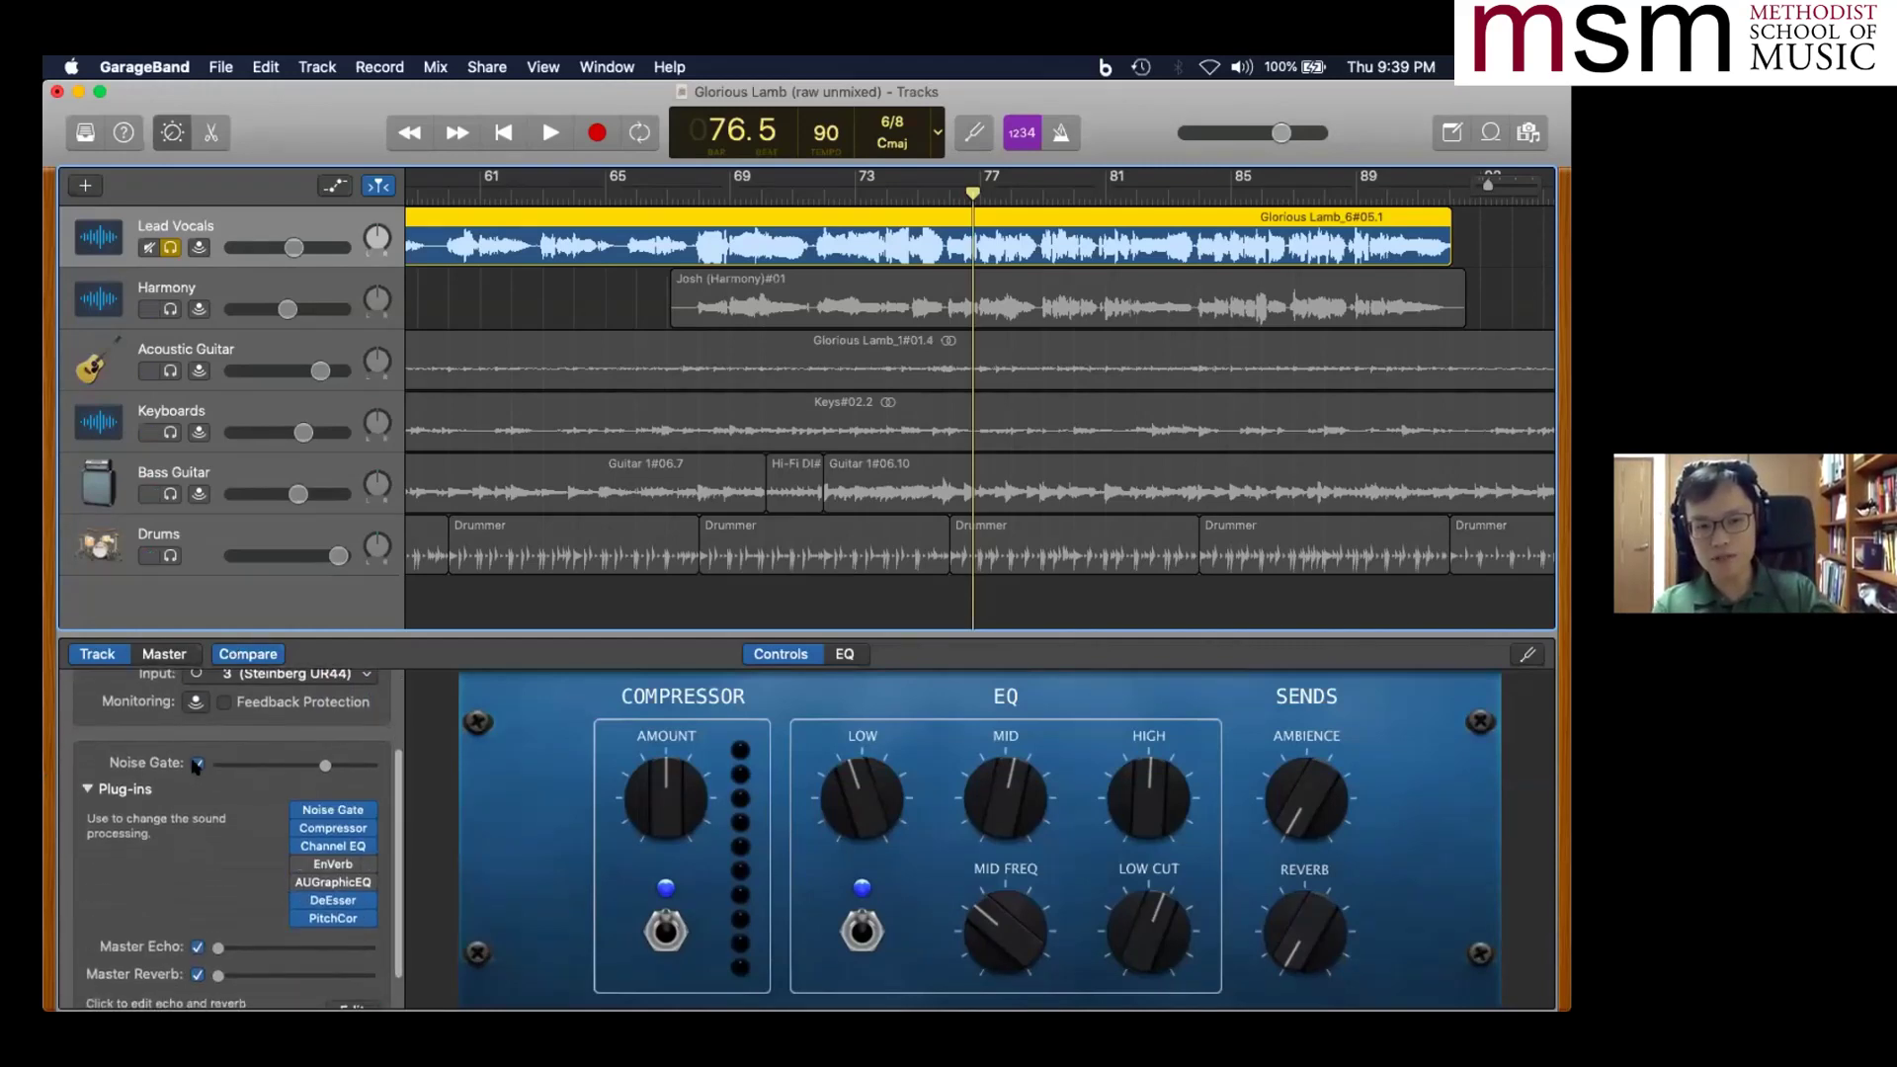
mouse_move(338, 828)
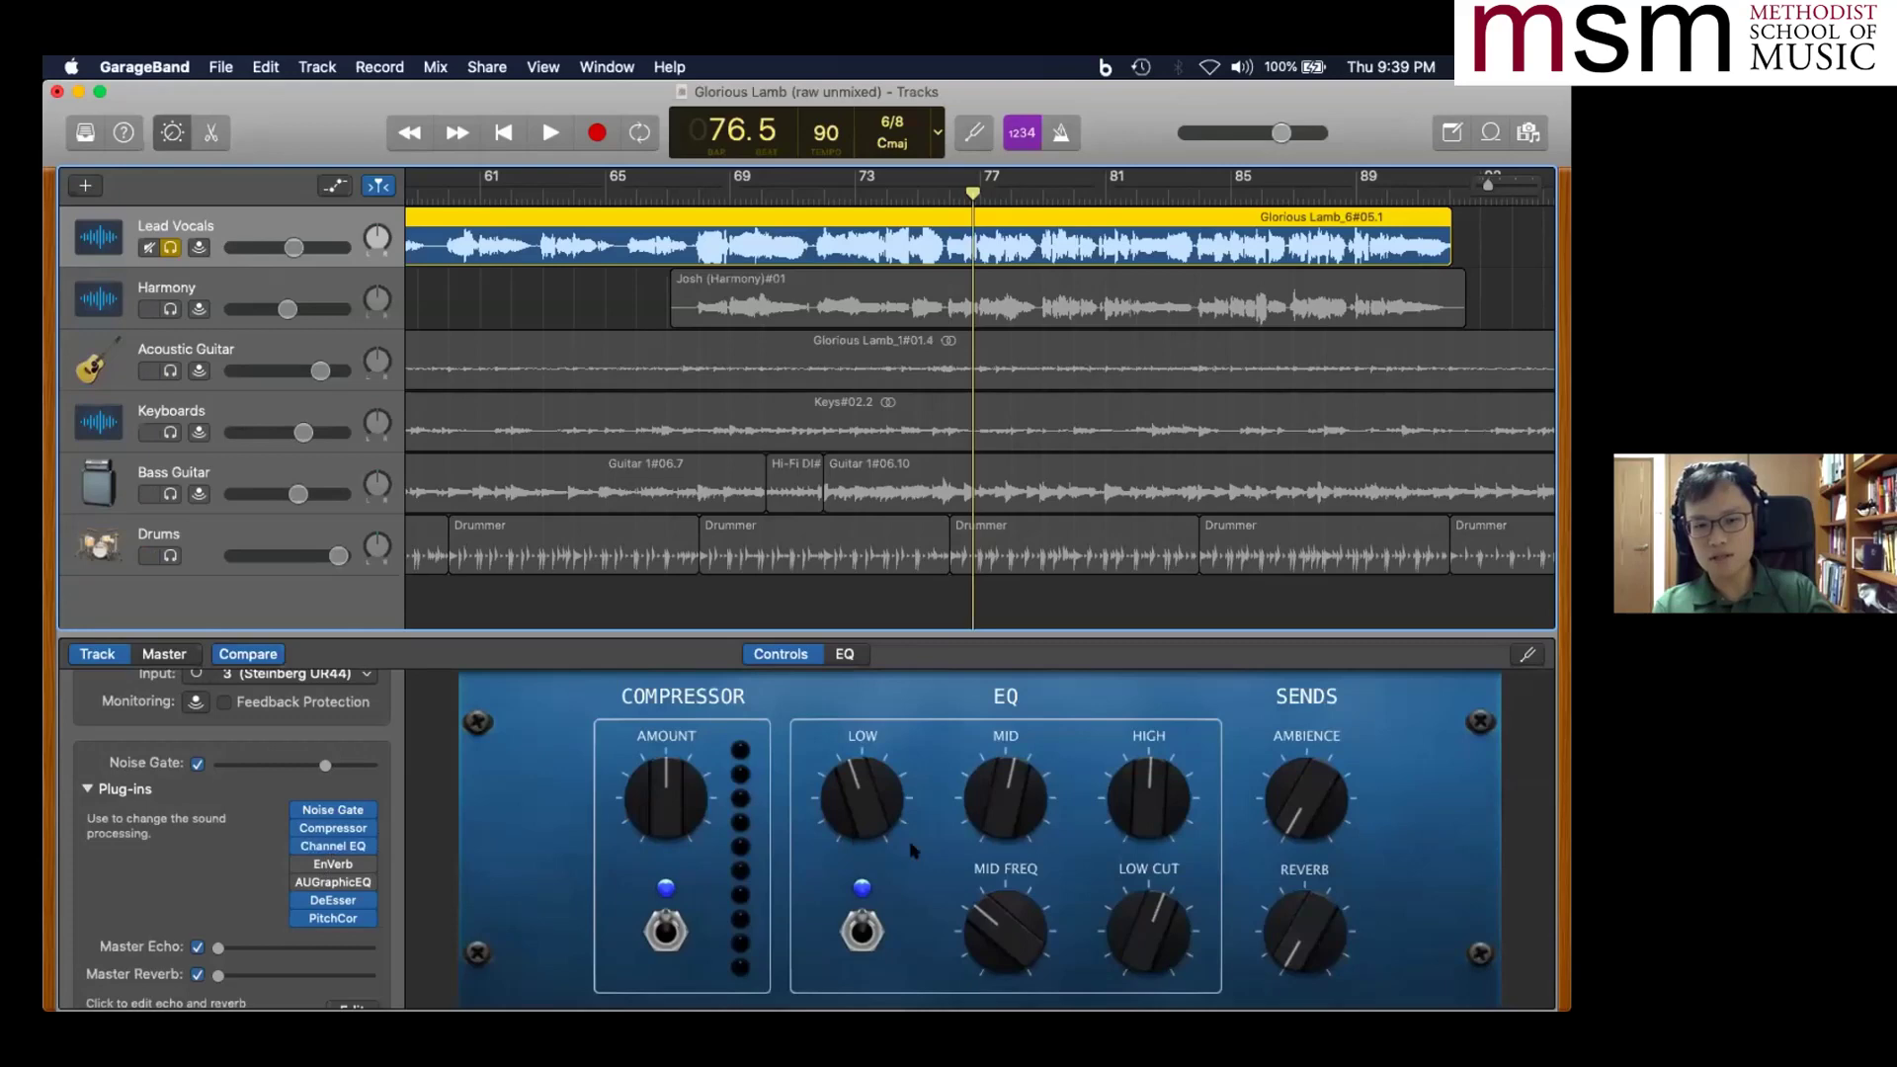
- Show the Lead Vocals EQ view, return to the Controls view, and toggle the EQ off and on
left_click(846, 654)
left_click(790, 654)
scroll(262, 929, "down", 3)
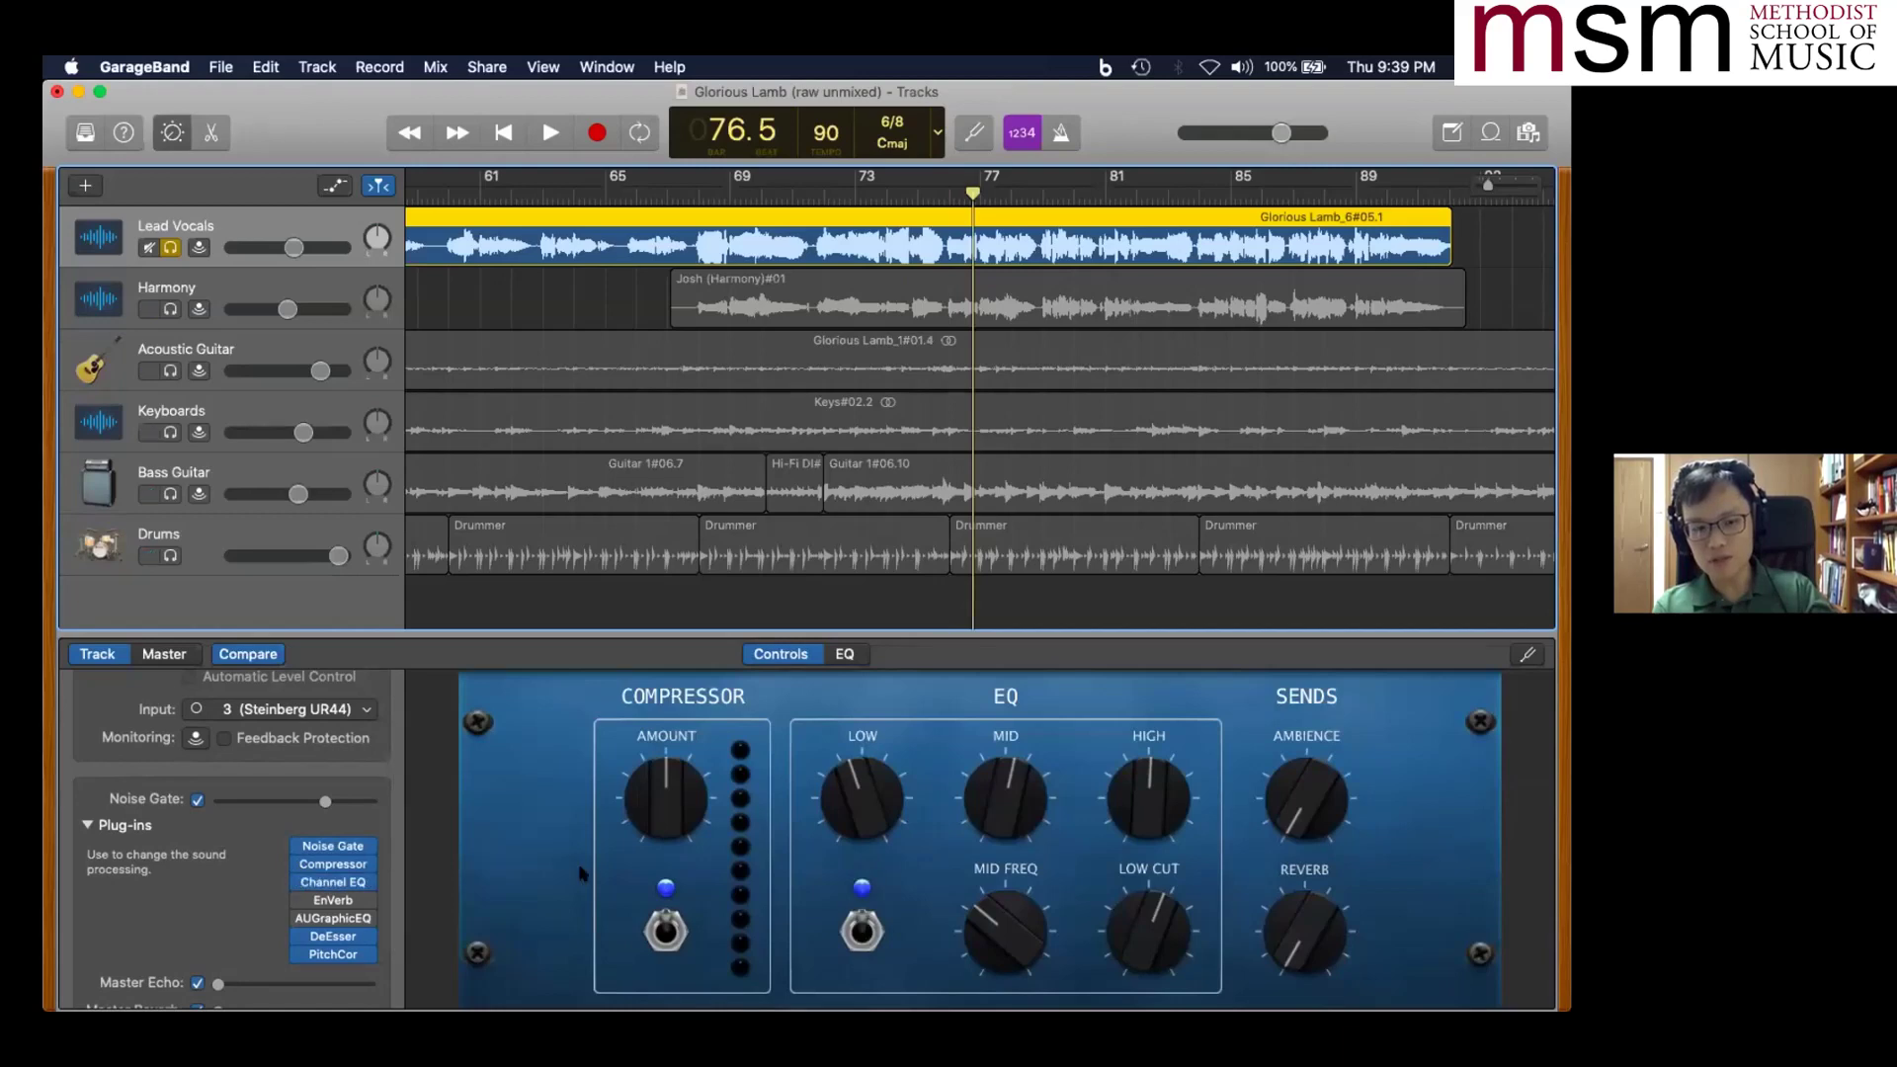
left_click(862, 932)
left_click(863, 932)
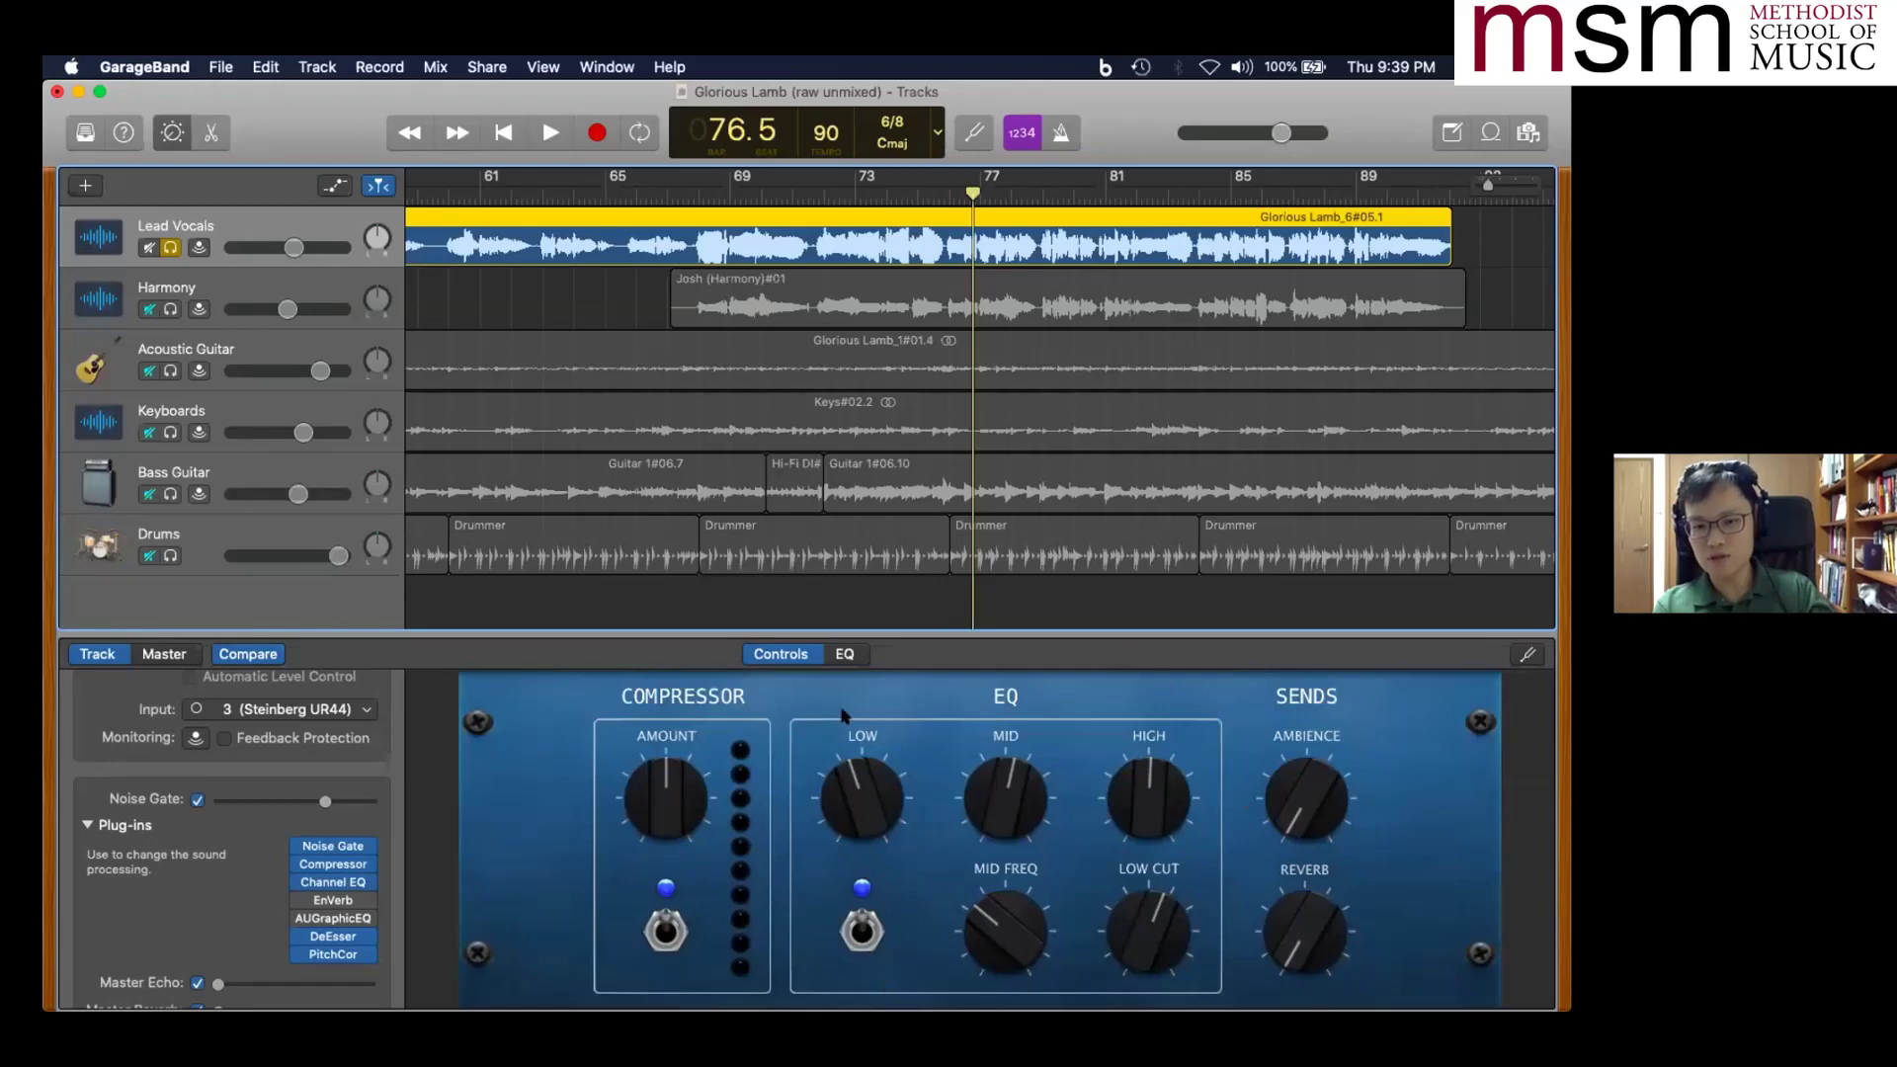
- Browse the replacement plug-in categories for the Lead Vocals EnVerb slot and leave the current plug-in in place
mouse_move(362, 901)
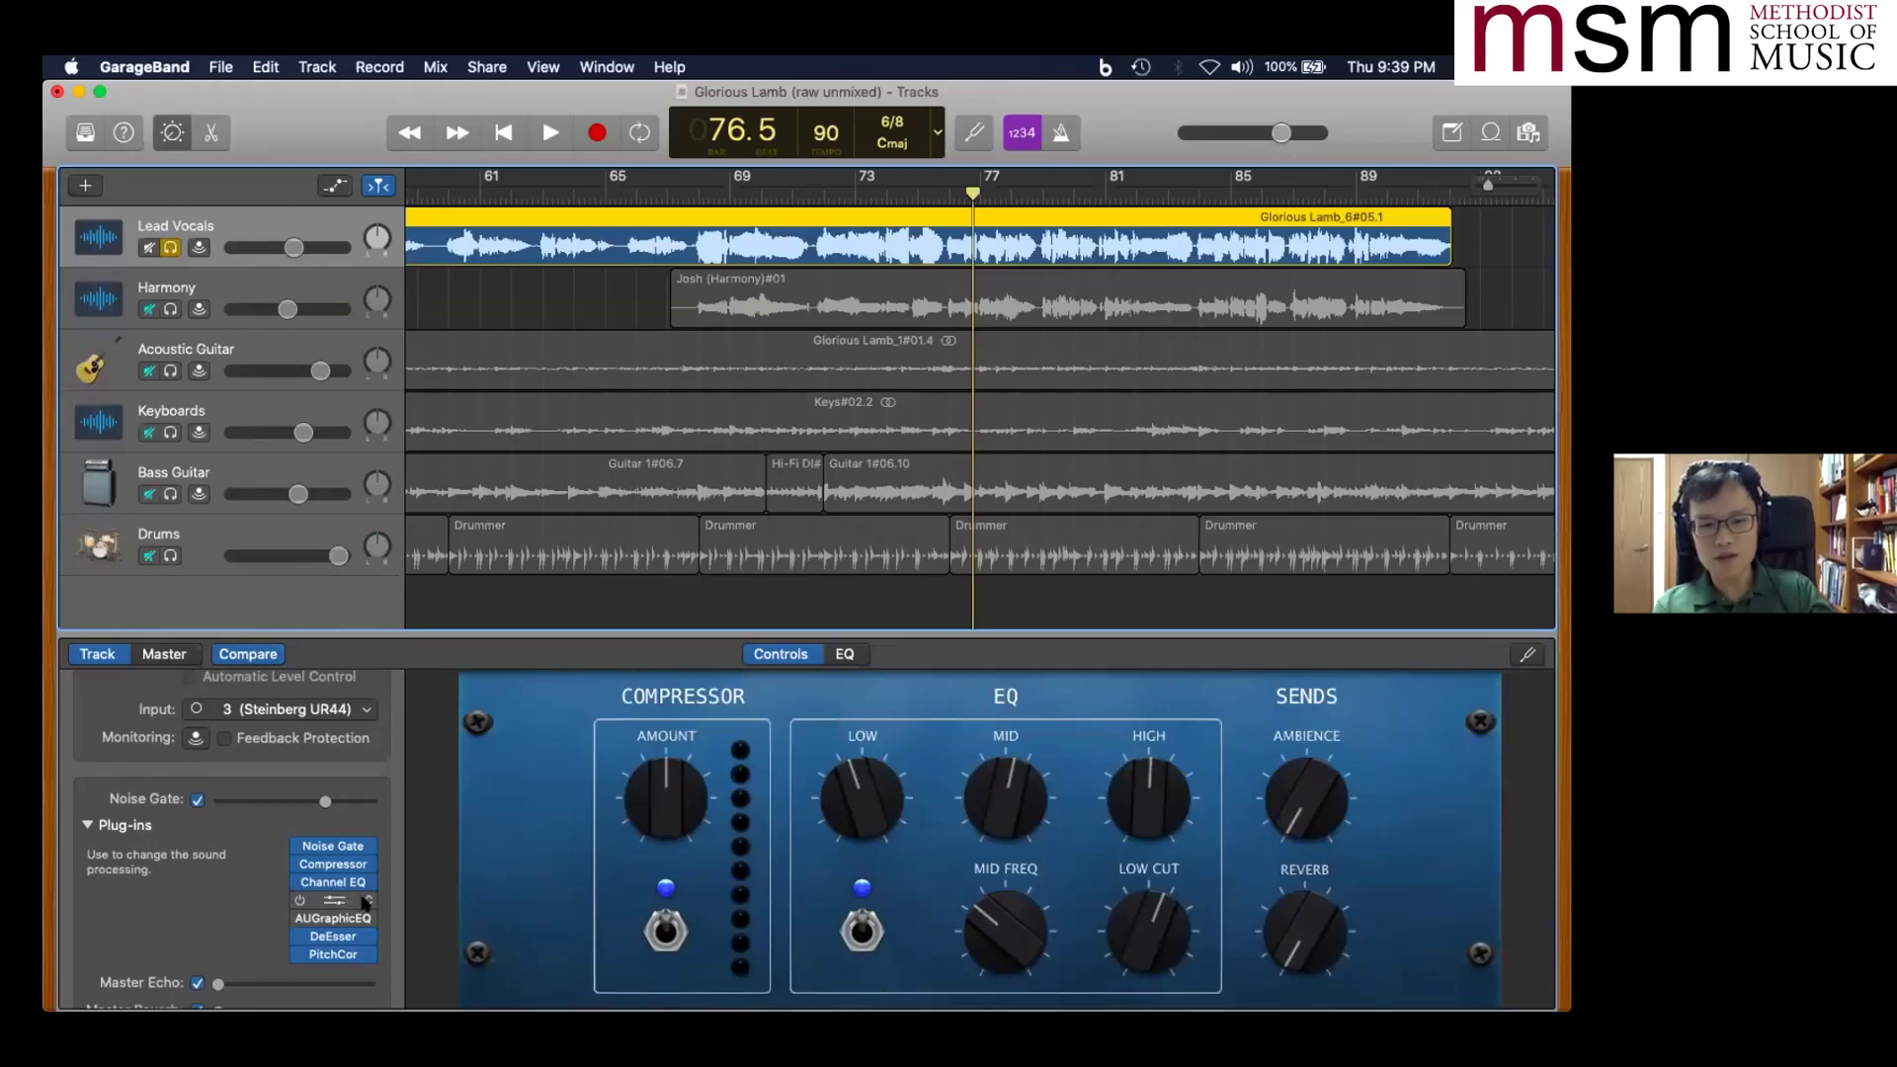
left_click(366, 901)
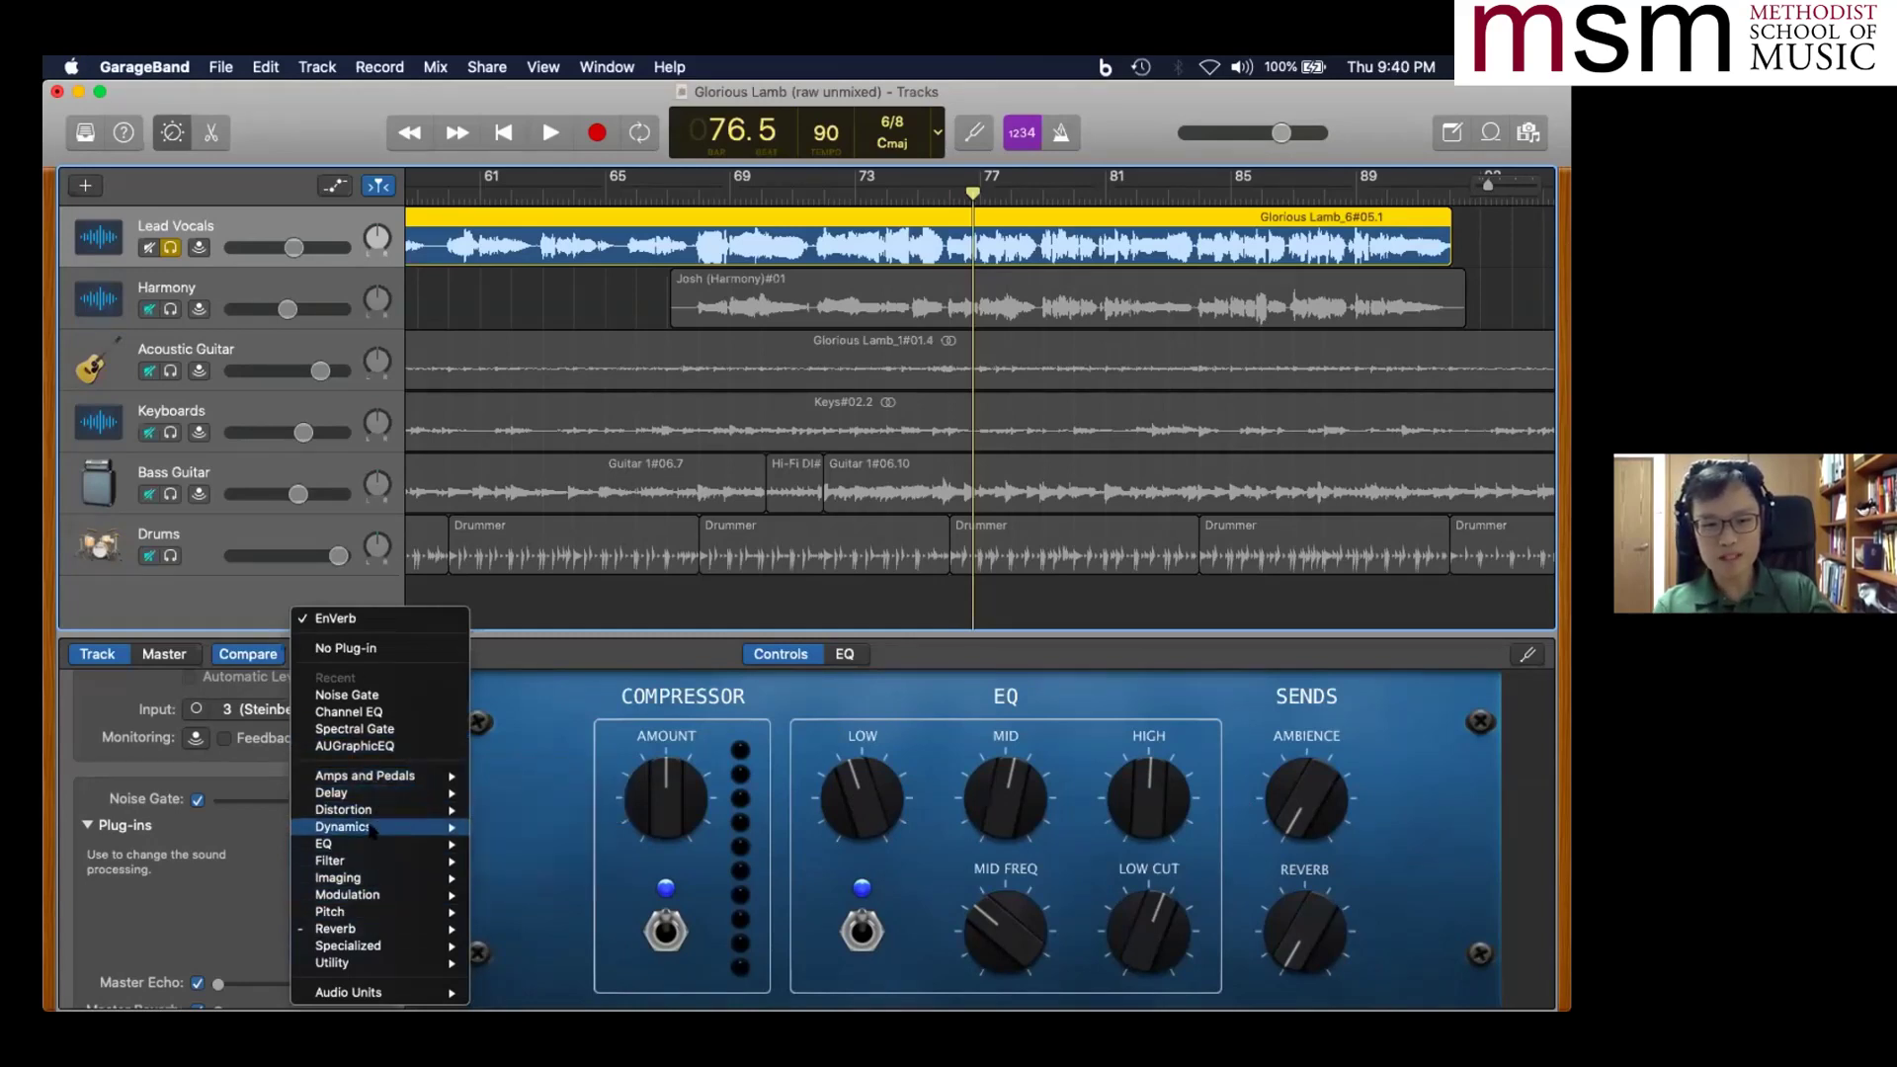
mouse_move(380, 801)
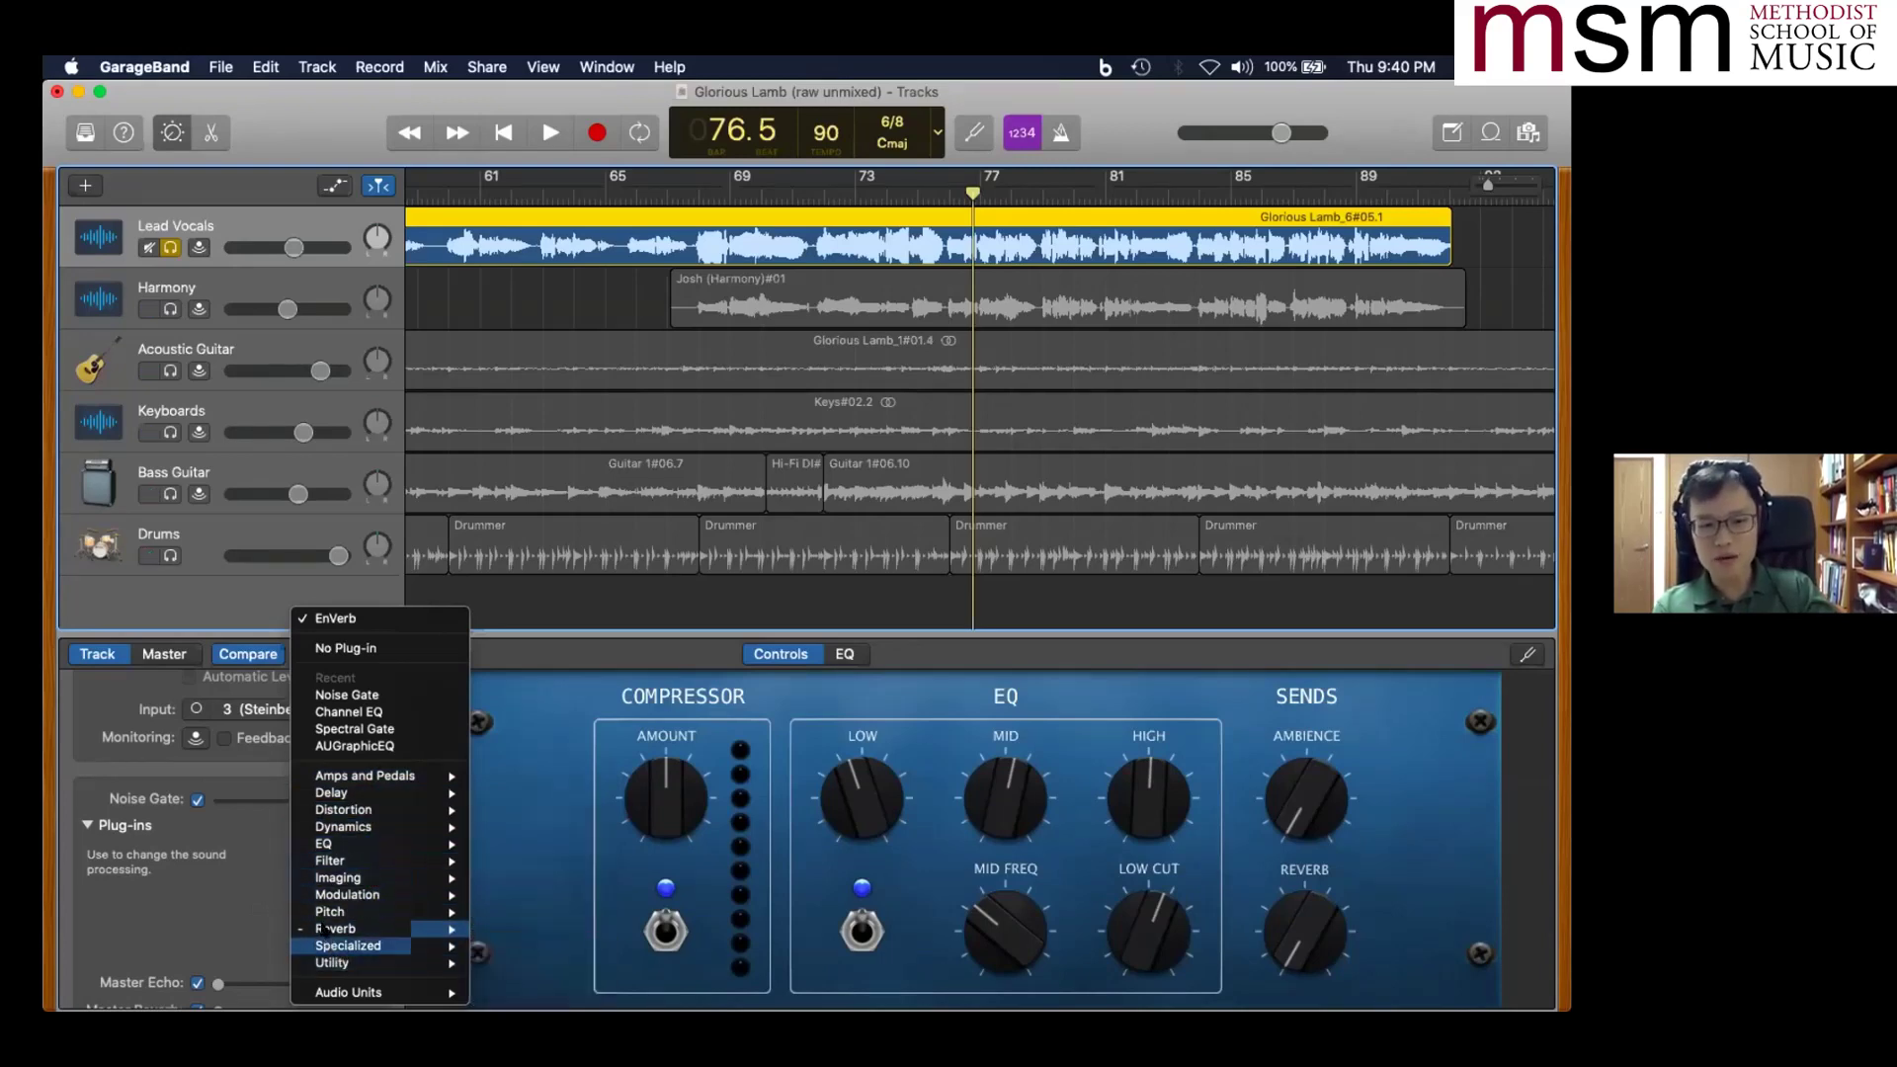
left_click(257, 875)
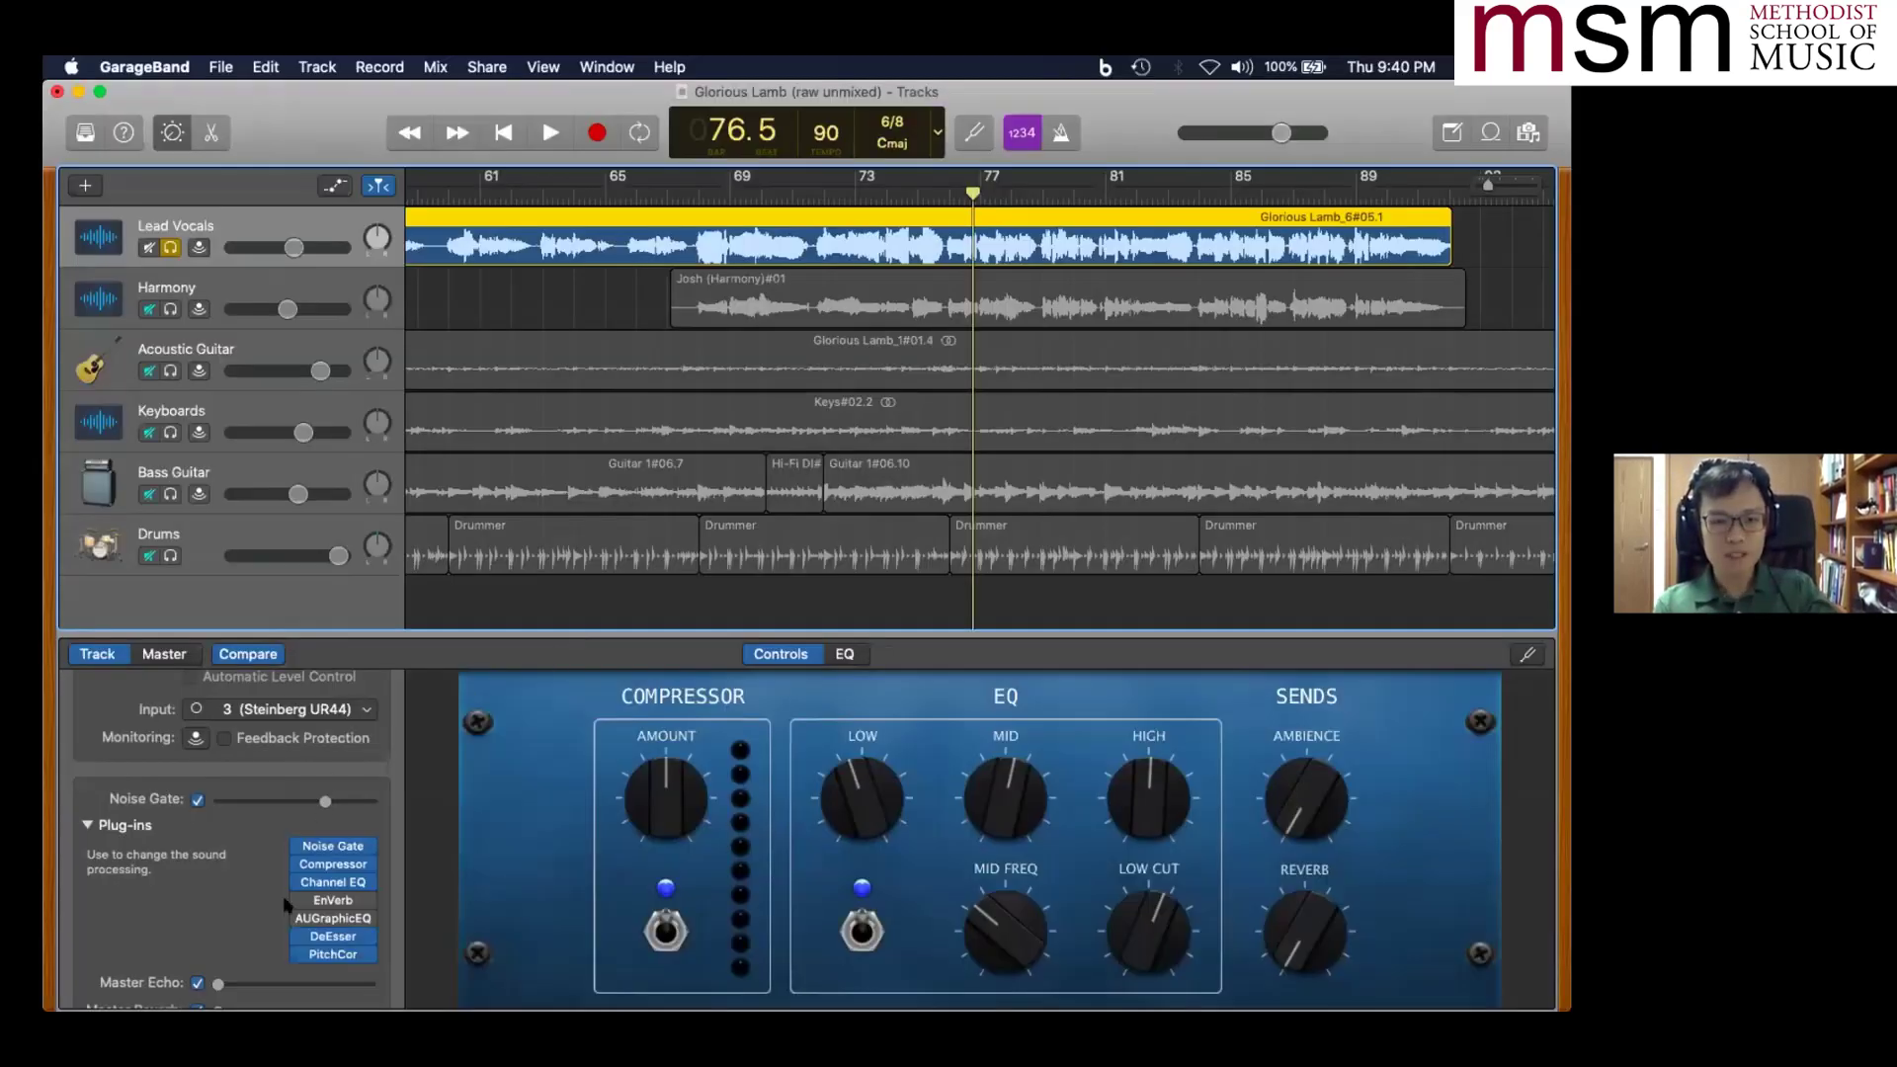
- Open the Lead Vocals DeEsser settings, show the track's EQ curve for comparison, and return to the Controls view
mouse_move(326, 937)
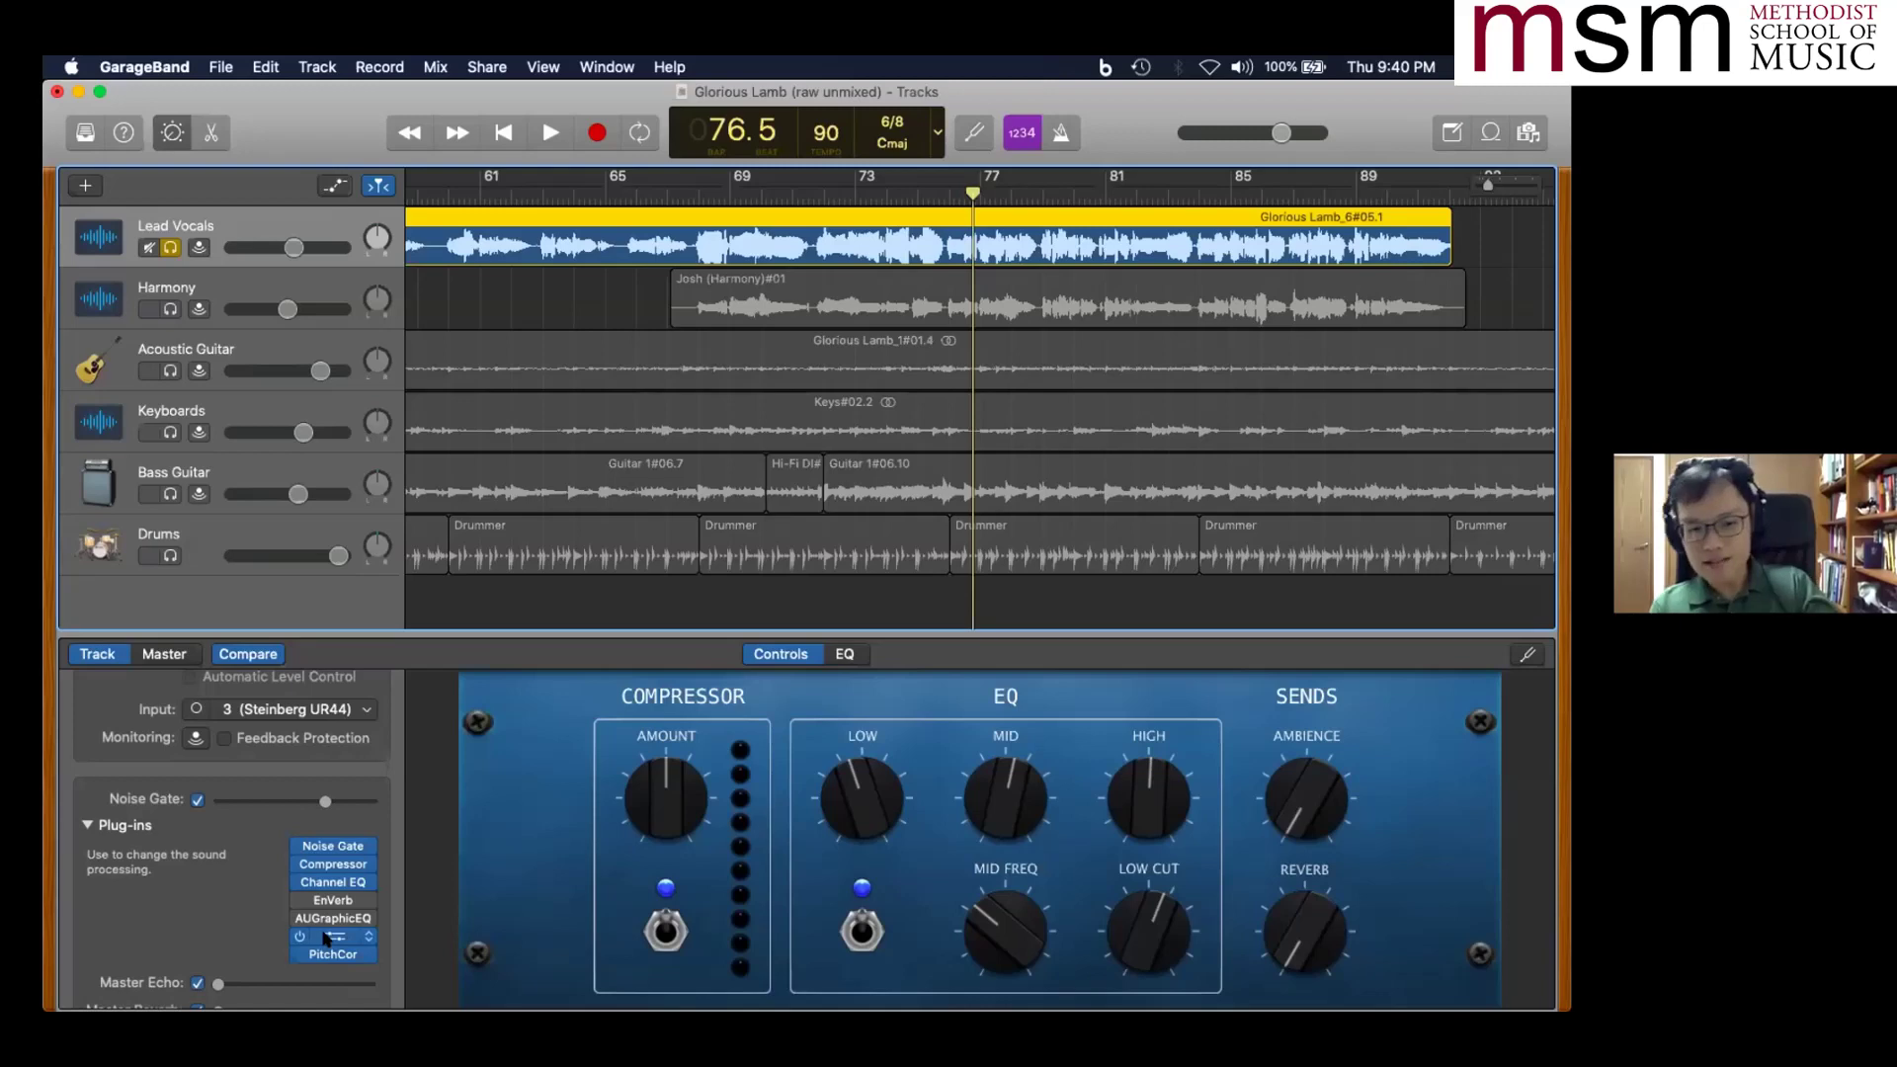
left_click(326, 937)
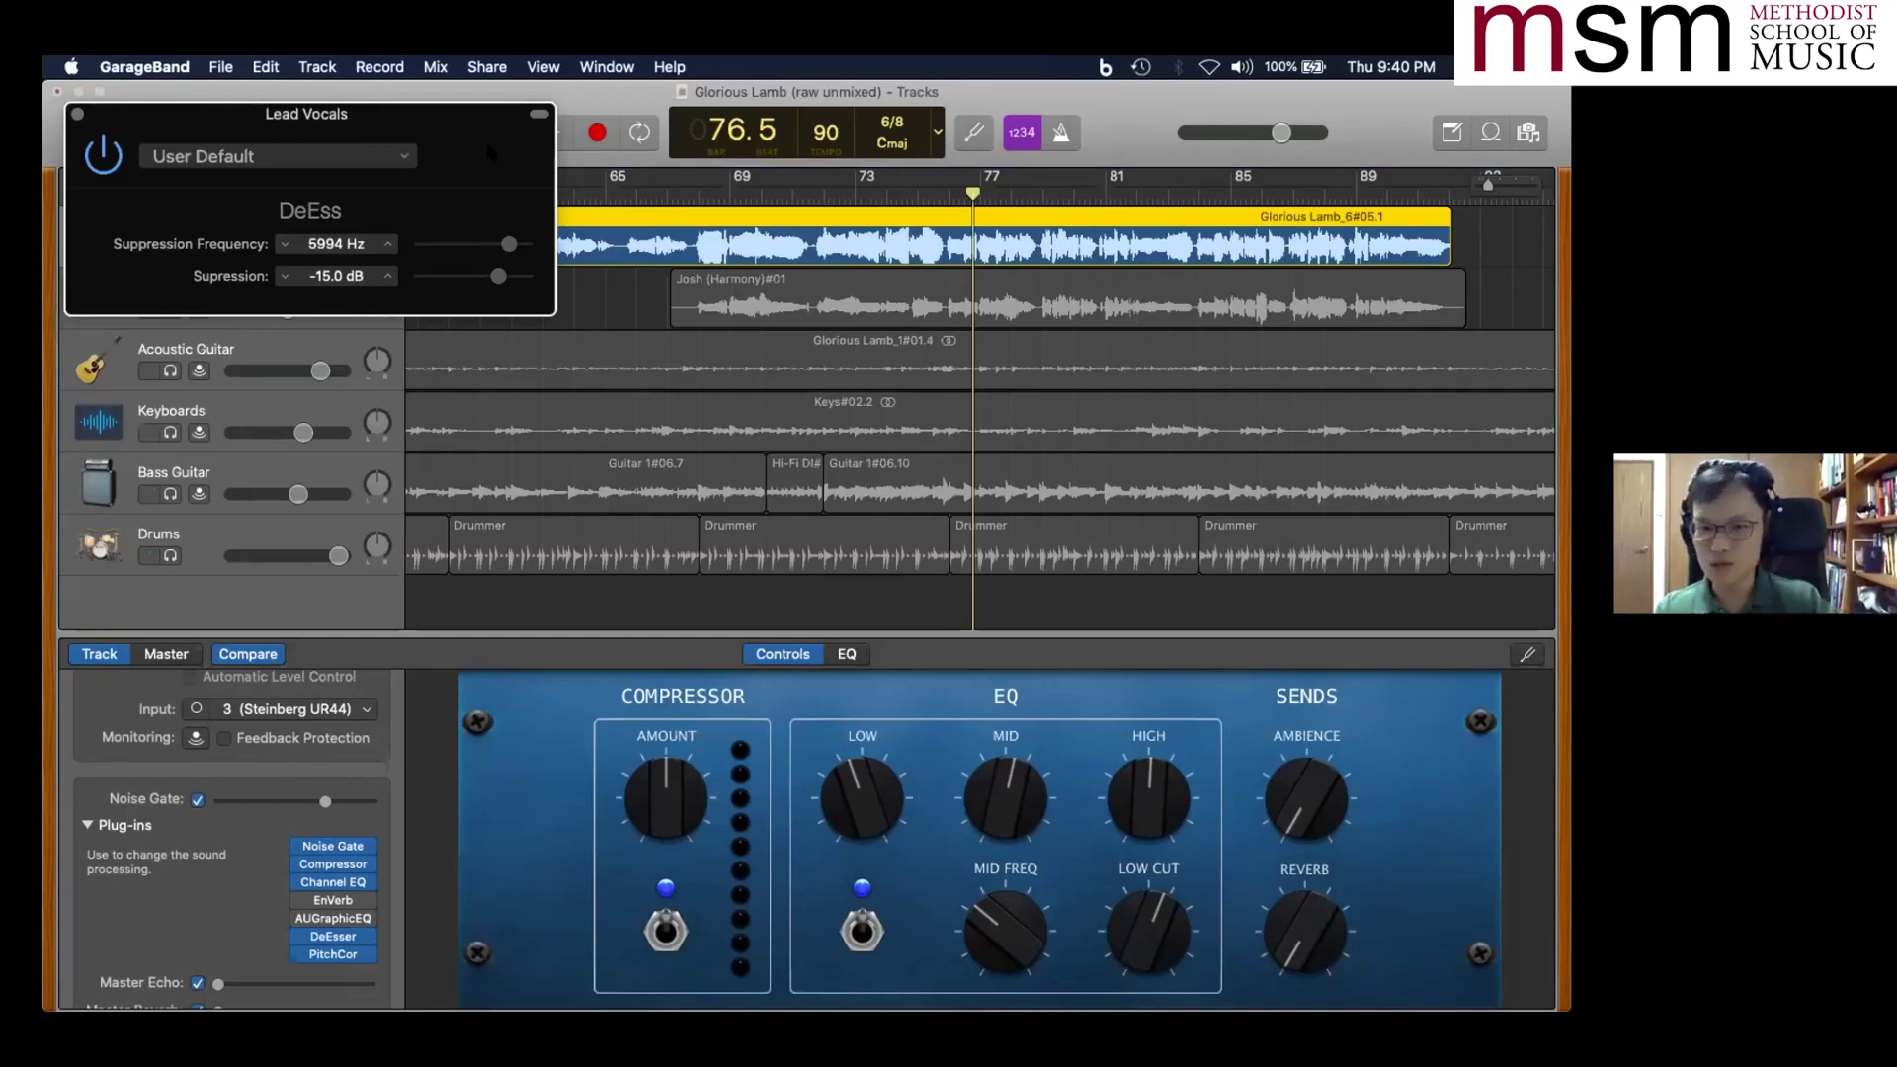
left_click(846, 653)
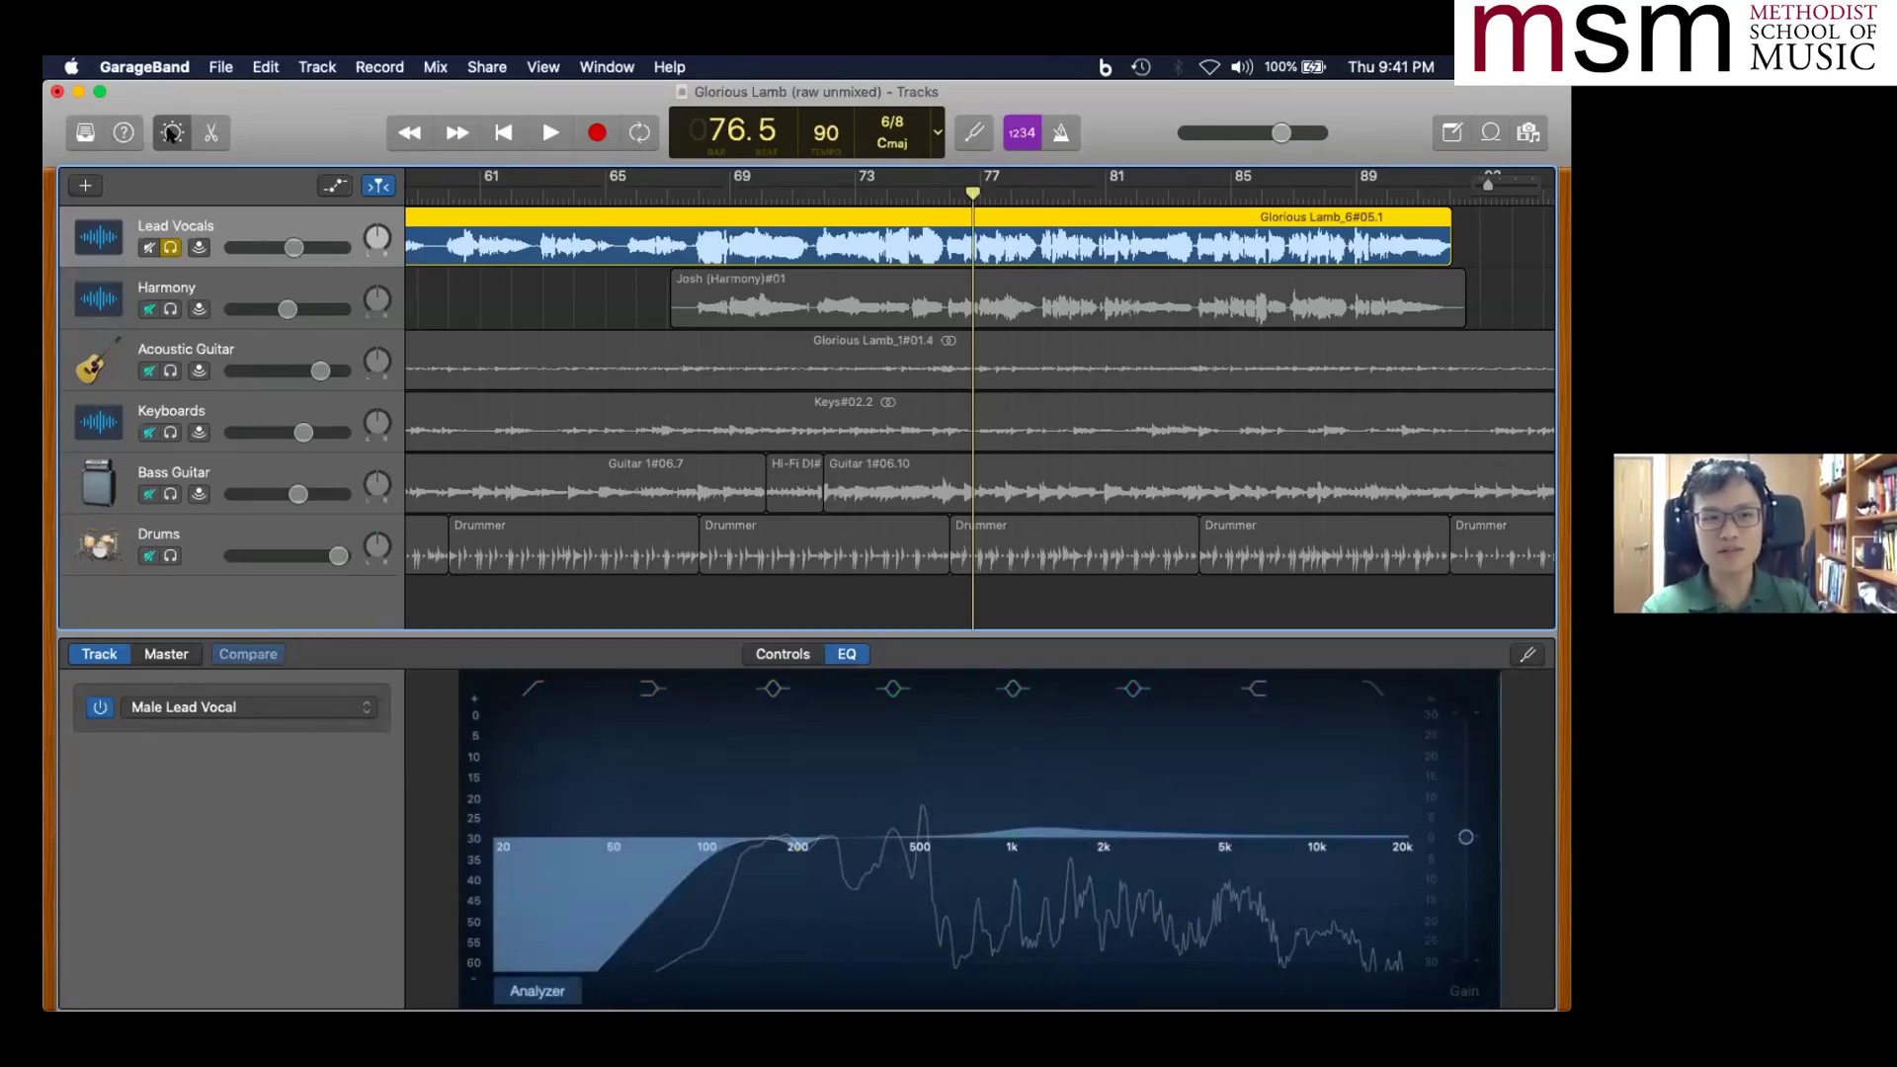
left_click(748, 654)
scroll(329, 934, "down", 2)
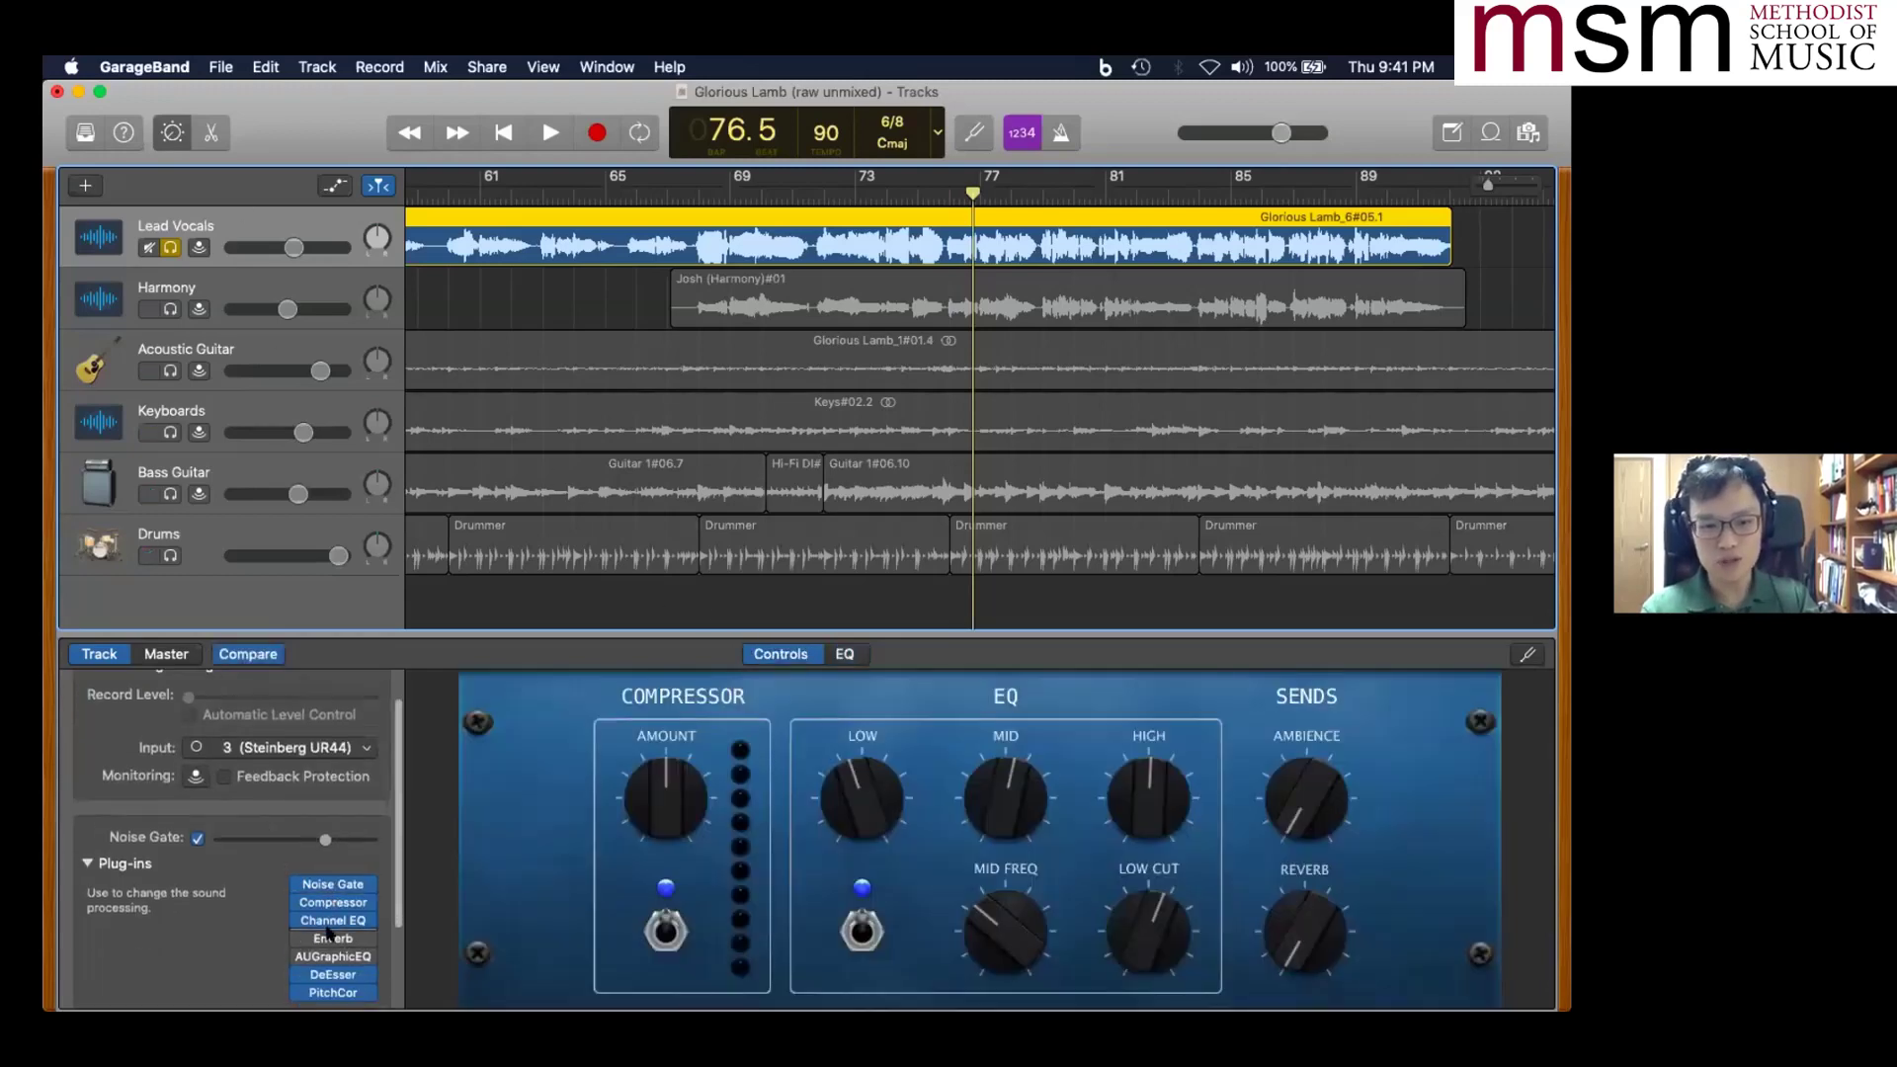
- Reopen the Lead Vocals DeEsser and set its suppression frequency to 6023 Hz and suppression to -6.0 dB
left_click(333, 974)
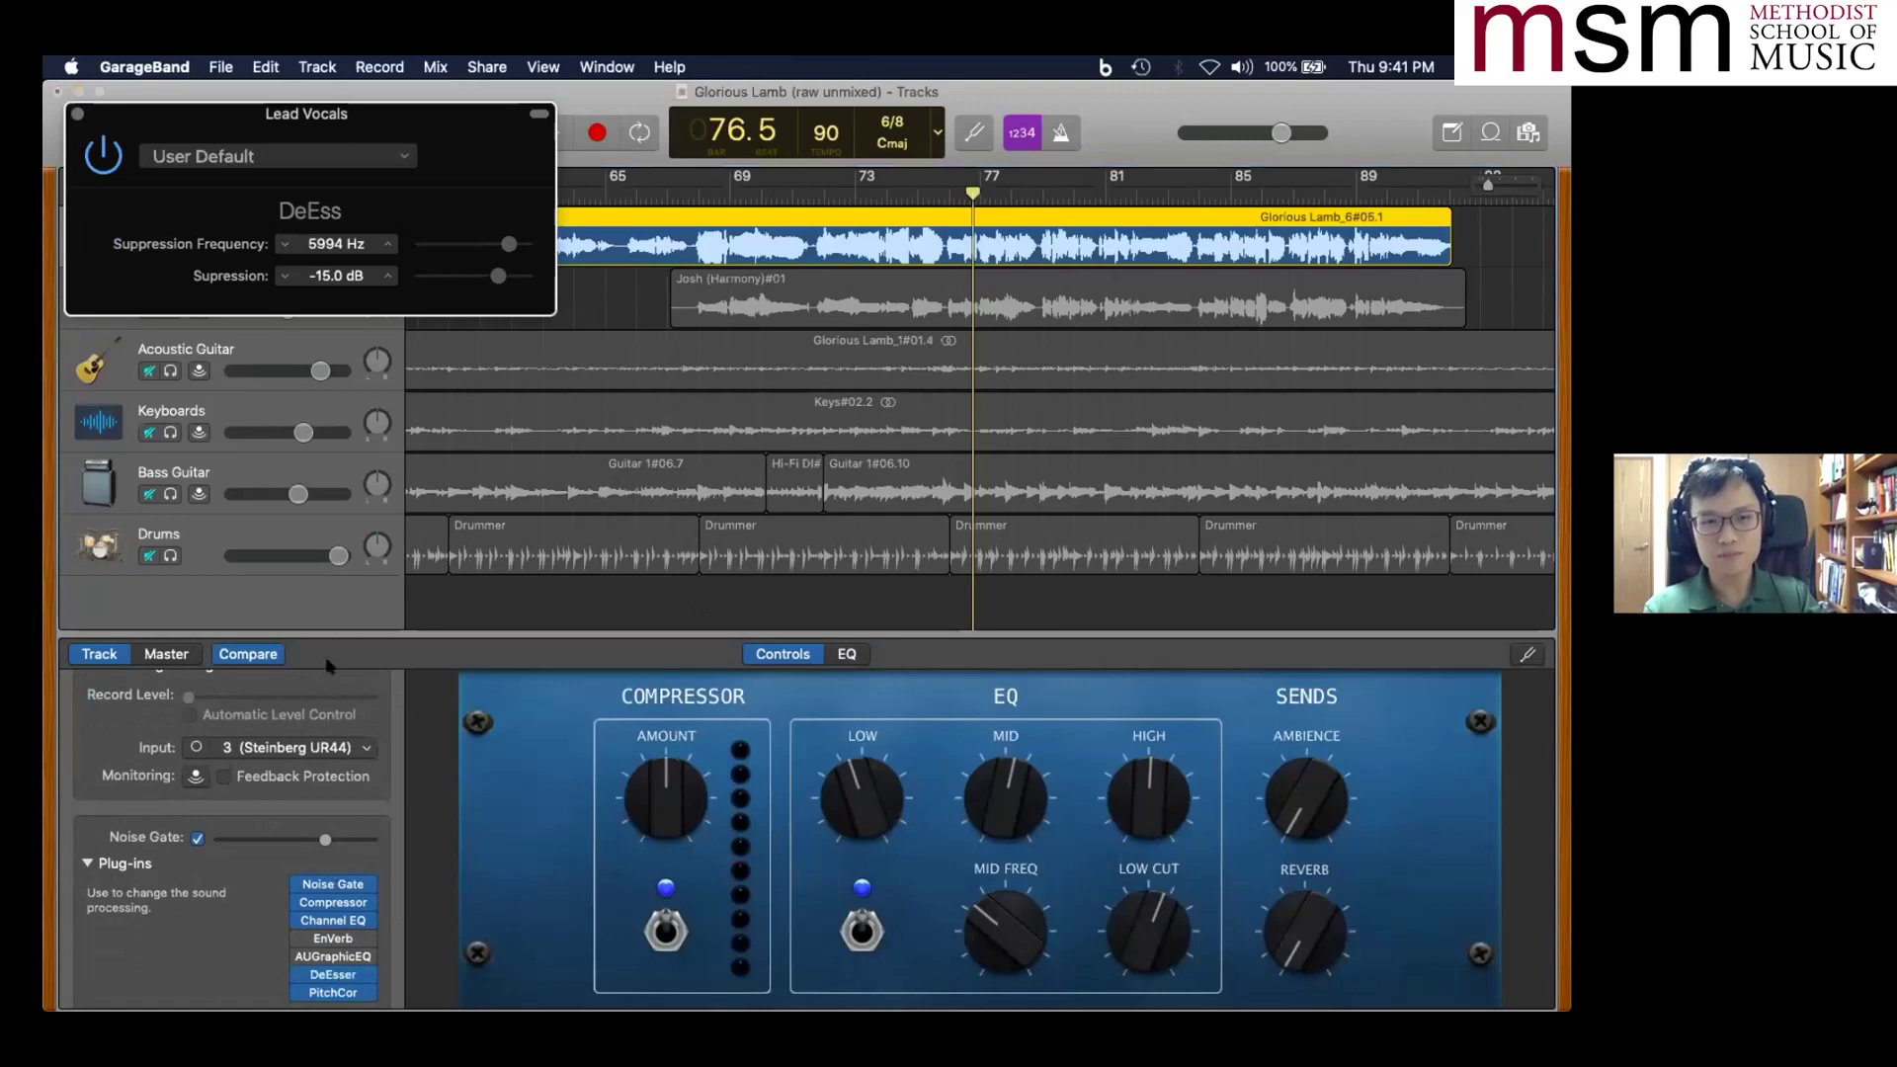
mouse_move(341, 244)
left_mouse_down()
mouse_move(341, 227)
mouse_move(341, 246)
left_mouse_up()
left_click(340, 277)
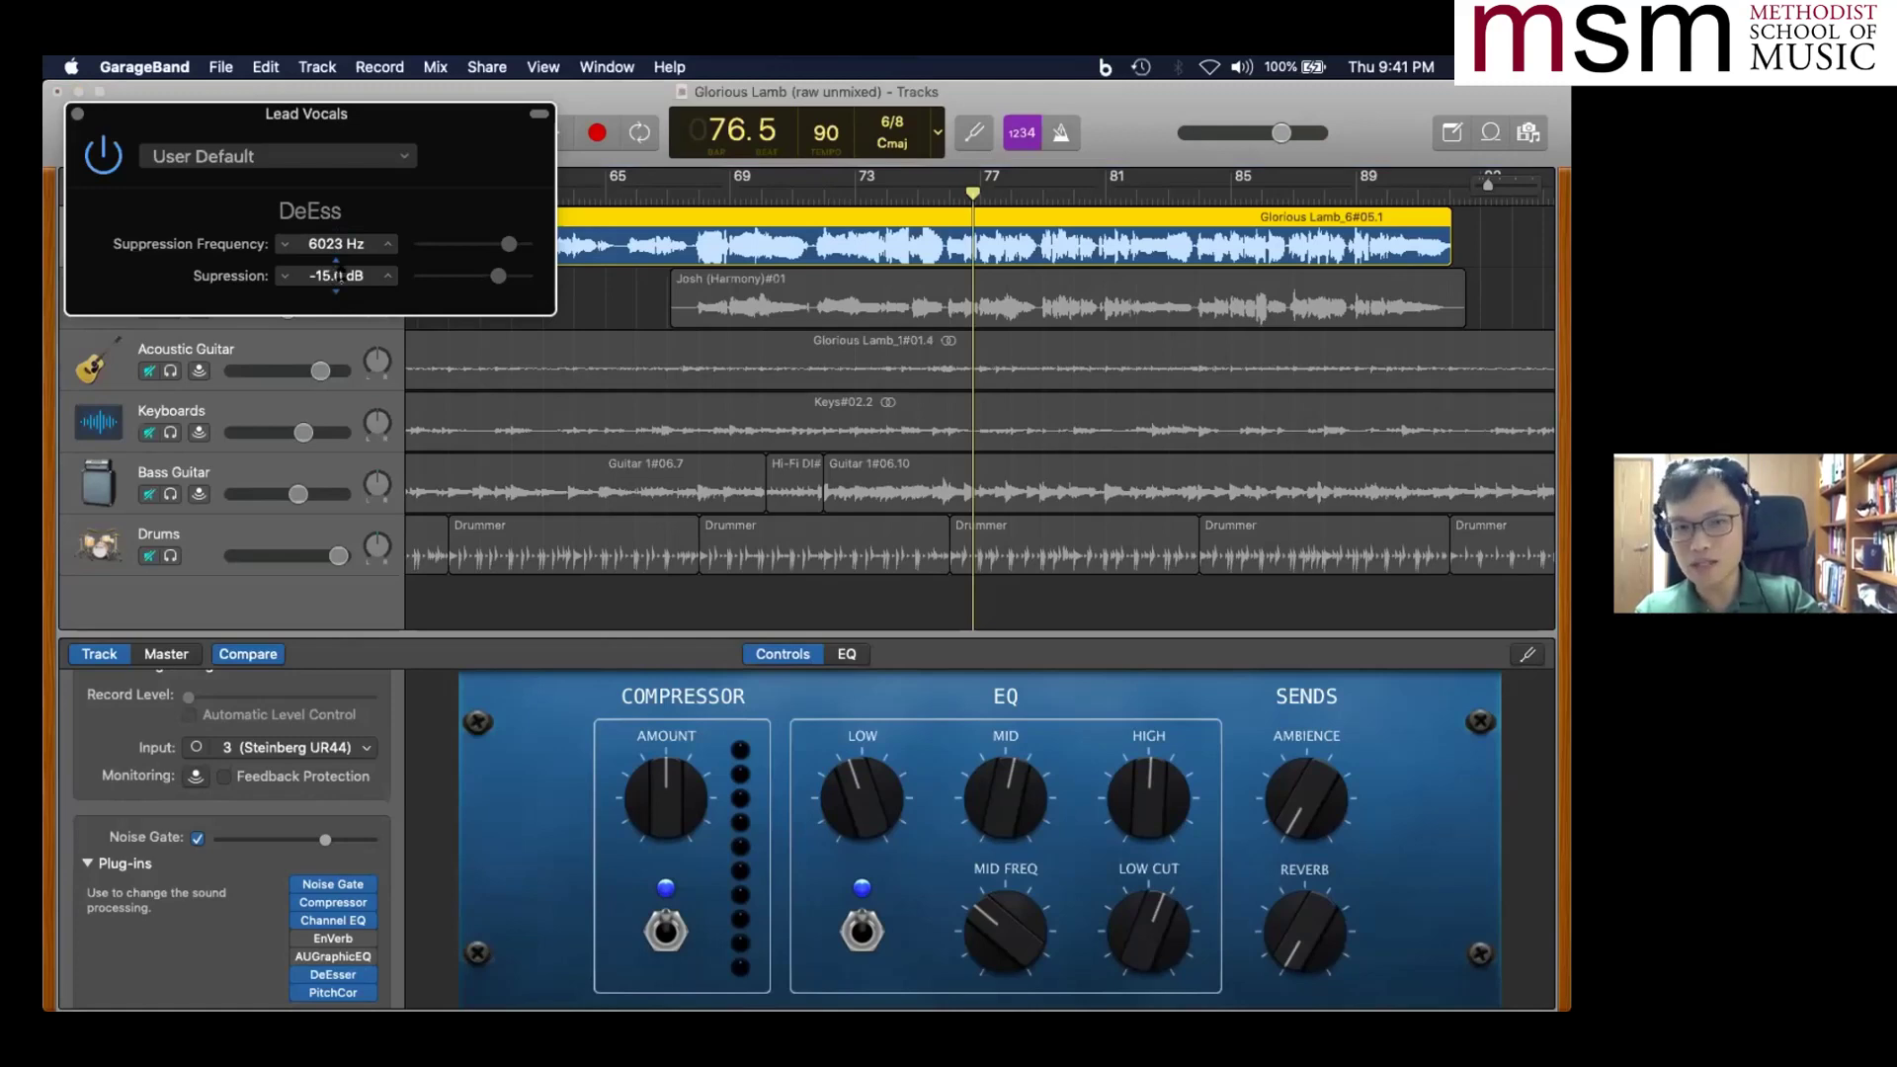
left_click_drag(337, 276, 337, 253)
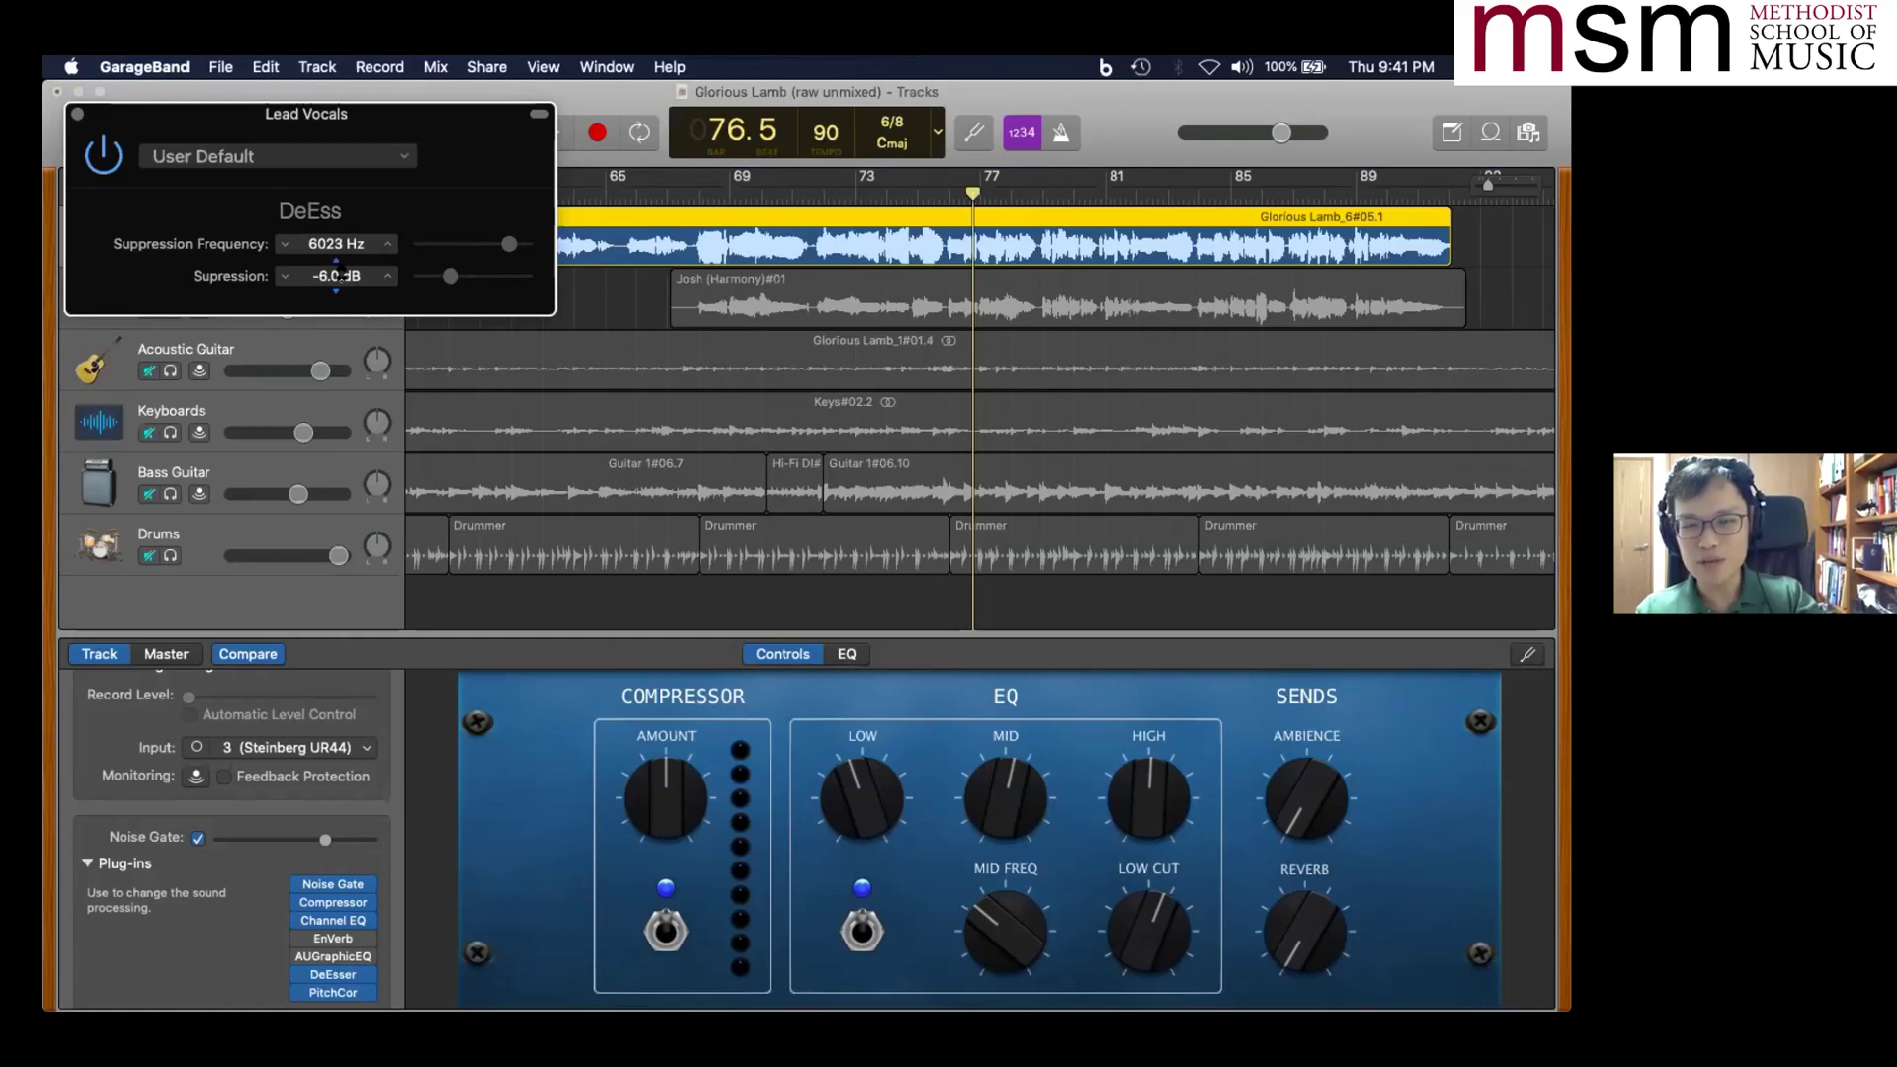
left_click_drag(337, 276, 340, 326)
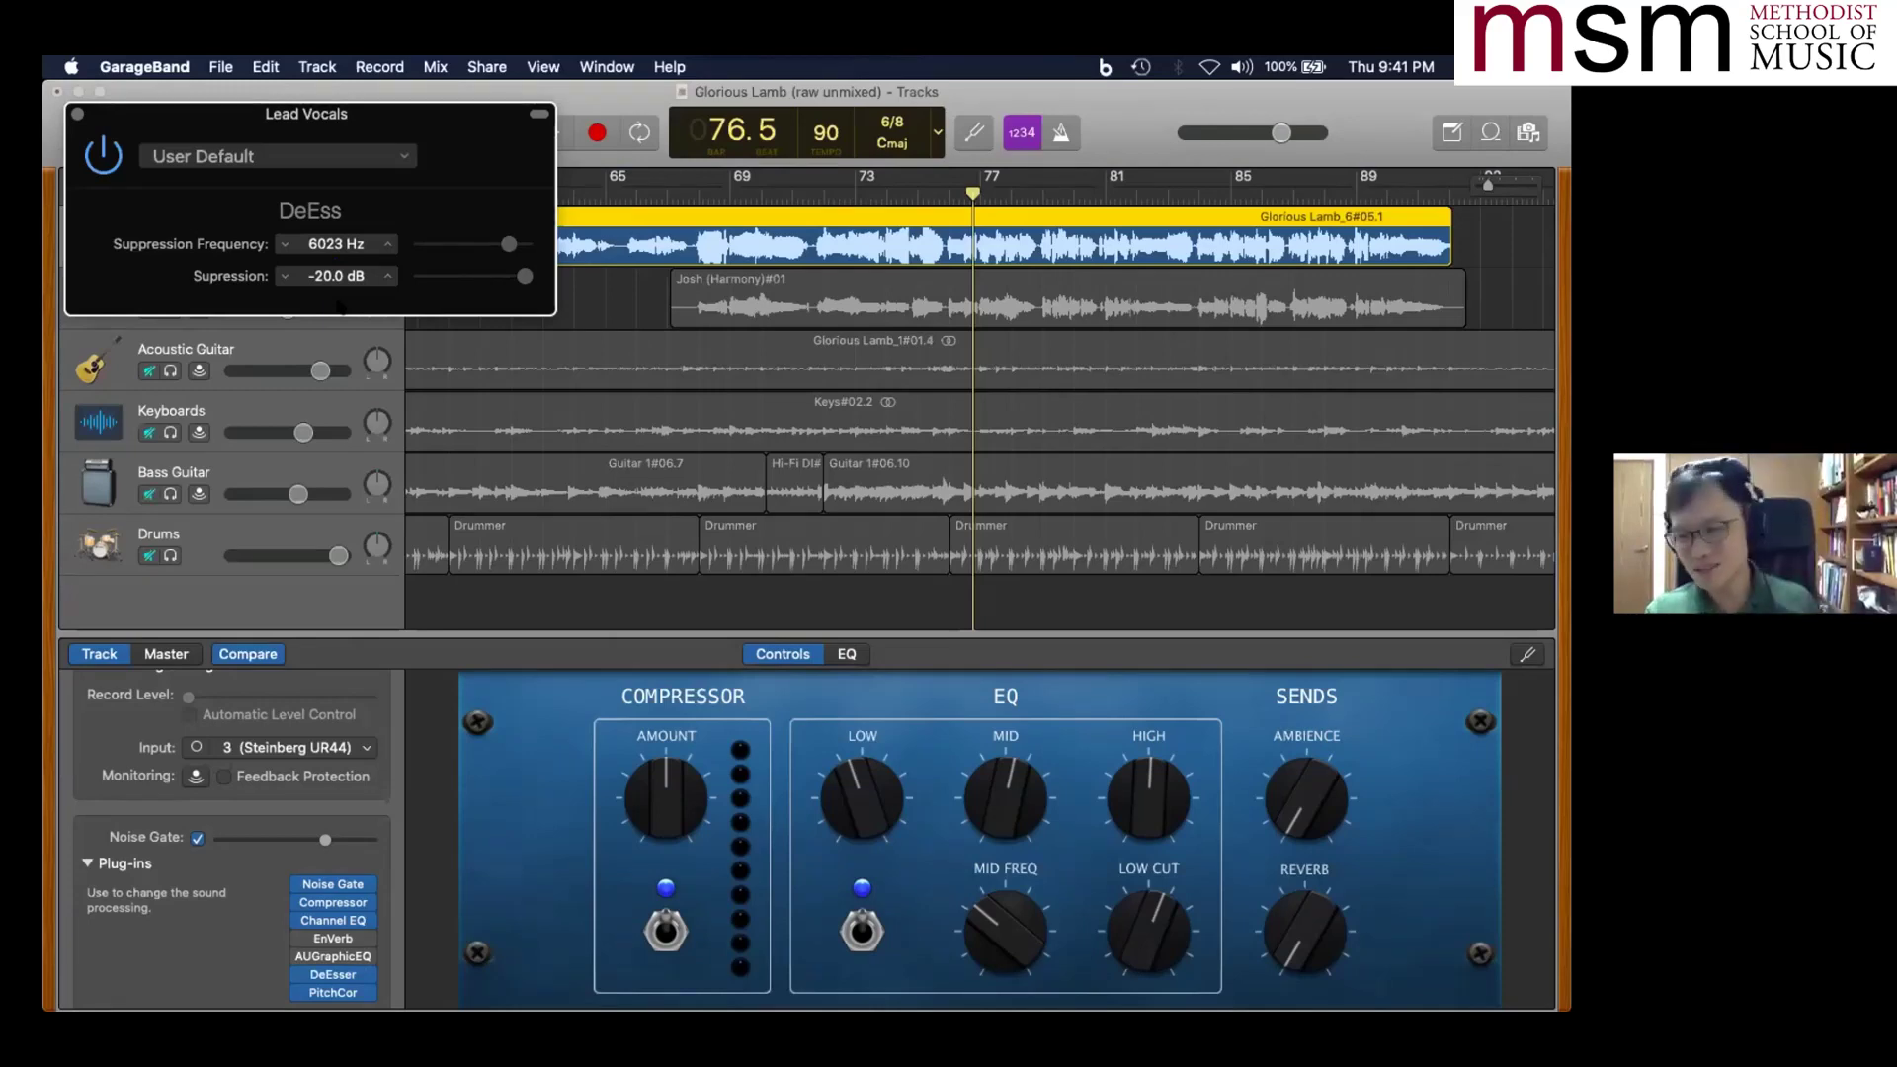
left_click_drag(524, 275, 451, 276)
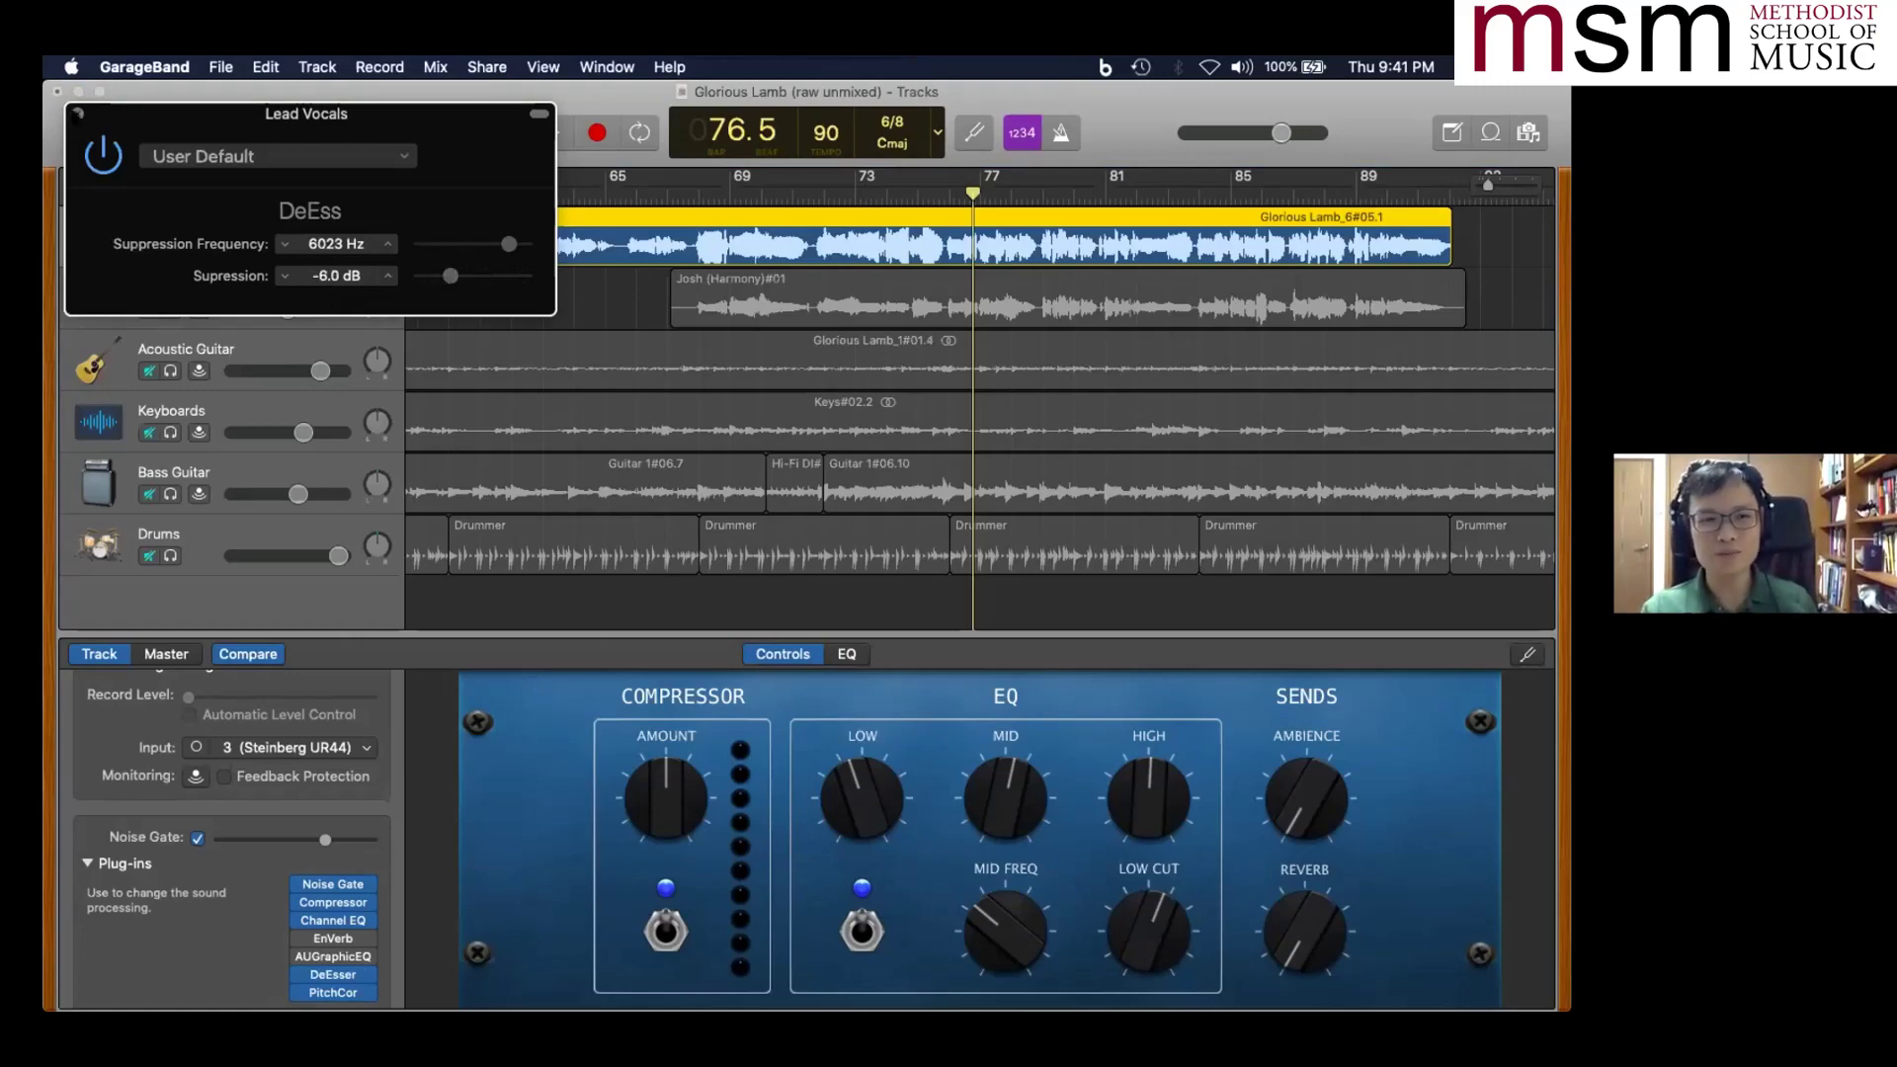
- Switch to the Reverb slide in PowerPoint to review the Ambience and Reverb notes, and return to GarageBand
key("super+Tab")
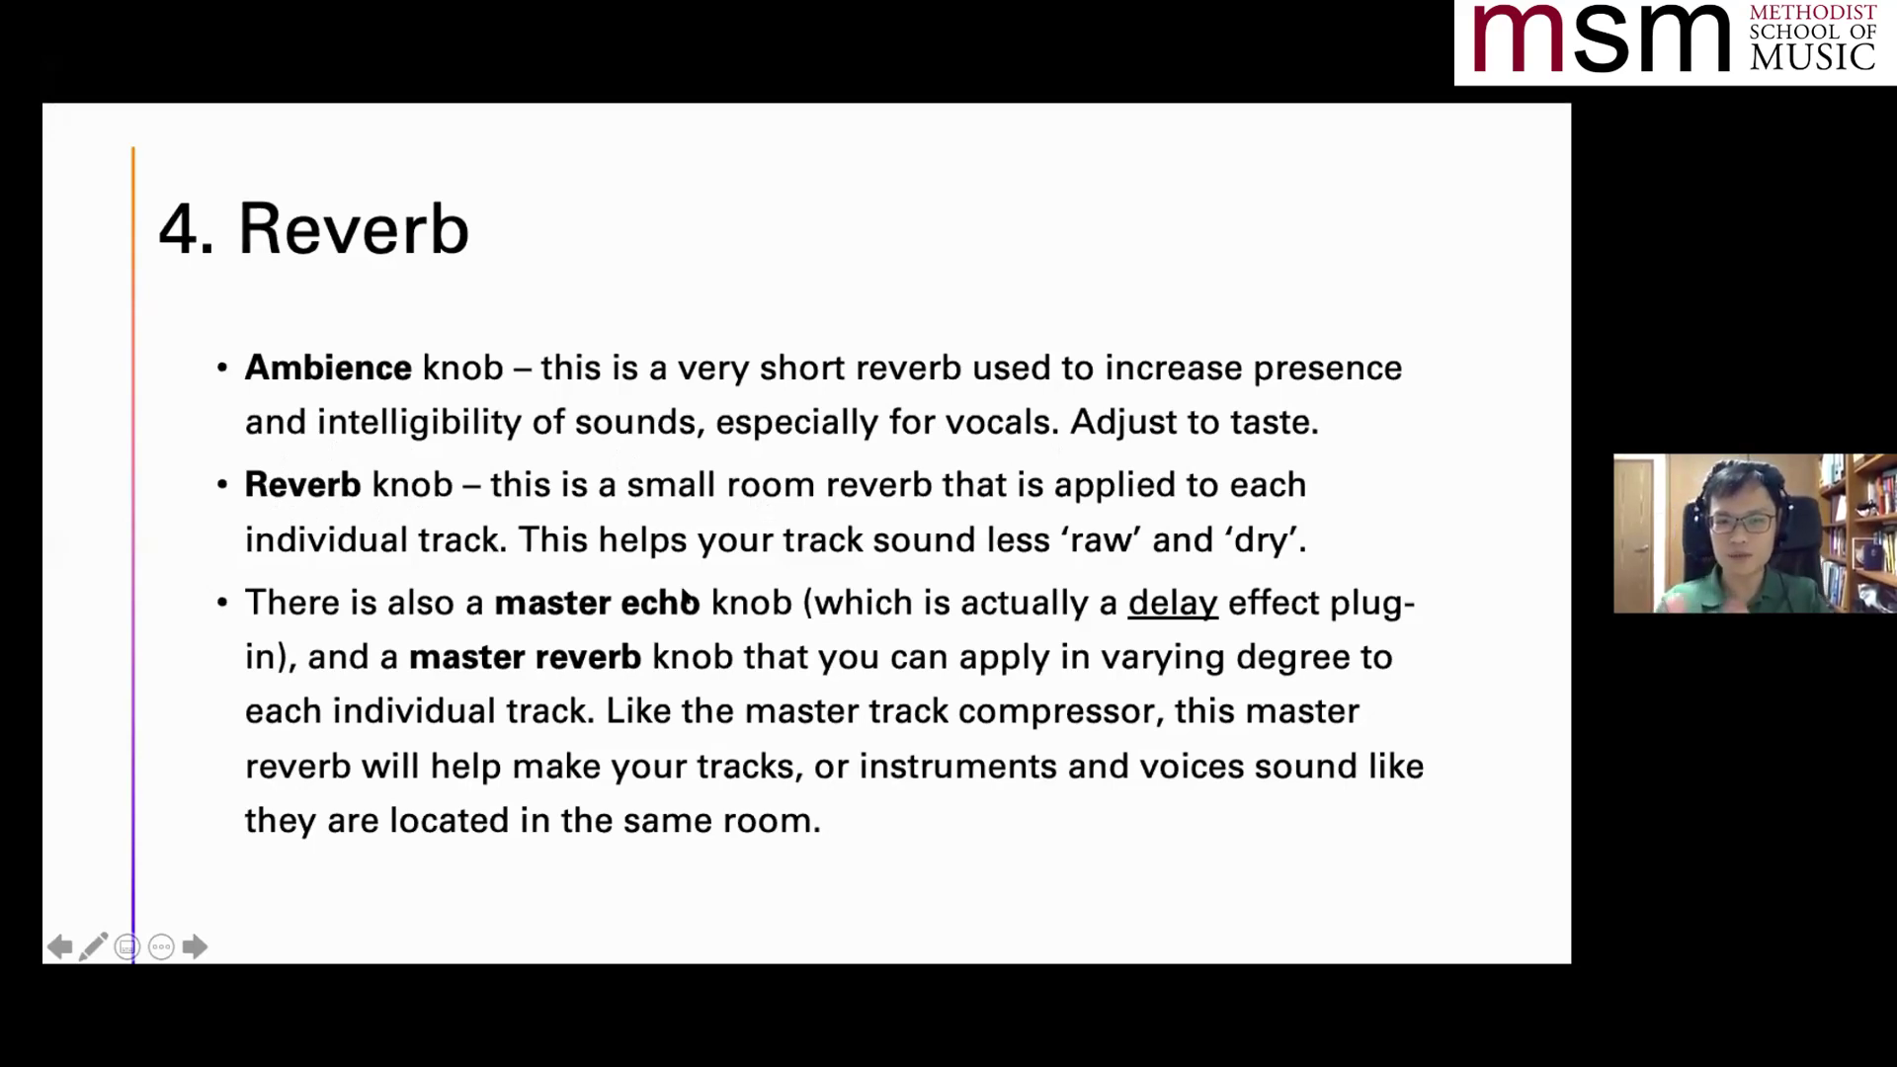
key("super+Tab")
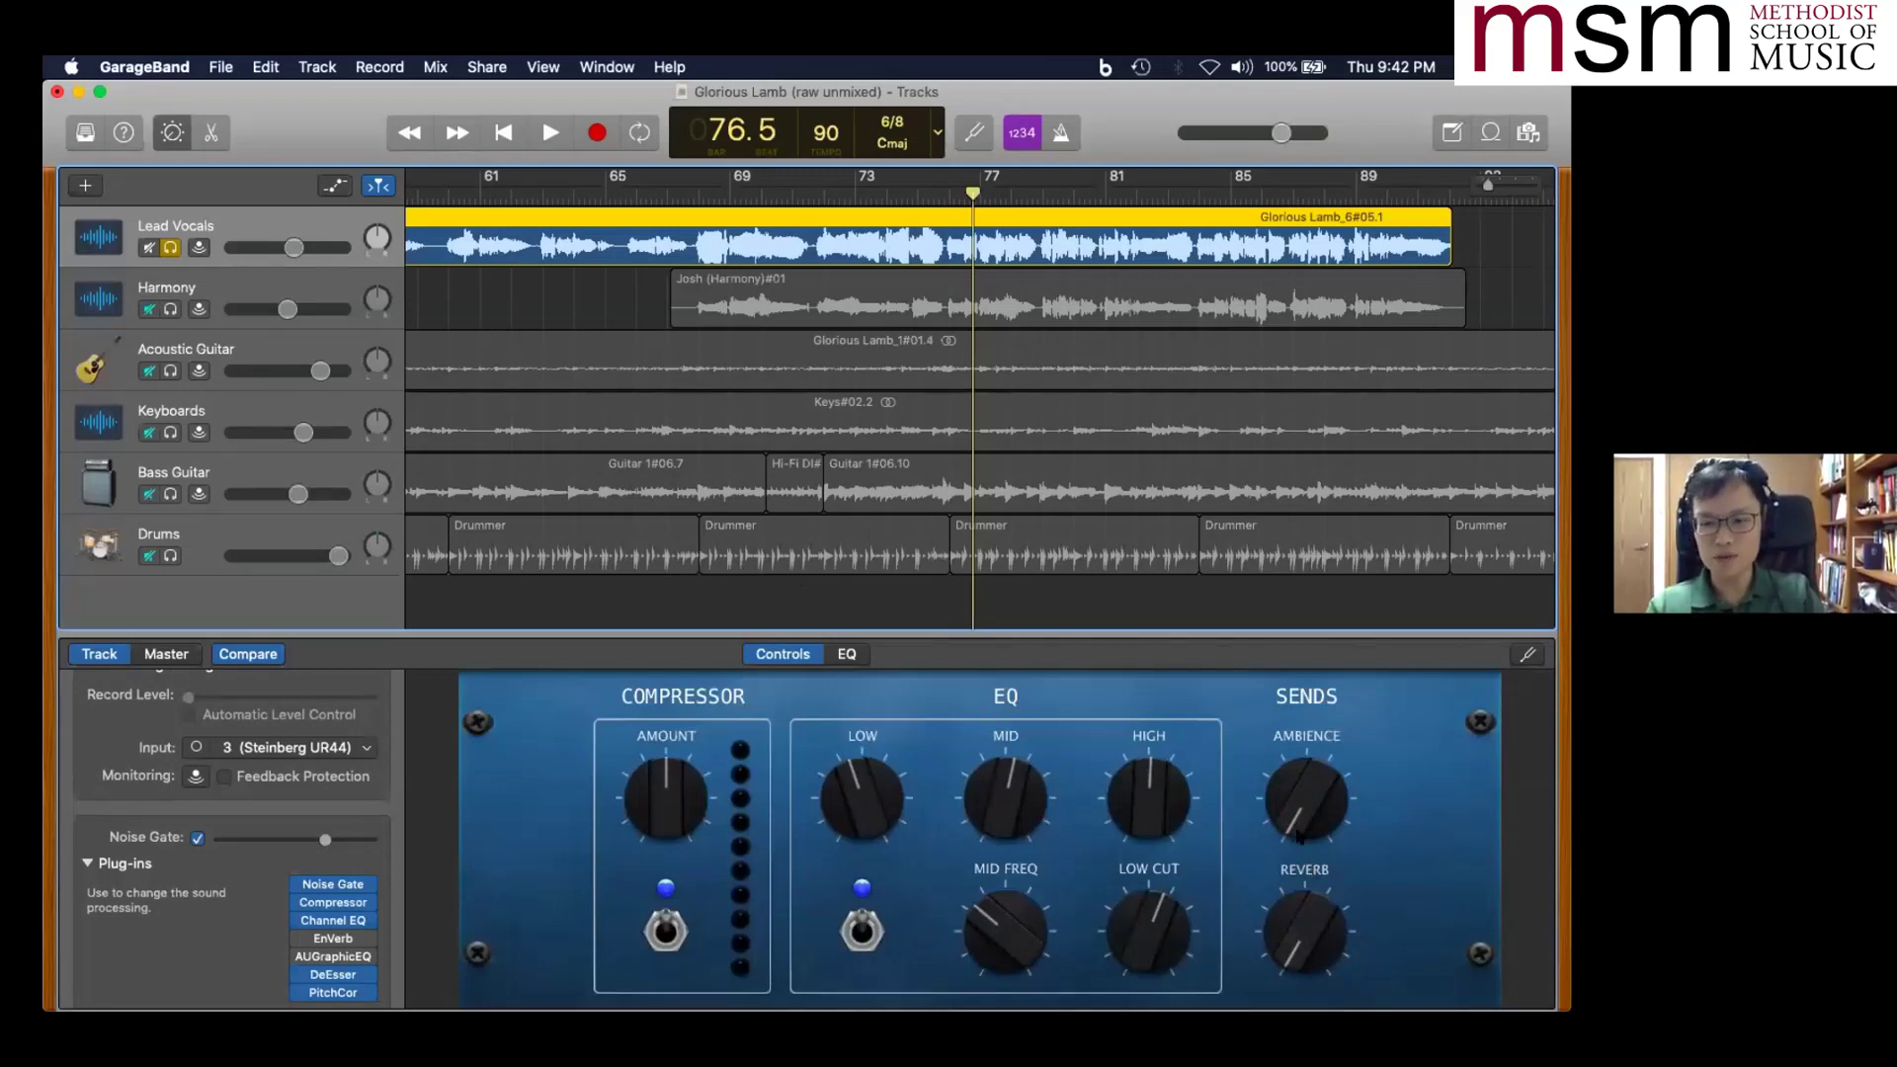
- Play the soloed Lead Vocals from bar 9 while raising the Ambience send to just below its midpoint, and stop playback
scroll(494, 226, "left", 5)
scroll(534, 227, "left", 15)
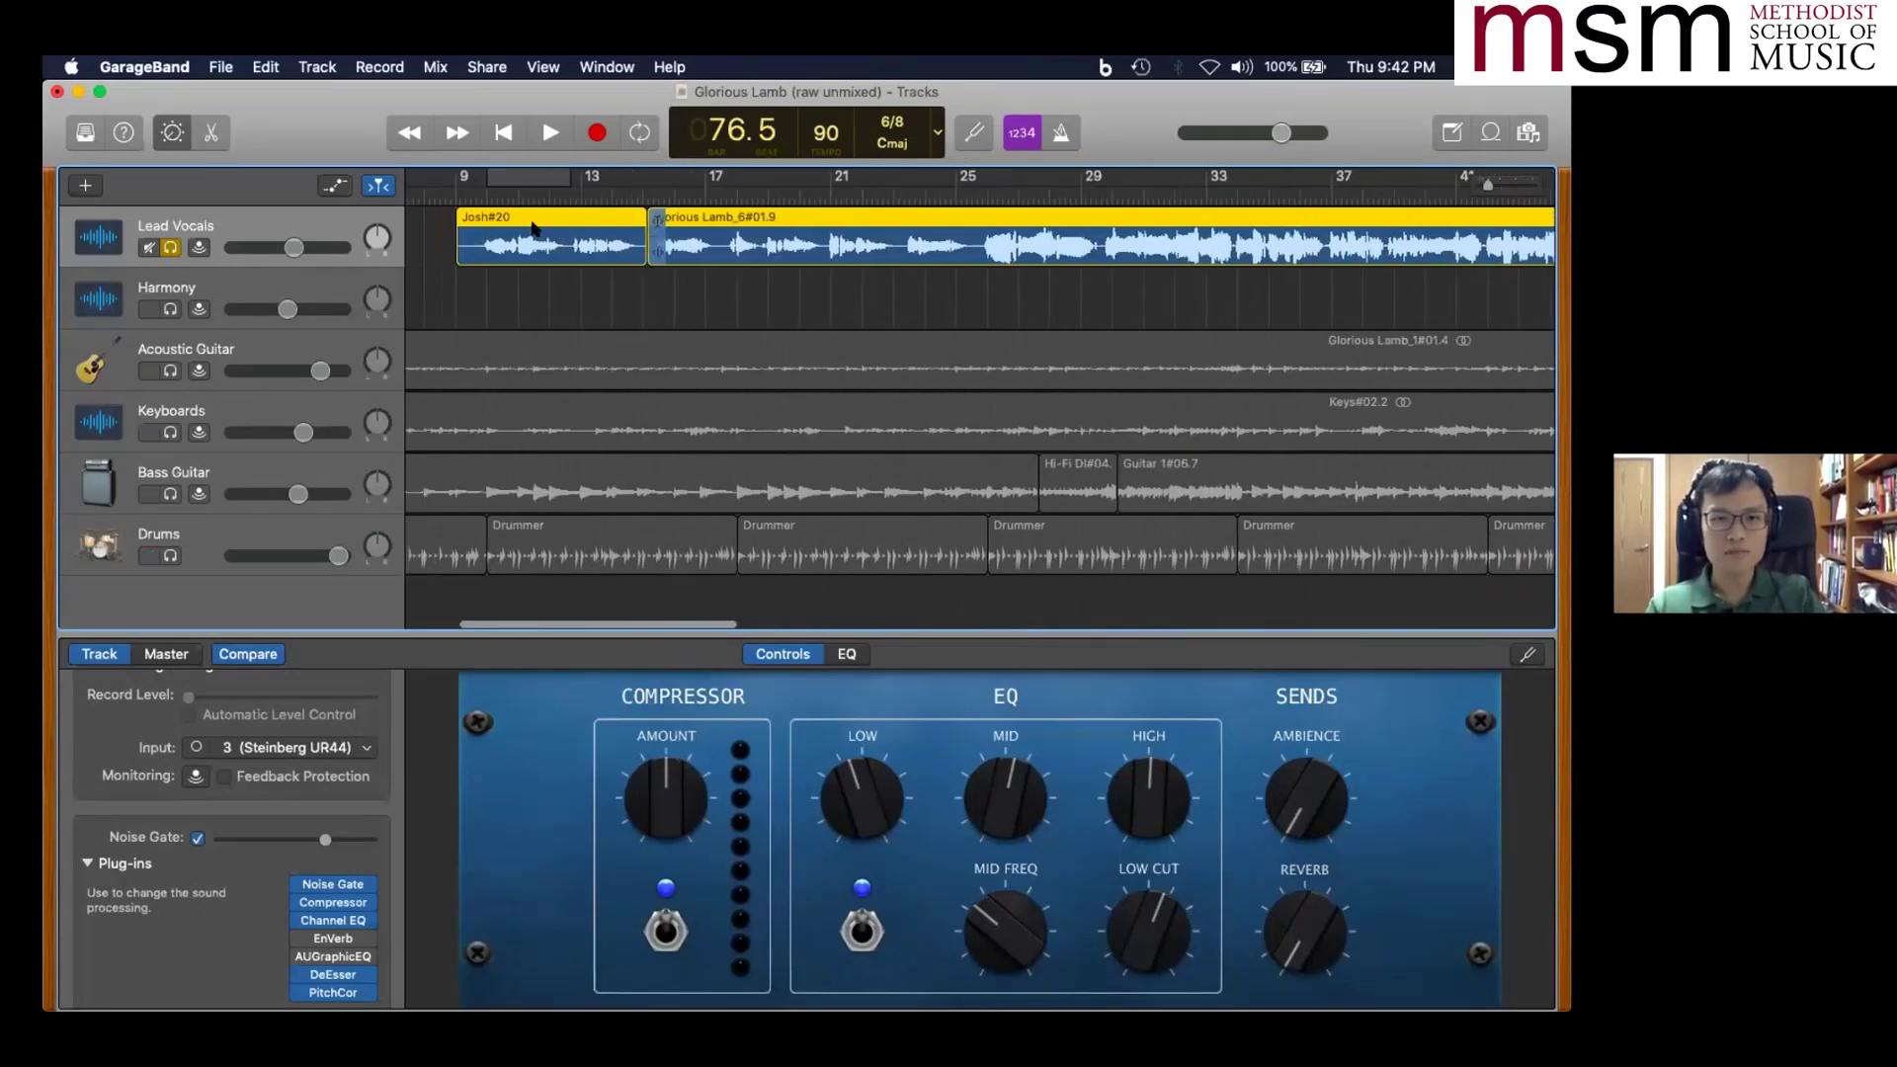
left_click(565, 191)
left_click(550, 131)
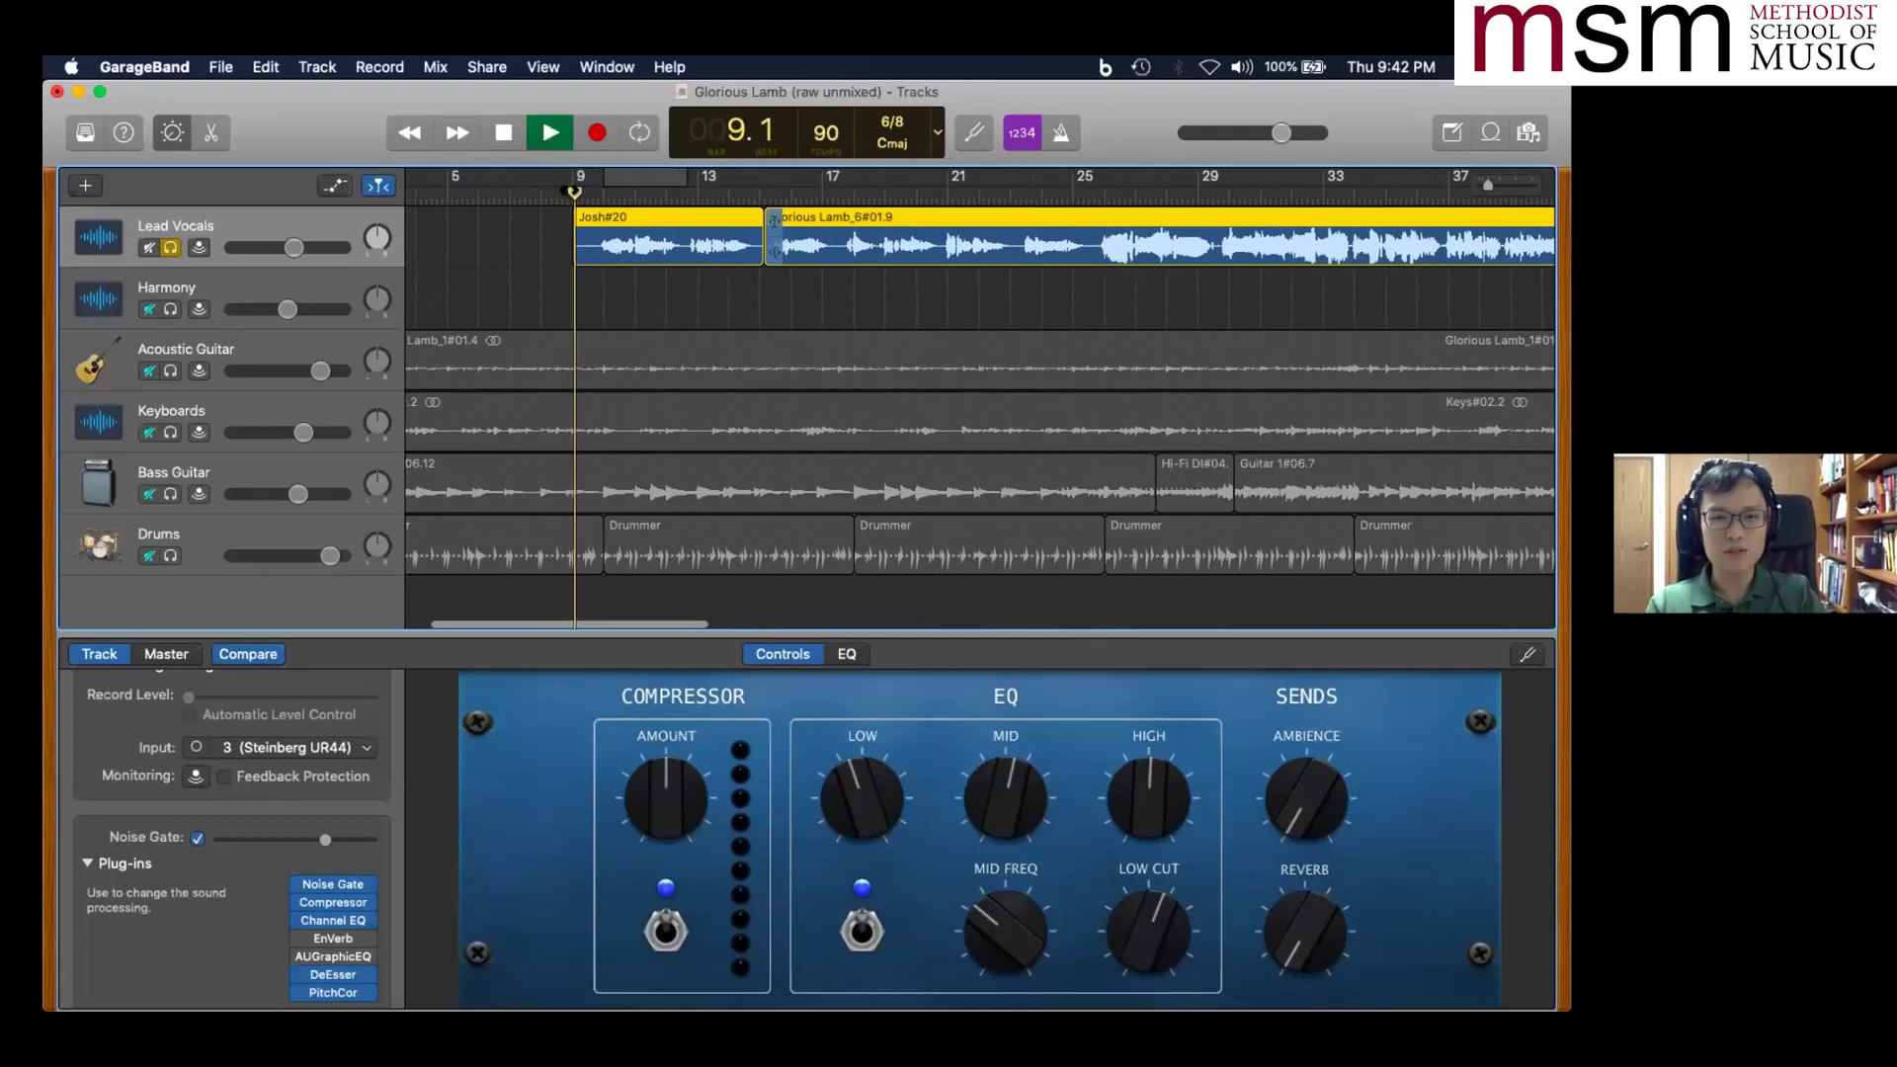
scroll(810, 530, "left", 3)
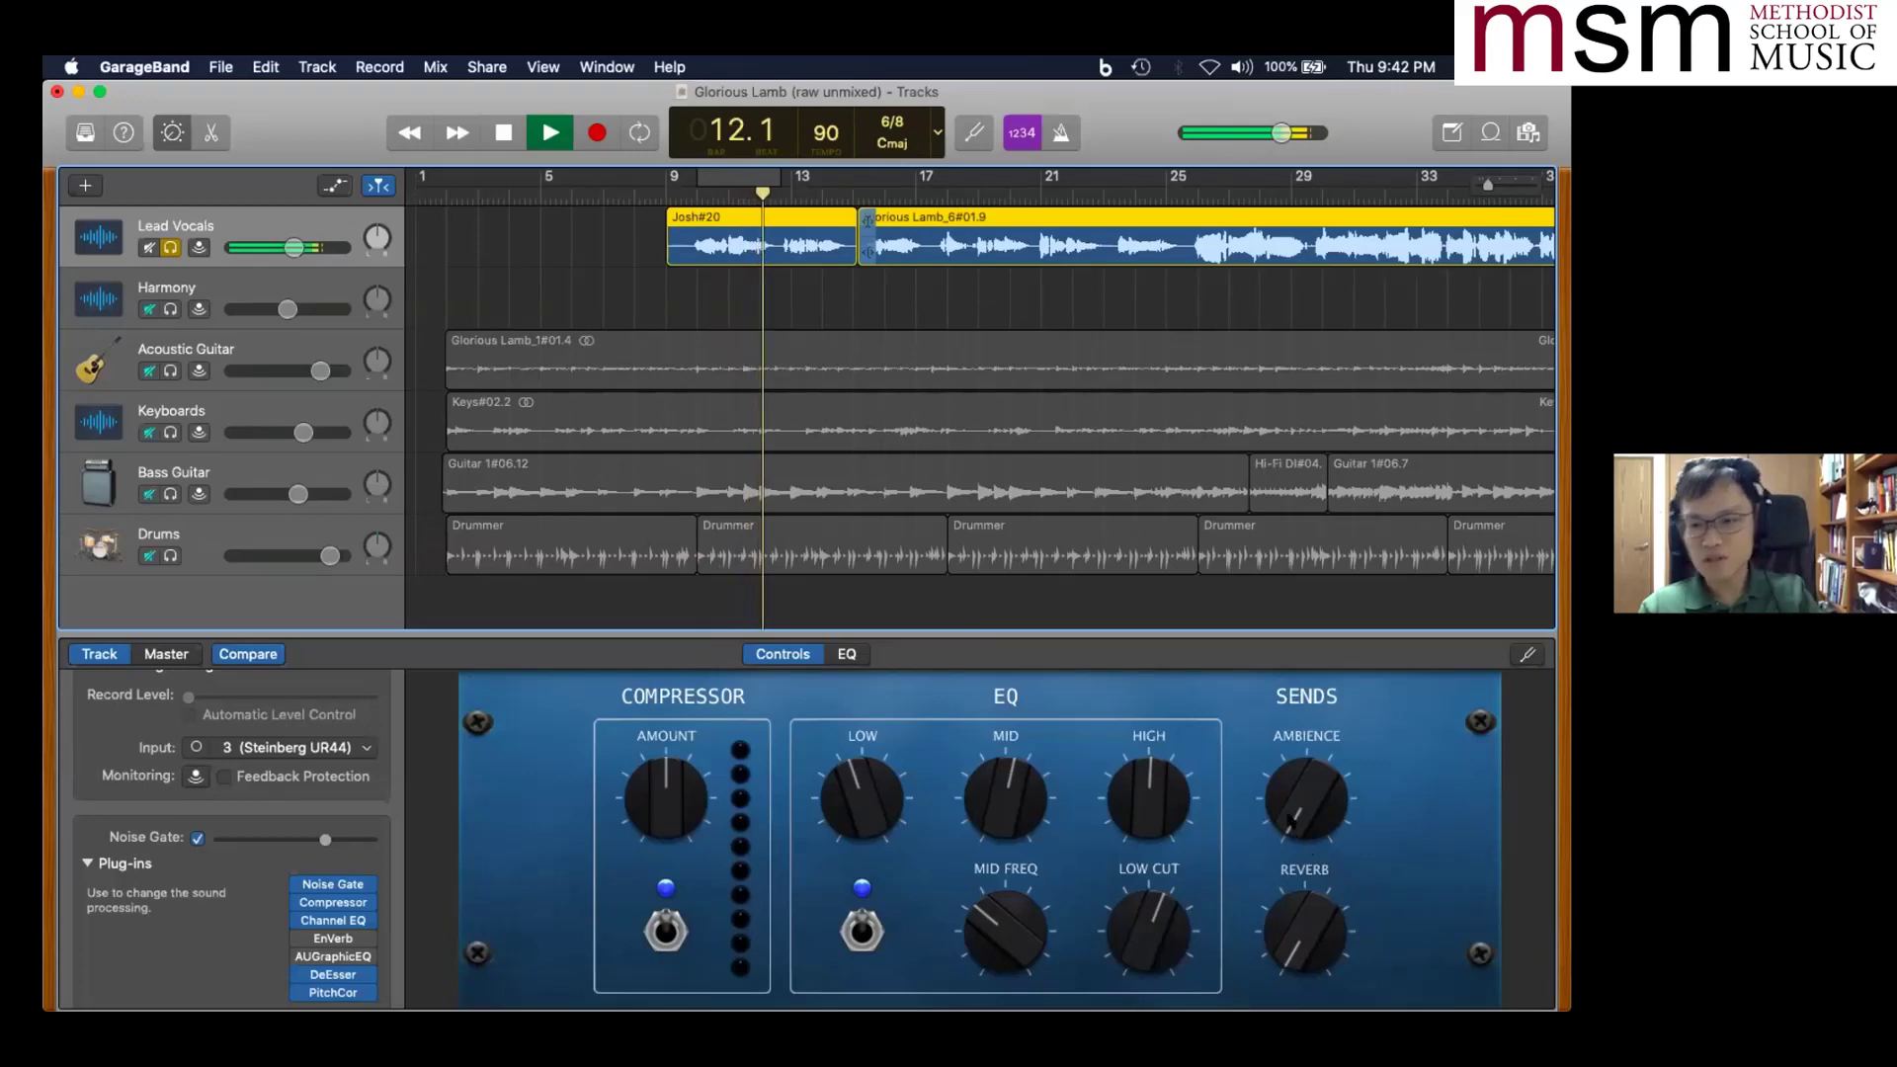
left_click_drag(1278, 794, 1266, 709)
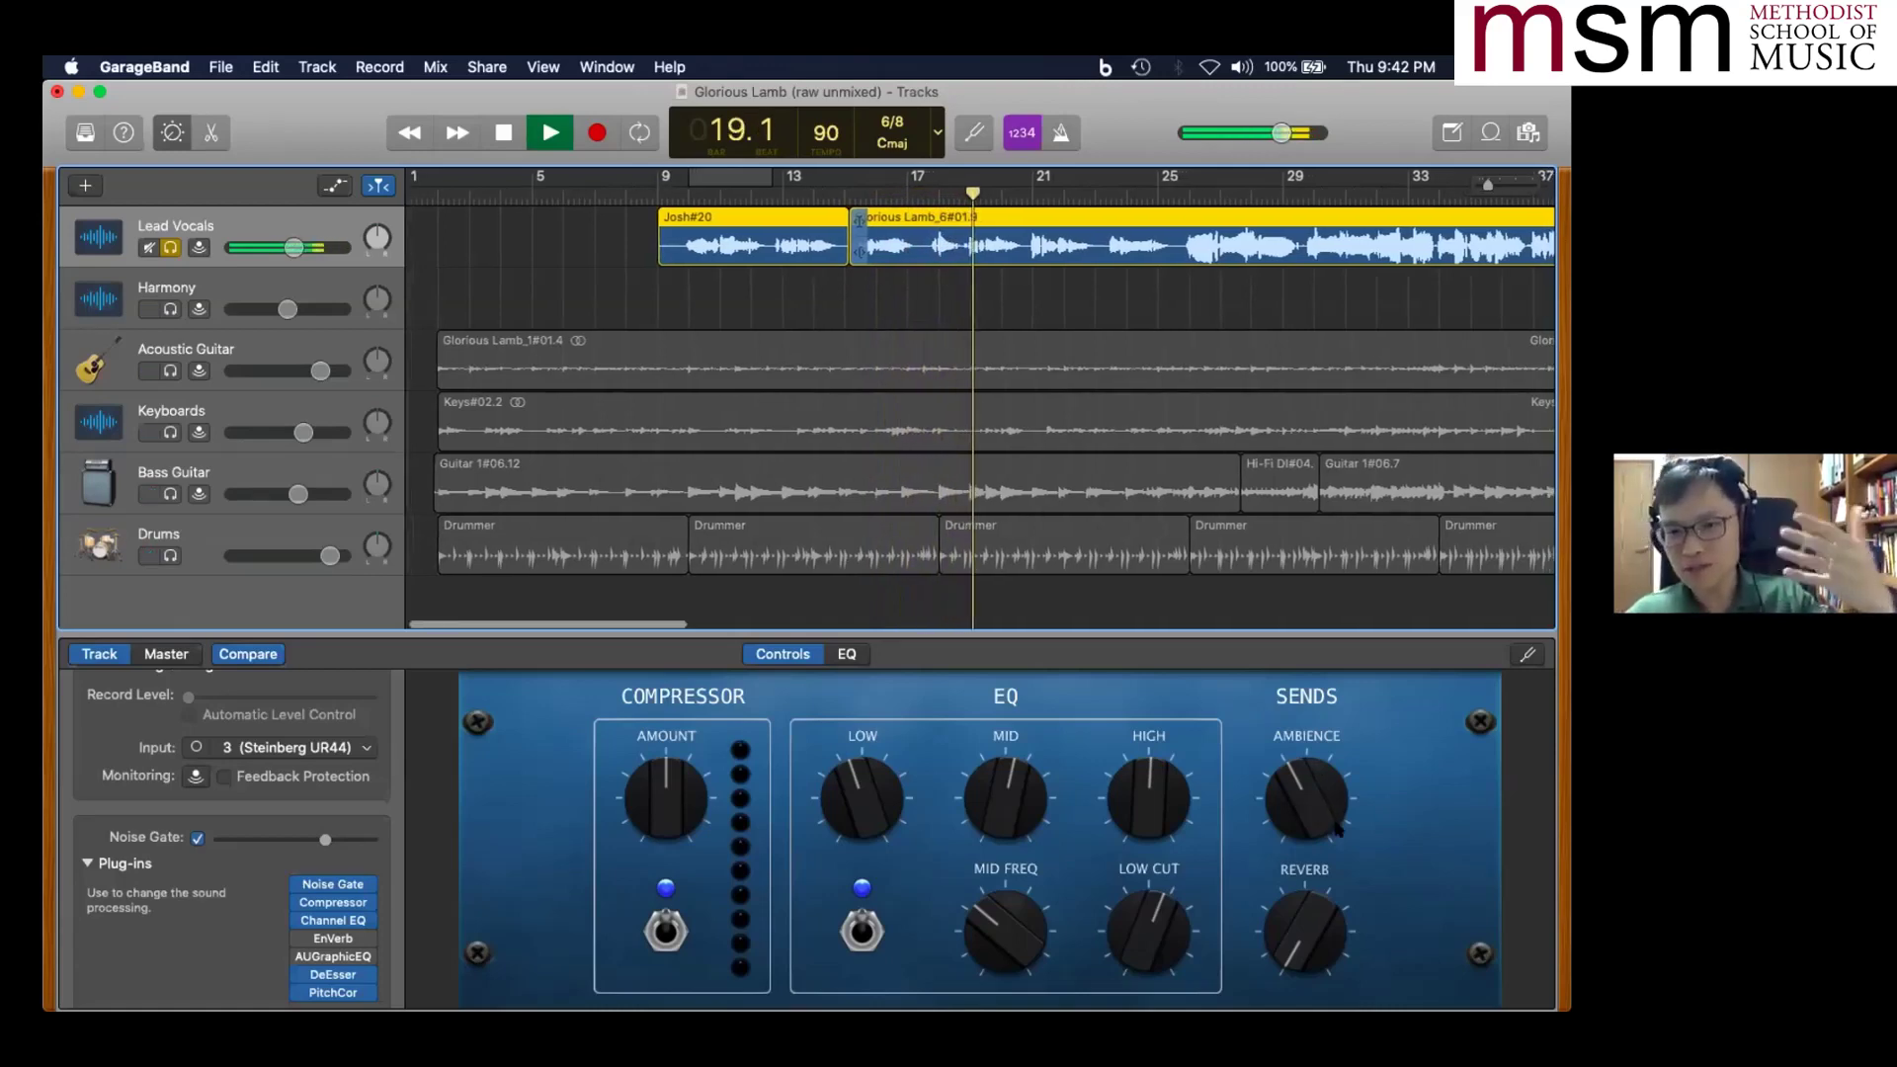
key("space")
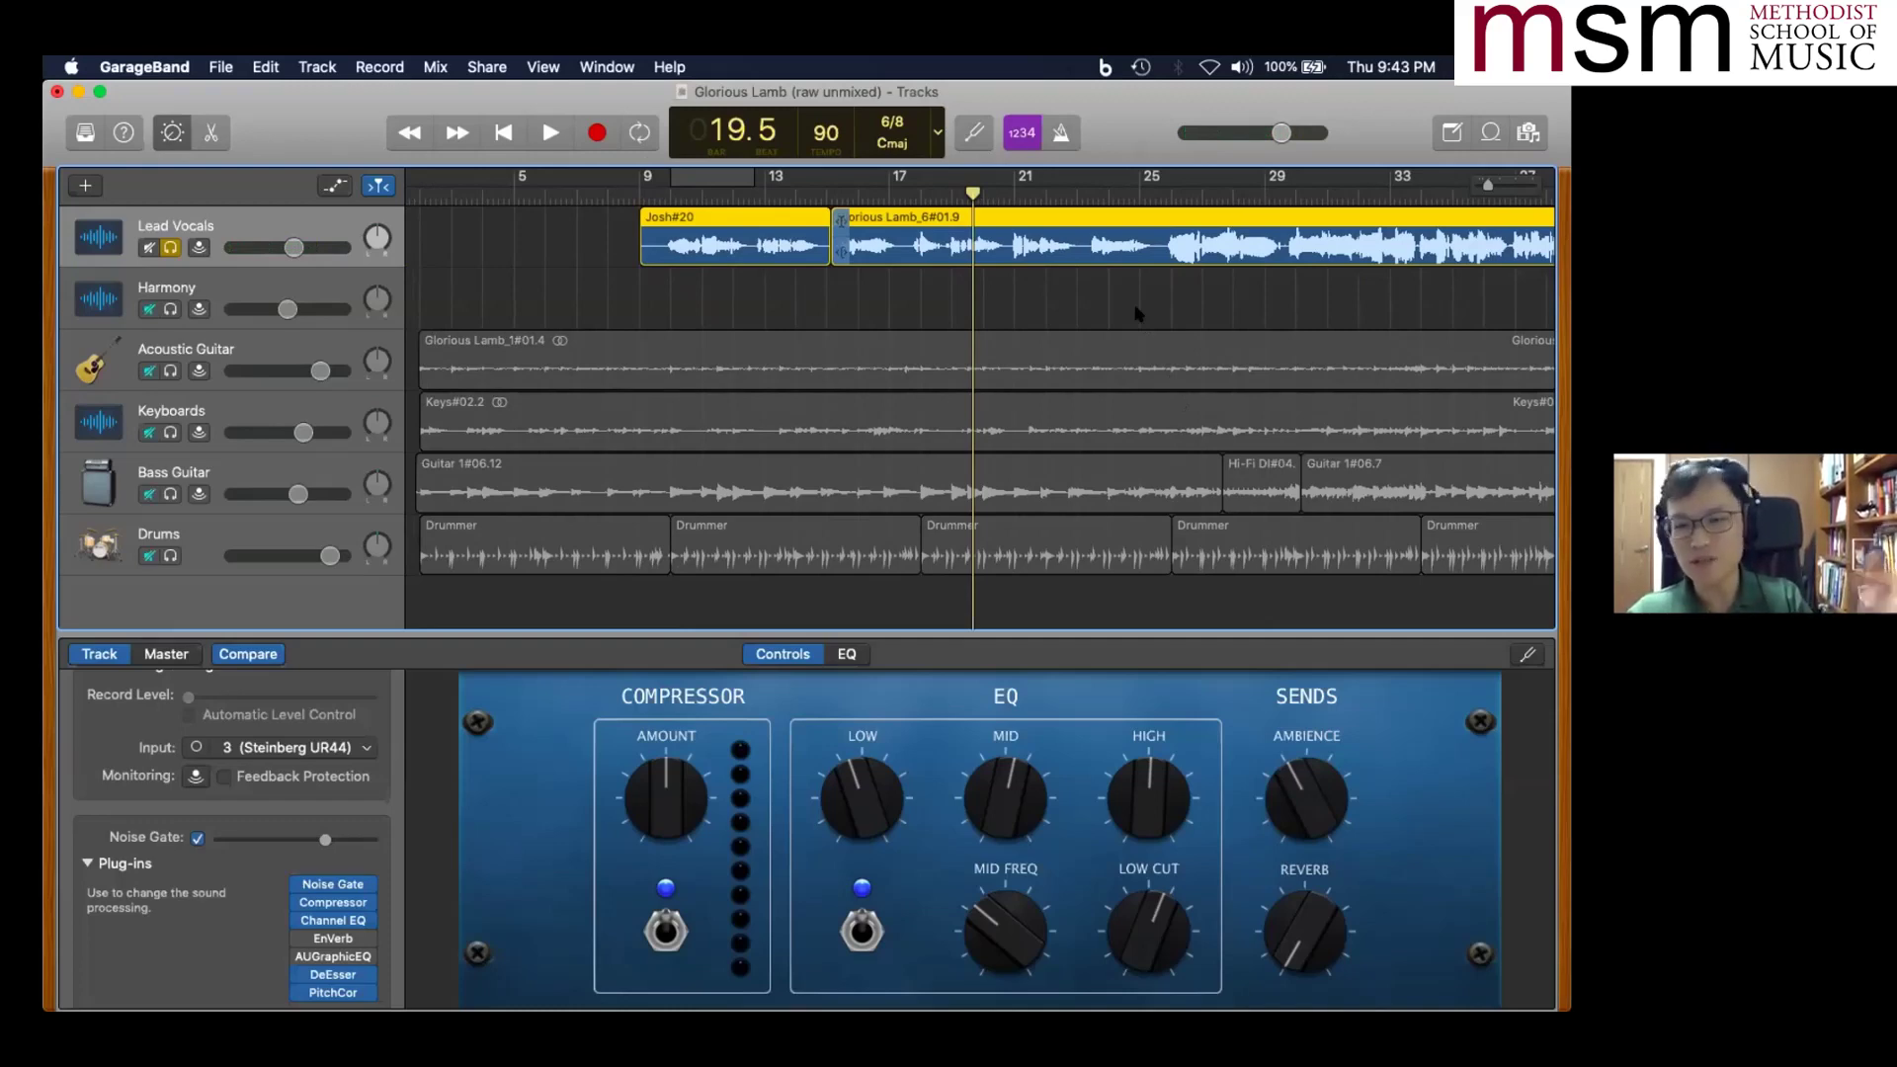
- Resume the Lead Vocals, audition the Reverb send at maximum, and settle it just below its midpoint with playback stopped
left_click(1134, 311)
key("space")
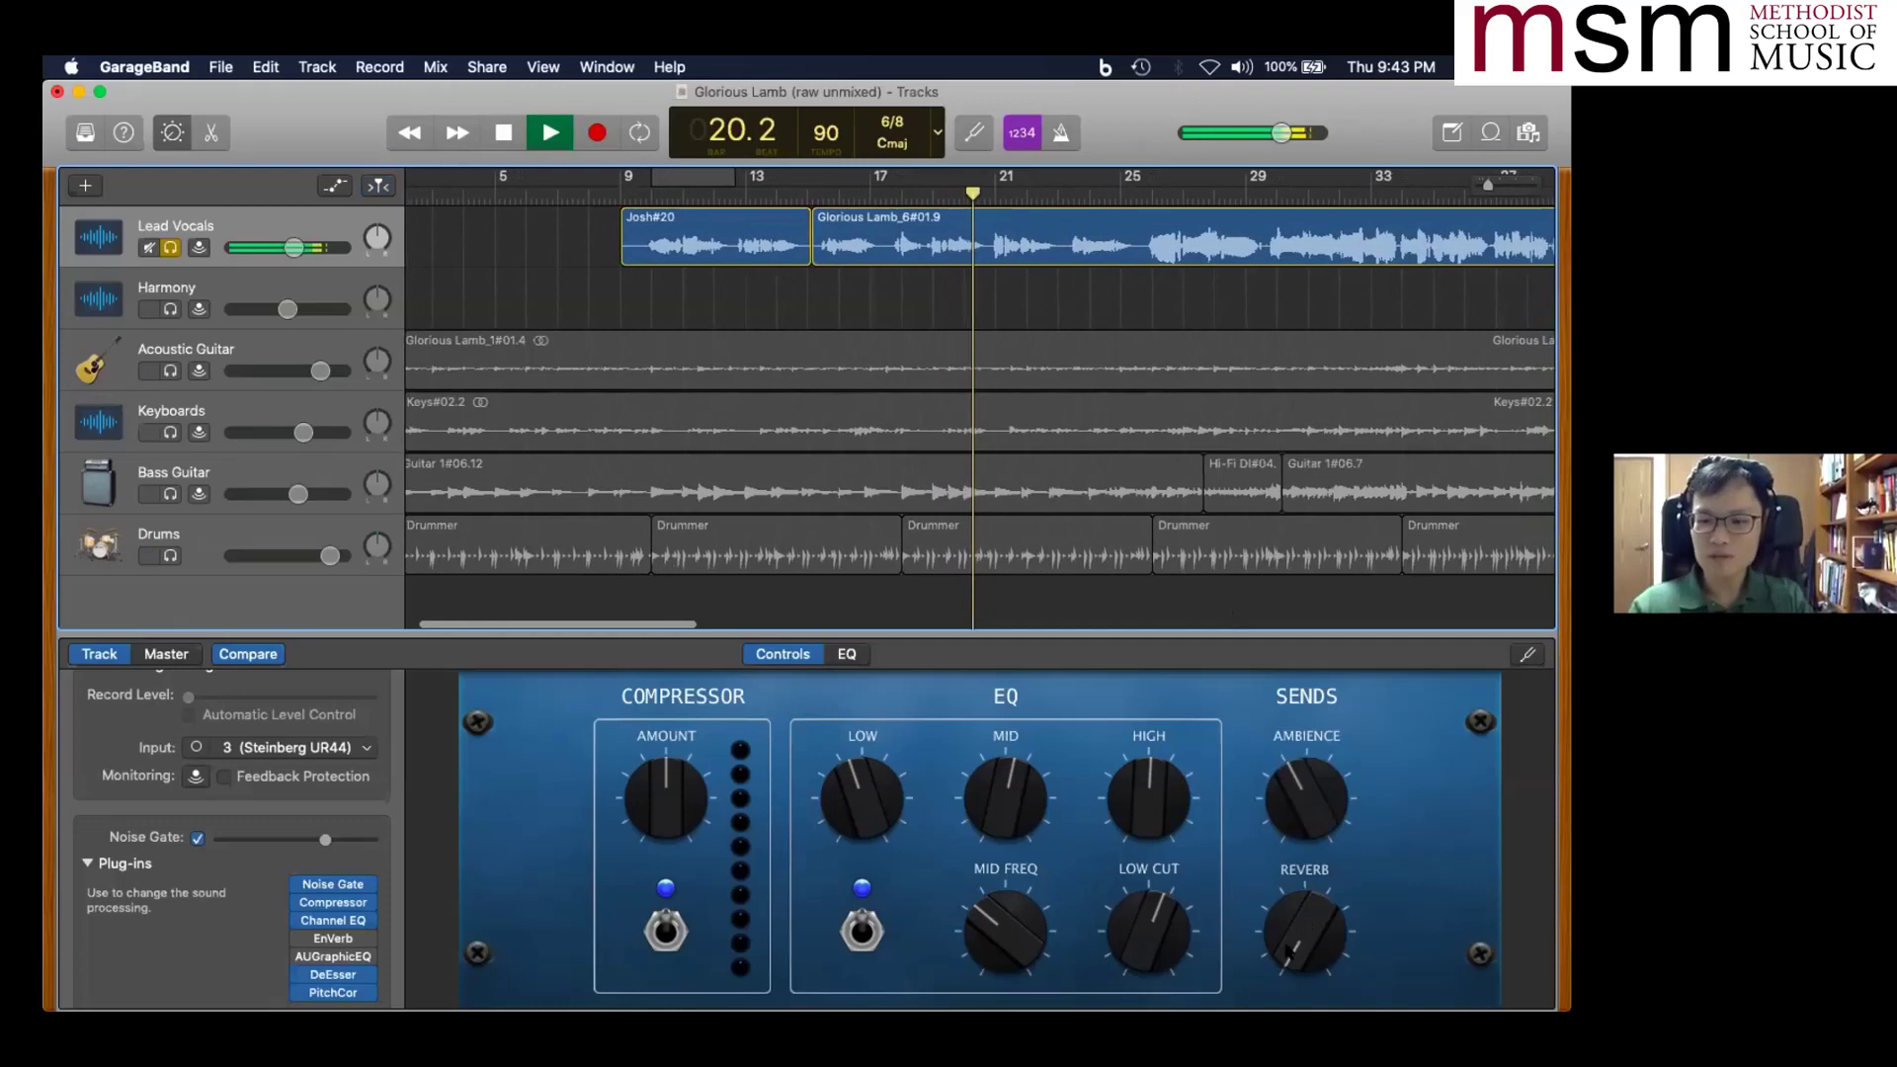
left_click_drag(1305, 931, 1272, 703)
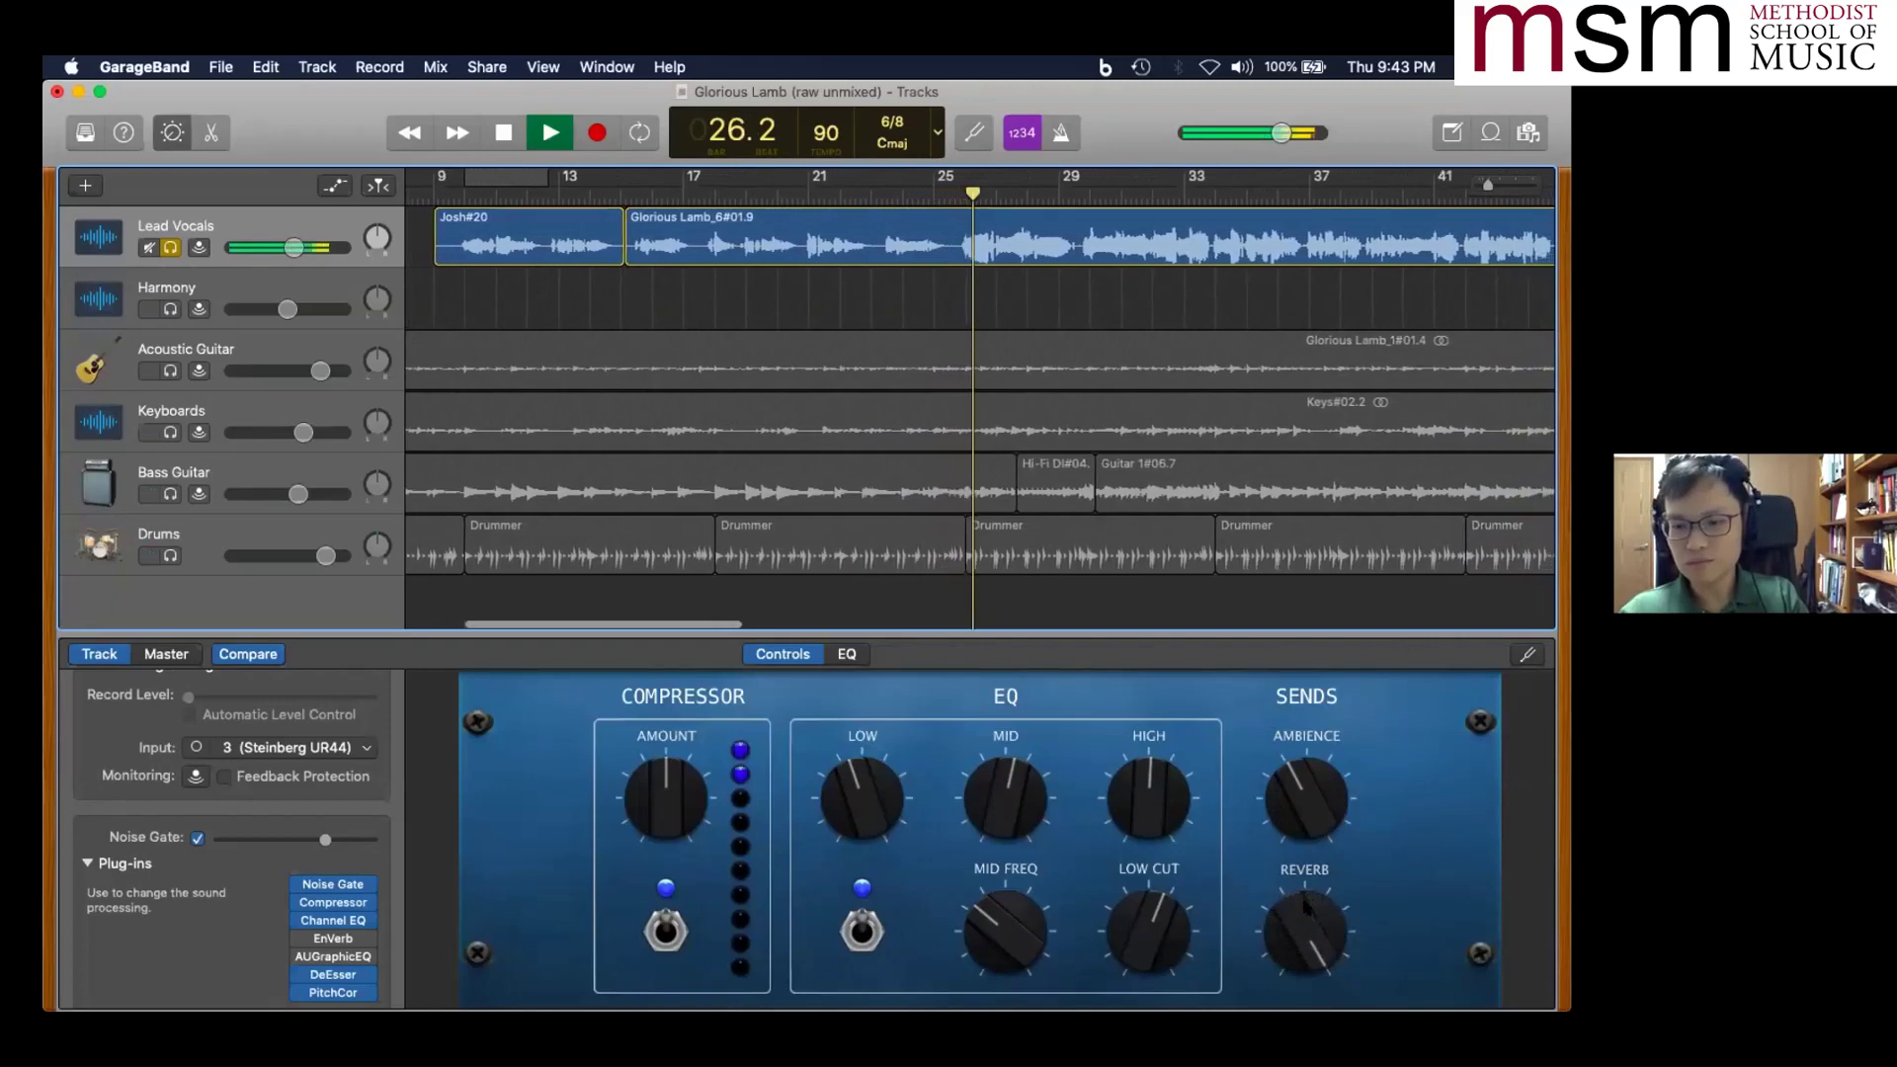
key("space")
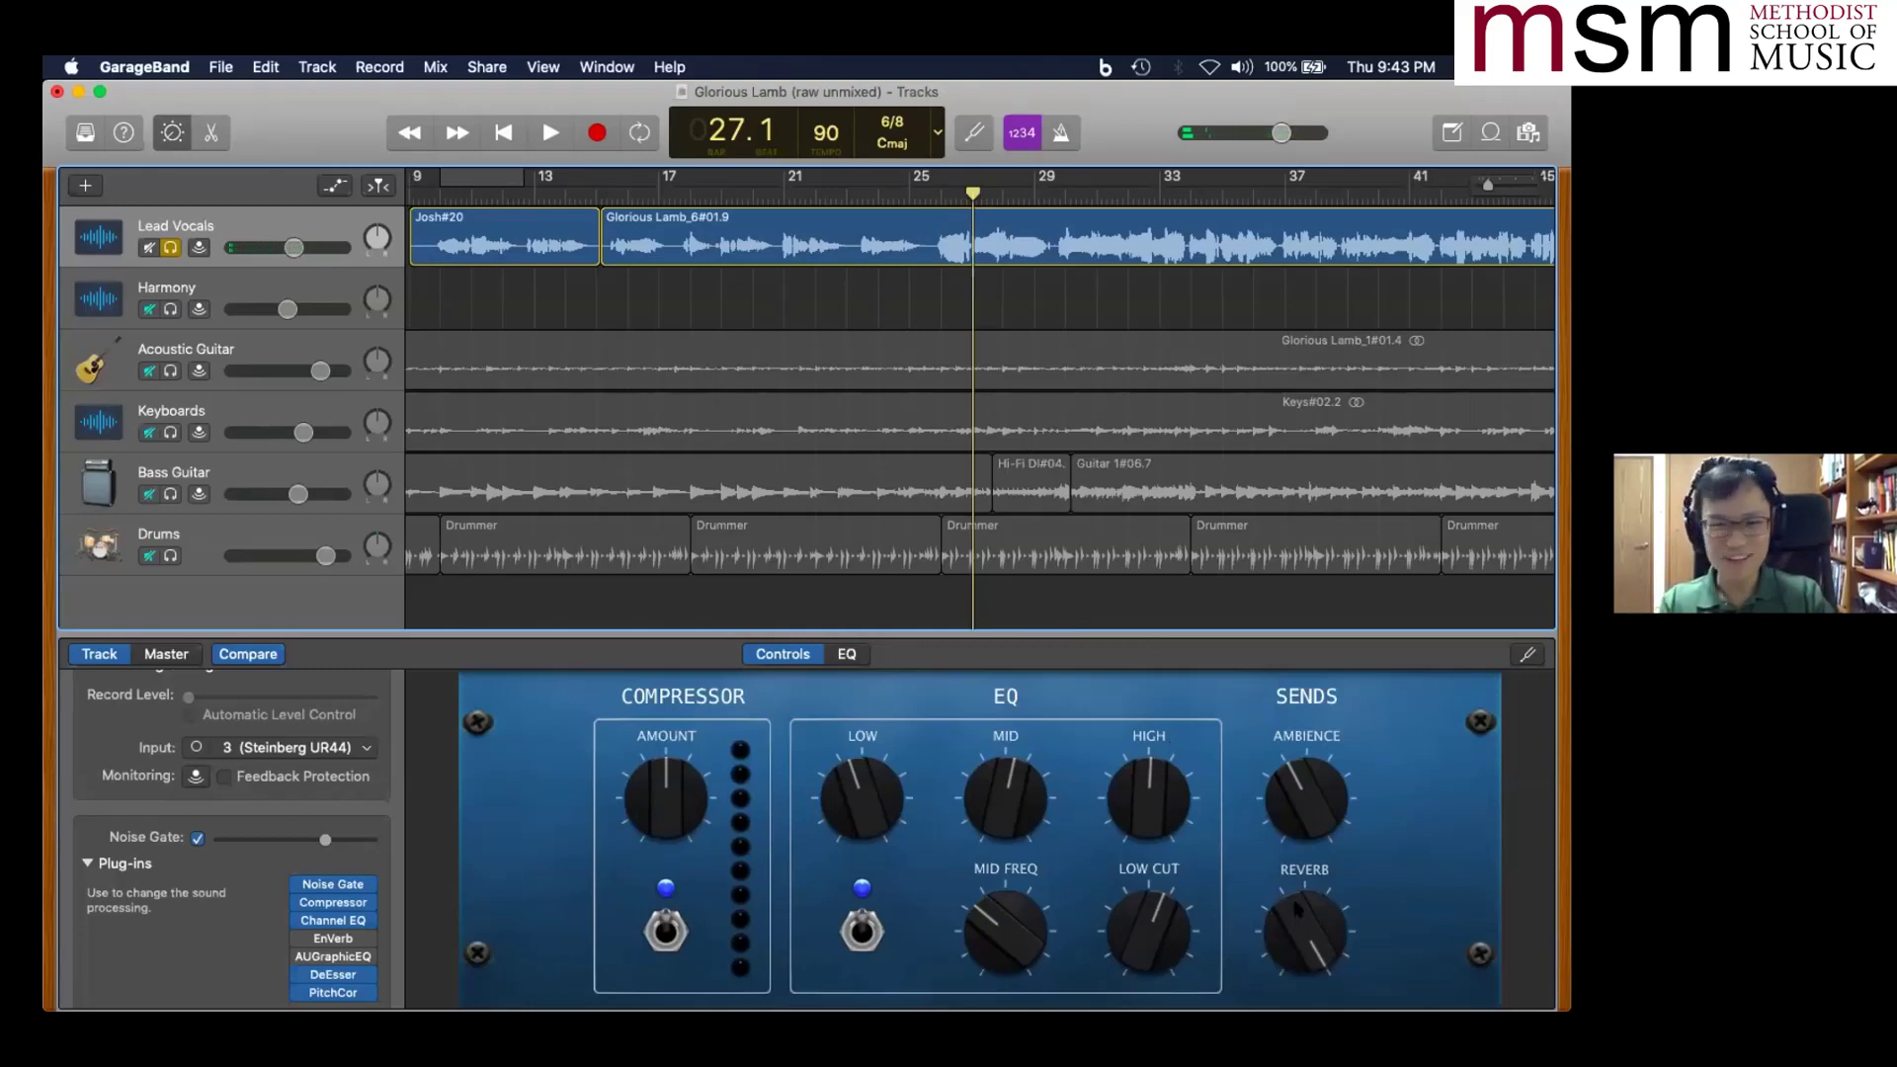
left_click_drag(1293, 931, 1293, 984)
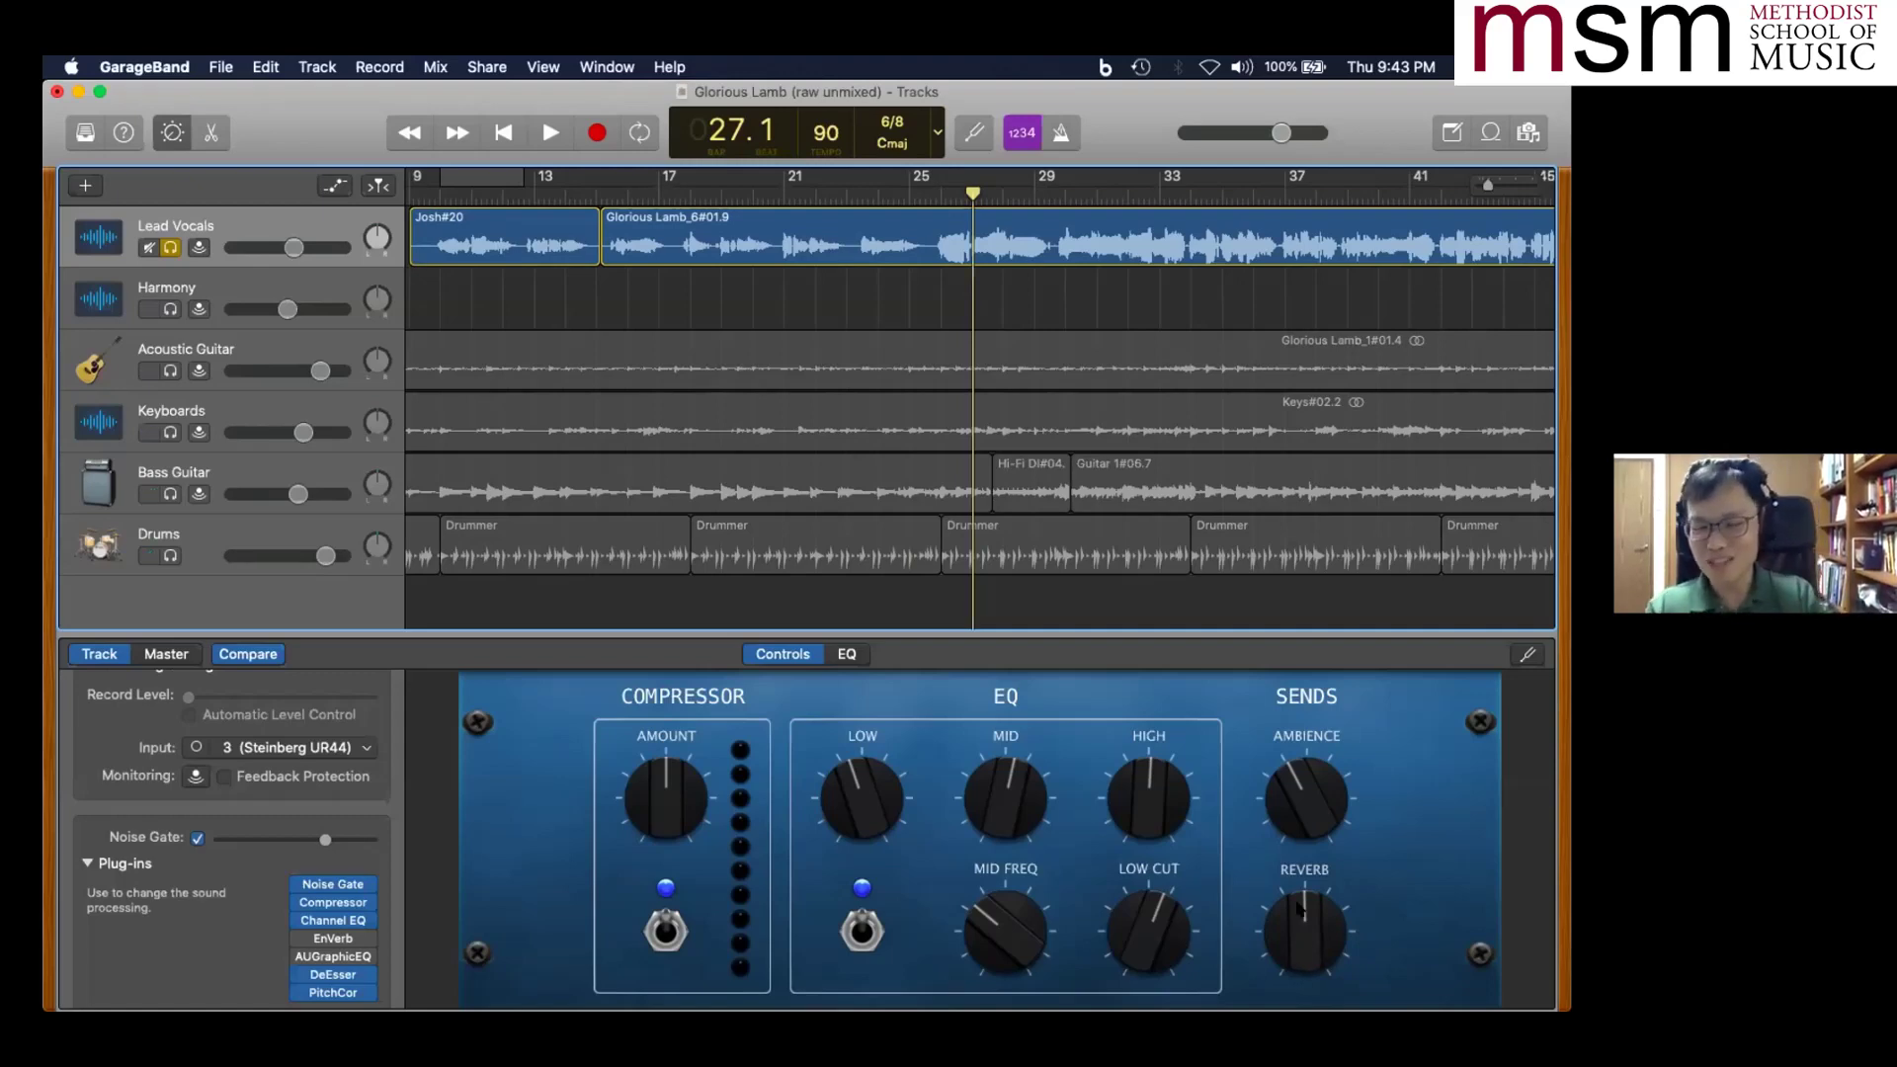
left_click_drag(1300, 909, 1293, 929)
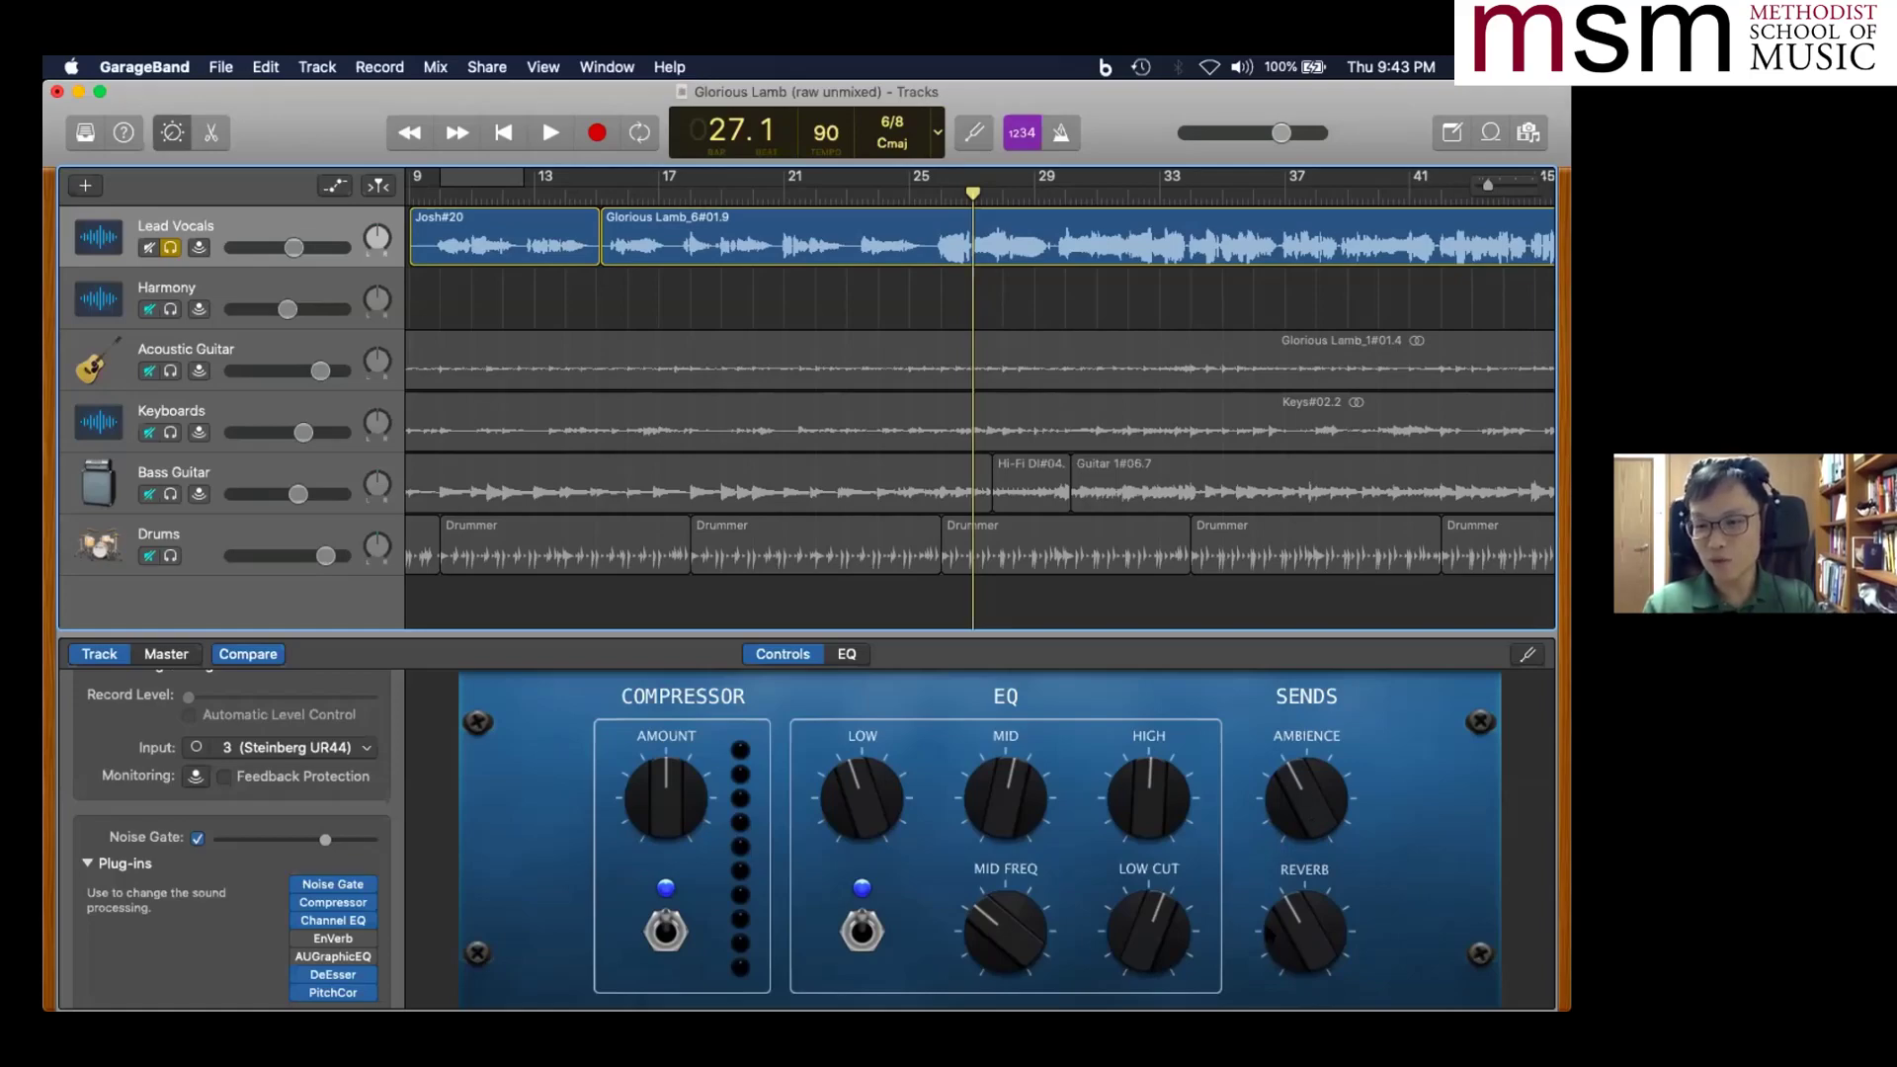
- Switch to the PowerPoint Reverb slide to review the master echo and master reverb notes, and return to GarageBand
key("ctrl+Up")
left_click(707, 868)
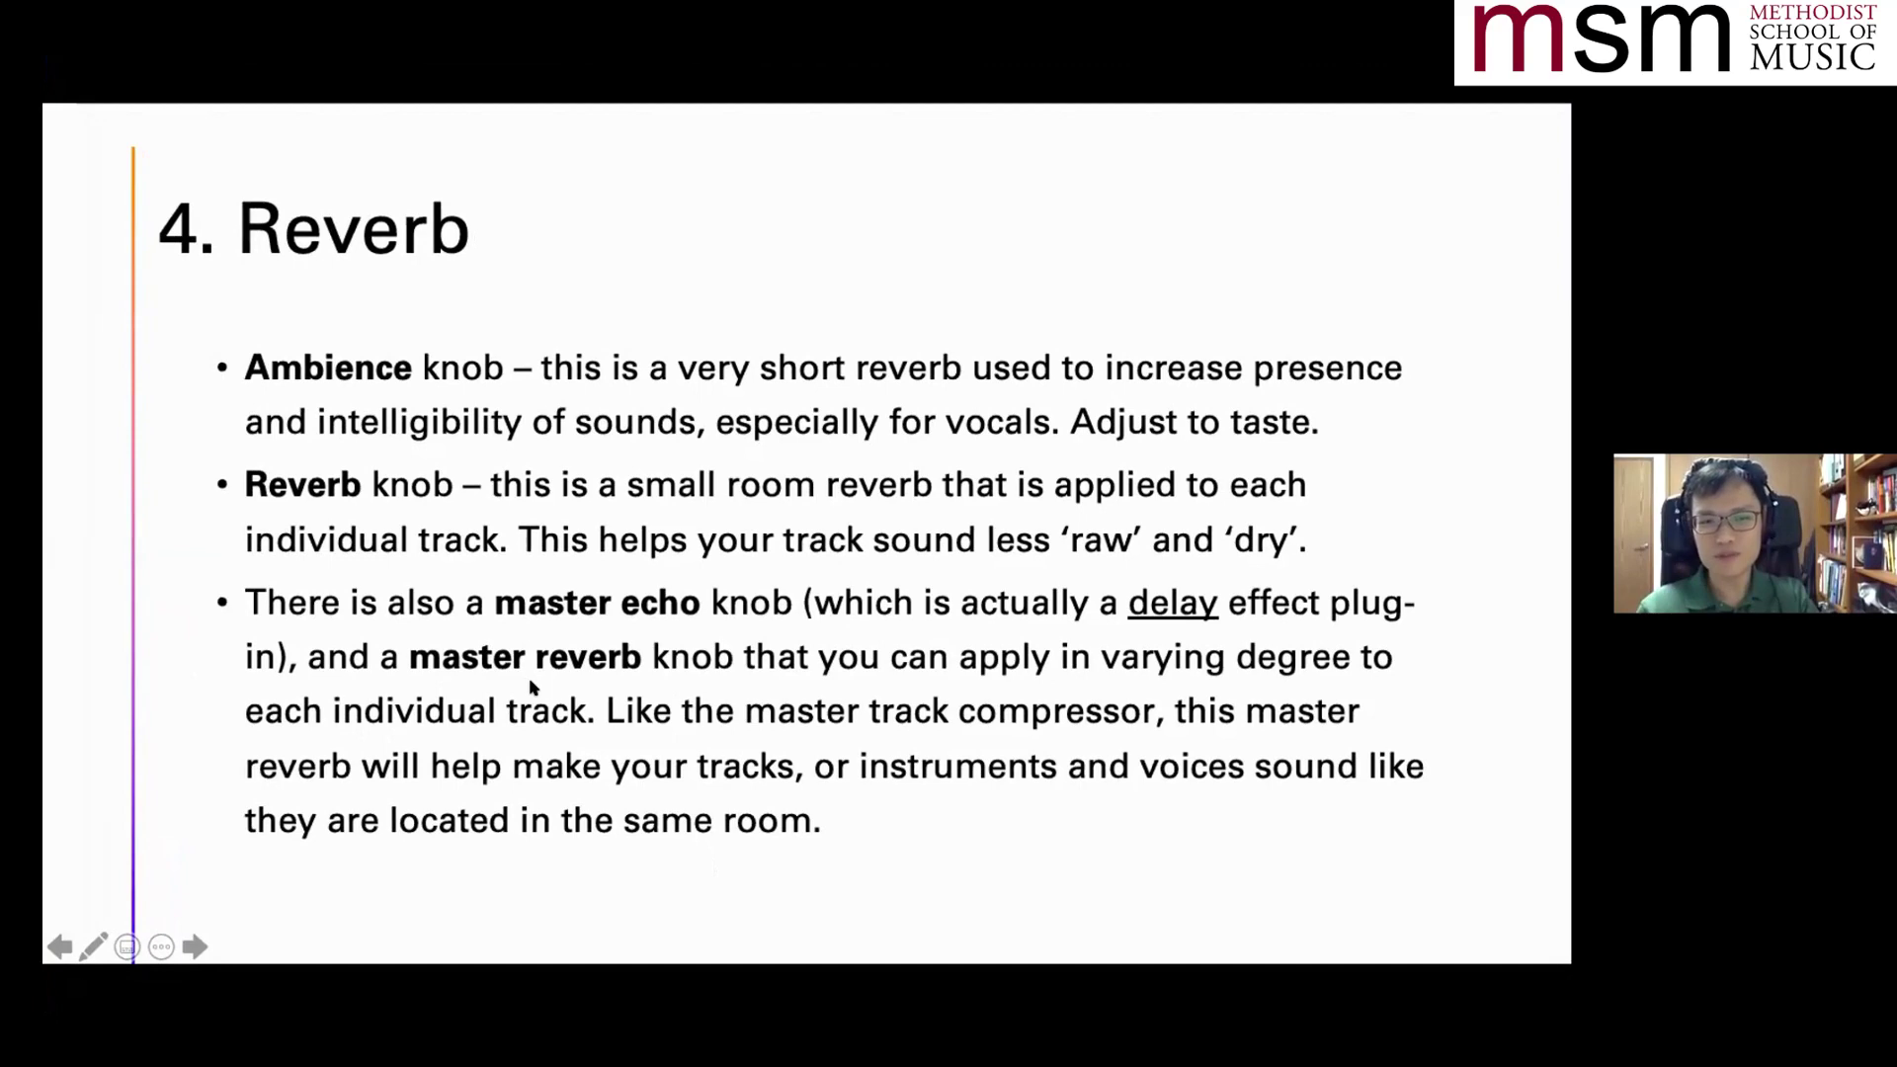
key("super+Tab")
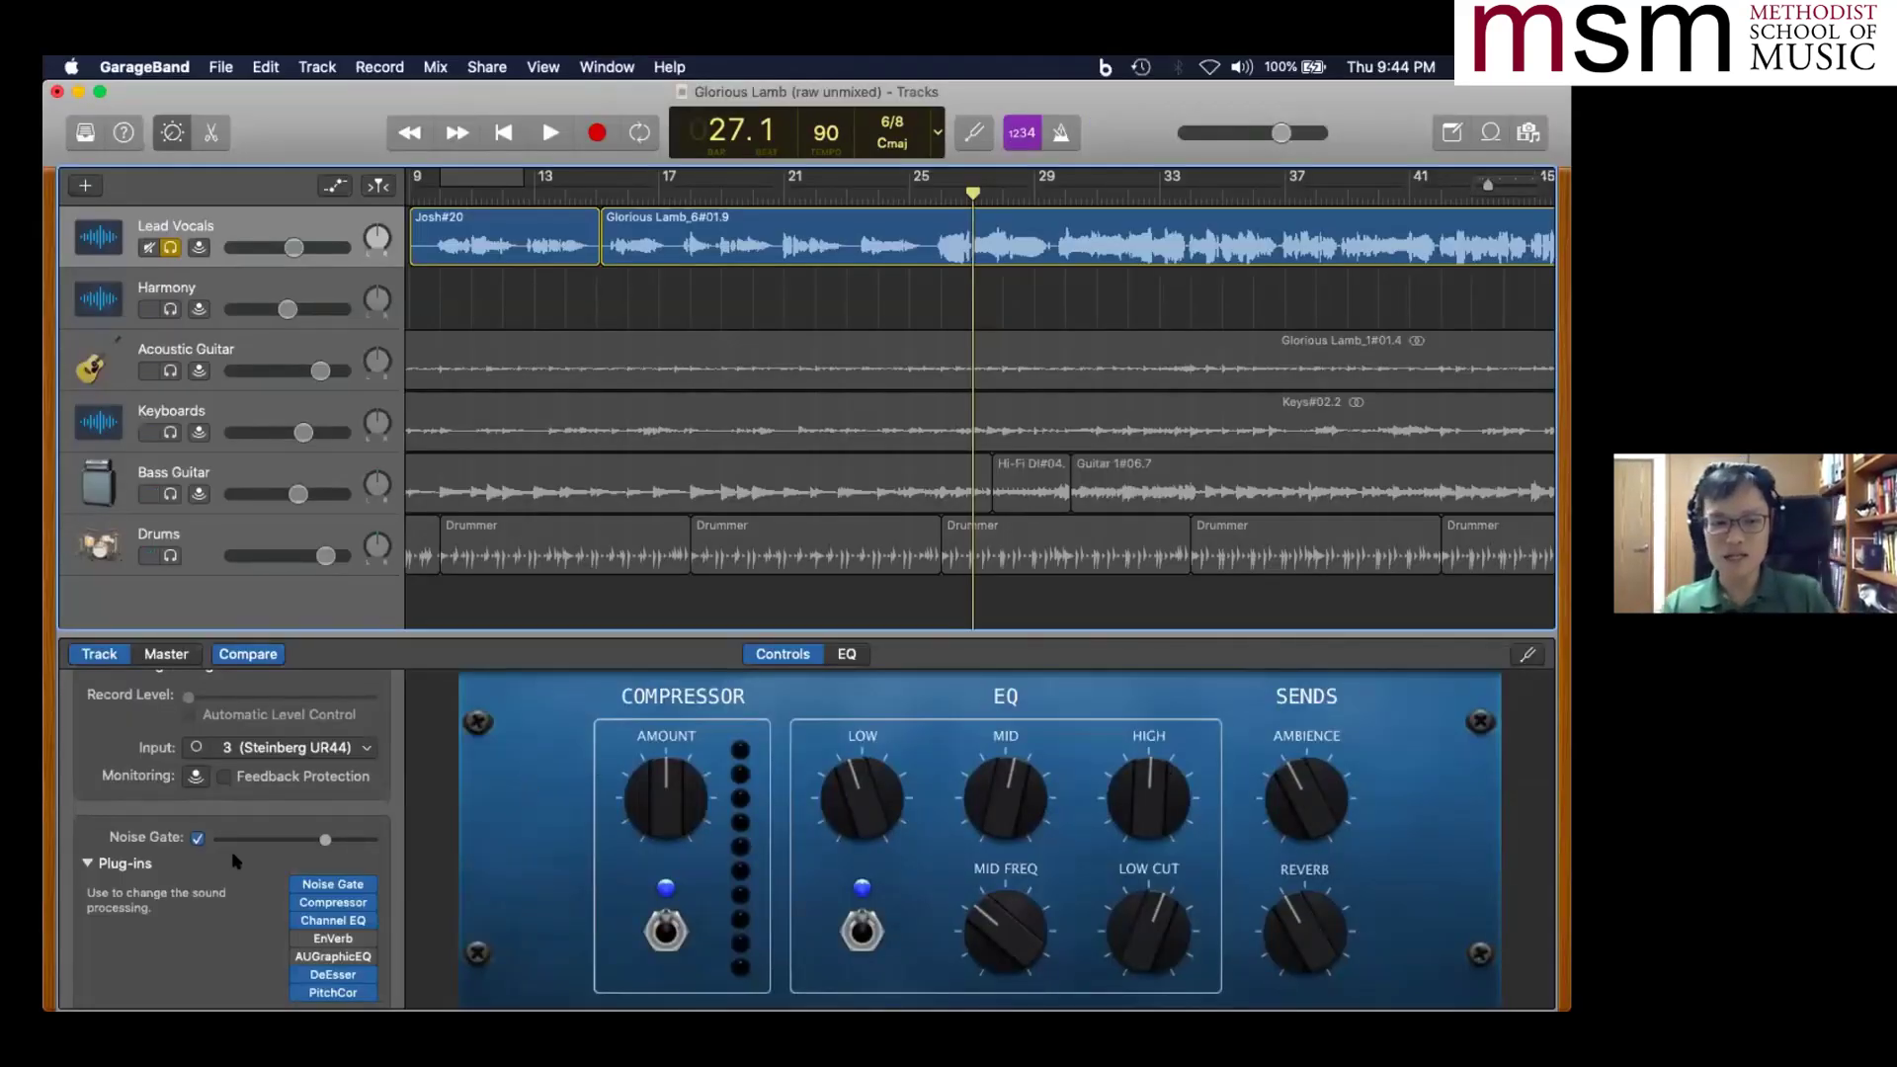
- Try a slight Master Echo amount on the Lead Vocals and bring it back to zero
scroll(235, 861, "down", 3)
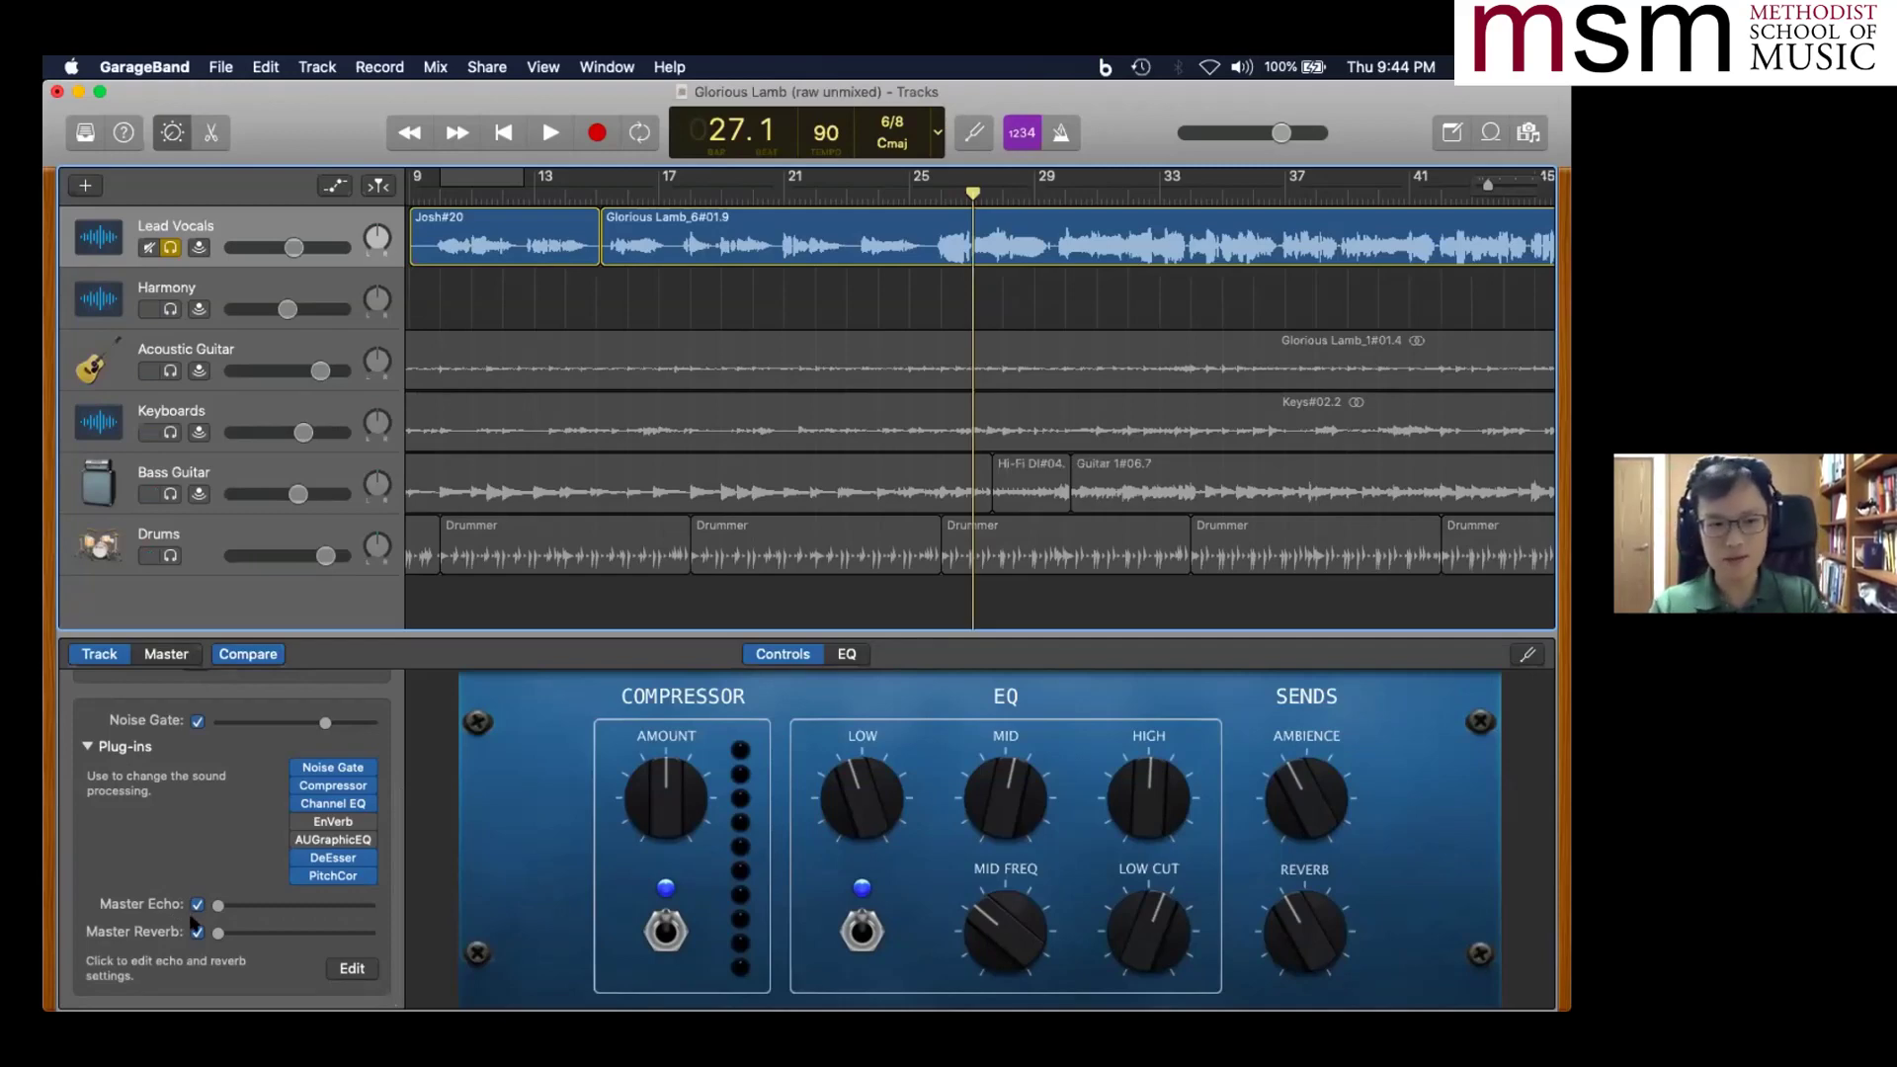
mouse_move(212, 908)
left_mouse_down()
mouse_move(267, 906)
mouse_move(215, 907)
mouse_move(236, 898)
left_mouse_up()
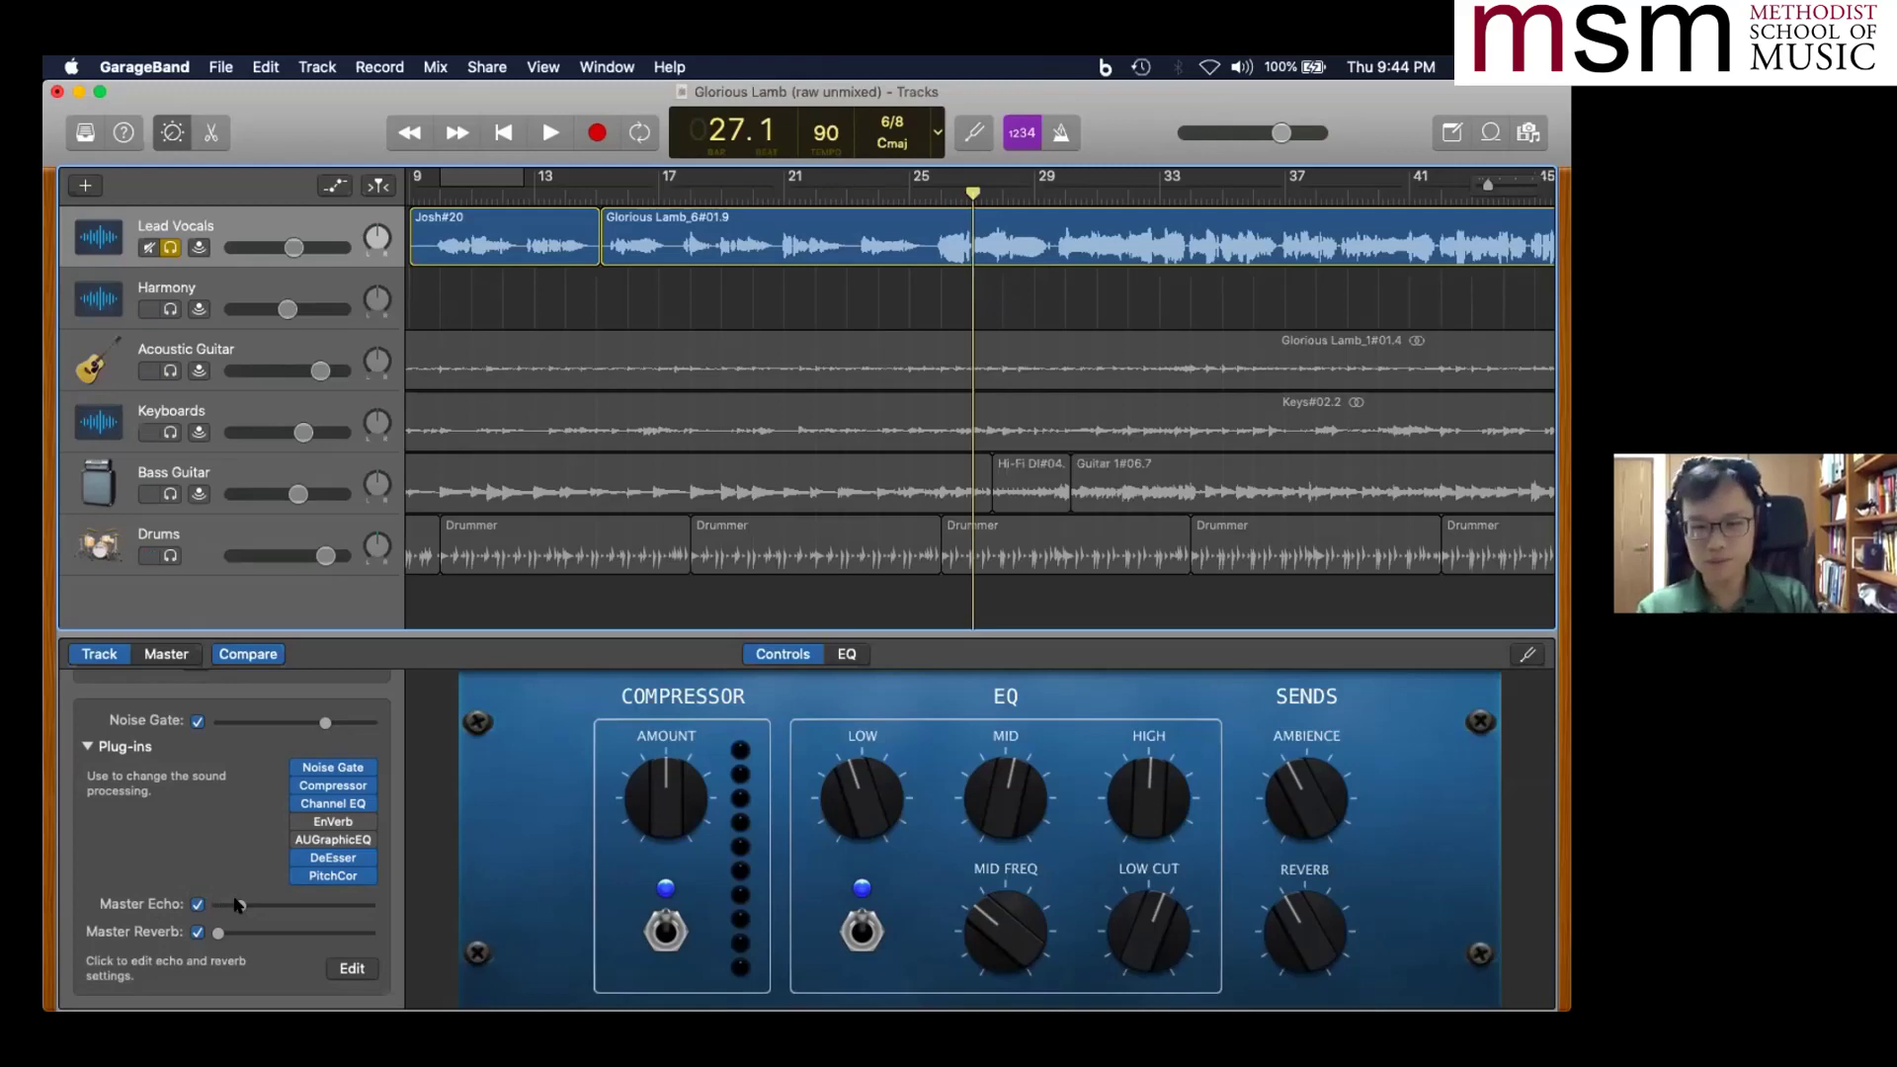
left_click_drag(238, 904, 203, 907)
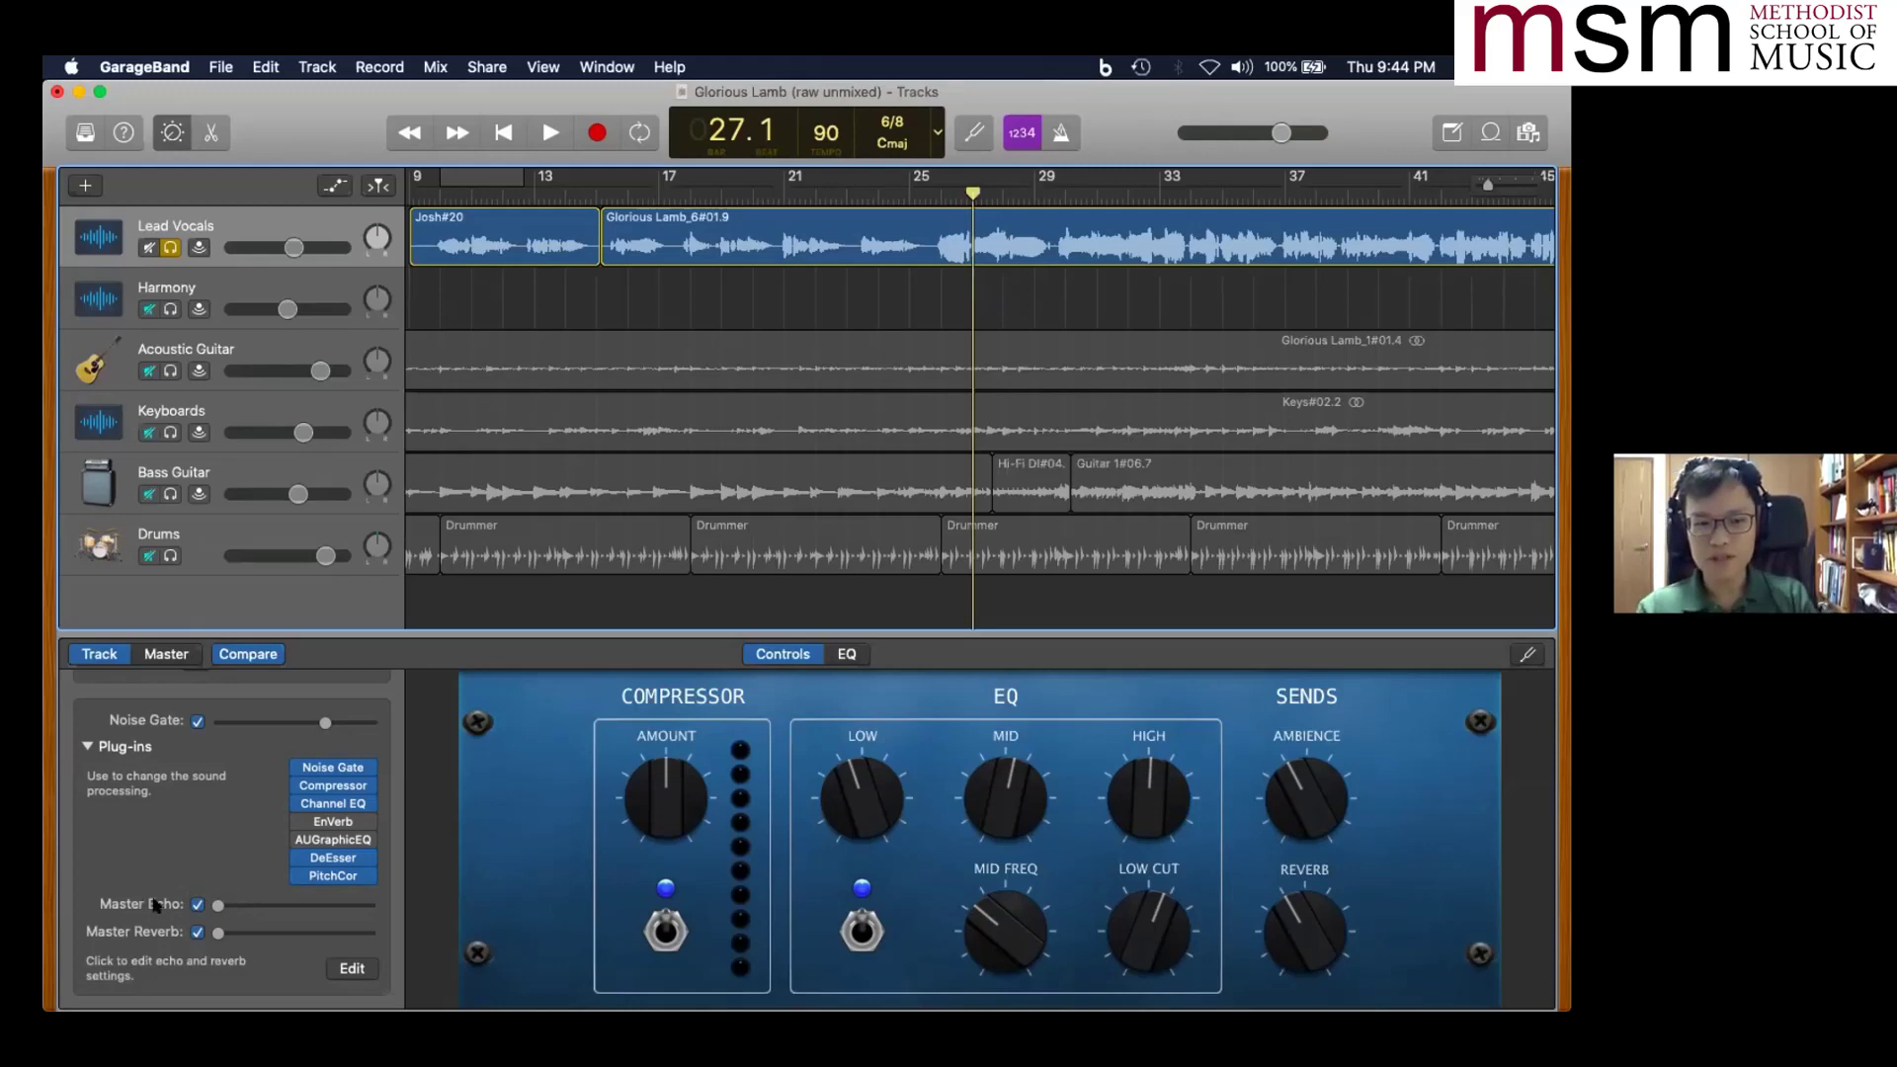
- Glance at the PowerPoint Reverb slide, return to GarageBand, and play the Lead Vocals from bar 9 with Master Echo raised to nearly maximum
key("super+Tab")
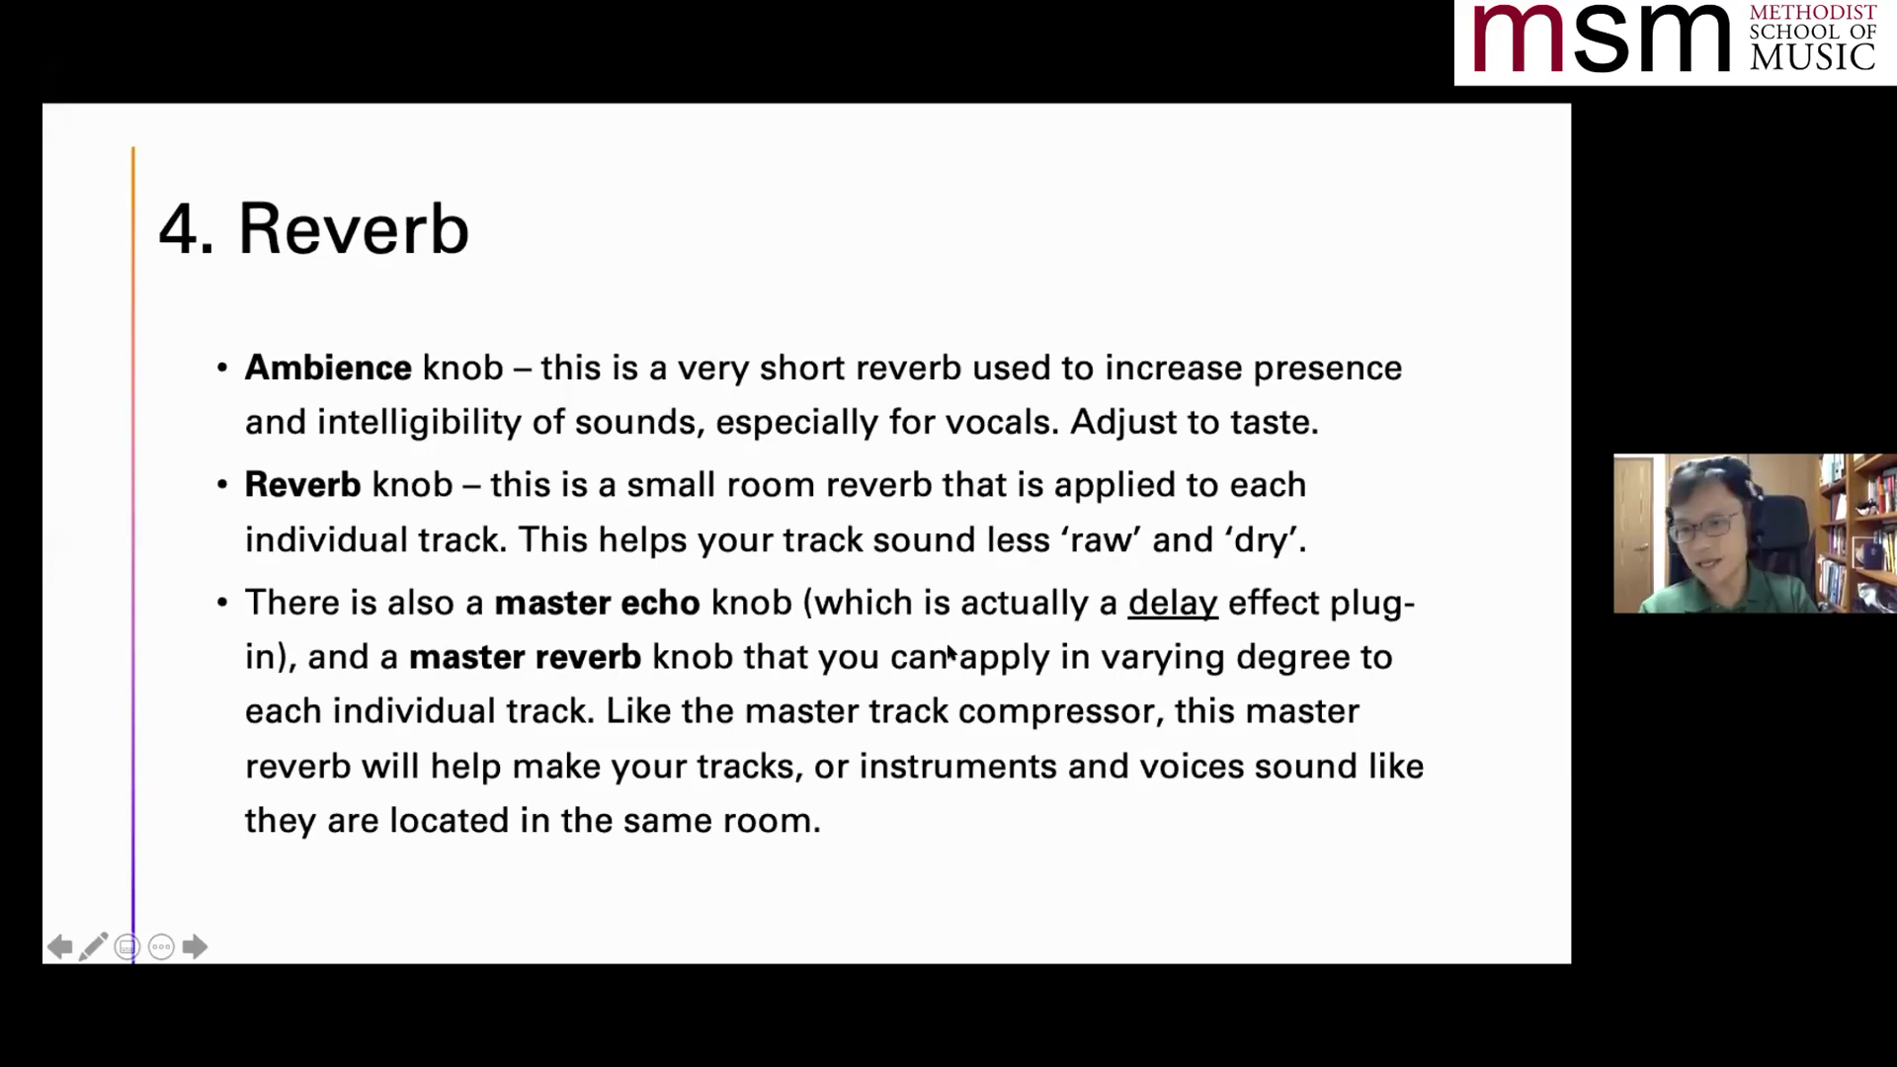
key("super+Tab")
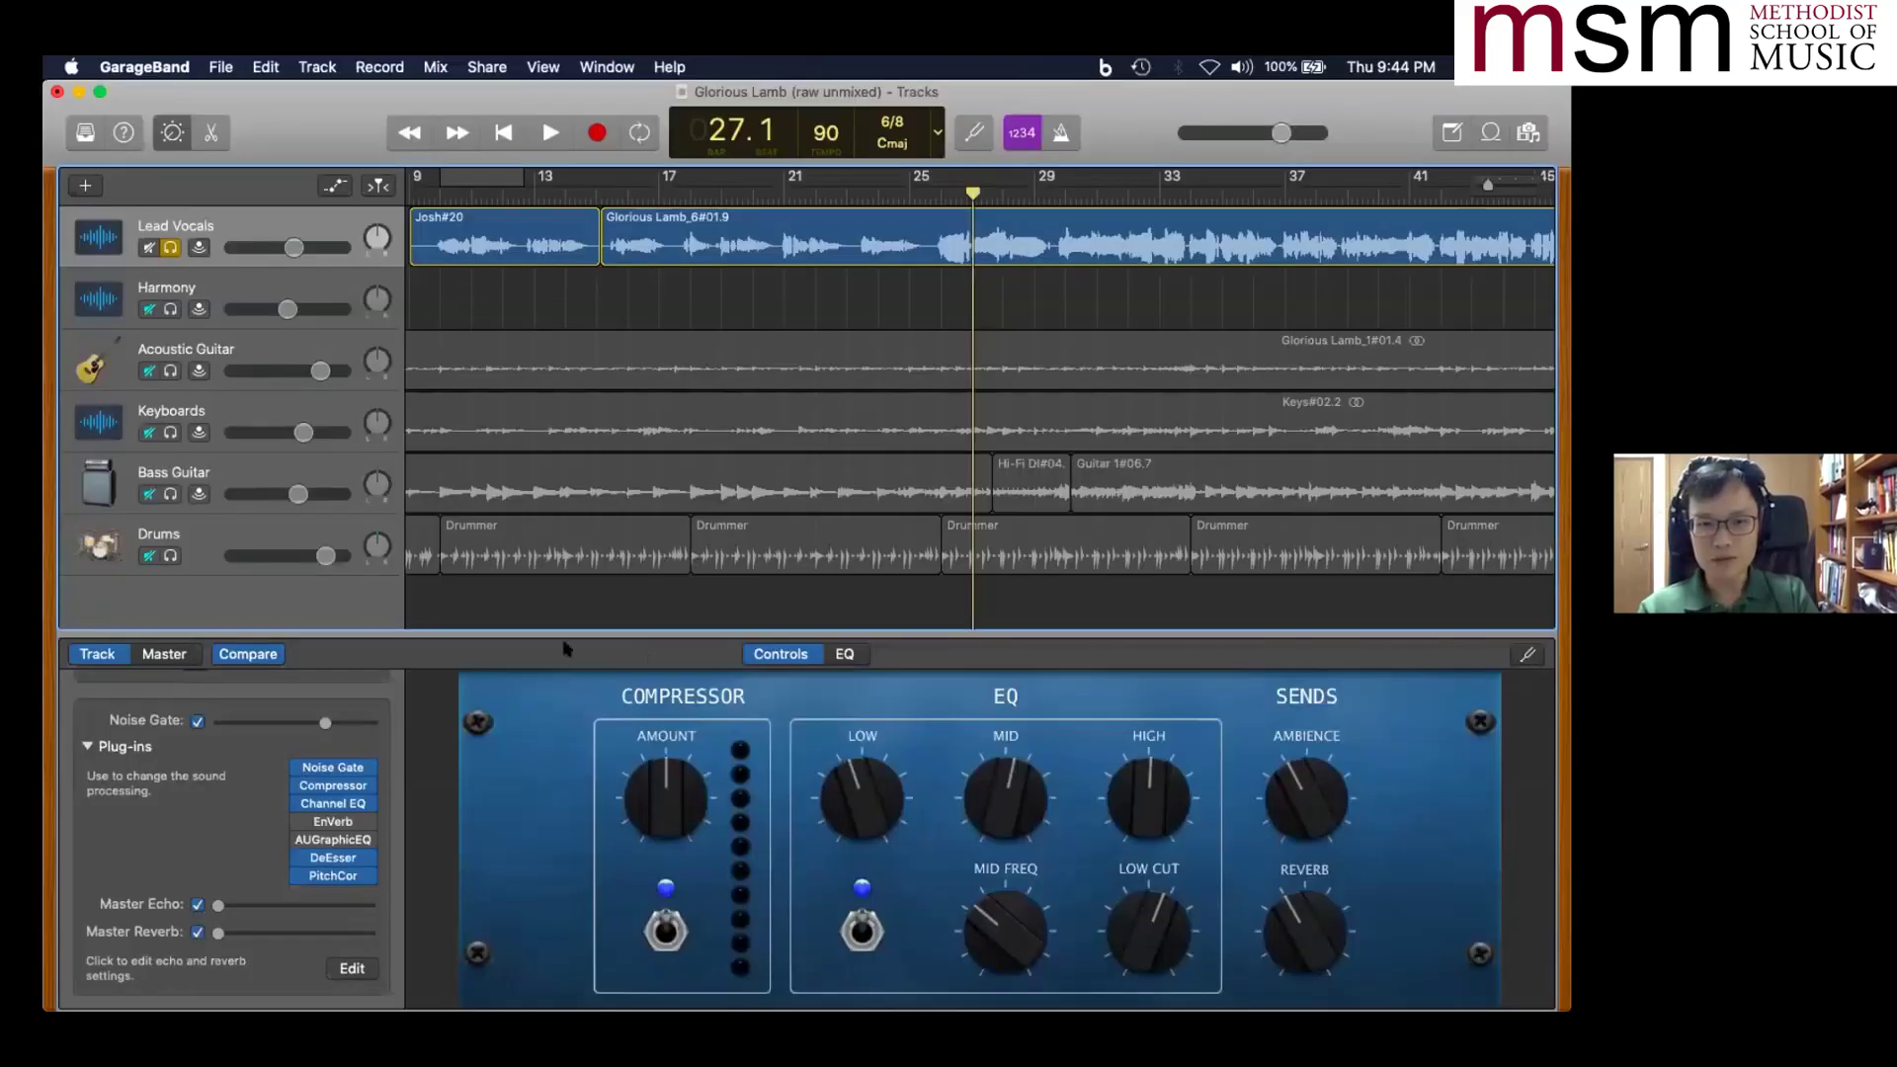
key("Return")
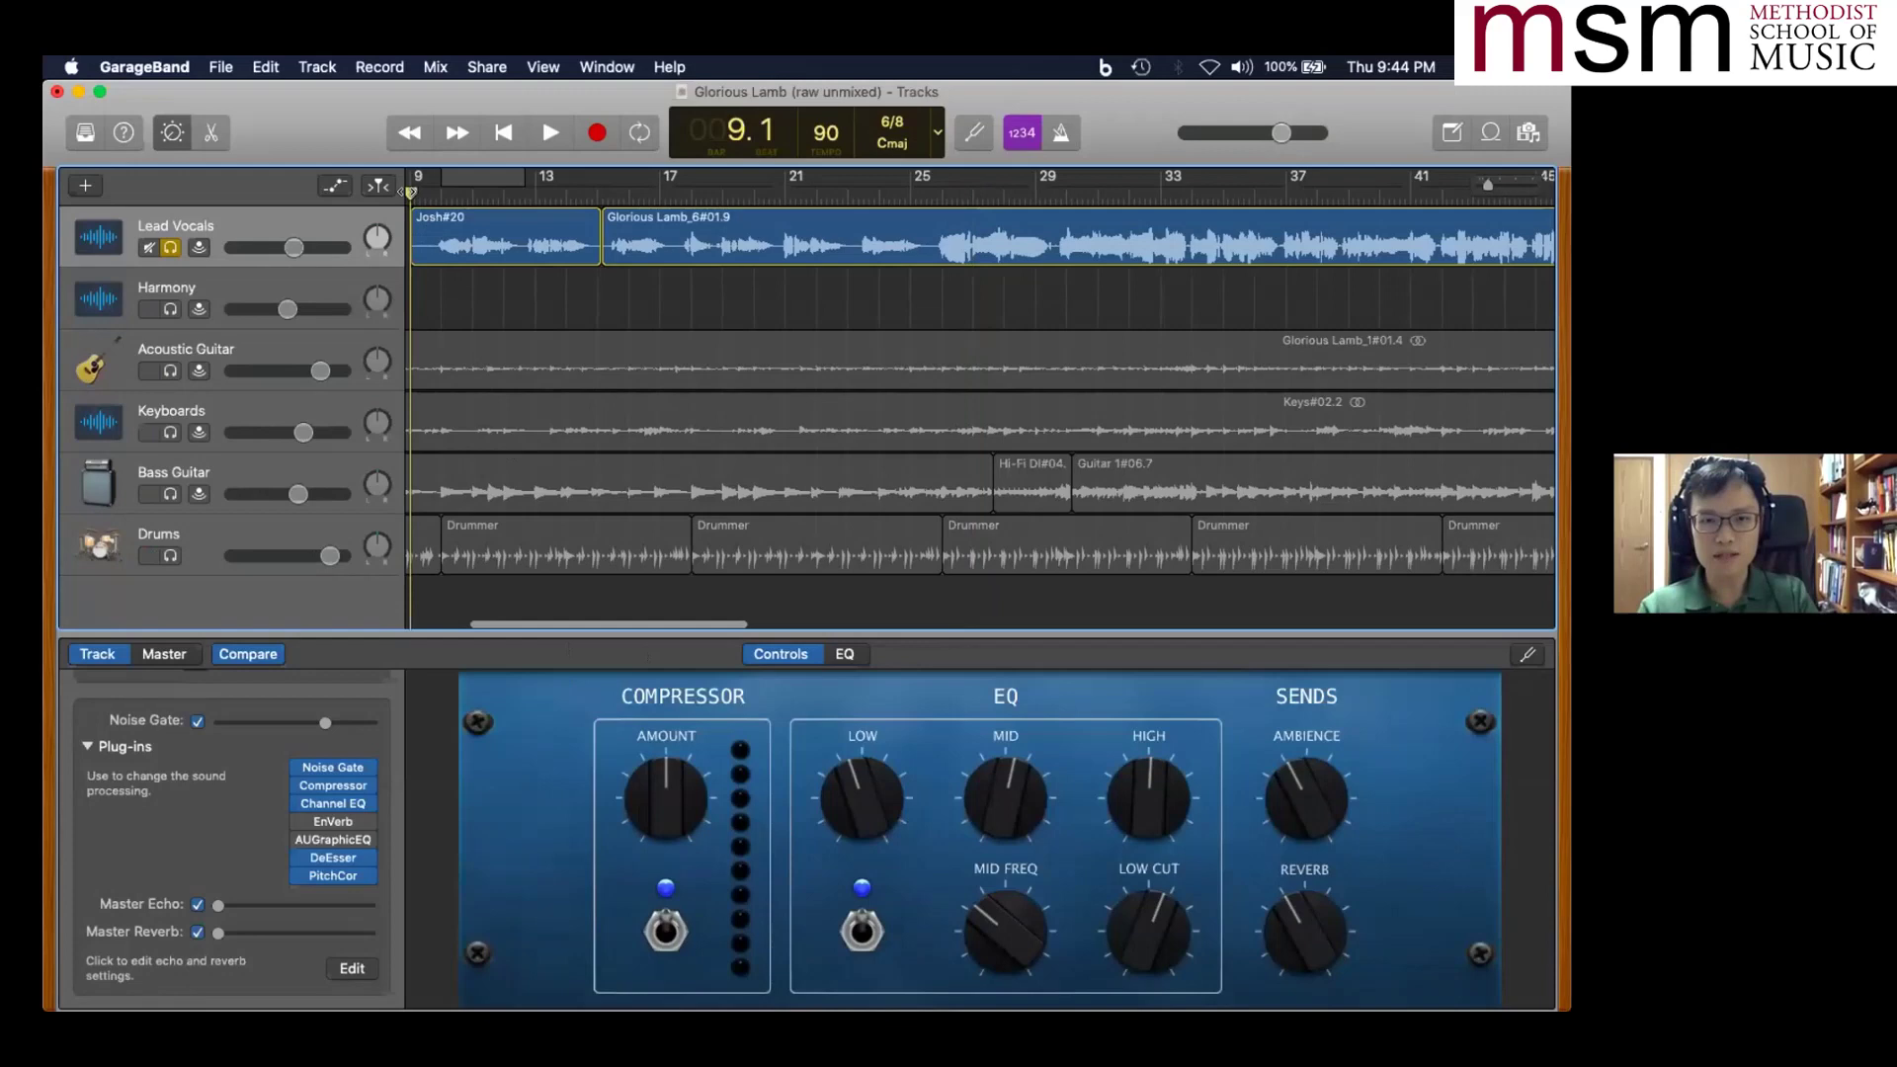
key("space")
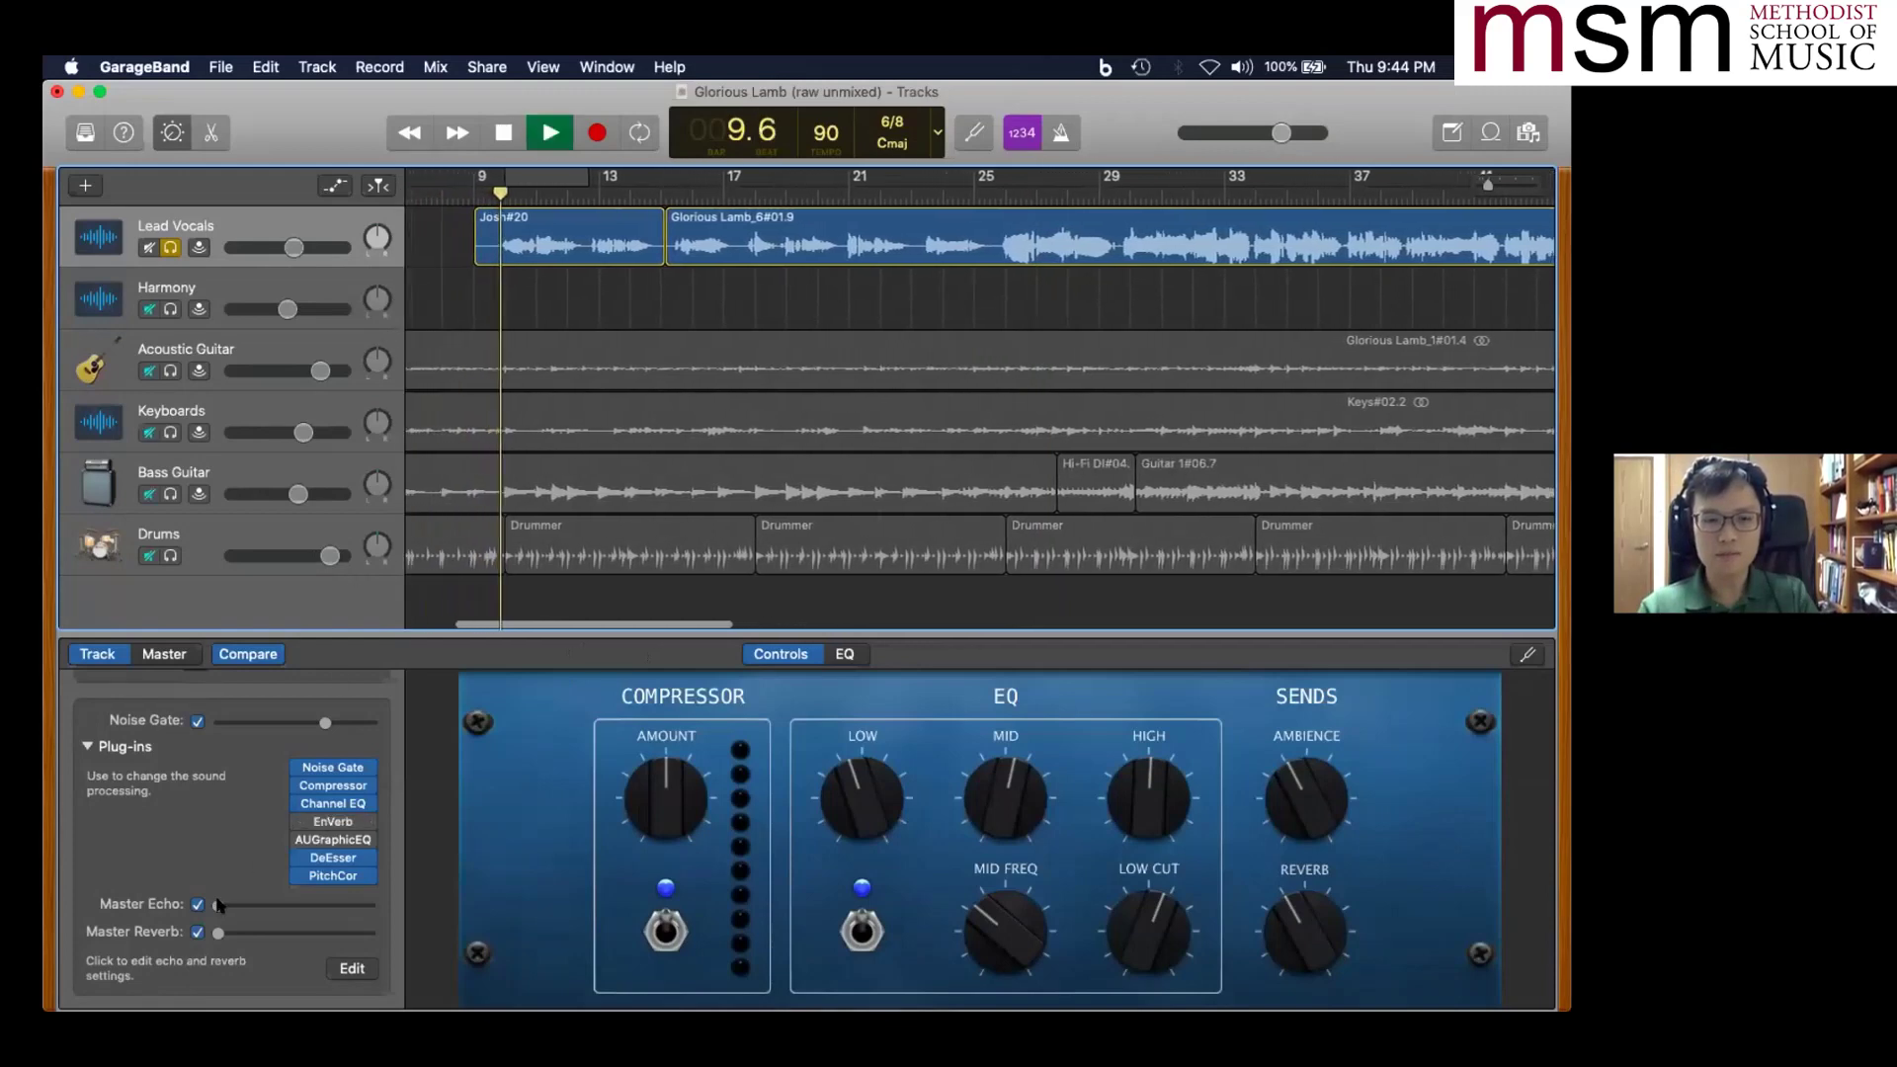
left_click_drag(218, 905, 372, 906)
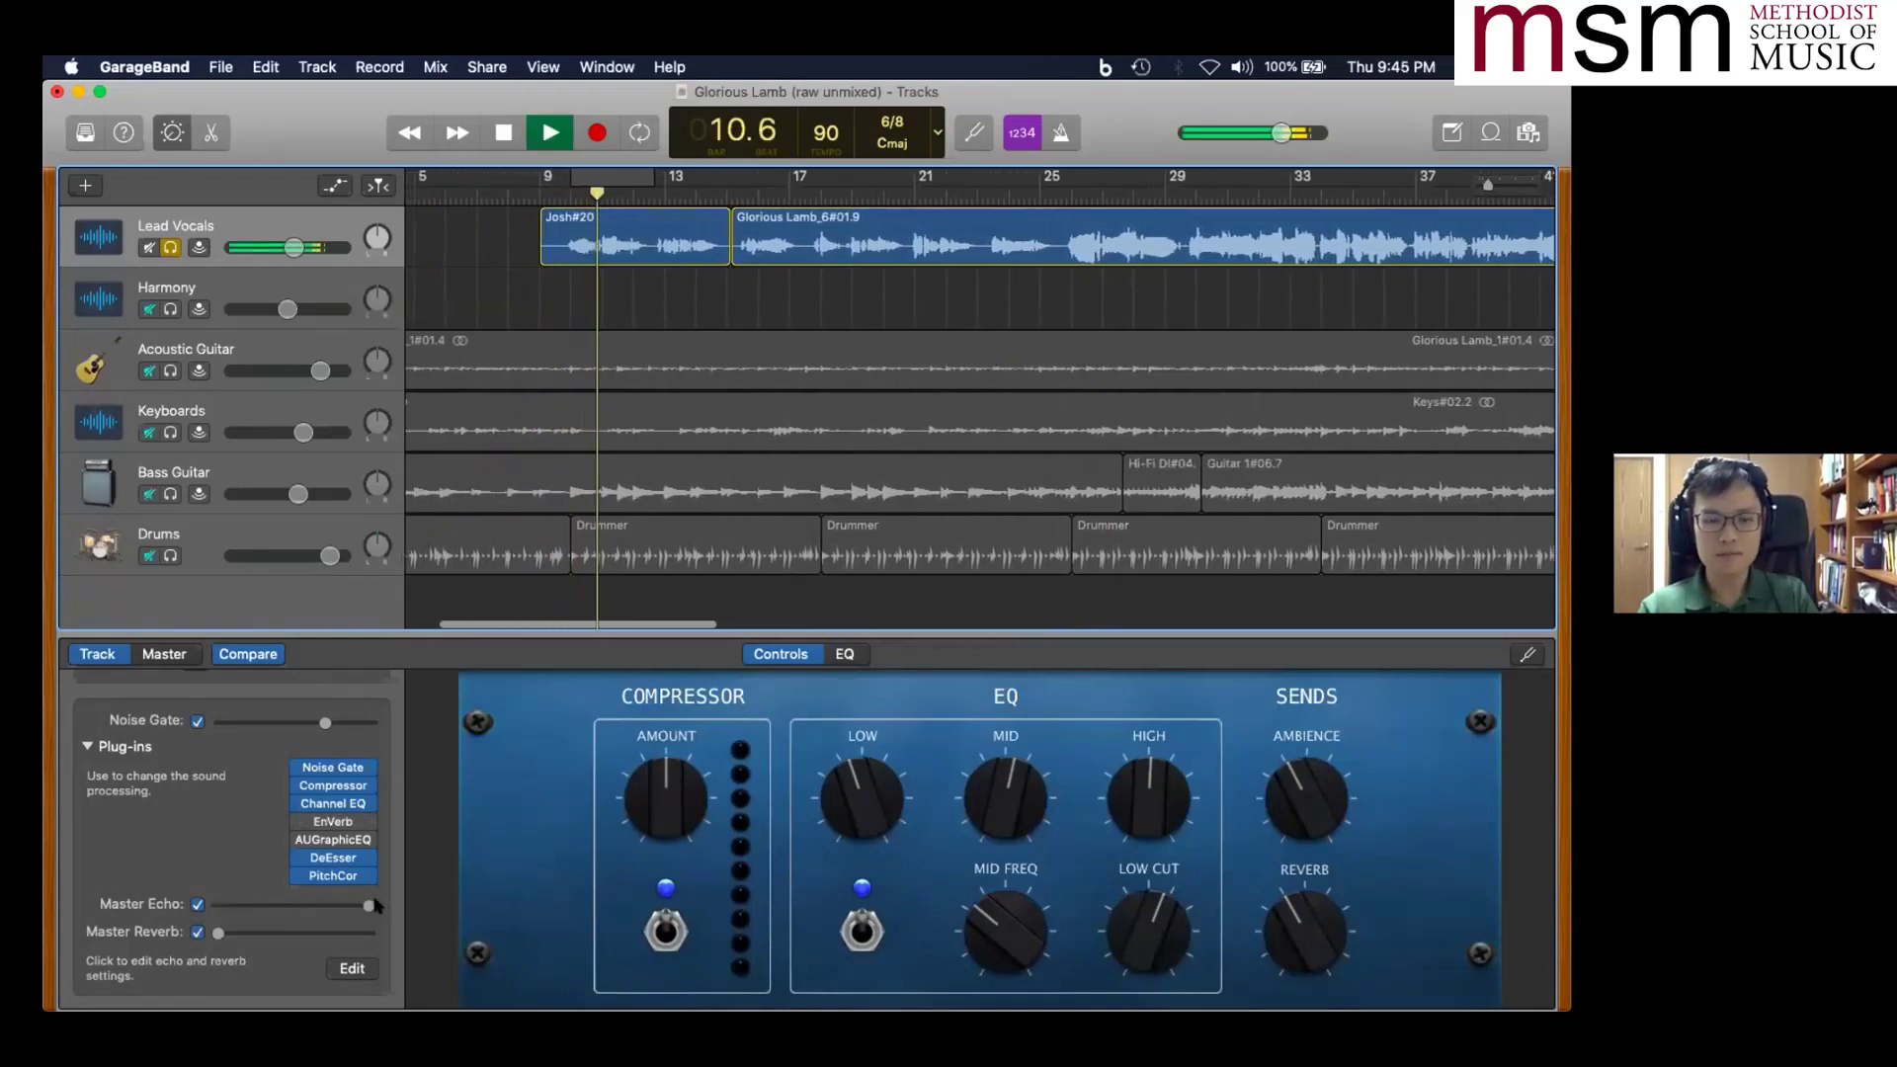
- Stop playback, lower the Lead Vocals' Master Echo to nearly zero, and play the vocals again briefly to compare
key("space")
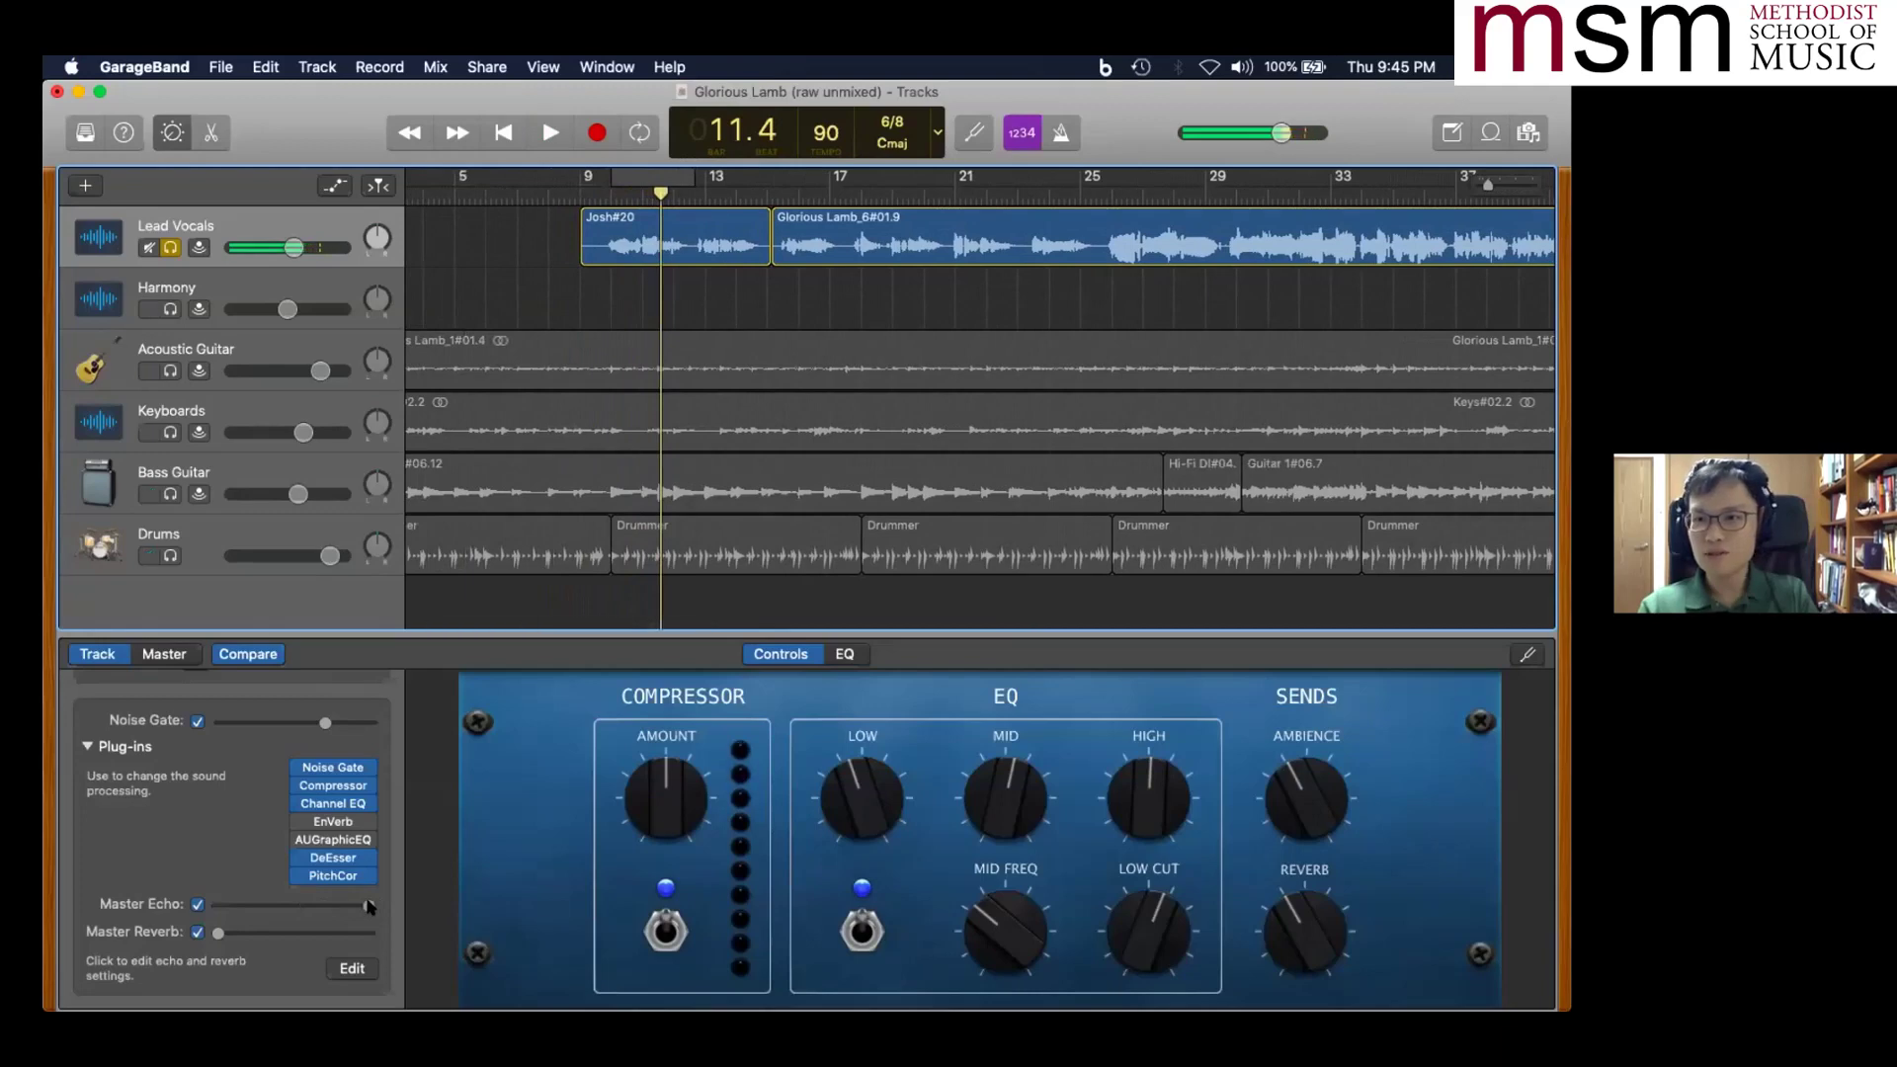
left_click_drag(368, 907, 212, 907)
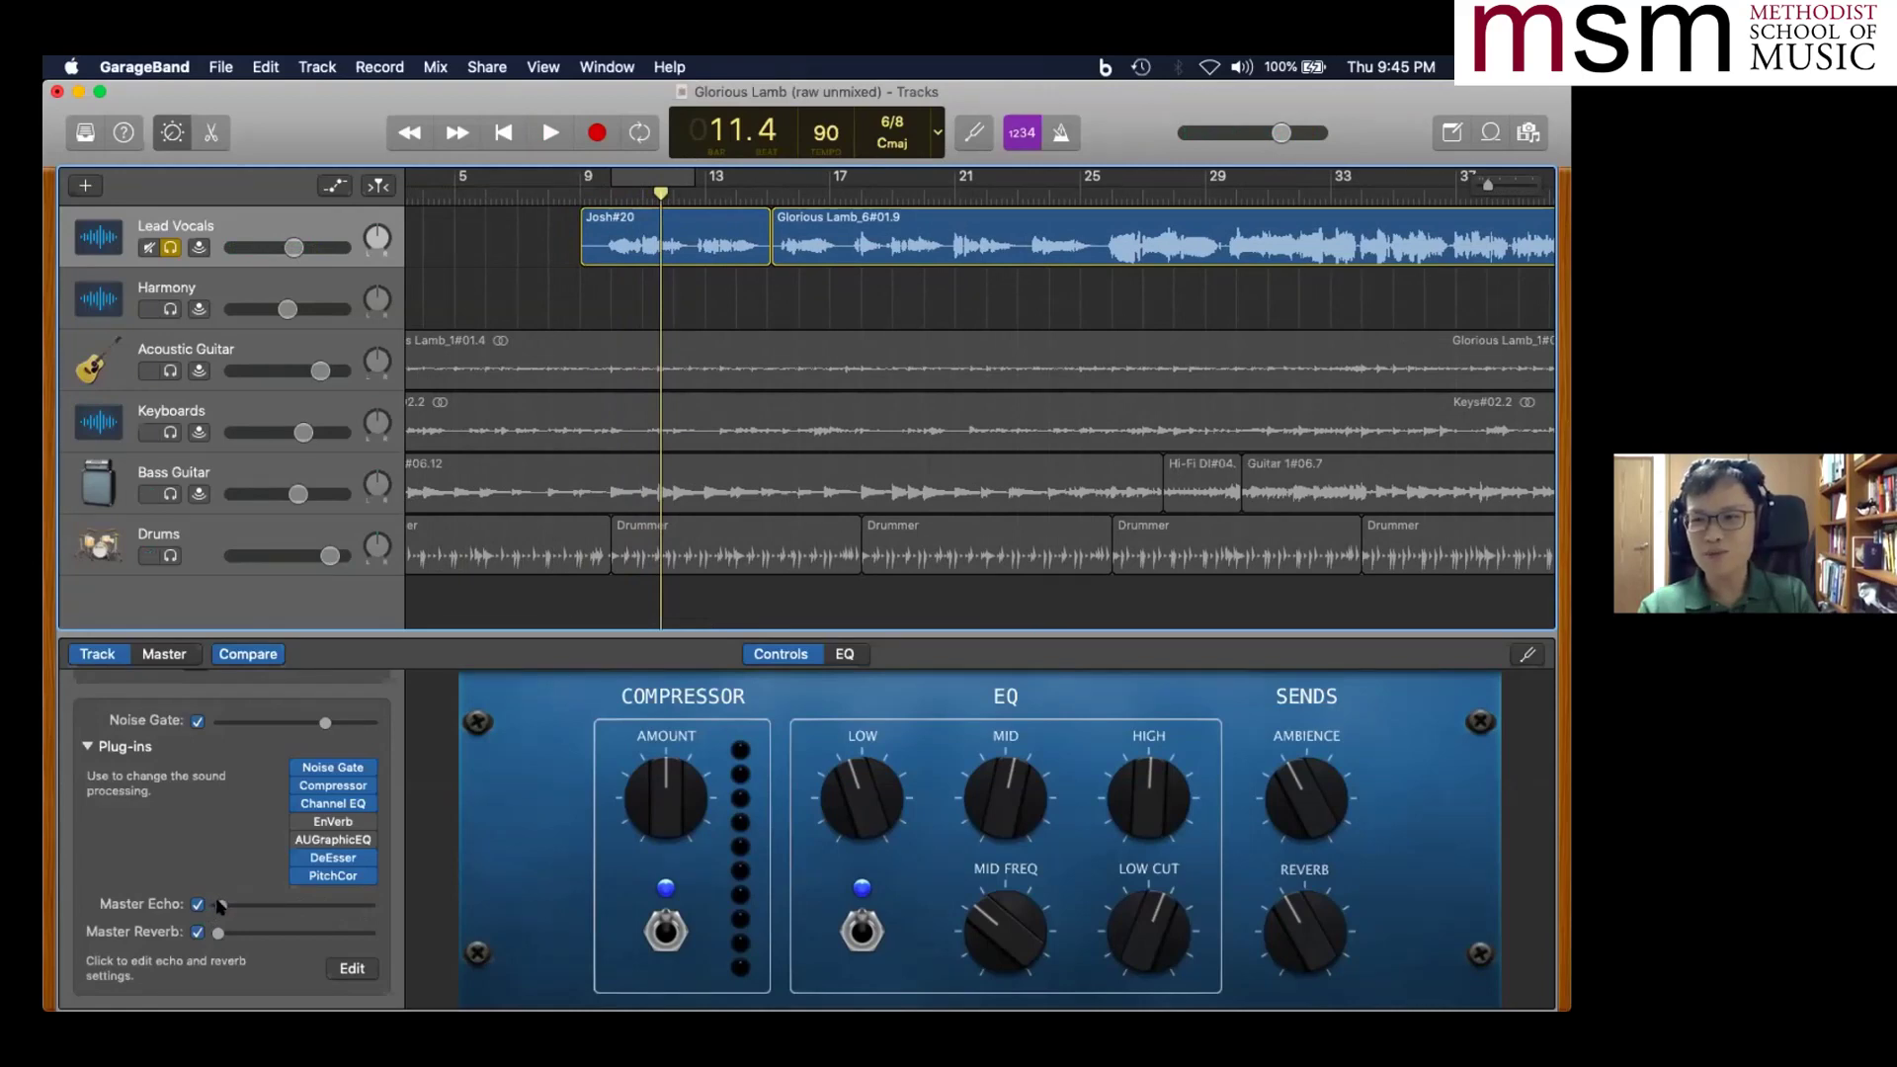
key("space")
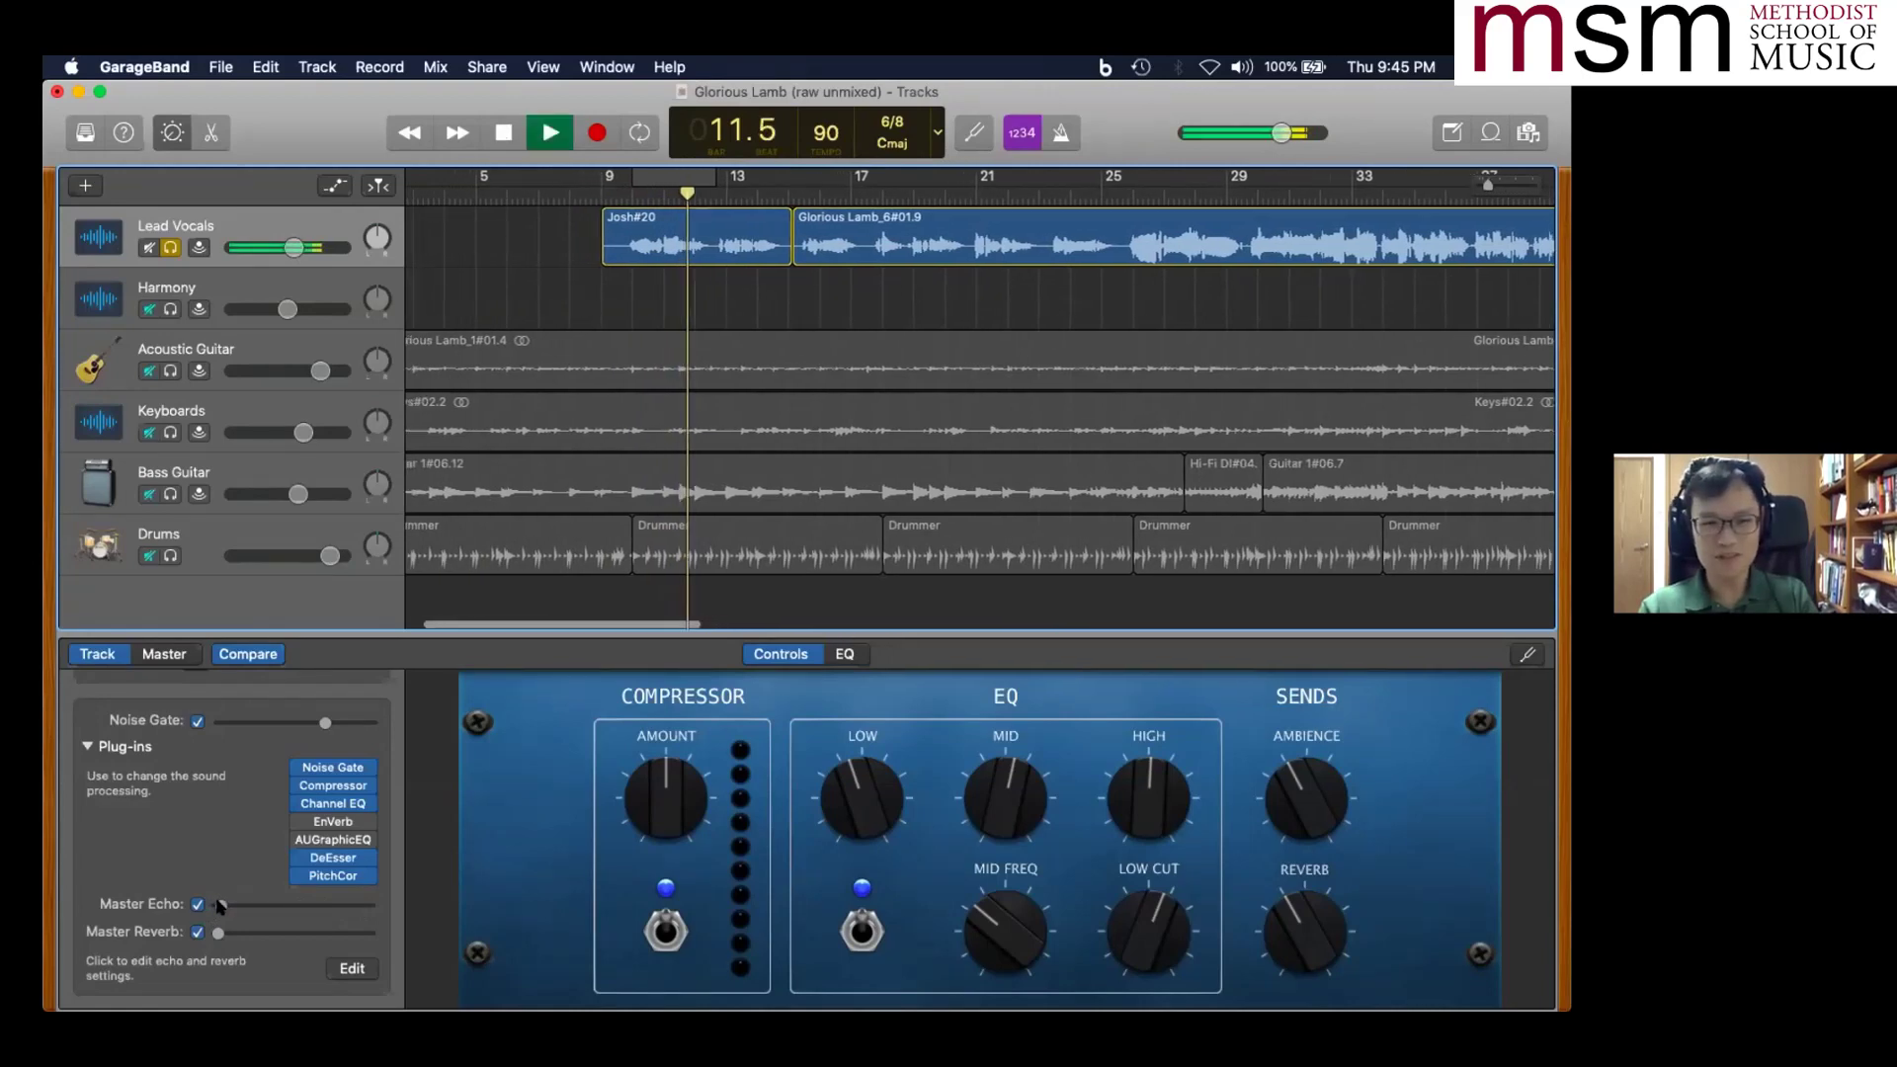
key("space")
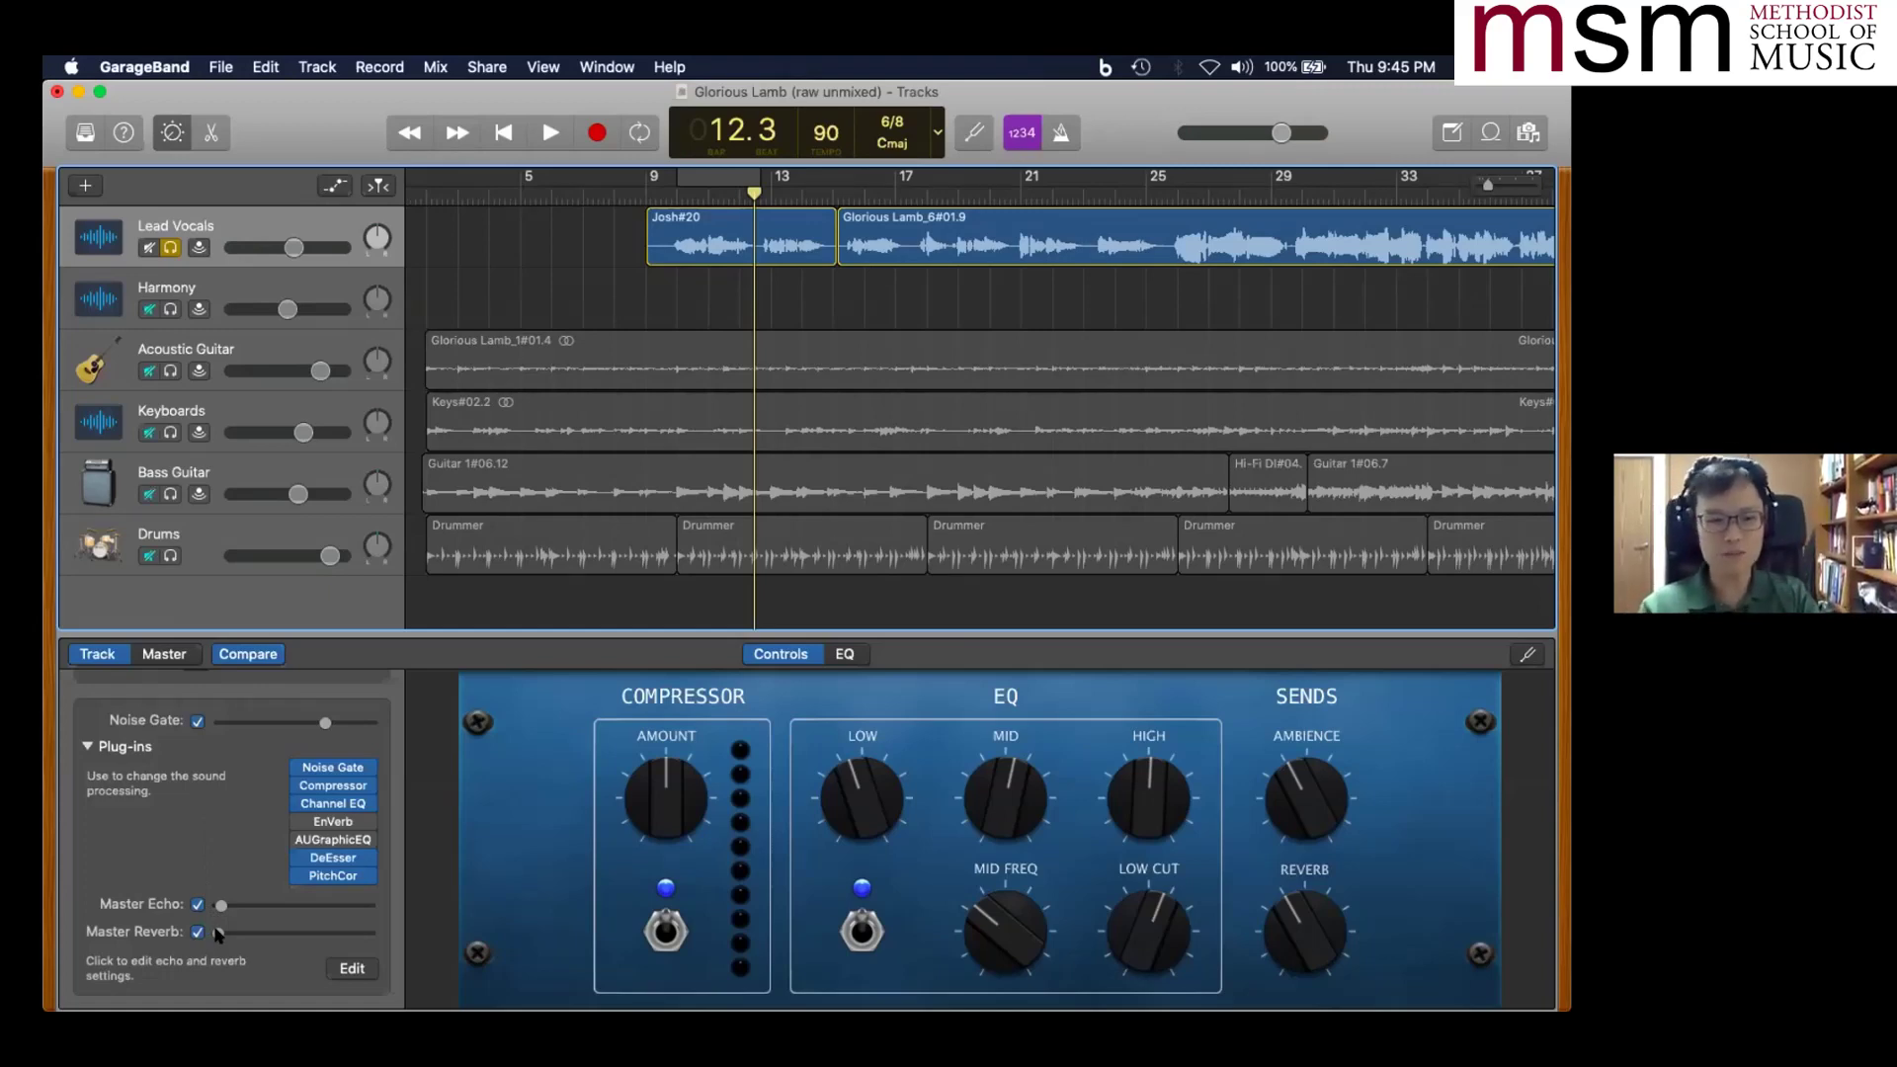
- Resume the soloed Lead Vocals, audition the Master Reverb raised to maximum, and stop playback
key("space")
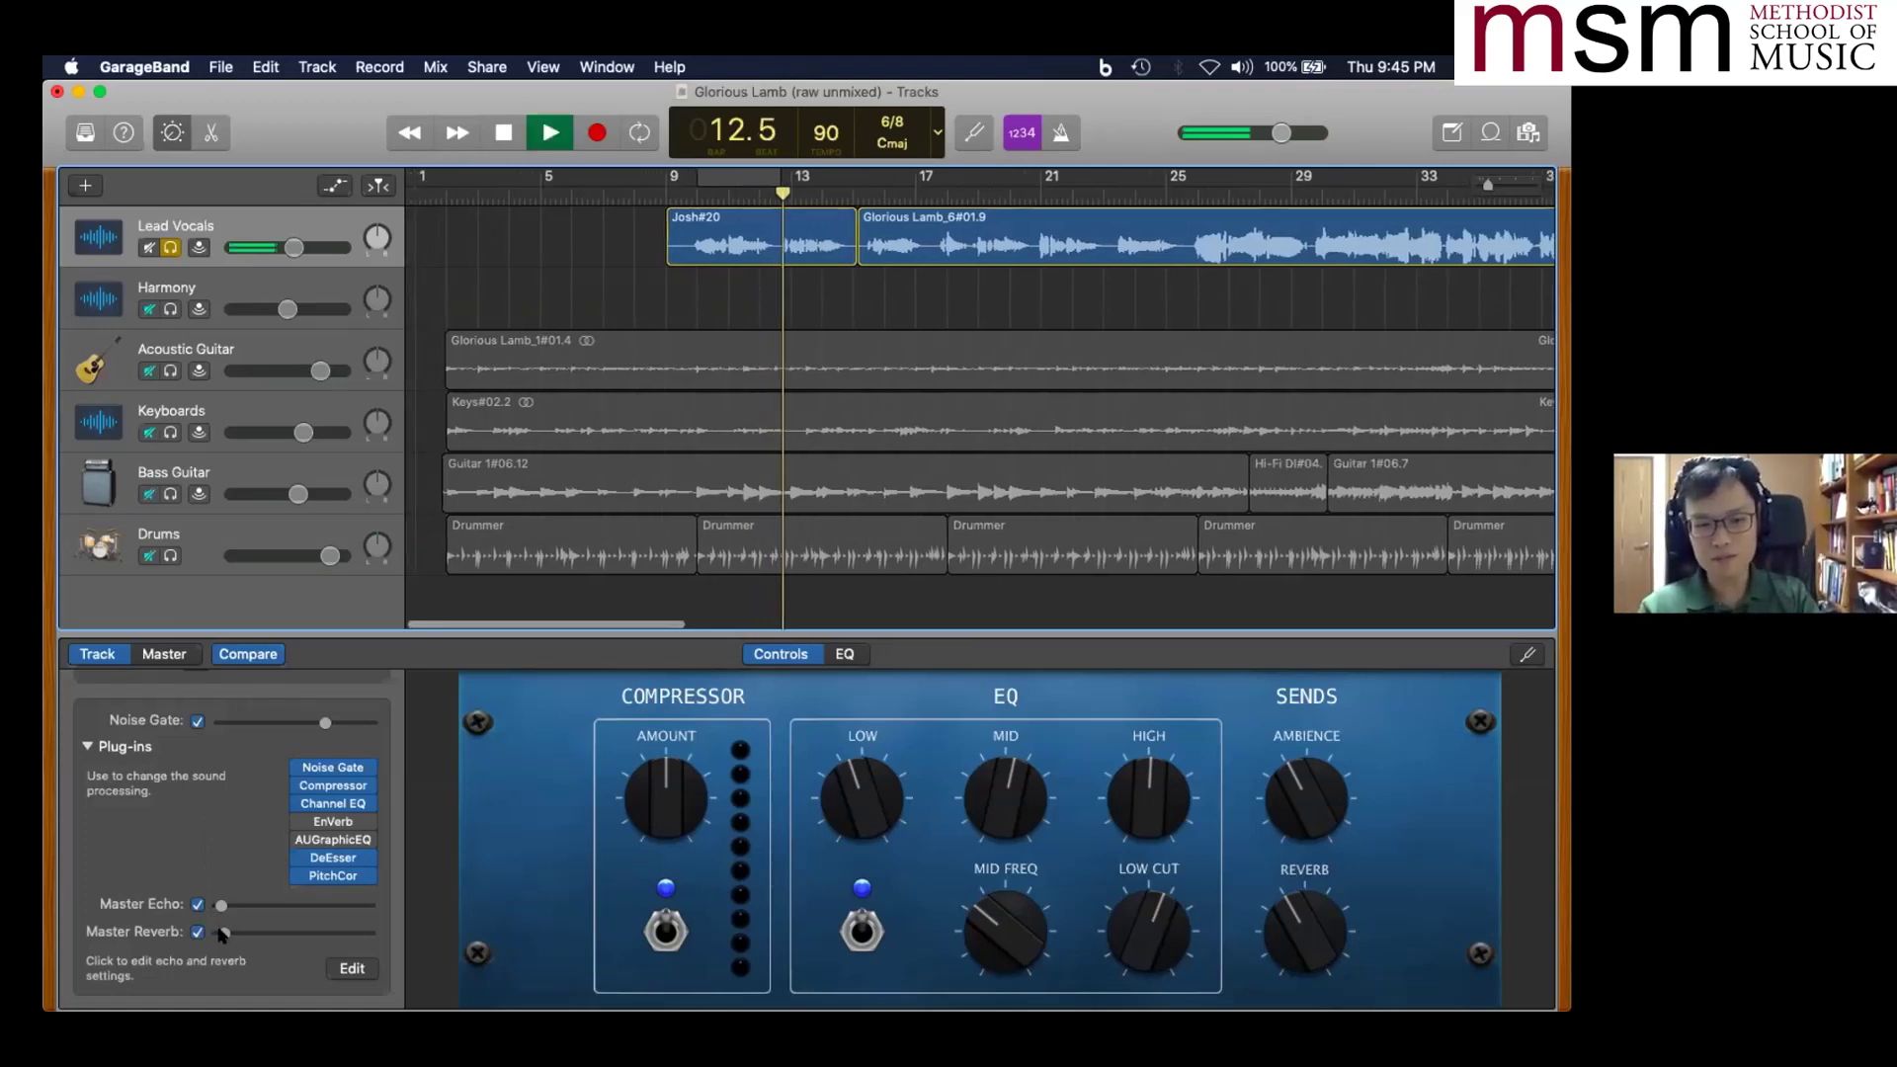
left_click_drag(222, 935, 386, 934)
key("space")
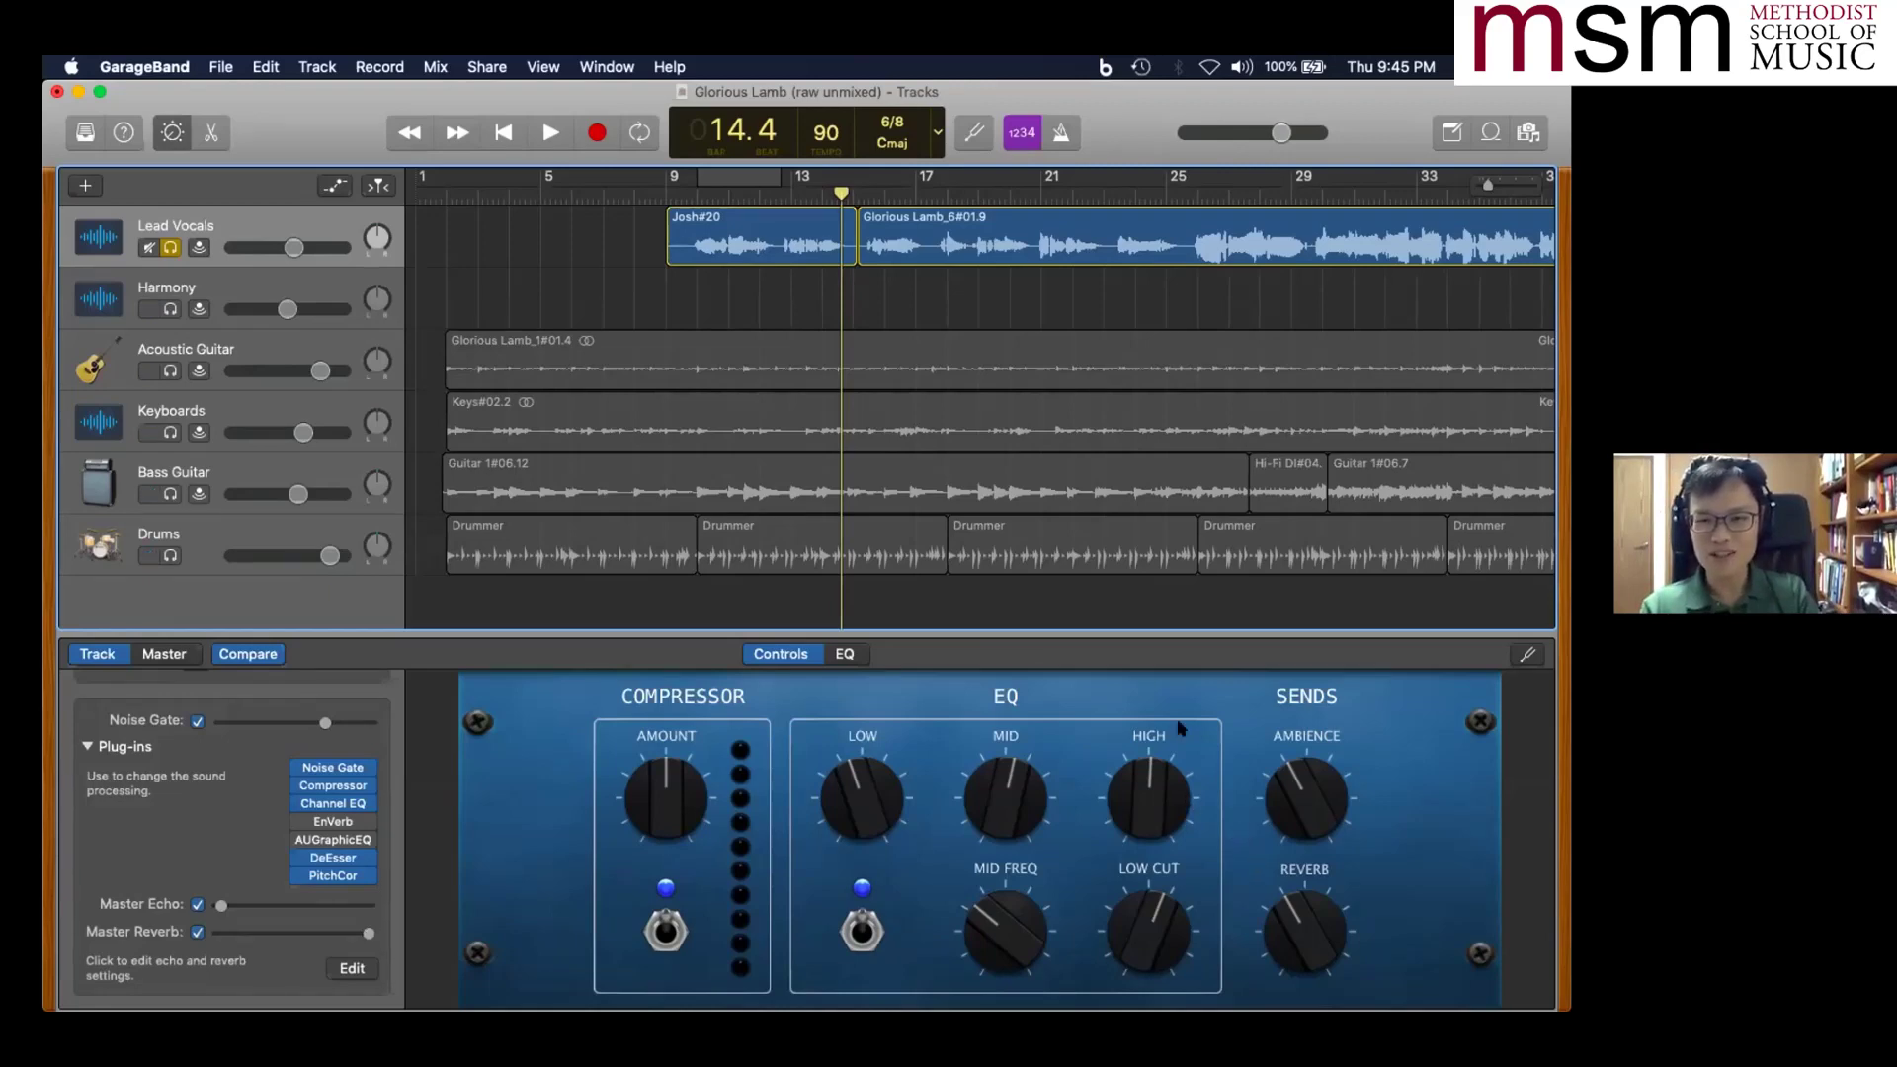
- Play the Lead Vocals with the Reverb send at maximum, bring the send back to just above its midpoint, and stop playback
key("space")
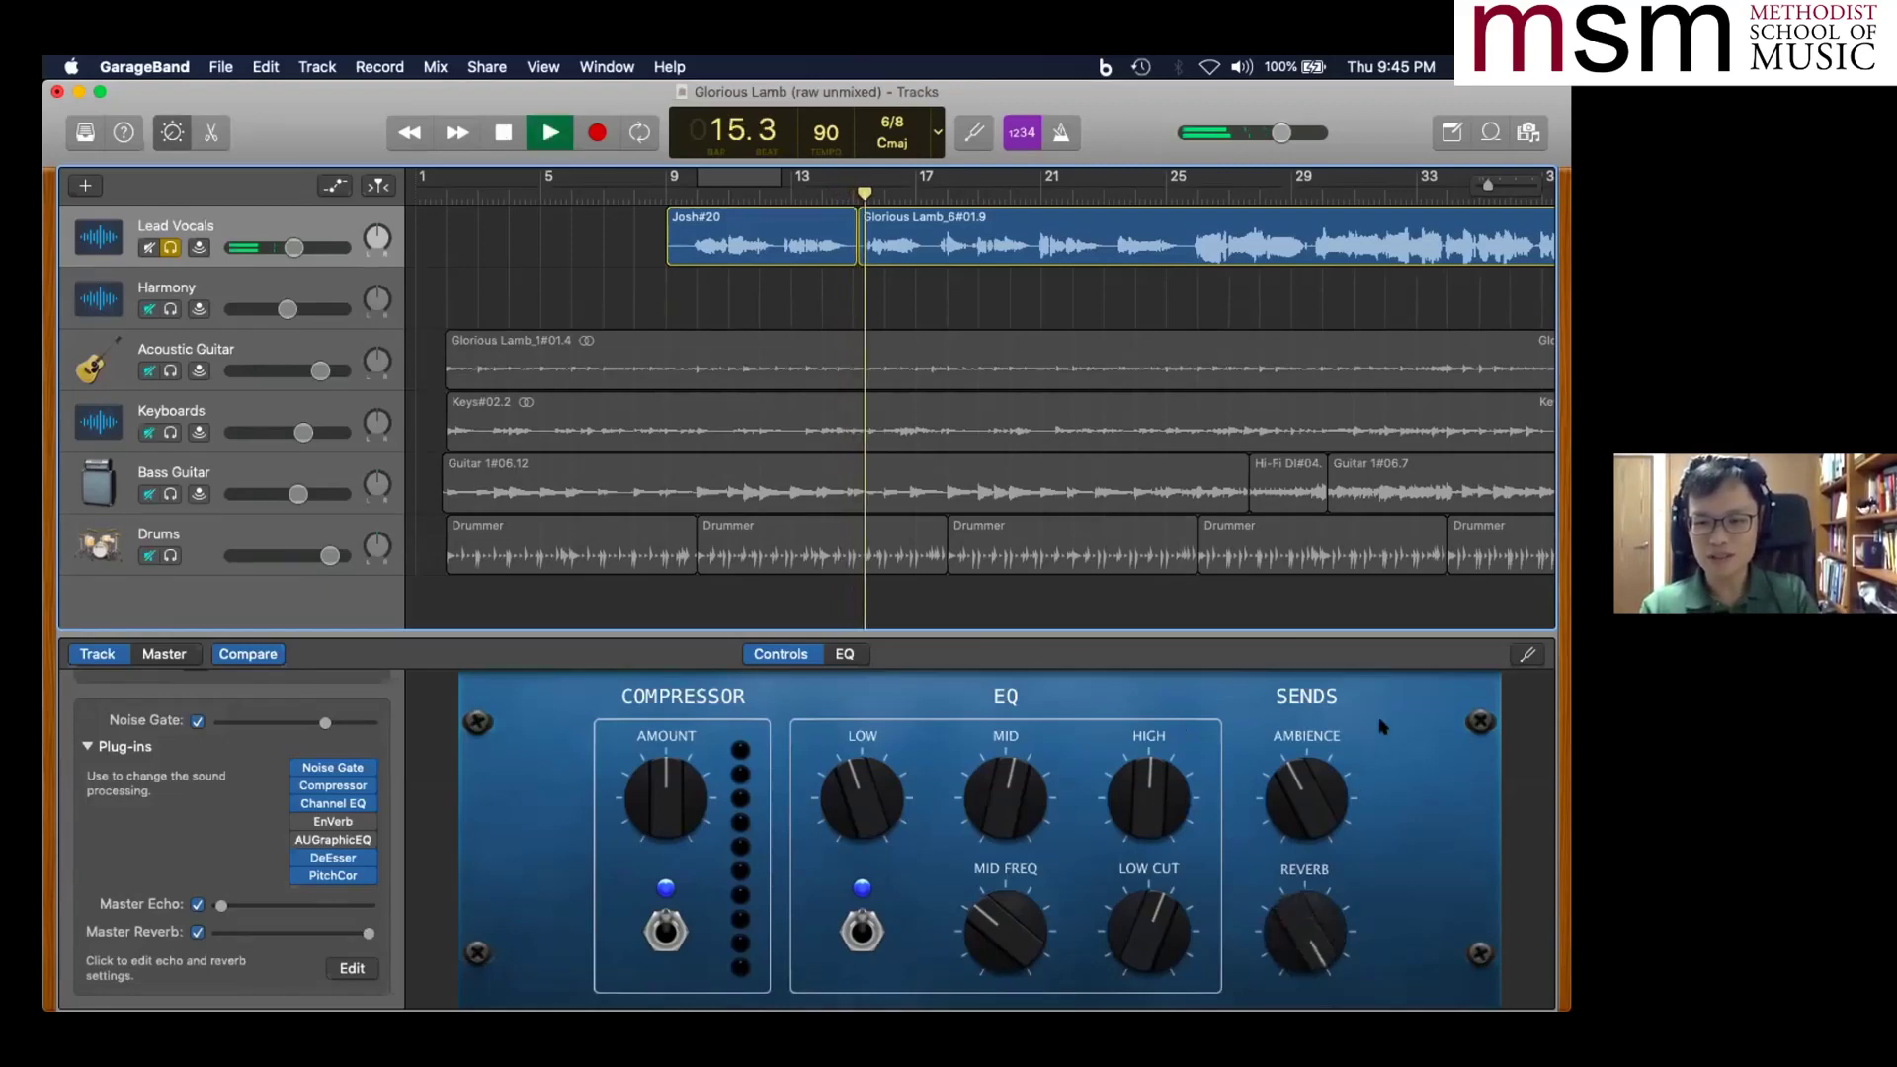
left_click_drag(1328, 881, 1310, 890)
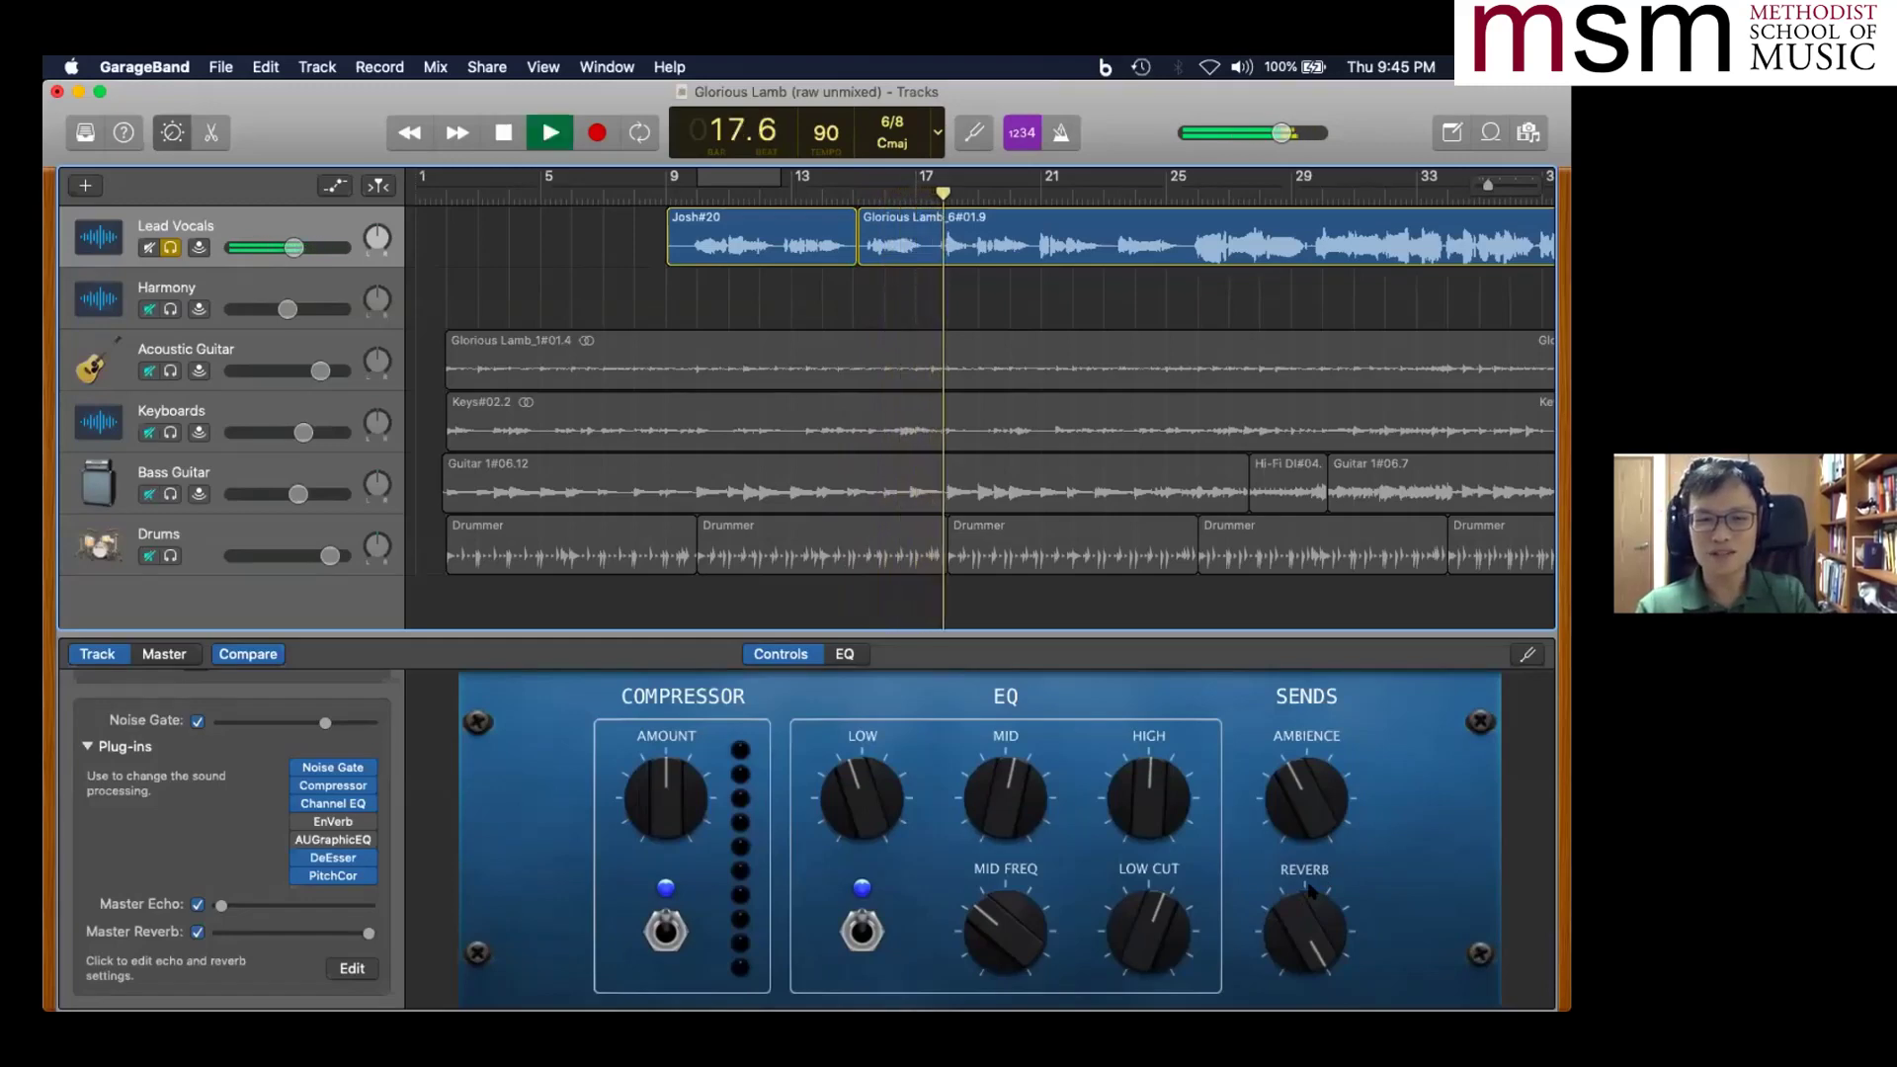
key("space")
key("super+z")
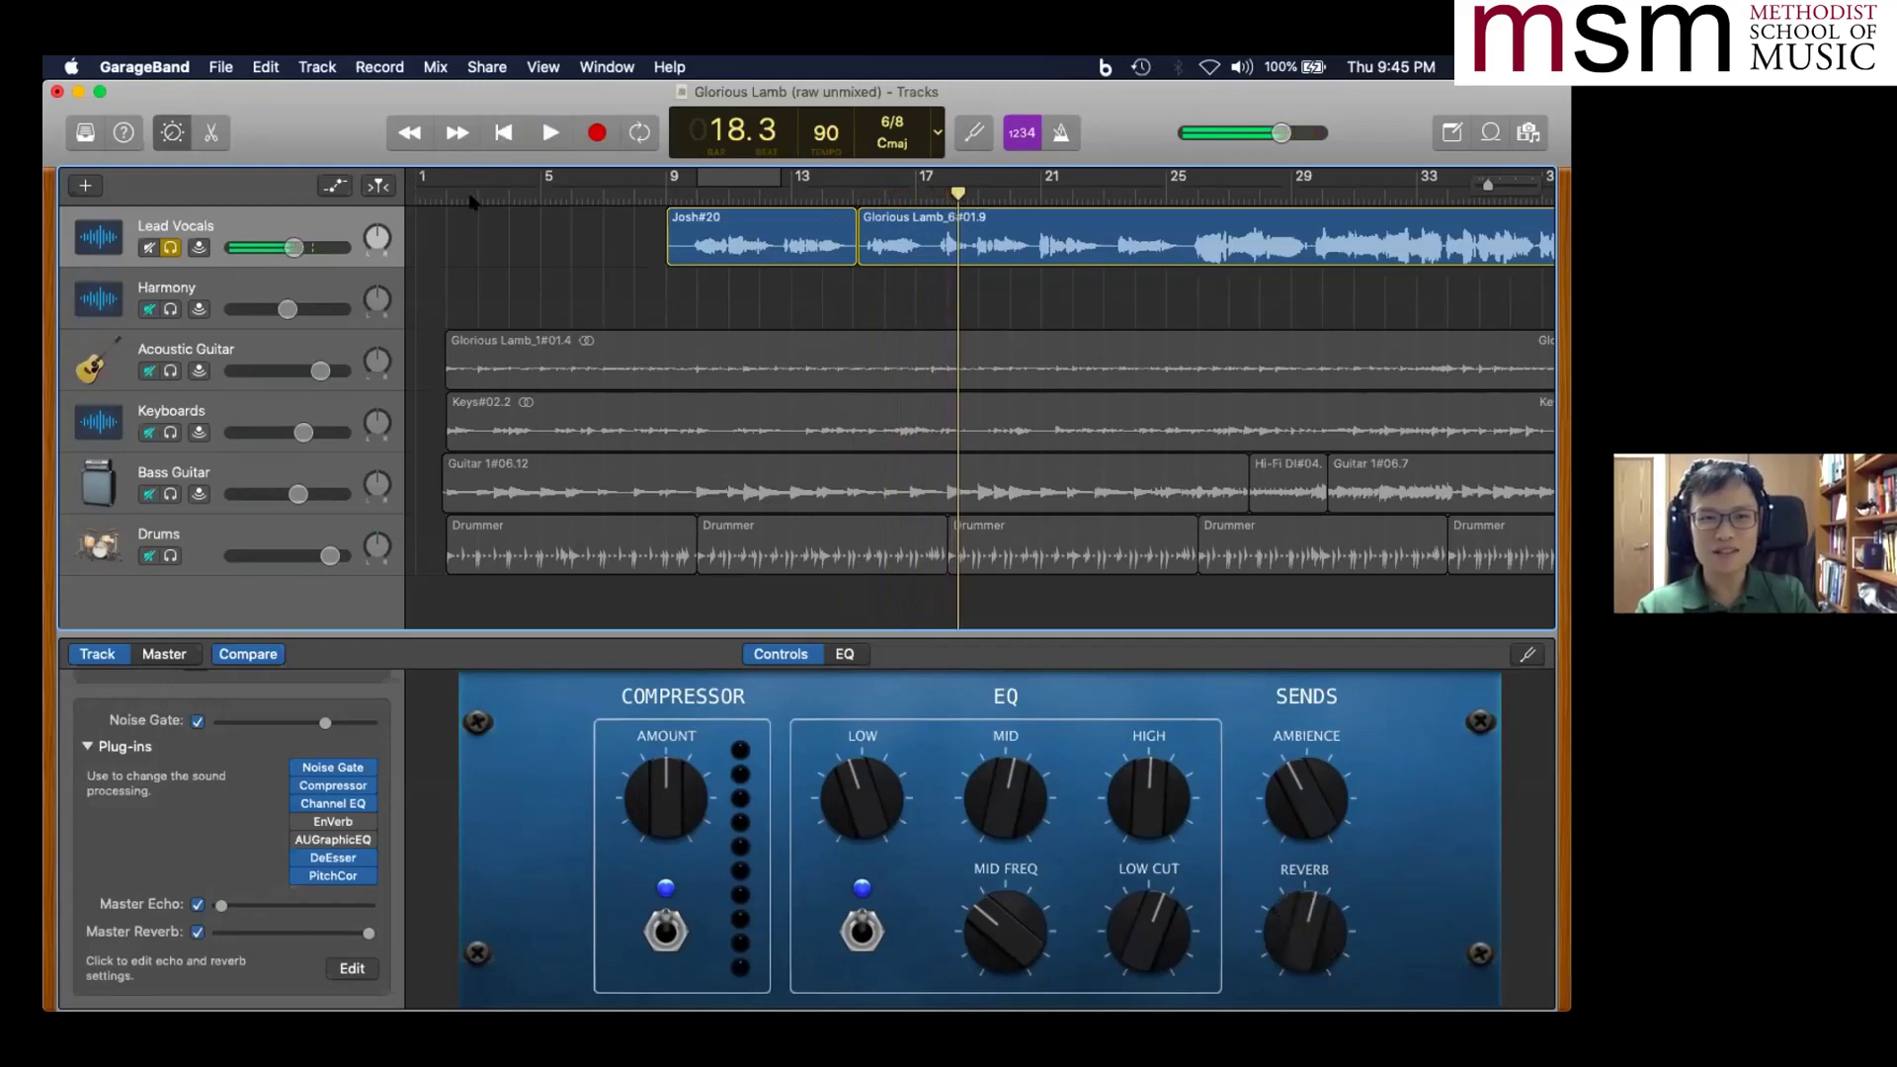
- Turn off solo on the Lead Vocals and play the full mix briefly to hear the heavy reverb in context
left_click(171, 248)
key("space")
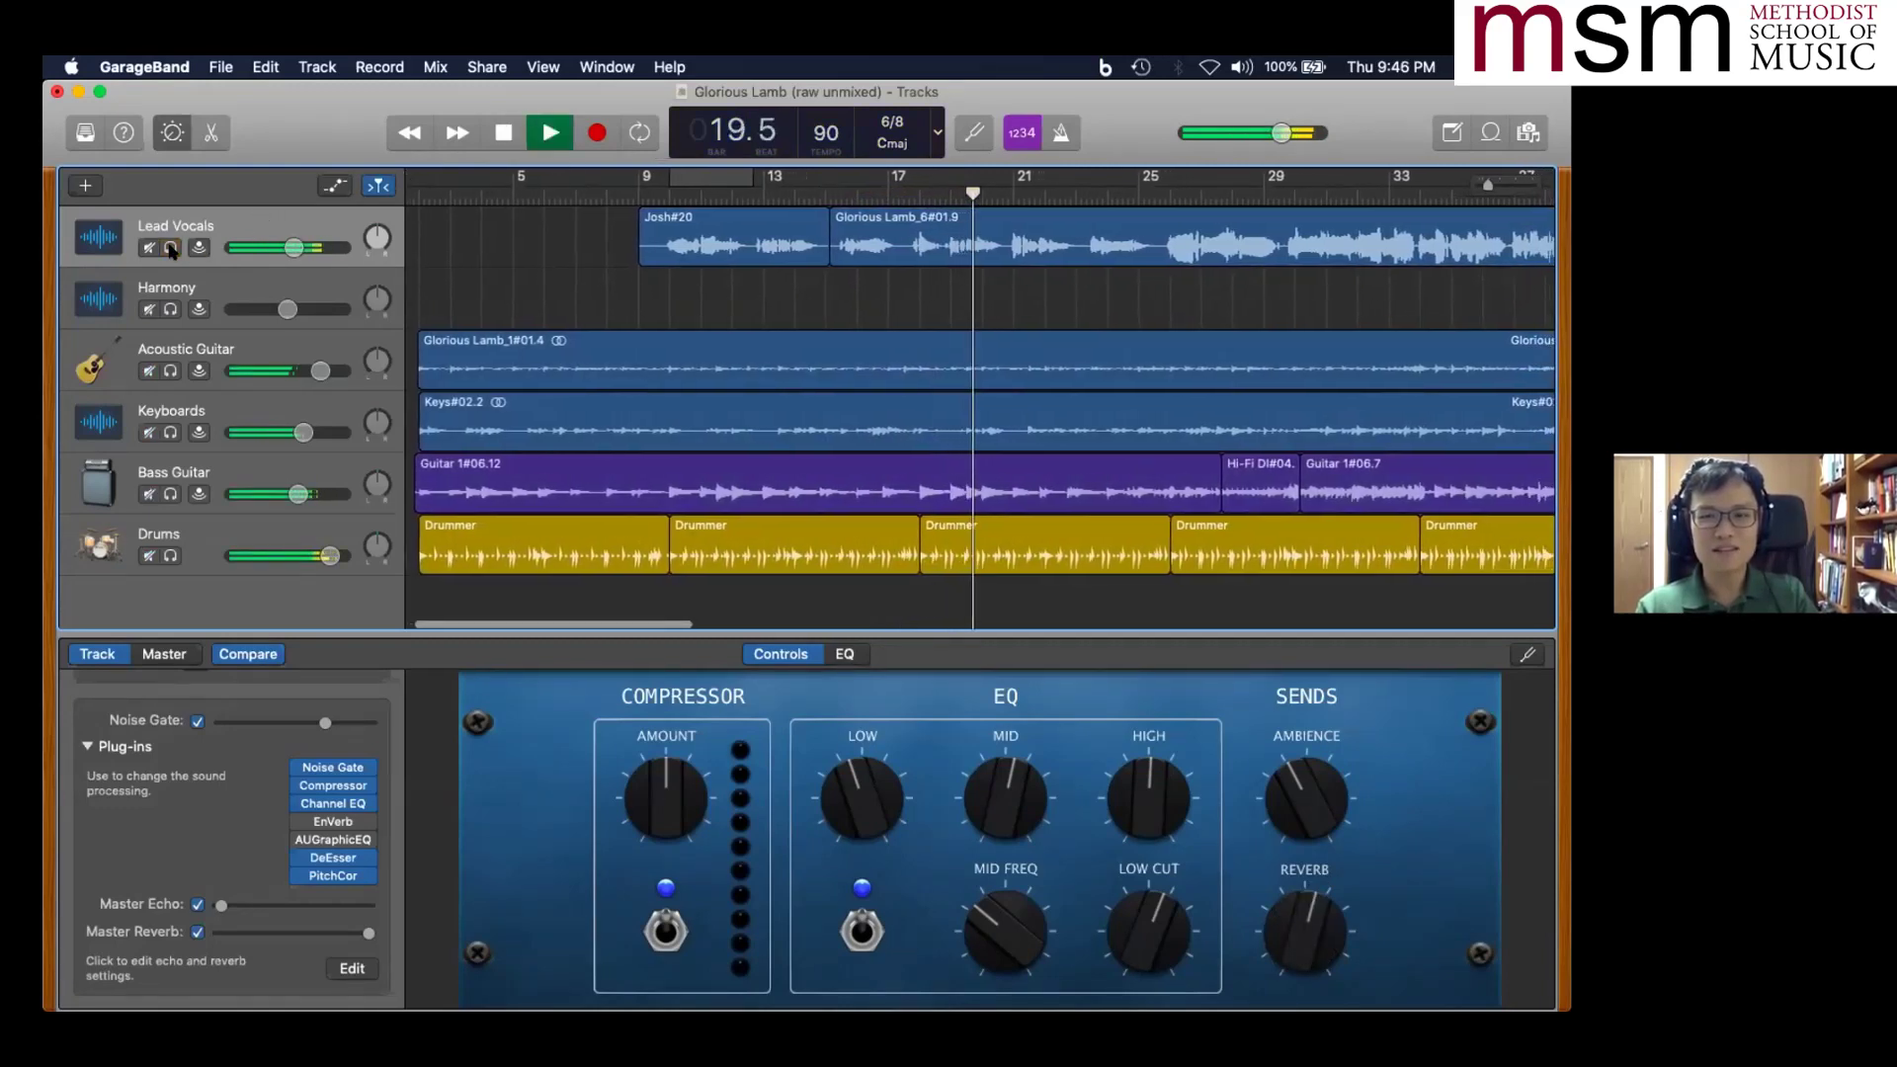
key("space")
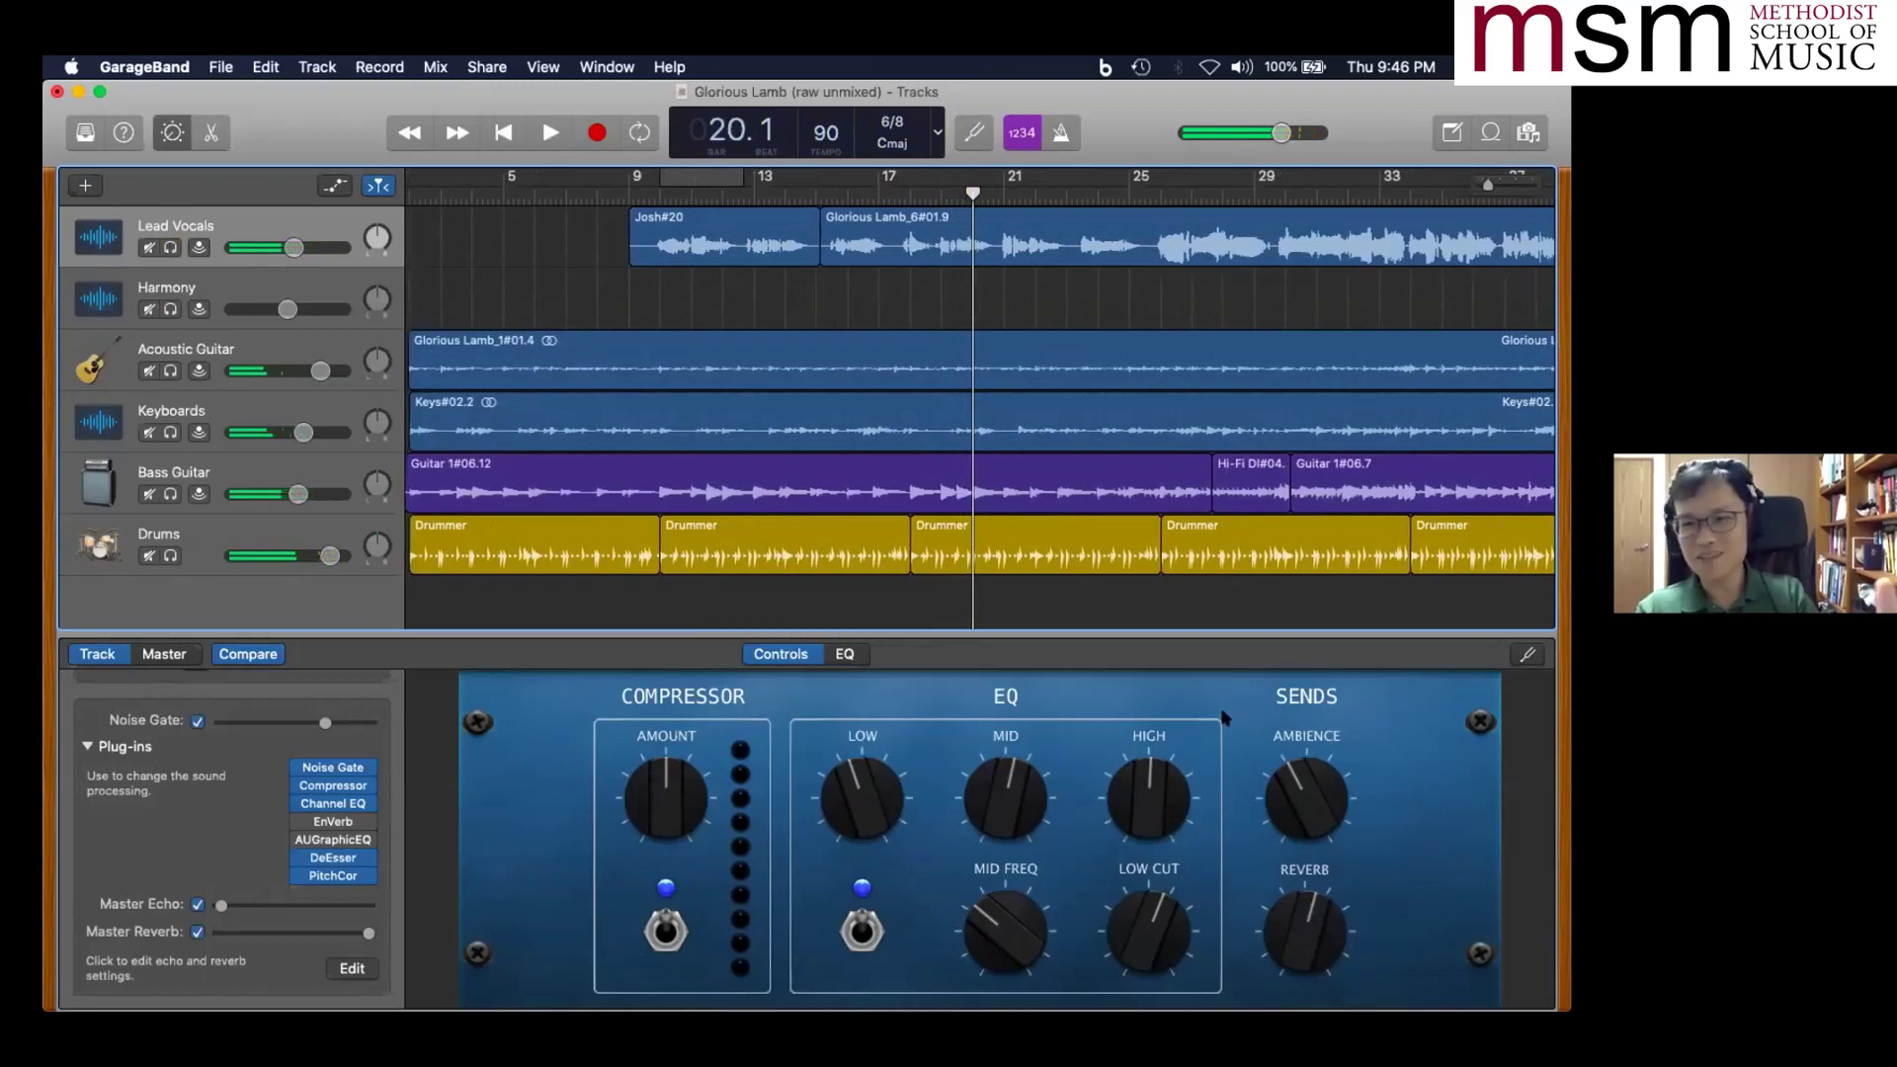
- Lower the Lead Vocals' Reverb send to about a quarter and set Master Echo and Master Reverb to slight amounts
left_click_drag(1295, 932, 1278, 974)
left_click_drag(368, 932, 234, 936)
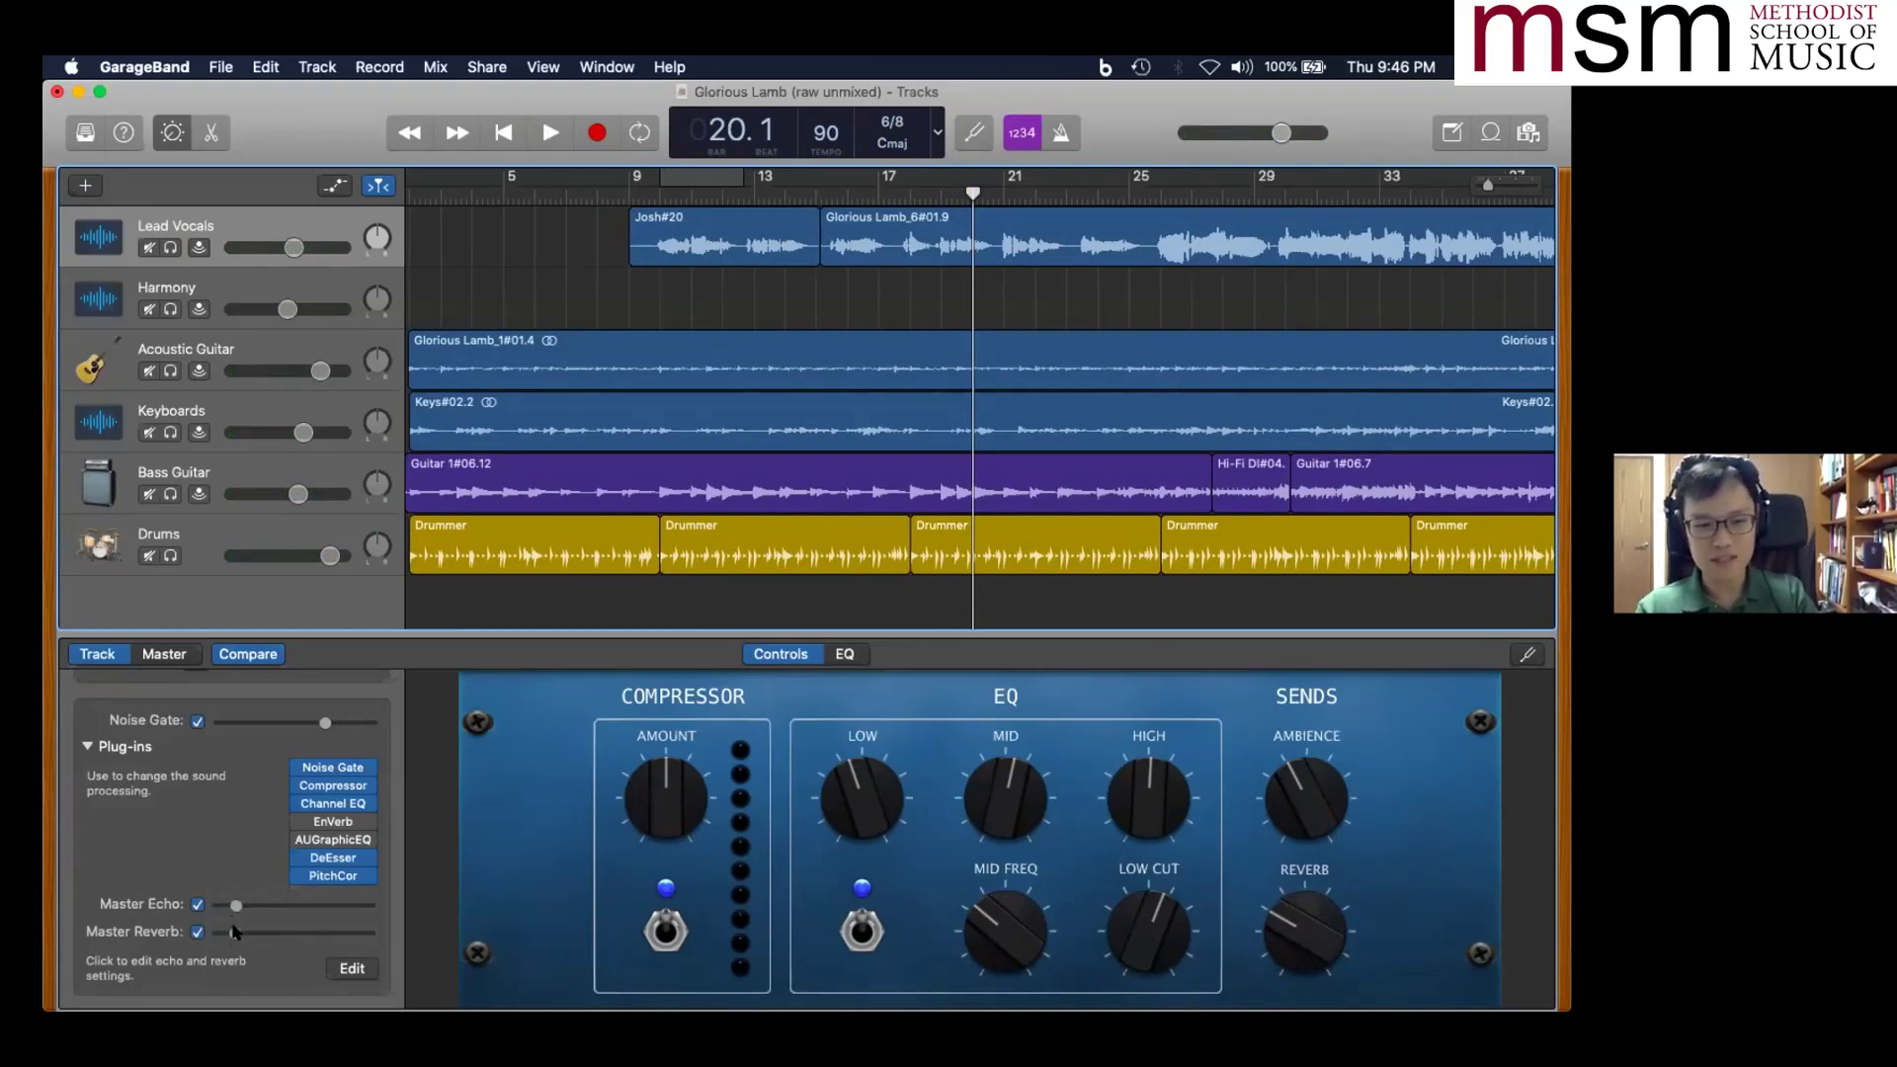
- Switch to the PowerPoint presentation and advance to the "Reverb (tips for use)" slide
key("super+Tab")
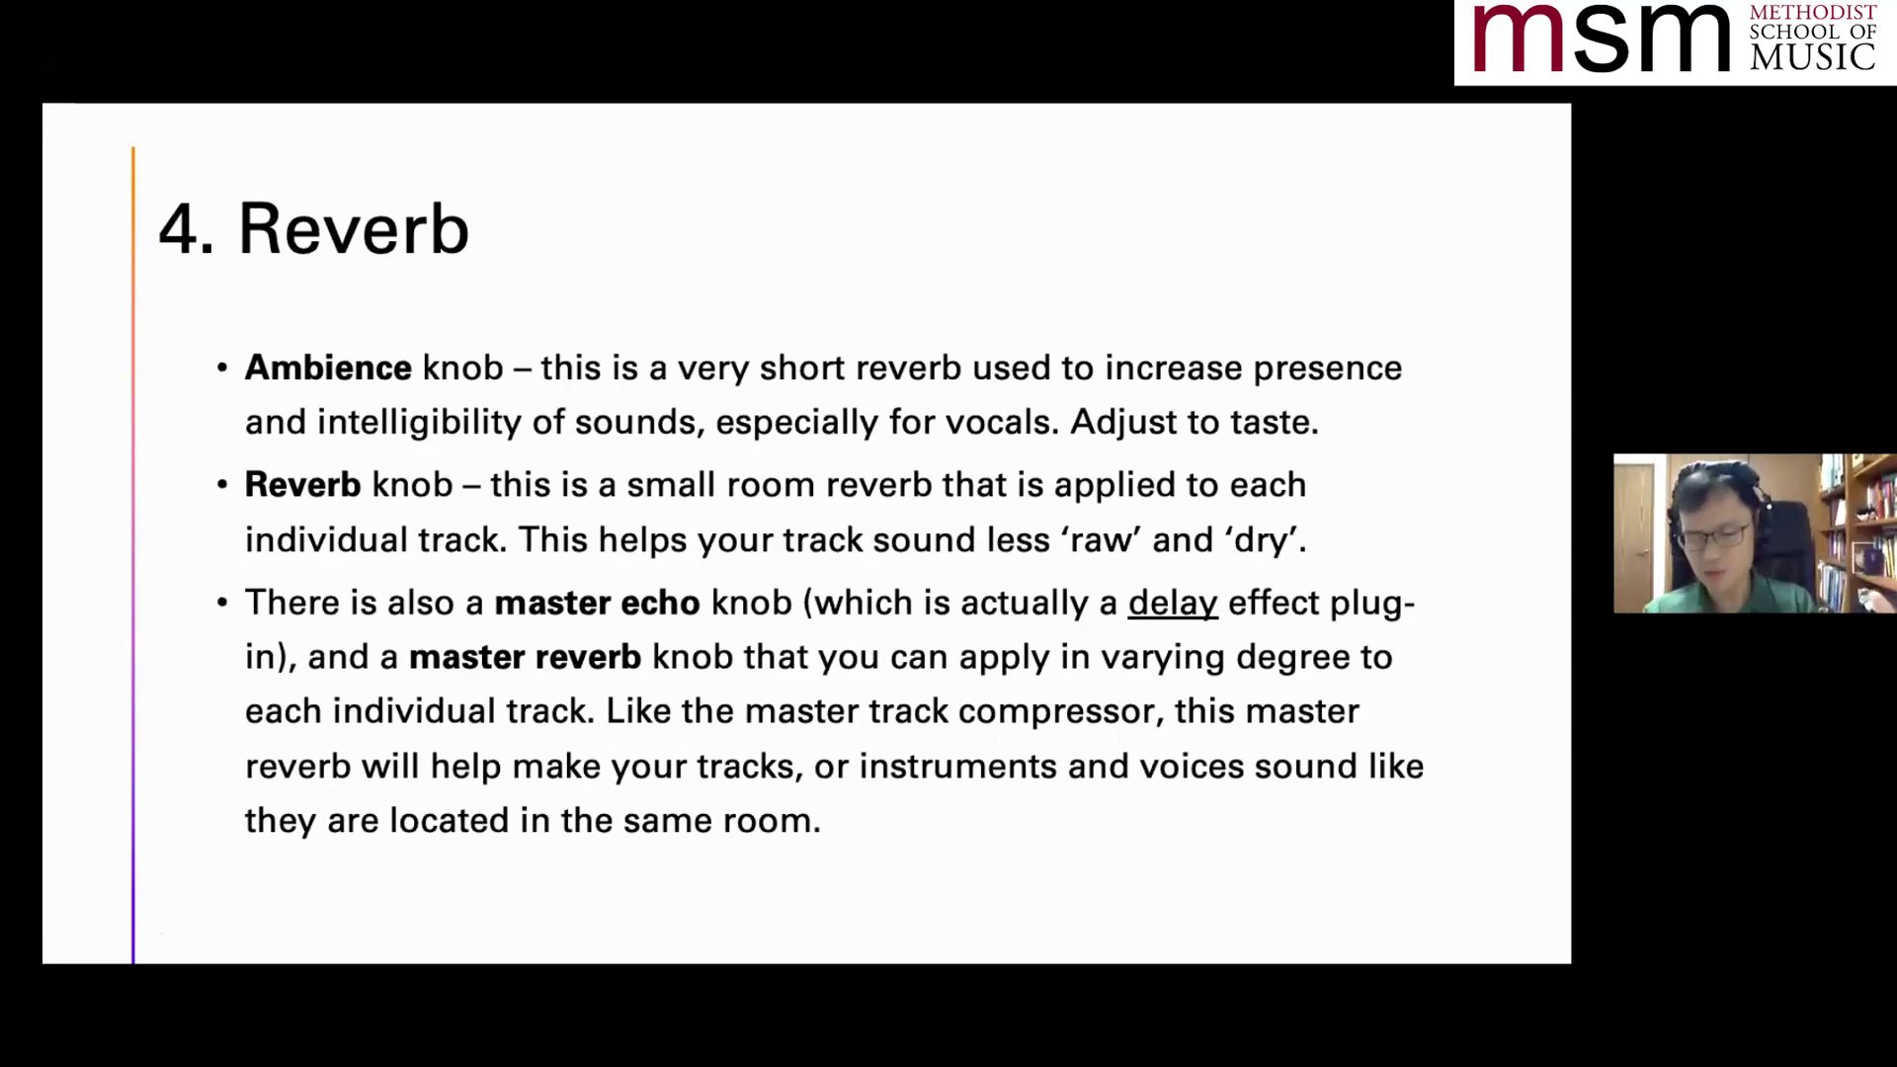
key("Right")
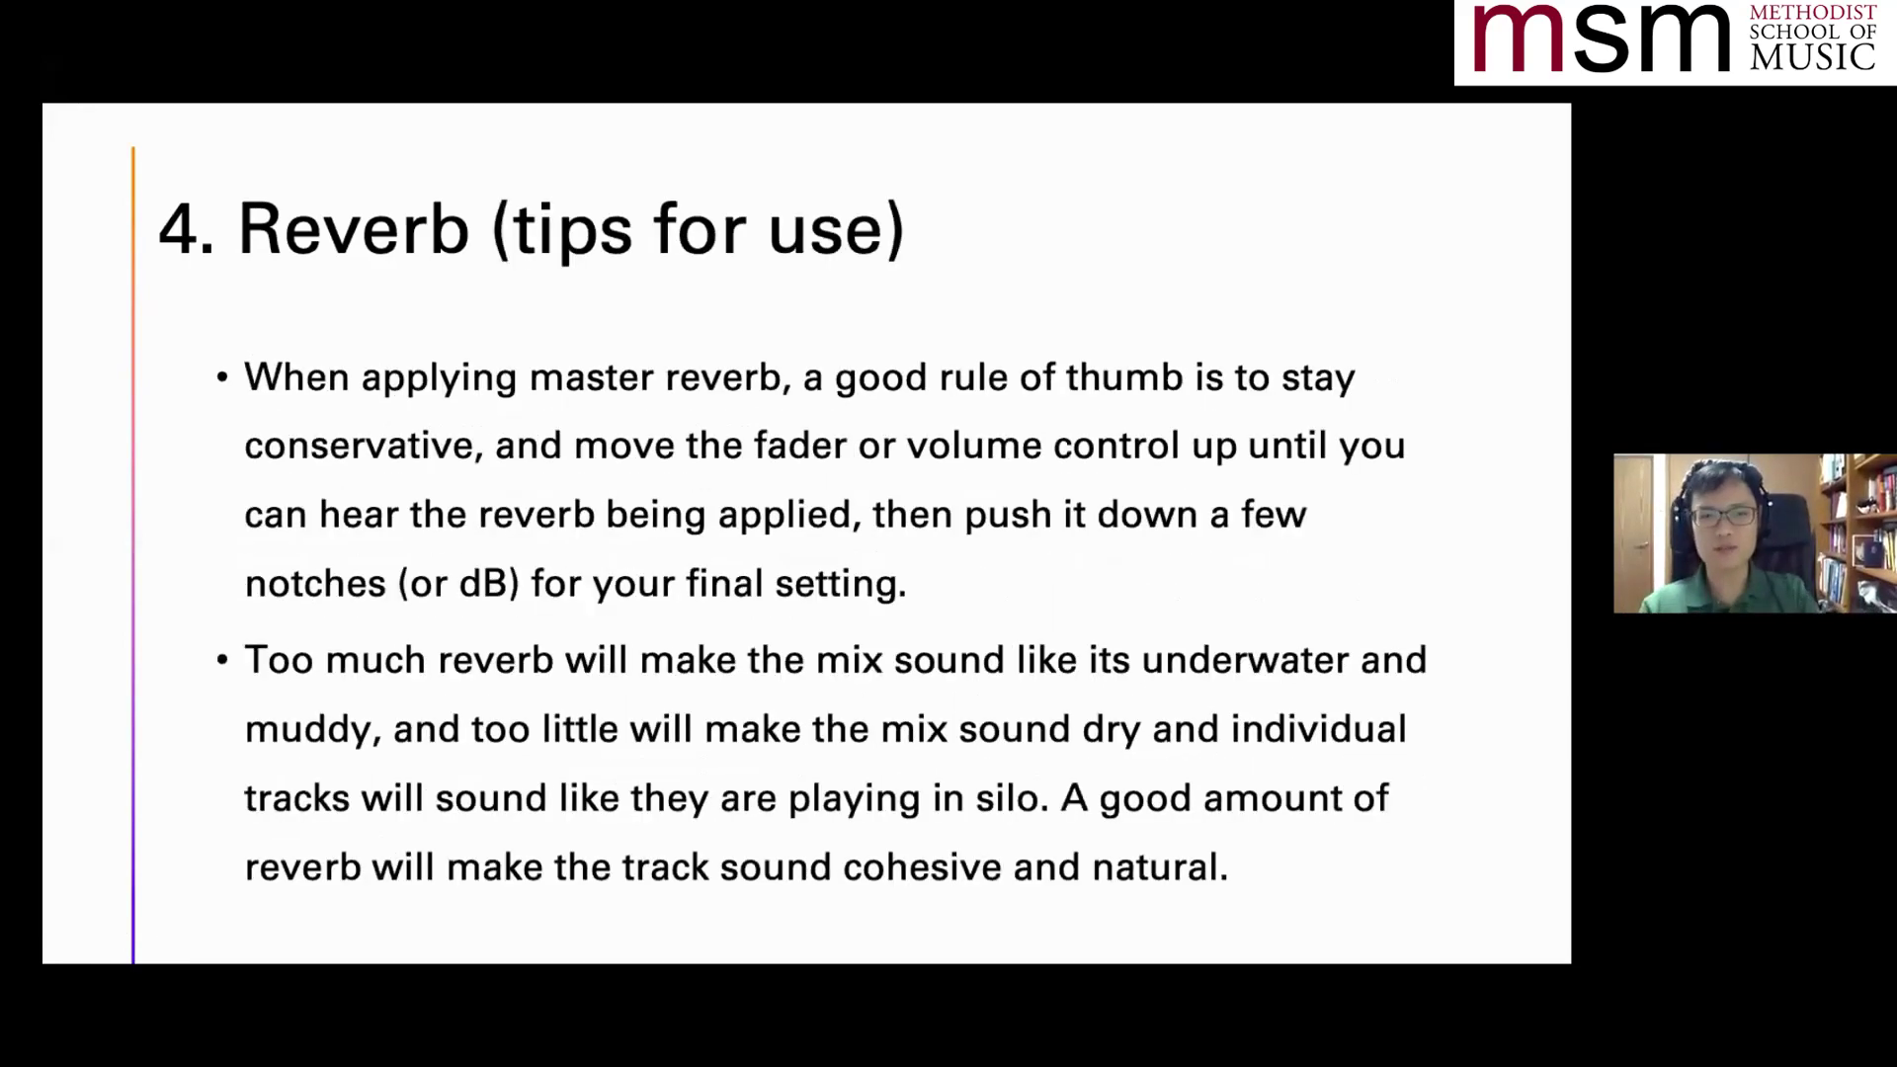